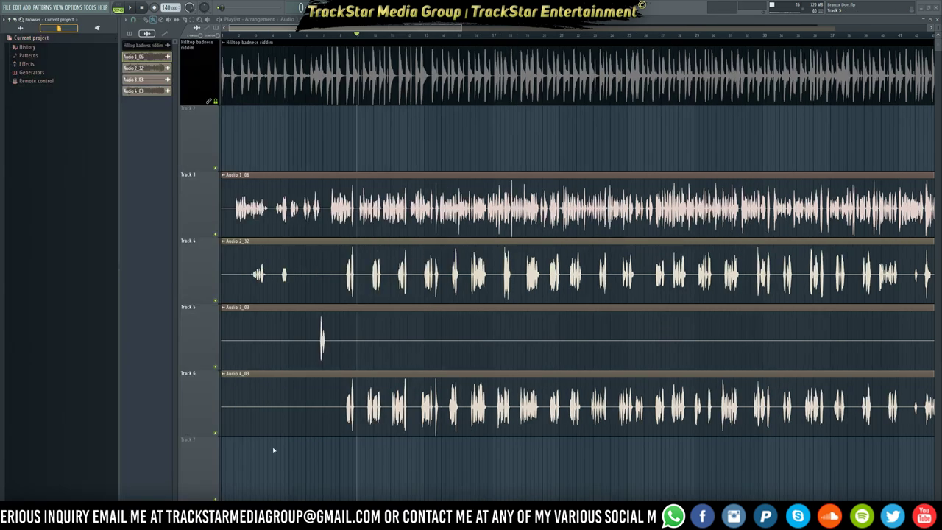
- Move the Audio 2_32, Audio 3_03 and Audio 4_03 clips seven tracks down, leaving the Audio 1_06 vocal alone below the beat
key(F9)
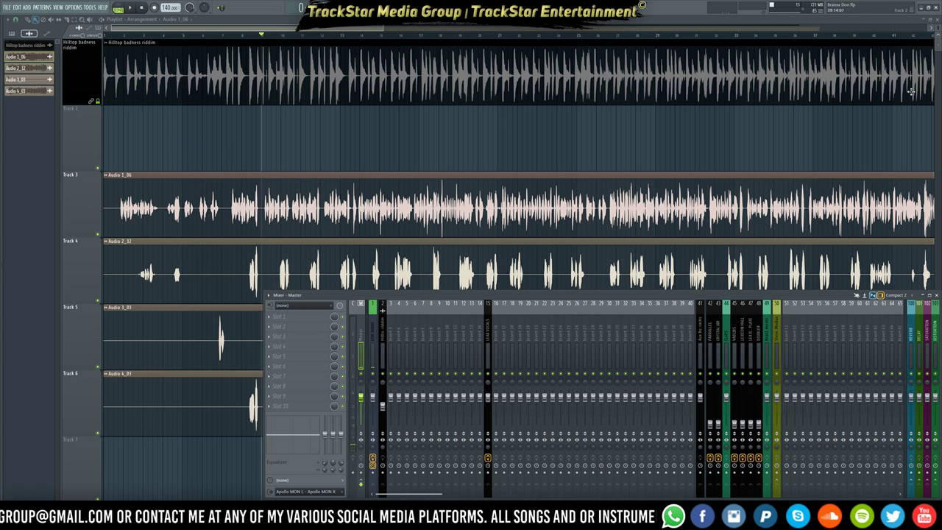
scroll(655, 145, down, 3)
scroll(654, 145, up, 3)
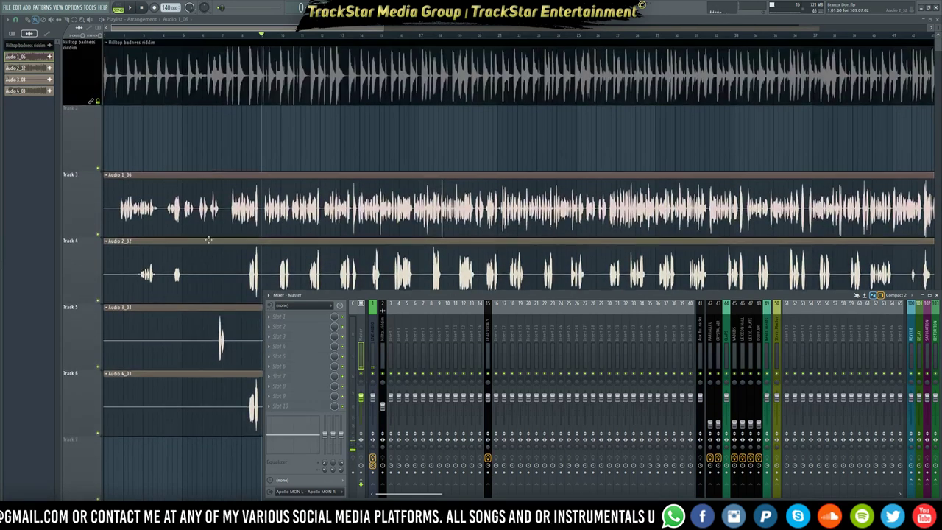
drag(189, 269, 257, 507)
key(shift+Down)
key(shift+Down)
key(shift+Down)
key(shift+Down)
key(shift+Down)
key(shift+Down)
key(shift+Down)
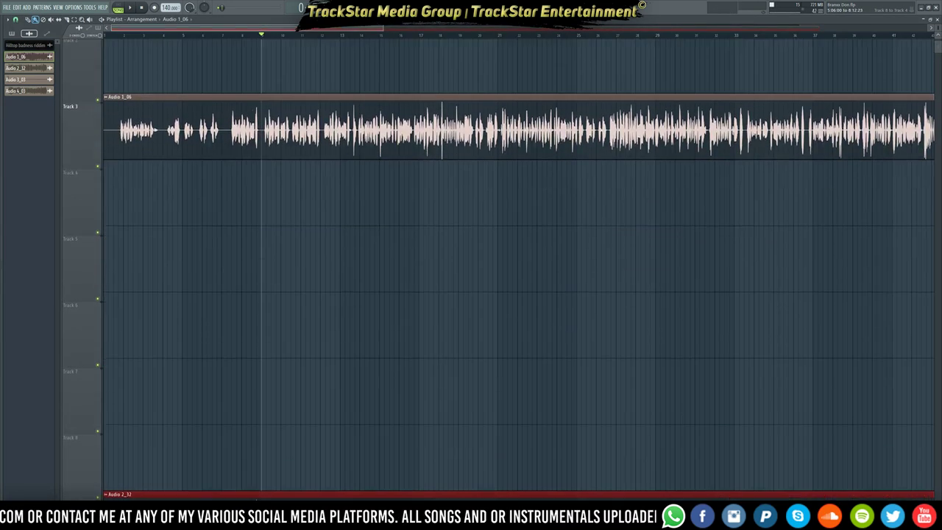
scroll(209, 321, up, 3)
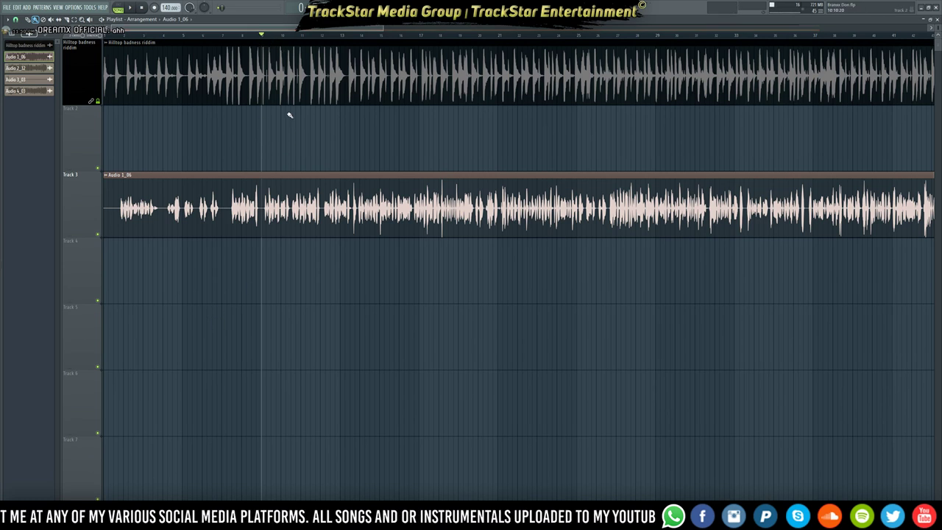
- Audition the beat and vocal from just before bar 8 and view the Audio 1_06 clip's channel settings
click(238, 37)
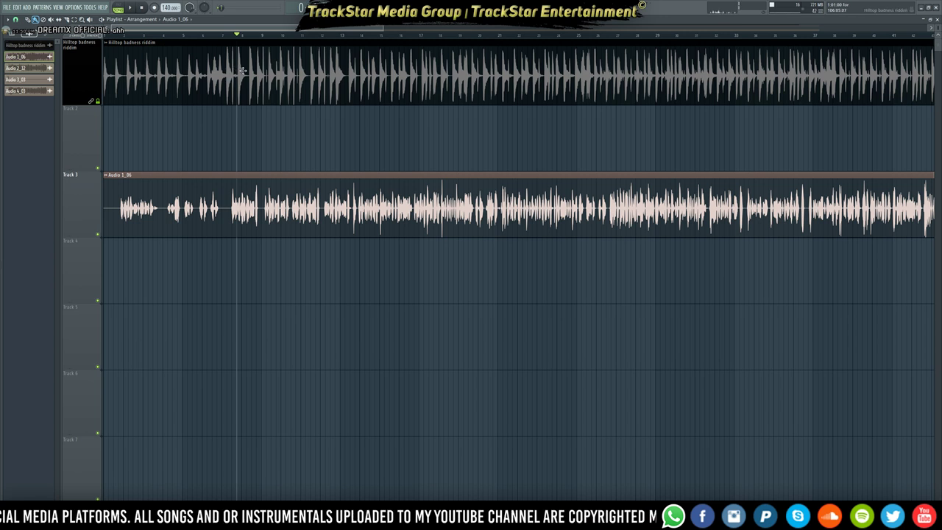
key(space)
key(space)
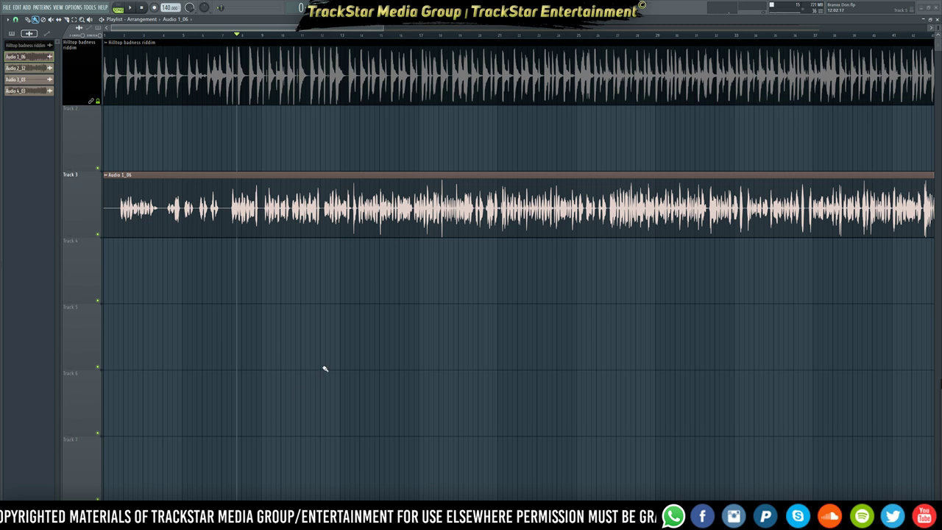
click(481, 11)
double_click(404, 195)
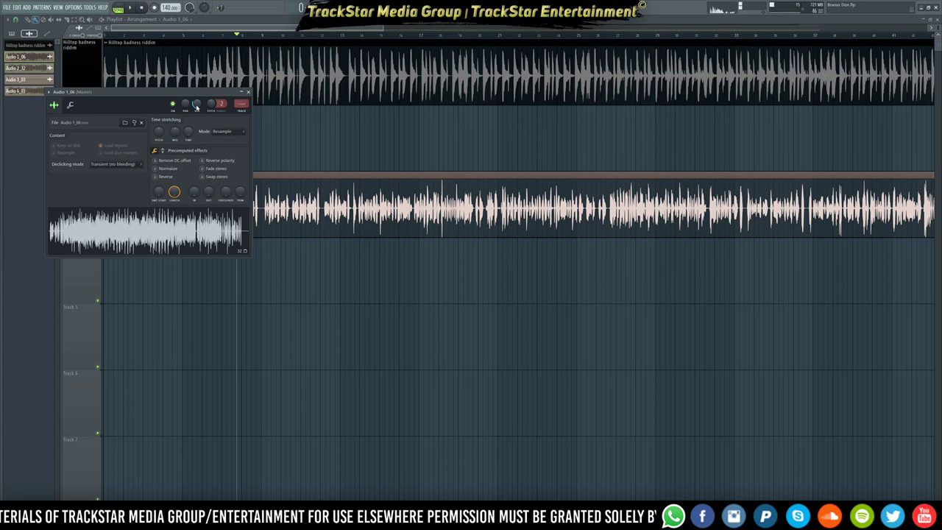
right_click(326, 347)
key(space)
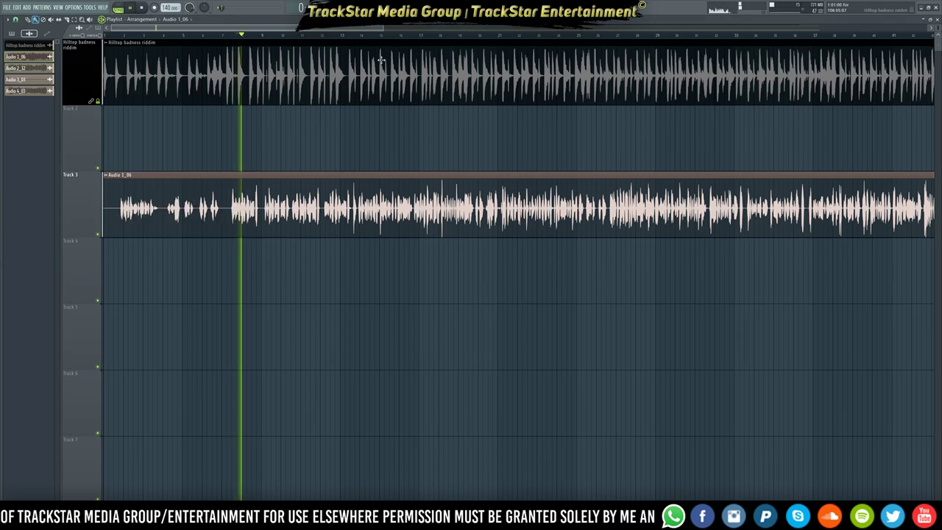
key(space)
- Lower the Hilltop badness riddim mixer track's volume to 40% (-16.0 dB) and play back the balance
key(F9)
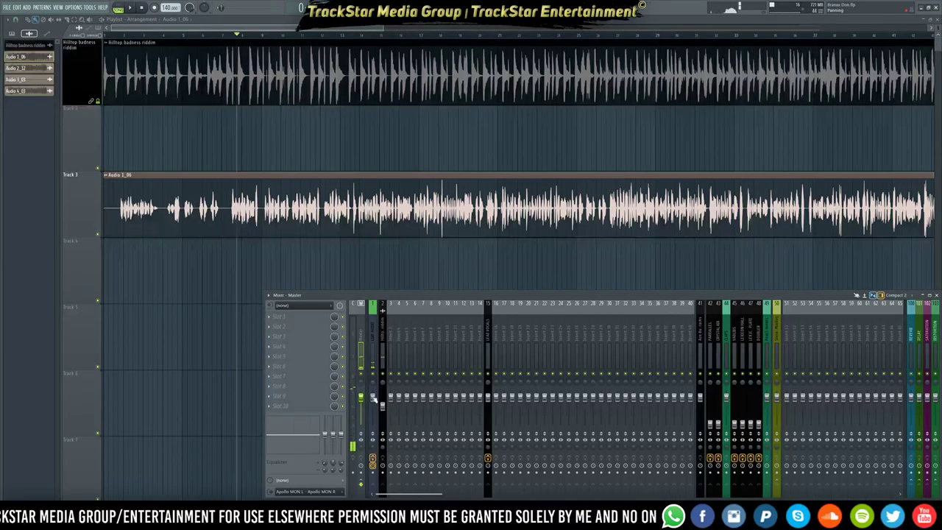
click(382, 400)
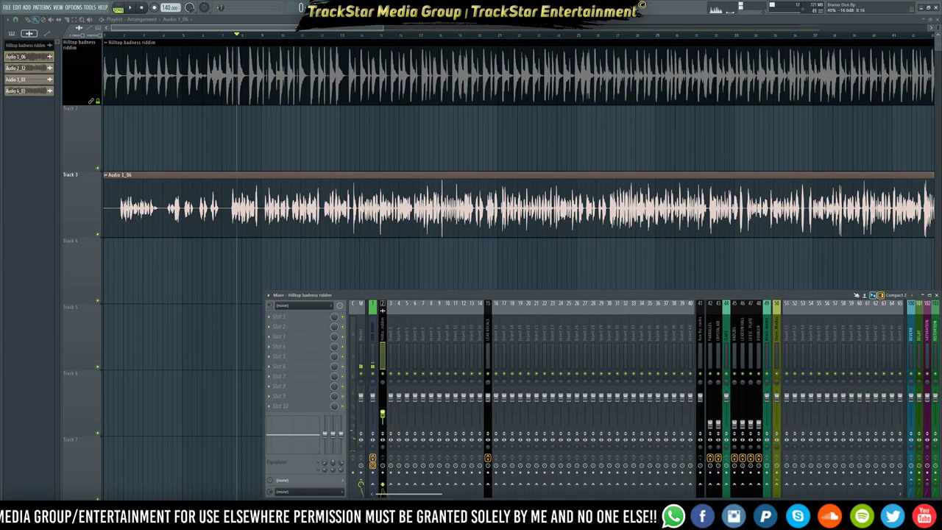
key(F9)
key(space)
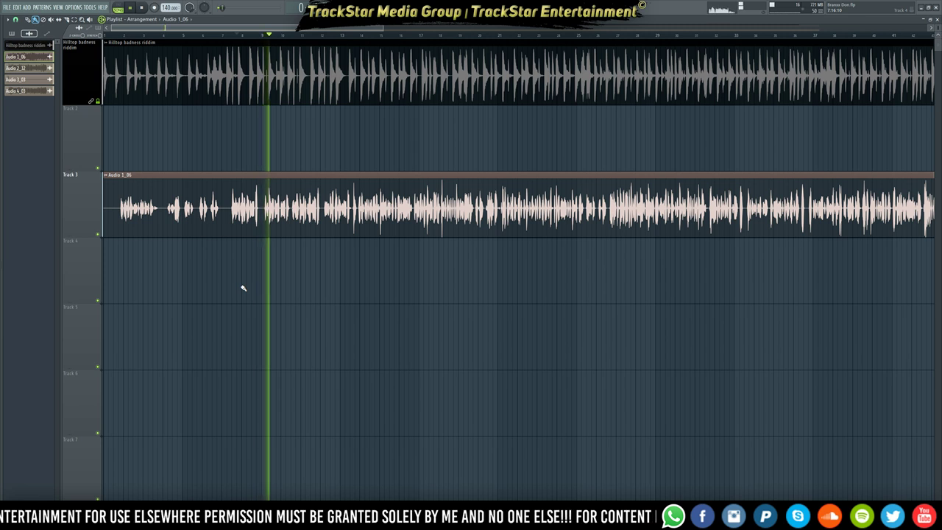
key(space)
- Solo track 3 with the Audio 1_06 vocal and play it back
scroll(207, 287, down, 4)
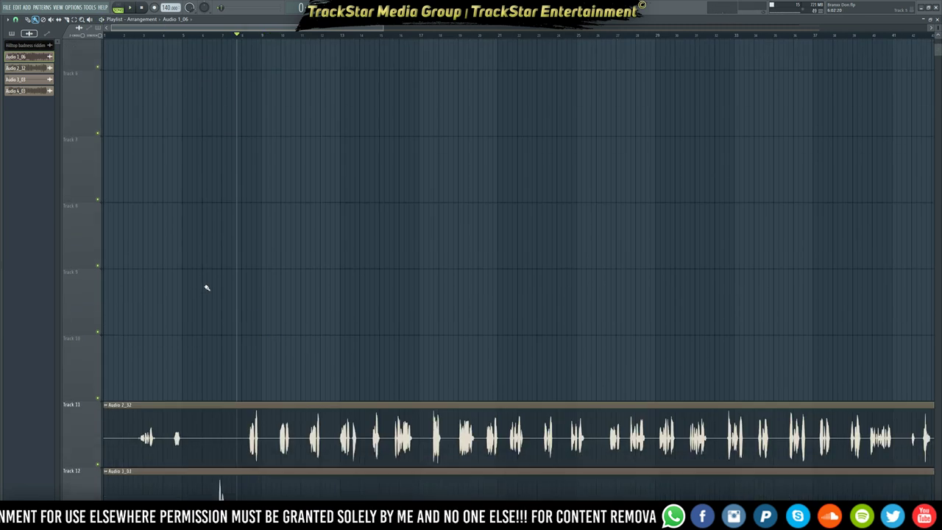
scroll(203, 294, up, 5)
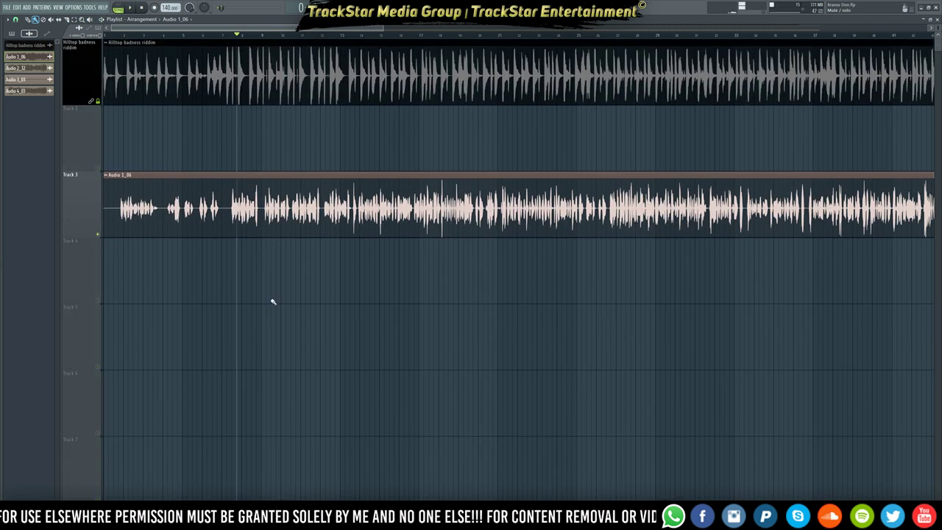
key(space)
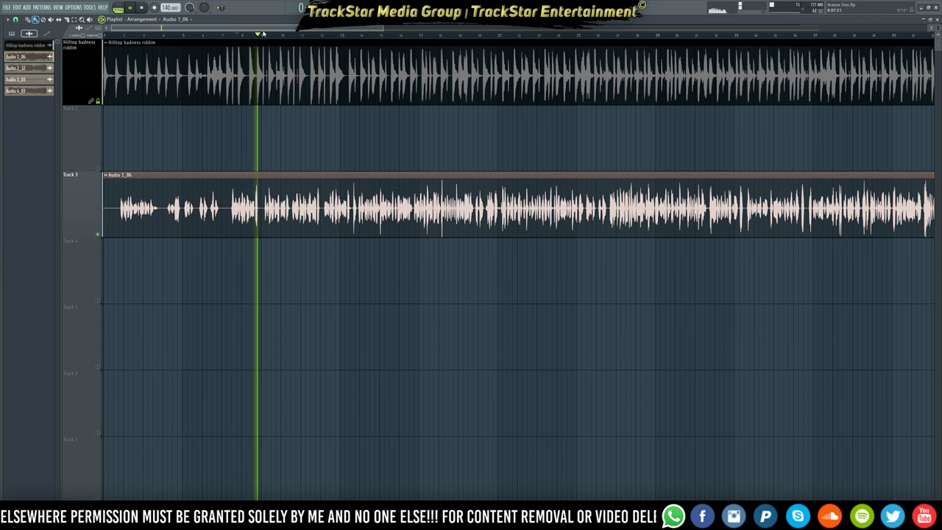
scroll(263, 33, up, 4)
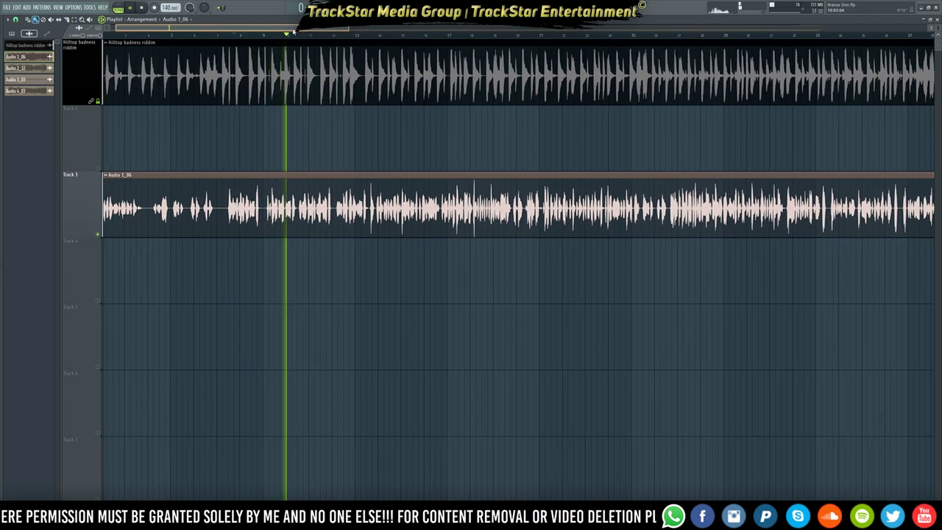
- Slow the project tempo to 100 BPM and on to 90 BPM while auditioning the playback
right_click(170, 8)
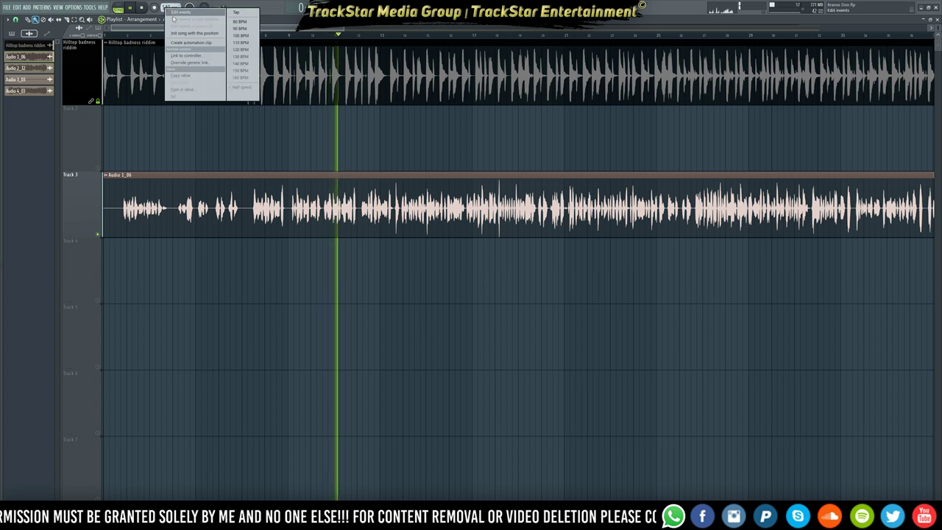
click(240, 34)
key(space)
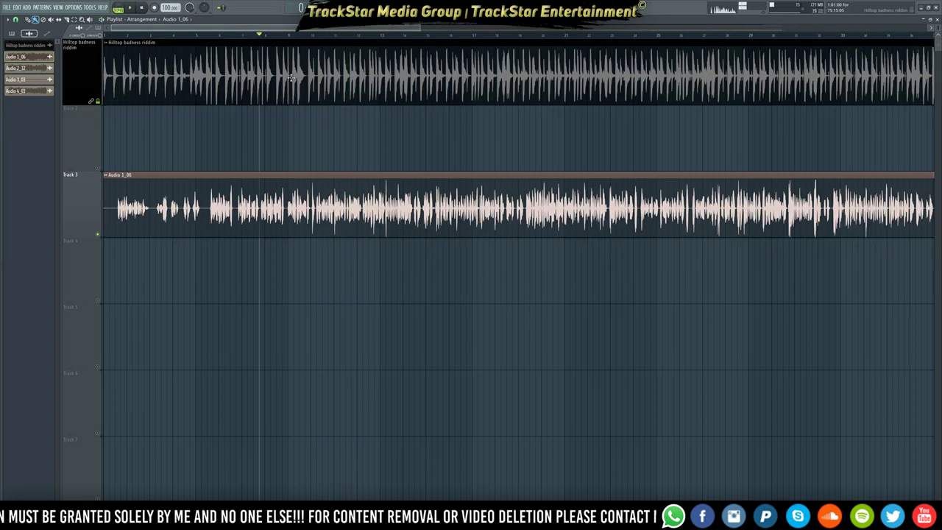
key(space)
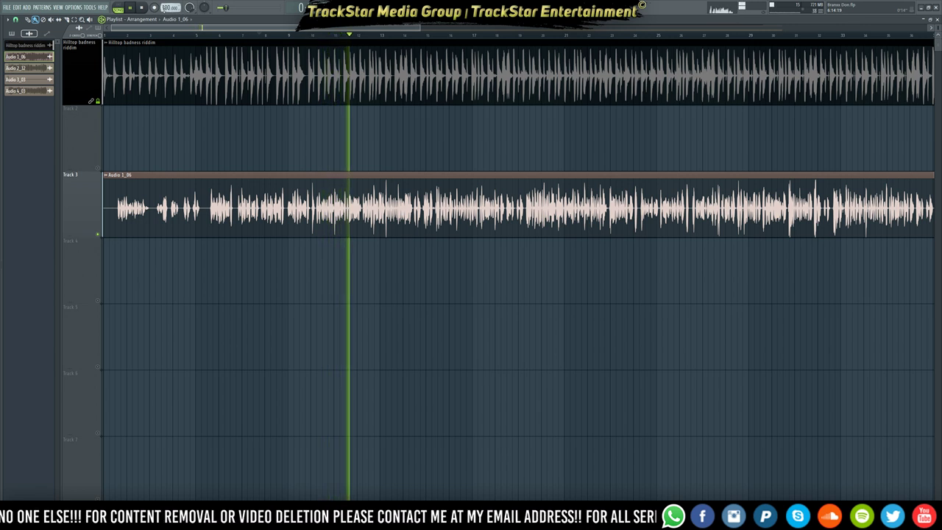
scroll(166, 7, down, 5)
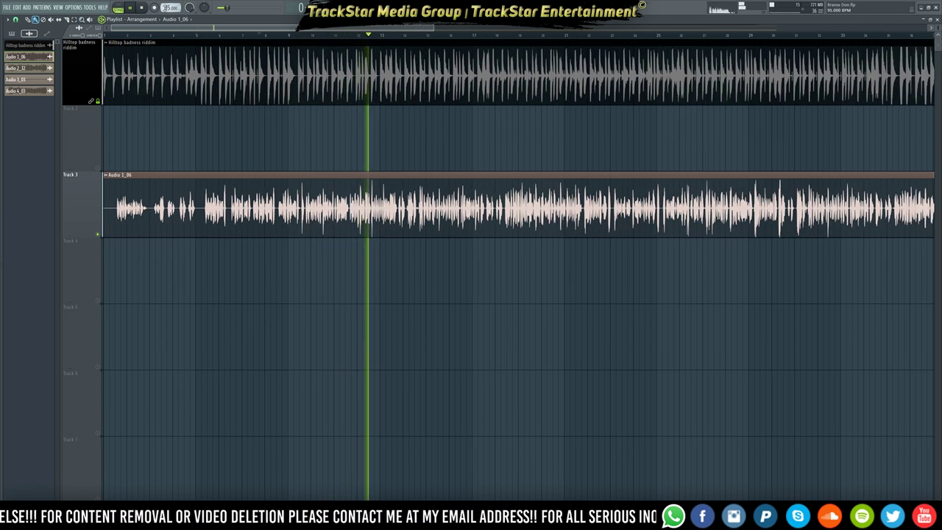
scroll(170, 7, down, 5)
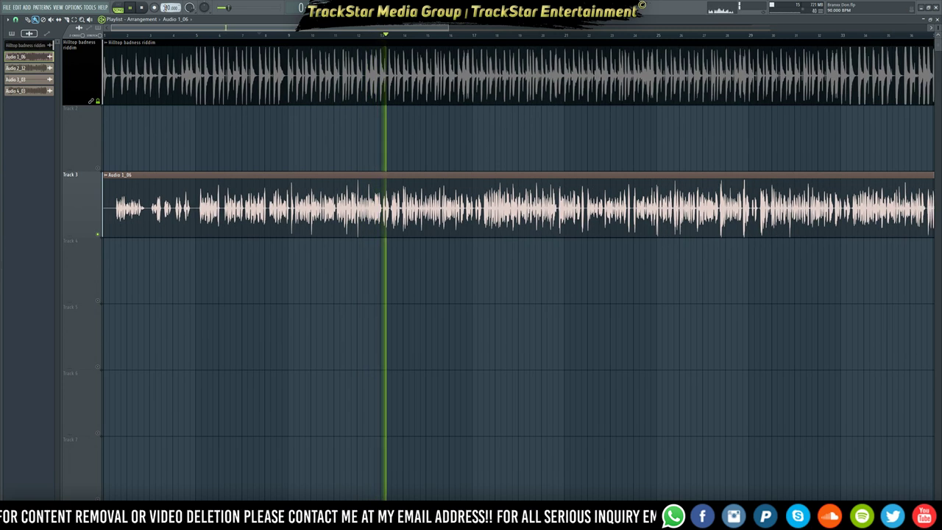
key(space)
- Audition the vocal around bars 8 and 9 and view the Audio 1_06 clip's channel settings
click(288, 36)
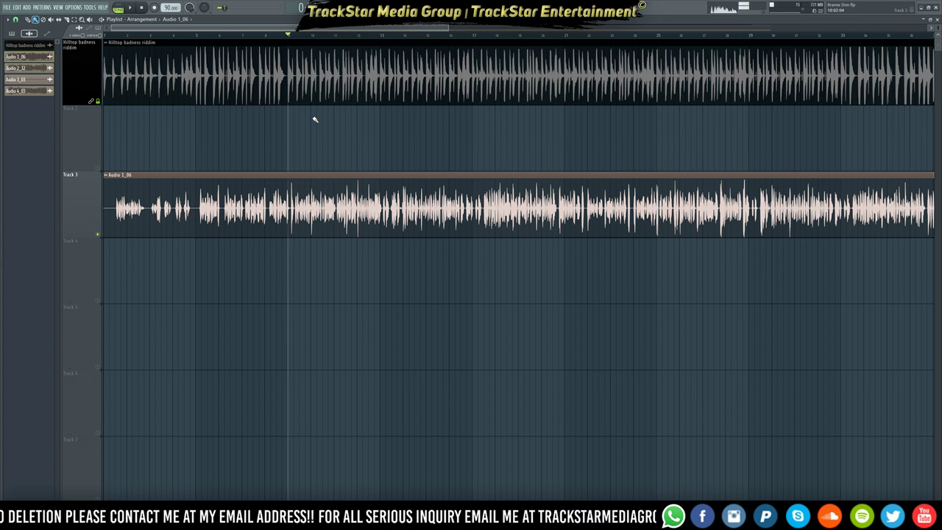
key(space)
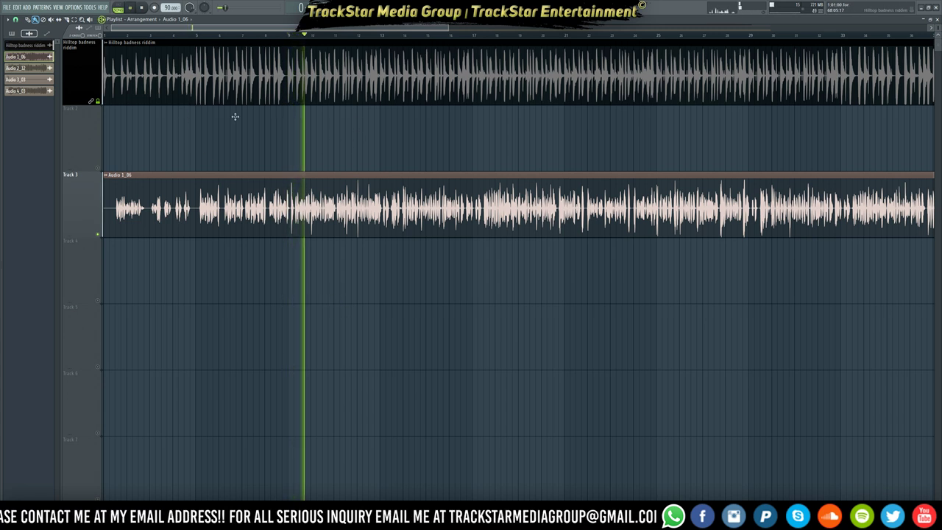
double_click(228, 195)
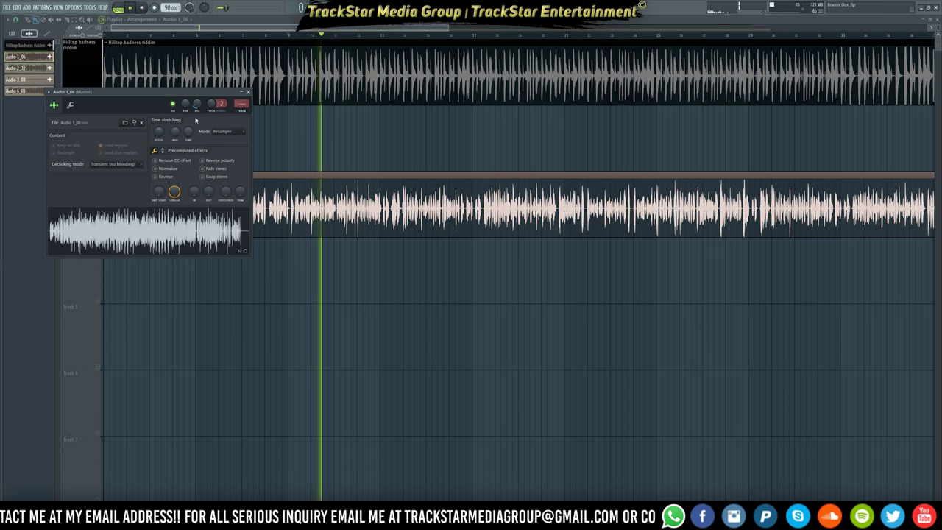
key(space)
key(Escape)
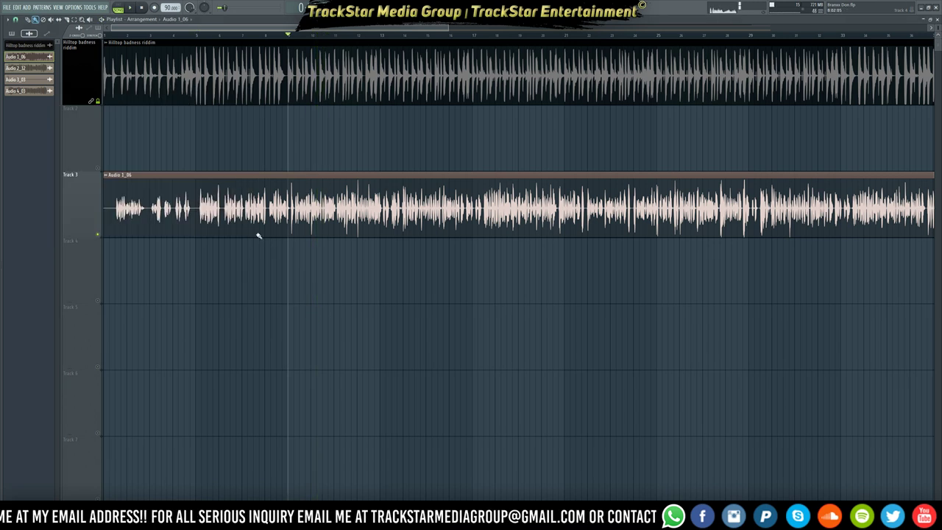
click(193, 35)
click(277, 36)
key(space)
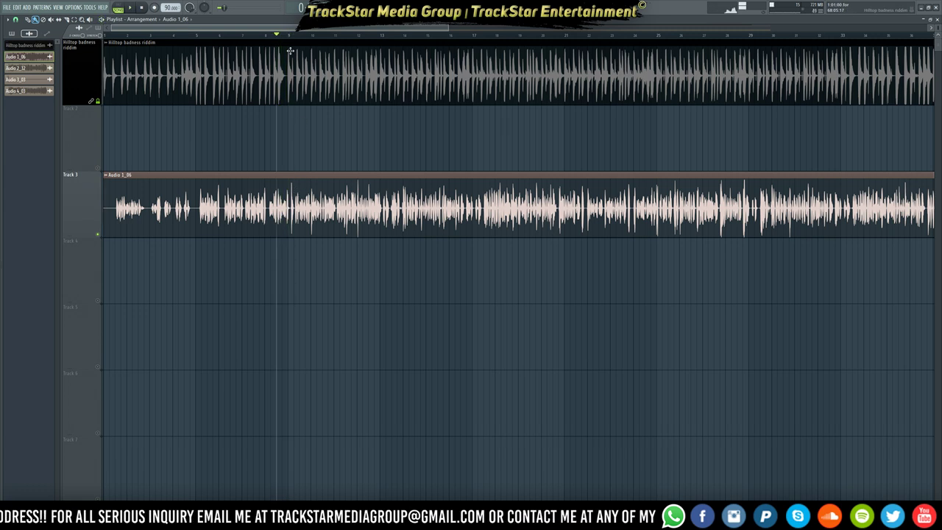
- Set the declicking mode of the Audio 1_06 clip to Generic (bleeding)
scroll(309, 171, up, 4)
scroll(312, 167, up, 5)
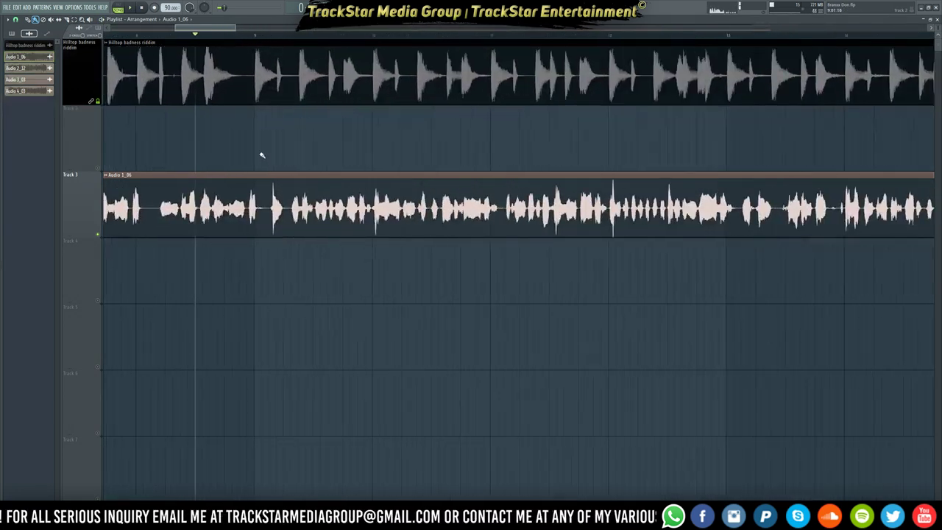
double_click(242, 213)
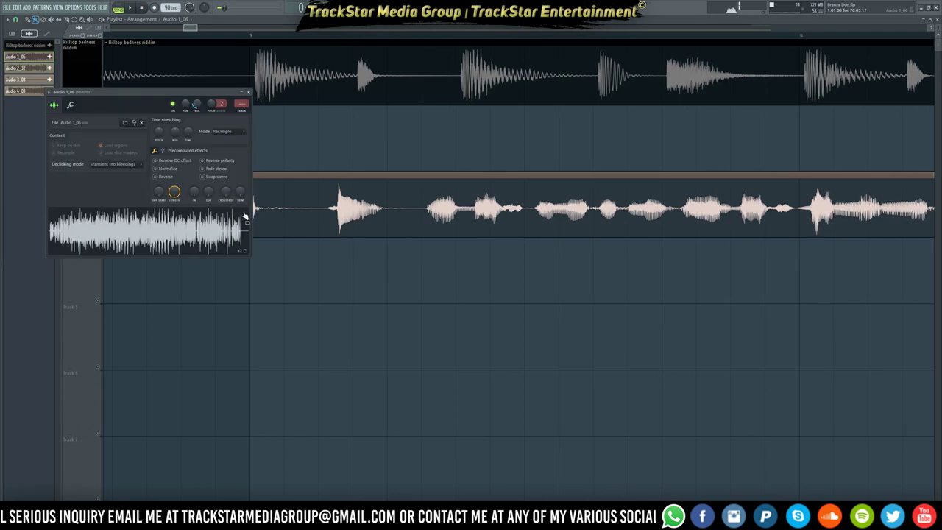
click(118, 165)
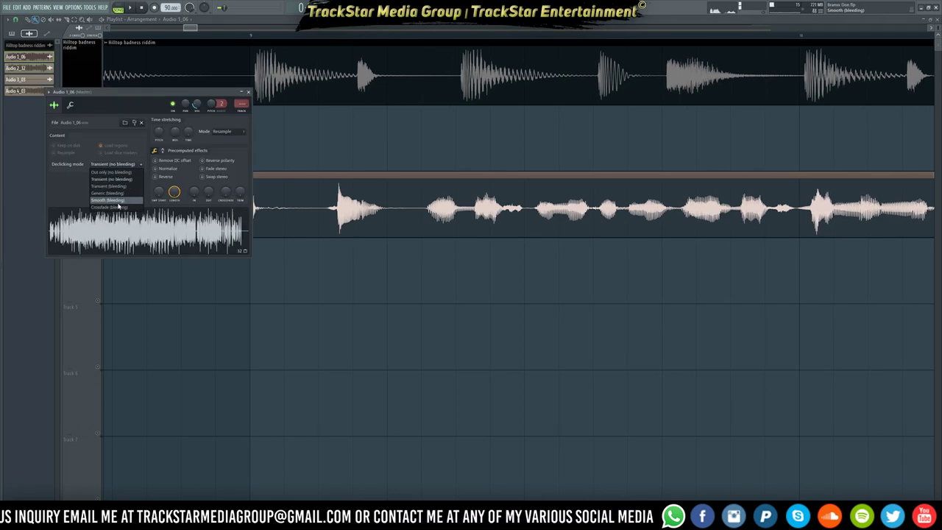
click(119, 195)
key(Escape)
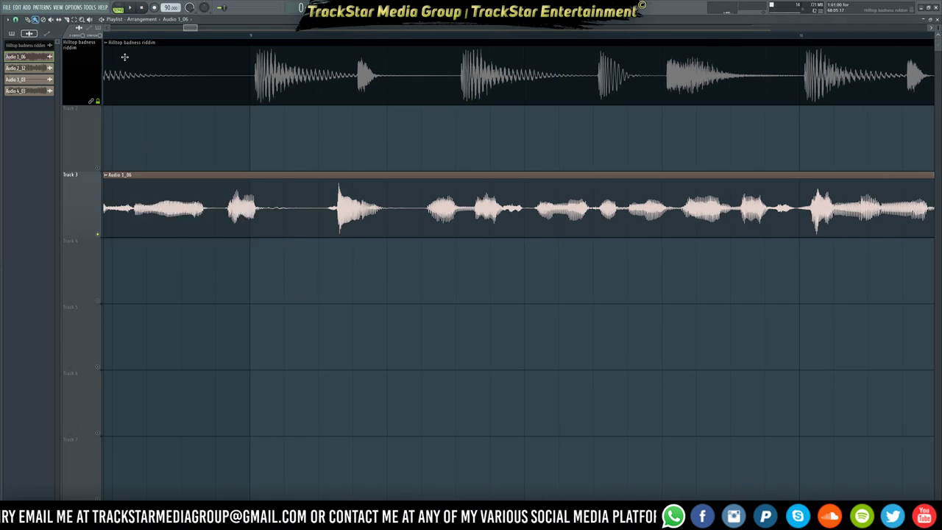
- Slice out and remove the silent gap between the vocal phrases just after bar 9 in the track 3 clip
click(66, 19)
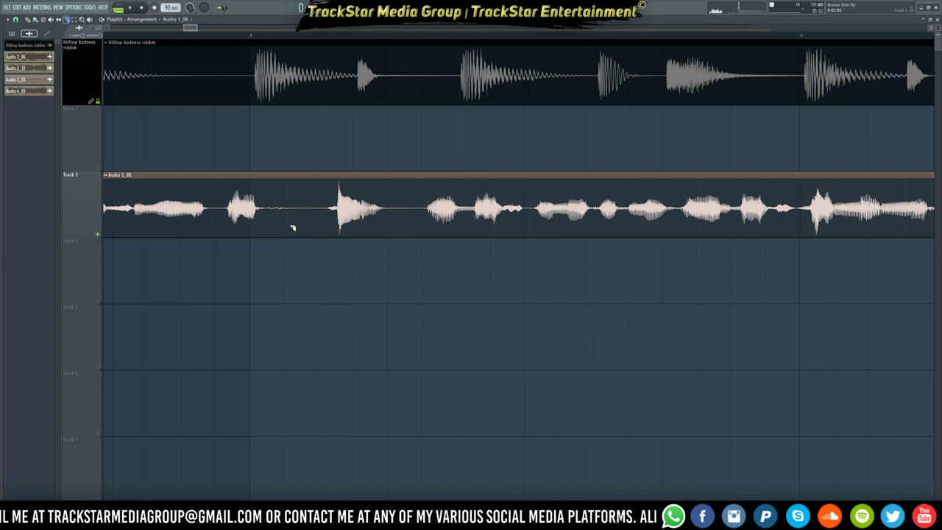
drag(292, 228, 317, 236)
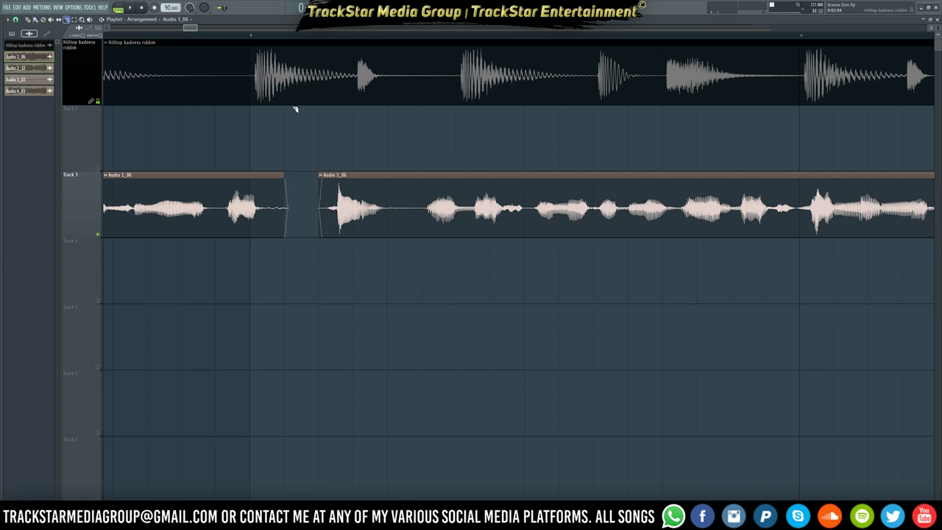
right_click(84, 174)
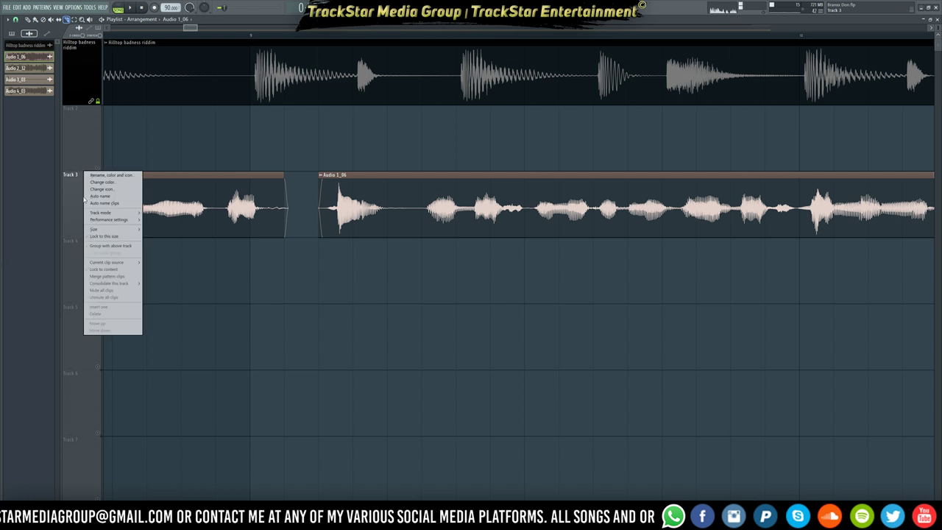
click(243, 306)
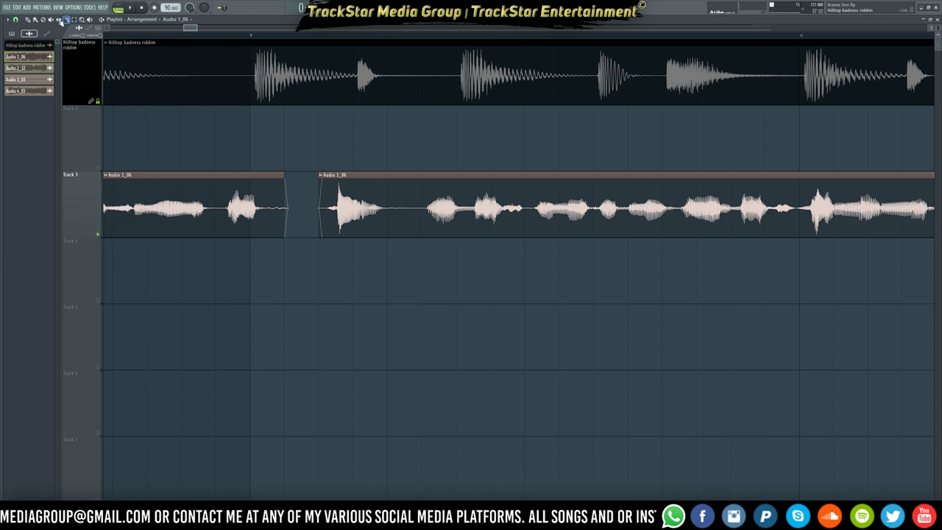
- Rename the Audio 1_06 channel as INTRO and colour it teal
double_click(148, 191)
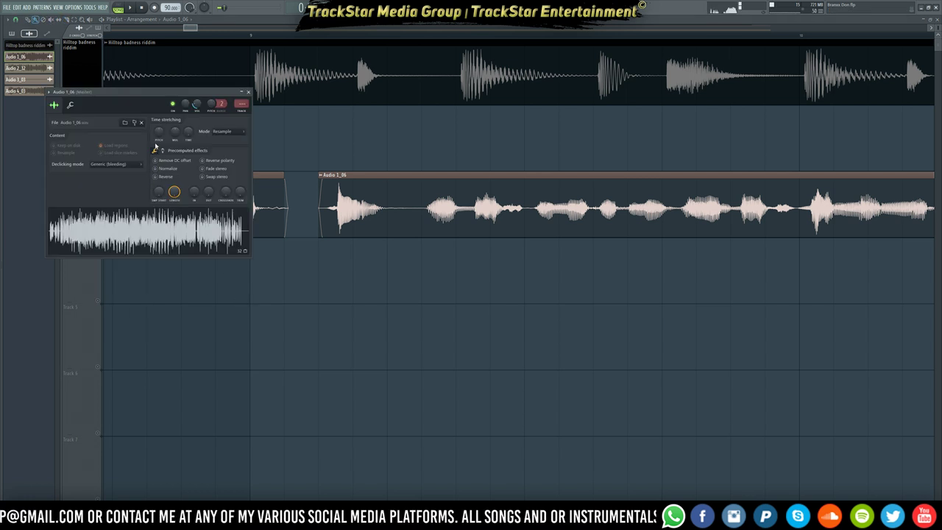
key(F2)
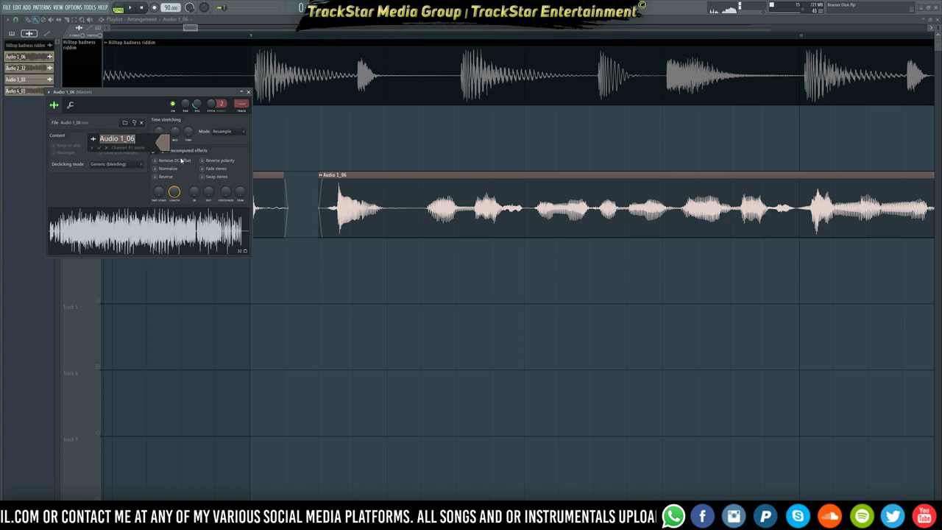
text(INT)
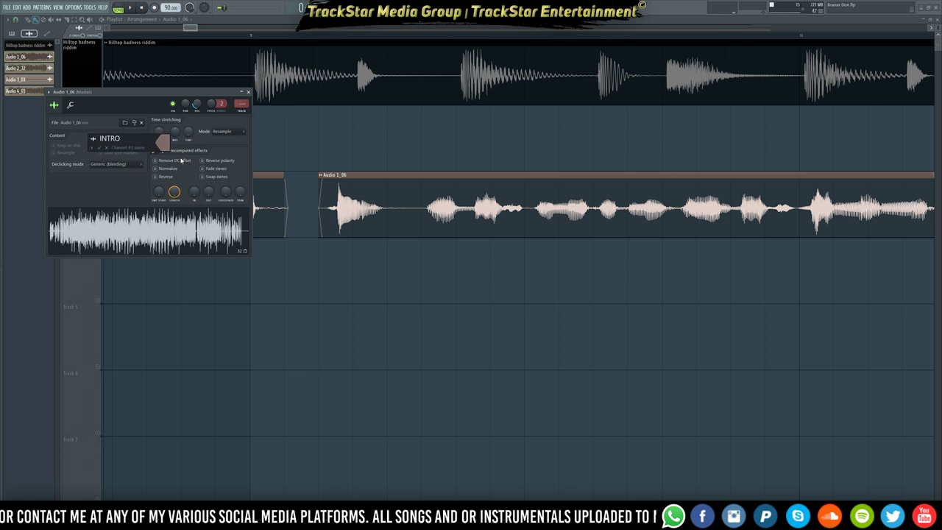
text(RO)
click(163, 141)
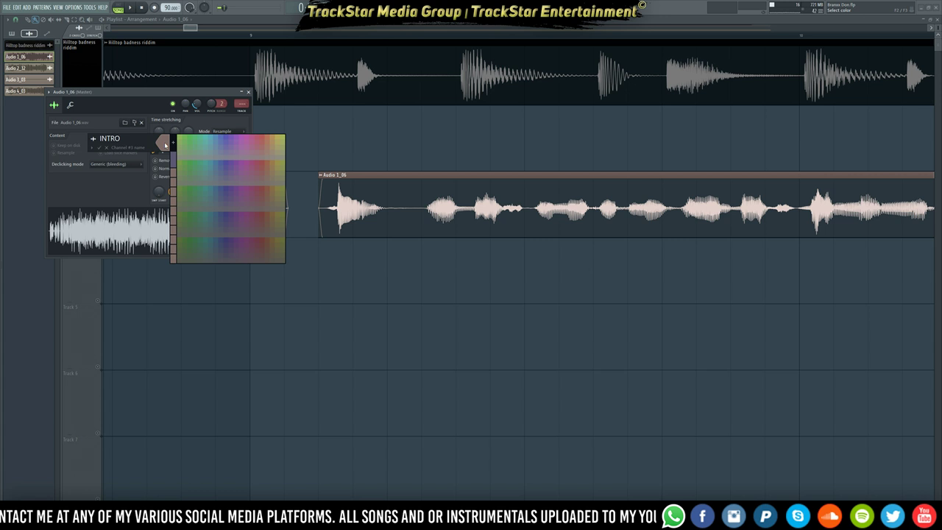
click(205, 138)
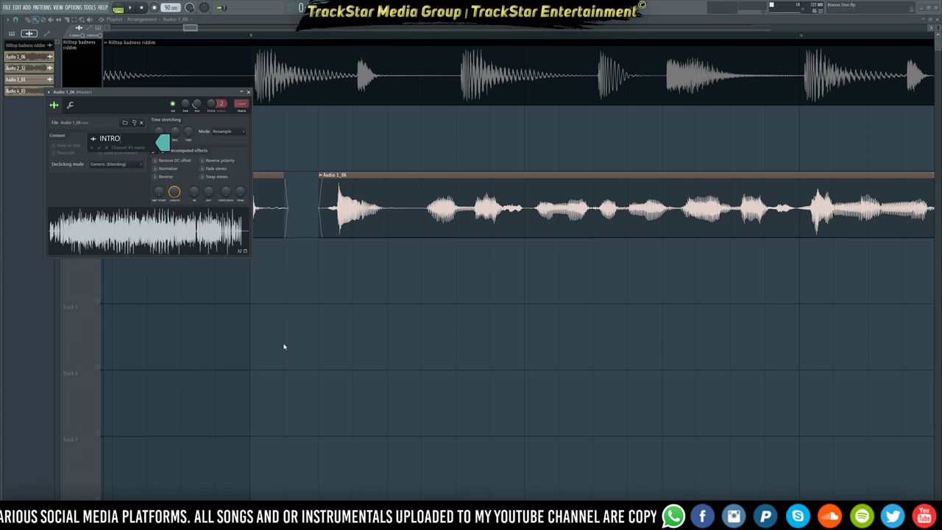
key(Return)
key(Escape)
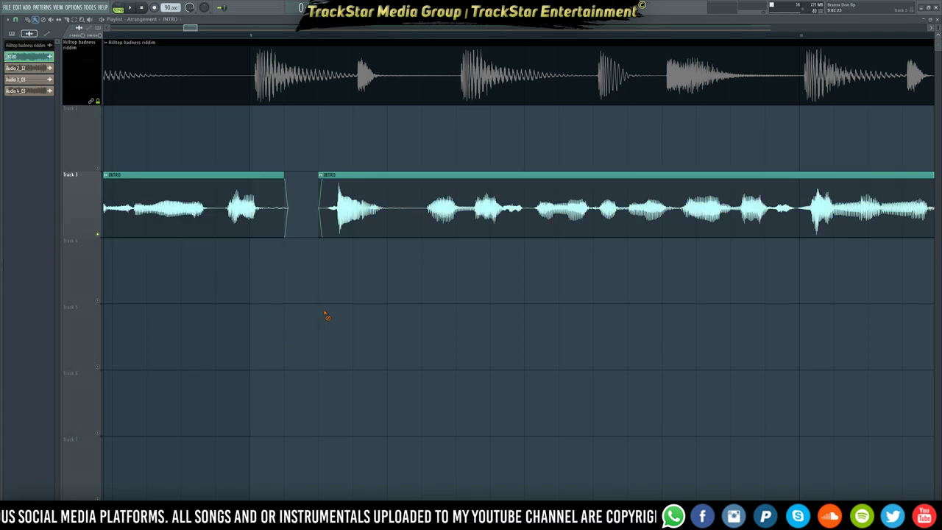
- Move the long vocal clip that follows the gap after bar 9 down from track 3 to track 4
click(375, 202)
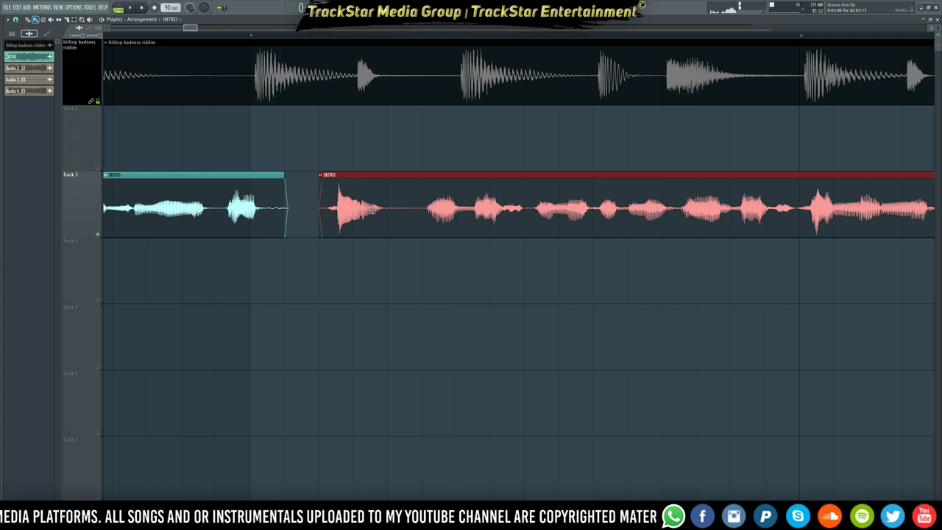
drag(375, 211, 374, 278)
scroll(304, 156, down, 5)
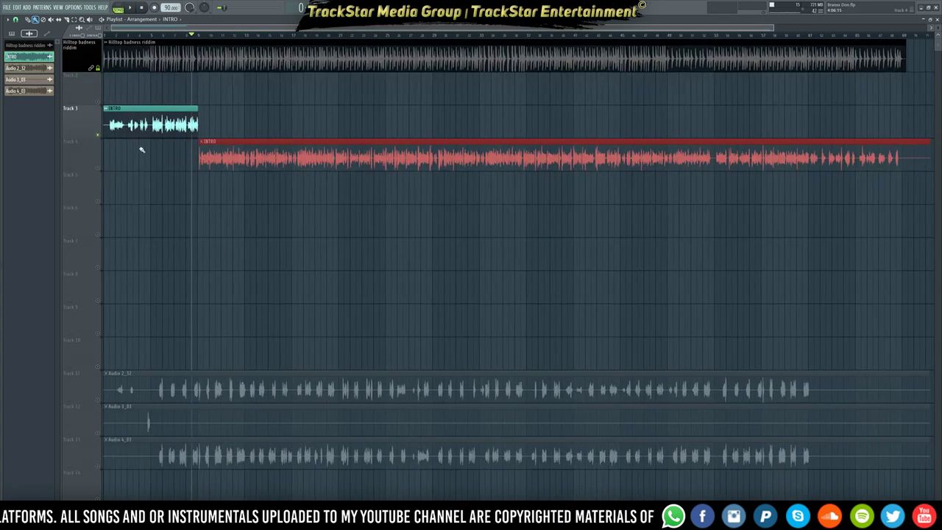
- Make the opening vocal clip on track 3 unique and name its new channel INTRO
click(107, 108)
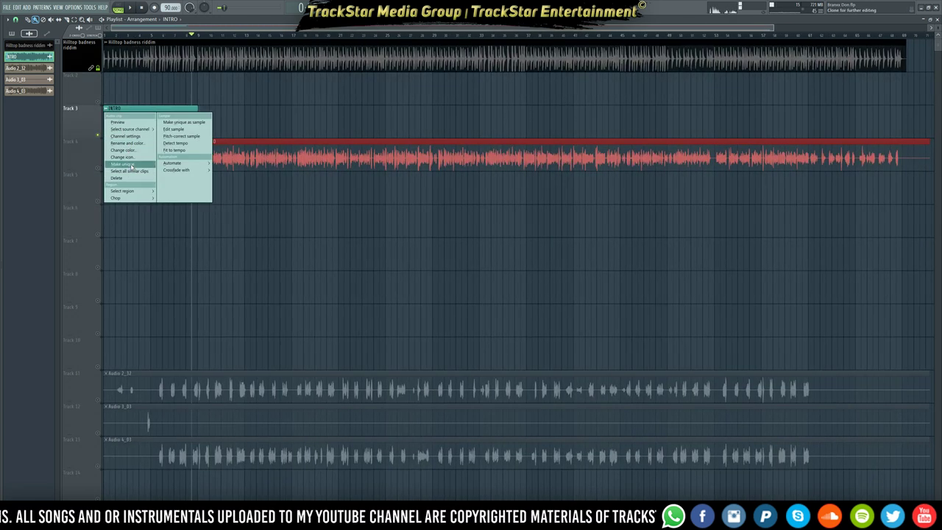
click(131, 167)
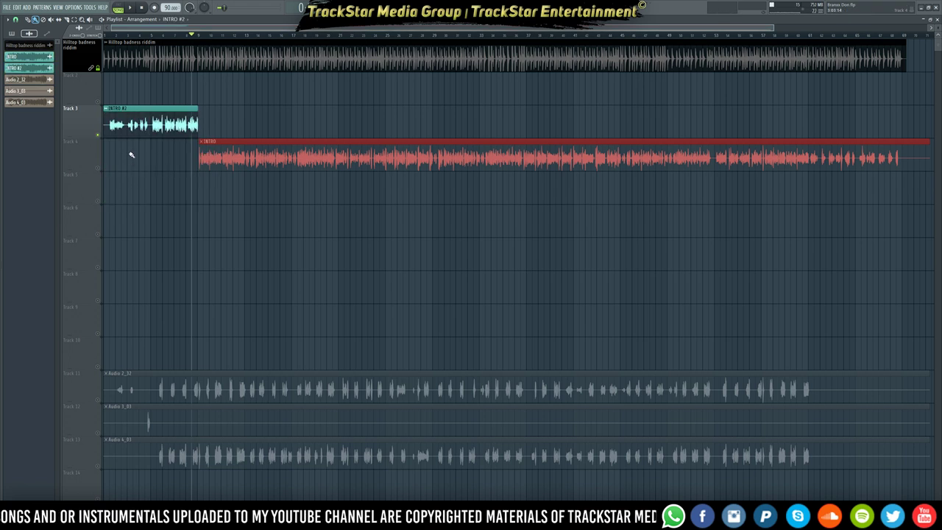
double_click(129, 112)
key(F2)
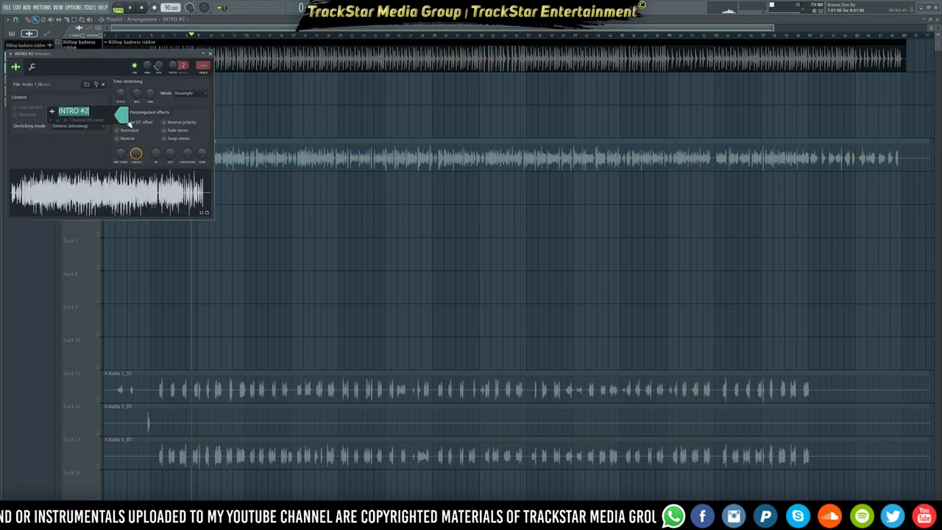
key(End)
key(BackSpace)
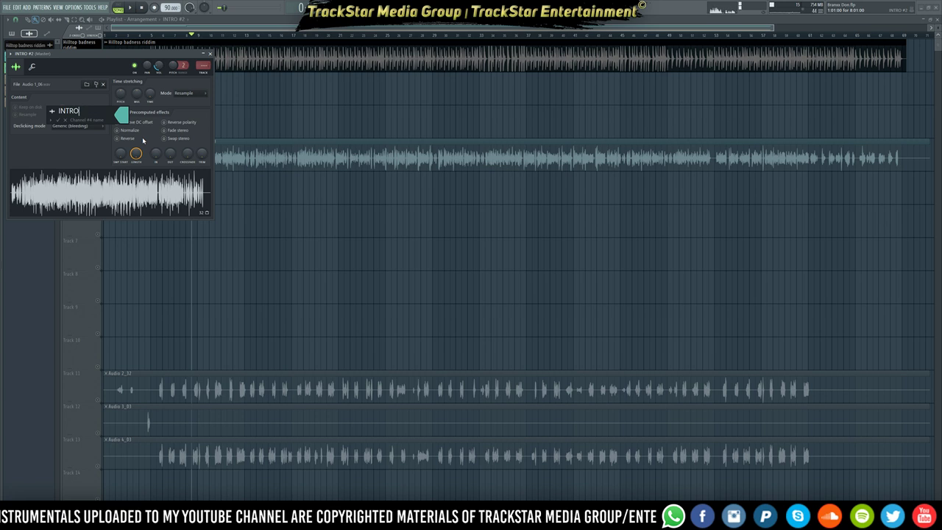
key(Return)
click(277, 217)
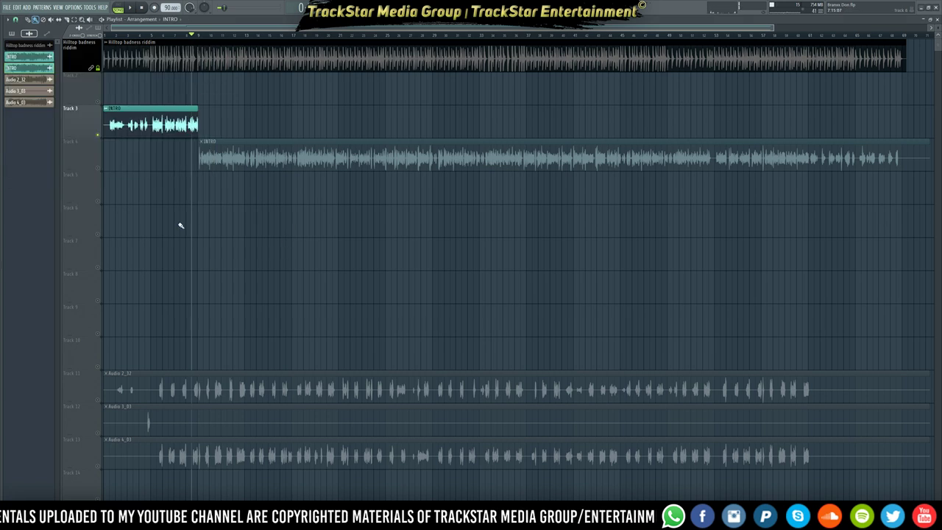
- Unmute track 4 and audition its vocal clip from the end of the intro and around bar 17
click(97, 168)
key(space)
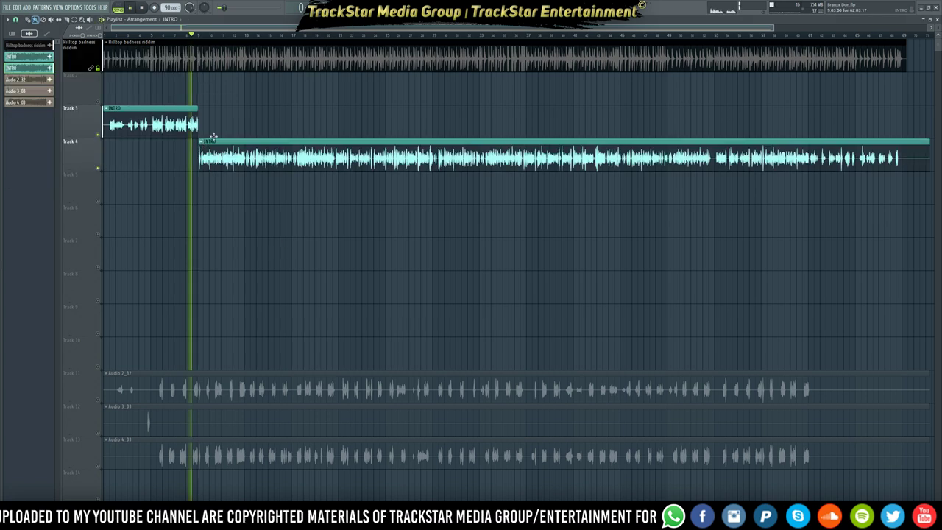
click(289, 36)
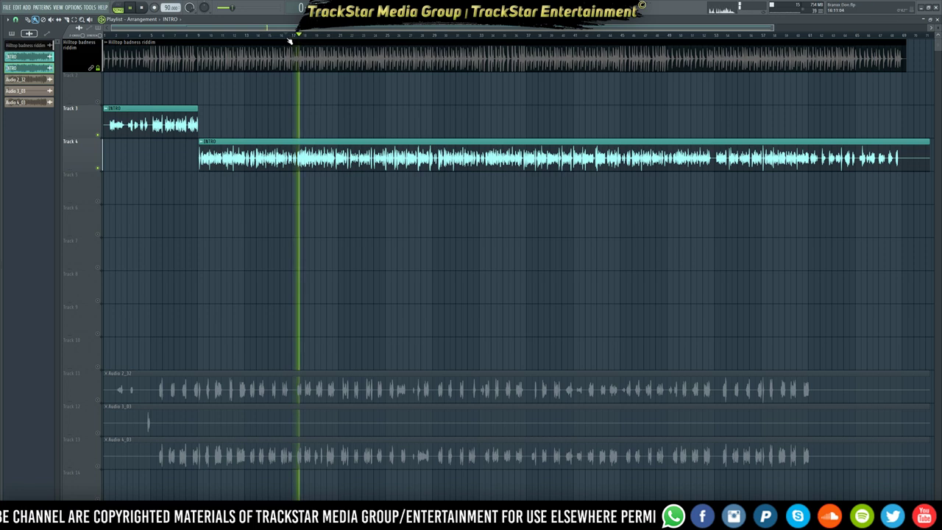
scroll(291, 39, up, 3)
scroll(292, 38, up, 3)
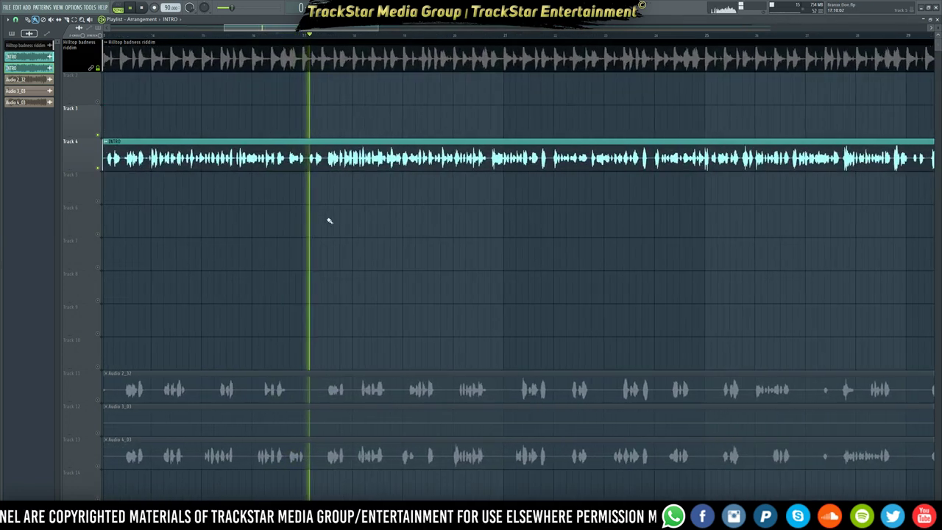
key(space)
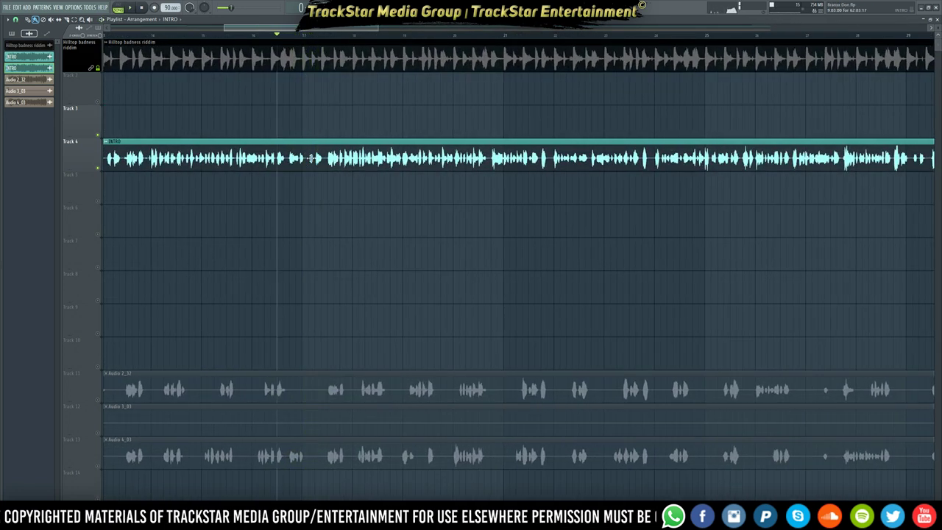
- Slice out and remove the silent gap just after bar 17 in the track 4 vocal clip, and check playback before it
scroll(312, 41, up, 4)
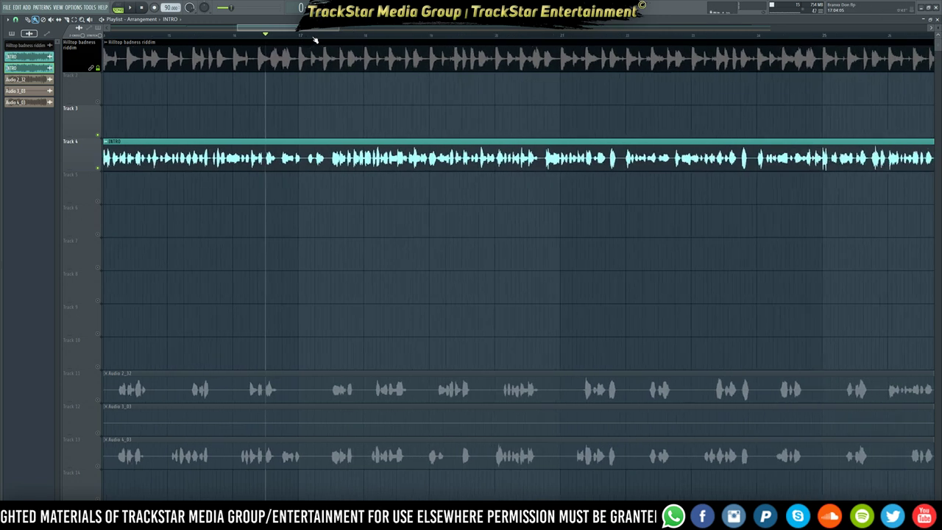
right_click(312, 42)
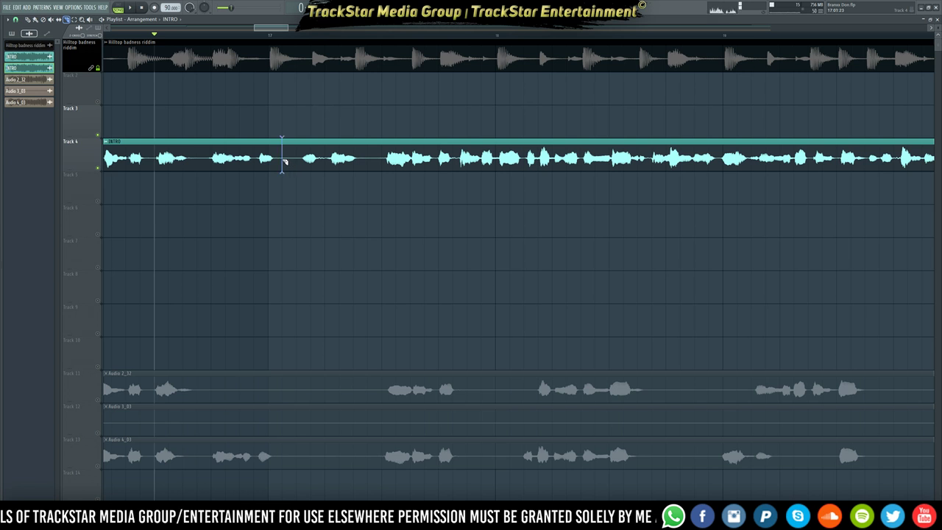
key(space)
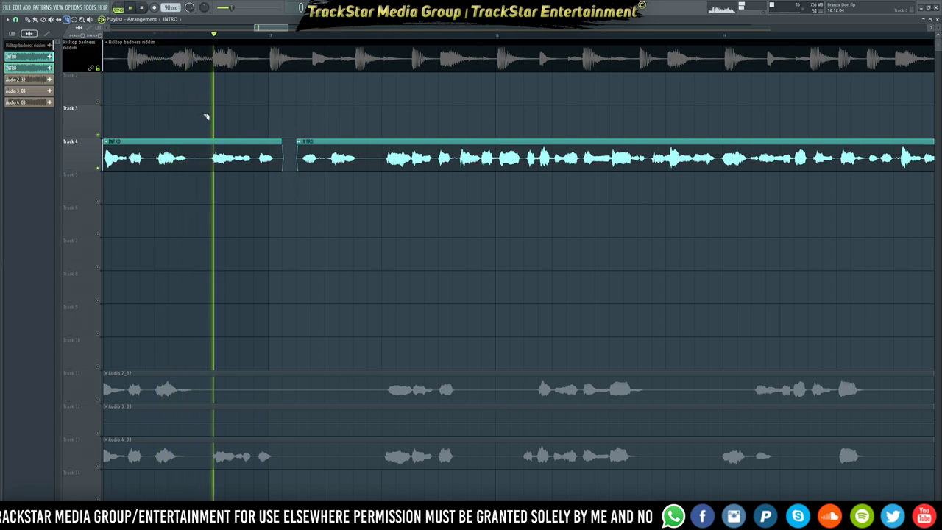
key(space)
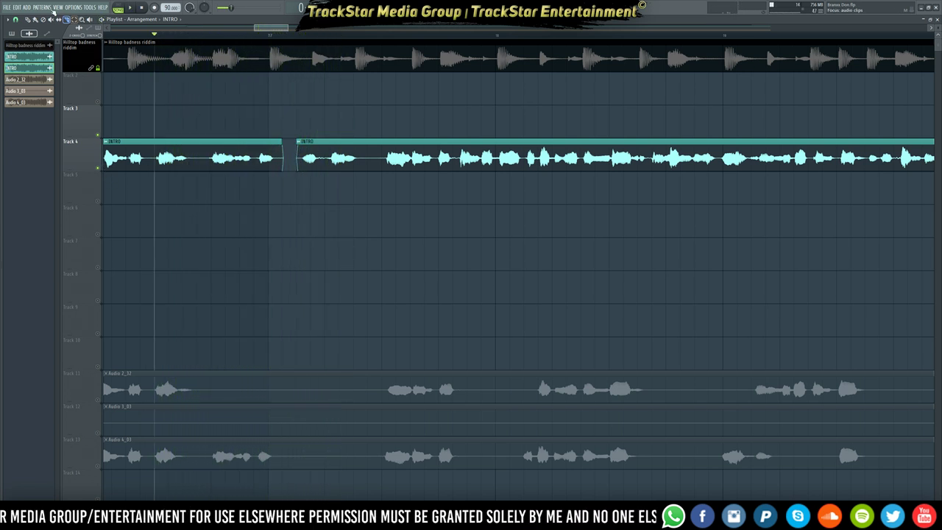
- Insert a new track at track 4 and move the vocal clip that starts after bar 17 up onto it
right_click(86, 156)
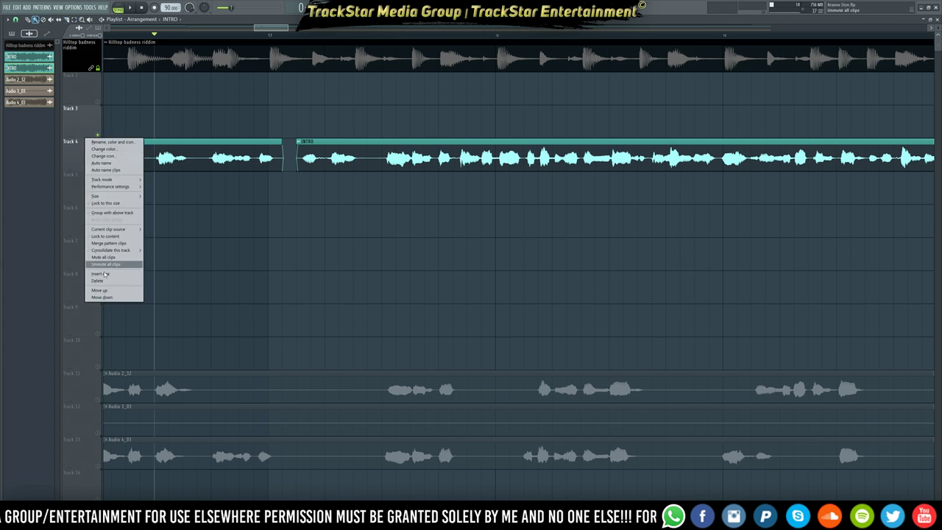
click(103, 274)
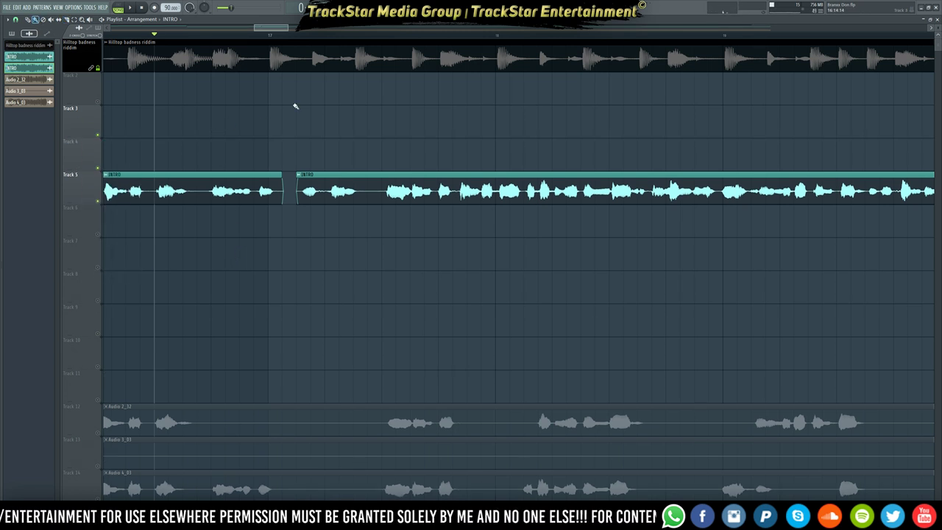
ctrl+click(350, 176)
key(shift+Up)
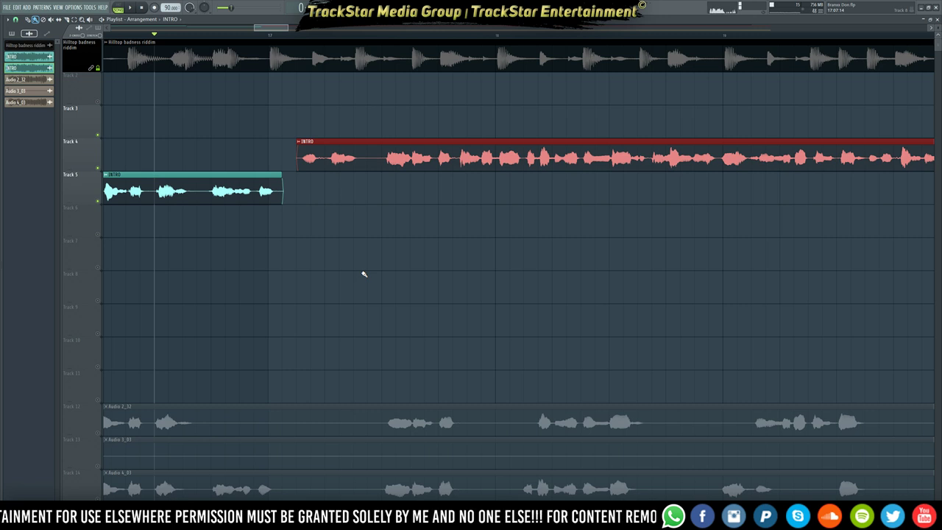
scroll(363, 274, down, 5)
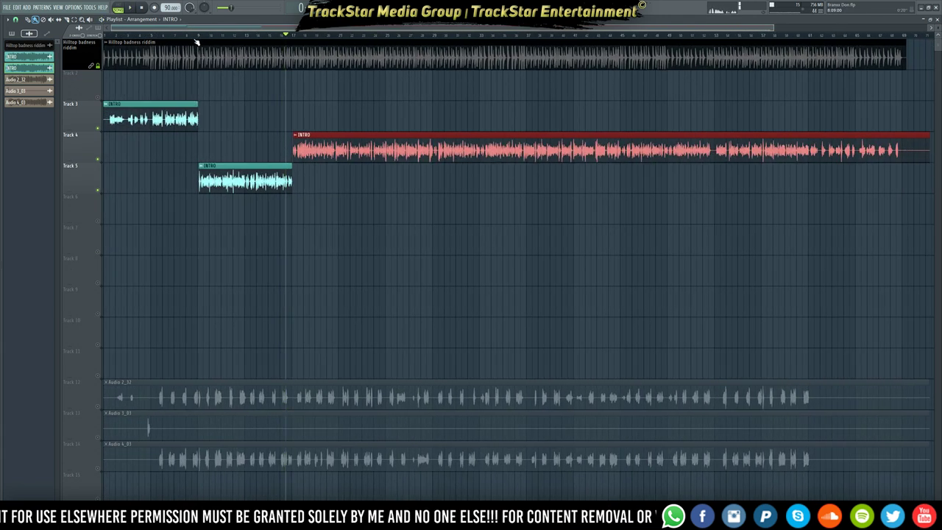
double_click(203, 169)
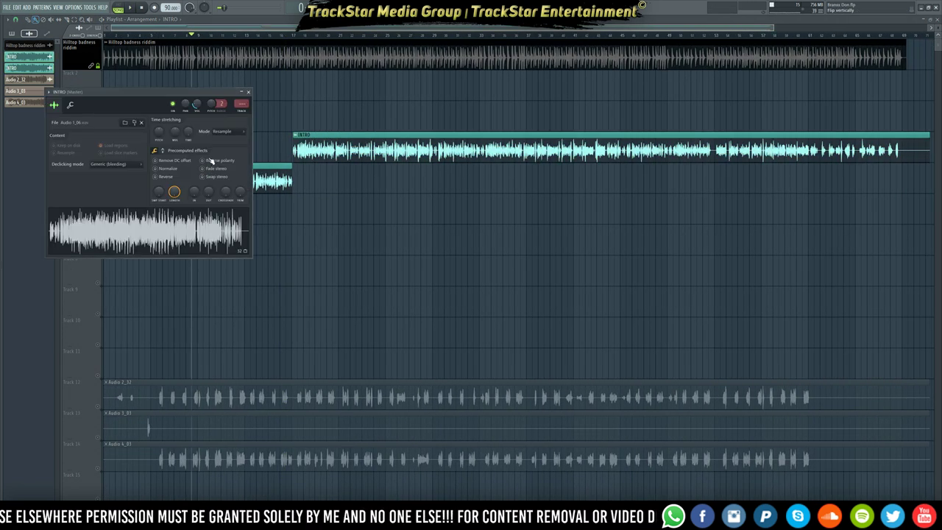
key(F2)
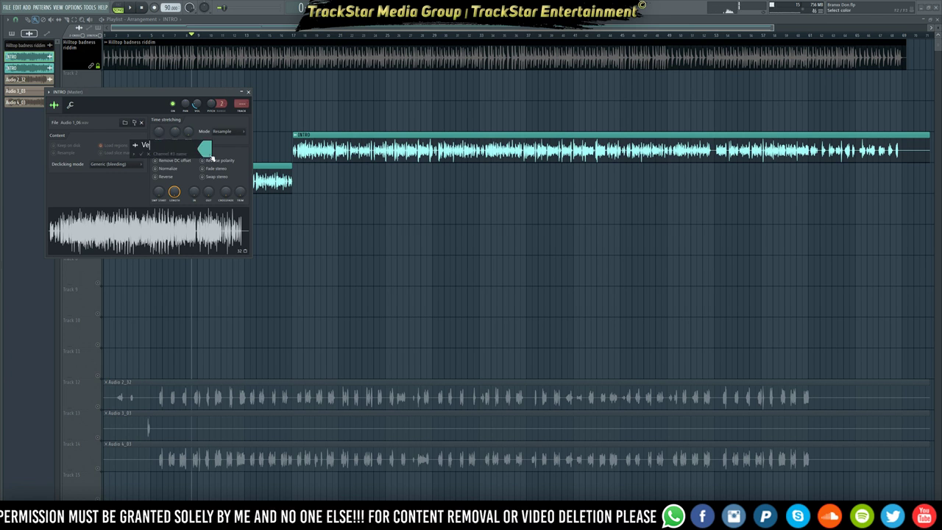
key(Escape)
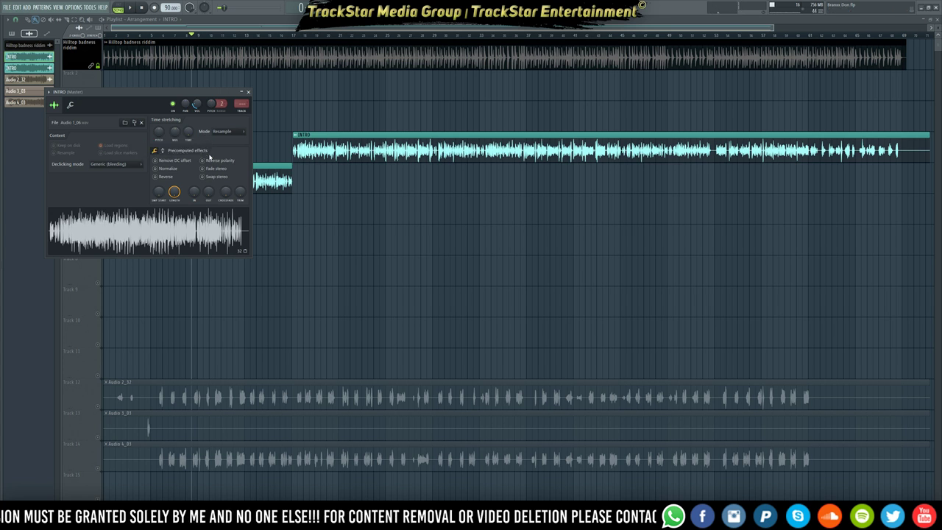
key(Escape)
- Make the track 5 vocal clip between bars 9 and 17 unique and rename its channel as VERSE 1
right_click(203, 169)
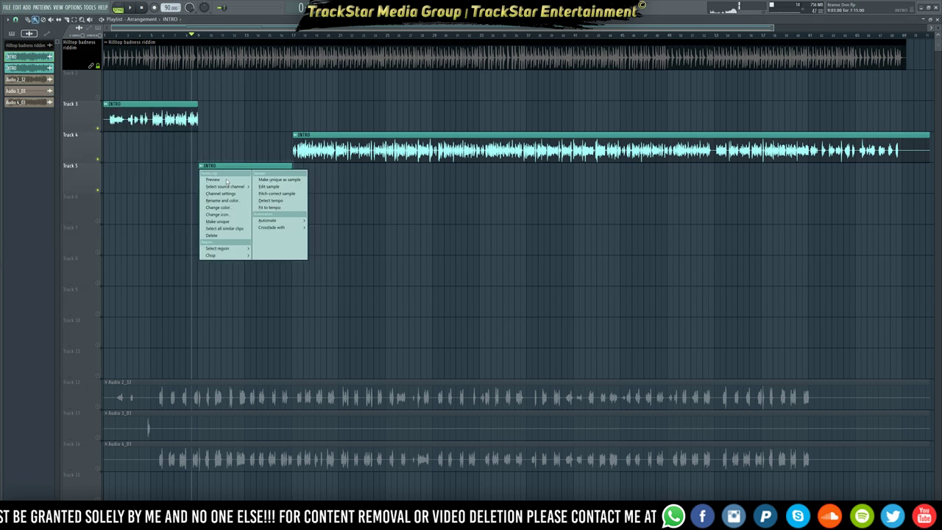
click(229, 222)
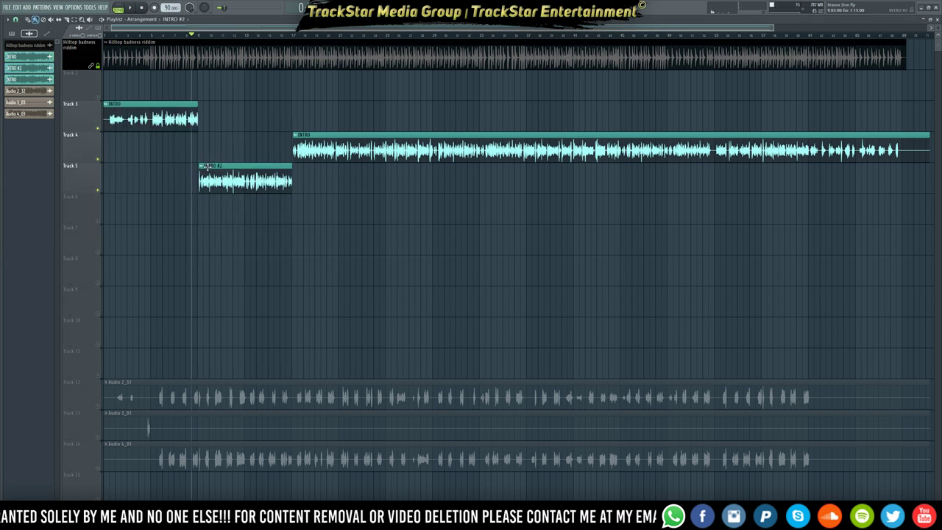
right_click(203, 169)
click(228, 170)
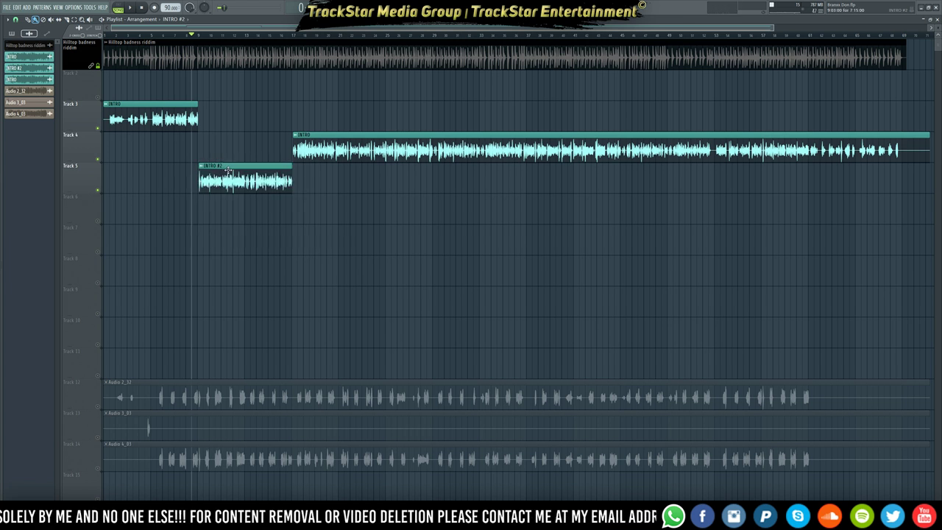
double_click(224, 171)
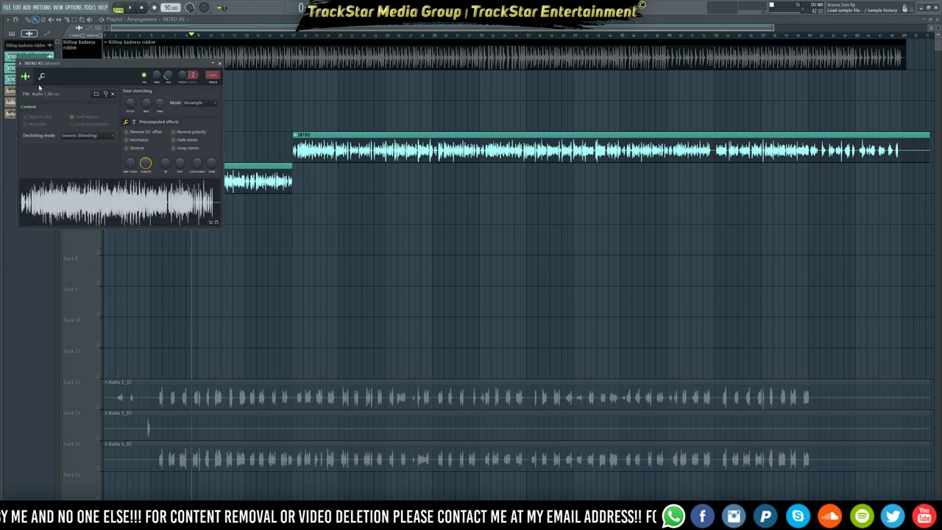
drag(78, 201, 79, 199)
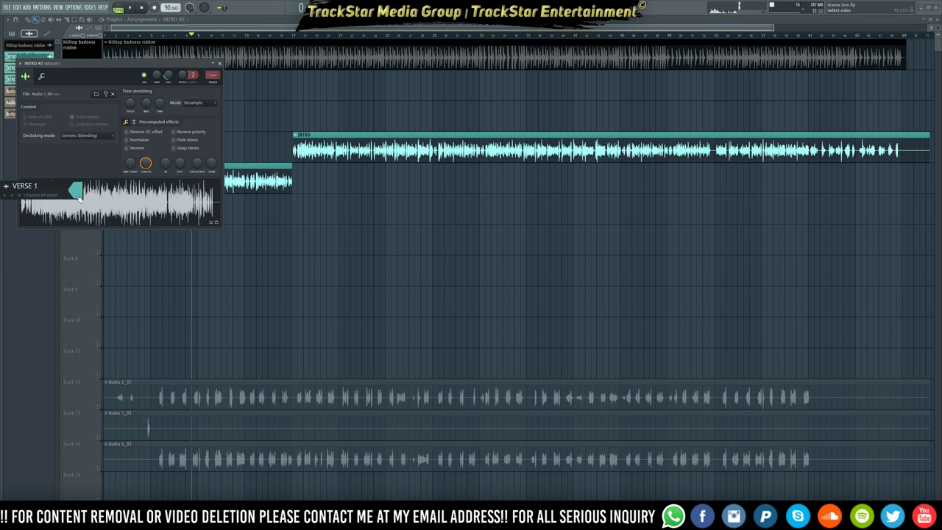
drag(79, 198, 97, 174)
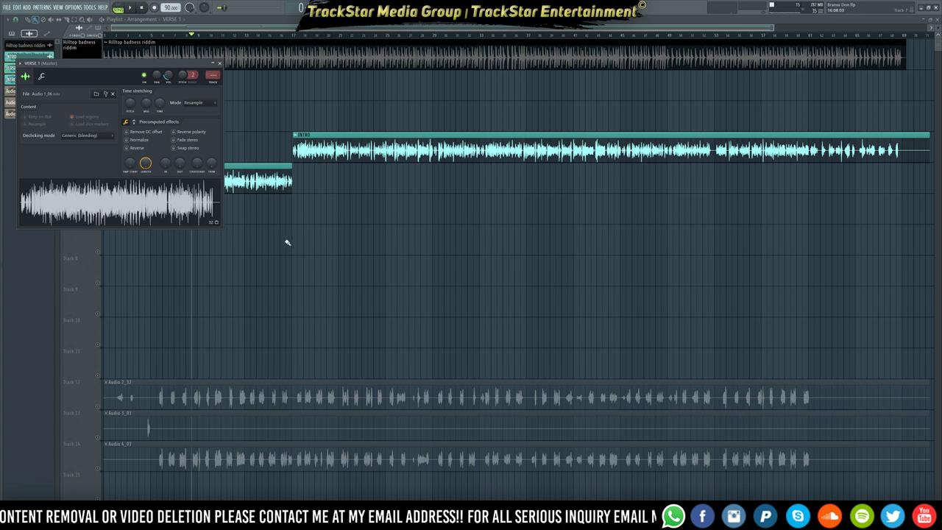
key(Escape)
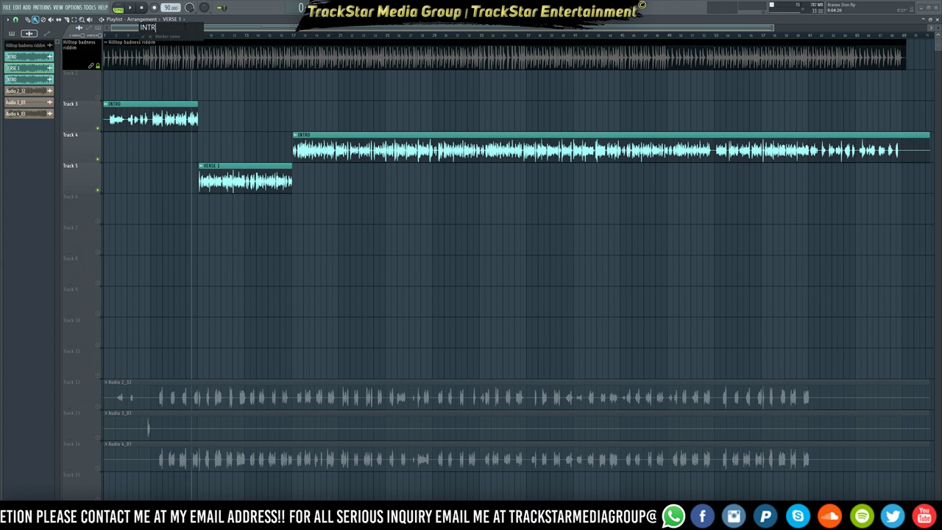
- Add playlist markers named INTRO at bar 1, VERSE at bar 9 and CHORUS at bar 17
key(Return)
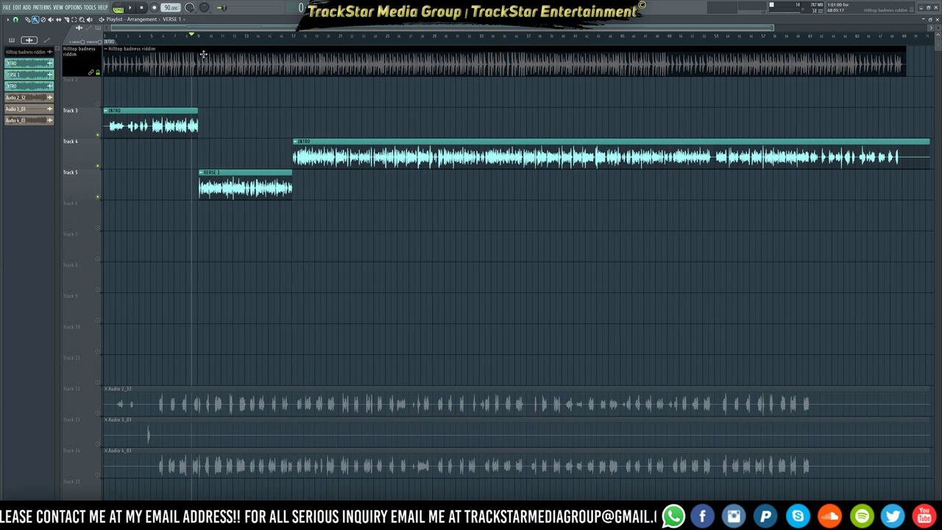
right_click(197, 45)
click(211, 48)
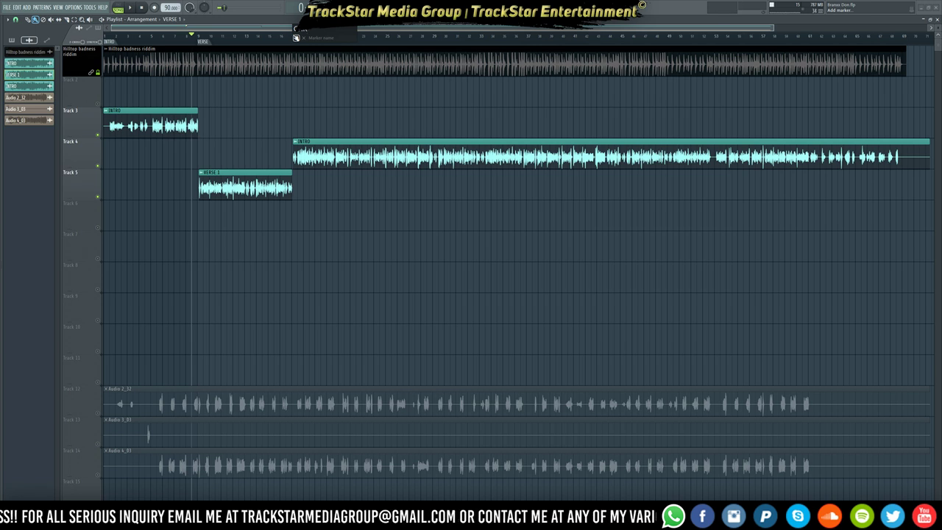
key(Return)
key(space)
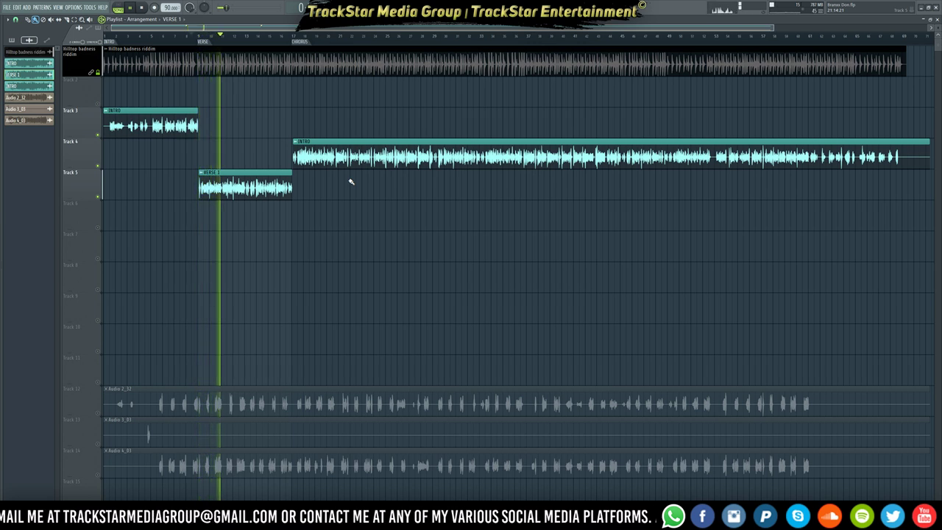
- Open the CHORUS marker's name for editing and audition the vocals from bar 17 to find where the chorus ends
right_click(298, 42)
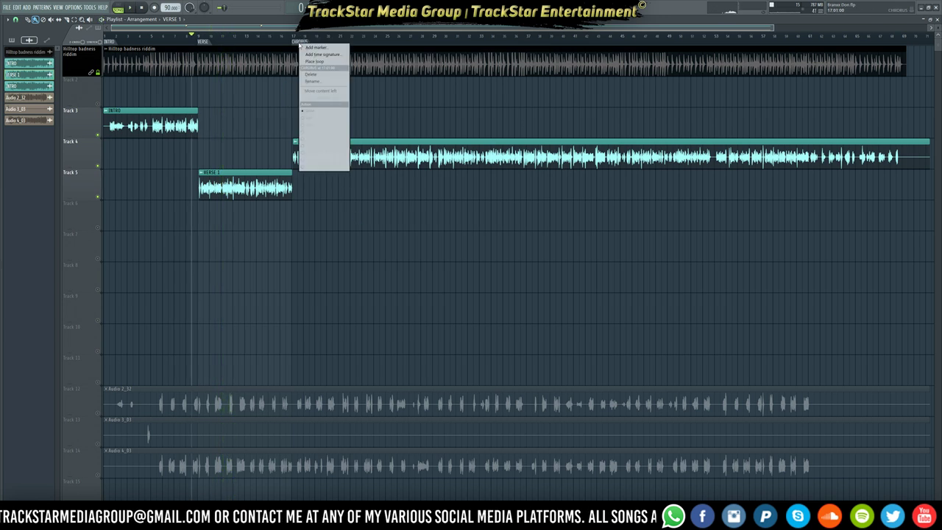
click(322, 82)
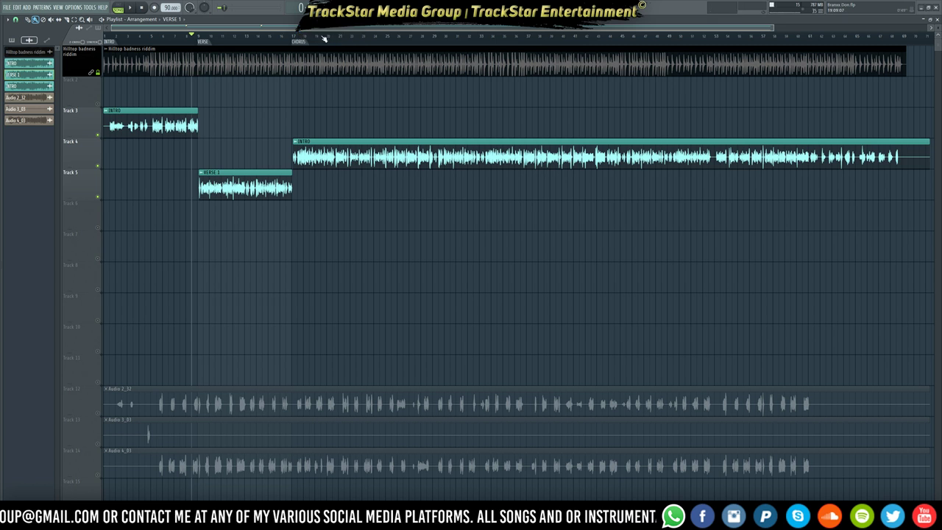
click(304, 43)
key(space)
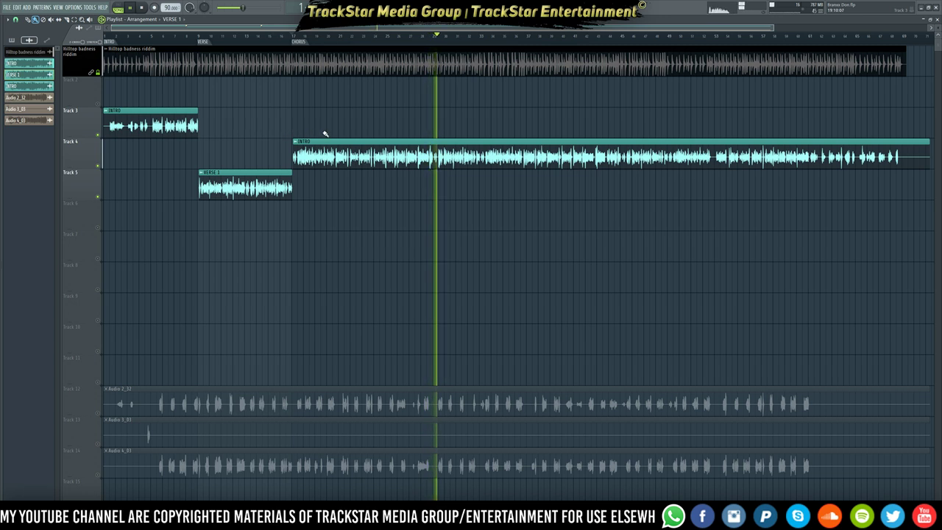
key(space)
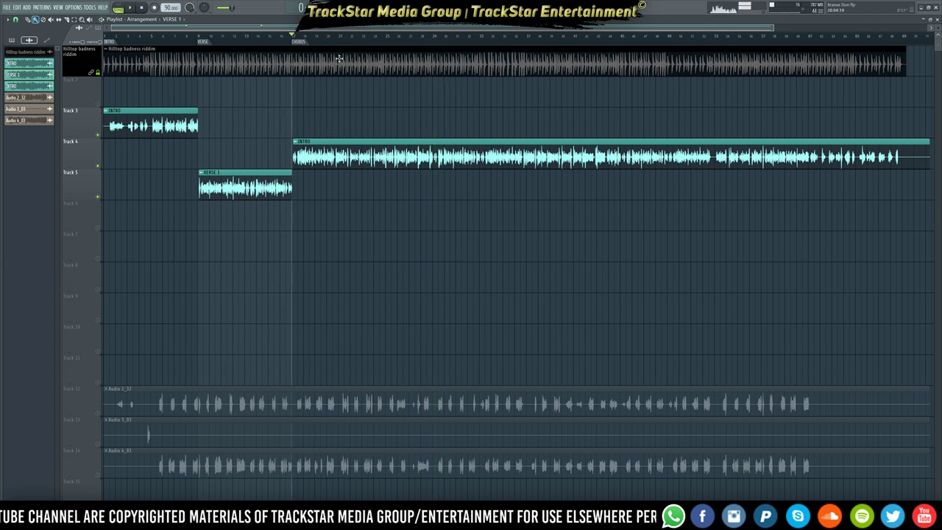
- Slice the track 4 vocal clip just before bar 21 and trim the silence from the start of the second part
scroll(322, 44, up, 2)
key(space)
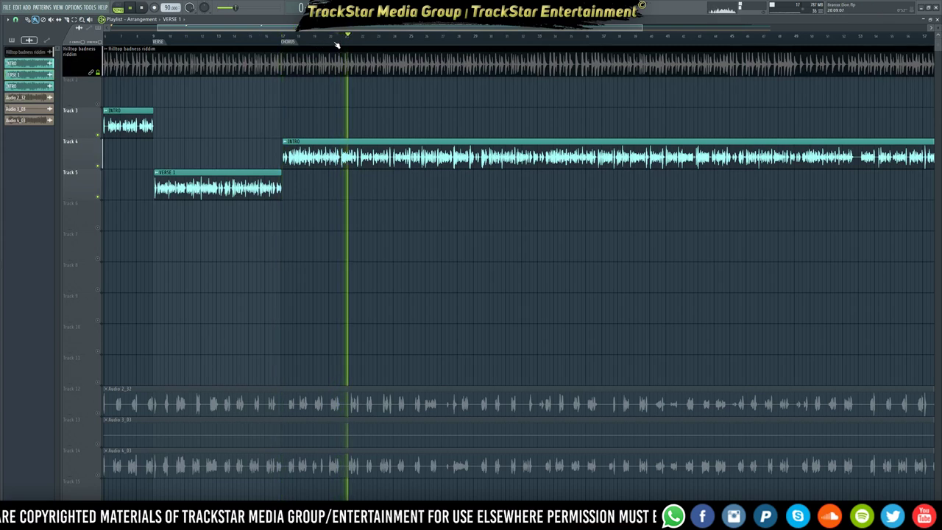
scroll(335, 43, up, 2)
scroll(335, 43, up, 4)
key(space)
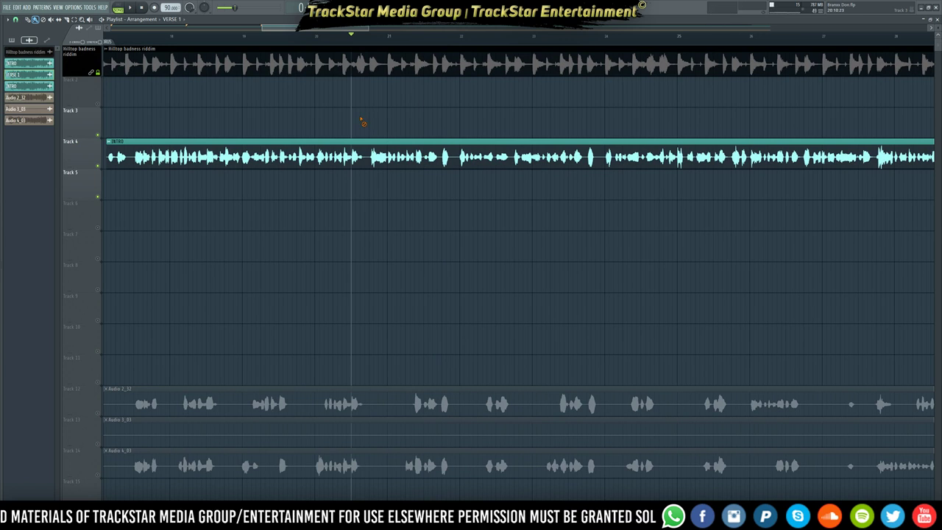
scroll(367, 45, up, 5)
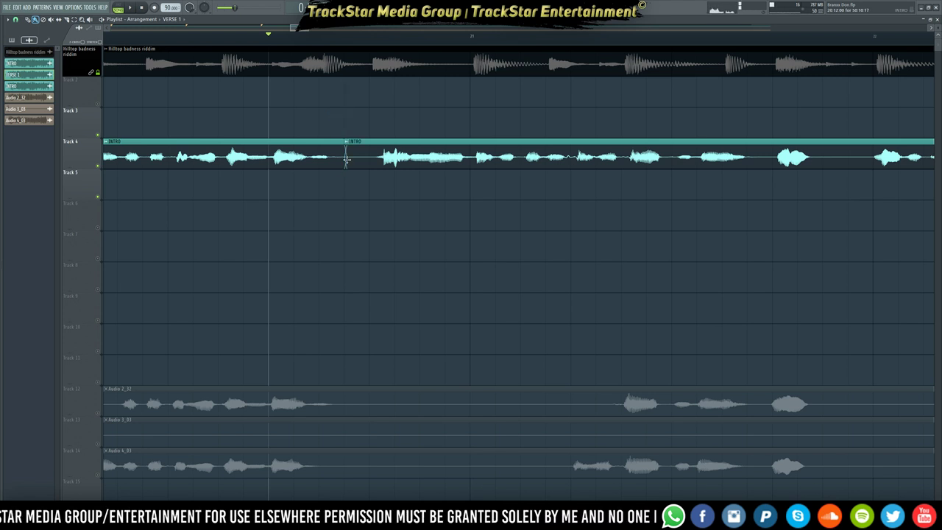
drag(346, 159, 369, 159)
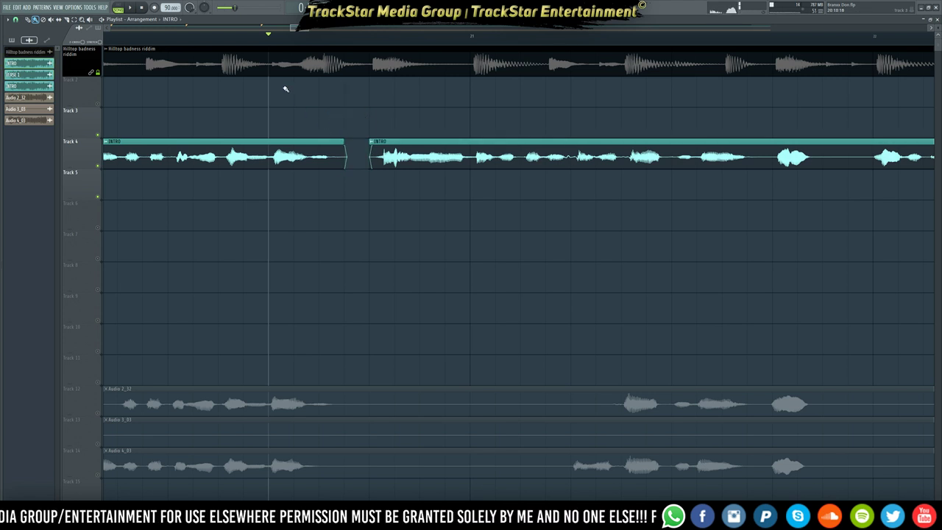
double_click(209, 154)
key(Escape)
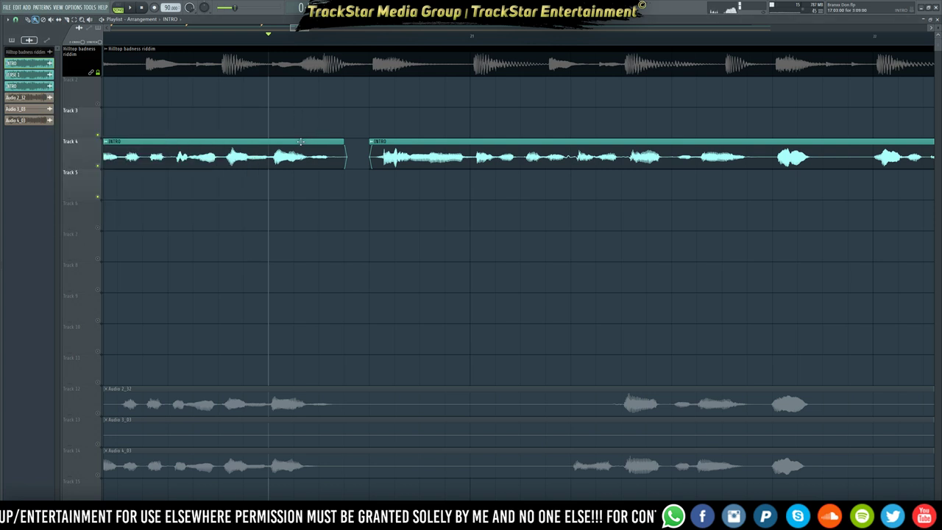
- Audition the vocals around the cut before bar 21 and from the end of VERSE 1 into the chorus
scroll(204, 41, down, 6)
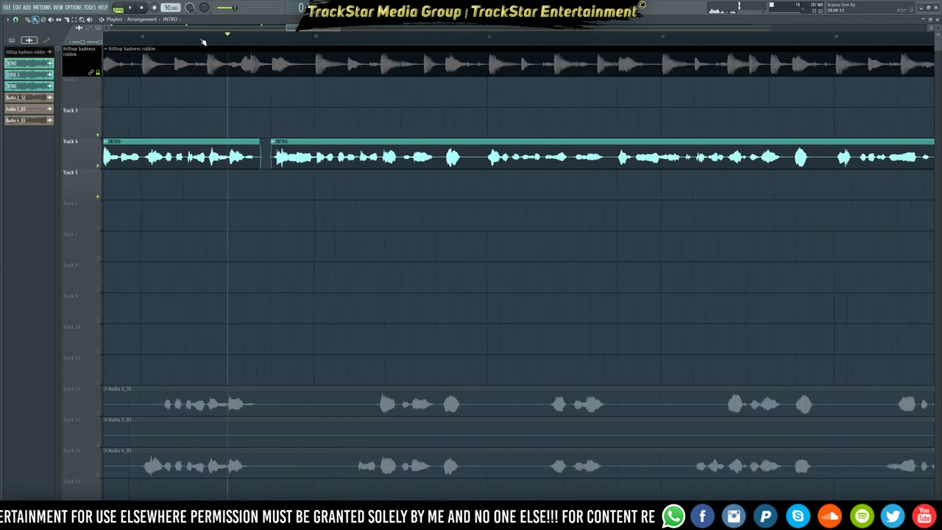
scroll(205, 41, down, 5)
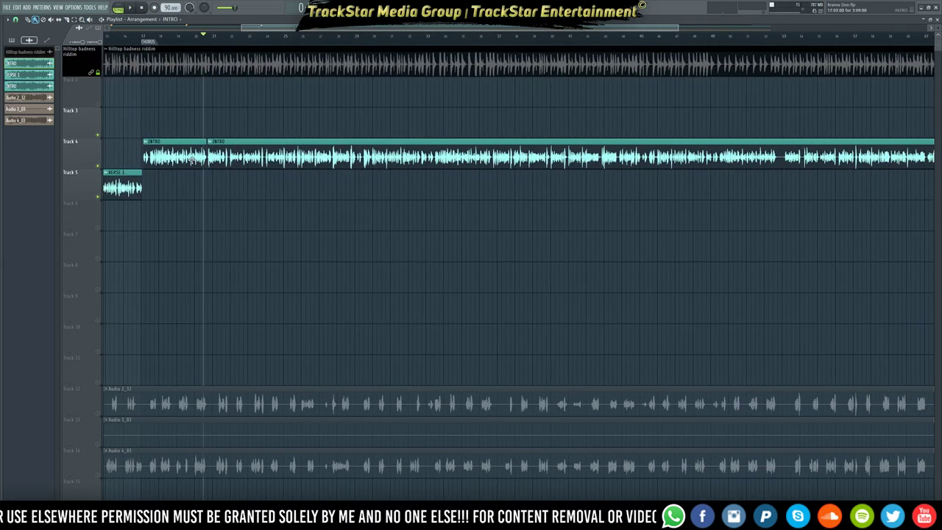
key(space)
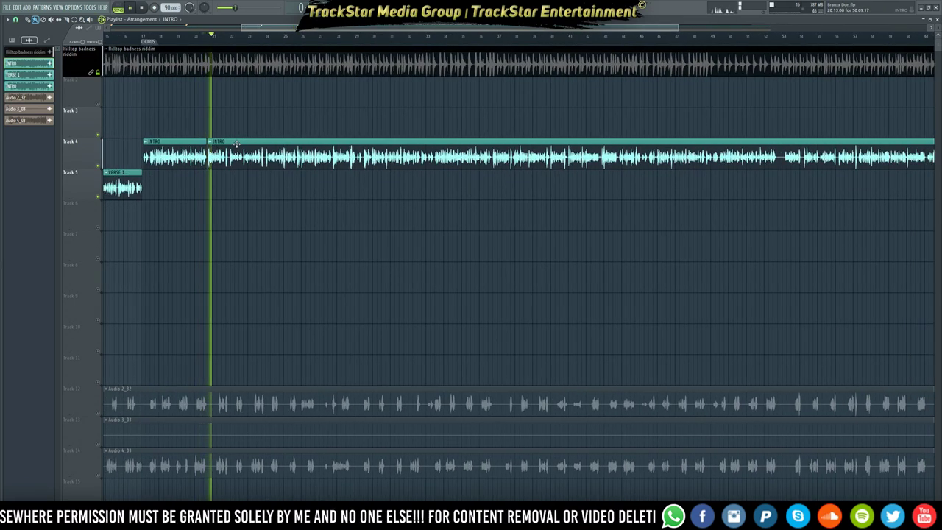
key(space)
click(127, 36)
key(space)
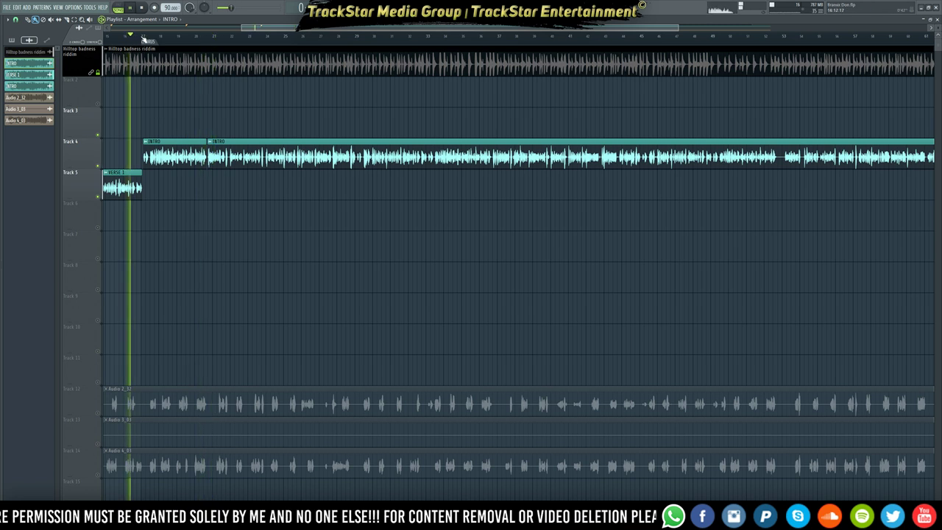
- Make the track 4 vocal clip between bars 17 and 21 unique and rename its channel as CHORUS
click(146, 142)
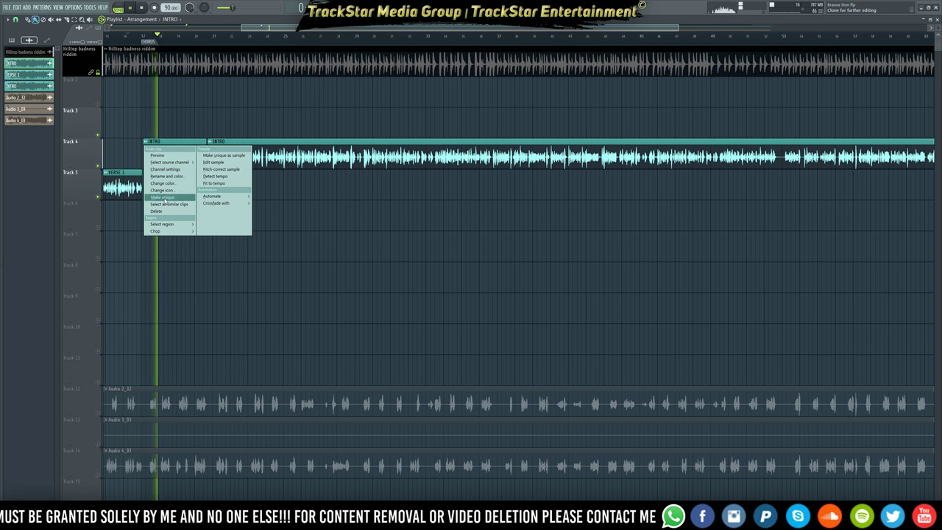
click(166, 197)
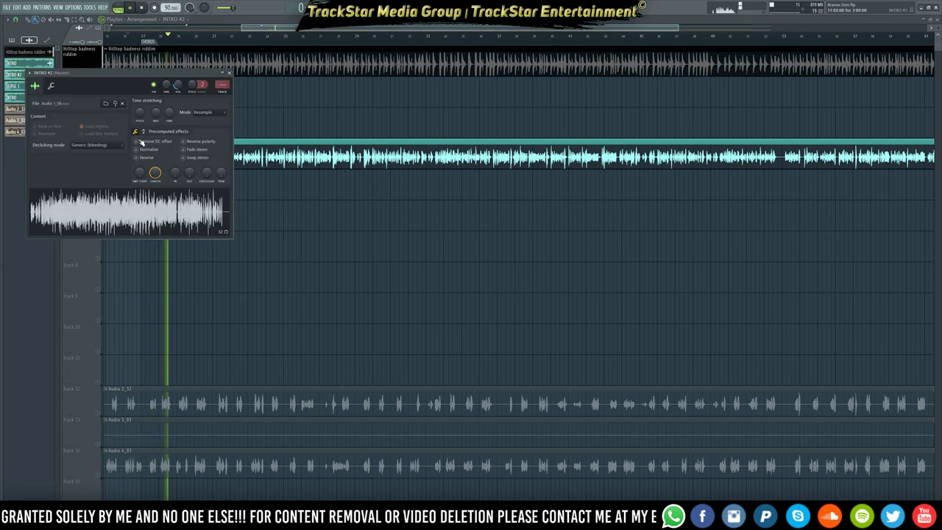
key(F2)
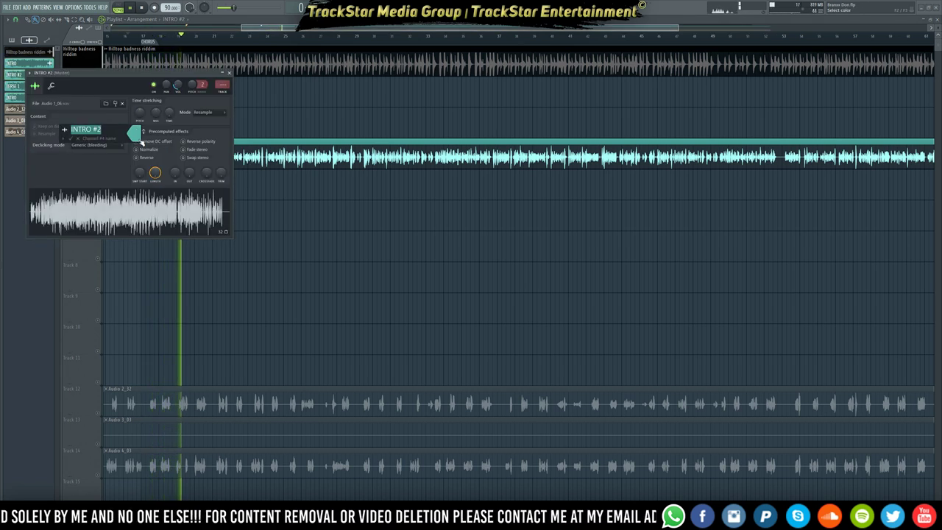
key(BackSpace)
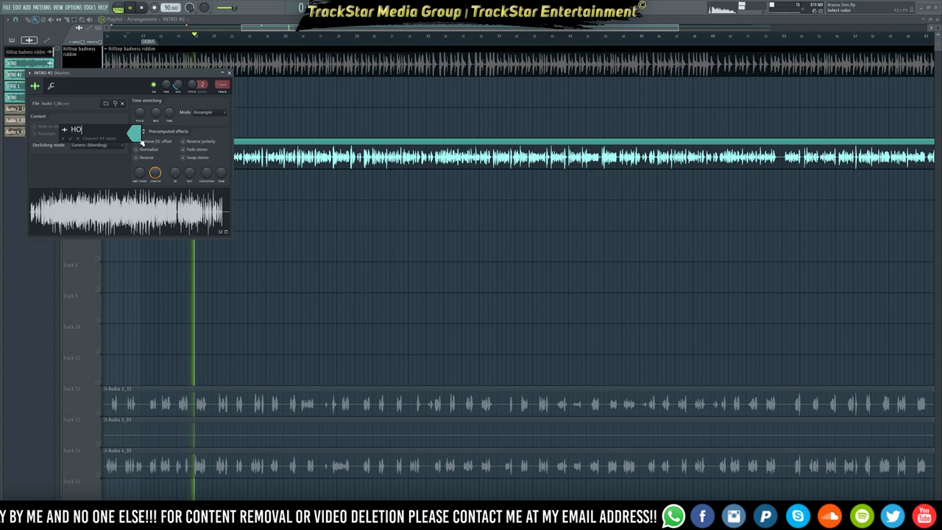
text(CHOR)
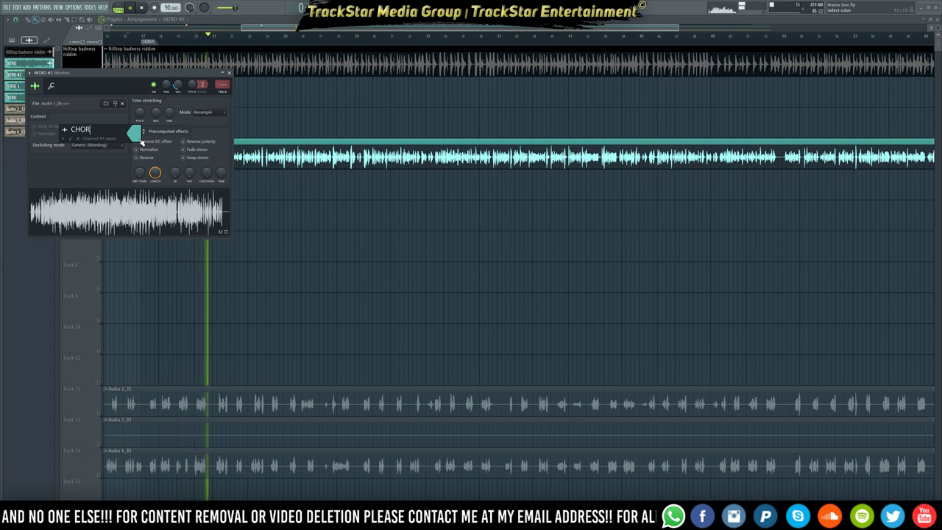
text(US)
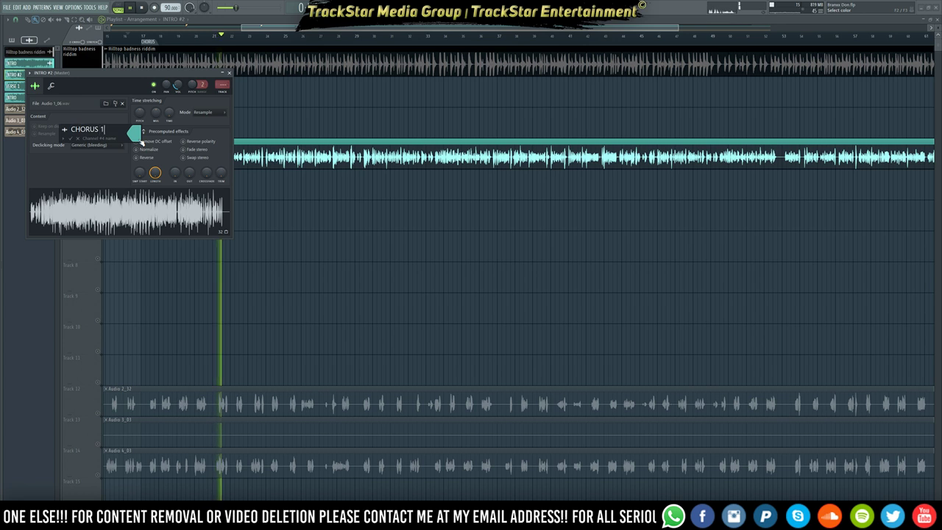
text( 1)
key(Return)
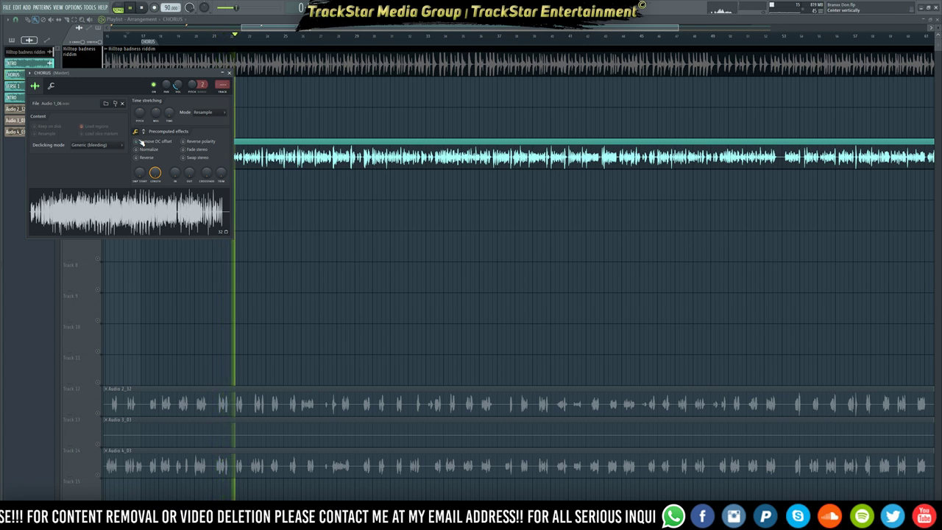
right_click(280, 209)
key(space)
- Move the remaining vocal clip that starts just before bar 21 down to track 5, and check playback from bars 21 and 25
click(227, 150)
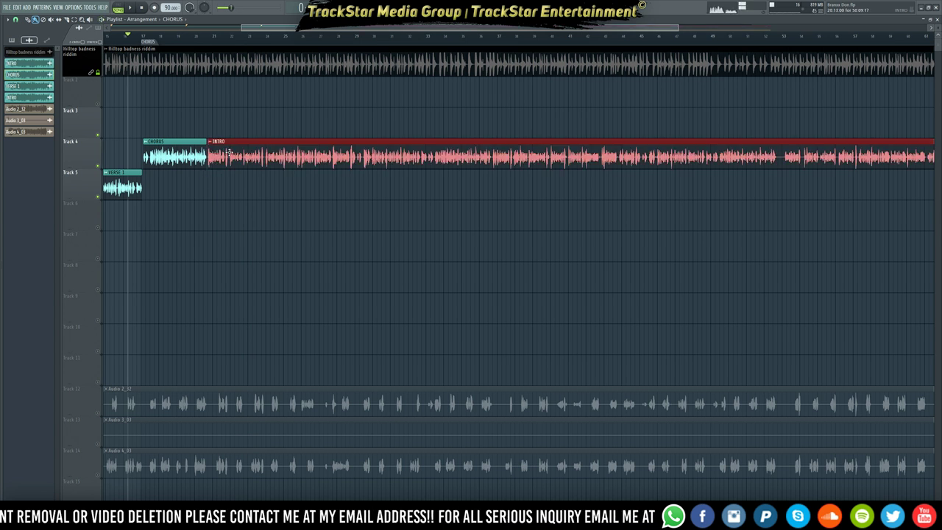
key(shift+Down)
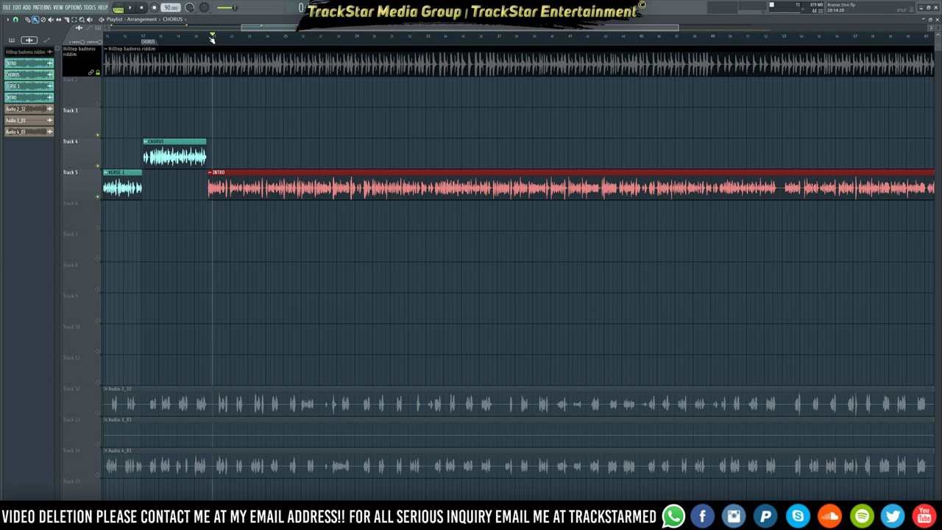
key(space)
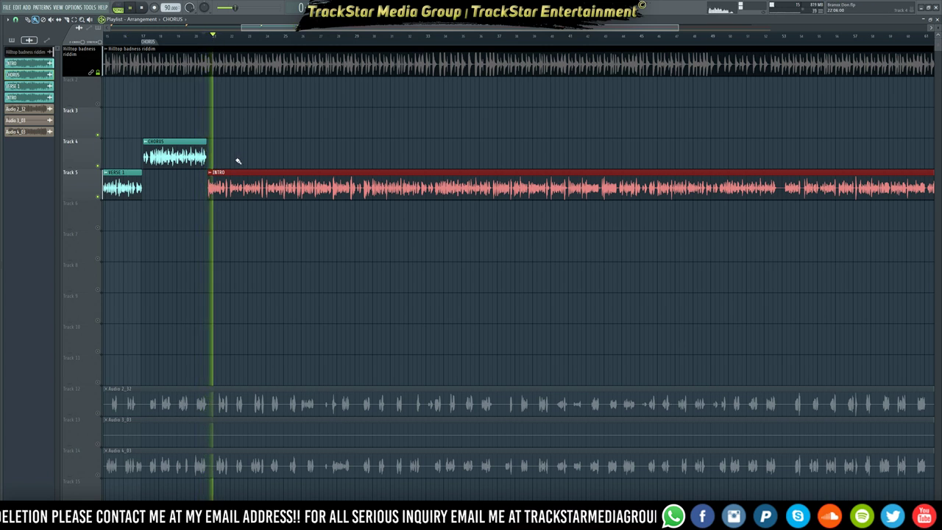
click(284, 36)
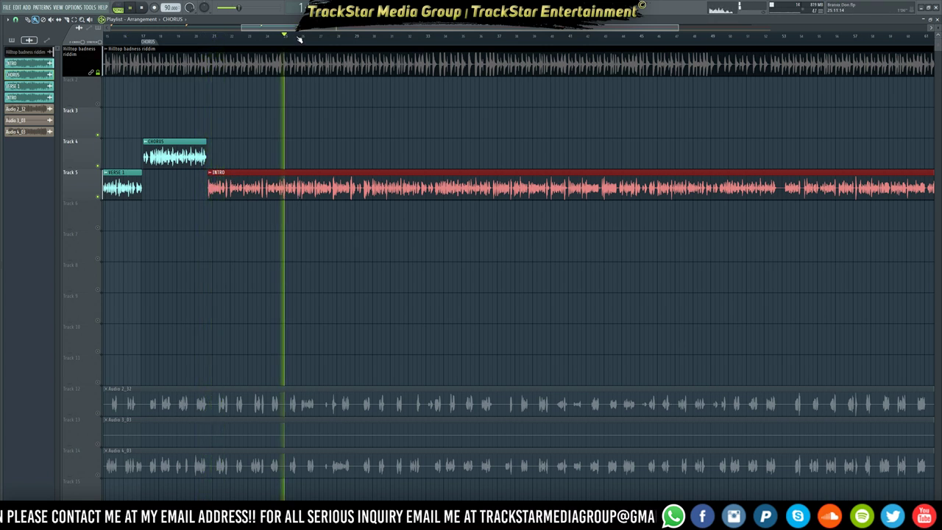
- Add a playlist marker named VERSE 2 at bar 21
right_click(215, 39)
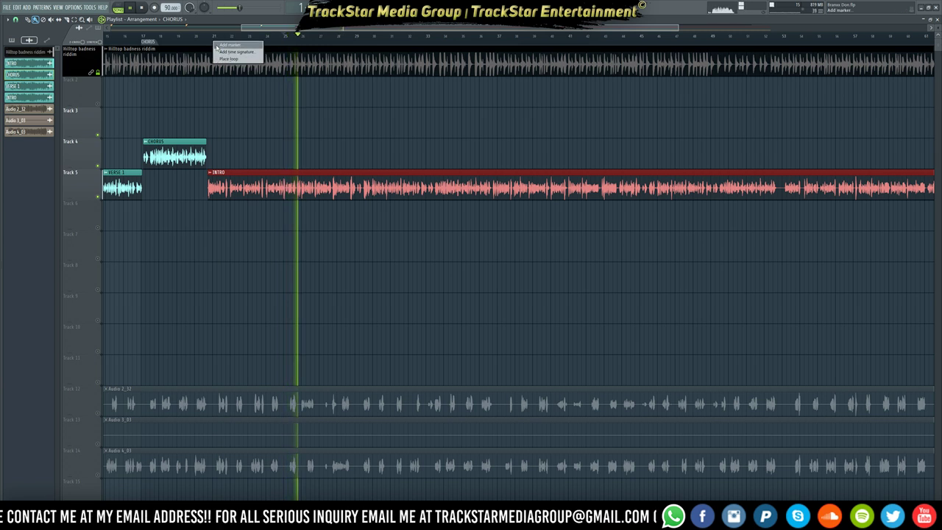
click(221, 46)
text(VERS)
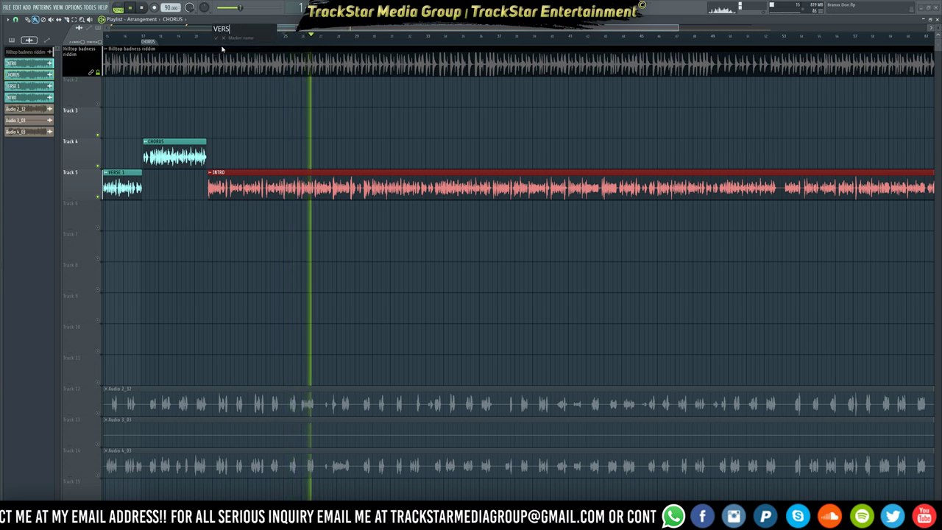
text(E 2)
key(Return)
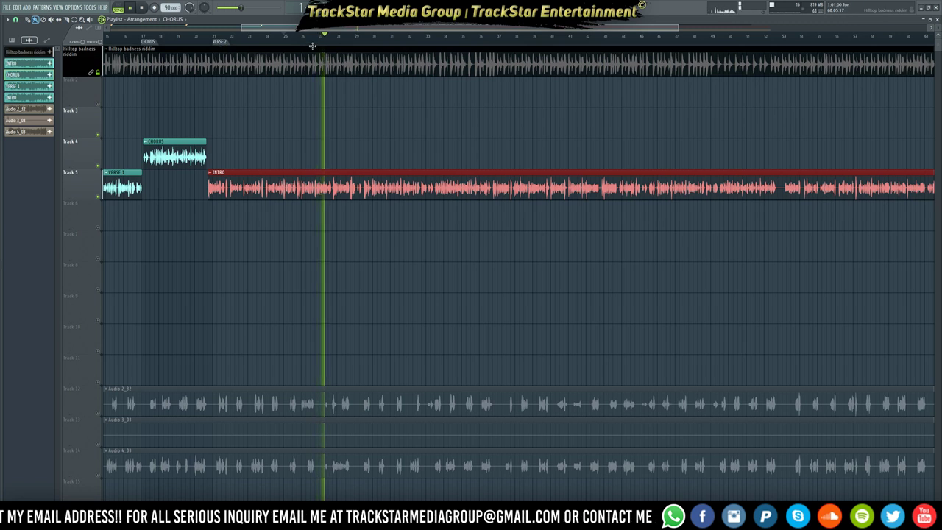
- Add a playlist marker named CHORUS at bar 29
right_click(357, 46)
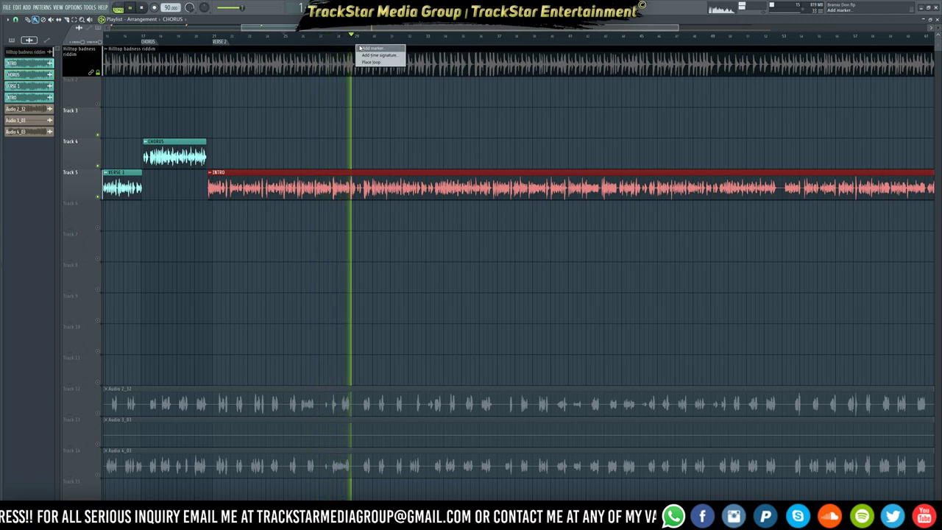
click(362, 47)
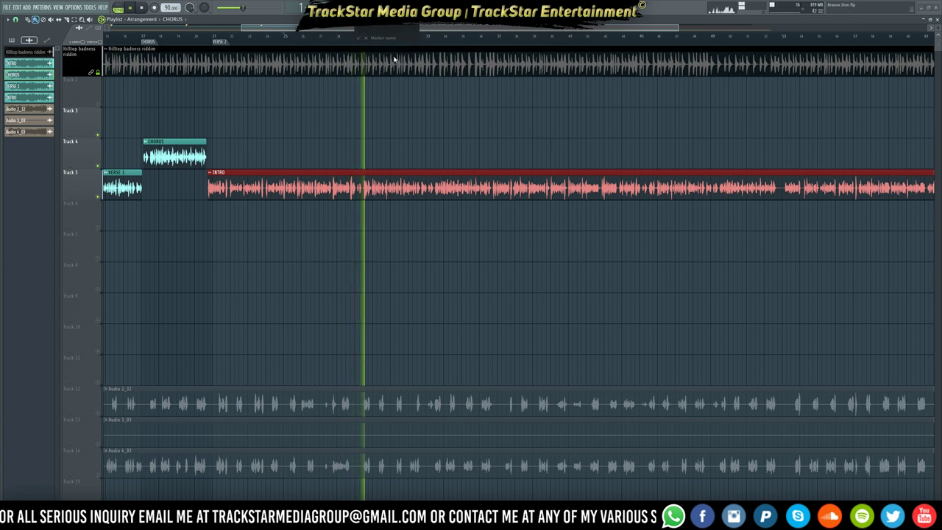
text(CHORU)
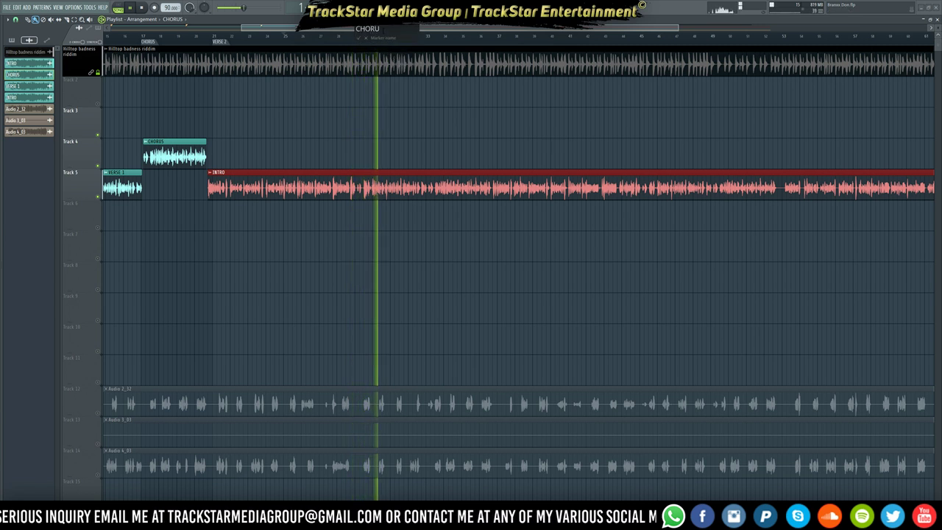
text(S)
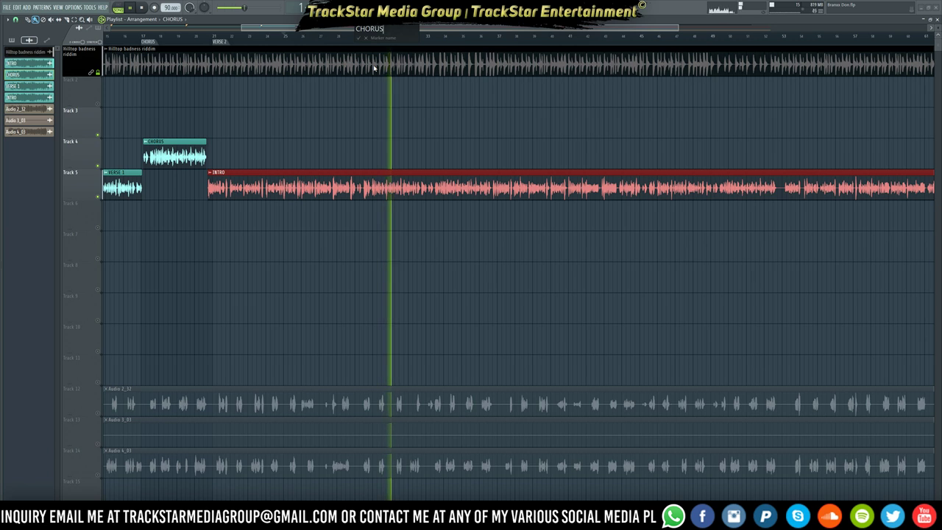
key(Return)
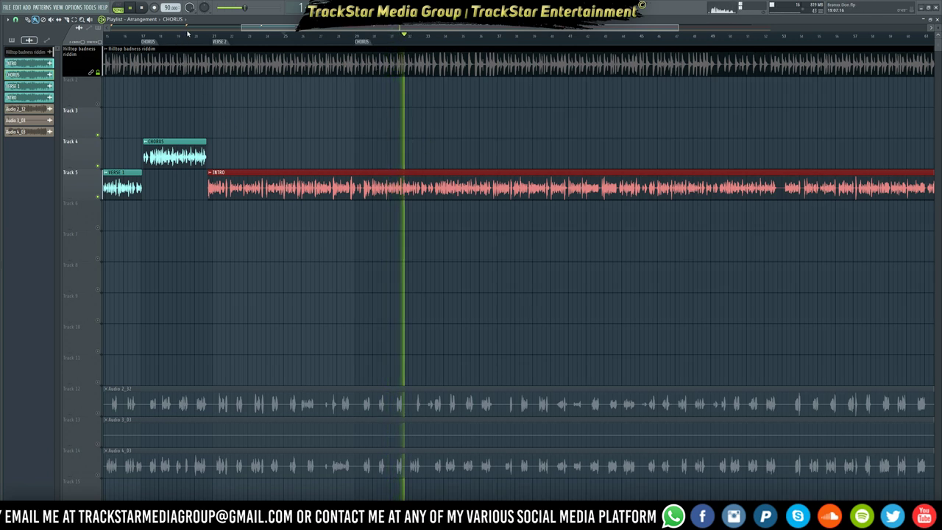
- Split the track 5 vocal clip just after bar 29 and trim the start of the second part
click(187, 33)
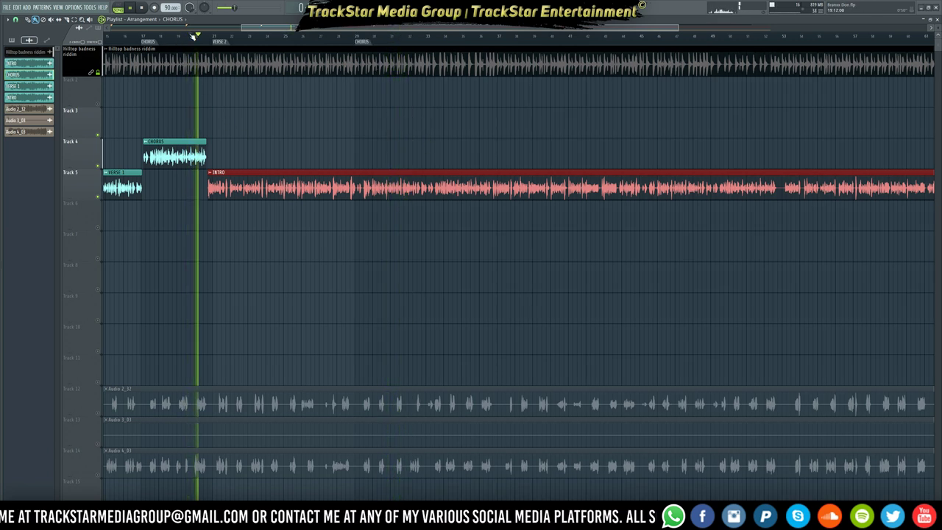
key(space)
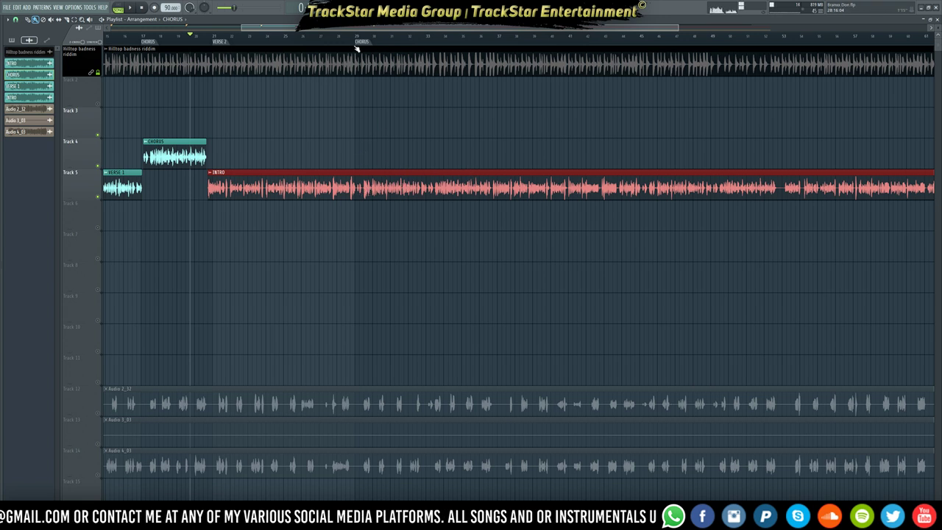
scroll(357, 46, up, 3)
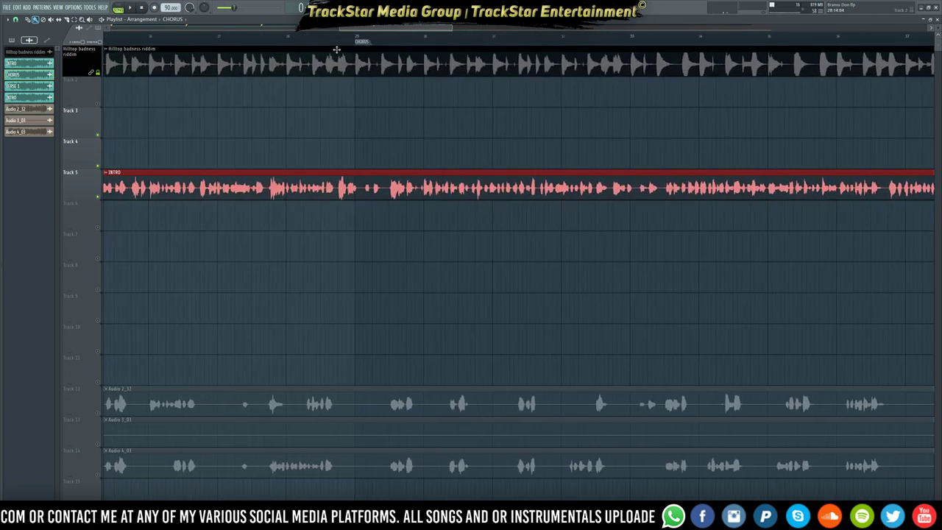
scroll(349, 46, up, 3)
right_click(395, 156)
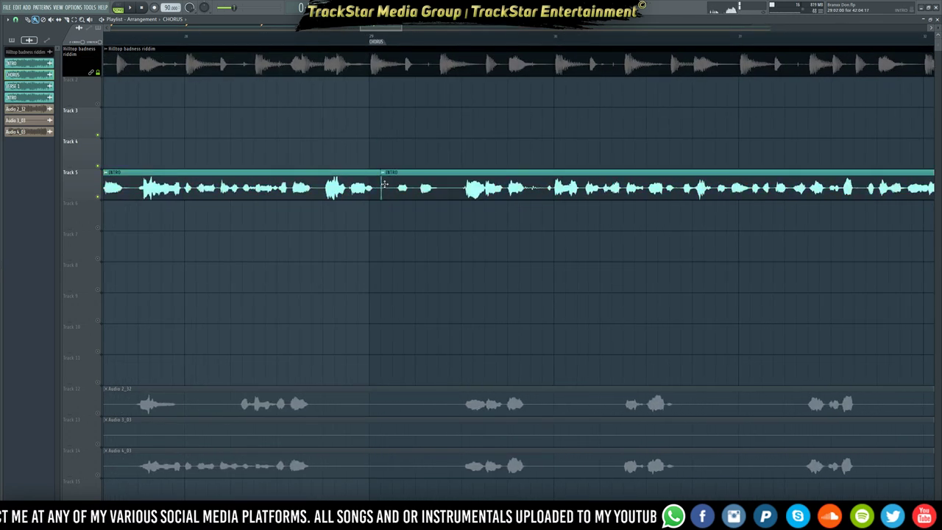
drag(382, 182, 388, 181)
- Move the remaining vocal clip after bar 29 up to track 4 and check playback from bar 29
click(428, 172)
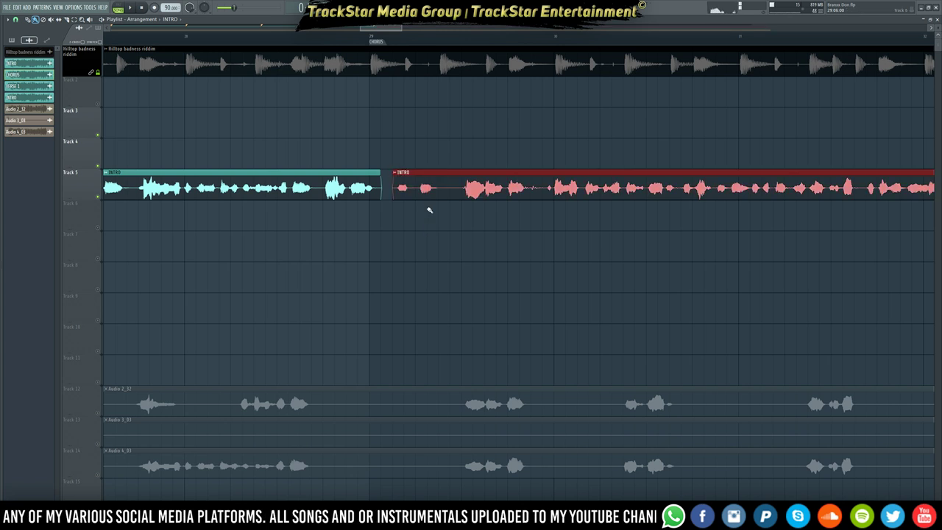
key(shift+Up)
ctrl+right_click(430, 209)
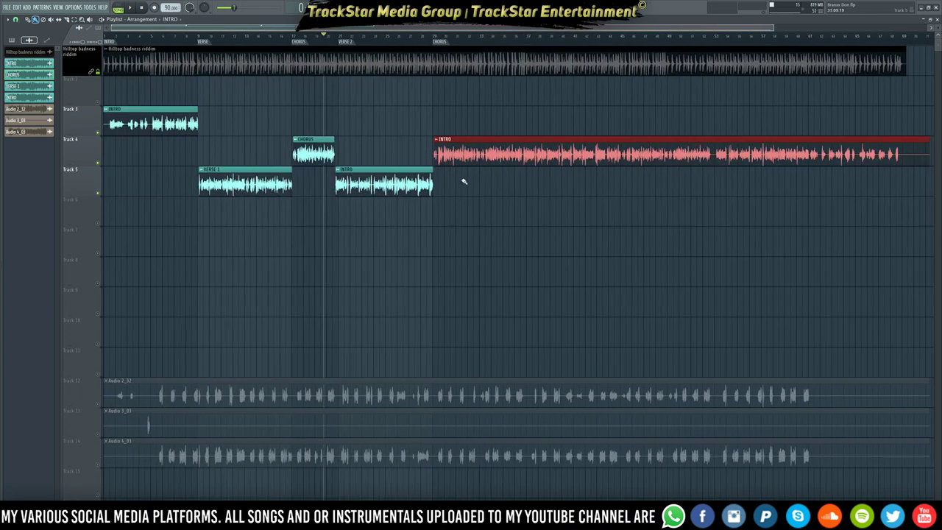
key(space)
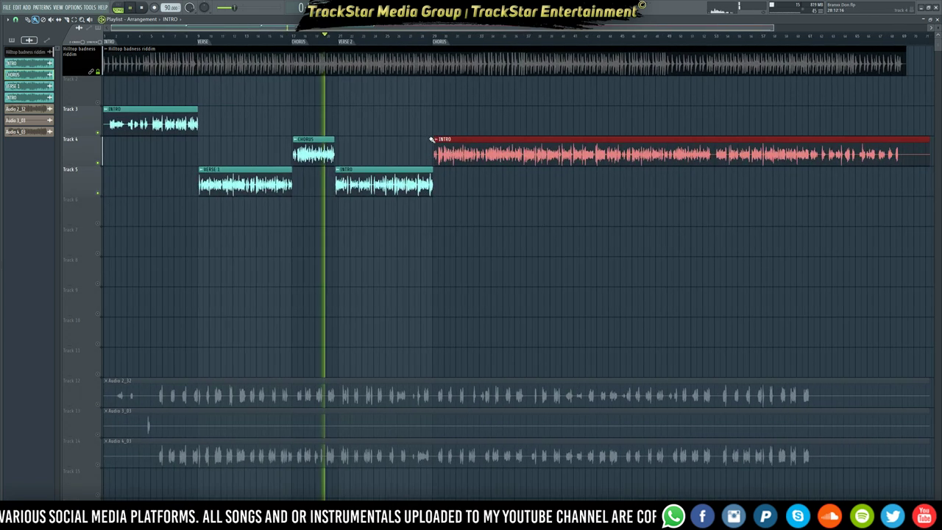
click(430, 40)
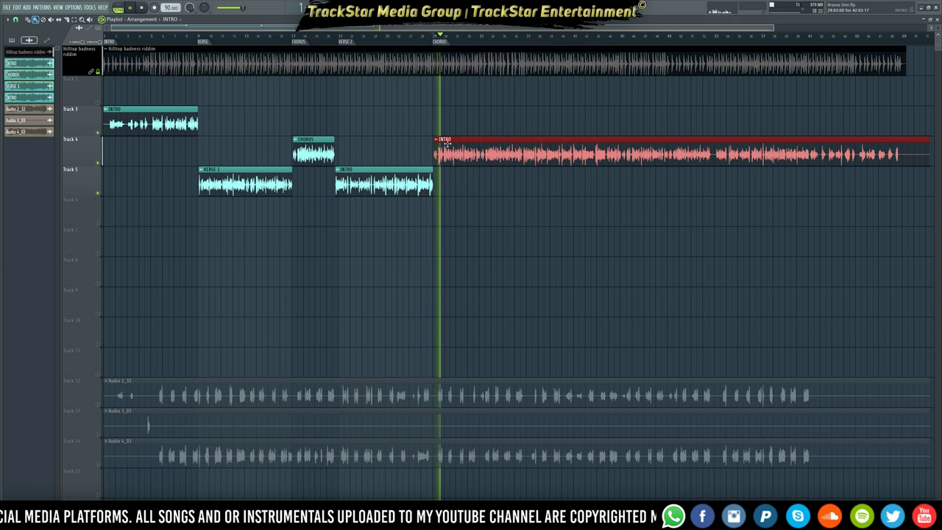
key(space)
- Split the track 4 vocal clip after its first two short phrases past bar 29 and trim the gap before the next phrase
scroll(435, 40, up, 6)
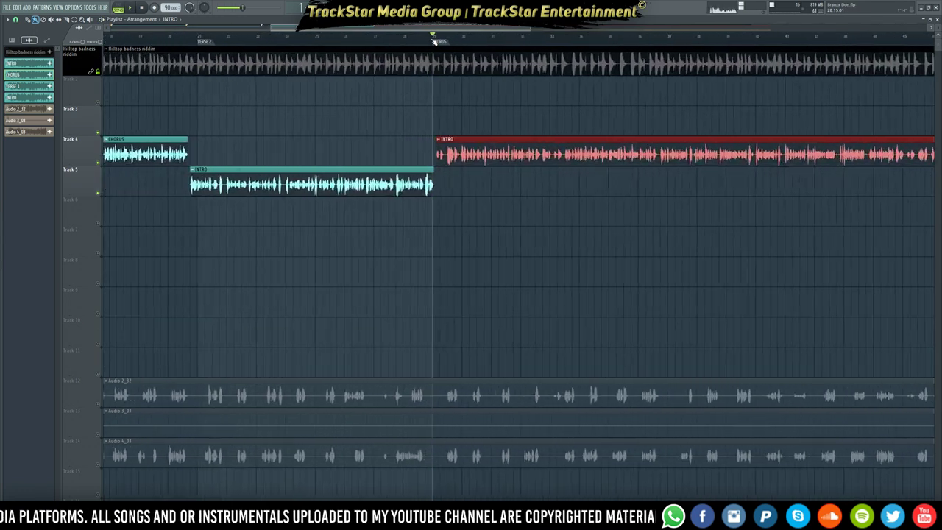
scroll(435, 41, up, 2)
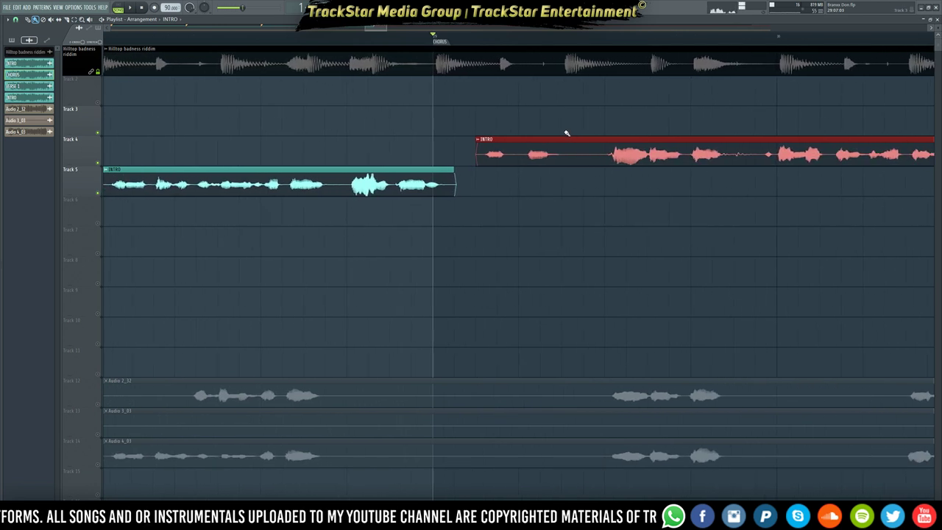
click(565, 129)
drag(568, 179, 605, 146)
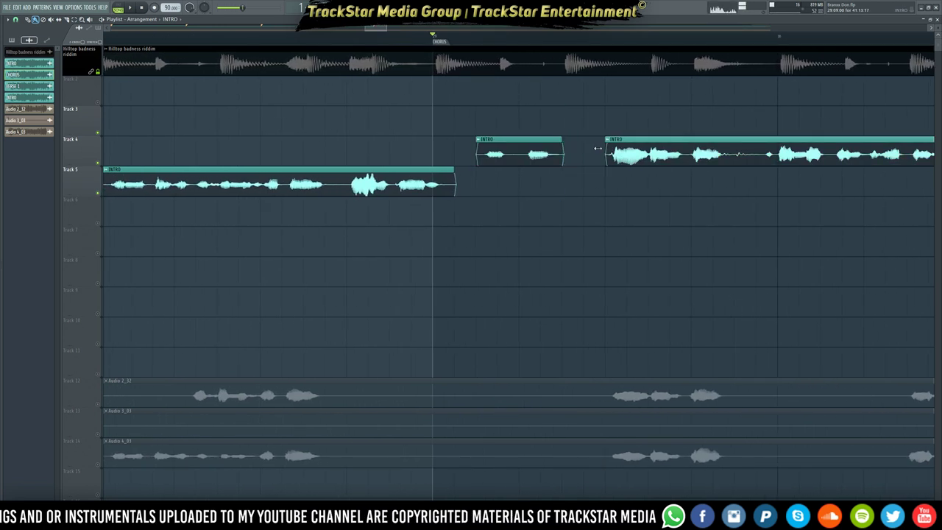
- Listen from bar 29, split the track 4 vocal clip just before bar 37, and trim the silence at the second part's start
scroll(519, 40, down, 5)
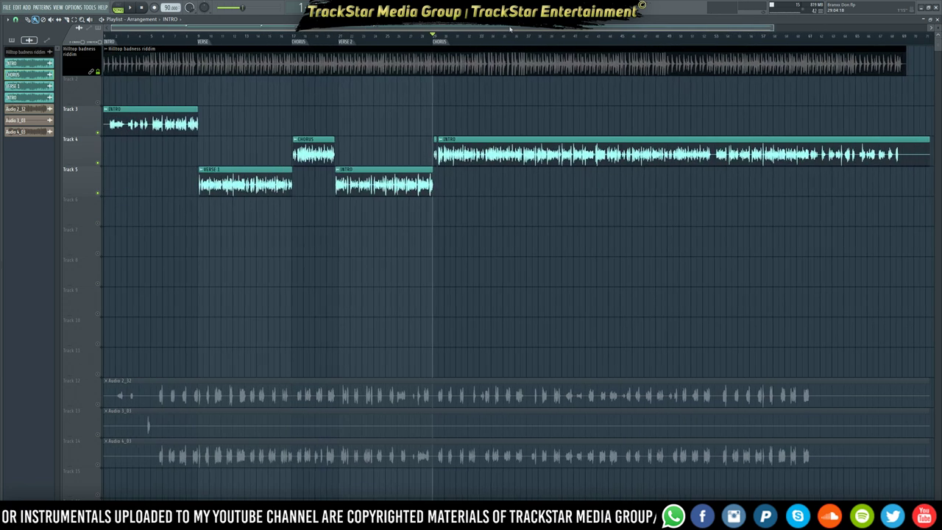
scroll(459, 48, up, 4)
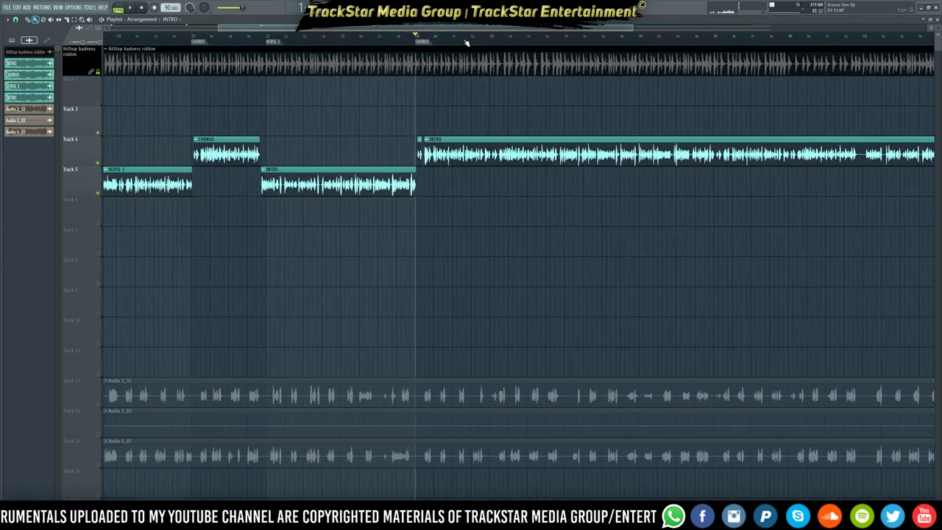
drag(369, 31, 384, 31)
key(space)
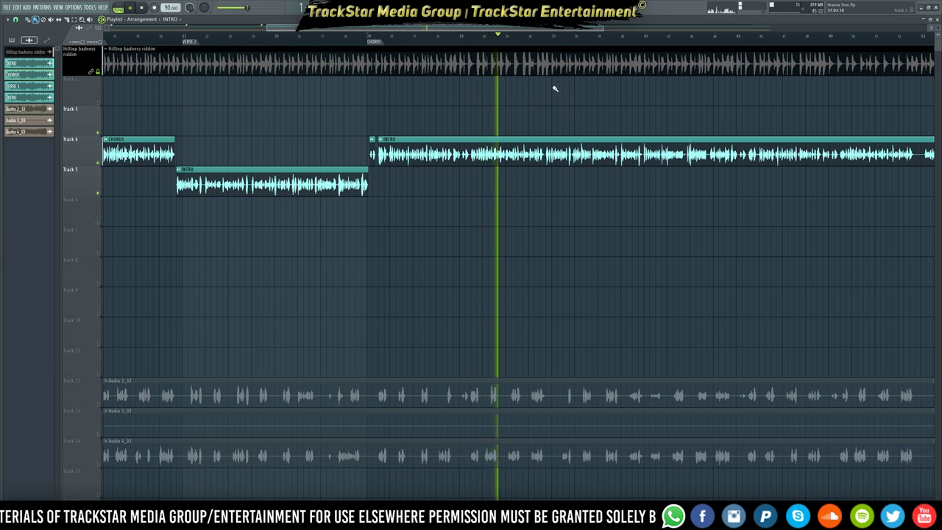
scroll(557, 42, up, 1)
scroll(557, 42, up, 3)
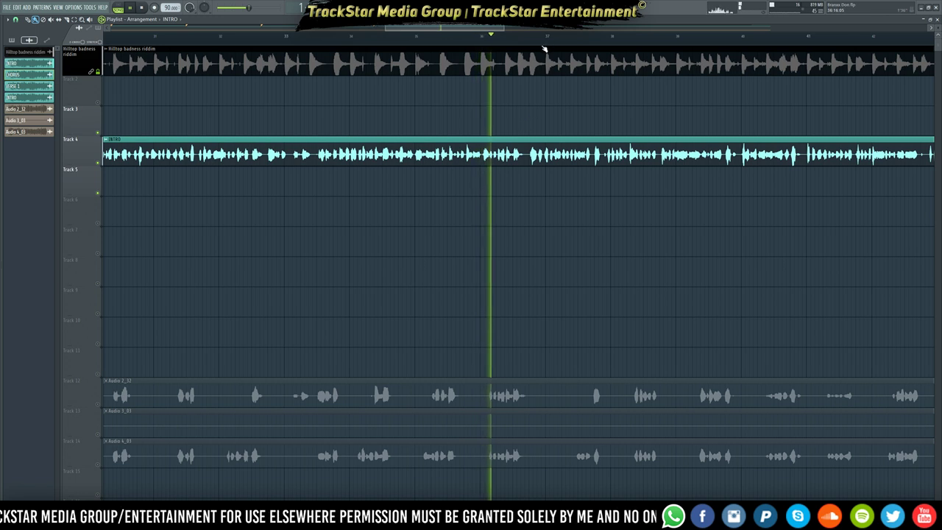
scroll(539, 44, up, 4)
scroll(539, 44, up, 5)
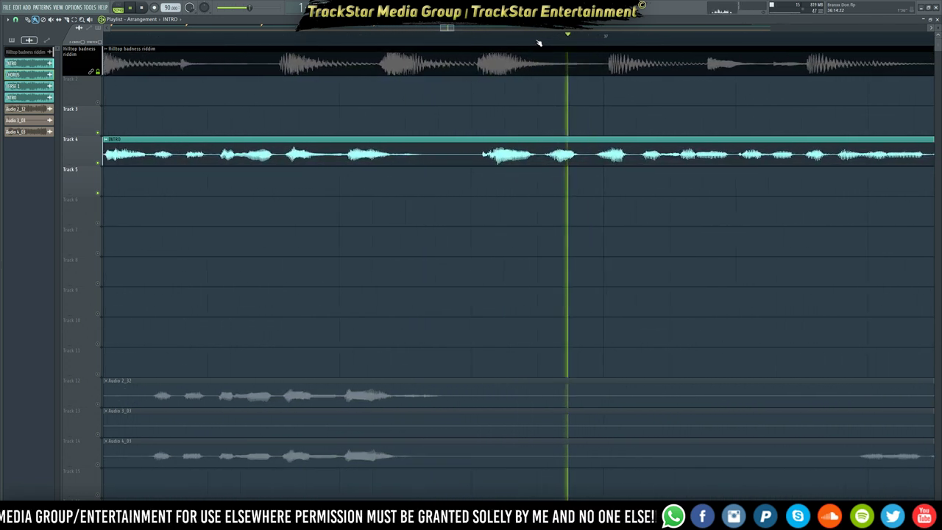
key(space)
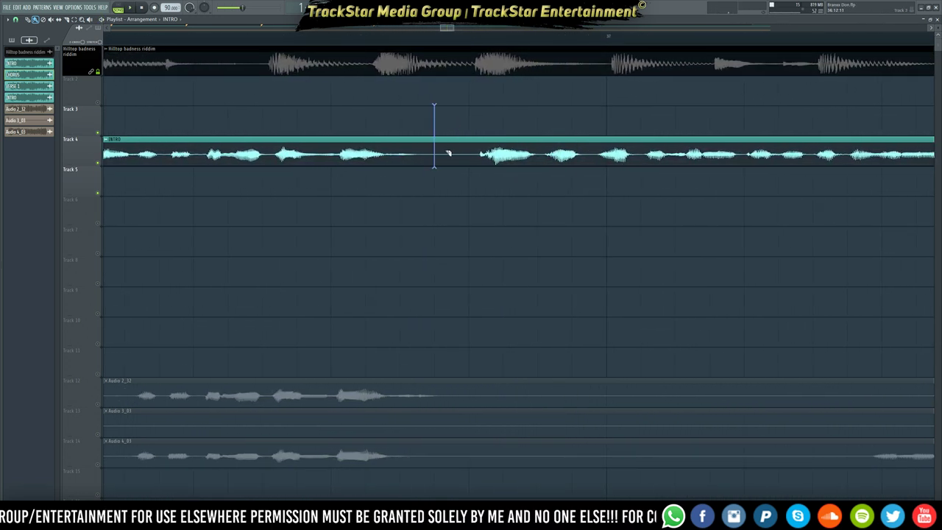
drag(436, 155, 466, 154)
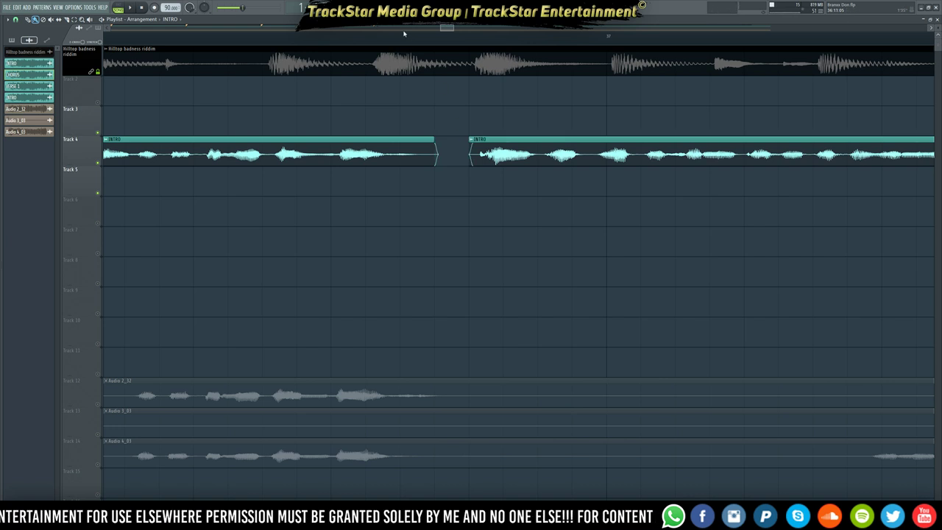
- Delete the middle track 4 clip between bars 29 and 37 and extend the short clip at bar 29 to just before bar 37
scroll(406, 41, down, 3)
scroll(405, 38, down, 8)
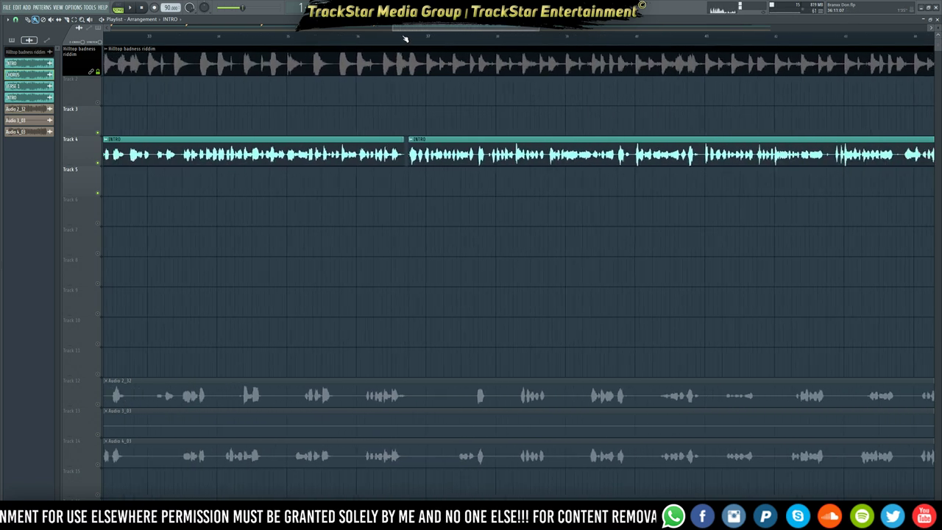
drag(404, 31, 309, 30)
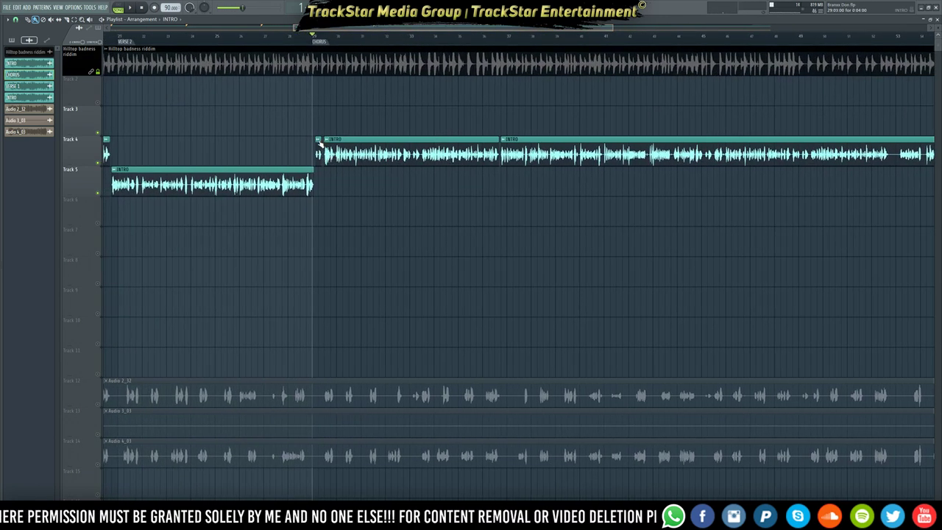
click(319, 142)
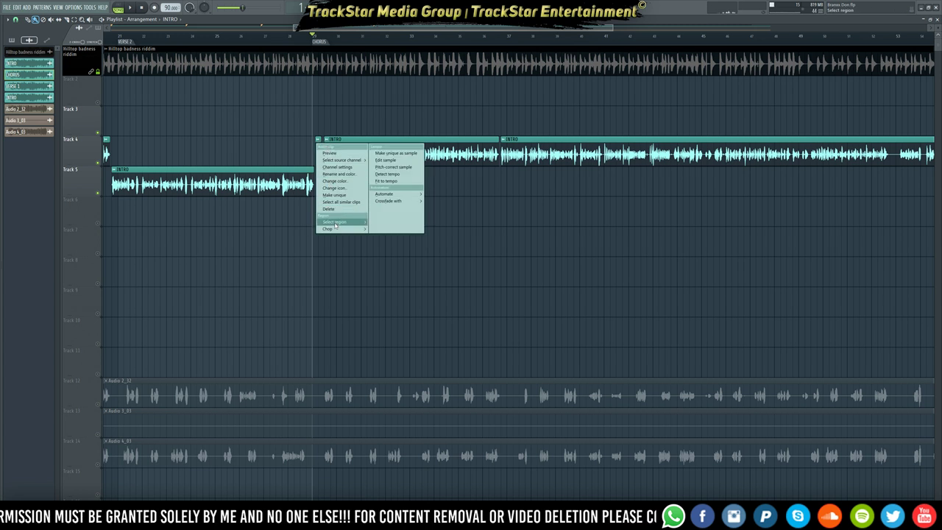
click(379, 222)
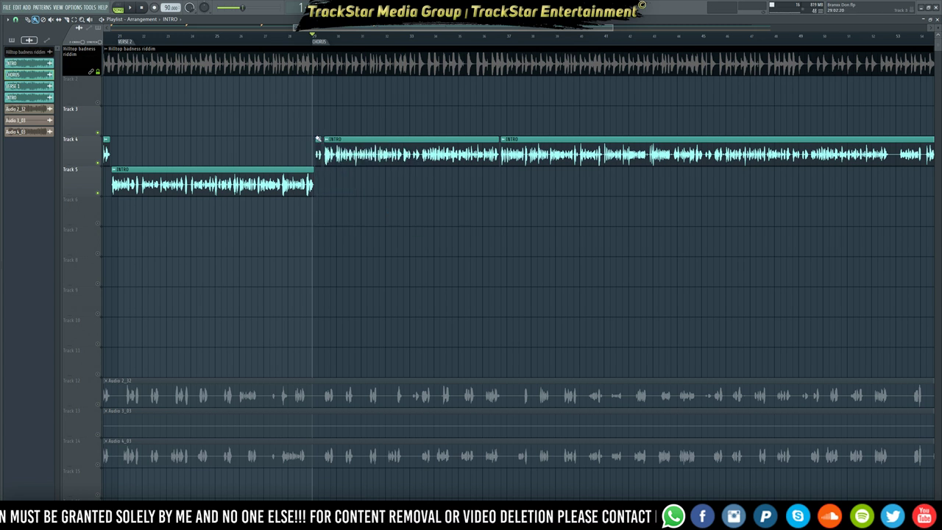
right_click(377, 164)
drag(318, 153, 499, 152)
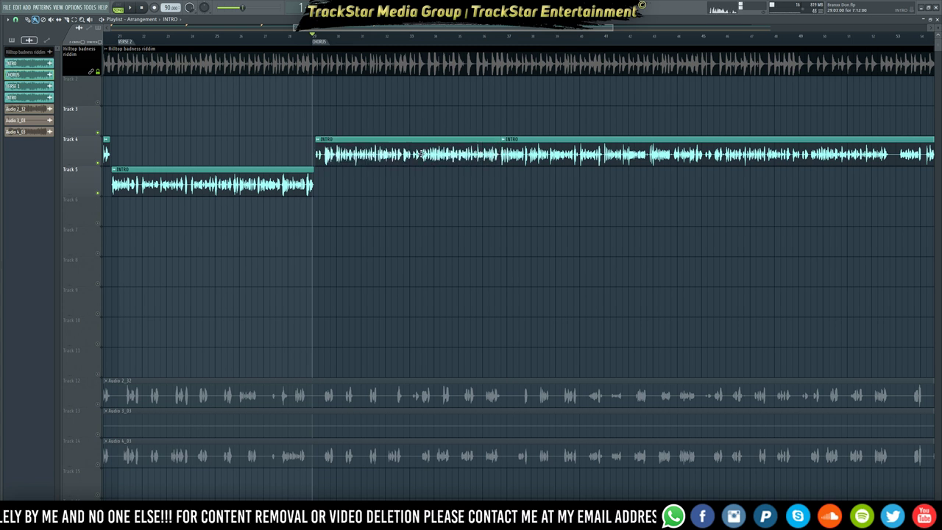
- Make the track 4 vocal clip at bar 29 unique and move the remaining clip that starts before bar 37 down to track 5
right_click(319, 143)
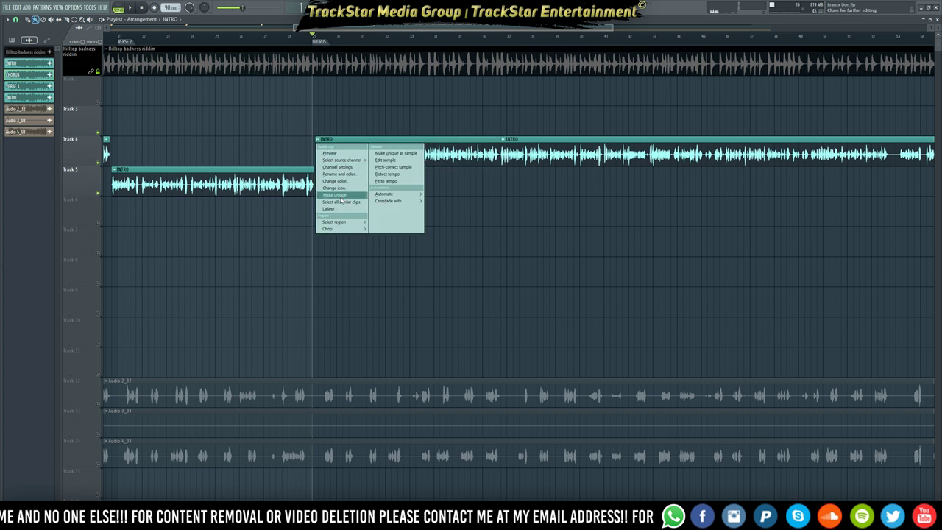
click(346, 196)
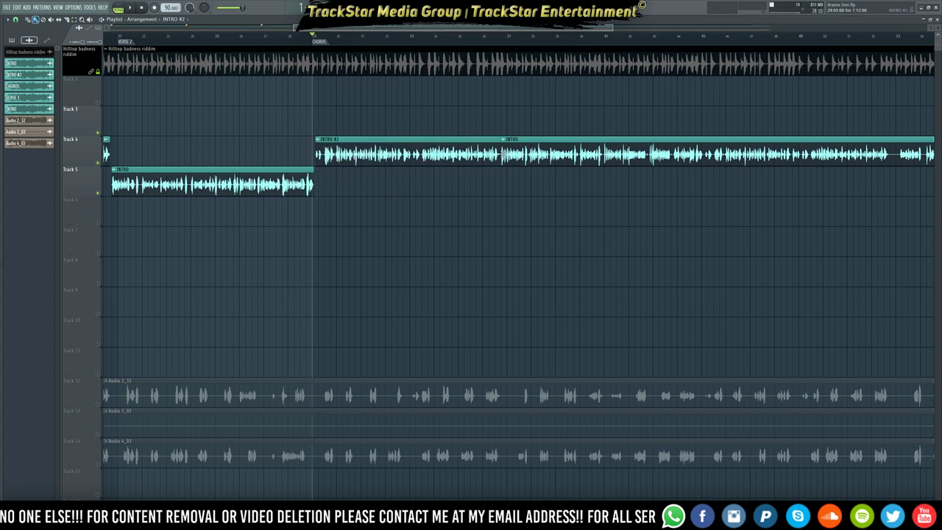
click(562, 156)
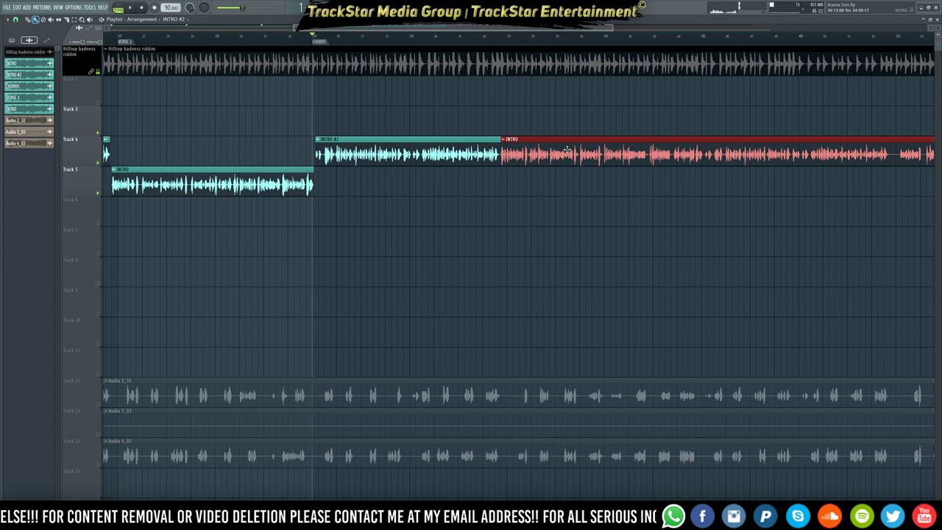
drag(568, 150, 568, 181)
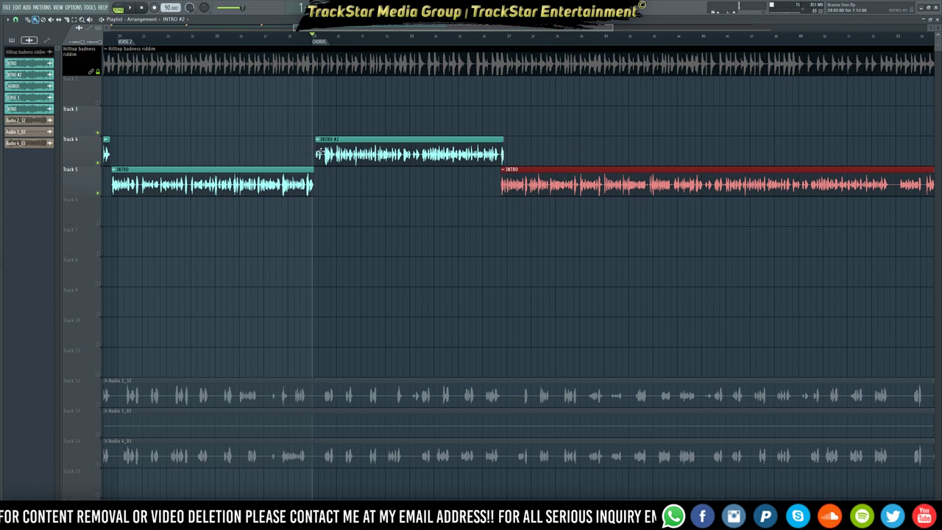
- Rename the channel of the track 4 vocal clip between bars 29 and 37 as CHORUS 2
double_click(321, 152)
key(F2)
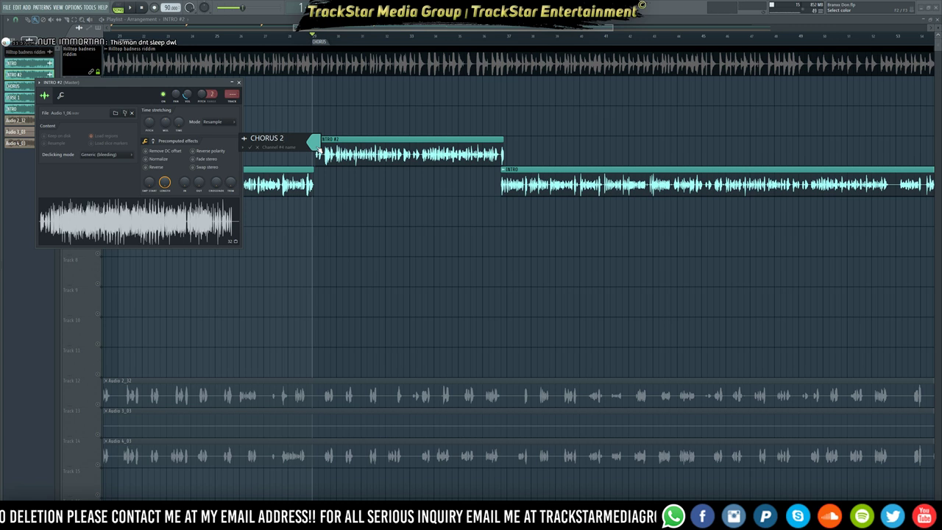
key(Return)
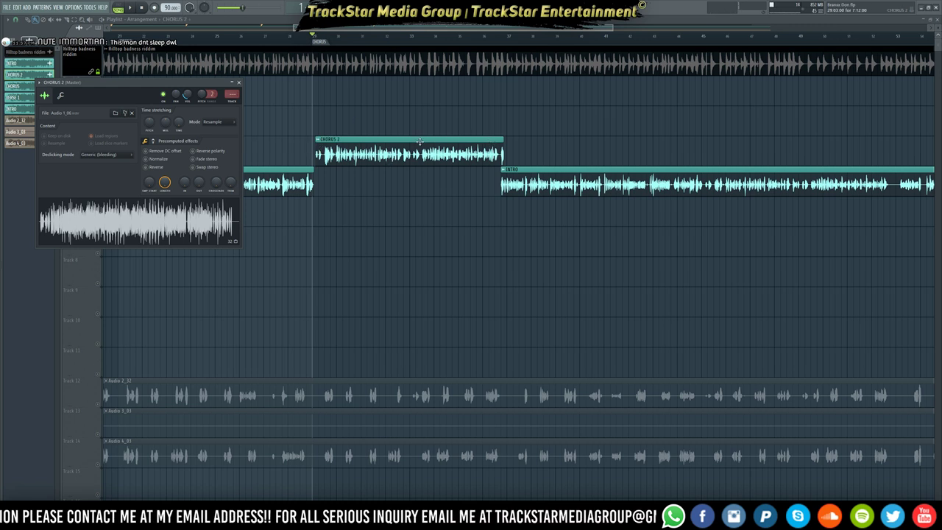
- Add a playlist marker named VERSE 3 at bar 37
scroll(322, 64, up, 5)
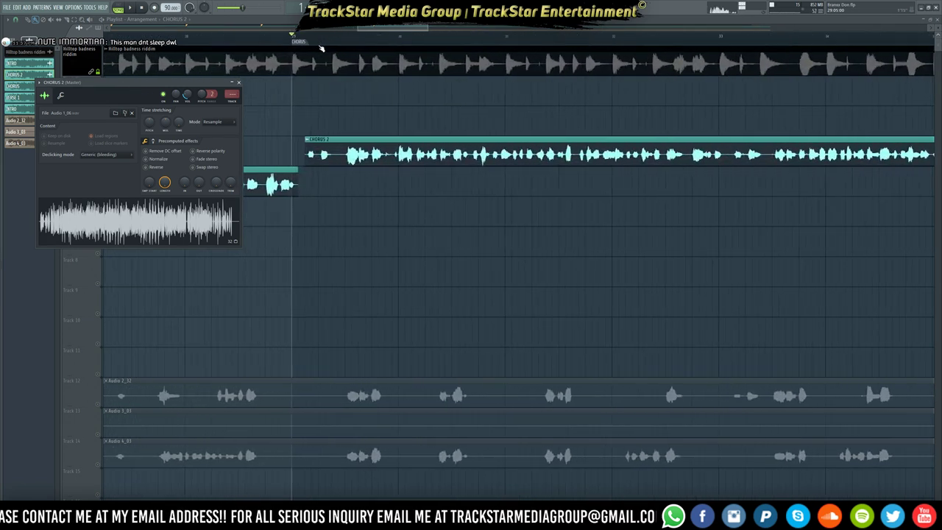
scroll(322, 49, down, 8)
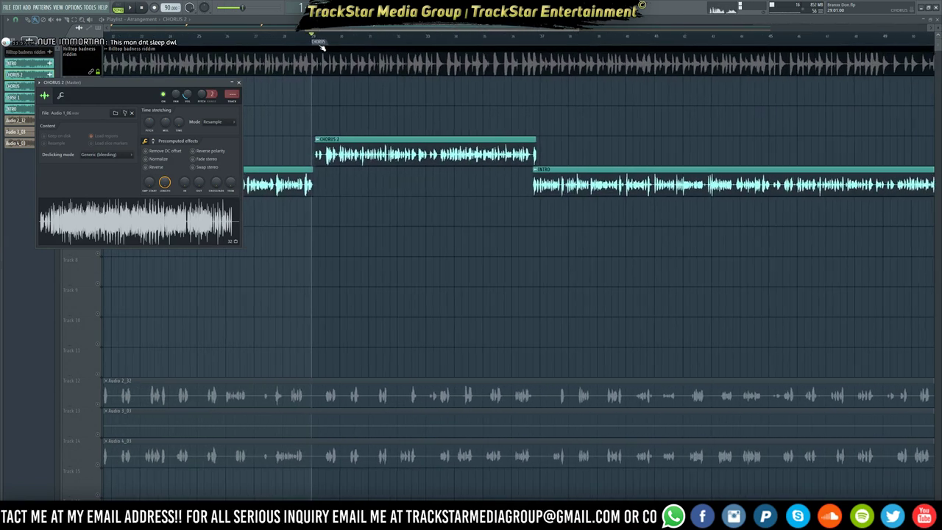
click(480, 45)
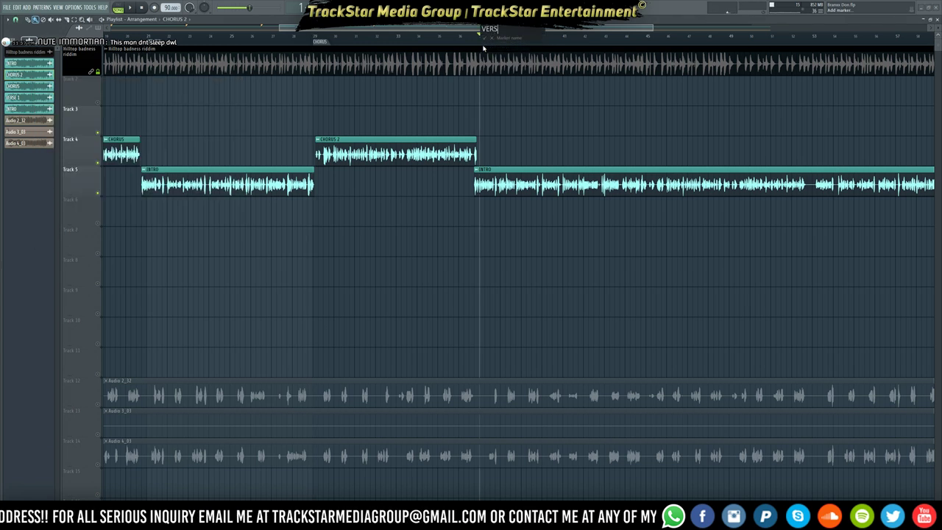
key(Return)
- Play the section after bar 37 to find the next chorus and add a playlist marker named CHORUS at bar 45
key(space)
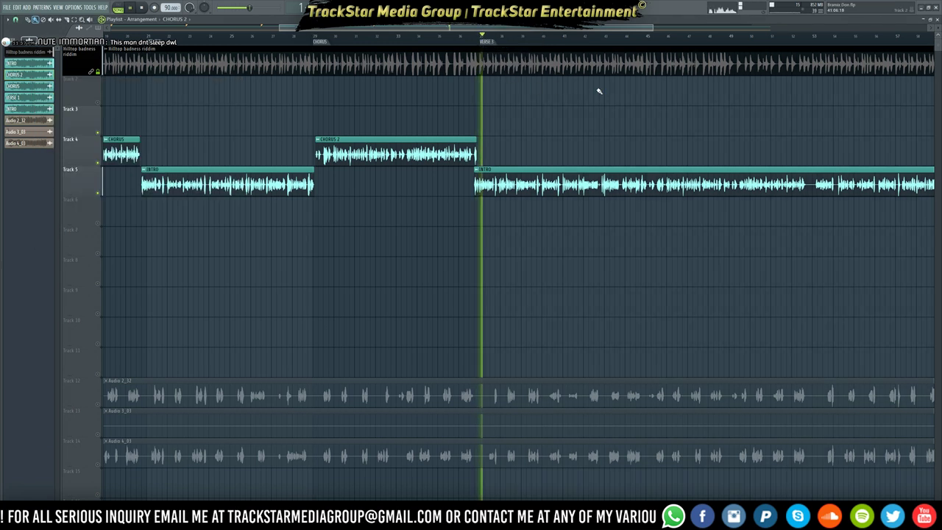
click(581, 45)
click(619, 45)
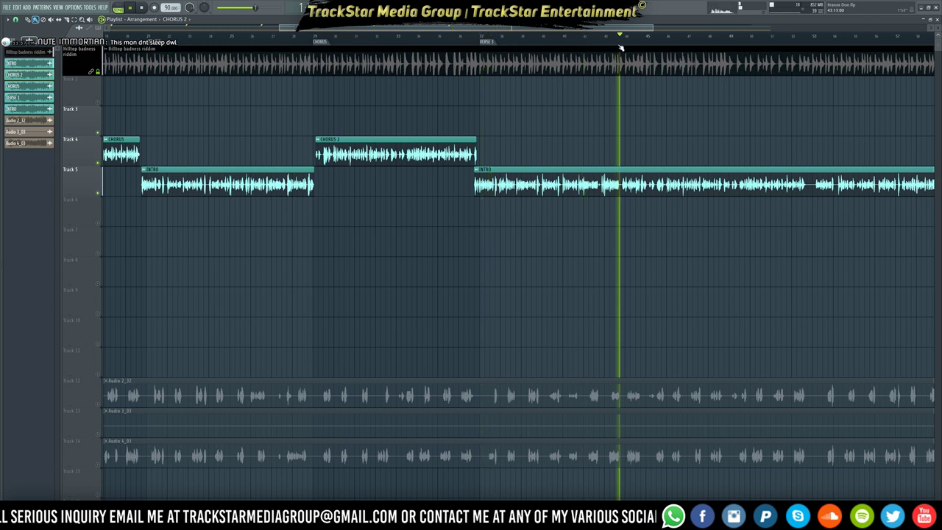
click(647, 44)
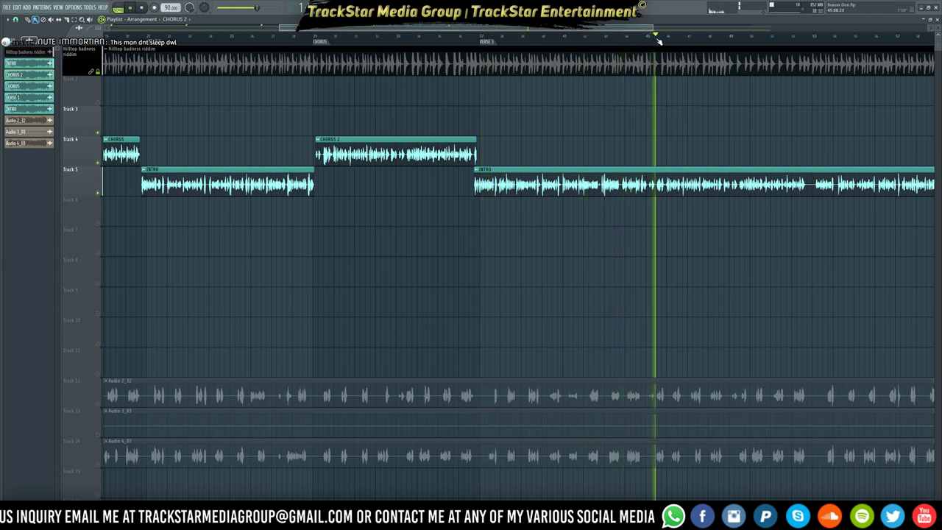
click(647, 44)
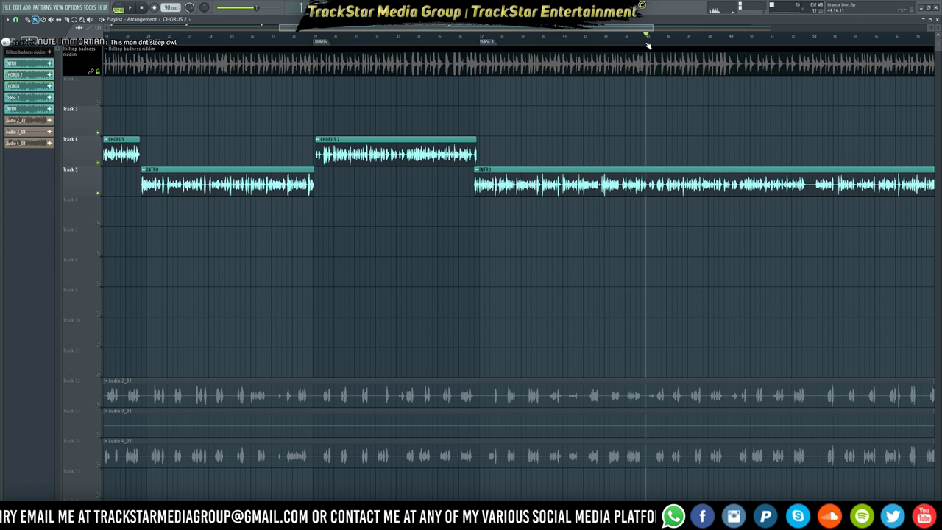
right_click(648, 45)
click(655, 47)
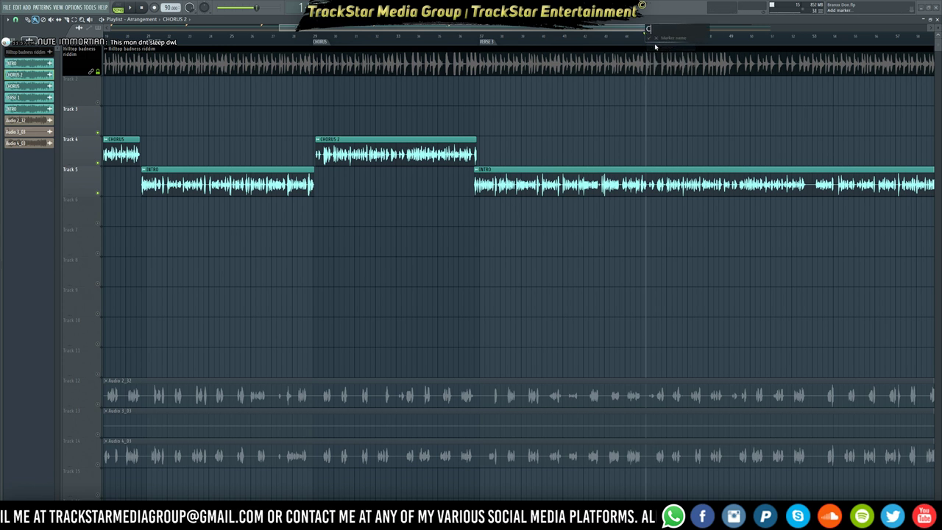
text(CHORUS)
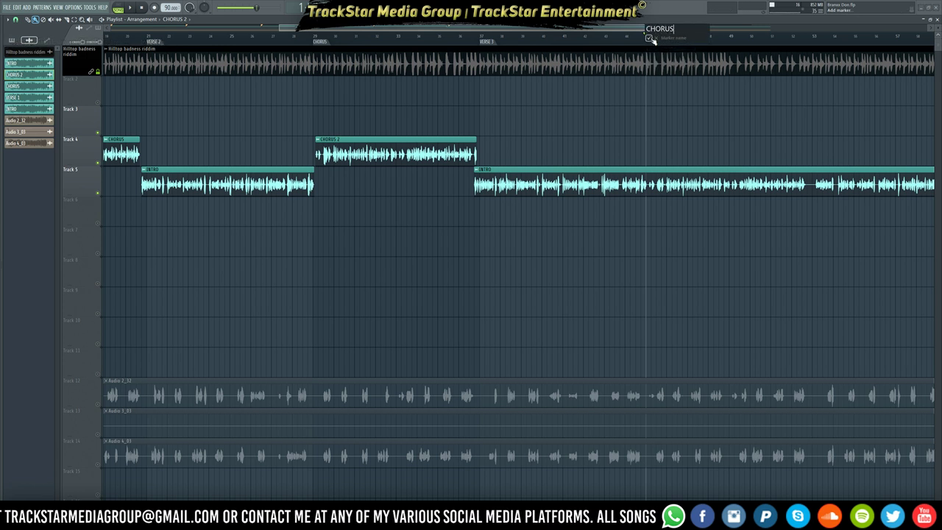
click(649, 39)
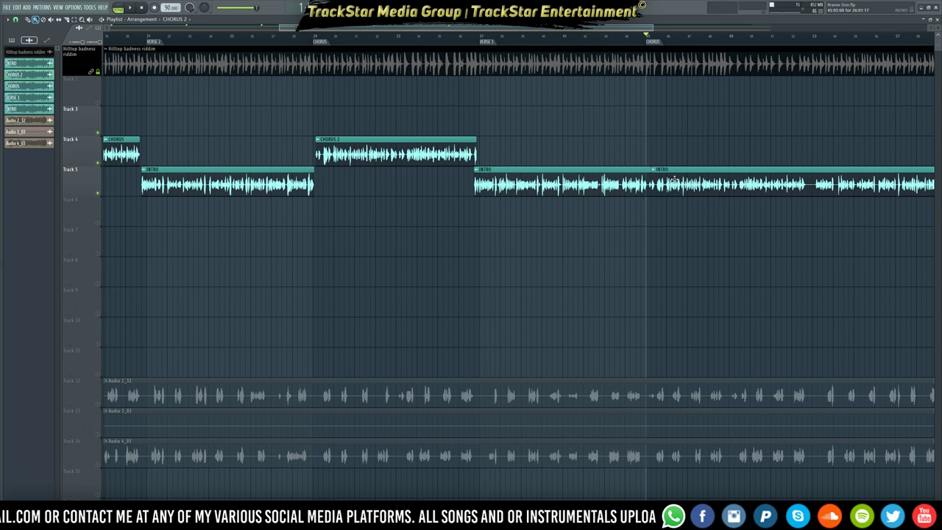
- Move the split-off vocal clip after bar 45 up to track 4, starting at the CHORUS marker, and make it unique
drag(675, 180, 660, 153)
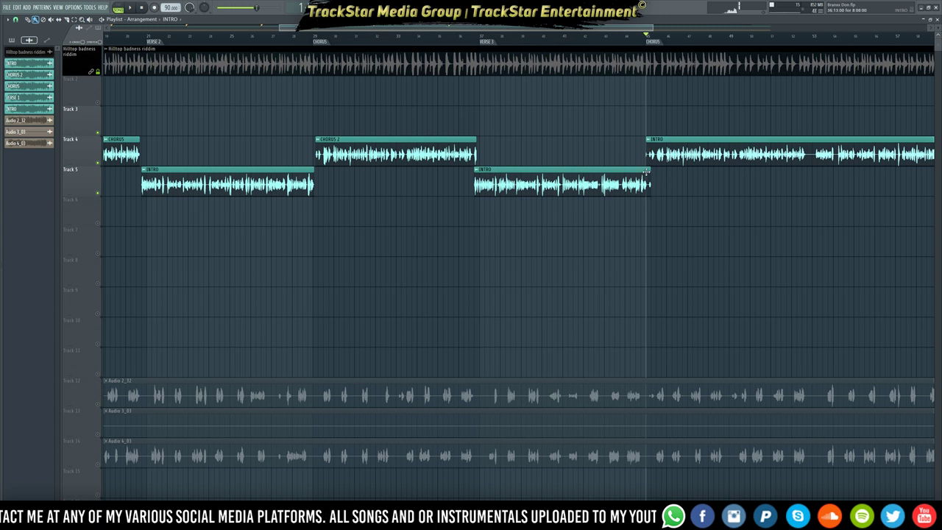
right_click(648, 144)
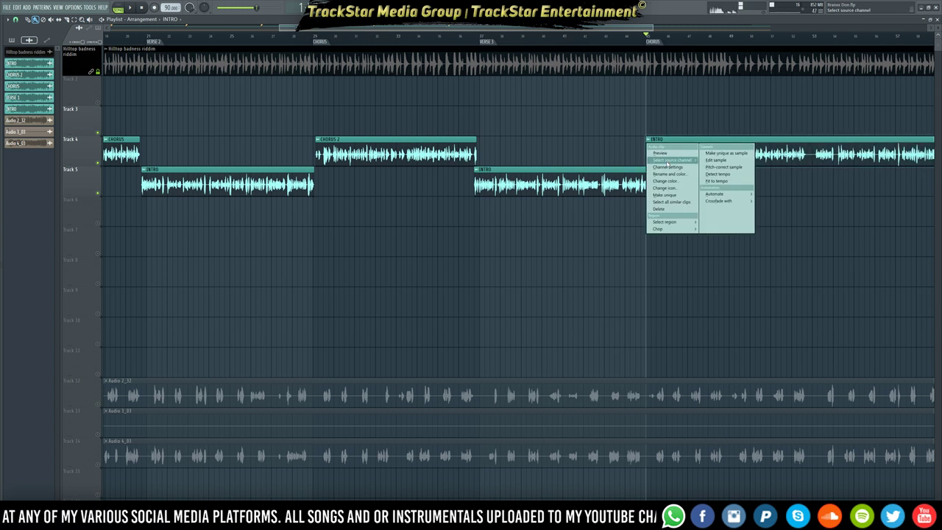
click(676, 196)
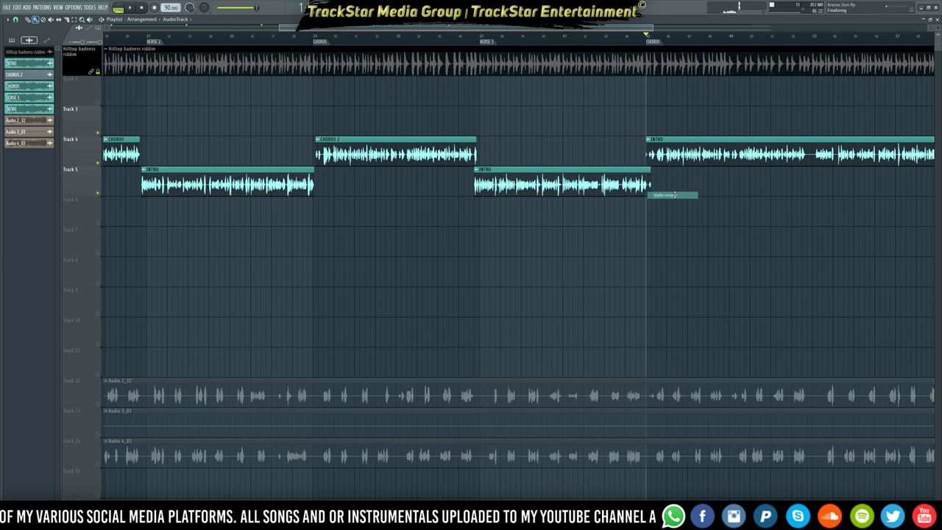
- Rename the channel of the track 4 vocal clip starting at bar 45 as CHORUS 3
double_click(651, 140)
drag(649, 138, 600, 133)
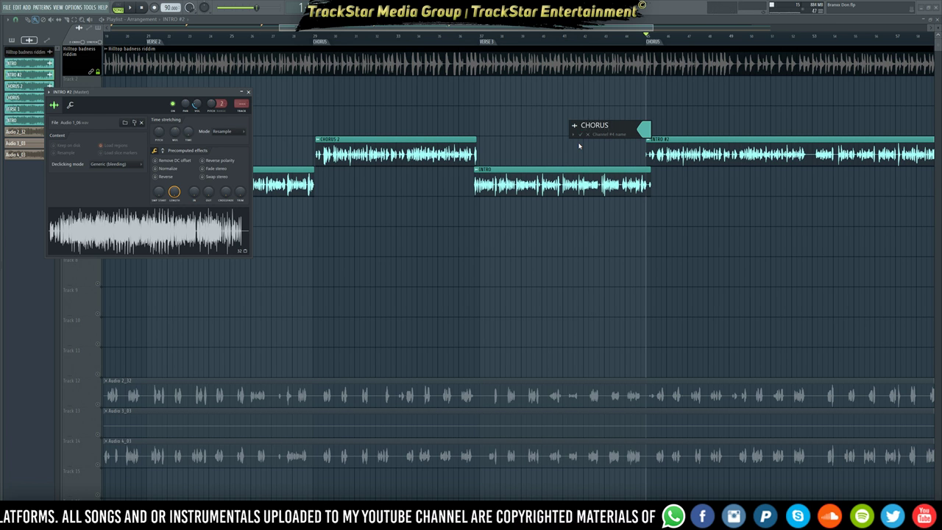
drag(578, 145, 580, 145)
- Play on from the last chorus to find where it ends and add a playlist marker named OUTRO at bar 53
key(space)
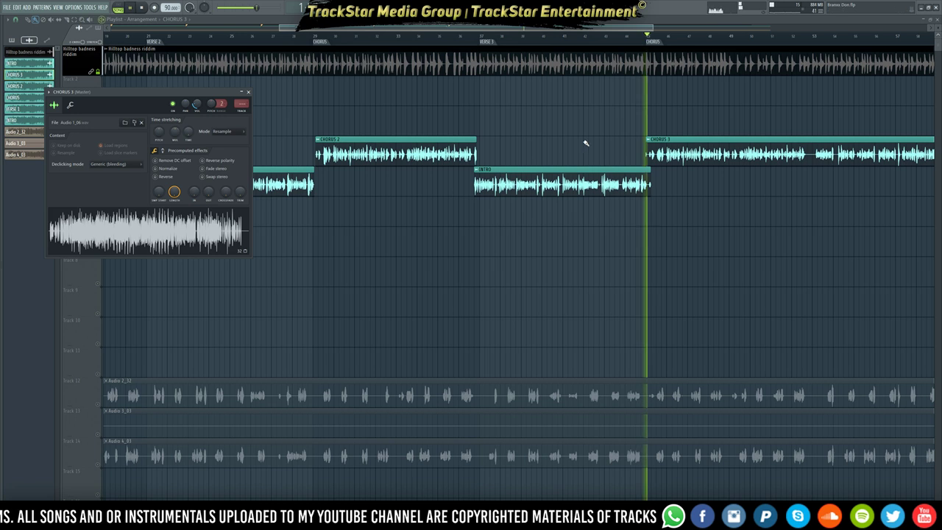
click(713, 35)
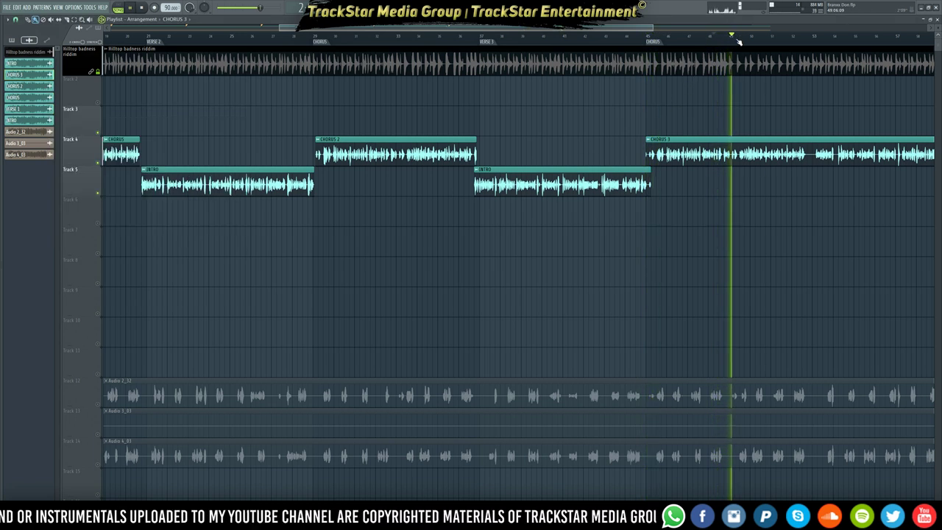
scroll(732, 42, down, 4)
scroll(739, 42, down, 2)
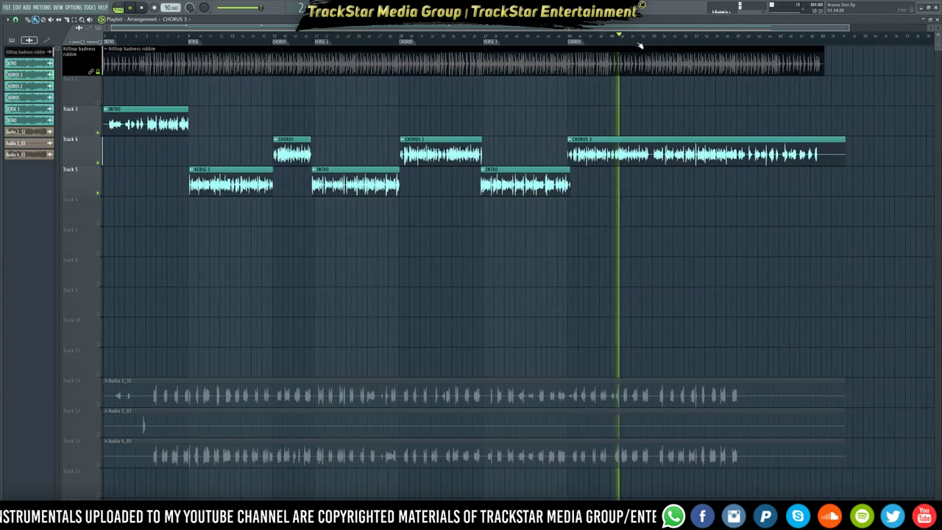
scroll(649, 42, up, 5)
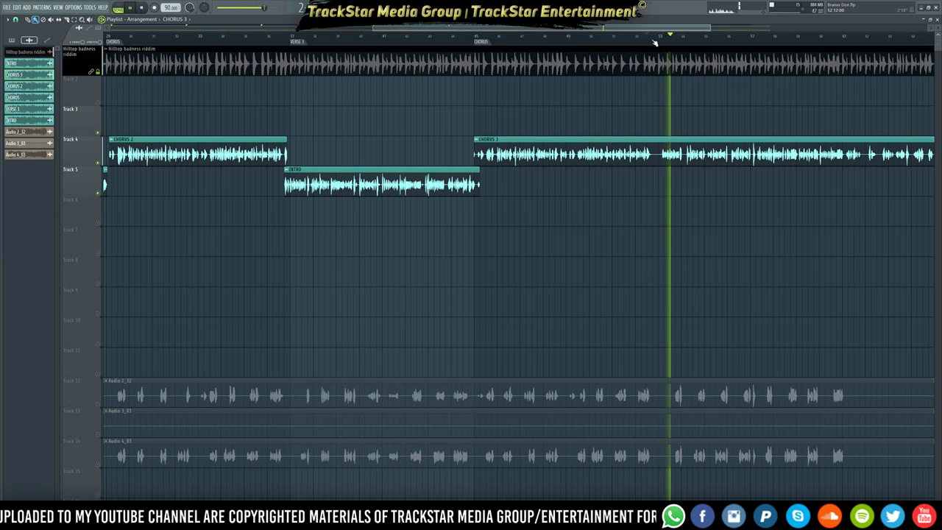
right_click(659, 43)
click(665, 47)
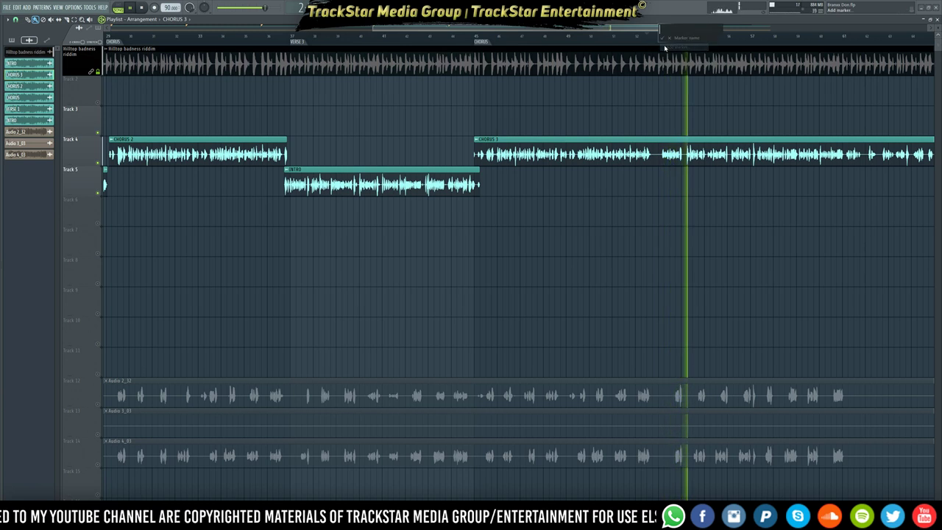
text(OUTRO)
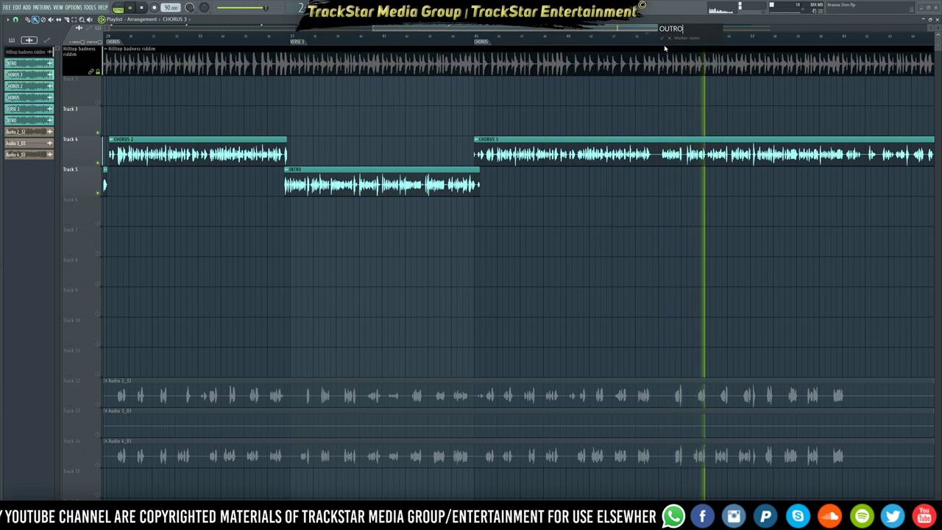
key(Return)
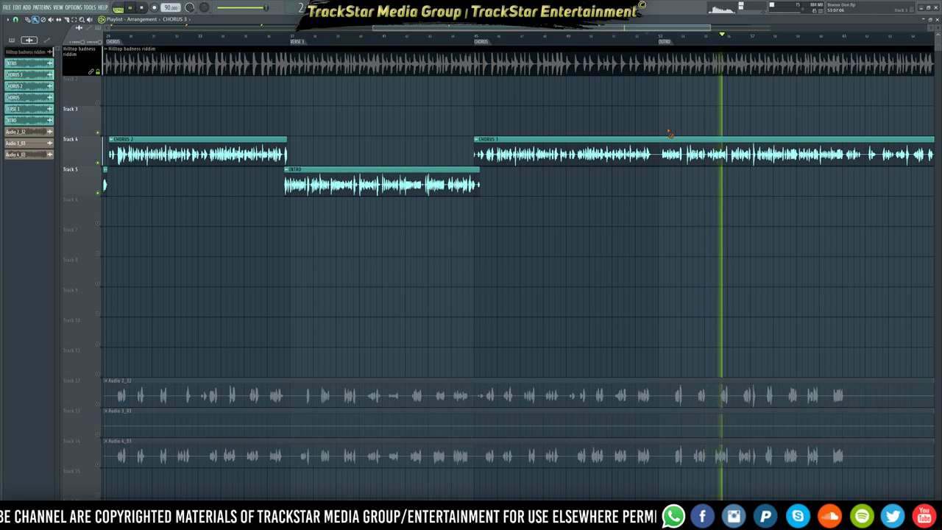
- Split the CHORUS 3 clip at the OUTRO marker and move the part after bar 53 down to track 5
drag(663, 137, 683, 181)
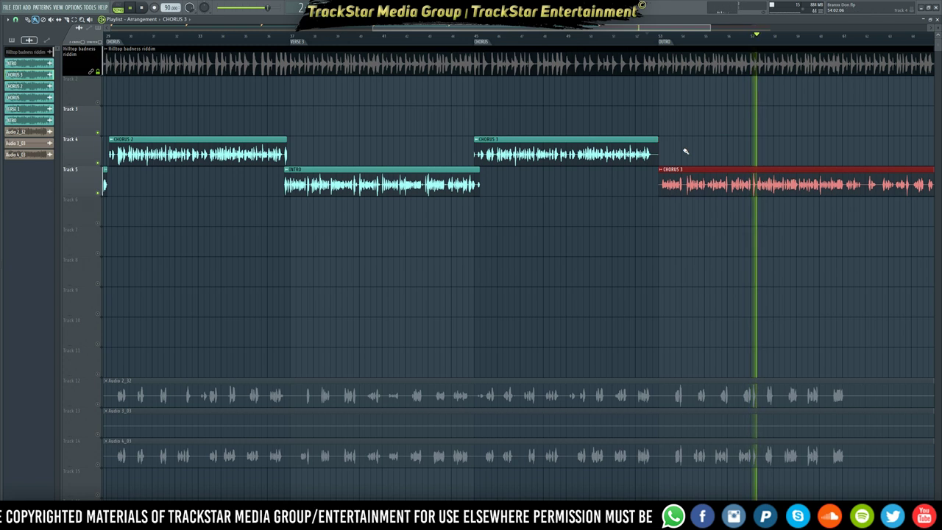
scroll(828, 40, down, 3)
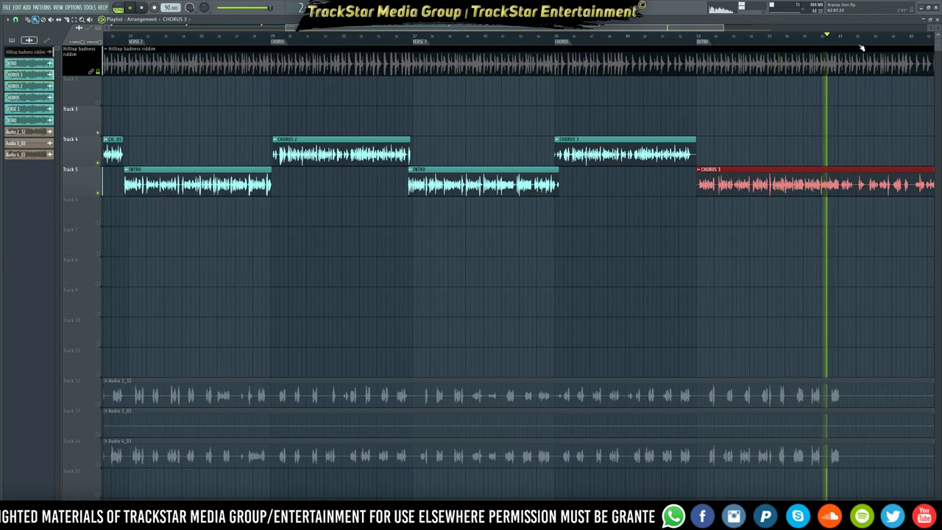
scroll(854, 42, down, 3)
scroll(862, 46, down, 2)
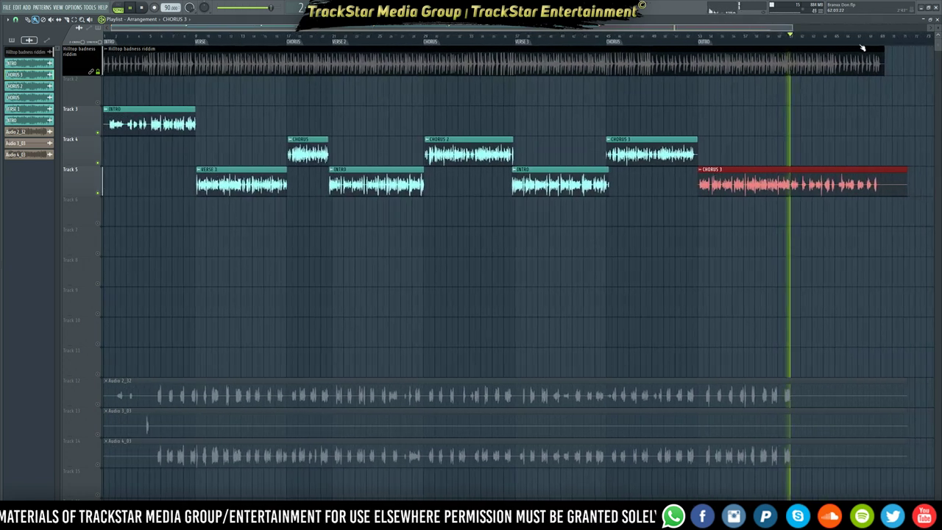
key(space)
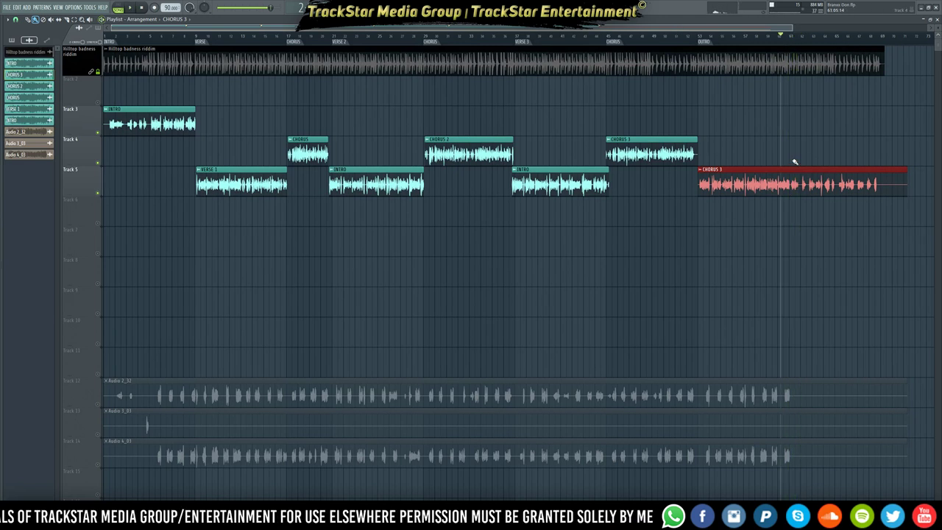
right_click(794, 162)
- Split the track 5 outro clip around bar 61, move the remainder down to track 6 and unmute that track
scroll(810, 37, up, 4)
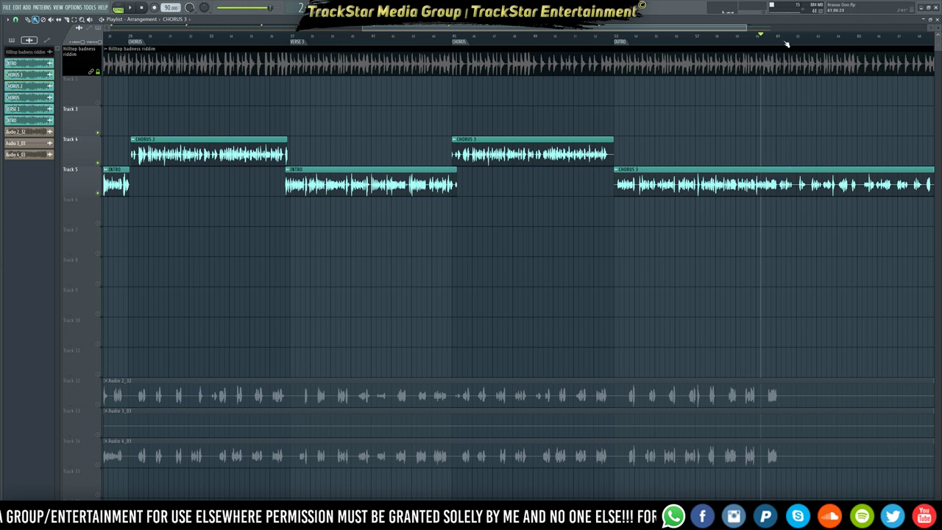
scroll(786, 44, up, 3)
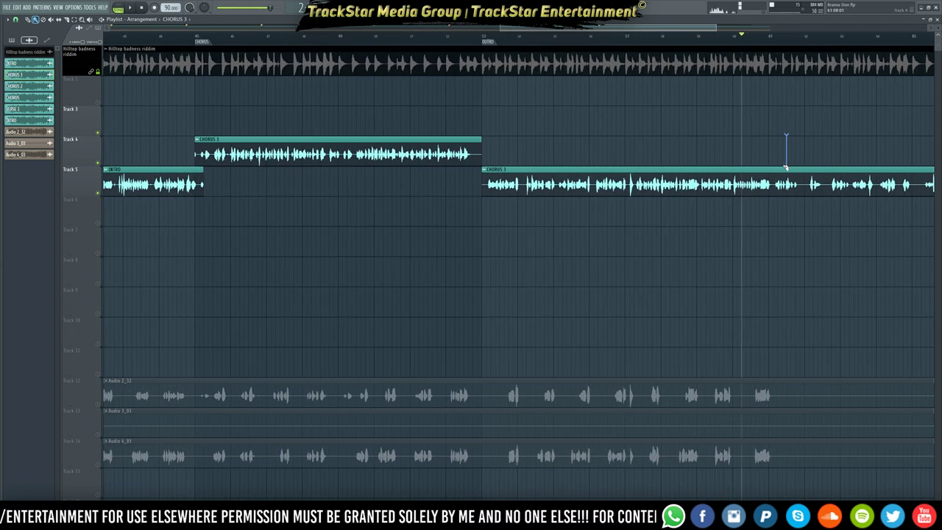
drag(766, 190, 804, 217)
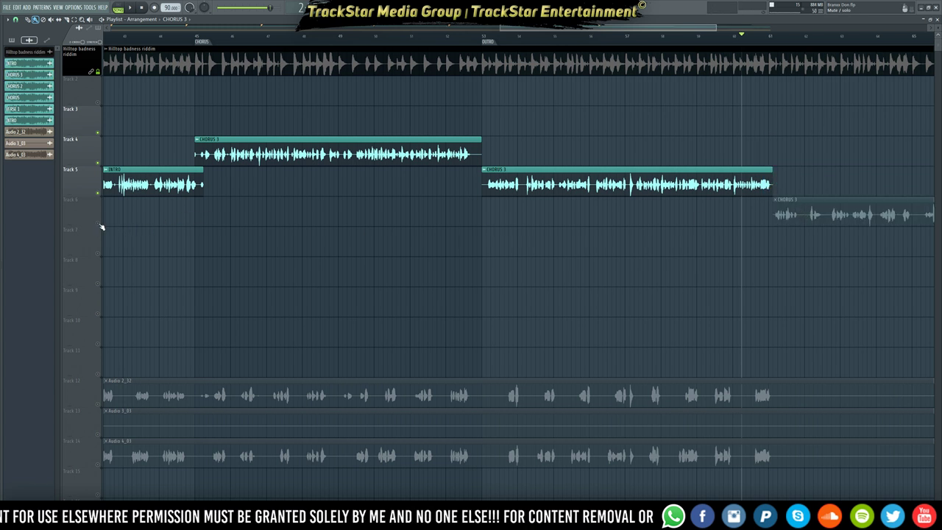
click(99, 224)
- Rename track 5 as VERSE and set its color to black
right_click(82, 190)
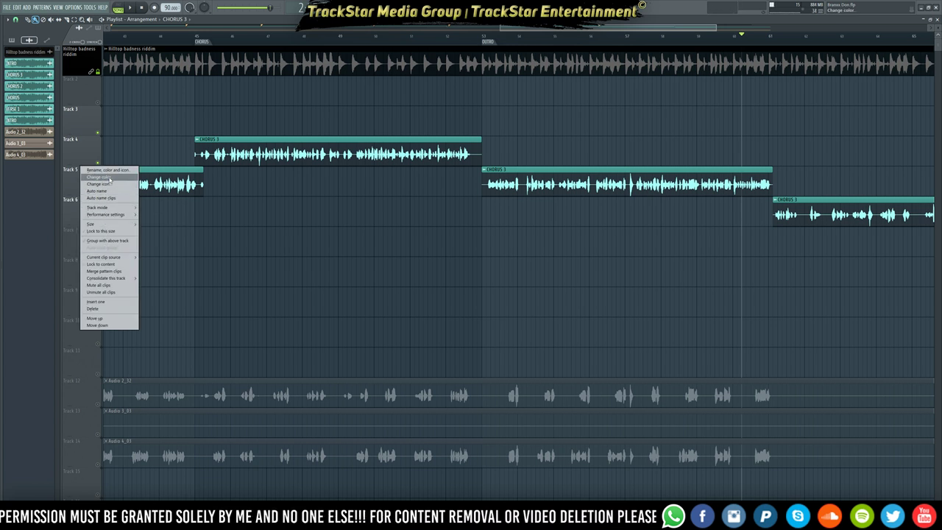
click(116, 170)
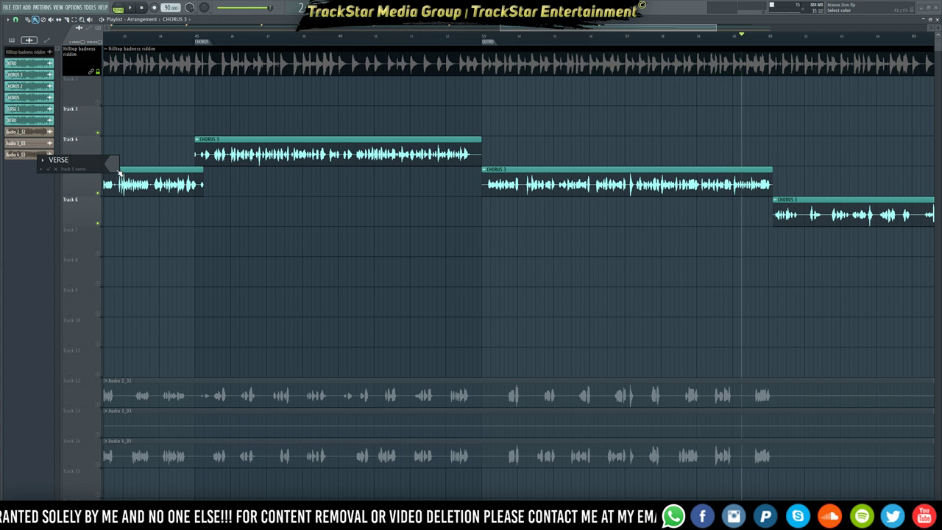
click(111, 164)
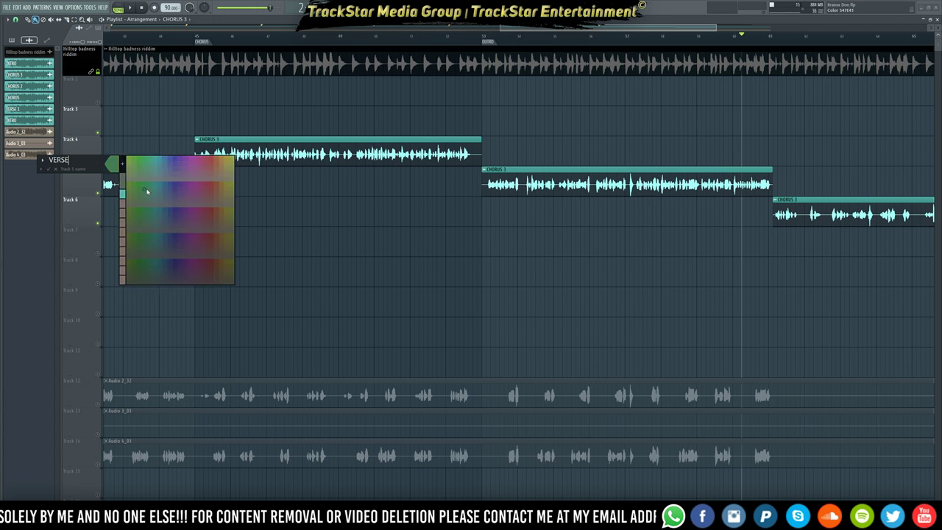
click(124, 161)
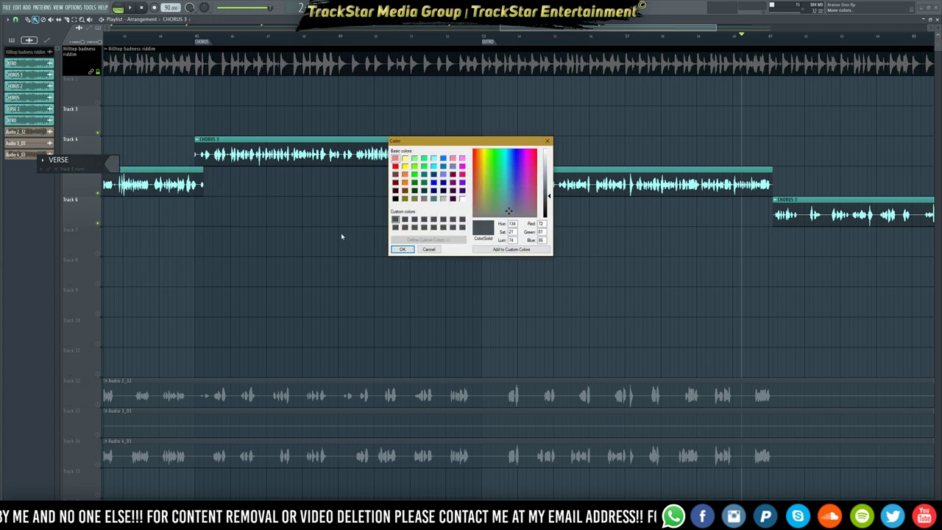
click(395, 199)
key(Return)
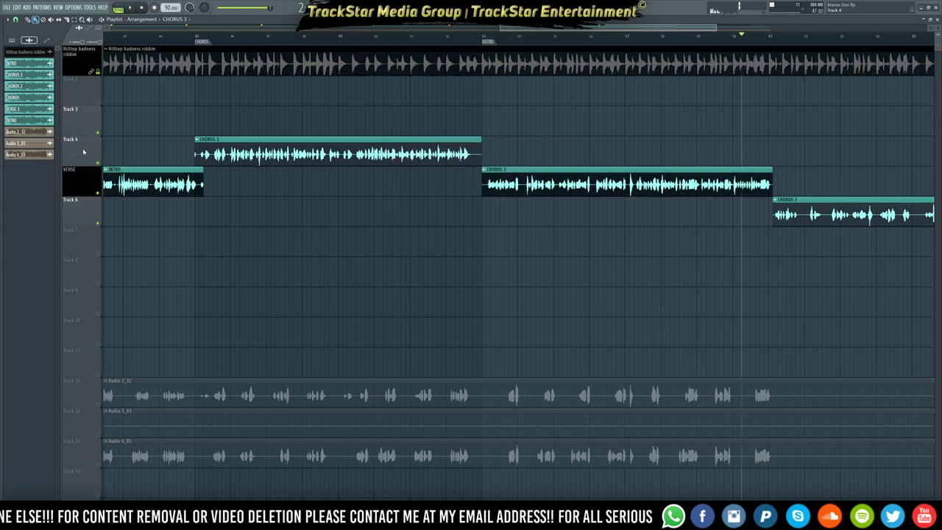
- Rename track 4 as CHORUS and set its color to black
right_click(83, 138)
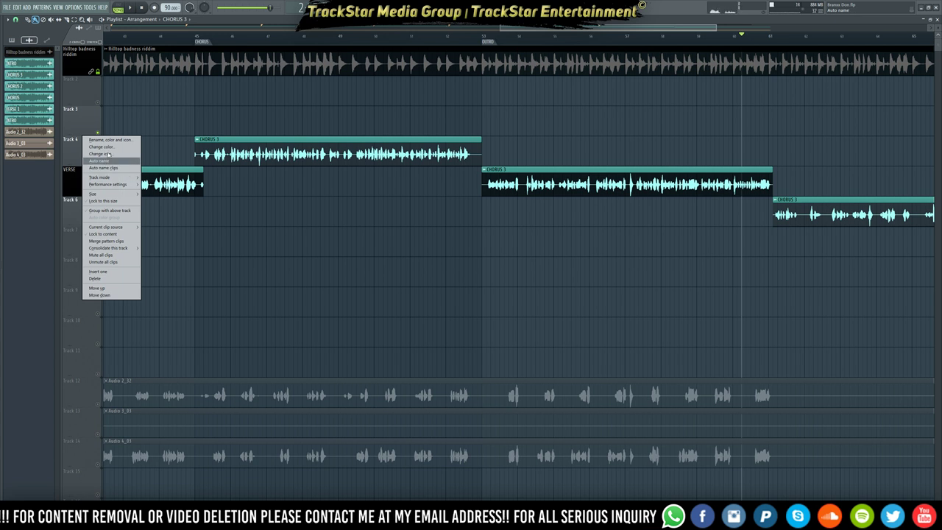
click(114, 139)
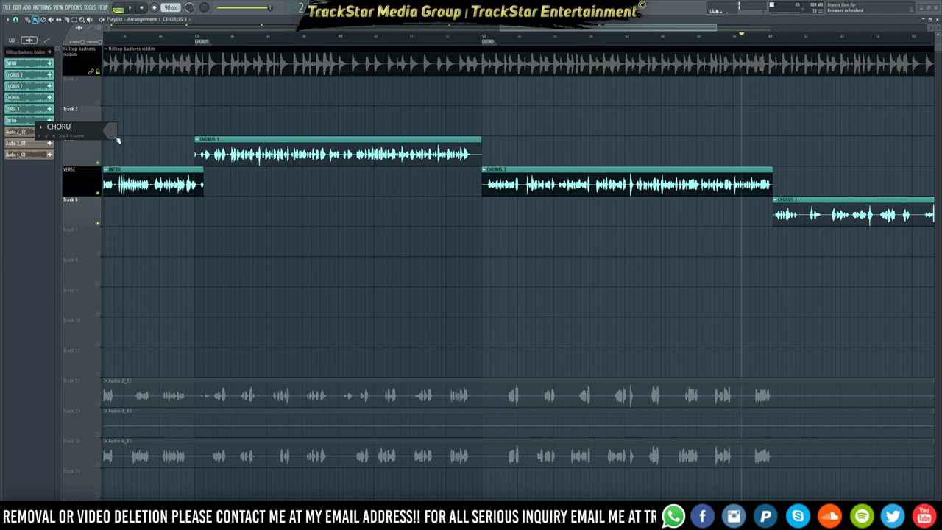
click(116, 138)
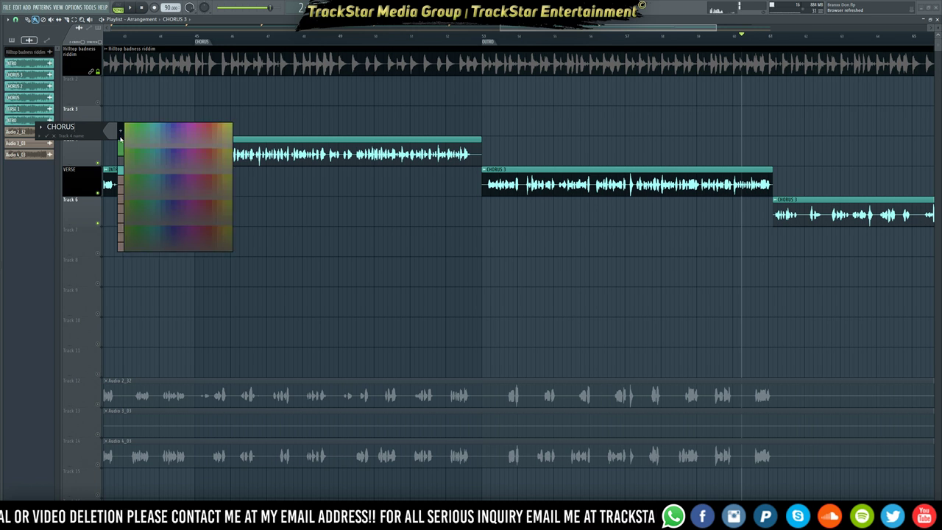
click(123, 132)
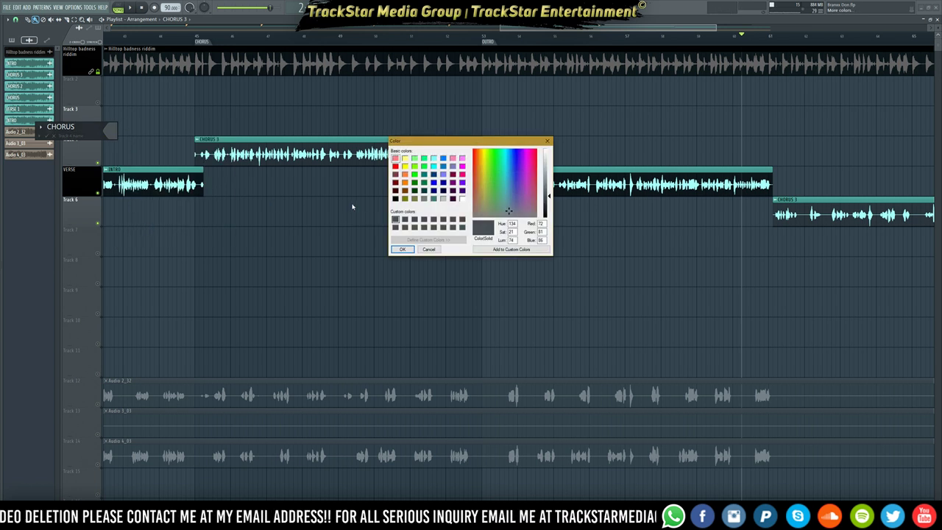
click(395, 199)
double_click(395, 200)
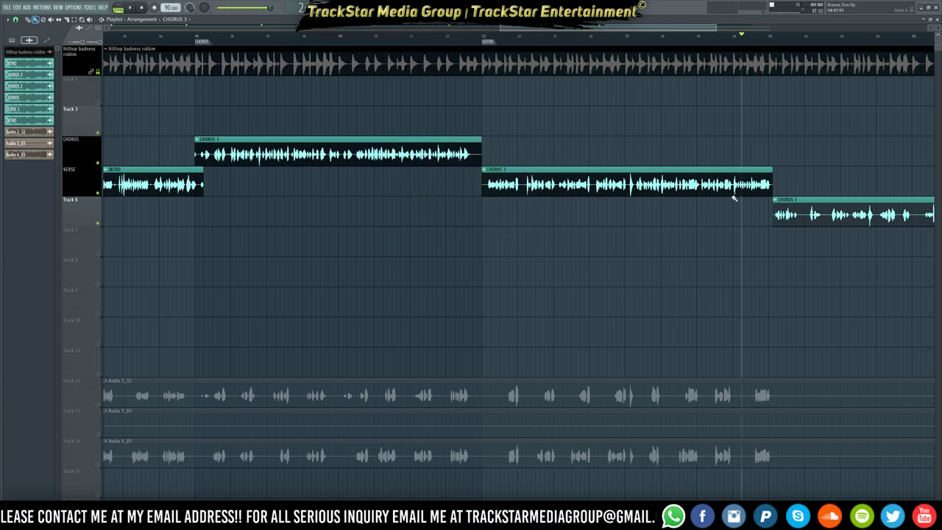
- Play back the transition around bar 61 from the VERSE track's last clip into the track 6 clip
scroll(787, 39, down, 6)
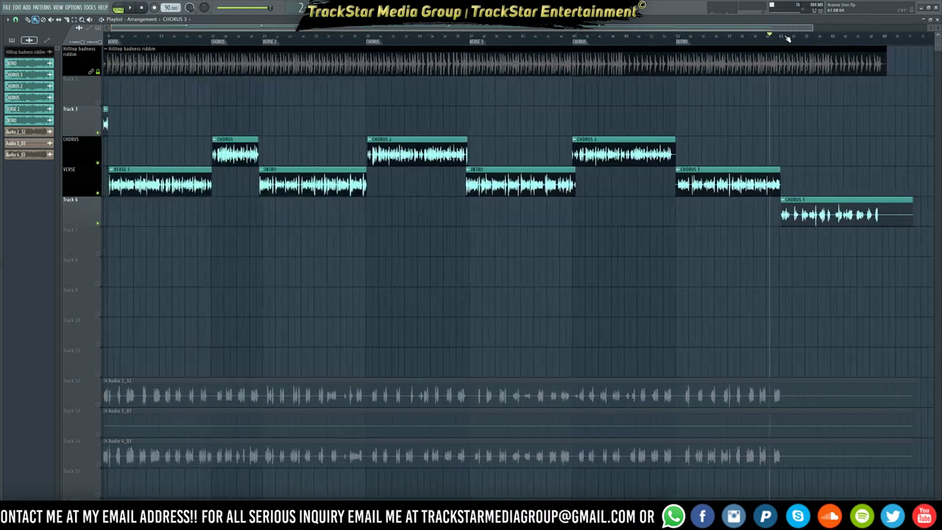
scroll(788, 39, down, 3)
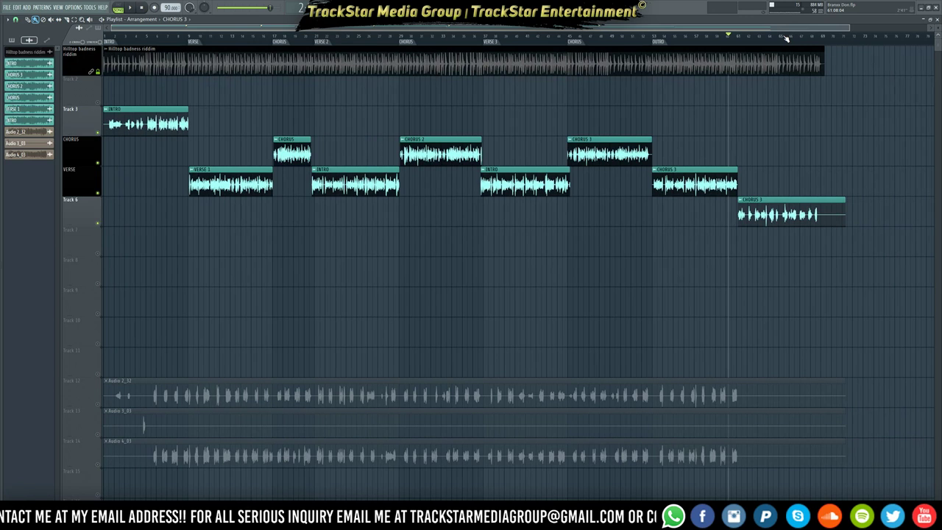
click(734, 42)
key(space)
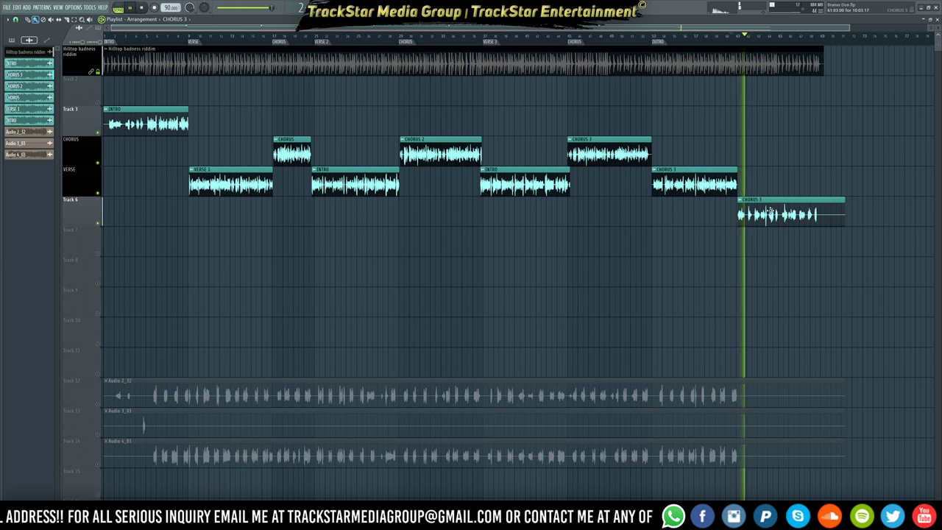
key(space)
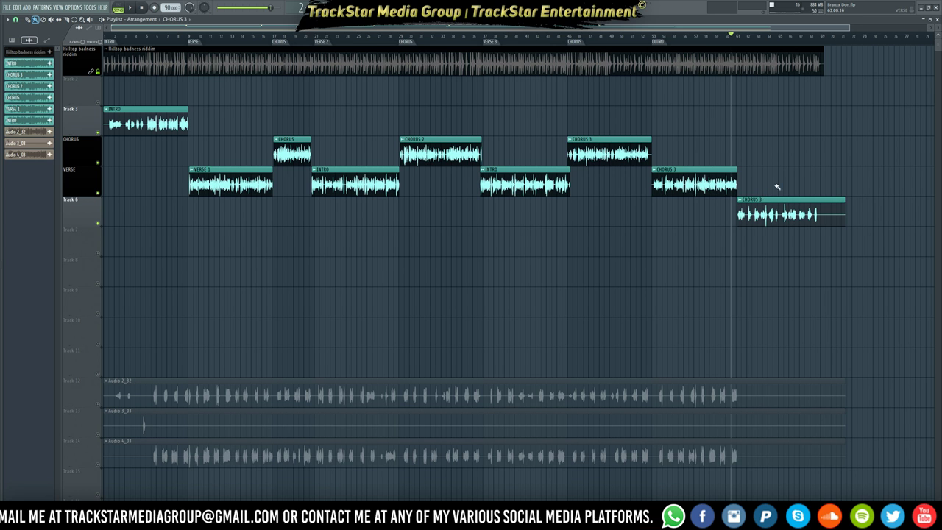
key(space)
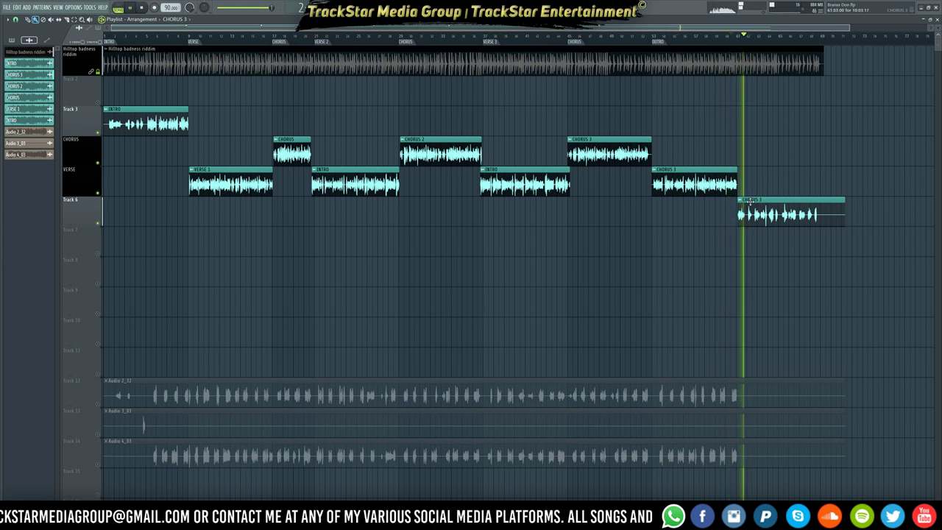
key(space)
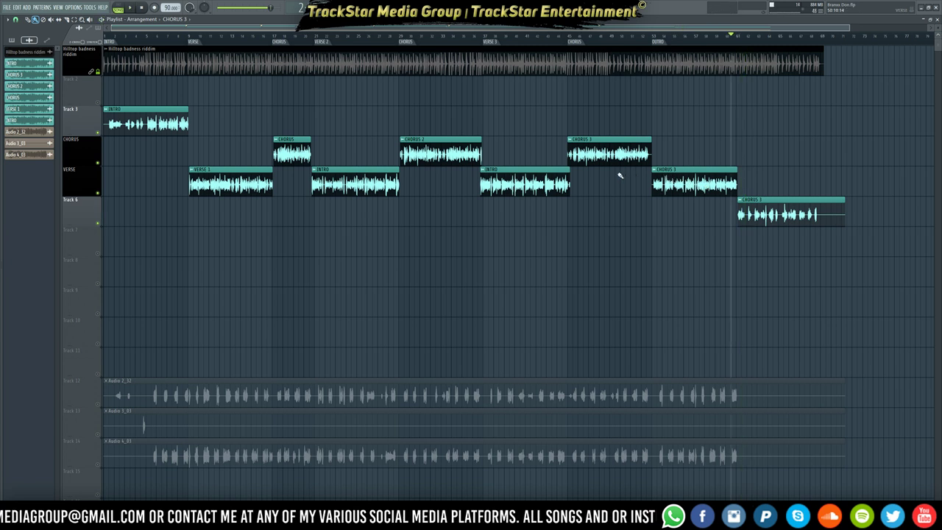
key(space)
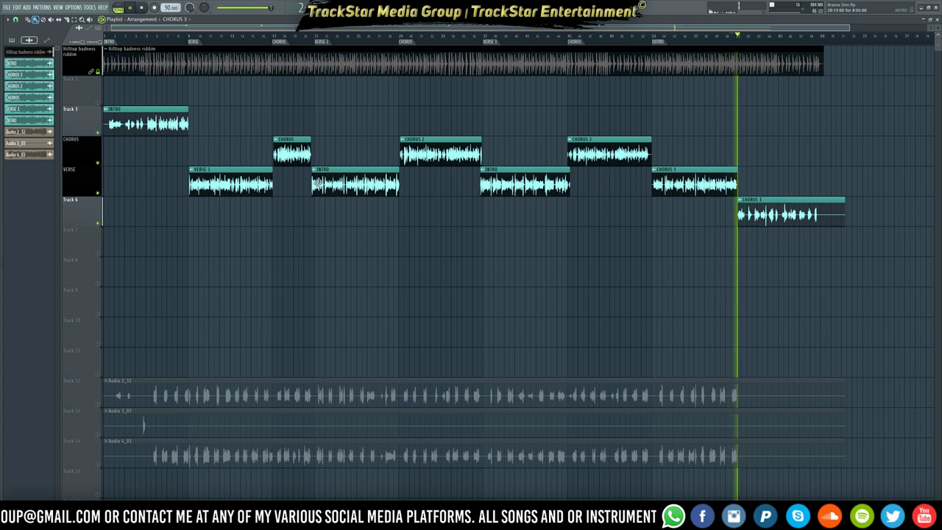
key(space)
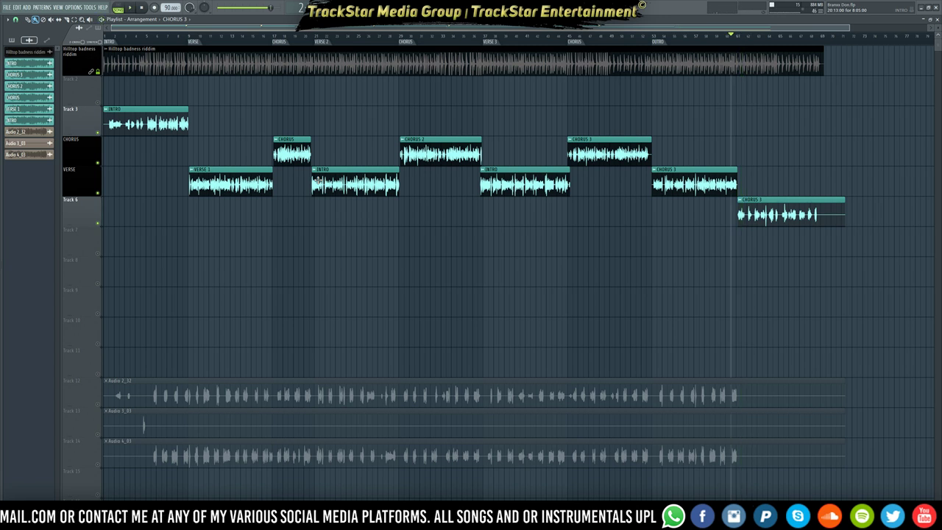
- Rename the INTRO clip under the VERSE 2 marker on the VERSE track as VERSE 2
double_click(329, 170)
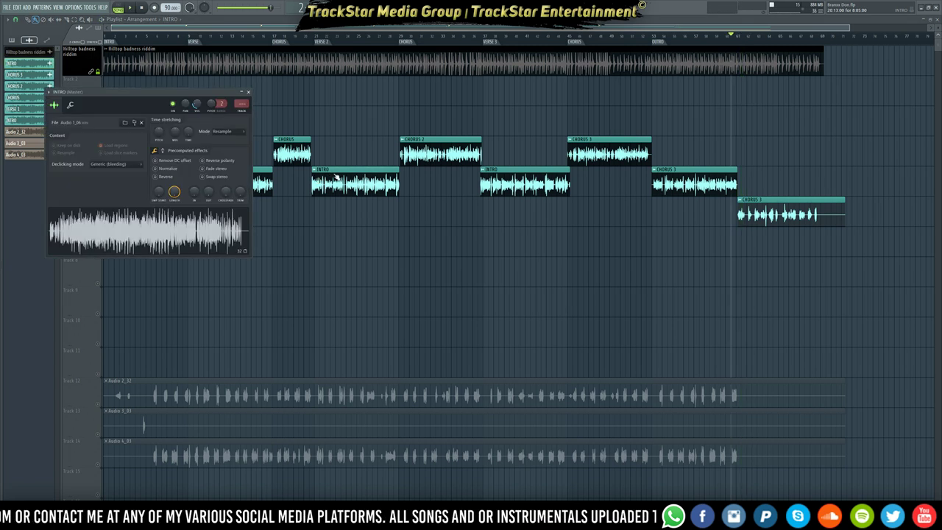
key(F2)
text(VERSE 2)
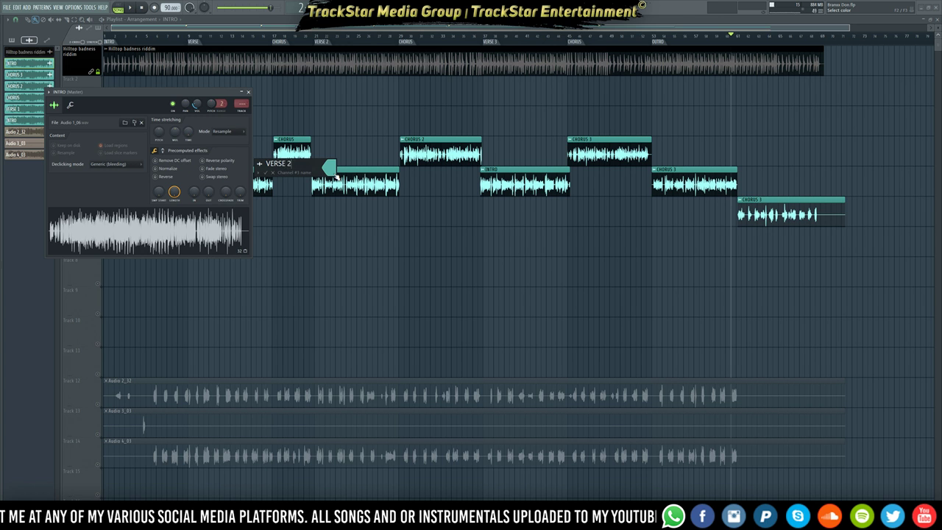
key(Return)
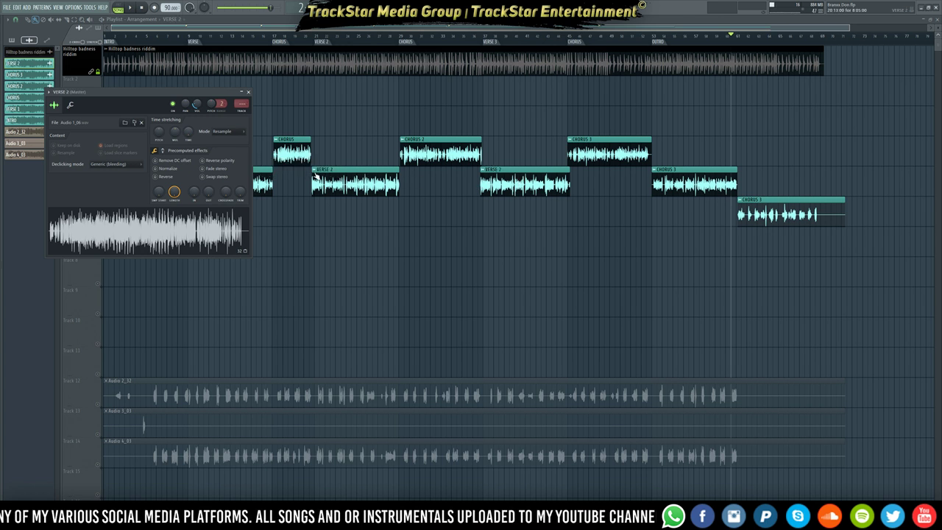
key(Escape)
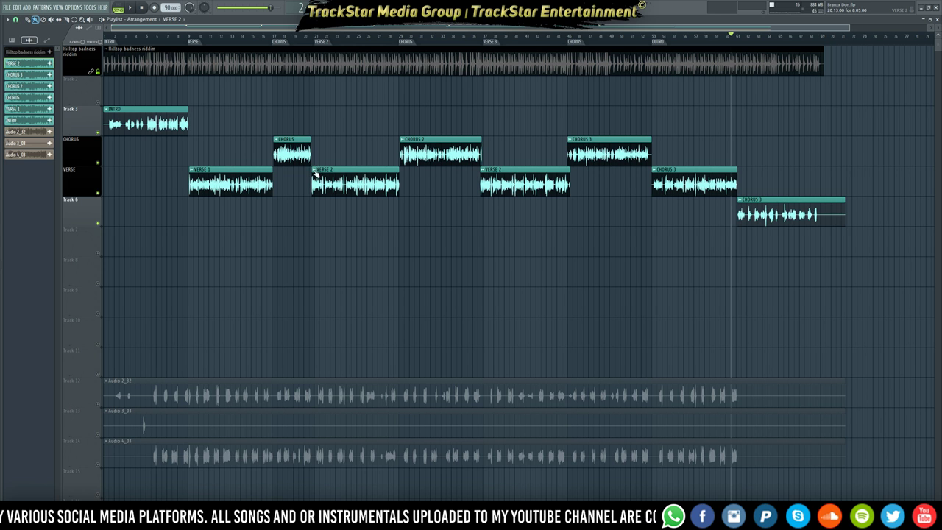
- Make the clip under the VERSE 2 marker unique and name this separate copy VERSE 2
click(315, 171)
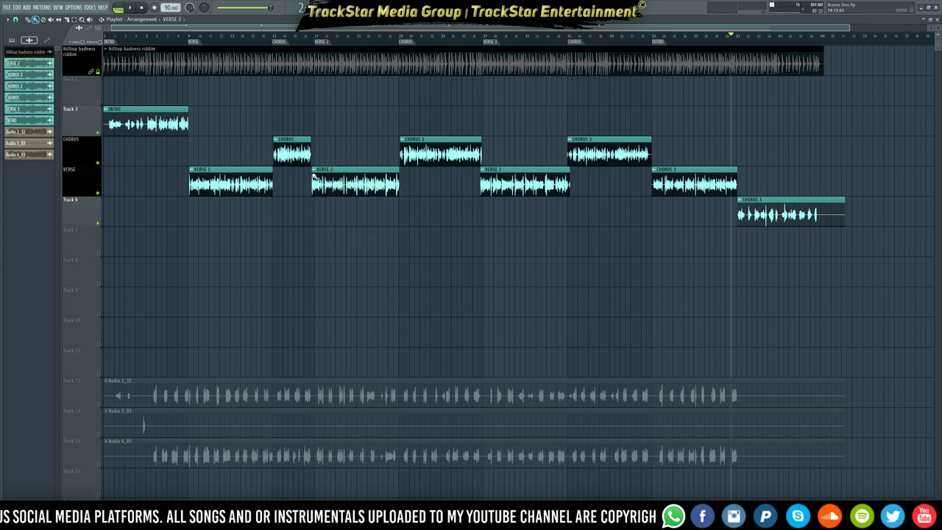
click(315, 173)
click(350, 226)
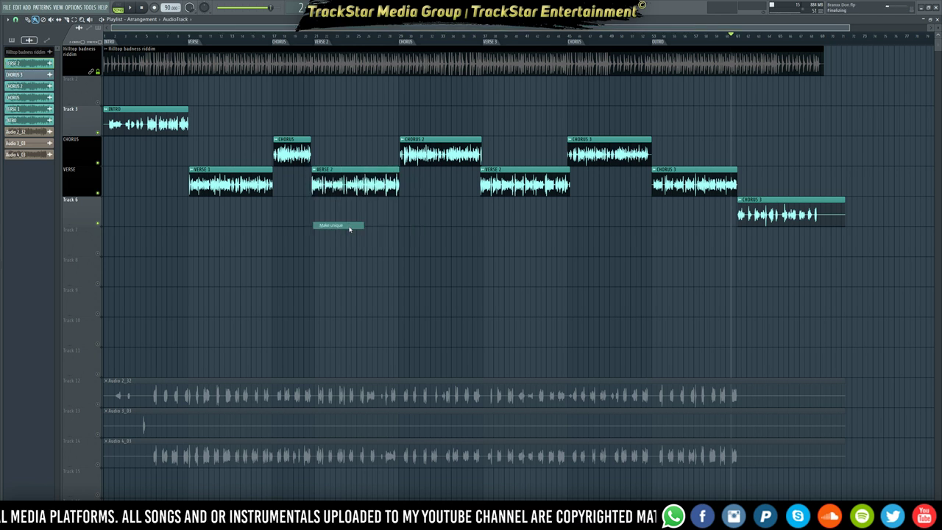
double_click(356, 187)
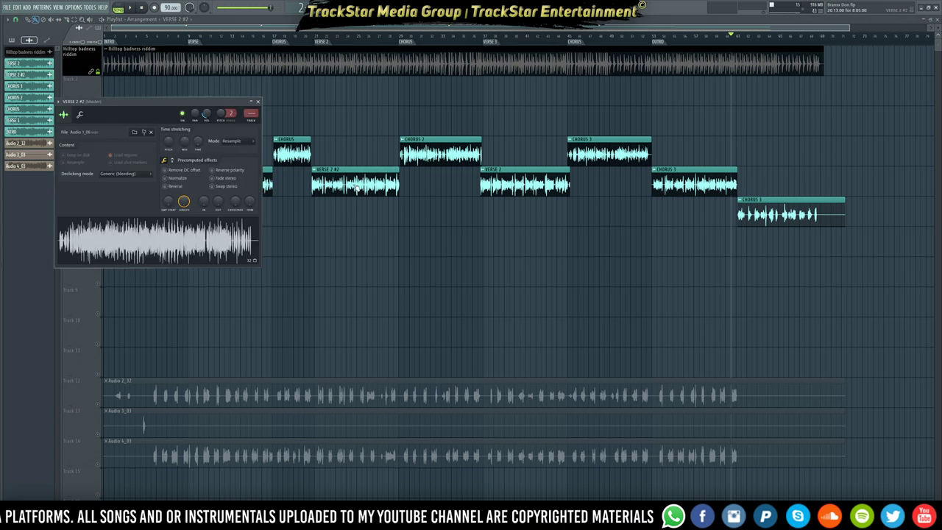
key(F2)
text(VE)
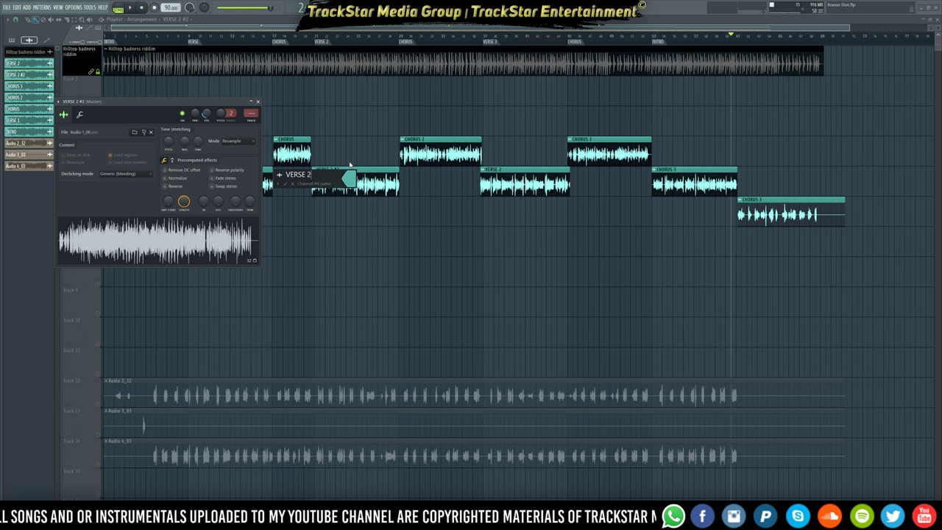
text(RSE 2)
key(Return)
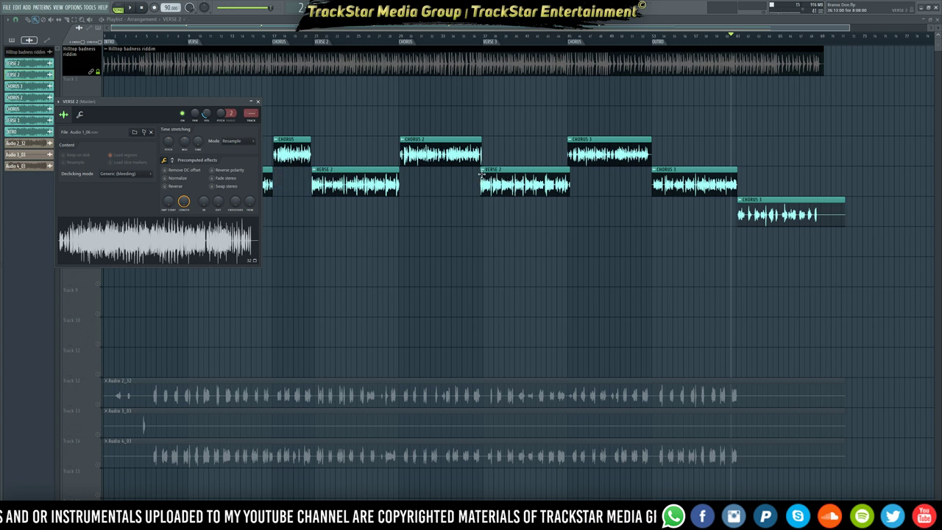
- Rename the clip under the VERSE 3 marker on the VERSE track as VERSE 3, without making it unique
click(483, 173)
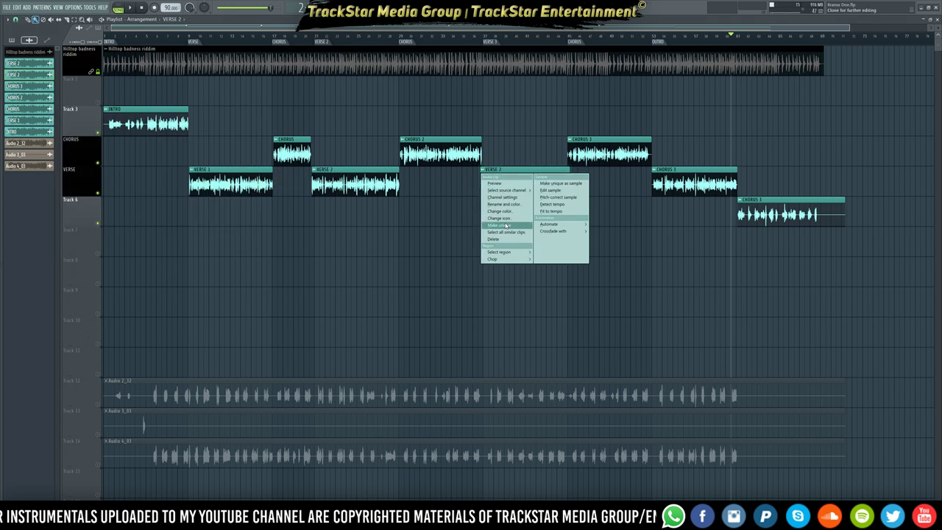
click(500, 226)
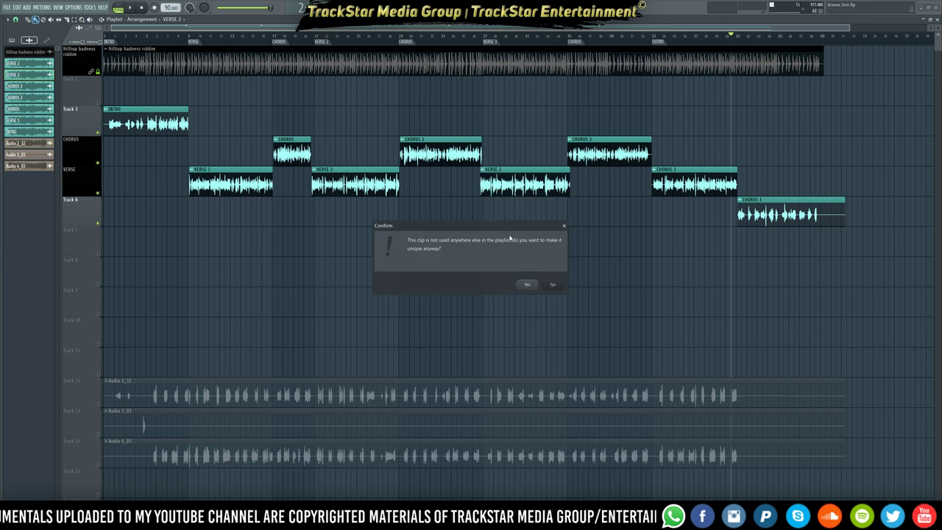
click(553, 284)
double_click(508, 186)
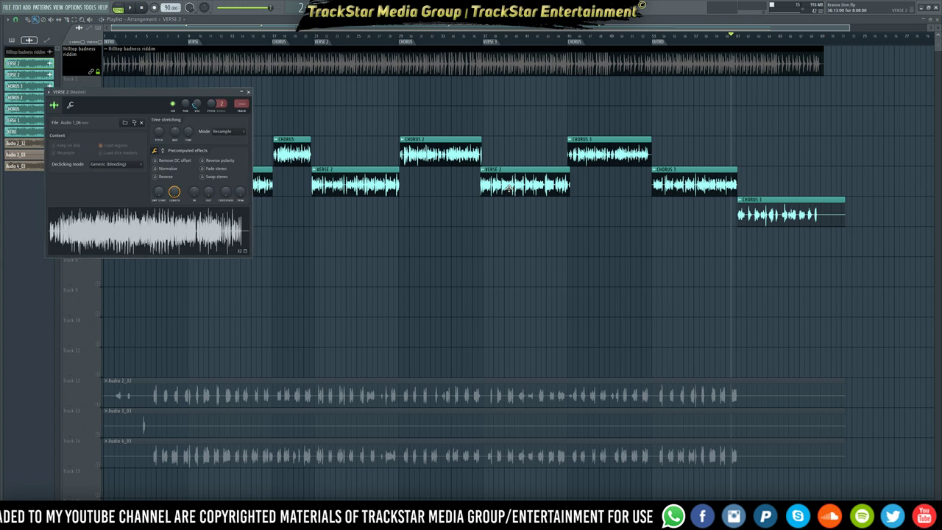
text(VERSE)
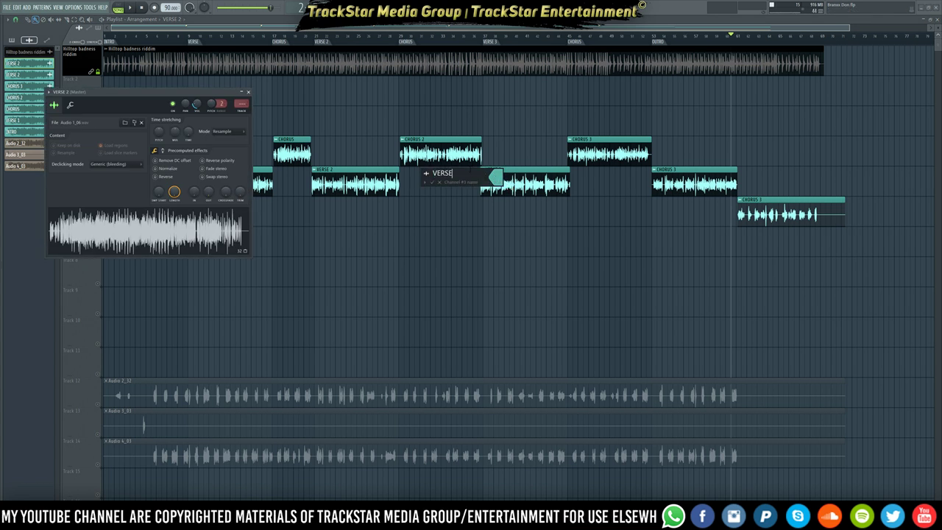
text( 3)
key(Return)
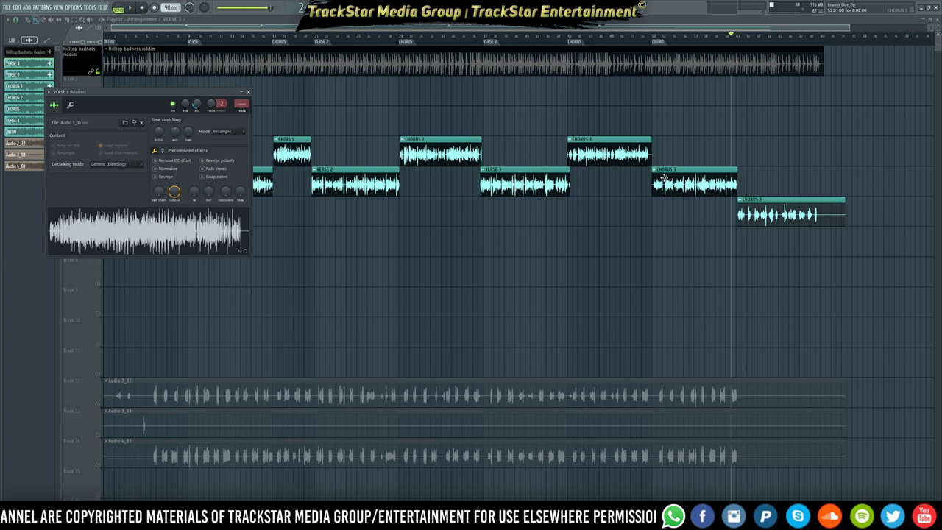
- Make the CHORUS 3 clip under the OUTRO marker on the VERSE track unique and rename it VERSE 4
double_click(663, 179)
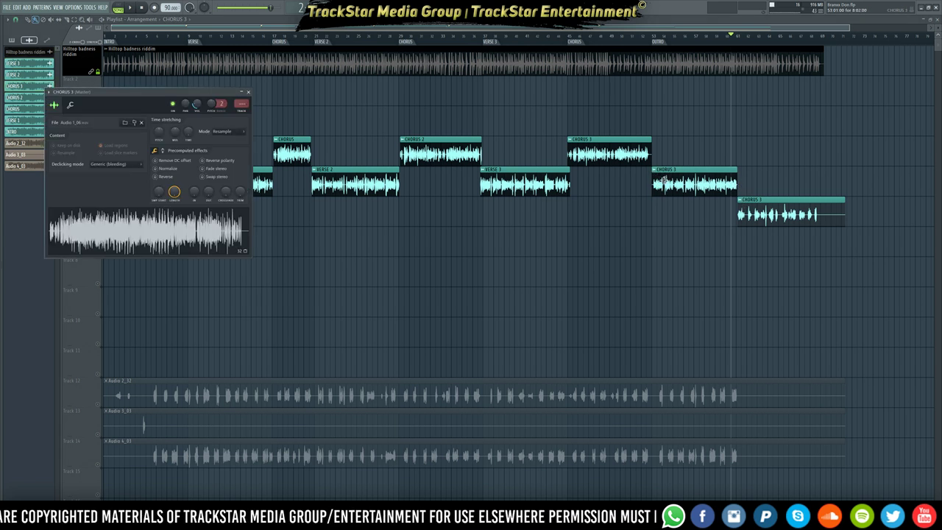
click(656, 175)
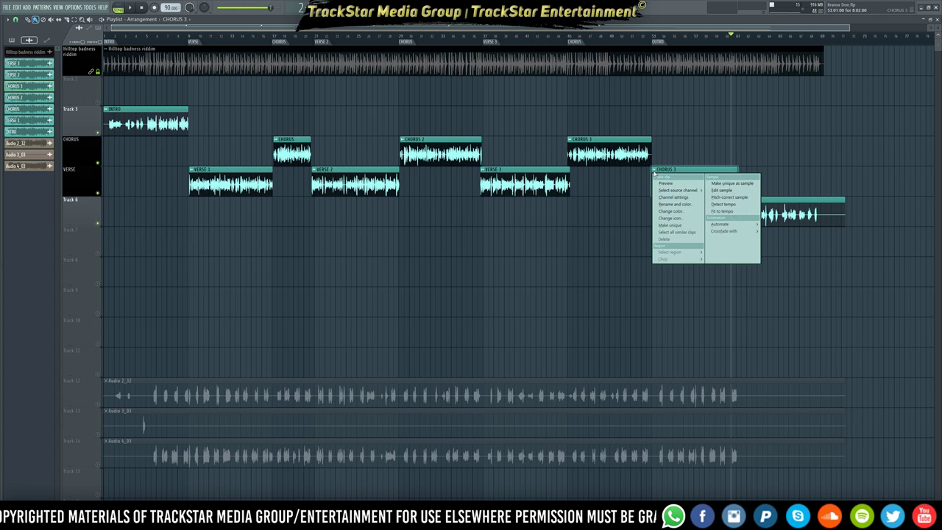
click(670, 221)
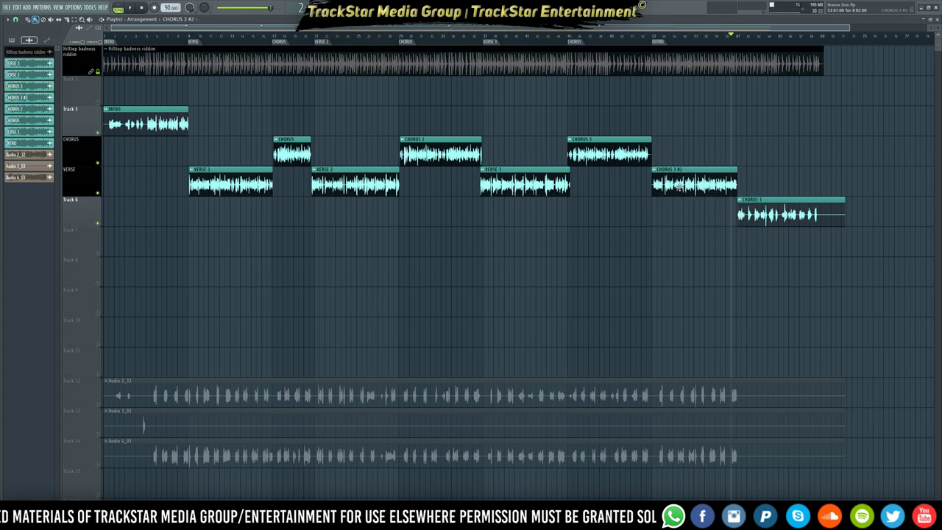
double_click(678, 185)
key(F2)
text(VERSE 4)
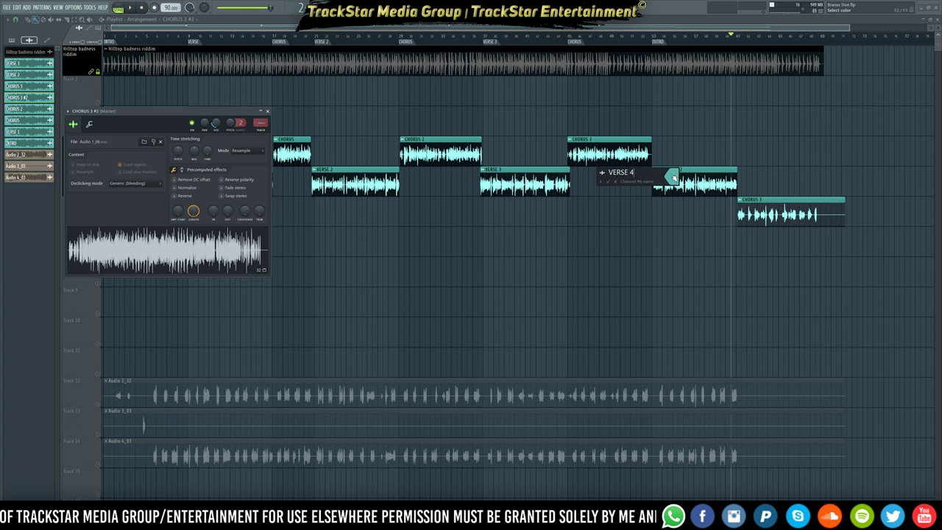
key(Return)
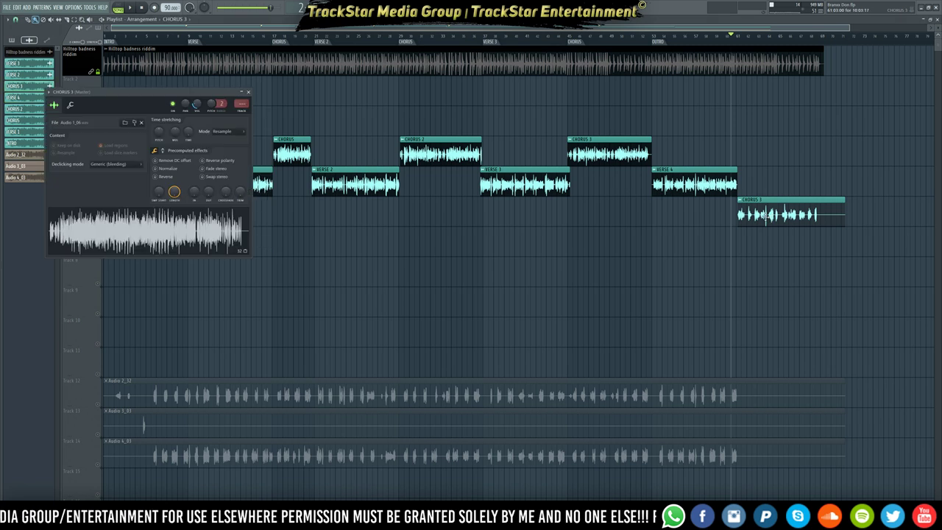
- Make the CHORUS 3 clip on track 6 unique, rename it OUTRO and close its channel settings
right_click(740, 202)
click(740, 202)
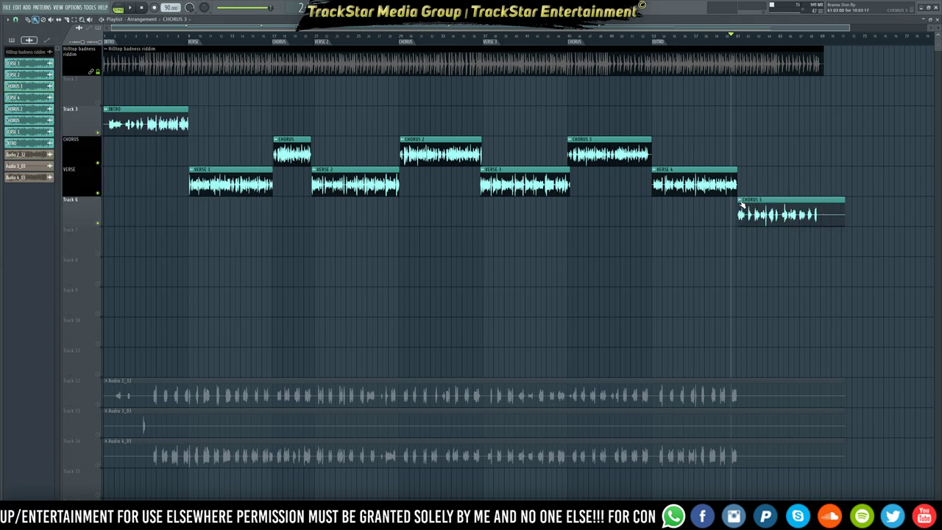
right_click(739, 203)
click(758, 255)
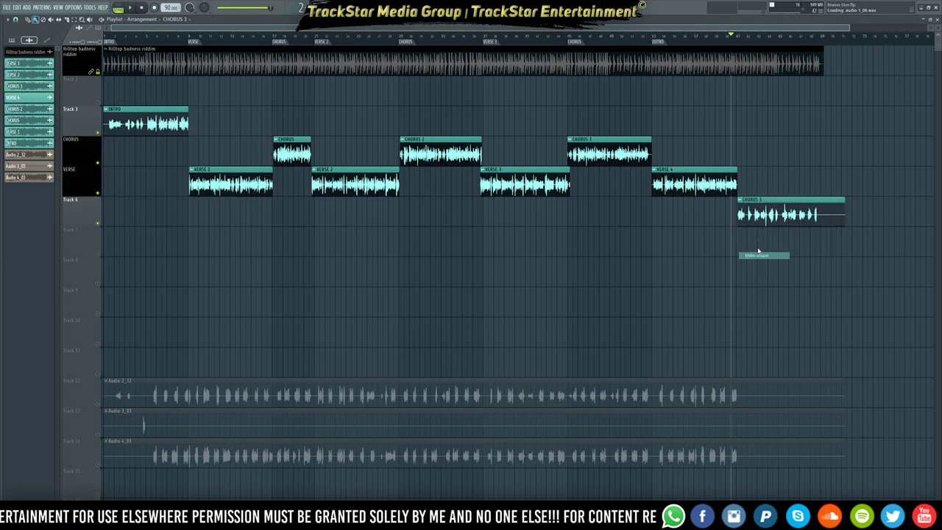
double_click(753, 210)
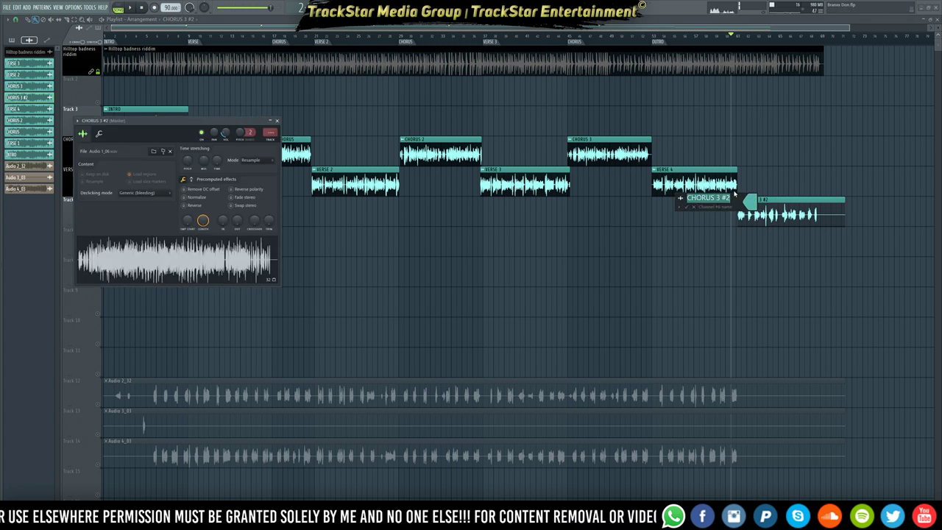
text(O)
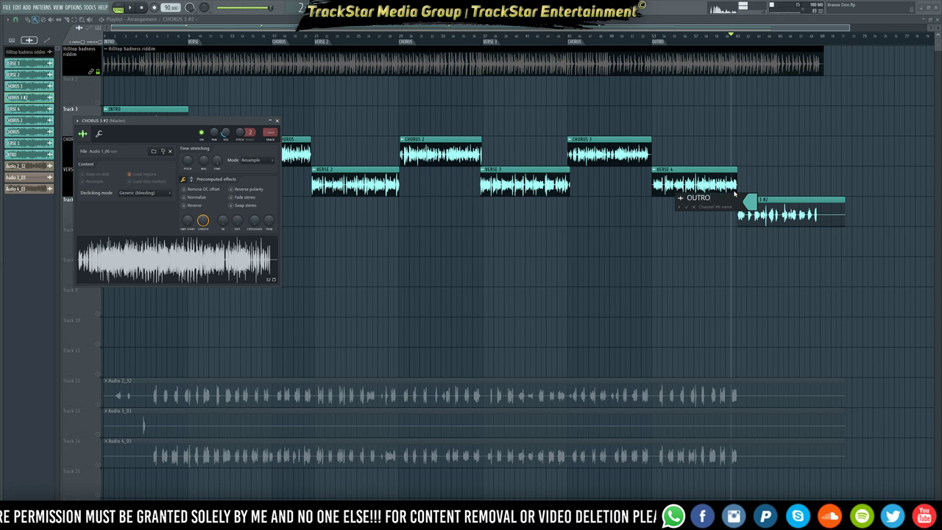
text(UTRO)
key(Return)
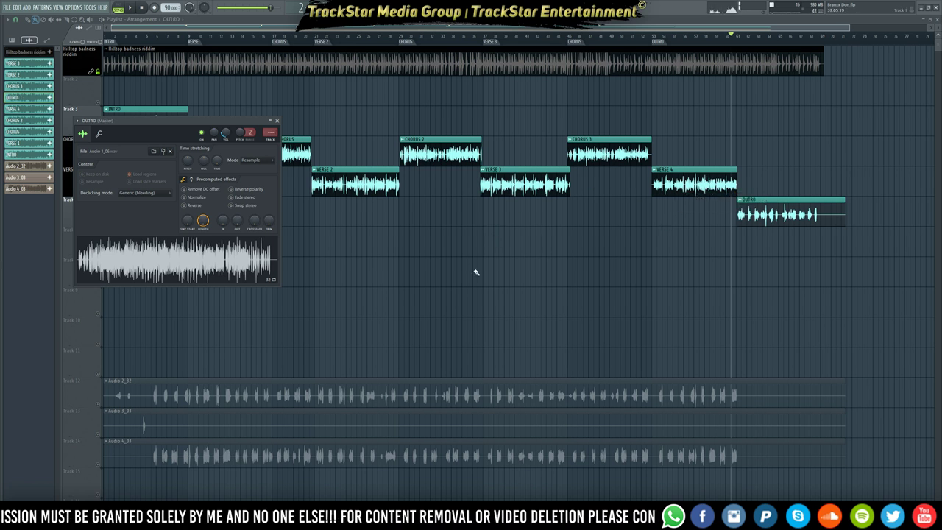
click(477, 271)
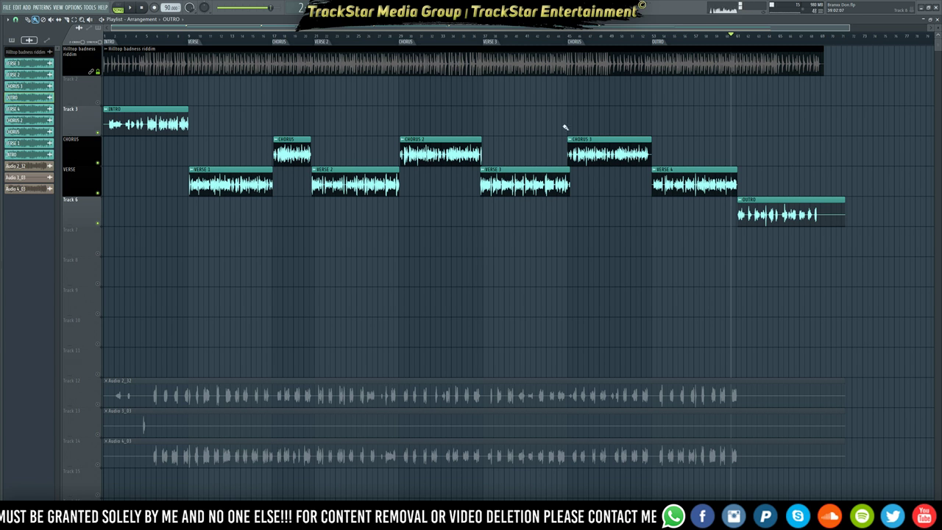
- Rename Track 6, which holds the outro clip, as OUTRO
right_click(82, 210)
click(103, 200)
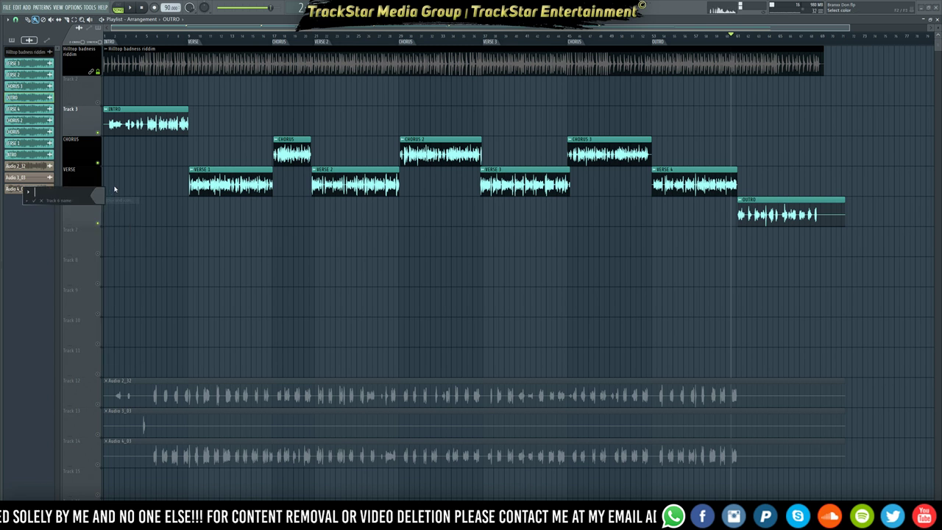
text(OUTR)
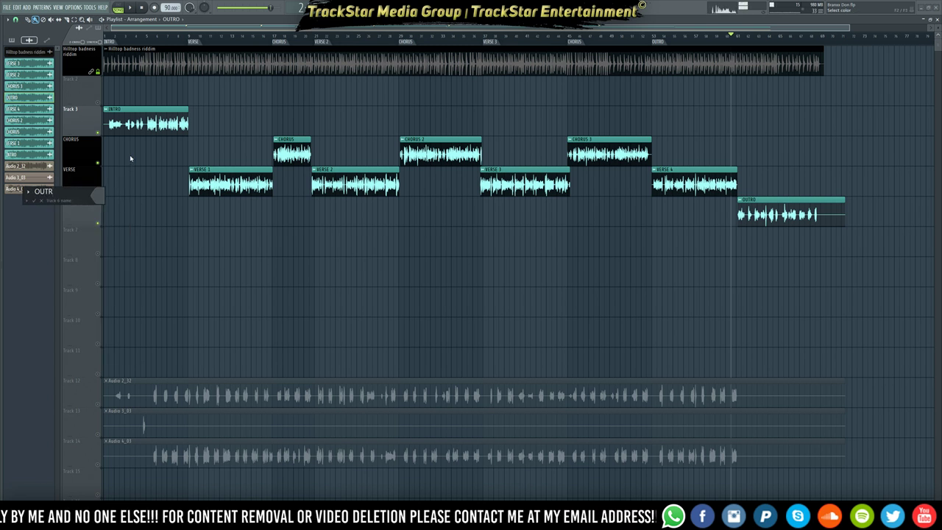
text(O)
key(Return)
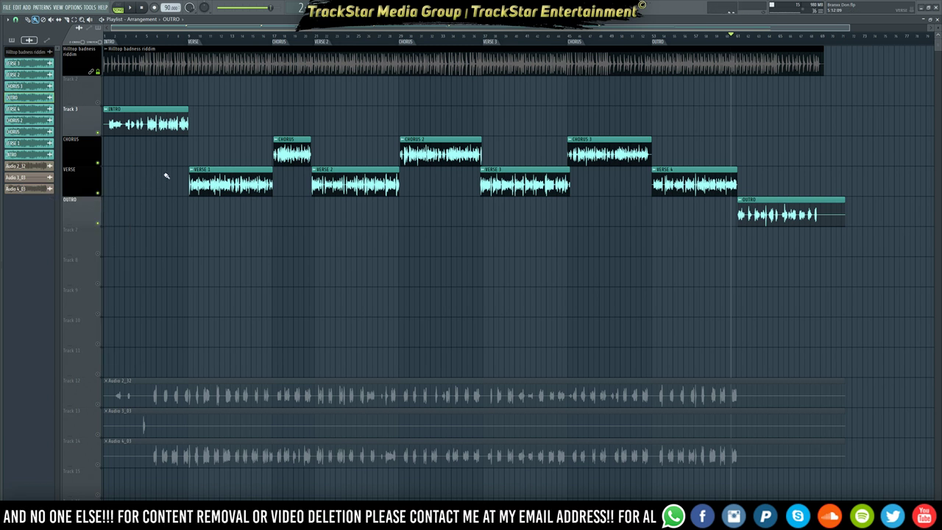
- Change the OUTRO playlist track's color to black from the basic colors
right_click(96, 198)
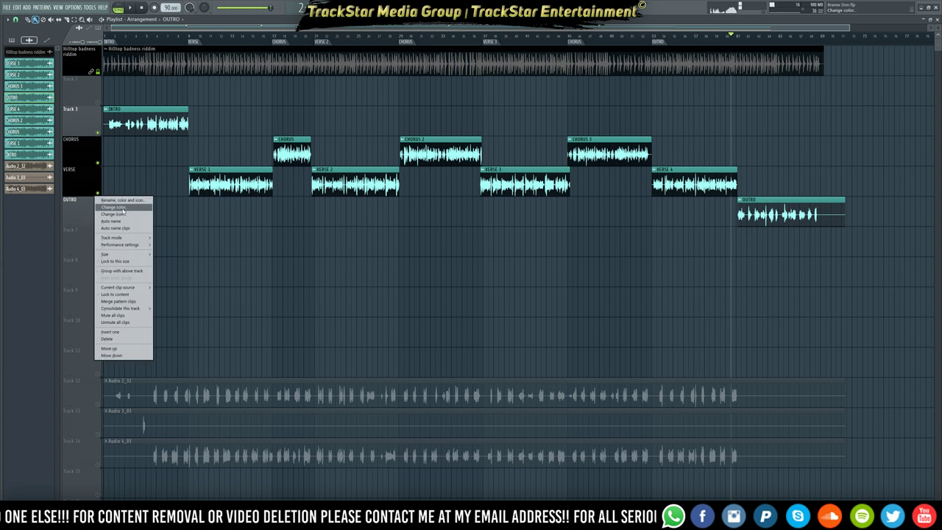
click(114, 209)
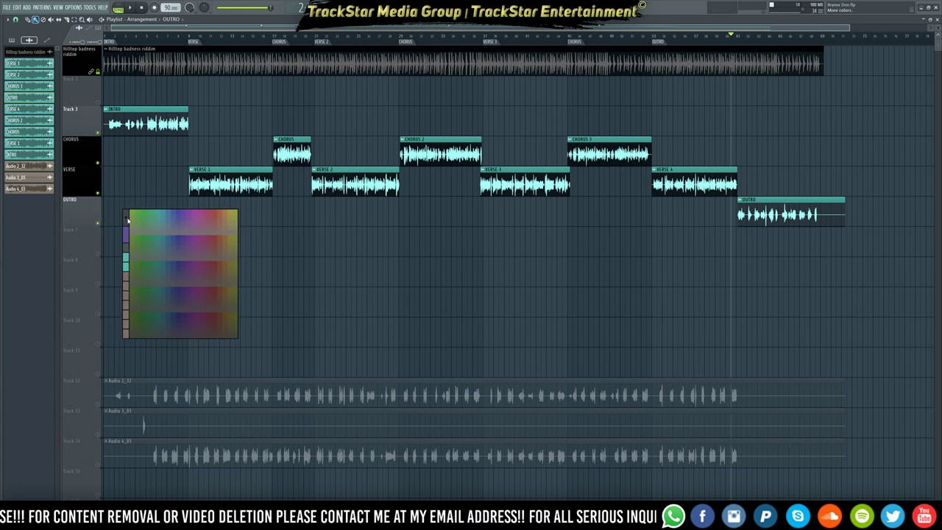
click(127, 219)
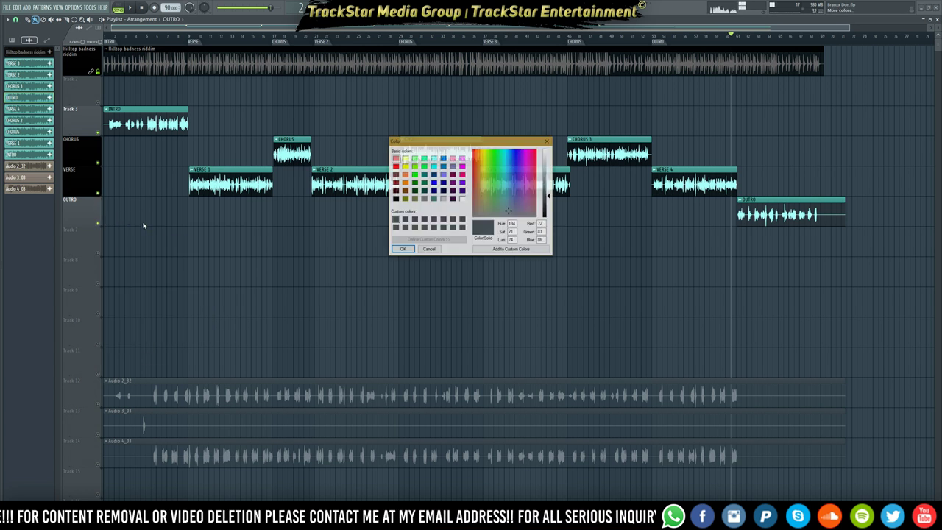
click(396, 199)
key(Return)
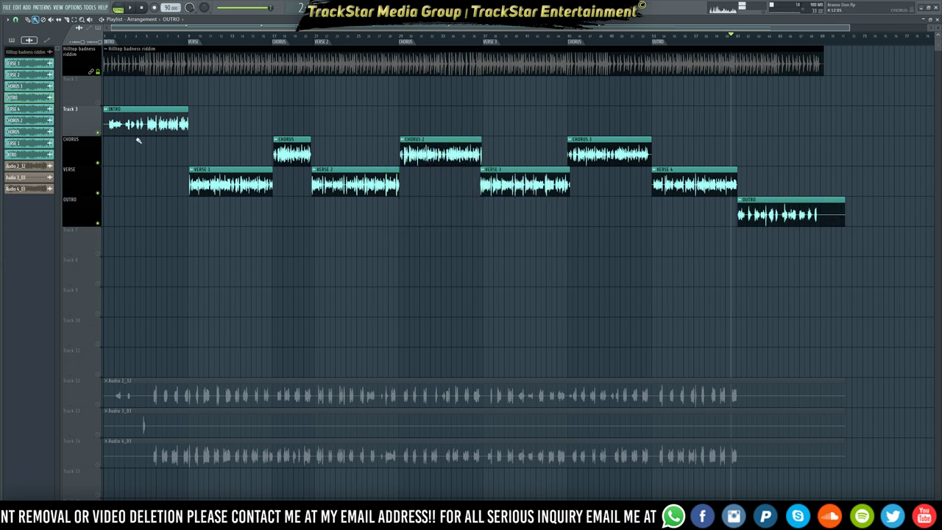
- Rename Track 3 as INTRO and color it black
right_click(88, 120)
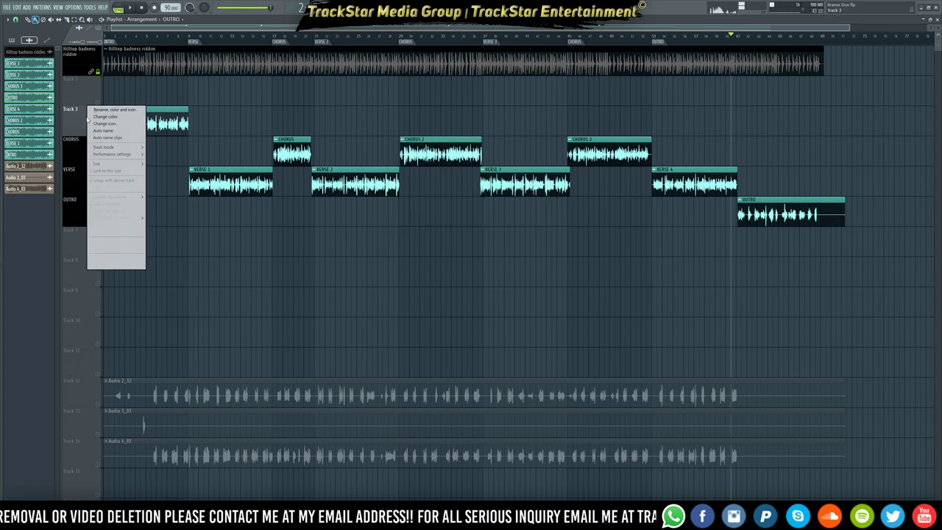
click(114, 109)
text(IN)
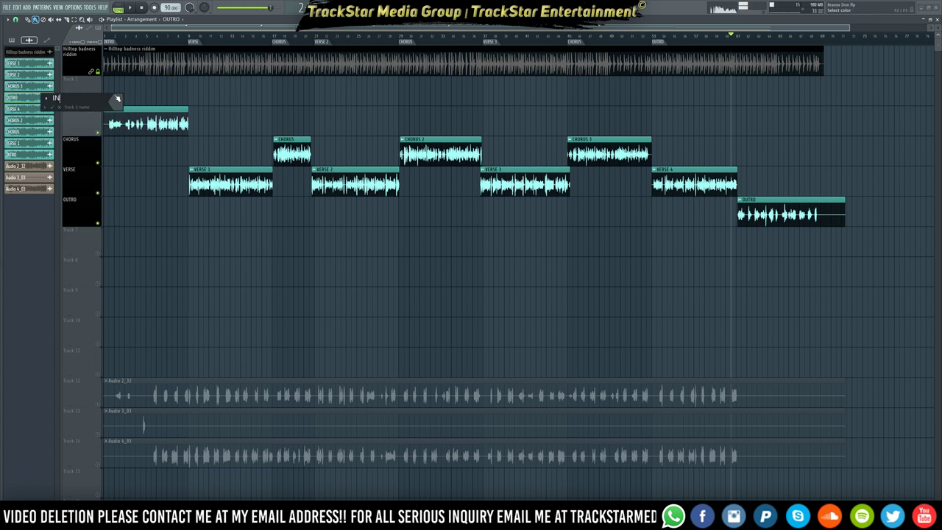
text(TRO)
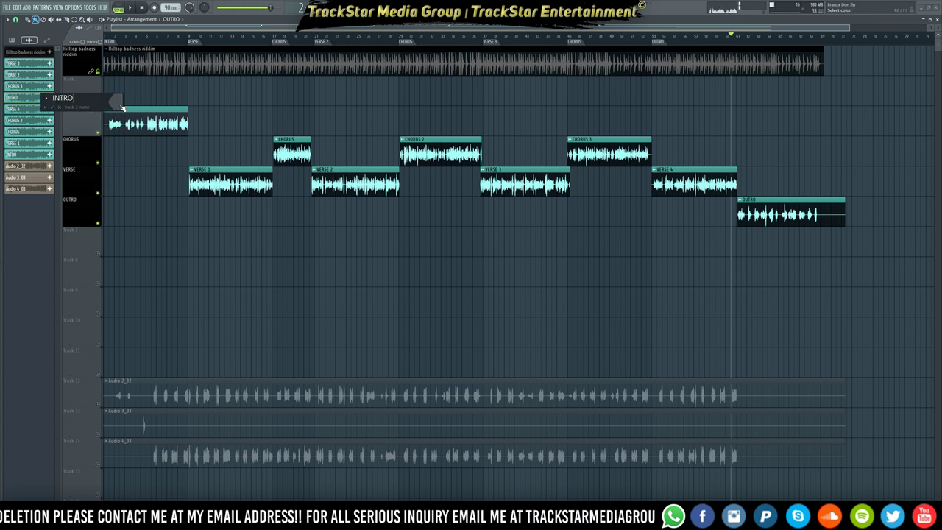
click(121, 107)
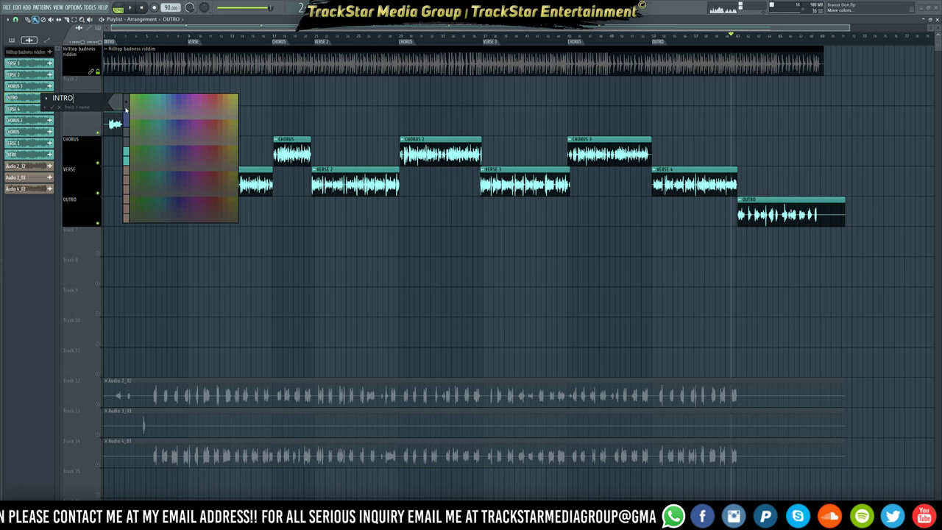
right_click(126, 107)
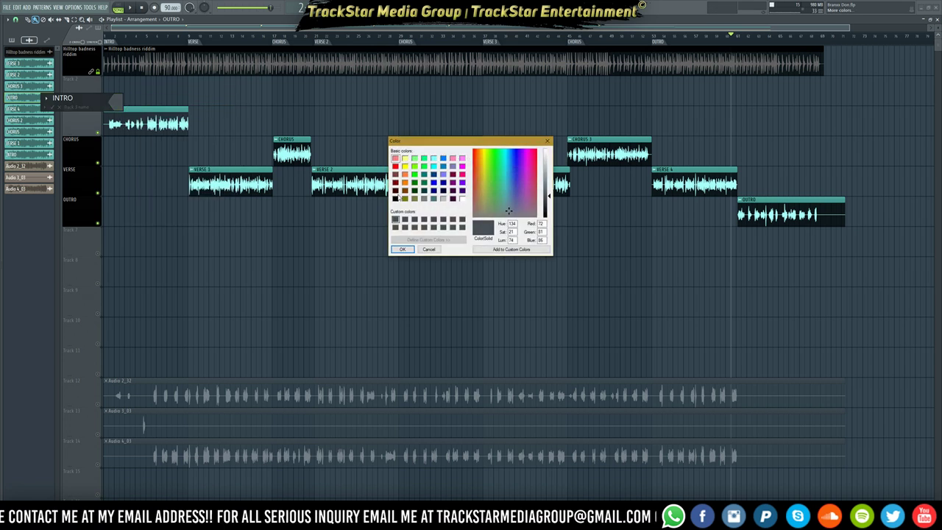
click(396, 199)
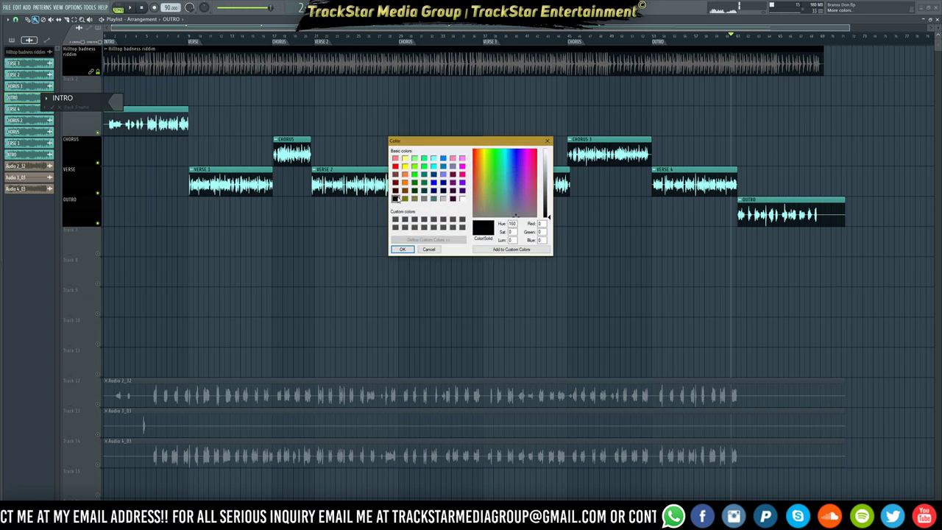
click(402, 248)
key(Return)
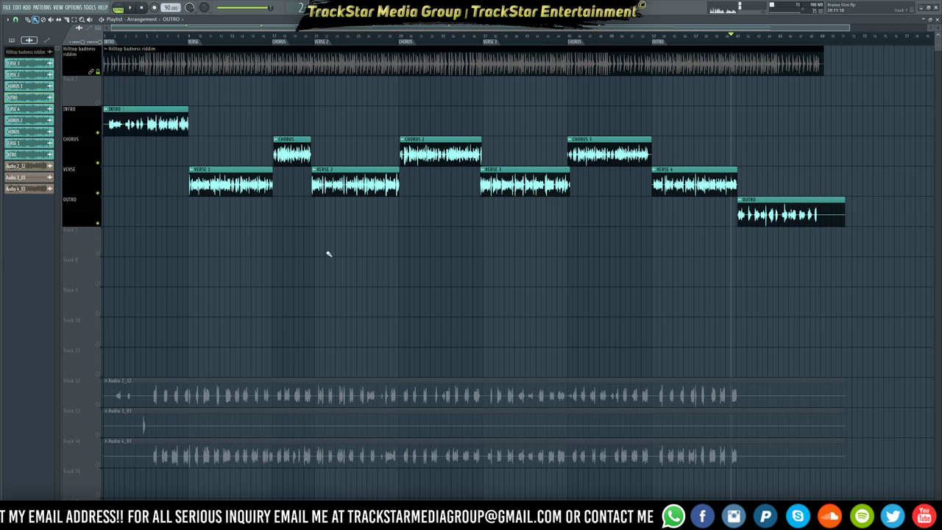
- Examine the effect chains on the LEXICON HALL, plate reverb and LEAD VOCALS mixer tracks
key(F9)
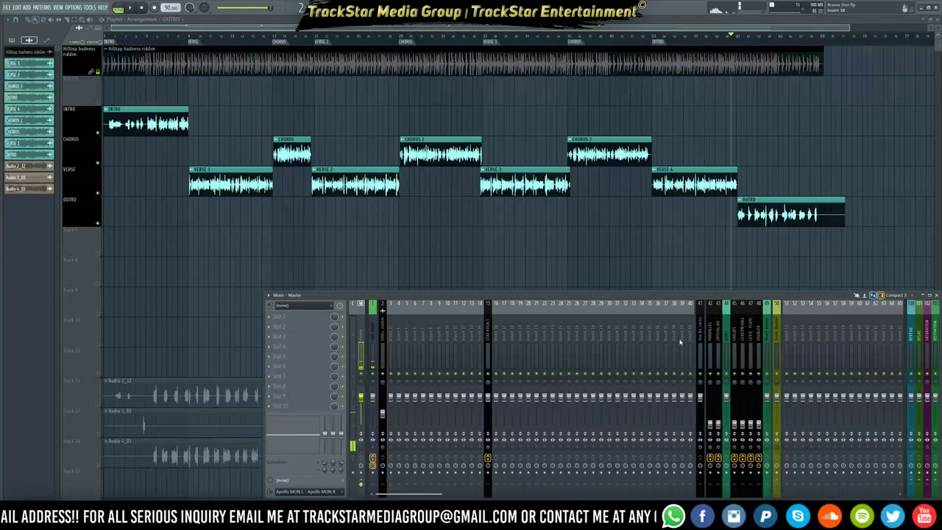
click(743, 343)
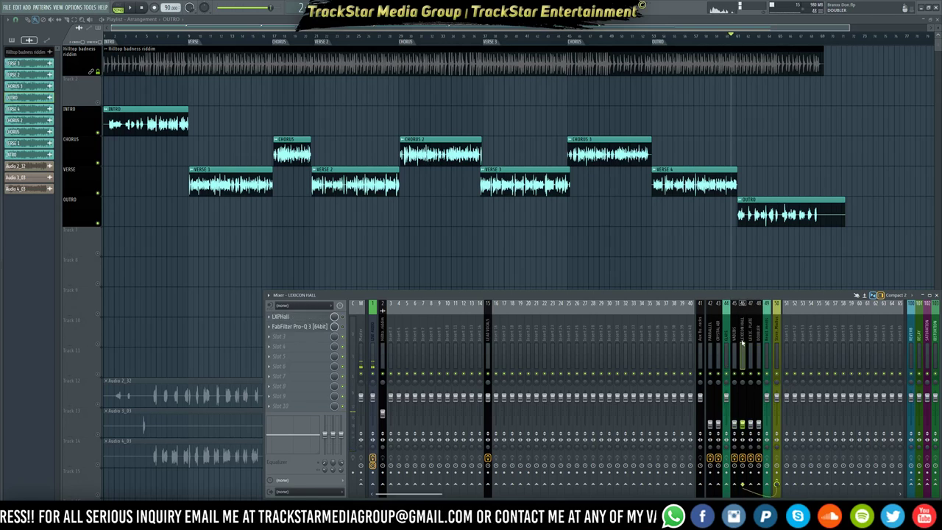
click(751, 341)
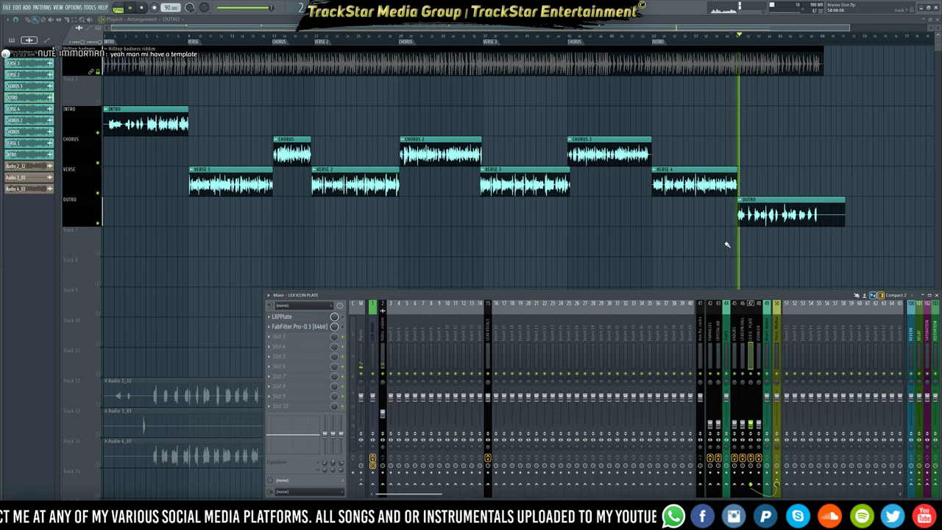
click(487, 335)
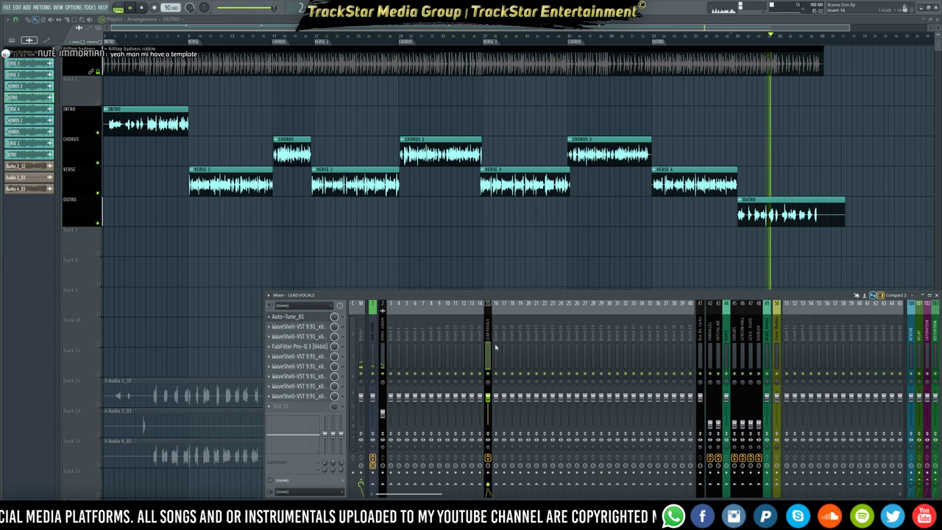
- Lock the VERSE, CHORUS, INTRO and OUTRO playlist tracks to their content and stop playback
right_click(94, 167)
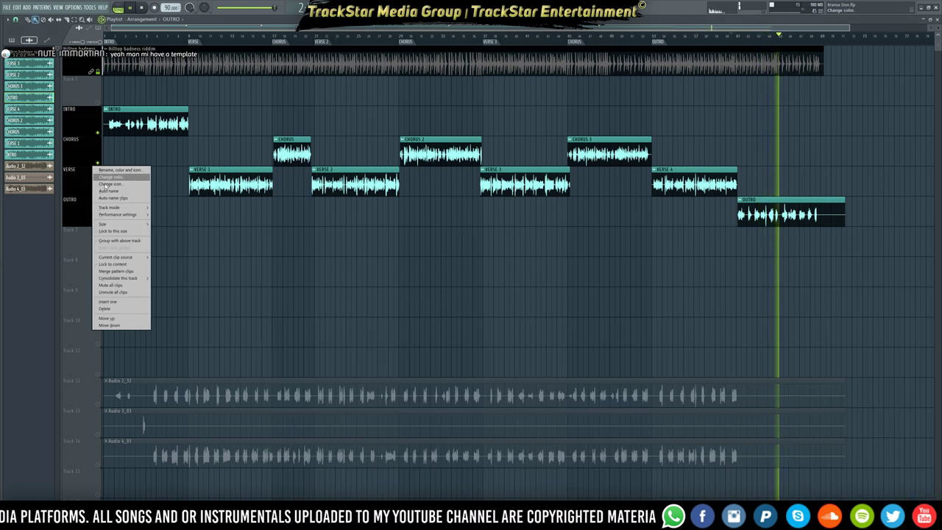
click(122, 266)
right_click(84, 138)
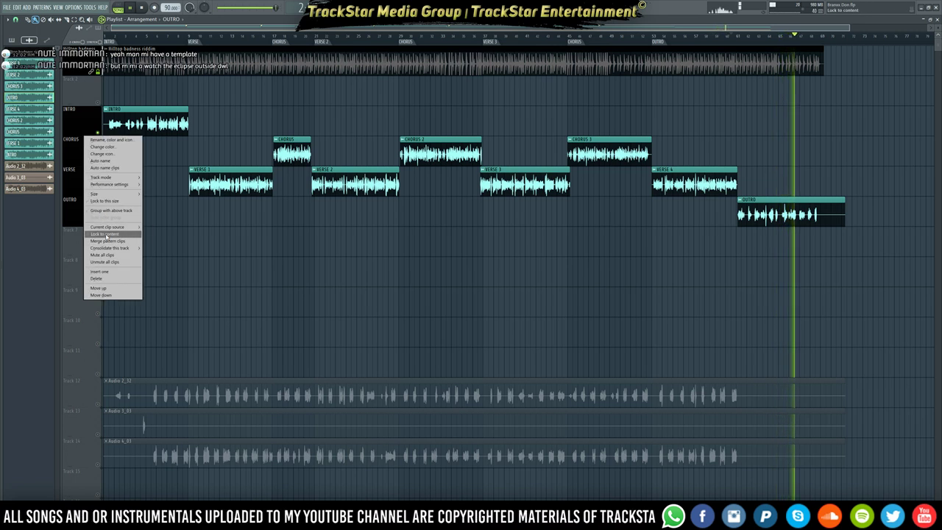
click(105, 234)
right_click(80, 110)
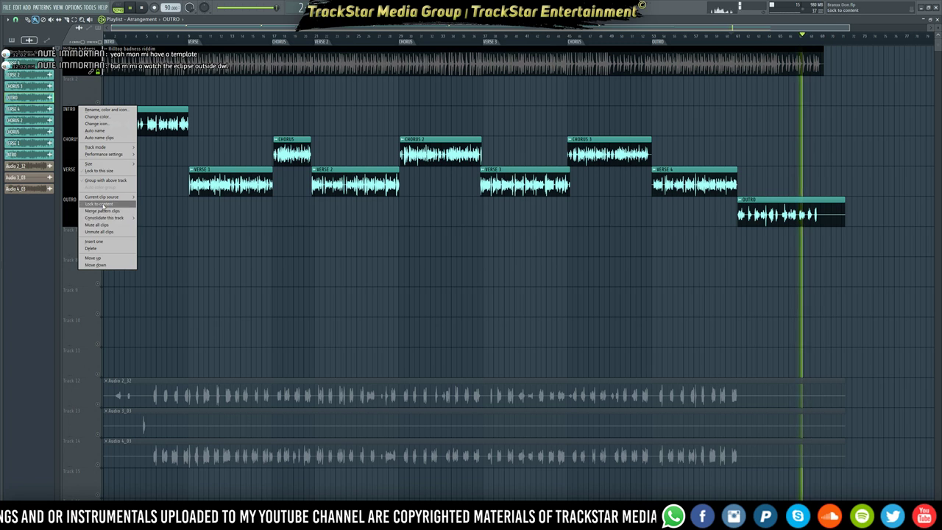
click(100, 204)
right_click(88, 219)
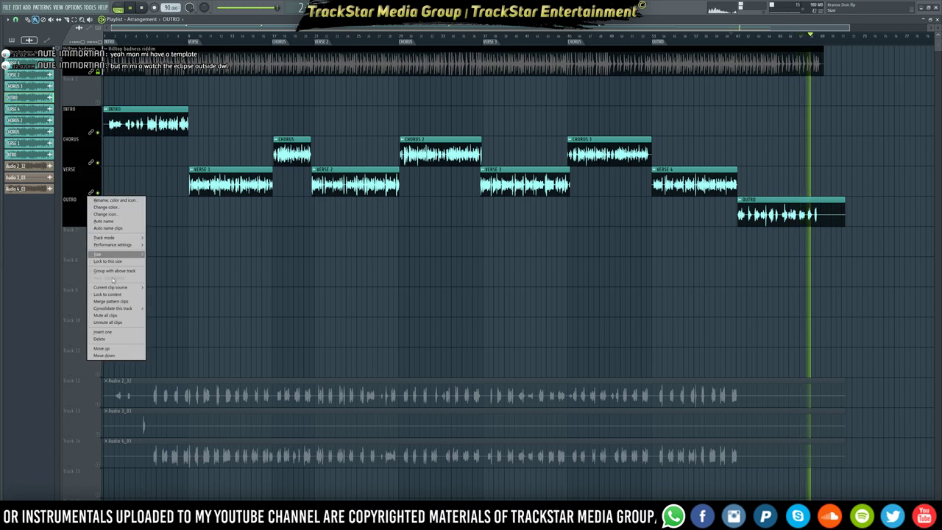
click(103, 313)
key(space)
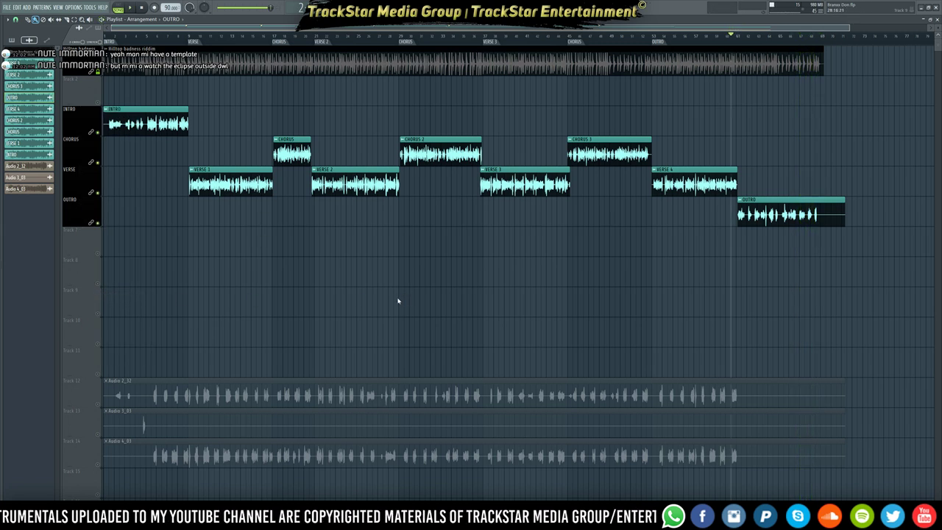
- Open the VERSE 1 channel's settings and show the mixer and channel rack together
key(F9)
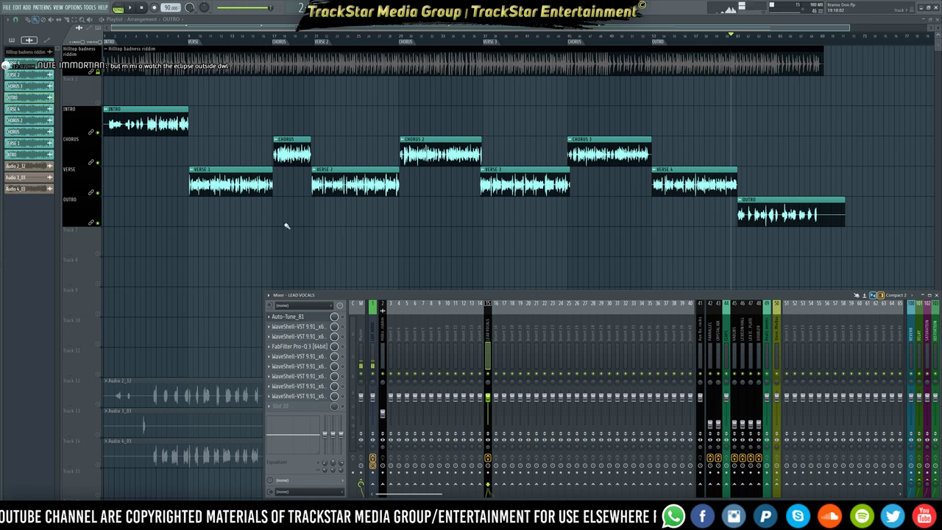
key(F9)
click(22, 142)
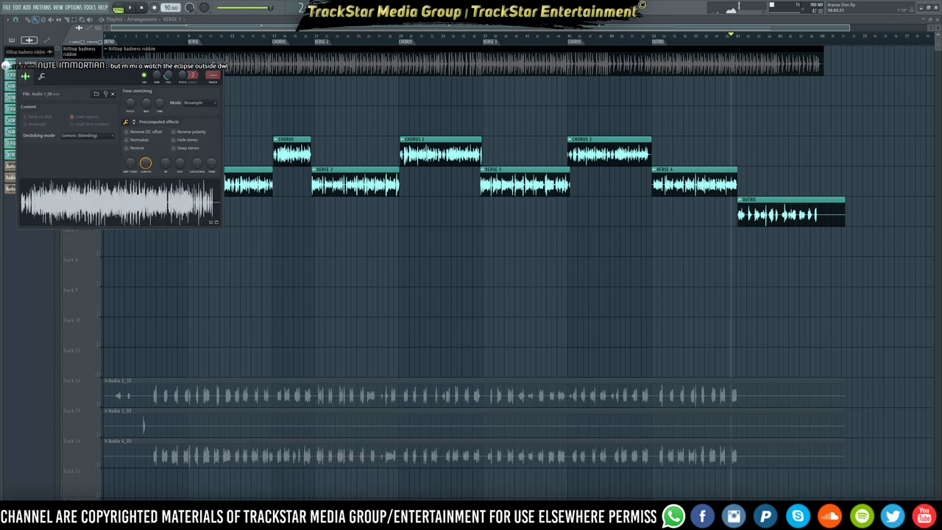
key(F9)
key(F6)
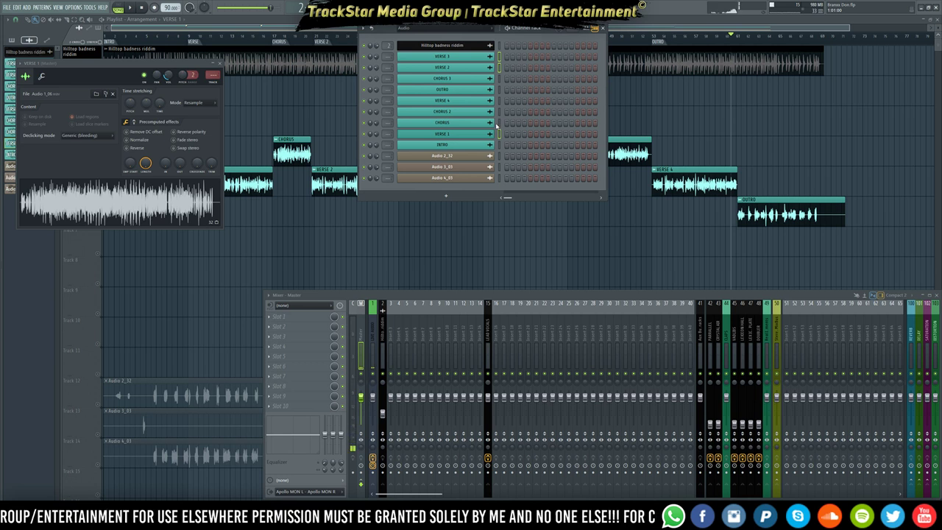
- Move the selected VERSE 1, VERSE 2 and VERSE 3 channels together to directly above VERSE 4 in the channel rack
key(alt+Down)
key(alt+Down)
key(alt+Down)
key(alt+Down)
key(alt+Down)
key(alt+Down)
key(alt+Down)
key(alt+Down)
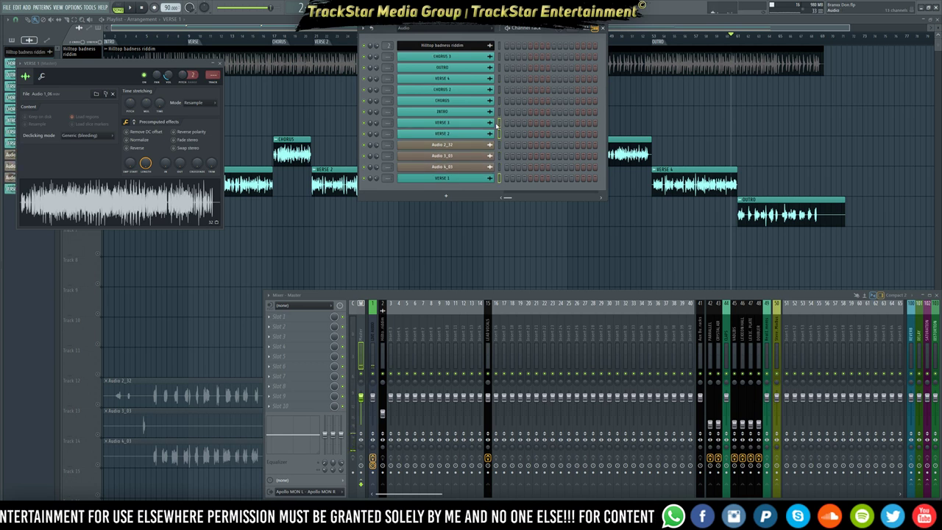
key(alt+Up)
key(alt+Up)
key(alt+Up)
key(alt+Up)
key(alt+Up)
key(alt+Up)
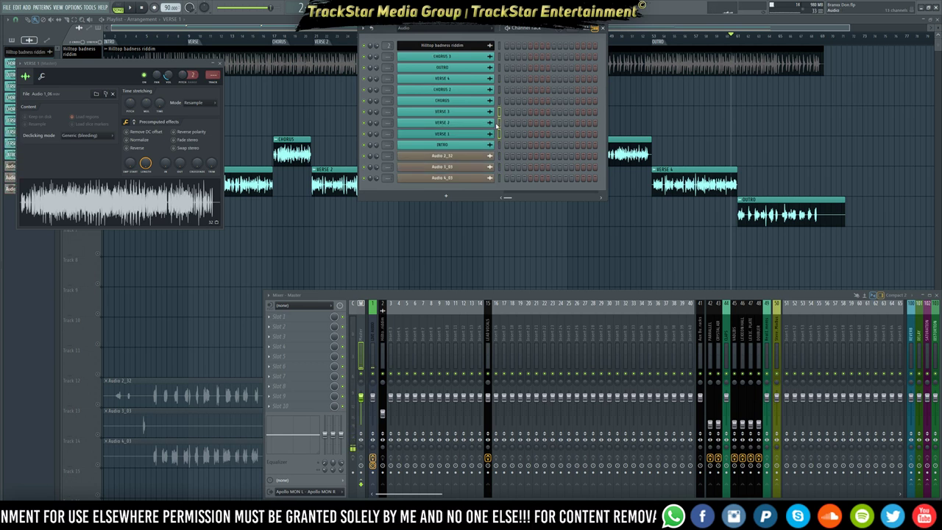
key(alt+Up)
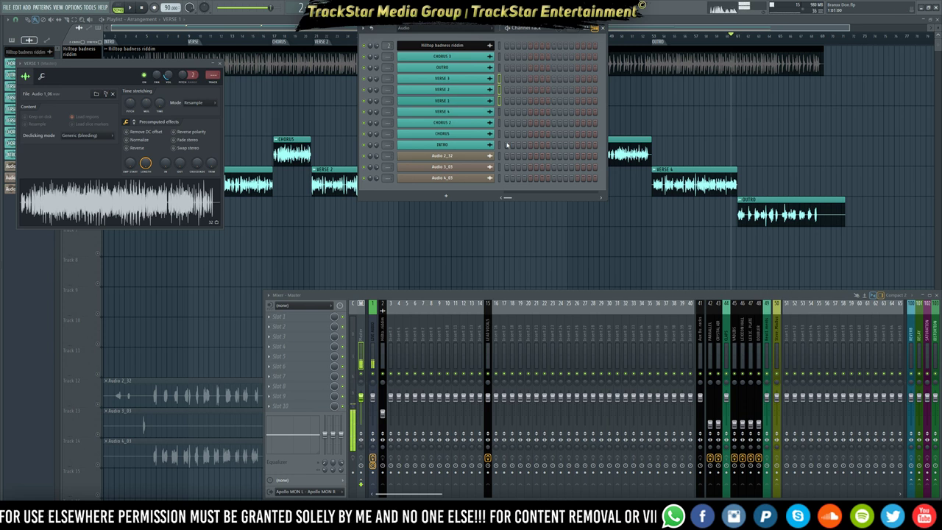
- Move the INTRO channel up to directly below the Hilltop badness riddim channel
click(500, 145)
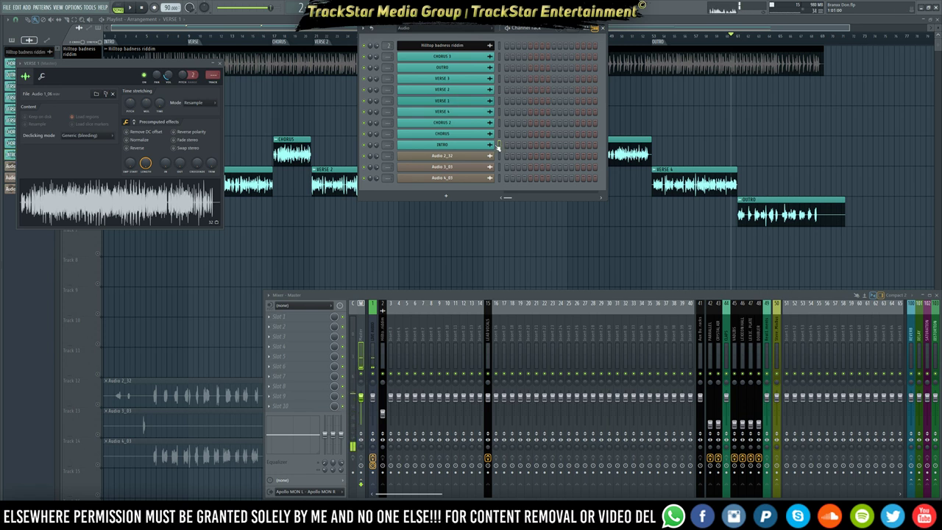
key(alt+Up)
key(alt+Up)
key(alt+Up)
key(alt+Up)
key(alt+Up)
key(alt+Up)
key(alt+Up)
key(alt+Up)
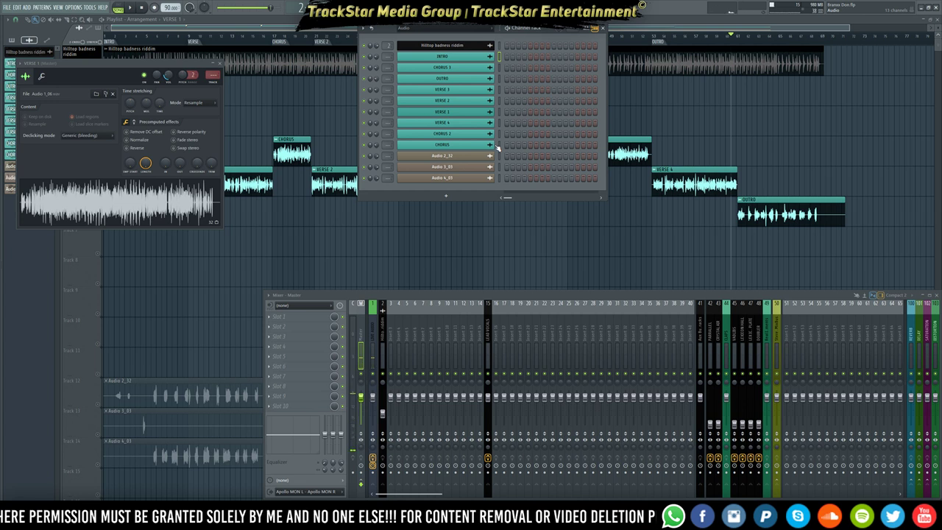
- Select only the VERSE 1 channel and move it up to directly below INTRO
key(Down)
key(Down)
key(Down)
key(Down)
key(Down)
key(Down)
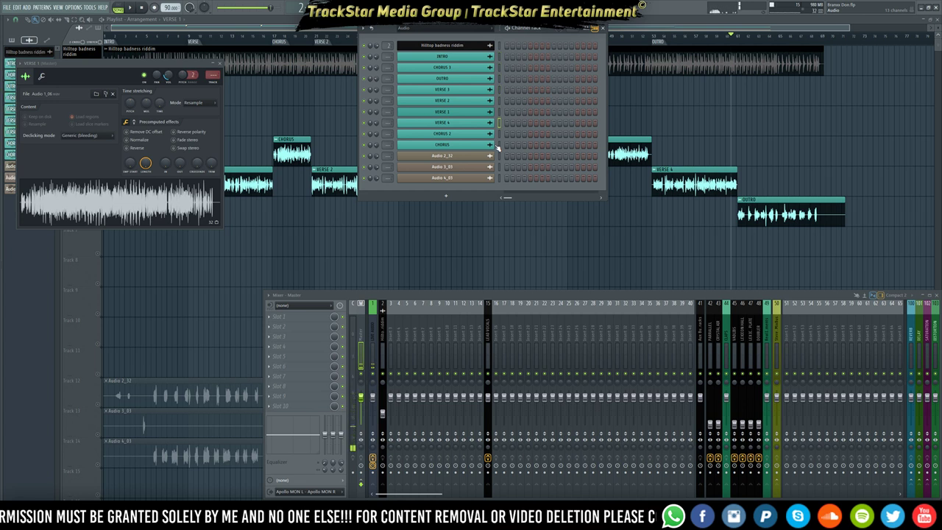
key(Up)
key(alt+Up)
key(alt+Up)
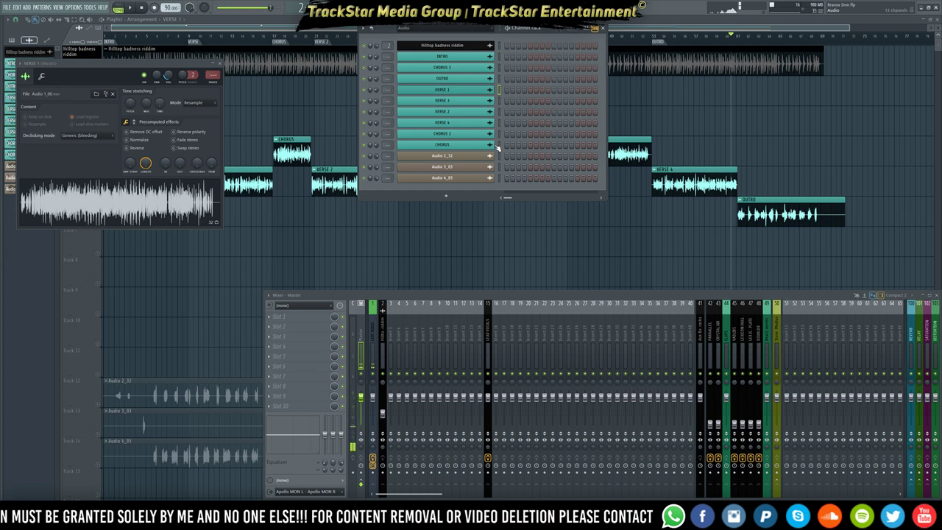
key(alt+Up)
key(alt+Up)
- Select the VERSE 2 channel and move it up to directly below VERSE 1
key(Down)
key(Down)
key(Down)
key(Down)
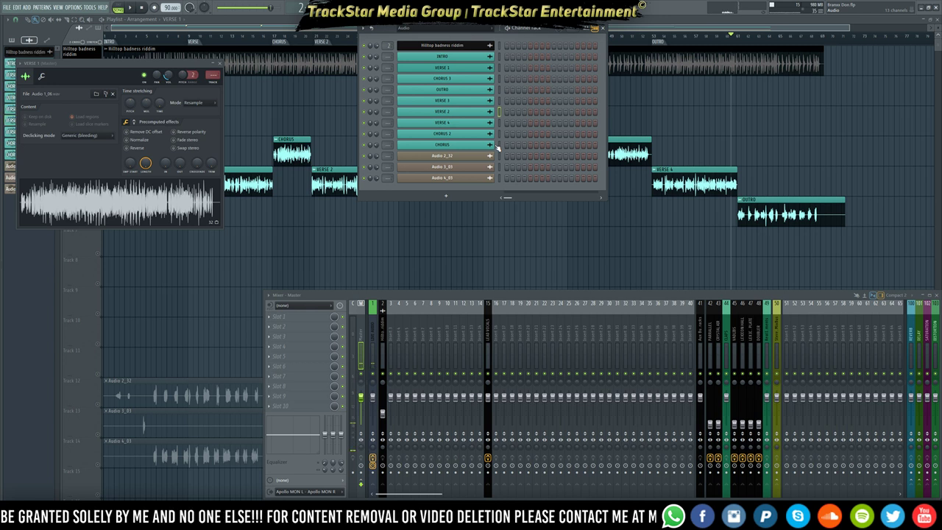
key(alt+Up)
key(alt+Up)
key(alt+Up)
- Move the VERSE 3 channel up to directly below VERSE 2 in the channel rack
key(Down)
key(Down)
key(Down)
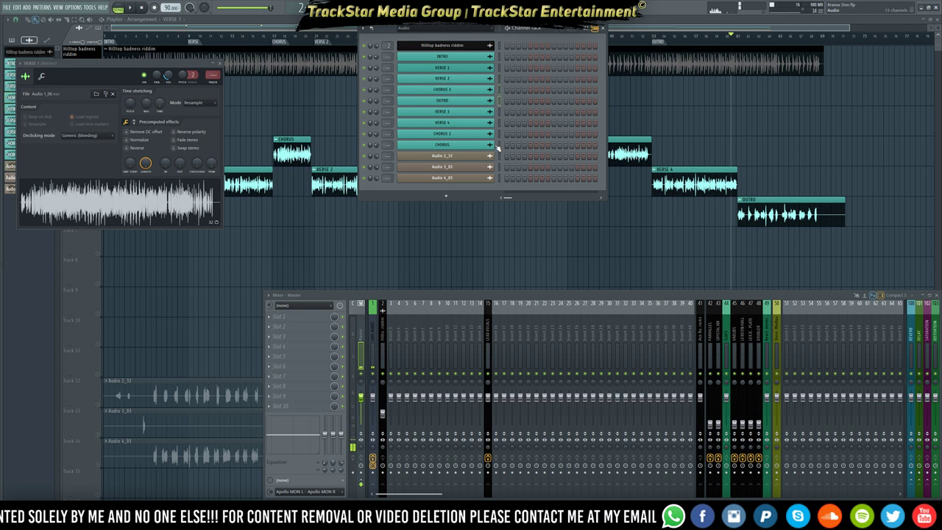
key(alt+Up)
key(alt+Up)
key(alt+Up)
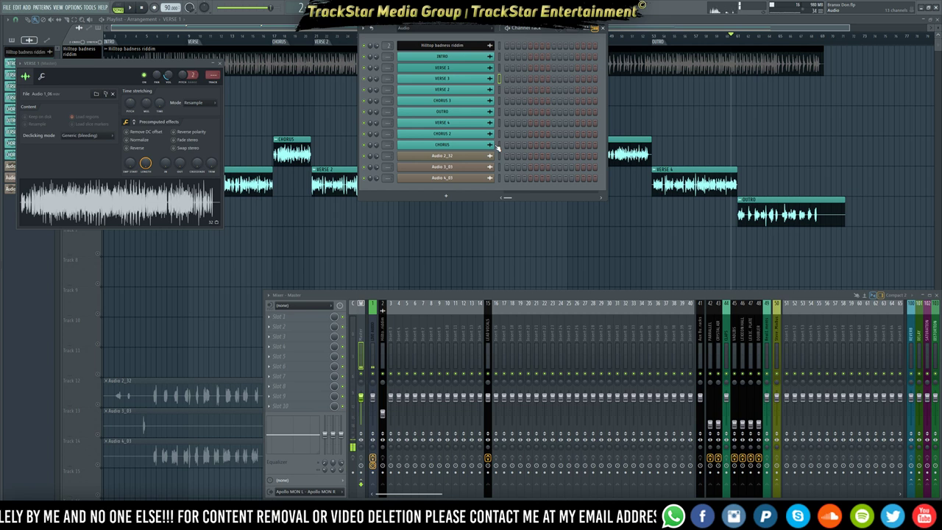
key(alt+Down)
- Move the VERSE 4 channel up to directly below VERSE 3
key(Down)
key(Down)
key(alt+Up)
key(alt+Up)
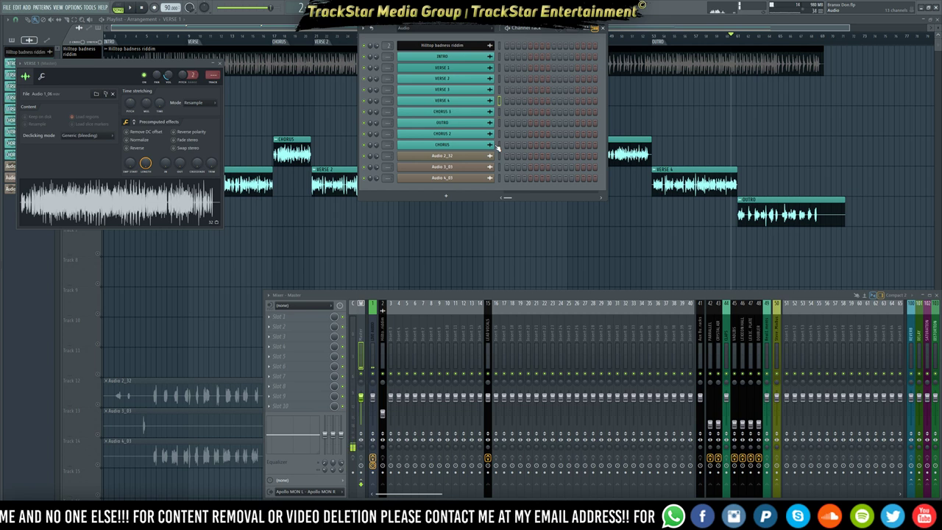
- Move the CHORUS channel up to directly below VERSE 4, above CHORUS 3
key(Down)
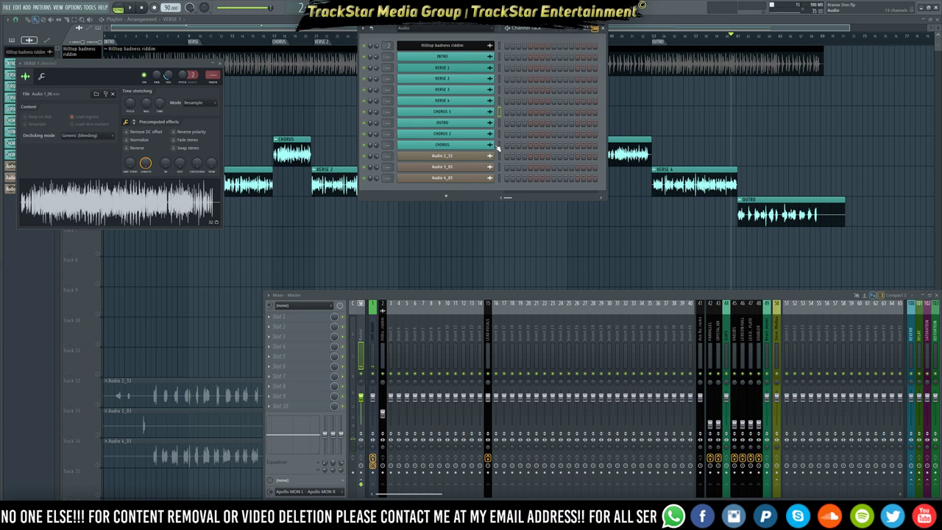
key(Down)
key(Down)
key(Down)
key(alt+Up)
key(alt+Up)
key(alt+Up)
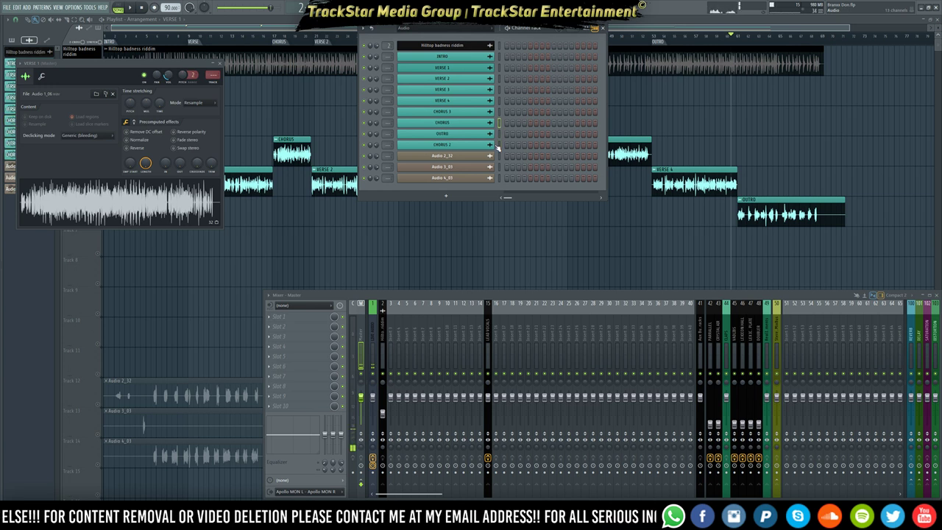
- Move the CHORUS 2 channel up between CHORUS and CHORUS 3
key(Down)
key(Down)
key(Down)
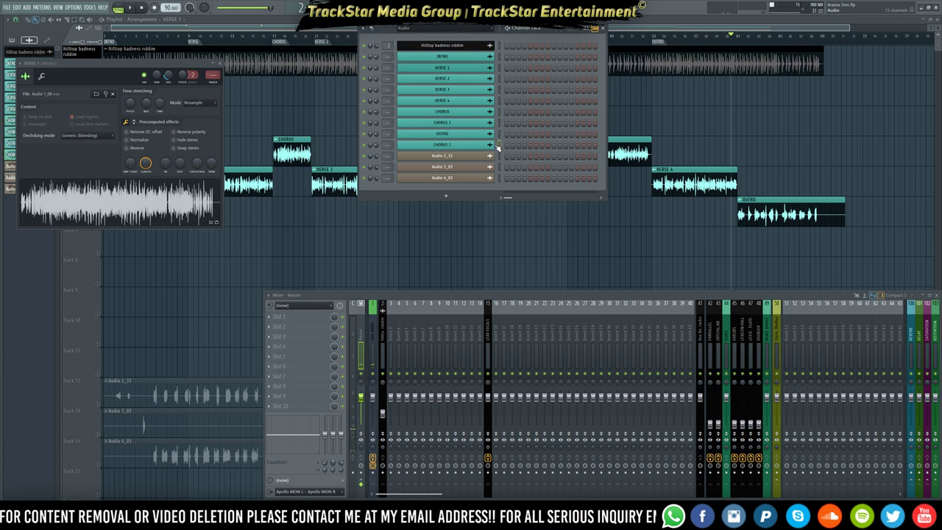
key(alt+Up)
key(Up)
key(Down)
key(Down)
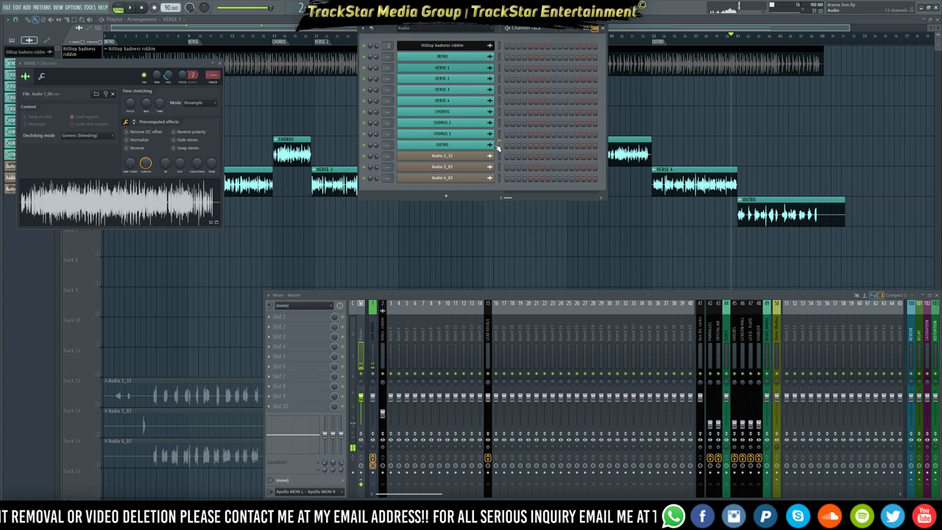
- Look over the Audio 2_32, Audio 3_03 and Audio 4_03 channels, closing all floating windows at the end
click(448, 157)
click(450, 167)
click(455, 178)
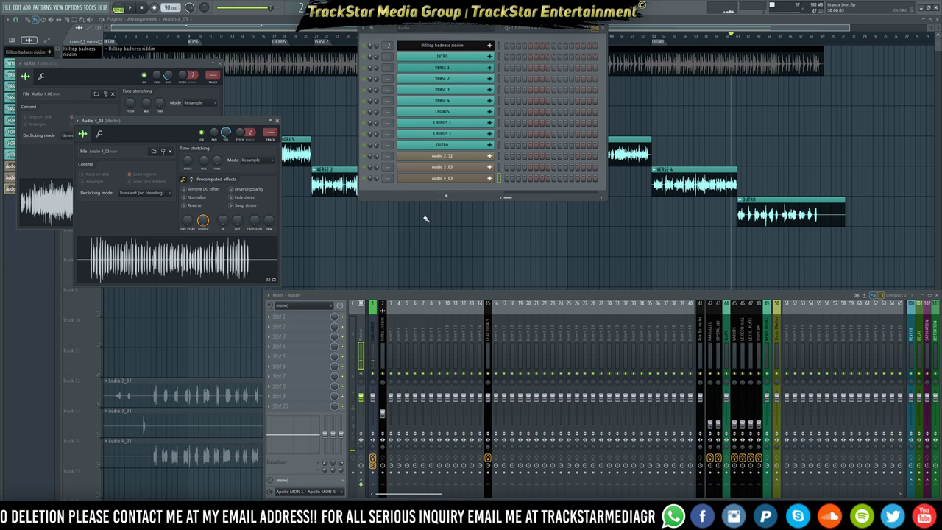
key(F12)
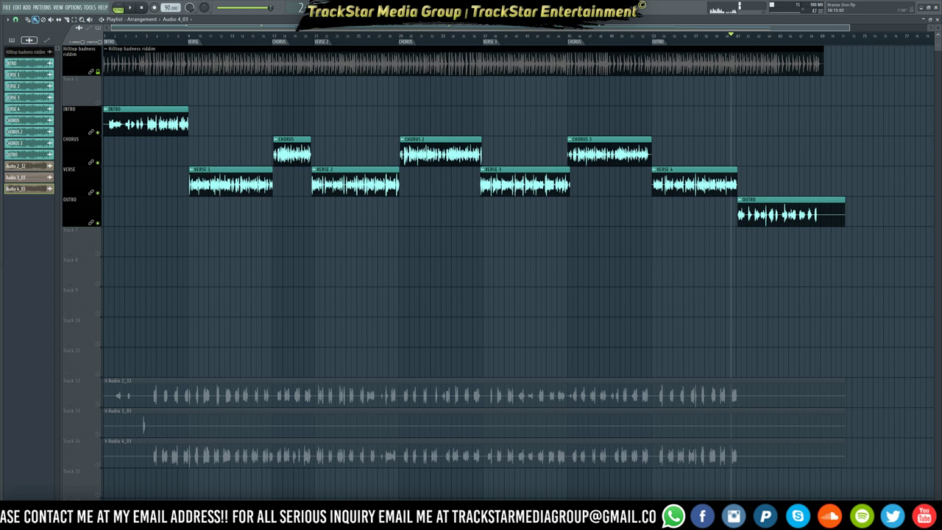
- Route the VERSE 1 to VERSE 4 channels to mixer track 15, LEAD VOCALS, and lower that track's fader
key(F6)
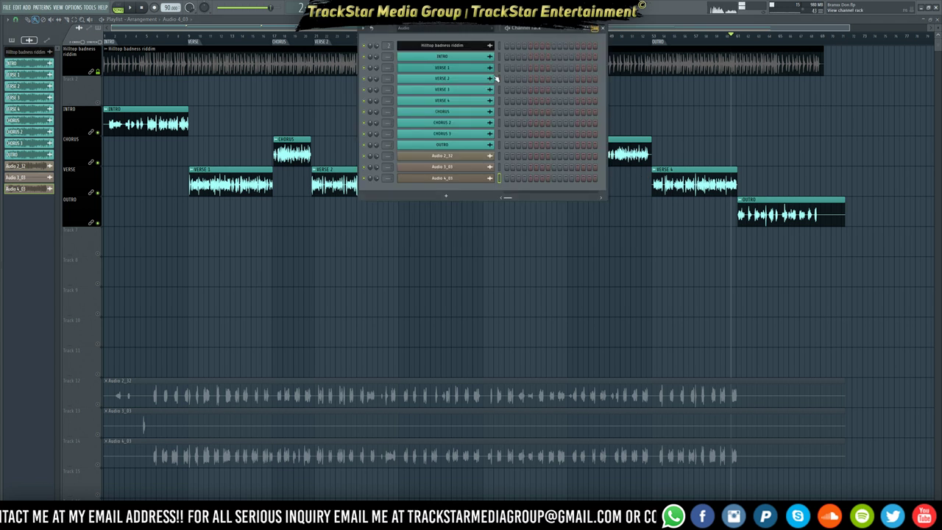
drag(499, 68, 501, 103)
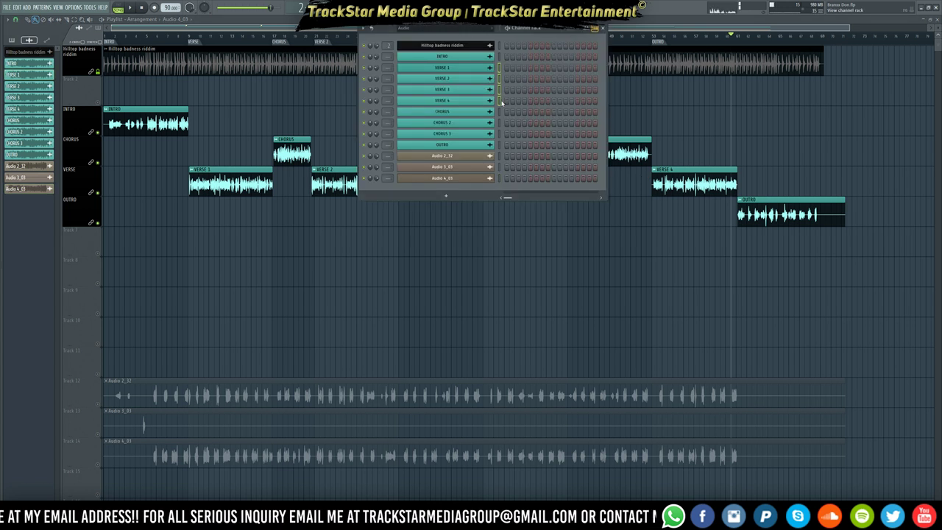
key(F9)
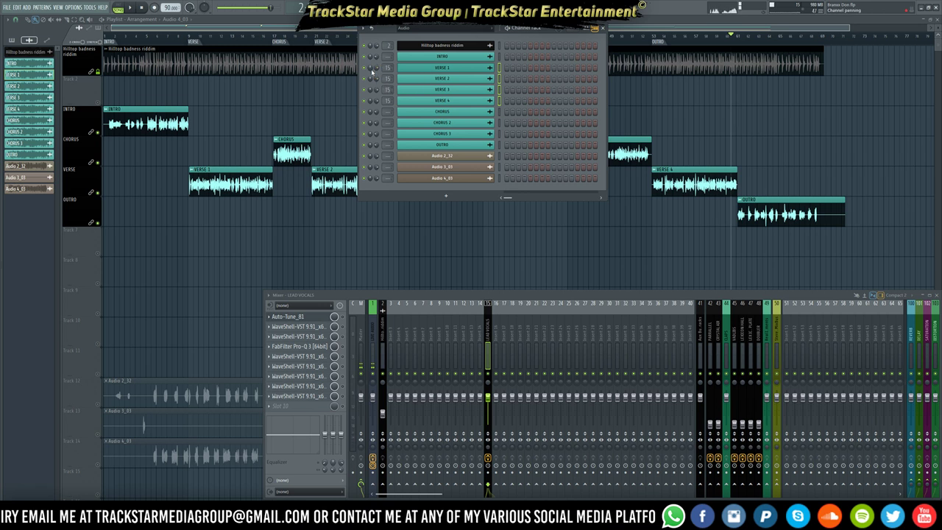
drag(487, 398, 487, 410)
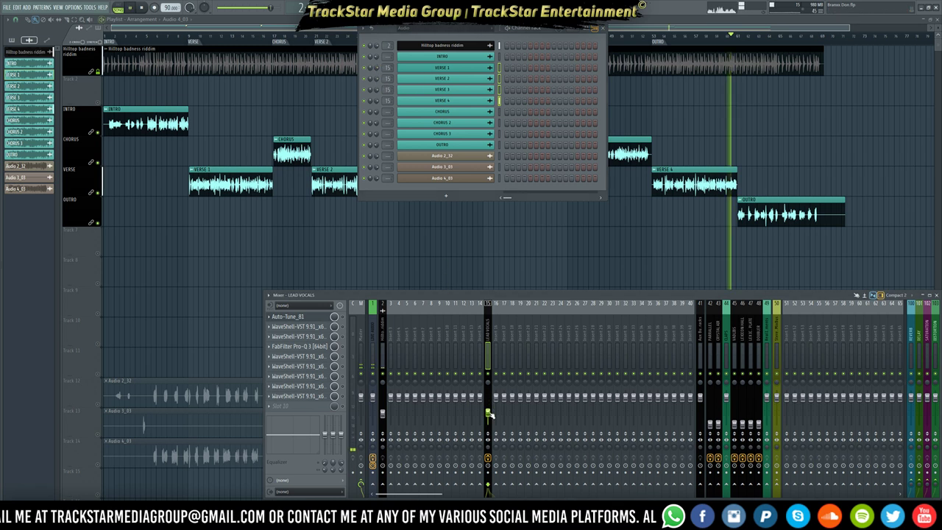
- Select only the INTRO channel and copy the LEAD VOCALS mixer track's state with its effects onto mixer track 14
click(498, 59)
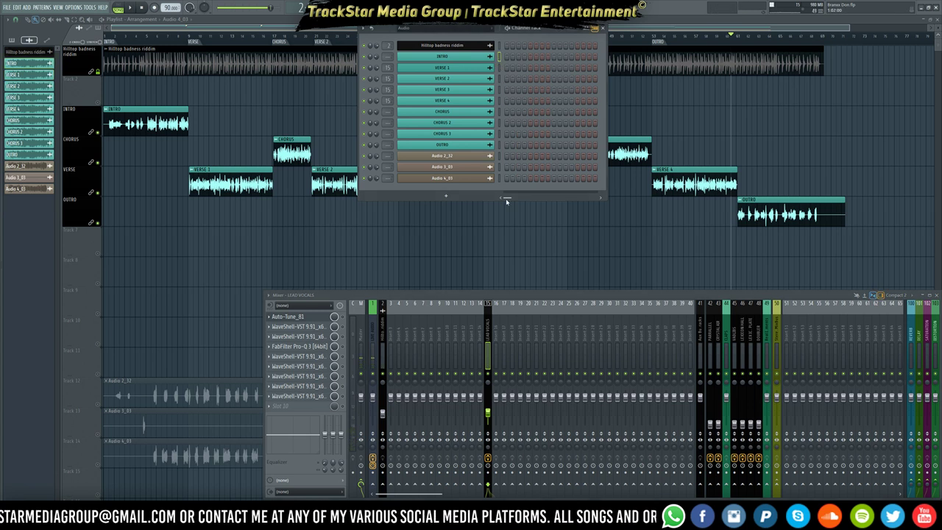
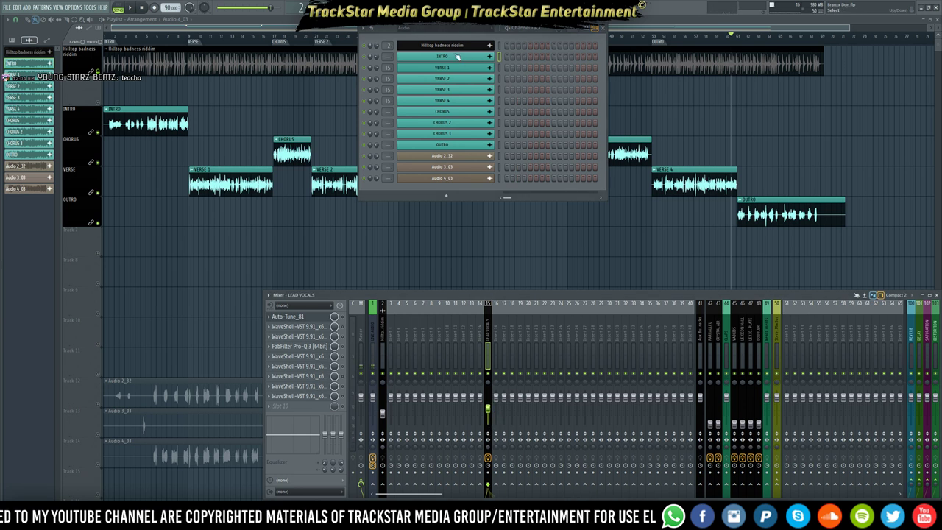
right_click(488, 339)
mouse_move(515, 333)
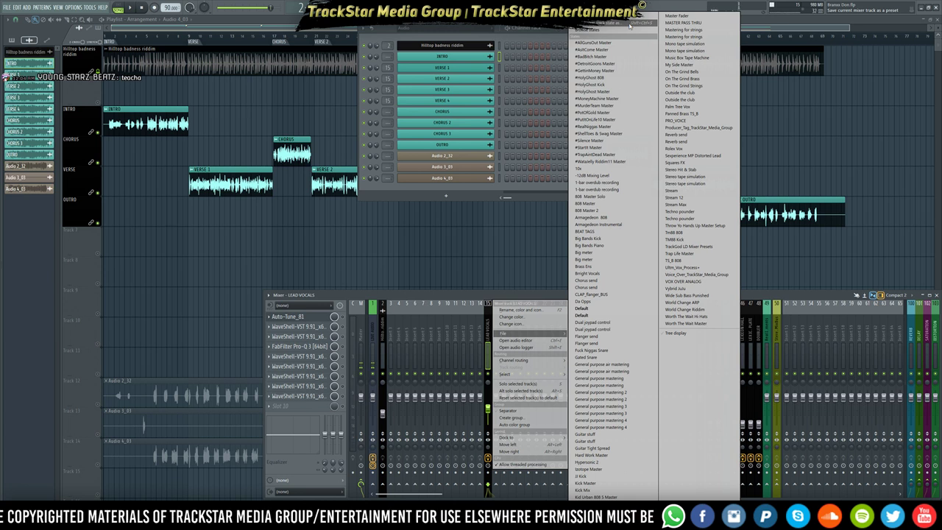
drag(607, 31, 476, 357)
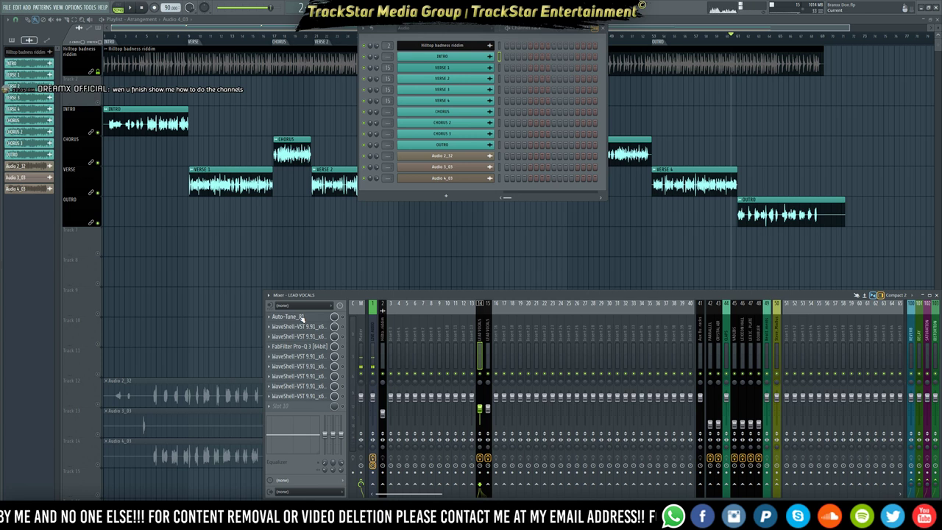
- Inspect the Auto-Tune_81 settings on the copied LEAD VOCALS track 14, closing the plugin window when done
click(289, 316)
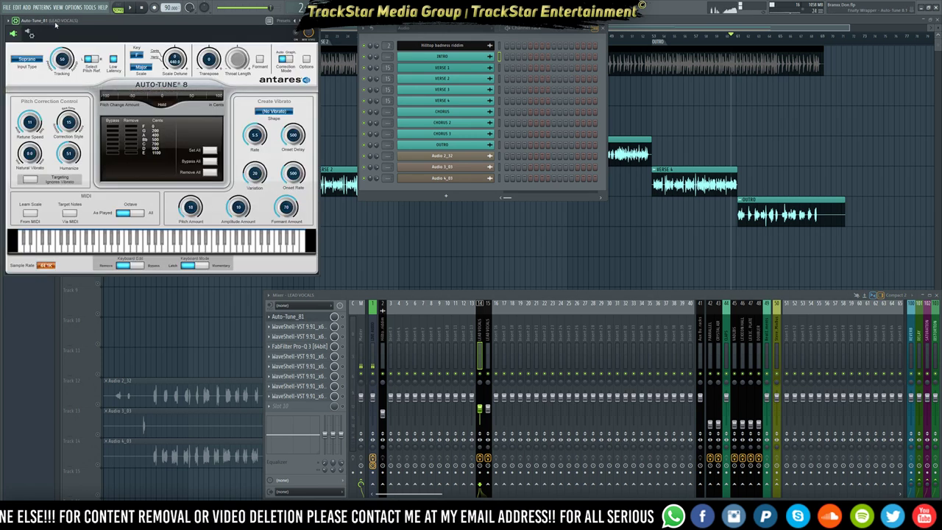
drag(55, 24, 385, 63)
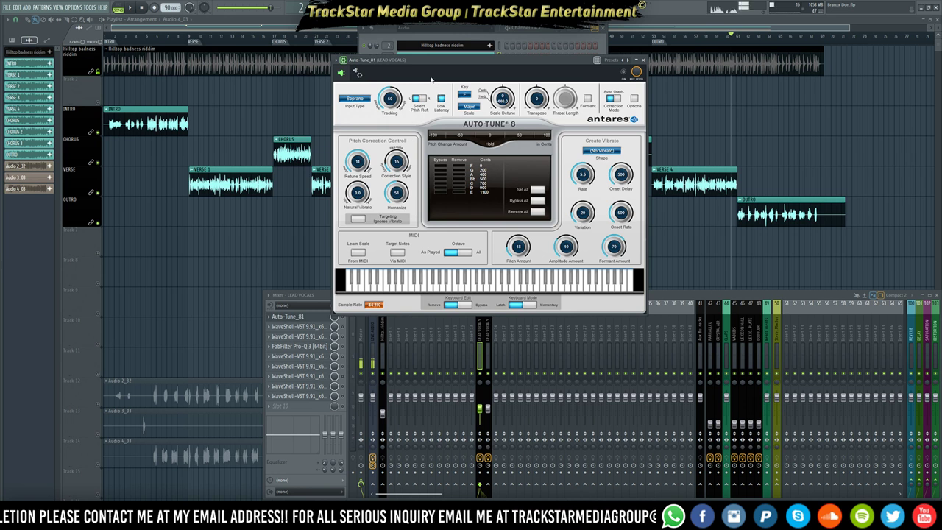
click(642, 59)
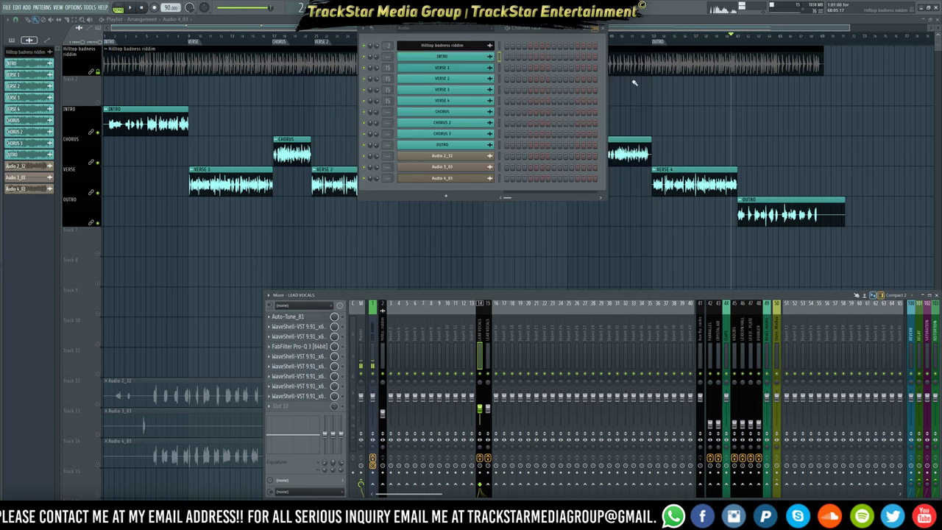
- Clear the floating windows from the playlist and unmute all playlist tracks
right_click(499, 225)
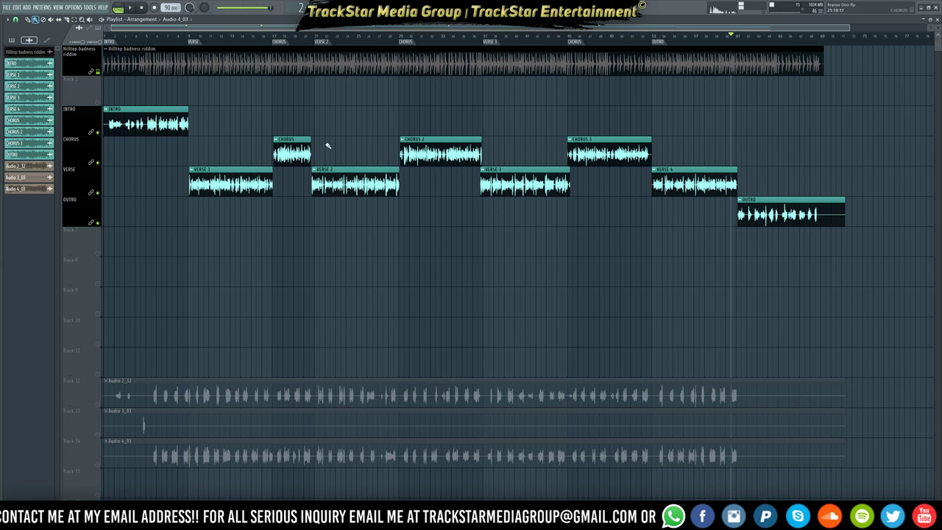
right_click(97, 103)
right_click(98, 103)
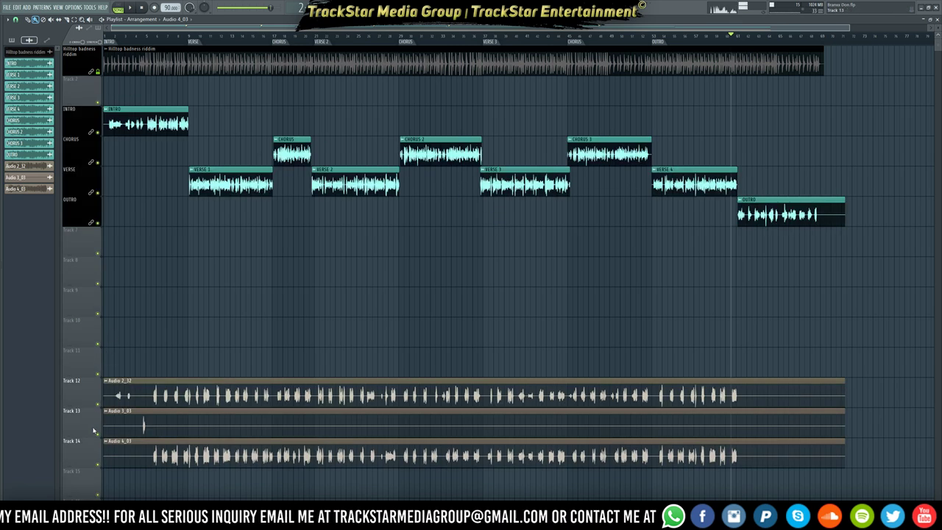
- Mute all clips on Track 12, Track 13 and Track 14
right_click(93, 397)
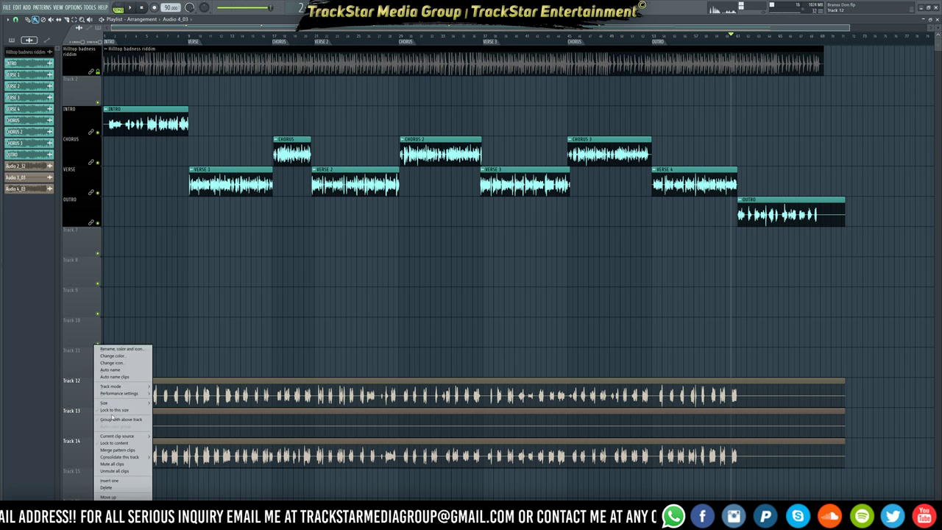
click(112, 464)
right_click(88, 434)
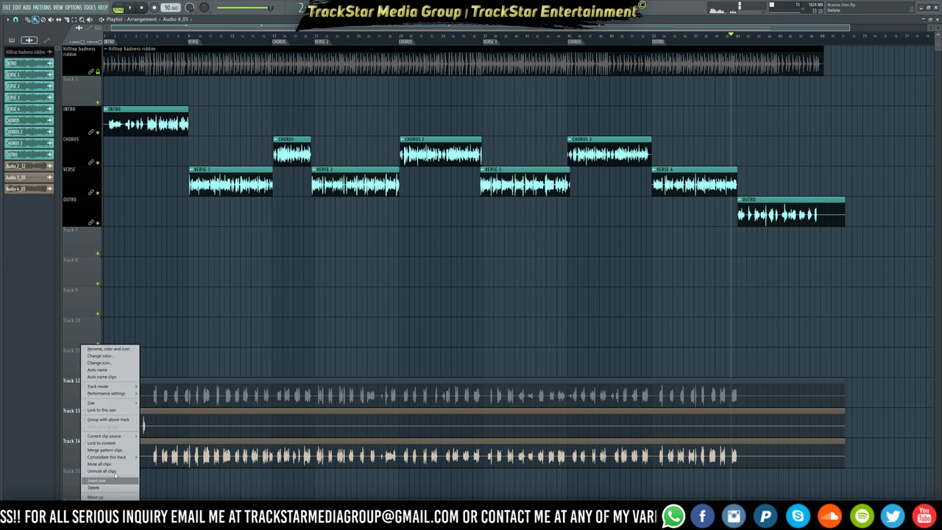
click(83, 466)
right_click(81, 453)
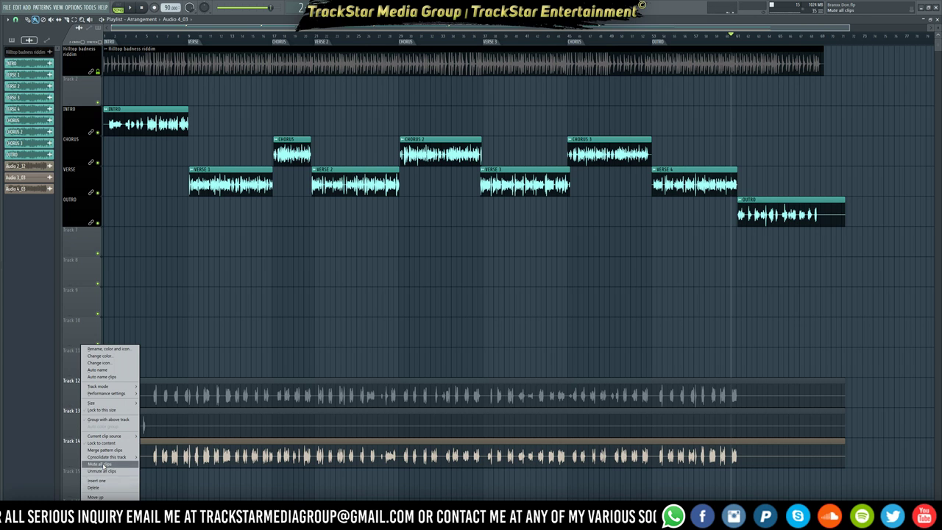
click(83, 465)
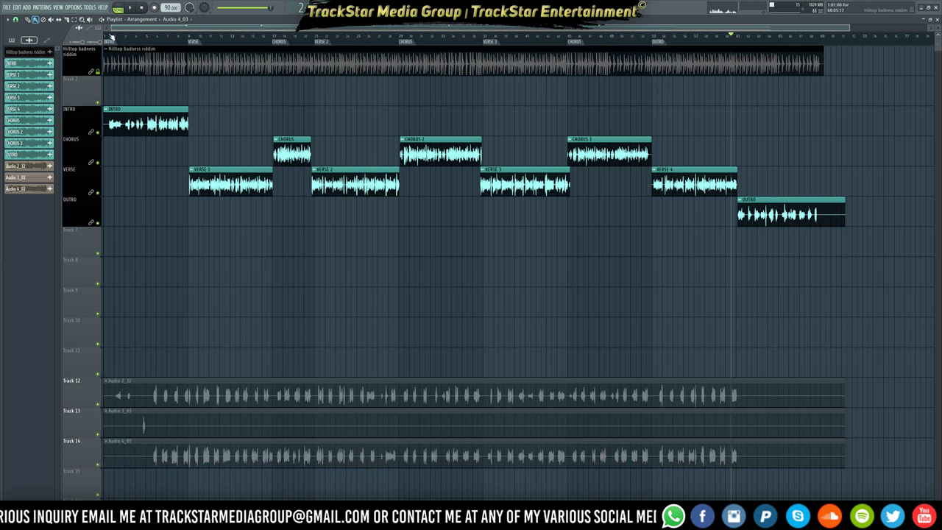
- Mute the Hilltop badness riddim track in the playlist
scroll(132, 36, up, 3)
scroll(133, 38, up, 2)
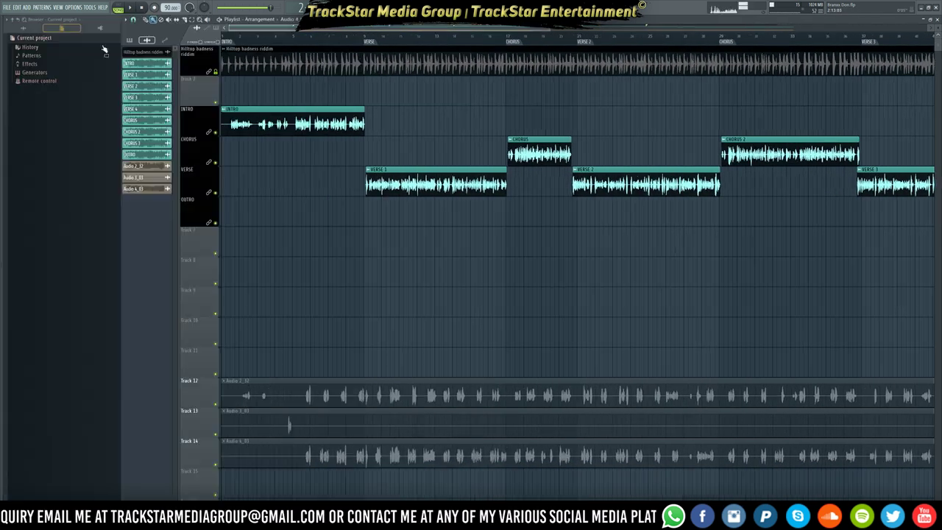
scroll(133, 45, up, 4)
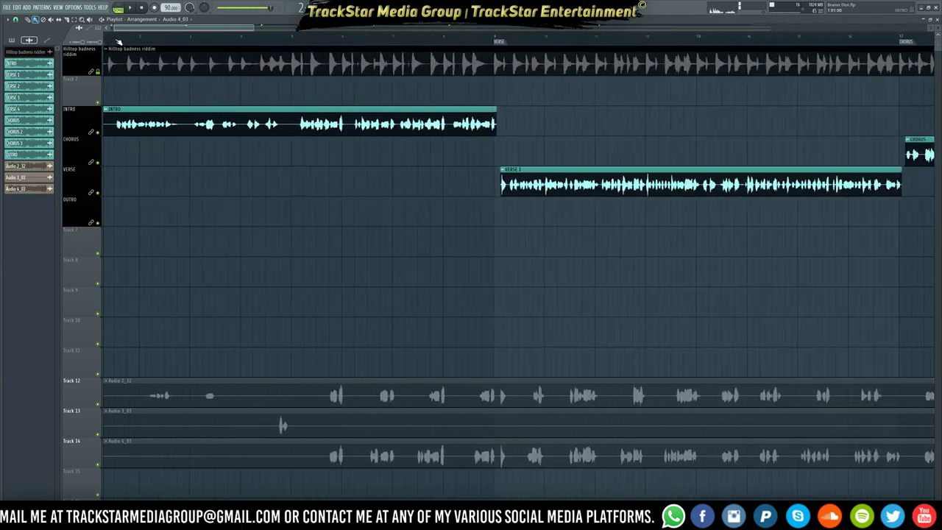
scroll(135, 31, left, 1)
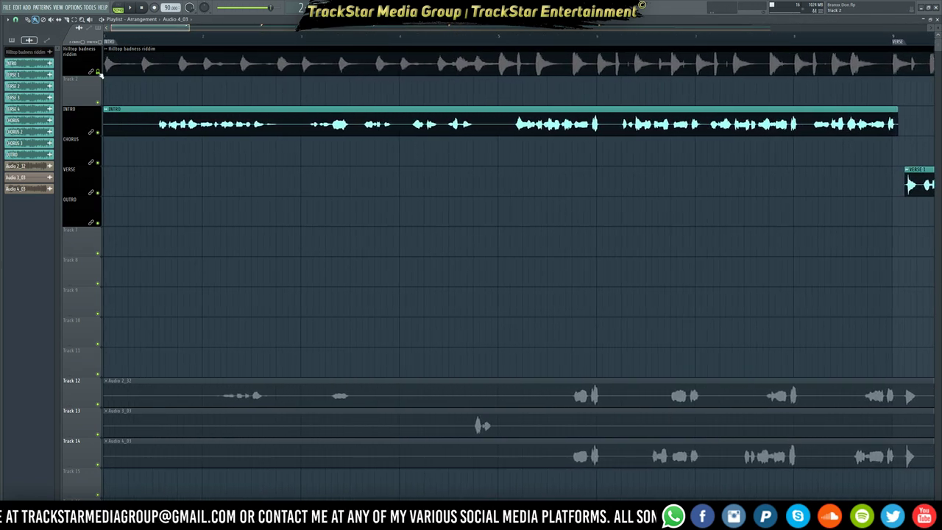
scroll(191, 41, up, 1)
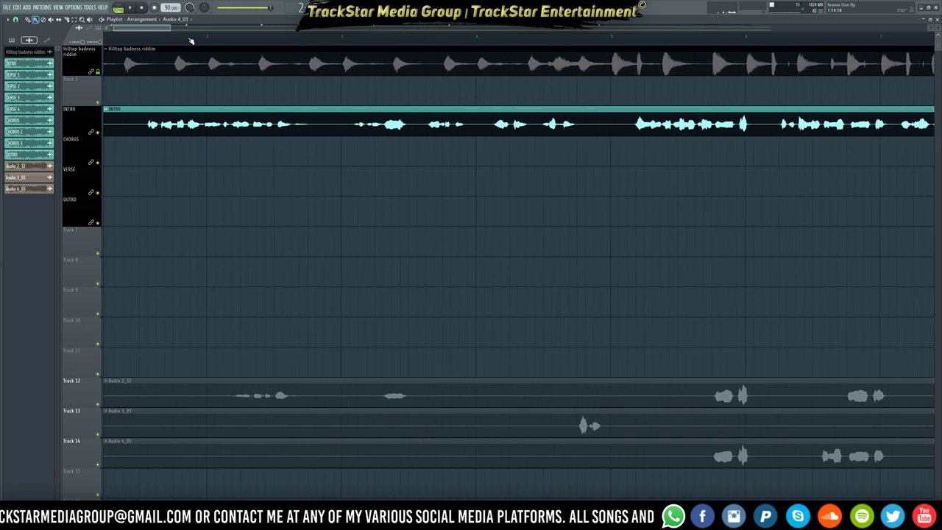
click(99, 72)
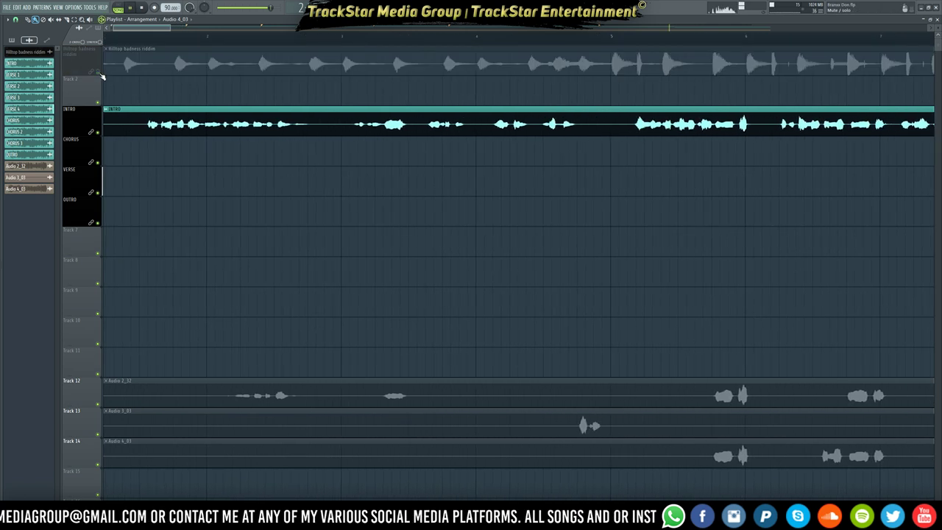
- Play the INTRO vocal without the beat from the start of the song and stop playback
drag(126, 40, 18, 33)
key(space)
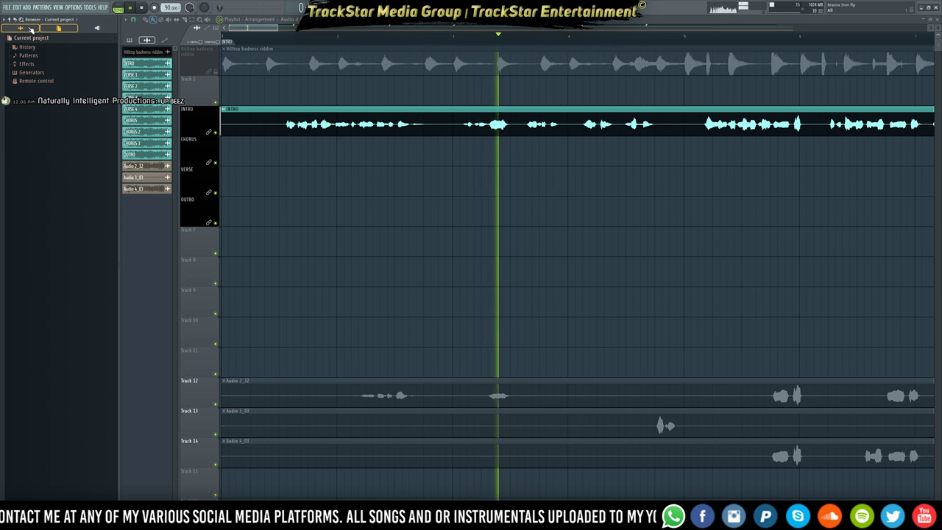
key(space)
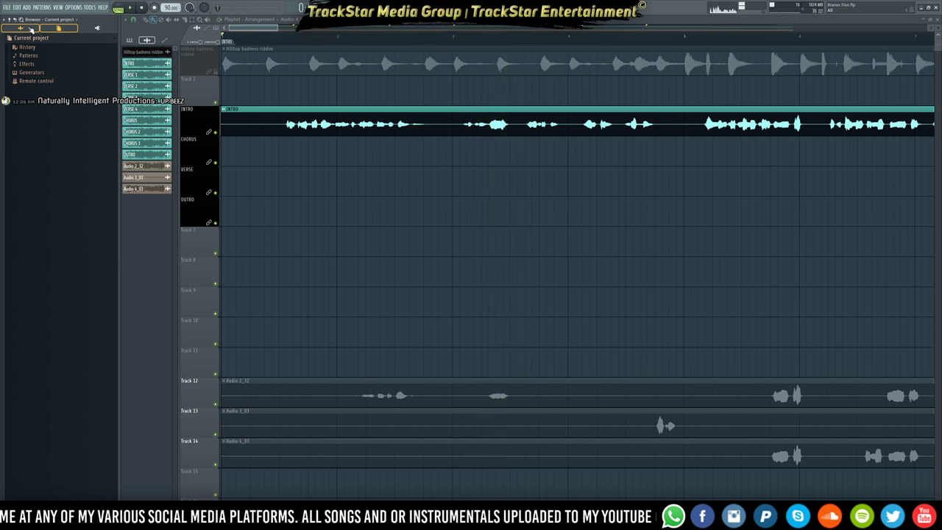
- Activate the Slice tool and change the playlist's snap setting for cutting the INTRO clip
click(31, 28)
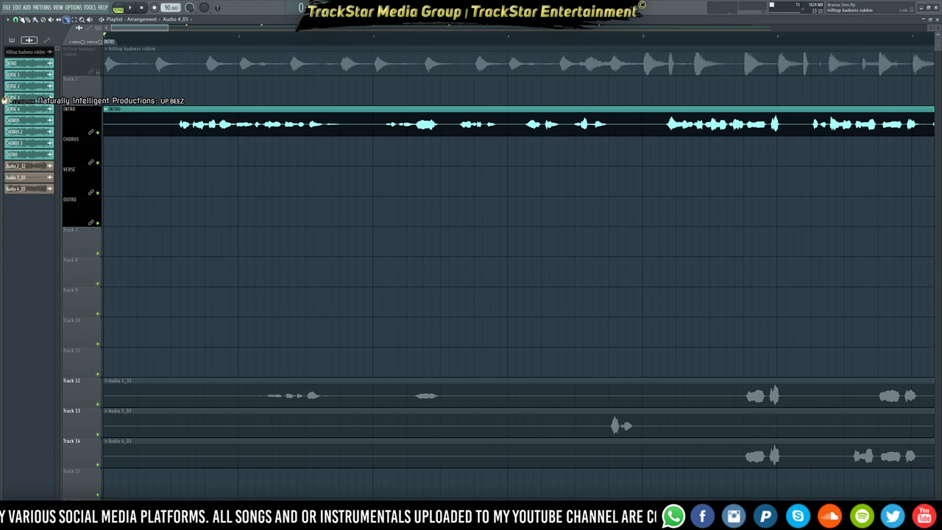
click(16, 20)
click(25, 54)
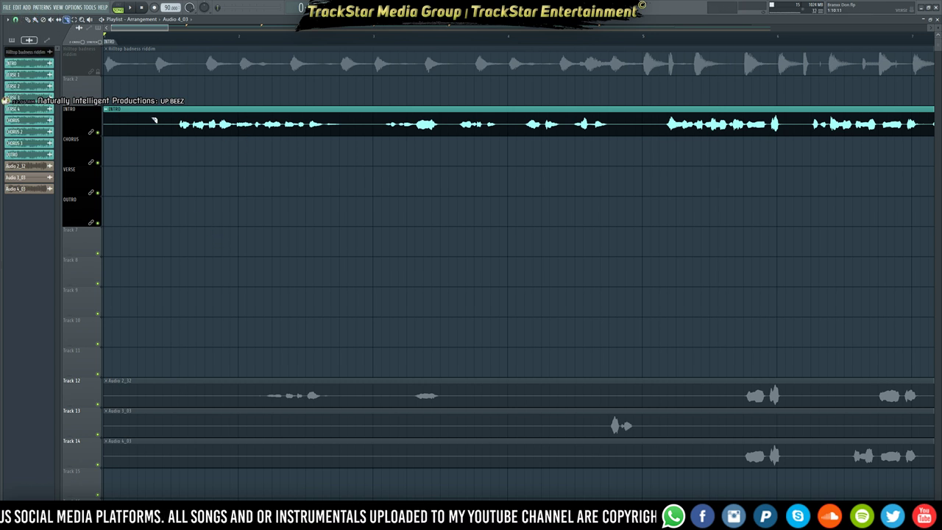
- Unmute the Hilltop badness riddim track, trim the silence before the first INTRO phrase and start playback
click(98, 73)
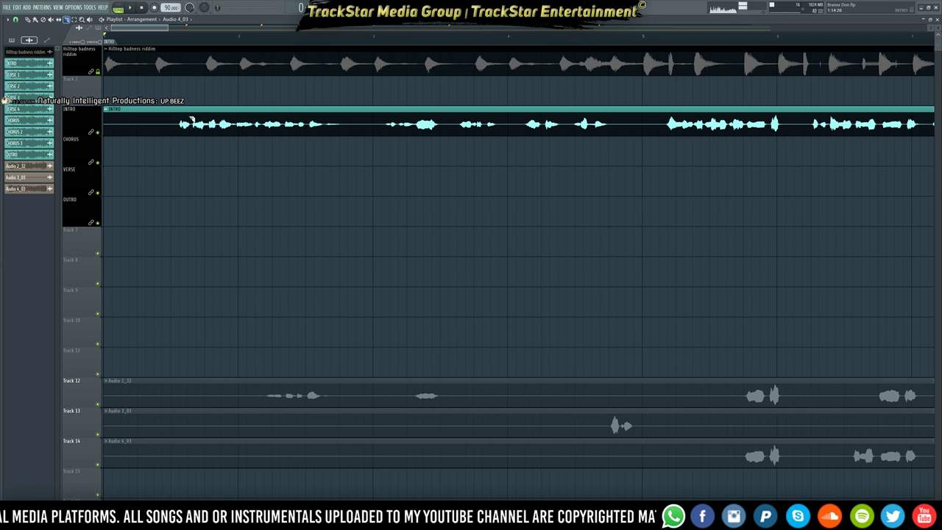
drag(177, 129, 178, 130)
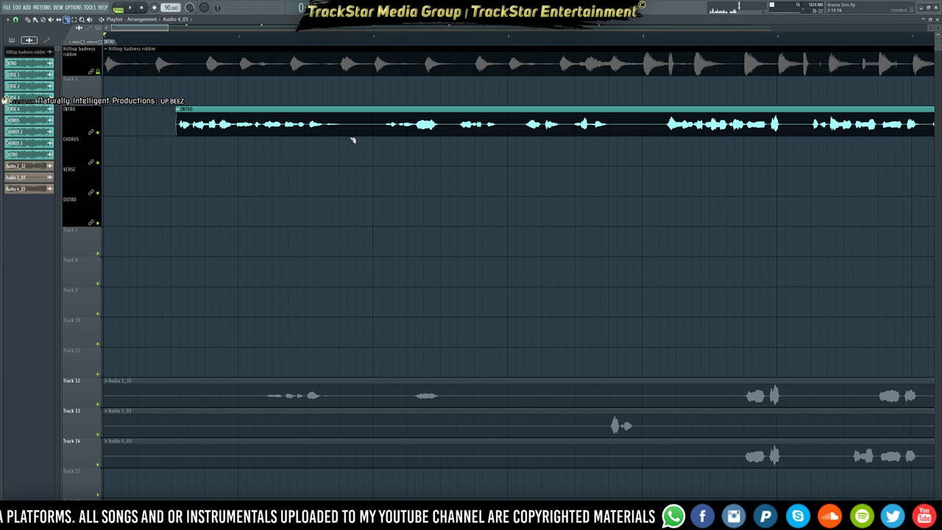
key(space)
- Slice out the silent gaps between the first four phrases of the INTRO vocal
click(346, 130)
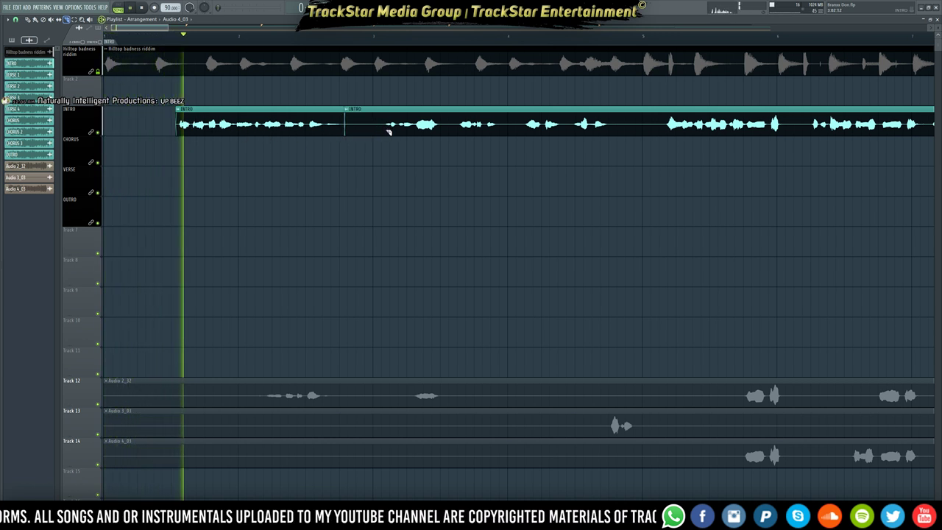
right_click(388, 132)
click(441, 132)
right_click(456, 133)
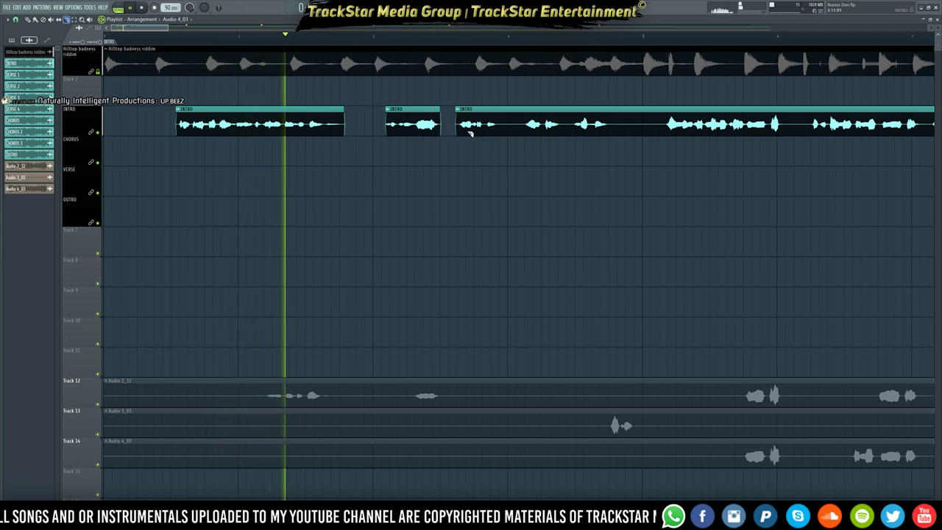
click(497, 130)
right_click(524, 131)
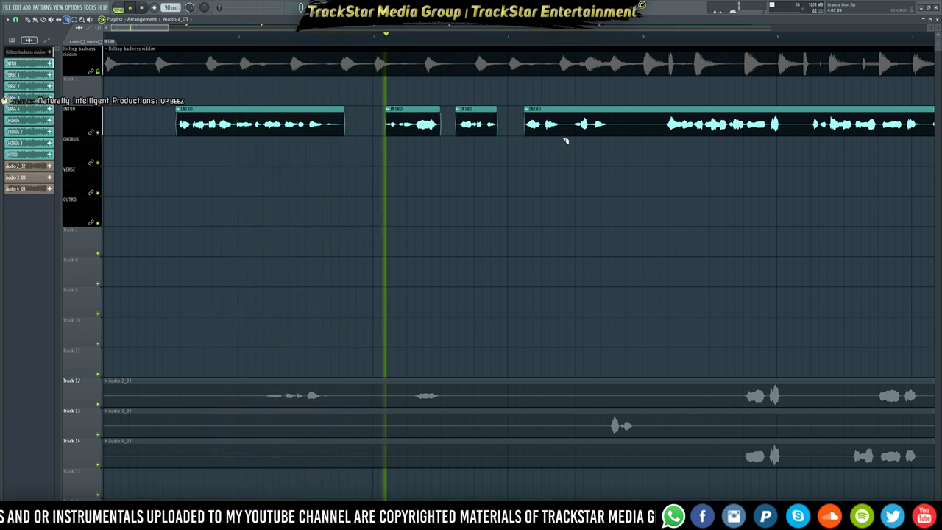
- Slice out the silent gaps after the fourth, fifth and sixth INTRO phrases, up to just past bar 6
click(560, 131)
right_click(573, 131)
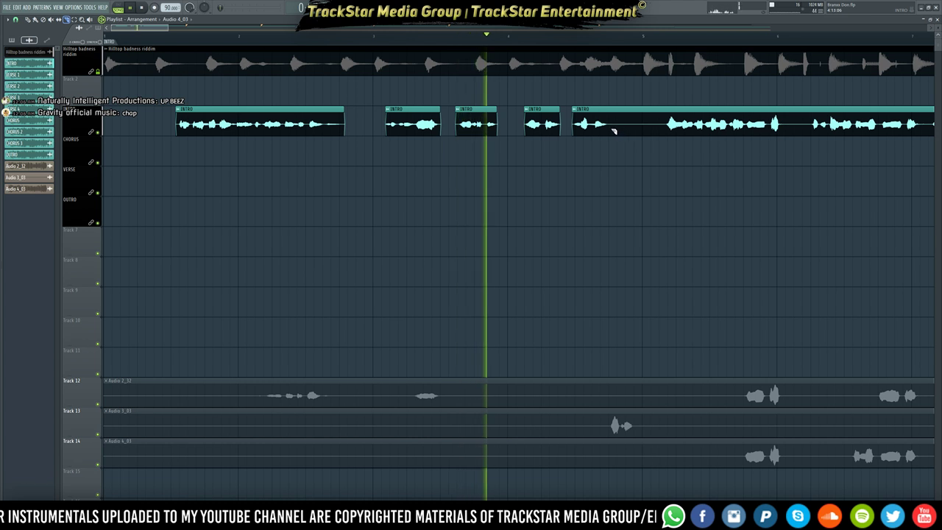
click(610, 131)
right_click(668, 131)
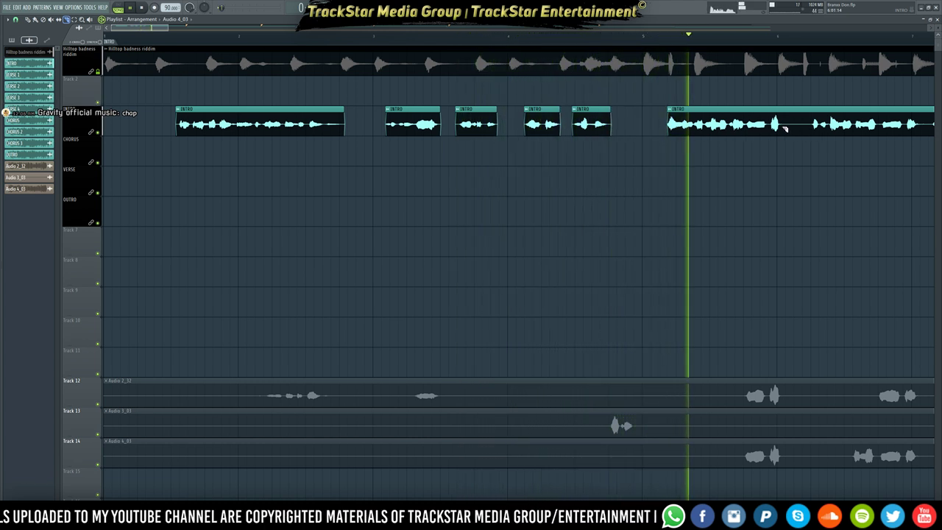
click(782, 129)
right_click(798, 132)
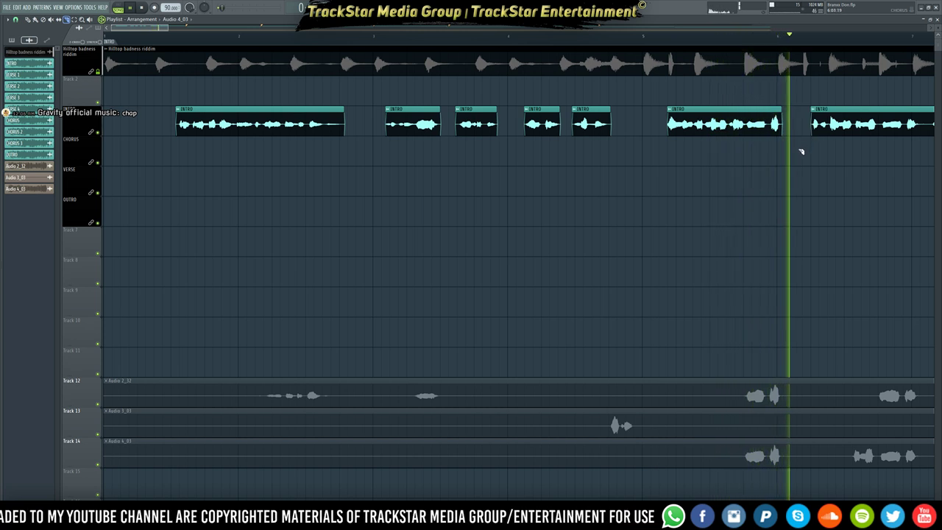
- Cut the remaining silent gaps from the INTRO vocal between bars 6 and 9 and trim its end near the VERSE marker
scroll(280, 38, down, 1)
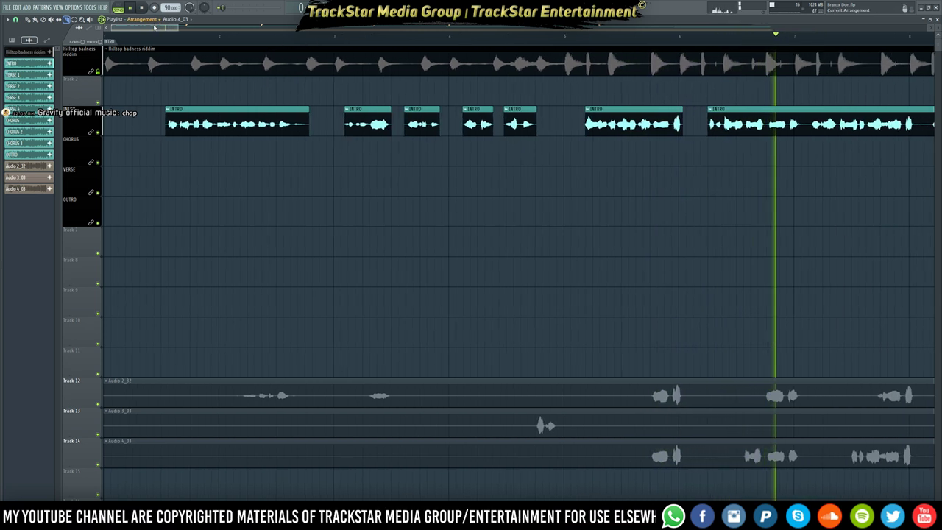
drag(154, 27, 194, 29)
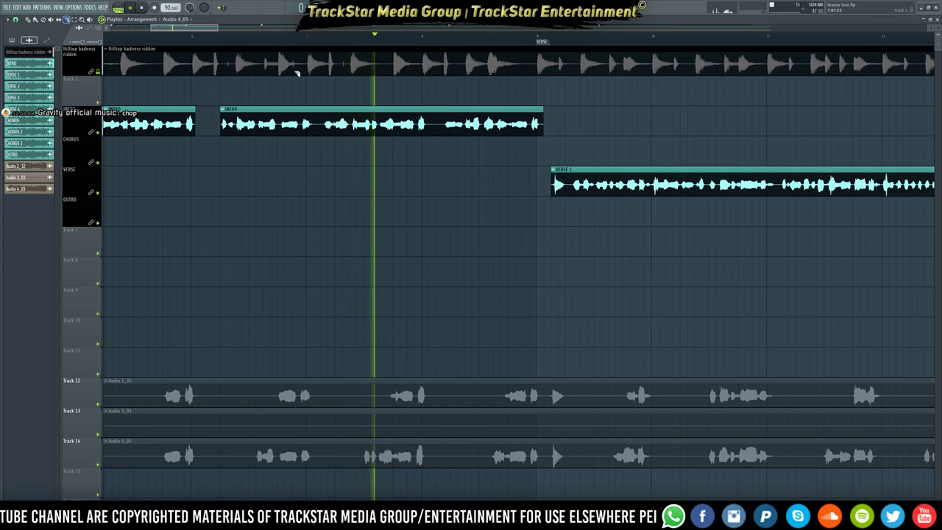
scroll(283, 72, up, 3)
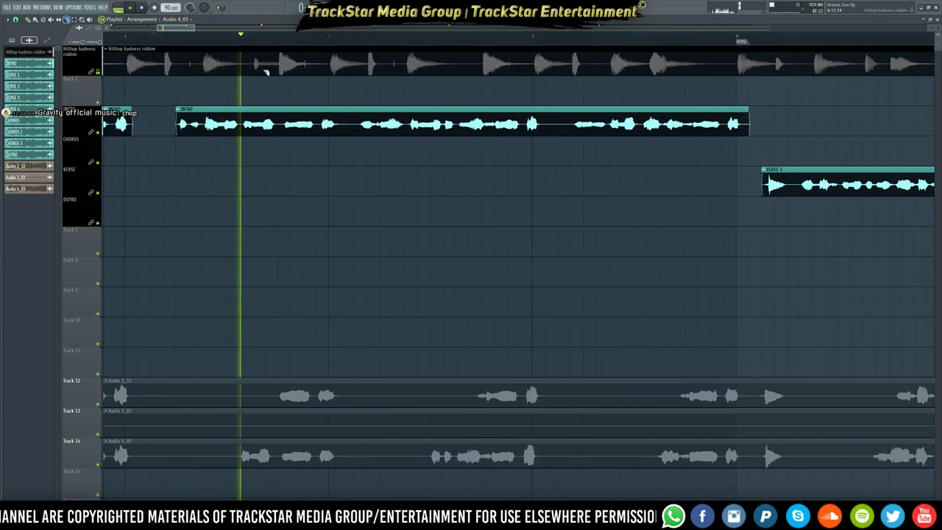
key(space)
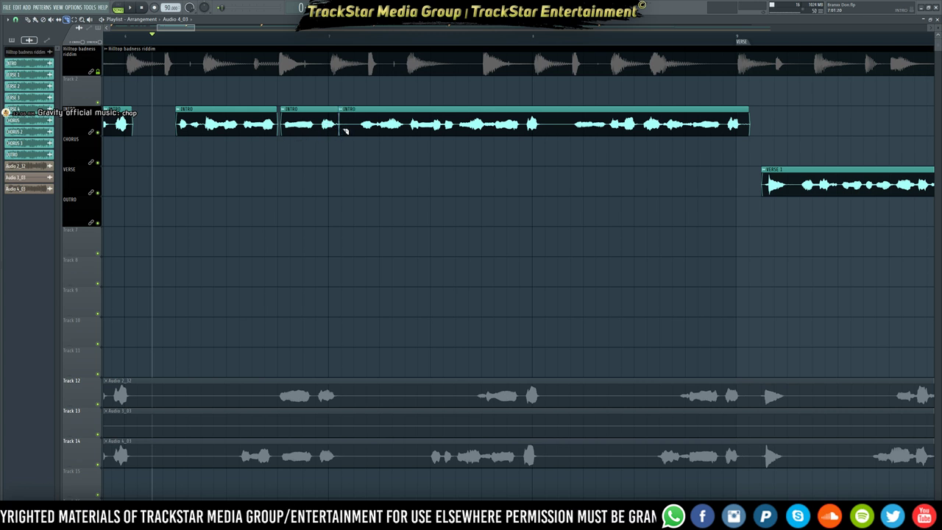
key(space)
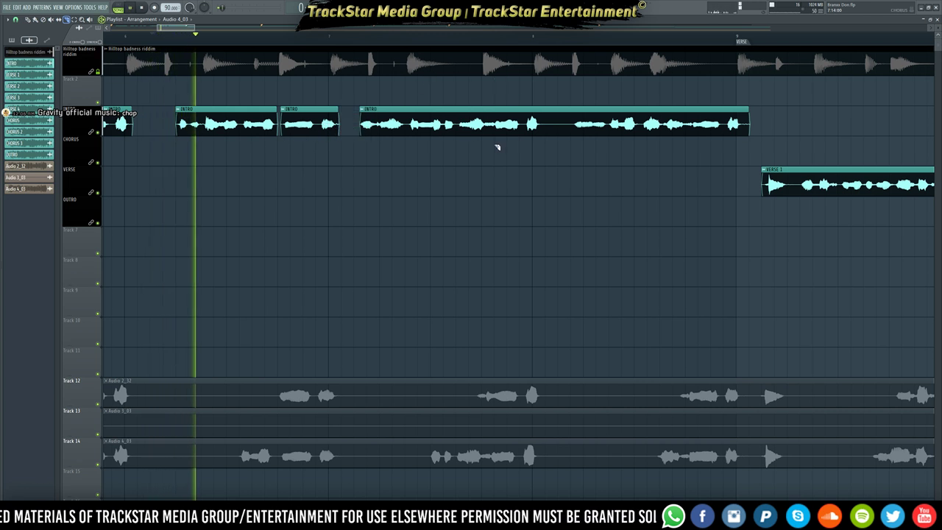
click(543, 130)
right_click(573, 130)
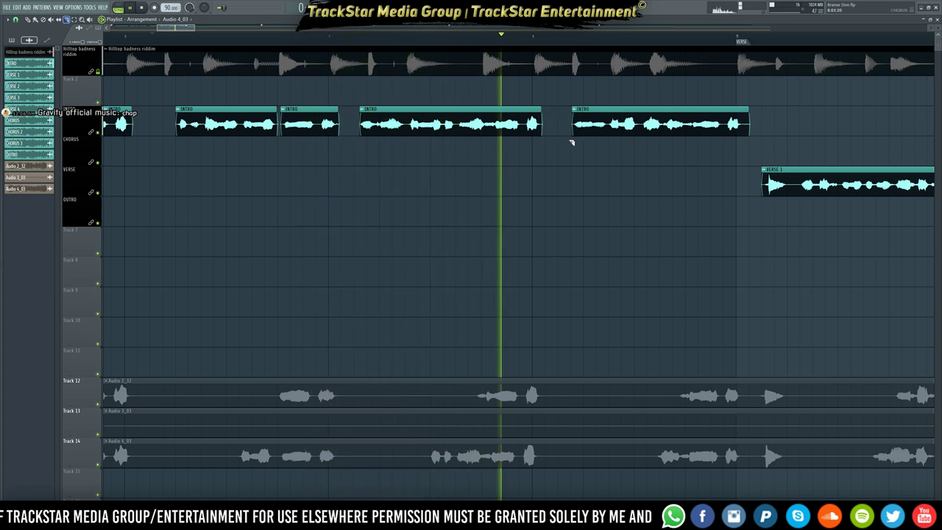
drag(748, 131, 743, 140)
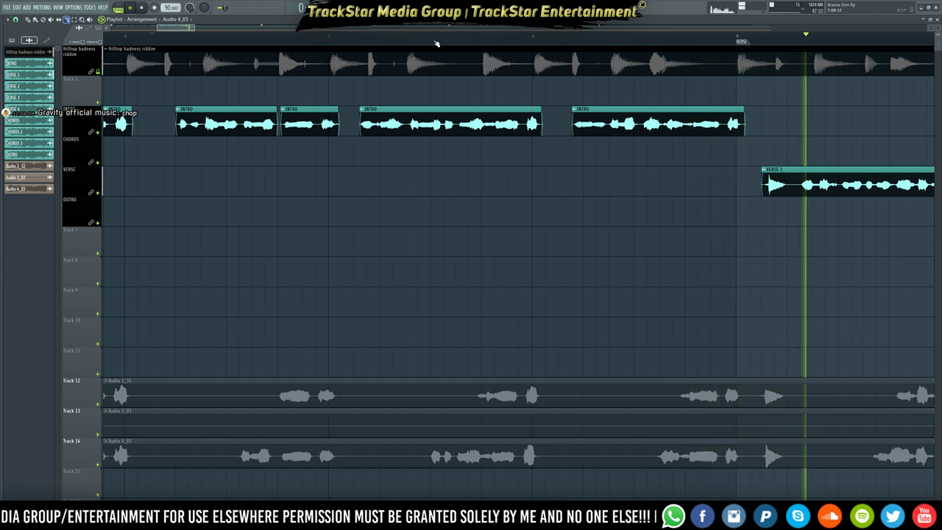
- Slice the silent gaps out of the start of VERSE 1, after the opening word and around the middle of bar 10
drag(178, 33, 208, 33)
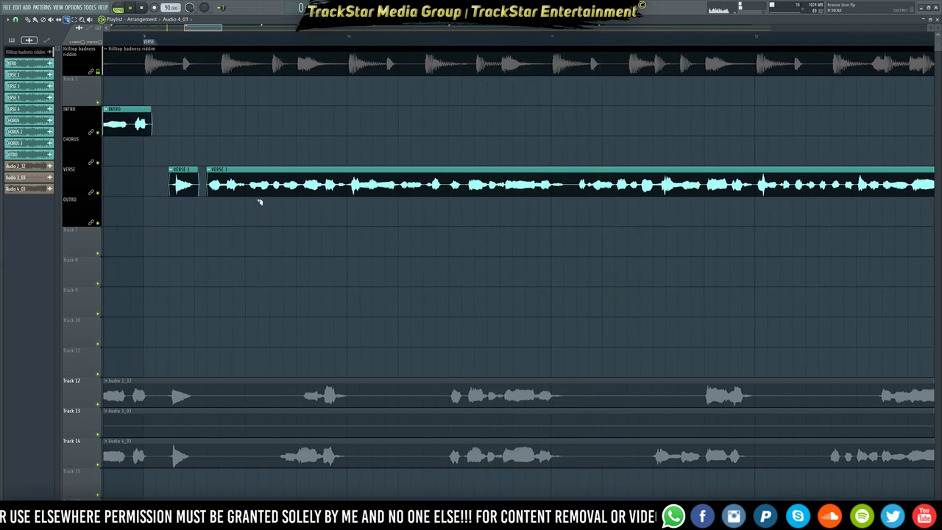
click(268, 35)
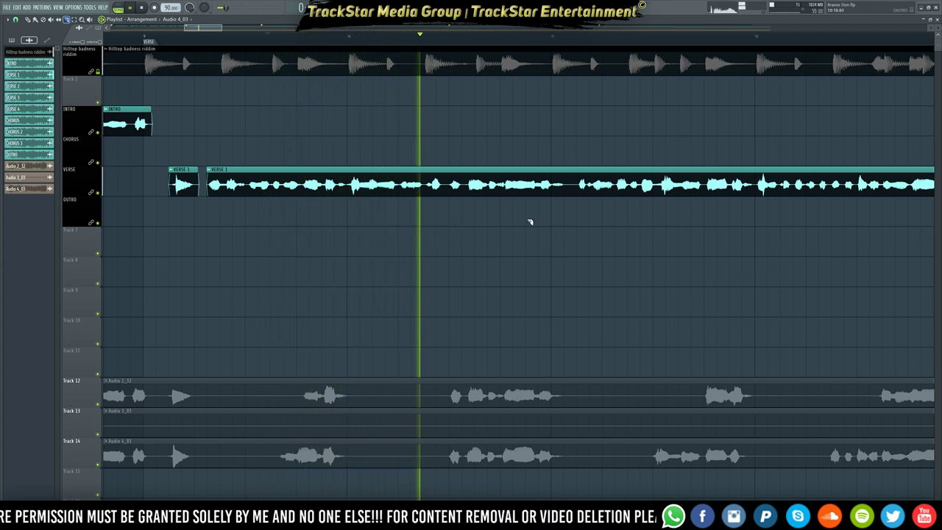
click(446, 193)
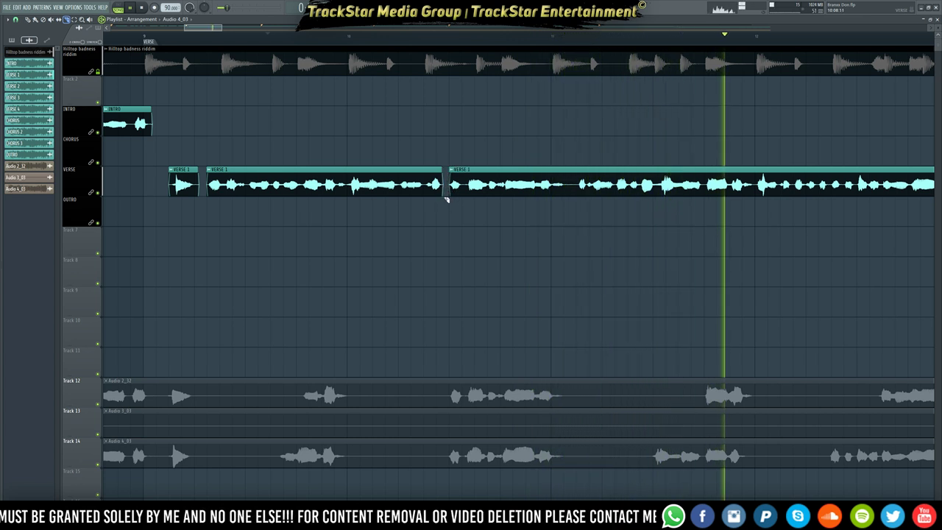
click(462, 193)
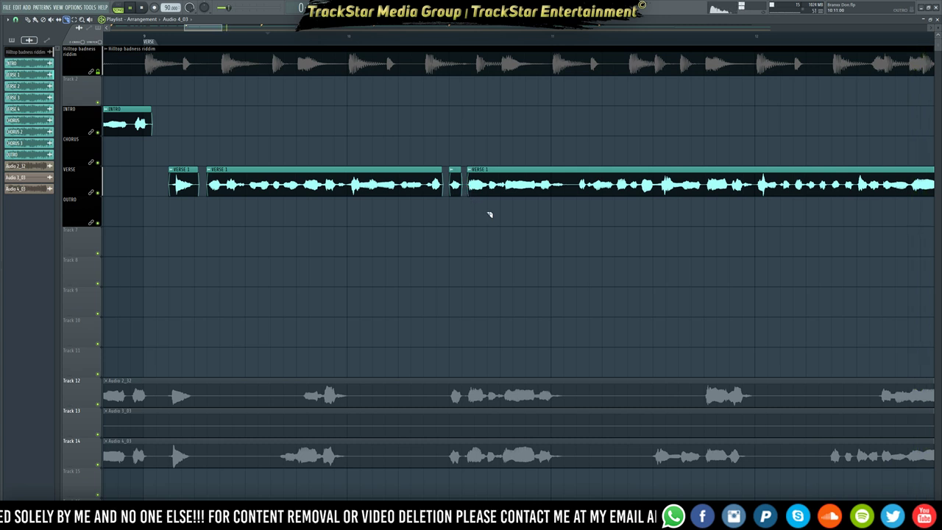
click(267, 35)
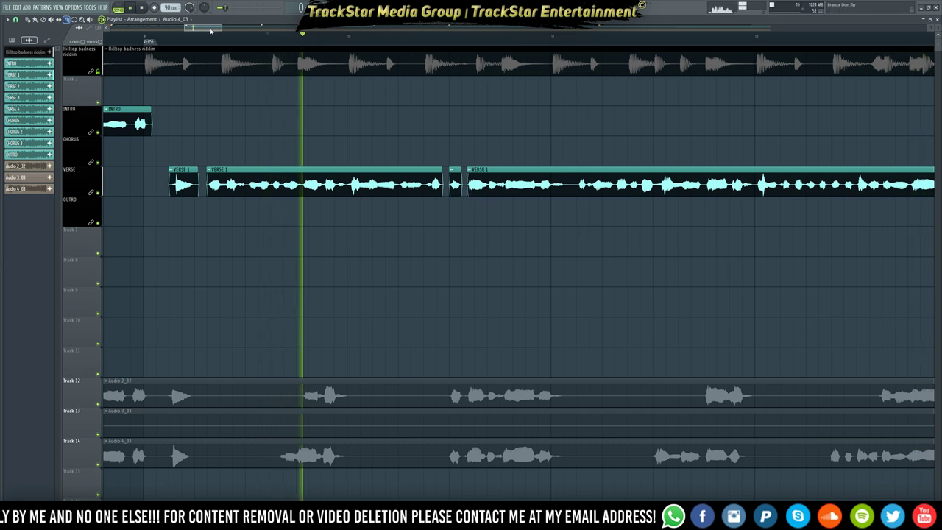
- Slice the silent gaps out of VERSE 1 from bar 11 to just before bar 14
drag(213, 28, 229, 30)
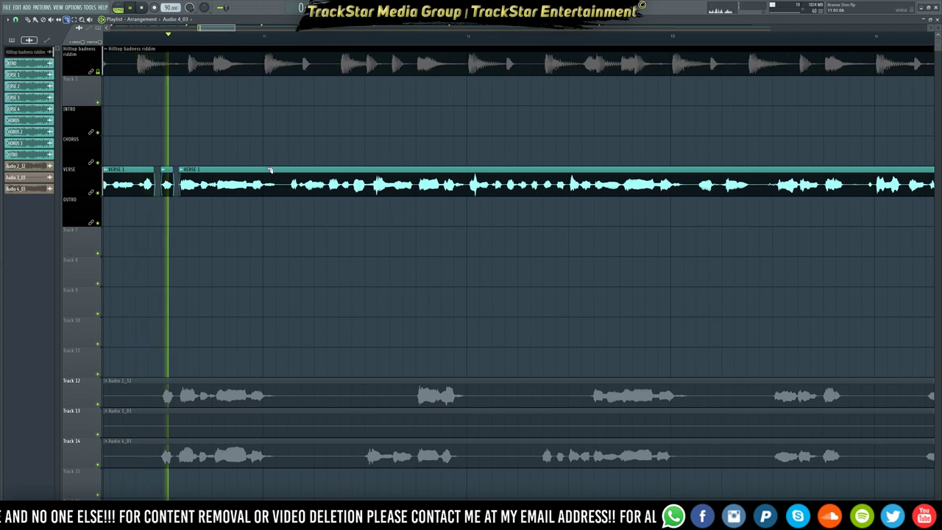
click(281, 192)
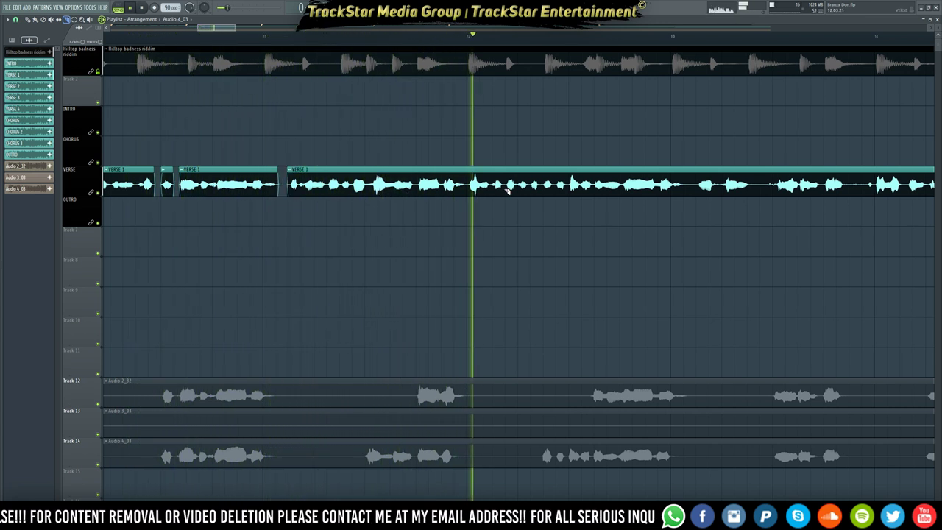
click(685, 187)
click(753, 188)
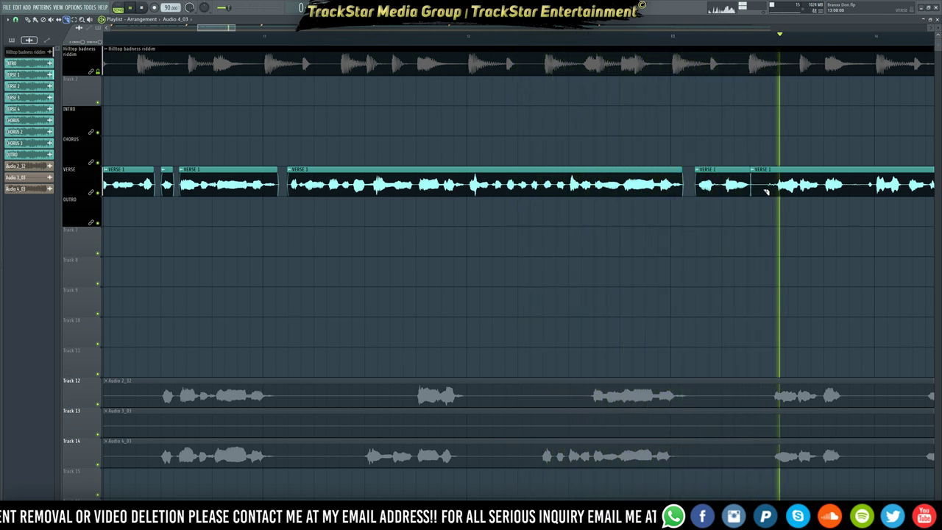
click(845, 190)
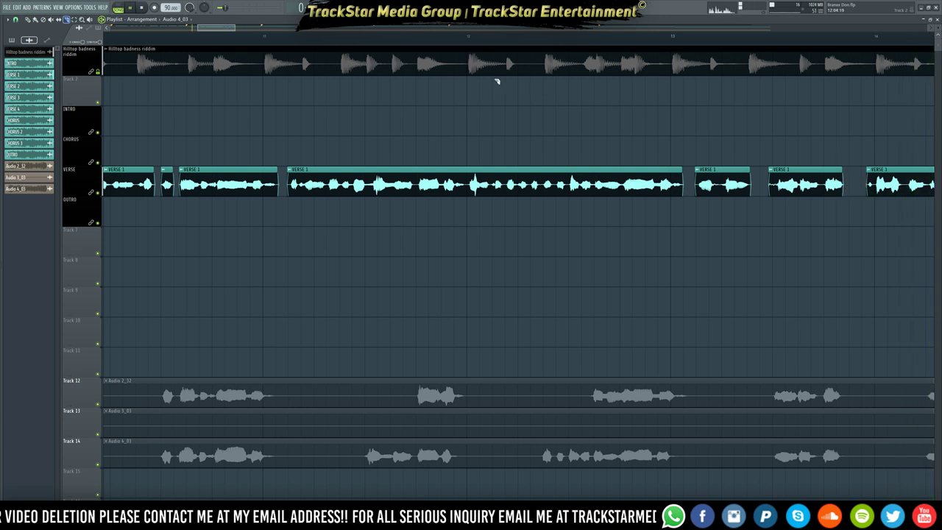
- Remove the silent gaps from the last part of VERSE 1, from bar 14 to the CHORUS marker
drag(225, 28, 254, 32)
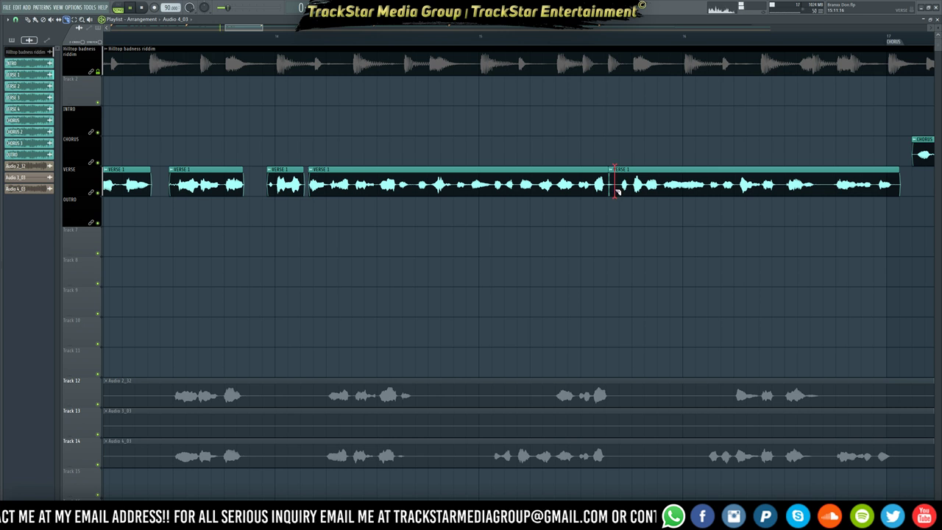
key(space)
click(779, 188)
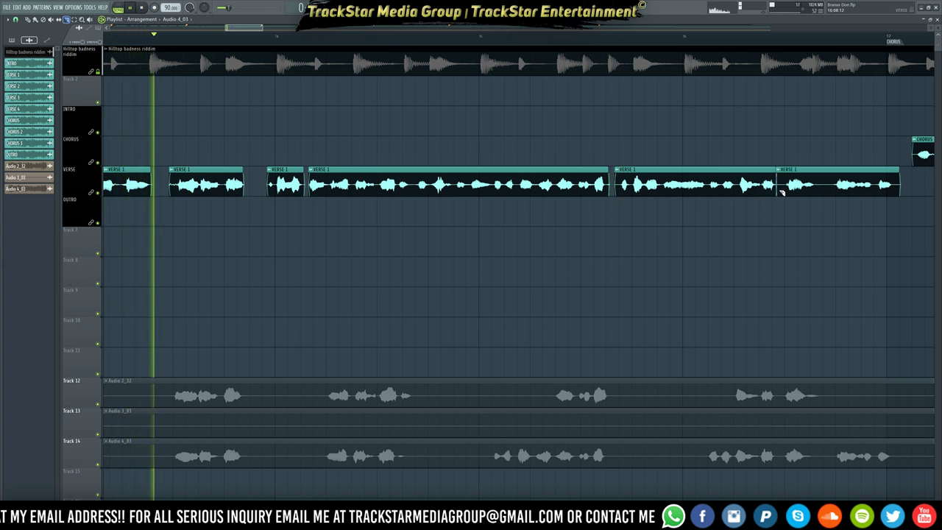
click(819, 189)
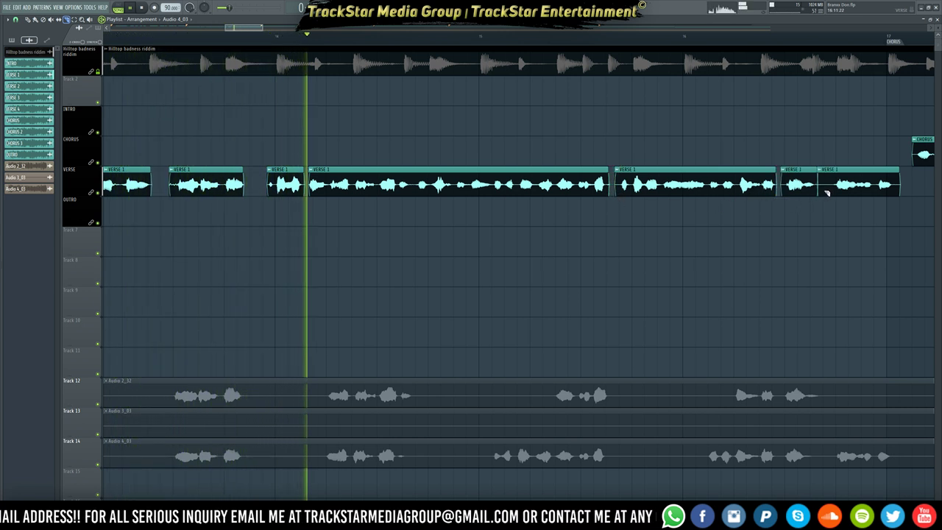
right_click(832, 190)
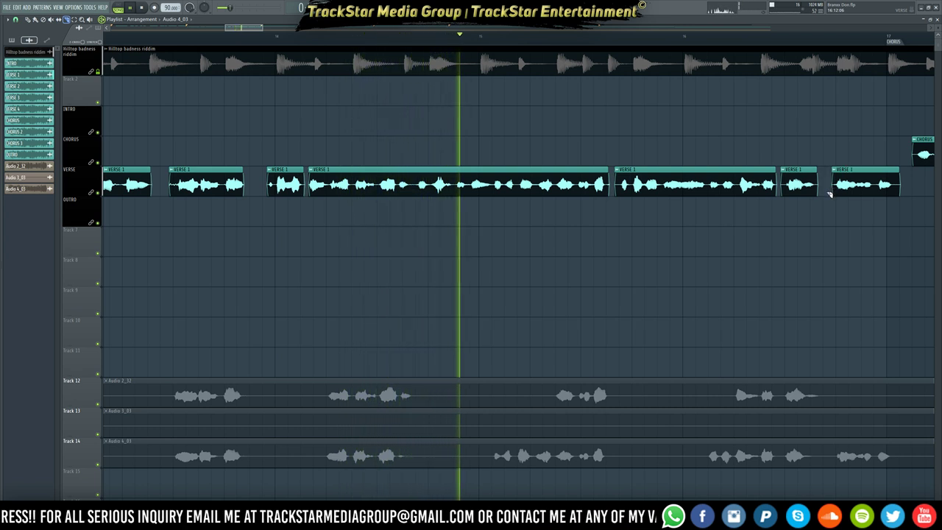
- Play the sliced VERSE 1 clips up to the chorus with the beat to check the cuts
scroll(669, 41, down, 10)
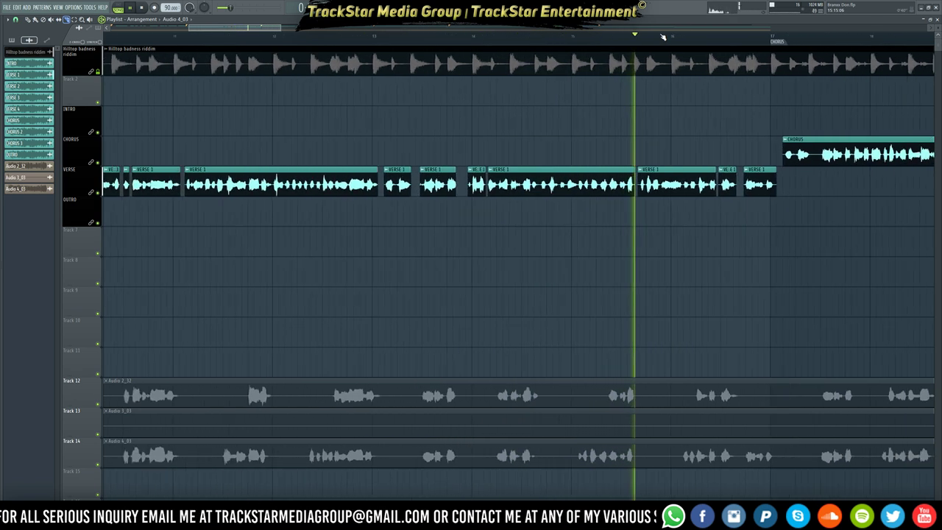
scroll(663, 36, down, 8)
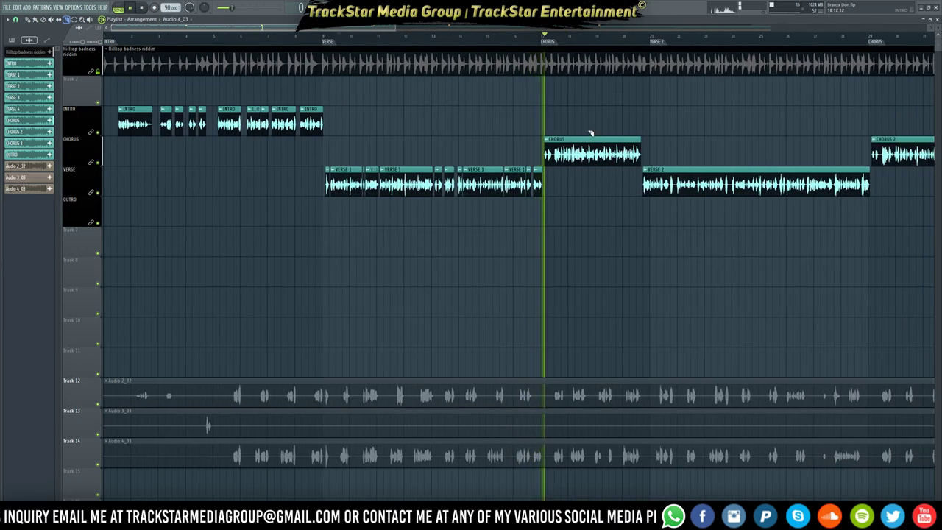
key(space)
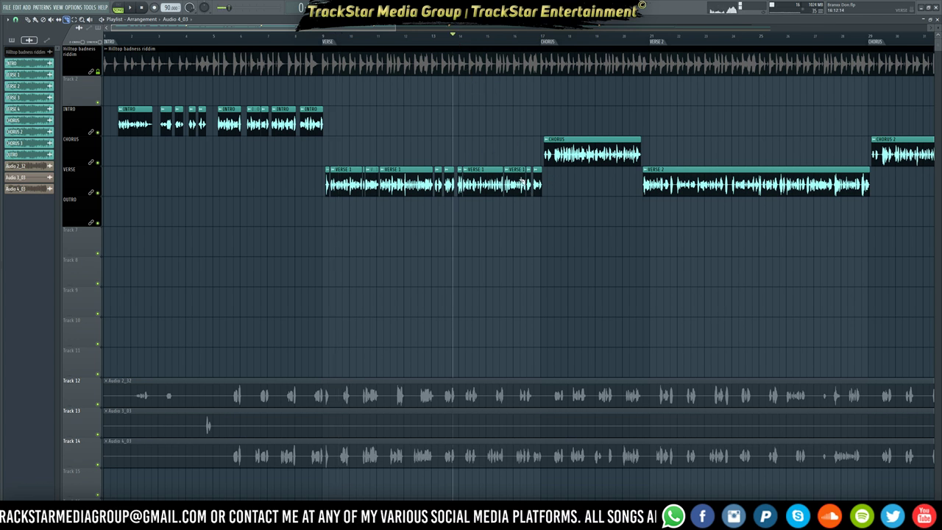
key(space)
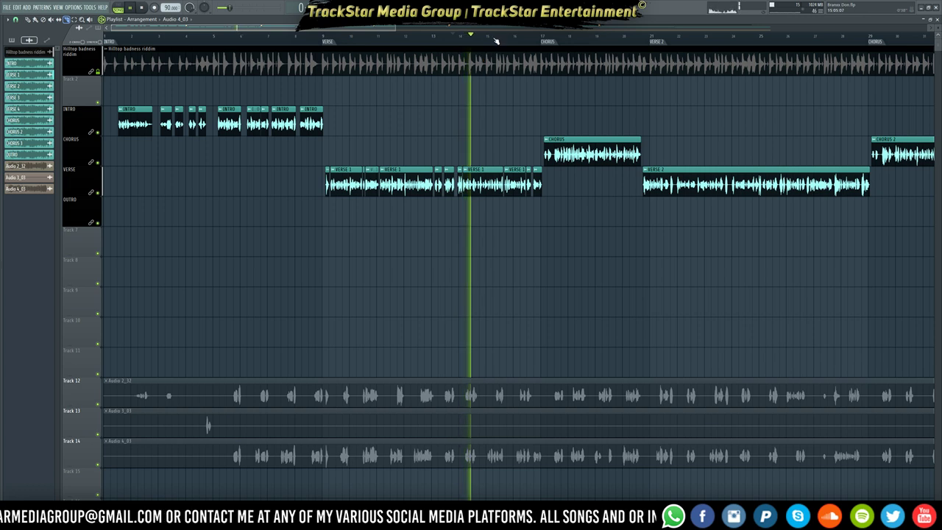
- Move the VERSE 1 clips between bar 13 and the CHORUS marker up onto the CHORUS track
scroll(496, 41, up, 5)
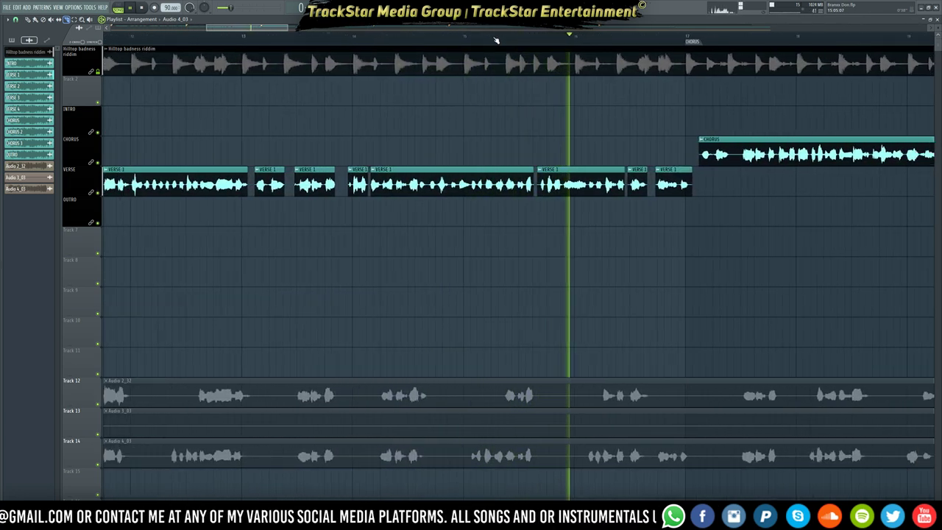
scroll(496, 41, down, 3)
click(347, 40)
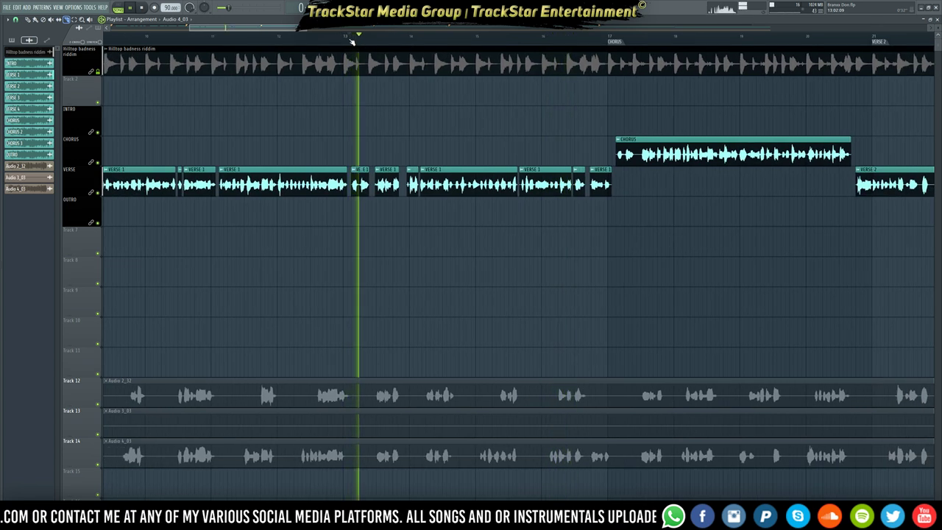
key(space)
drag(340, 165, 437, 211)
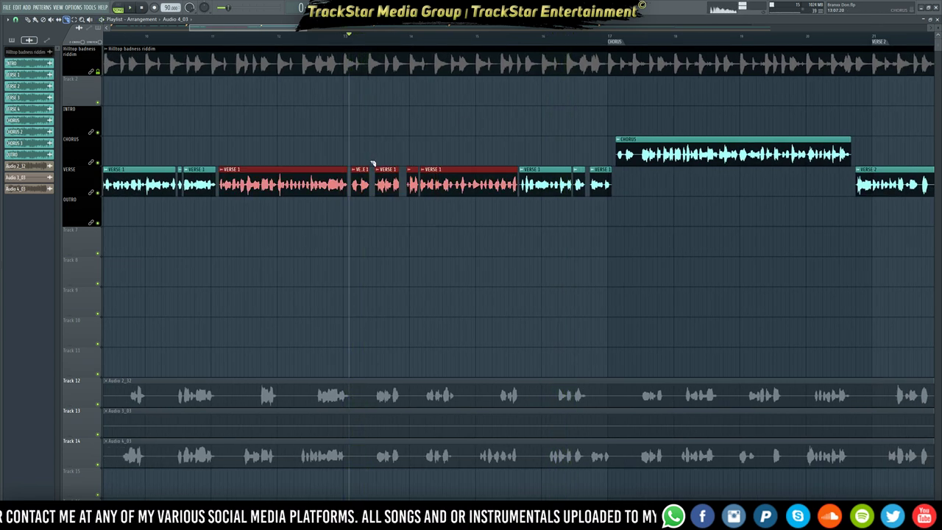
drag(363, 169, 600, 232)
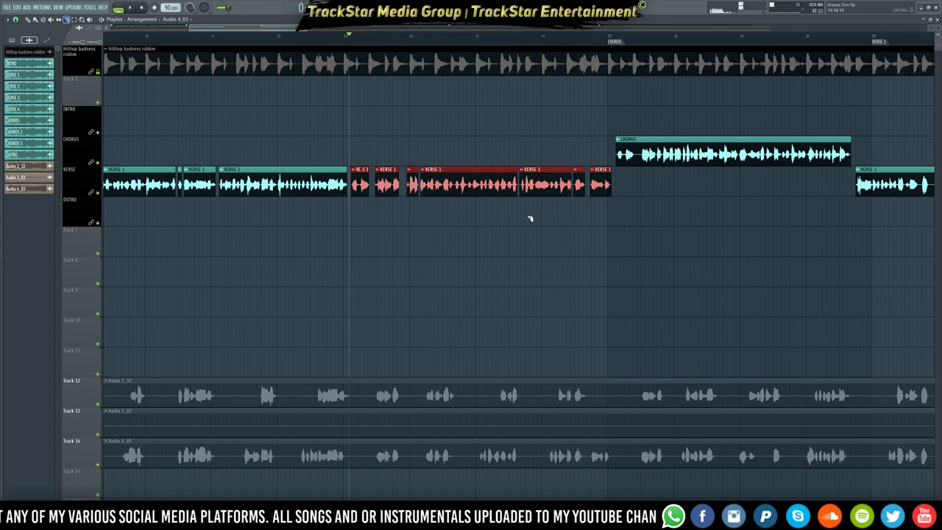
right_click(496, 236)
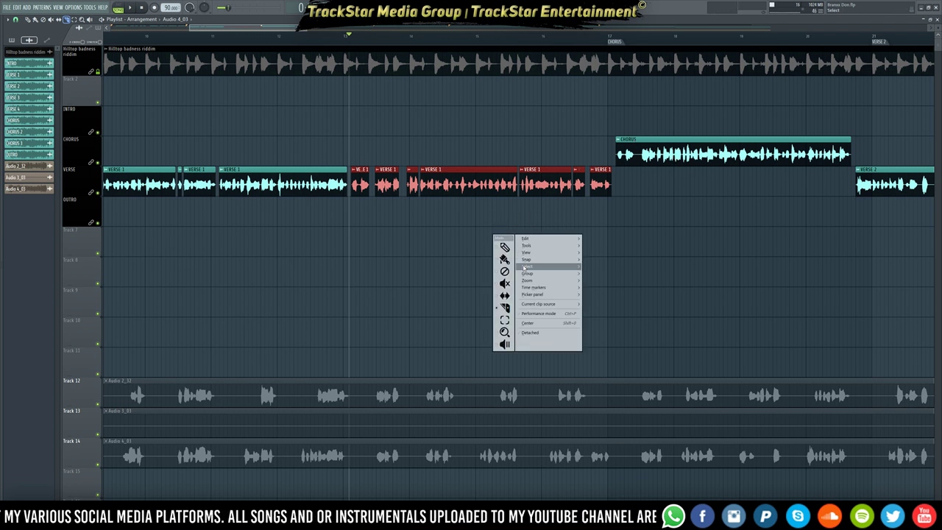
click(504, 259)
key(shift+Up)
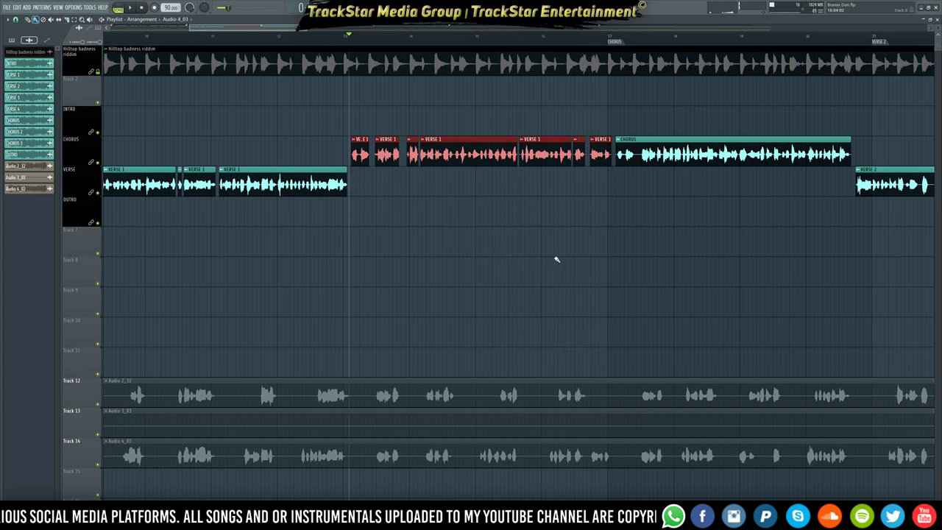
ctrl+click(702, 173)
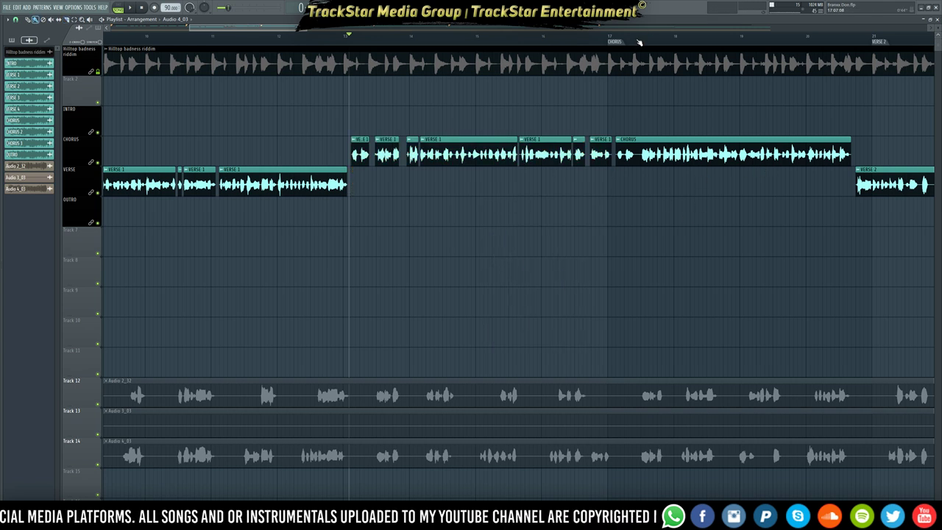
- Move the INTRO clips between bar 5 and the VERSE marker down onto the VERSE track
scroll(640, 42, down, 6)
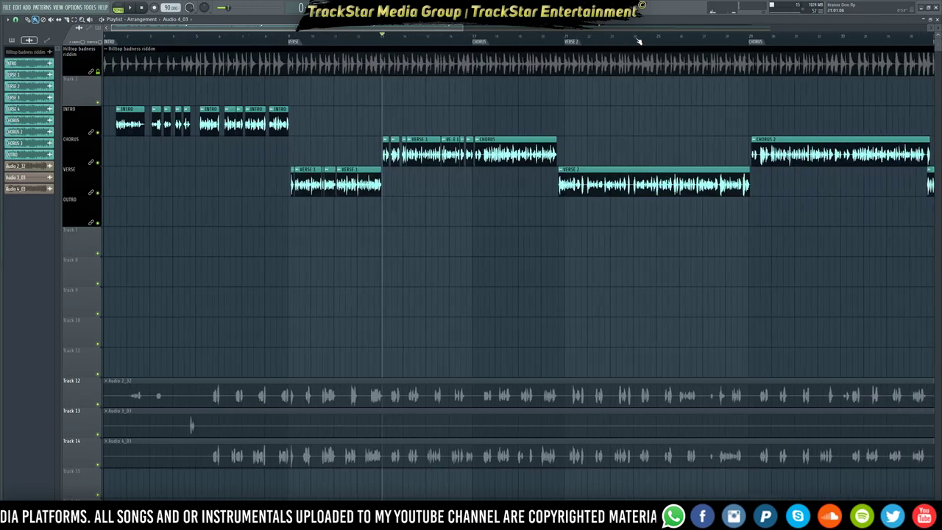
scroll(640, 42, down, 3)
key(space)
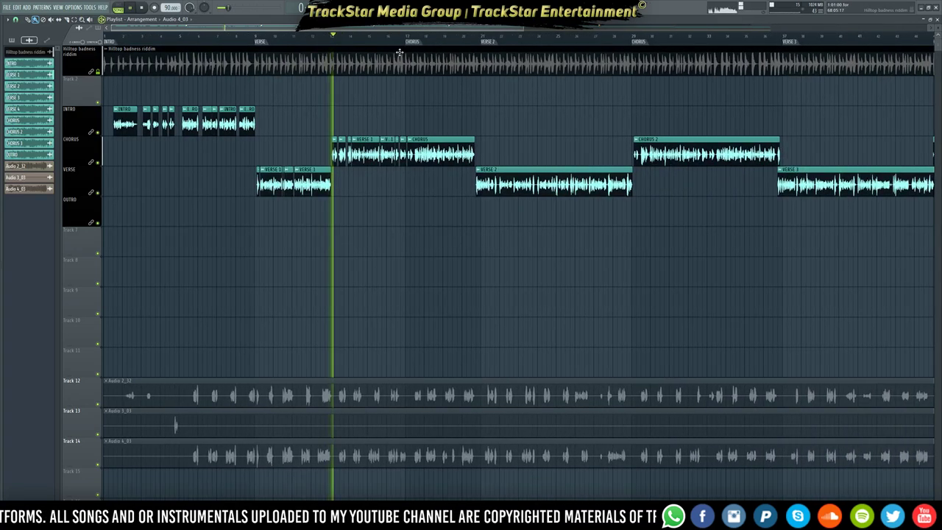
key(space)
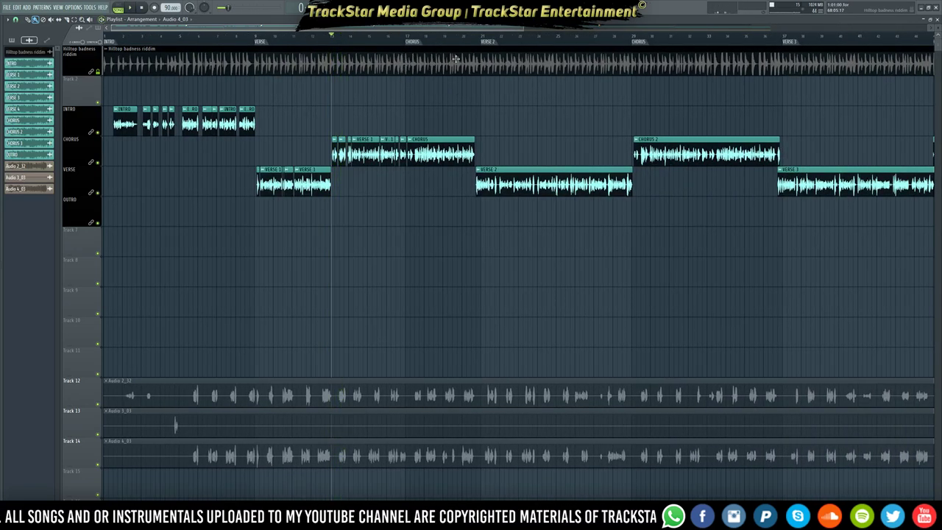
scroll(475, 42, down, 1)
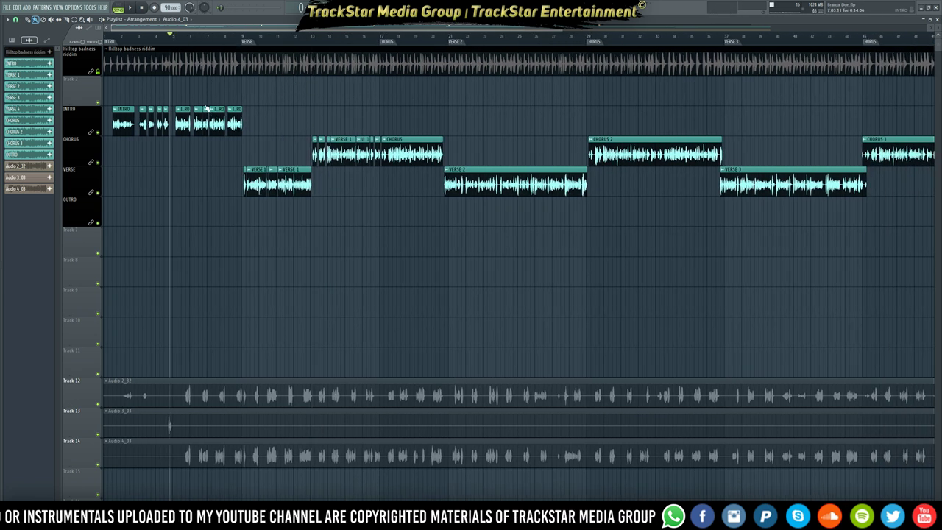
drag(182, 118, 287, 162)
key(space)
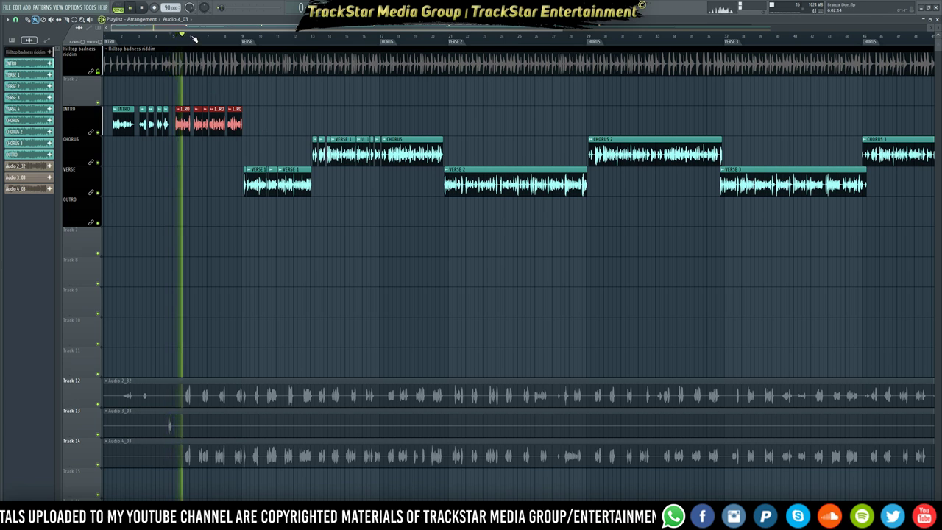
key(space)
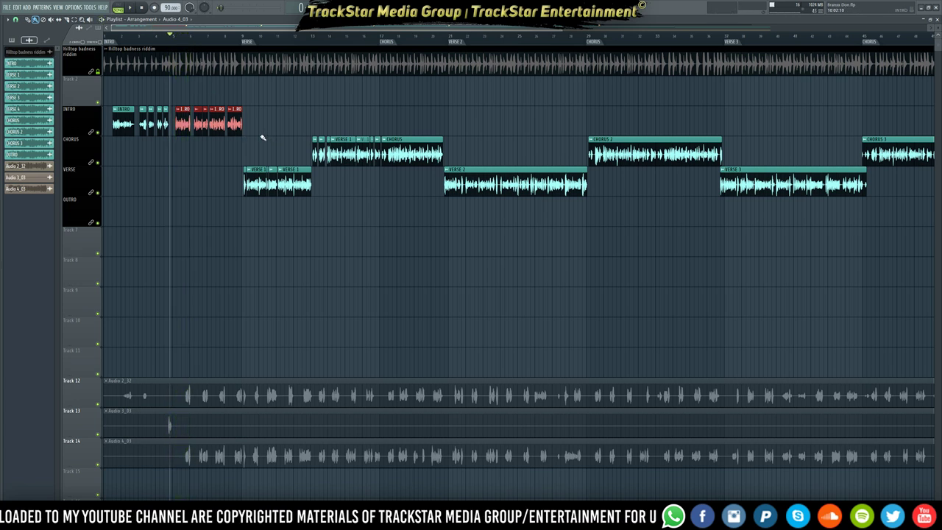
key(shift+Down)
key(shift+Down)
key(shift+Down)
key(shift+Up)
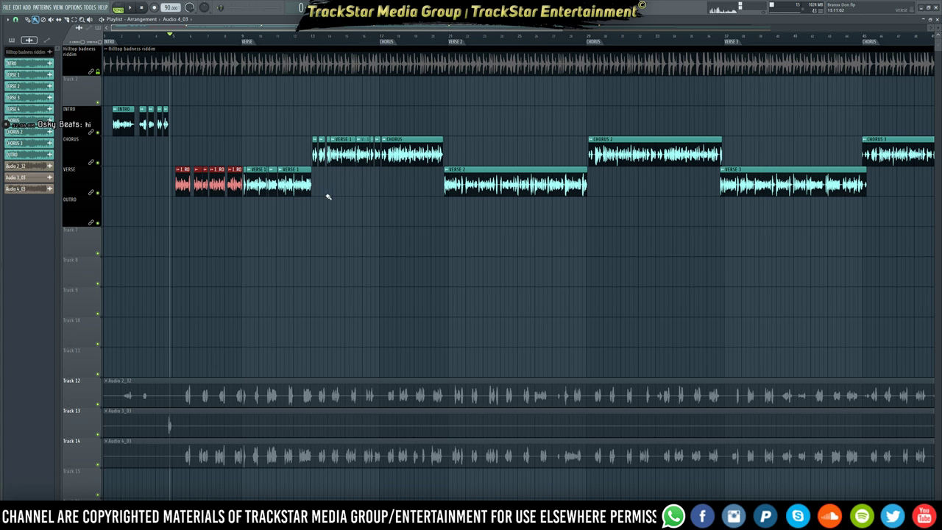
- Select the INTRO and VERSE 1 clips on the VERSE track up to bar 13 and move them onto Track 8
drag(329, 197, 163, 180)
key(shift+Down)
key(shift+Down)
key(shift+Down)
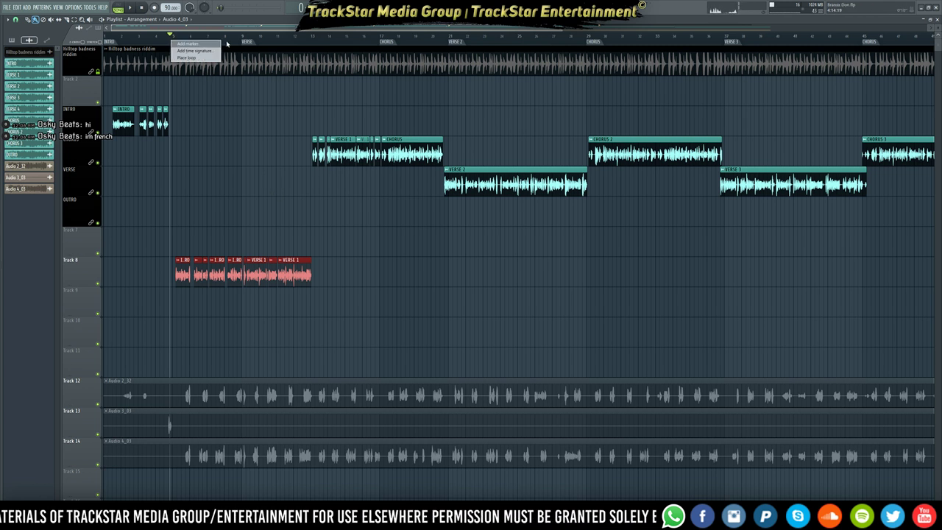
- Set the playlist snap to Line and select the song range from about bar 5 to bar 13
drag(173, 37, 322, 53)
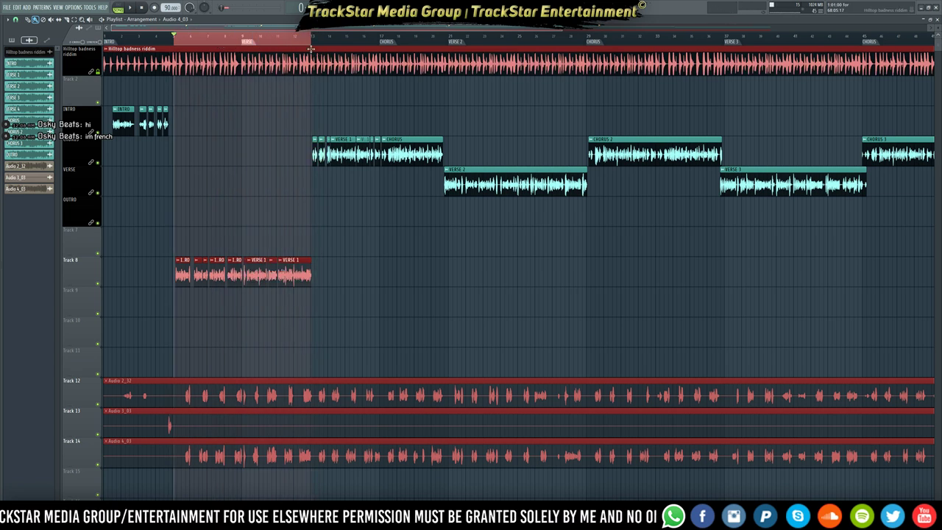
click(27, 19)
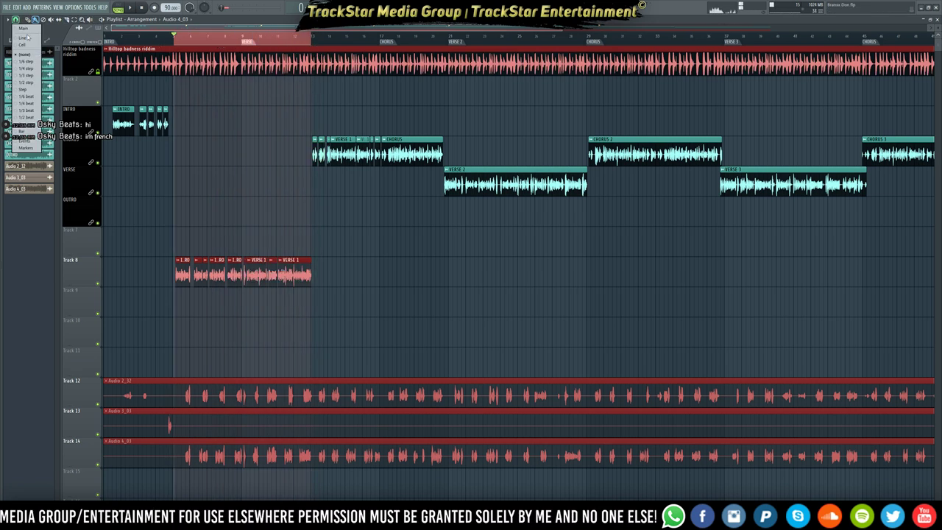
click(26, 37)
click(196, 131)
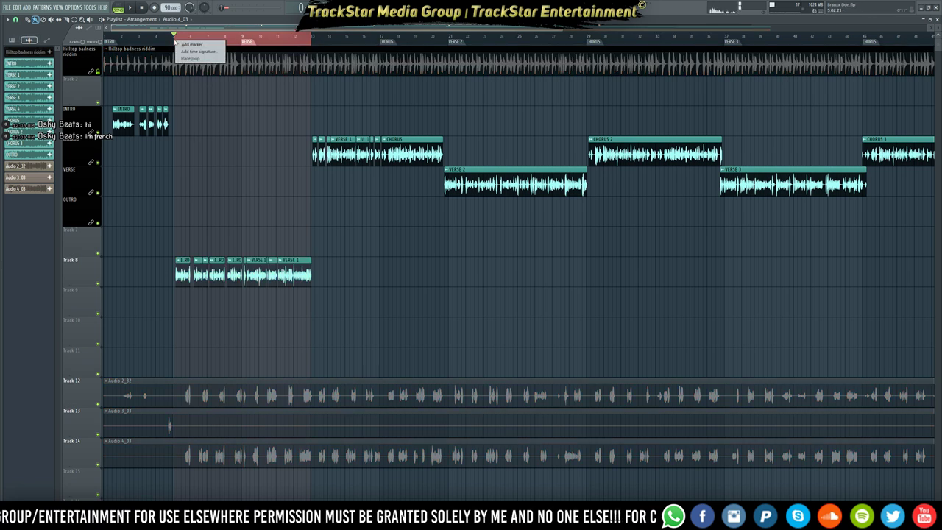
click(178, 42)
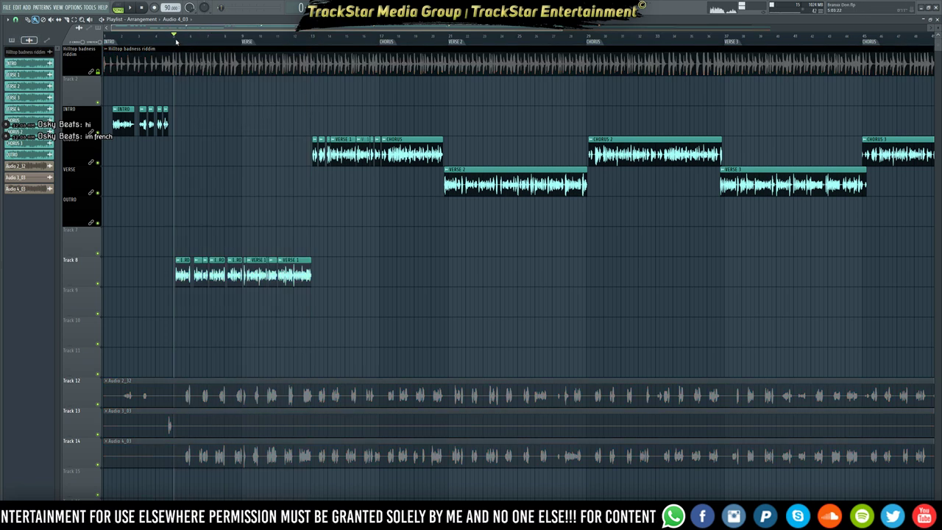
drag(177, 35, 311, 50)
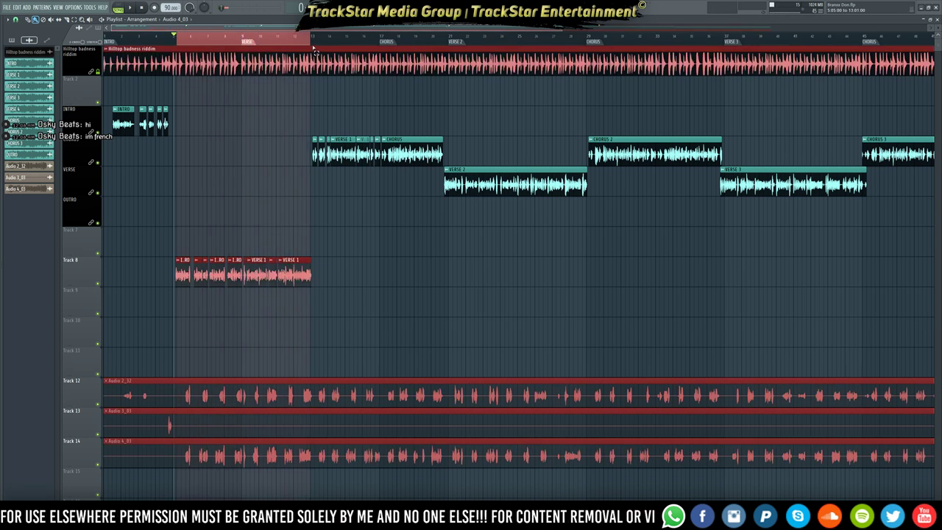
- Solo Track 8 and disable the effects on both LEAD VOCALS mixer tracks
right_click(102, 286)
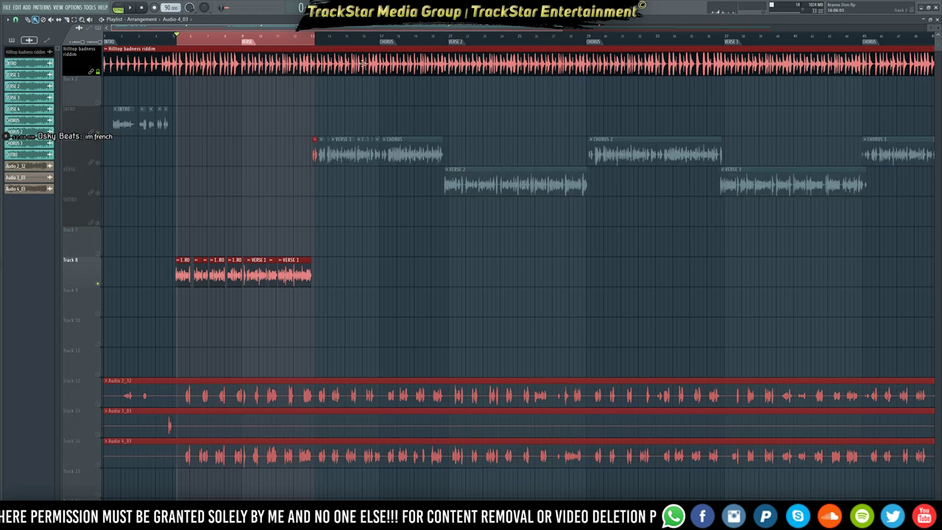
key(F9)
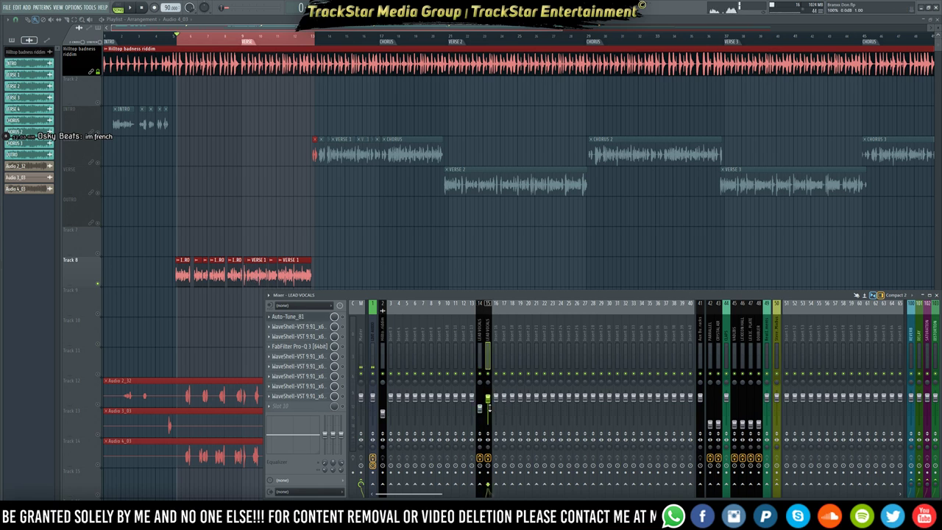
key(space)
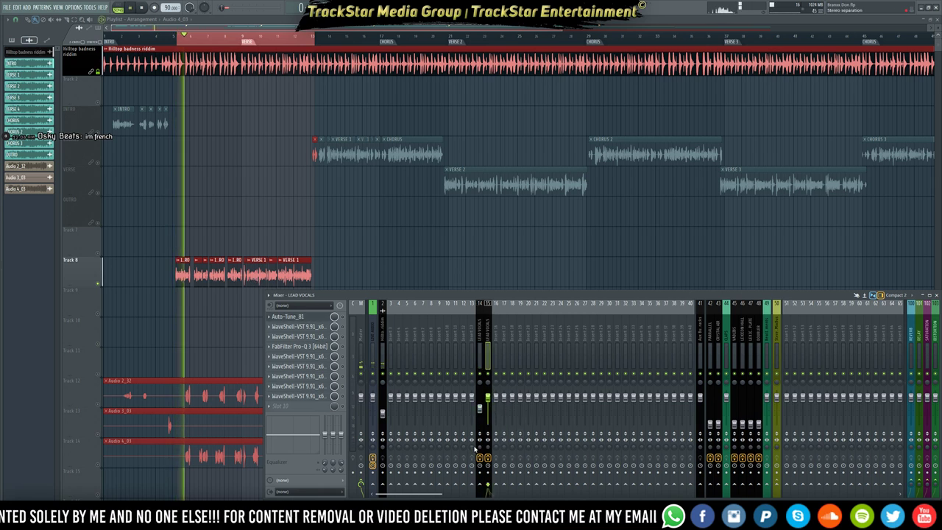
key(space)
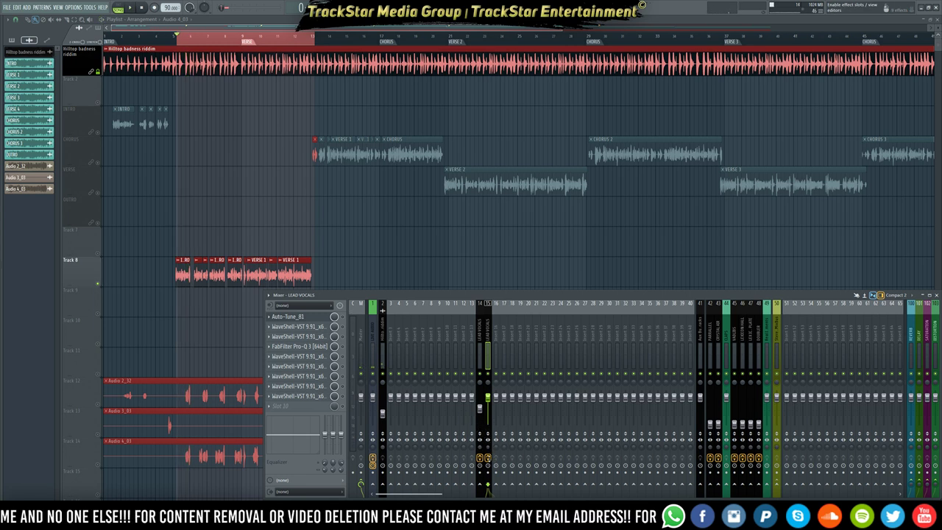
right_click(489, 458)
right_click(490, 460)
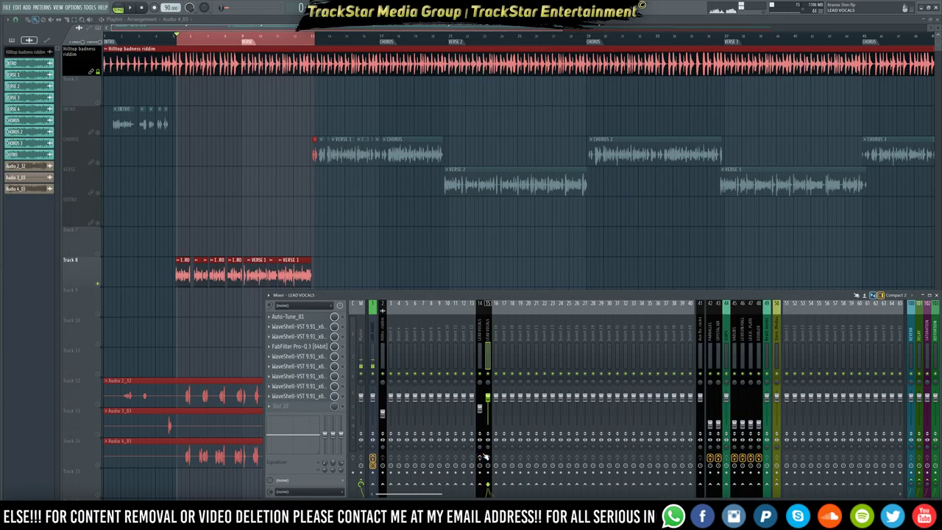
click(181, 292)
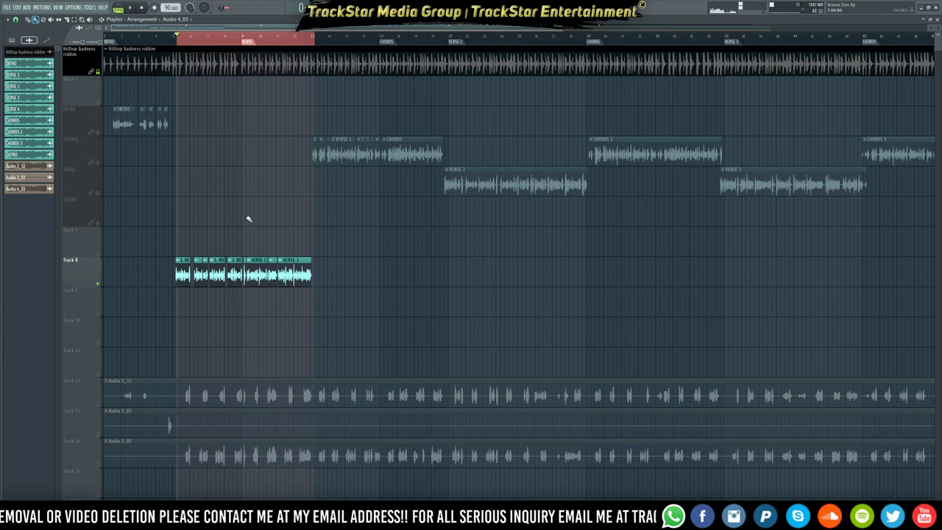
- Extend the selected song range back to bar 5 so it includes the start of Track 8's first INTRO clip
right_click(89, 259)
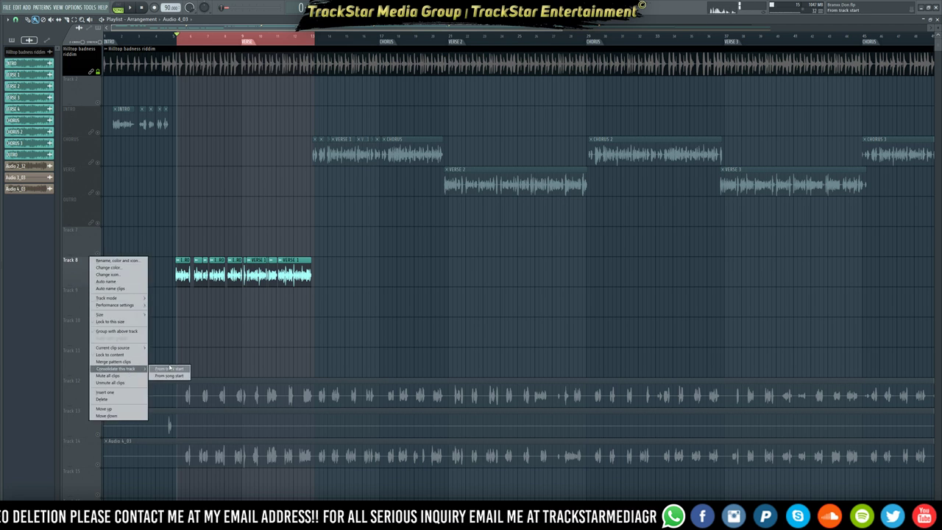
click(171, 368)
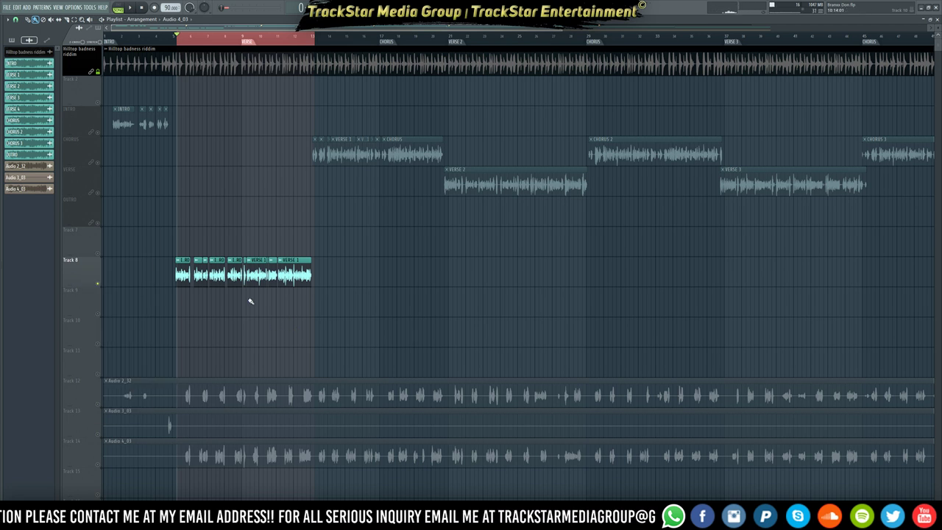
scroll(174, 40, up, 8)
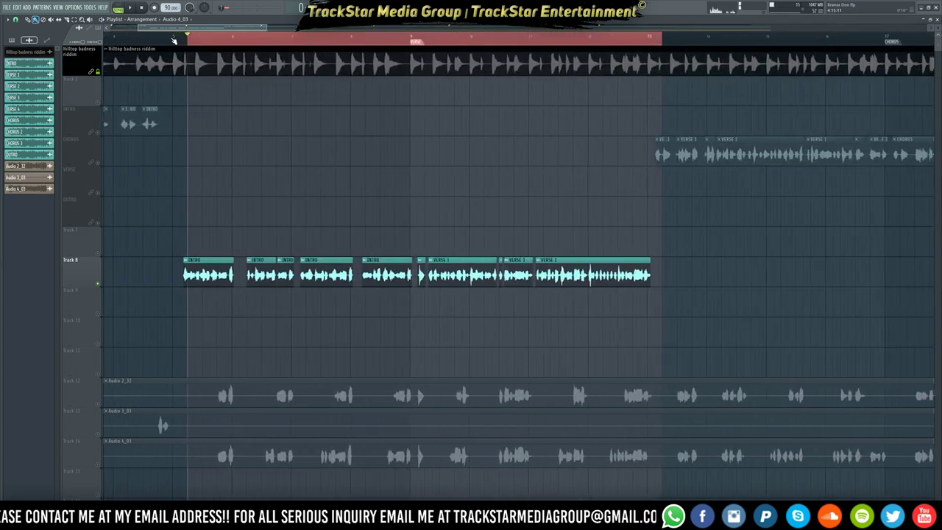
key(ctrl+a)
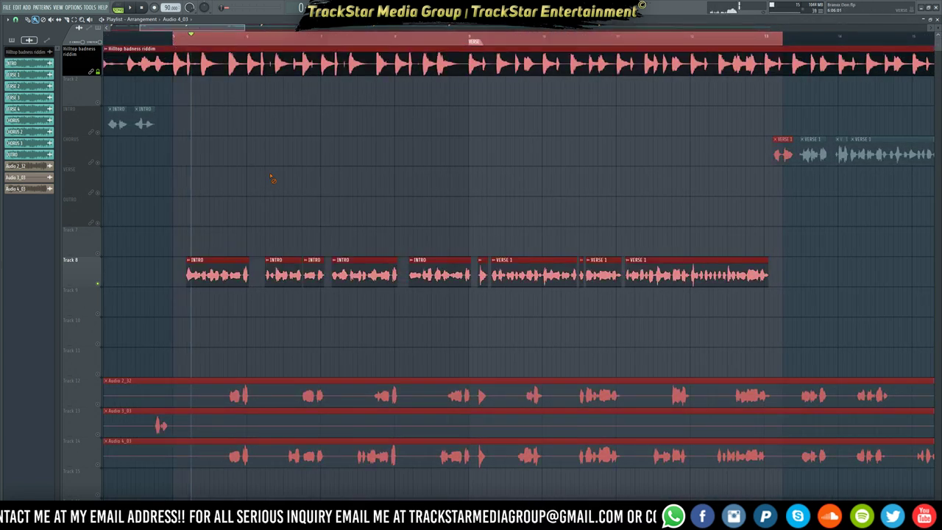
click(102, 289)
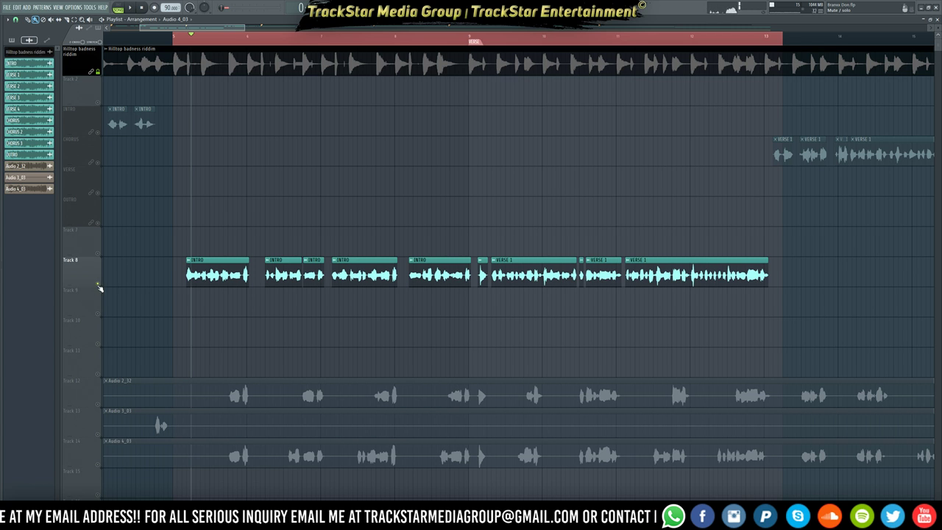
- Consolidate Track 8 from the song start as a 16-bit stereo WAV, with the tail set to Leave remainder
right_click(99, 287)
mouse_move(134, 370)
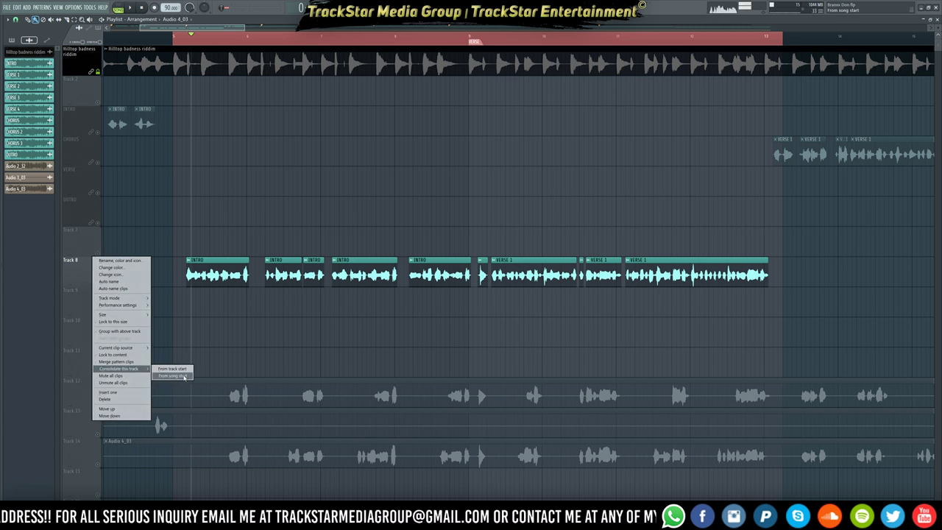
click(184, 376)
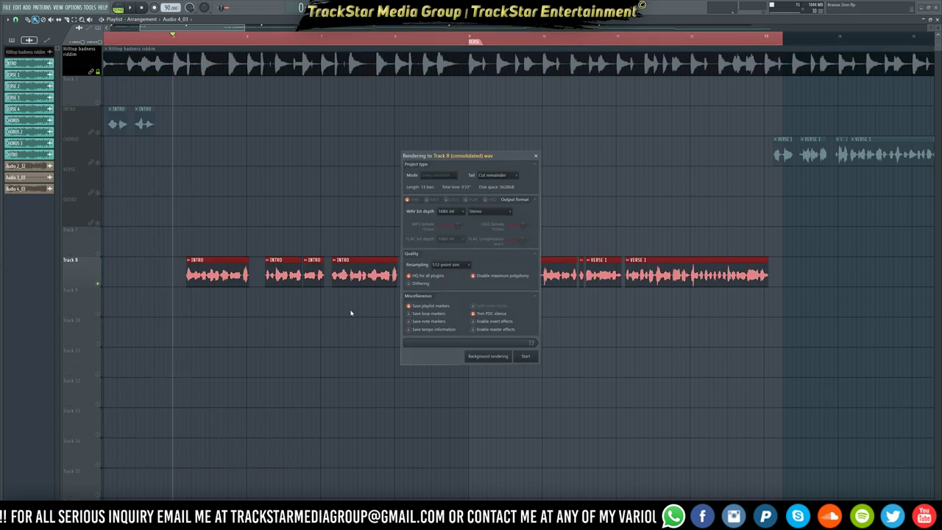
click(506, 176)
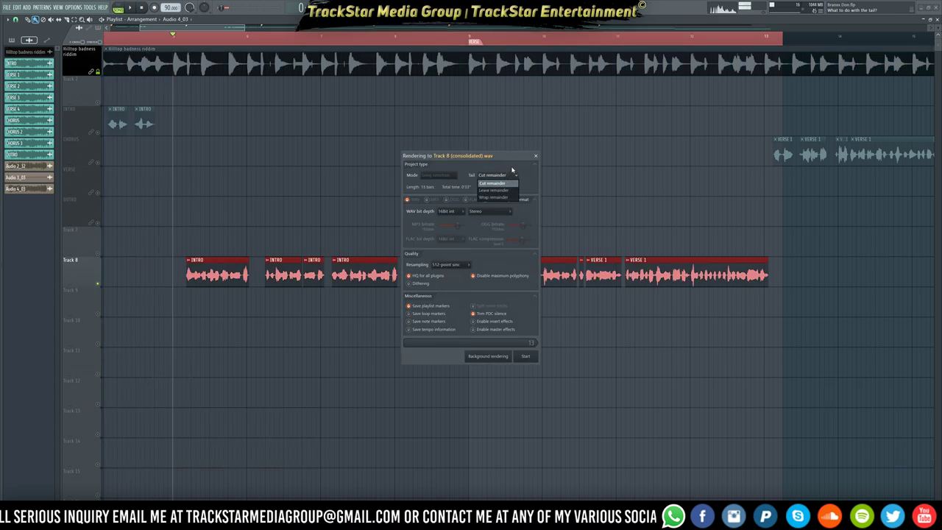
click(508, 173)
click(507, 176)
click(499, 192)
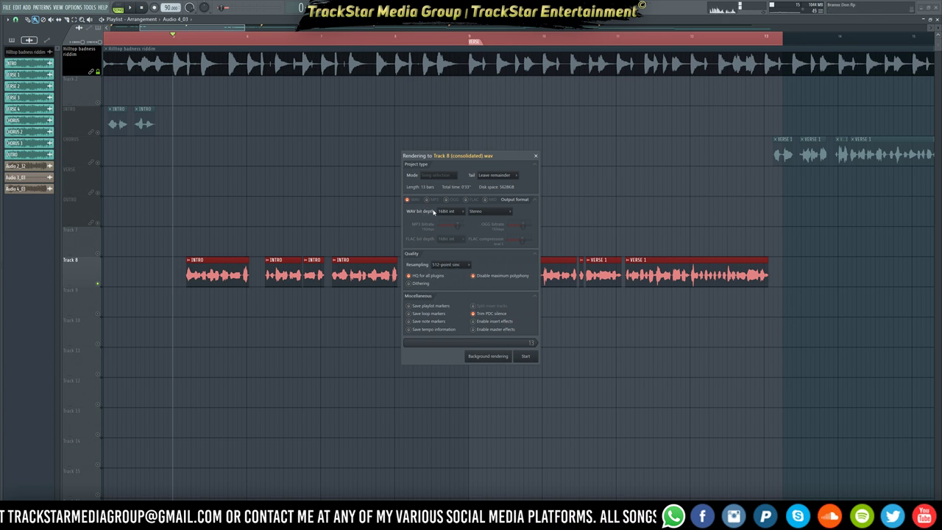
click(493, 214)
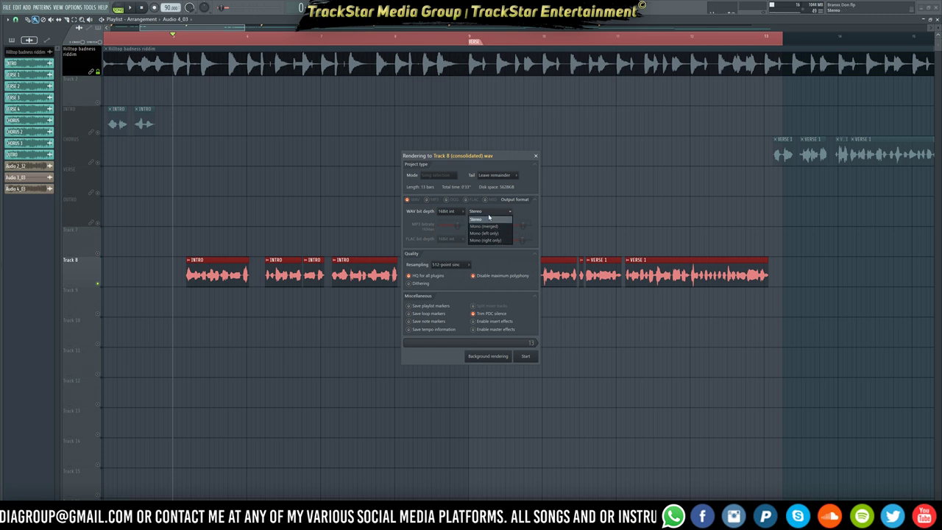
click(522, 216)
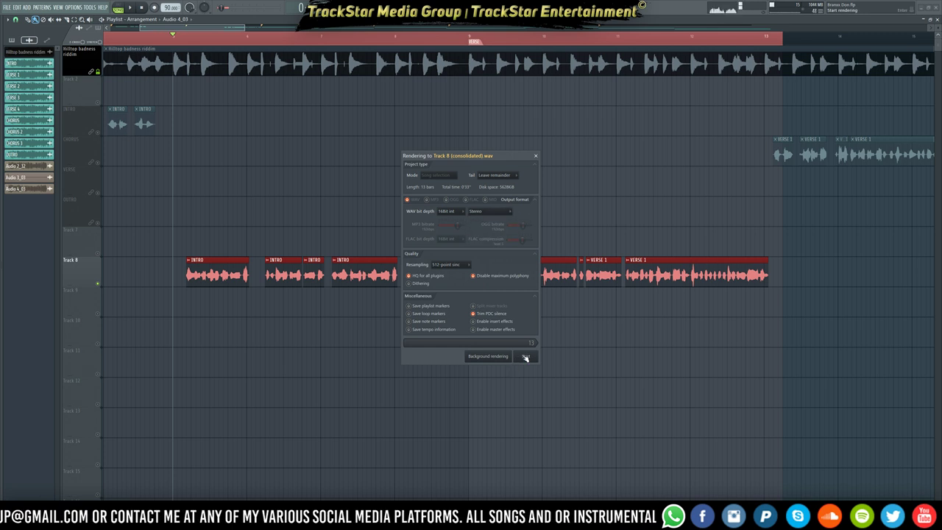
click(523, 356)
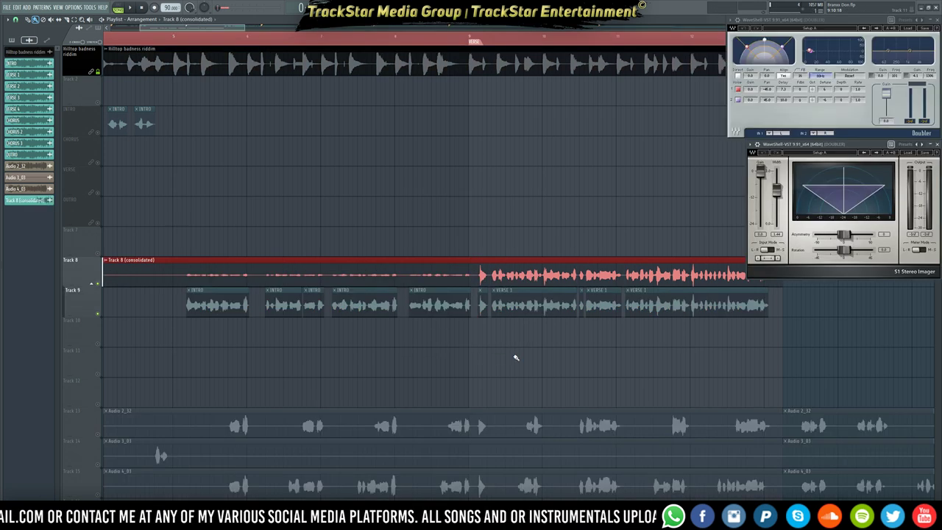
click(446, 351)
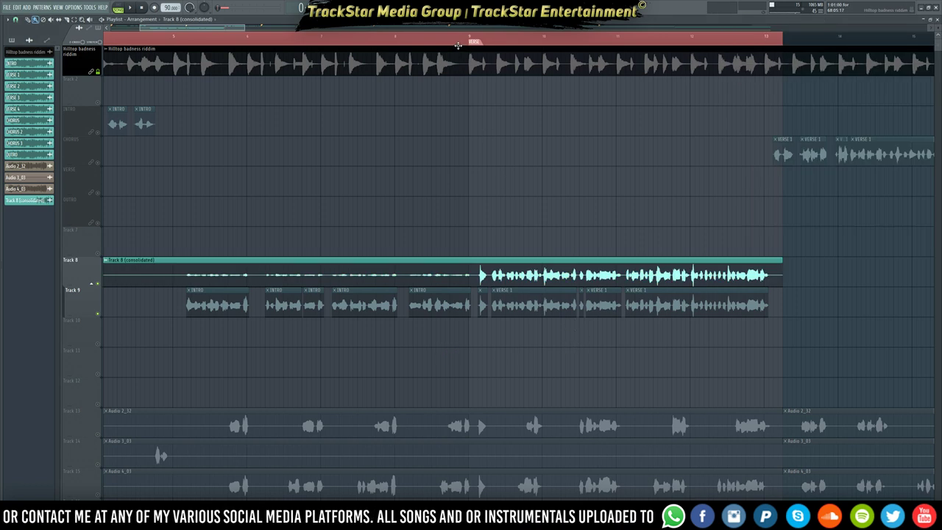
- Inspect the sample settings of the first original INTRO clip on Track 9
scroll(509, 245, down, 5)
scroll(465, 39, down, 4)
scroll(466, 40, down, 2)
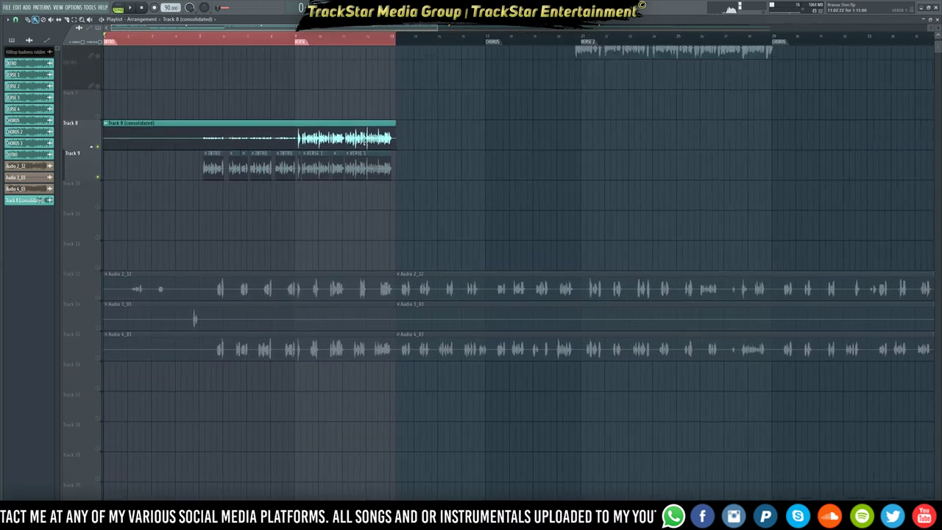
scroll(328, 148, up, 5)
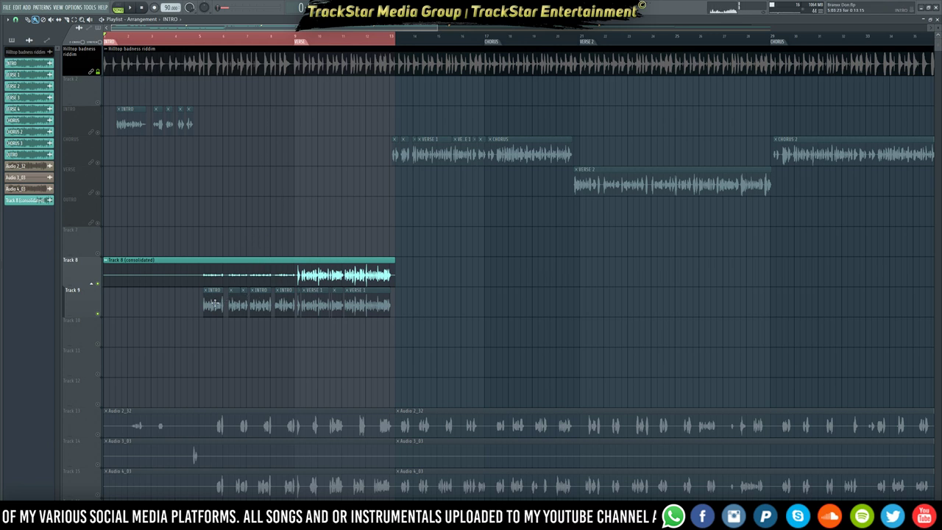
double_click(216, 302)
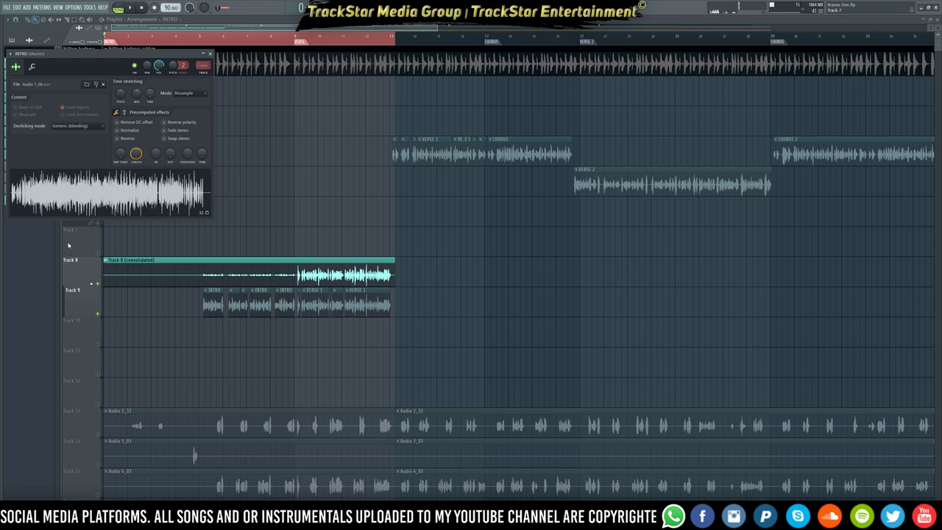
- Select the Track 8 (consolidated) clip and open the options of its entry in the clip list
click(169, 266)
right_click(33, 200)
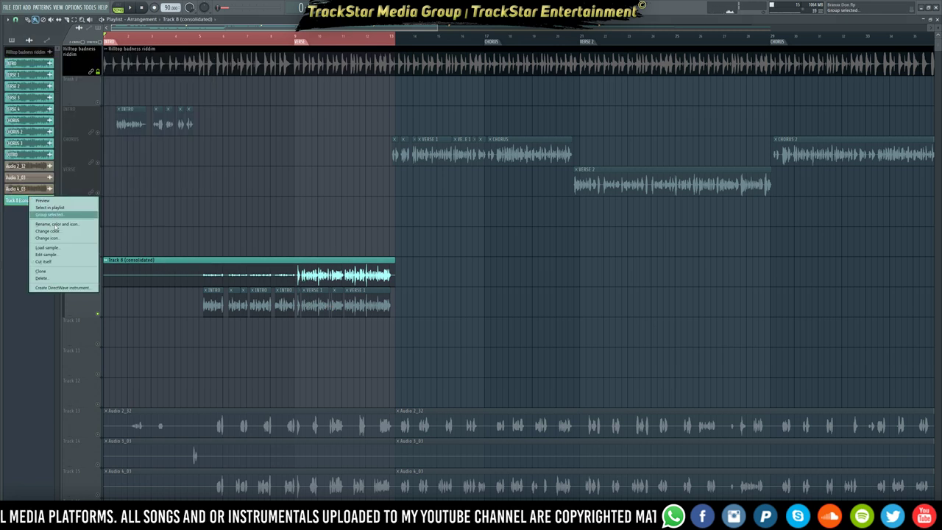
- Delete the Track 8 (consolidated) audio clip from the project and unmute all clips on Track 9
click(44, 278)
key(Return)
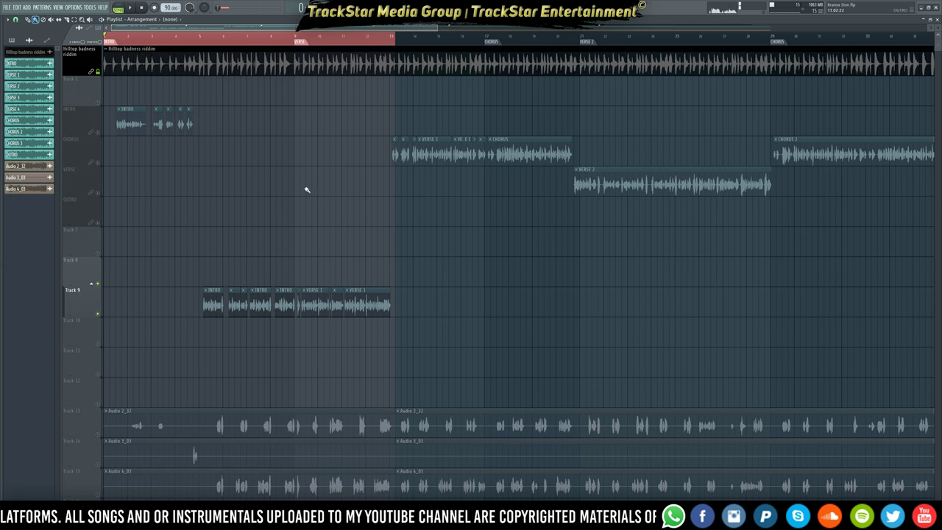
right_click(93, 310)
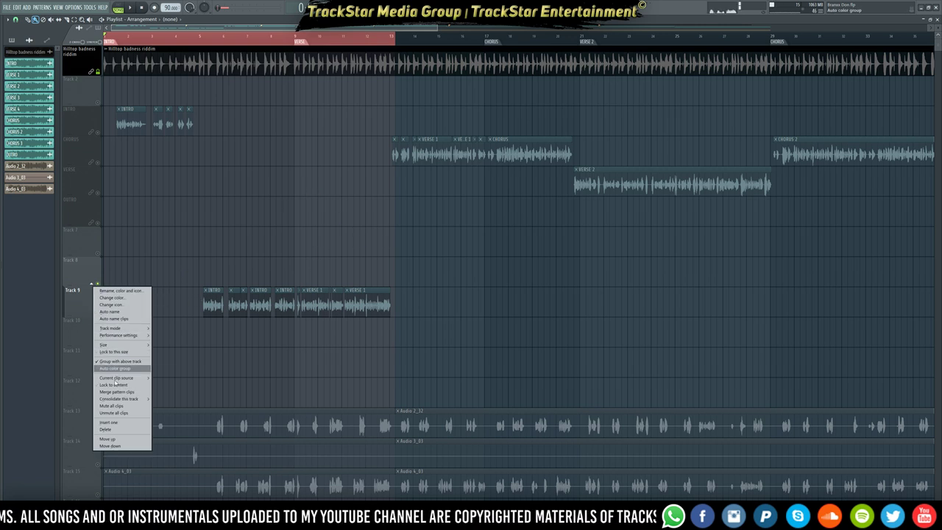
click(114, 413)
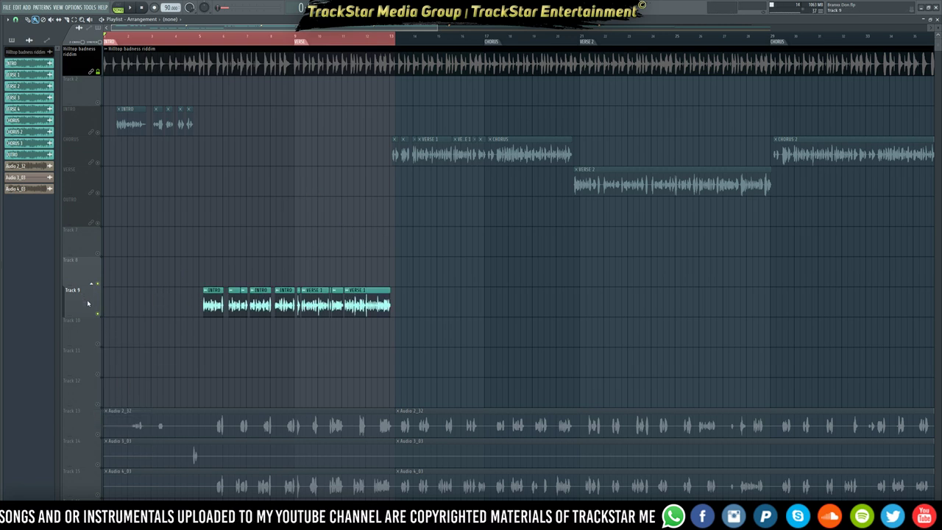
- Consolidate Track 9 from song start into a WAV and remove the leftover INTRO clips on Track 10
right_click(91, 303)
mouse_move(133, 399)
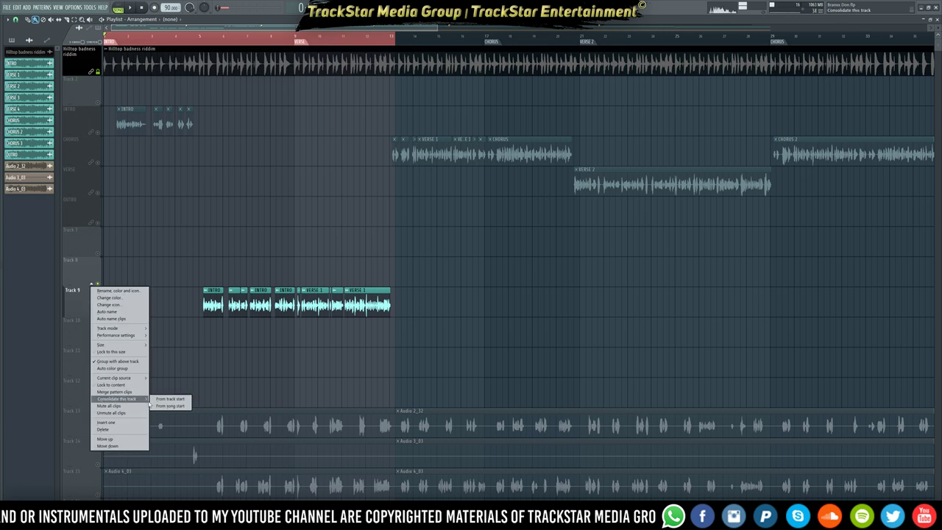
click(183, 407)
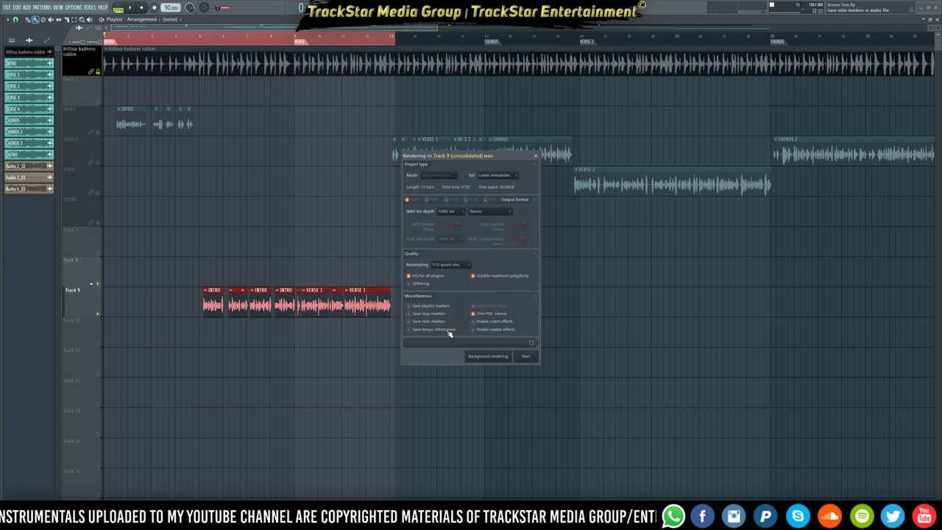
click(525, 357)
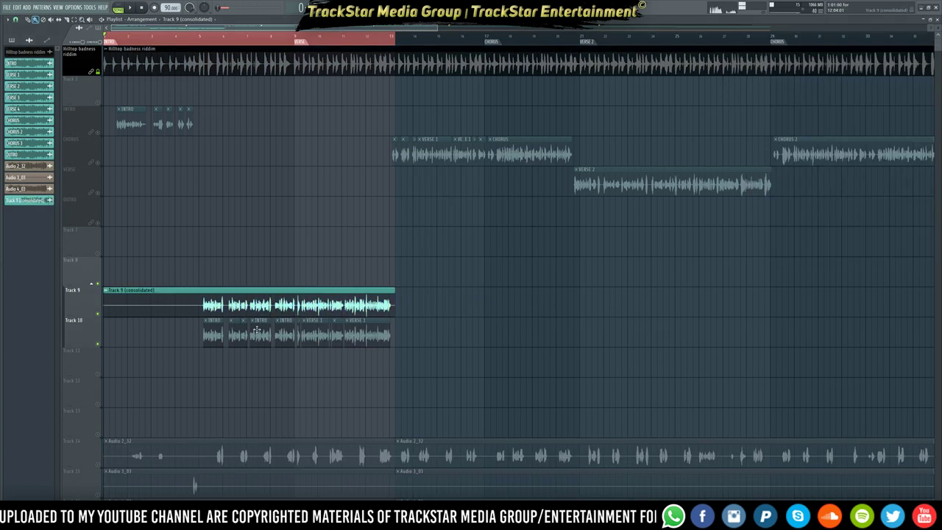
click(209, 333)
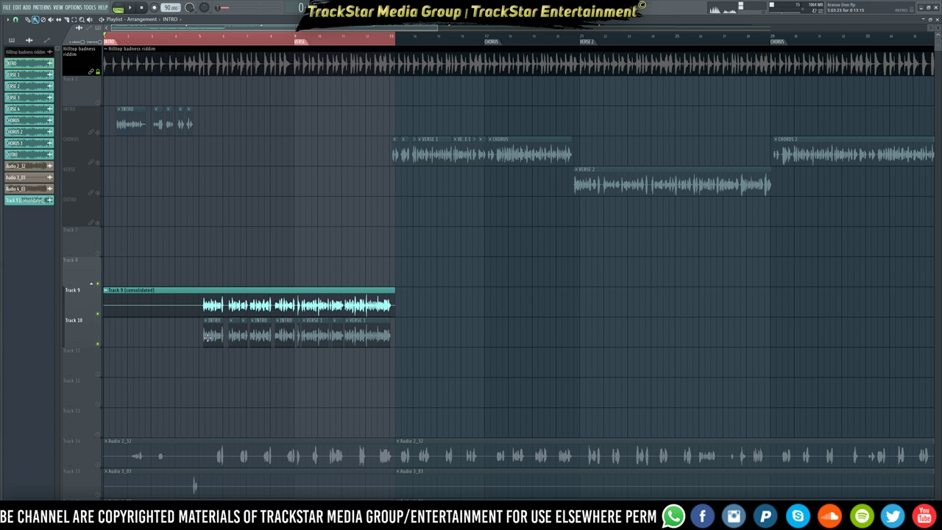
drag(209, 336, 293, 337)
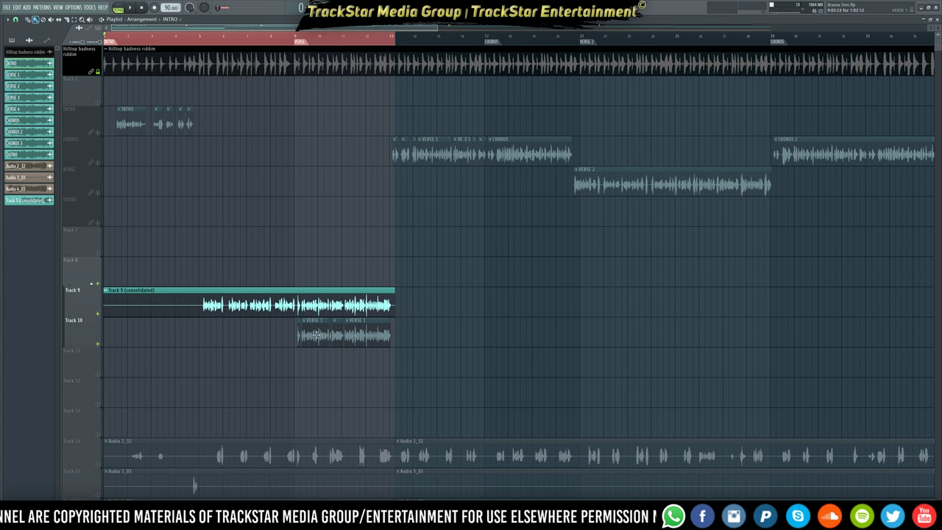
- Delete the original VERSE 1 audio from the project and extend the first CHORUS clip's start back to about bar 13
click(316, 335)
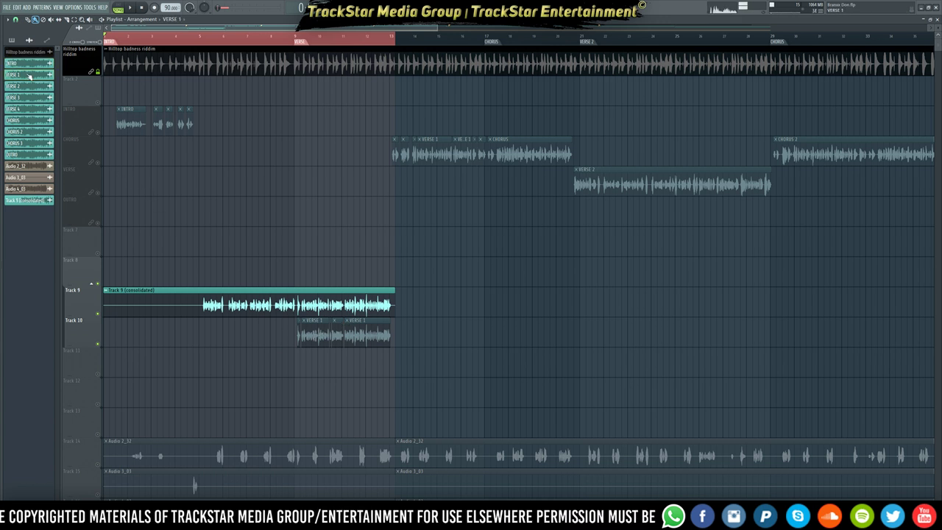
right_click(29, 75)
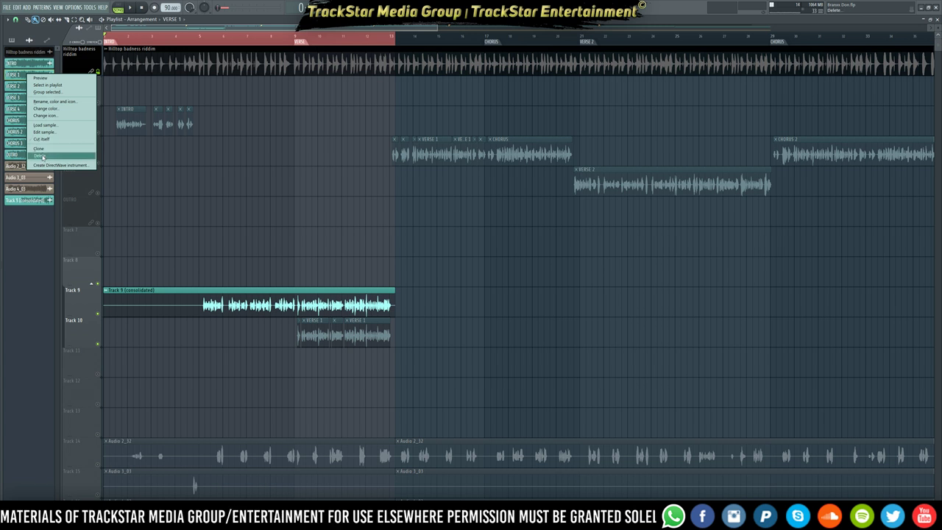
click(43, 156)
key(Return)
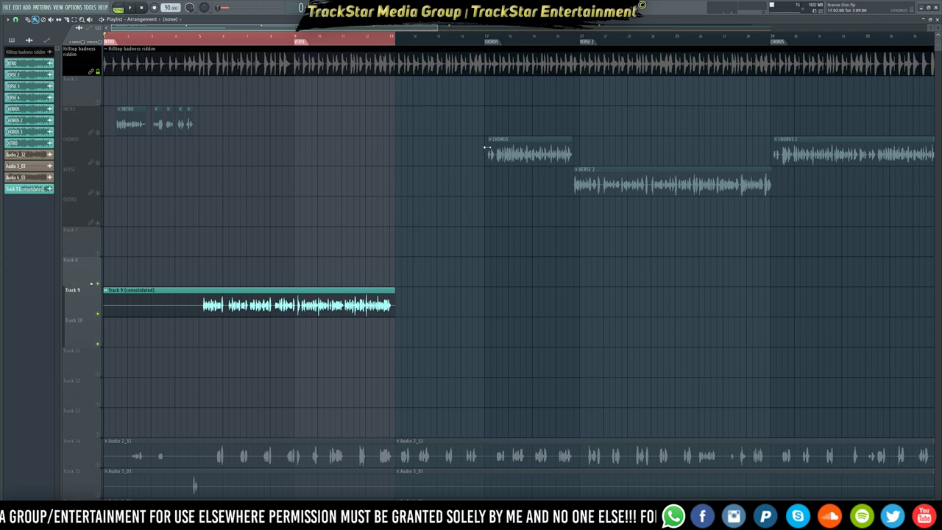
drag(477, 148, 383, 148)
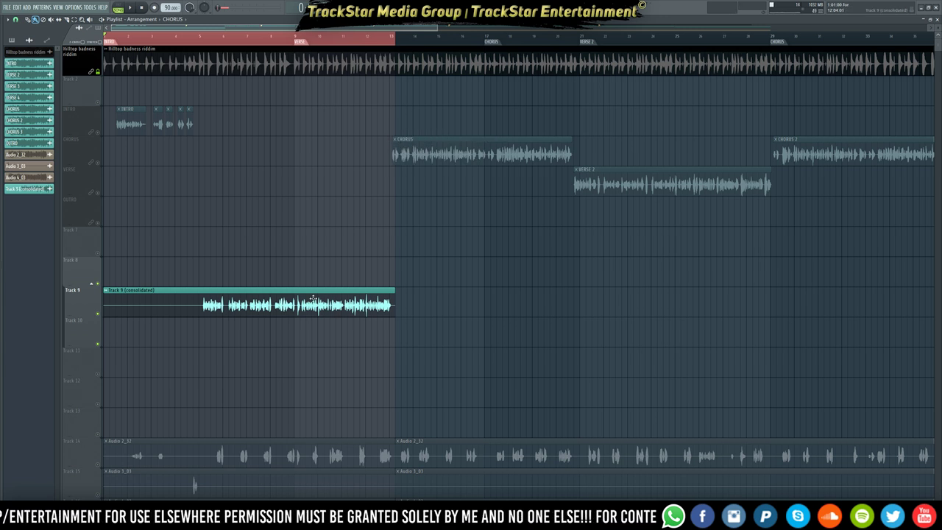
- Rename the Track 9 (consolidated) clip to VERSE 1
double_click(305, 298)
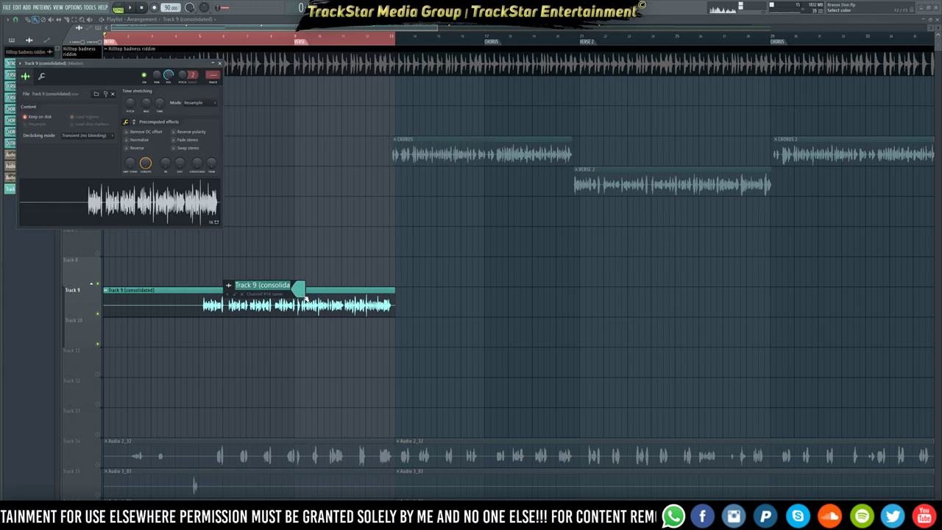
text(VERSE)
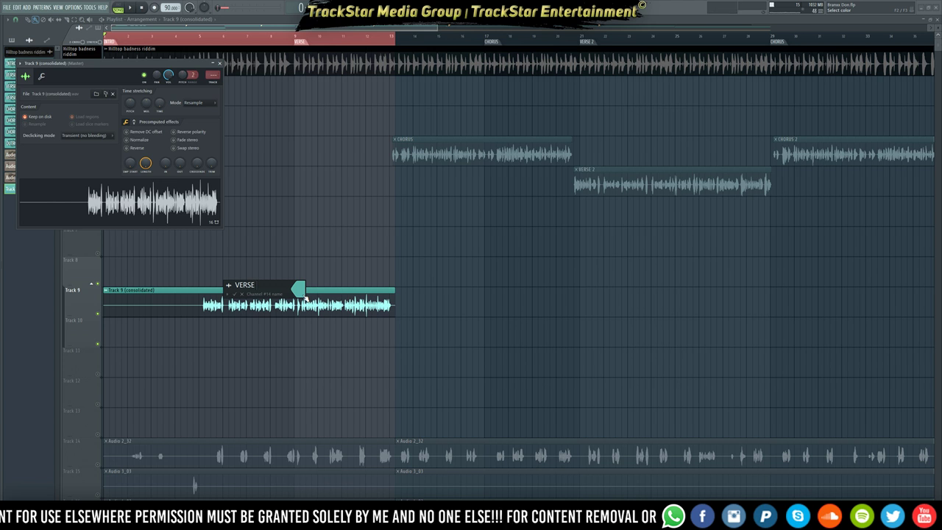
text( 1)
key(Return)
key(Escape)
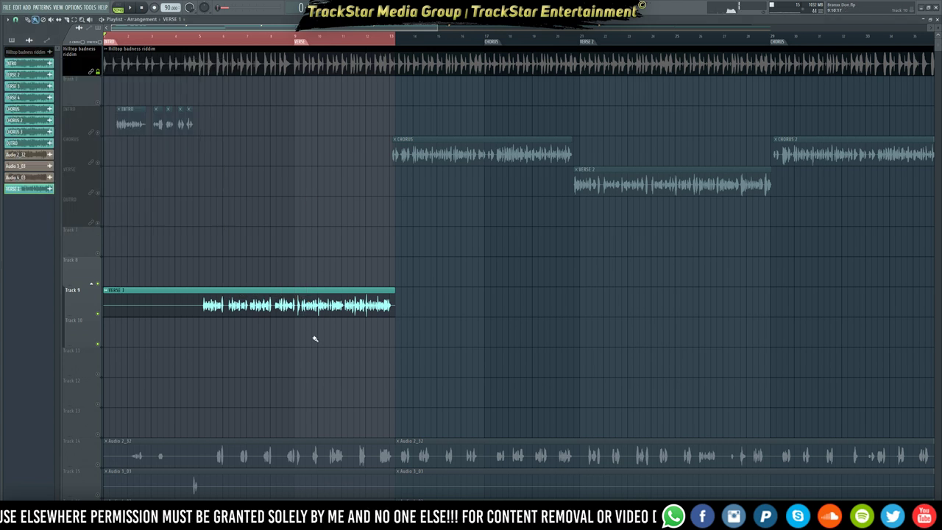
- Move the consolidated VERSE 1 clip from Track 9 up to the VERSE track
drag(313, 338, 306, 273)
key(shift+Up)
key(shift+Up)
key(shift+Up)
key(shift+Up)
key(shift+Up)
key(shift+Up)
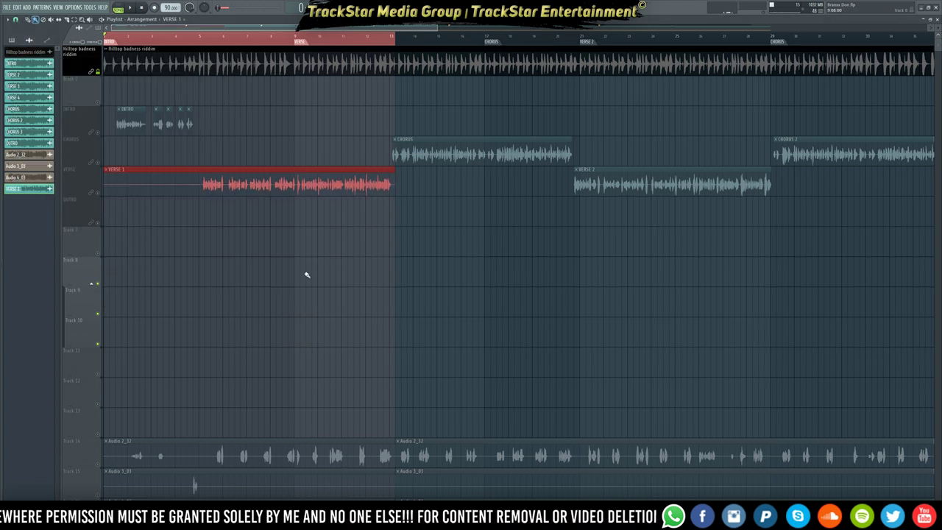
click(307, 274)
- Route the VERSE 1 clip's channel to the LEAD VOCALS mixer track 15
double_click(249, 183)
key(F9)
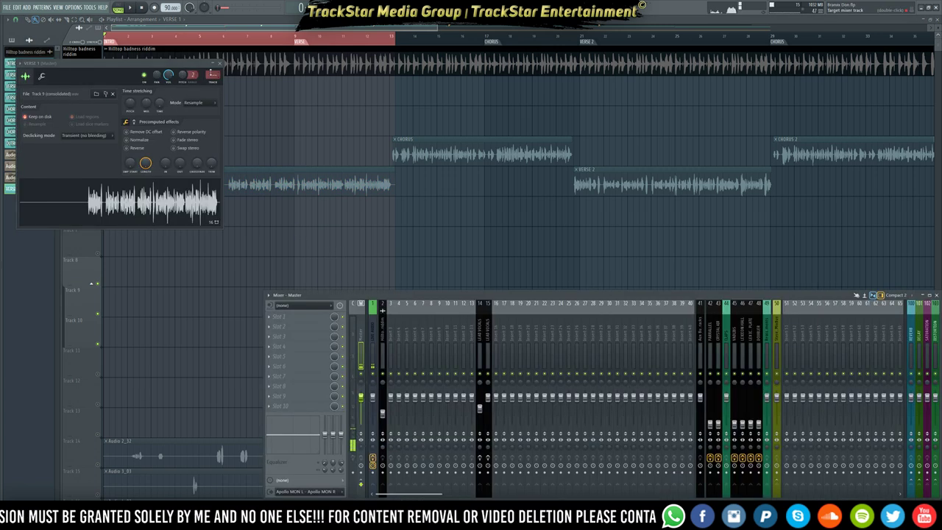
drag(214, 75, 213, 50)
right_click(288, 218)
- Unmute the VERSE, INTRO, CHORUS and OUTRO tracks during song playback
key(space)
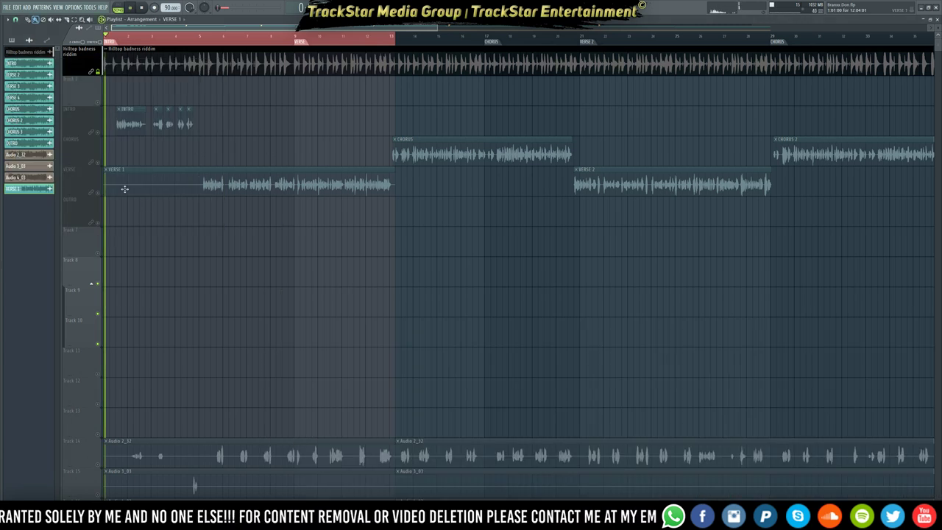
click(102, 195)
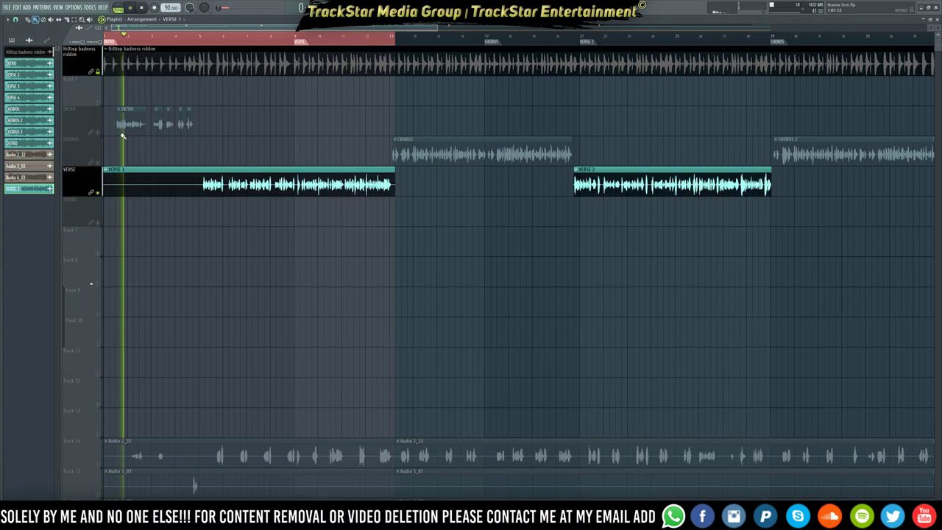
ctrl+click(98, 125)
ctrl+click(95, 155)
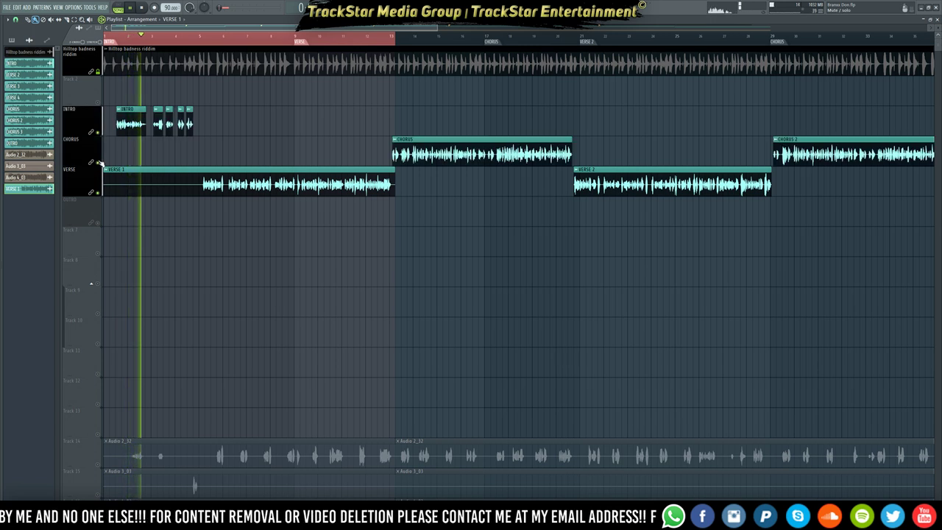
ctrl+click(96, 217)
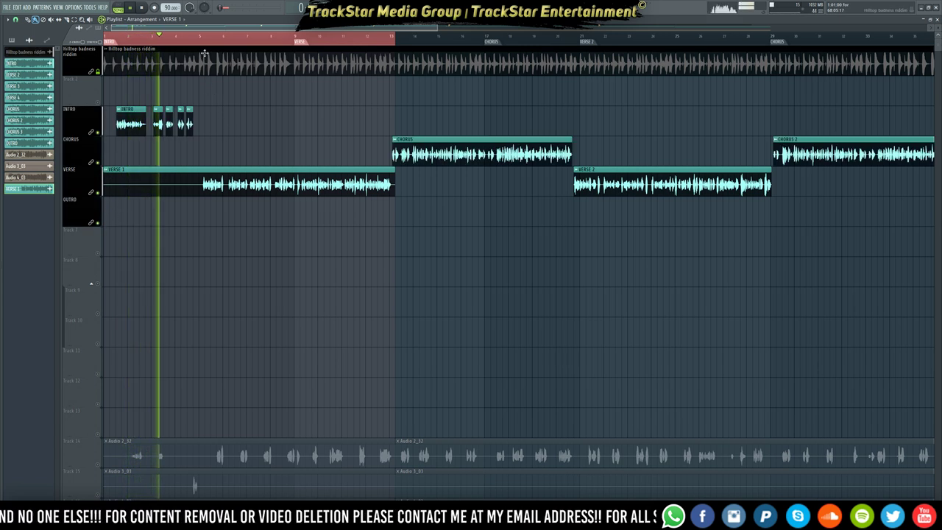
- Lower the volume of LEAD VOCALS mixer track 15 and play the verse from bar 5
scroll(198, 46, up, 5)
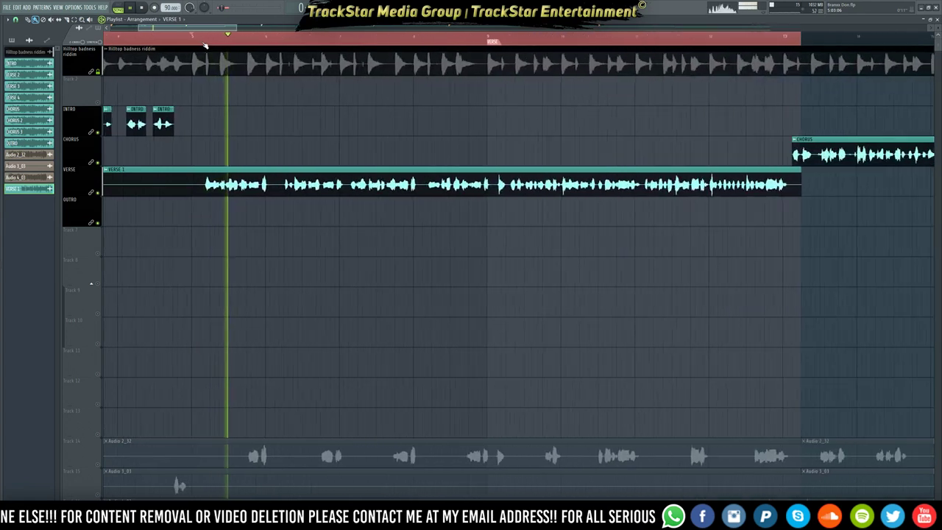
key(space)
key(F9)
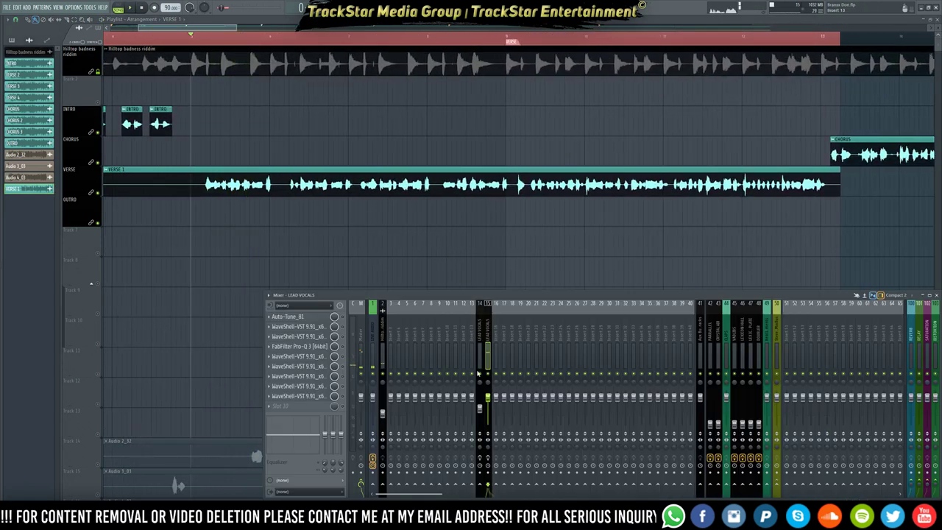
key(space)
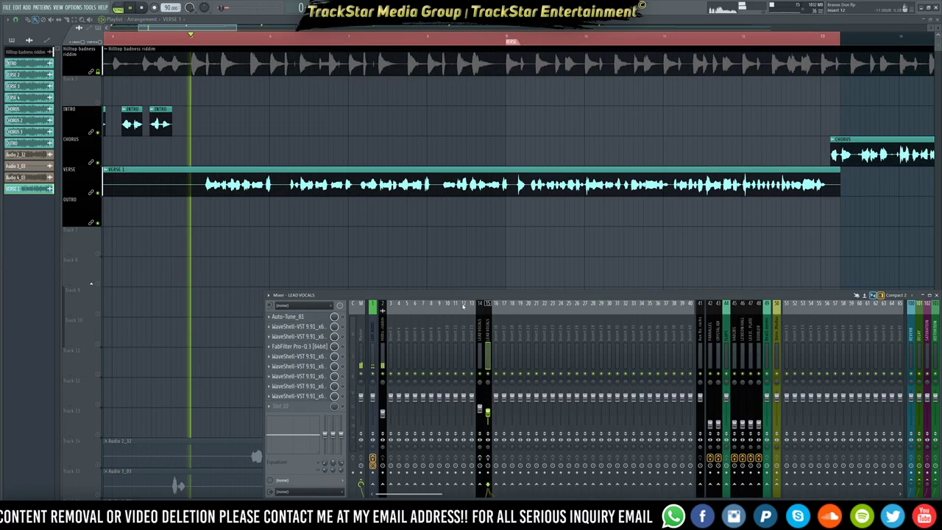
key(F9)
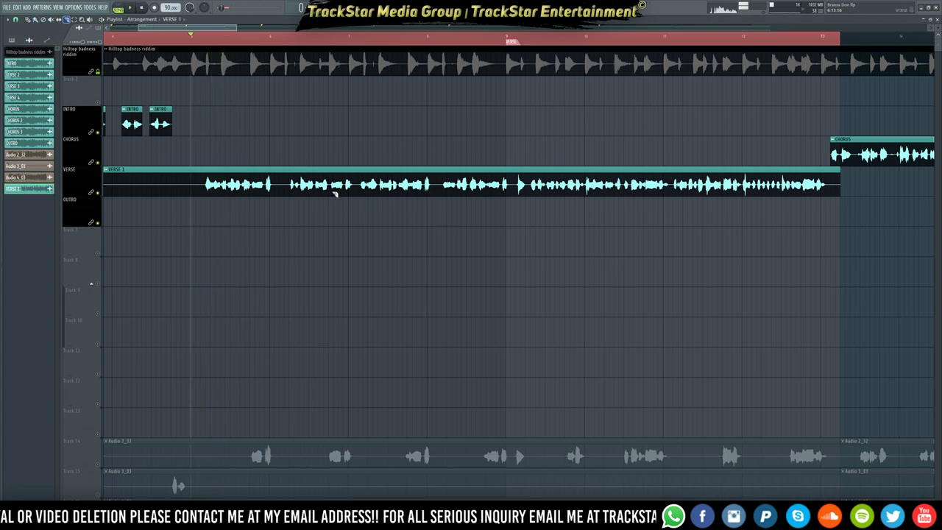
- Slice the VERSE 1 clip just before its first vocal and delete the silent part ahead of it
scroll(334, 193, up, 5)
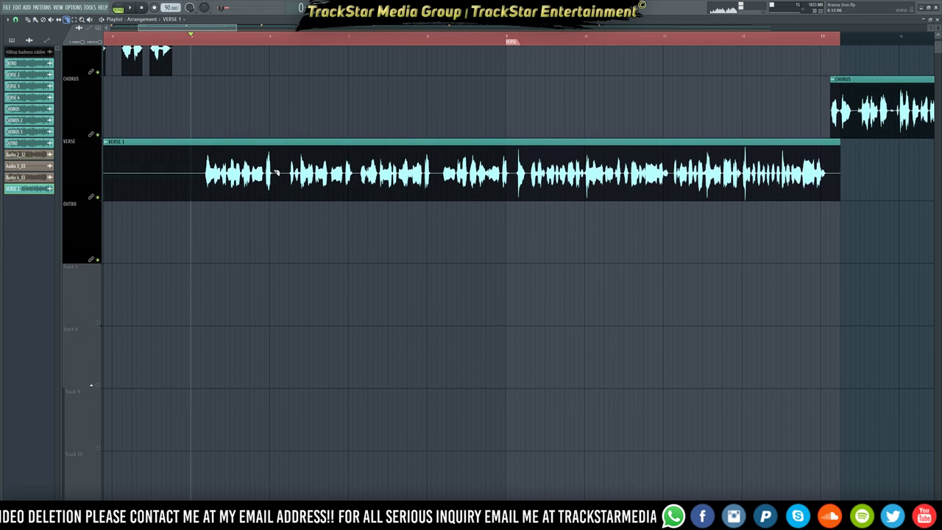
click(206, 175)
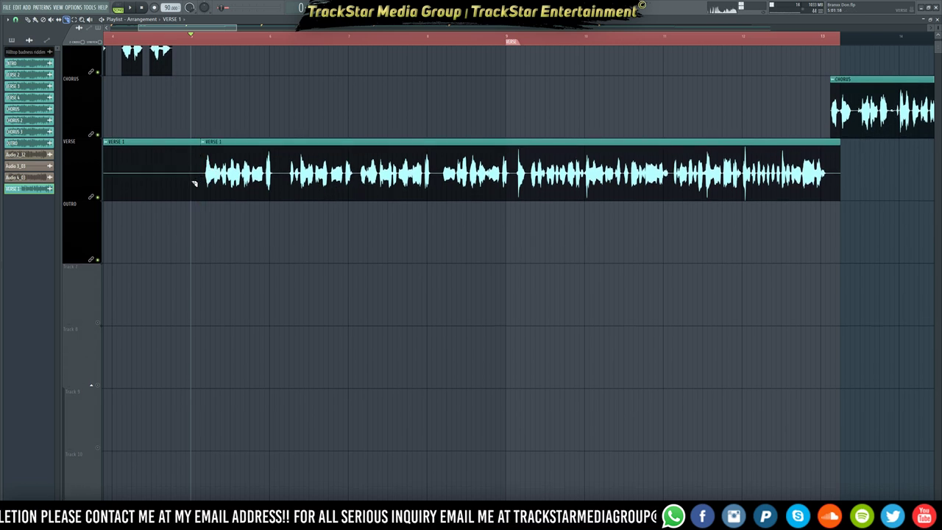
right_click(193, 174)
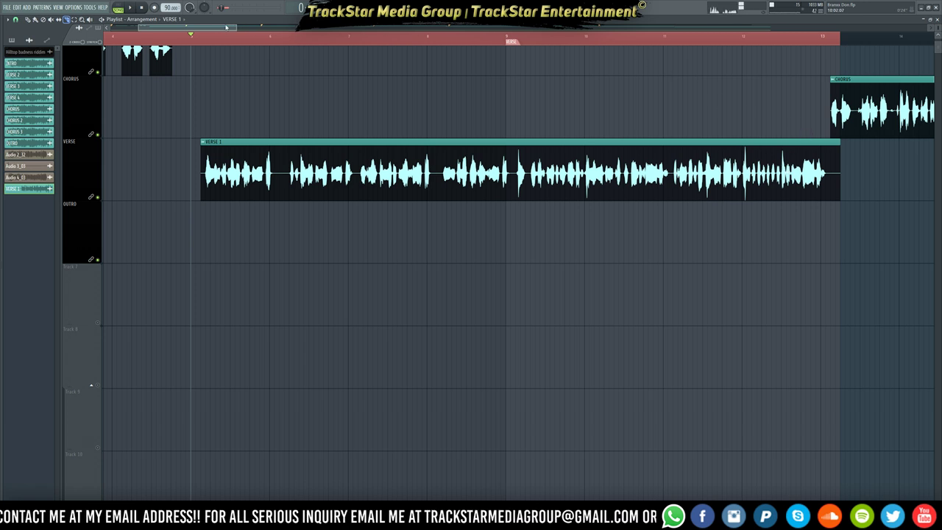
- Clear the time selection and move the first VERSE marker to bar 5 and the first CHORUS marker to bar 13
drag(218, 30, 271, 32)
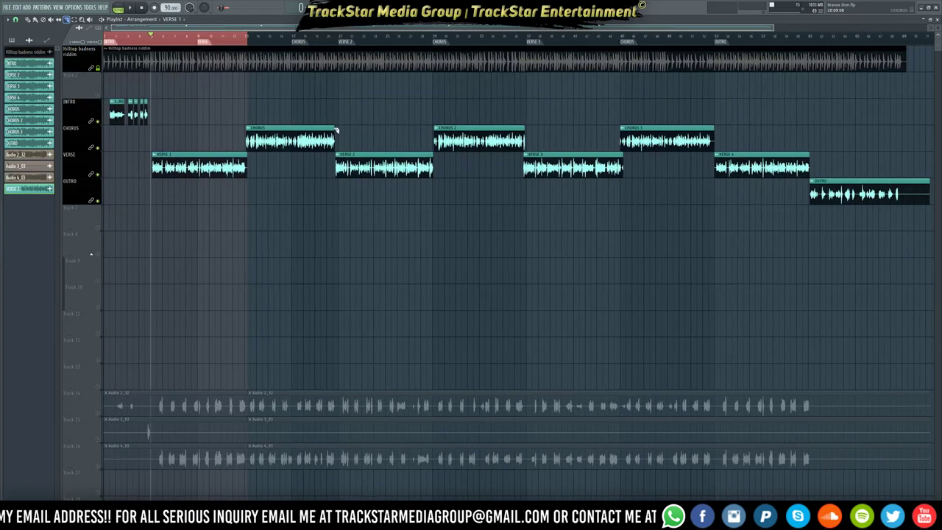
key(ctrl+d)
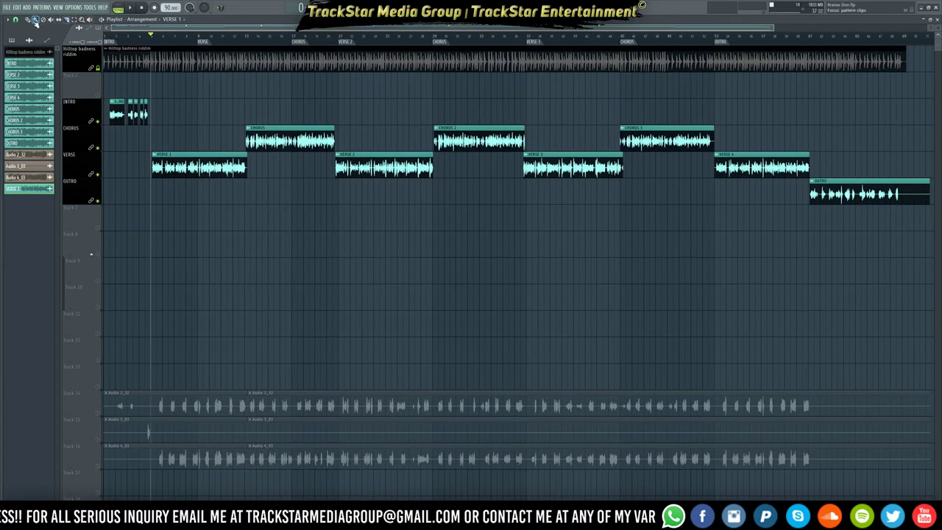
drag(200, 43, 150, 42)
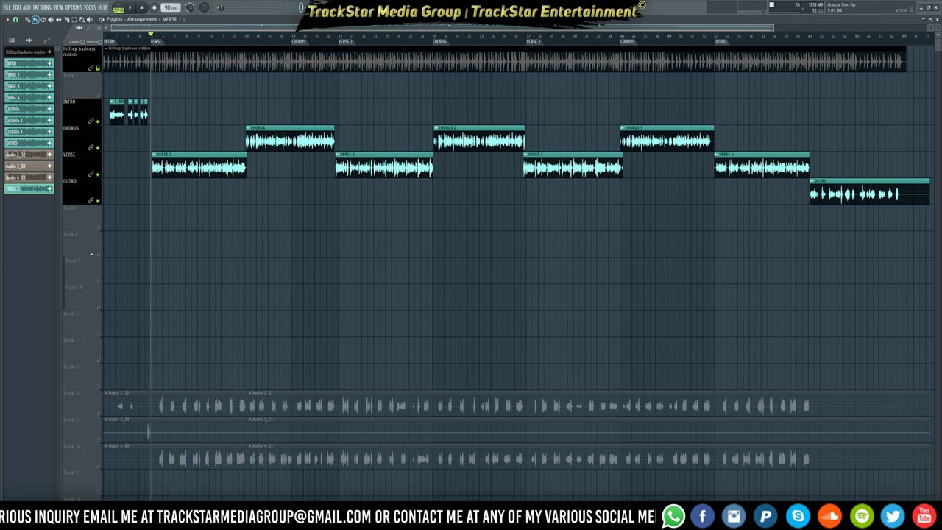
drag(295, 42, 246, 42)
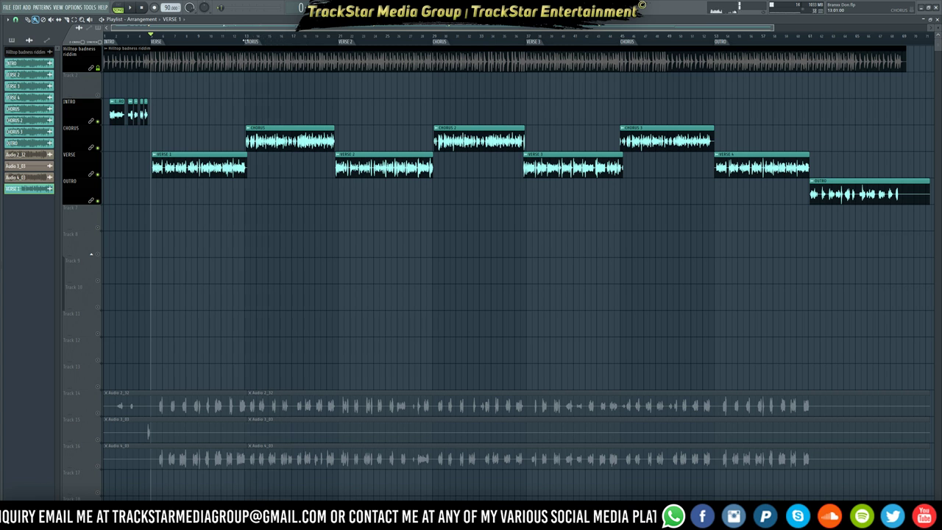
- Play back the section between the first VERSE and CHORUS markers and check the lead vocals in the mixer
click(158, 44)
key(space)
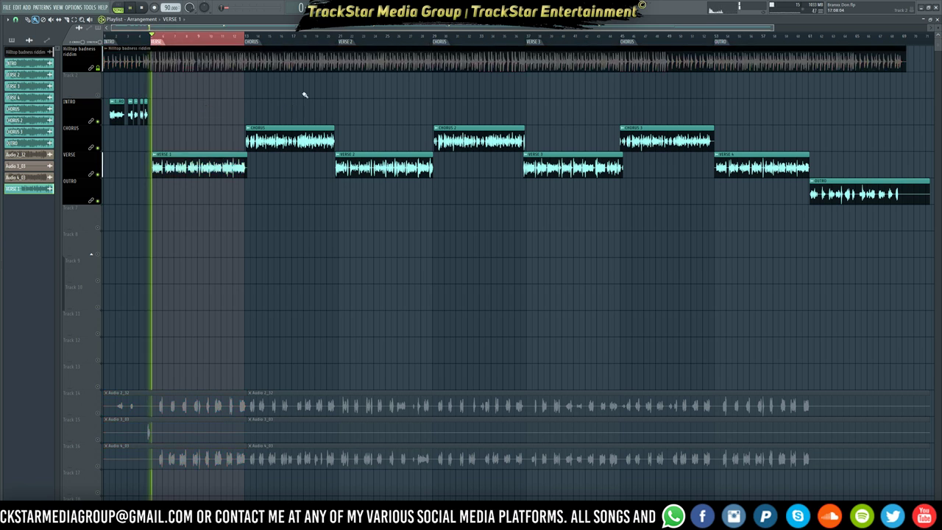
key(F9)
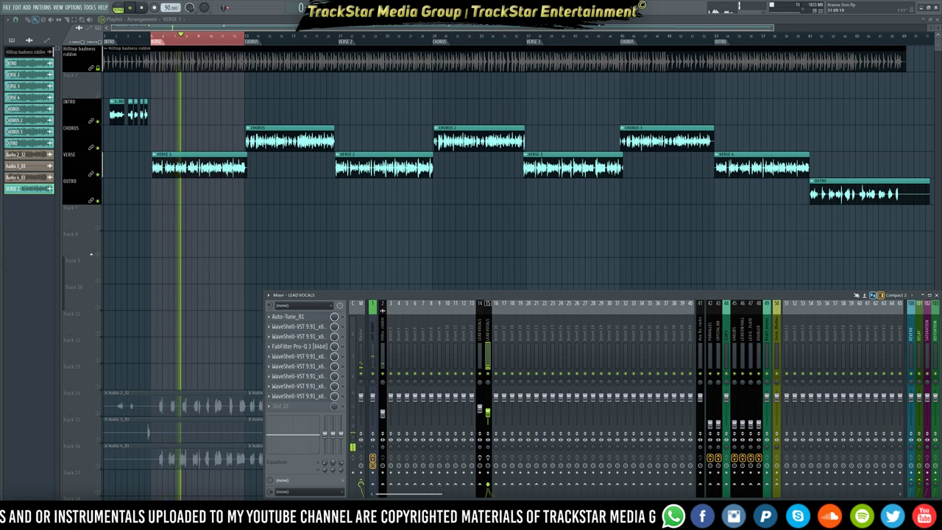
key(space)
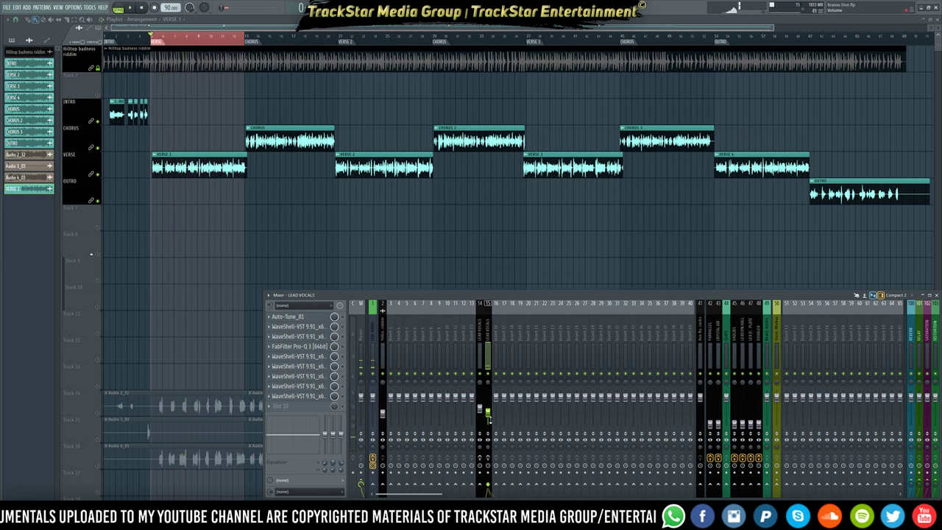
- Raise the LEAD VOCALS track 15 fader back to the default level and bring up the track's effect plugins
drag(489, 413, 488, 402)
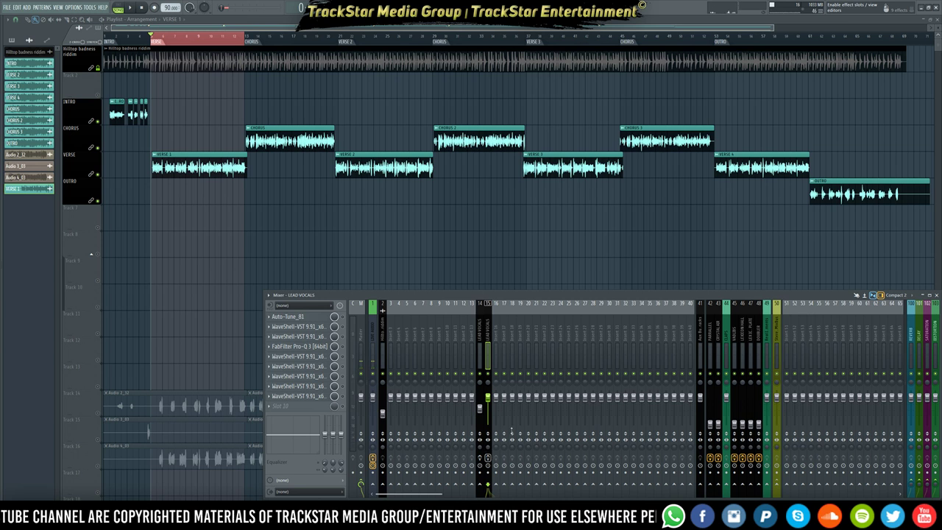
right_click(487, 397)
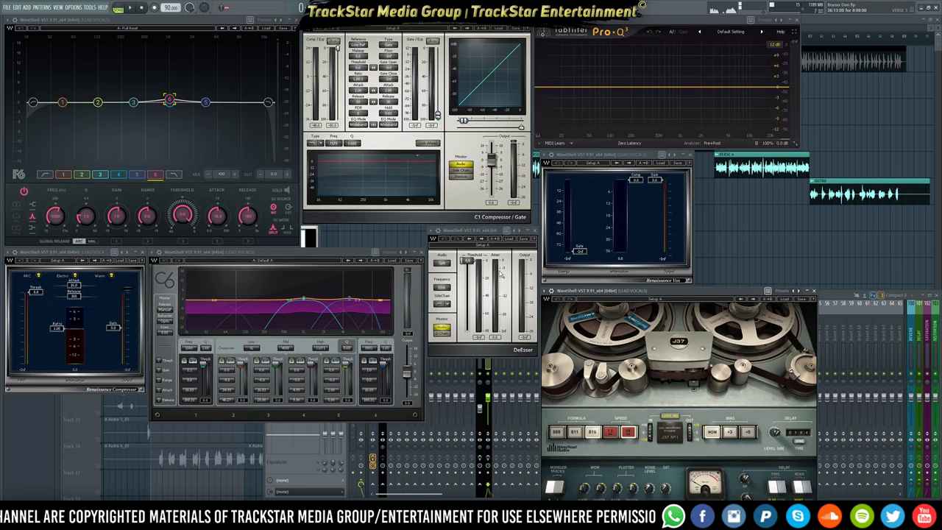
click(839, 300)
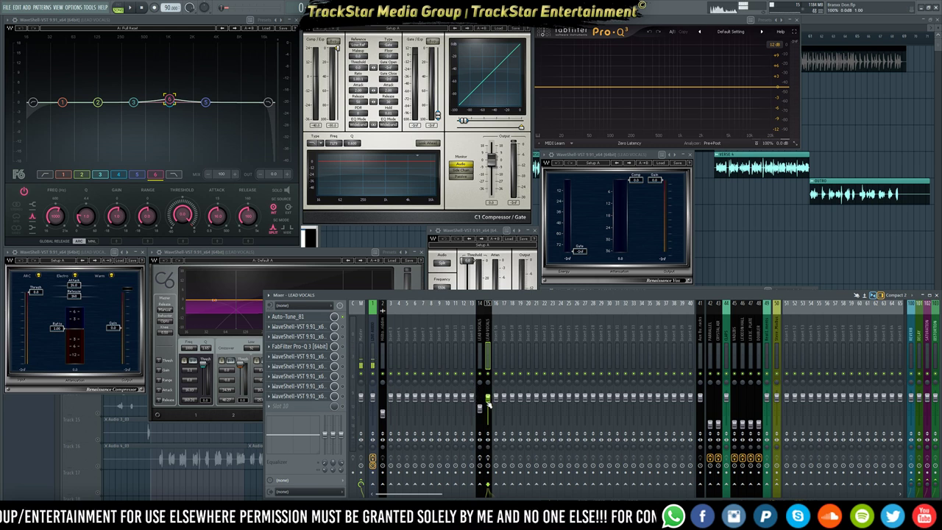
- Enable the high-pass filter in the LEAD VOCALS F6 equaliser and raise its cutoff to about 390 Hz
click(319, 327)
click(318, 327)
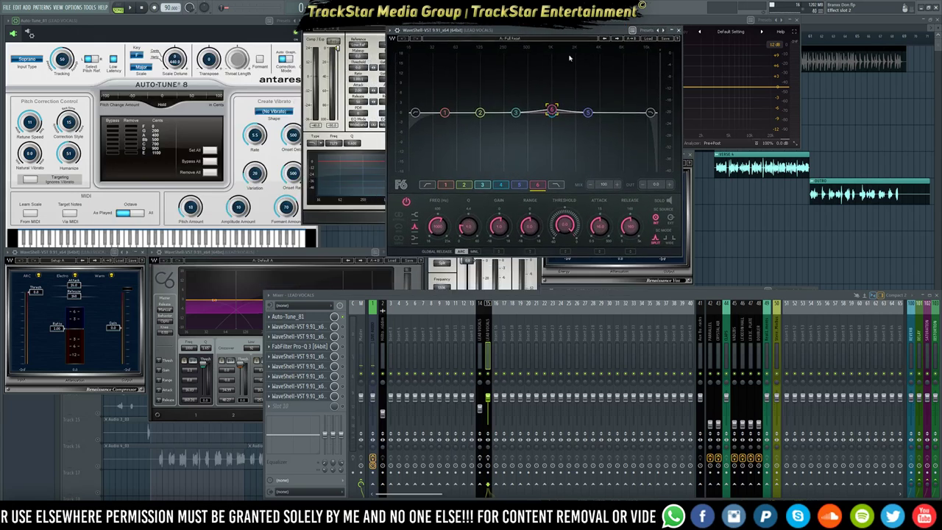
click(415, 113)
click(406, 202)
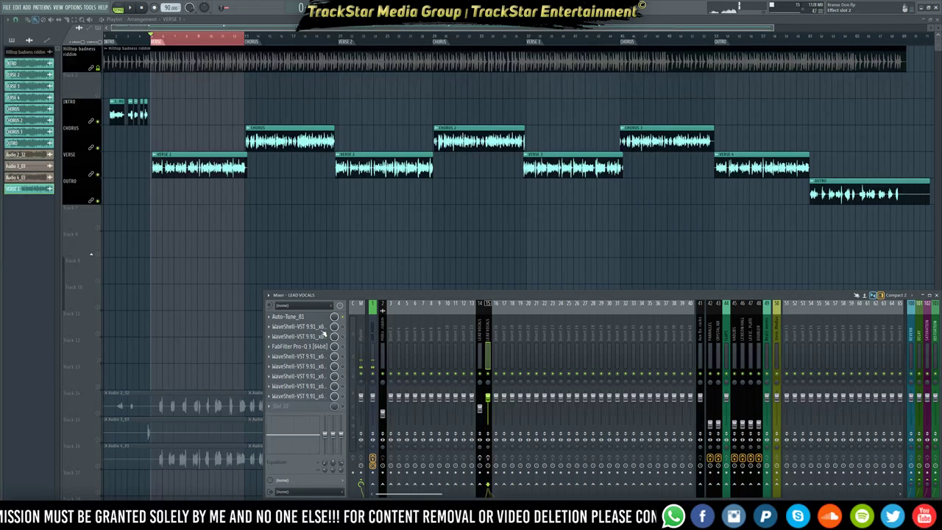
click(321, 329)
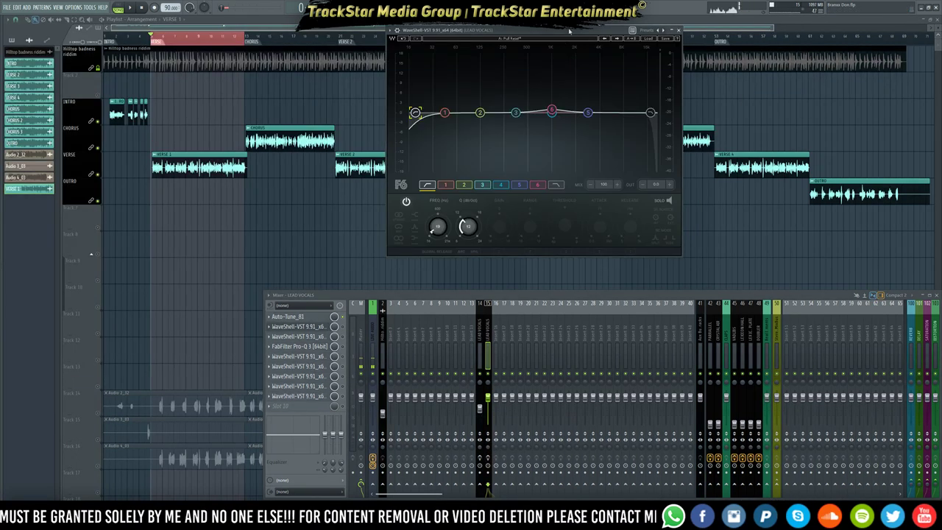
drag(568, 31, 186, 21)
drag(33, 102, 137, 102)
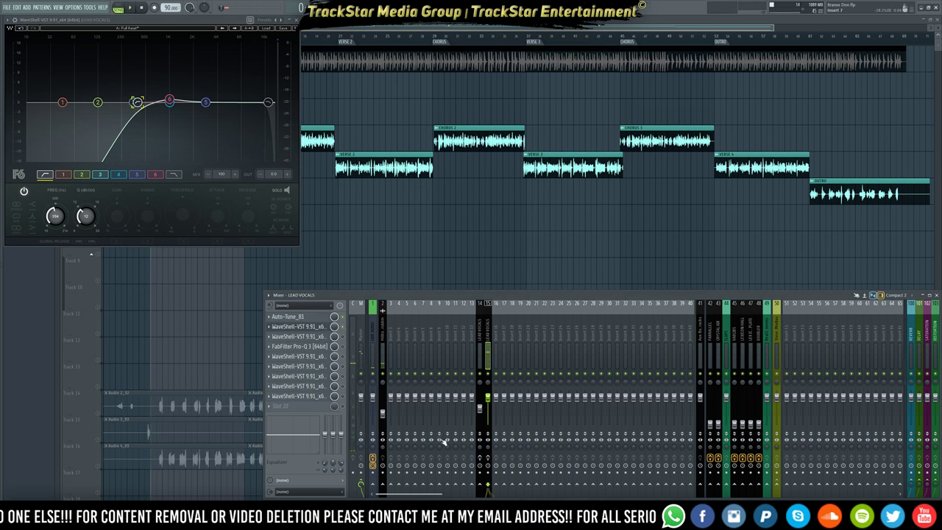
- Play the verse and shift F6 bands 3 and 6 to lower frequencies, with band 3 at about 201 Hz
click(486, 457)
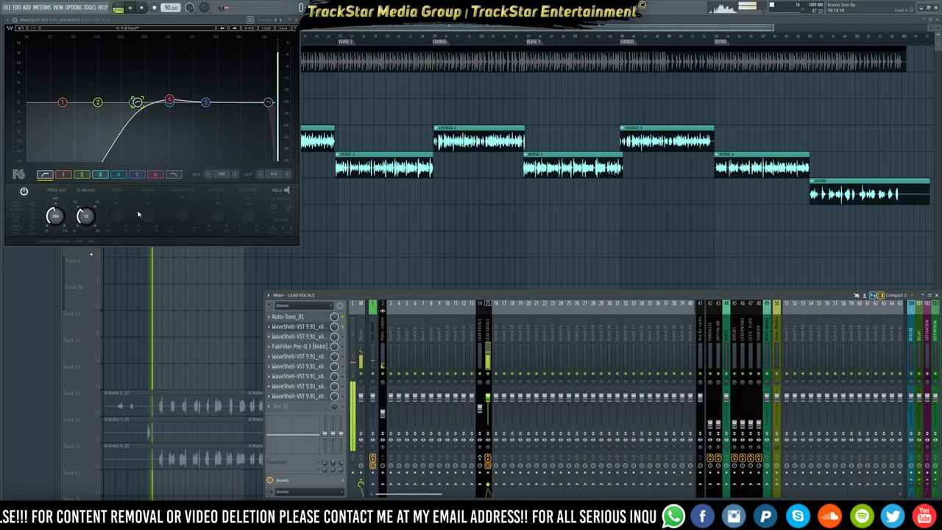
click(95, 102)
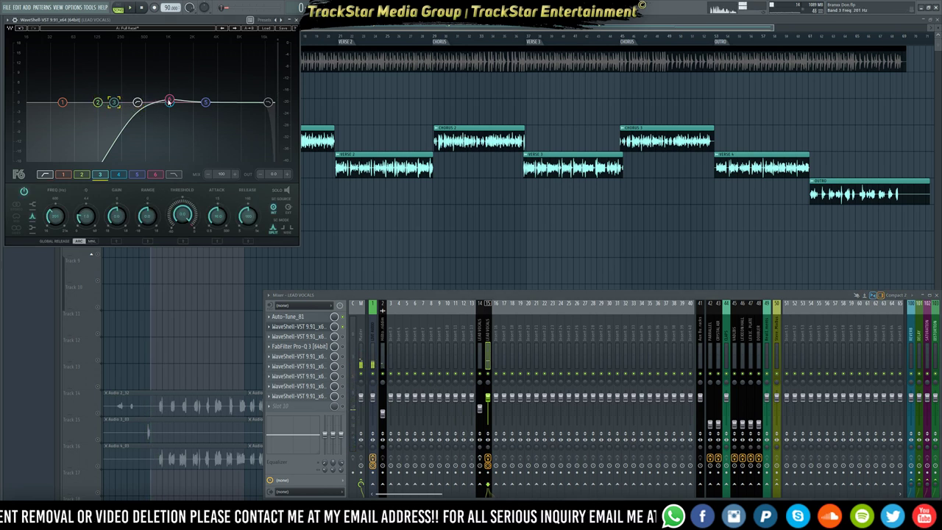
click(168, 101)
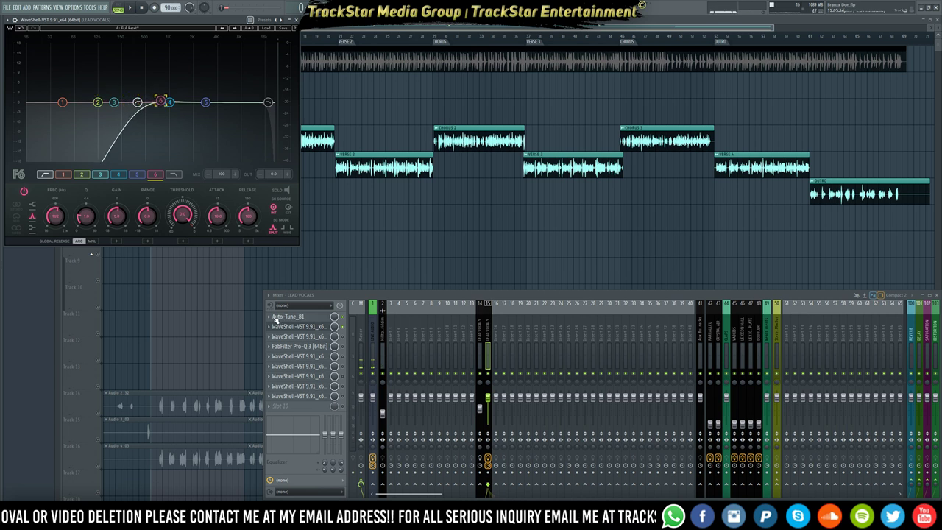
- Replace the effect in slot 2 of LEAD VOCALS with the WaveShell-VST 9.91_x64 plugin F6-RTA Mono
click(271, 326)
mouse_move(279, 336)
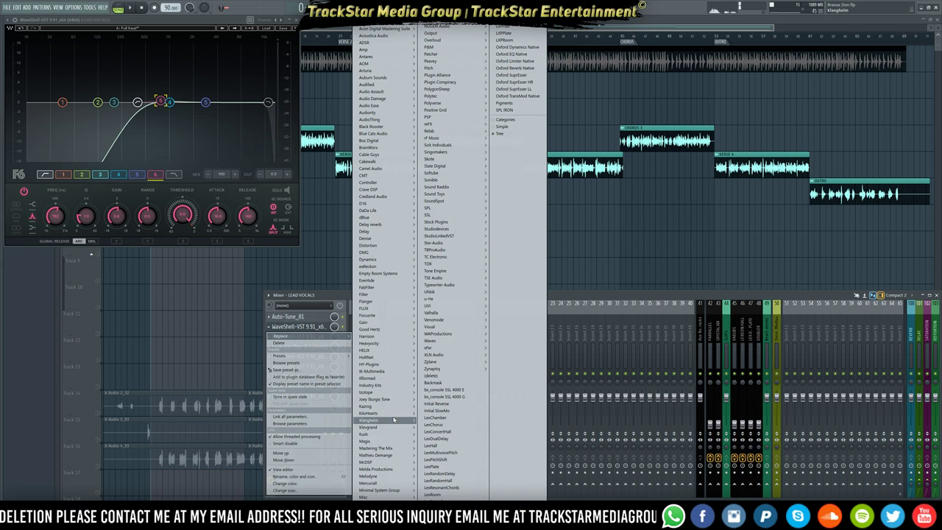
mouse_move(413, 385)
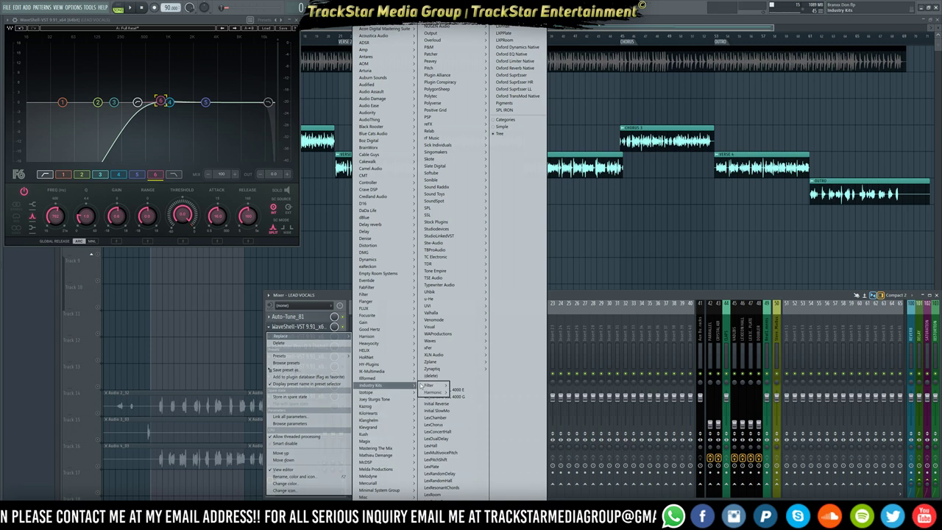
mouse_move(475, 343)
mouse_move(512, 343)
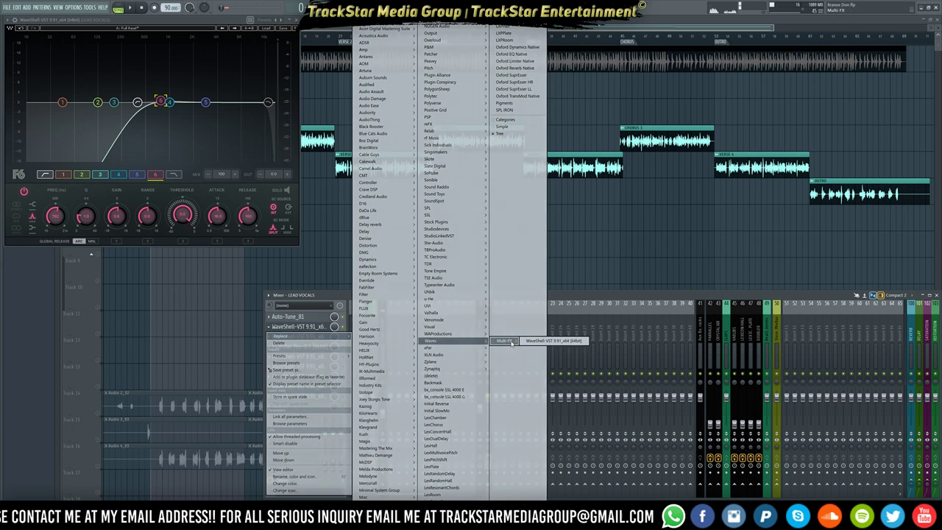
click(553, 341)
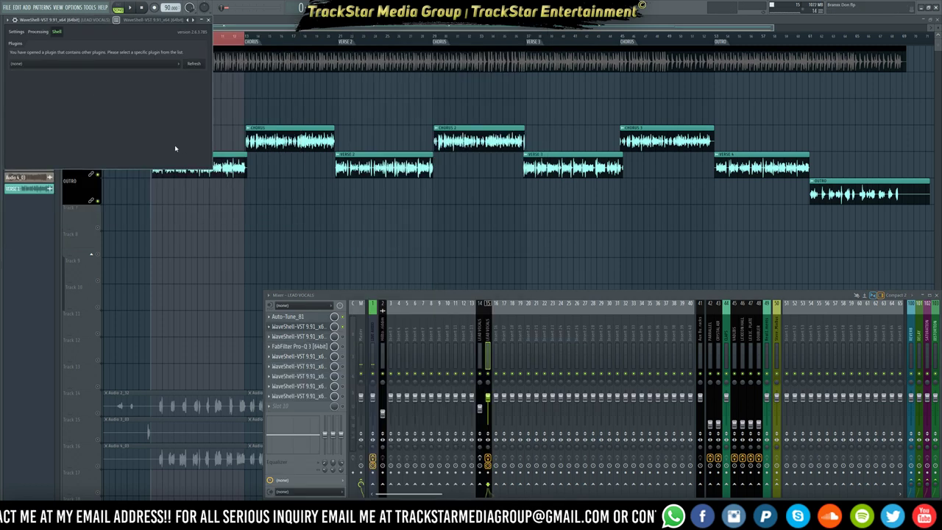
click(91, 65)
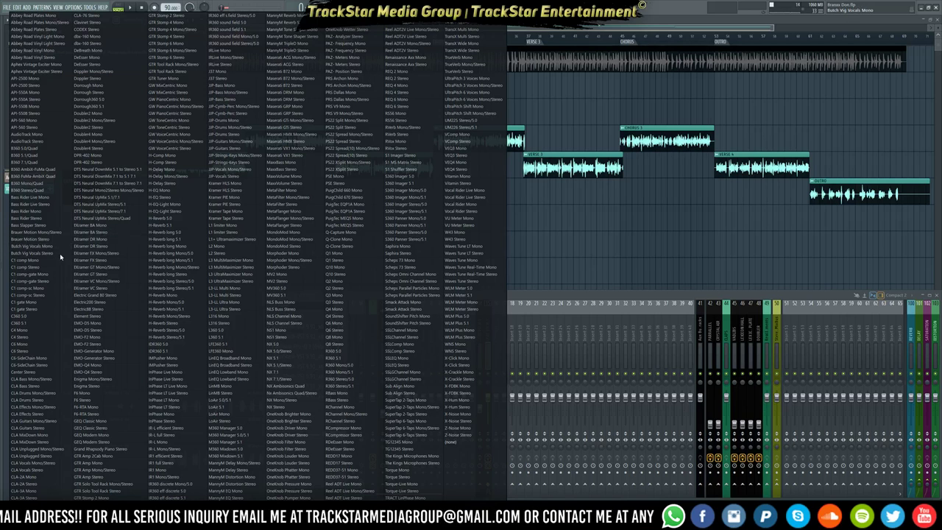
click(95, 409)
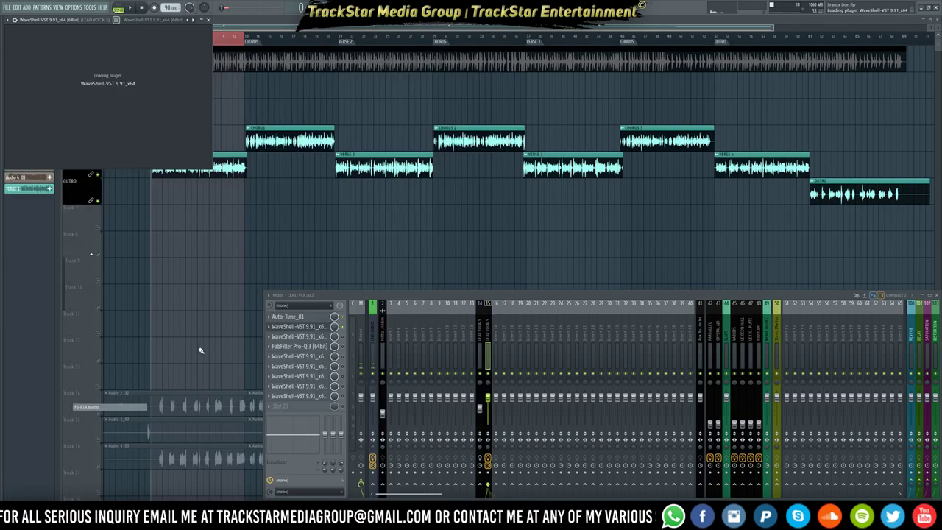
- Set the F6-RTA high-pass filter frequency to 200 Hz and enable the filter
click(34, 103)
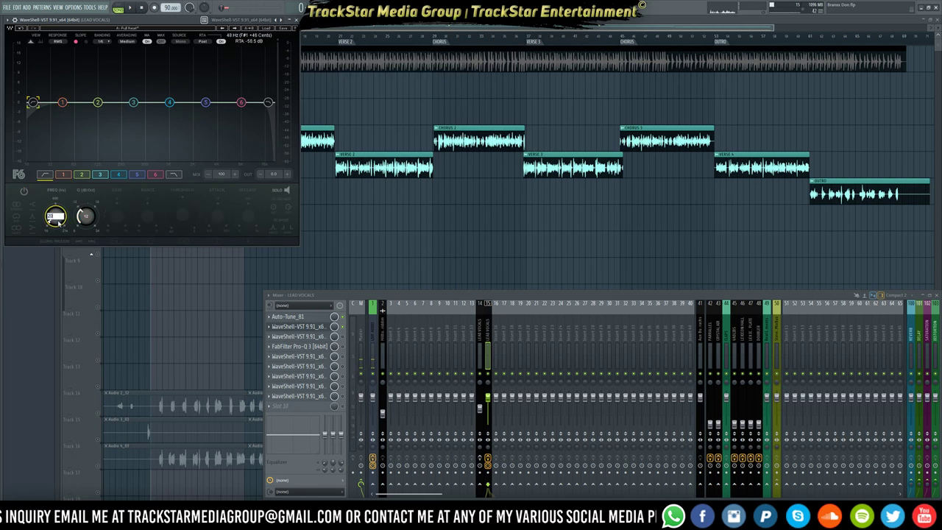
key(Return)
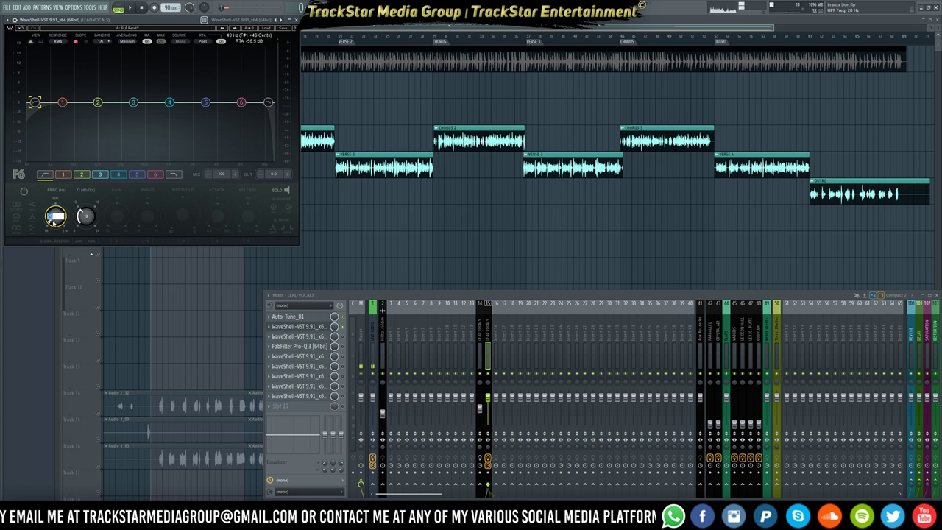
key(Return)
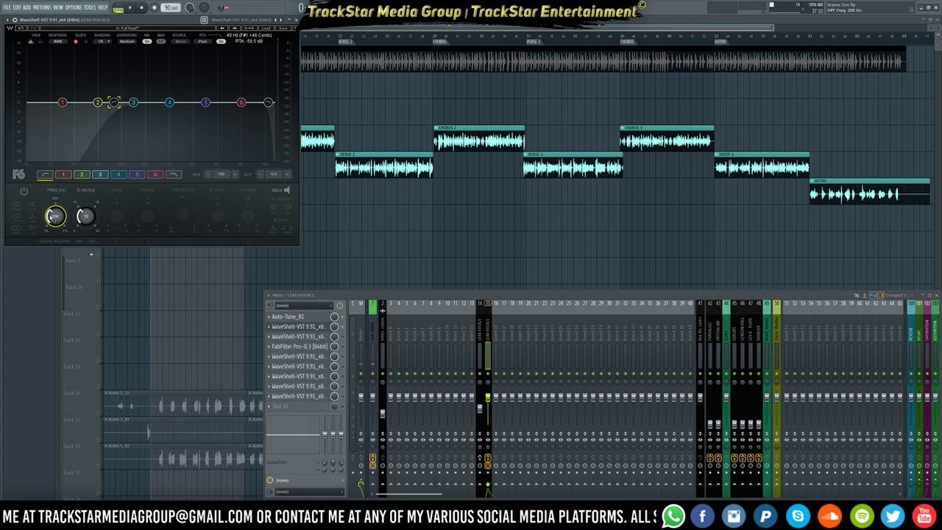
click(23, 192)
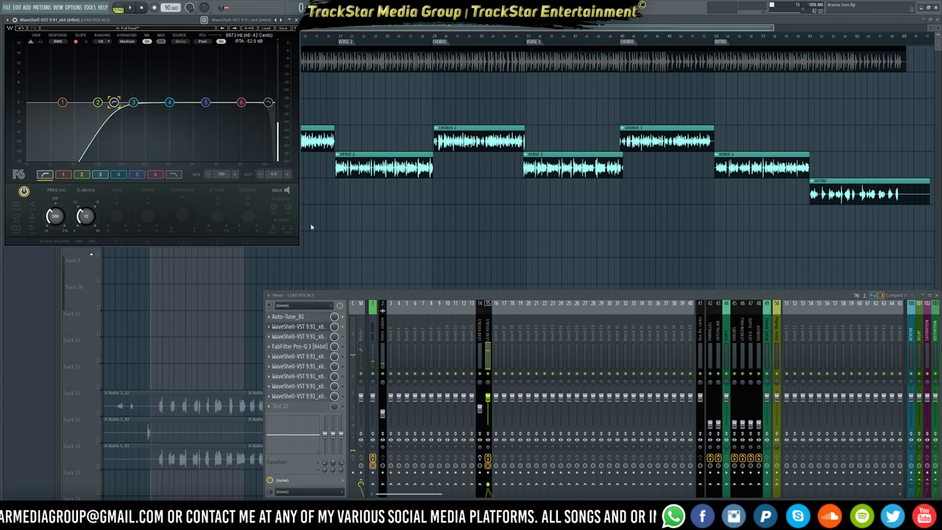
- Close the plugin windows and check the VERSE 1 clip's channel settings while playing the verse briefly
key(F12)
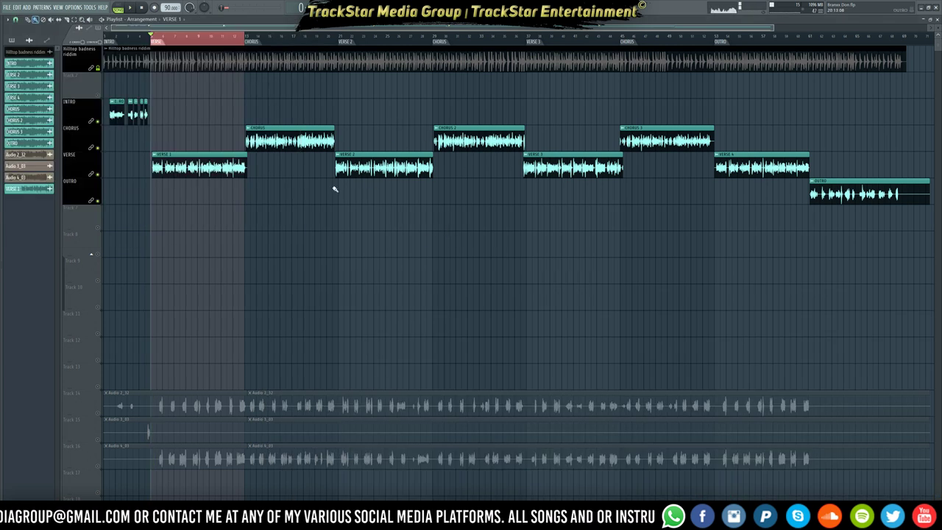
double_click(230, 168)
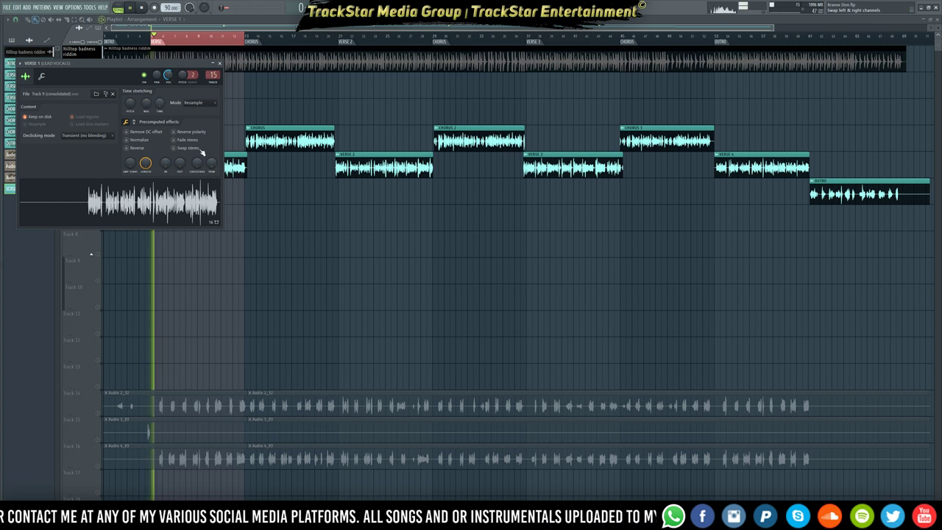
key(Escape)
key(space)
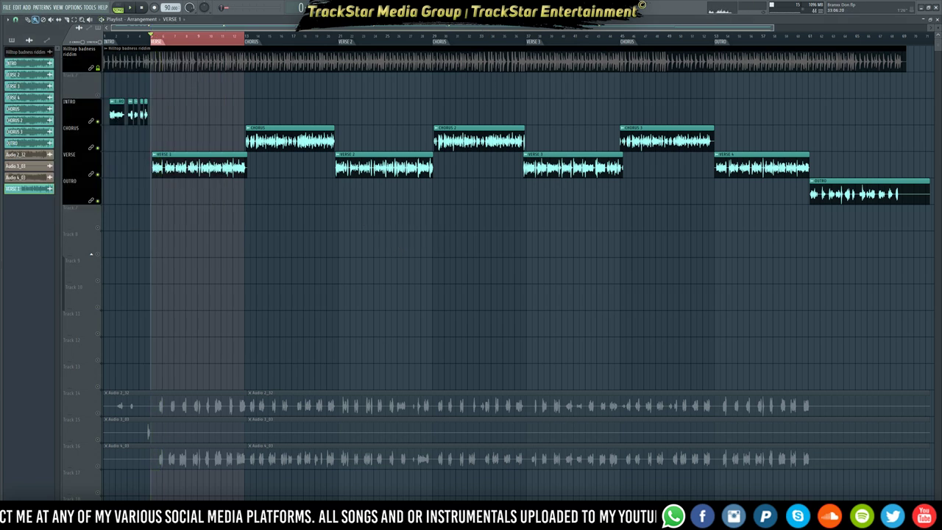
- Check Auto-Tune on LEAD VOCALS, then play the verse while viewing the F6-RTA spectrum analyser
key(F9)
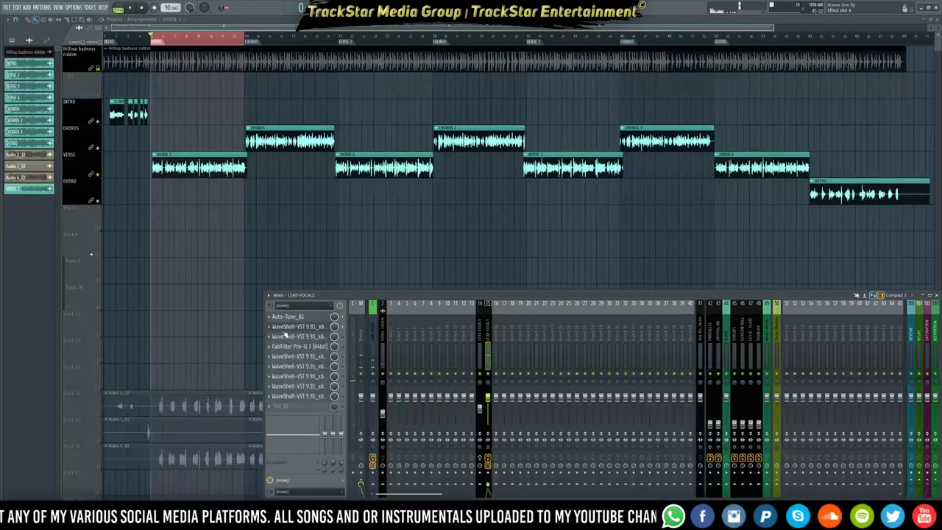
click(285, 333)
click(287, 317)
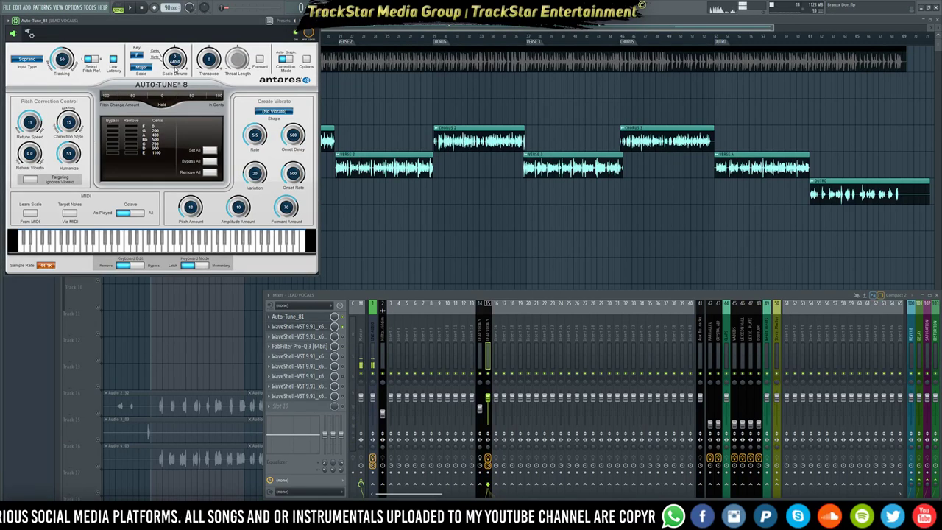
click(314, 21)
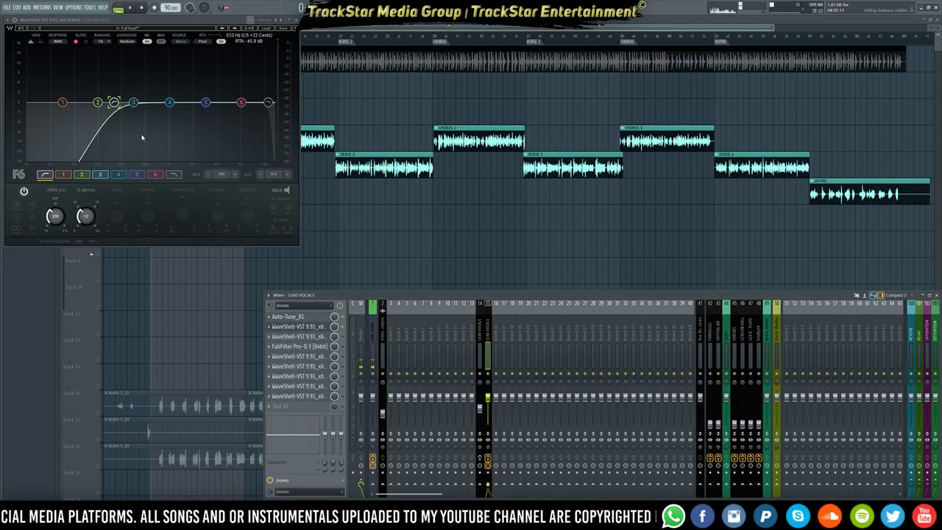
key(space)
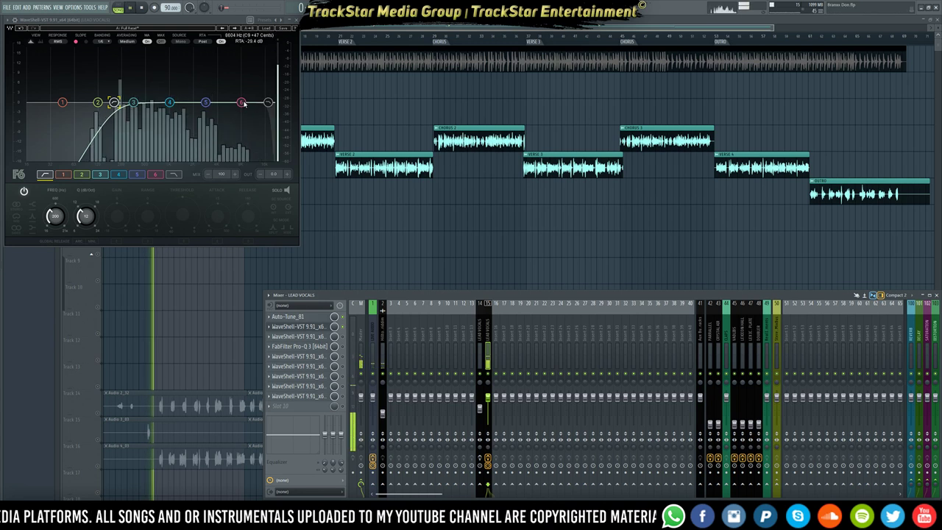
key(space)
- Boost F6-RTA band 6 at 8000 Hz by 4 dB, adjust its Q and change its shape to a high shelf
click(242, 102)
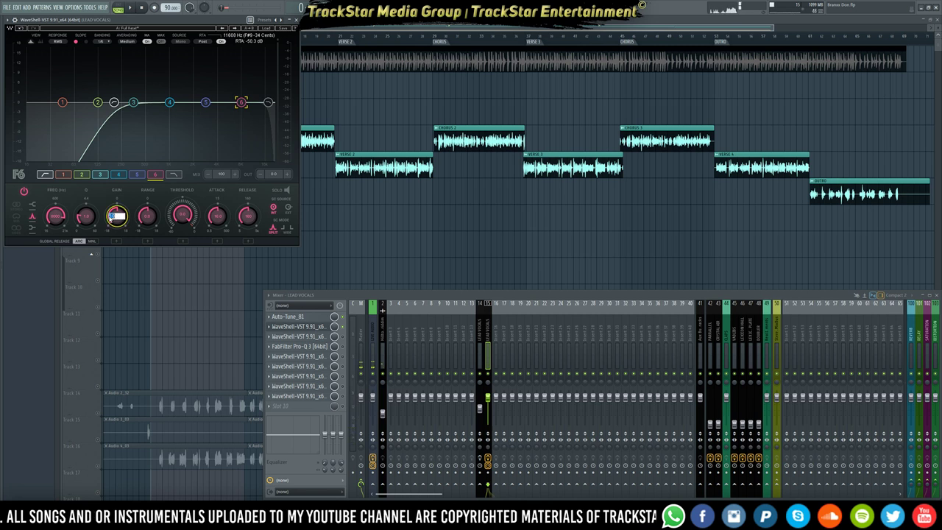
text(4)
key(Return)
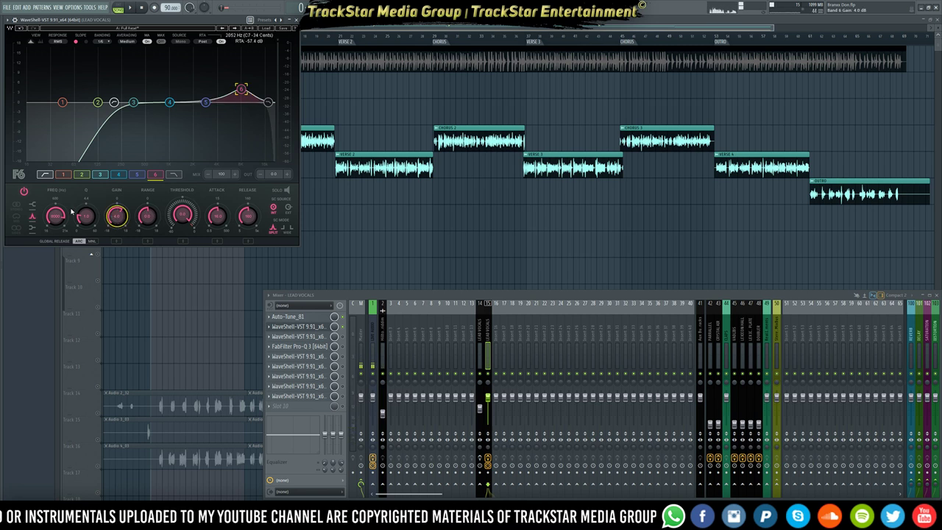
drag(85, 220, 86, 225)
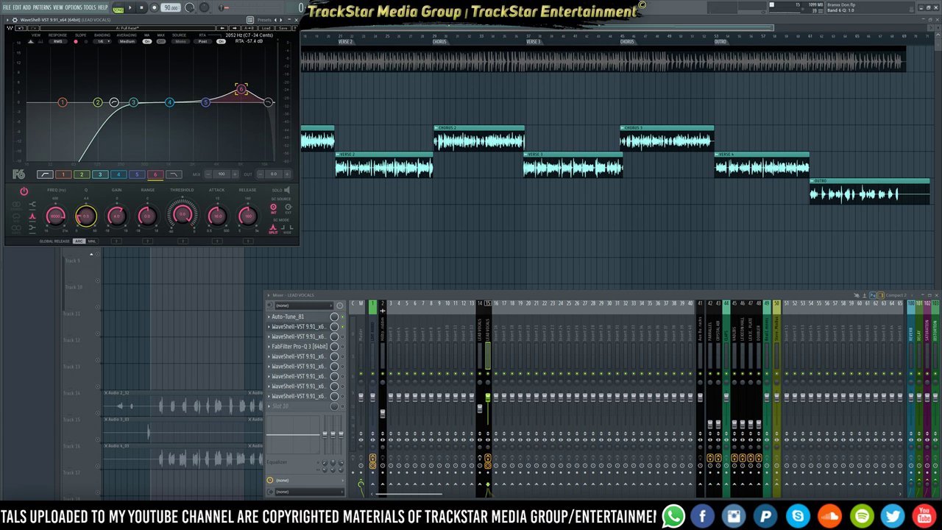
click(32, 206)
- Play the verse and set the gain of F6-RTA band 6 to 5 dB
key(space)
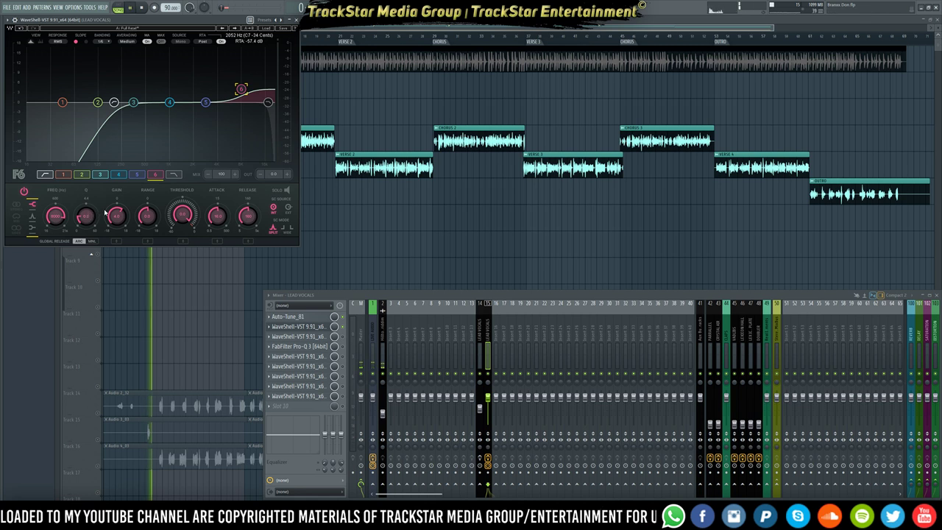
double_click(122, 220)
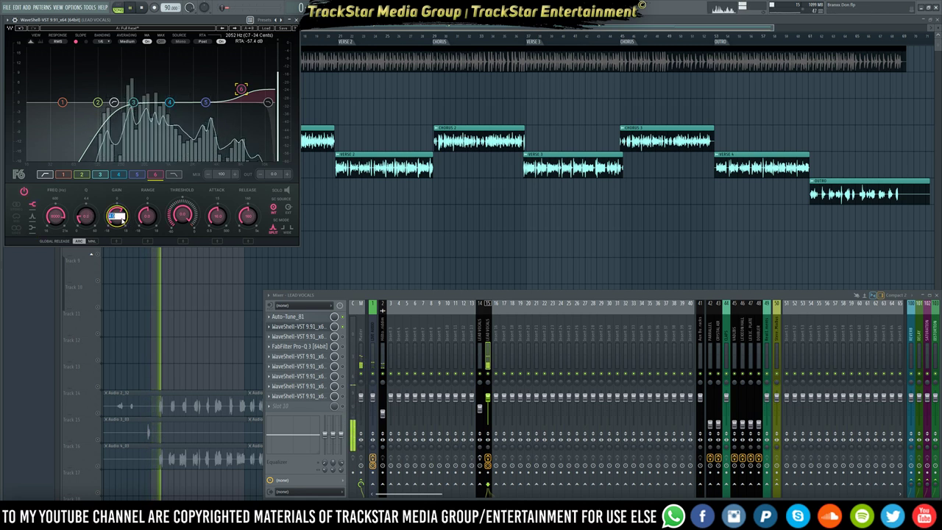
text(5)
key(Return)
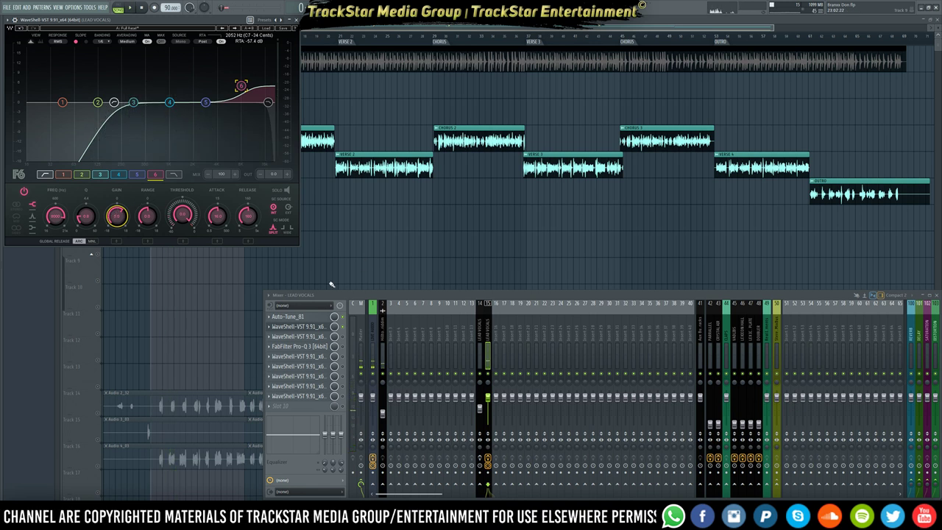
- Open the C1 Compressor/Gate on LEAD VOCALS and adjust its gate open and gate close thresholds while playing the verse
click(318, 336)
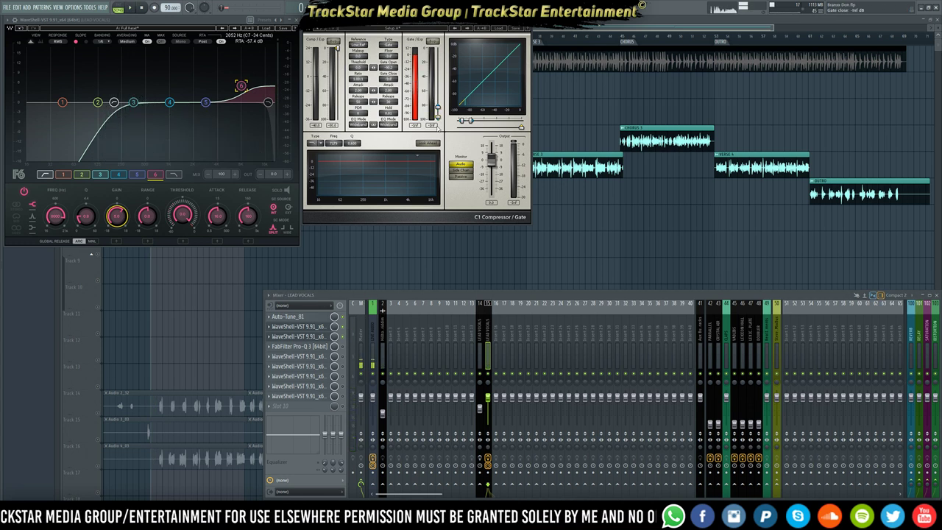
drag(439, 112, 439, 100)
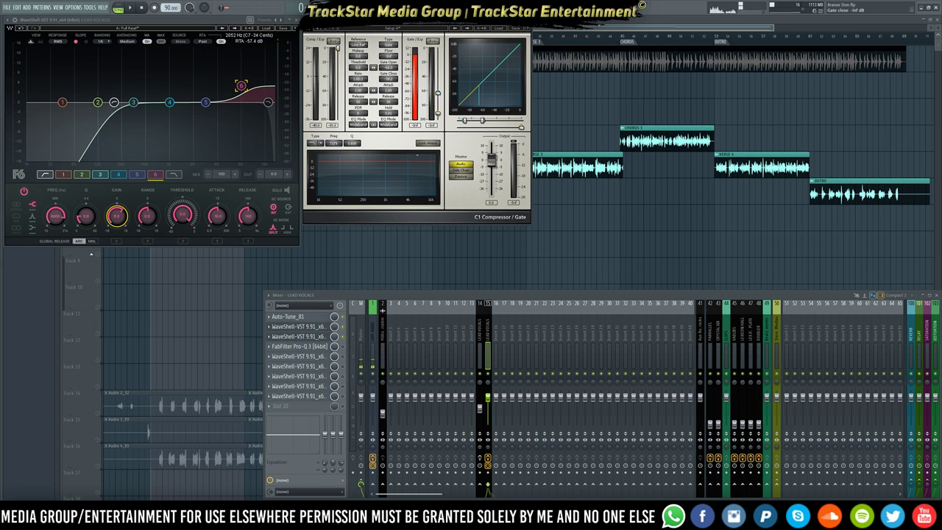
key(space)
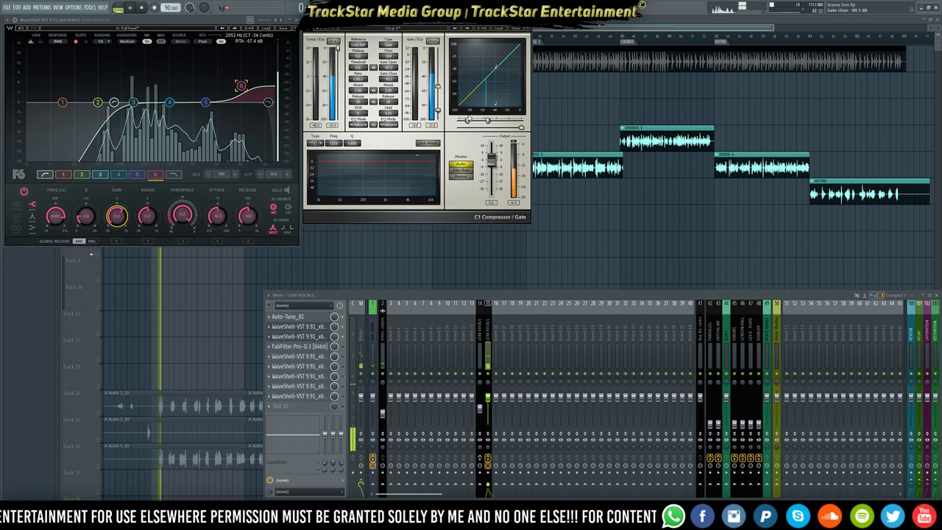
key(space)
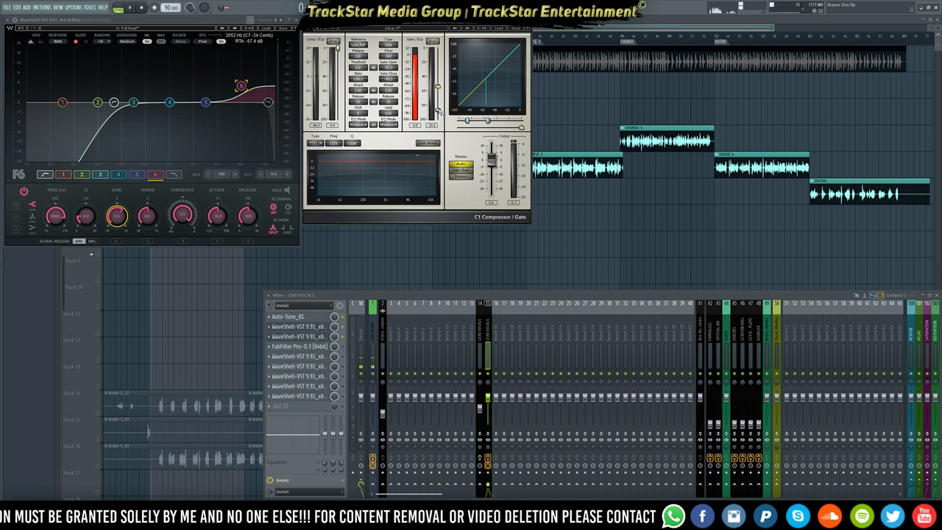
key(space)
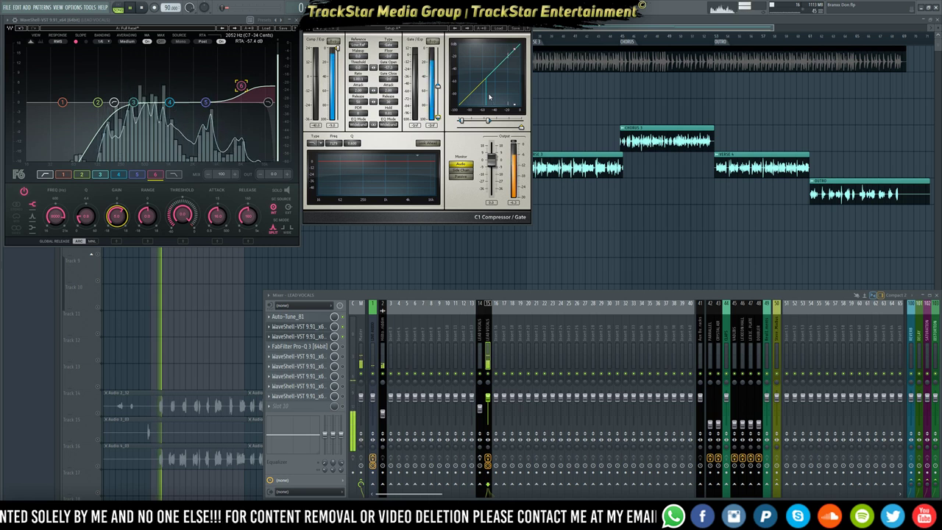
key(space)
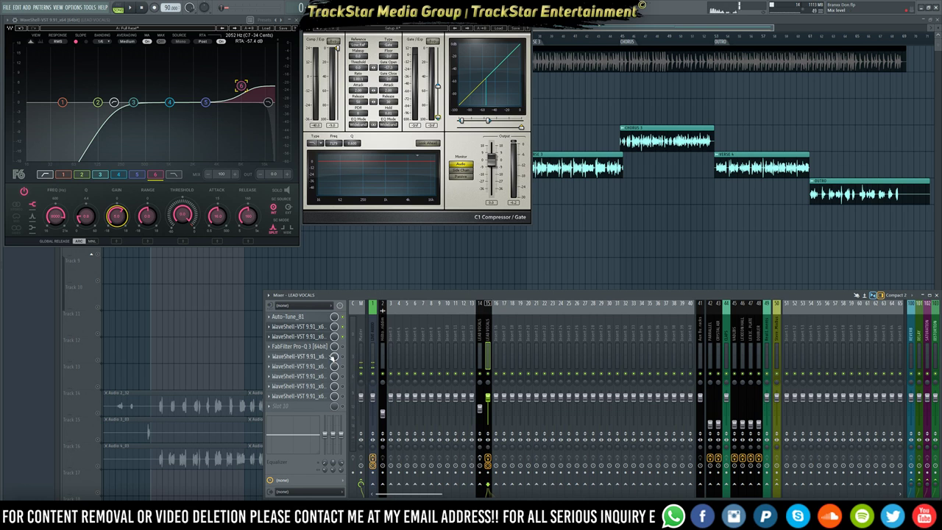
- Open FabFilter Pro-Q 3, solo LEAD VOCALS, and play the verse with the equaliser in full-screen view
click(329, 346)
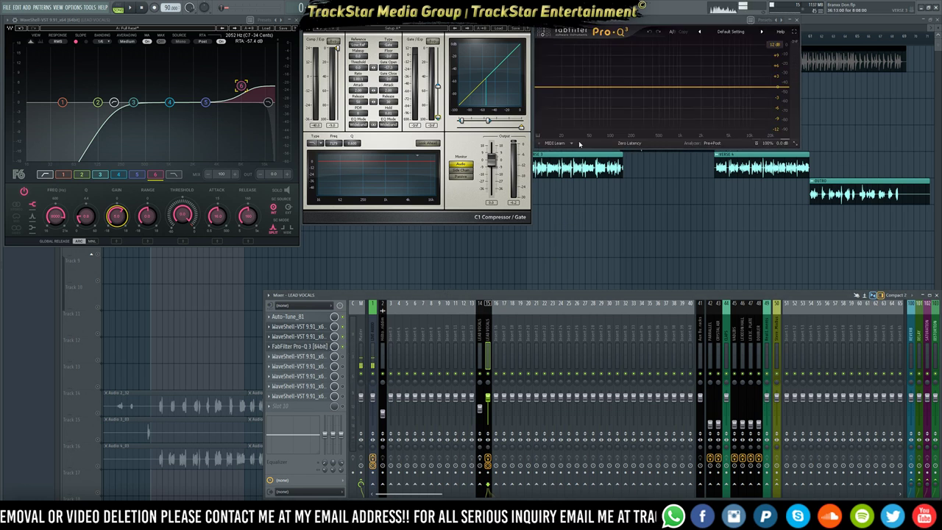
click(797, 34)
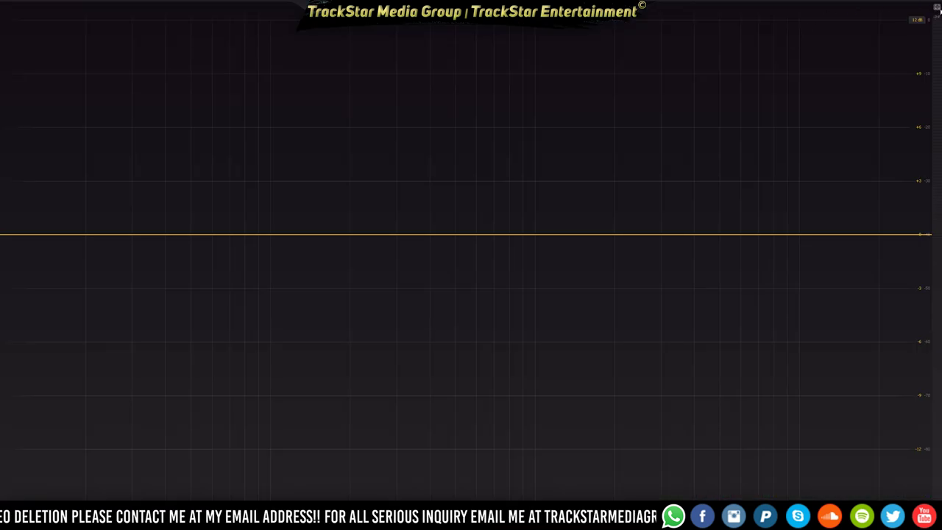
click(937, 7)
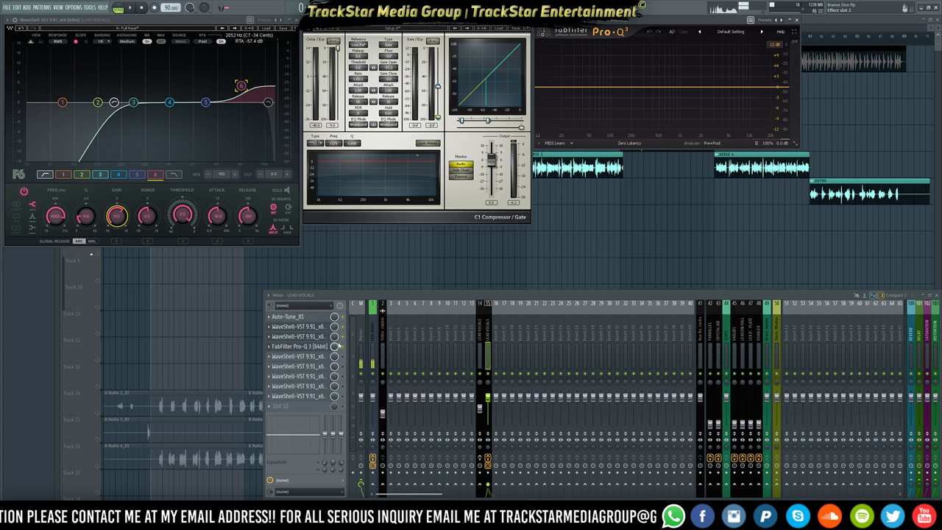
right_click(487, 374)
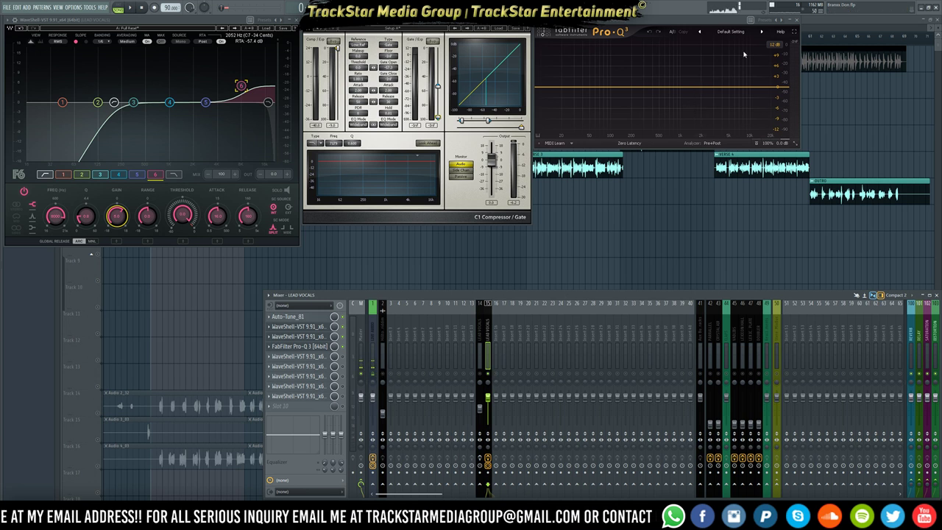
click(795, 34)
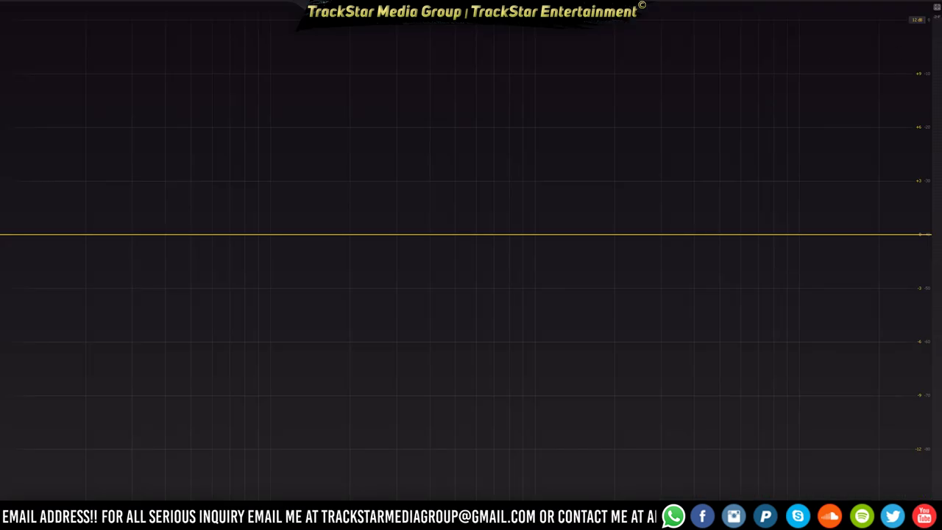
key(space)
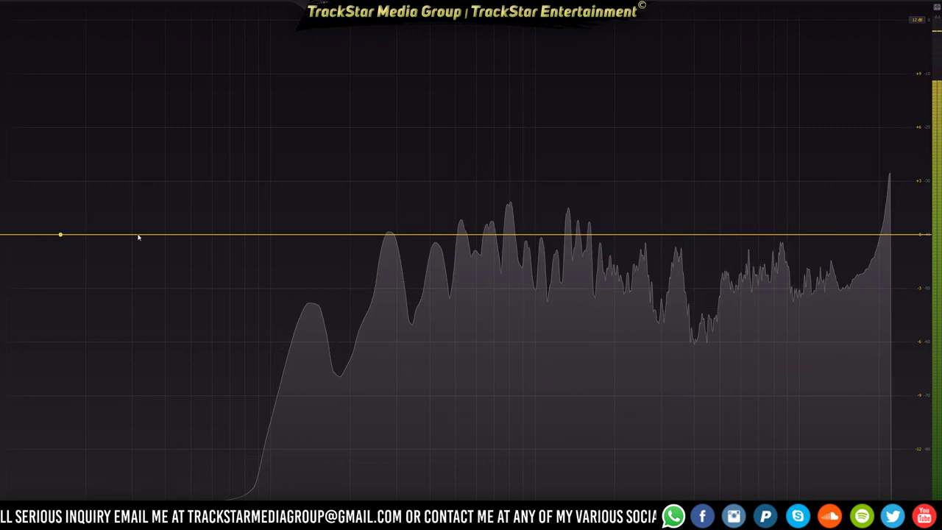
- Add a low-cut band in Pro-Q 3 at 30 Hz with a 48 dB/oct slope
click(9, 235)
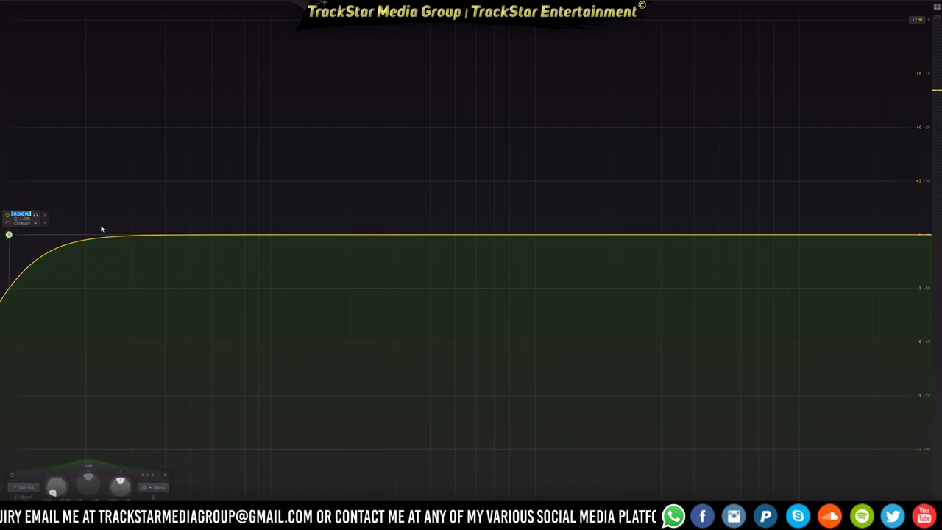
text(30)
key(Return)
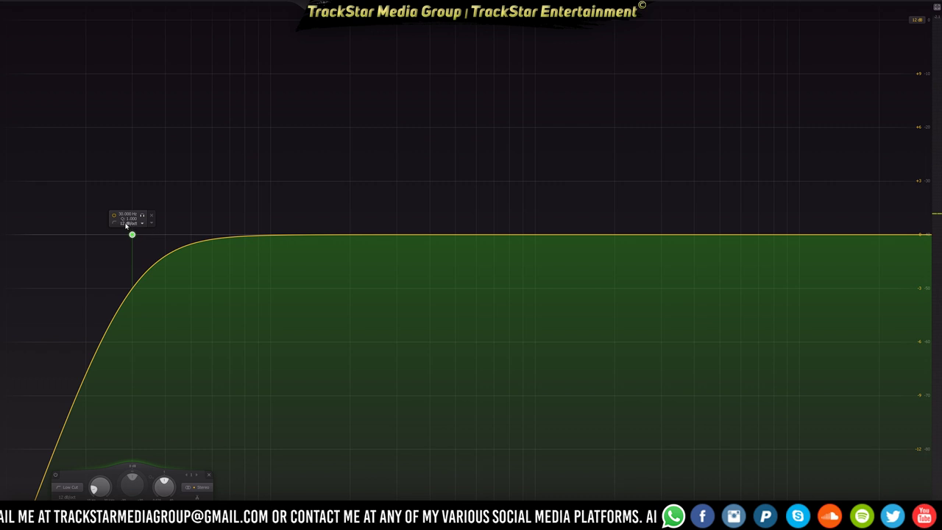
click(126, 223)
click(136, 278)
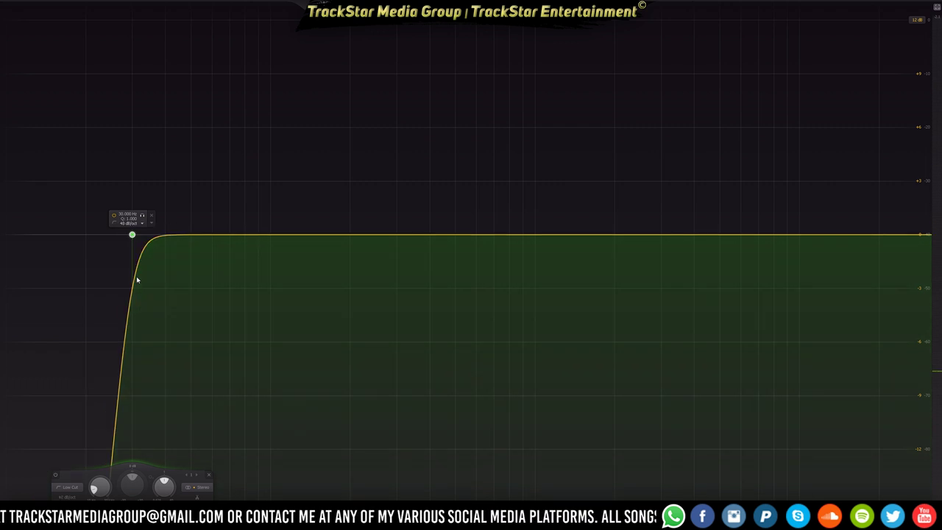
- Play the verse and raise the low-cut frequency to just below the vocal's lowest content, lowering its Q
key(space)
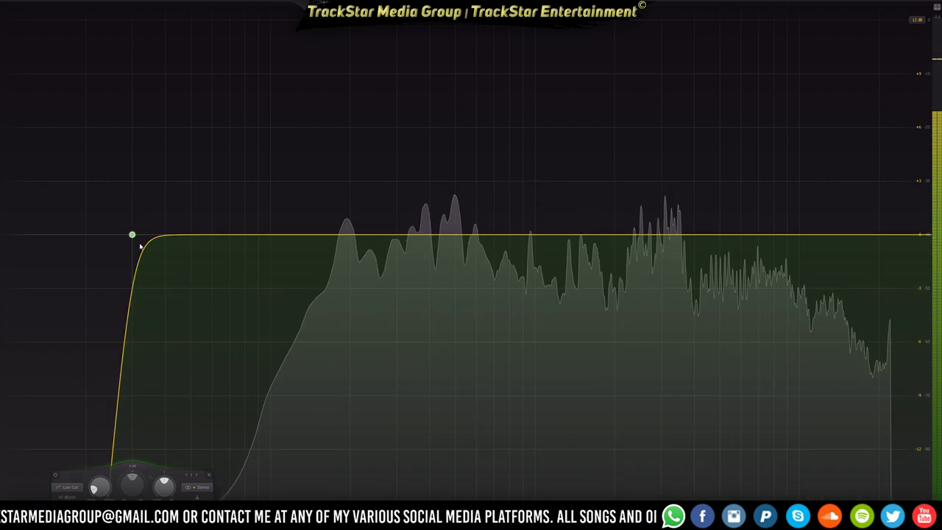
drag(132, 235, 250, 256)
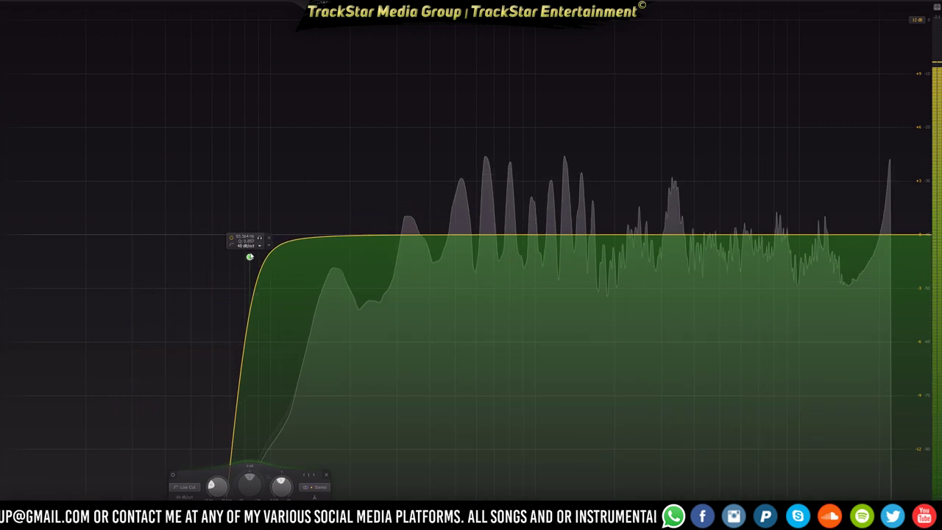
drag(250, 257, 286, 276)
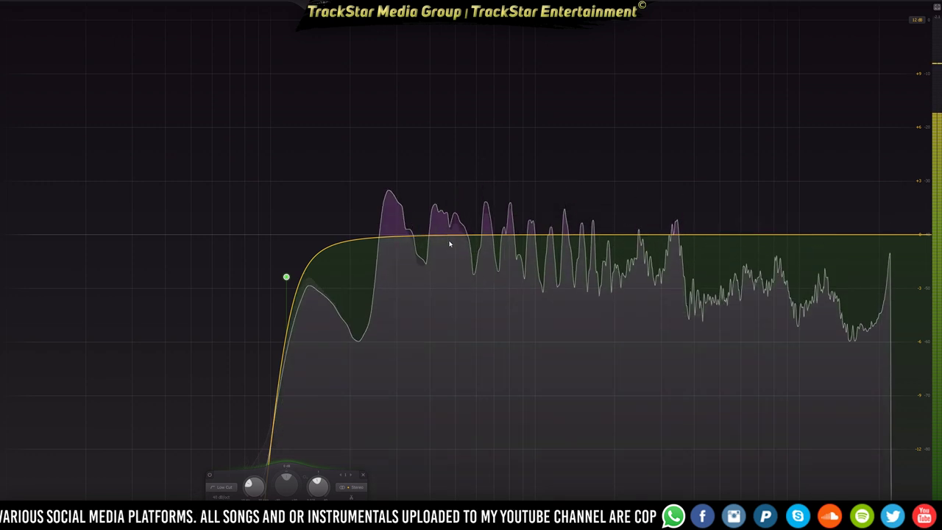
- Add a bell band at about 350 Hz boosted by about 6.7 dB and set the display range to 30 dB
double_click(407, 237)
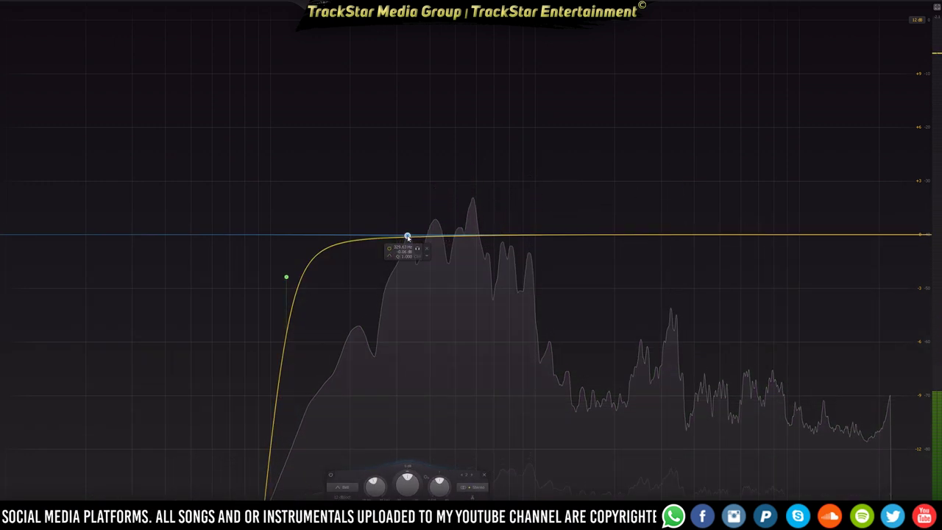
drag(406, 237, 415, 115)
scroll(410, 214, up, 5)
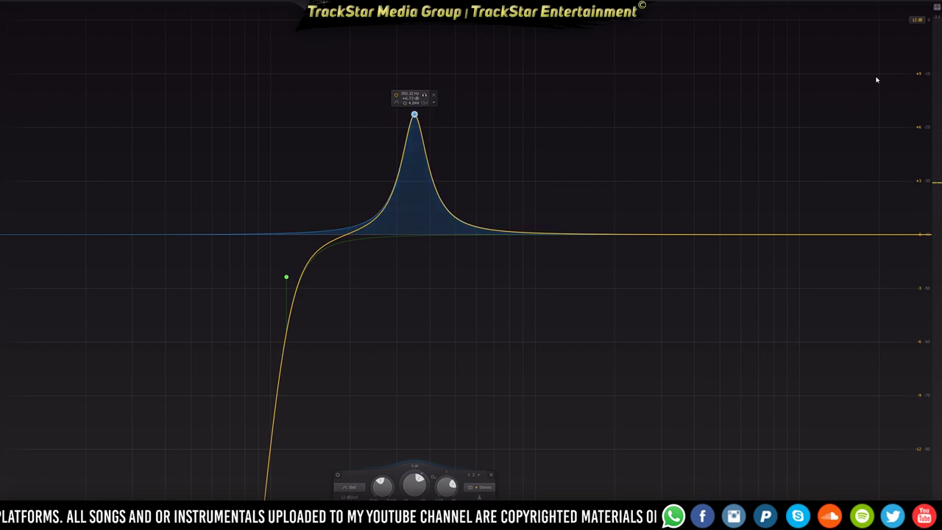
click(916, 19)
click(913, 56)
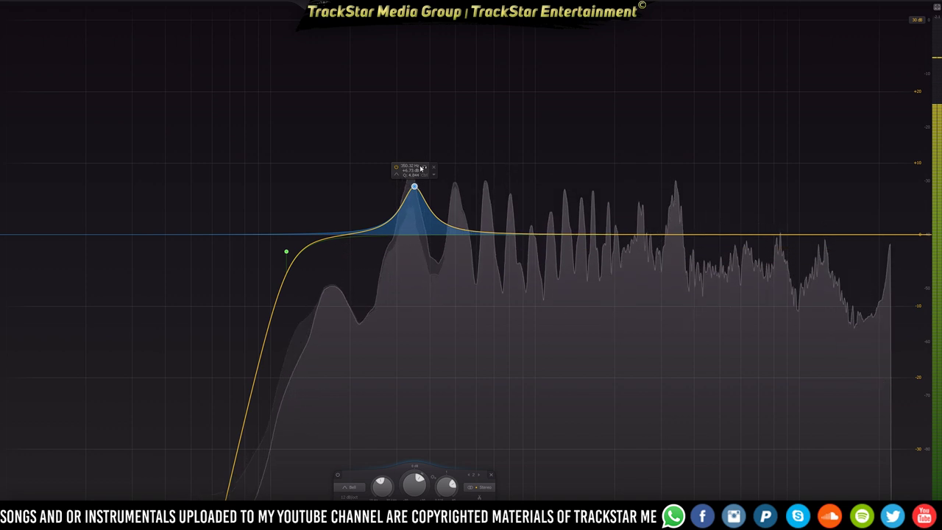
- Audition the 350 Hz bell band, narrow its Q to about 17 and set its gain to -8 dB, checking it in playback
click(424, 168)
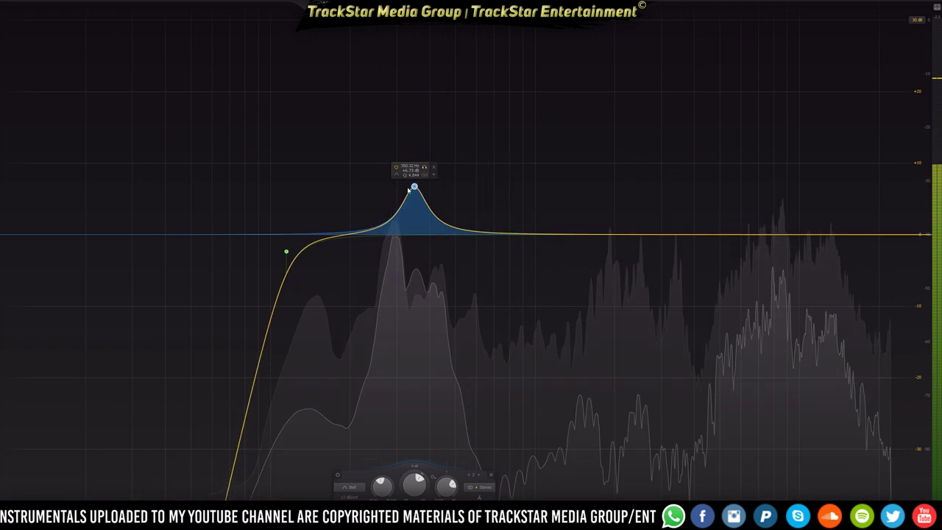
double_click(412, 171)
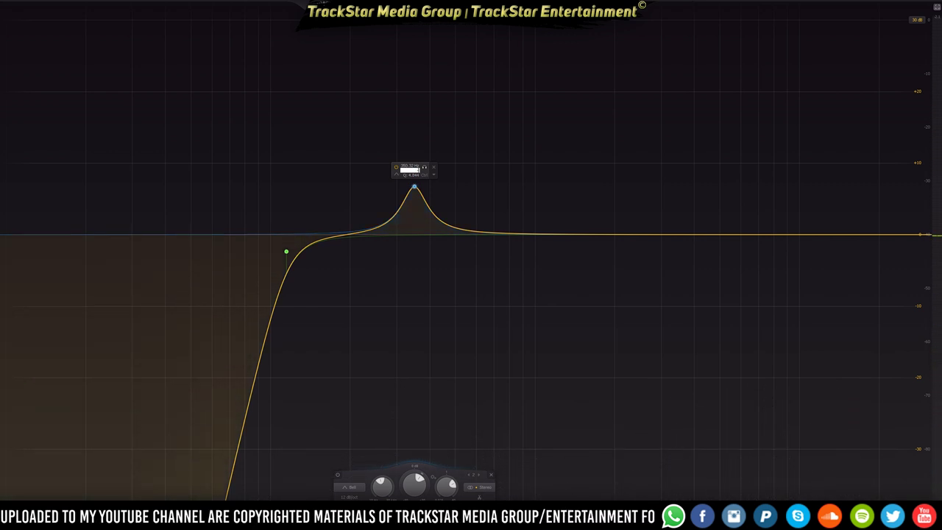
key(Return)
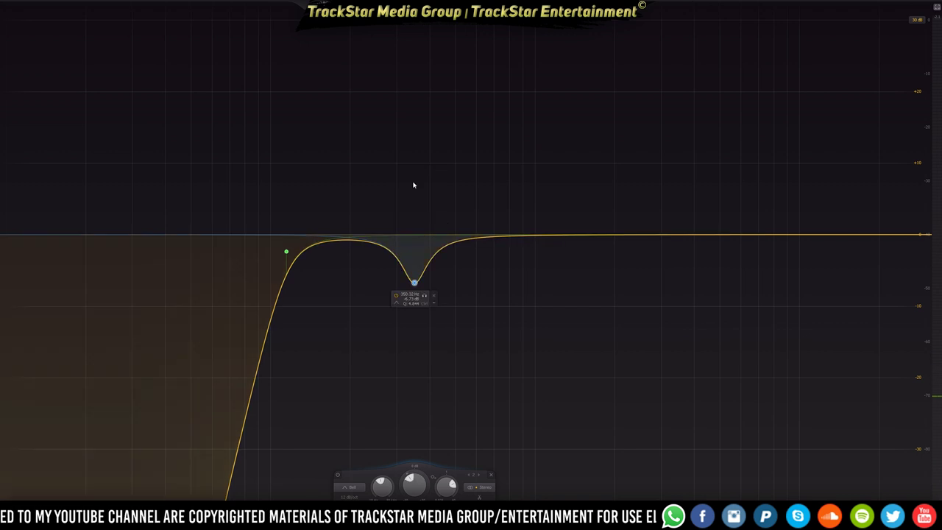
scroll(414, 284, up, 5)
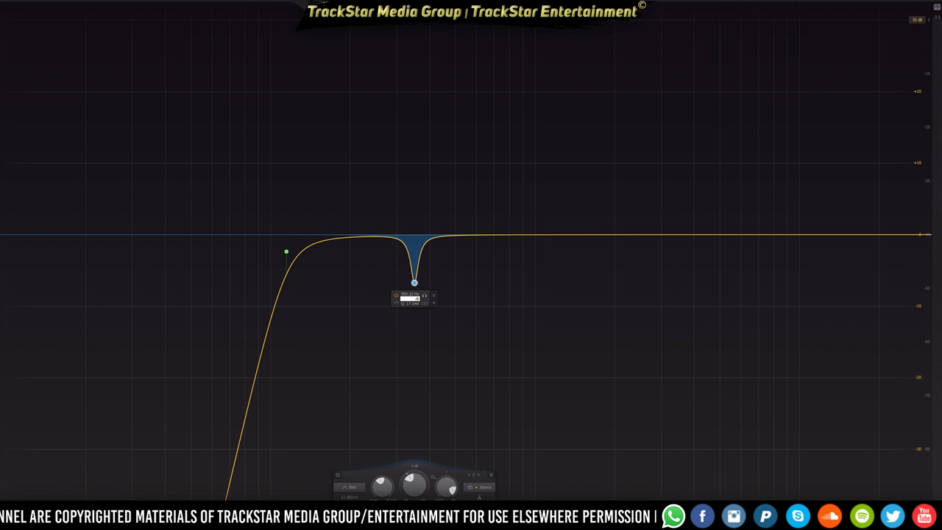
key(Return)
key(space)
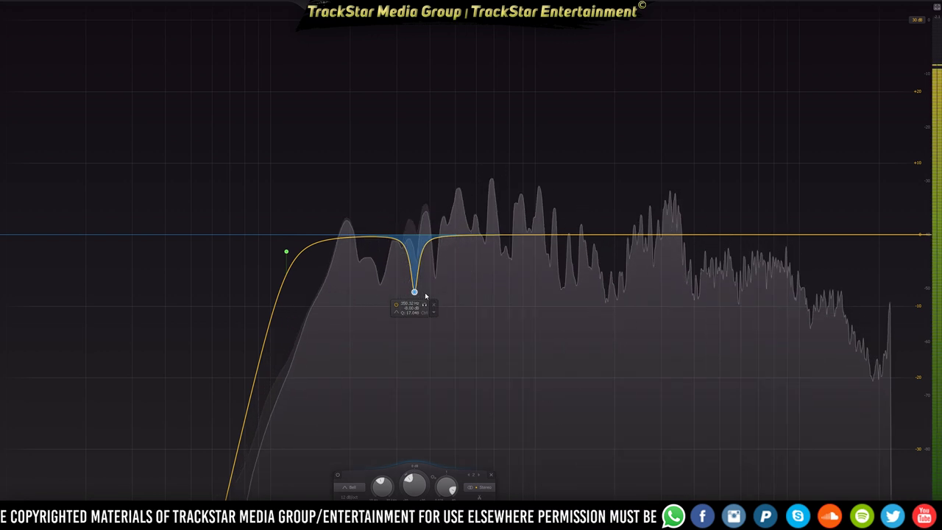
key(space)
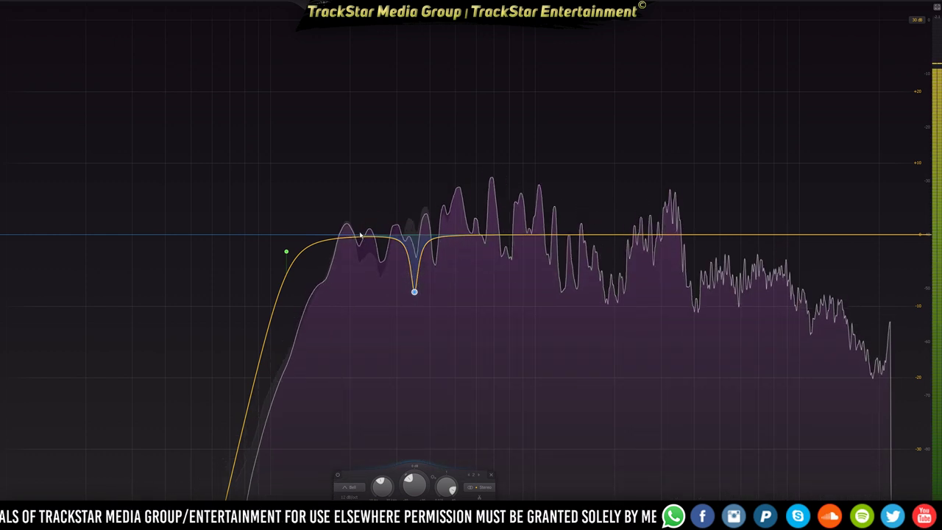
- Add a bell band at about 215 Hz boosted by about 7.9 dB, narrowing its Q to about 14 while auditioning it
click(359, 233)
drag(361, 232, 359, 180)
scroll(360, 223, up, 10)
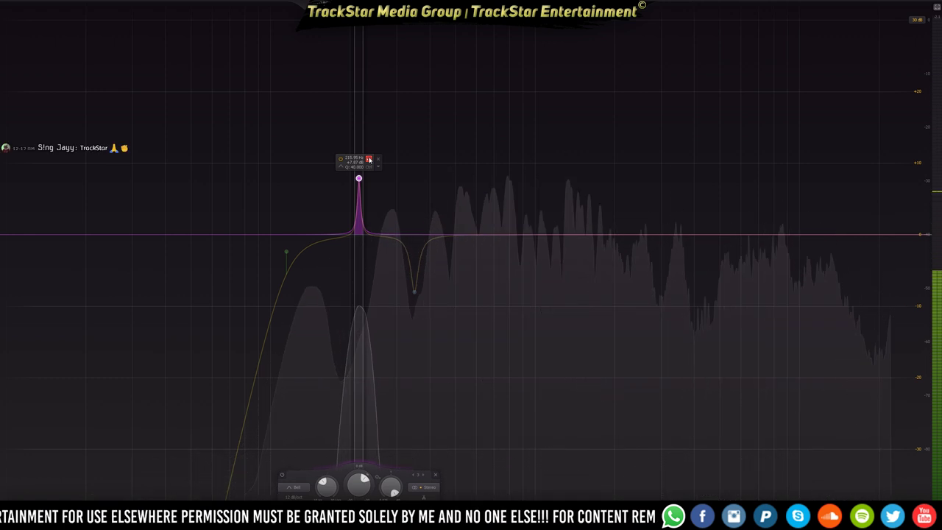
scroll(369, 159, down, 3)
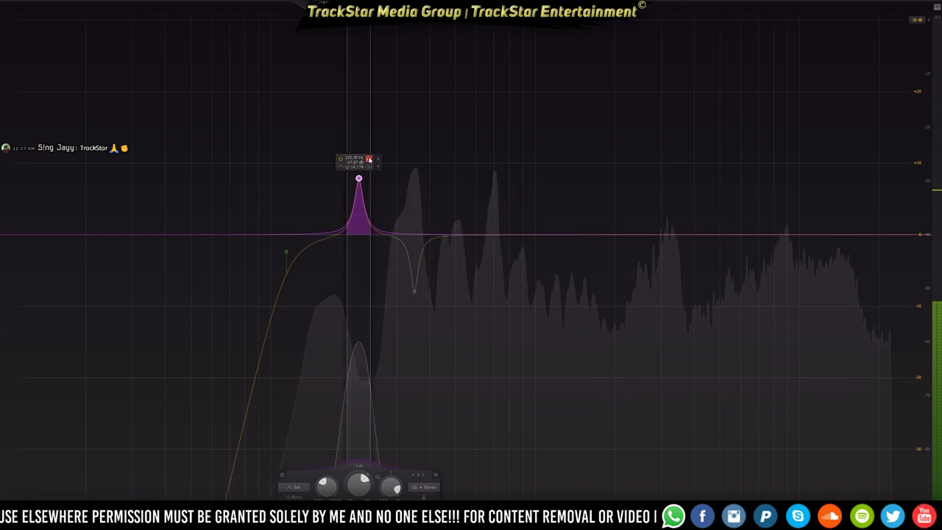
scroll(369, 160, down, 3)
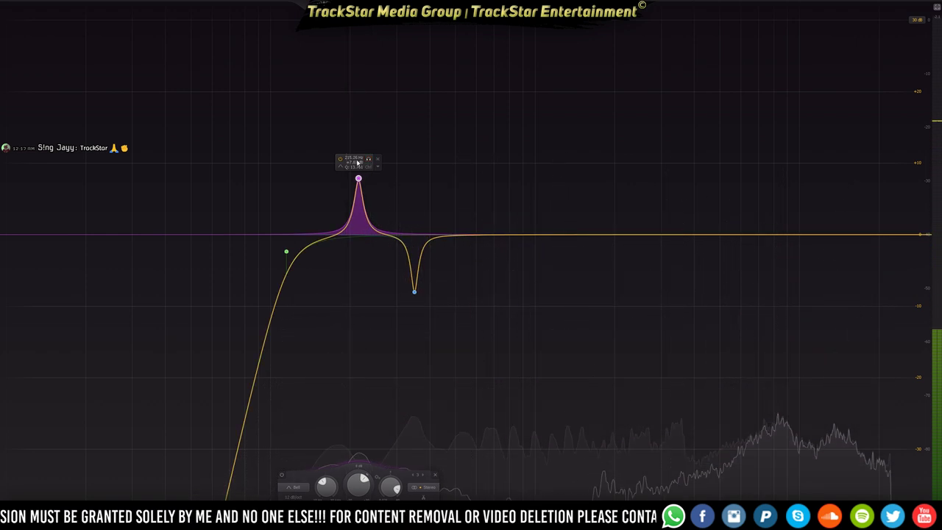
- Set the gain of the 215 Hz bell band to -8 dB
double_click(355, 161)
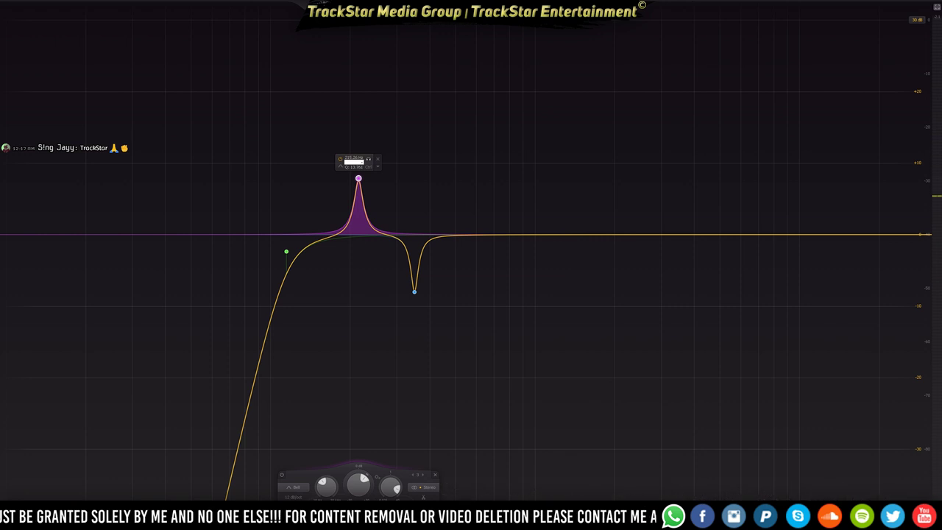
text(-6)
key(Return)
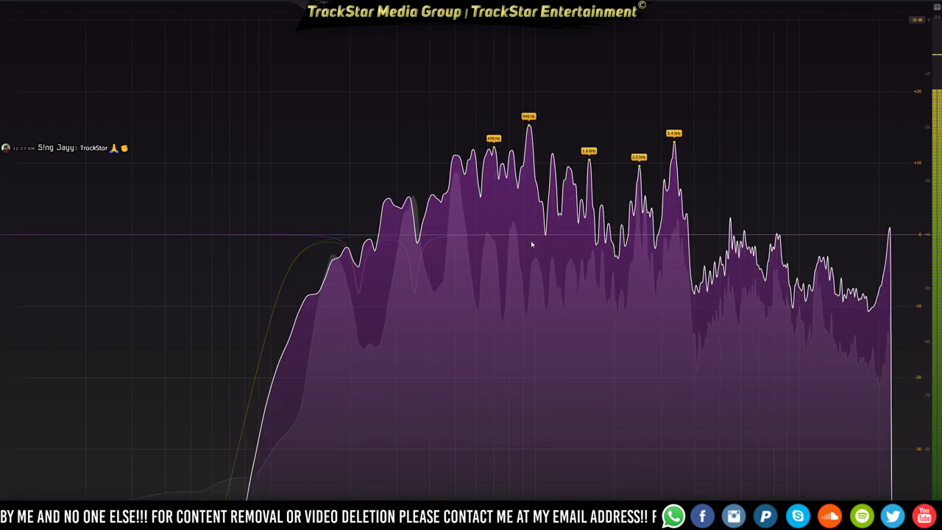
- Add a bell band at about 961 Hz, narrow its Q to about 18, boost it by about 9 dB and audition it
click(529, 233)
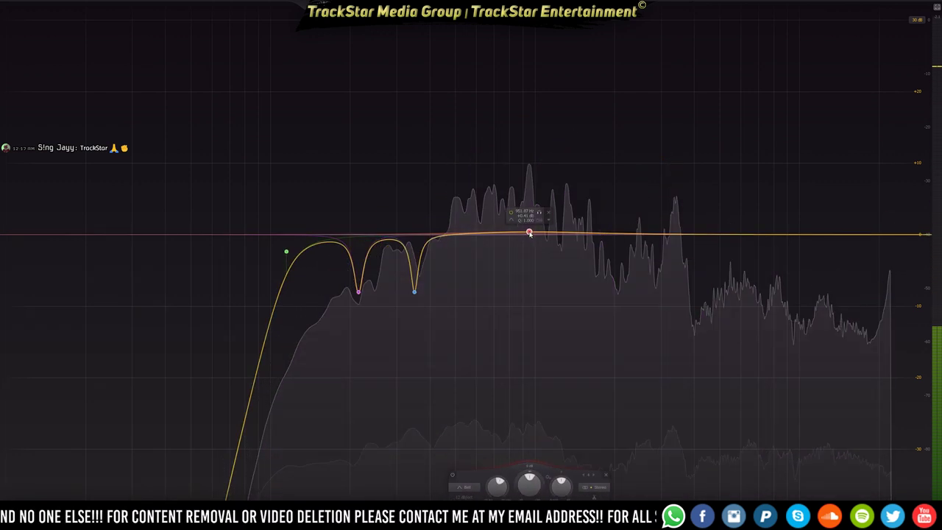
scroll(530, 233, up, 10)
drag(530, 234, 530, 170)
click(541, 151)
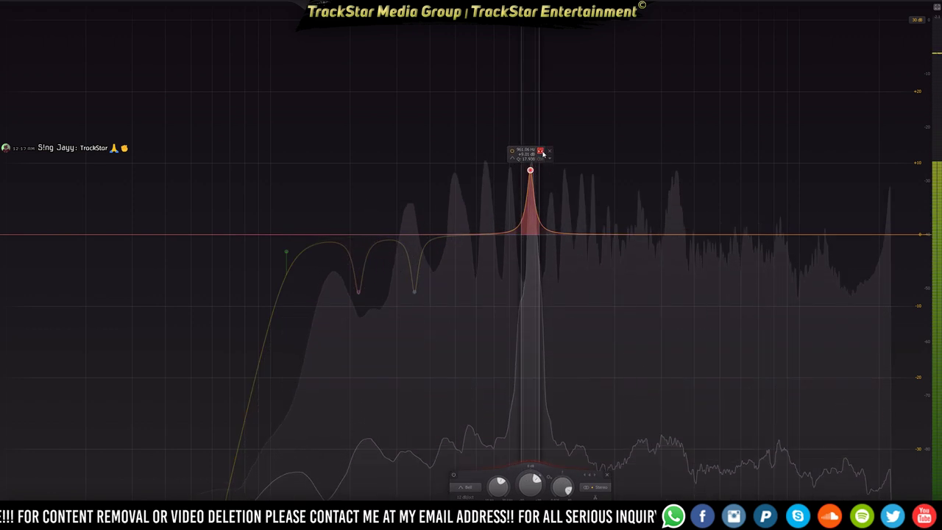
- Set the gain of the 961 Hz bell band to -4 dB and make the band dynamic
double_click(526, 154)
text(-)
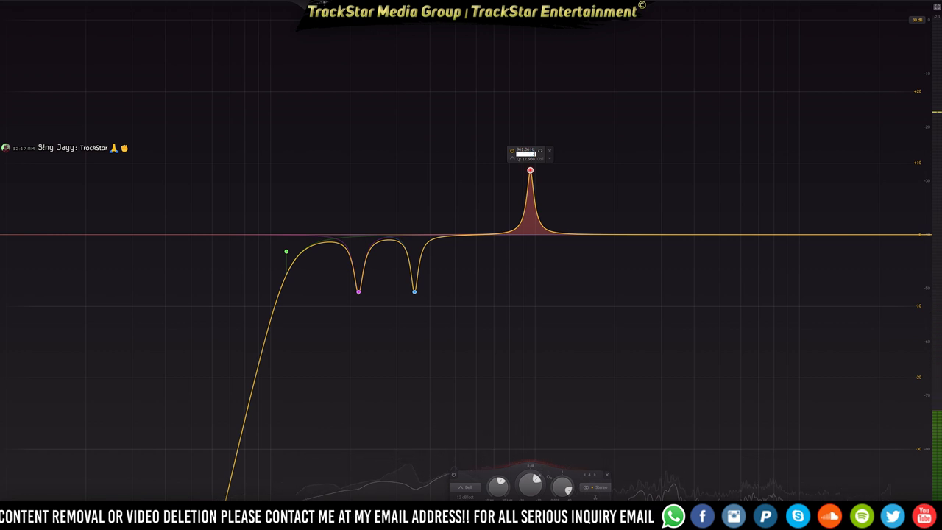
text(4)
key(Return)
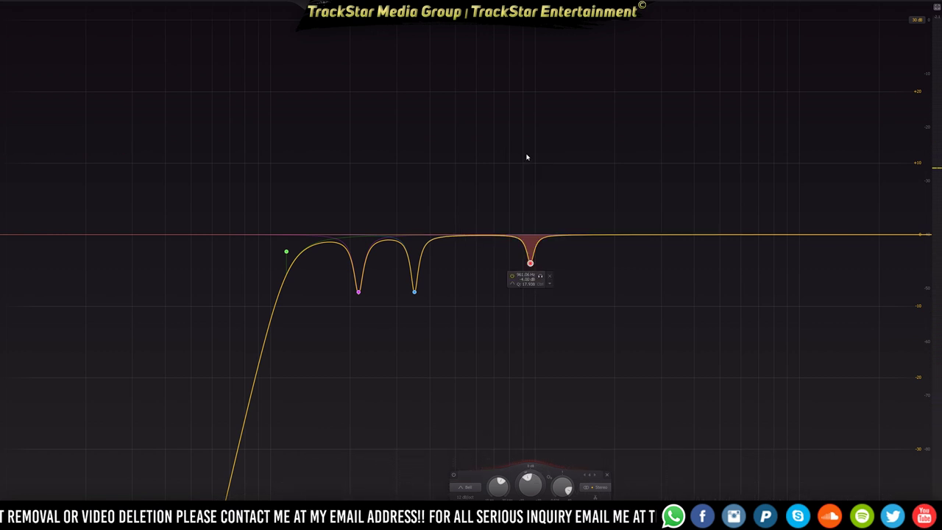
right_click(530, 262)
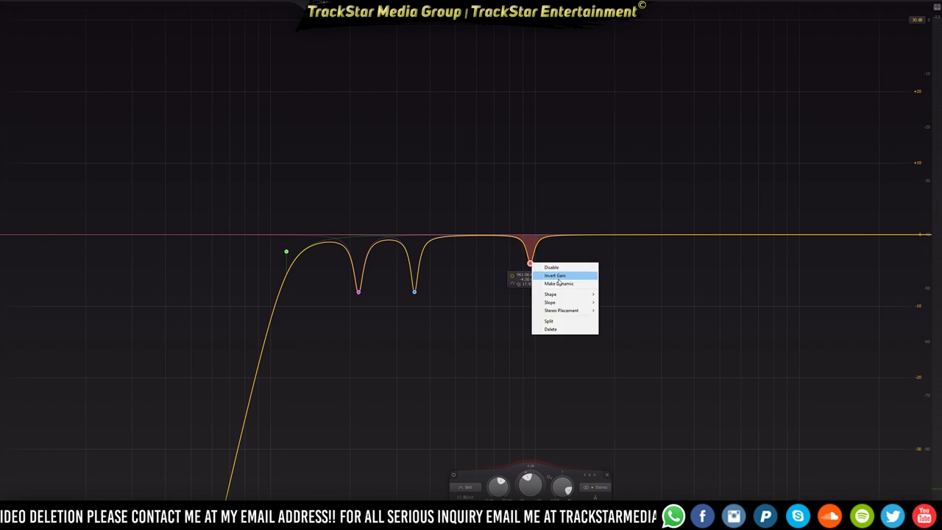
click(557, 284)
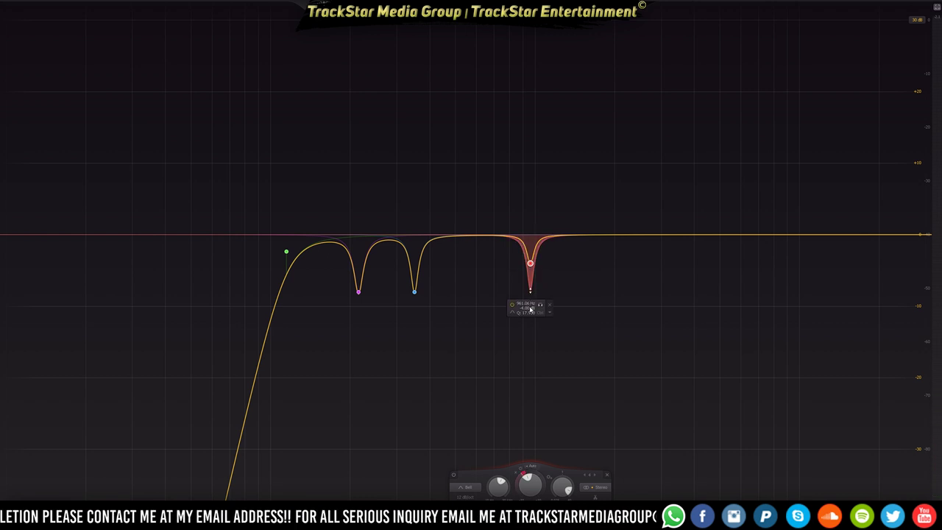
- Add a bell band at about 600 Hz with a Q of about 32, audition it in playback and set its gain to -4 dB
key(space)
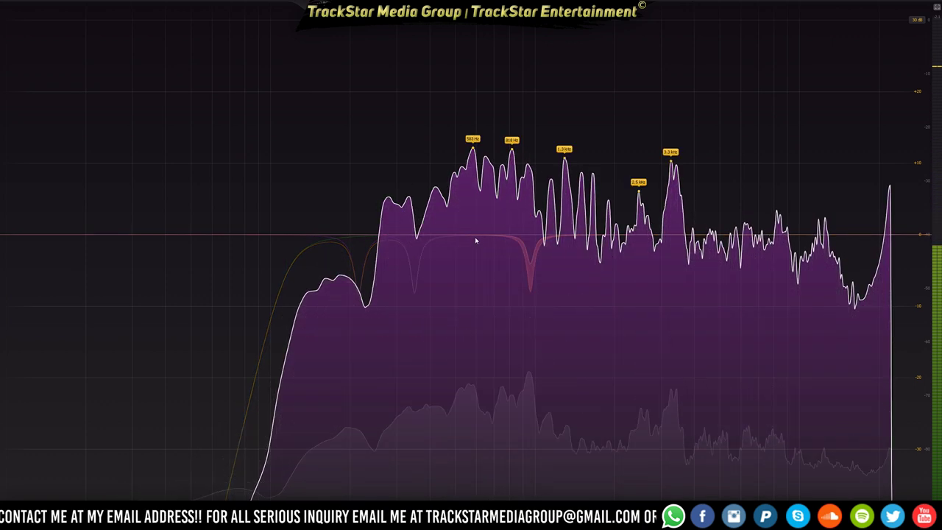
drag(475, 233, 478, 186)
click(486, 169)
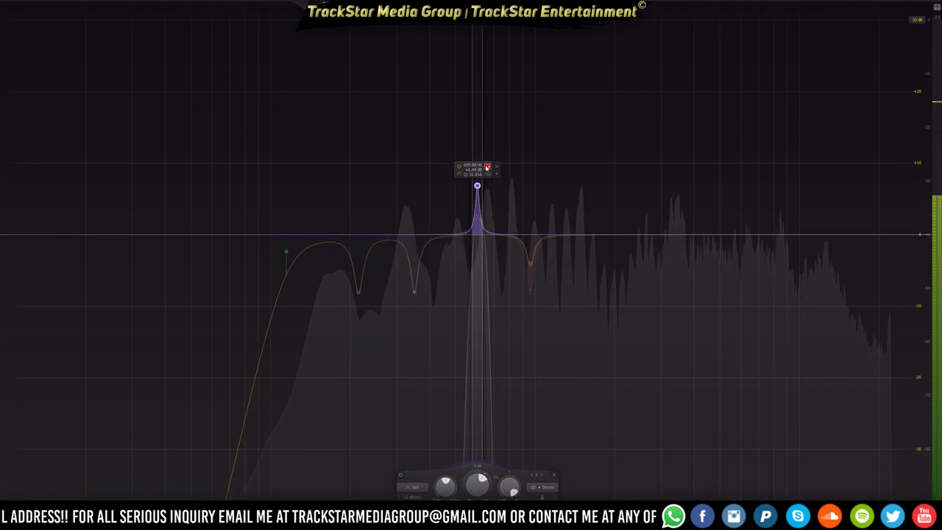
drag(486, 168, 484, 168)
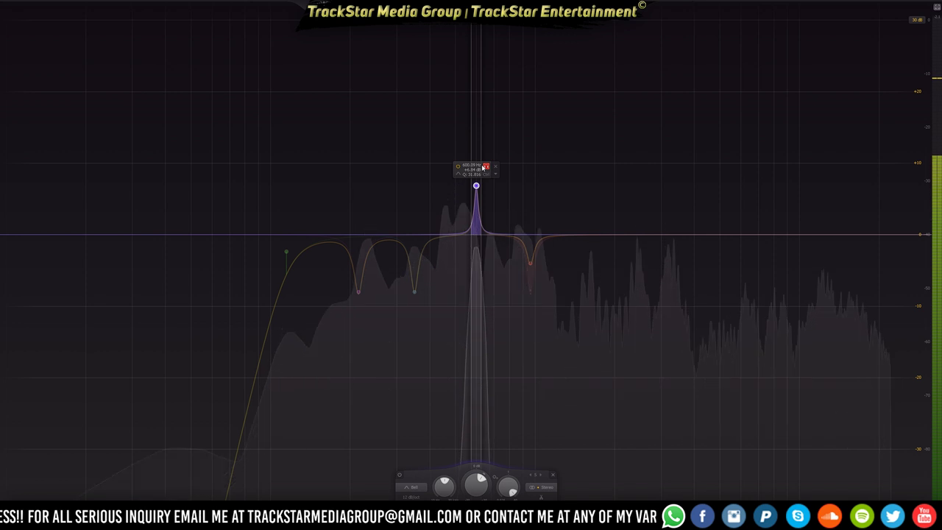
double_click(475, 170)
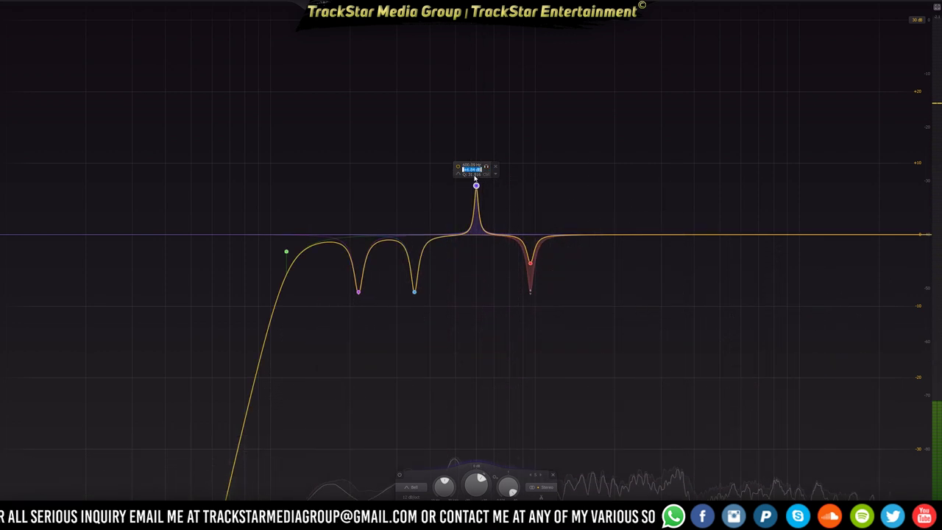
text(-4)
key(Return)
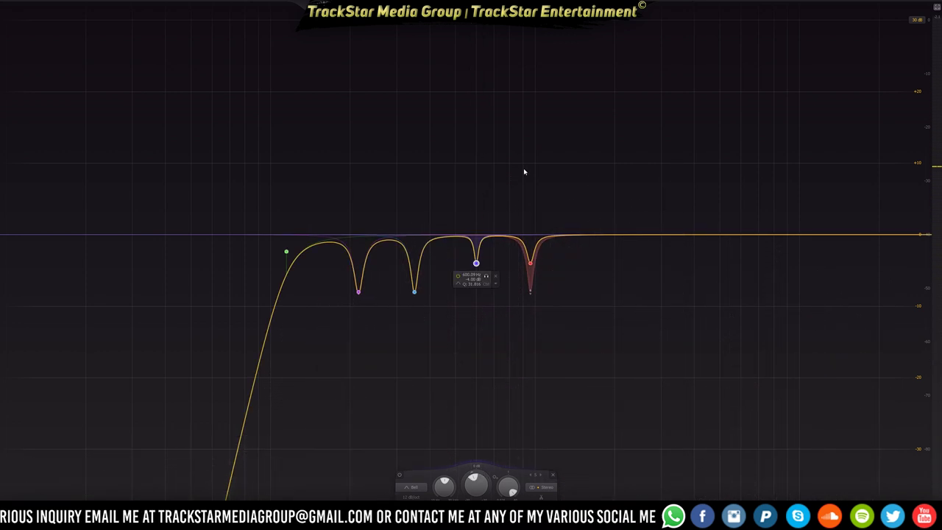
- Add a bell band at about 3.3 kHz boosted by about 7.7 dB, narrow its Q to about 8 and audition it
click(713, 236)
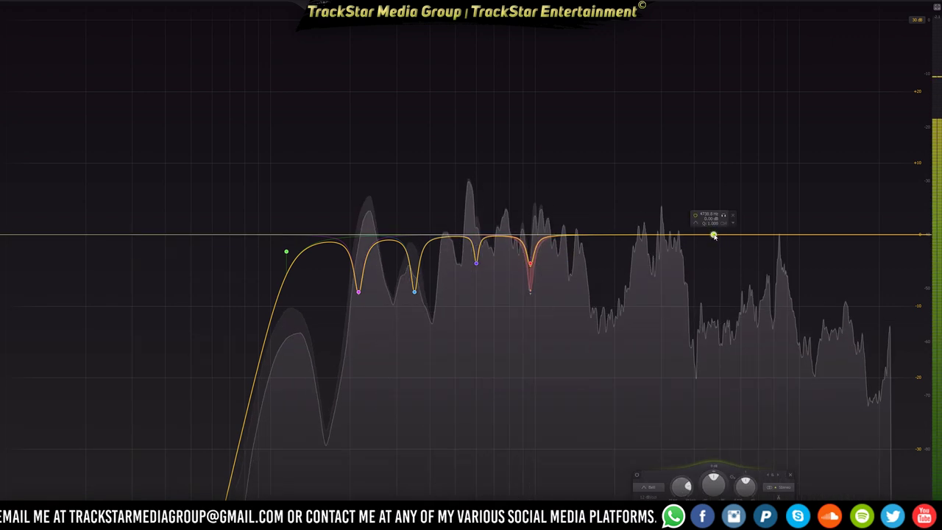
drag(713, 235, 672, 167)
scroll(669, 222, up, 5)
click(684, 160)
- Set the gain of the 3.3 kHz bell band to 0 dB, make it dynamic and check it in playback
double_click(669, 164)
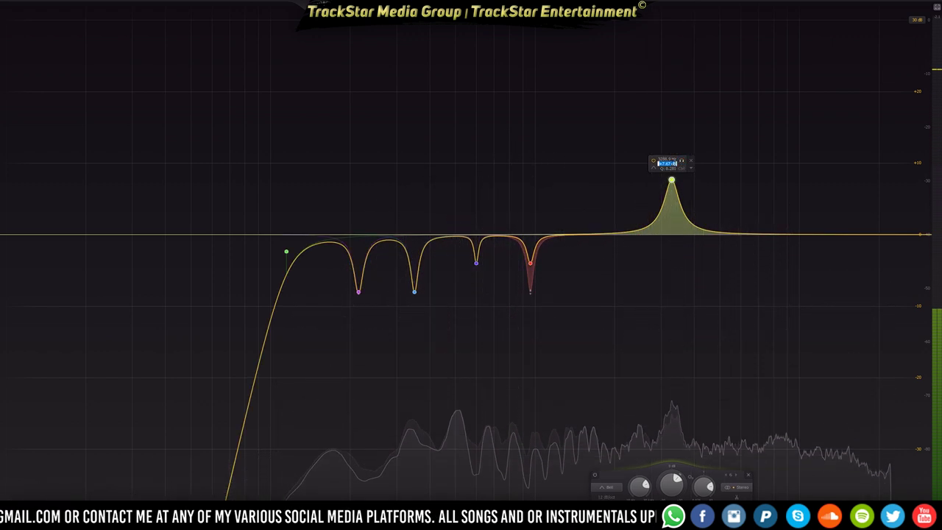
text(0)
key(Return)
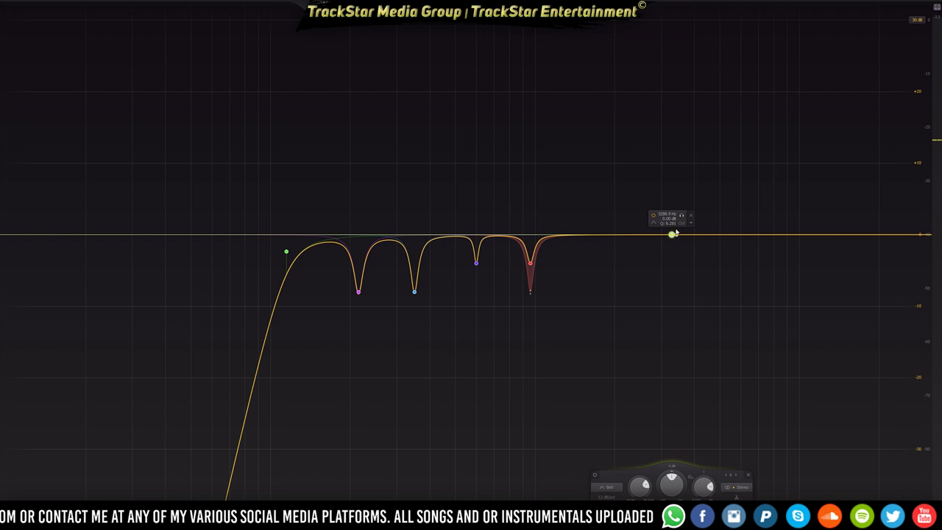
right_click(672, 236)
click(692, 257)
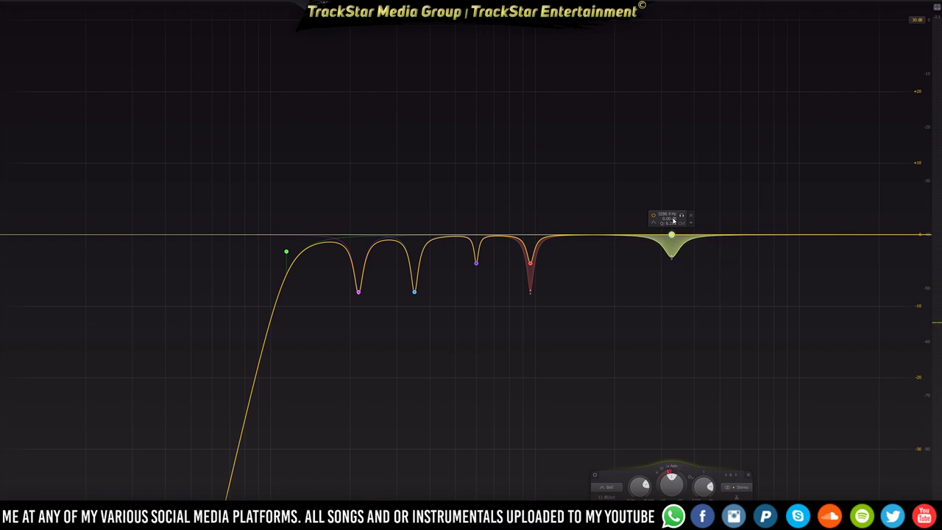
key(space)
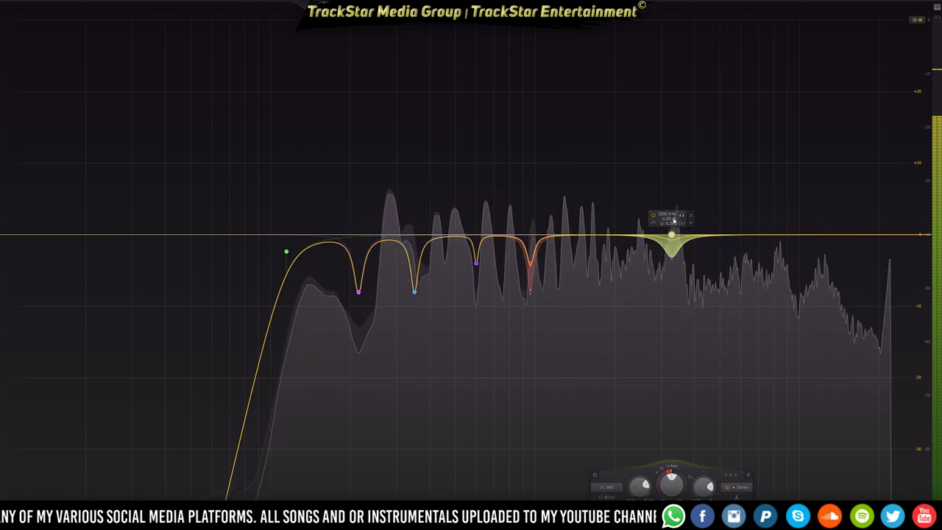
key(space)
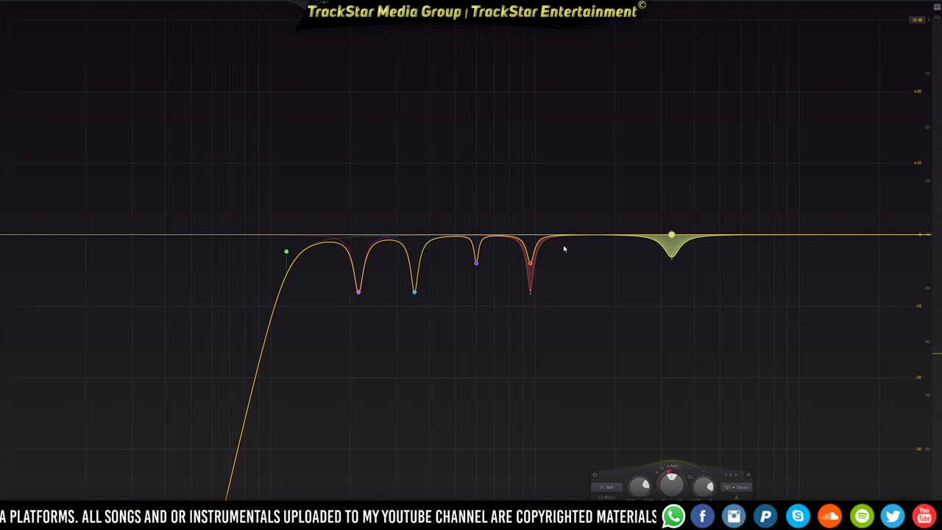
- Leave the equaliser's full-screen view, close the open windows, and solo the Hilltop badness riddim track in the playlist to listen to it
click(936, 10)
key(F12)
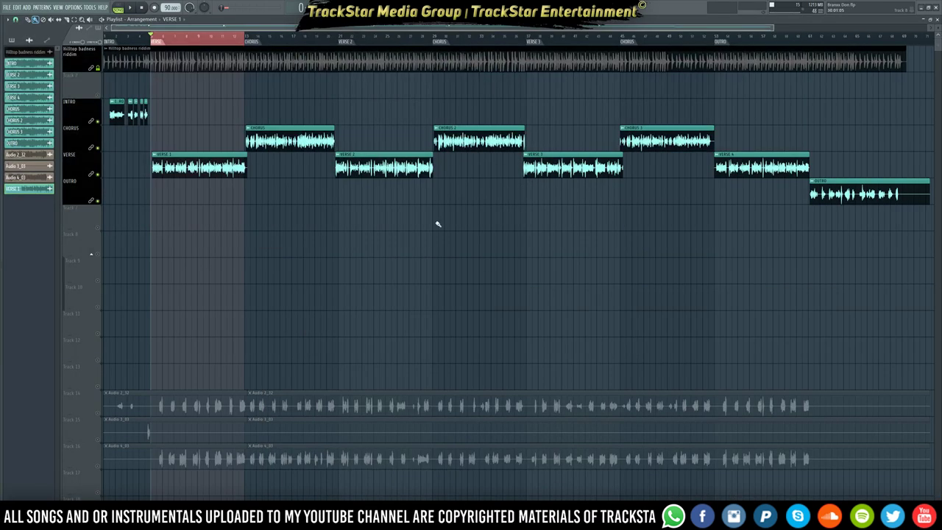
ctrl+click(98, 69)
key(space)
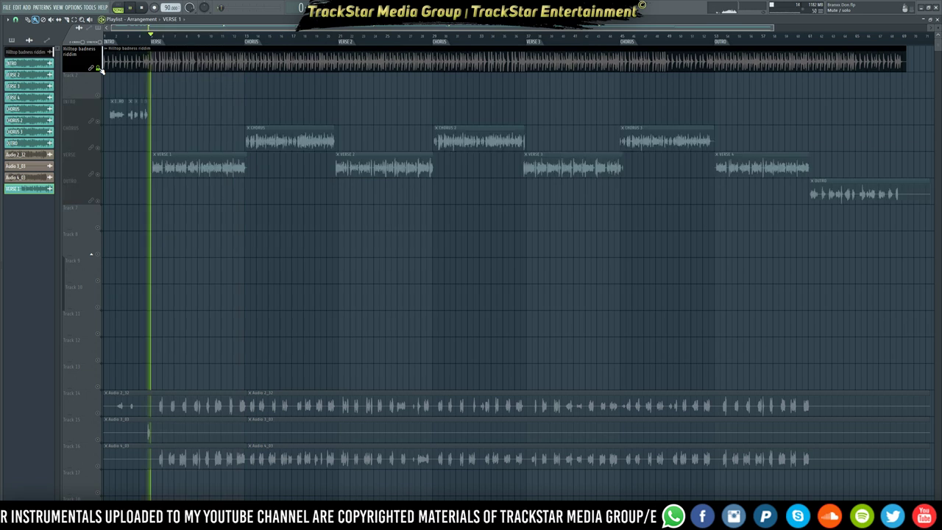
key(F9)
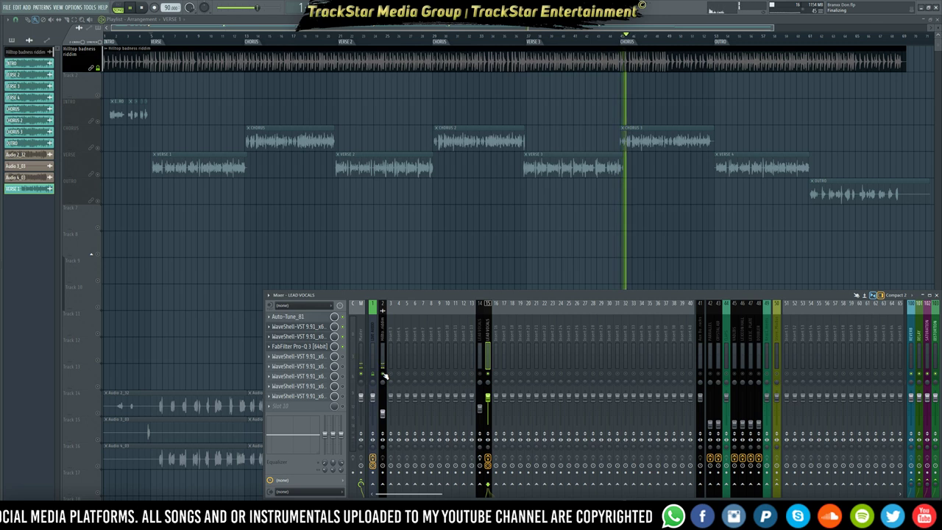
key(space)
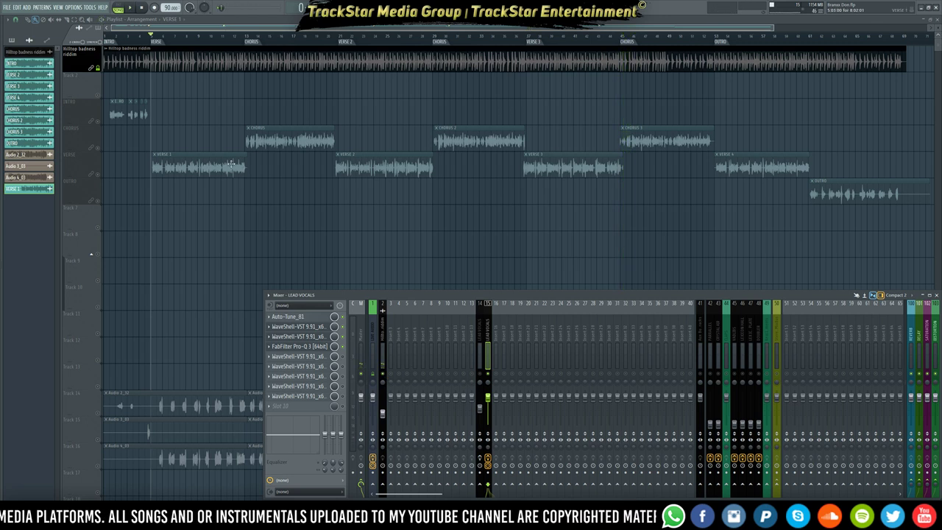
- Unmute the VERSE track, try it briefly in playback, and mute the Hilltop badness riddim track
click(104, 178)
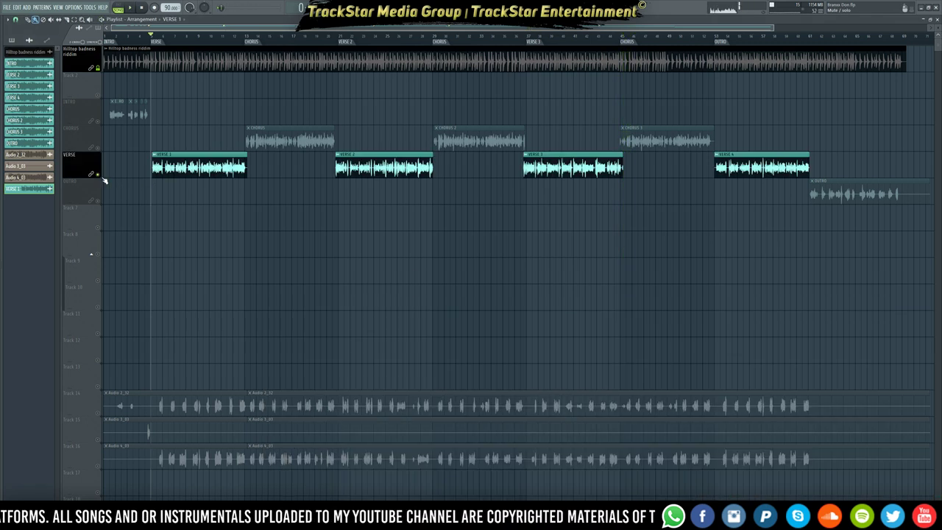
key(space)
key(space)
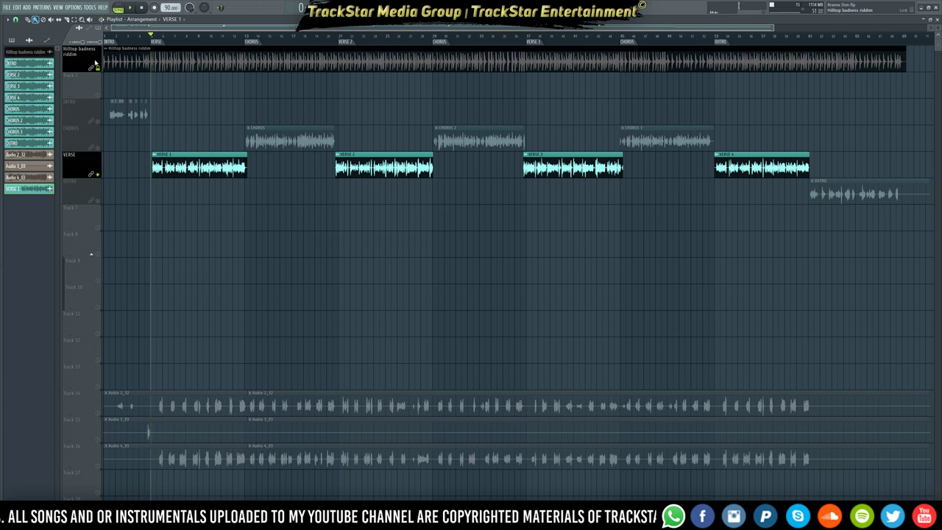
click(96, 67)
- Reopen the LEAD VOCALS Pro-Q 3 full screen and add a 30 dB/oct high cut at about 24.5 kHz, checking it in playback
key(space)
key(F9)
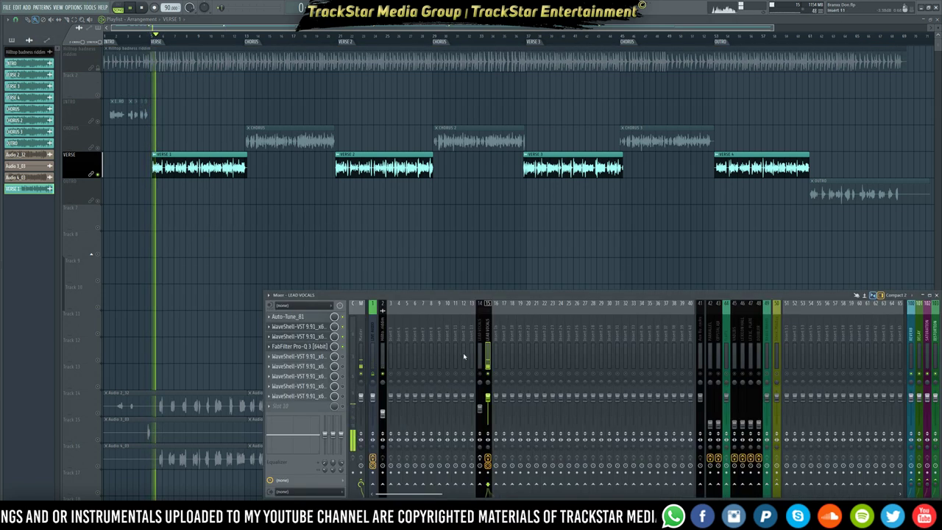
click(295, 347)
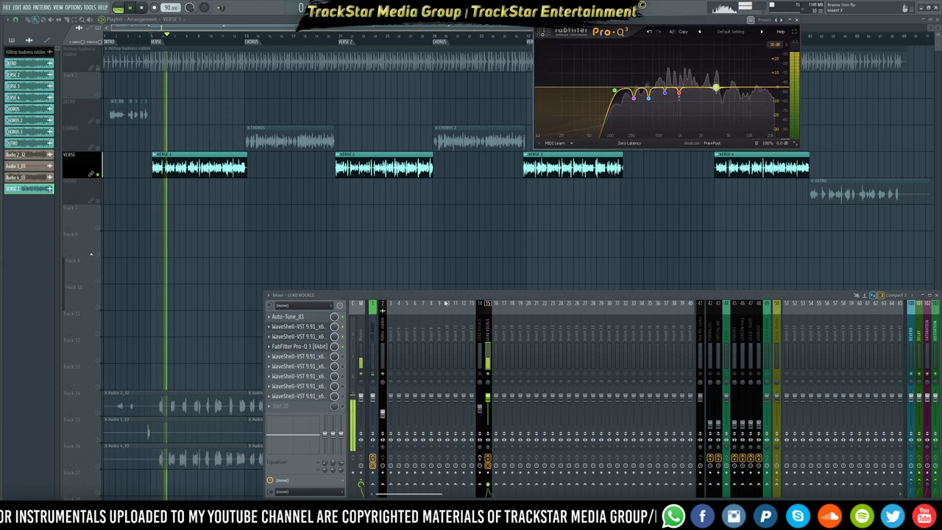
click(796, 36)
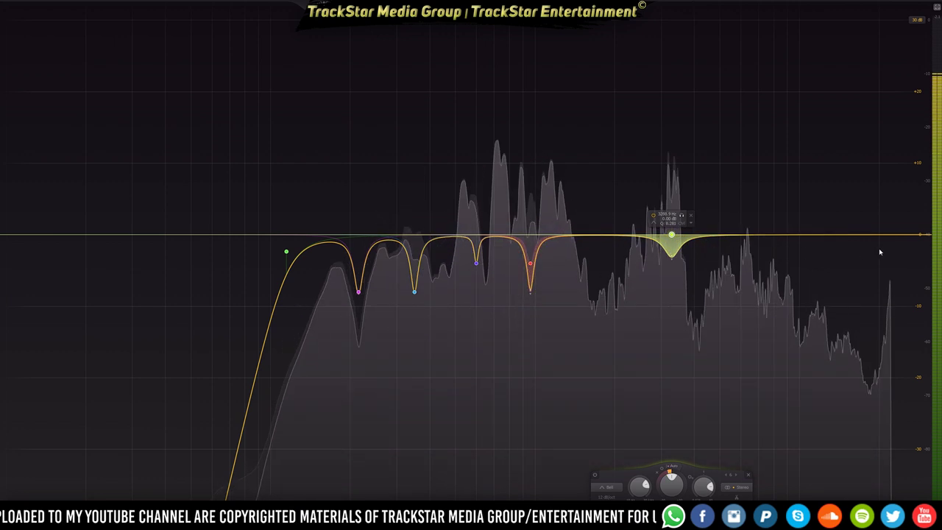
key(space)
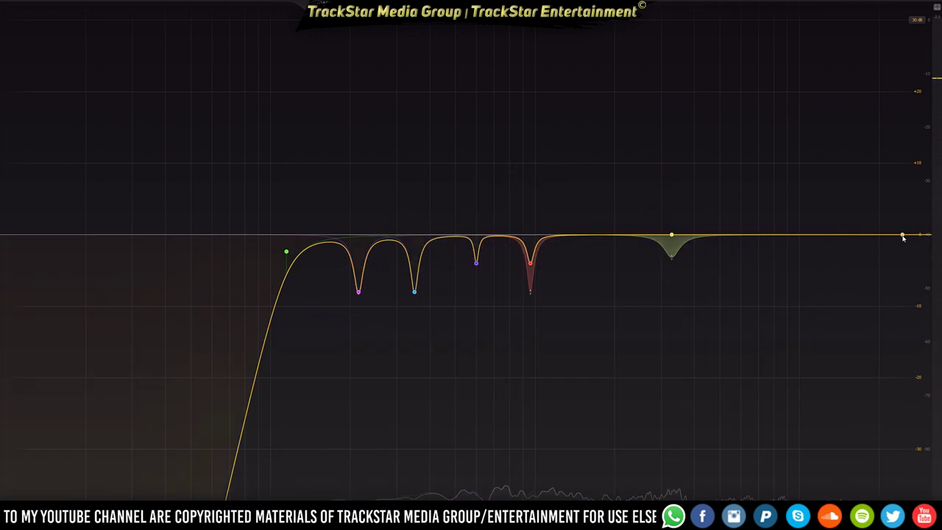
click(902, 236)
scroll(902, 236, up, 3)
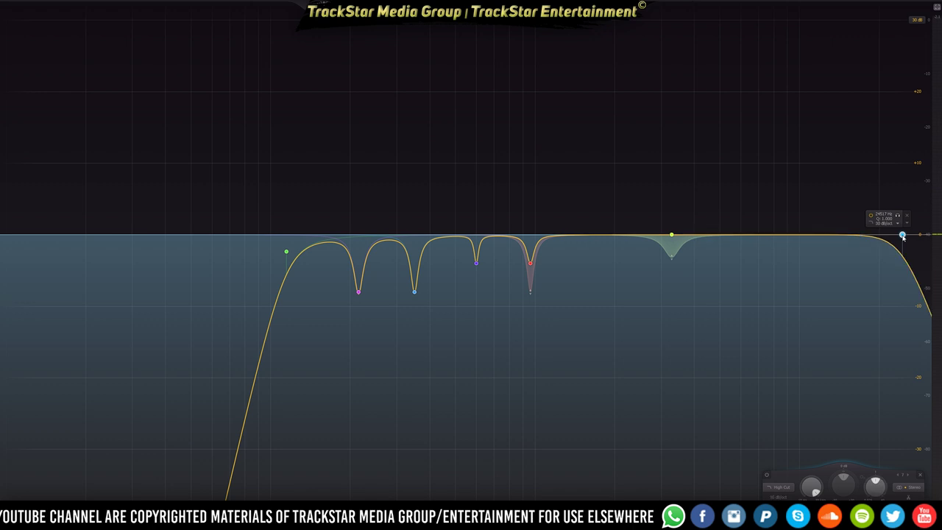
key(space)
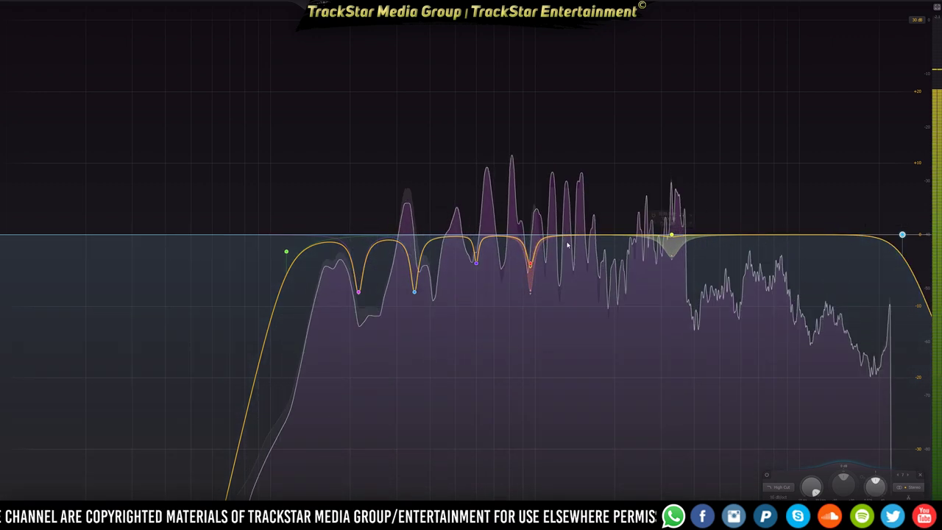
key(space)
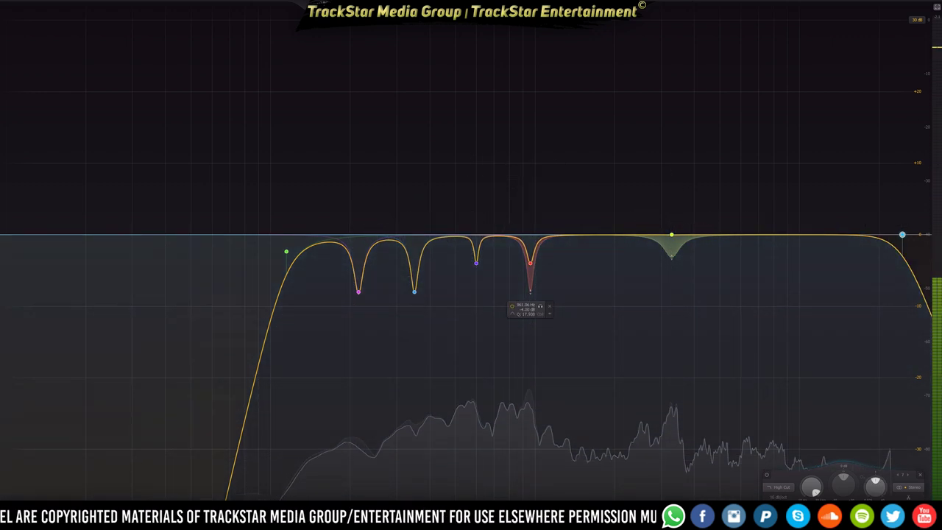
- Leave the equaliser's full-screen view and play the verse to judge the Pro-Q 3 processing on the lead vocals
click(937, 7)
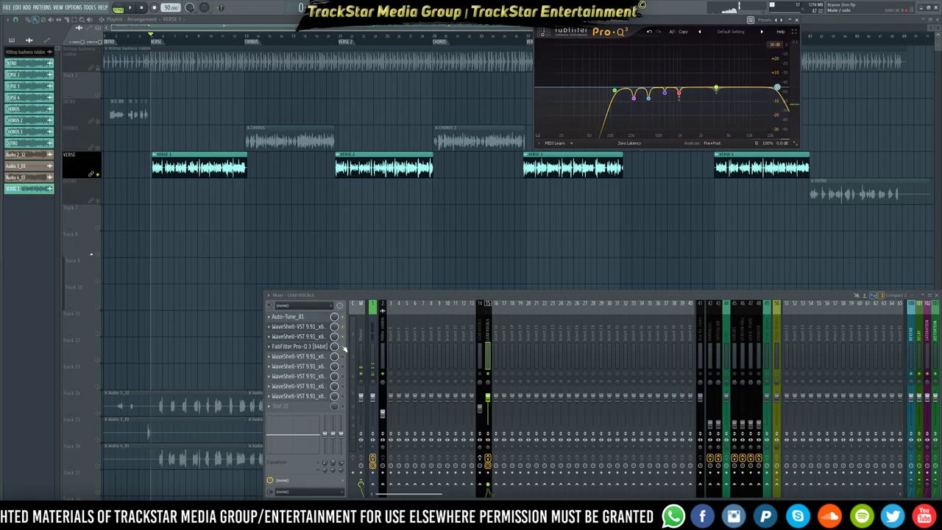
key(space)
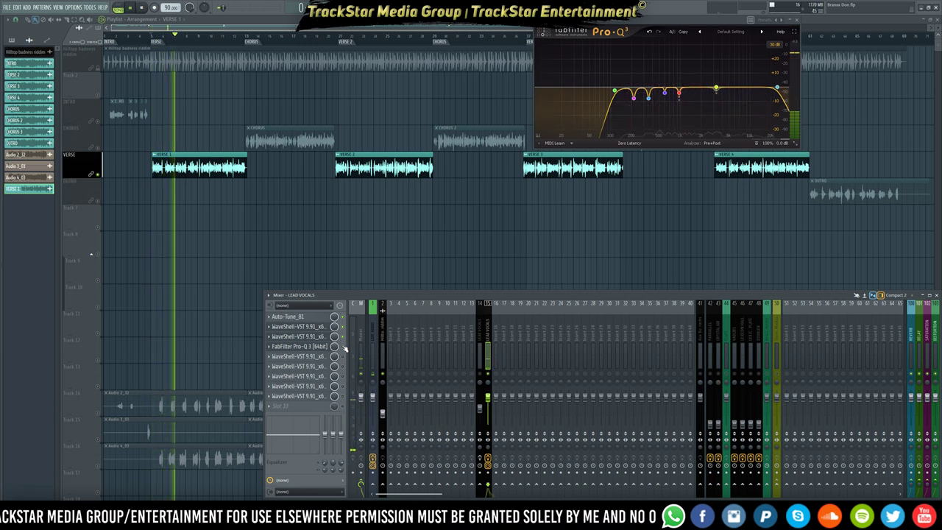
key(space)
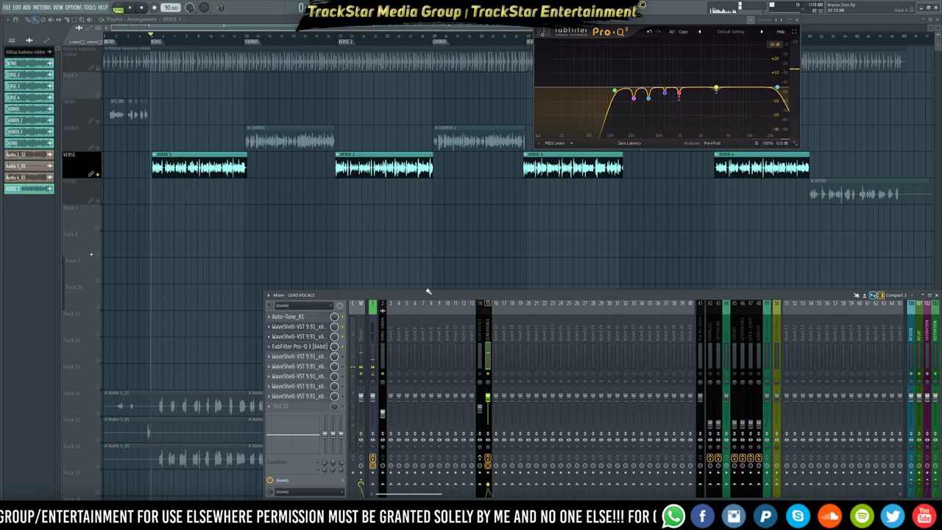
- Open the C1 Compressor/Gate, F6 equaliser and Renaissance Compressor windows from the LEAD VOCALS effect chain
click(322, 337)
click(323, 329)
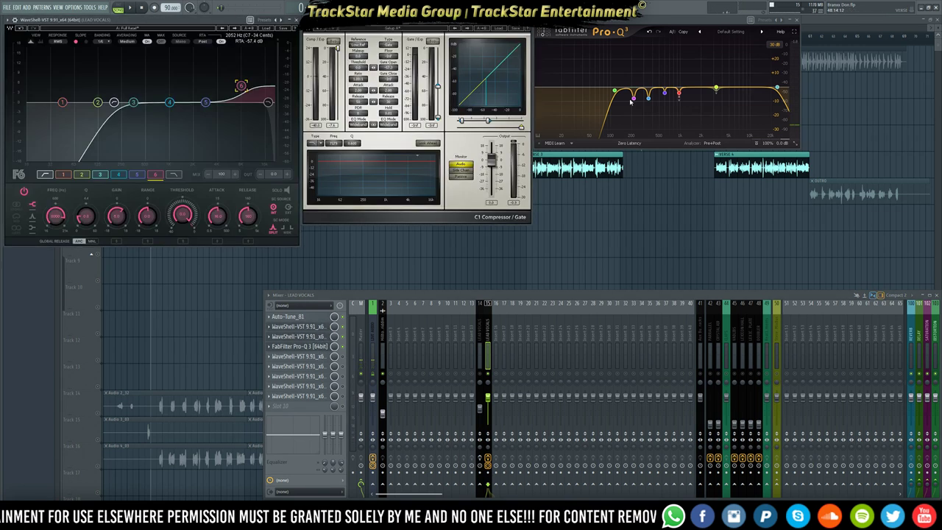
click(296, 357)
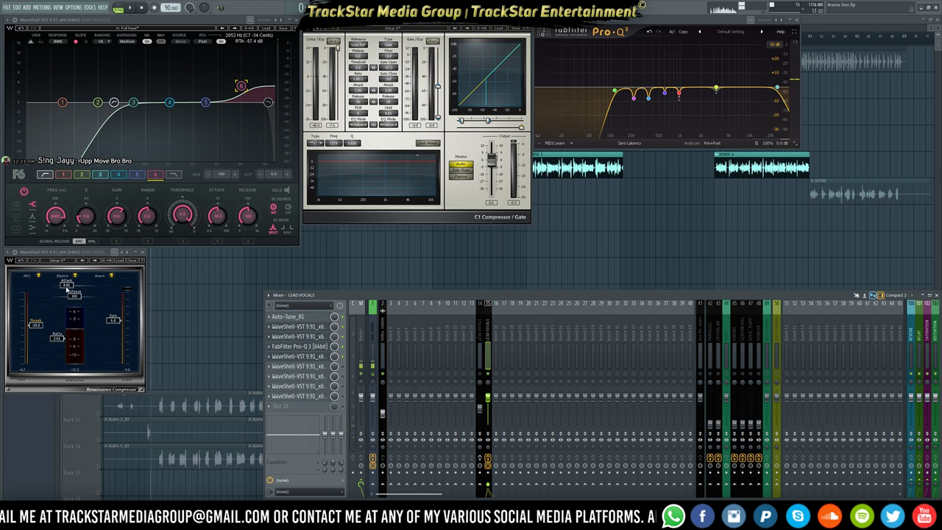
- Adjust the Renaissance Compressor's attack, set its release to 146 ms, and play the verse
drag(66, 286, 67, 286)
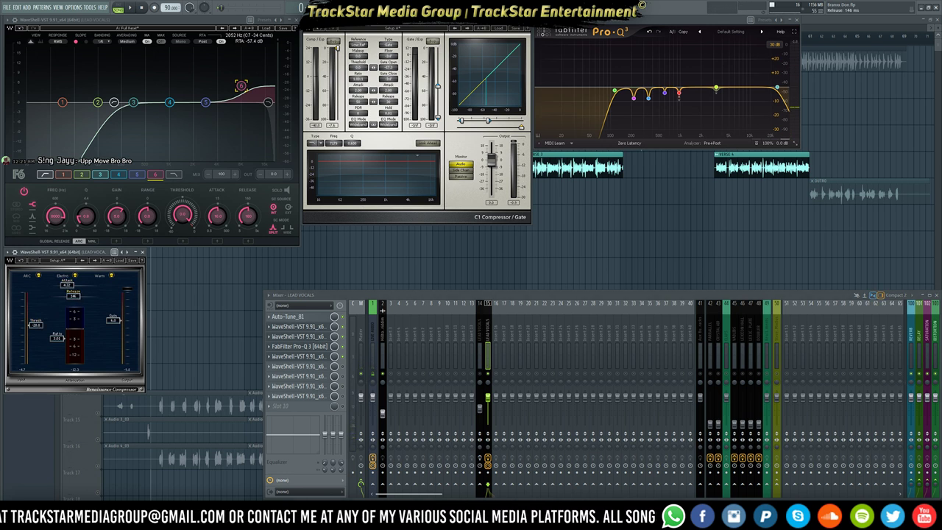
key(space)
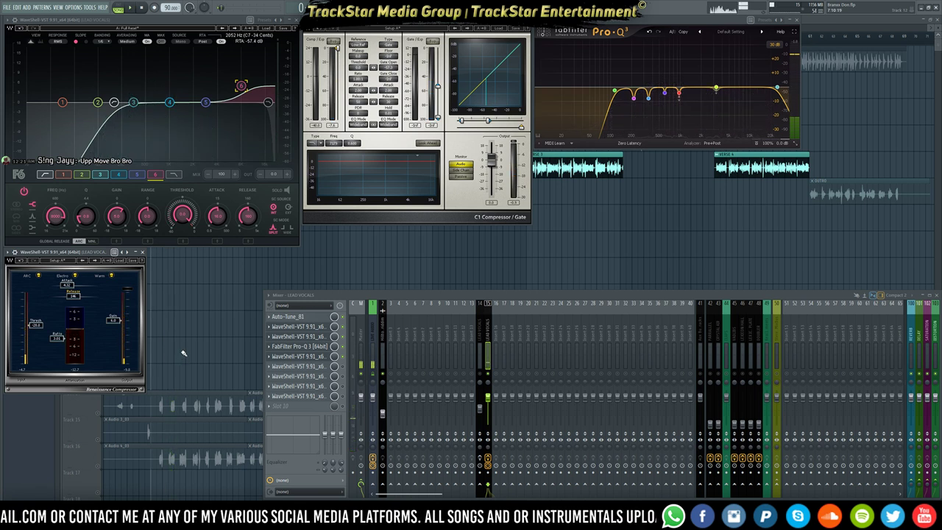
- Open the C6 multiband compressor on LEAD VOCALS and lower its band thresholds and ranges during playback, taking band 3's threshold to -25 dB
click(325, 365)
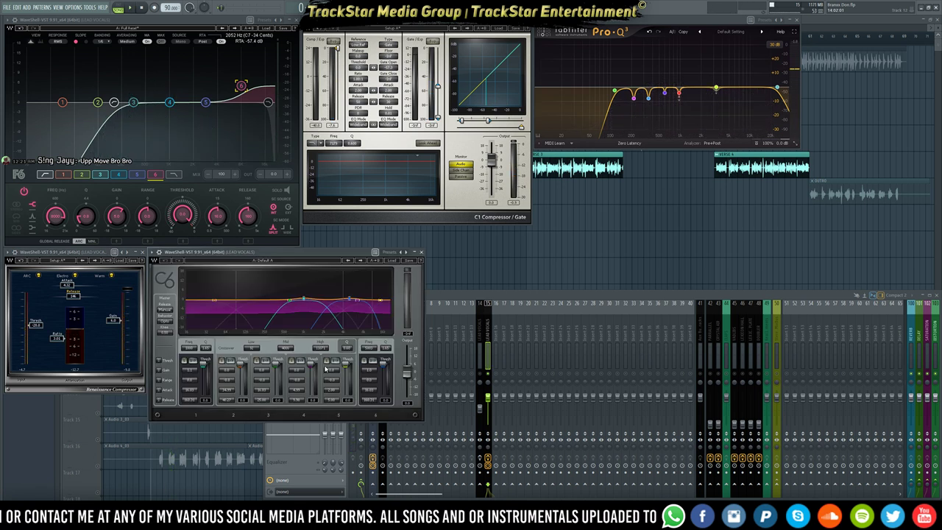
click(496, 342)
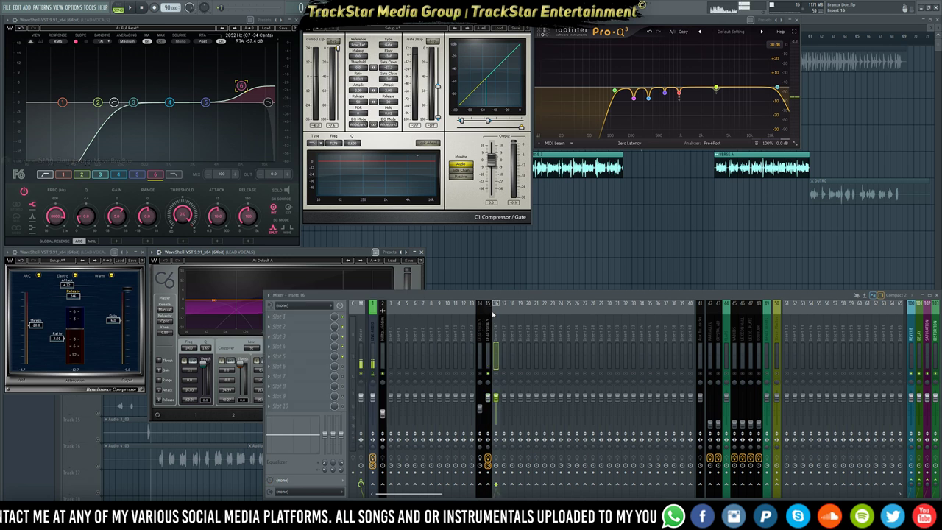
click(485, 335)
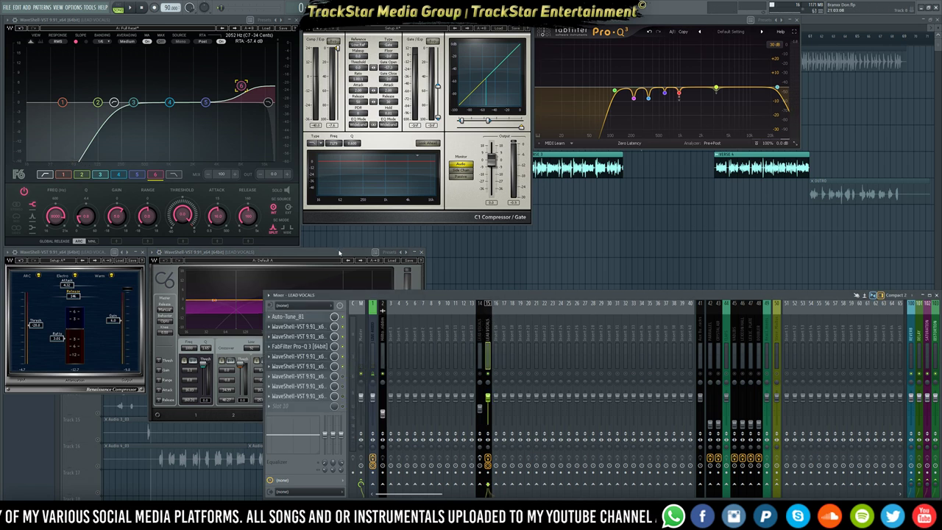
click(339, 253)
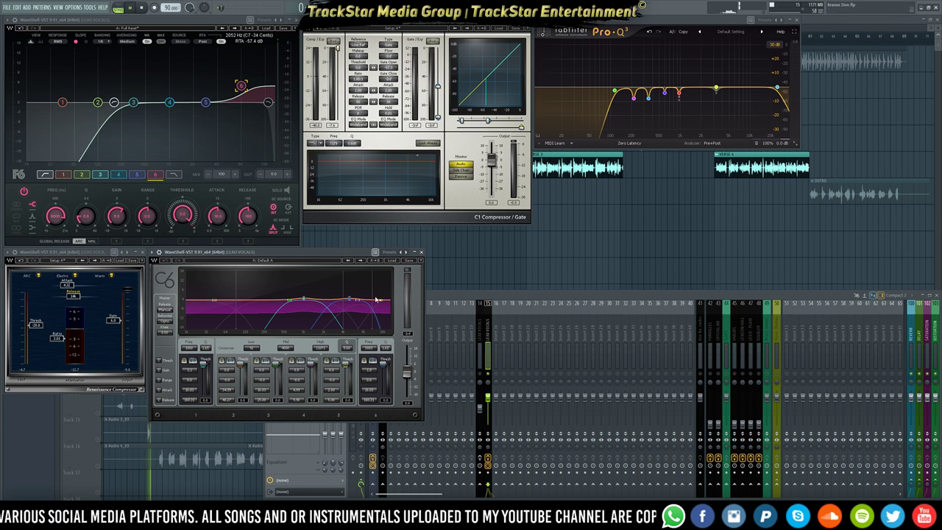
key(space)
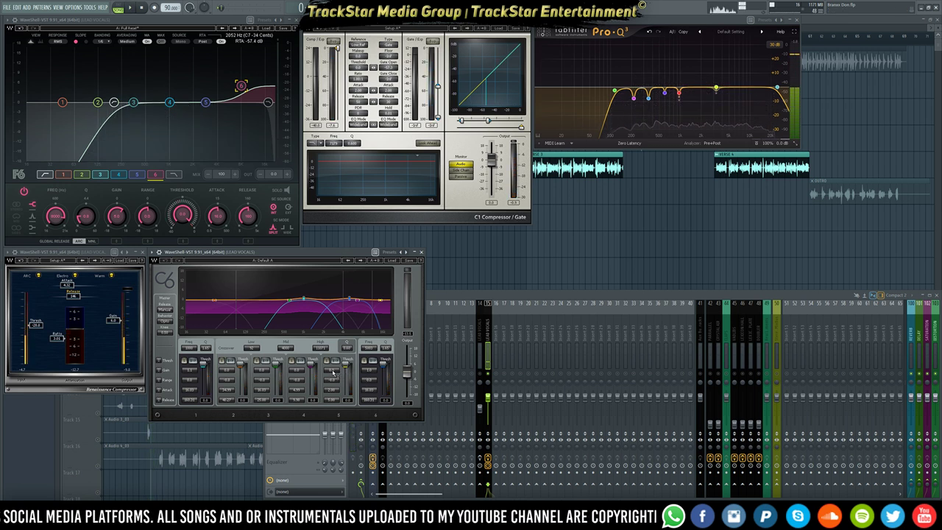
click(332, 370)
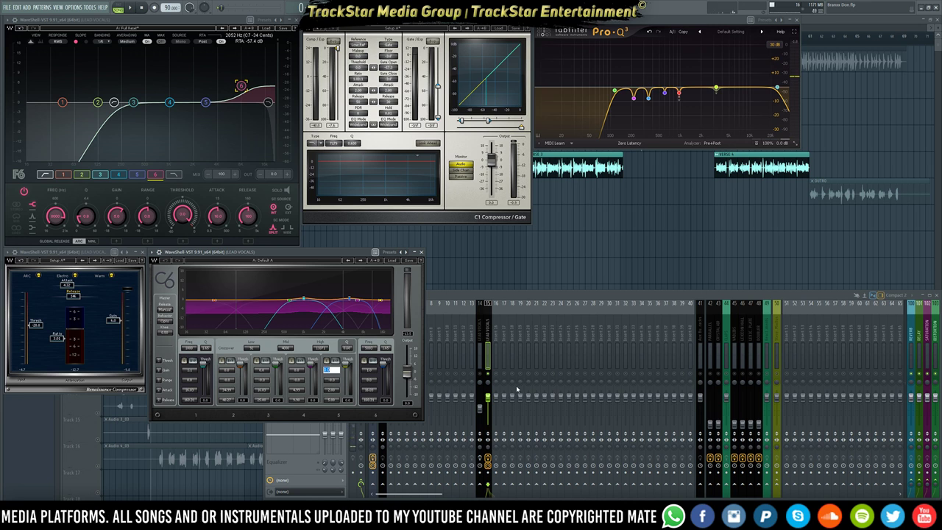
drag(348, 365, 348, 369)
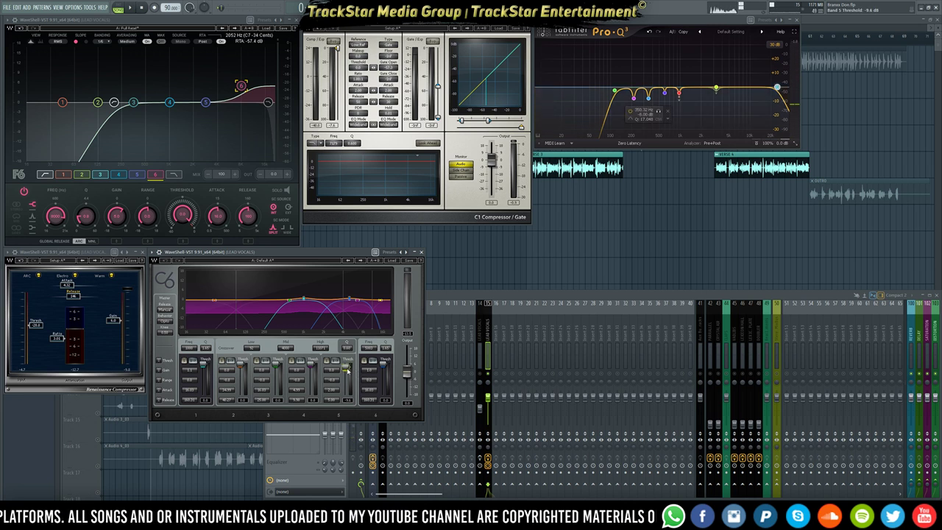
key(space)
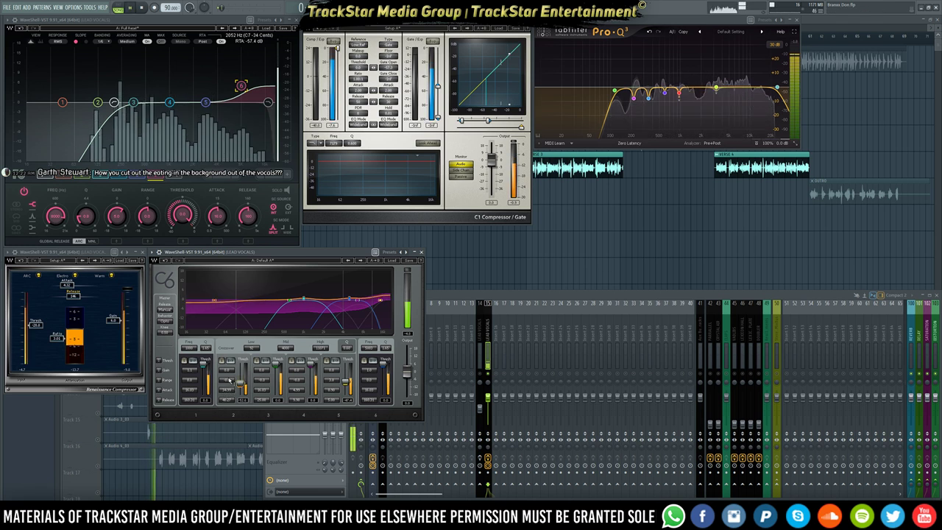
drag(226, 380, 227, 399)
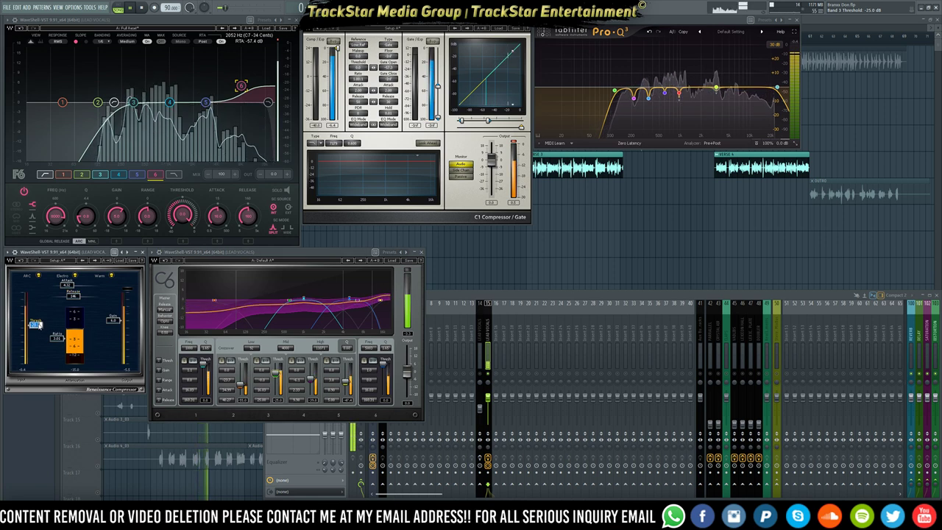
- Set the Renaissance Compressor's threshold to -27 dB and compare the verse with the C6 effect switched off and on
scroll(34, 325, down, 2)
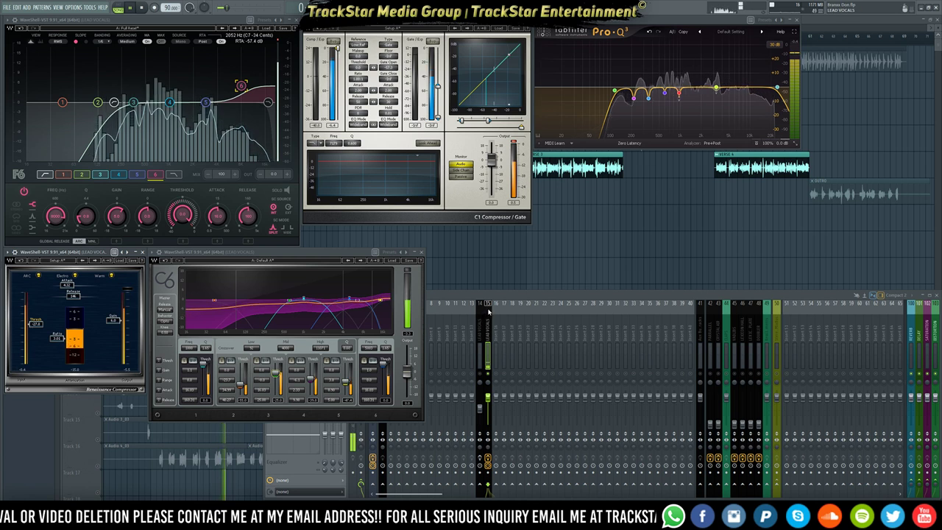
click(434, 372)
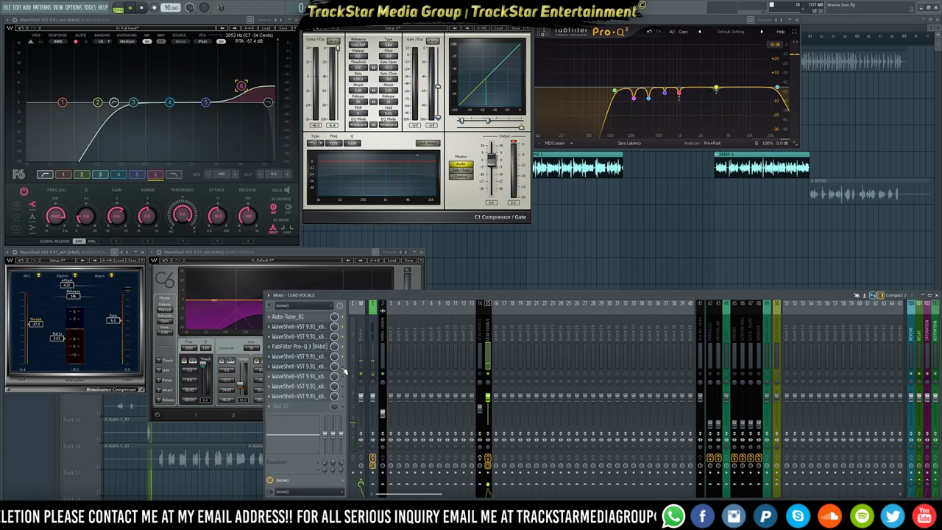
key(space)
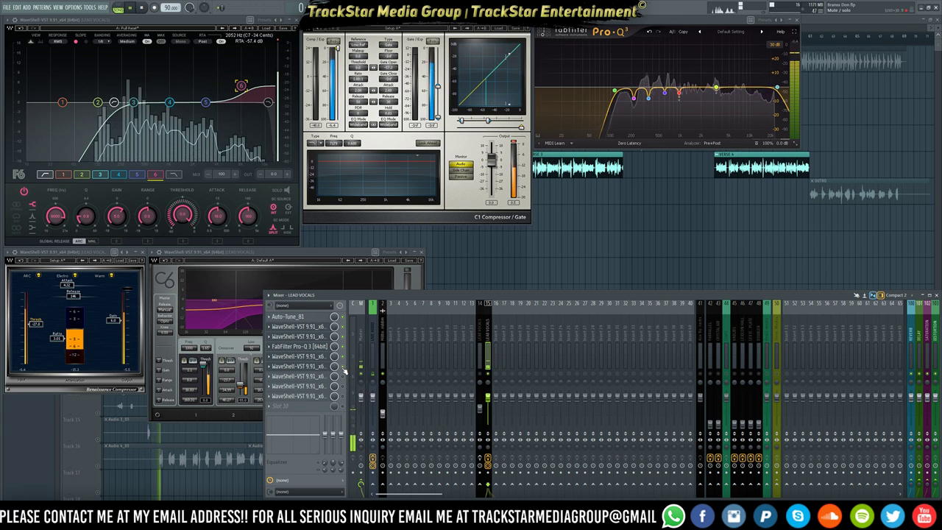
key(space)
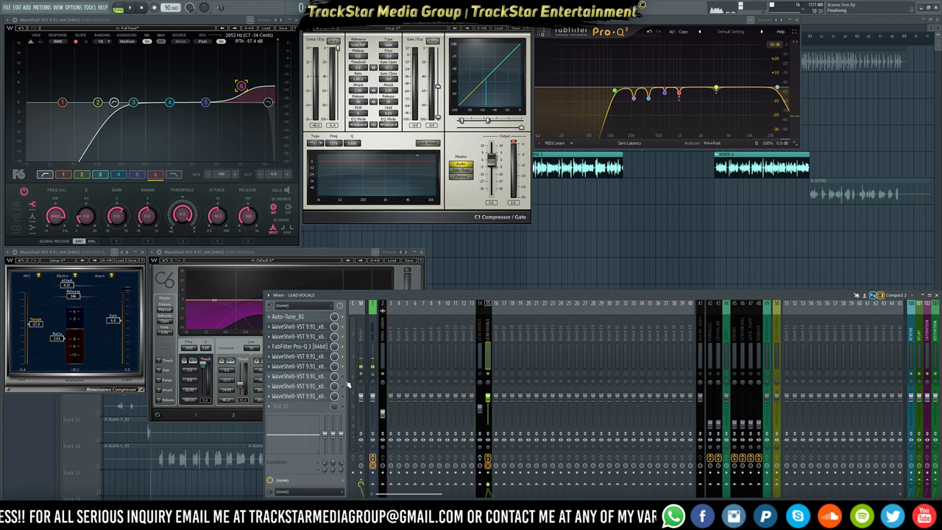
- Open the DeEsser on LEAD VOCALS, set its frequency, lower its threshold, and compare it switched off and on during playback
click(315, 384)
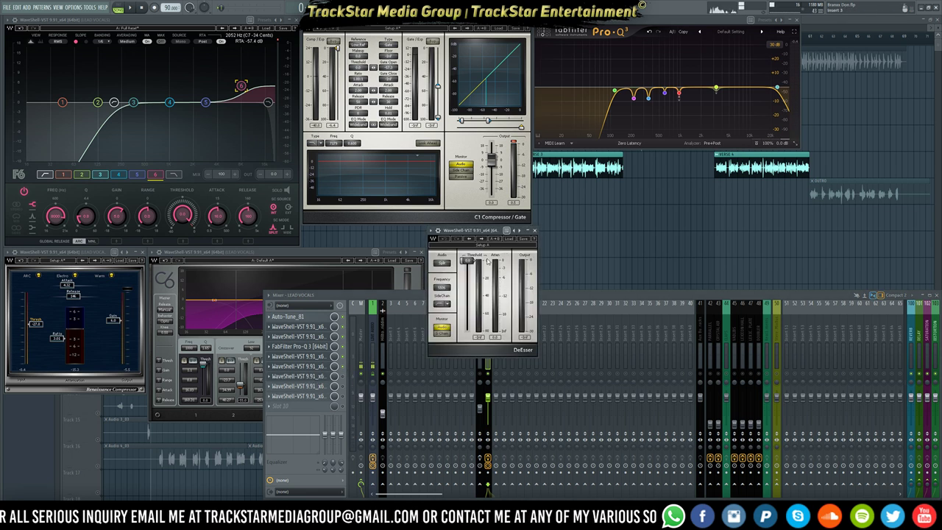
click(444, 291)
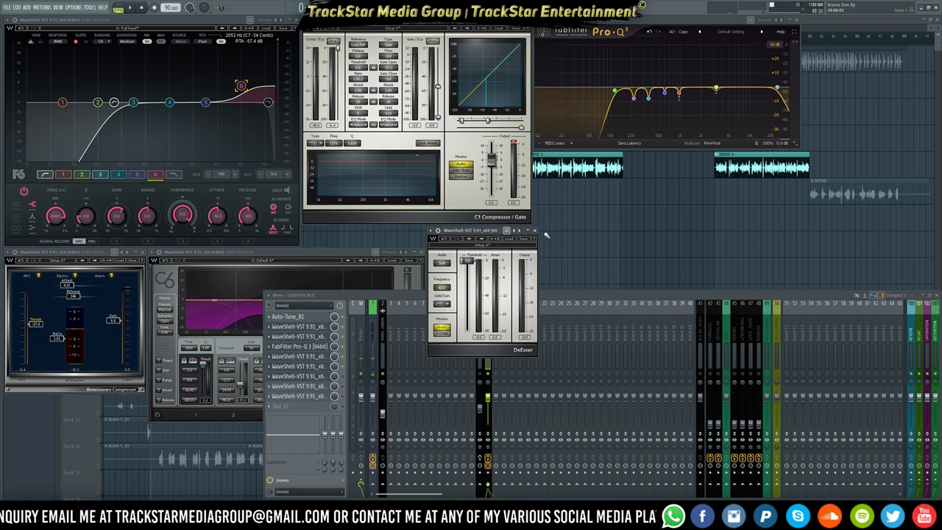
scroll(472, 264, down, 3)
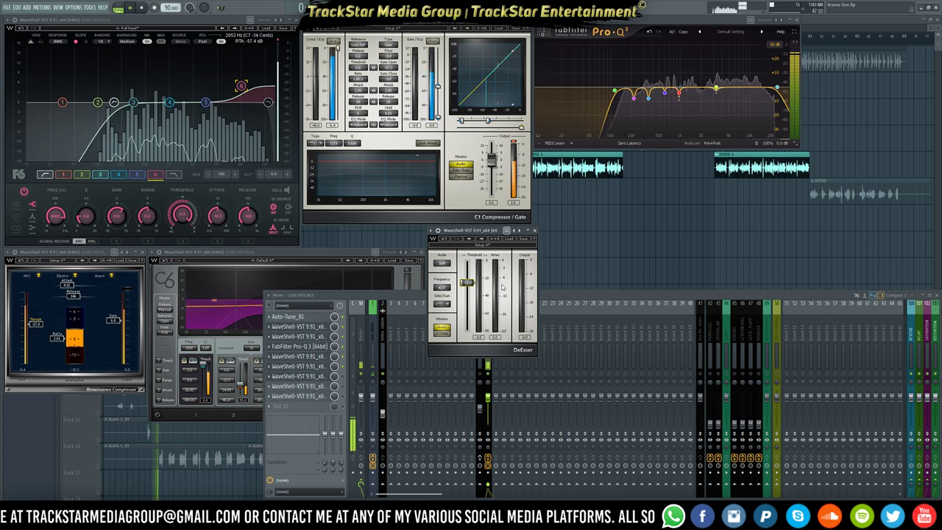
click(346, 381)
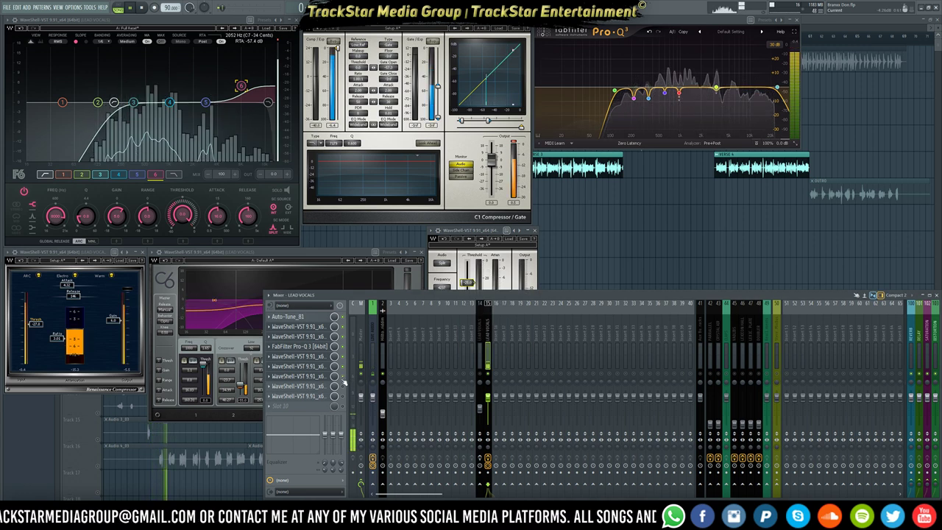
click(520, 256)
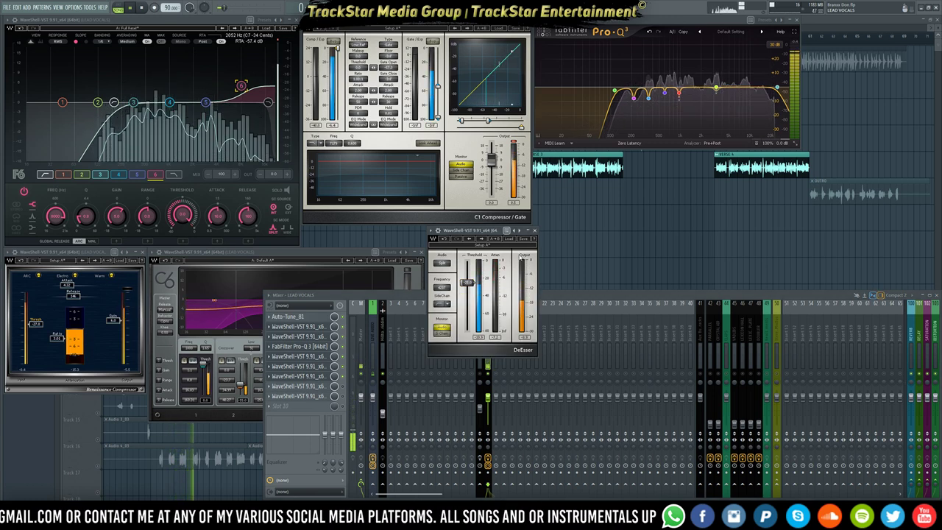
key(space)
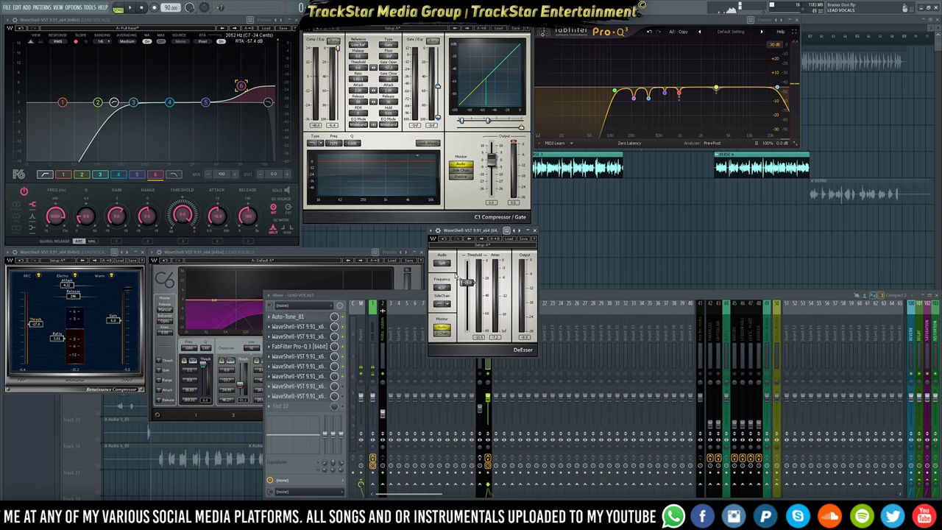
- Open Renaissance Vox on LEAD VOCALS and set its compression to -10 dB while the verse plays, after trying -11 dB
click(318, 387)
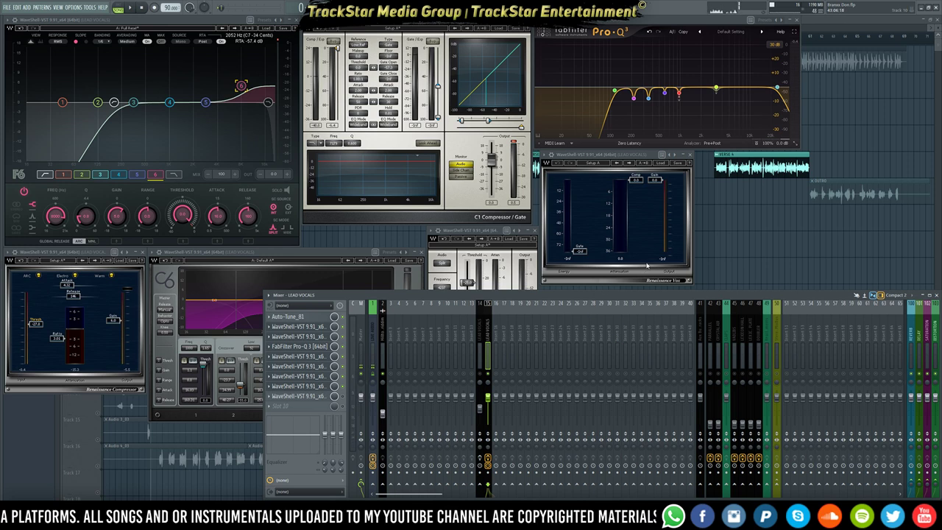
key(space)
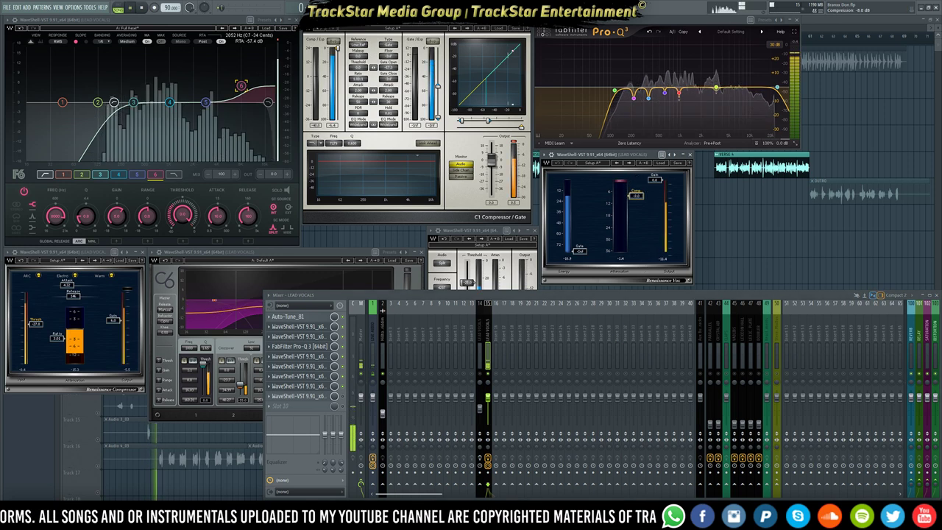
double_click(638, 200)
text(-11)
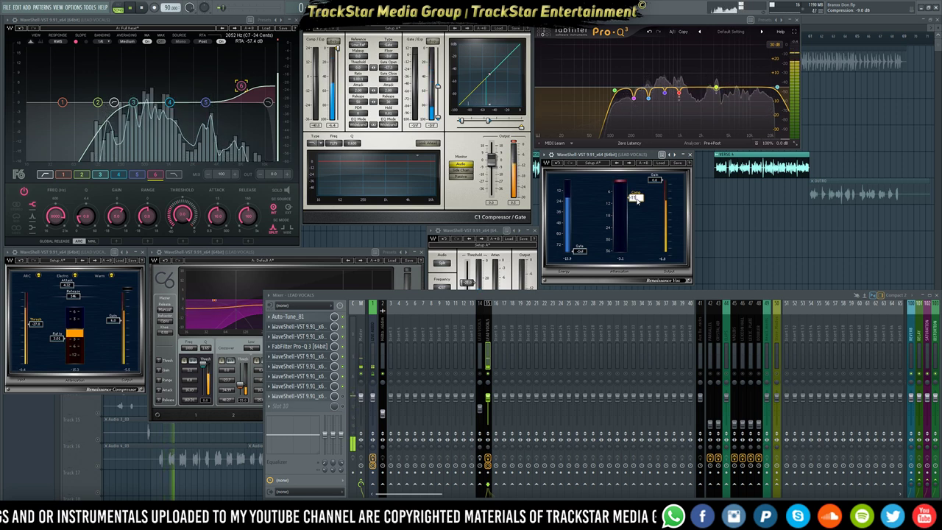
key(Return)
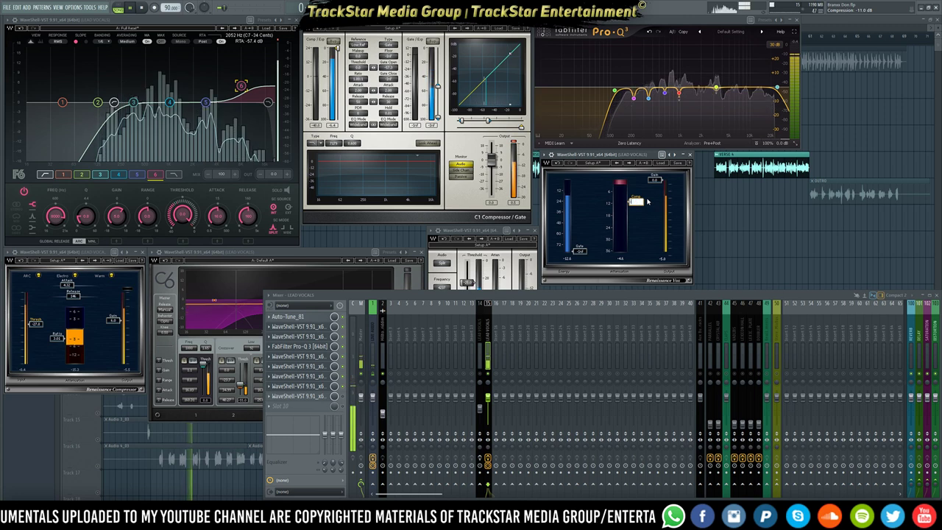
text(-10)
key(Return)
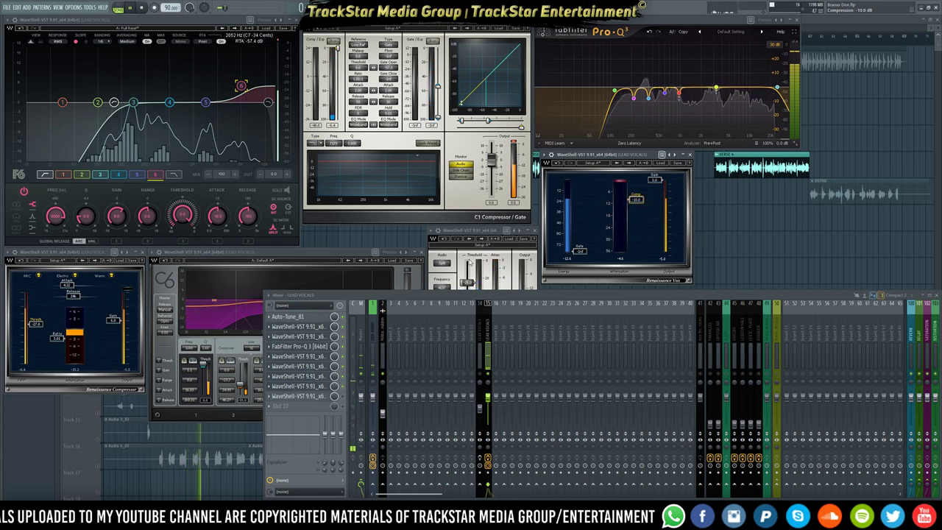
- Open the VERSE 1 clip's channel settings from the playlist and place that window over the mixer beside the vocal effects
key(F12)
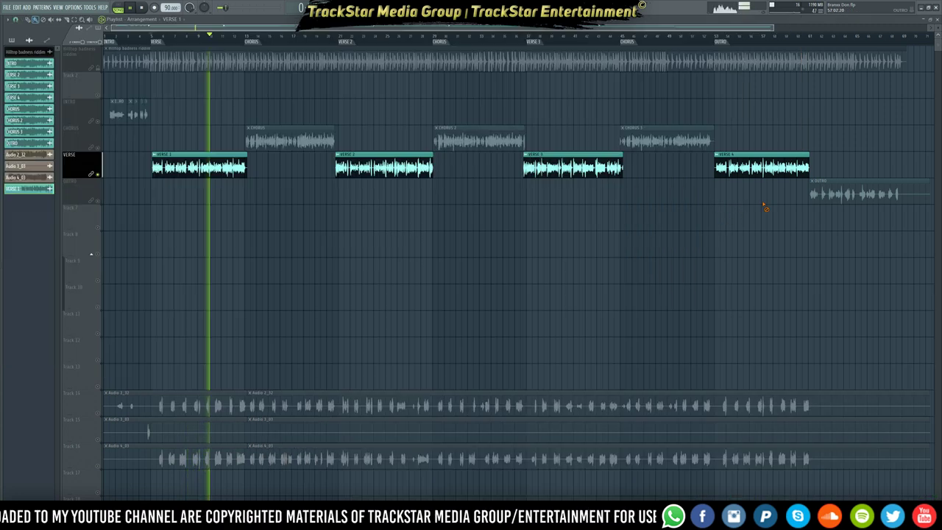
double_click(165, 156)
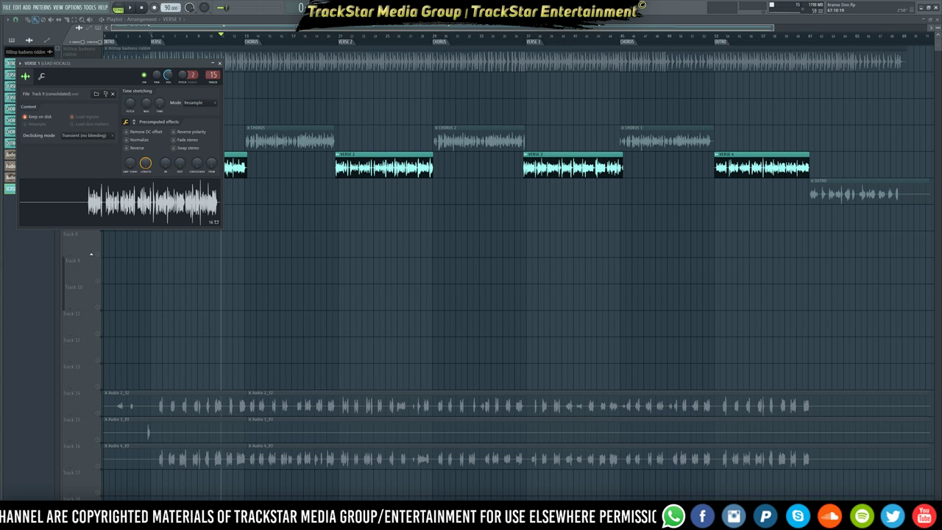
key(F5)
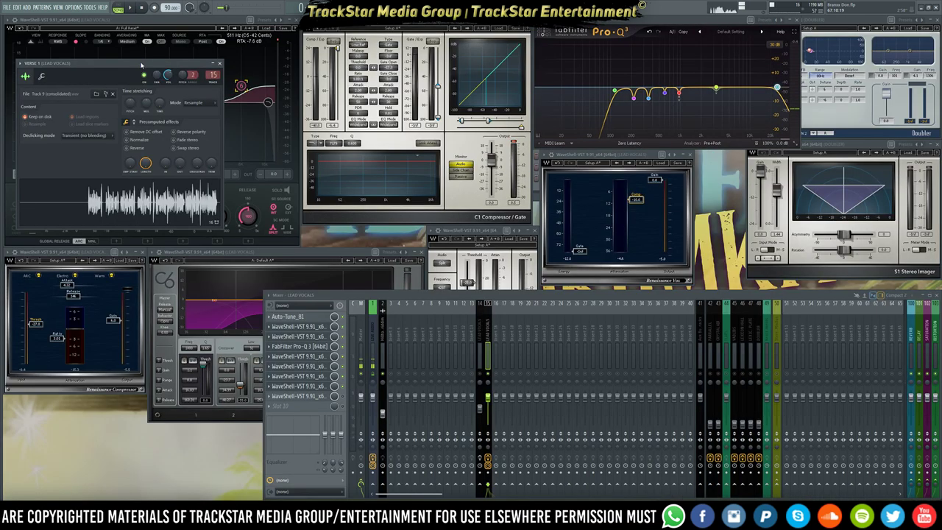
drag(141, 66, 579, 315)
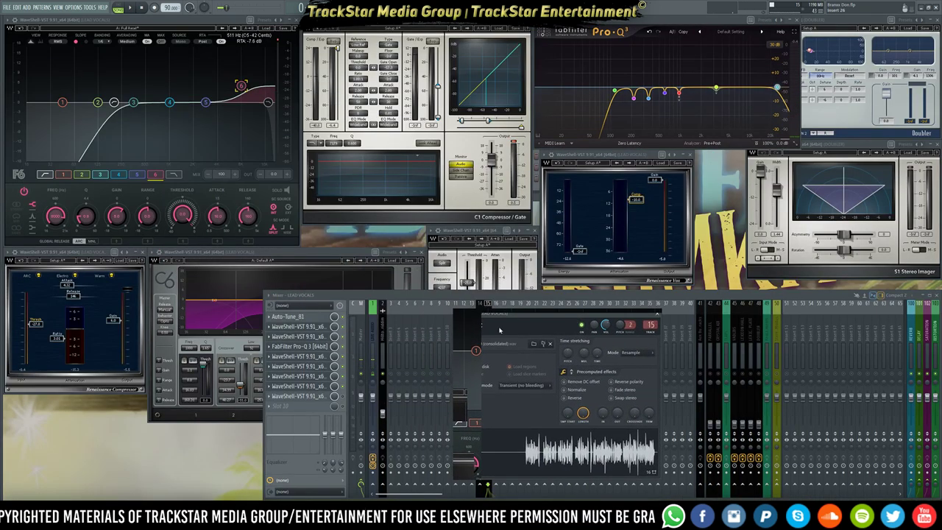
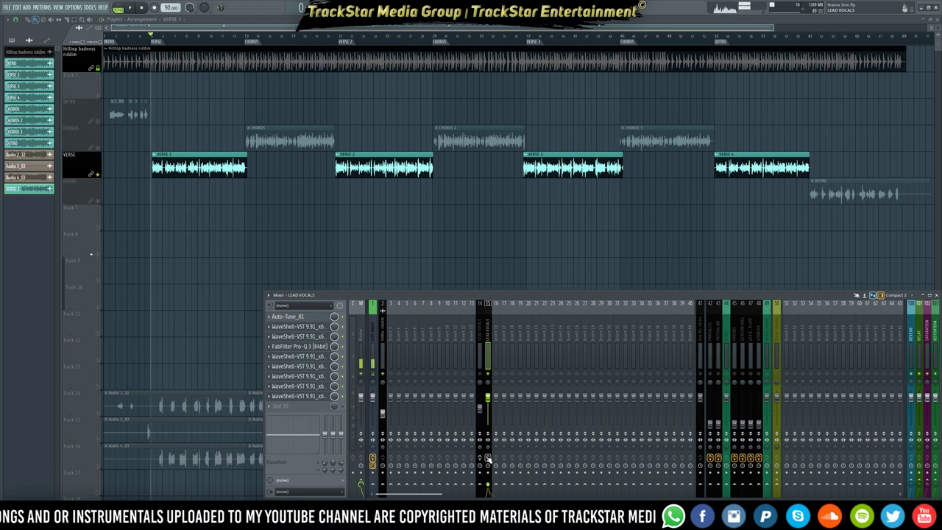
- Play the first verse with the Hilltop badness riddim from the VERSE marker to judge the lead vocal mix
key(space)
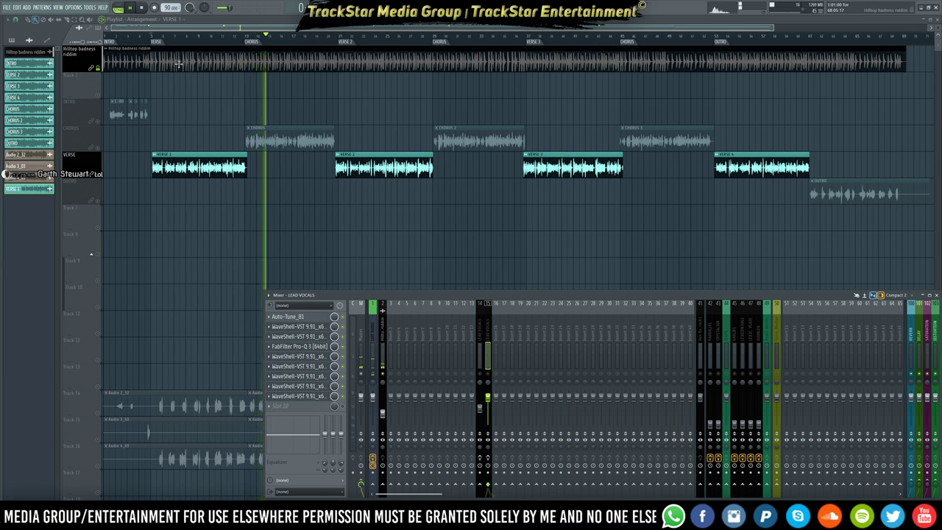
click(151, 36)
key(space)
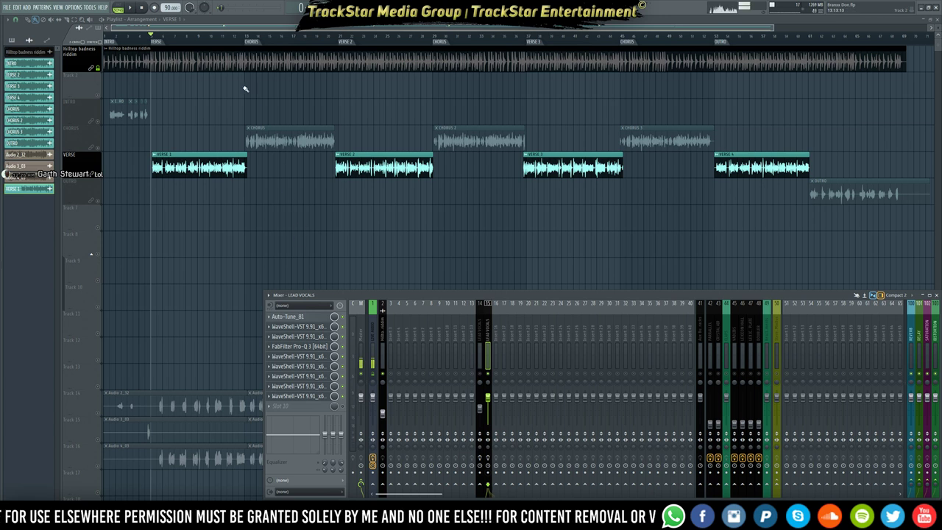
key(space)
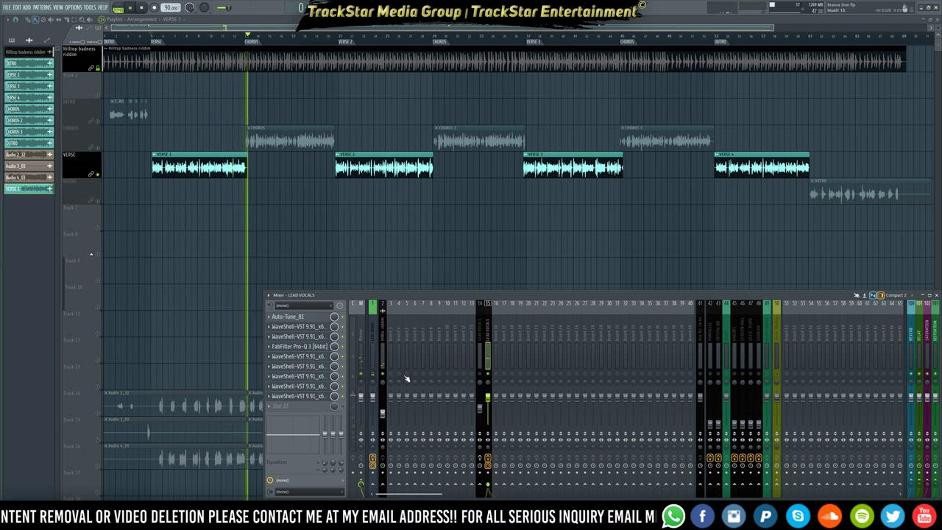
key(space)
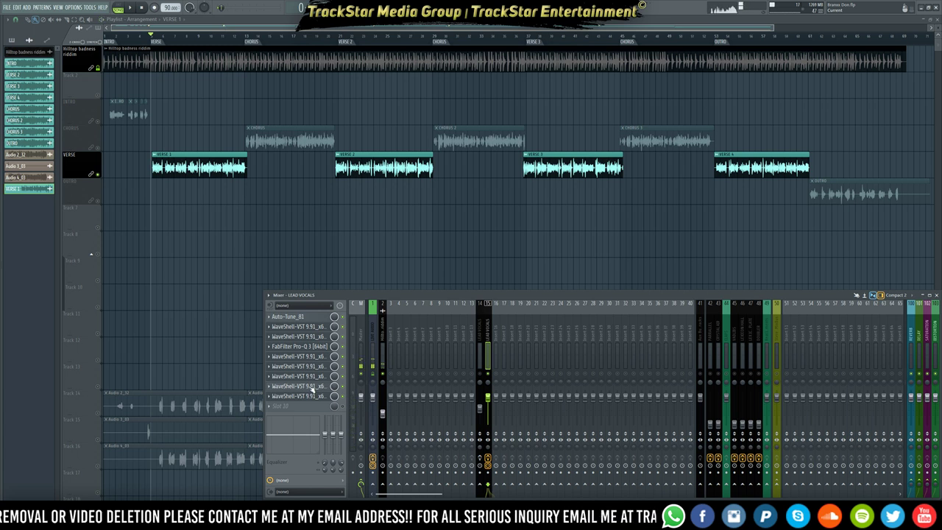
- Reopen Renaissance Vox, C6 and the DeEsser from LEAD VOCALS, and lower the DeEsser threshold while the verse plays
click(313, 388)
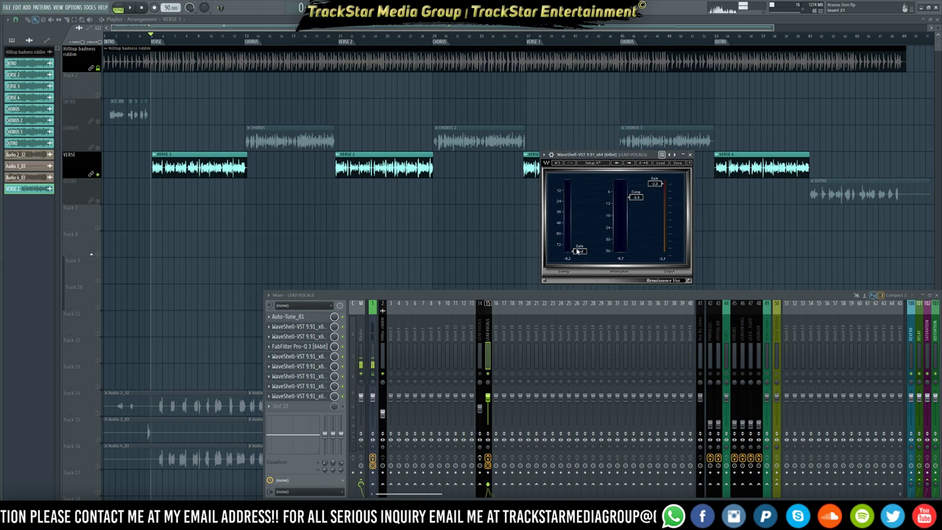
click(313, 367)
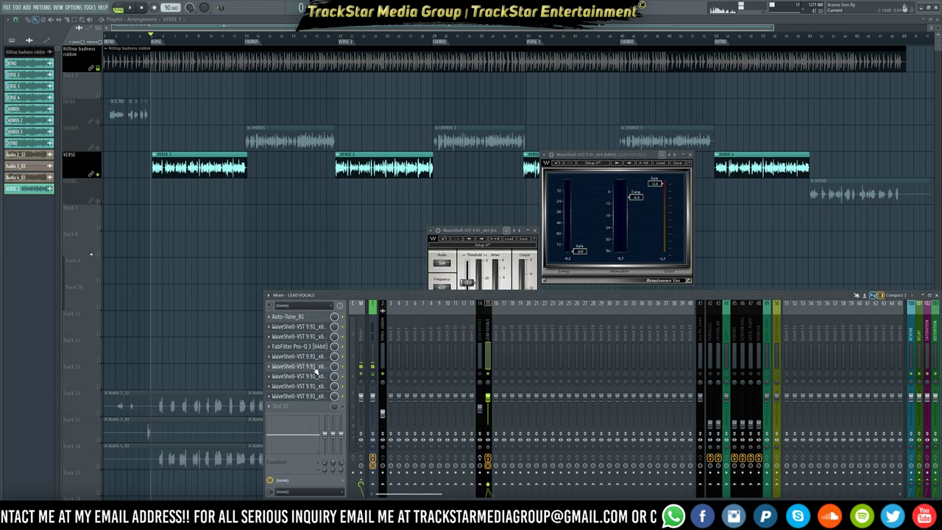
click(317, 375)
click(477, 233)
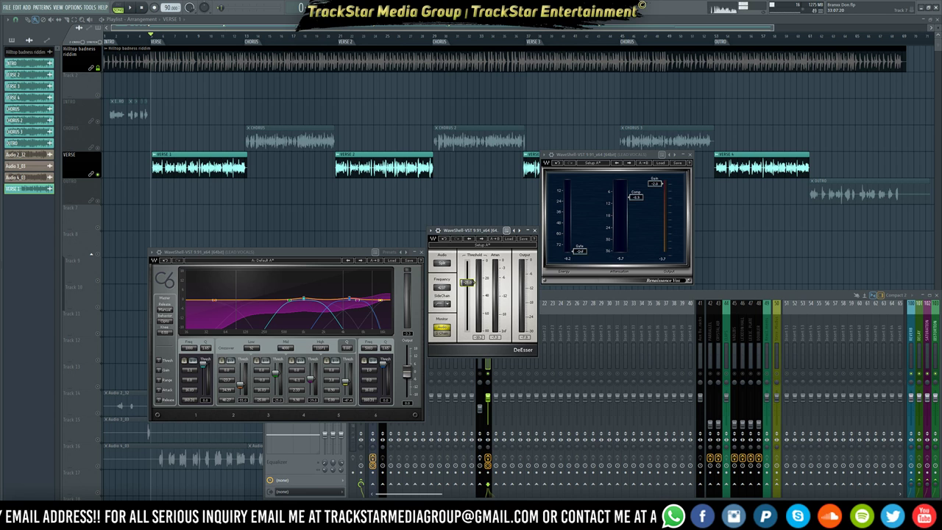
key(space)
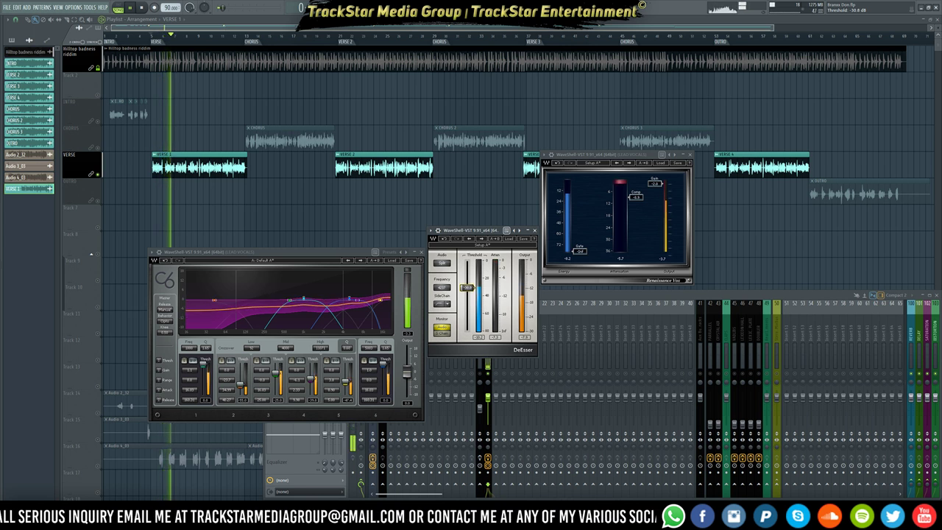
key(space)
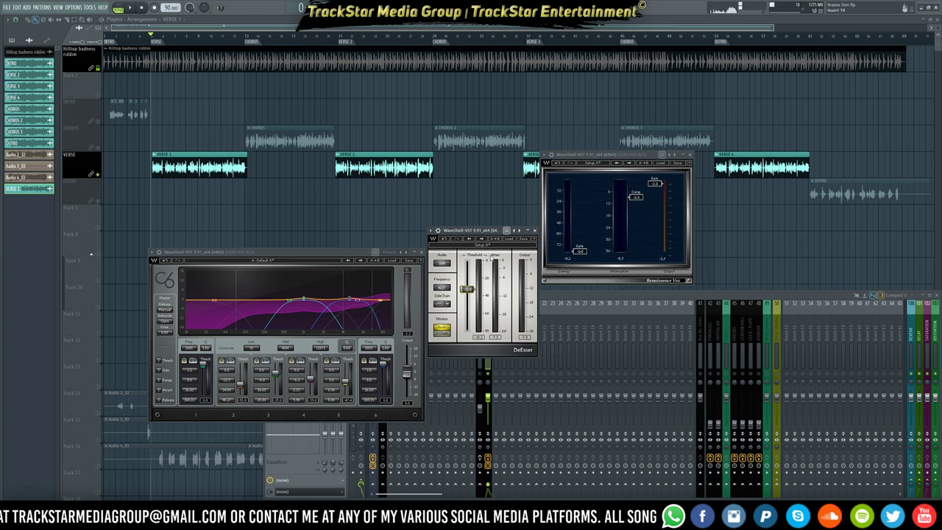
- Lower the LEAD VOCALS fader to about -4 dB and play the verse to judge it against the riddim
click(490, 364)
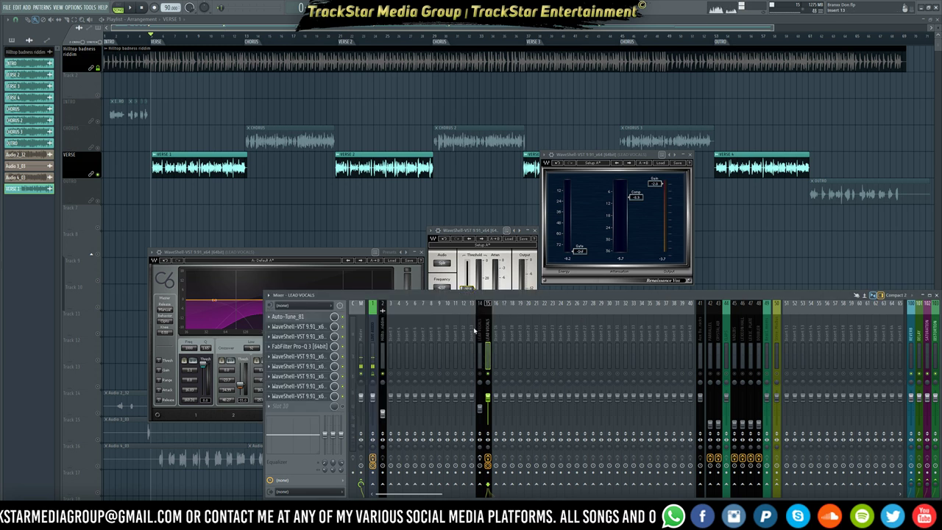
click(382, 358)
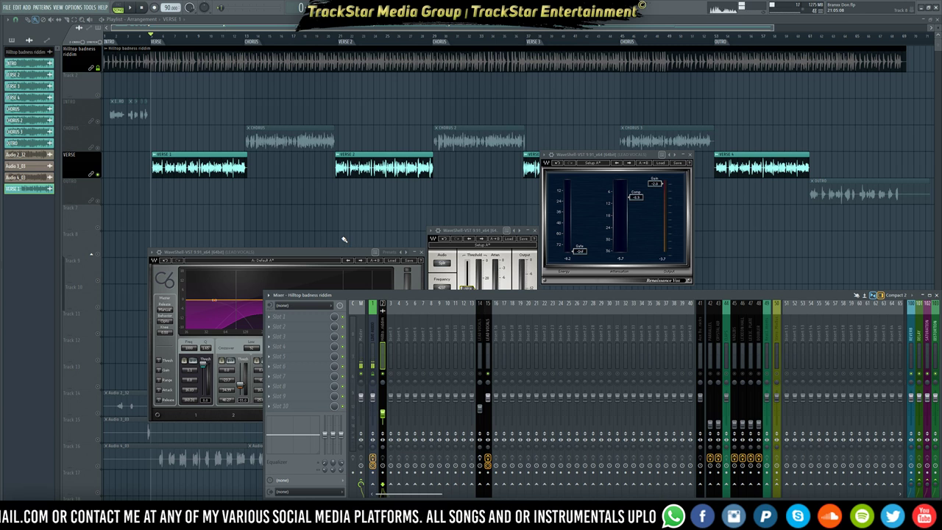
key(space)
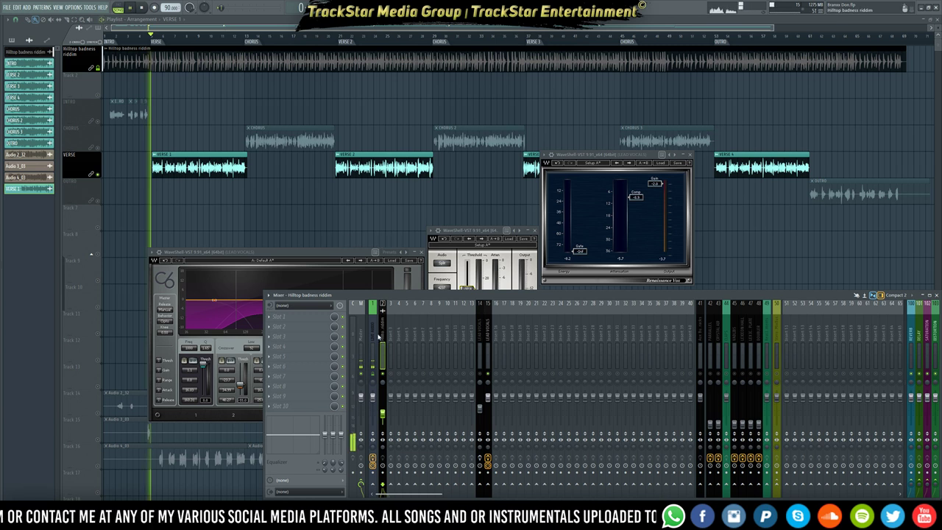
key(space)
click(487, 368)
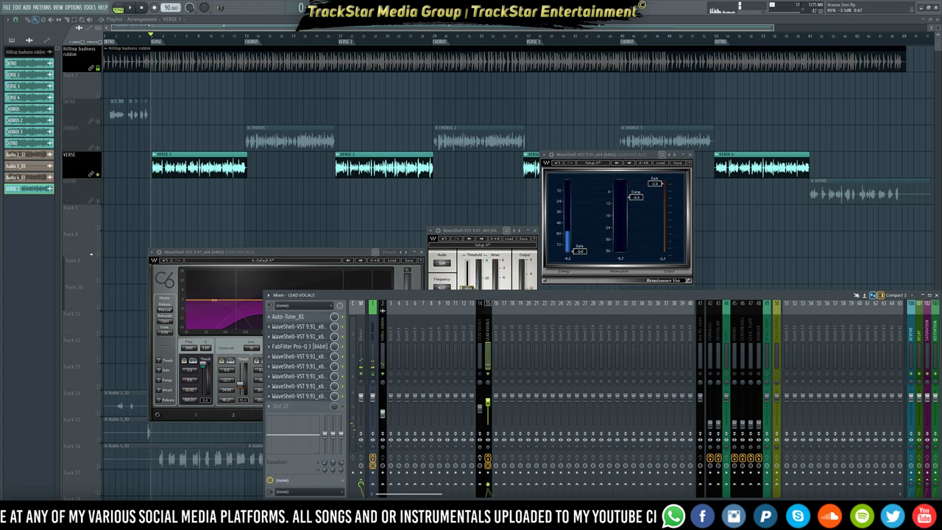
key(space)
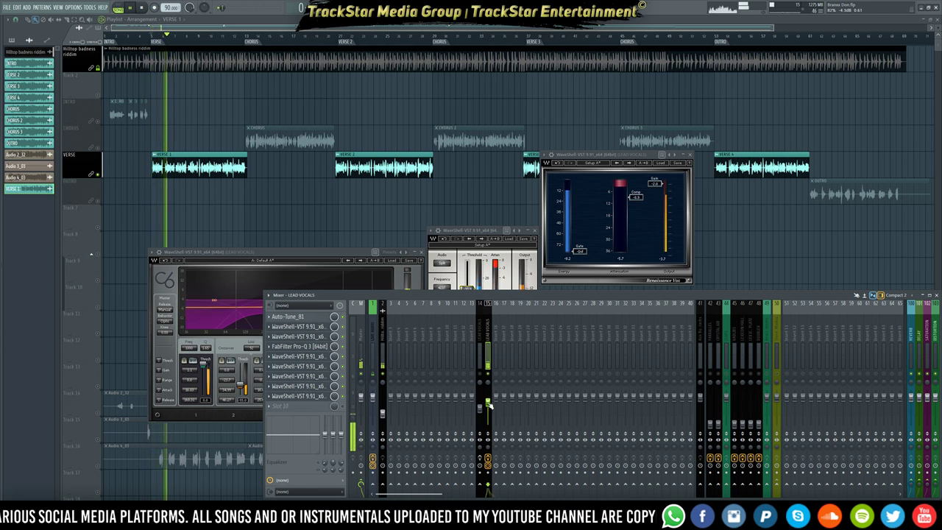
- Raise the Hilltop badness riddim fader to about -11.5 dB during playback, balancing it against LEAD VOCALS
click(383, 414)
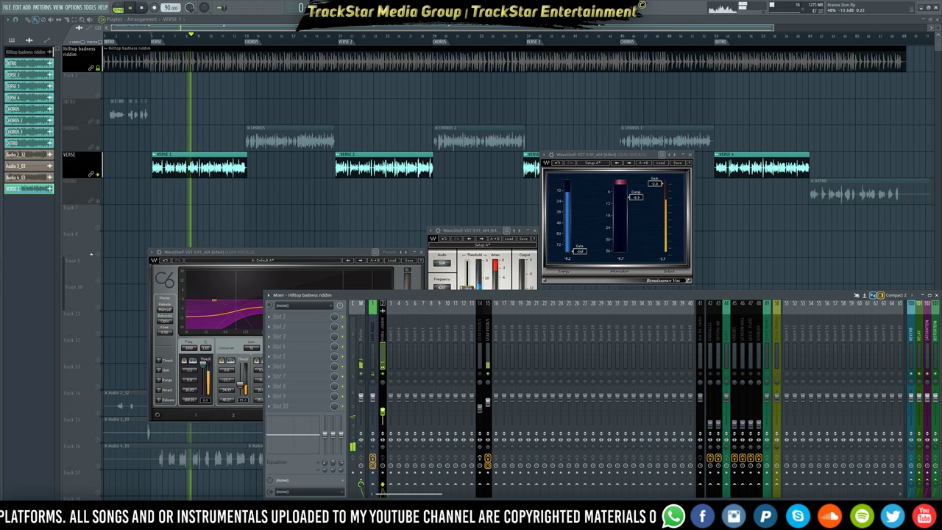
click(488, 403)
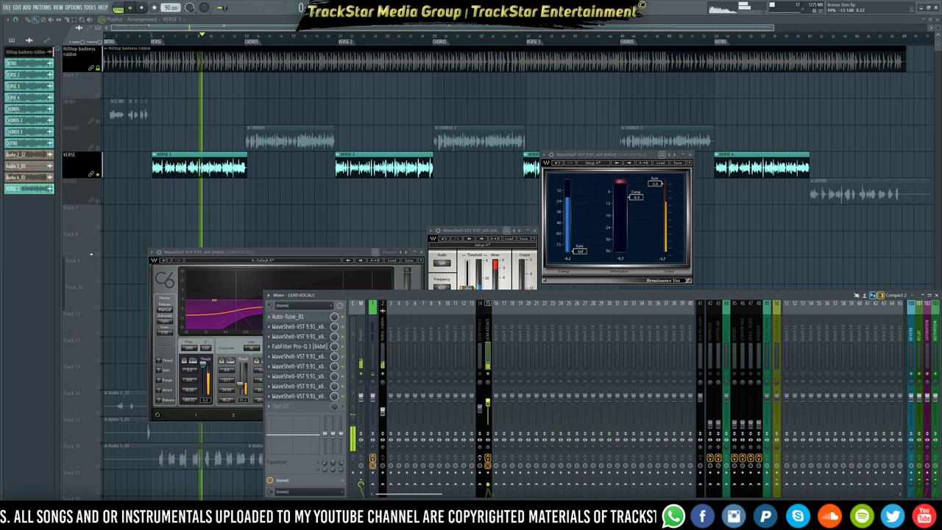
click(382, 408)
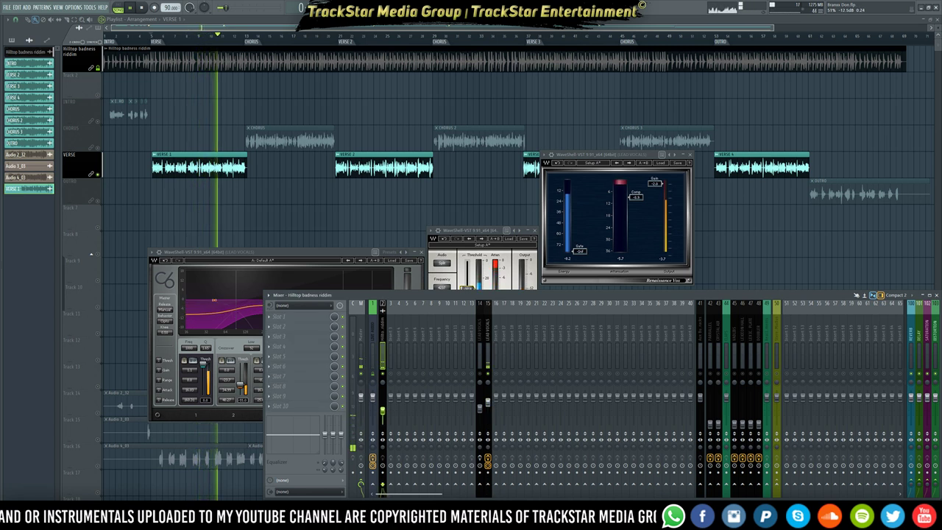
click(488, 402)
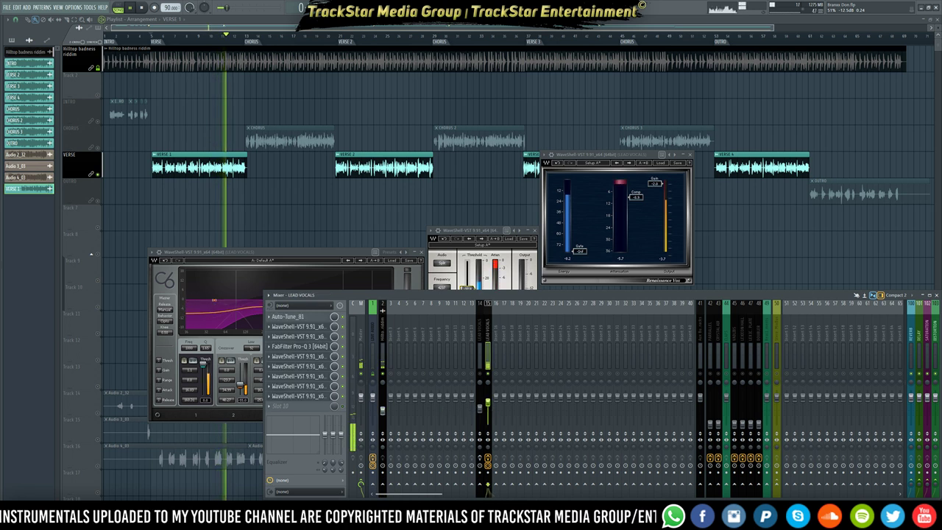
click(391, 410)
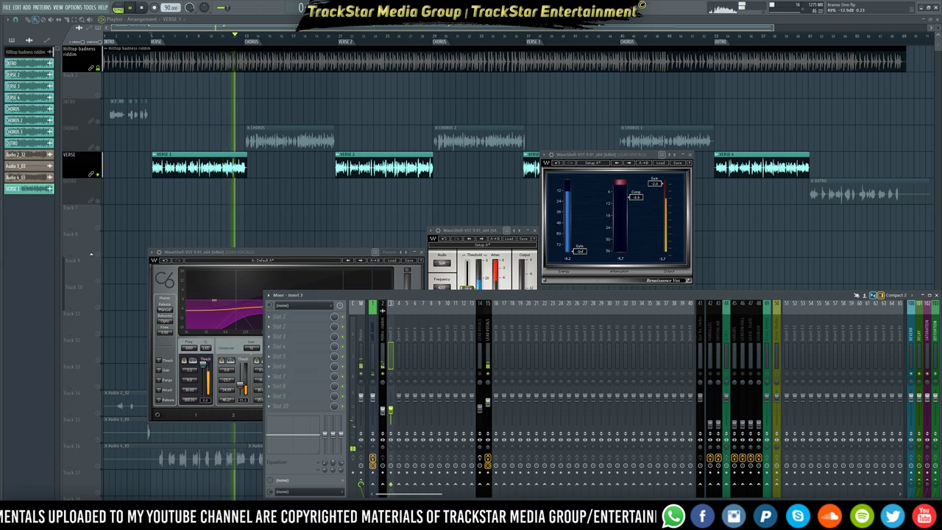
click(382, 410)
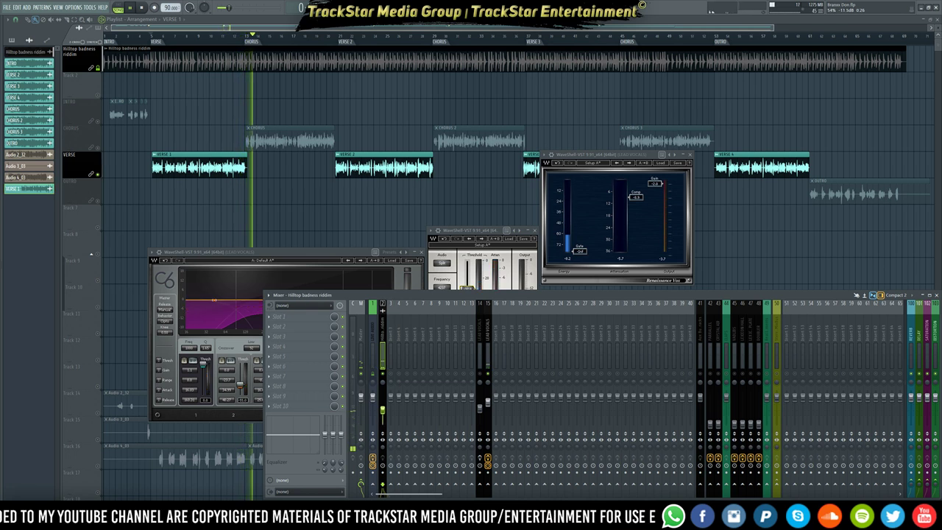
- Loop playback over the first verse, from the VERSE marker to the first CHORUS marker, and bring the mixer back
click(150, 36)
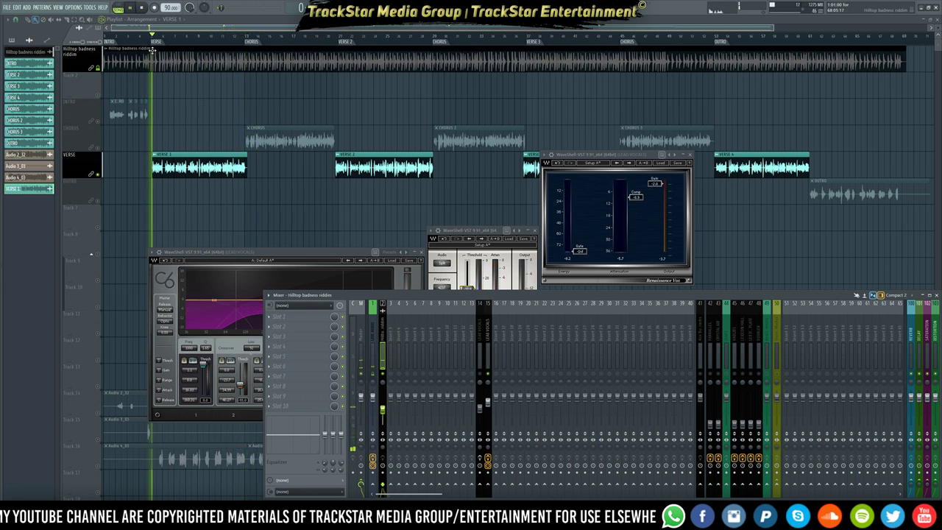
drag(245, 37, 153, 37)
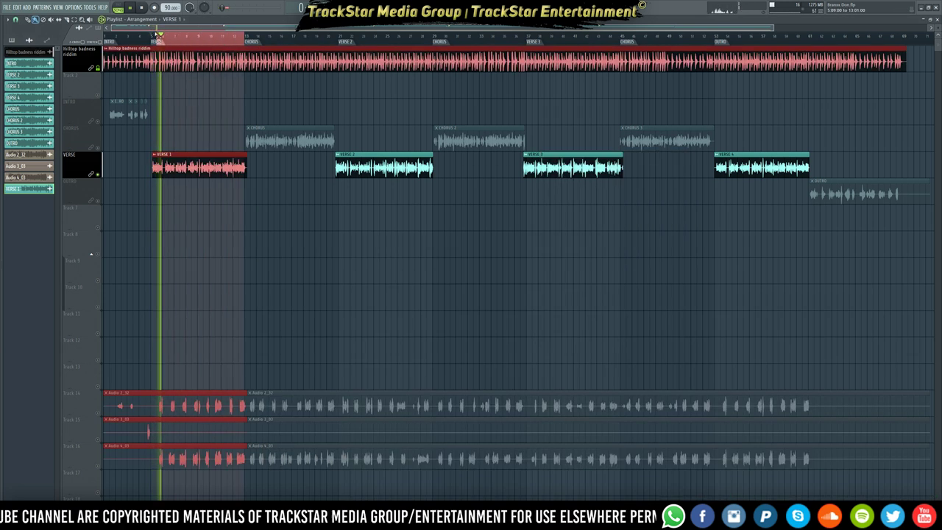
ctrl+click(290, 245)
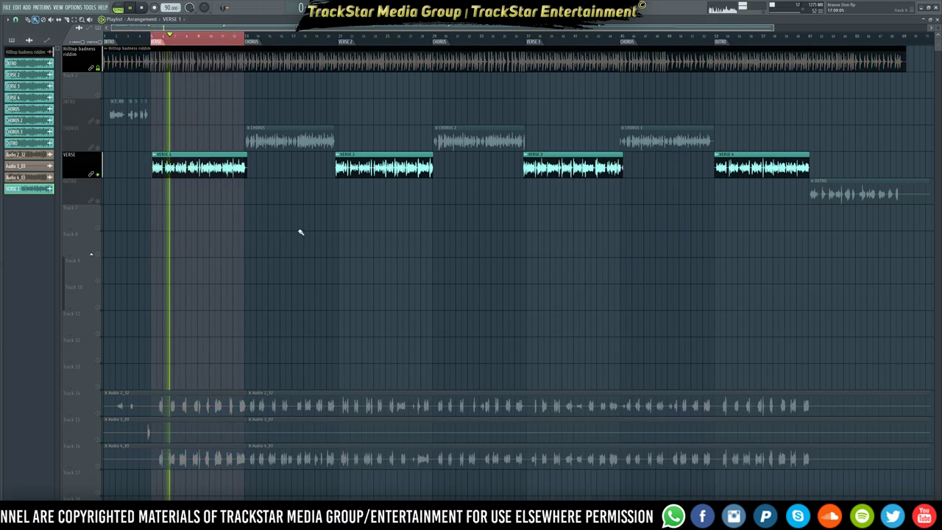
key(F9)
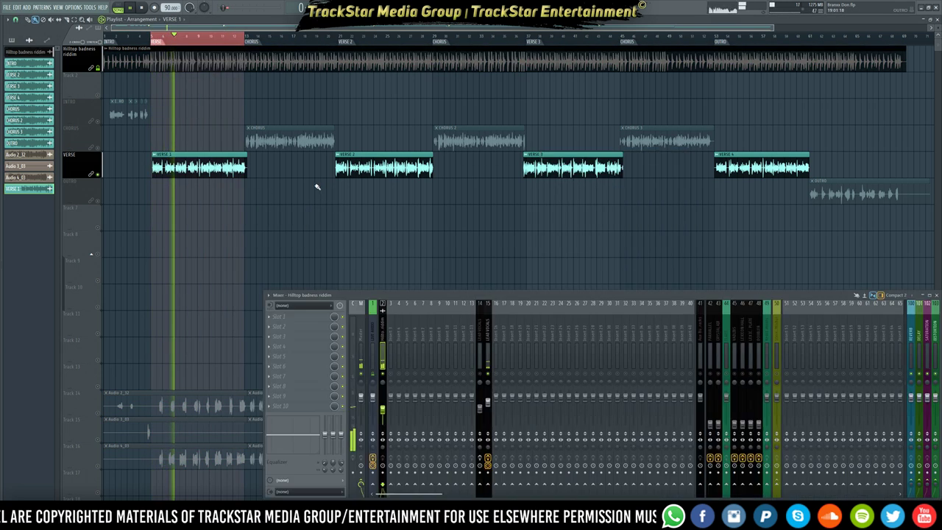
- Route LEAD VOCALS to the PARRALLEL mixer track, stop playback and select PARRALLEL
click(487, 361)
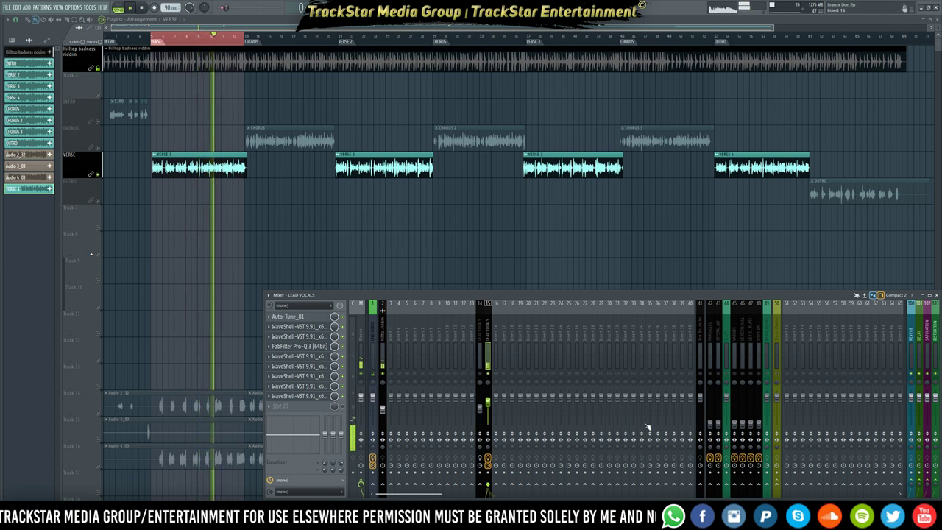
click(710, 485)
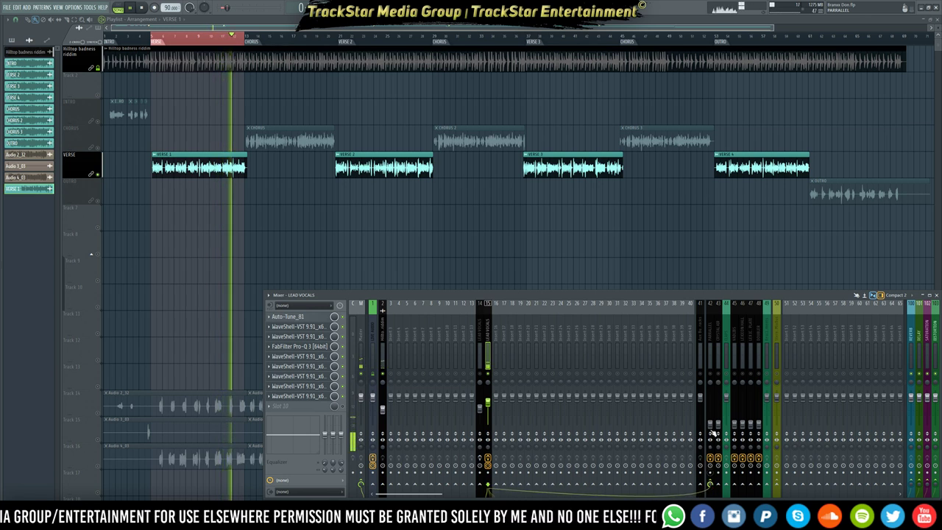
click(714, 379)
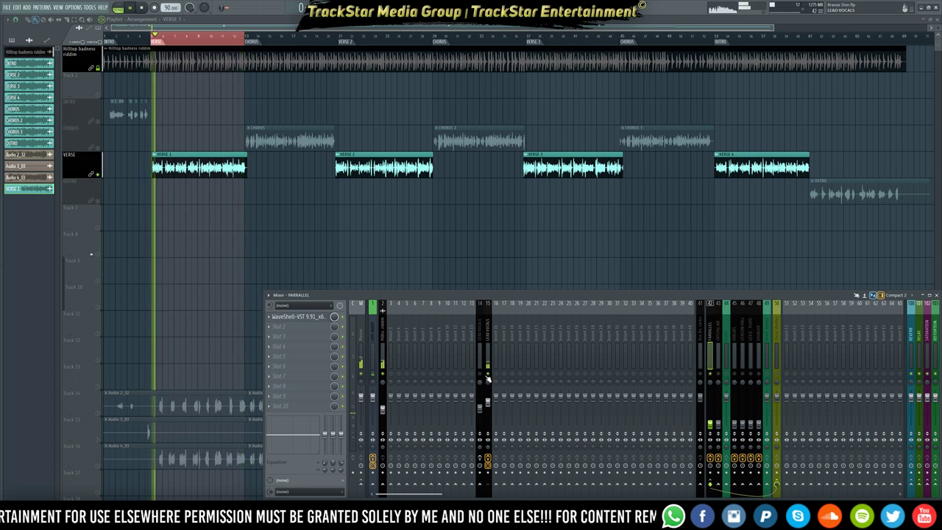
key(space)
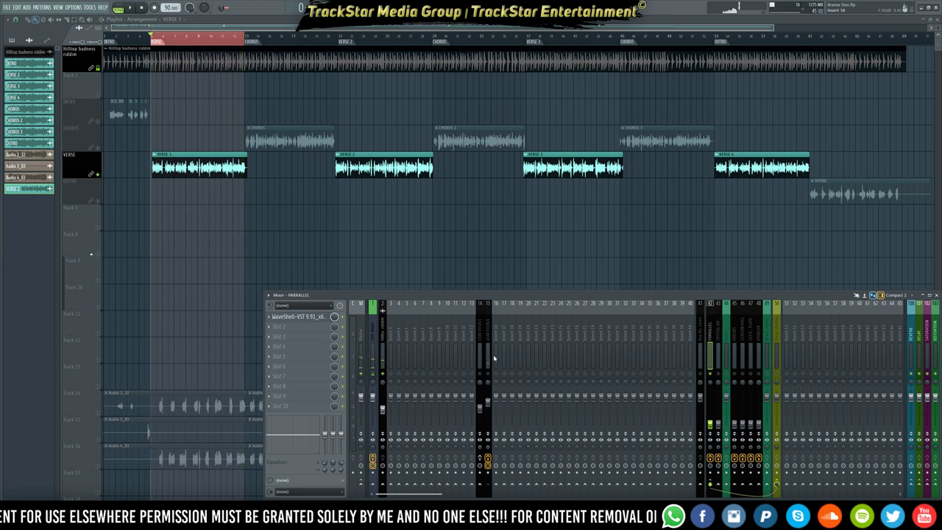
click(488, 355)
click(711, 359)
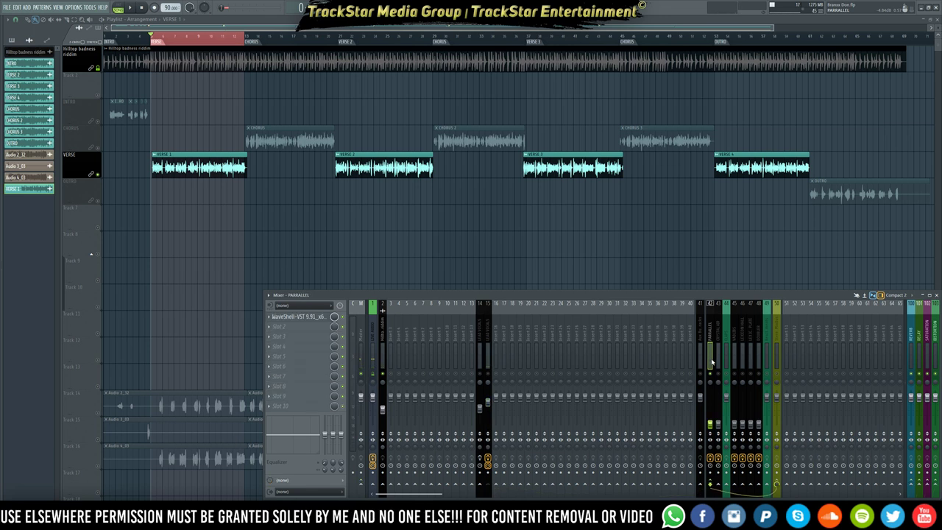
- Open the CLA-76 compressor on PARRALLEL, set its ratio to All and adjust the attack and release
click(320, 317)
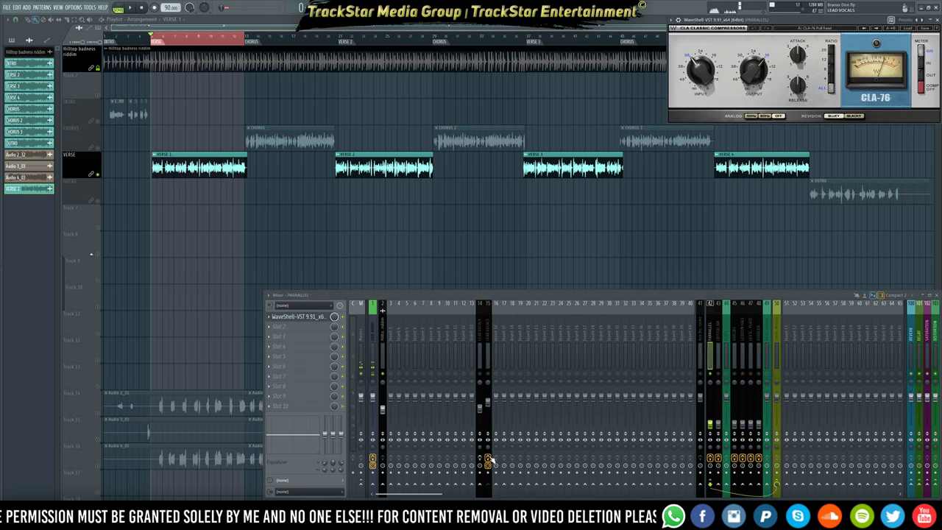
click(488, 460)
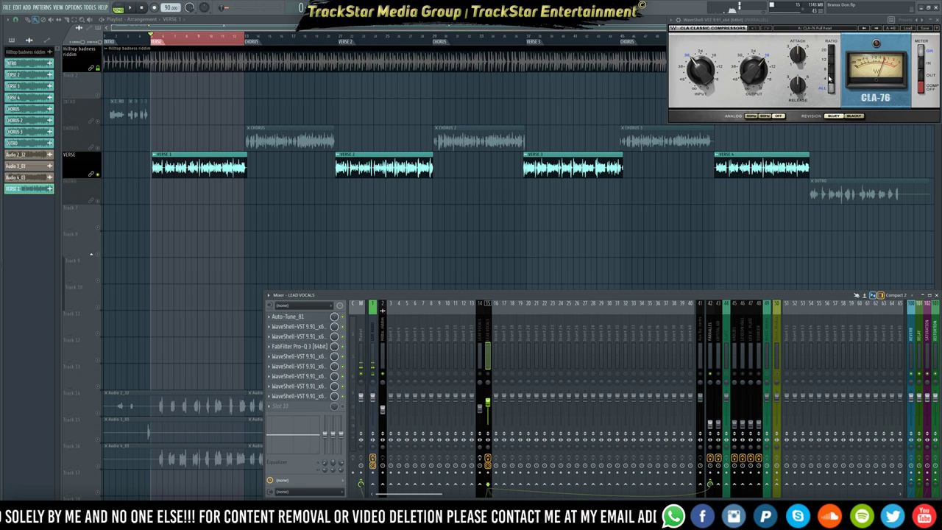
click(831, 87)
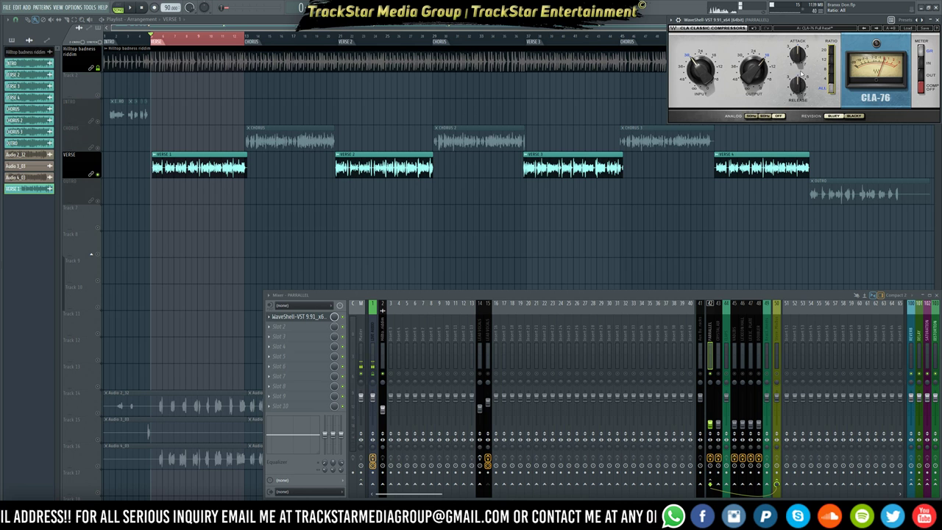
drag(799, 59, 799, 80)
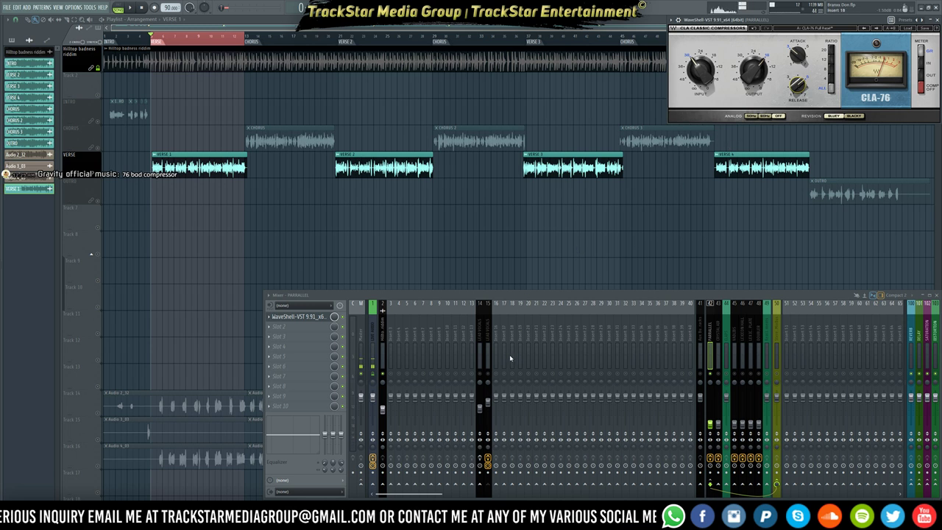
- Raise the PARRALLEL fader while the looped verse plays, and lower the CLA-76 output to -28.1
click(485, 340)
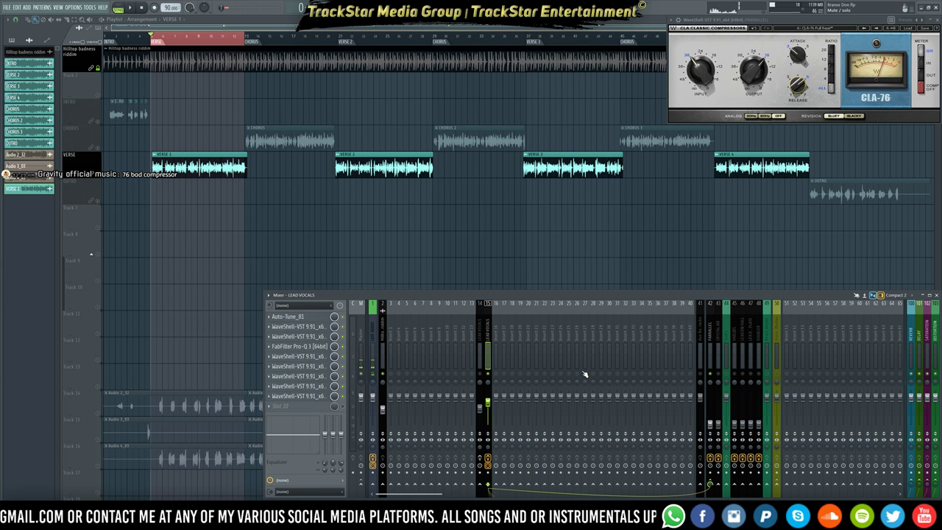
key(space)
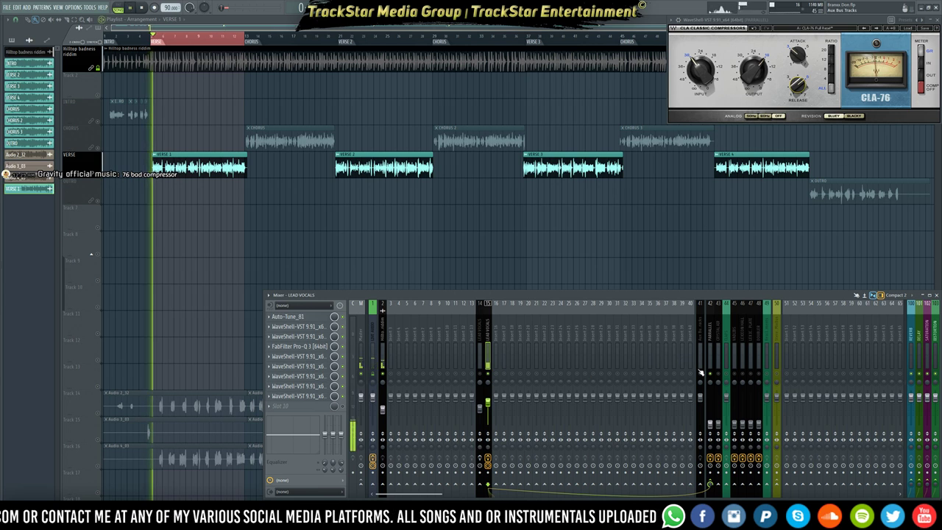
click(709, 407)
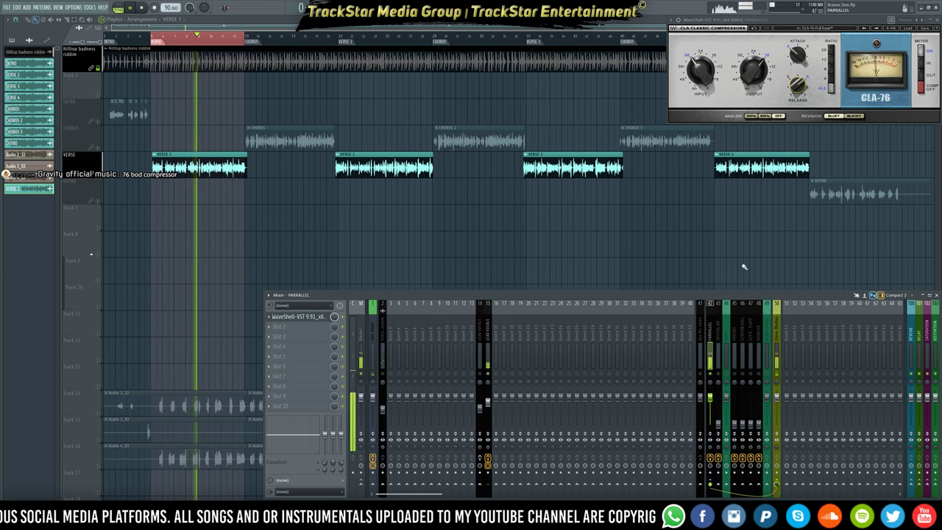
key(space)
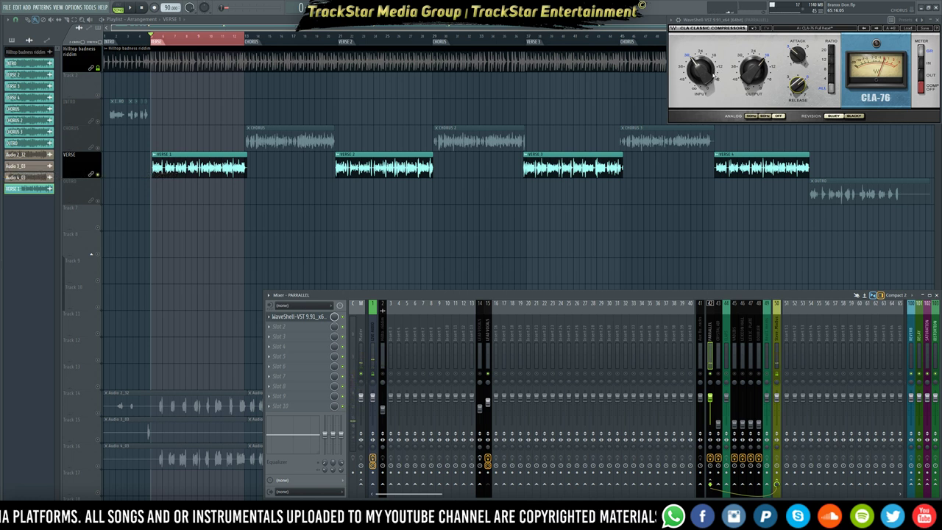
key(space)
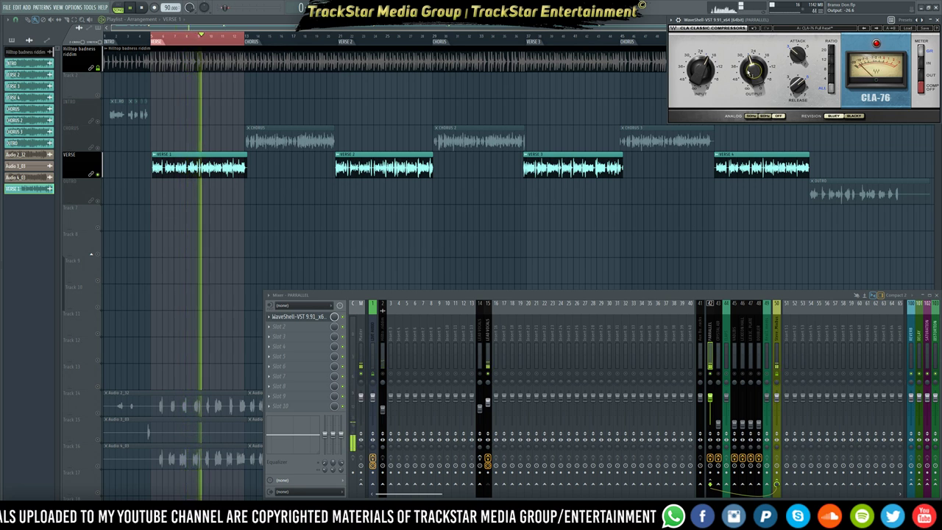
drag(750, 72, 750, 77)
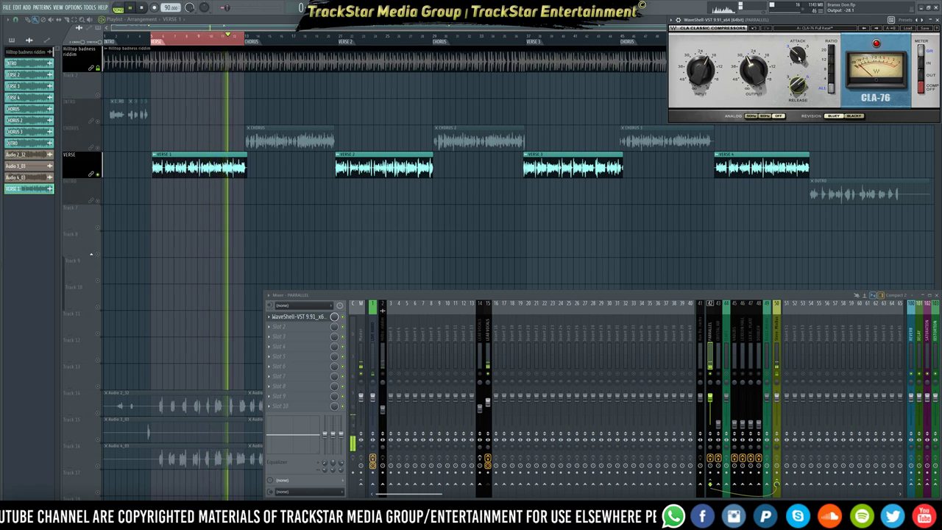
- Fine-tune the CLA-76 attack on PARRALLEL while the looped verse plays
drag(798, 59, 799, 64)
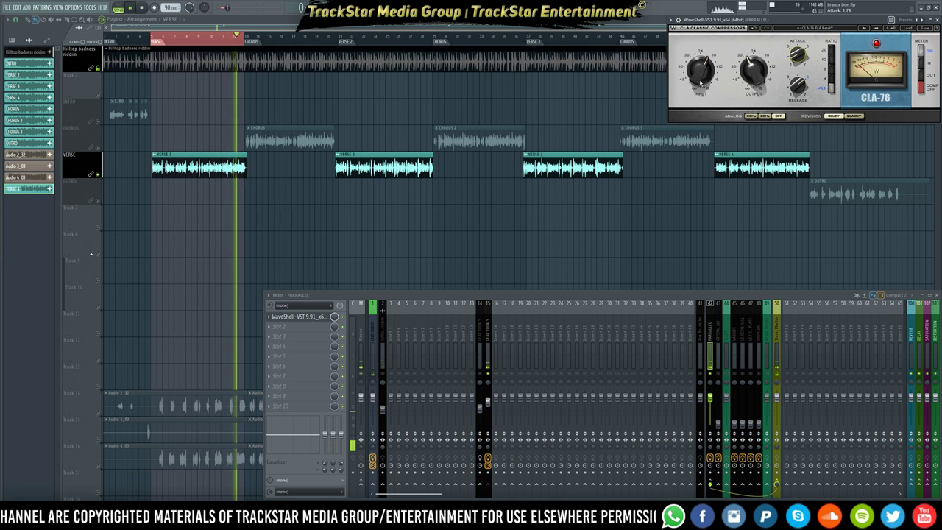
drag(798, 59, 798, 54)
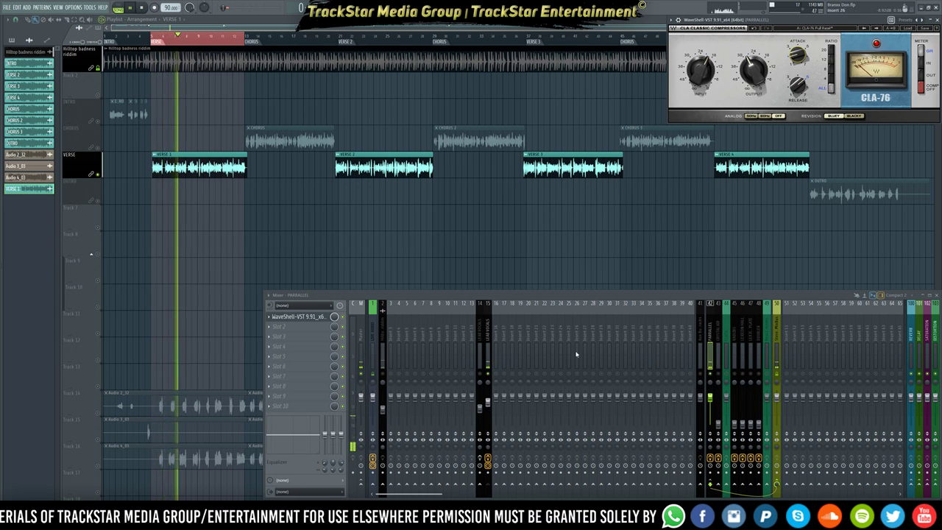
- Restore the LEAD VOCALS send to the Master, and lower the PARRALLEL fader to balance it against the riddim
click(485, 359)
key(space)
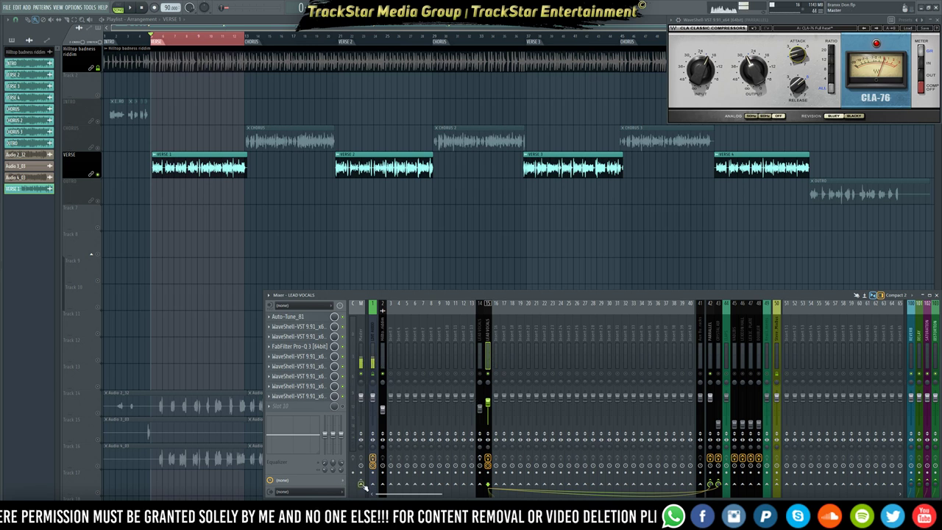
click(712, 401)
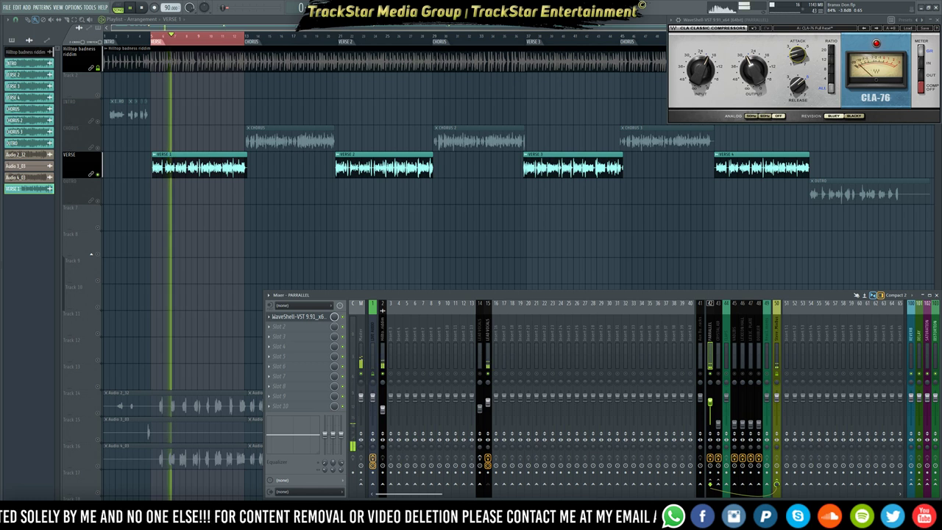
mouse_move(710, 402)
mouse_down()
mouse_move(713, 427)
mouse_move(712, 414)
mouse_up()
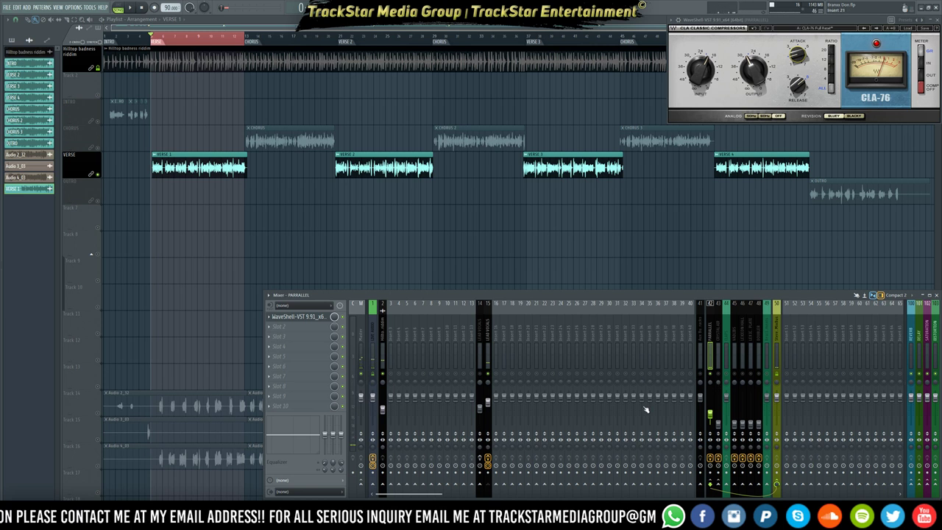
- Mute PARRALLEL and activate CRYSTAL AIR for the lead vocals, raising the CRYSTAL AIR fader and closing the CLA-76
click(719, 358)
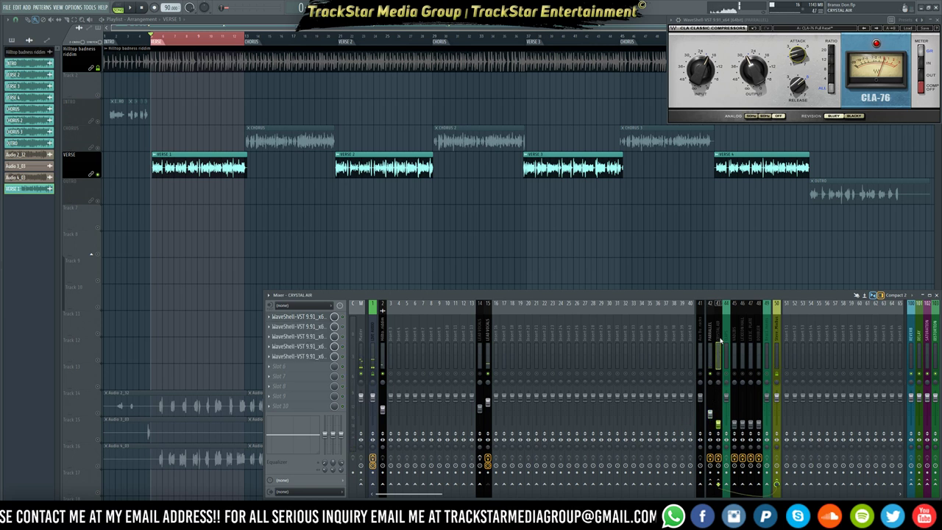
click(485, 354)
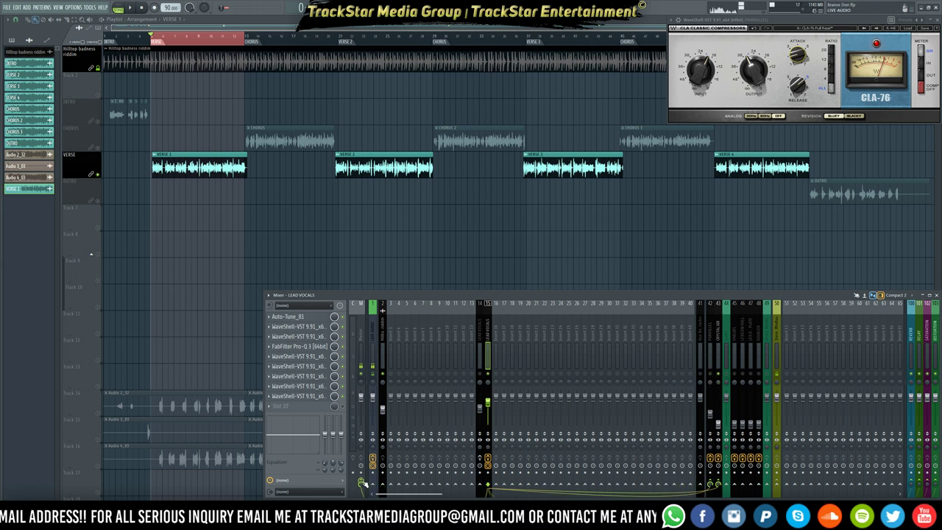
click(721, 419)
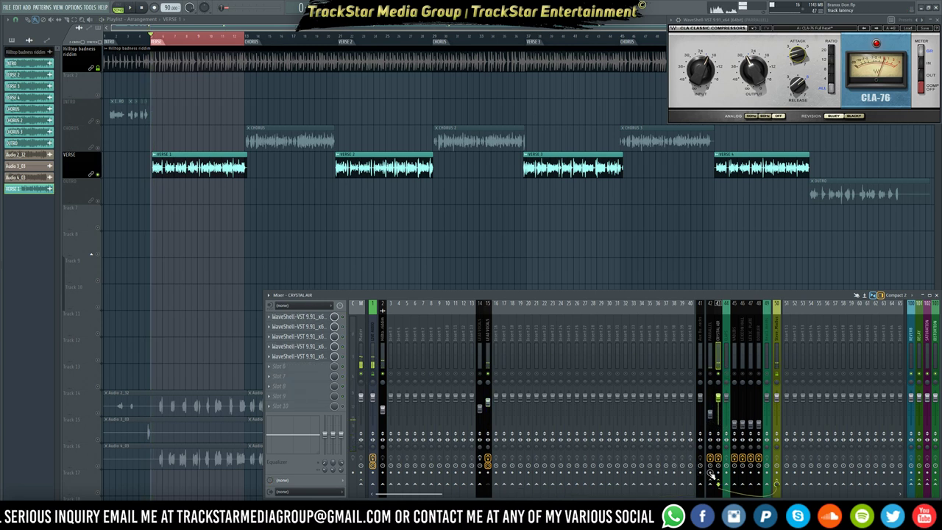
key(Escape)
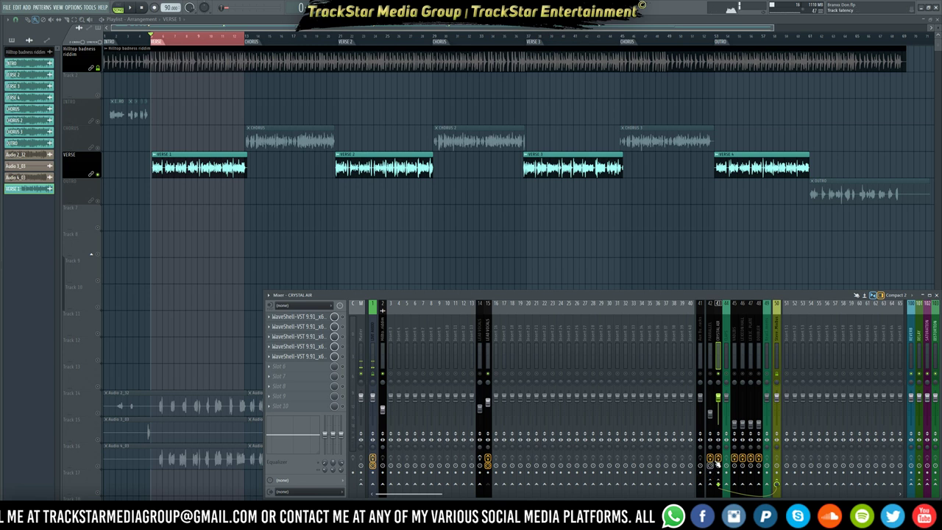
- Open the CRYSTAL AIR effects, enable the F6 equalizer and select its band 6 while the verse plays
click(717, 303)
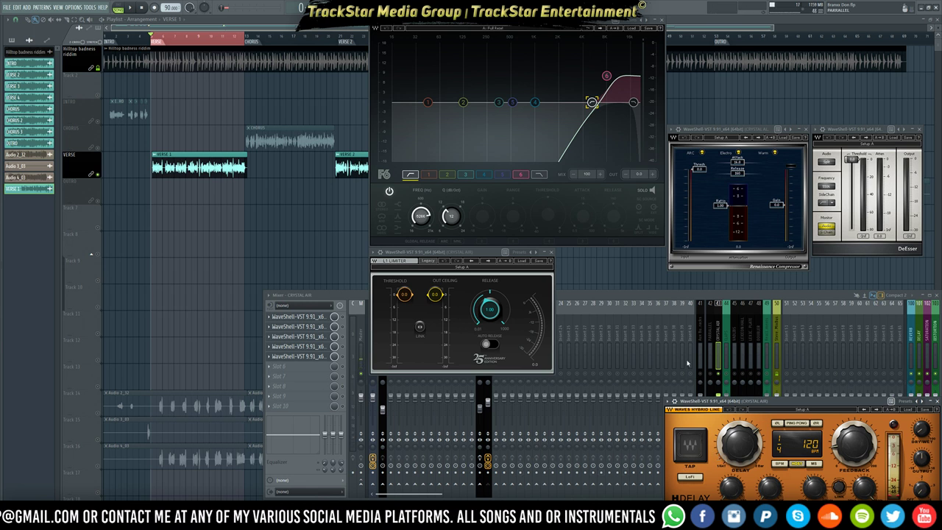
click(298, 316)
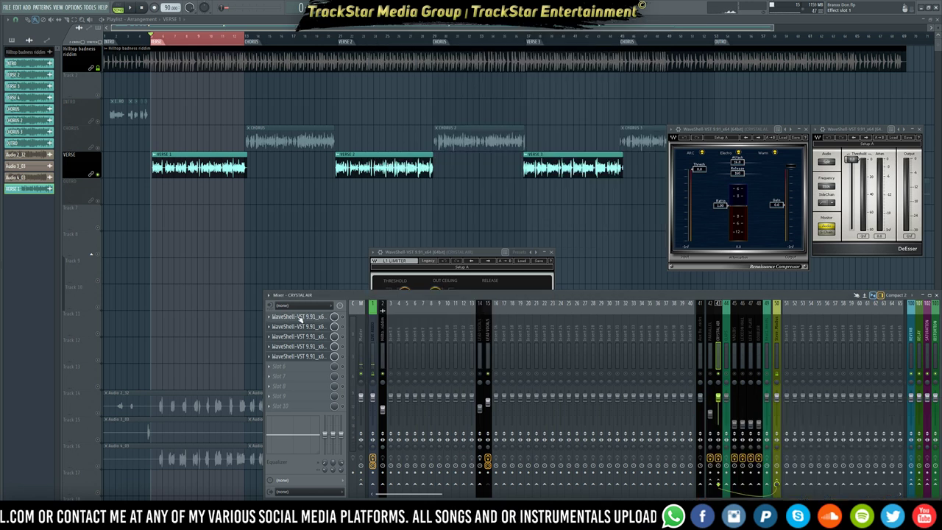
click(298, 316)
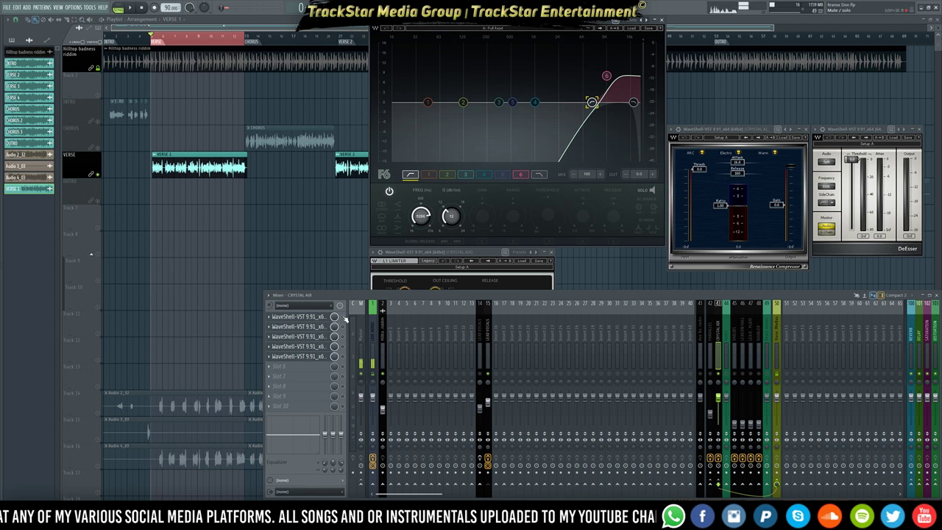
key(space)
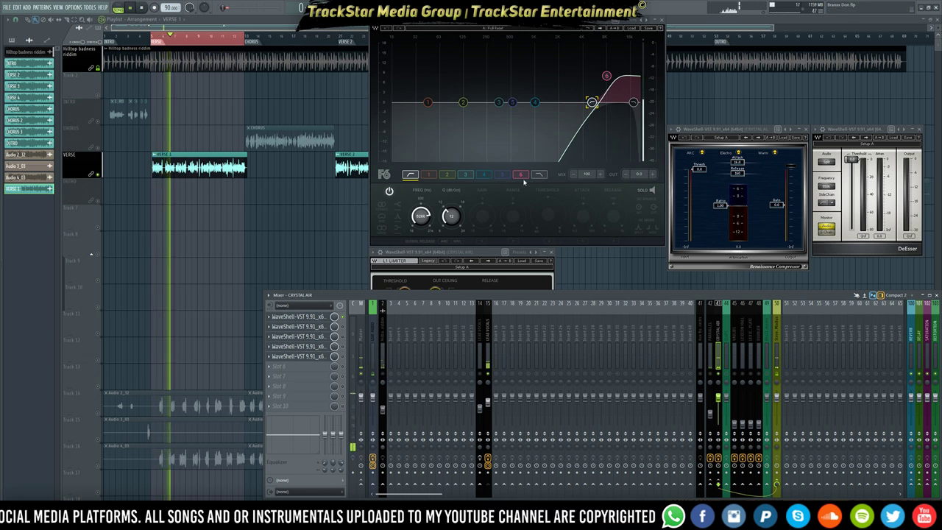
click(606, 76)
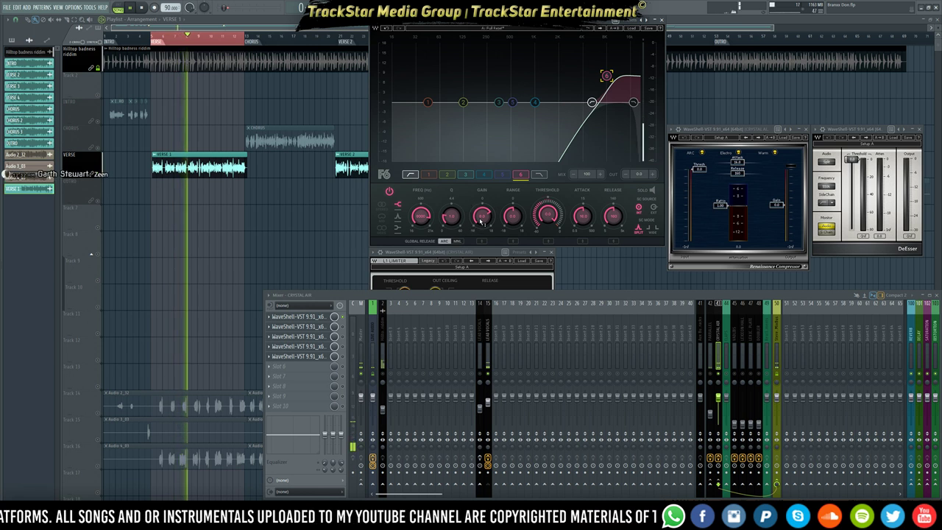
- Enable the Renaissance Compressor on CRYSTAL AIR with a 3.00 ms attack, 3.01 ratio, -25.0 threshold and 1.7 dB gain
click(303, 327)
click(303, 327)
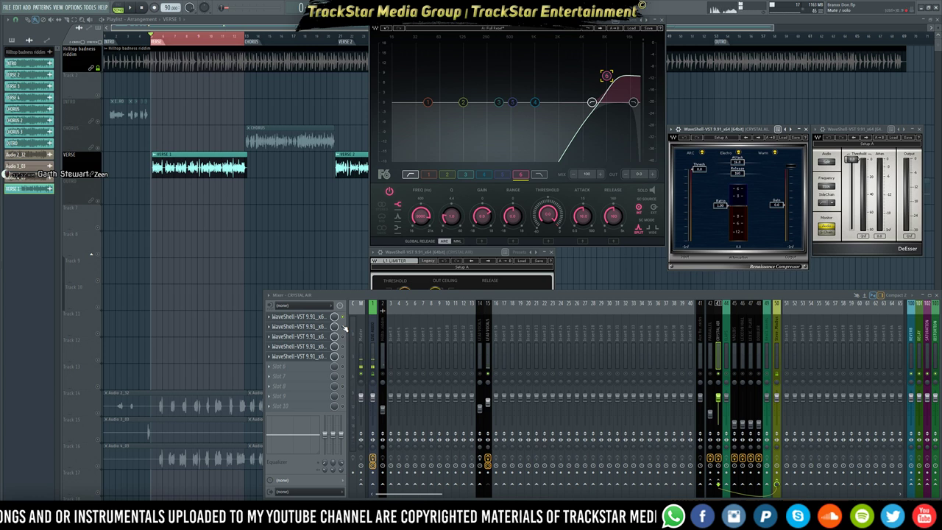
drag(741, 166, 741, 176)
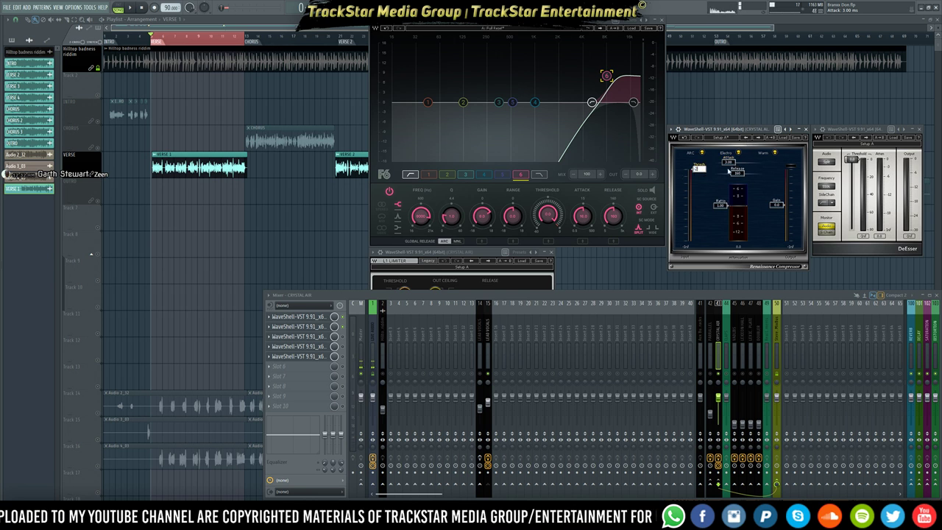
key(space)
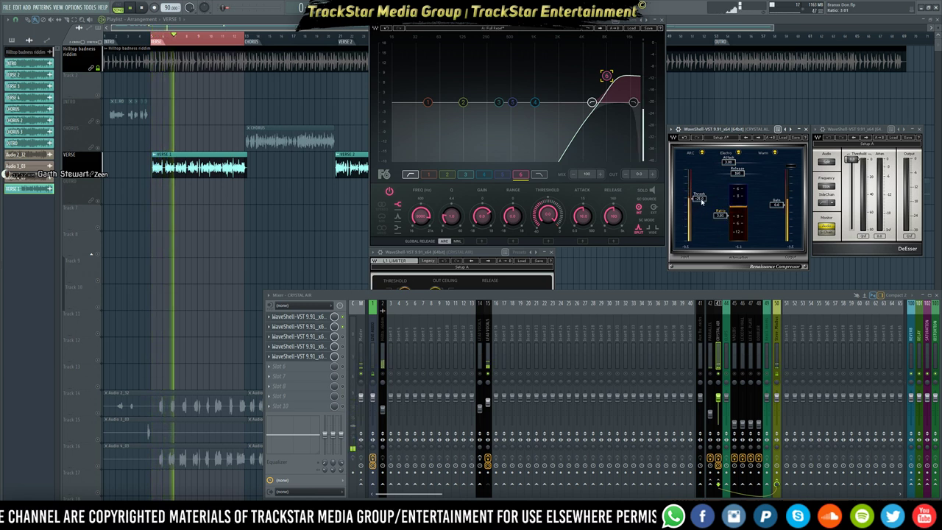
key(space)
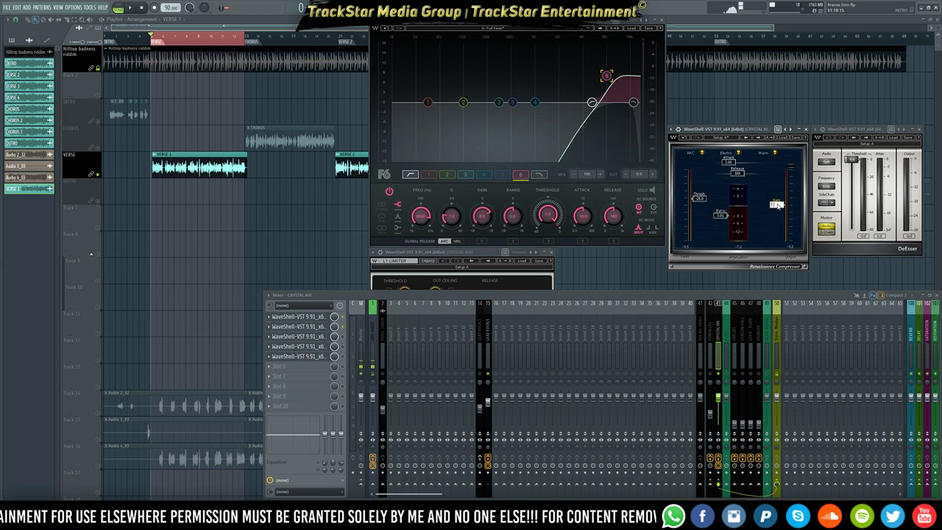
key(Return)
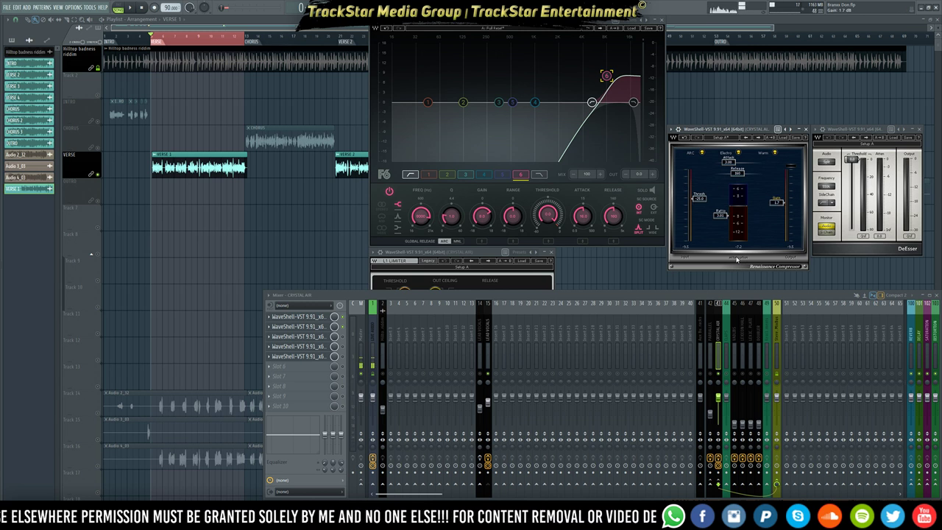
- Enable the DeEsser on CRYSTAL AIR, setting its frequency to 4237 Hz and threshold to -28.0 dB
key(space)
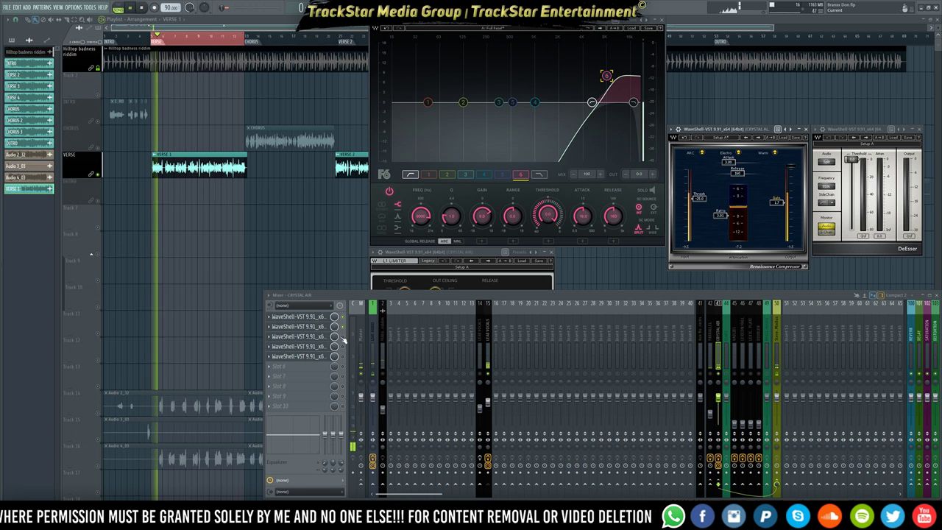
key(space)
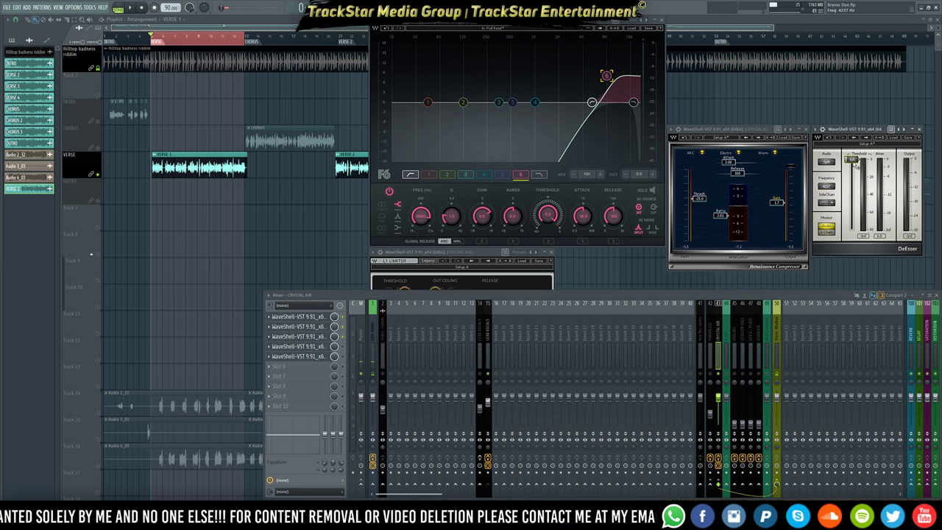
key(space)
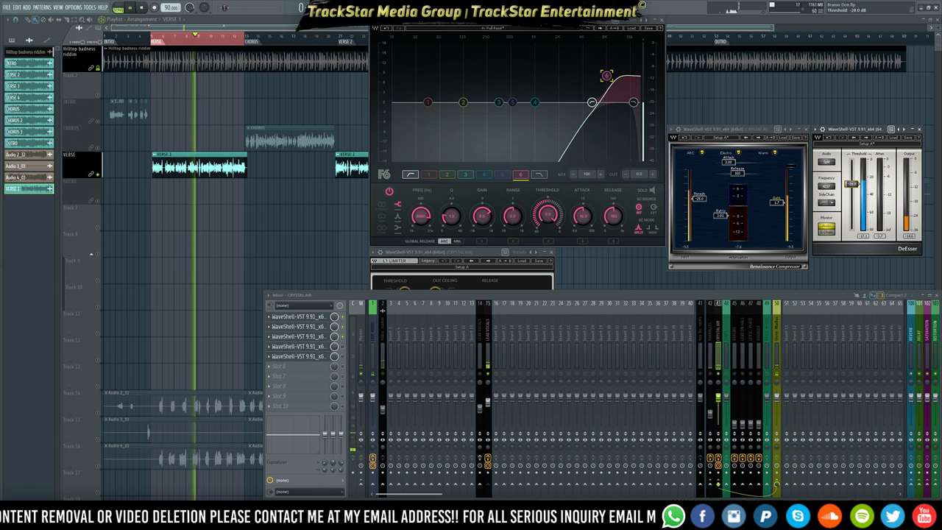
- Set the L1 Limiter's out ceiling to -7.0 and release to 0.16, turn on Auto Release and lower the threshold
key(space)
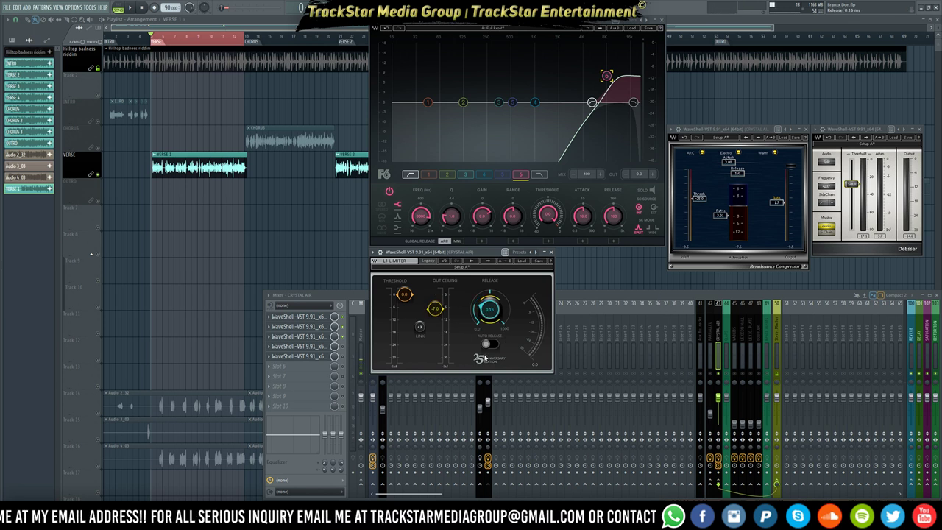
key(space)
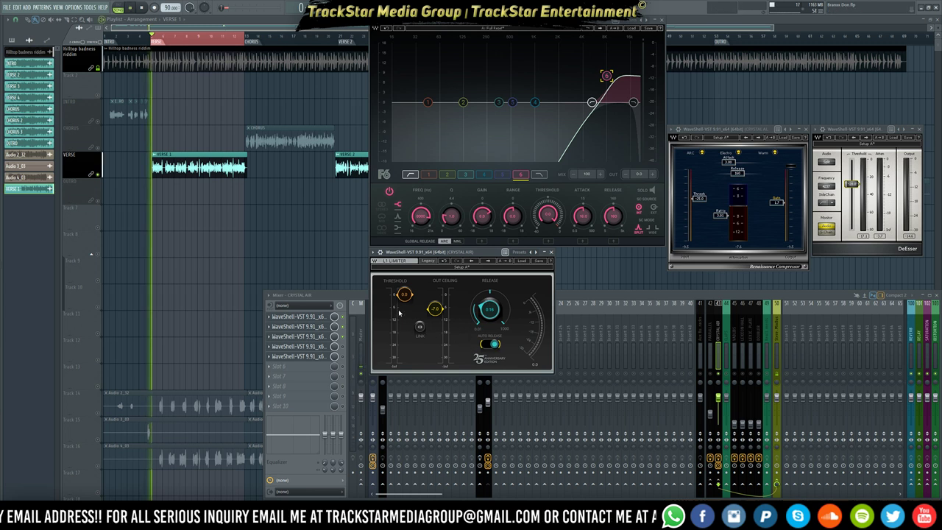
drag(404, 294, 405, 319)
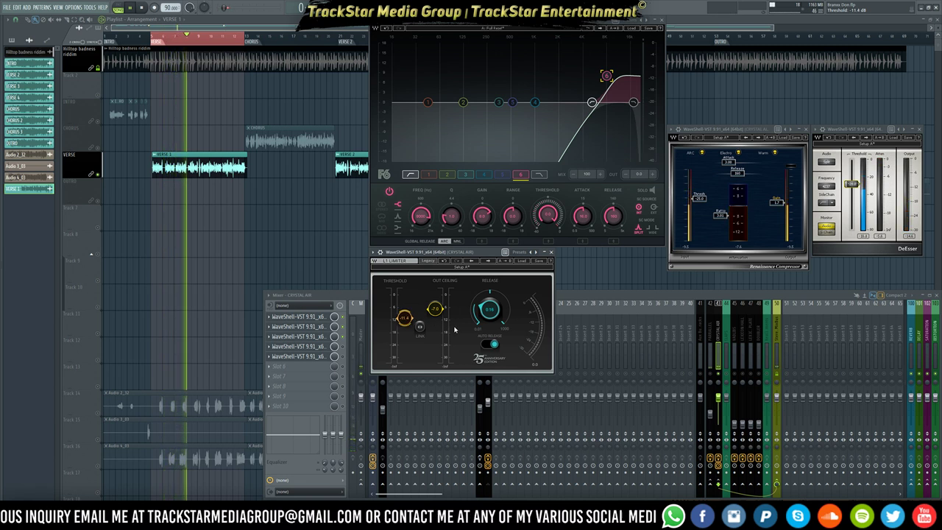
drag(404, 318, 405, 321)
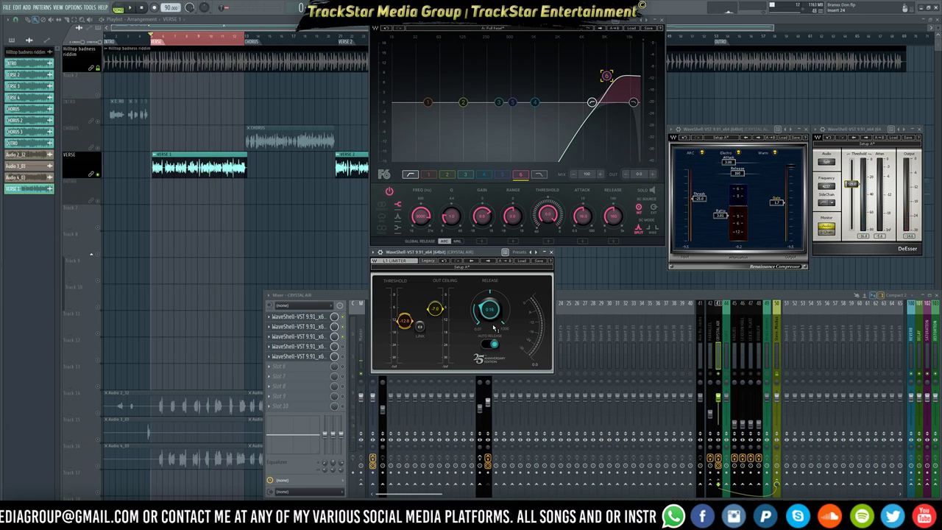
- Enable the L1 Limiter in the CRYSTAL AIR chain, raise its threshold to near zero and resume verse playback
click(323, 347)
click(321, 349)
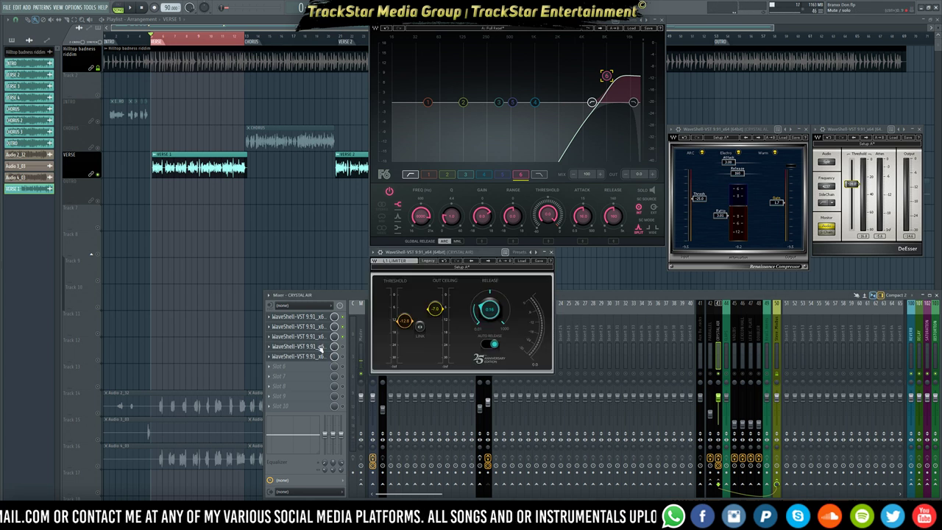
click(322, 348)
click(321, 350)
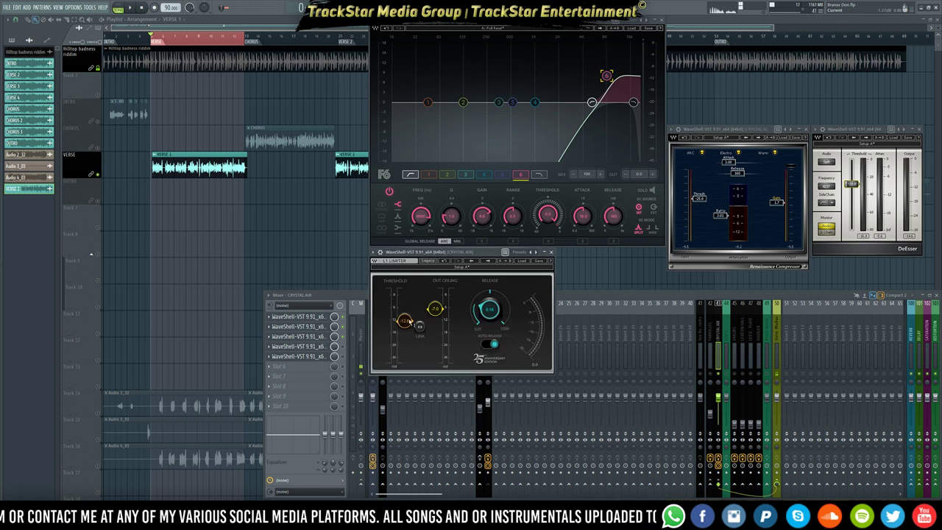
click(343, 348)
key(space)
click(321, 349)
click(321, 348)
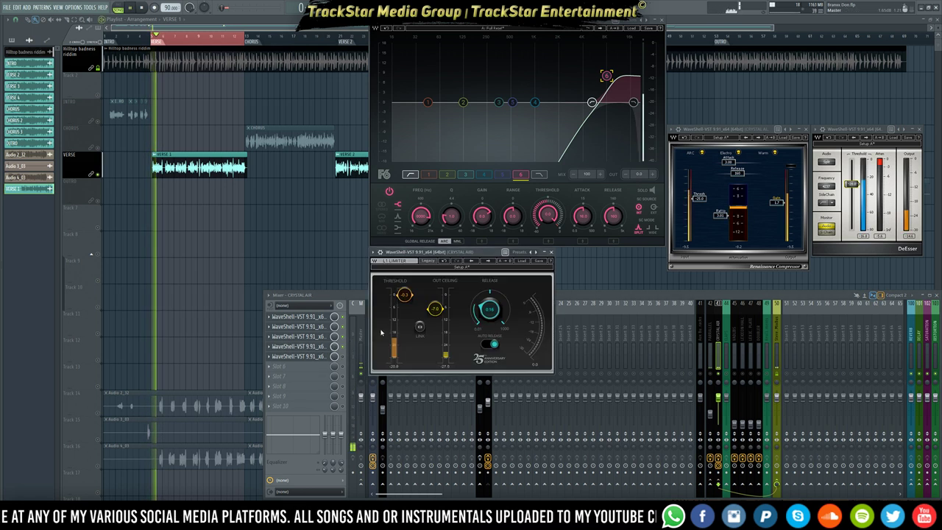
- Lower the L1 Limiter threshold to -13.7 and compare the sound with Auto Release off and on
drag(404, 294, 404, 323)
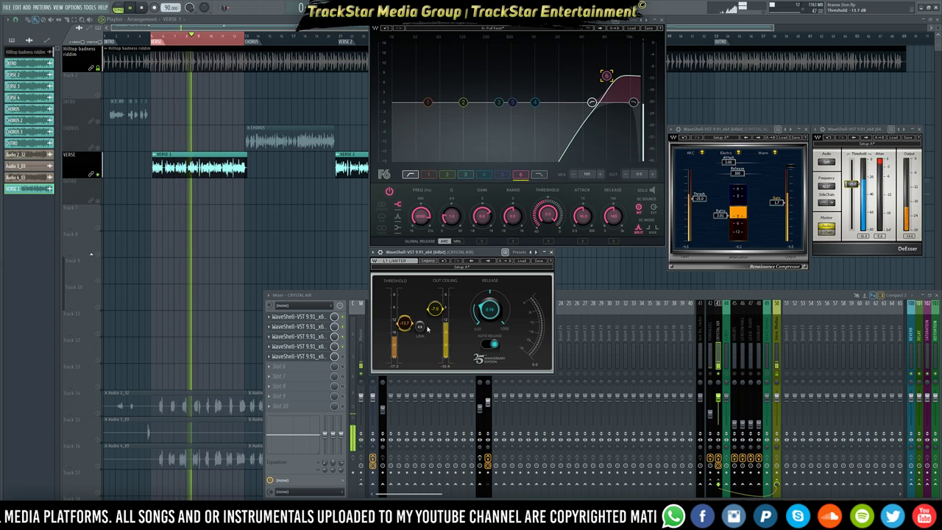
click(491, 344)
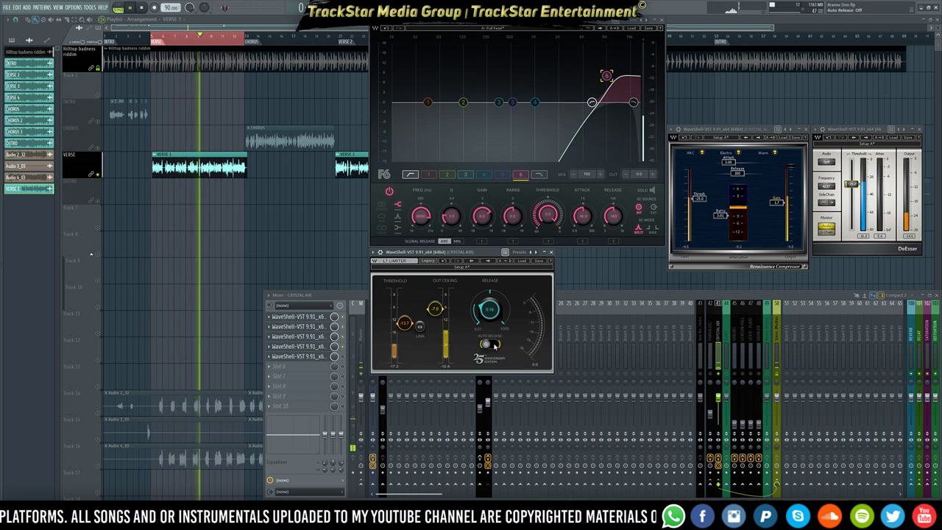
click(491, 343)
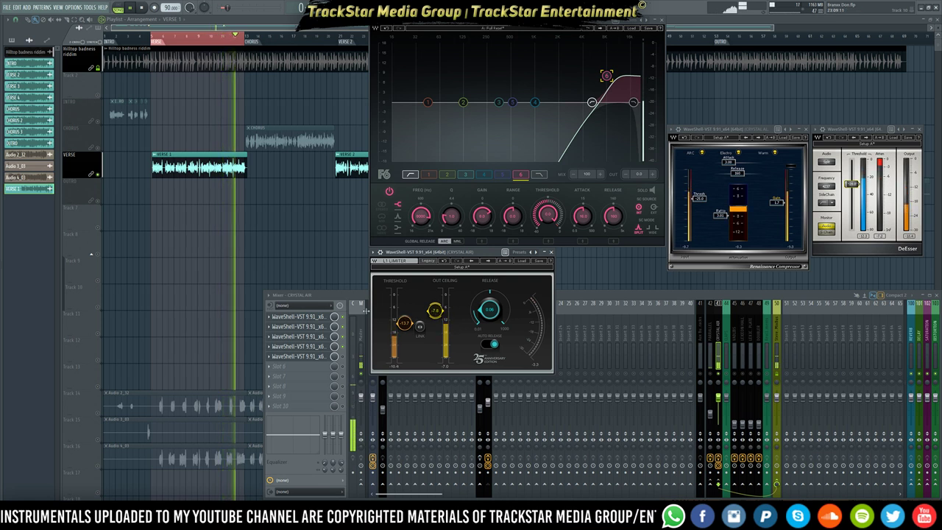
- Set the L1 Limiter's out ceiling to -8.0 and threshold to -16.1, and replay the verse
key(space)
click(330, 359)
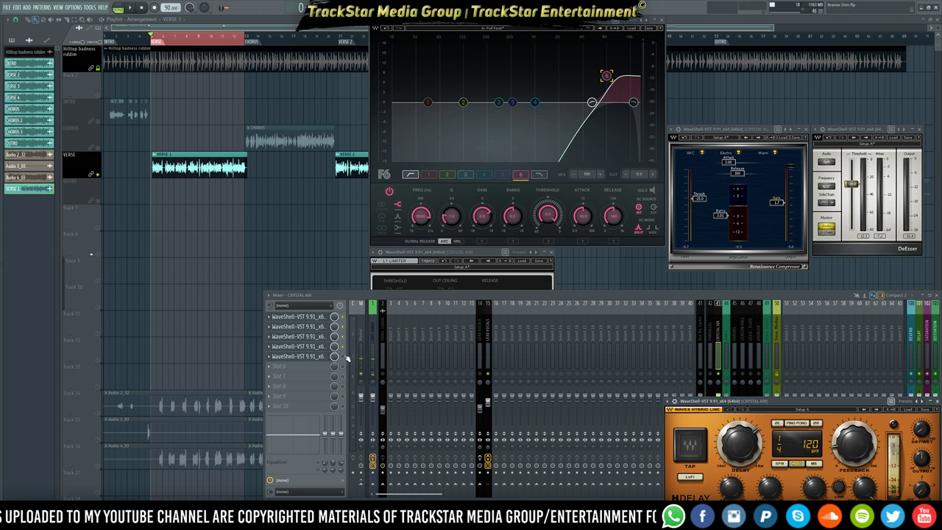
click(318, 347)
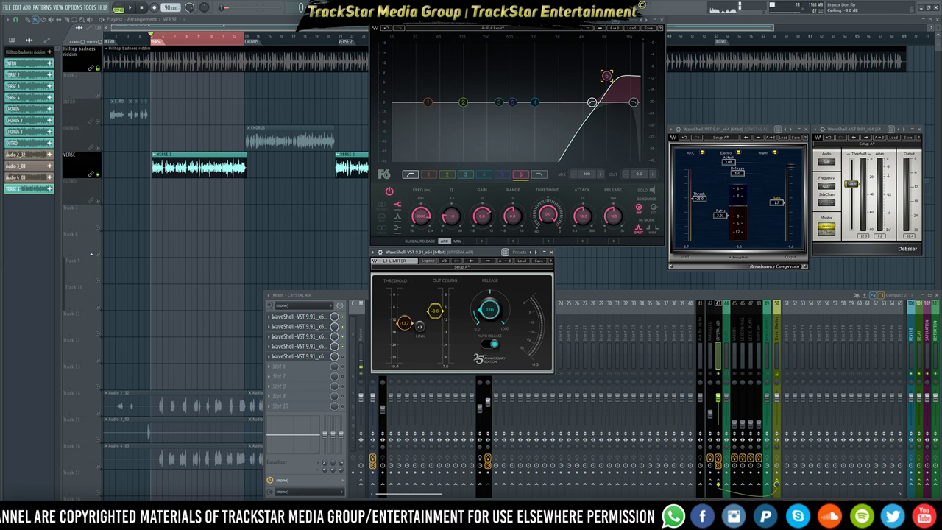
key(space)
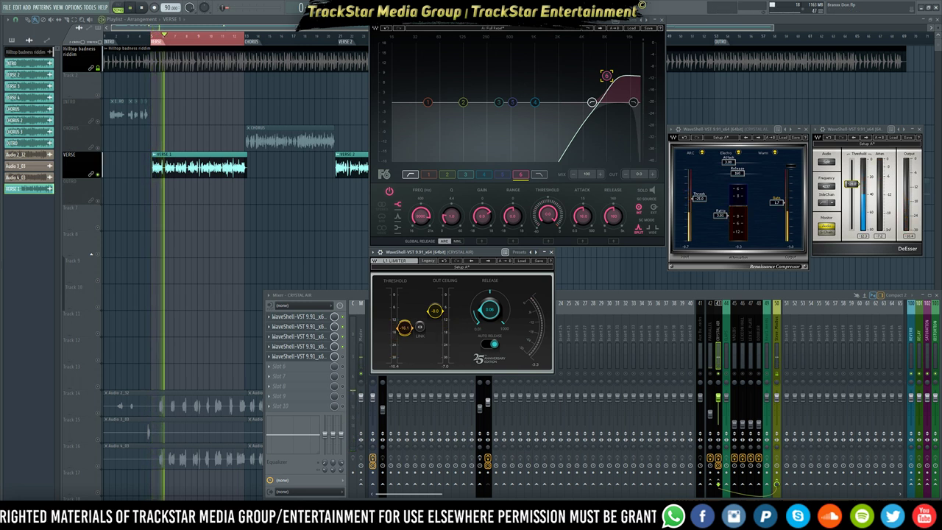
- Set the L1 Limiter's threshold to -14.4 and enable H-Delay in the CRYSTAL AIR chain, auditioning the verse
drag(405, 326, 405, 325)
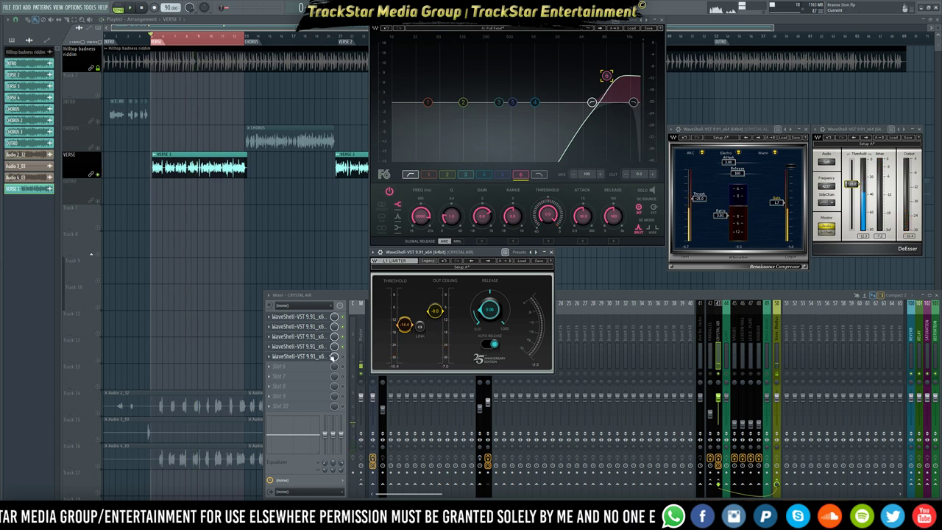
click(332, 356)
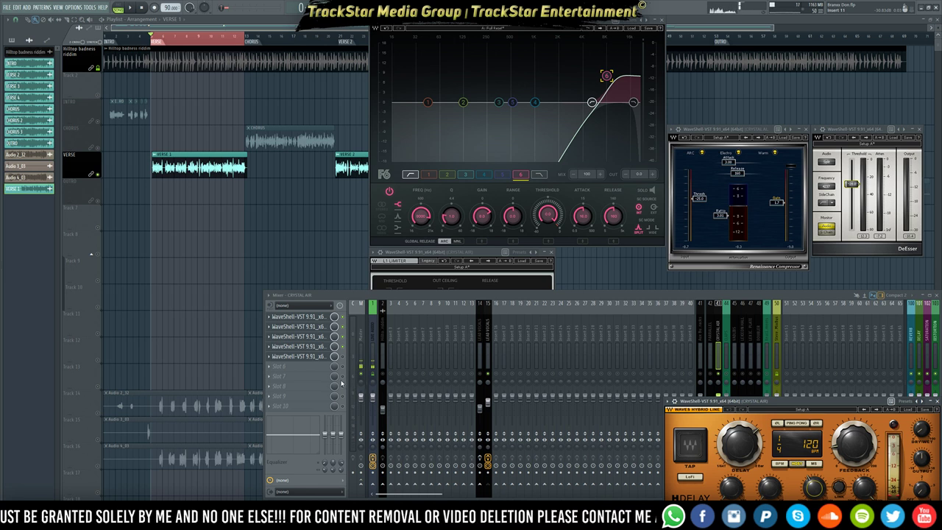
click(343, 356)
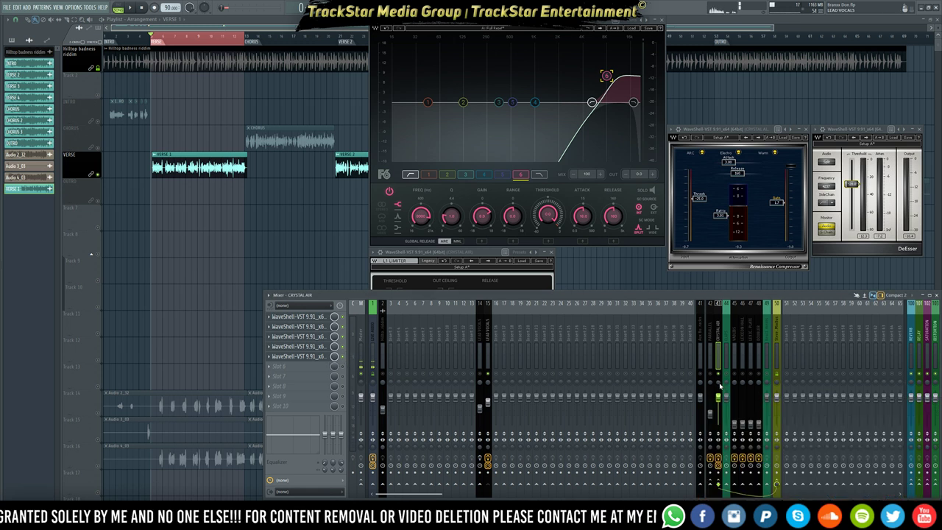
key(space)
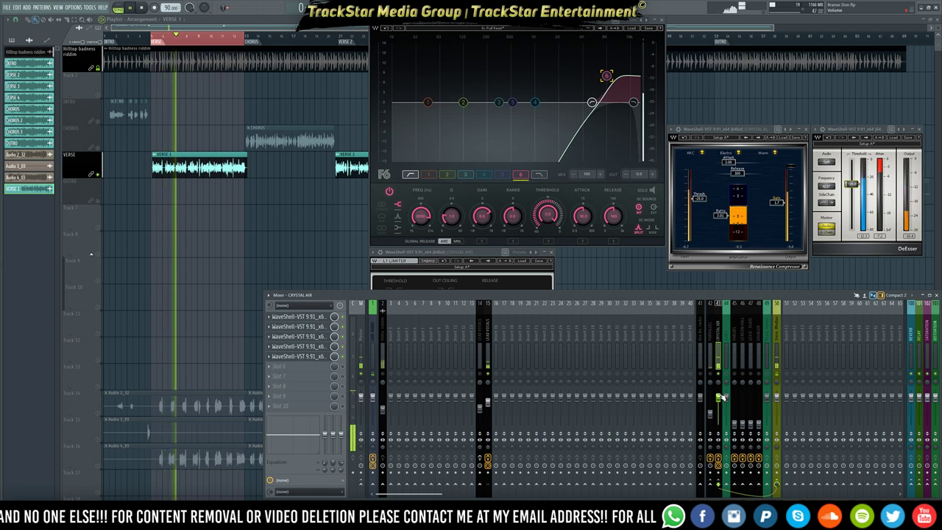
key(space)
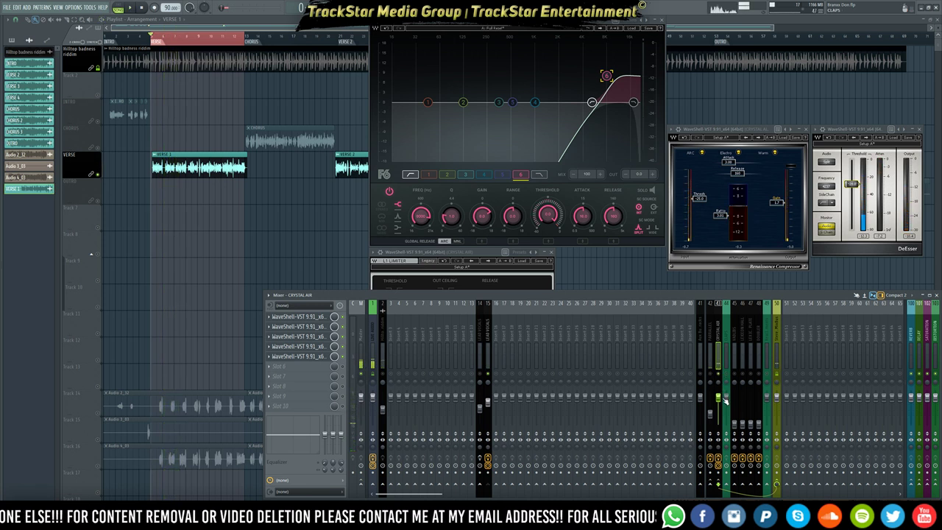
- Pull the CRYSTAL AIR fader down and blend it back in under the lead vocals while the verse plays
click(487, 340)
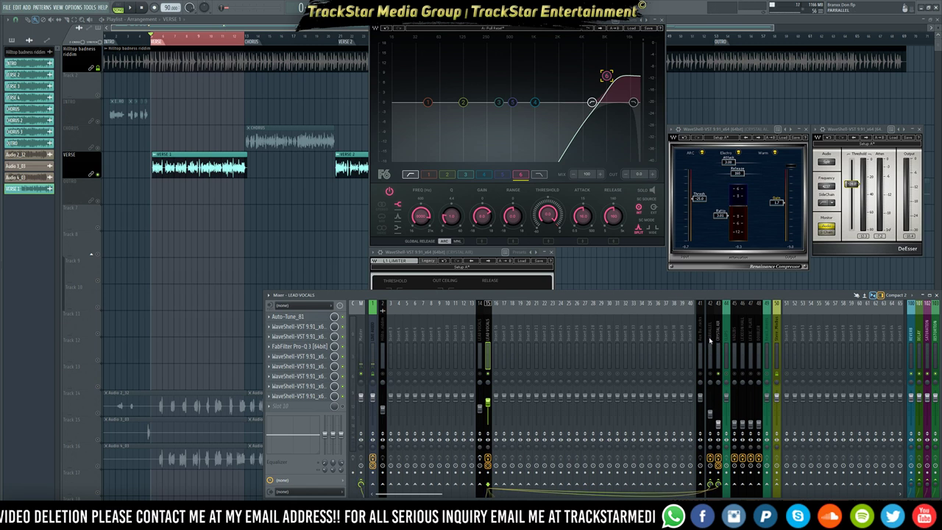
click(719, 432)
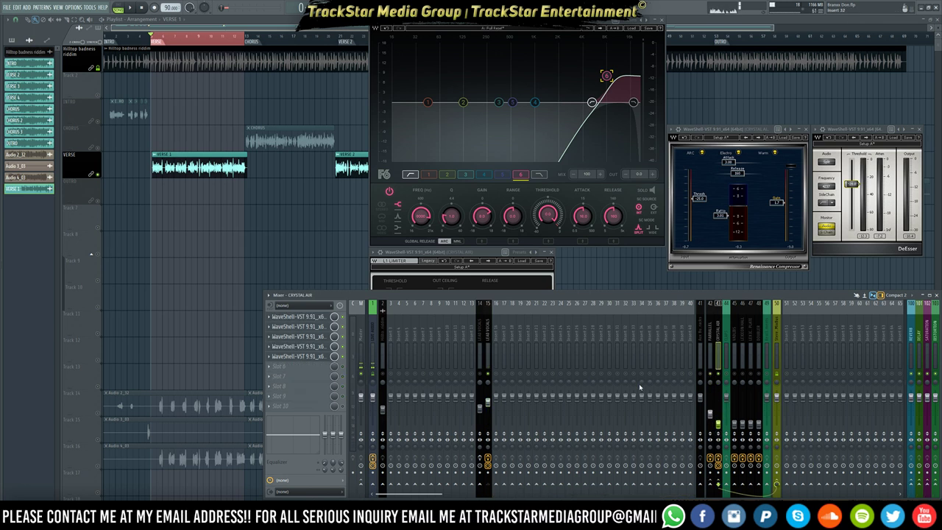
key(space)
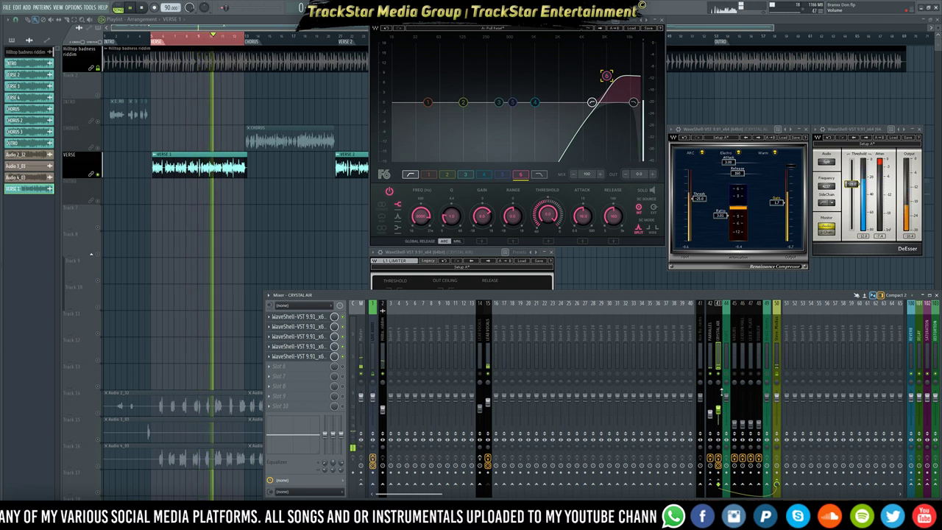
key(space)
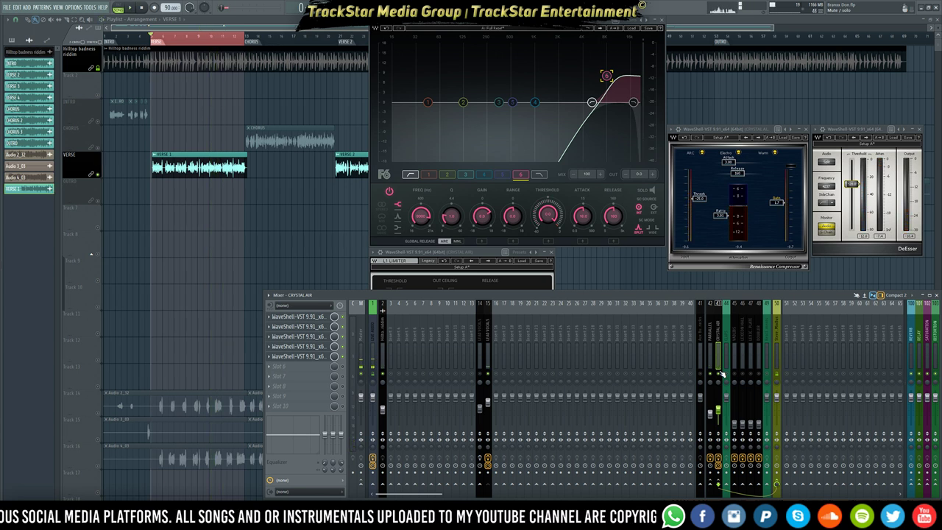
key(space)
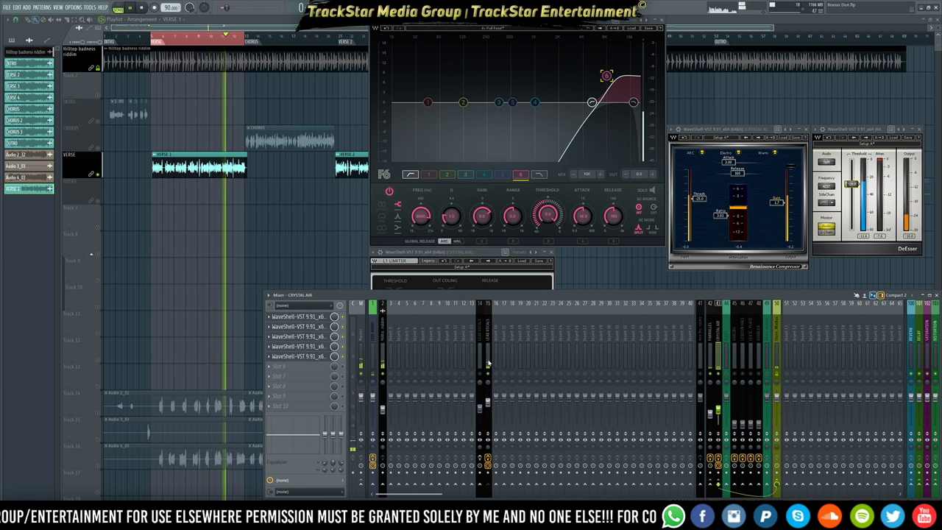
key(space)
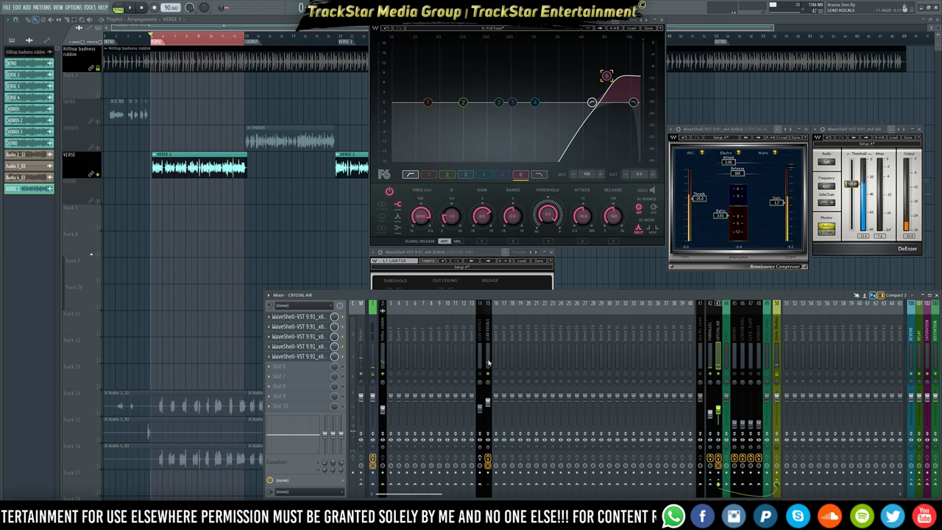
- Load bx_townhouse Buss Compressor into the first insert slot of the Master track and place its window over the mixer
click(487, 362)
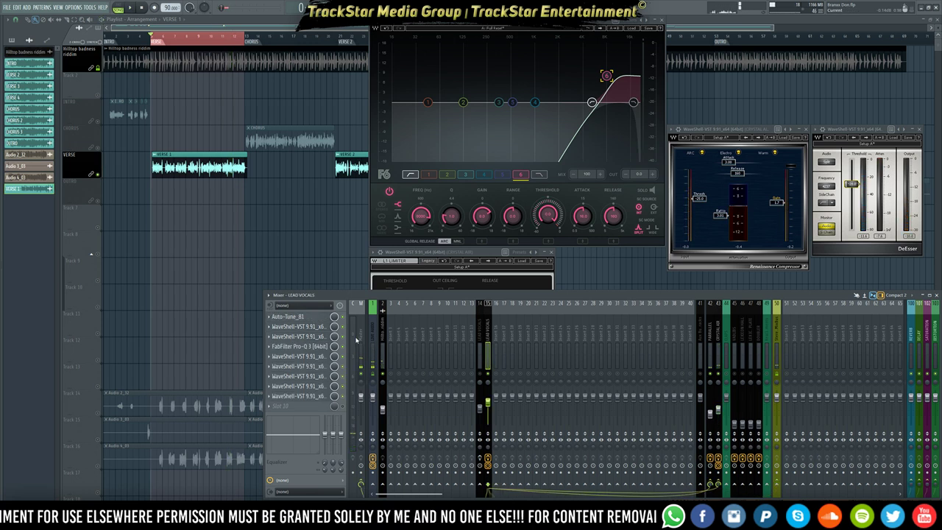
click(361, 337)
click(287, 325)
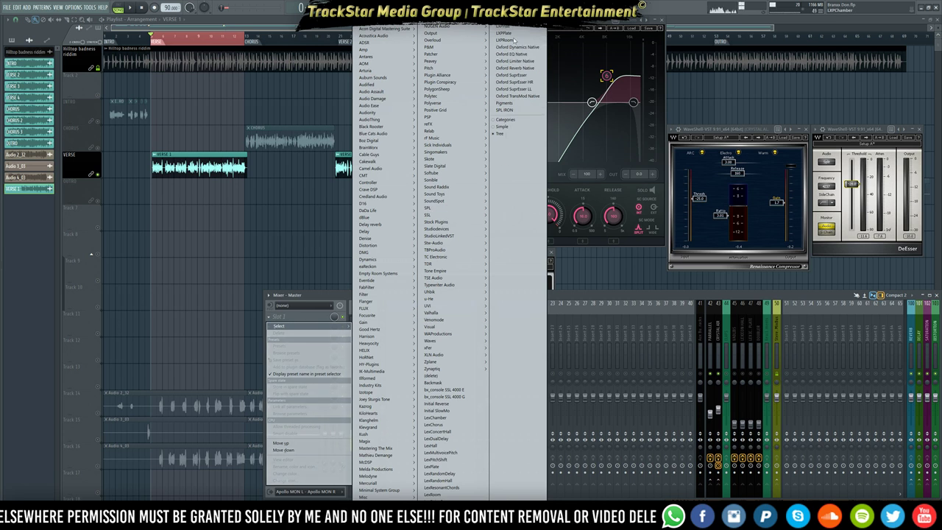
mouse_move(465, 76)
mouse_move(506, 75)
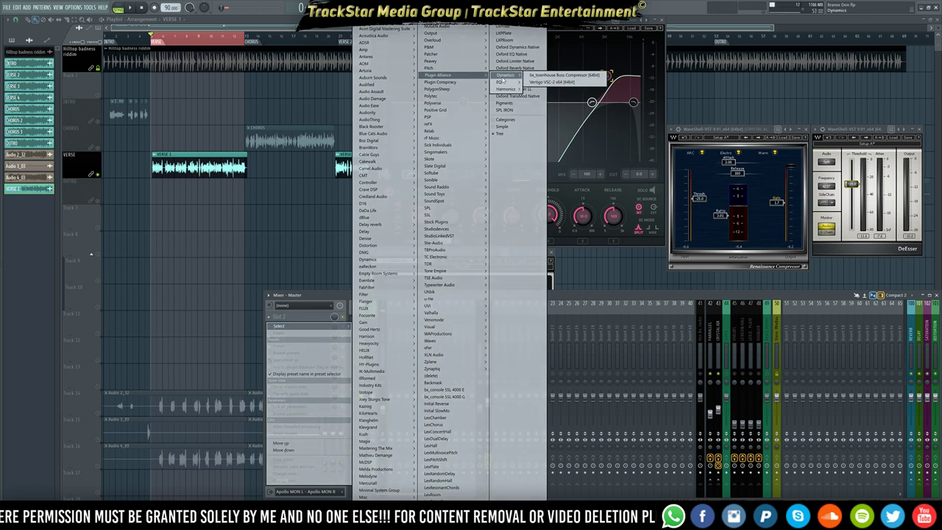
click(559, 75)
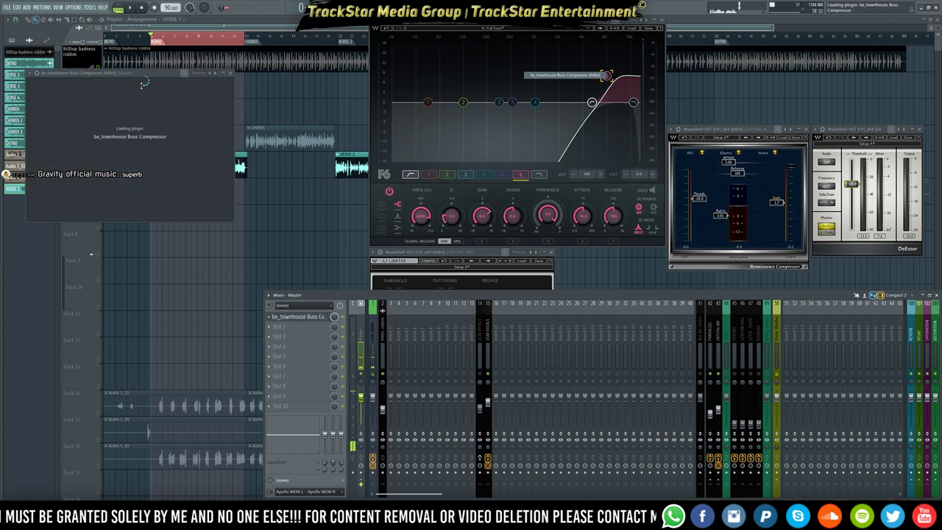
drag(158, 77, 398, 414)
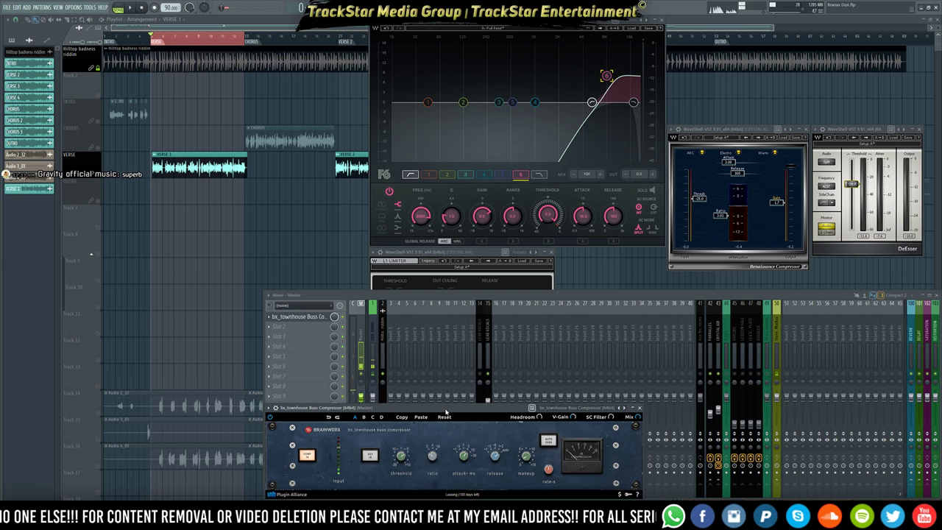
drag(443, 413, 447, 405)
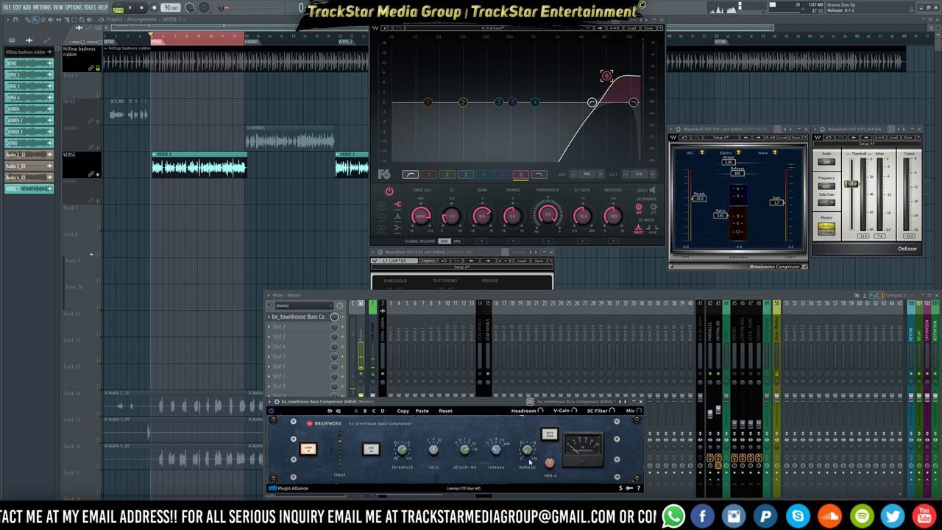
- Play the verse and set the master buss compressor's threshold to -5.0 dB
key(space)
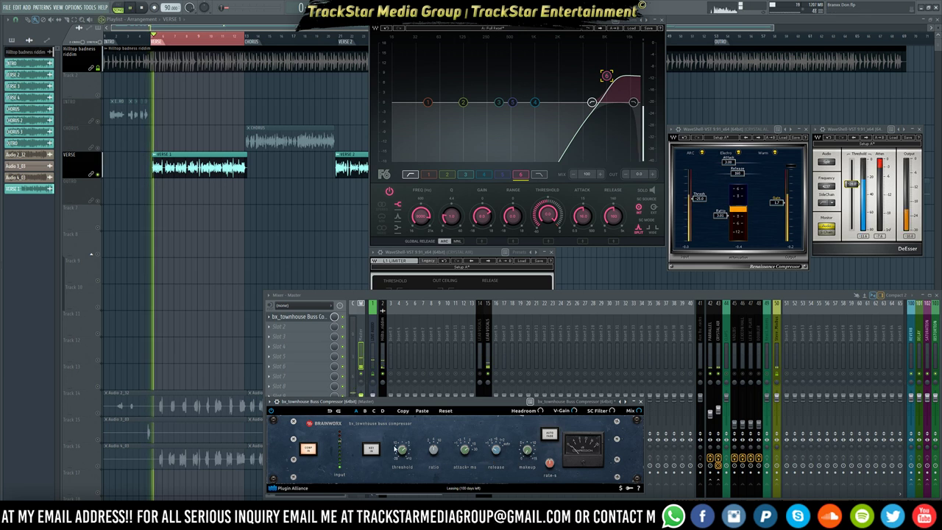
scroll(405, 451, down, 2)
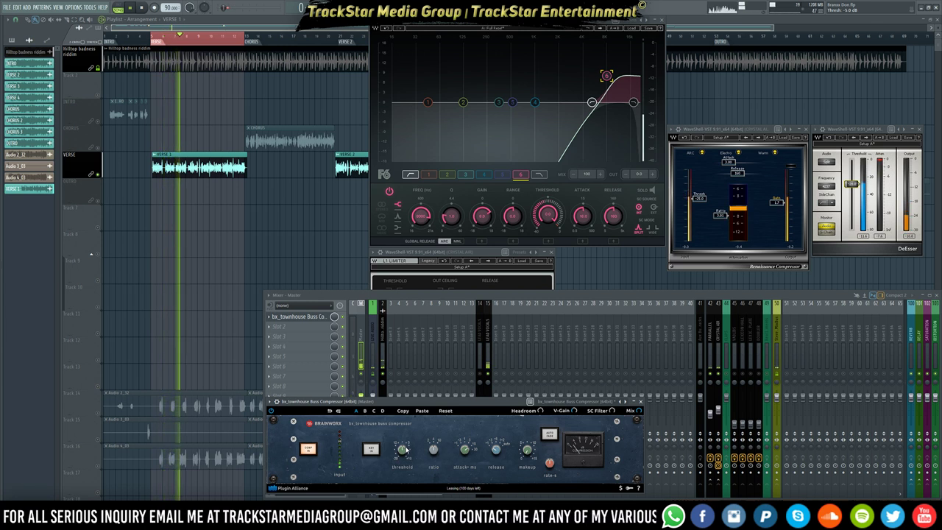
key(space)
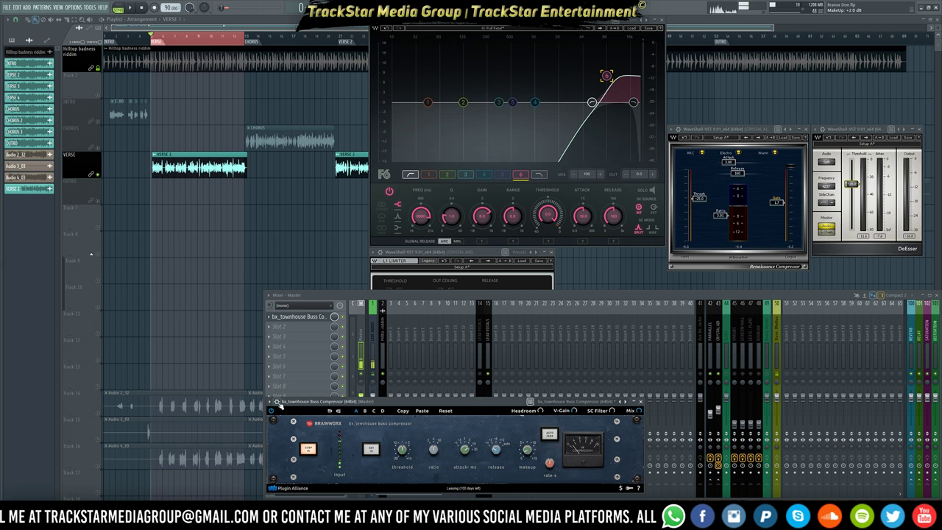
- Detach the buss compressor window and move it clear of the mixer
click(270, 402)
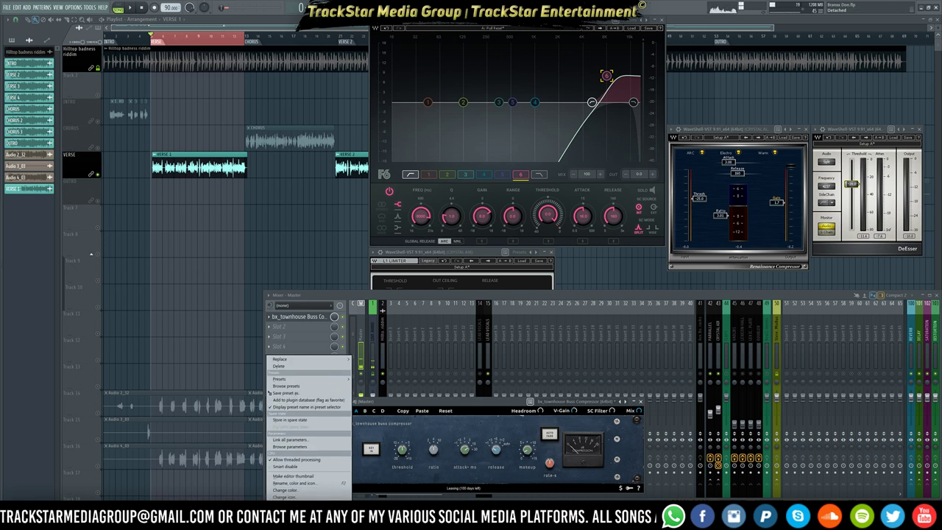
click(410, 421)
drag(452, 403, 197, 13)
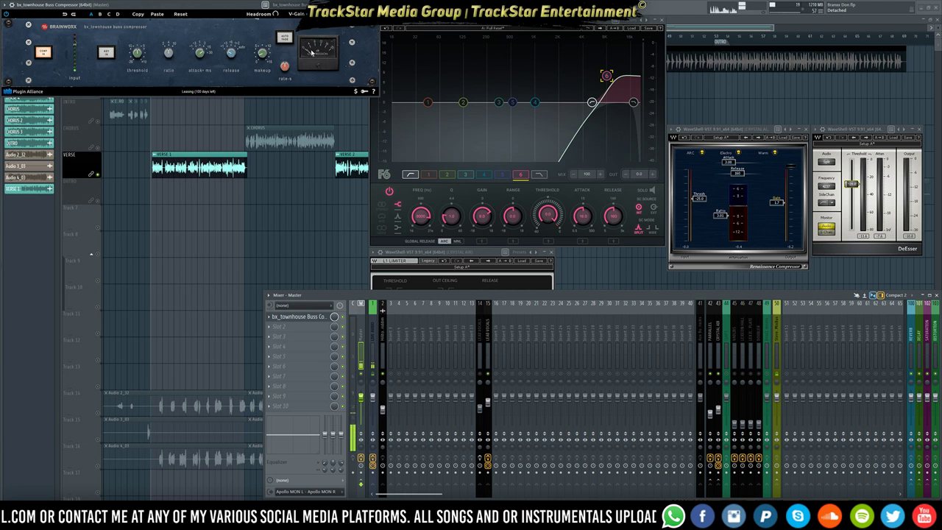
- Replay the verse and set the buss compressor's threshold to -4.0 dB
key(space)
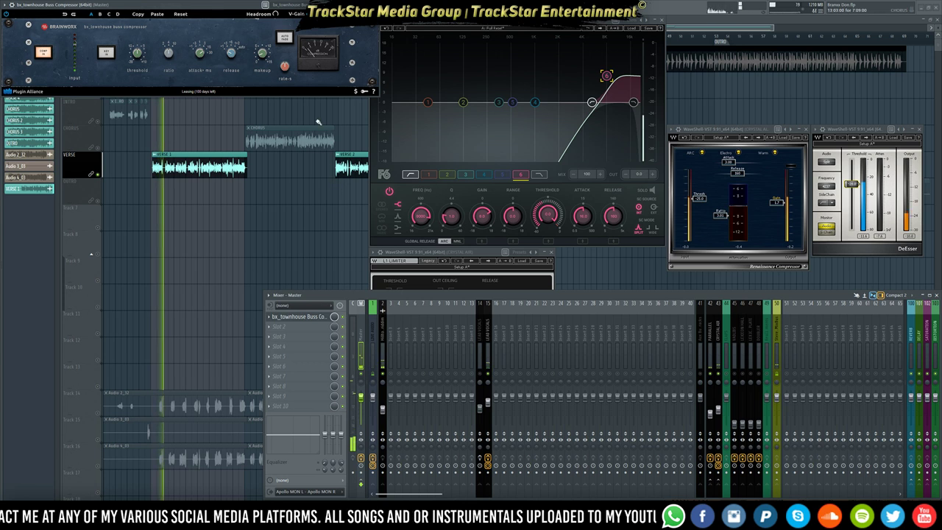
key(space)
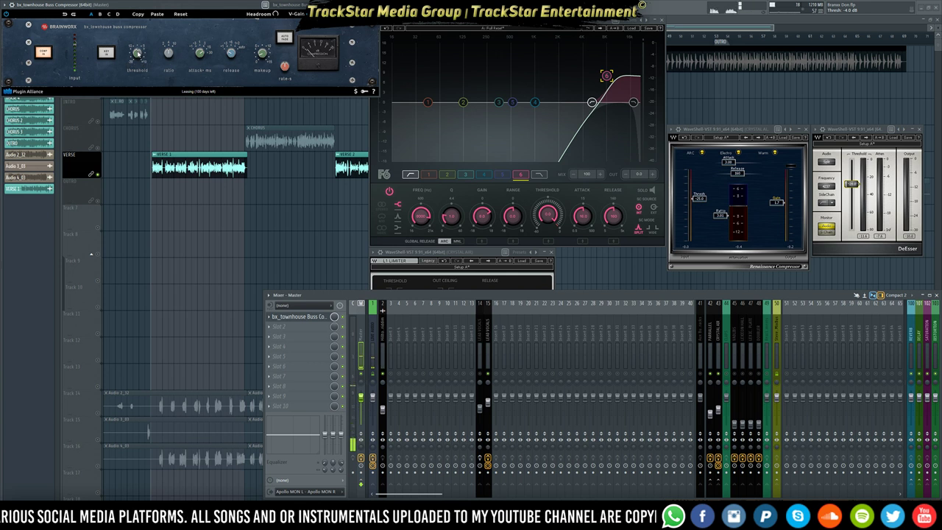
key(space)
scroll(137, 52, up, 1)
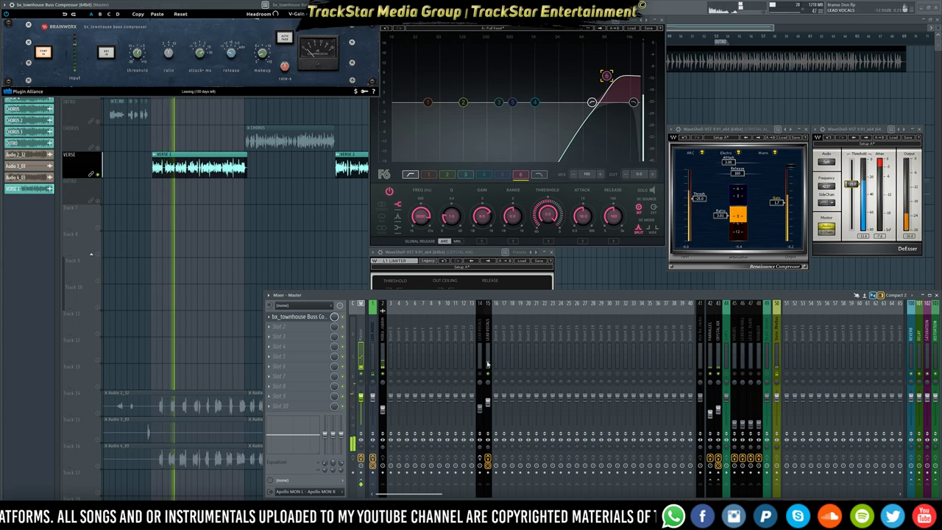
- Rebalance the LEAD VOCALS and CRYSTAL AIR levels during playback and close the CRYSTAL AIR plugin editors
click(487, 363)
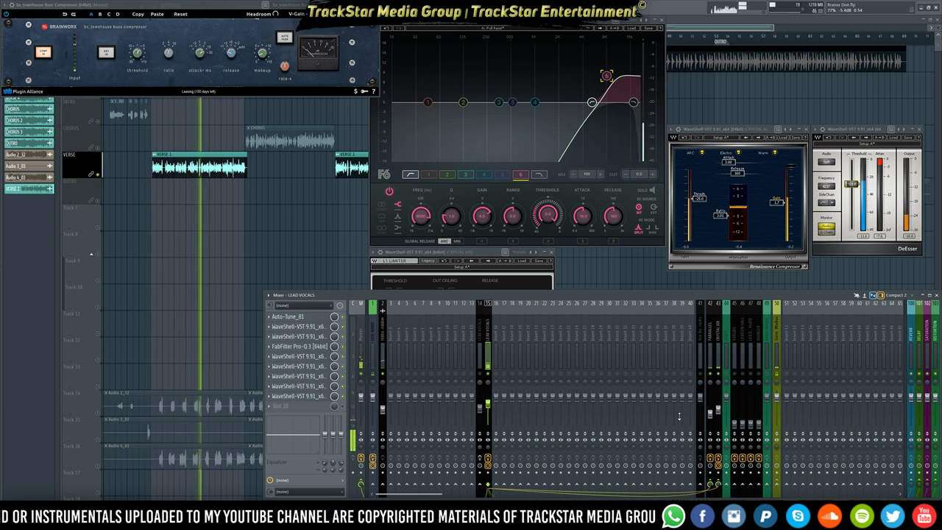
click(717, 361)
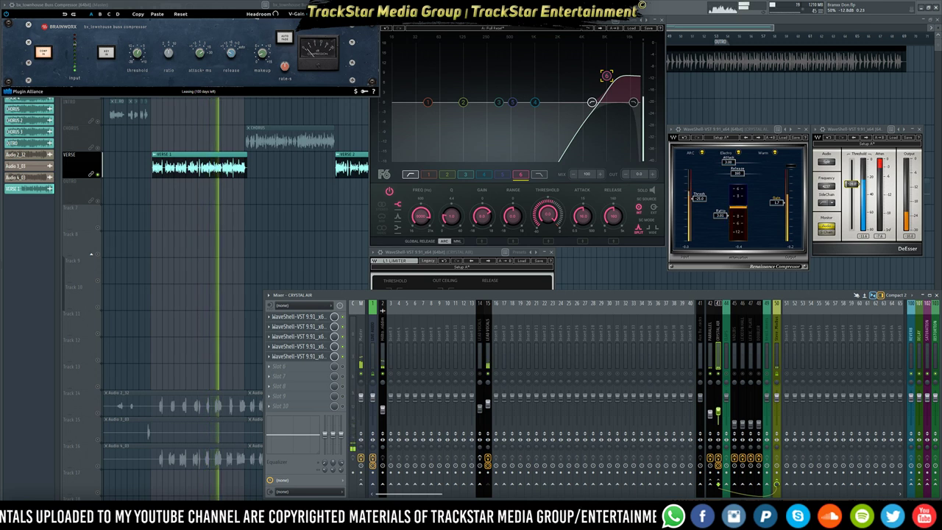
right_click(719, 458)
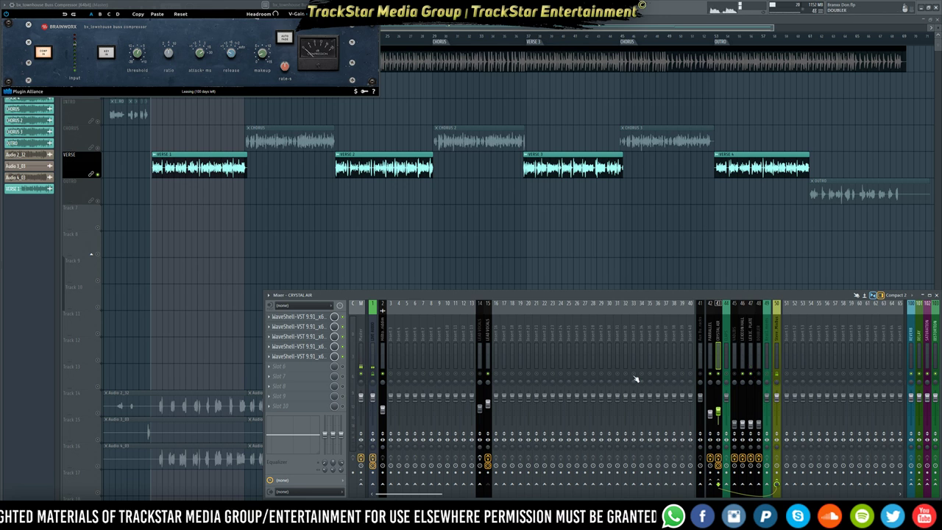
- Send the lead vocals to the LEXICON HALL and LEXICON PLATE tracks and open both tracks' plugin editors
click(488, 347)
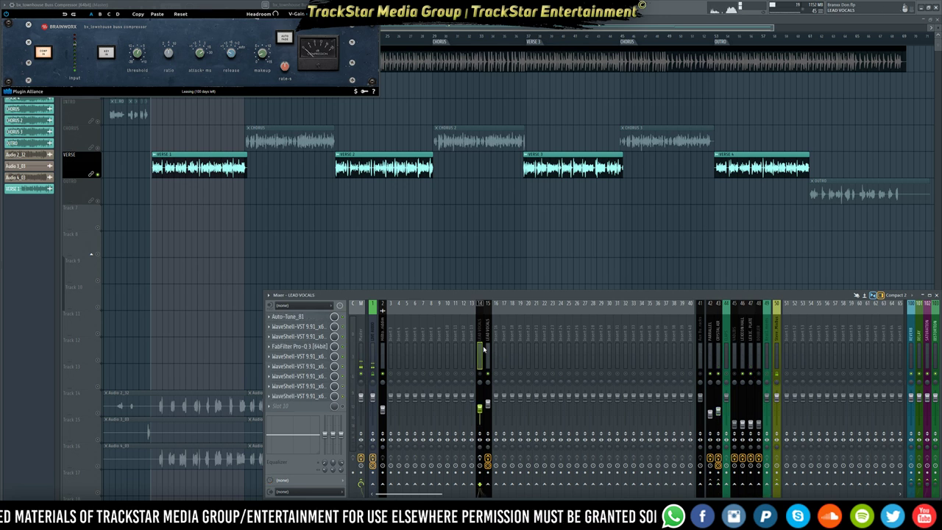
click(750, 487)
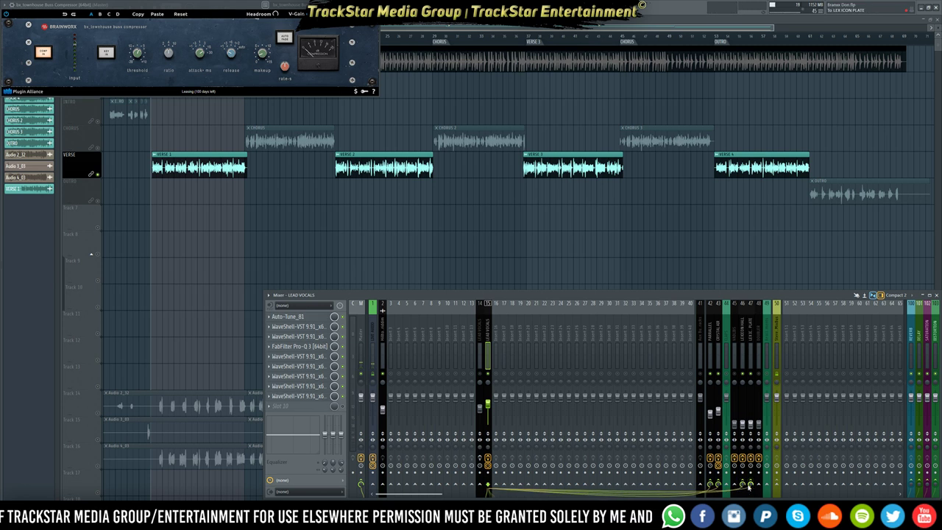
click(746, 362)
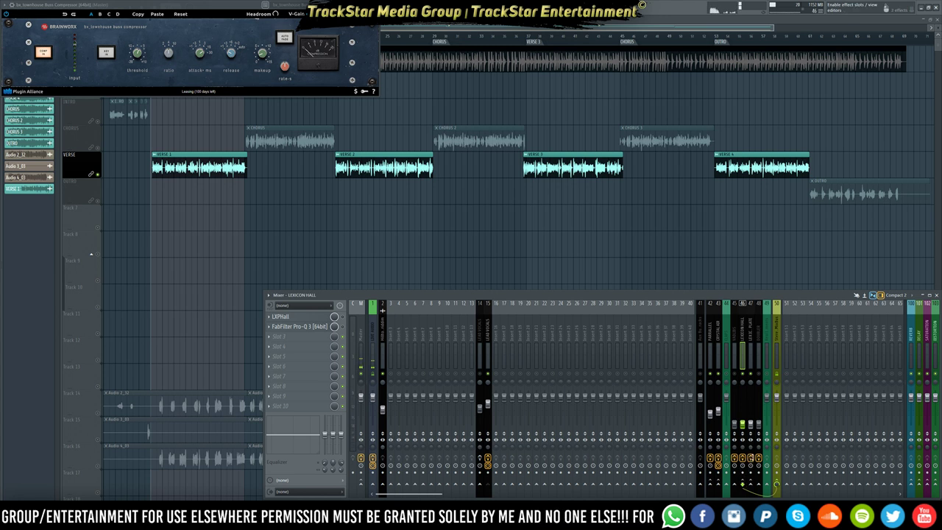
right_click(743, 373)
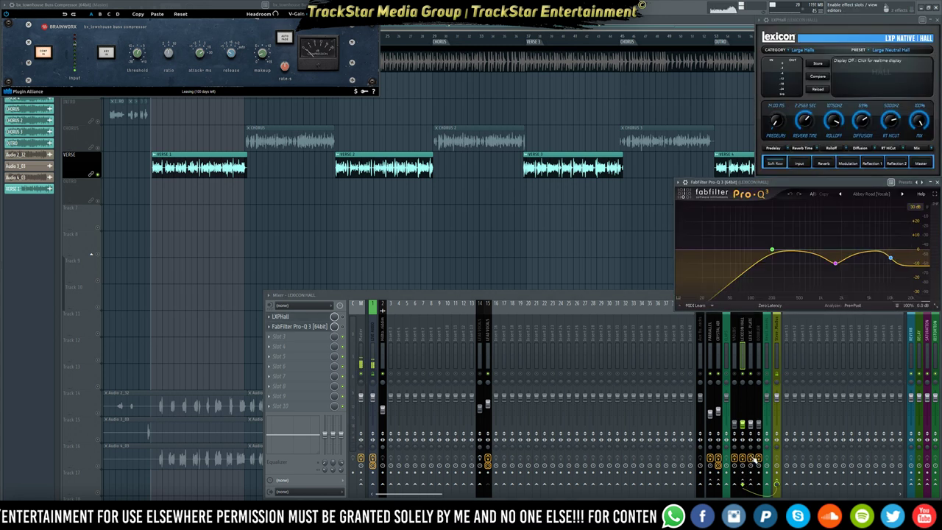
right_click(751, 373)
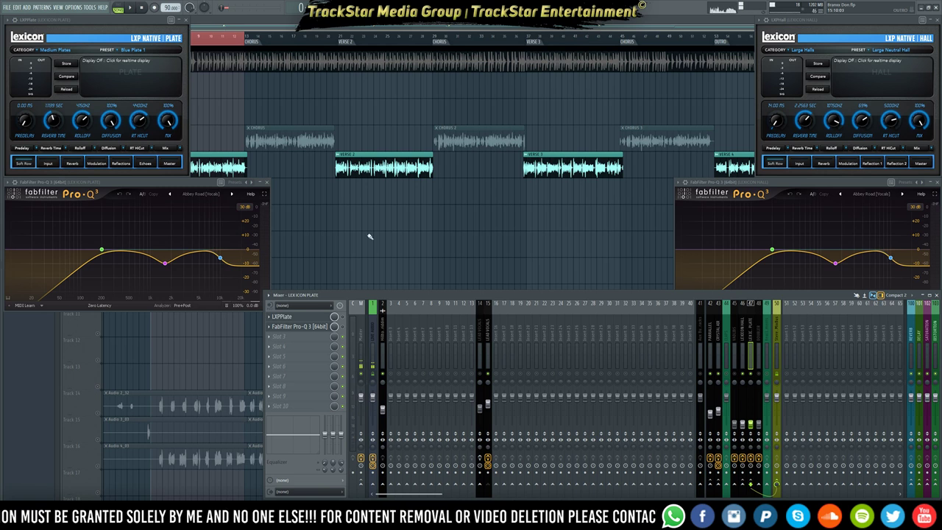
- Set the lead vocals' send to LEXICON PLATE to 0% and raise the LEXICON HALL and LEXICON PLATE faders together
click(489, 361)
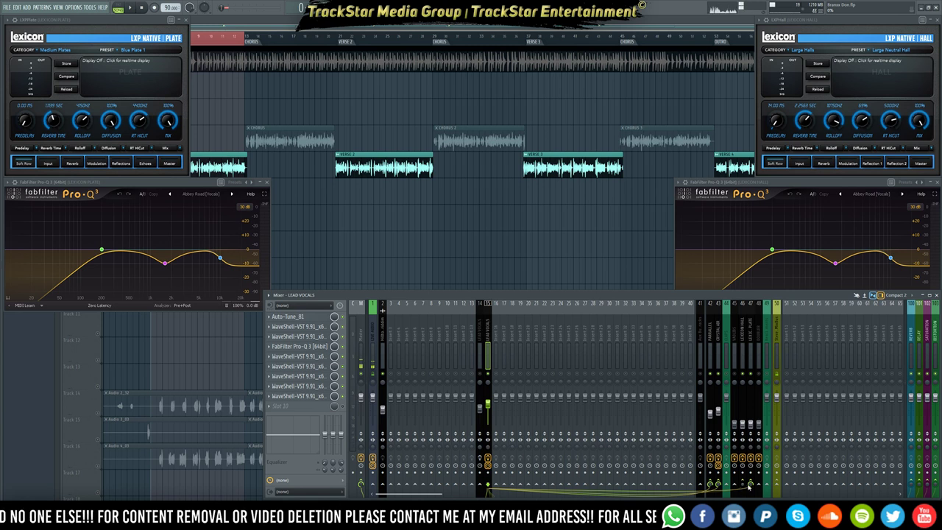
click(747, 356)
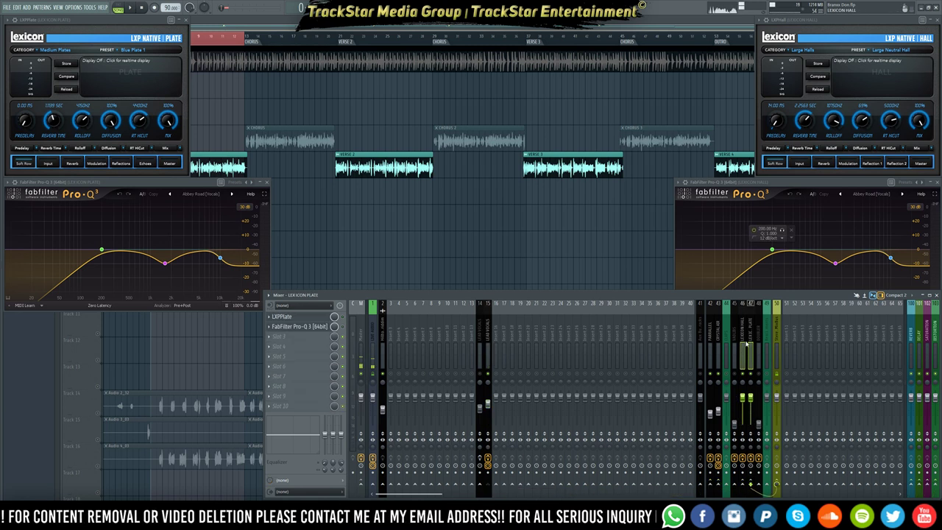
- Play the verse and raise the lead vocals' send to LEXICON HALL to about 14%, checking both LEXICON tracks
click(742, 398)
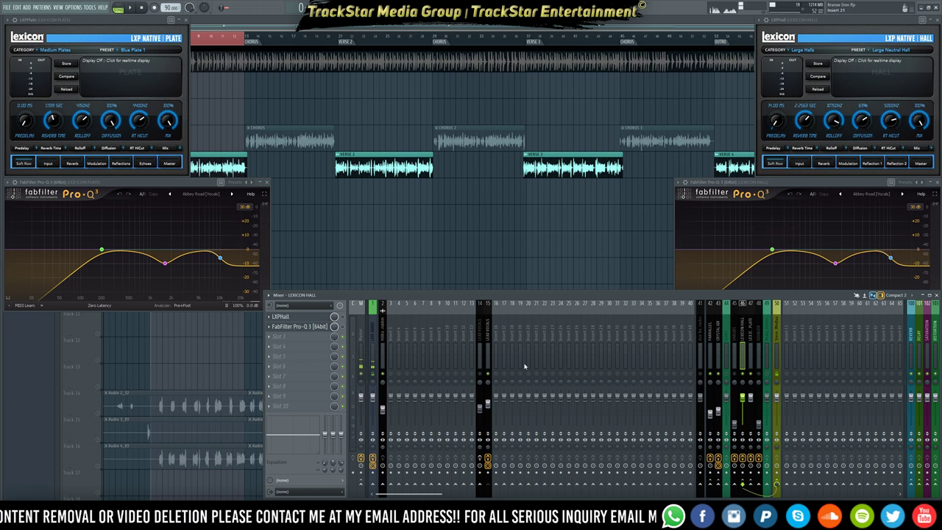
click(487, 358)
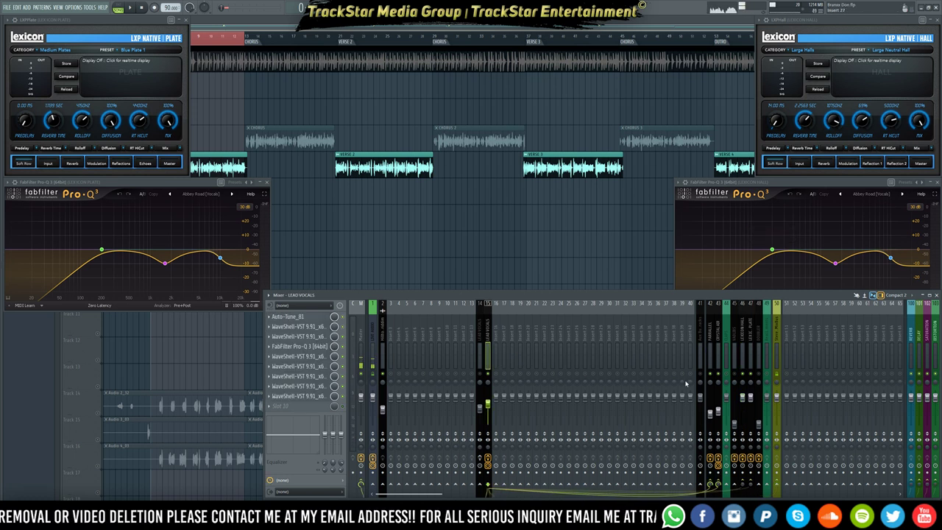
key(space)
drag(743, 485, 743, 472)
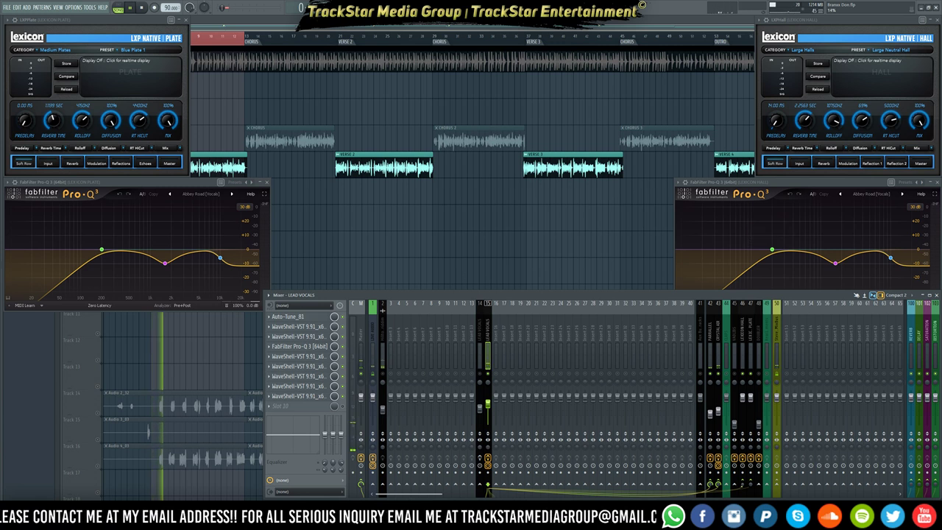
click(721, 347)
click(742, 354)
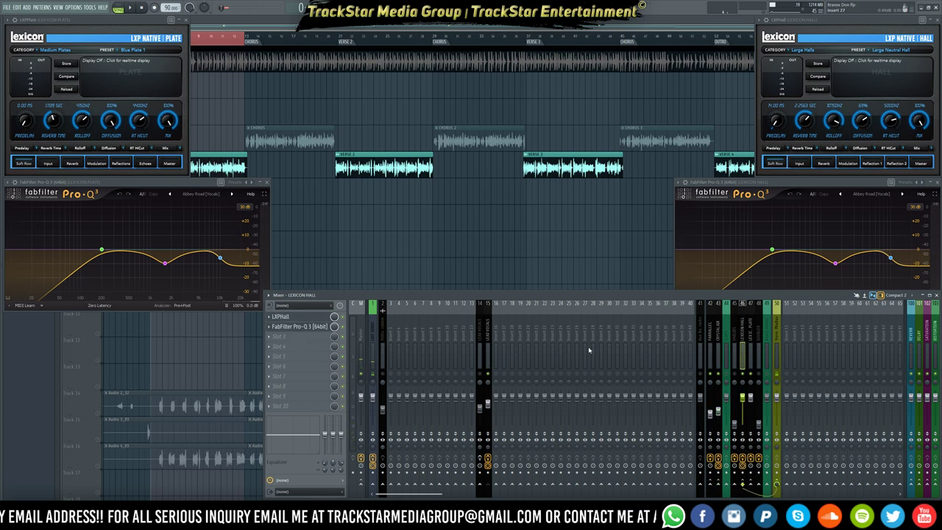
click(750, 335)
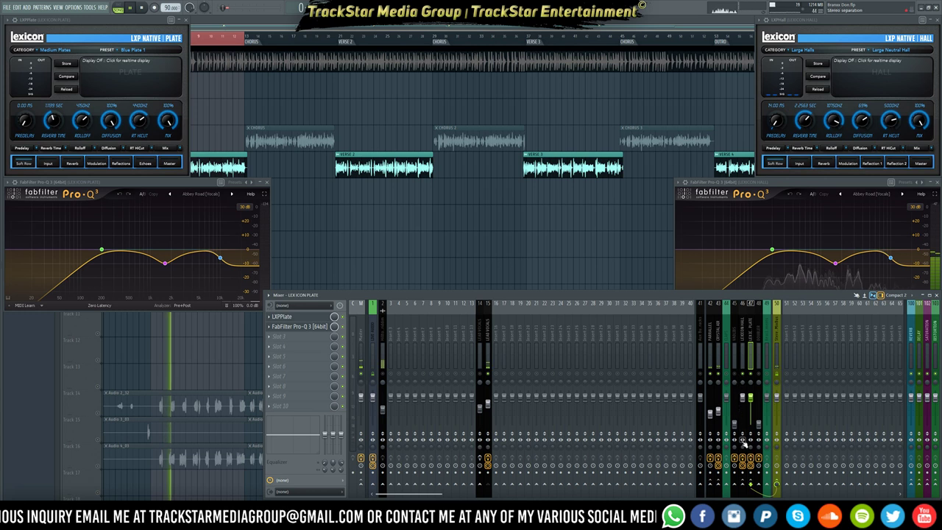
click(487, 349)
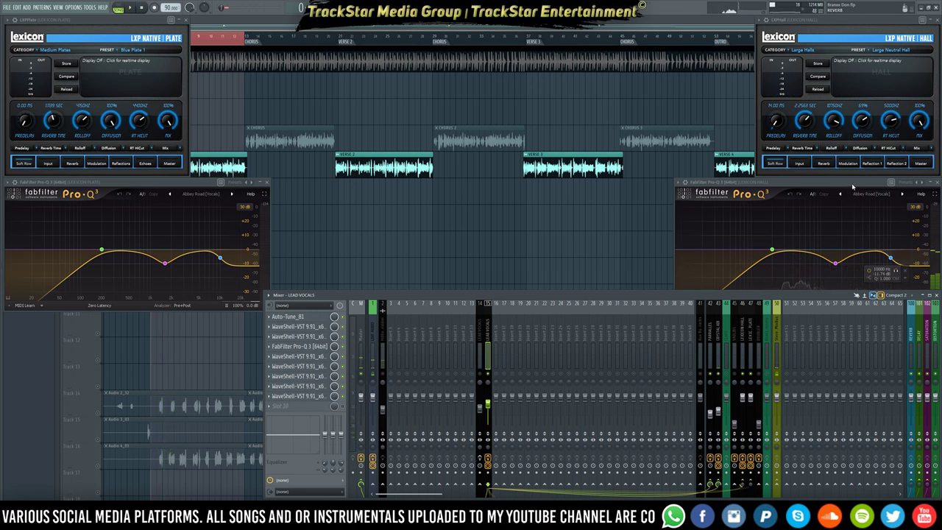
- Audition the Abbey Road [Instruments] and Abbey Road [Drums] presets in LEXICON HALL's Pro-Q 3, and reload Abbey Road [Vocals]
click(852, 187)
click(875, 195)
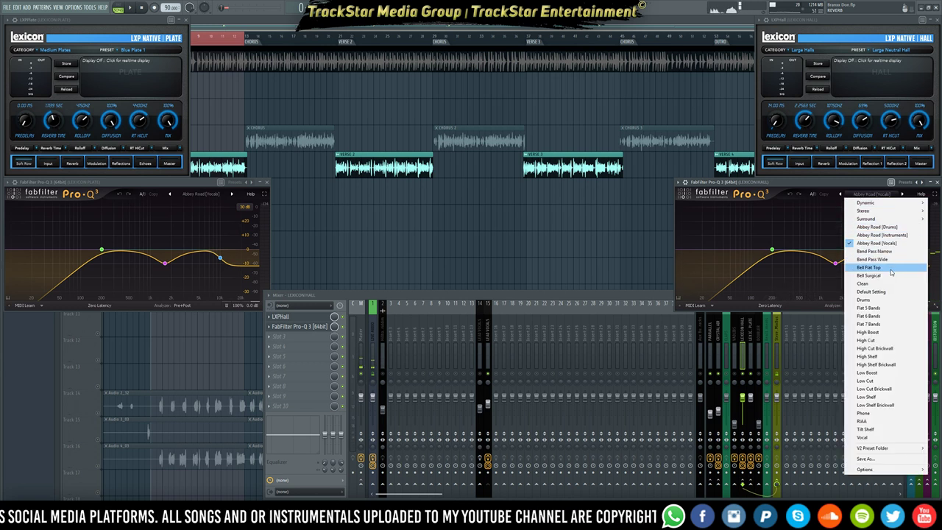
click(882, 235)
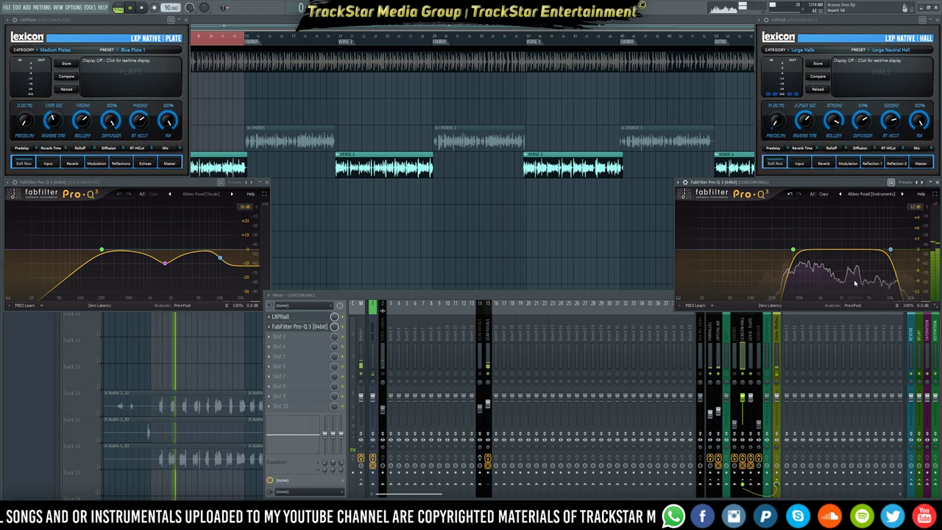
click(872, 193)
click(870, 228)
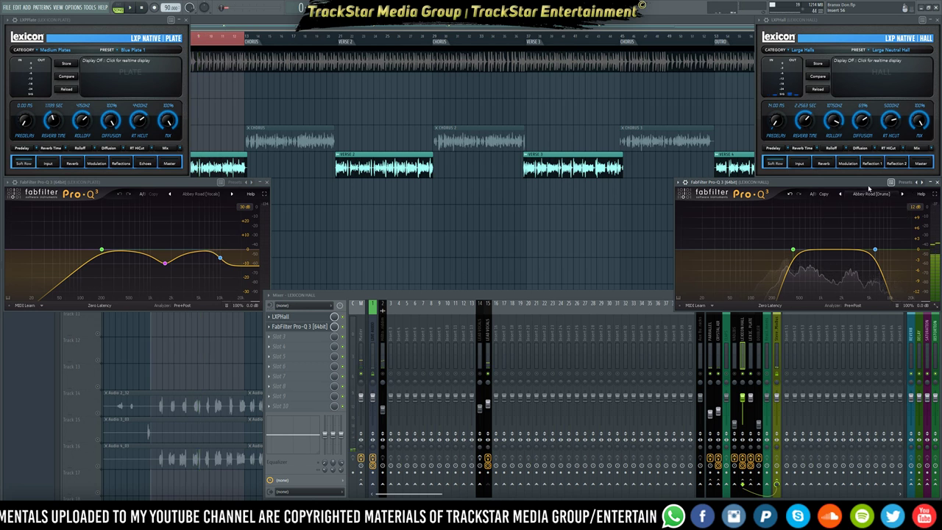
click(872, 195)
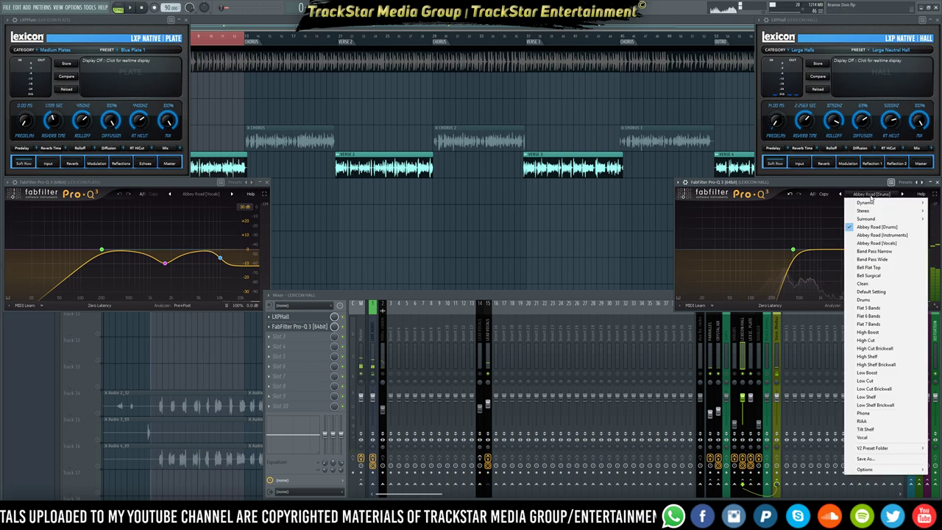
click(878, 244)
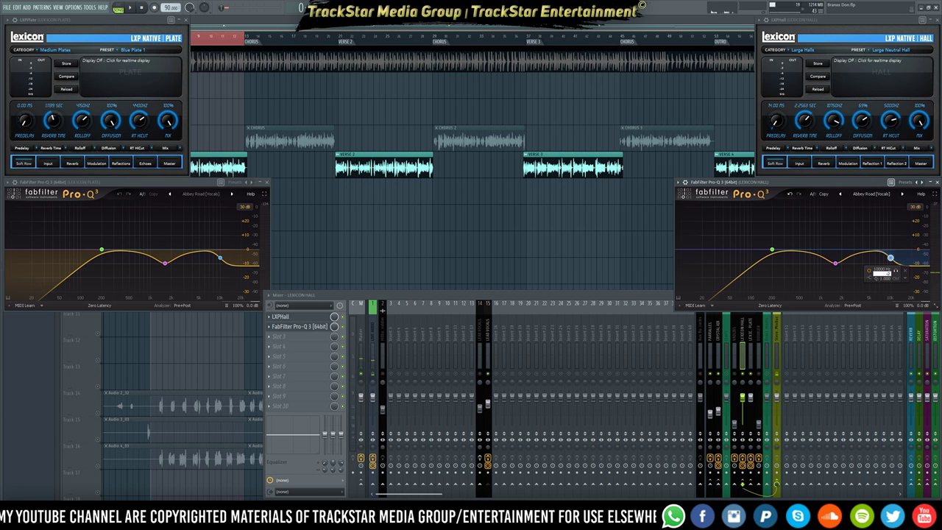
- Play the verse unsoloed and change the 10000 Hz band in LEXICON HALL's EQ to a 36 dB/oct High Cut
key(space)
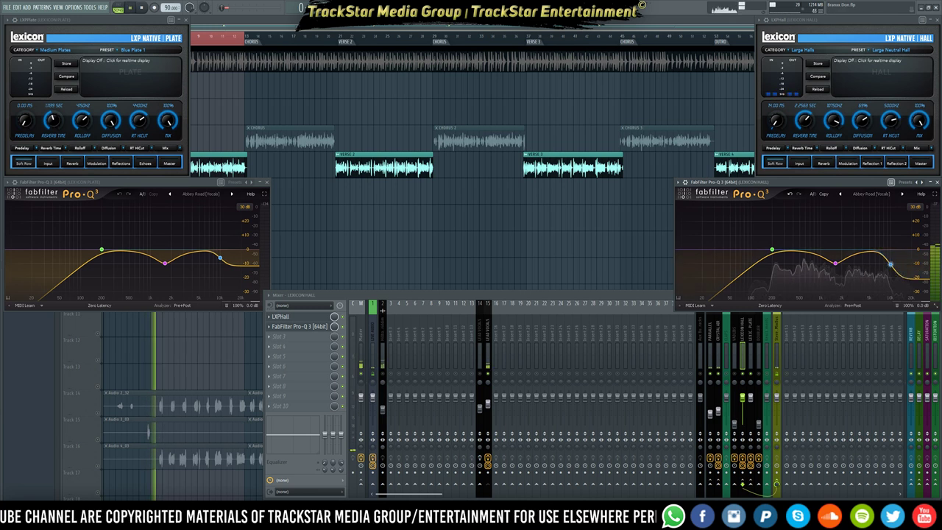
click(491, 377)
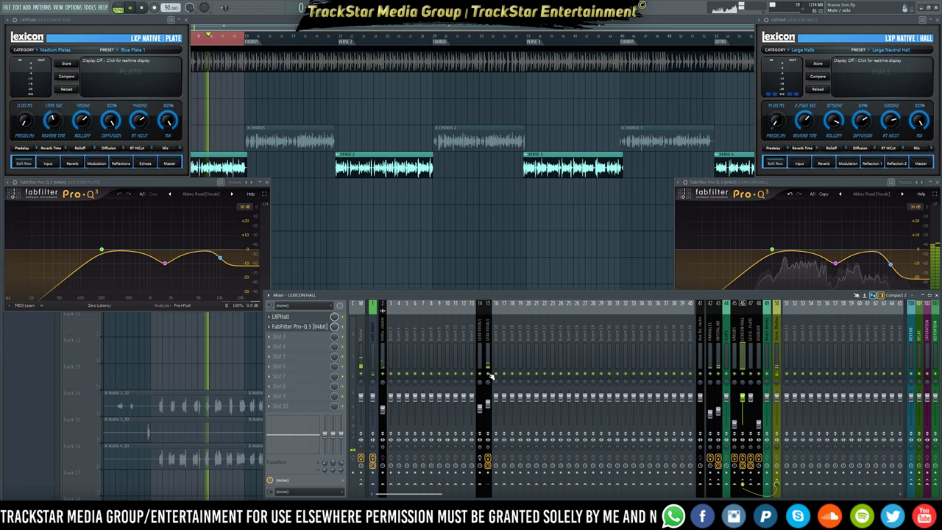
right_click(890, 265)
mouse_move(899, 299)
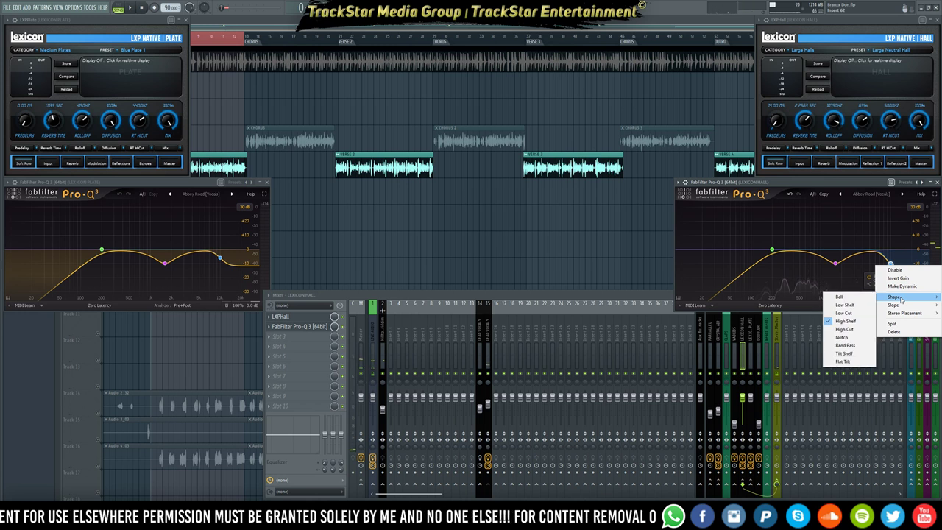
click(844, 332)
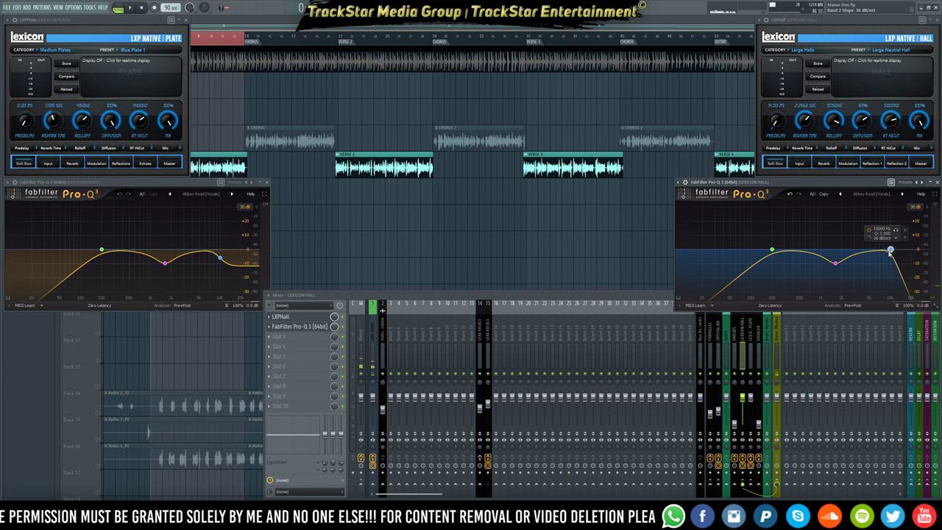
- Set the slope of the 200 Hz low cut in LEXICON HALL's EQ to 48 dB/oct during playback
key(space)
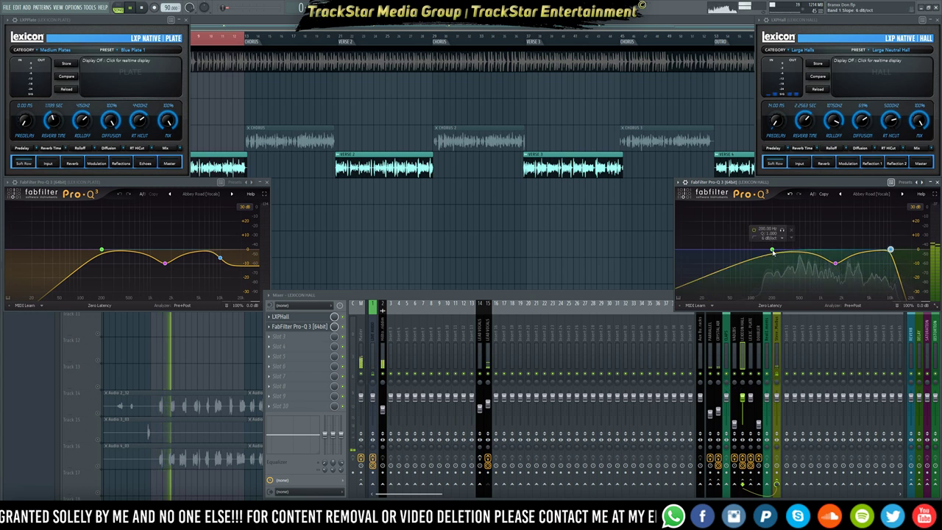
scroll(771, 251, up, 5)
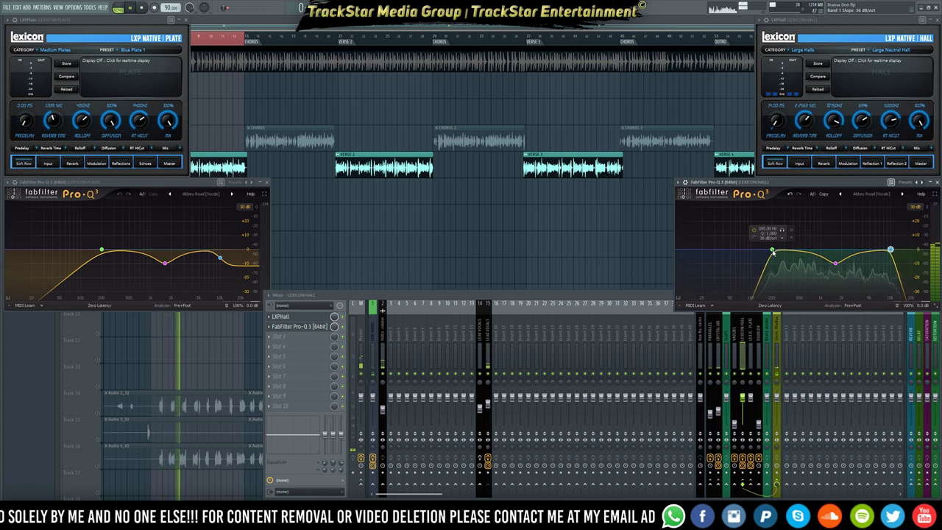
scroll(771, 250, up, 1)
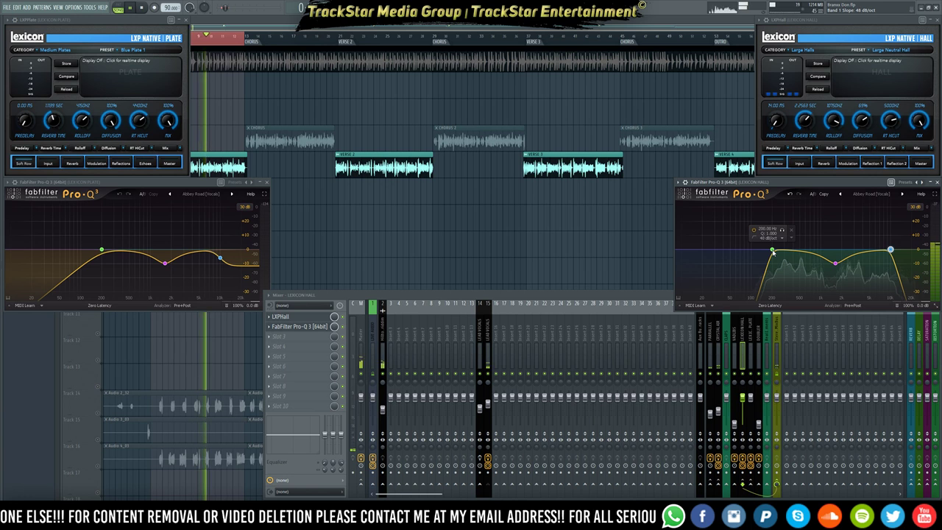
key(space)
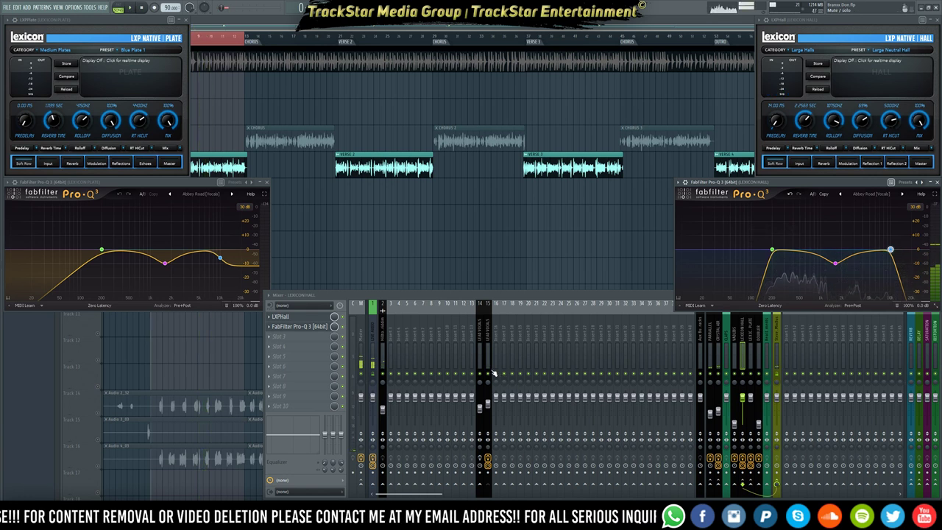
- Solo the lead vocals and listen to the verse with the filtered LEXICON HALL reverb
click(492, 376)
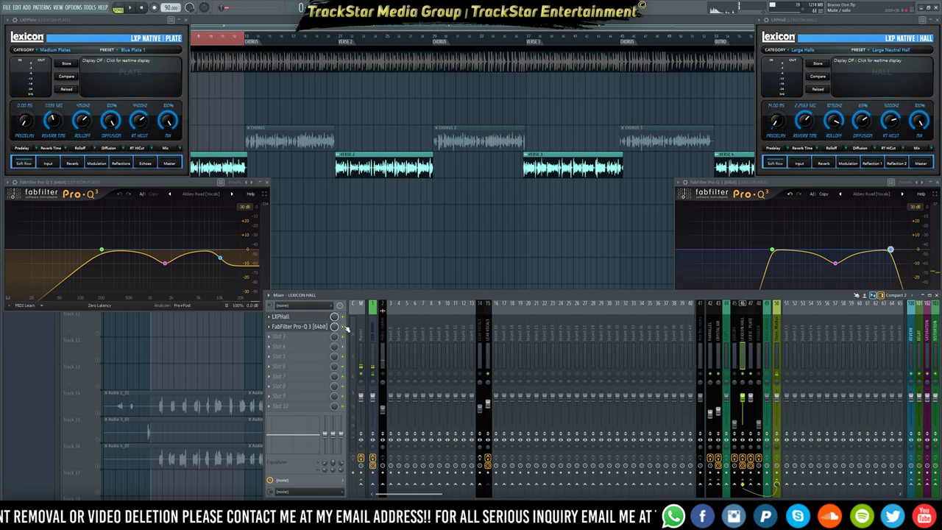
key(space)
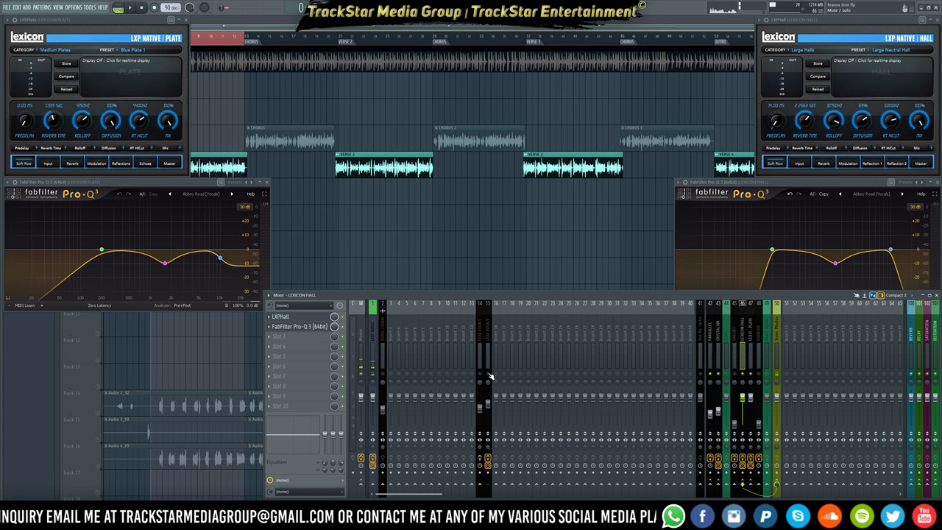
click(751, 359)
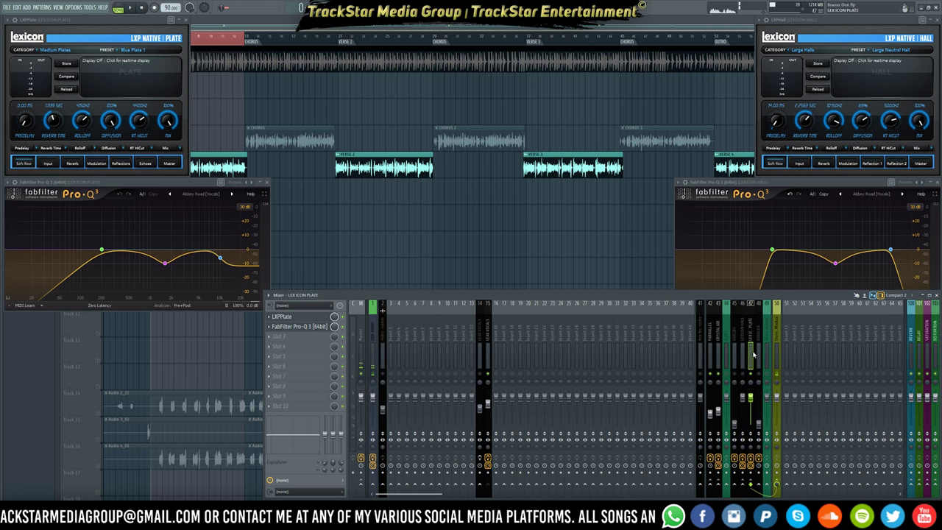
key(space)
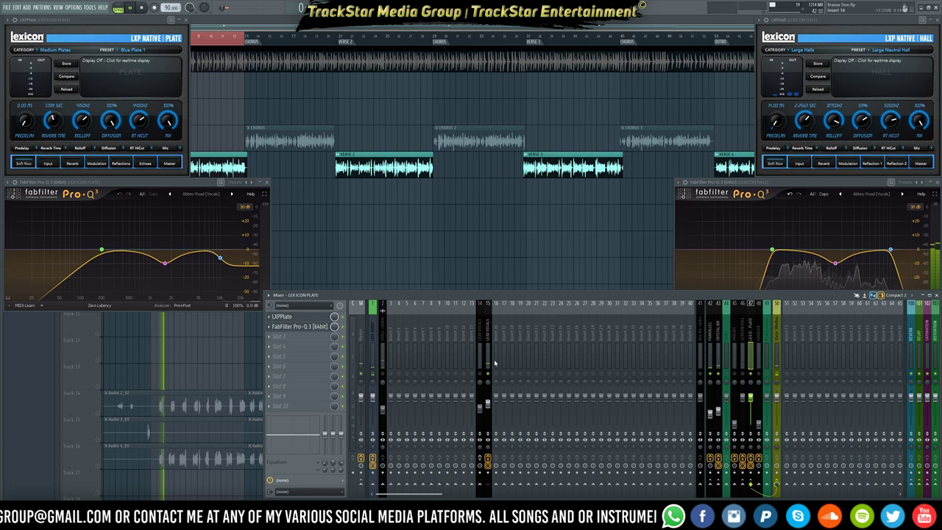
- Raise the lead vocals' send to LEXICON PLATE and lower the LEXICON HALL and LEXICON PLATE faders together to 86% during playback
click(488, 358)
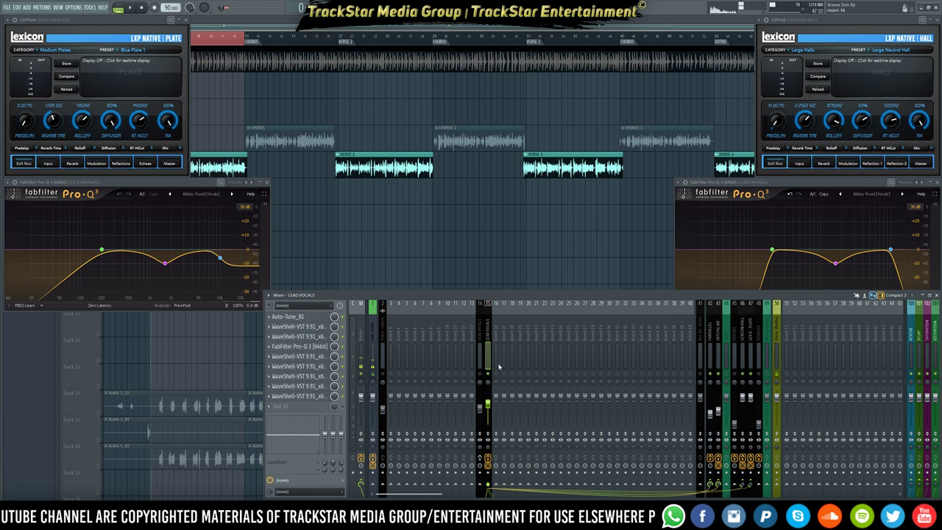
key(space)
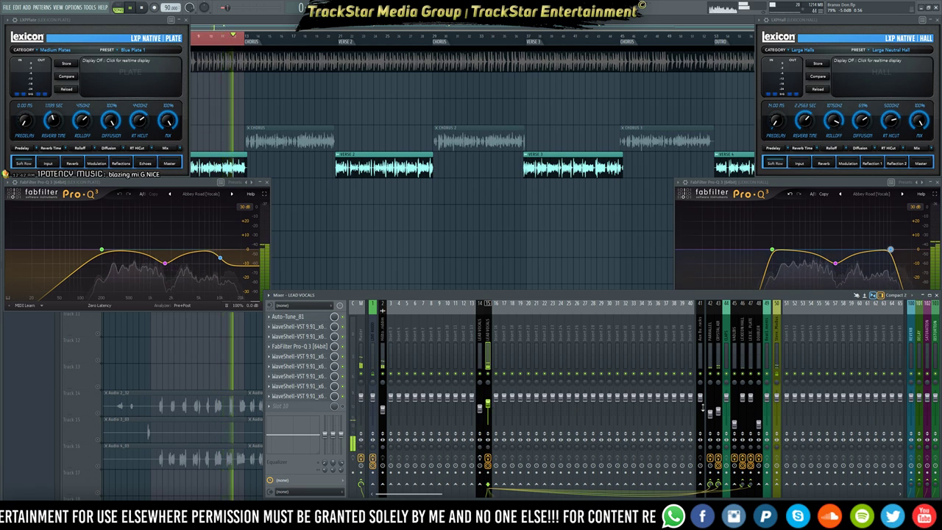
click(749, 366)
drag(750, 397, 750, 402)
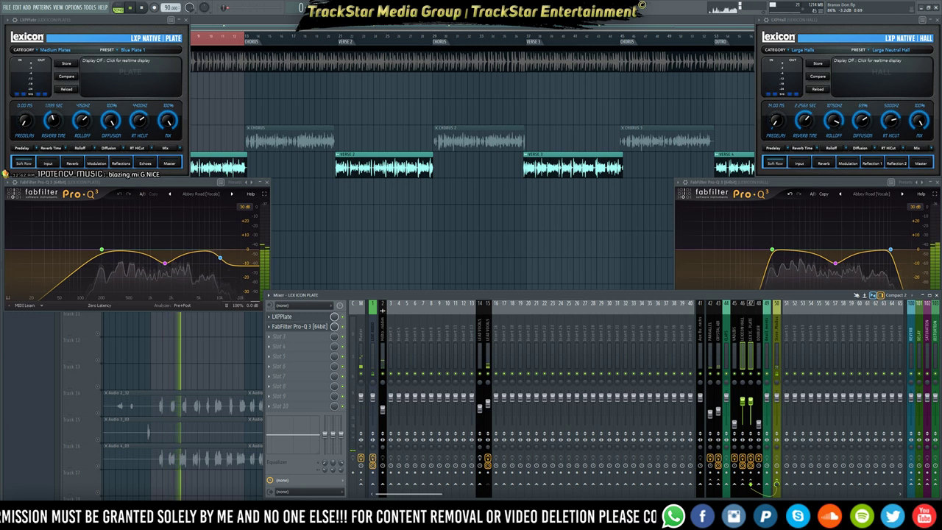
click(487, 358)
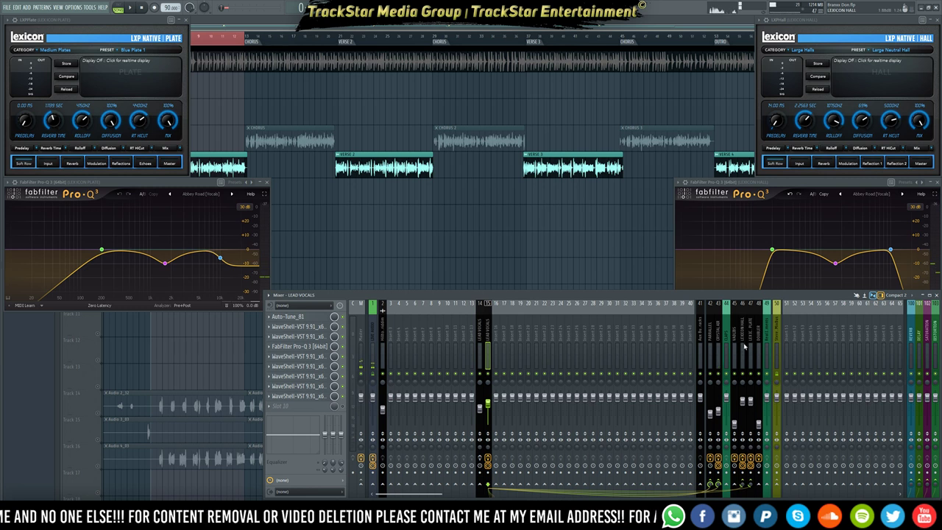
key(space)
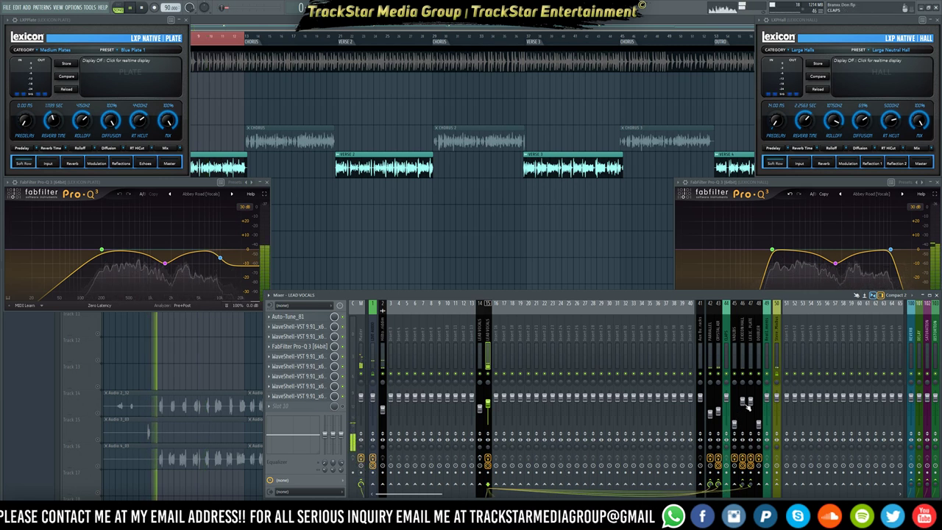
- Close the LEXICON PLATE and LEXICON HALL plugin editors and raise the DOUBLER track's fader
click(760, 361)
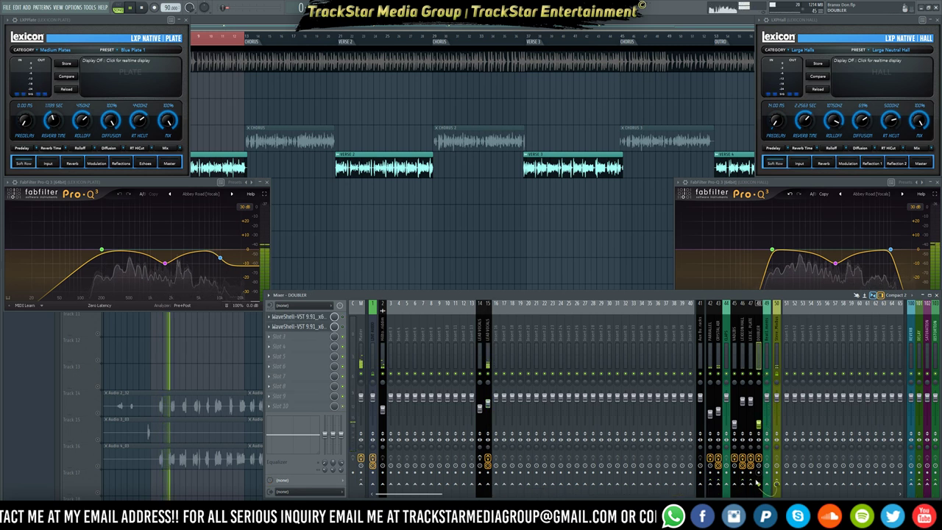
right_click(751, 458)
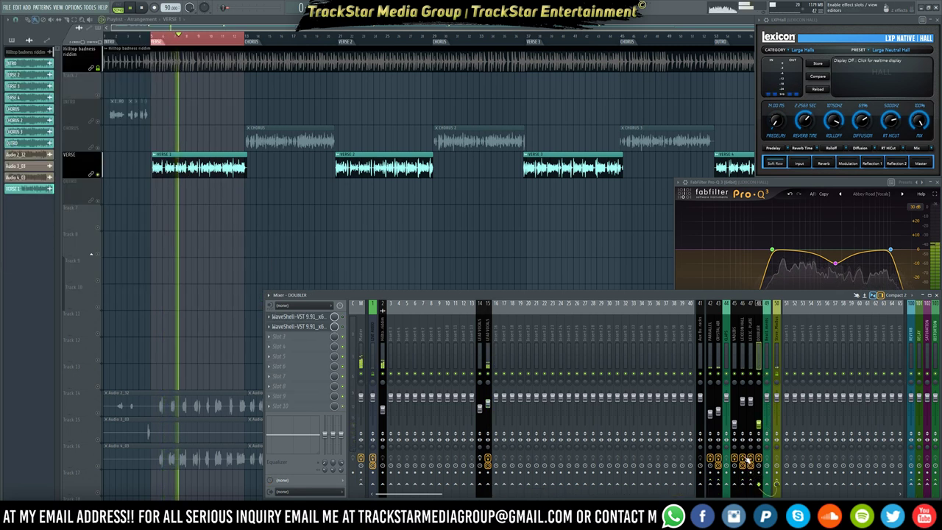
right_click(743, 458)
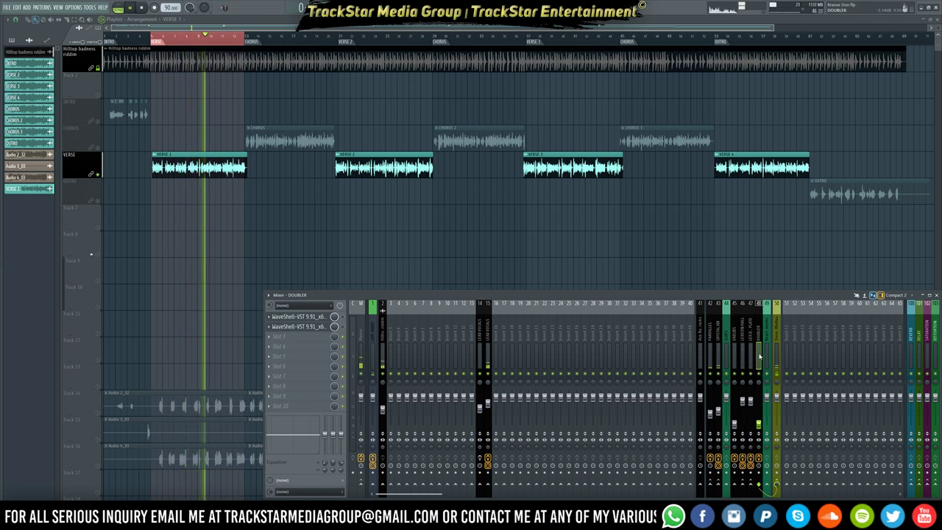
key(space)
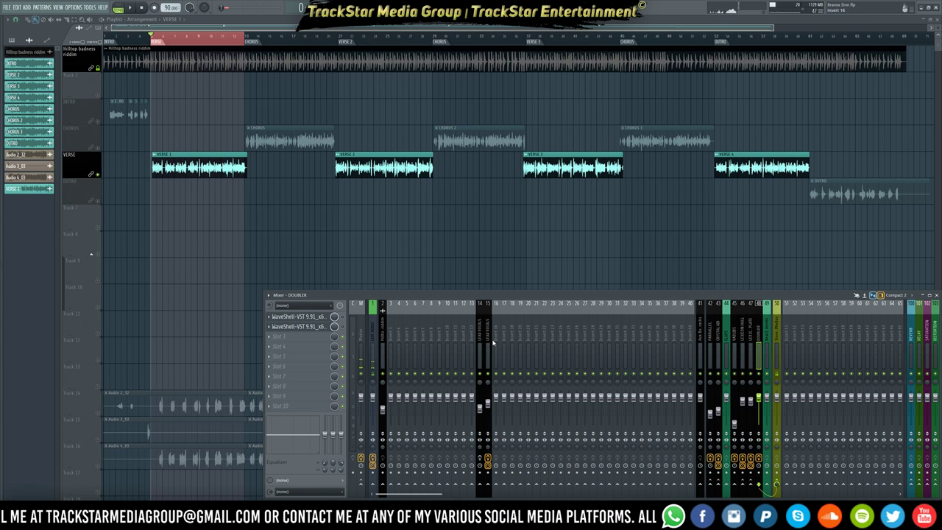
- Open the DOUBLER track's Doubler and S1 Stereo Imager editors and select the LEAD VOCALS track
click(485, 354)
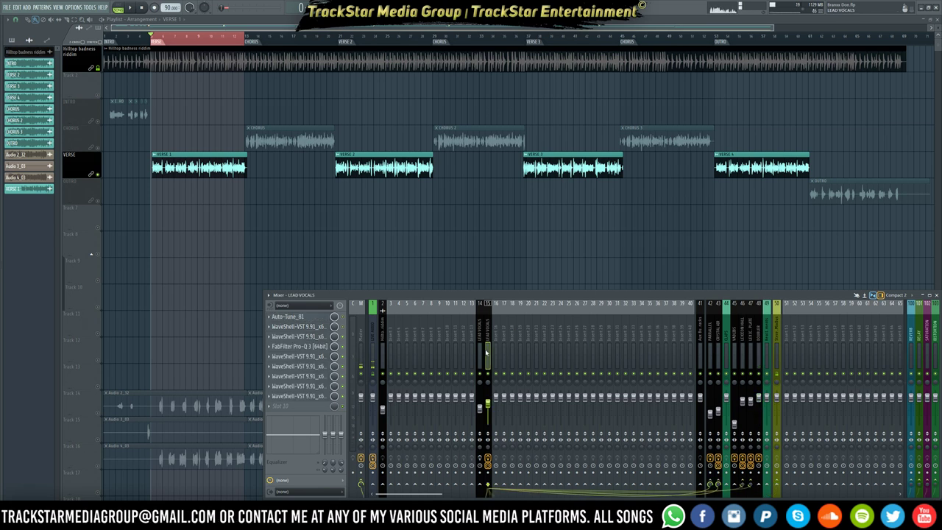
right_click(759, 459)
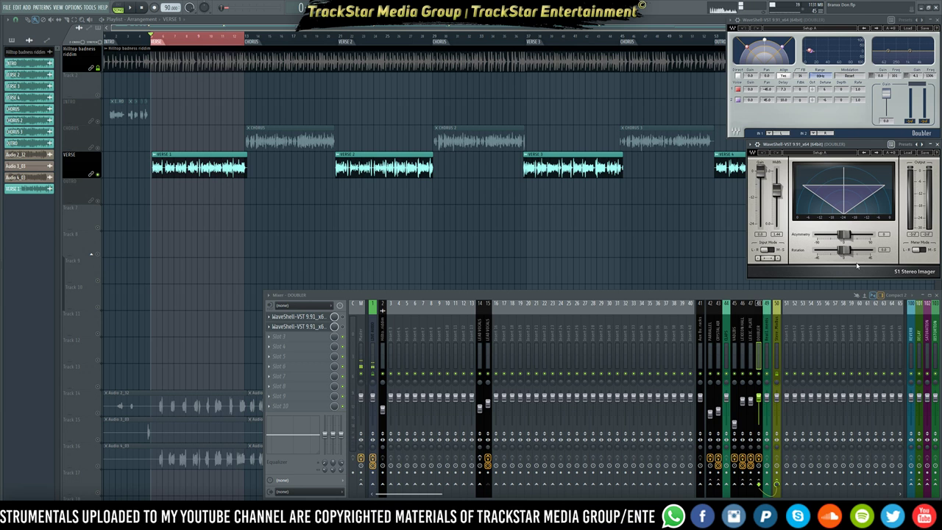
click(487, 334)
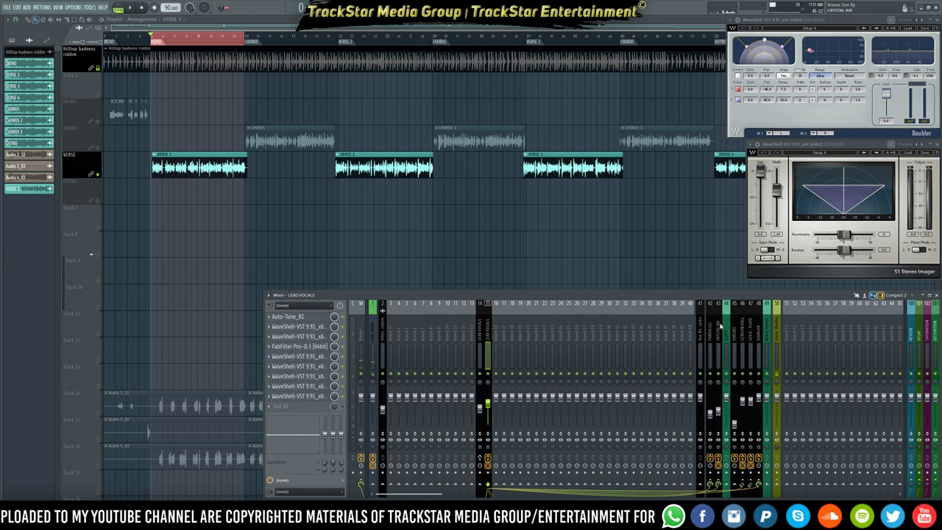
- Select the DOUBLER track and listen to the verse through its Doubler and S1 Stereo Imager twice
click(759, 329)
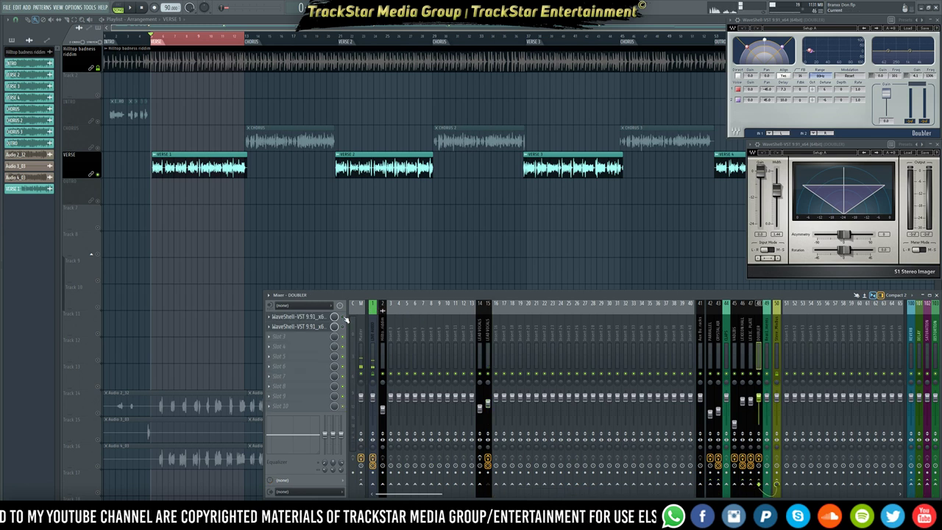
key(space)
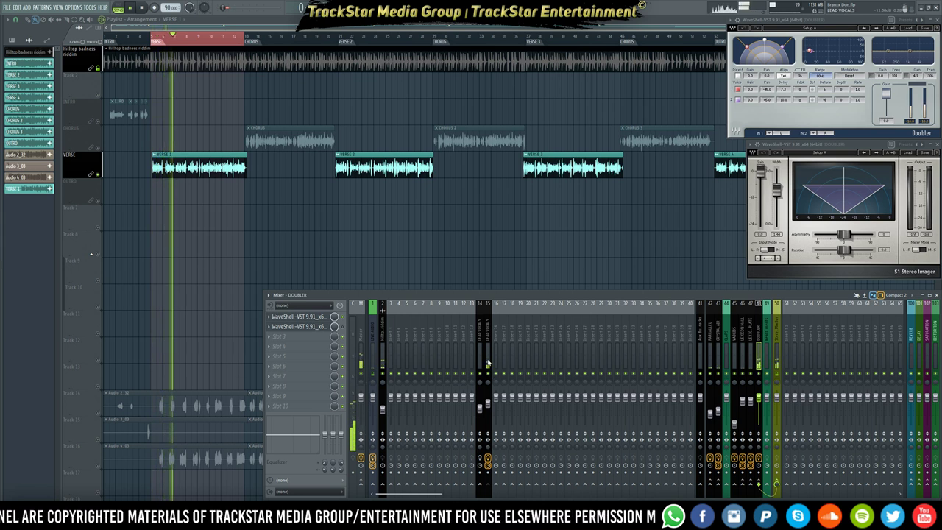
key(space)
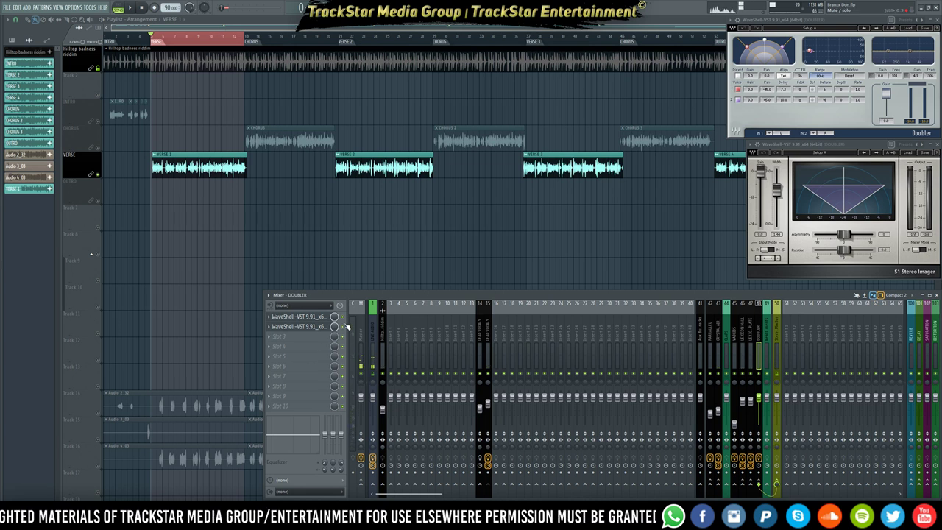
key(space)
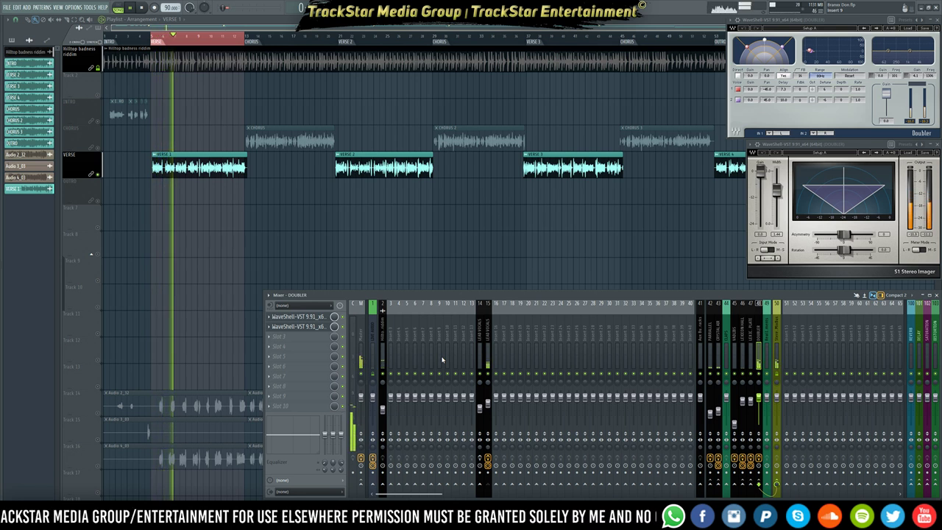
key(space)
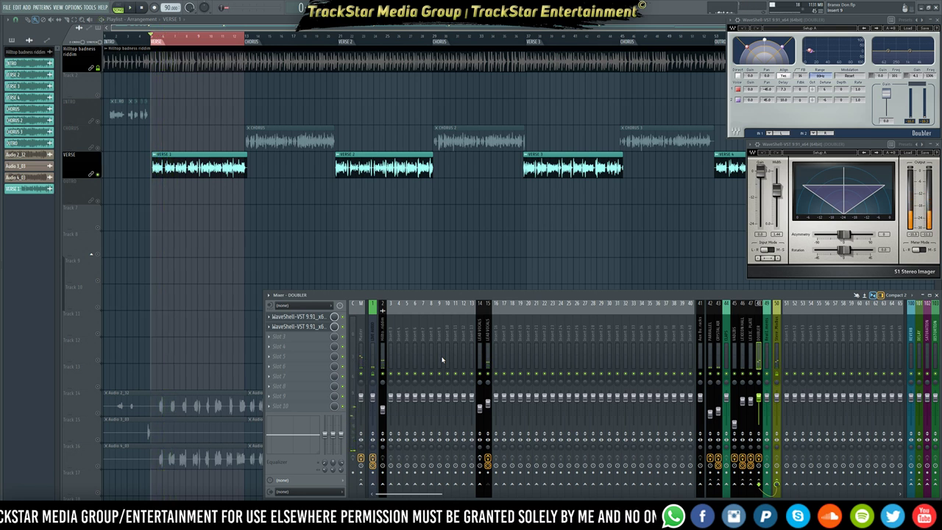
- Select the LEAD VOCALS track on insert 15 and listen to the verse with the doubler send in the full mix
click(486, 353)
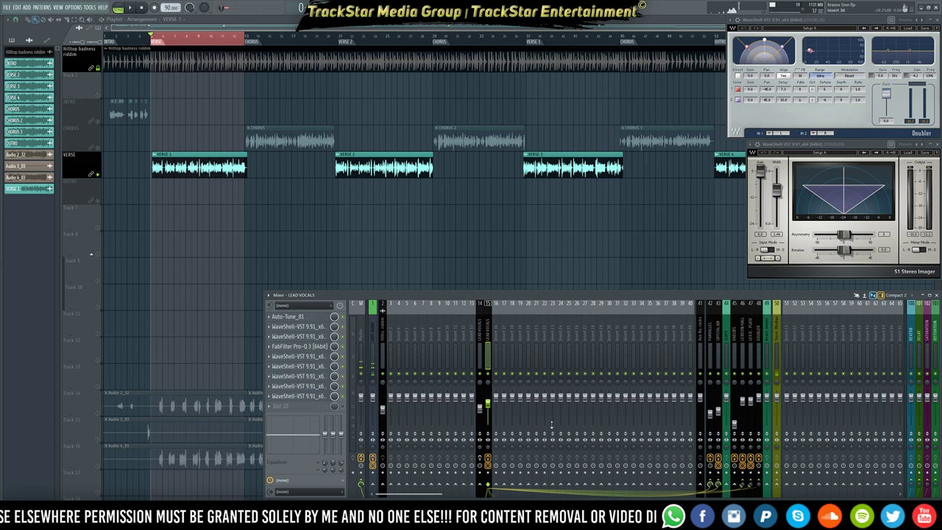
key(space)
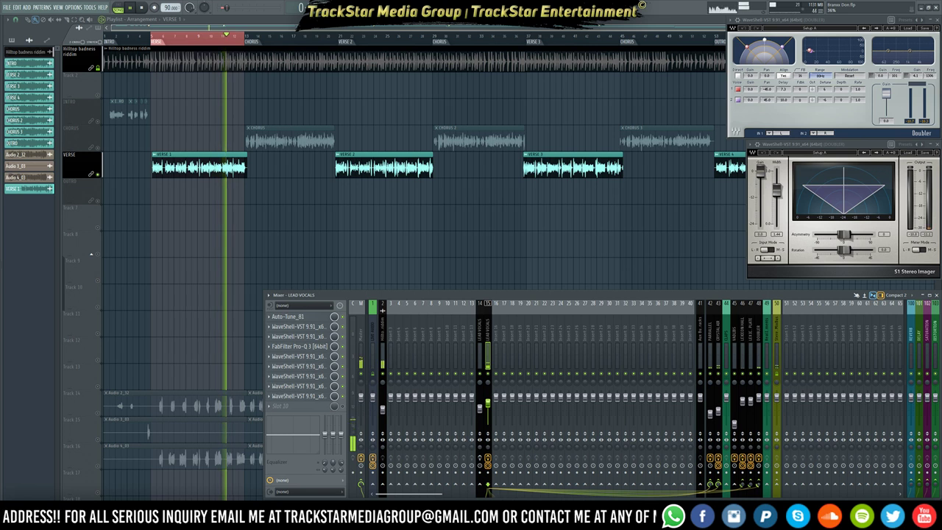
key(space)
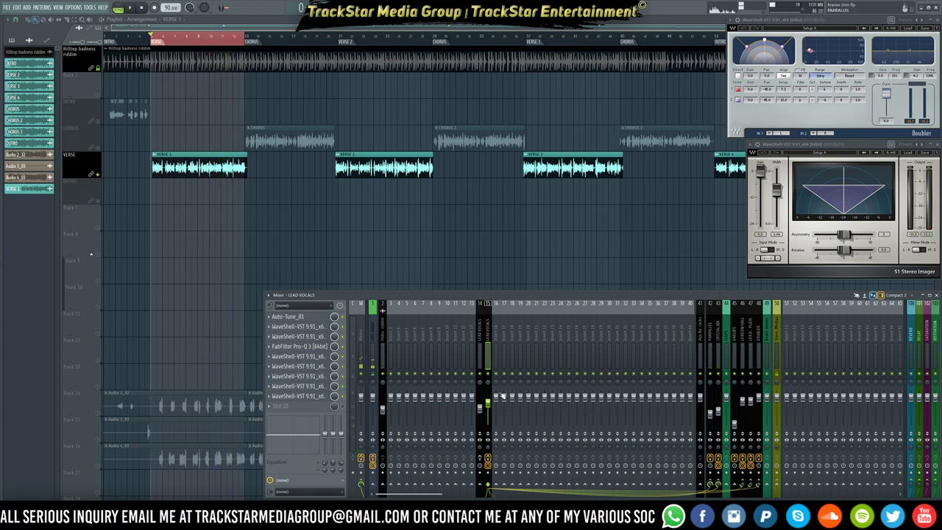
- Solo the LEAD VOCALS track and listen to the verse while comparing it with and without the DOUBLER track
right_click(487, 373)
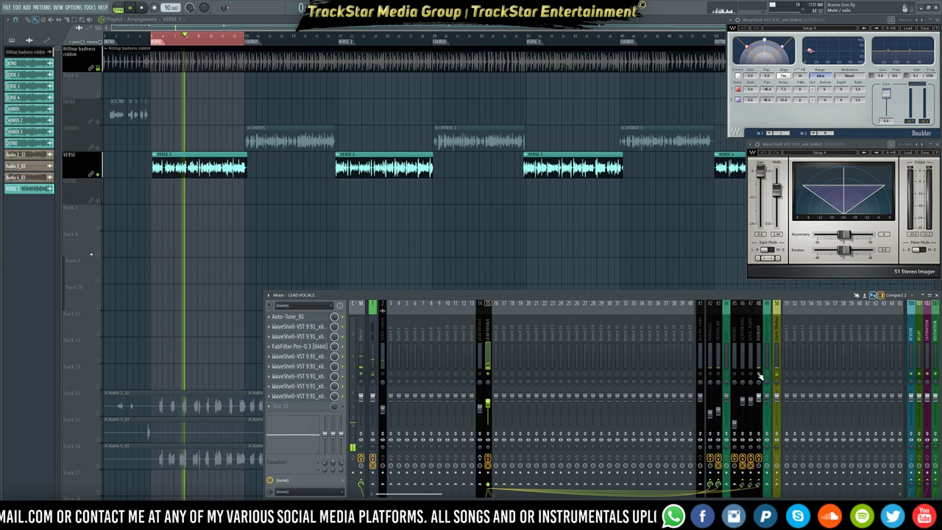
key(space)
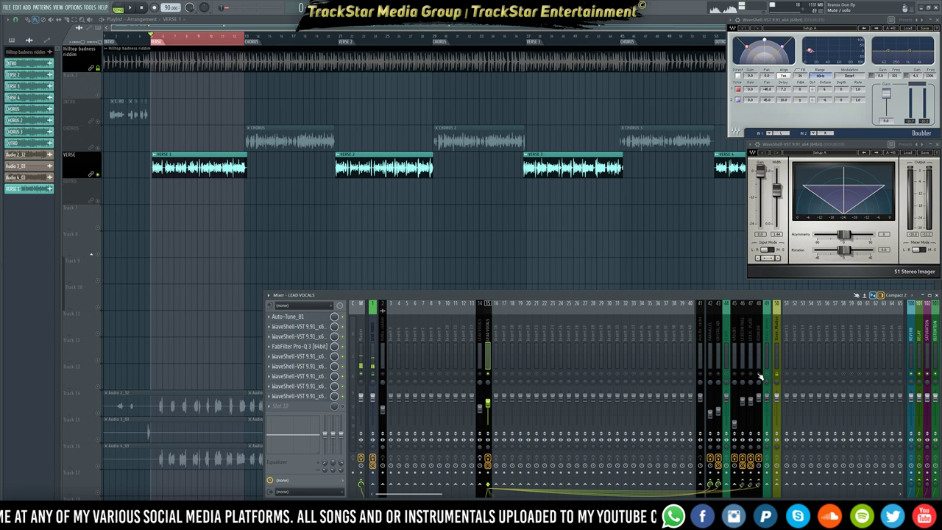
key(space)
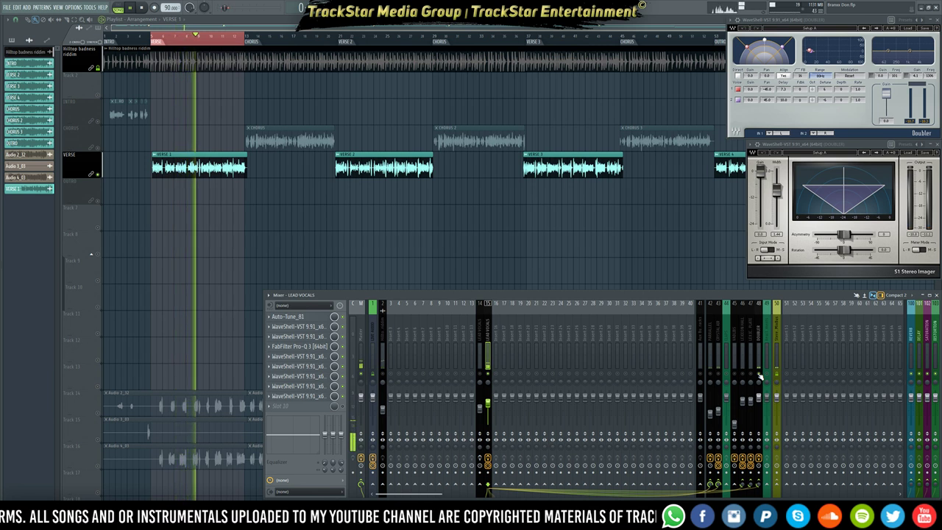
key(space)
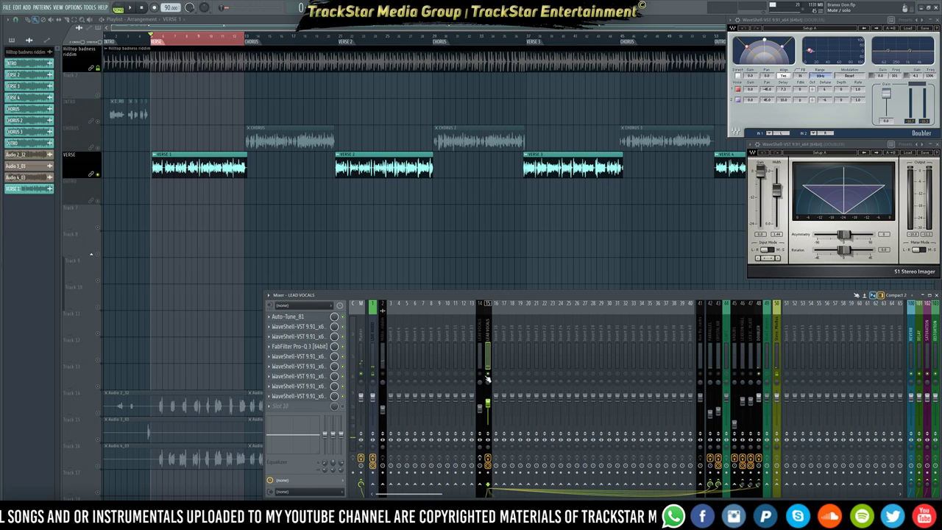
- Clear the verse time selection during playback and unmute the CHORUS playlist track
key(space)
key(F12)
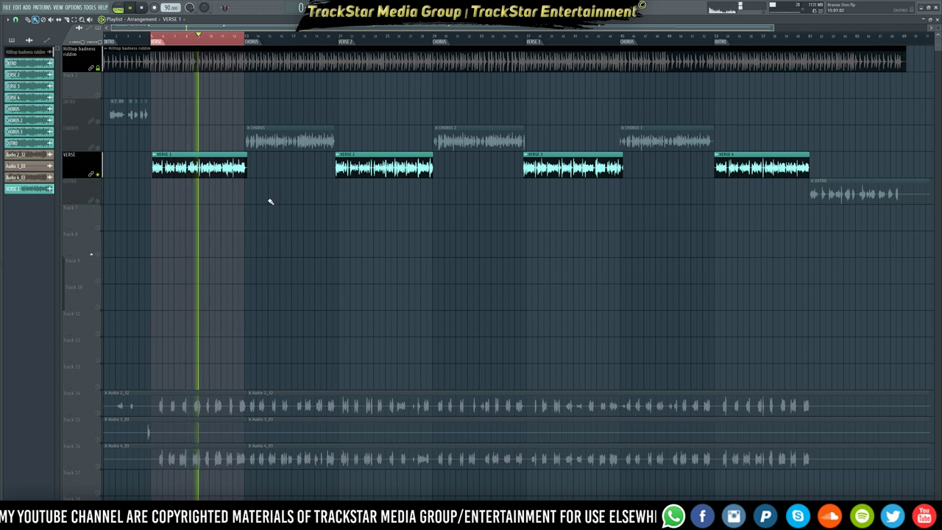
key(ctrl+d)
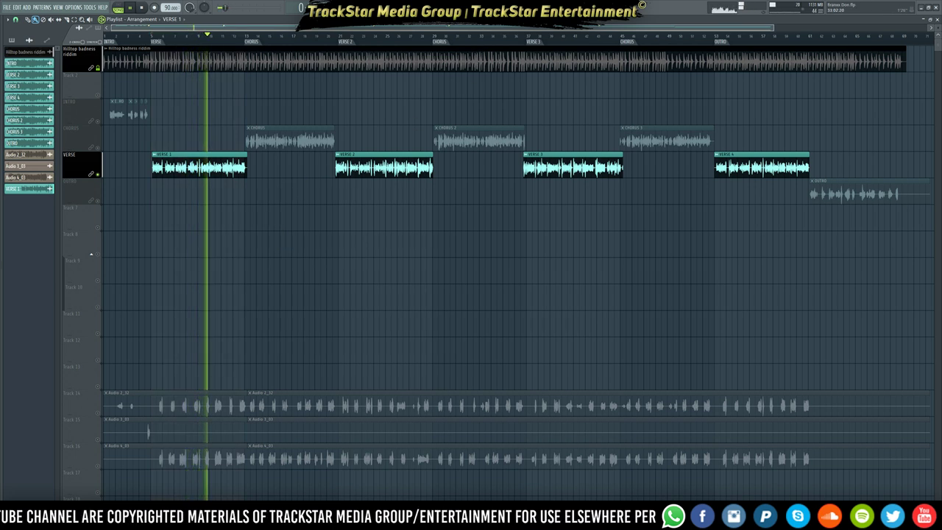
key(F9)
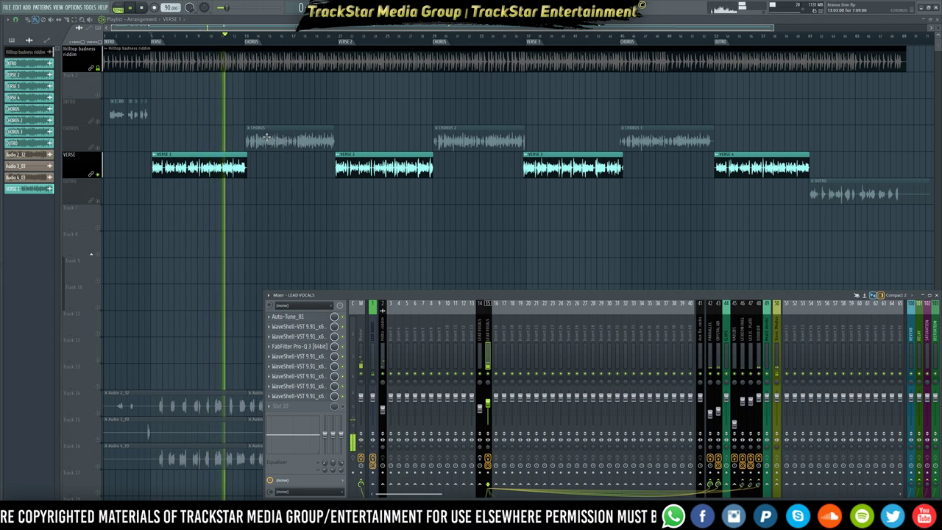
click(97, 148)
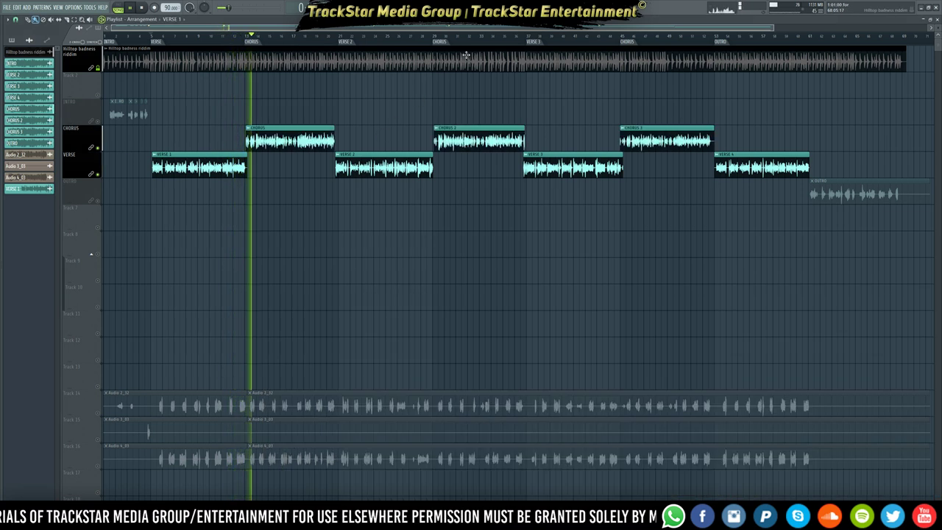
- Mute the VERSE and Hilltop badness riddim playlist tracks and listen to the chorus vocals alone
key(F6)
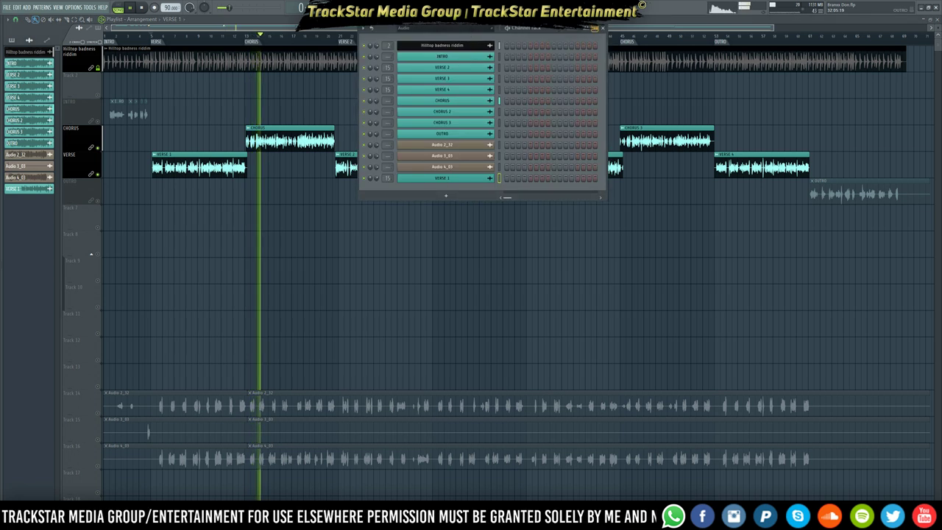
key(F9)
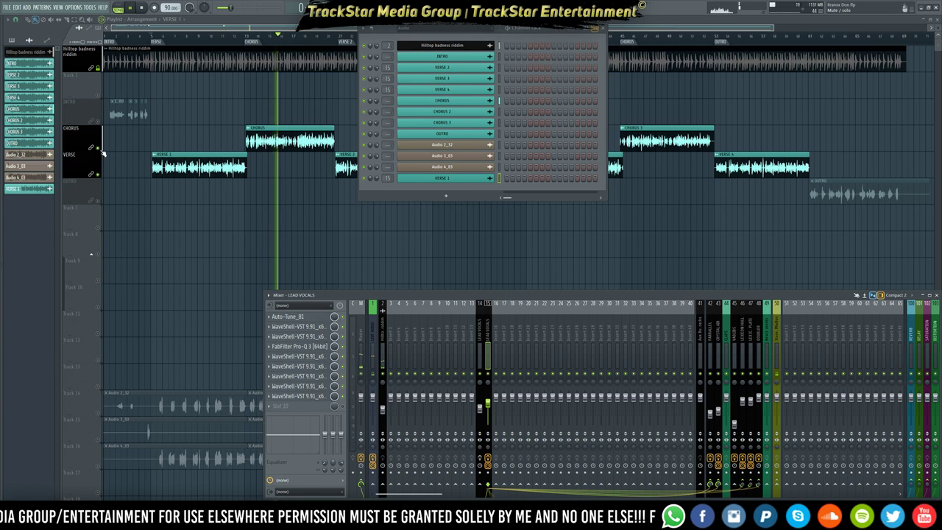
key(F12)
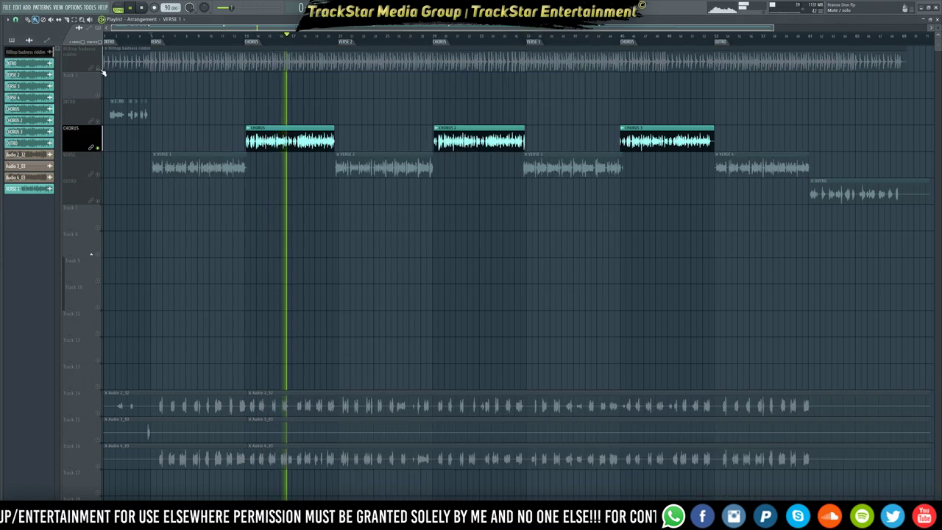
click(98, 68)
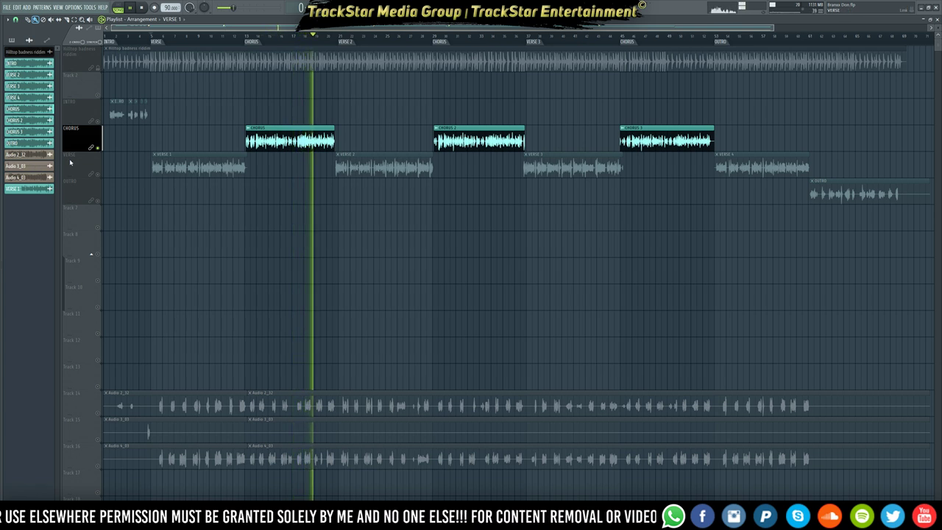
key(space)
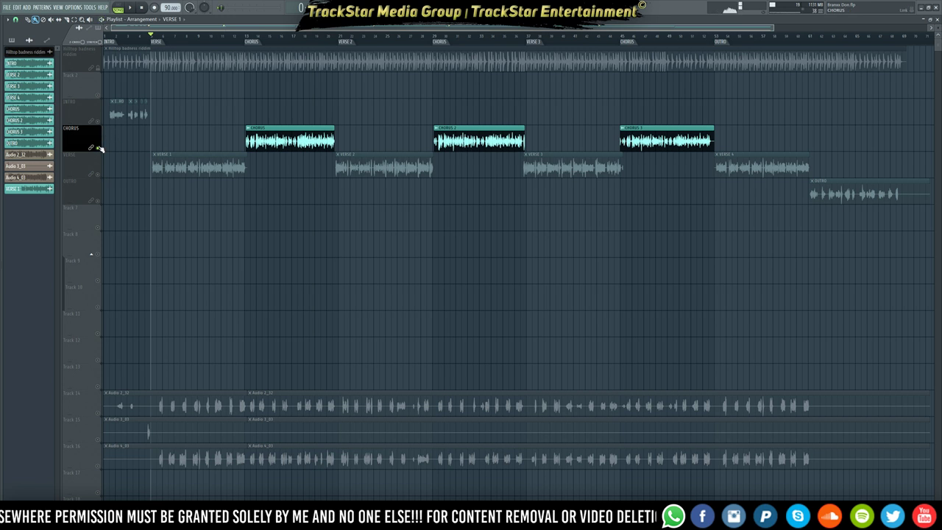
- Play from near the end of the first chorus and unmute the VERSE track to hear the transition into VERSE 2
click(327, 37)
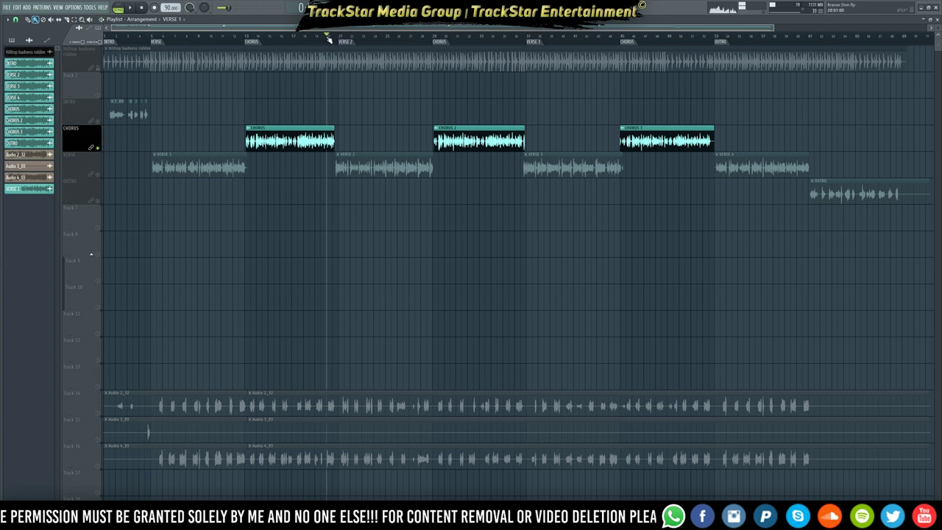
key(space)
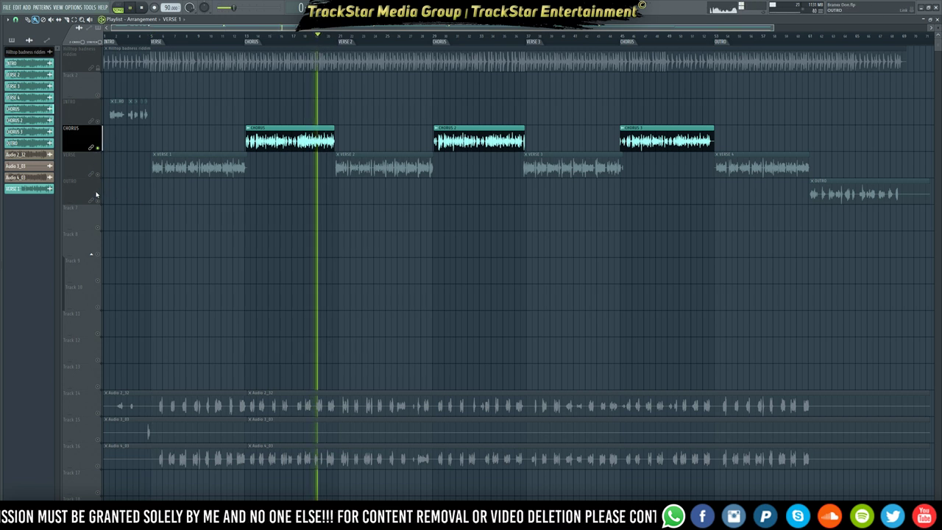
click(100, 176)
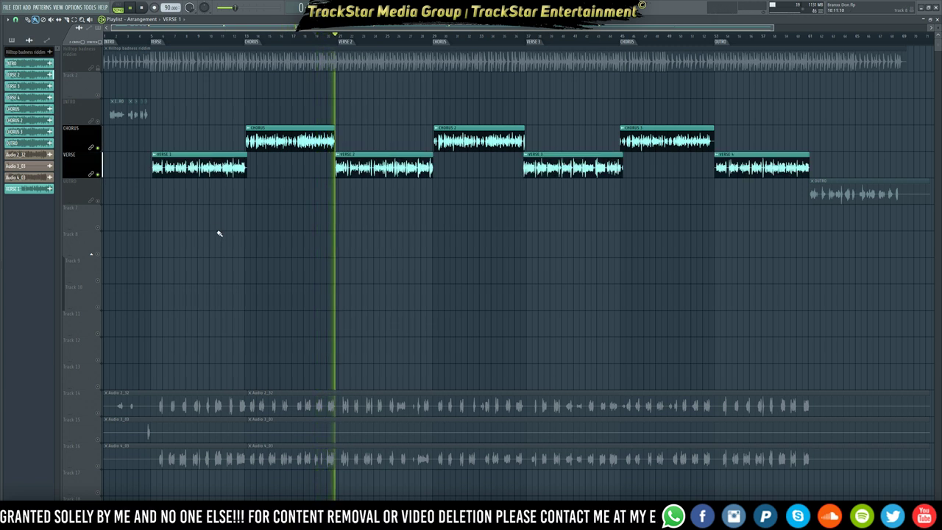
key(space)
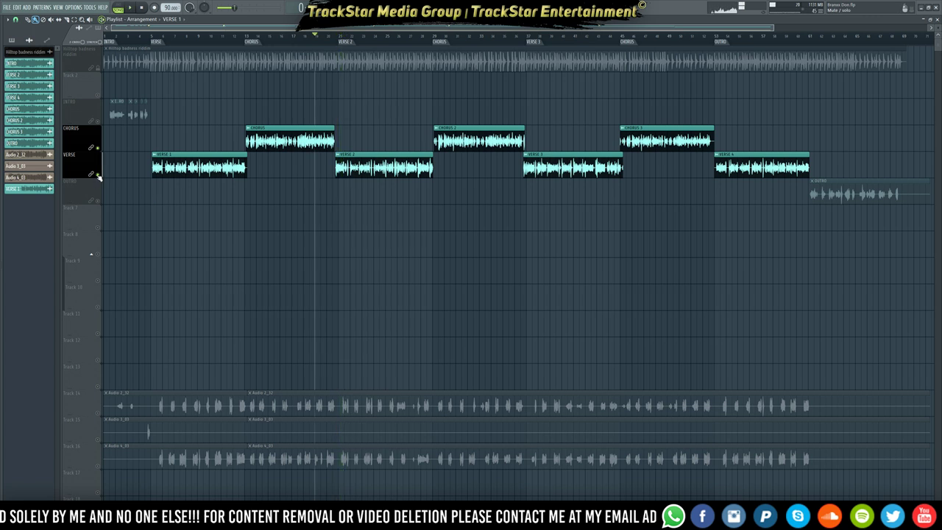
- Unmute all playlist tracks except the riddim and replay the chorus-to-verse transition with the mixer open
right_click(99, 175)
right_click(98, 175)
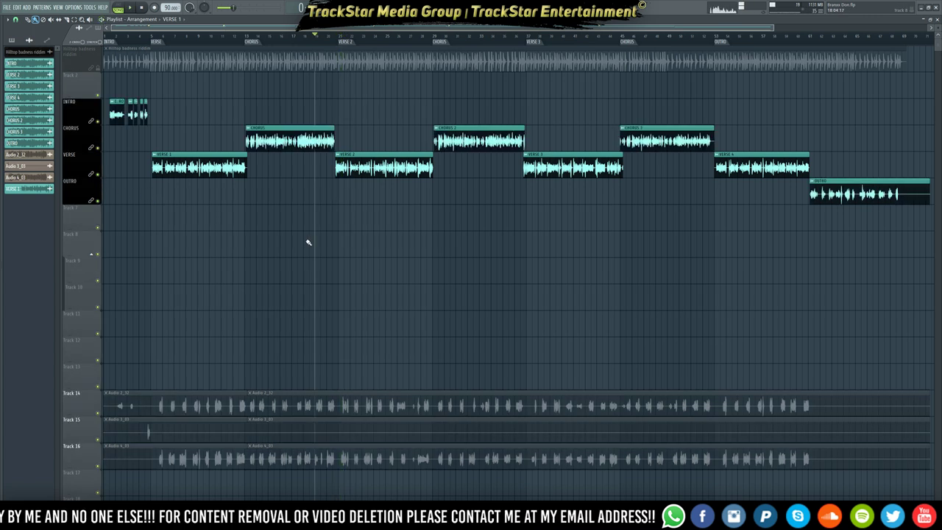
key(space)
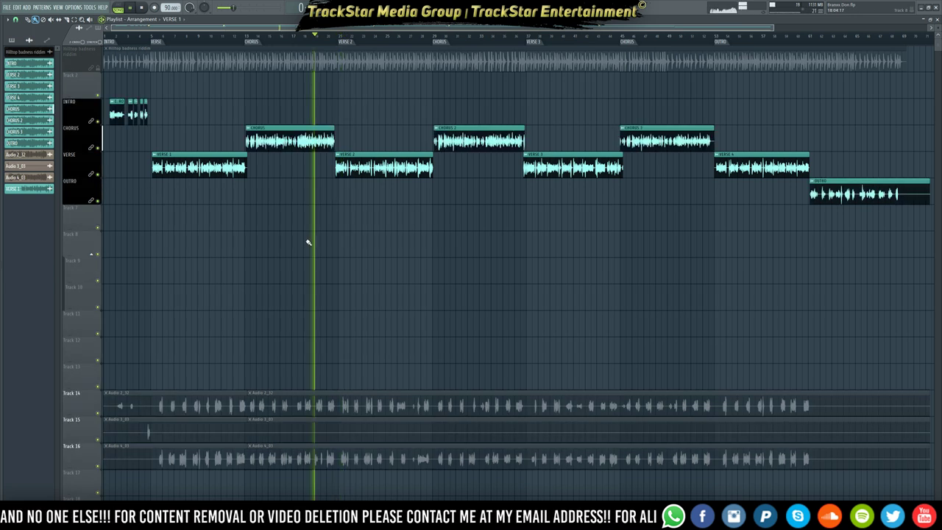
key(F9)
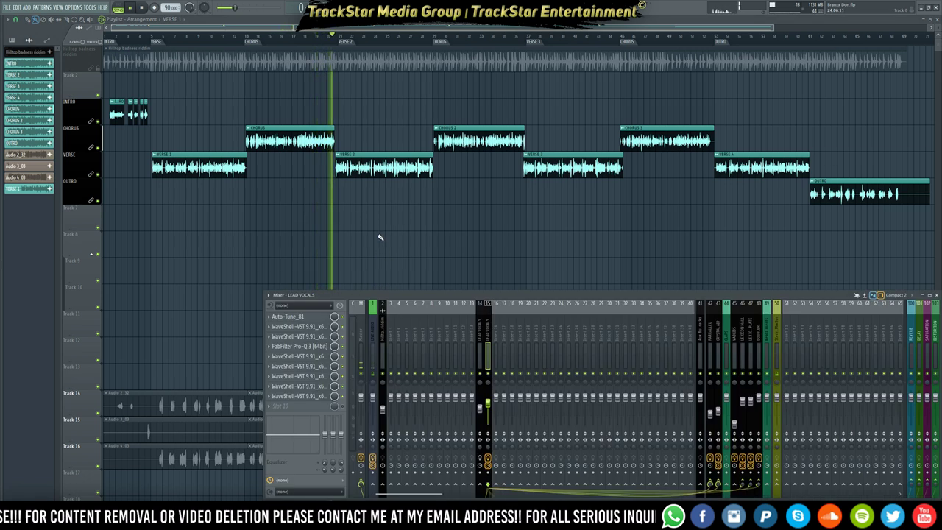
key(space)
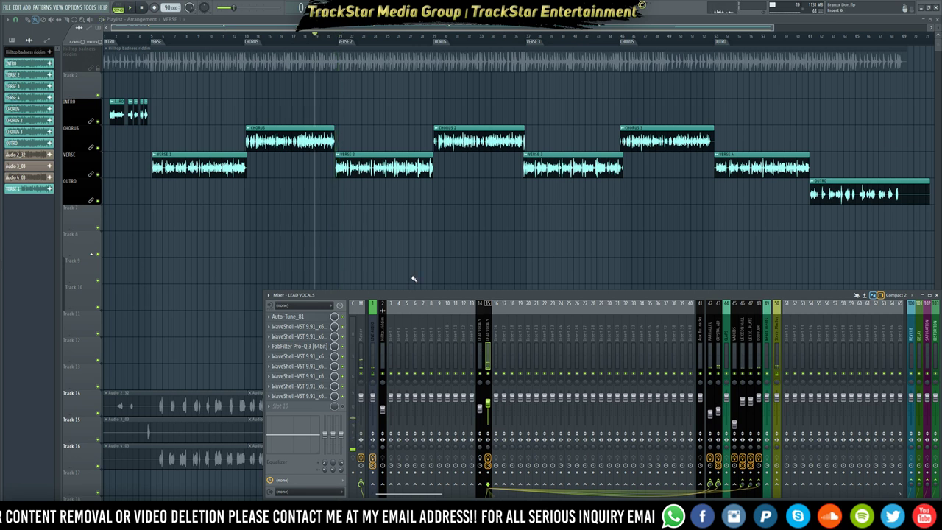
- Copy the LEAD VOCALS mixer track state from insert 15 onto insert 14, and select insert 14
key(F9)
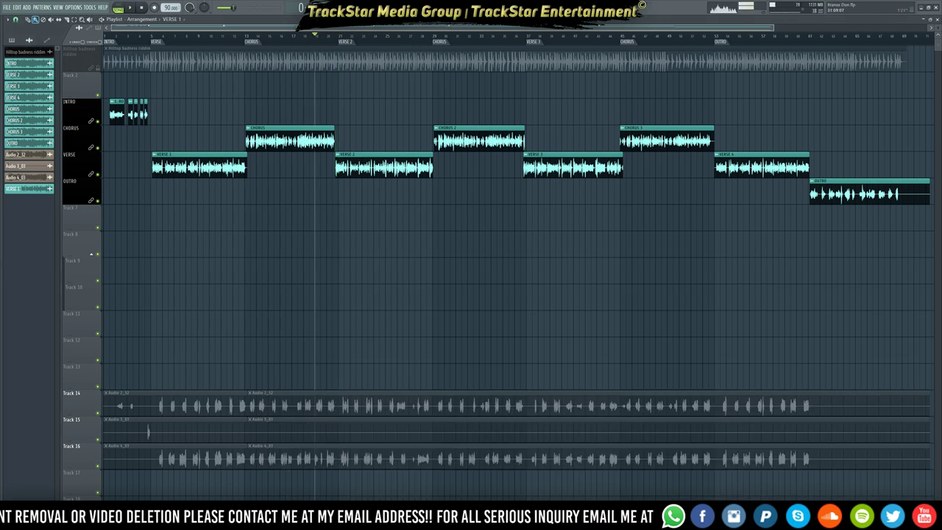
key(F9)
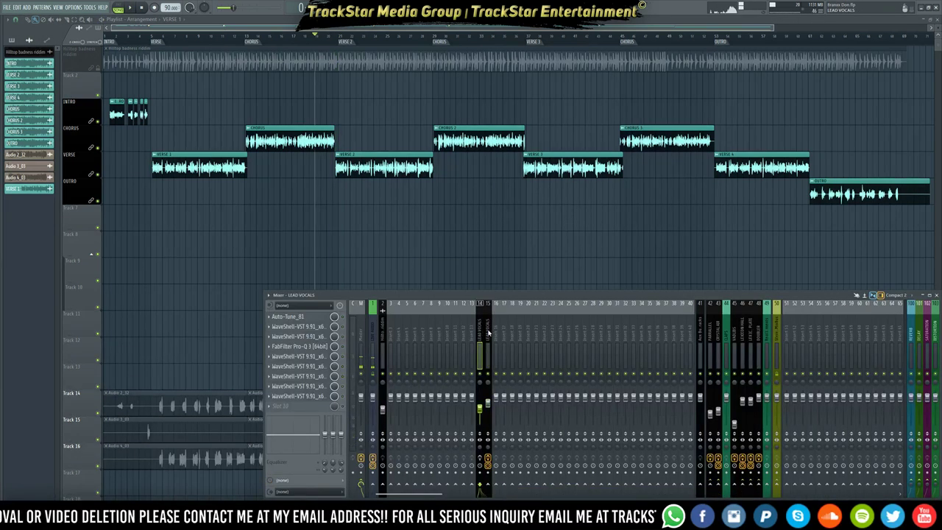
right_click(490, 303)
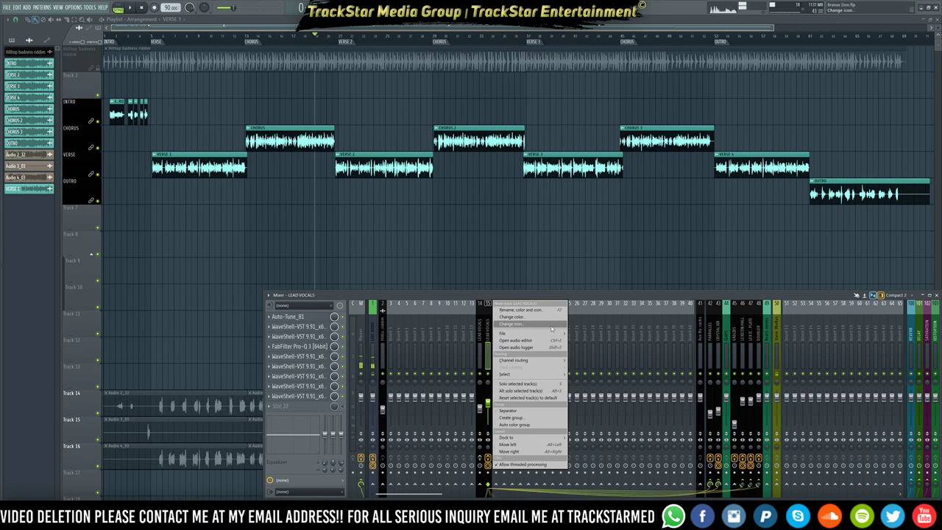
click(482, 325)
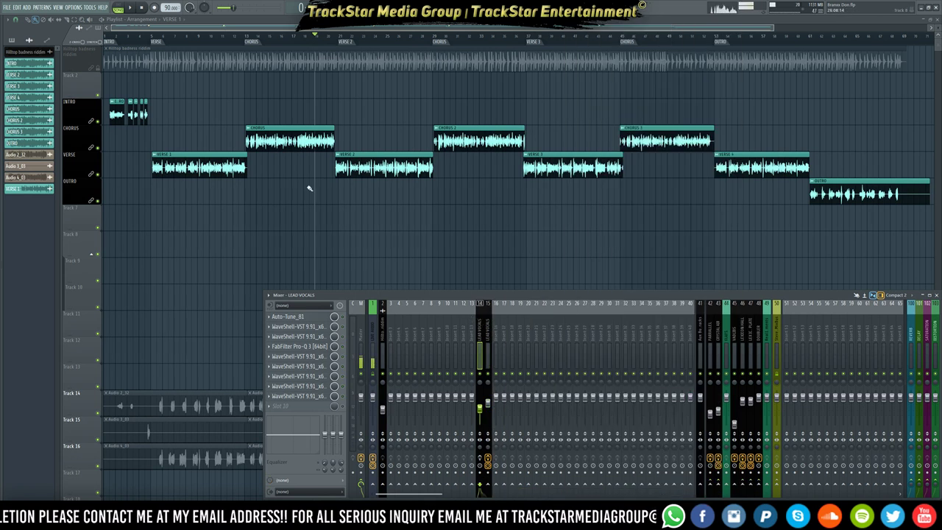
right_click(486, 329)
mouse_move(530, 332)
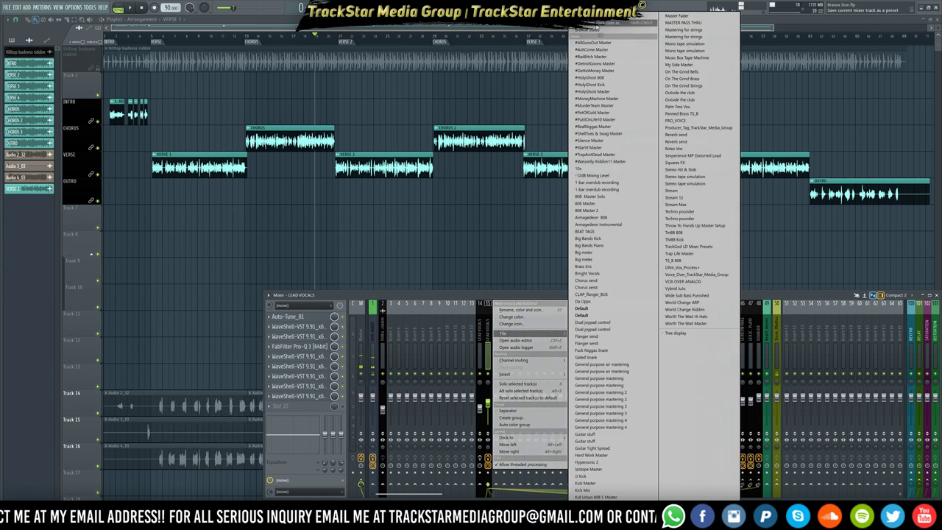
drag(611, 22, 481, 351)
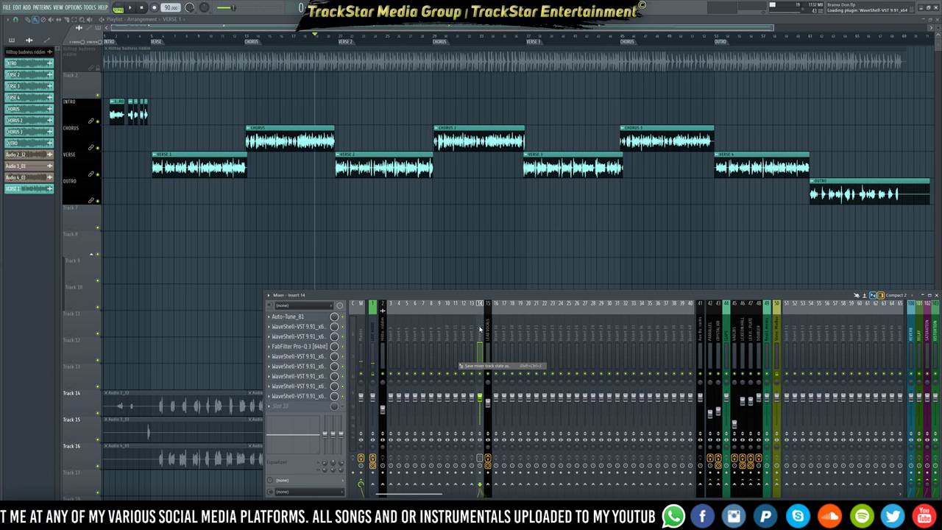
click(481, 329)
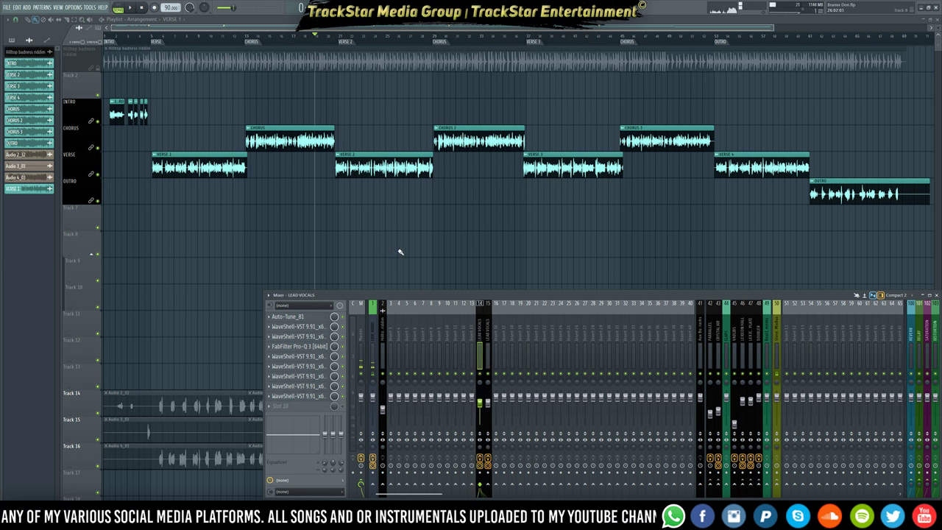
- Play the lead-in to the first chorus, and route the first CHORUS clip's channel to LEAD VOCALS mixer track 14
click(238, 38)
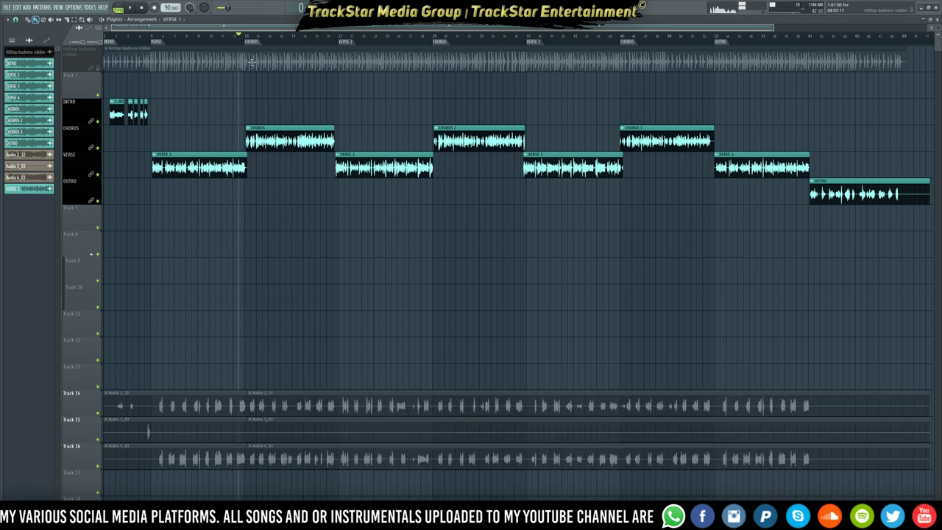
key(space)
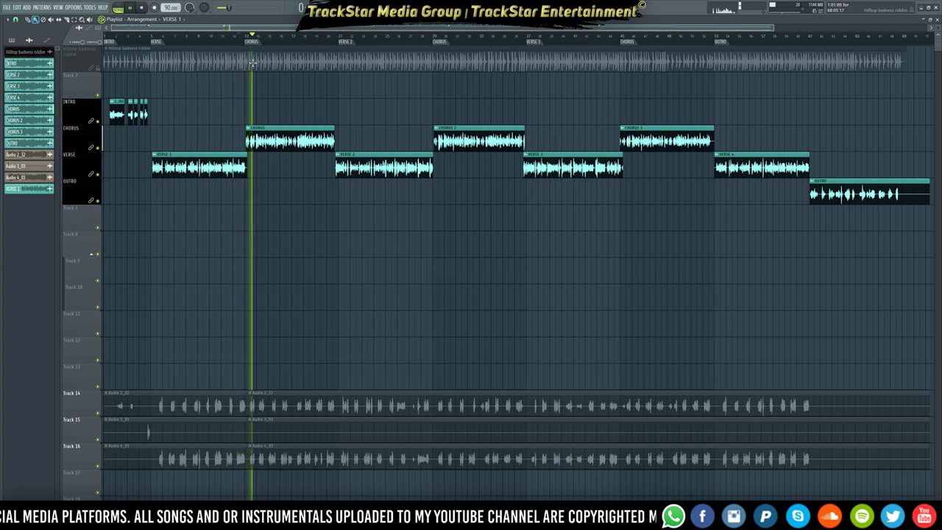
key(F9)
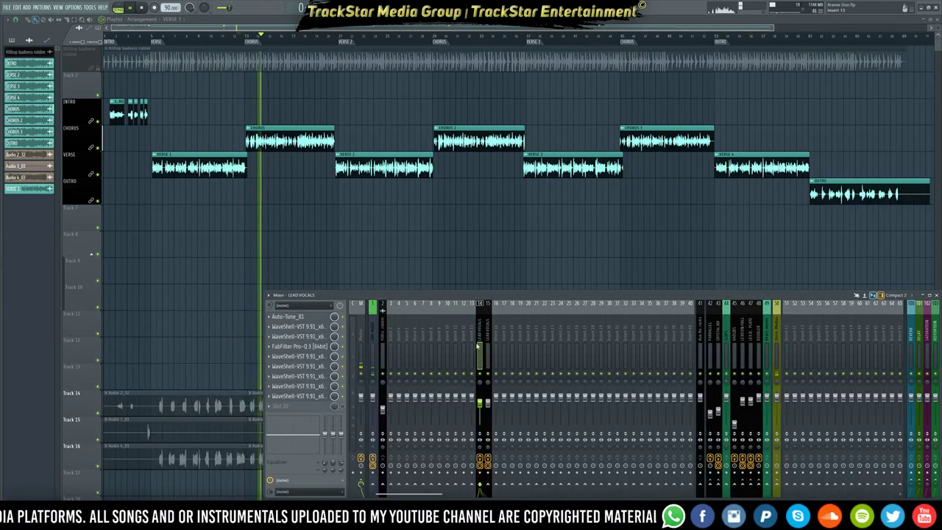
key(space)
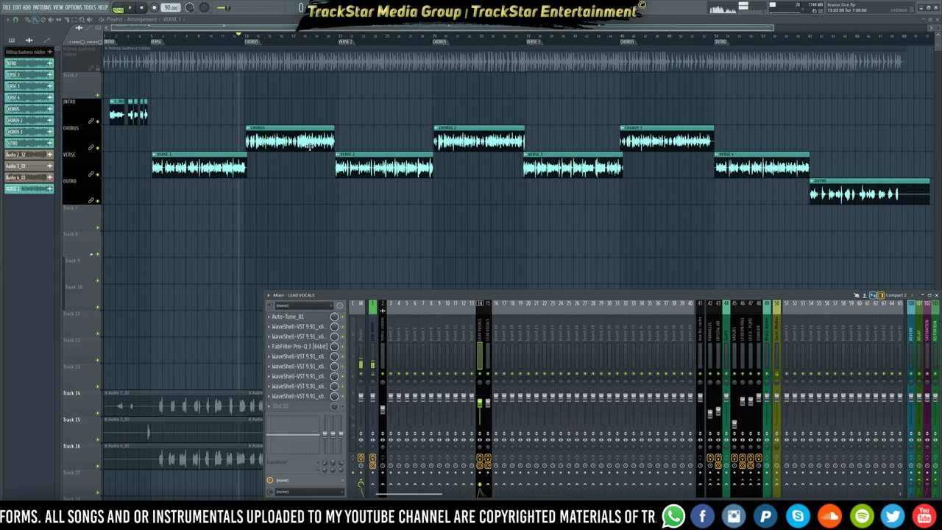
key(F9)
double_click(307, 145)
key(F9)
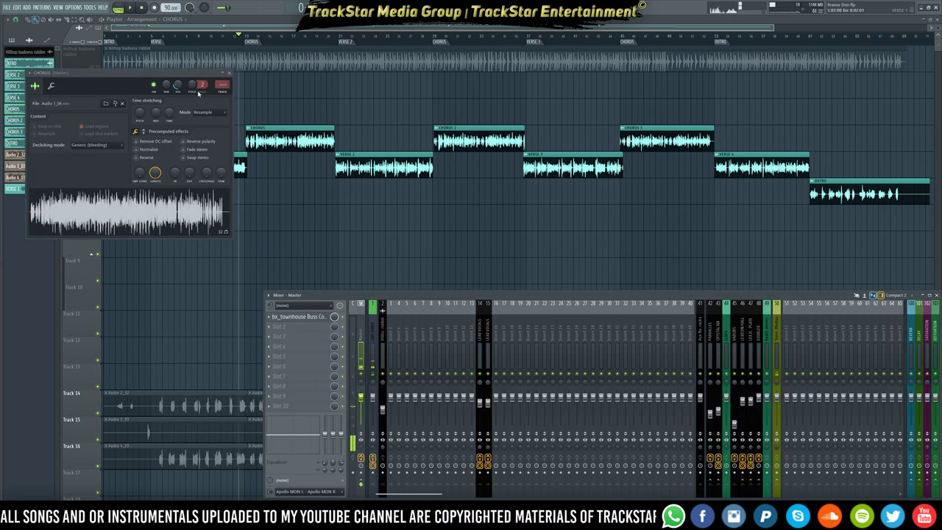
scroll(220, 84, up, 4)
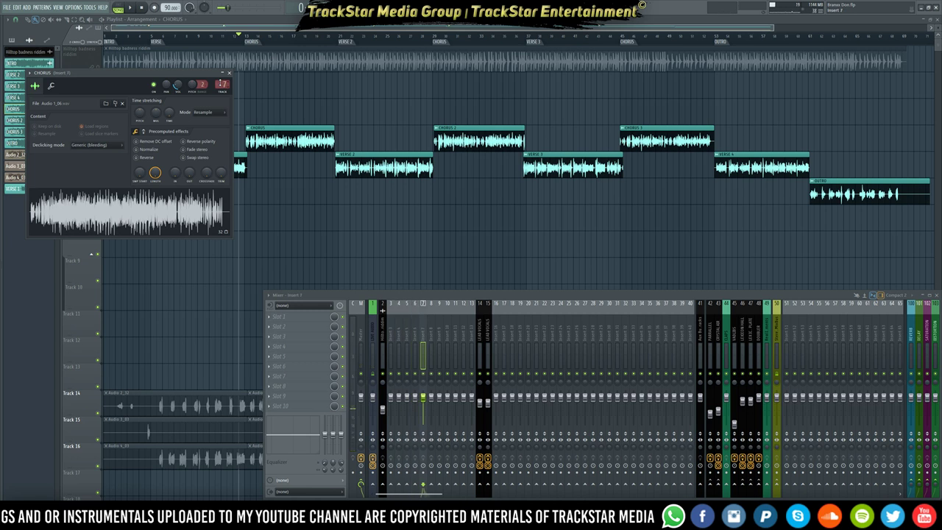
scroll(221, 84, up, 2)
- Listen to the first chorus through the vocal chain and check the clips' mixer routing in the channel rack
key(space)
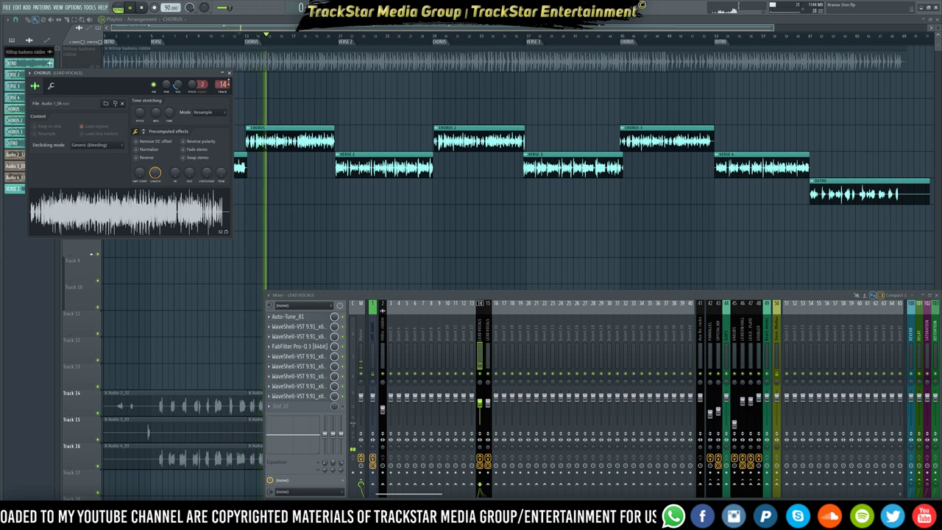
key(F12)
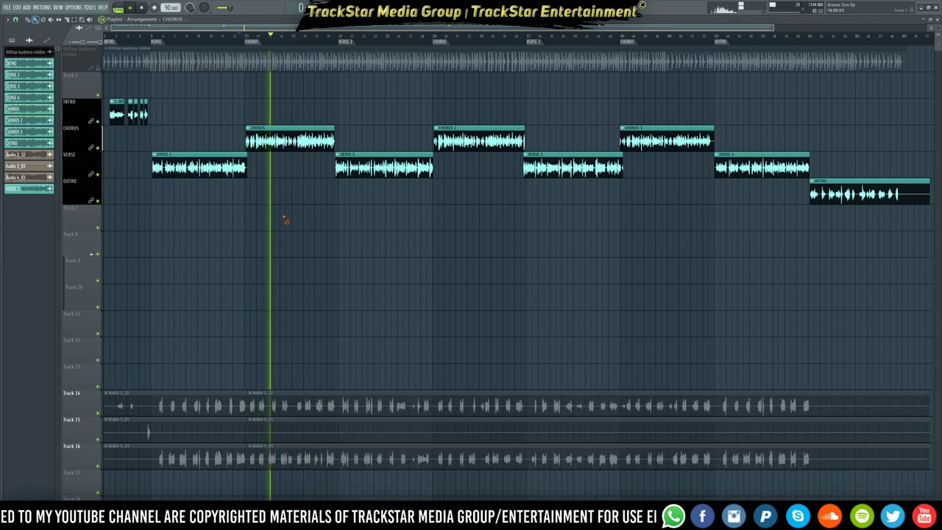
right_click(98, 175)
right_click(98, 175)
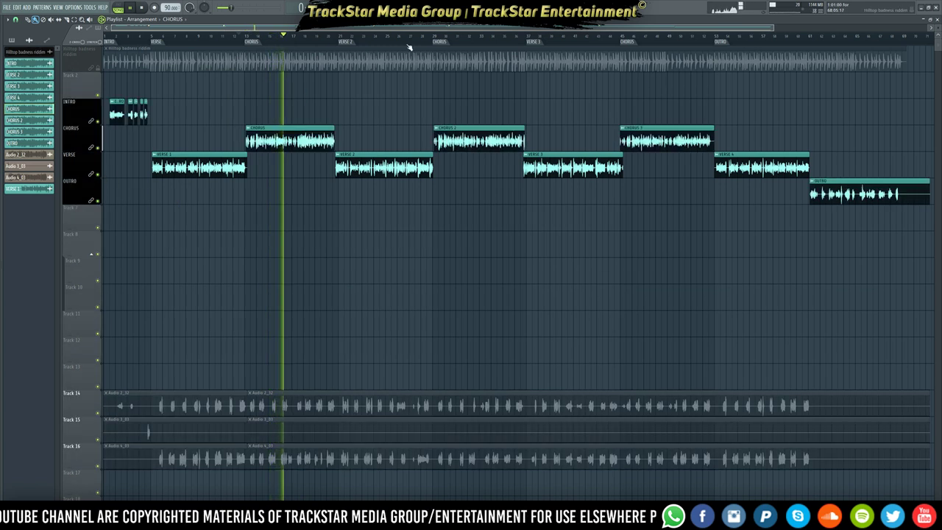
key(F6)
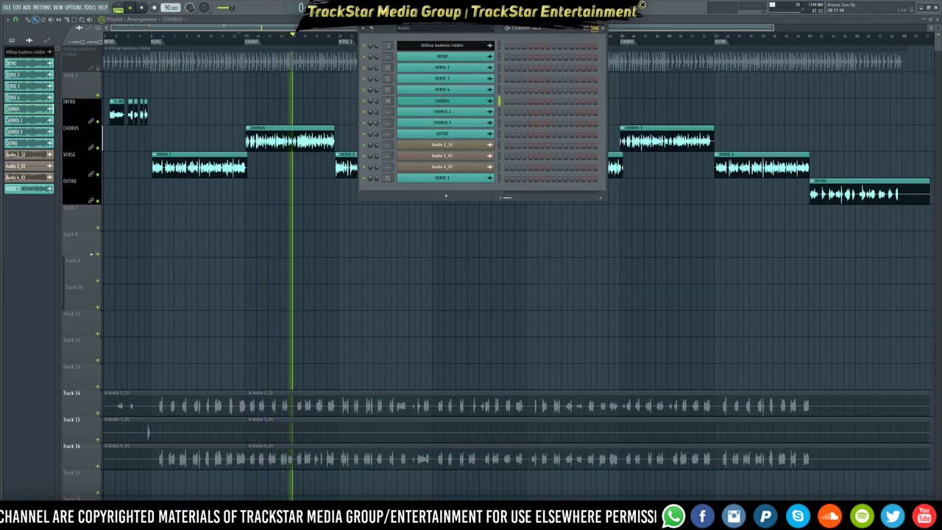
key(F7)
key(F7)
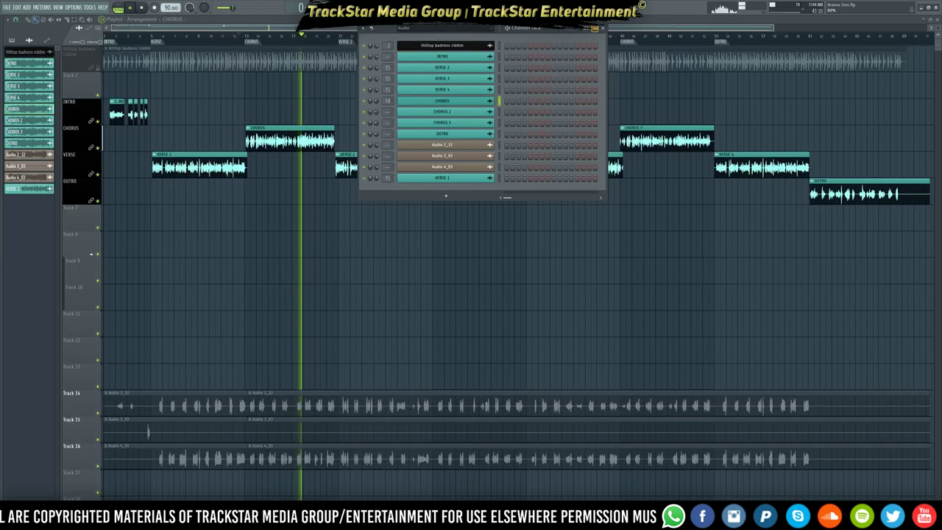
key(F6)
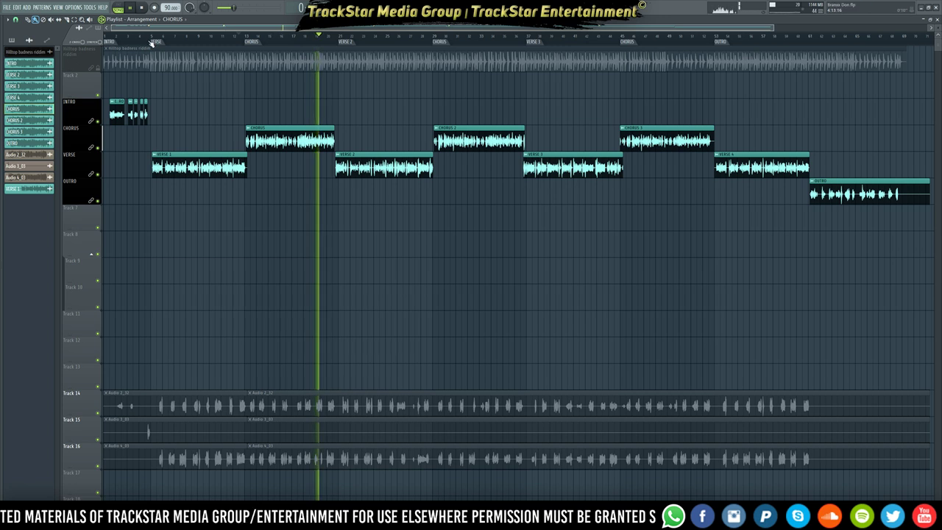
- Move the muted audio clips on playlist tracks 14 to 16 up to tracks 9 to 11 and deselect them
drag(190, 339, 925, 508)
key(shift+Up)
key(shift+Up)
key(shift+Up)
key(shift+Up)
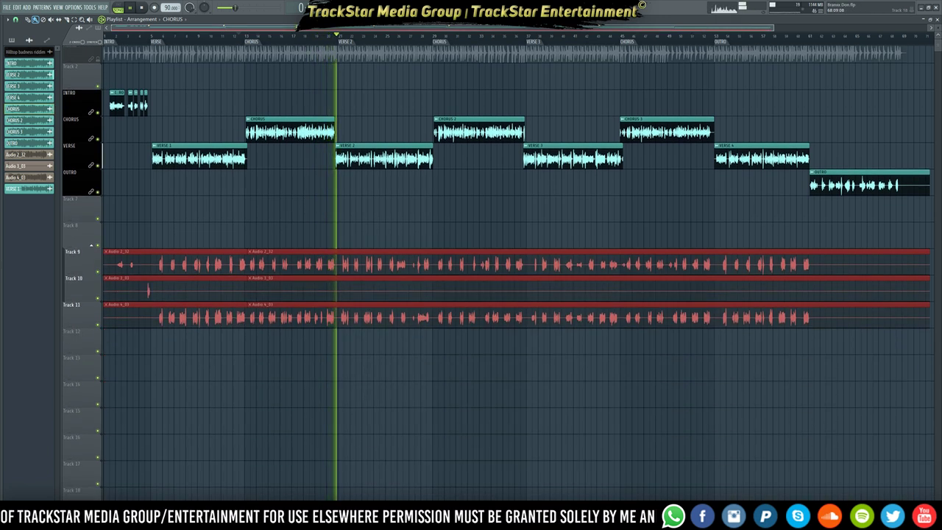
ctrl+click(172, 360)
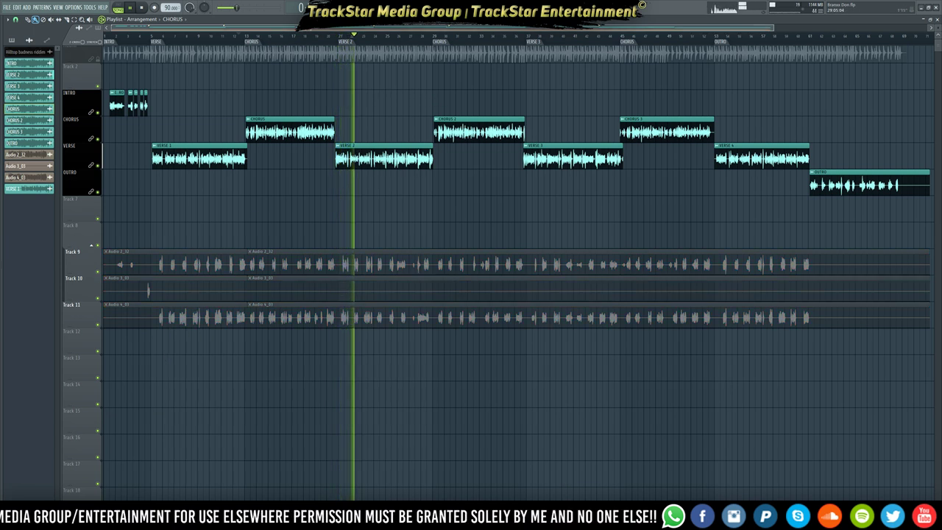
- Examine the channel rack and mixer, and audition the transition from the first chorus into VERSE 2
key(F6)
key(space)
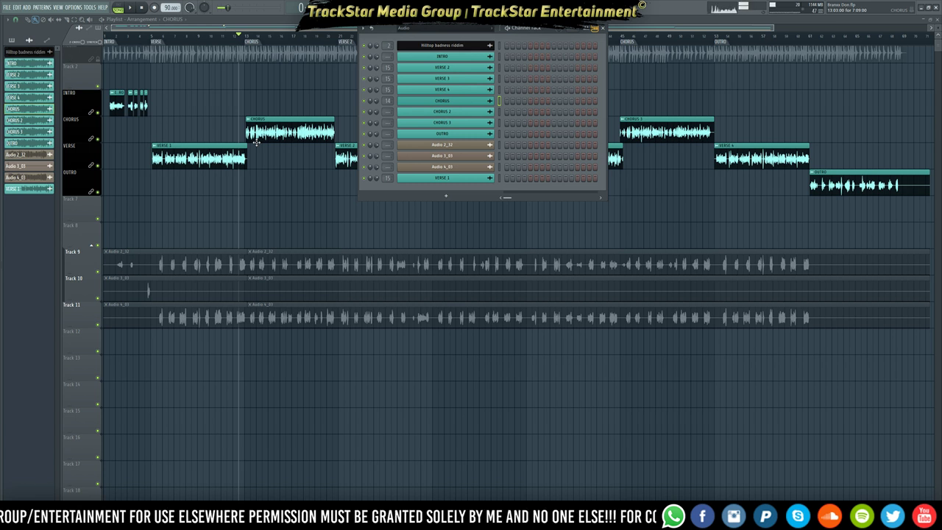
click(250, 42)
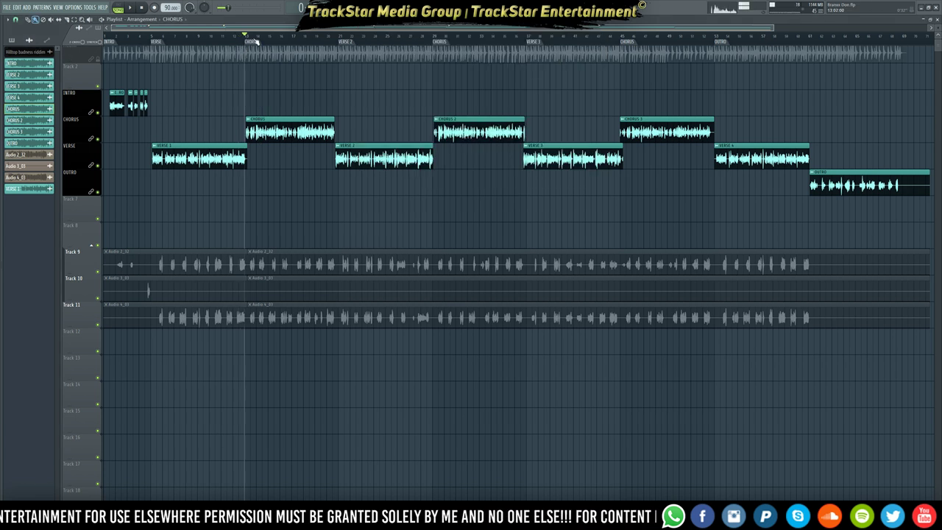
key(F6)
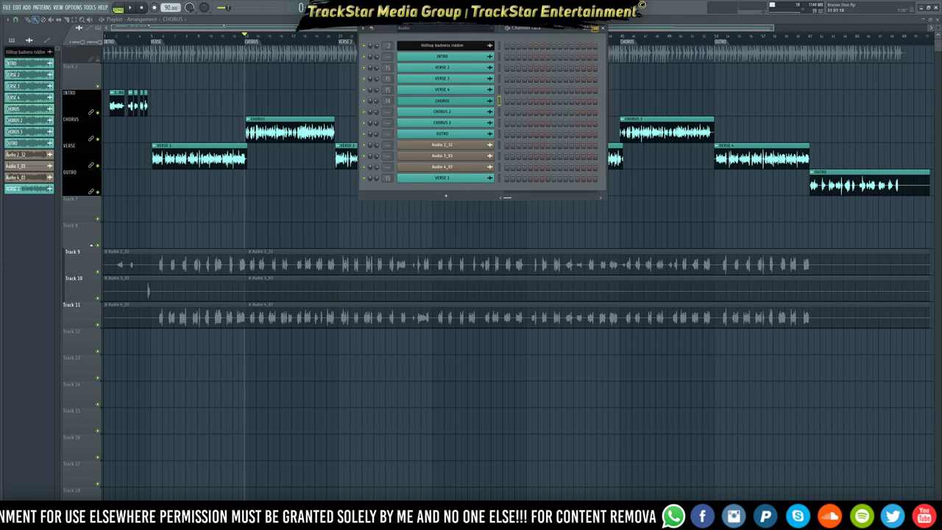
key(F9)
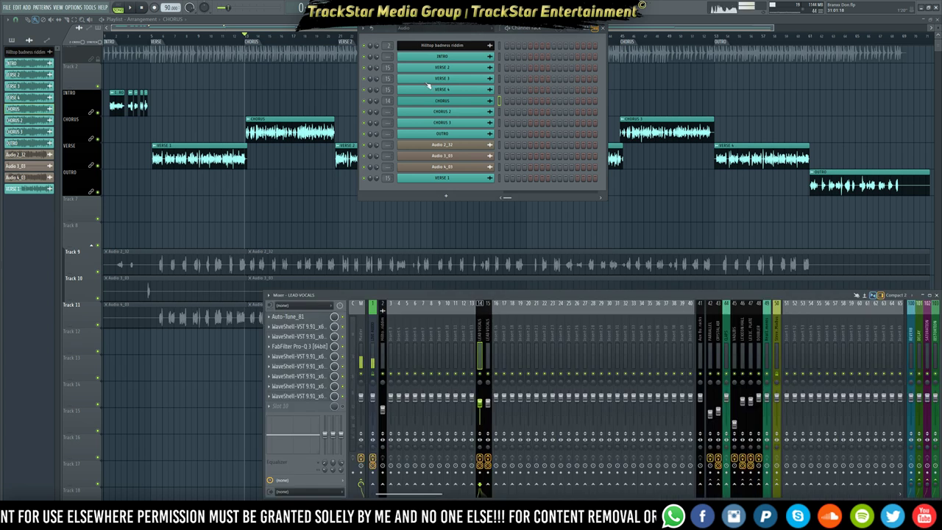
click(323, 39)
click(328, 39)
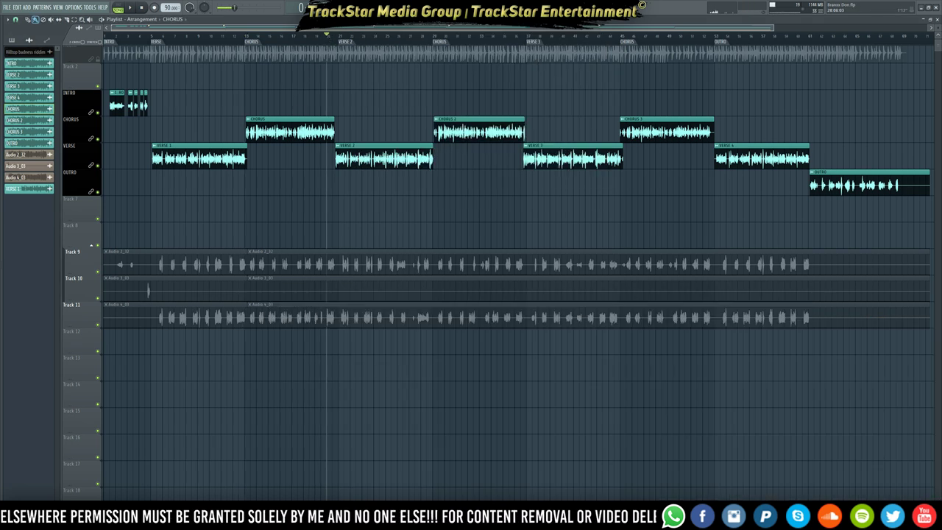
key(F9)
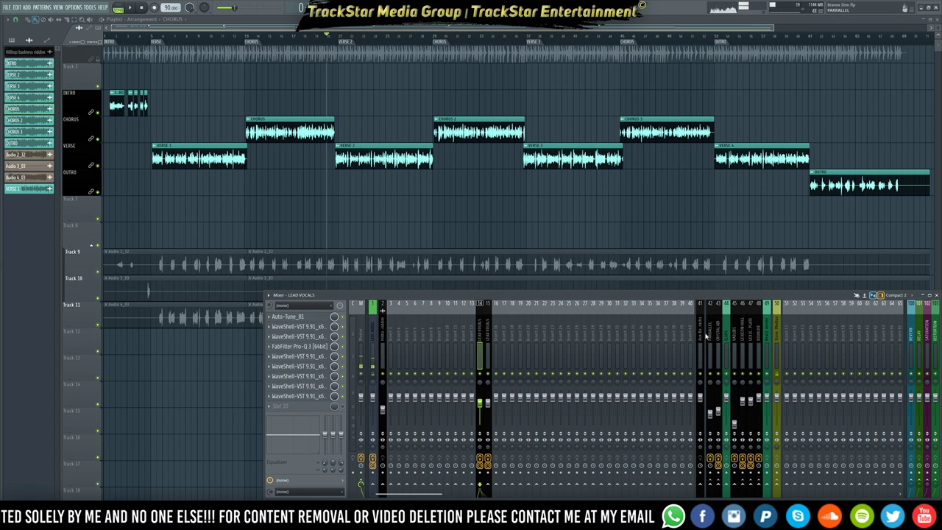
key(space)
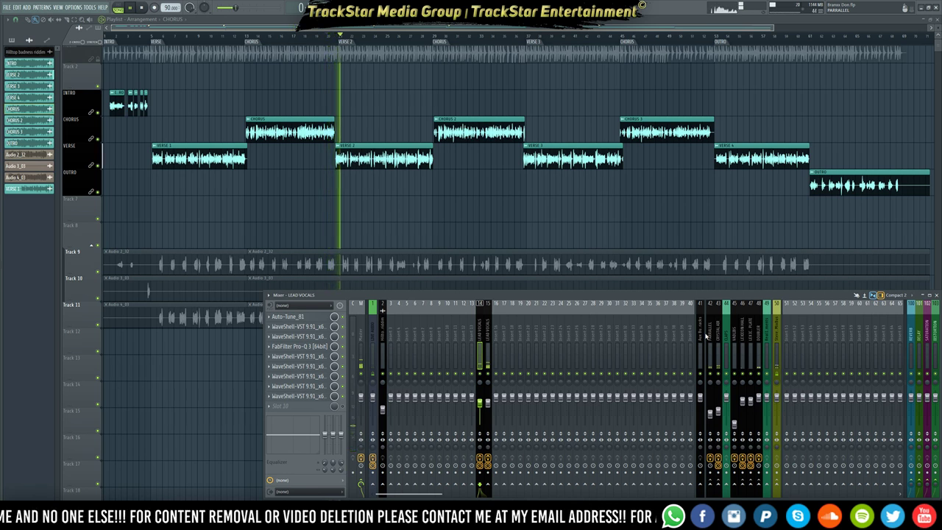
key(space)
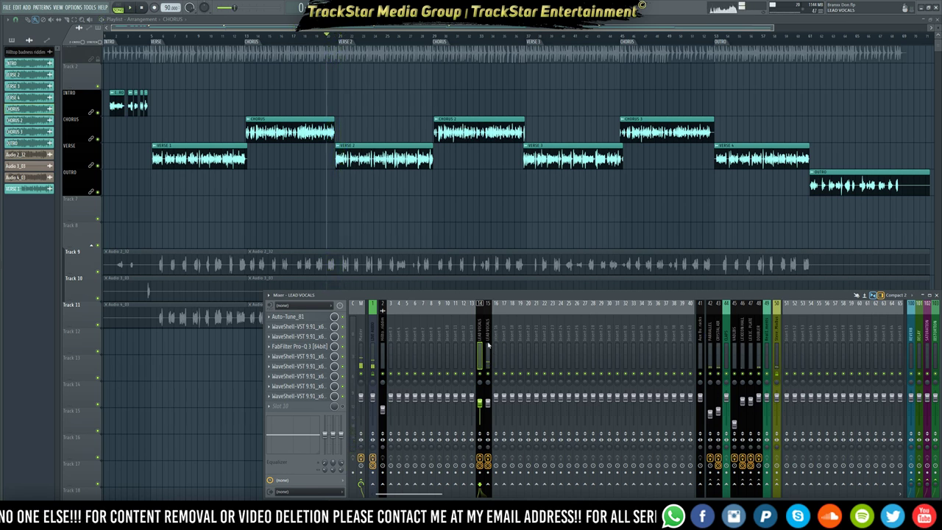
- Copy the VERSE 2 clip's channel volume of 78%, paste it onto the first CHORUS clip's volume, and play the transition between them
double_click(363, 151)
right_click(215, 116)
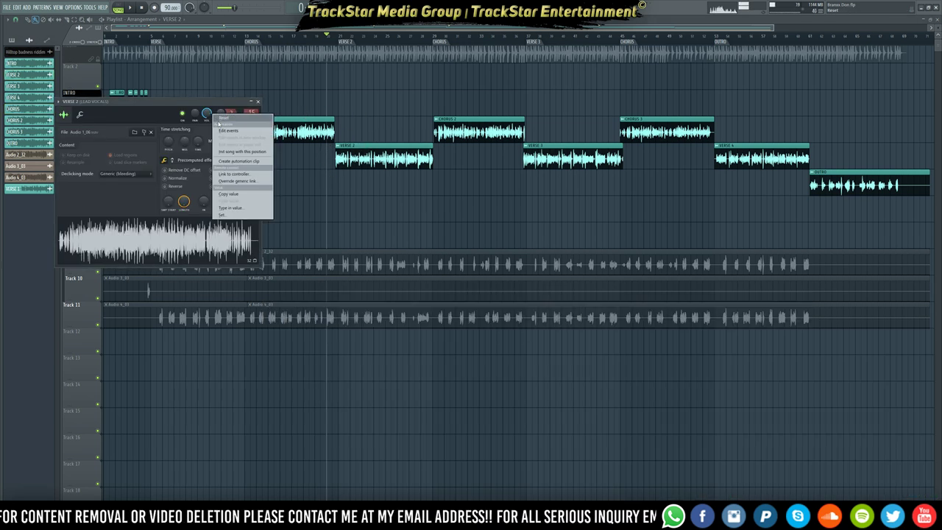
click(236, 194)
click(307, 131)
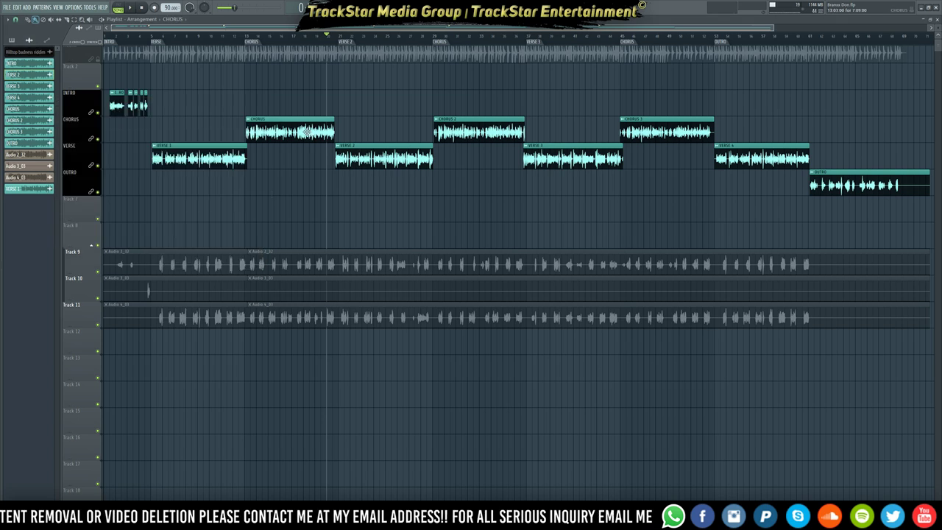
double_click(310, 131)
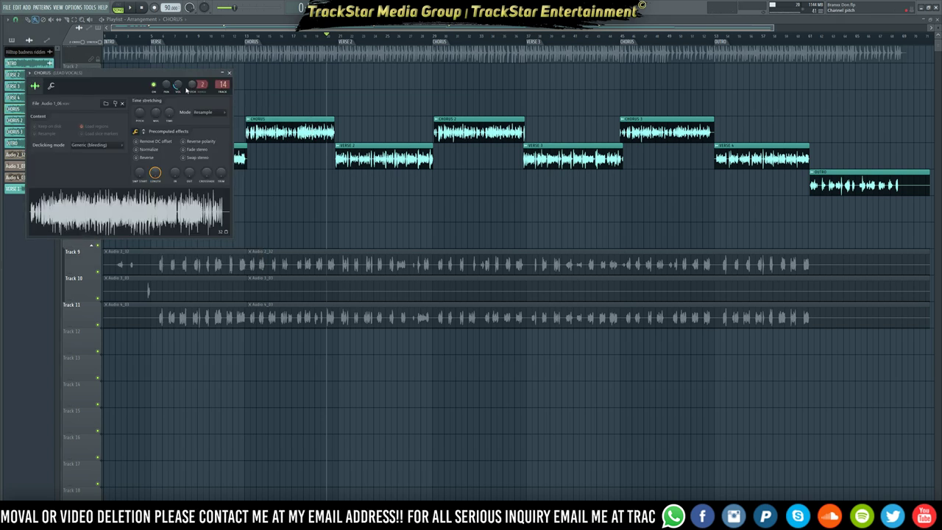
right_click(178, 86)
click(204, 173)
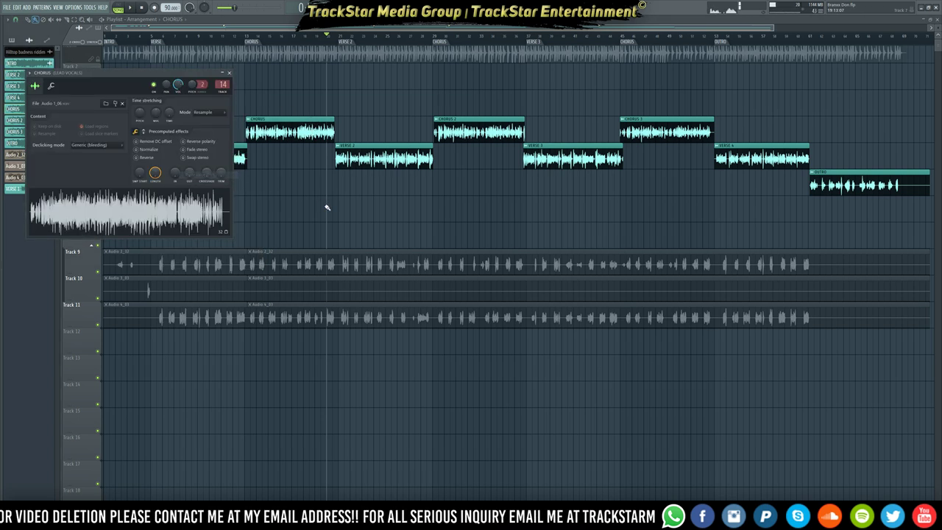
key(Escape)
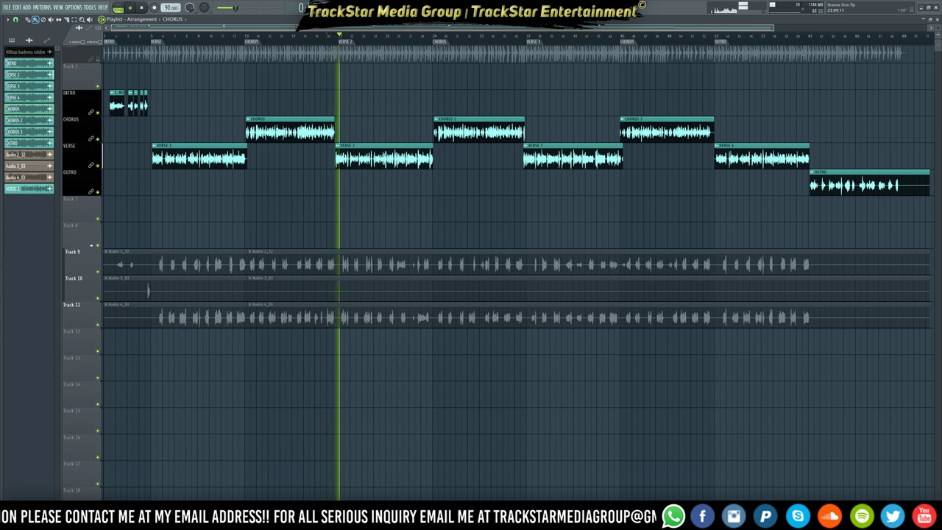
key(space)
- Copy the PARRALLEL send level from LEAD VOCALS track 15 and paste the 80% value onto the same send of track 14
key(F9)
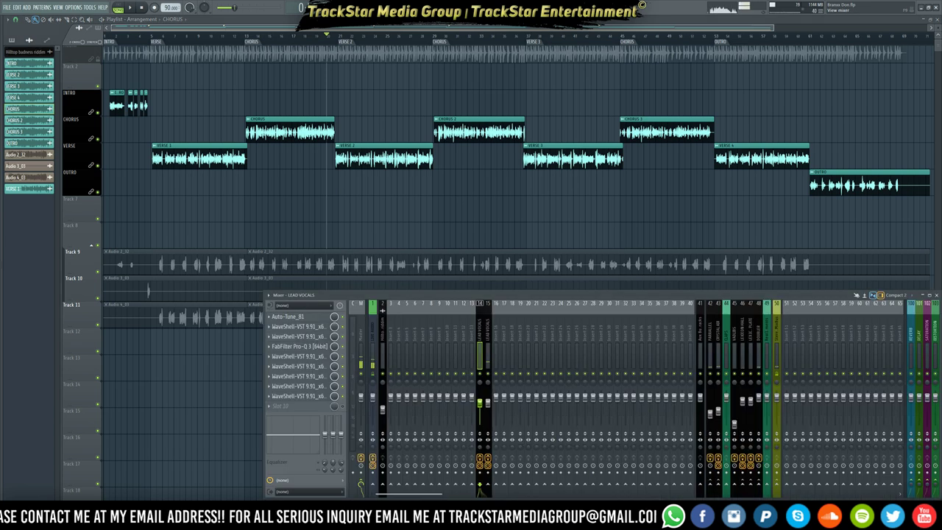
click(487, 338)
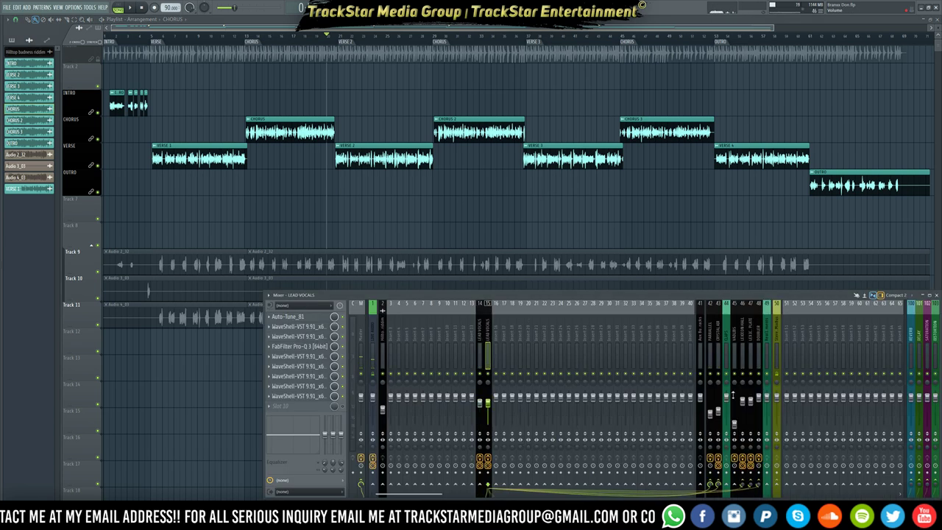
right_click(711, 486)
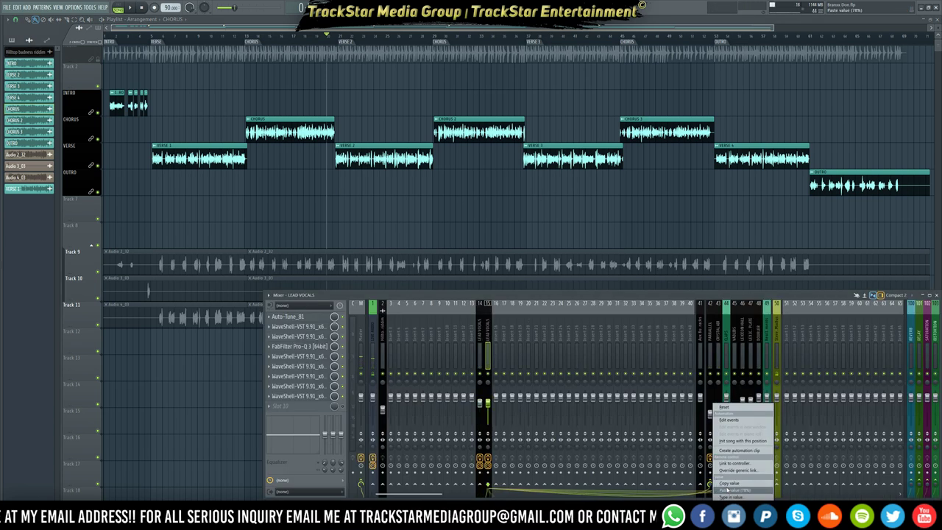
click(569, 407)
click(480, 354)
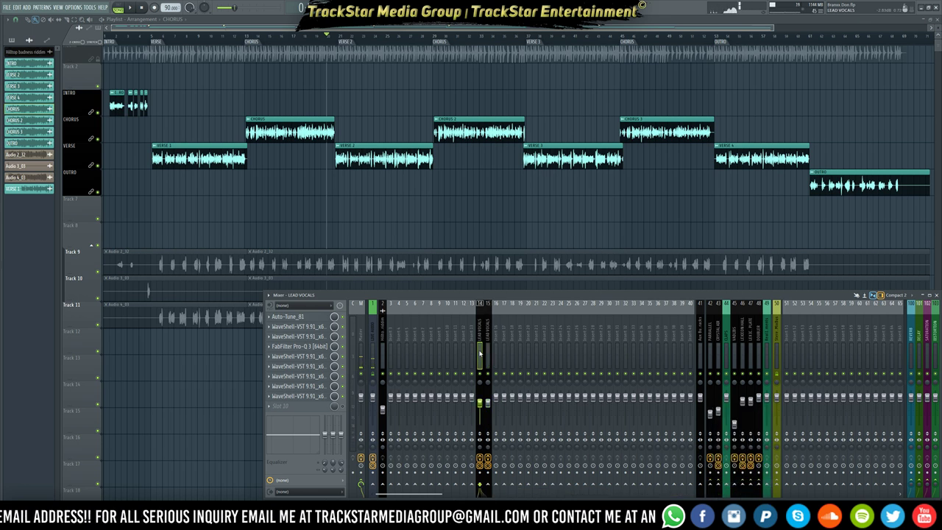
right_click(711, 487)
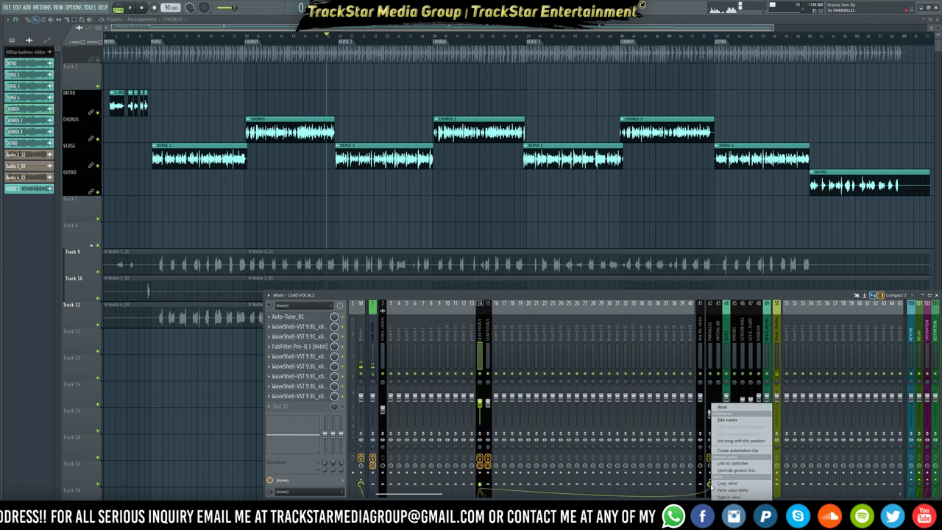
click(724, 490)
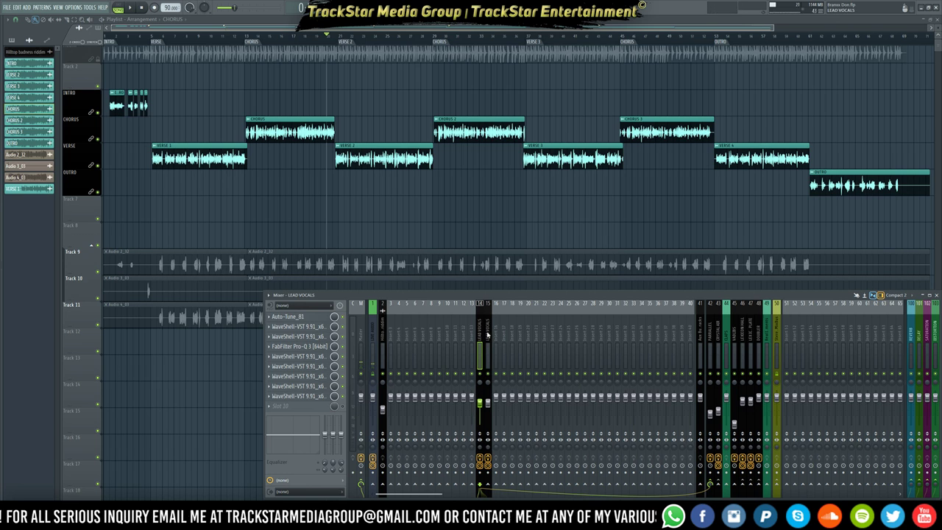
- Copy the 80% send level to mixer track 43 from LEAD VOCALS track 15 and give track 14 the same send
click(487, 335)
right_click(723, 487)
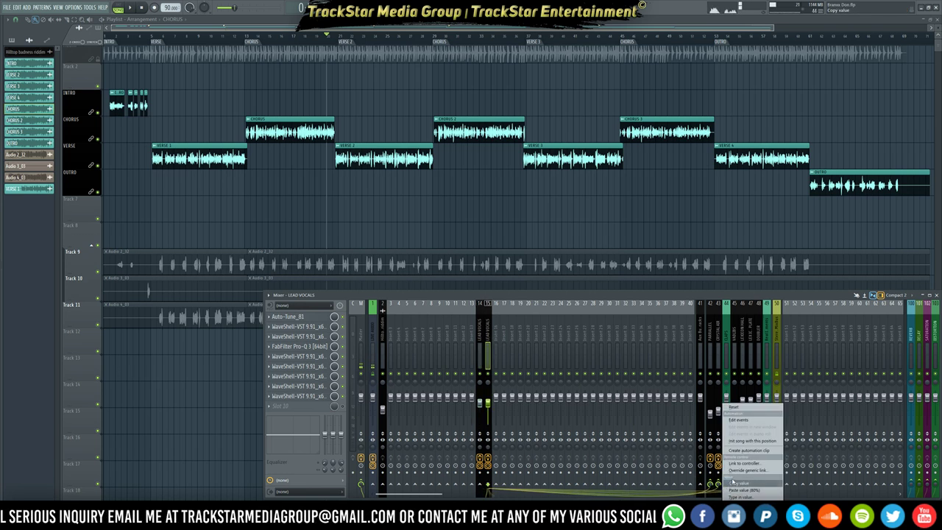
click(738, 483)
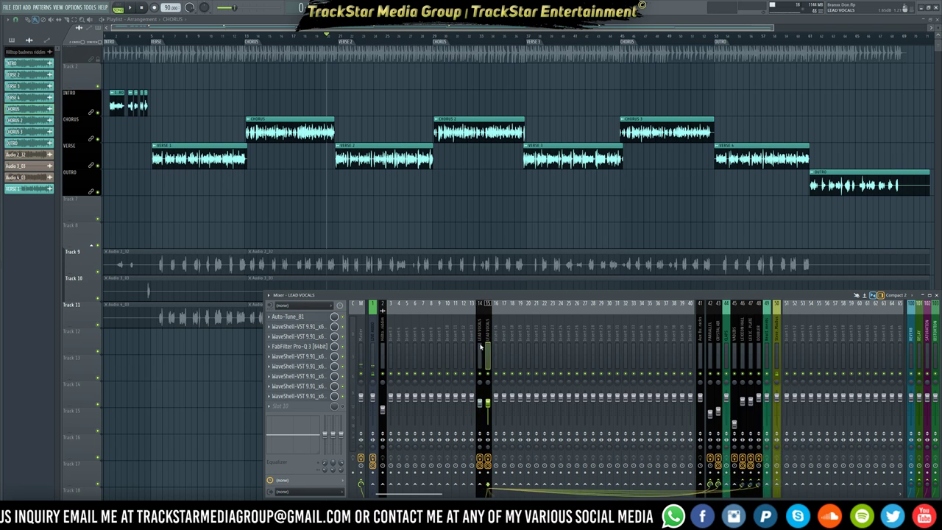
click(480, 346)
right_click(719, 486)
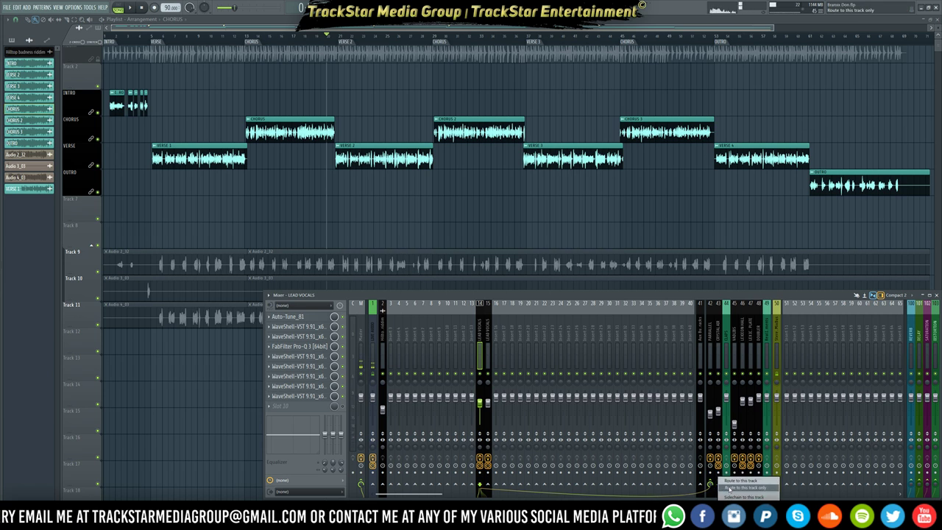
click(744, 488)
- Copy a send level from LEAD VOCALS track 15, paste it onto track 14's send to track 45, and start playback
click(486, 330)
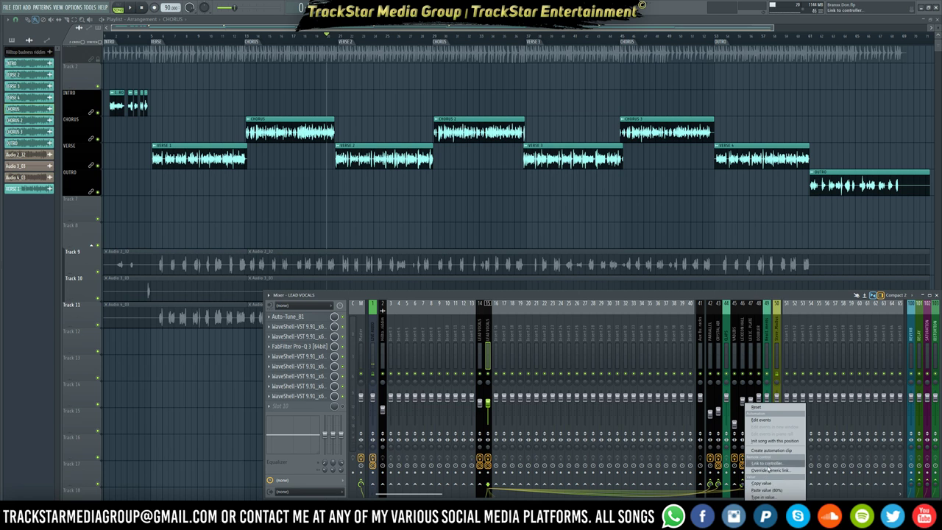
click(757, 483)
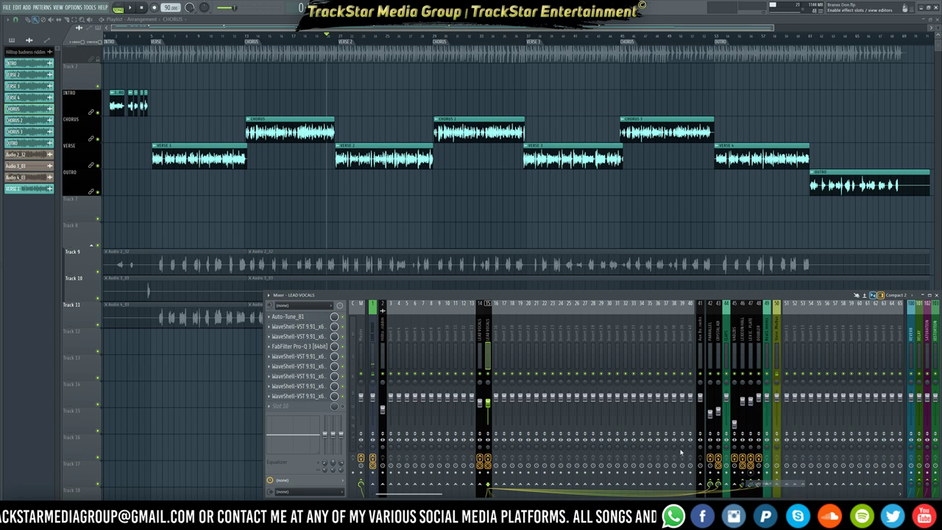
click(482, 356)
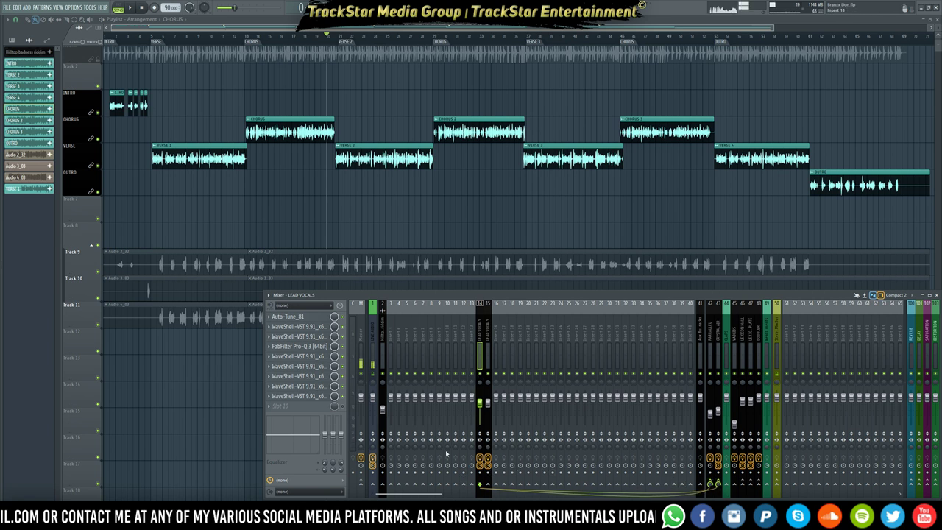
right_click(734, 486)
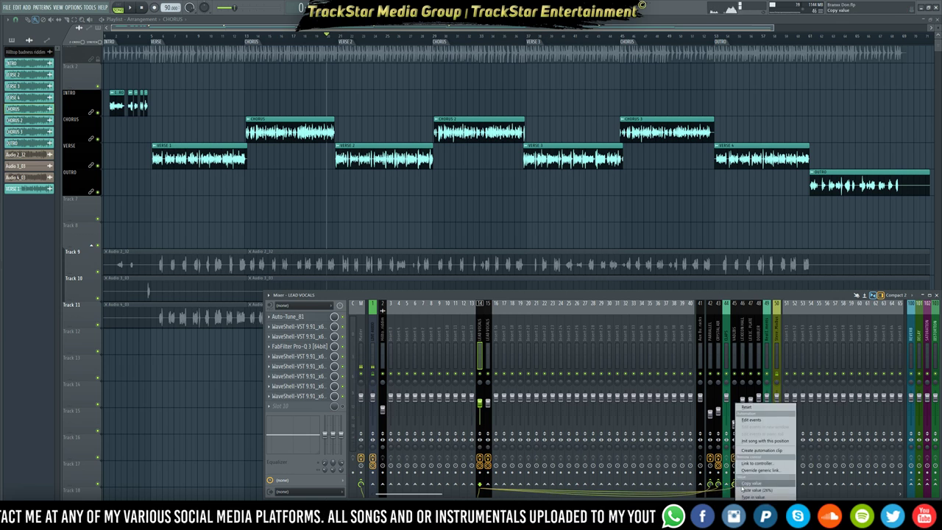
click(739, 491)
key(space)
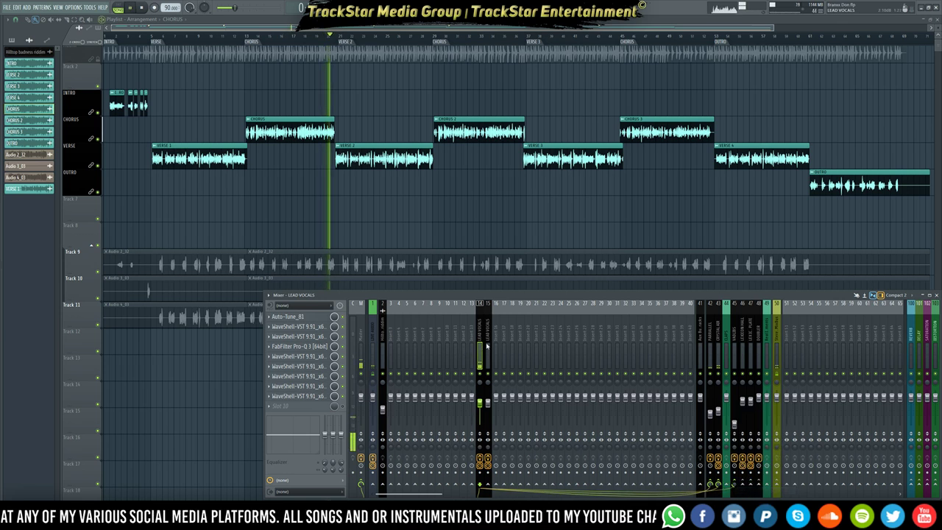
- Copy a reverb send level from LEAD VOCALS track 15 and paste it onto track 14's LEXICON HALL send
right_click(751, 486)
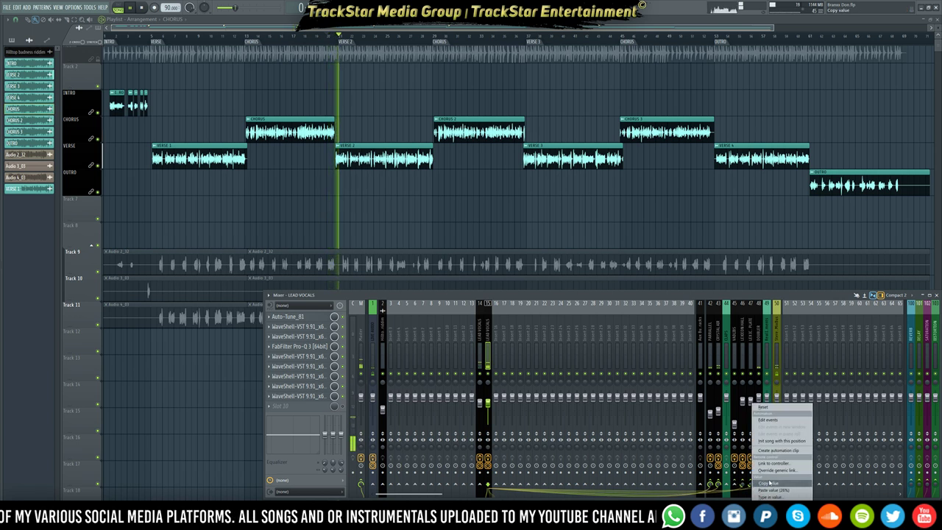
click(767, 484)
click(481, 355)
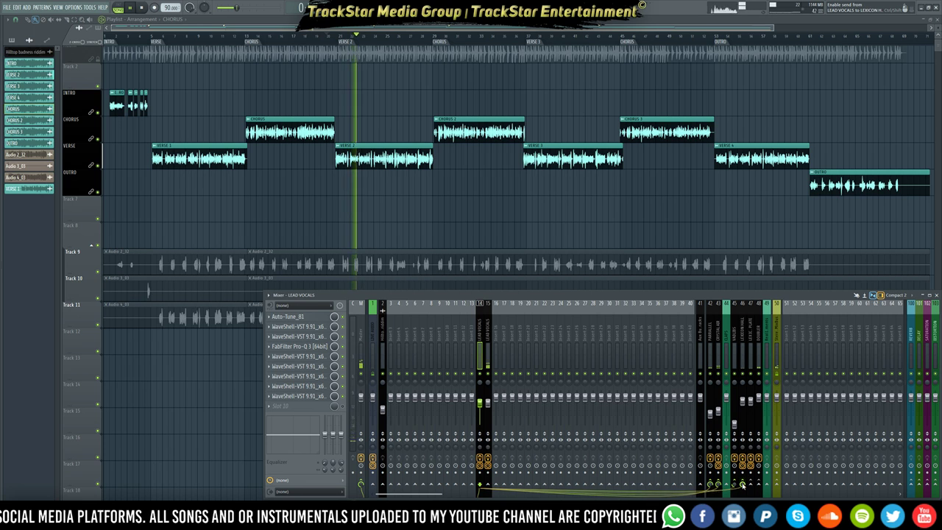
right_click(742, 485)
click(763, 490)
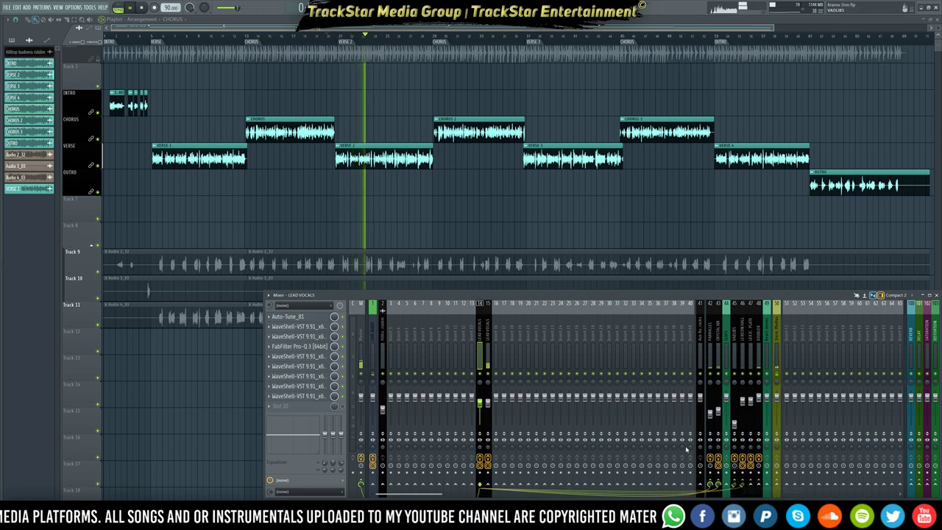
- Paste copied track 15 send levels onto LEAD VOCALS track 14's sends to track 48 and the Lexicon reverb tracks
right_click(768, 485)
click(772, 483)
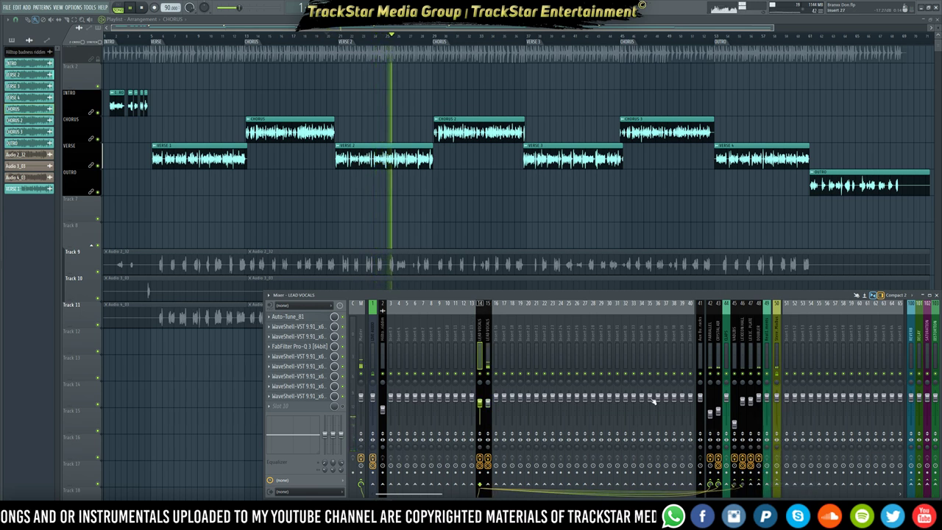
right_click(757, 485)
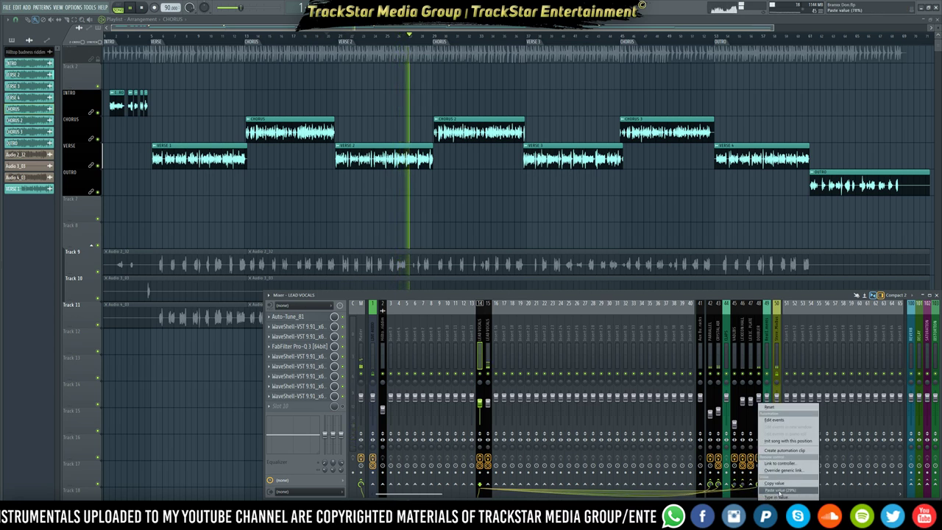
click(769, 490)
right_click(744, 485)
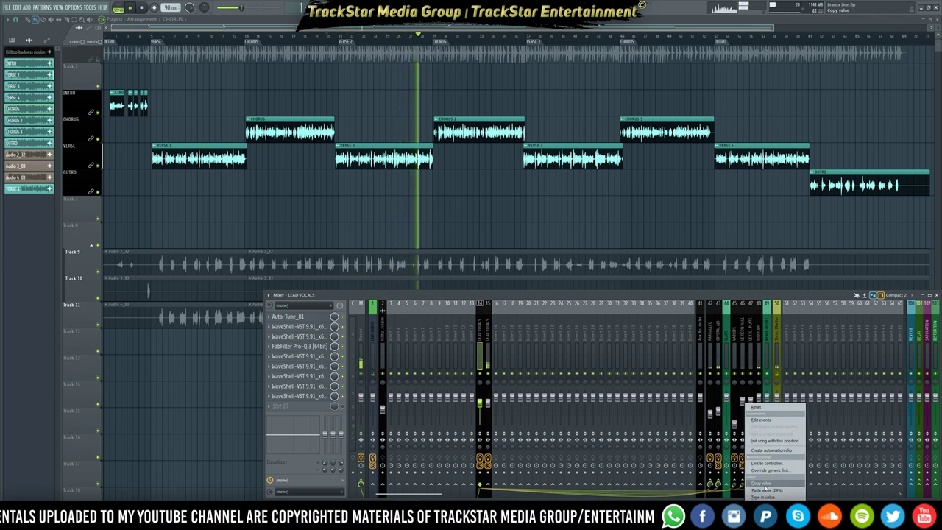
click(761, 490)
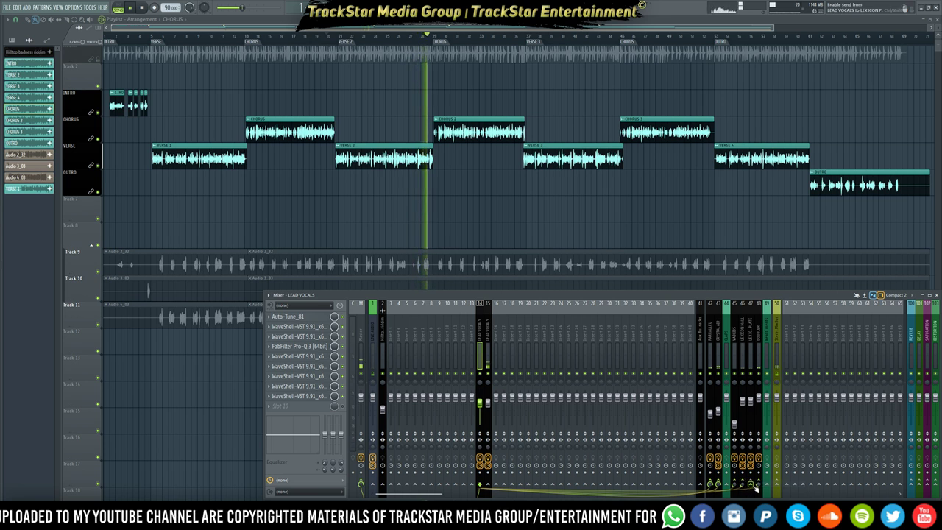
right_click(745, 485)
click(765, 491)
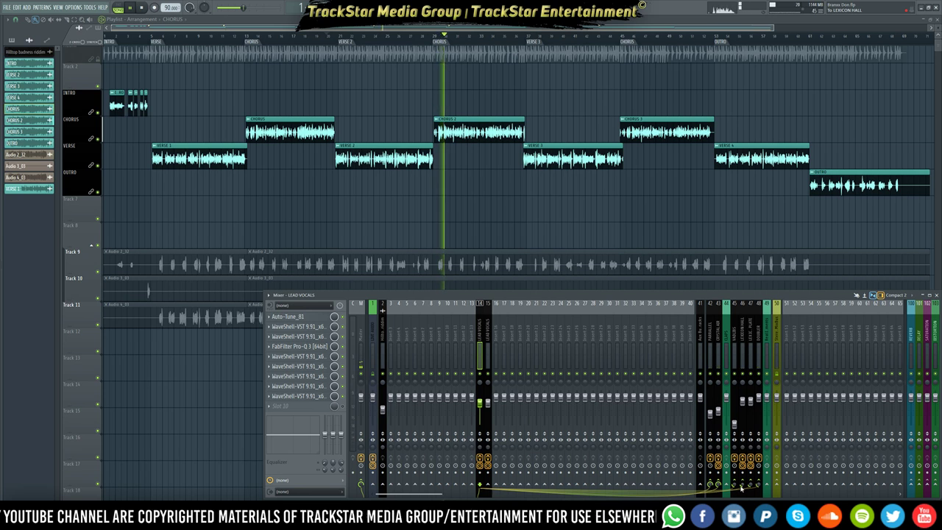
- Match track 14's send levels to mixer track 45 and the Lexicon reverbs with those of LEAD VOCALS track 15
right_click(734, 485)
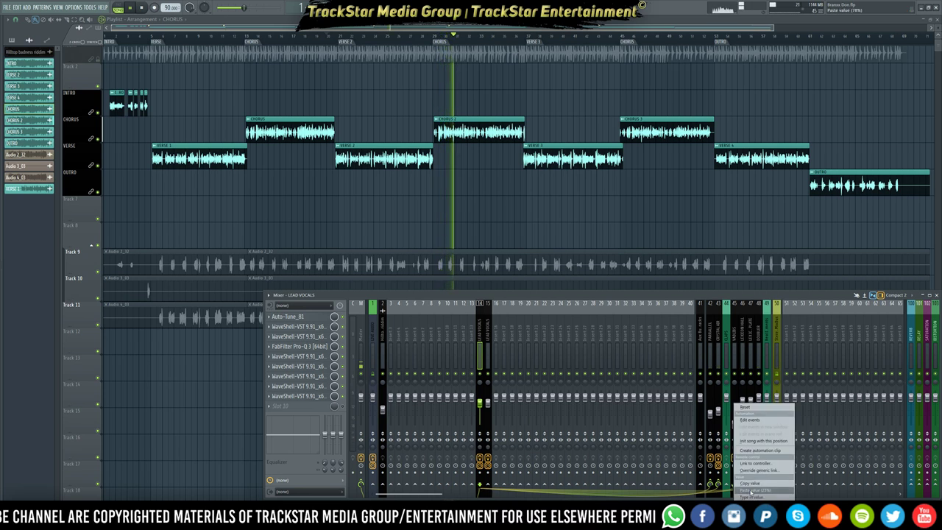
click(755, 490)
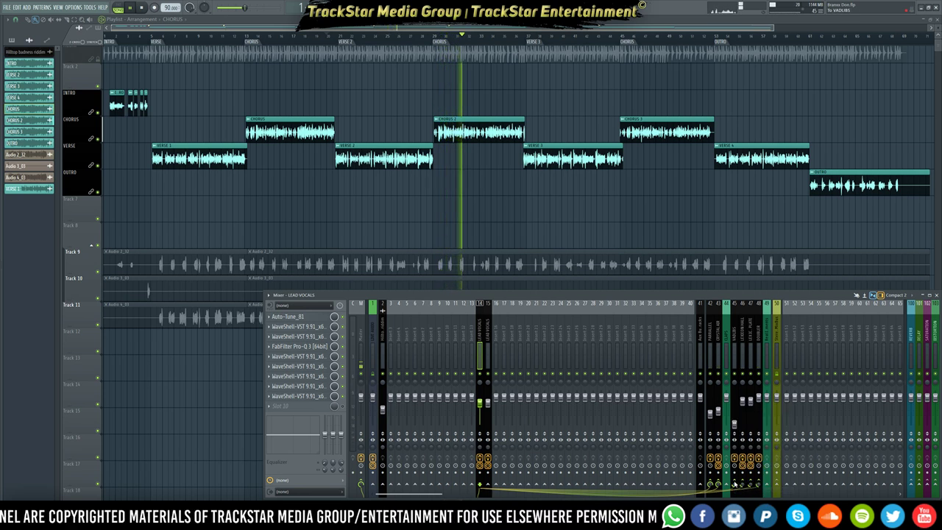
right_click(735, 485)
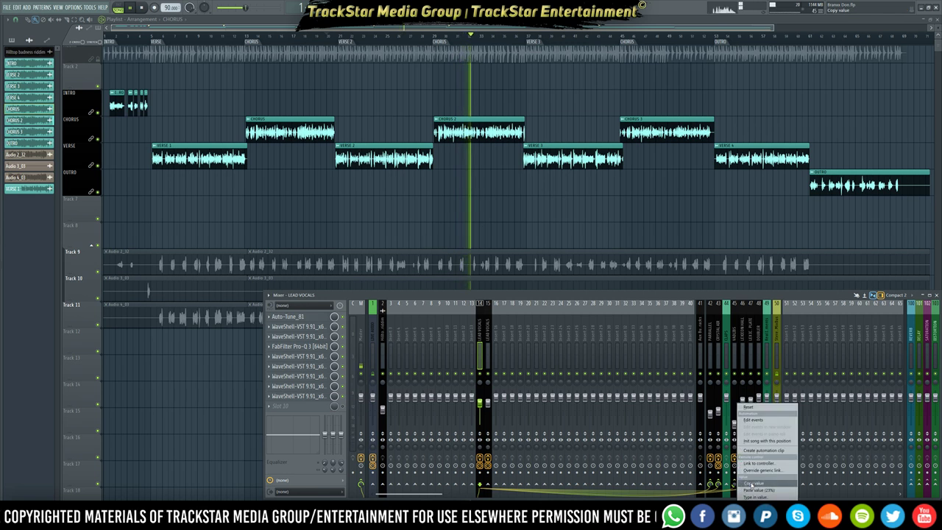
click(743, 486)
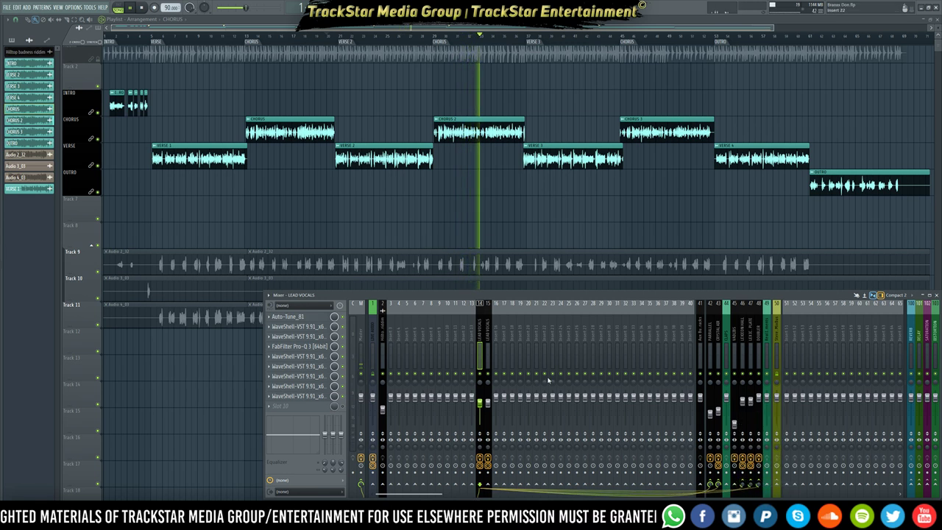
right_click(746, 483)
click(765, 486)
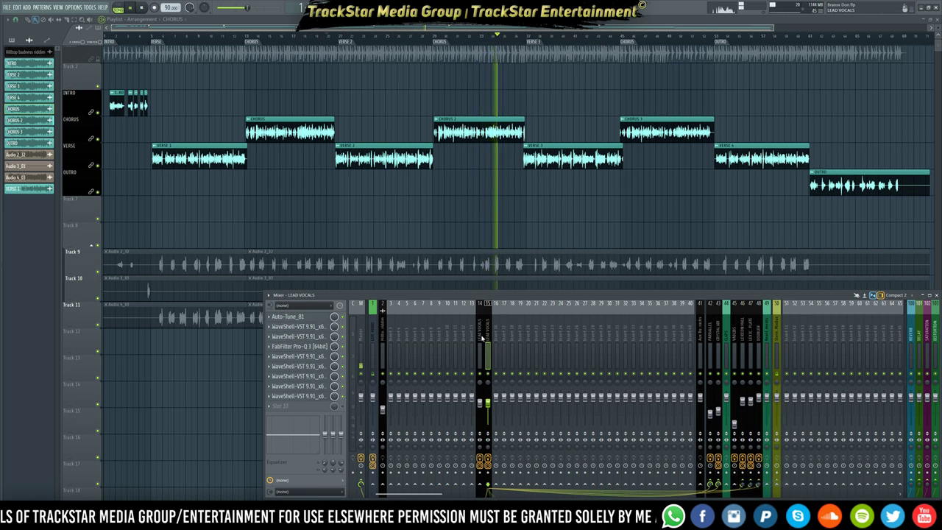
right_click(742, 488)
click(765, 489)
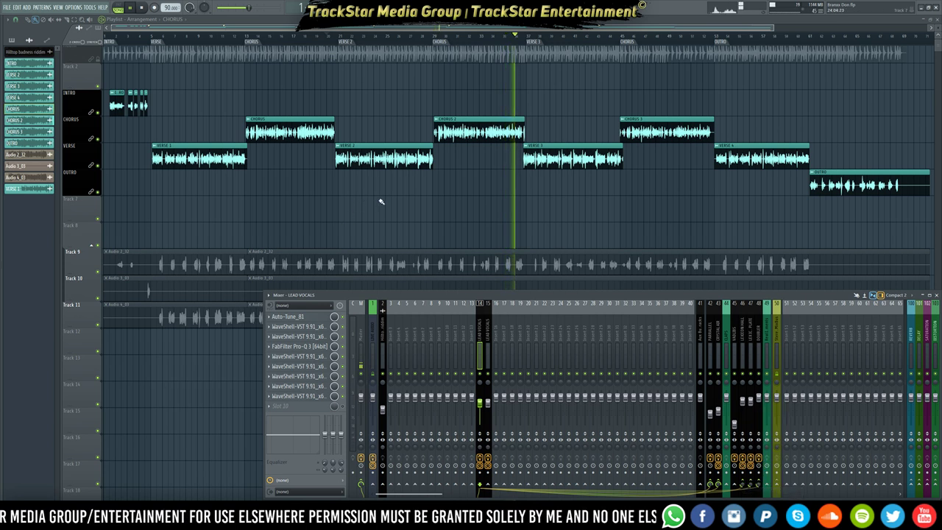
- Hide the mixer, stop playback, and select the playlist time range from the VERSE marker to the start of VERSE 2
key(F9)
key(space)
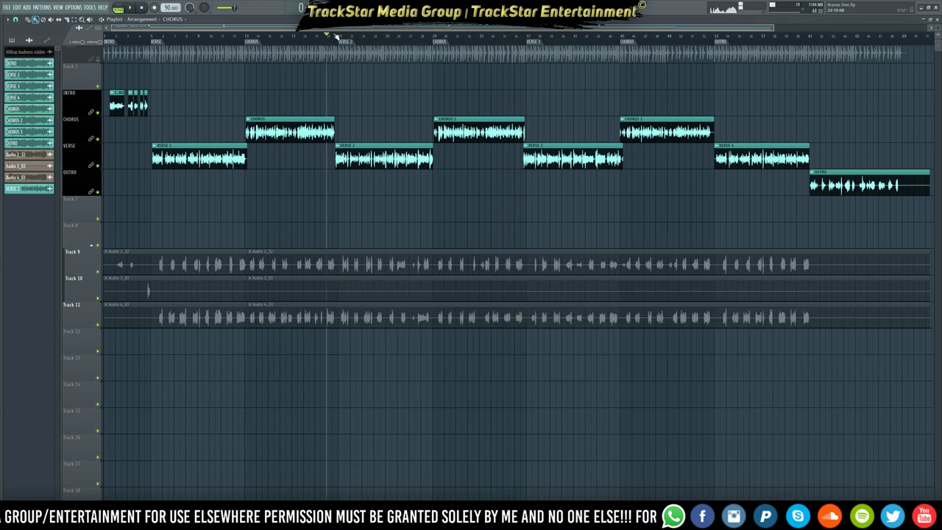
drag(341, 37, 152, 36)
key(ctrl+d)
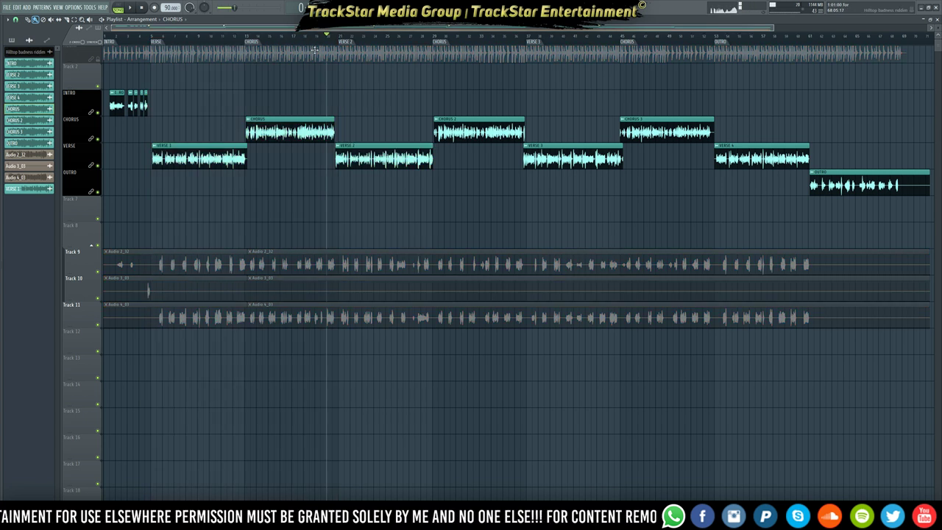
drag(153, 36, 337, 59)
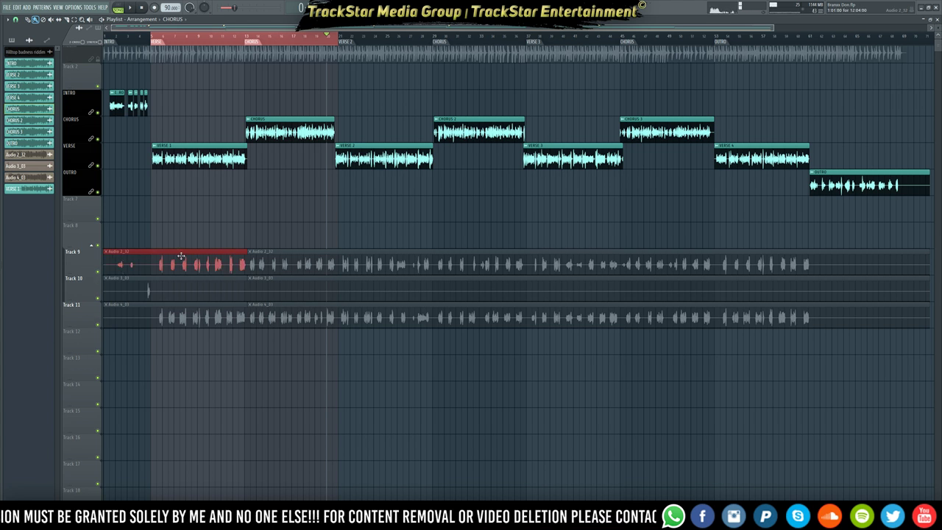
- Move the Audio 2_32 clips from playlist Track 9 up to Track 8 and unmute all clips on that track
drag(201, 235, 280, 261)
key(shift+Up)
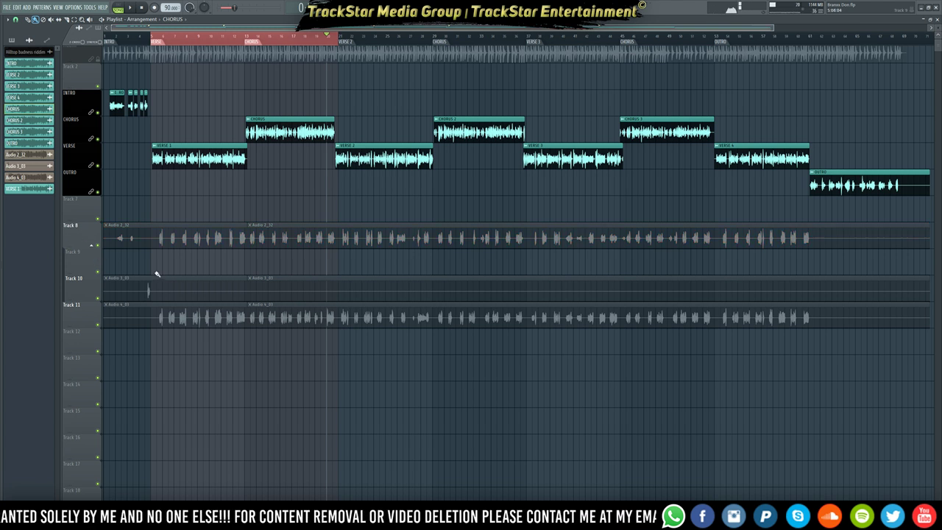
right_click(97, 247)
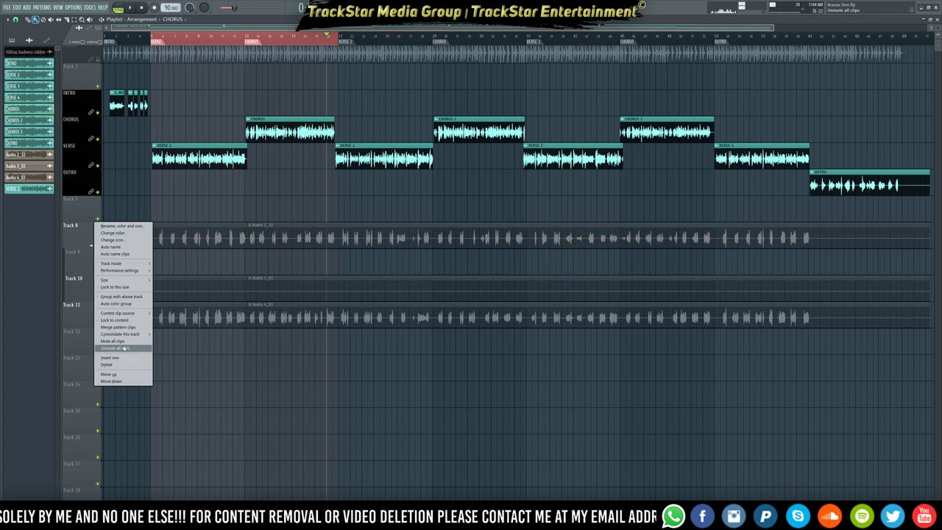
click(125, 348)
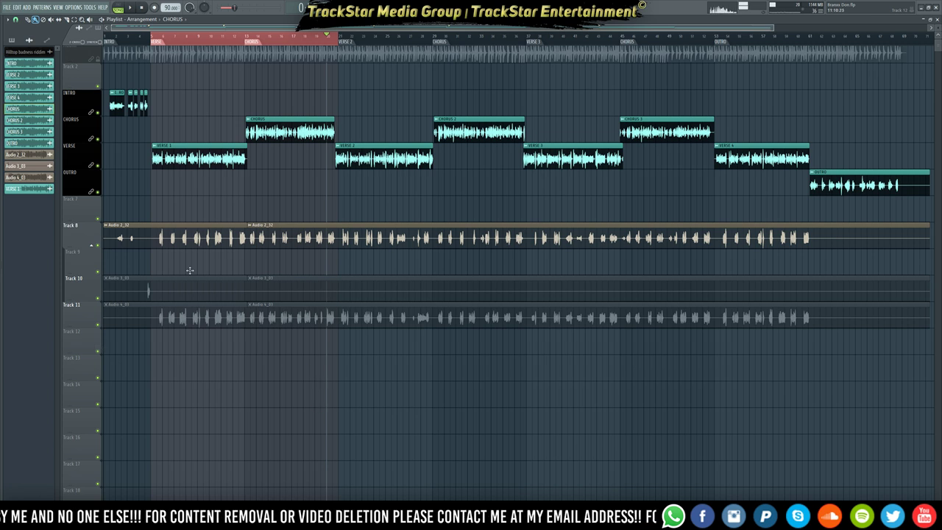
- Open the channel settings of the Audio 2_32 clip and rename the channel as ADLIBS
double_click(219, 237)
key(F9)
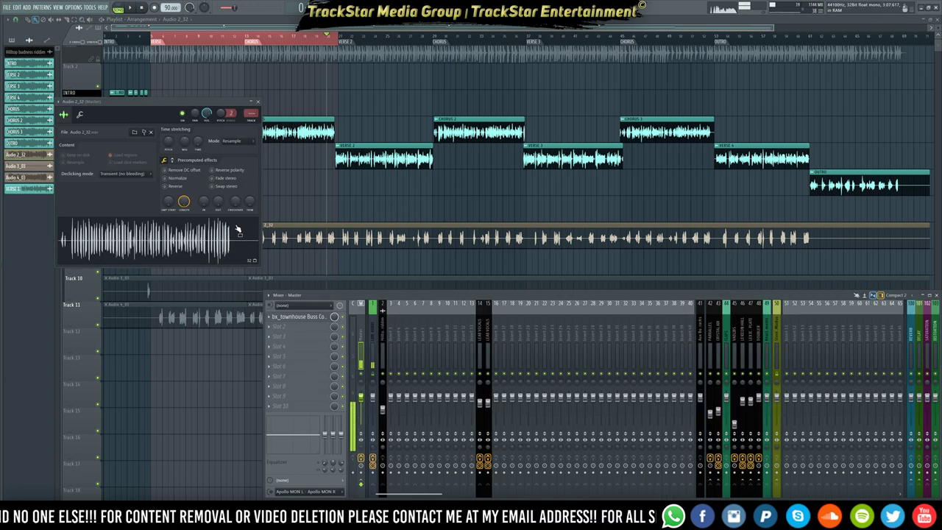
click(341, 209)
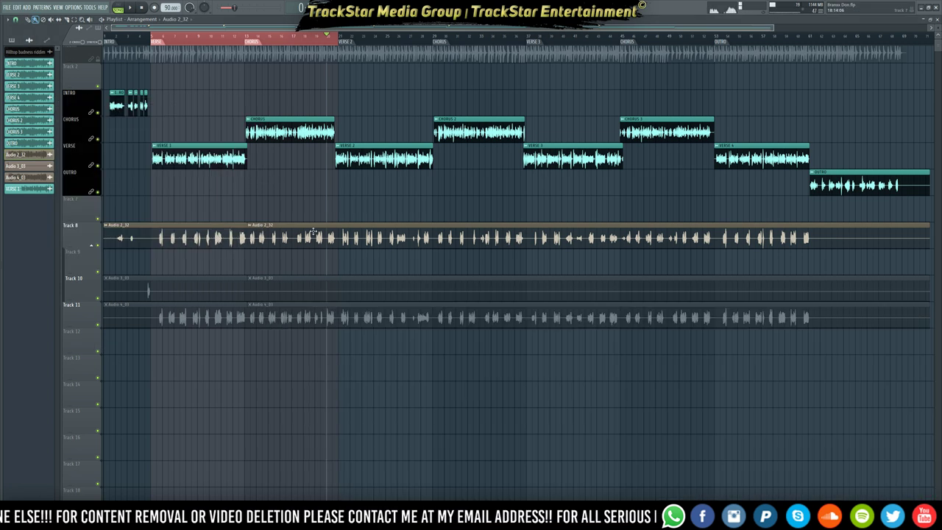
click(177, 220)
double_click(178, 222)
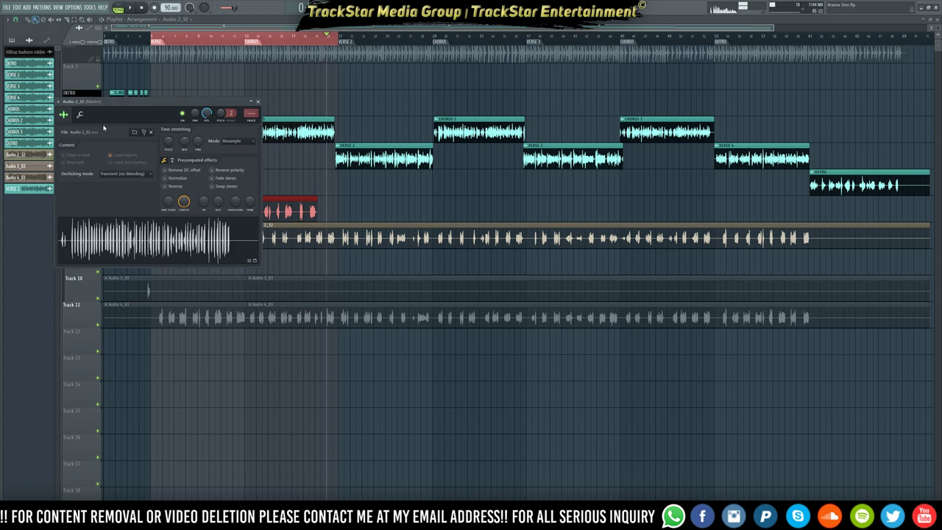
key(F2)
text(a)
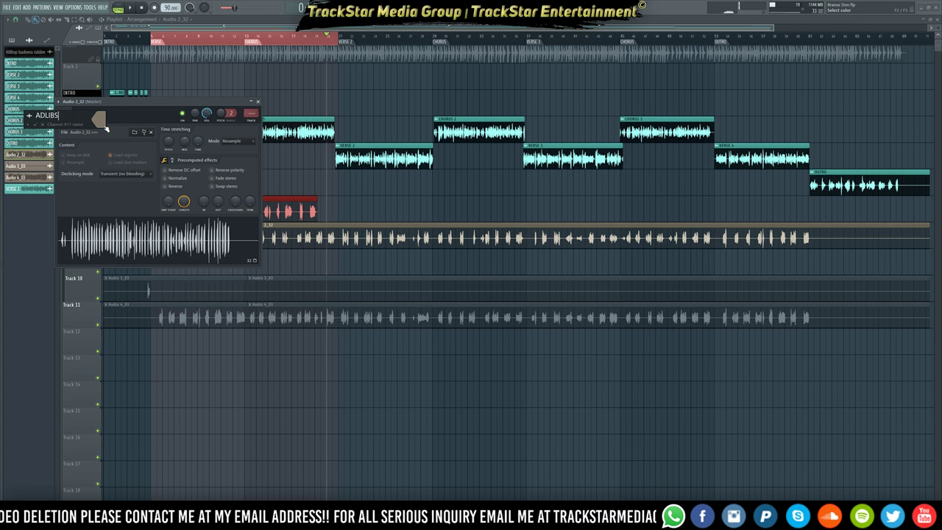
key(Return)
- Close the channel settings, delete the stray ADLIBS clip from playlist Track 7, and briefly check the mixer
click(269, 358)
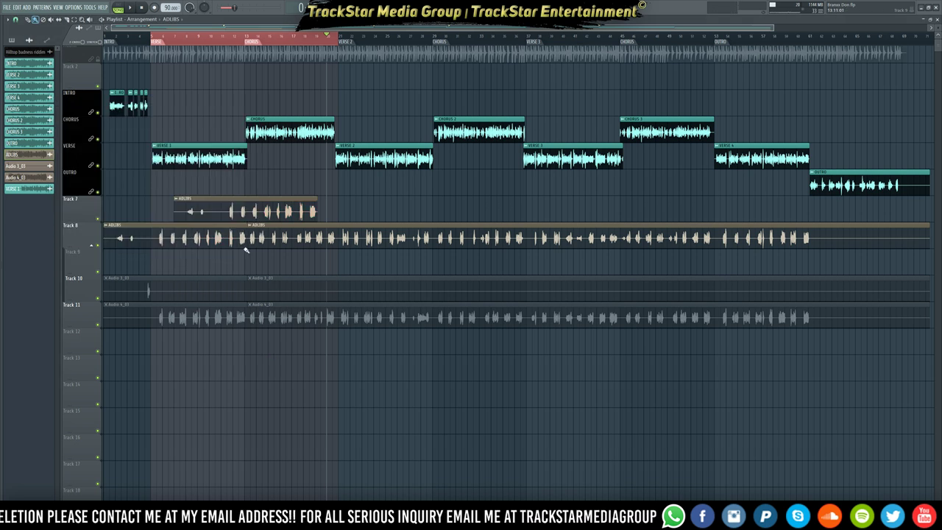
right_click(295, 215)
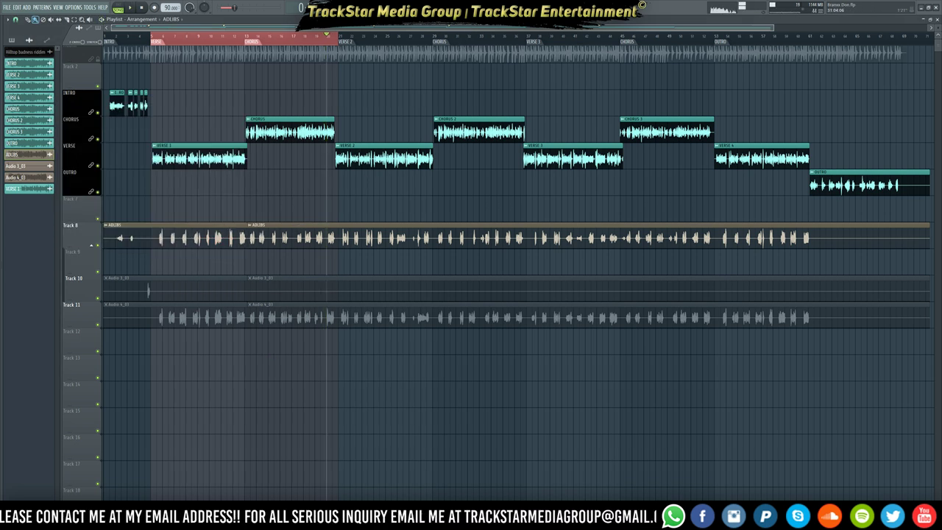
key(F9)
key(F9)
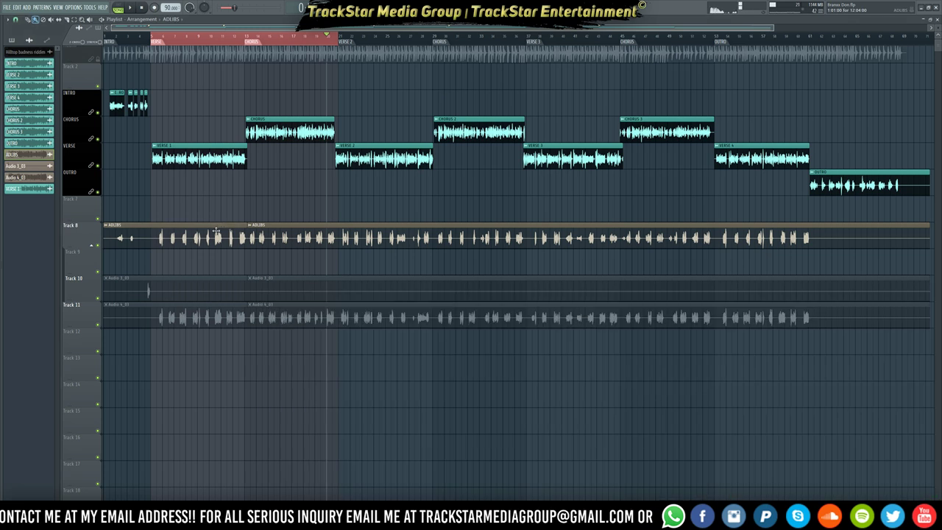
- Open the ADLIBS channel settings and link the channel to mixer insert 13
double_click(222, 234)
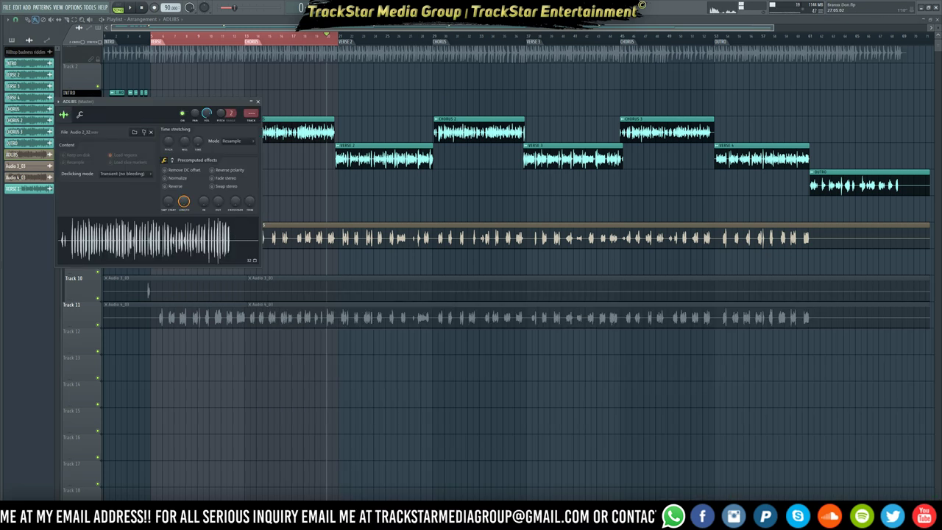
key(F9)
click(471, 336)
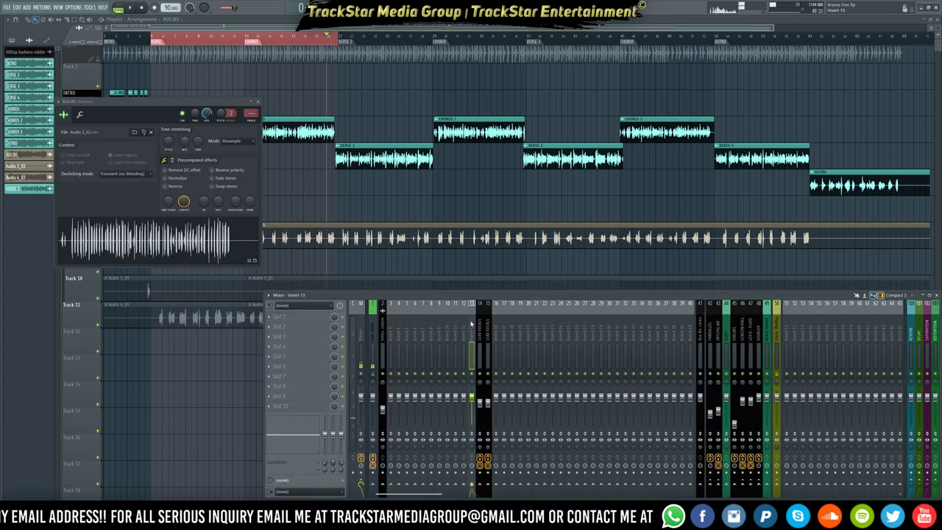
key(ctrl+l)
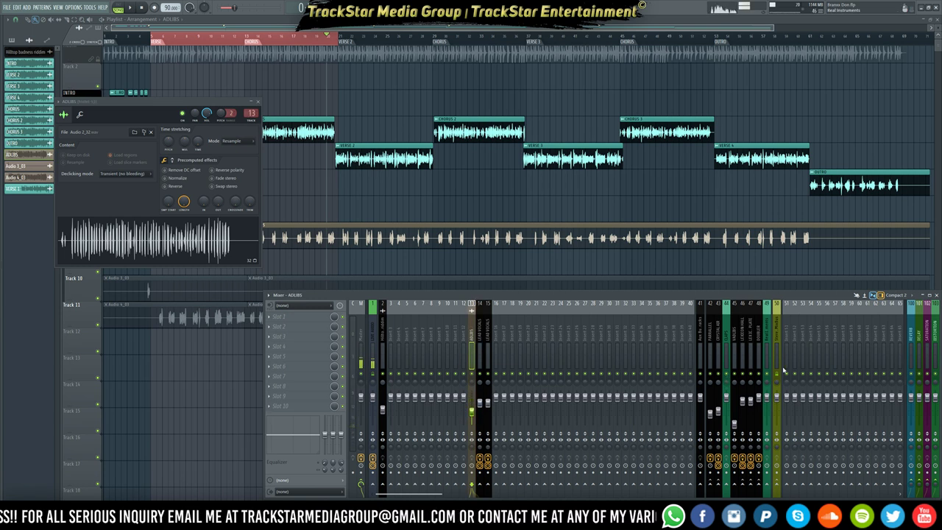
- Check the VADLIBS insert's effects, then route the ADLIBS insert to the VADLIBS insert
click(734, 340)
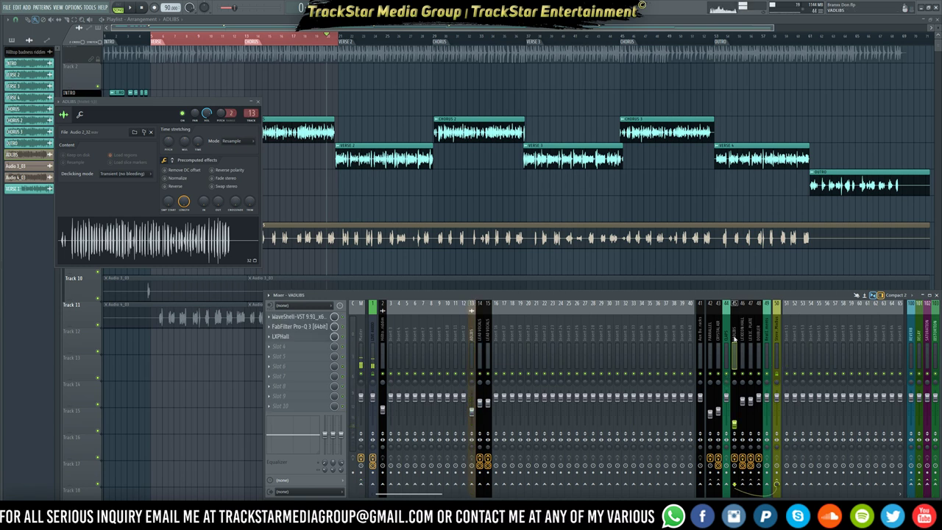
click(470, 341)
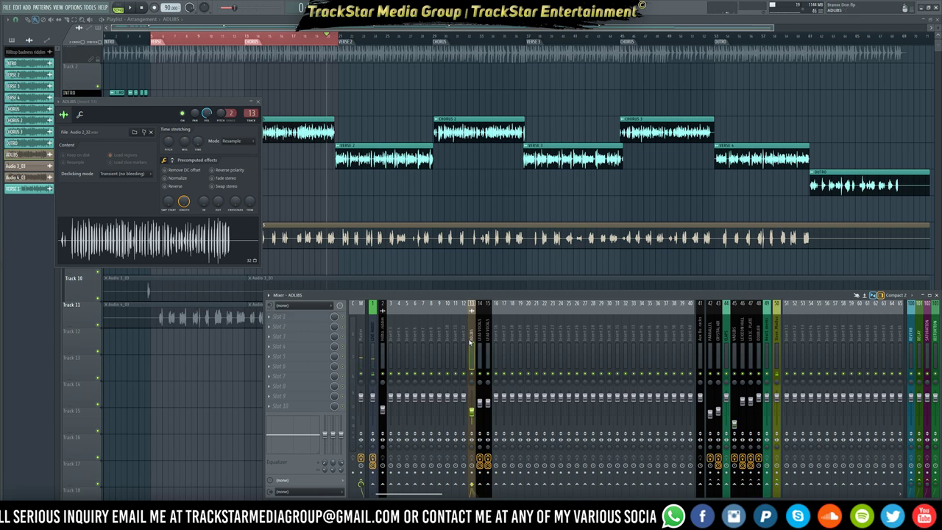
click(739, 485)
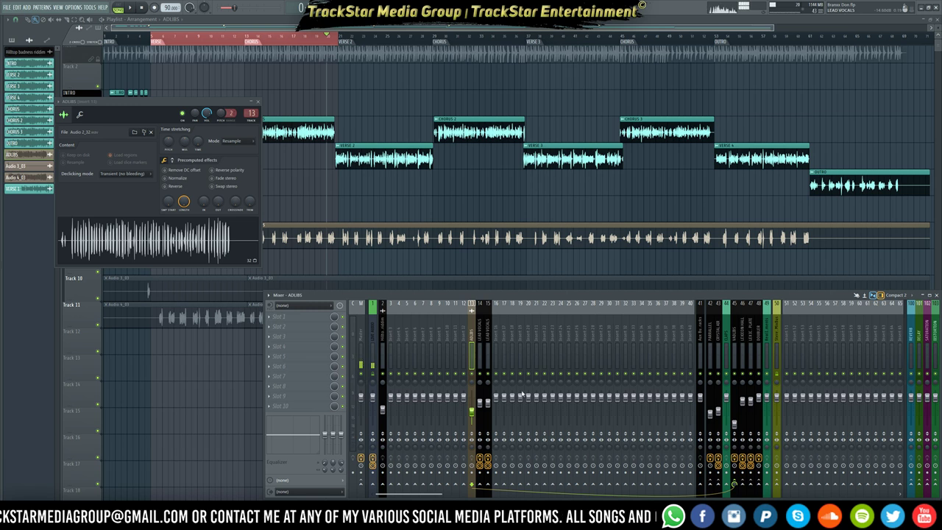
- Audition the ad-libs with the lead vocal inserts muted and the VADLIBS effects open, and set the VADLIBS fader to 100% (0.0 dB)
click(733, 352)
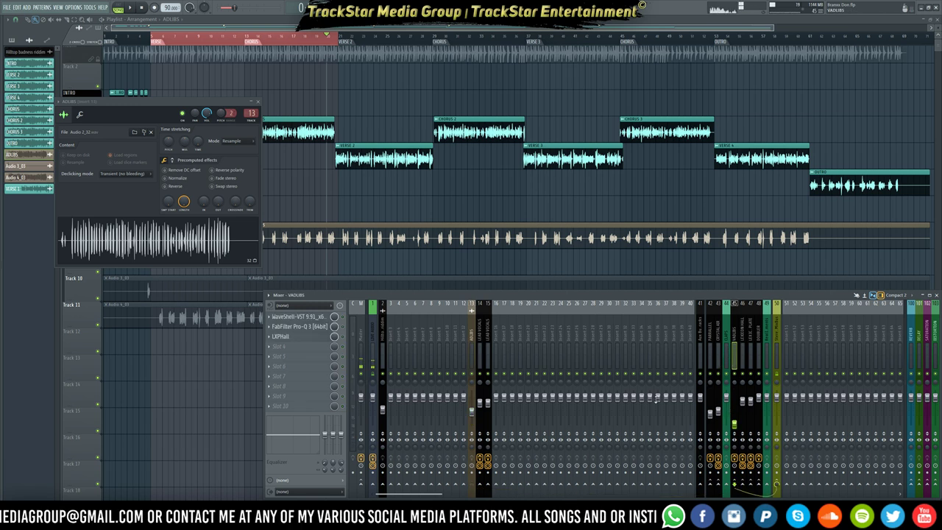
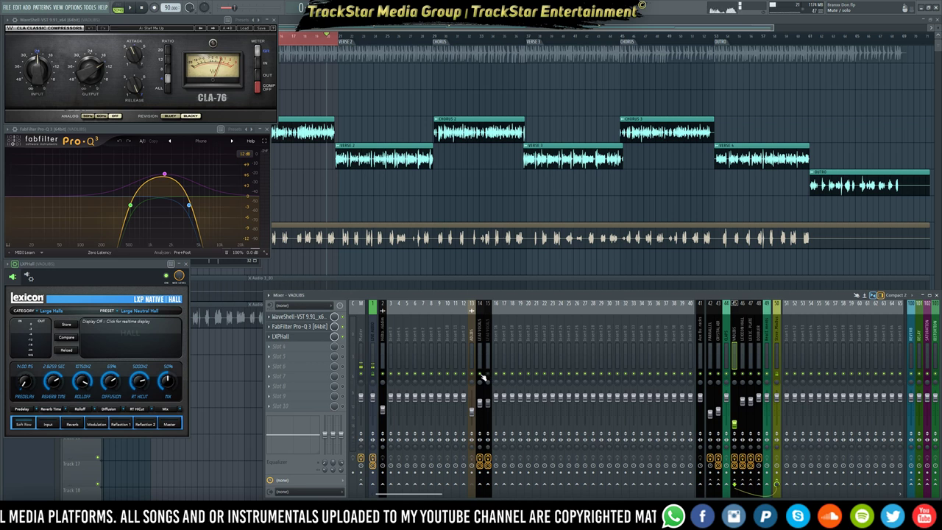
key(space)
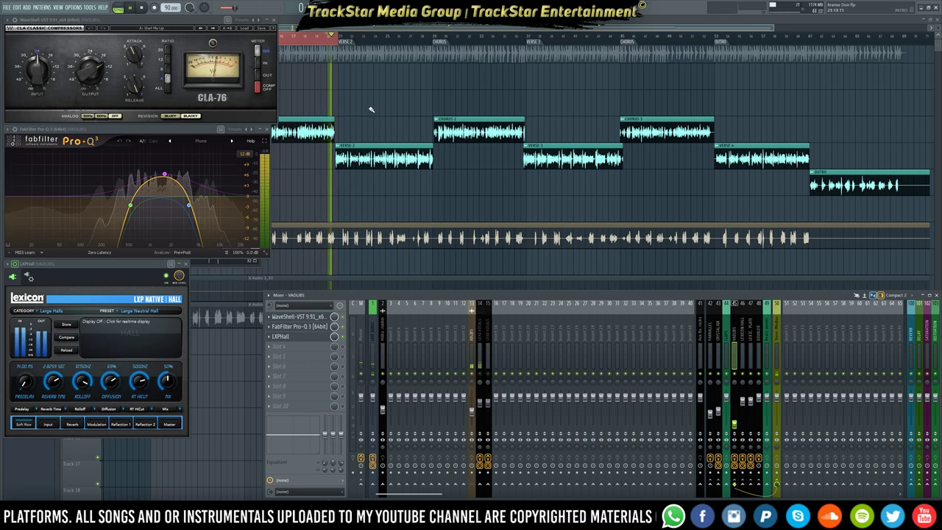
key(space)
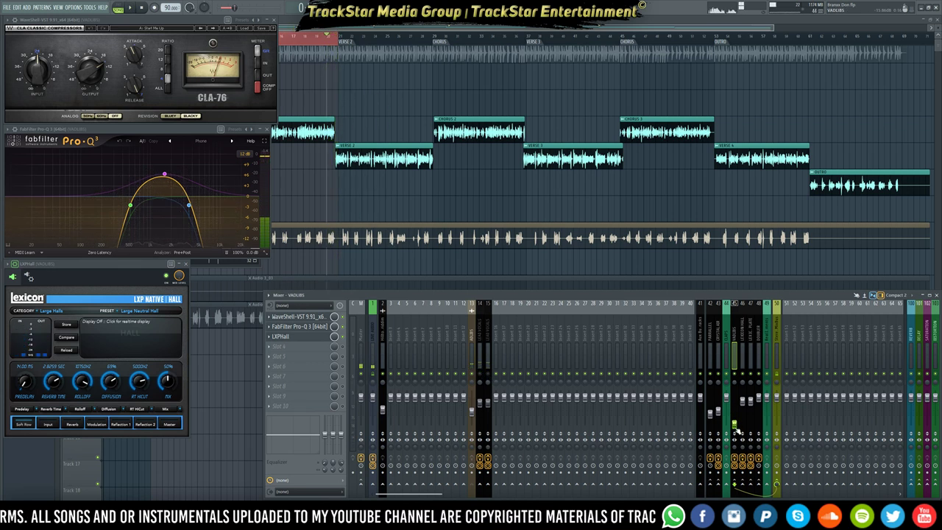
drag(735, 427, 651, 424)
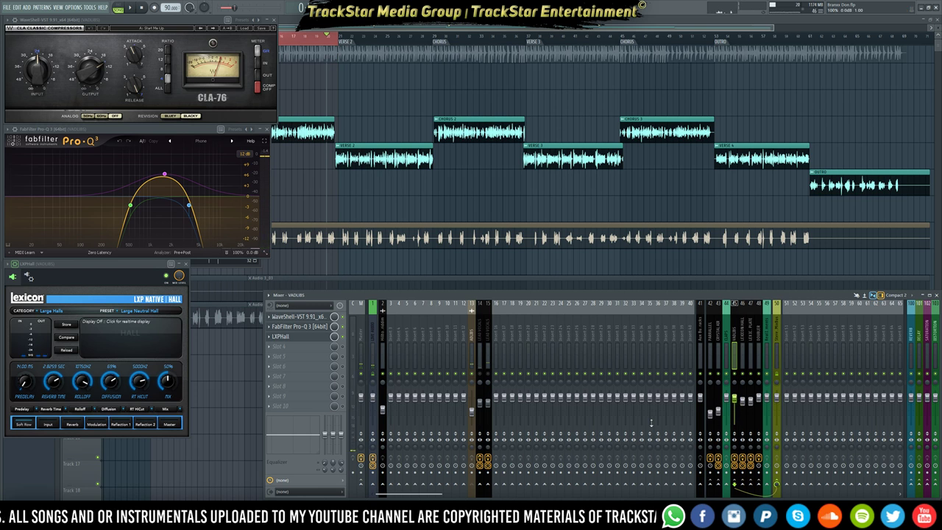
- Lower the ADLIBS insert's fader, play the arrangement from the VERSE marker, and show the mixer again
click(473, 415)
click(298, 189)
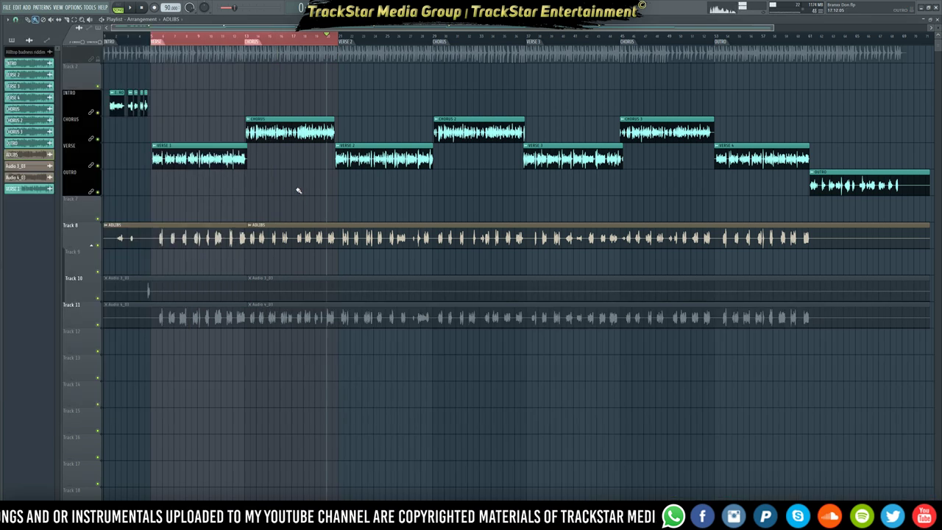
click(156, 37)
key(space)
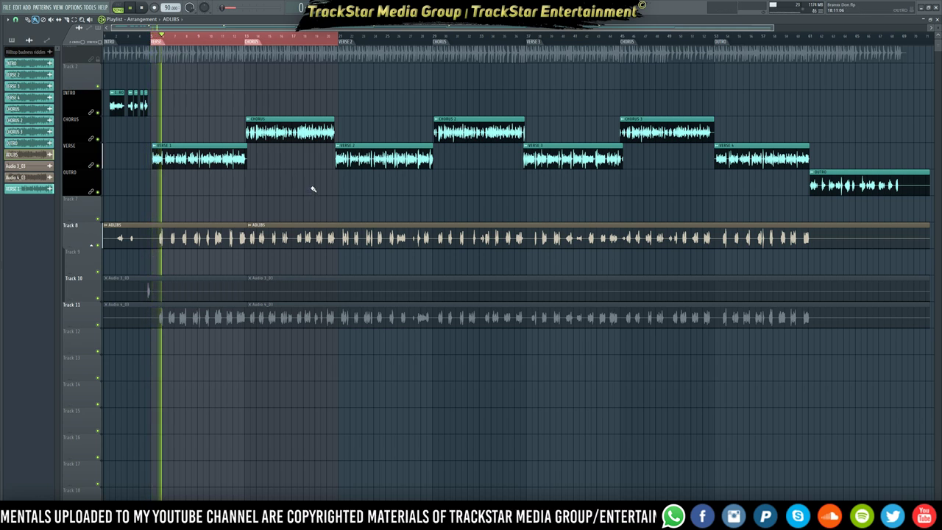
key(space)
key(F9)
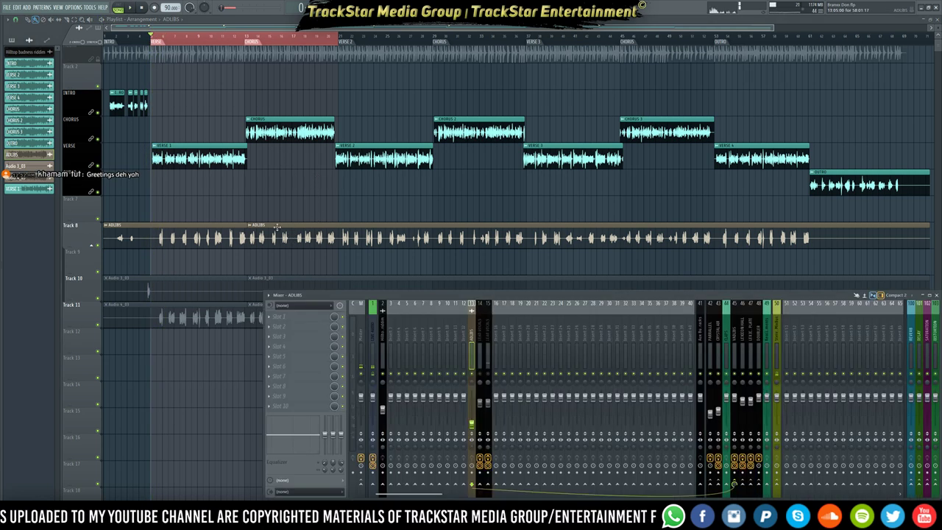
- Reopen the ADLIBS channel settings and raise the ADLIBS insert's fader to about 25% while playing the verse
double_click(219, 243)
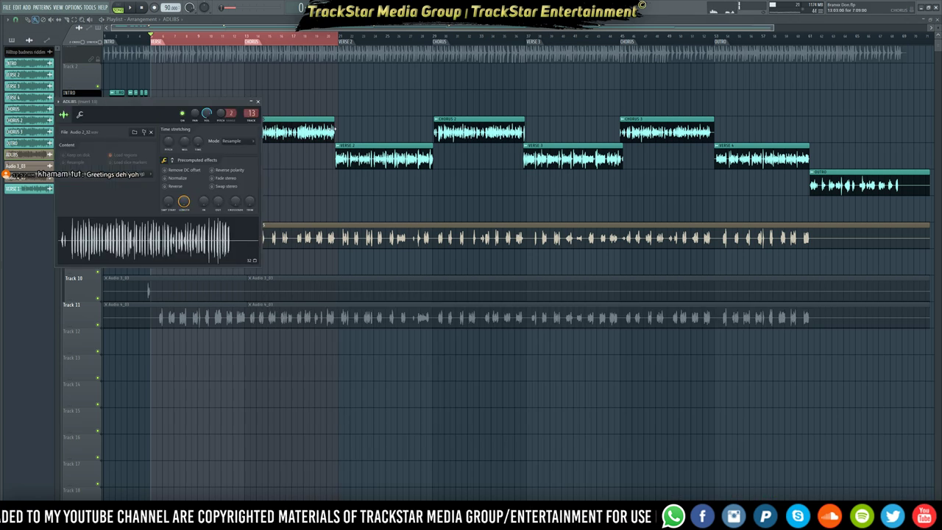
click(734, 347)
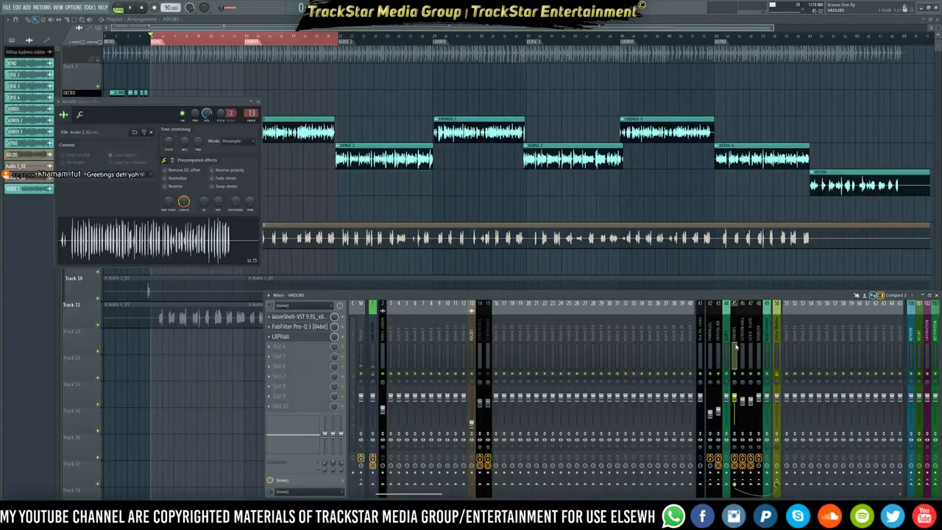
click(470, 346)
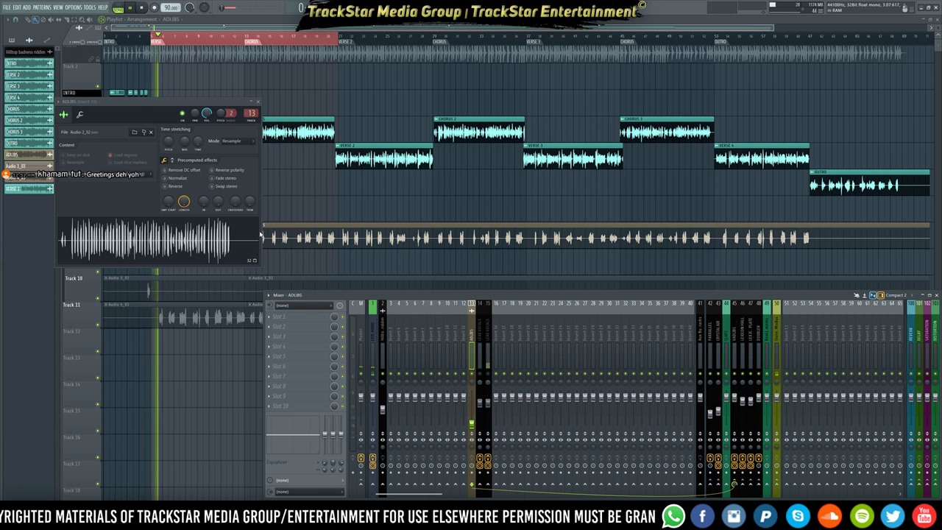
key(space)
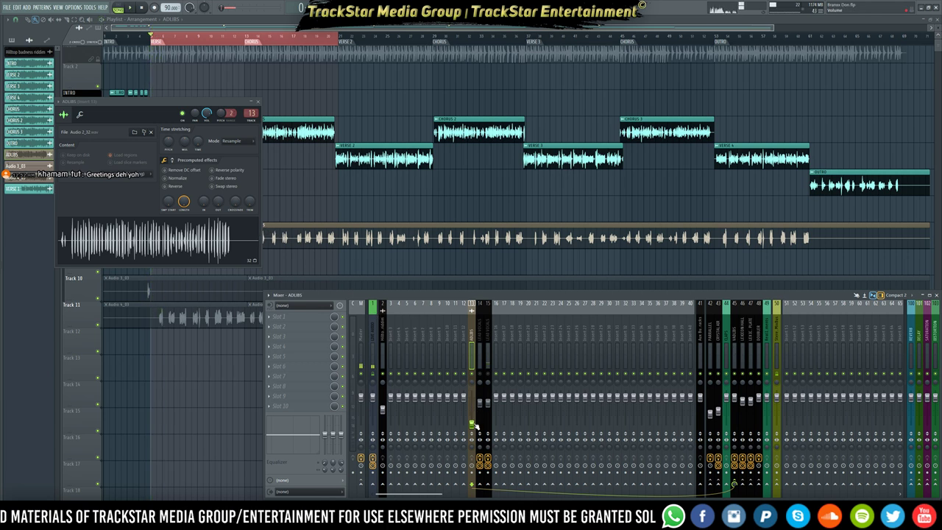
key(space)
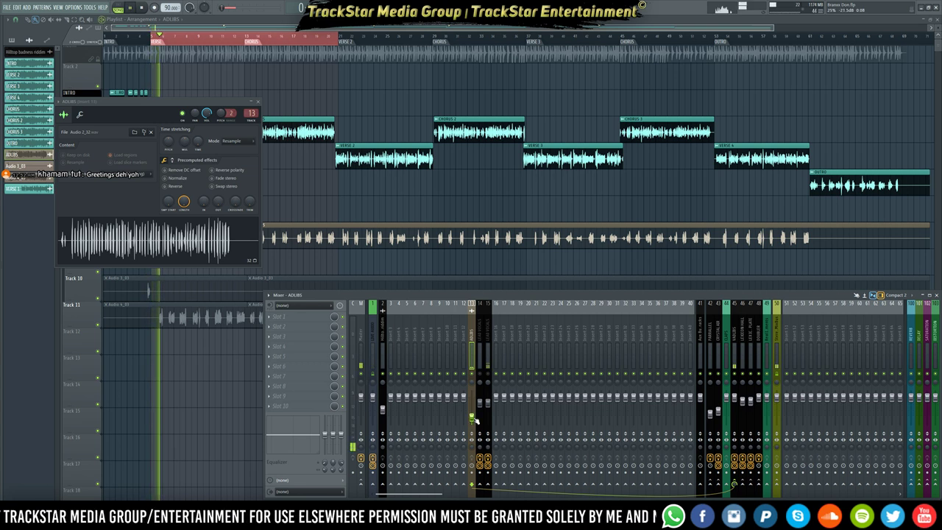
key(space)
key(space)
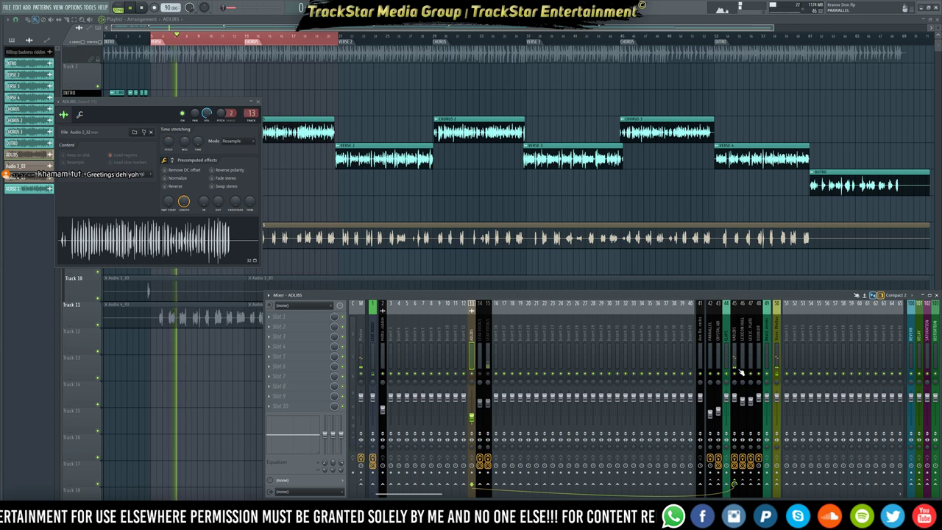
- Select the VADLIBS insert, stop playback, and open its FabFilter Pro-Q 3 and CLA-76 compressor
click(396, 331)
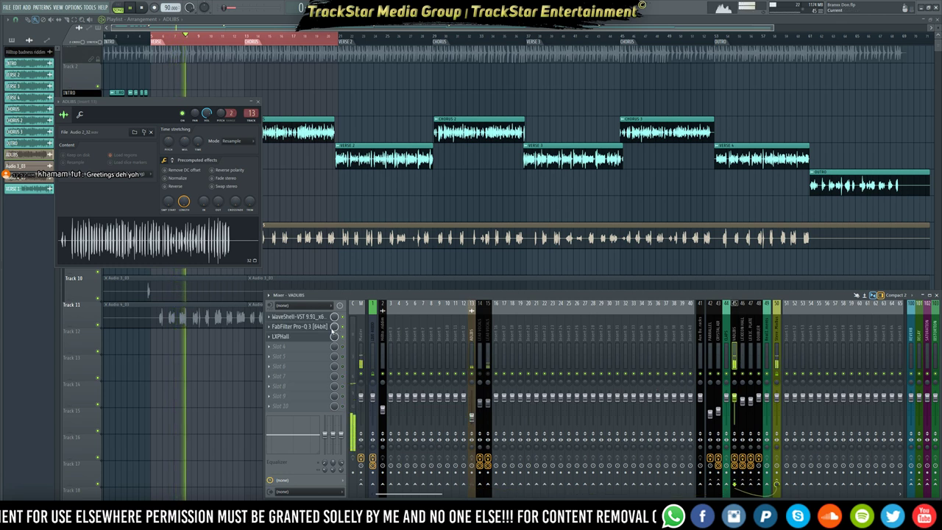
key(space)
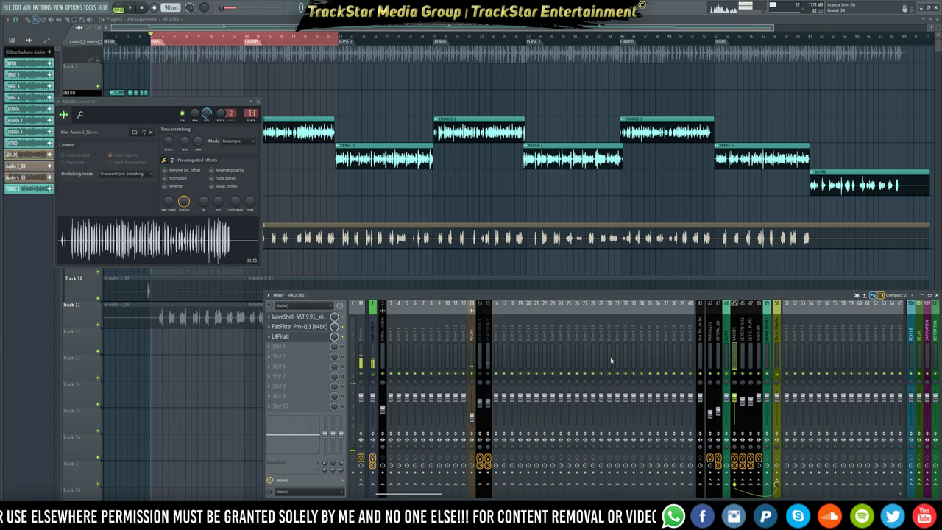
click(319, 328)
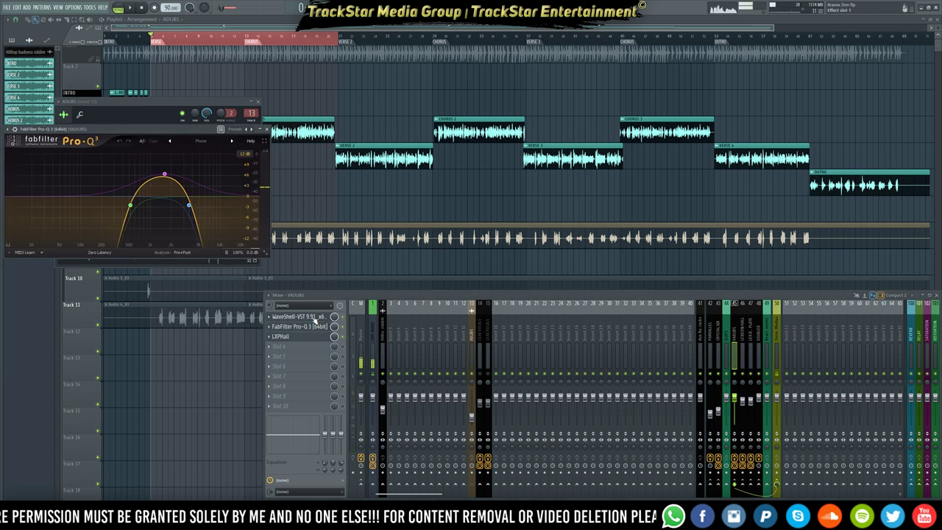
click(315, 321)
- Lower the output of the CLA-76 compressor on VADLIBS and audition the ad-libs in the verse
key(space)
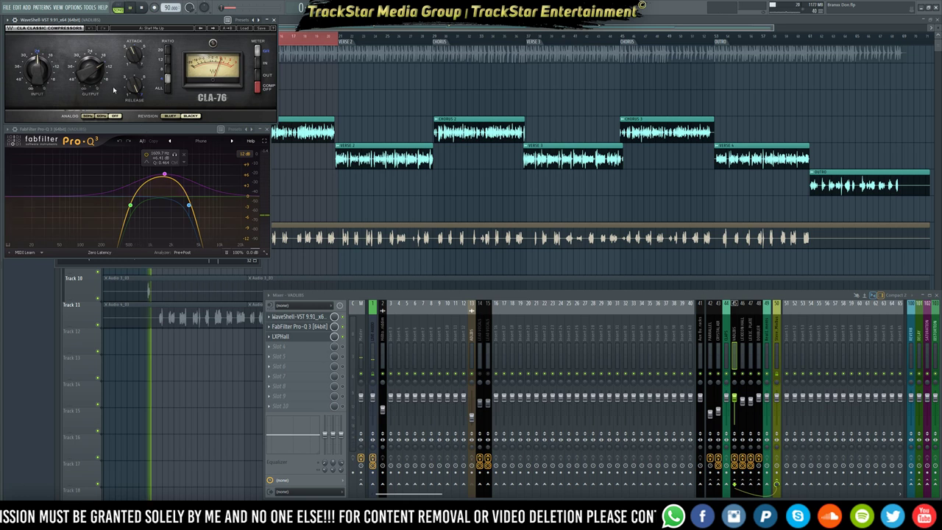
mouse_move(90, 73)
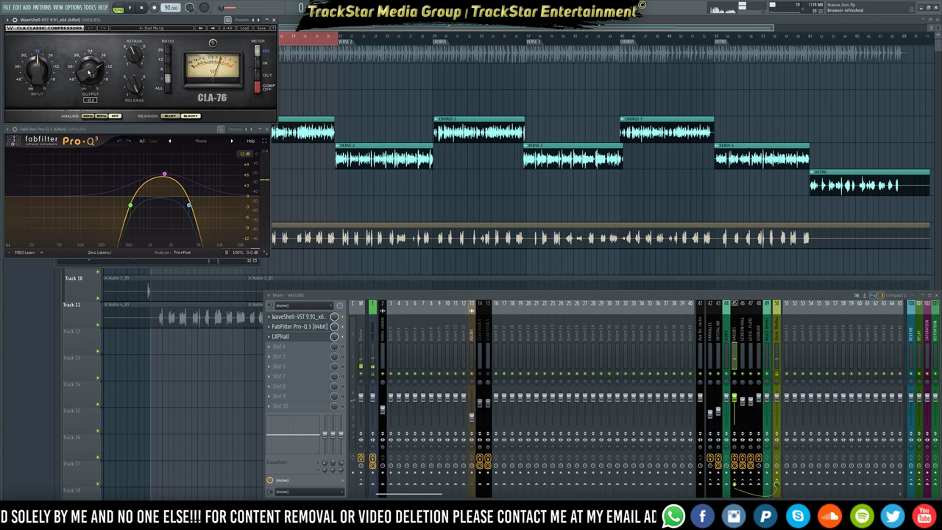
drag(89, 72, 89, 86)
key(space)
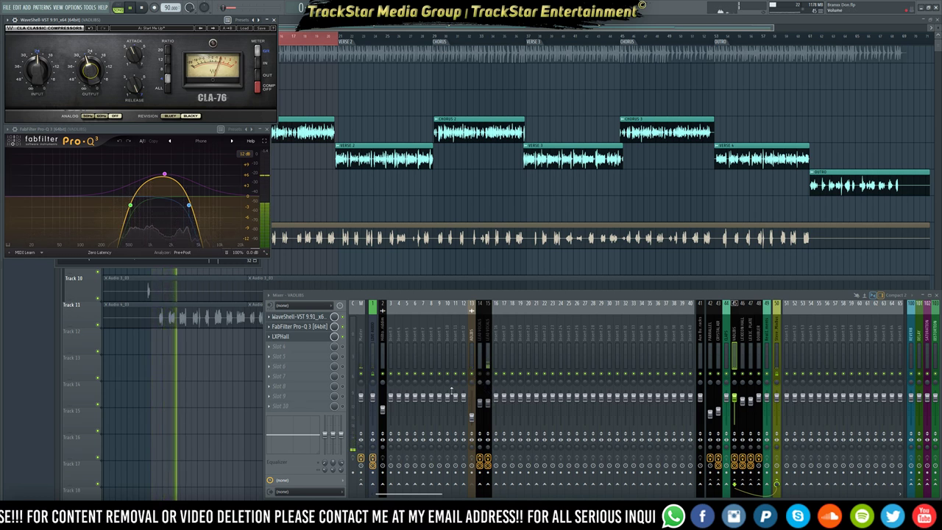
- Raise the ADLIBS insert's fader to about 78% (-5.5 dB) while checking it against playback
key(space)
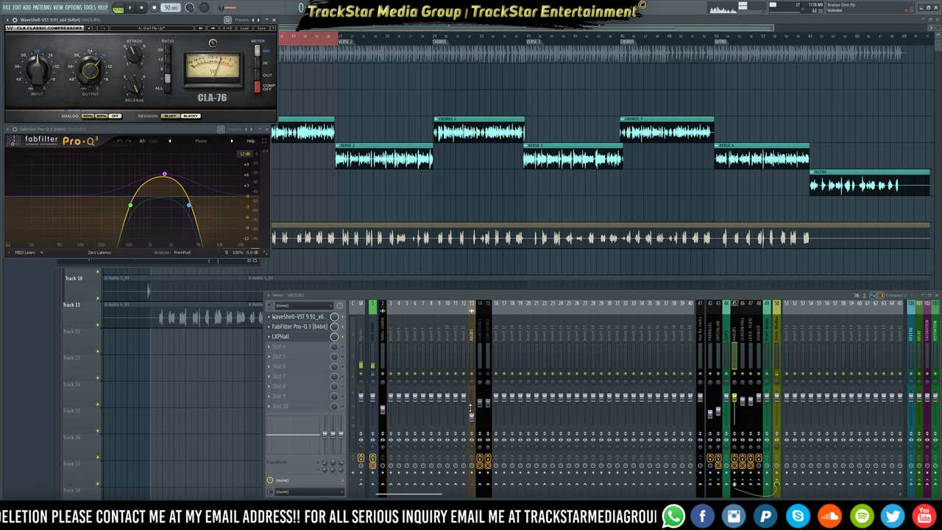
click(471, 416)
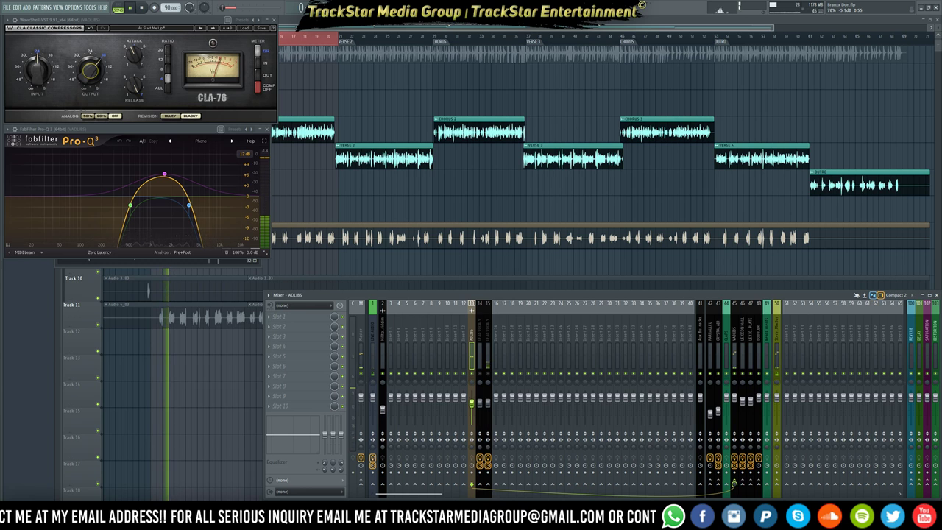
key(space)
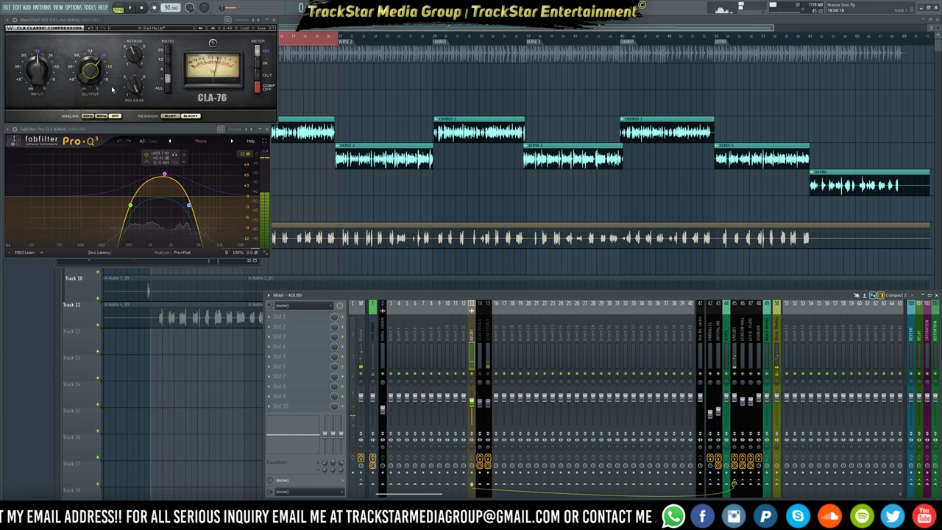
- Lower the VADLIBS CLA-76 output further during playback, check the ADLIBS insert, and return to the VADLIBS insert
click(158, 86)
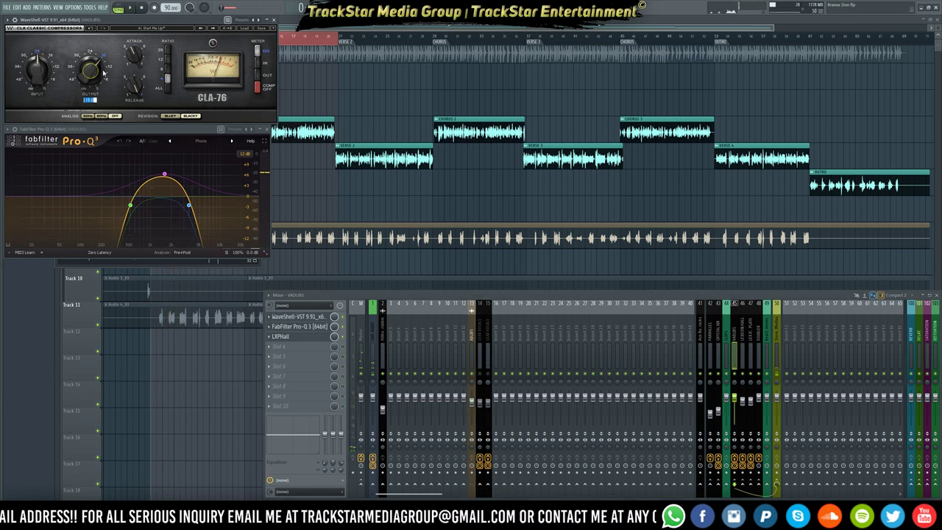
key(space)
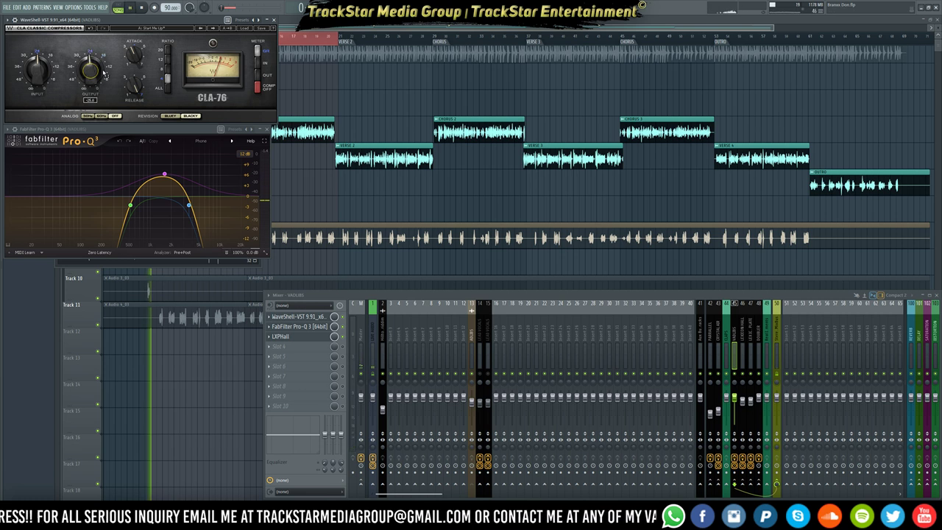
drag(94, 75, 94, 83)
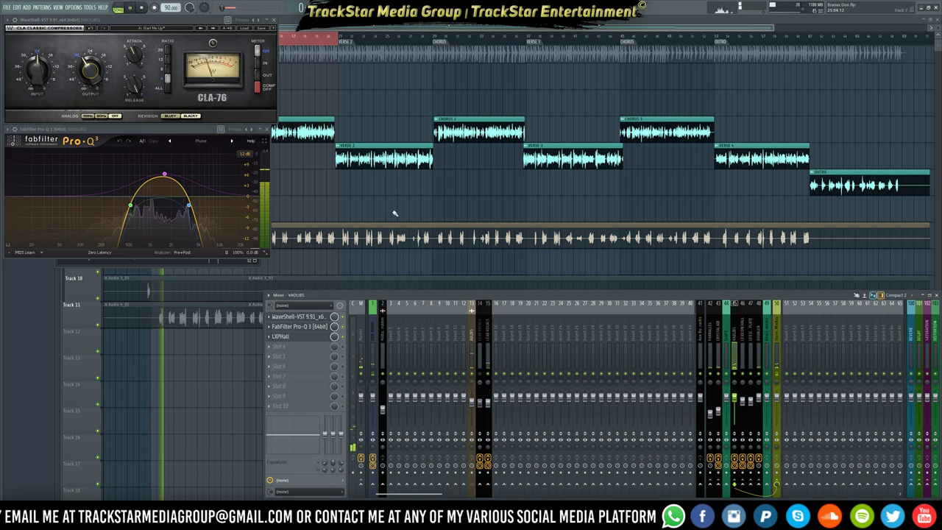
click(474, 352)
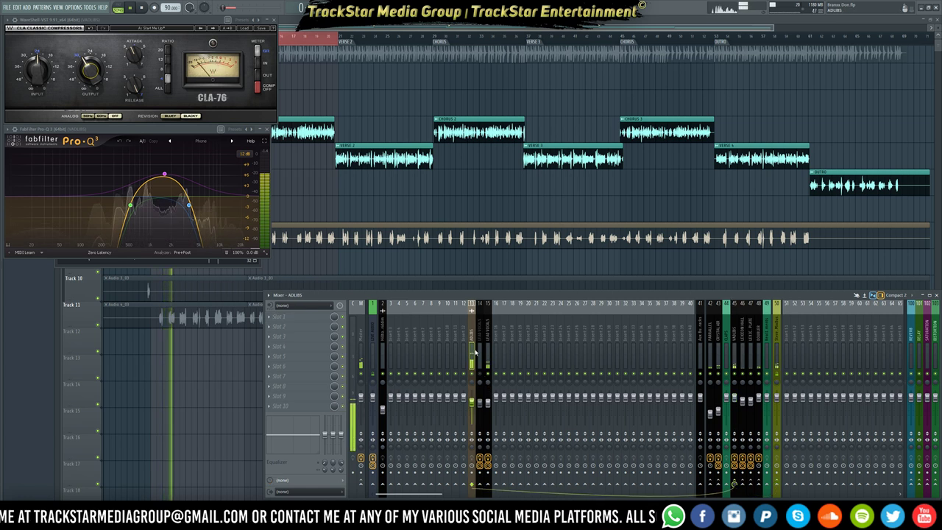
key(space)
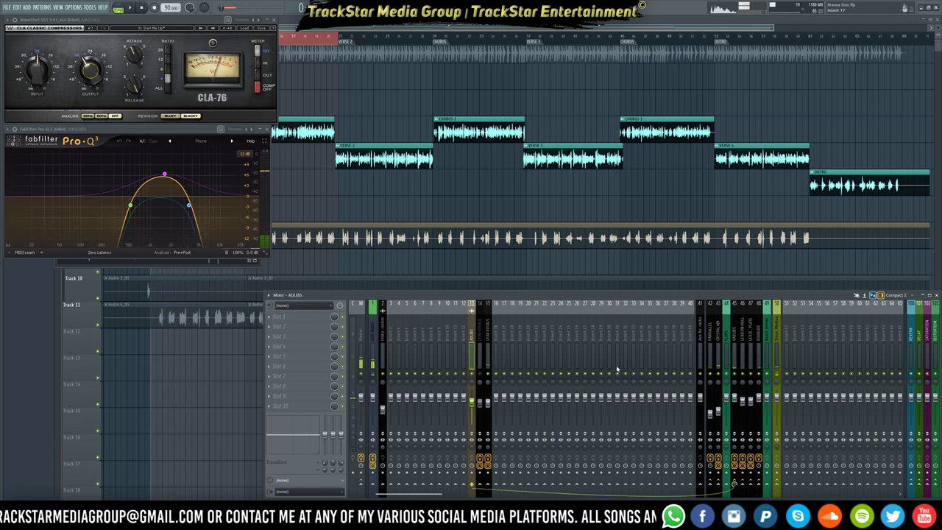
click(733, 353)
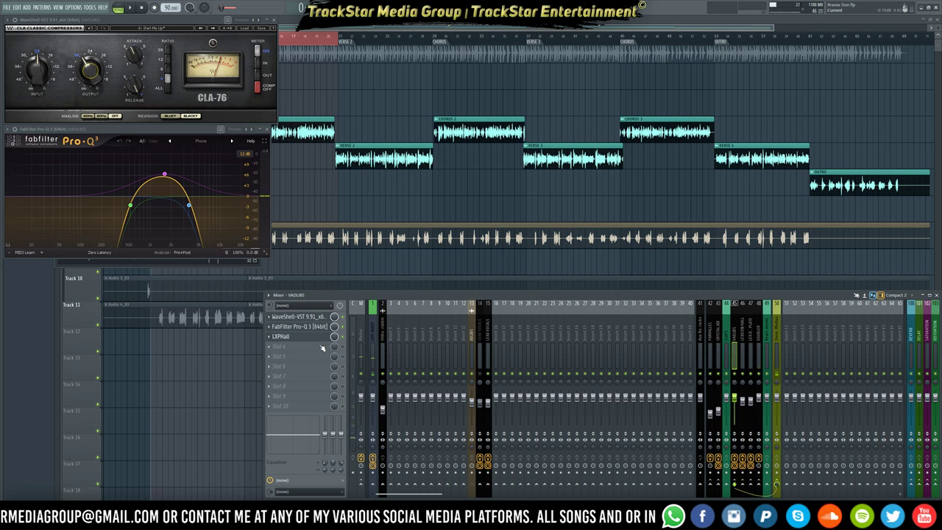
- Load the Soundtoys PanMan auto-panner after LXPHall on the VADLIBS insert and move its window clear of the other plugins
click(298, 349)
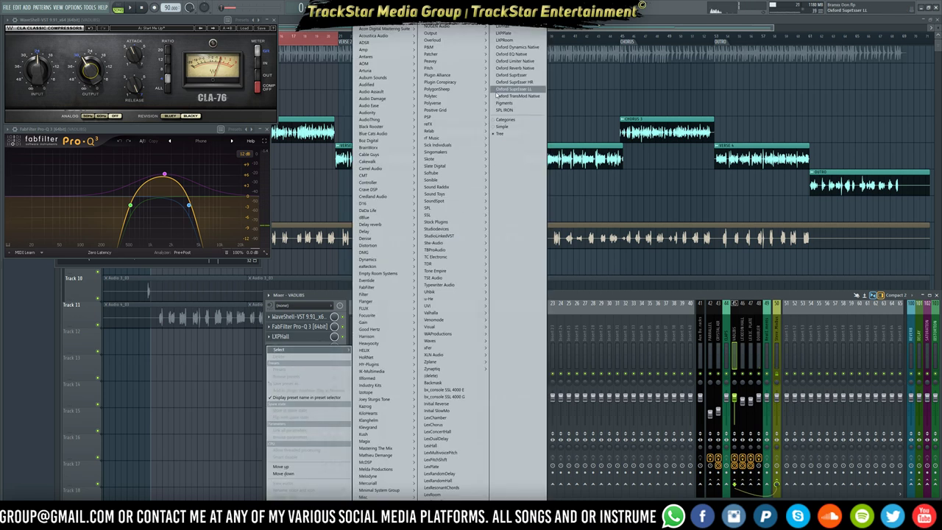
mouse_move(442, 194)
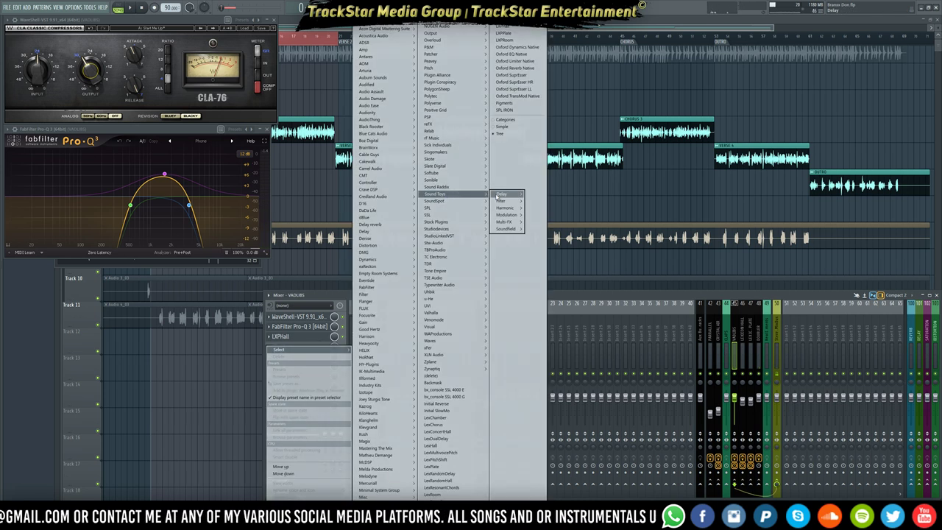
mouse_move(505, 224)
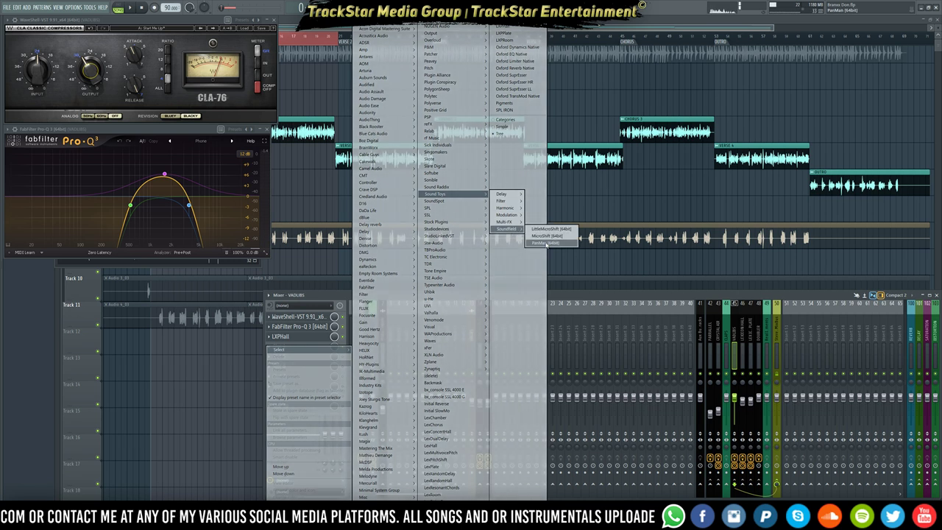
click(543, 236)
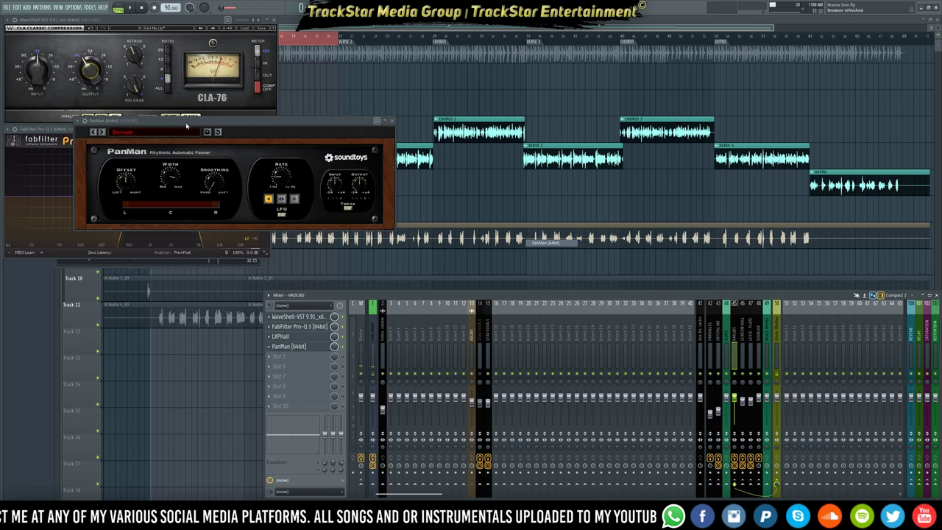
drag(186, 125, 112, 412)
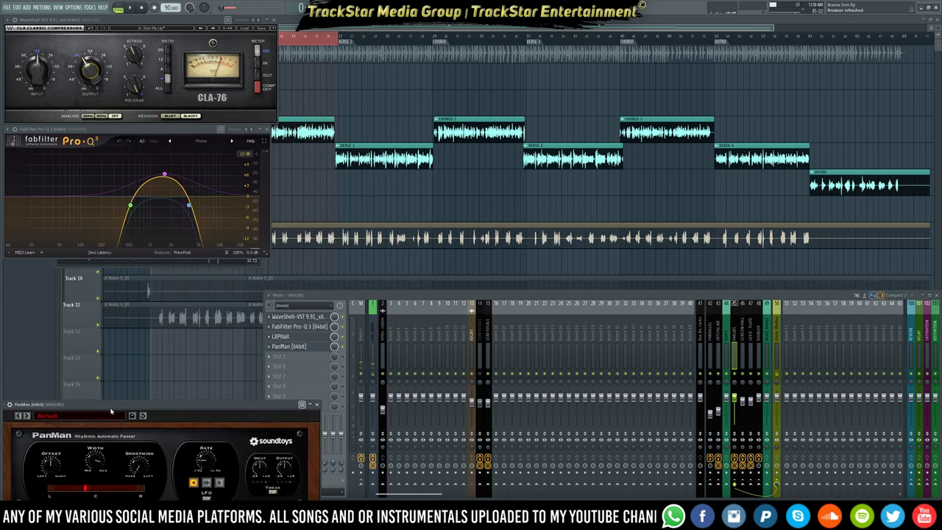
- Load the Four Per Side preset from PanMan's Rhythmic Pans category
click(50, 417)
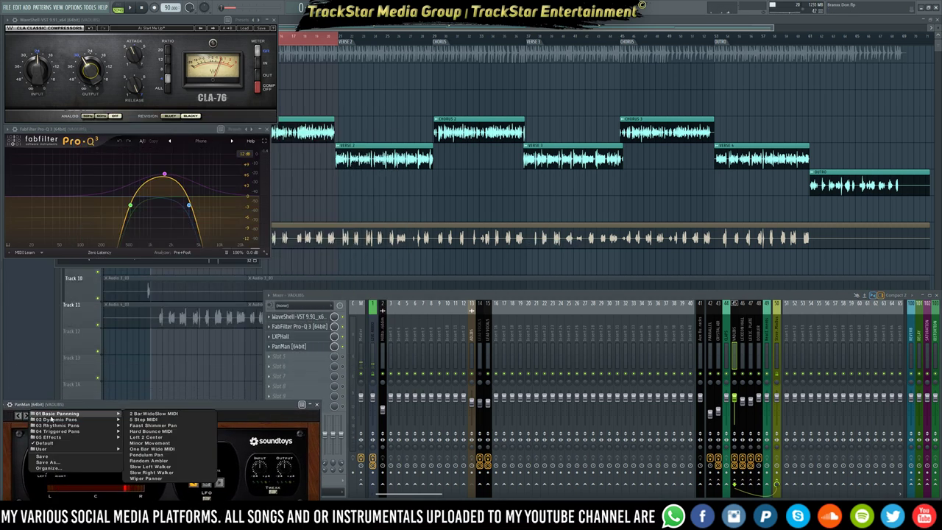
mouse_move(102, 425)
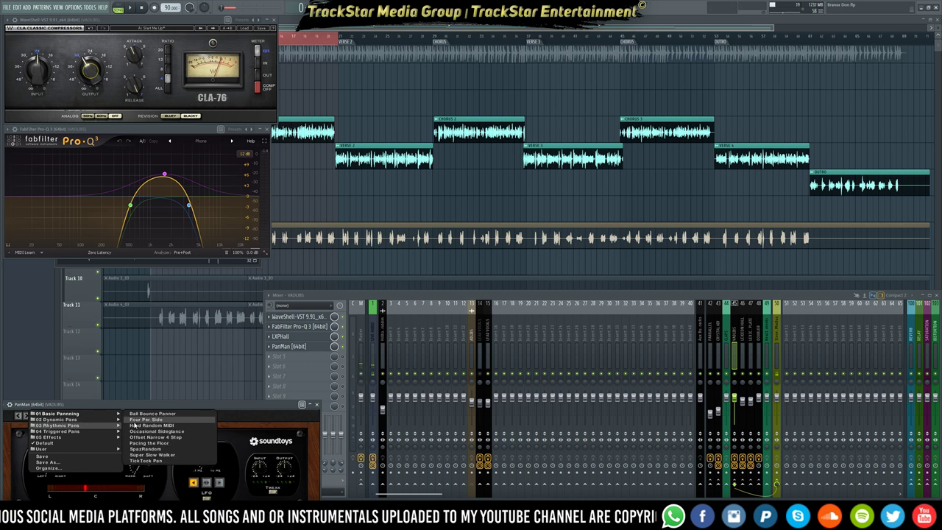
click(137, 420)
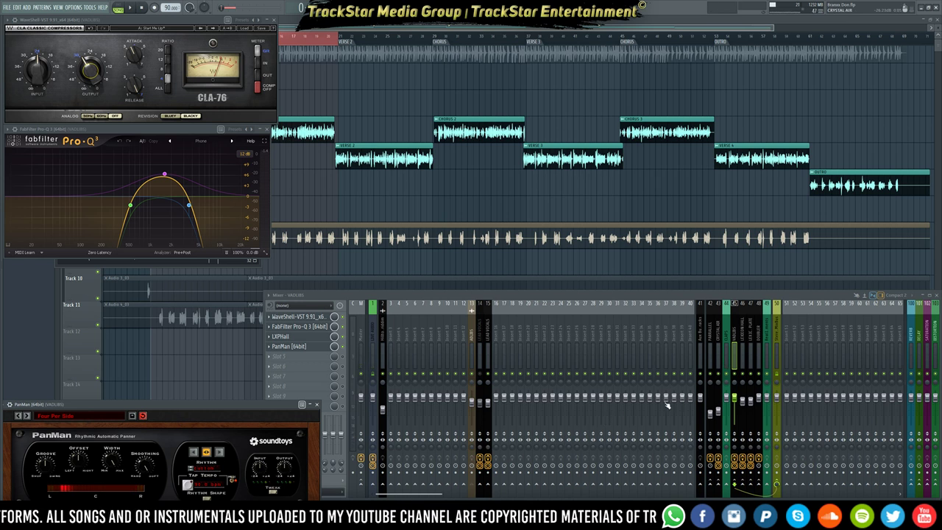
- Hide the mixer and audition the panned ad-libs in the first verse, briefly checking the mixer levels
click(567, 297)
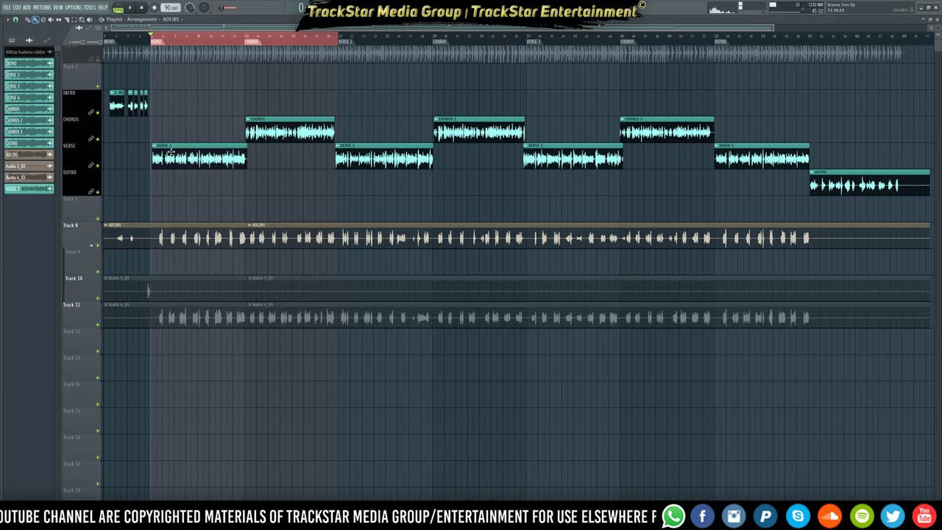
key(space)
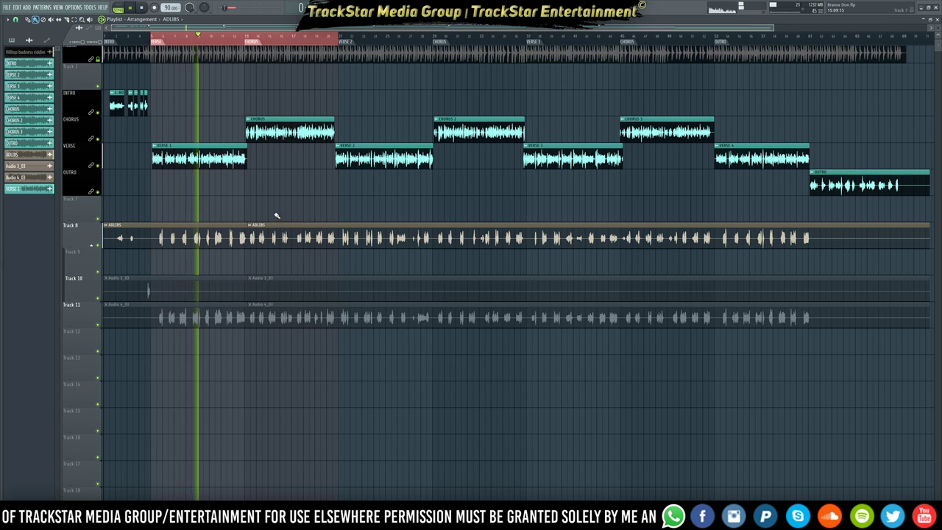
key(F9)
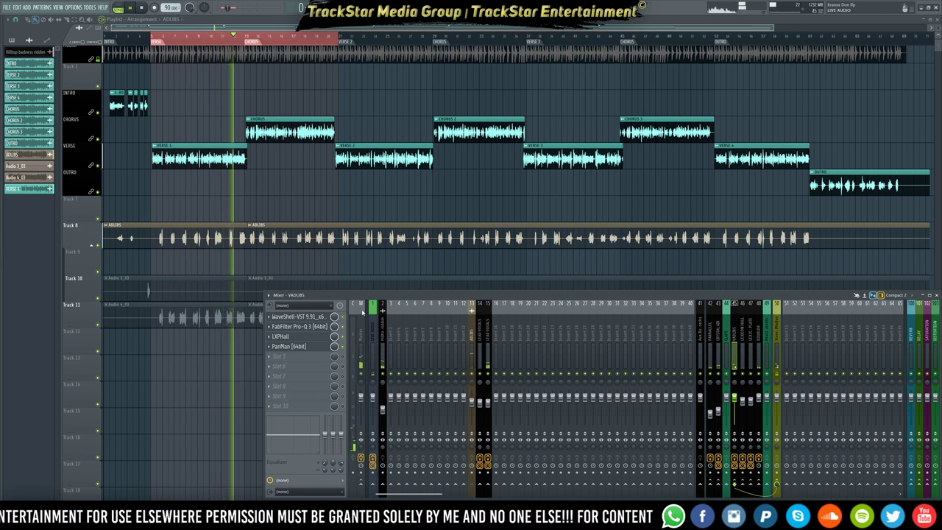
key(F9)
key(space)
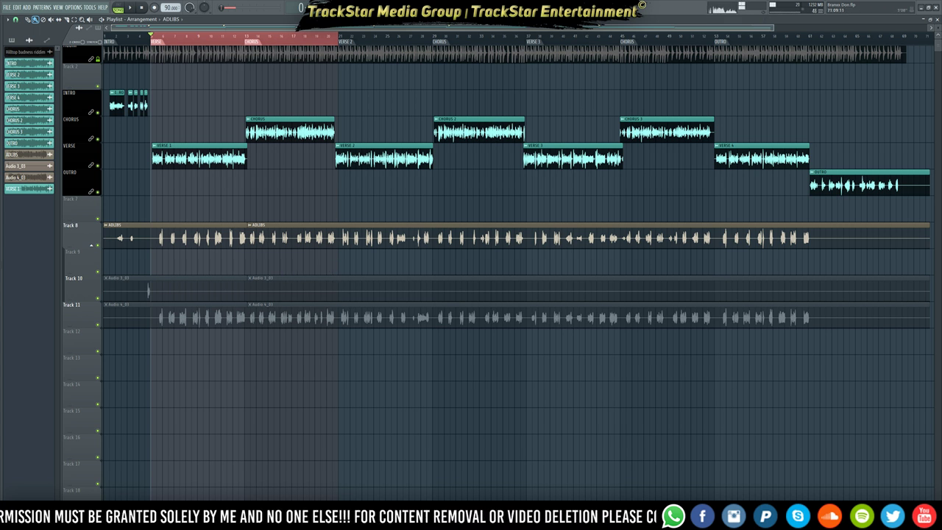
- Slice the ADLIBS clip at the start of the verse and remove its silent stretch before the first verse ad-lib
scroll(198, 135, up, 1)
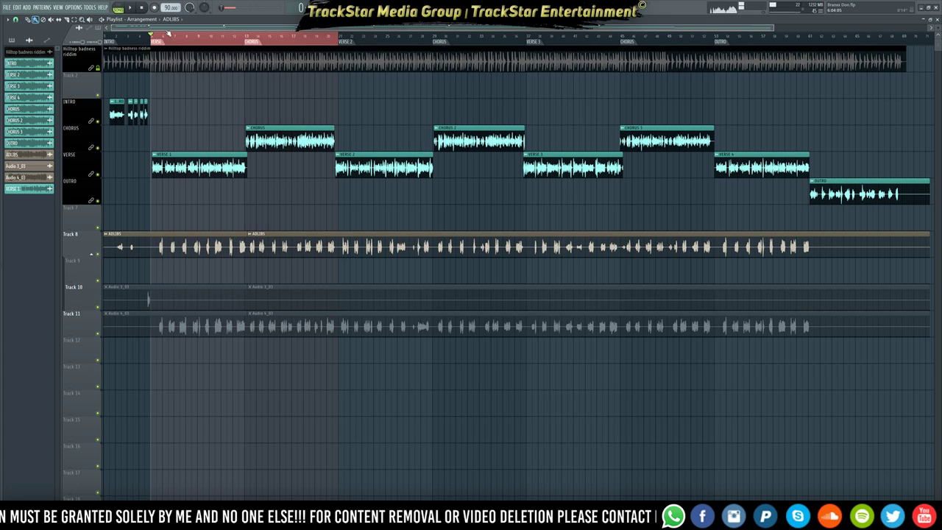
scroll(163, 40, up, 5)
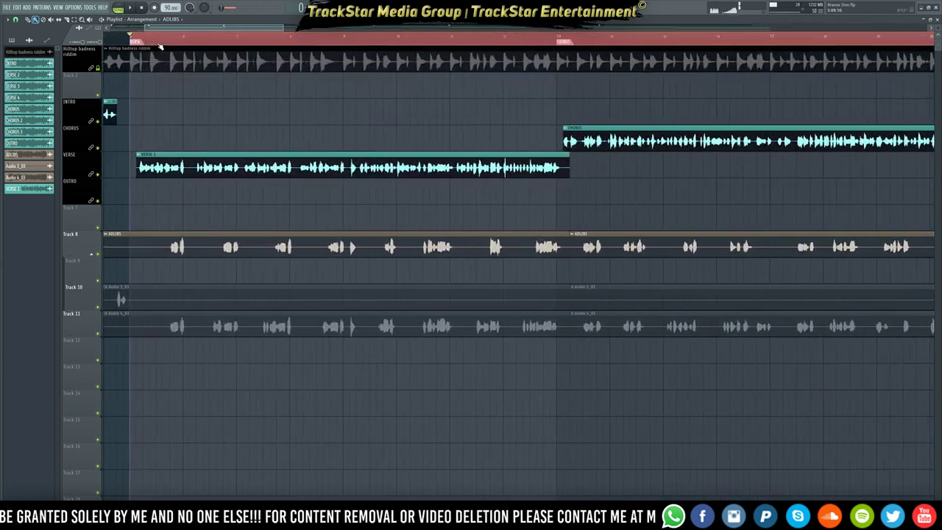
scroll(184, 37, down, 3)
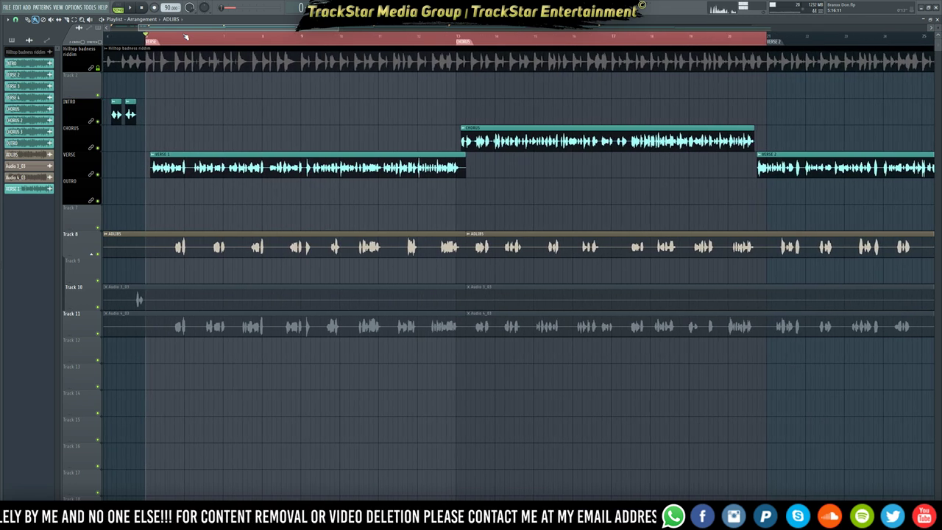
scroll(183, 37, up, 2)
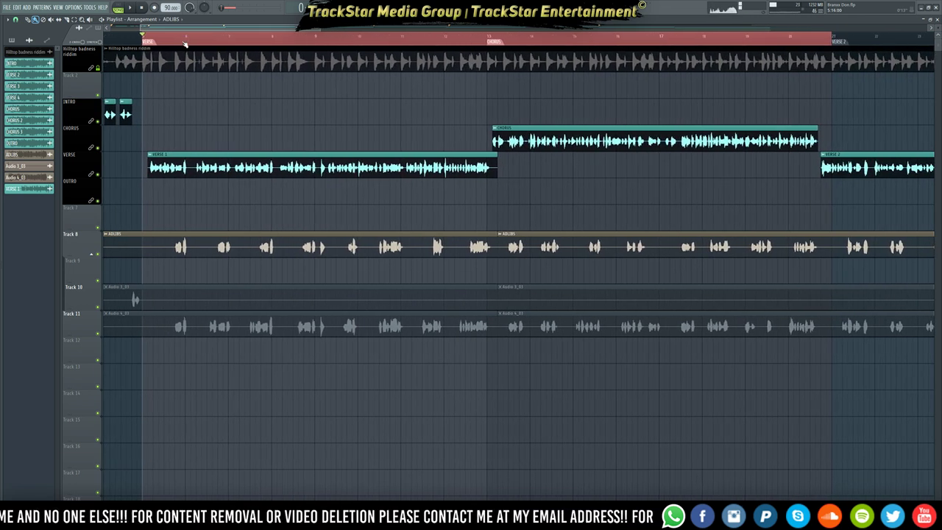
scroll(188, 36, up, 1)
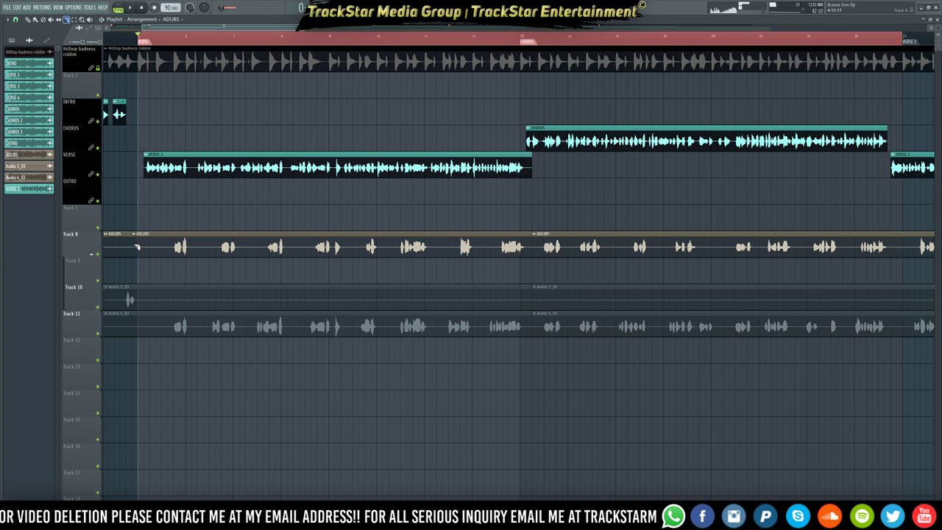
key(space)
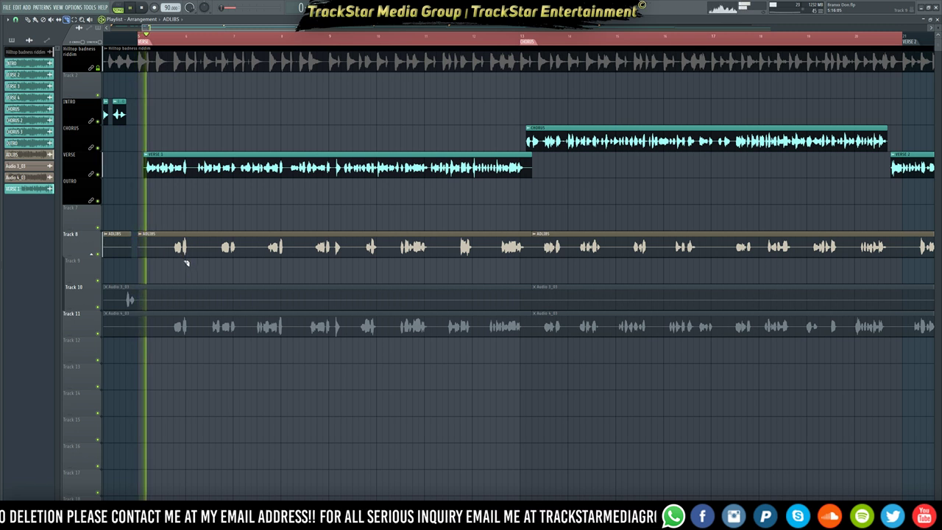
drag(168, 232, 168, 258)
ctrl+click(154, 252)
key(Delete)
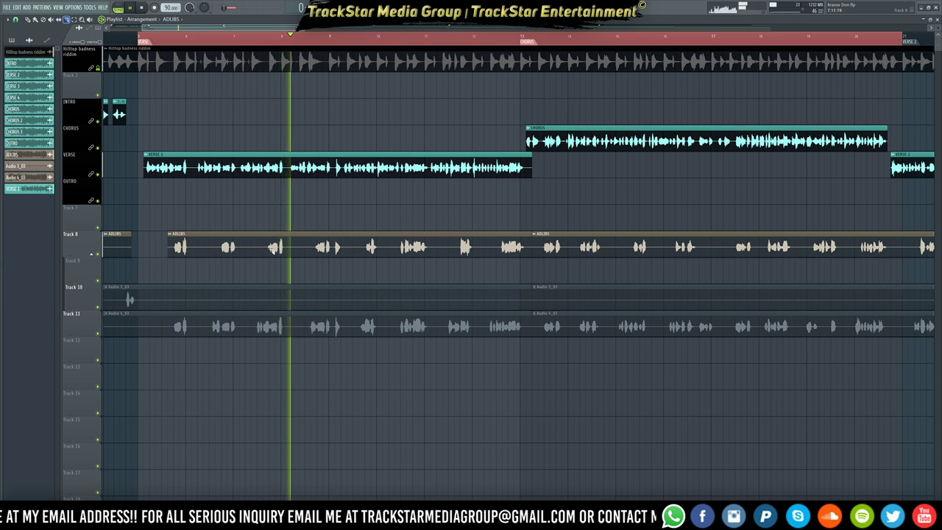
- Stop playback and cut the ad-lib words leading up to bar 8 out of the ADLIBS clip, keeping the last word
key(space)
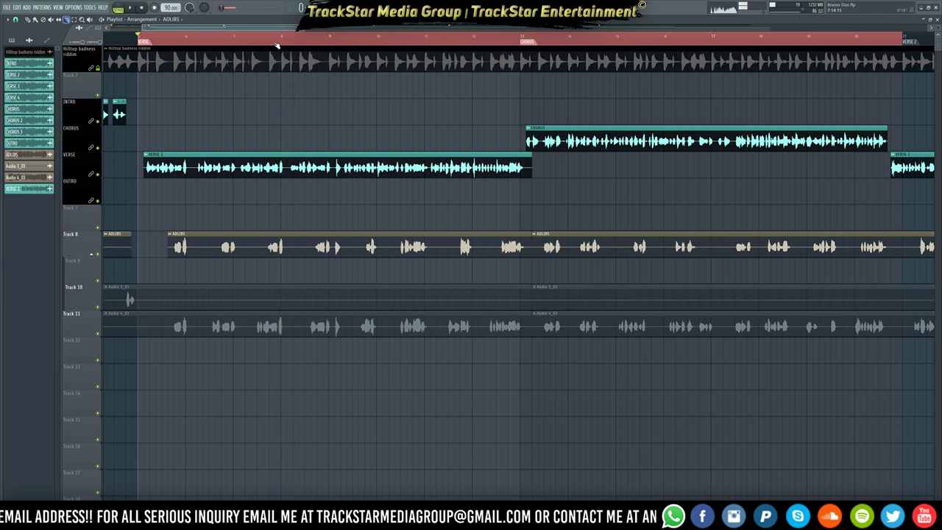
scroll(276, 46, up, 4)
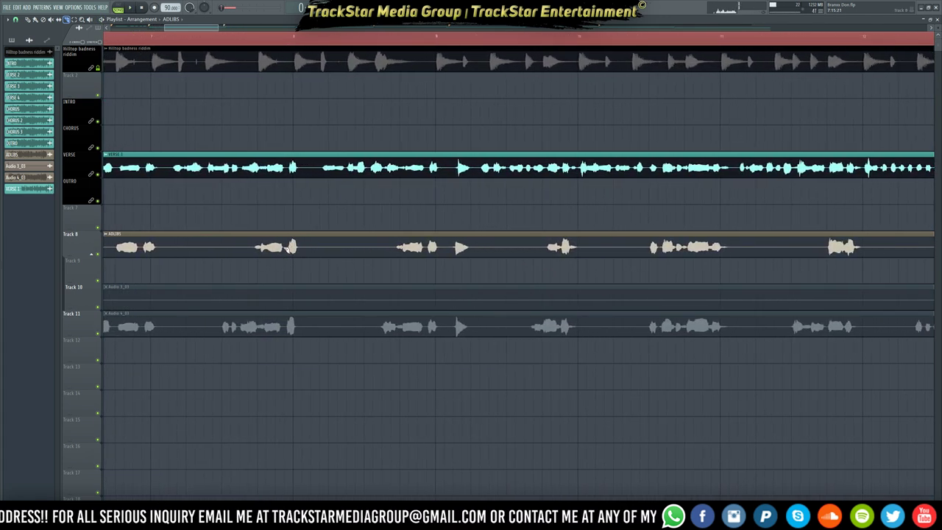
drag(276, 260, 178, 241)
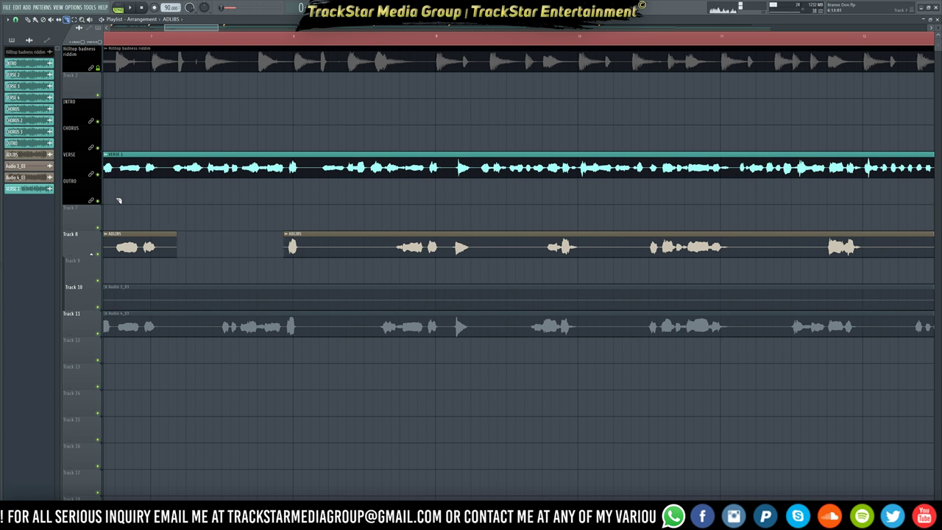
- Set the ADLIBS audio clip's declicking mode to Transient (bleeding) and close its channel settings
double_click(334, 247)
click(147, 176)
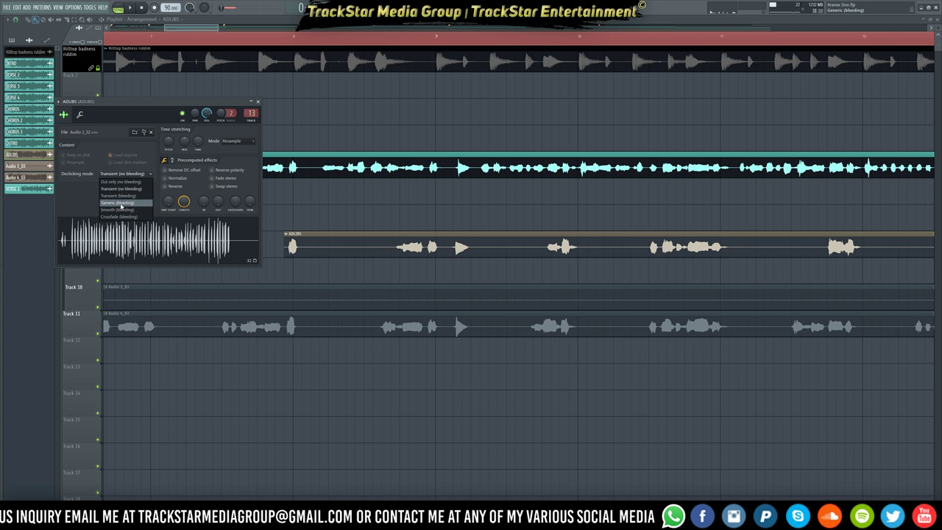
click(121, 202)
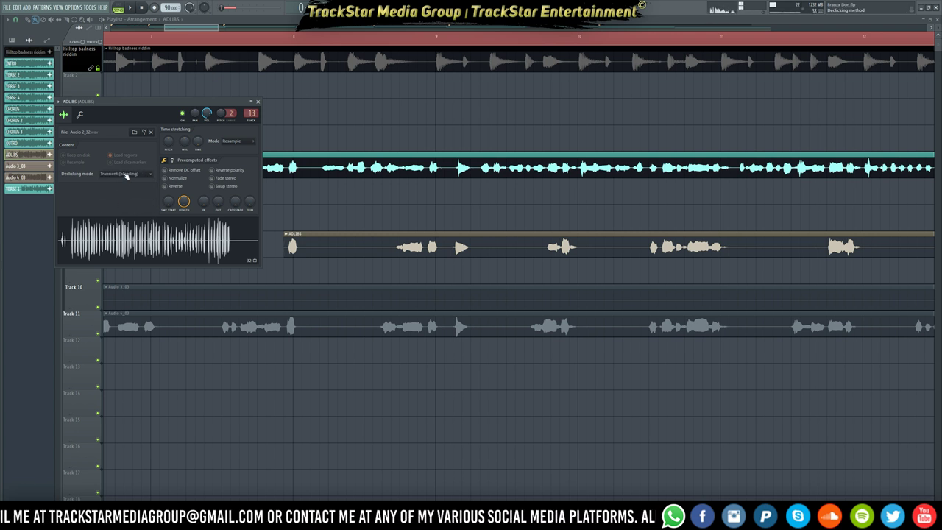
key(Escape)
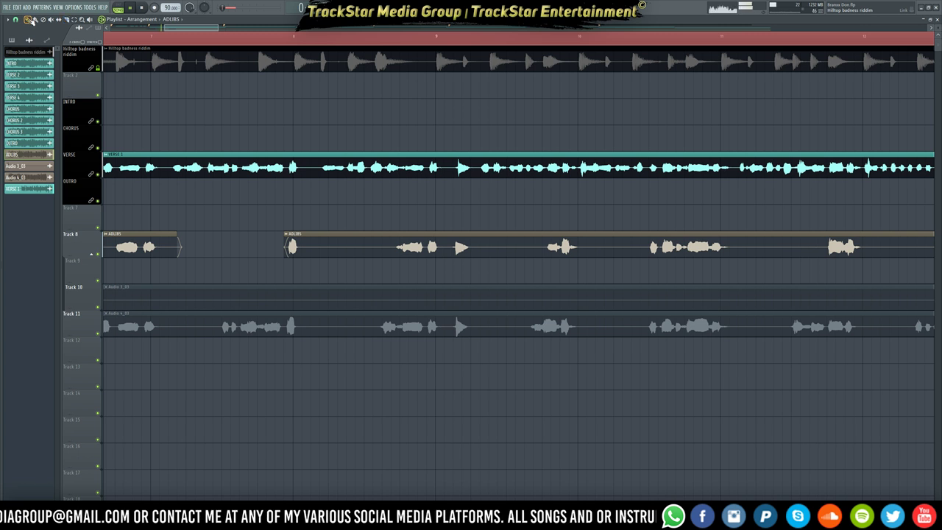
- Cut out the ad-lib phrase just before bar 9 and the silence after the short ad-lib at bar 9, checking against playback
key(space)
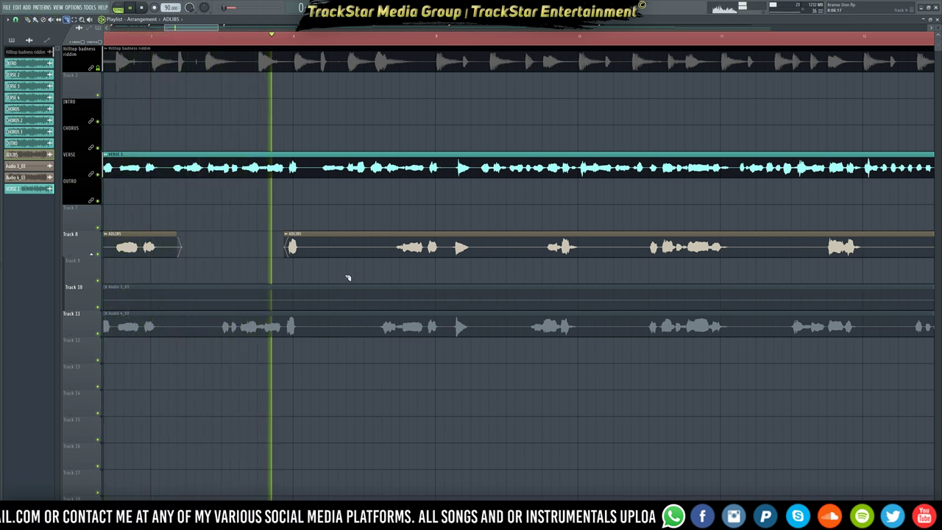
click(304, 252)
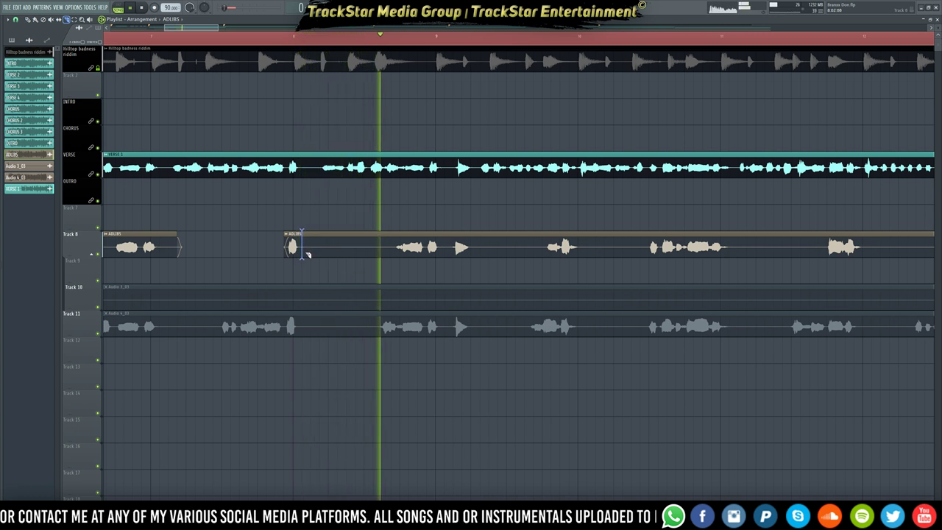
right_click(457, 253)
key(space)
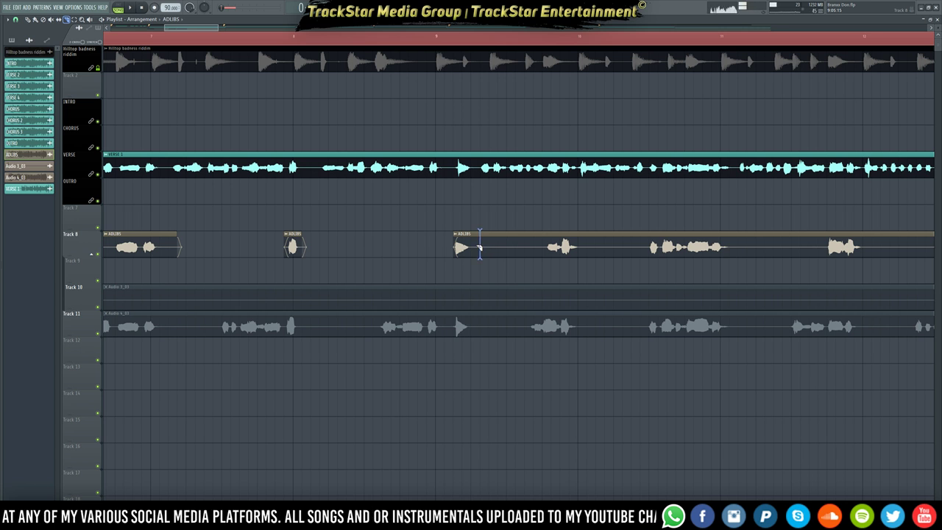
right_click(544, 254)
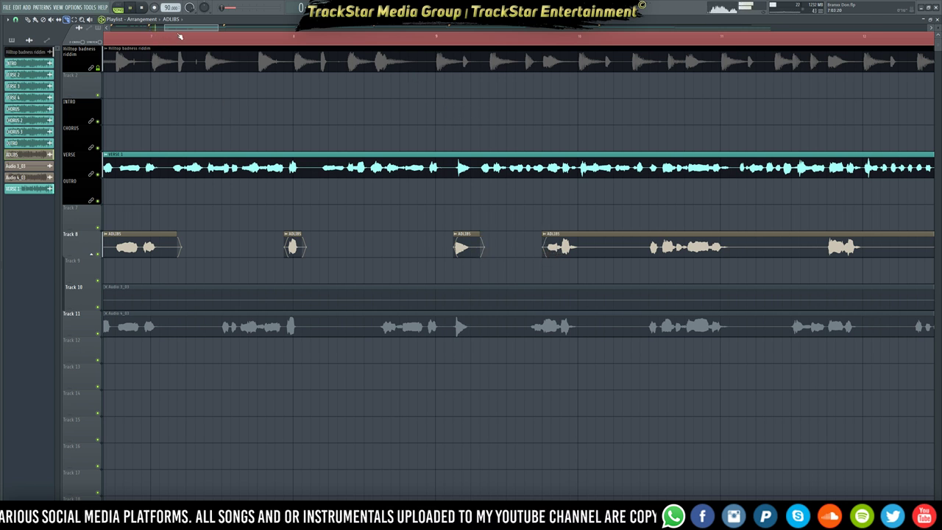
- Remove the opening words of the first verse ad-lib and the silence between its last word and the phrase before bar 7
drag(182, 28, 165, 29)
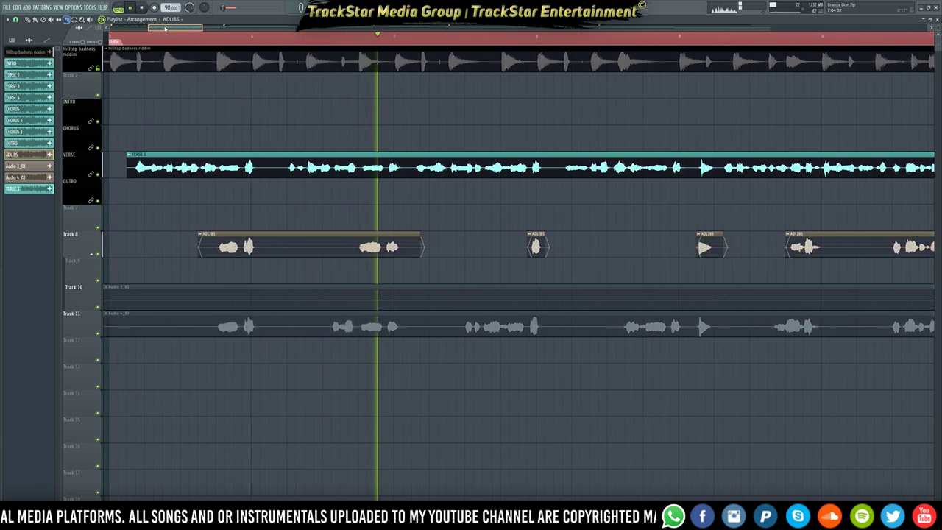
key(space)
key(space)
right_click(242, 252)
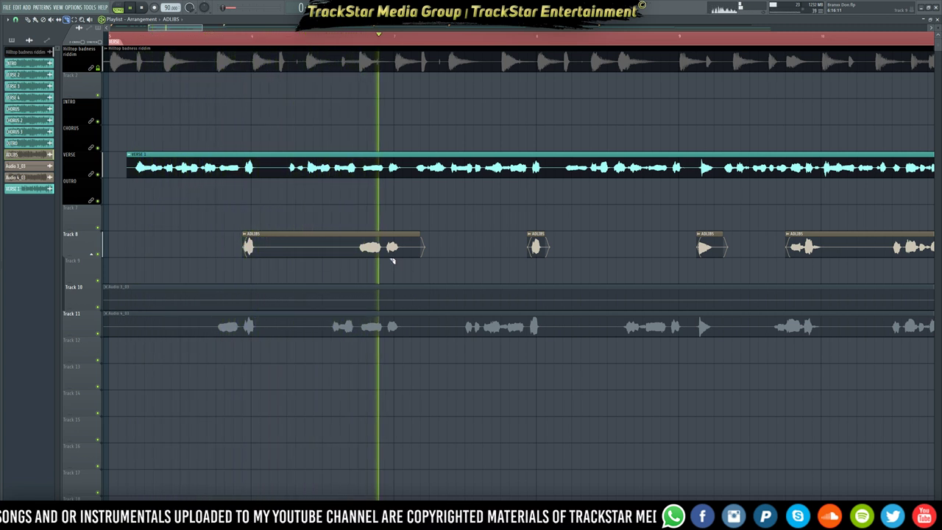
click(362, 256)
right_click(305, 253)
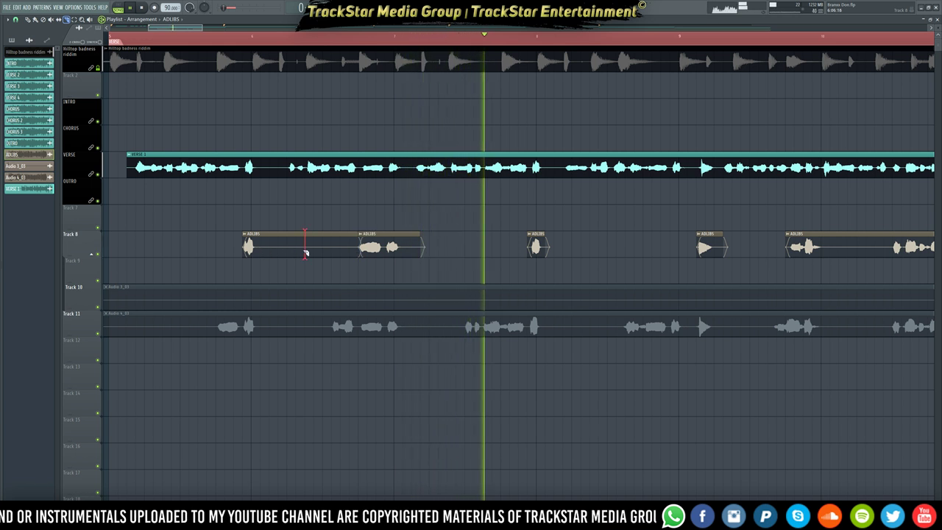
right_click(289, 254)
right_click(284, 254)
right_click(264, 253)
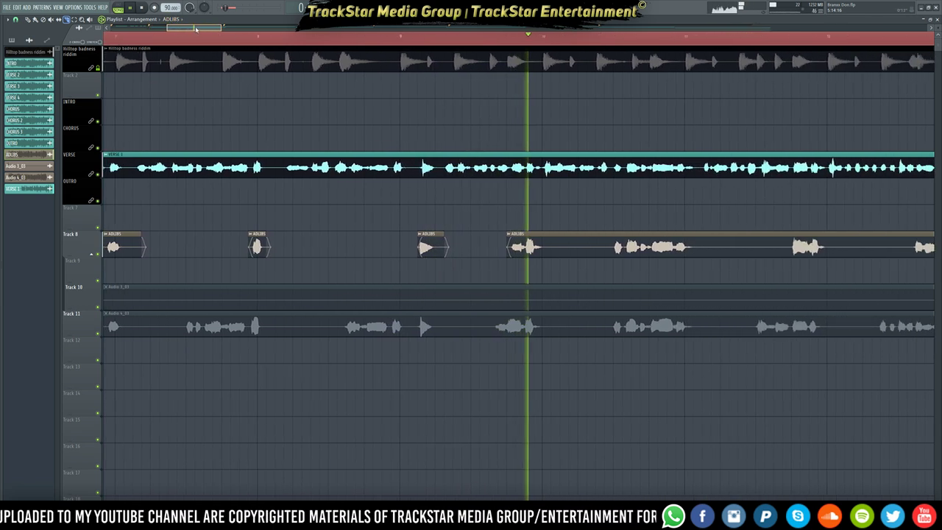
- Cut out the ad-lib phrase just before bar 10 and all but the last word of the phrase before bar 11
drag(491, 247, 596, 247)
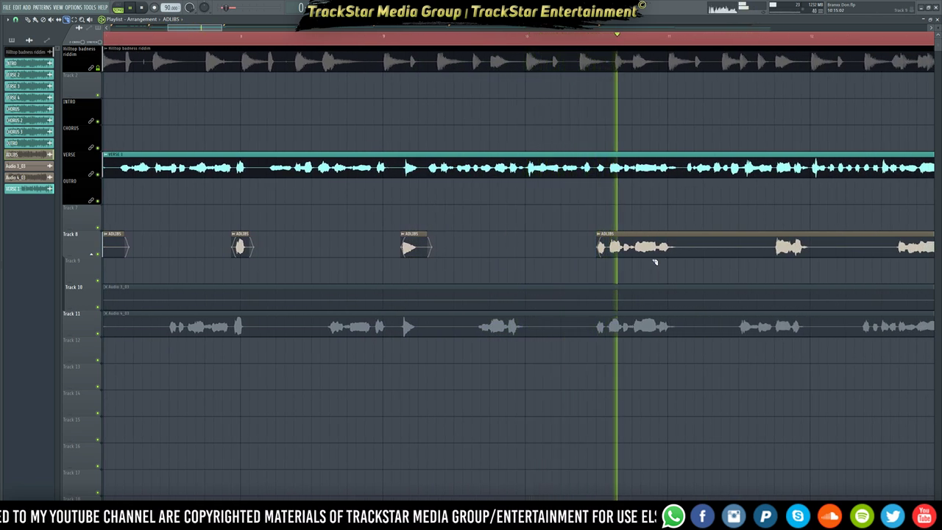
click(659, 251)
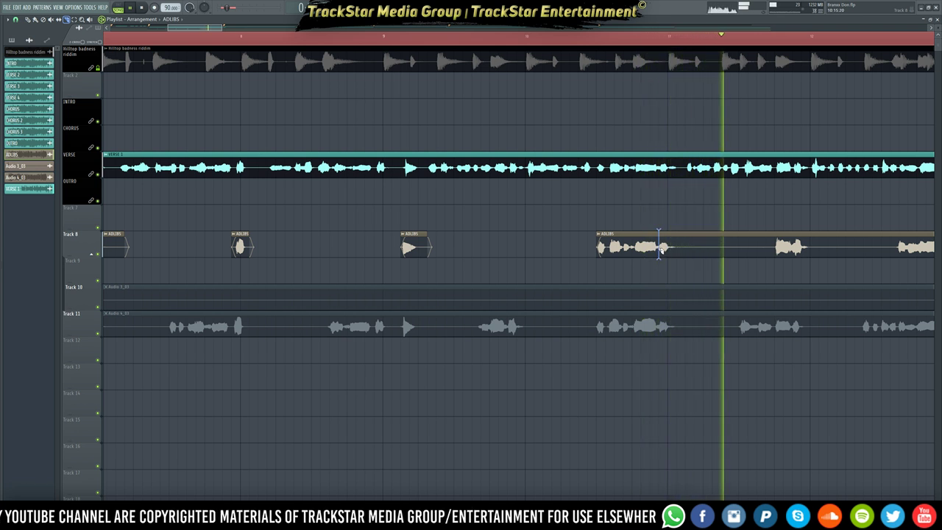
right_click(648, 249)
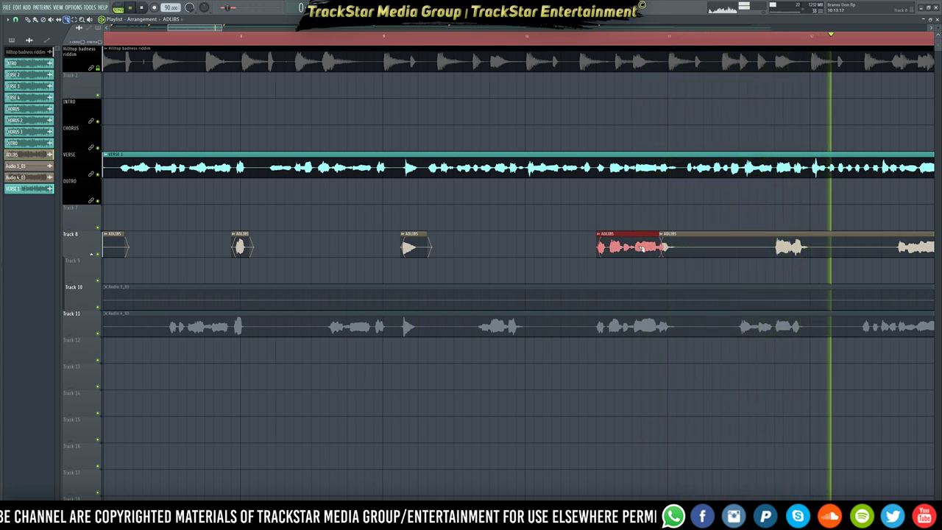
key(space)
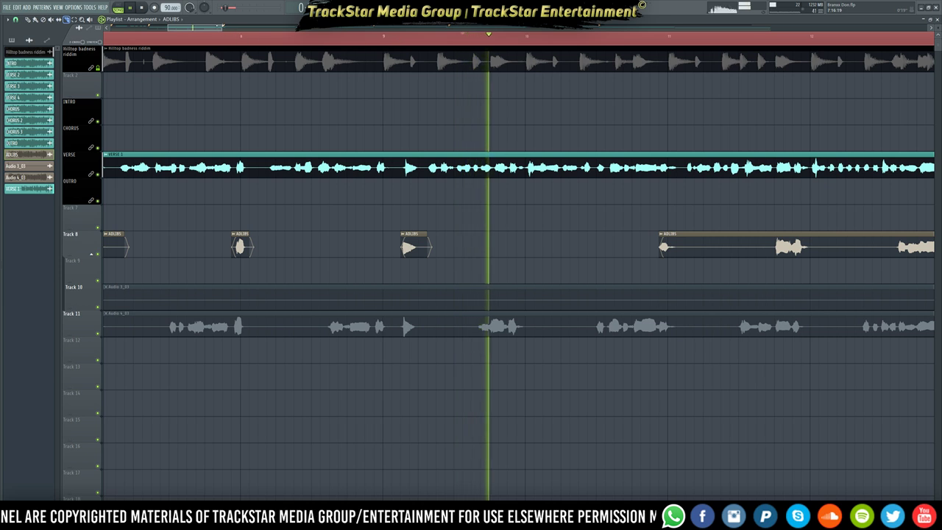
drag(201, 30, 226, 33)
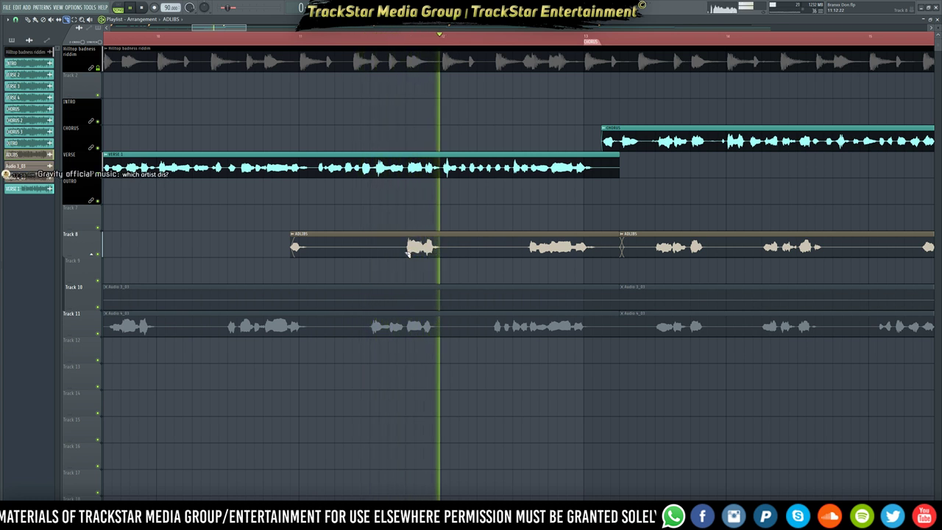
right_click(497, 252)
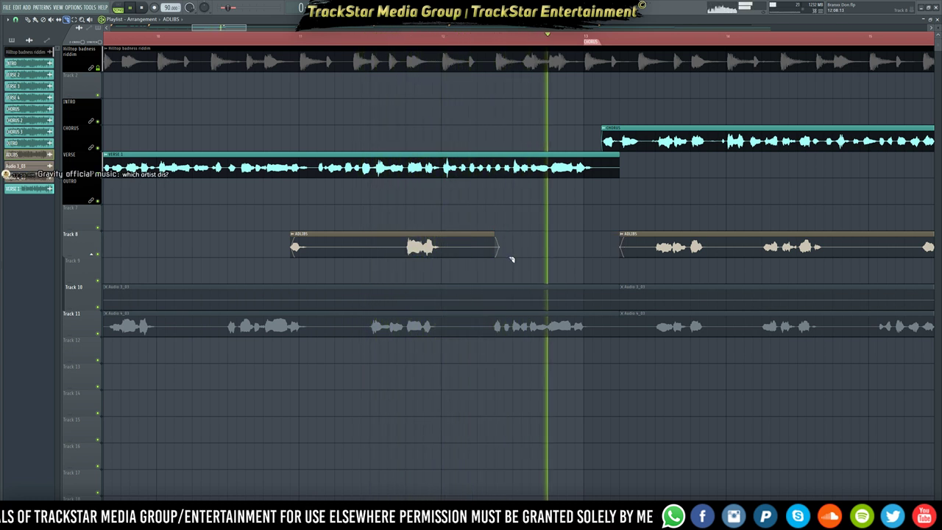
key(ctrl+z)
right_click(462, 250)
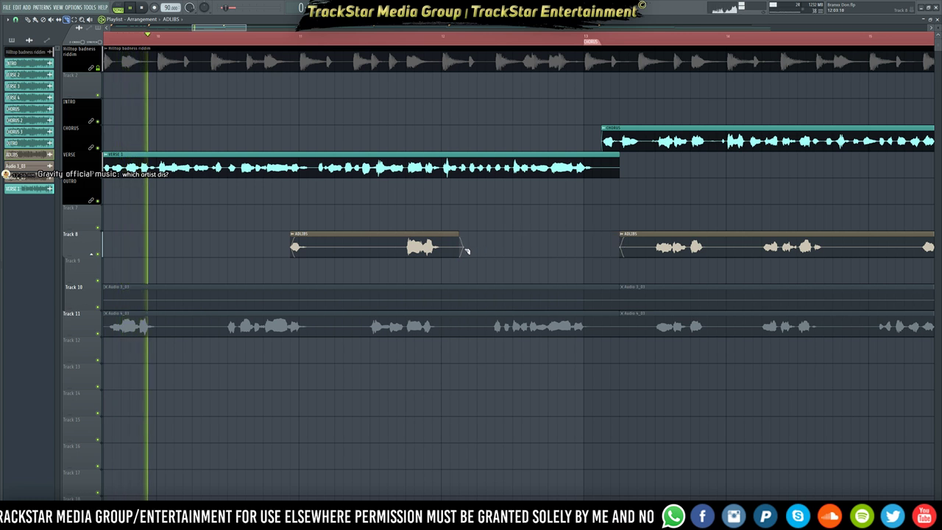
key(ctrl+z)
- Remove all remaining verse ad-libs from the short word at bar 11 up to the end of the VERSE clip
right_click(352, 251)
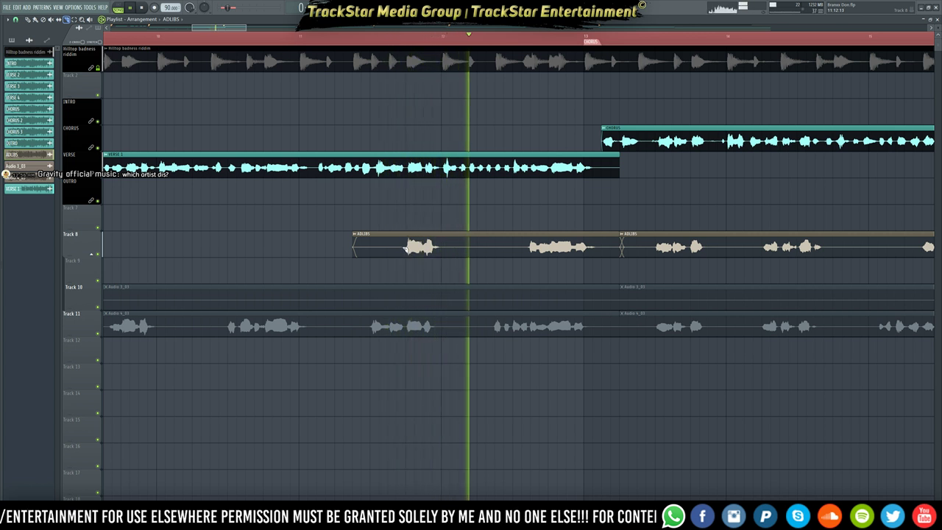
right_click(436, 253)
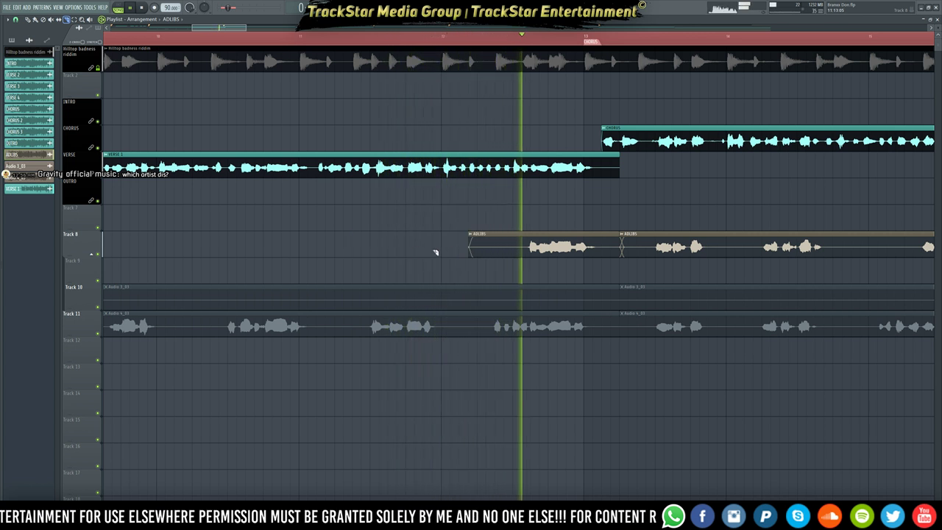
click(605, 248)
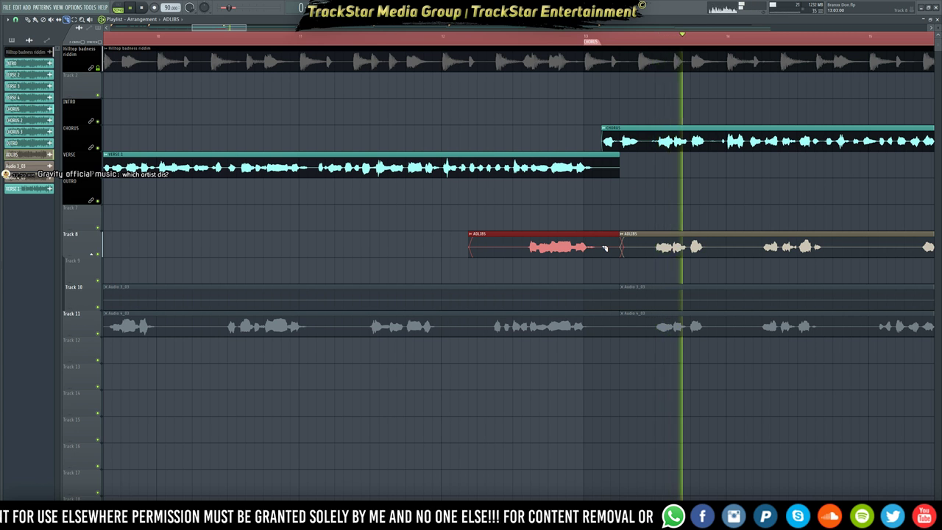
right_click(604, 248)
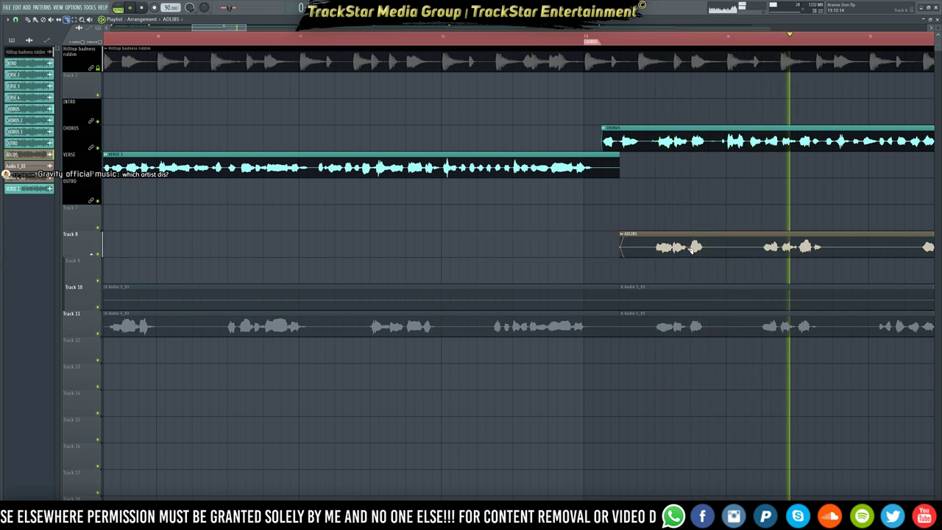
- Cut the opening words off the first chorus ad-lib phrase, keeping only its last word before bar 14
click(690, 250)
ctrl+click(680, 249)
key(Delete)
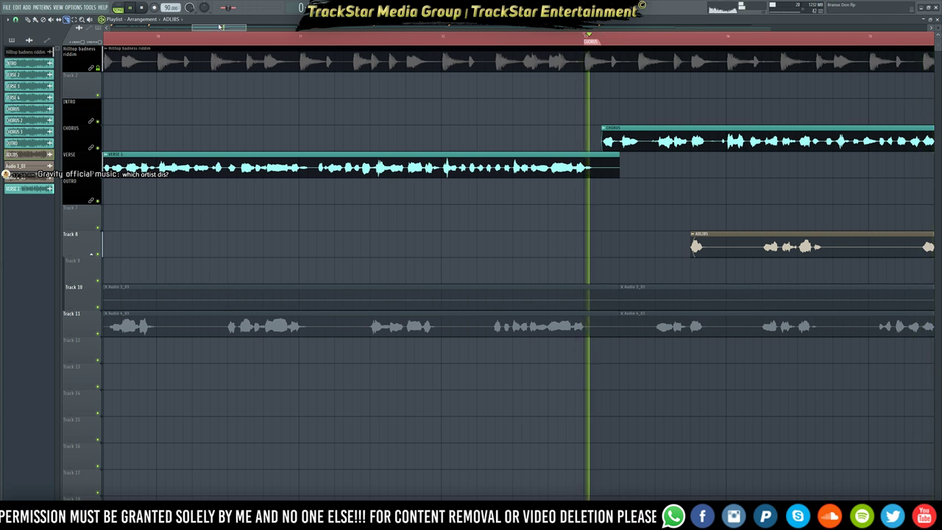
- Trim the ad-lib phrase between bars 14 and 15 to its last word, removing the silence on both sides, checking against playback
drag(219, 26, 247, 32)
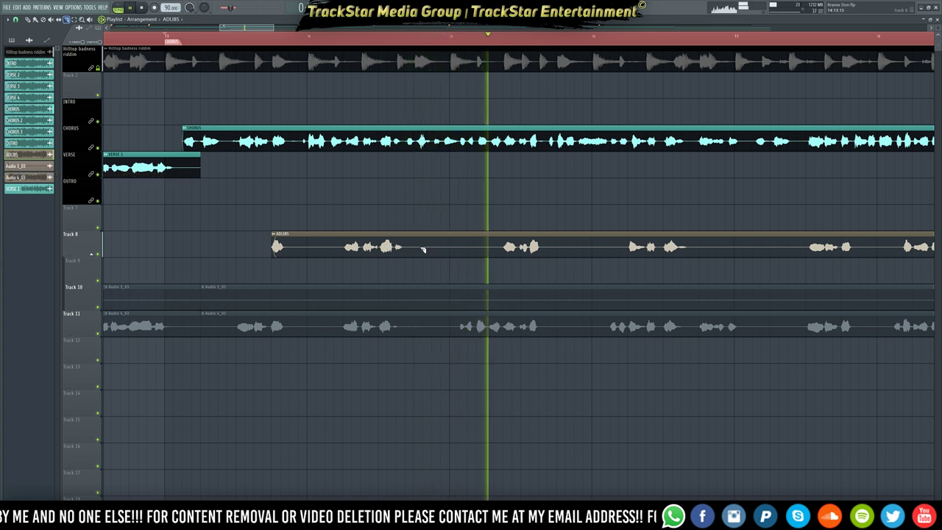
key(space)
key(space)
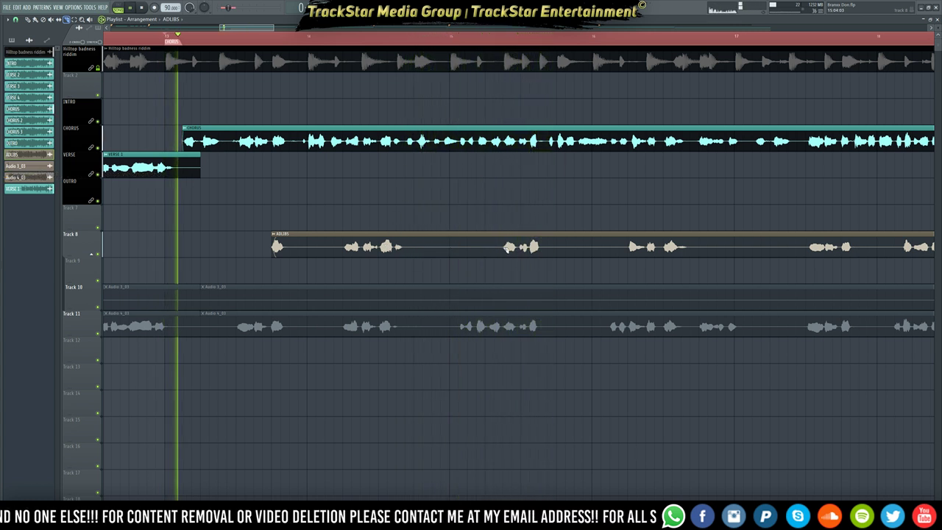
click(293, 252)
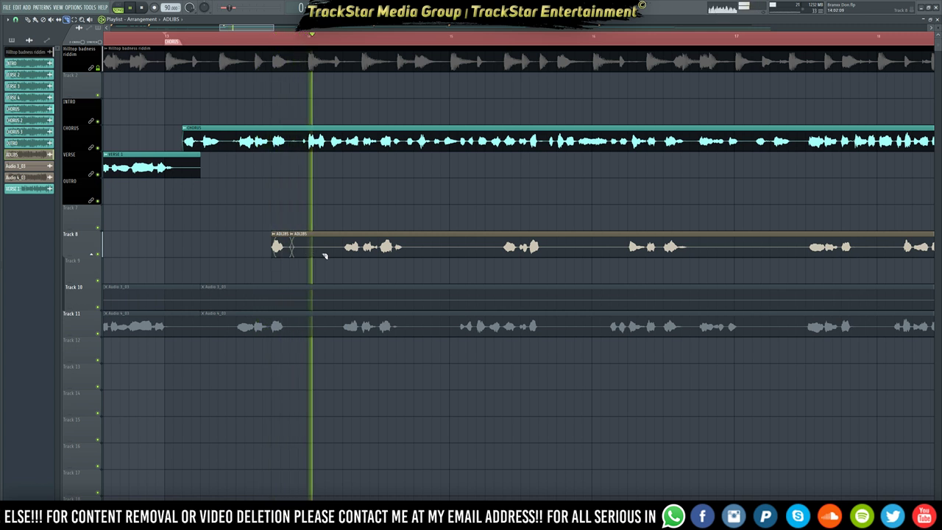
right_click(380, 250)
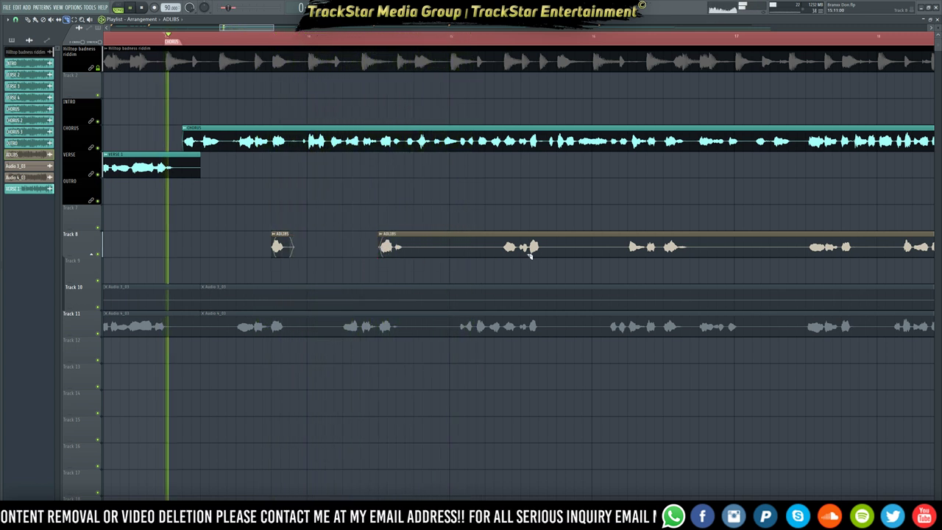
click(406, 250)
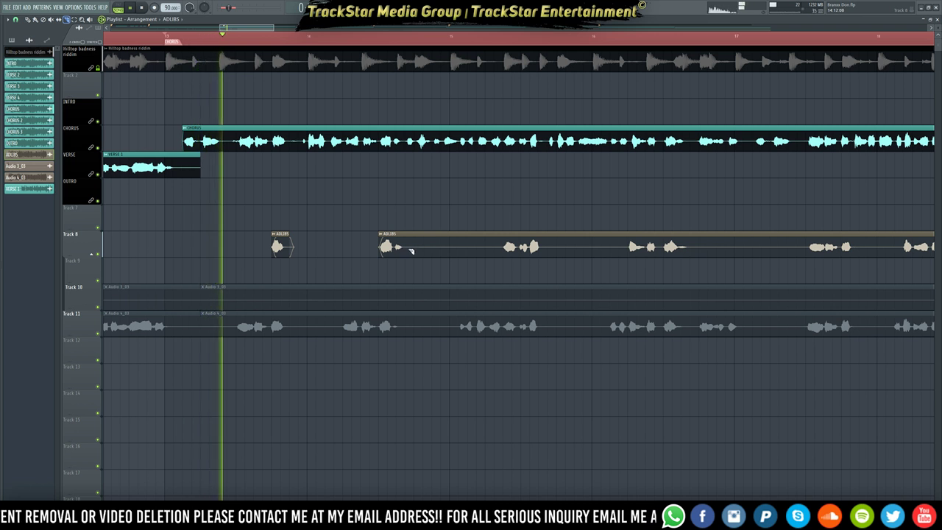
right_click(486, 251)
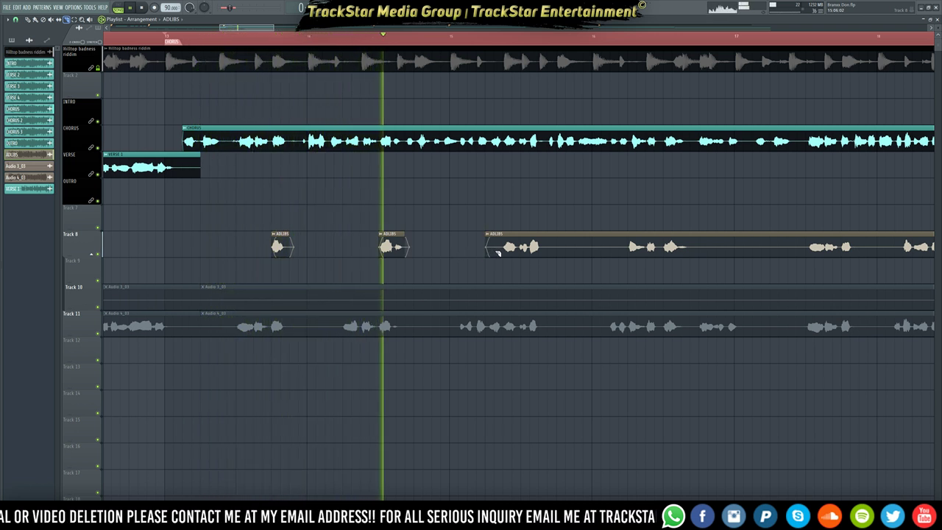
- Keep grid snapping at Line and trim the ADLIBS clip tightly around the phrase between bars 15 and 16
drag(259, 29, 269, 30)
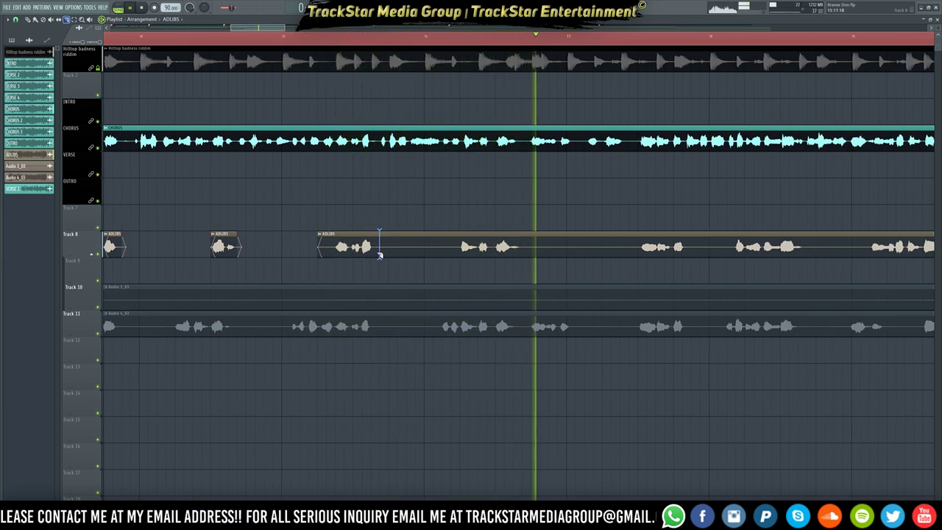
click(380, 255)
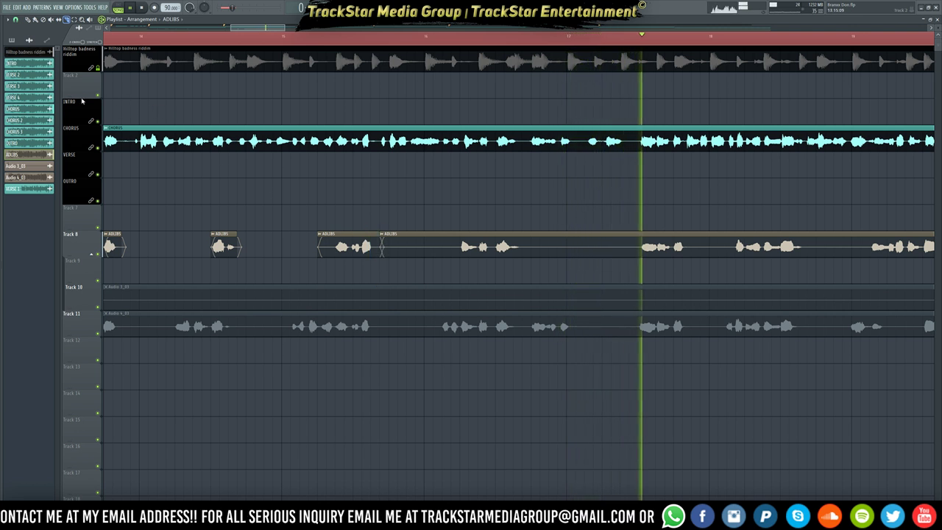
click(23, 41)
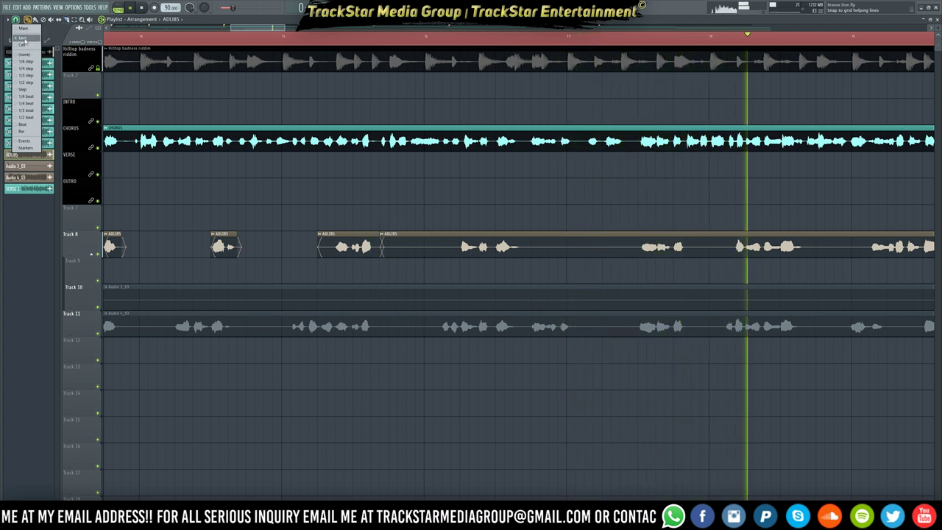
click(22, 38)
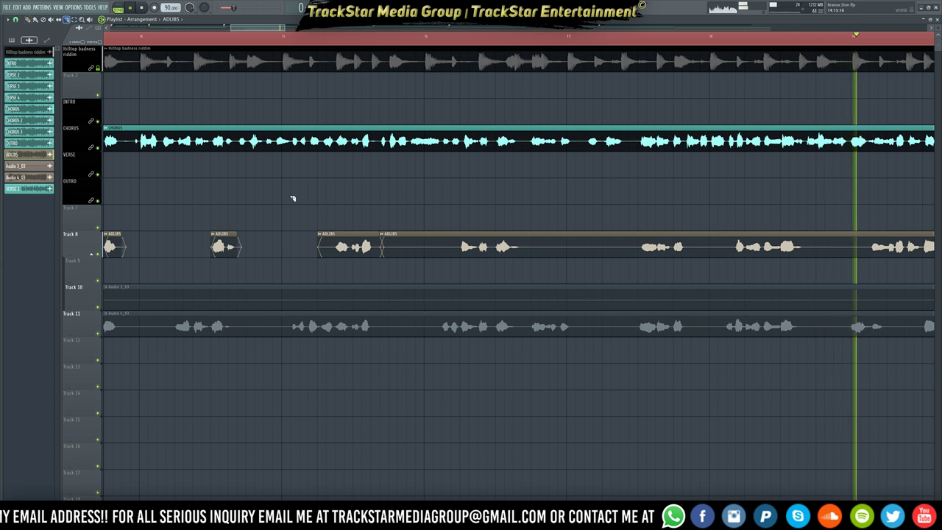
right_click(378, 255)
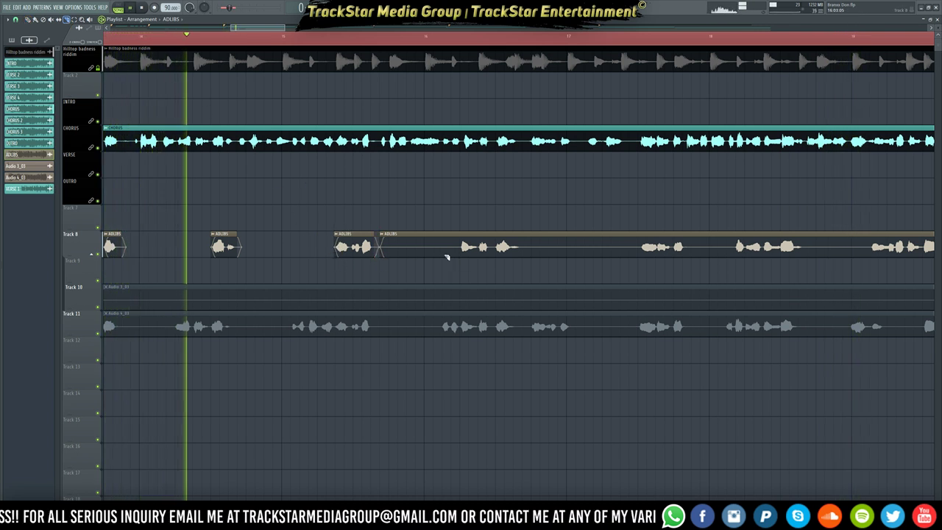
- Trim the ad-lib phrase after bar 16 to its last word and remove the silence before and after it
right_click(440, 255)
right_click(457, 251)
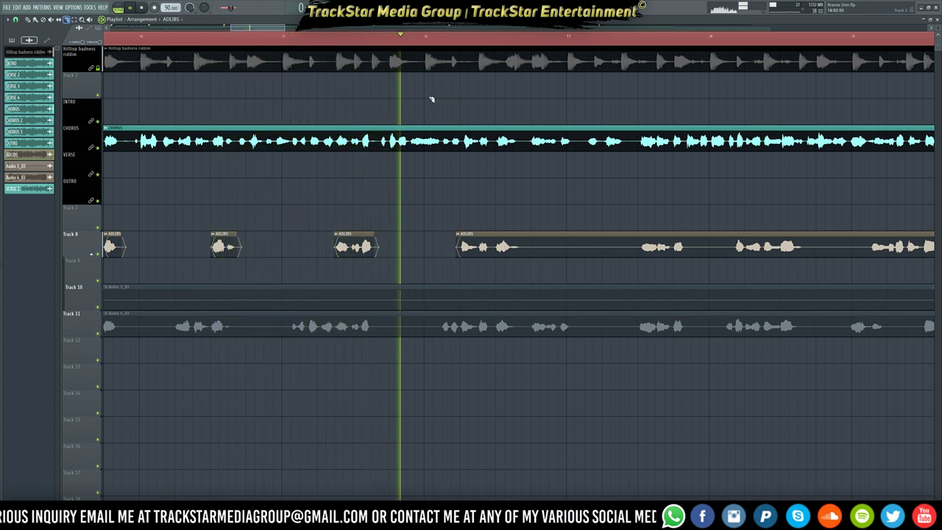
right_click(487, 251)
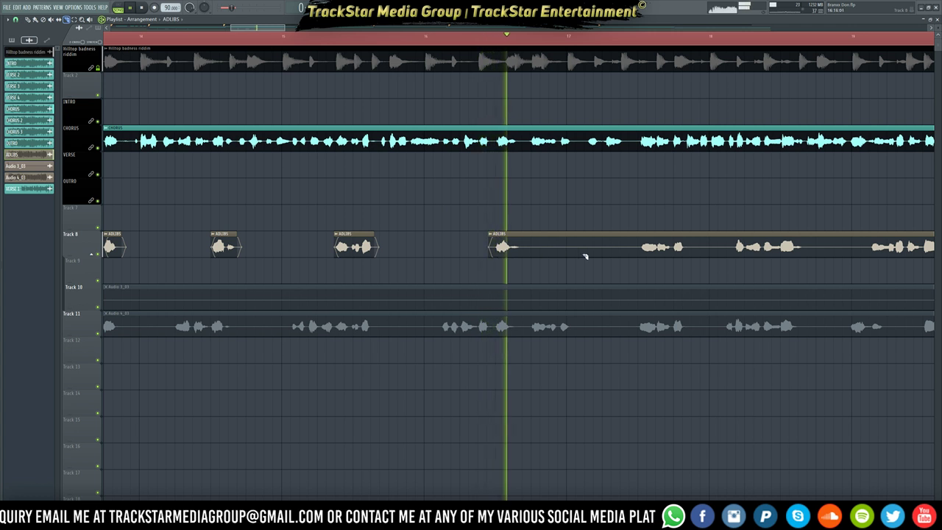
click(524, 253)
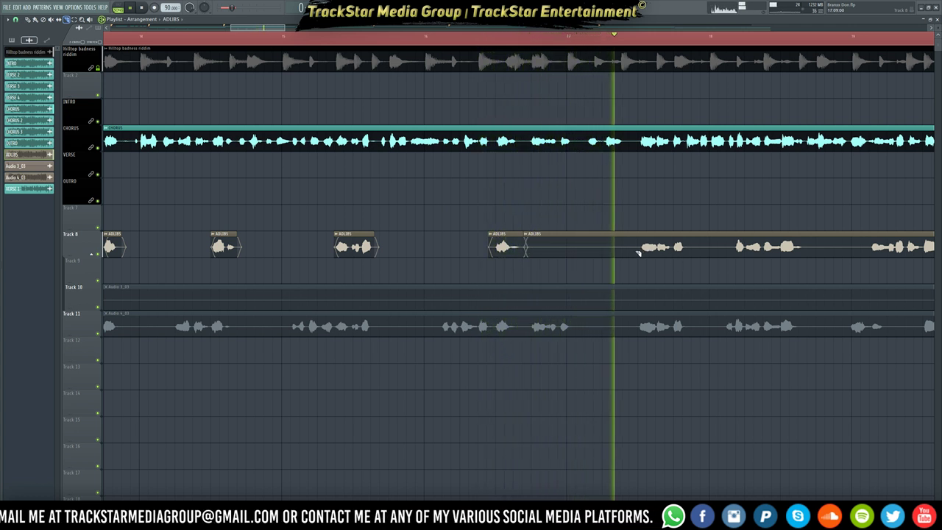
right_click(634, 253)
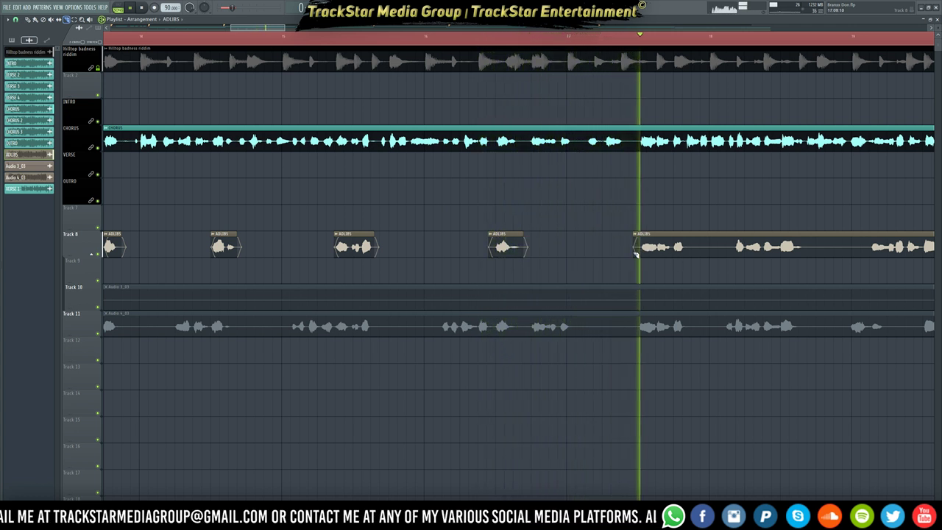
- Keep only the last word of the ad-lib phrase before bar 18 and remove the silence up to the following phrase
right_click(673, 251)
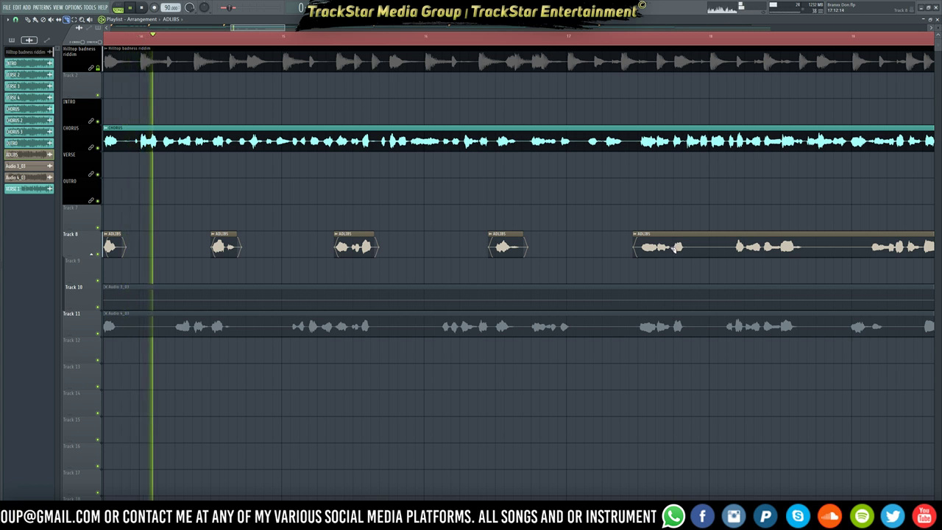
right_click(668, 248)
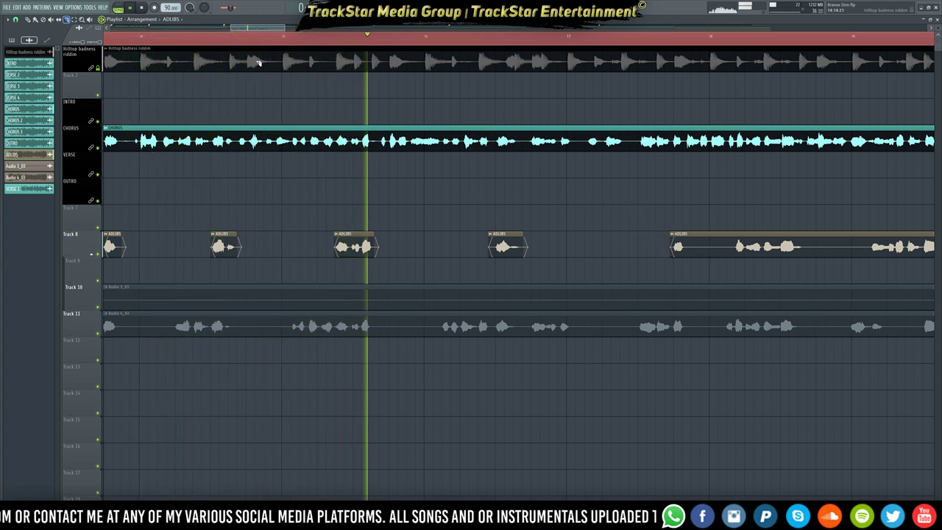
drag(283, 28, 297, 38)
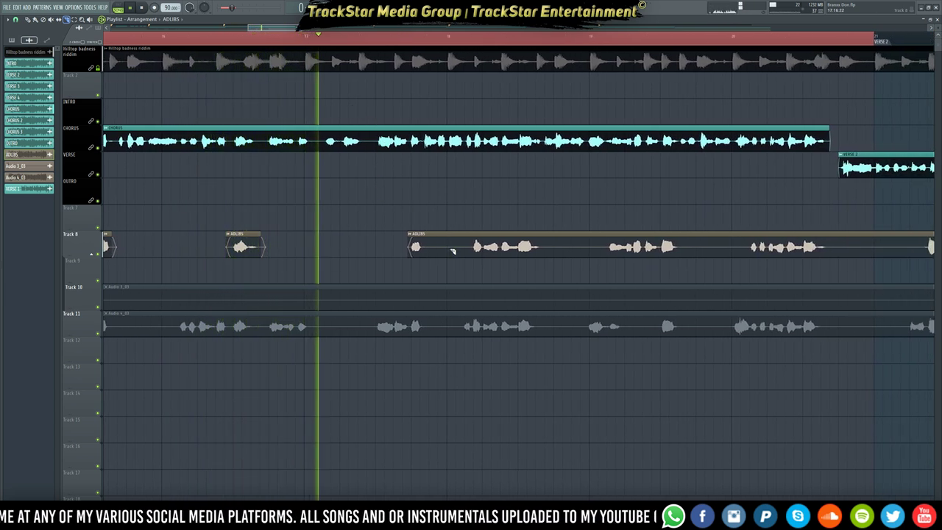
click(425, 251)
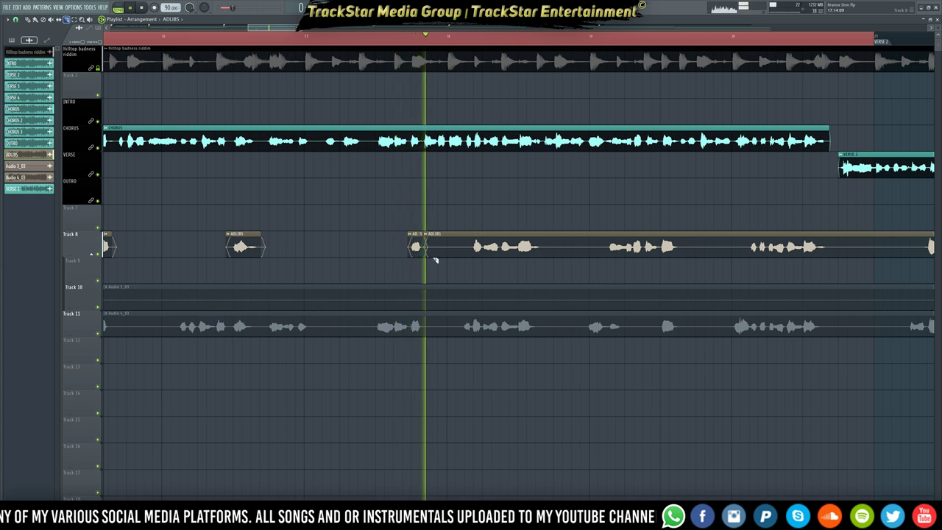
click(471, 252)
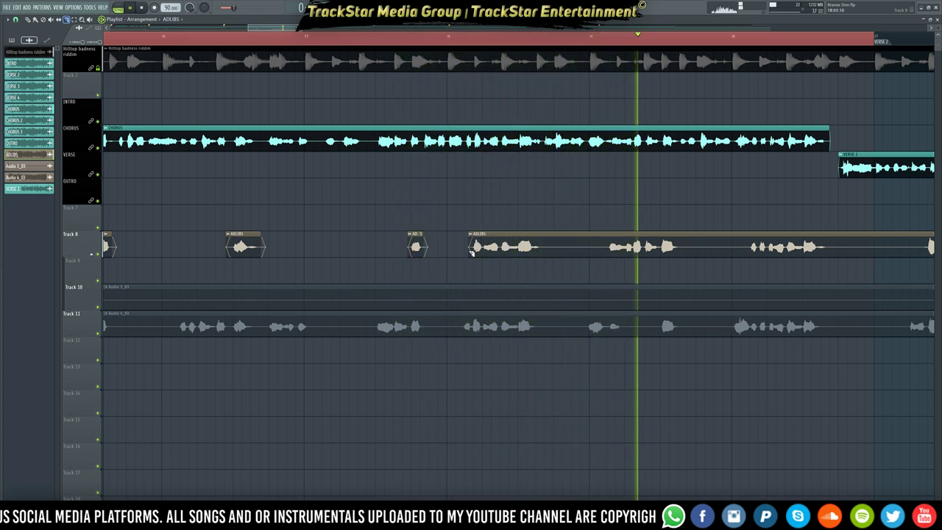
- Cut the tail off the CHORUS clip just after bar 20, resume playback shortly before bar 19 and select the Slice tool
right_click(734, 141)
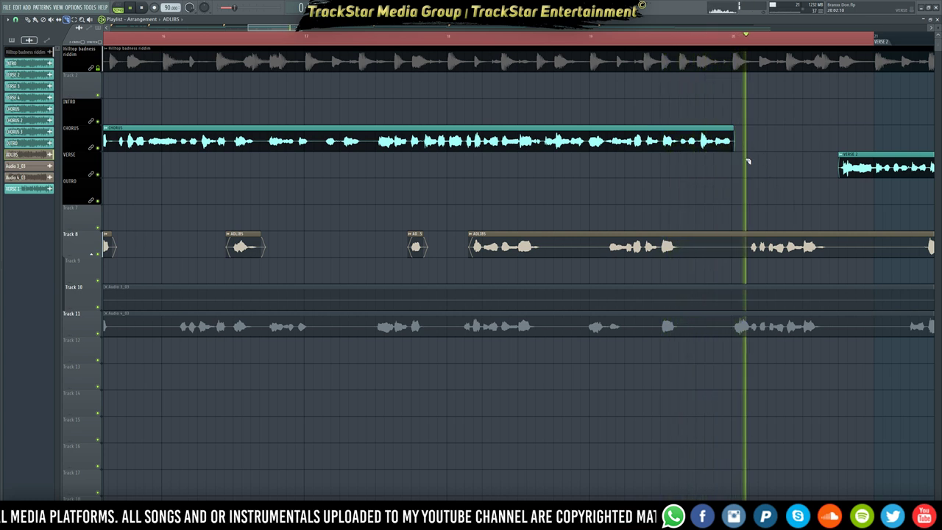
click(557, 37)
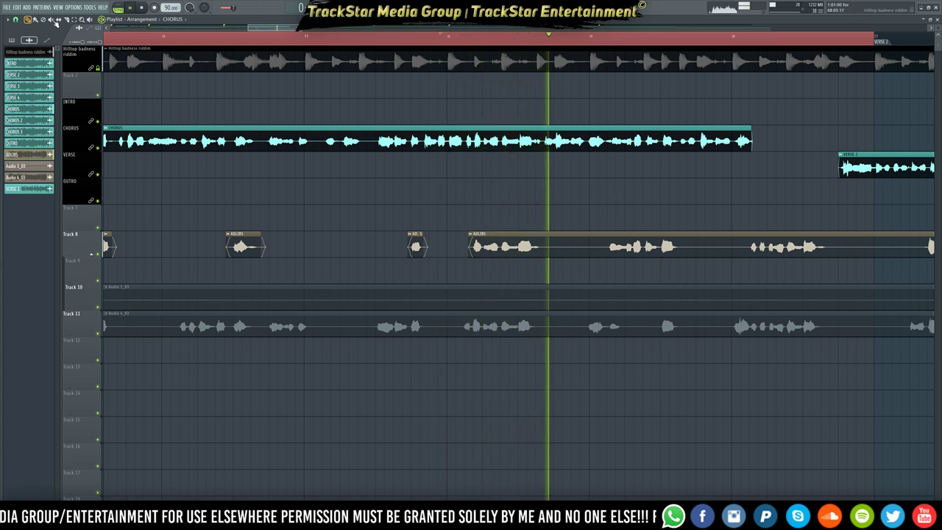
click(67, 20)
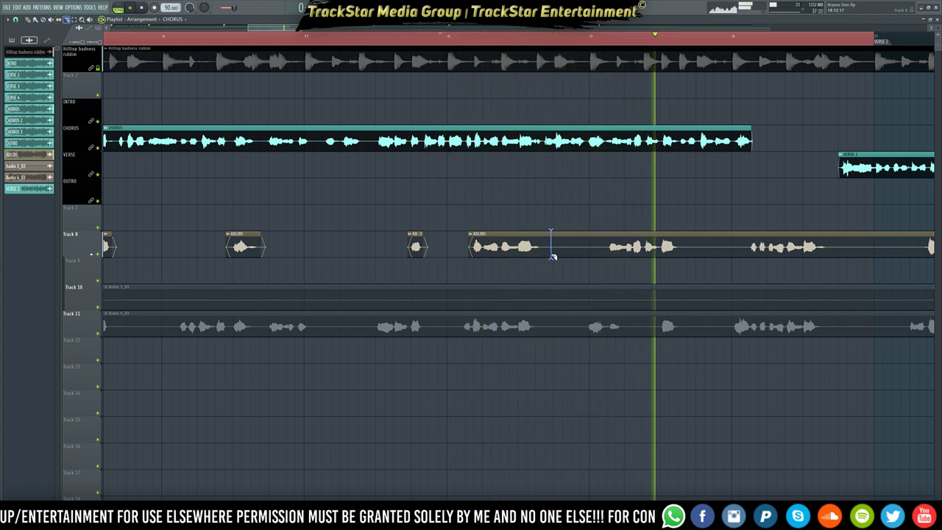
- Keep only the ADLIBS phrases just after bars 18 and 20, slicing away the audio between them and the silence before the following phrase
drag(550, 230, 552, 257)
drag(746, 231, 745, 258)
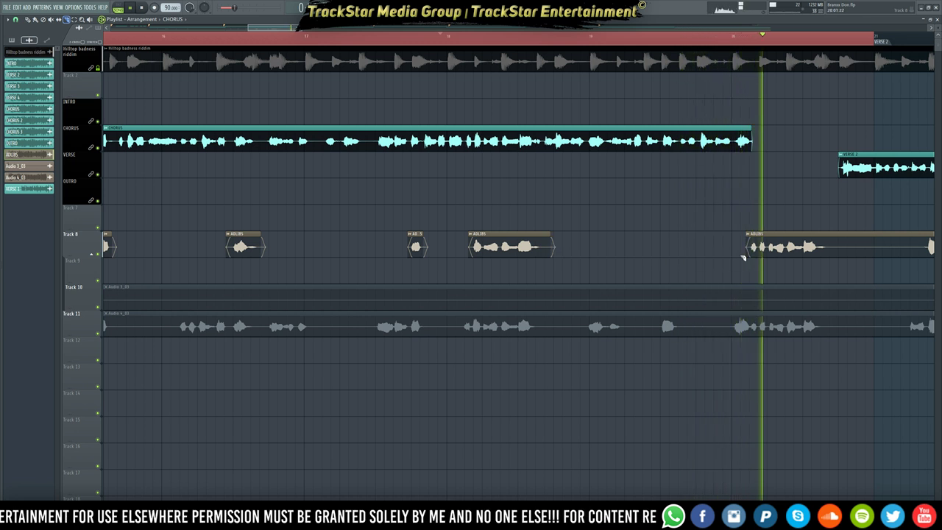
drag(830, 231, 830, 253)
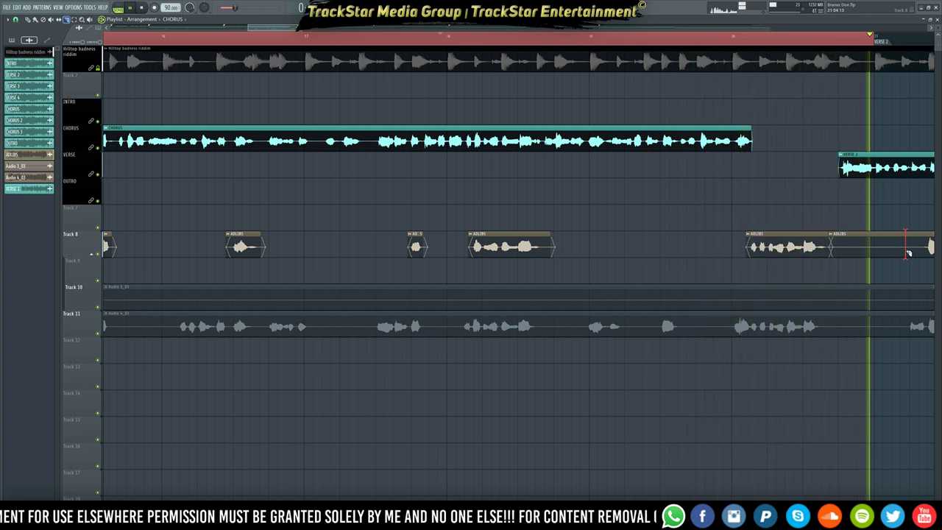
drag(908, 253, 908, 257)
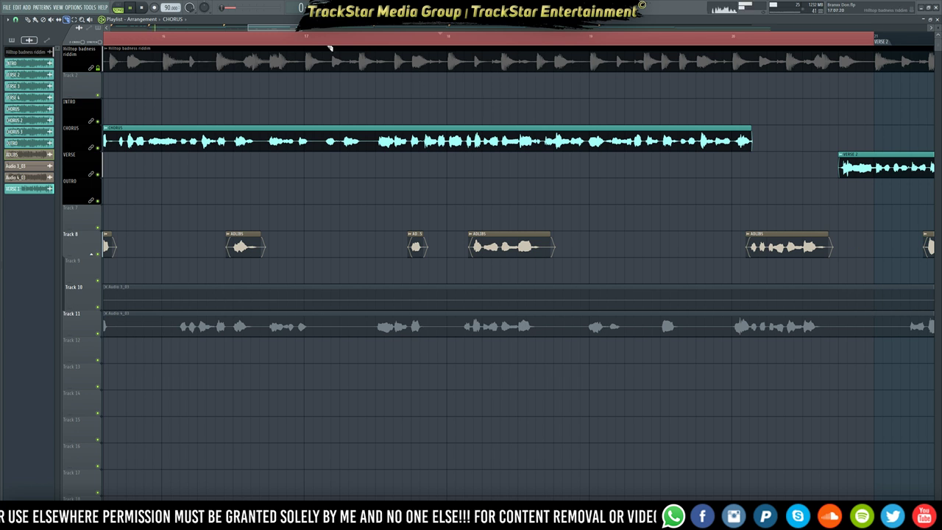
- Load Glitch2 into the first effect slot of the Hilltop badness riddim insert and initialize its sequence to an empty grid
key(F9)
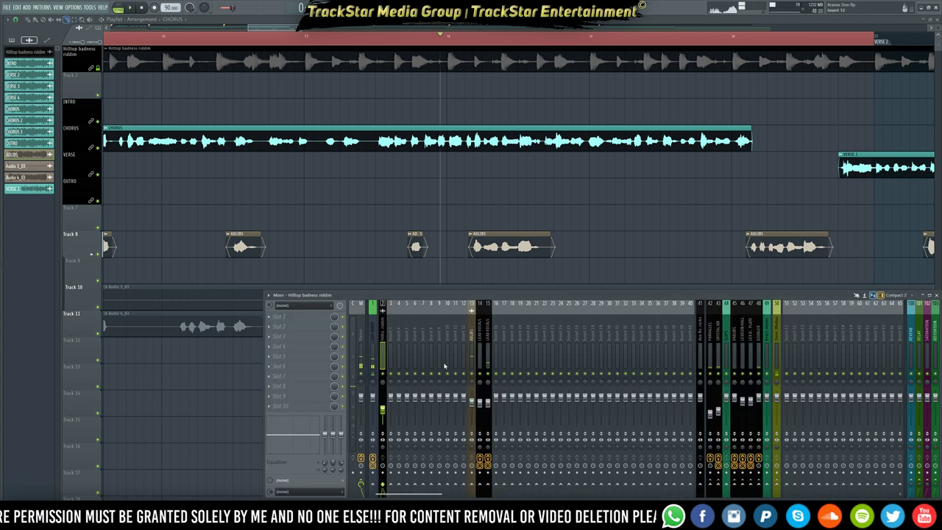
click(289, 329)
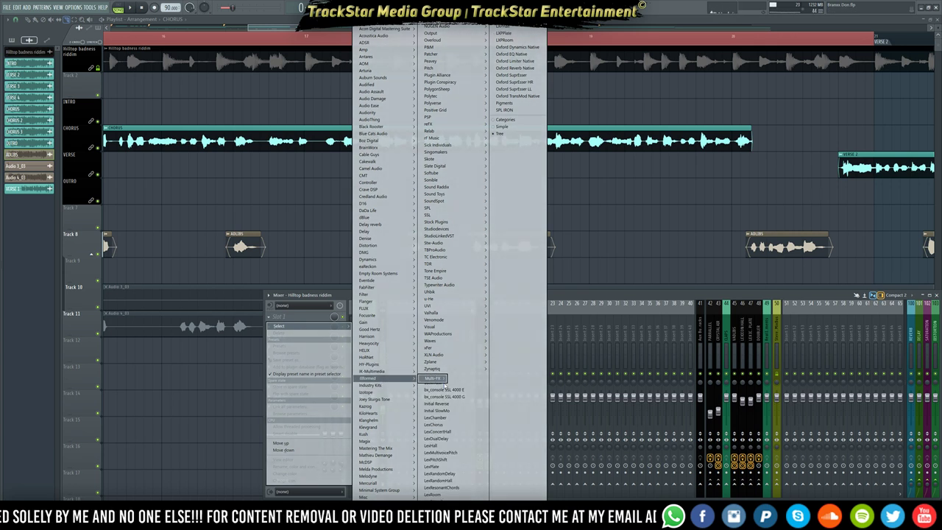
click(495, 389)
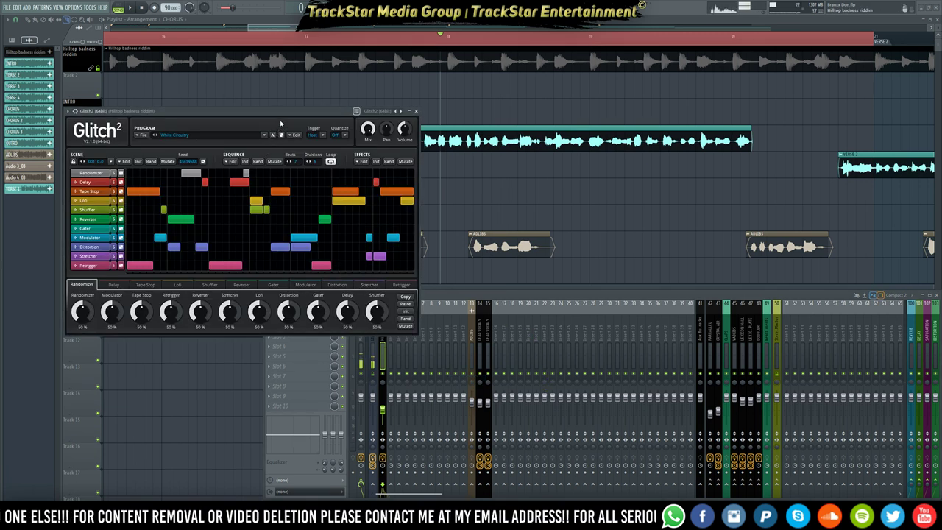
drag(285, 113, 636, 141)
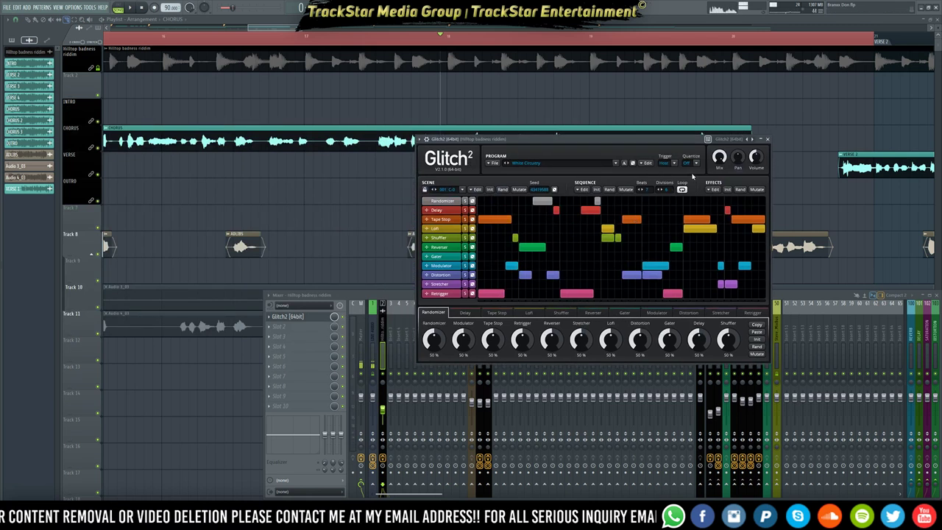
click(597, 190)
click(531, 109)
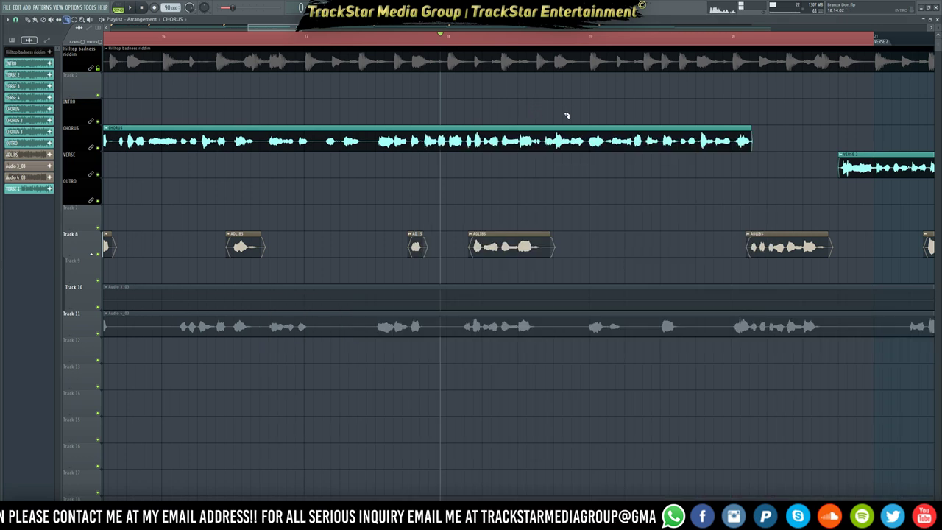
- Replace the timeline selection with a range from between bars 19 and 20 to just past bar 21, adjusting the grid snapping
ctrl+right_click(529, 37)
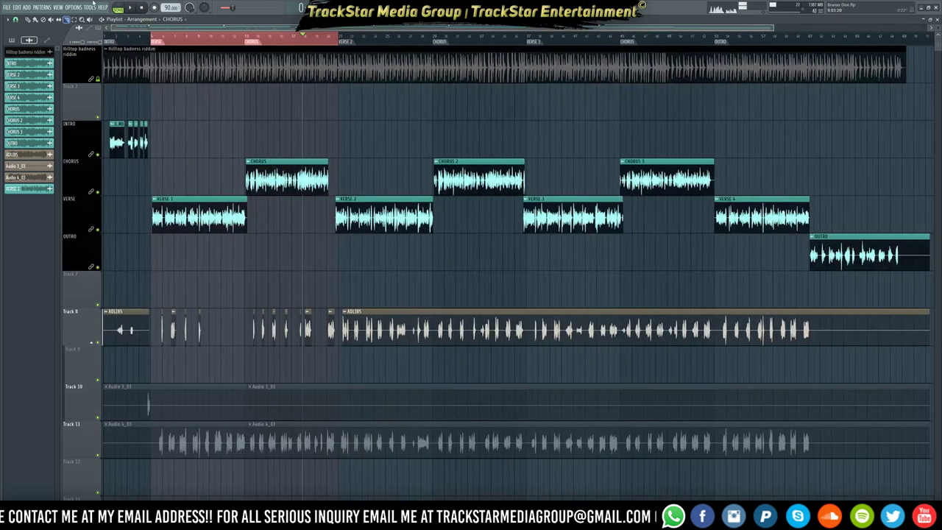
right_click(325, 44)
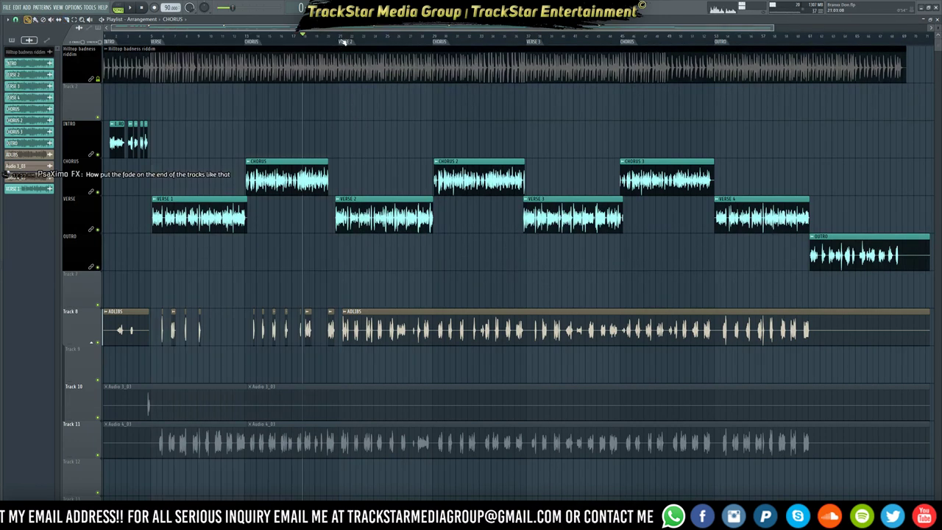
scroll(343, 42, up, 5)
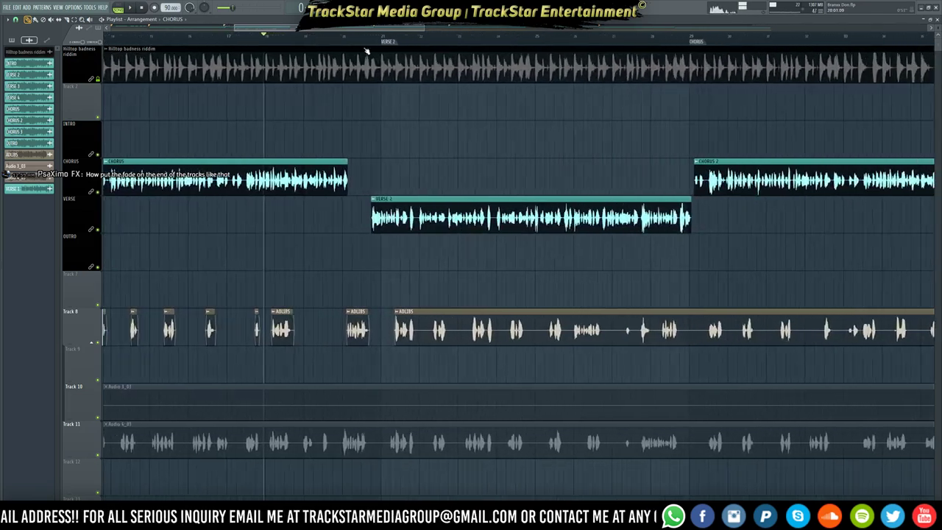
scroll(396, 42, up, 1)
click(395, 41)
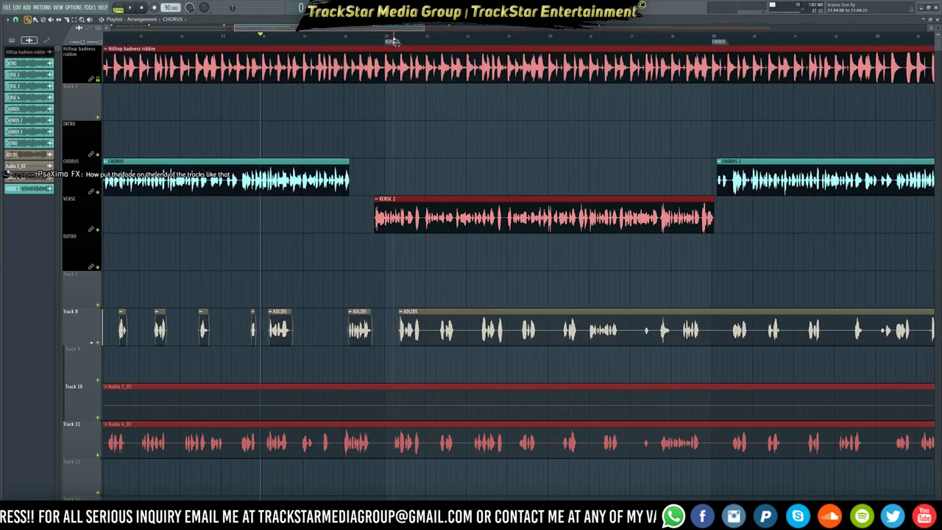
drag(369, 42, 340, 42)
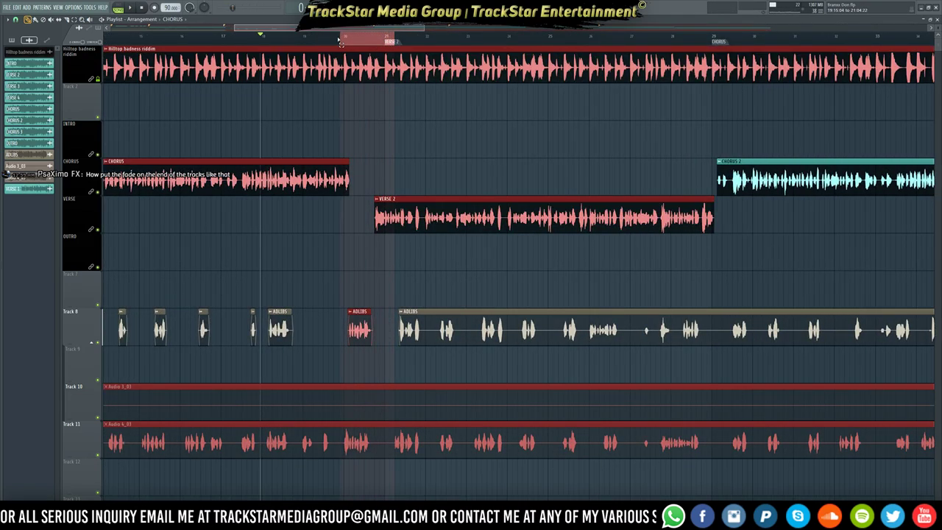
click(17, 21)
click(27, 39)
click(394, 102)
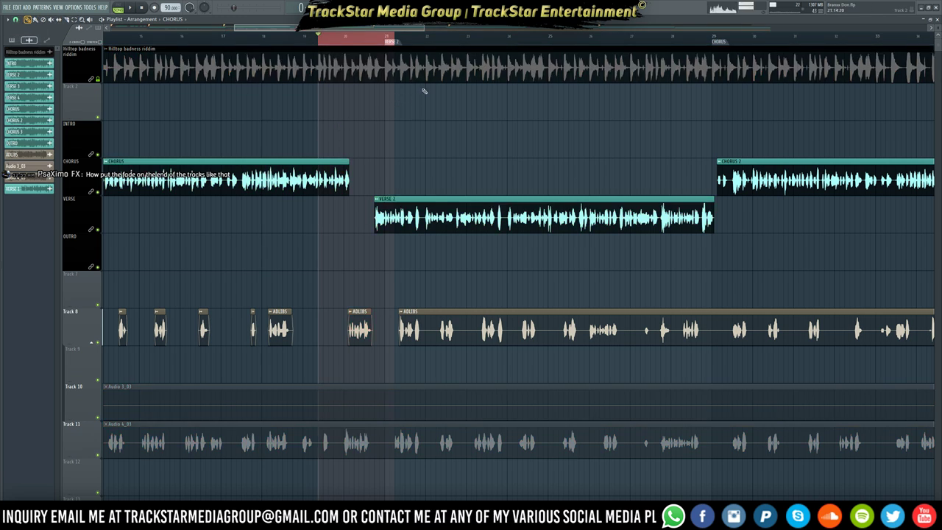
- Stop playback and select the timeline range from just before bar 19 to about halfway between bars 20 and 21
scroll(346, 74, up, 5)
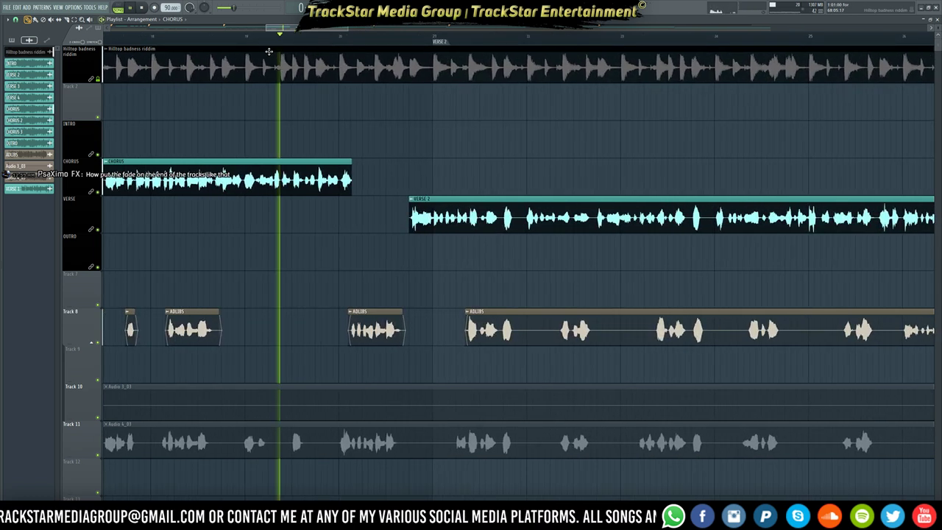
key(space)
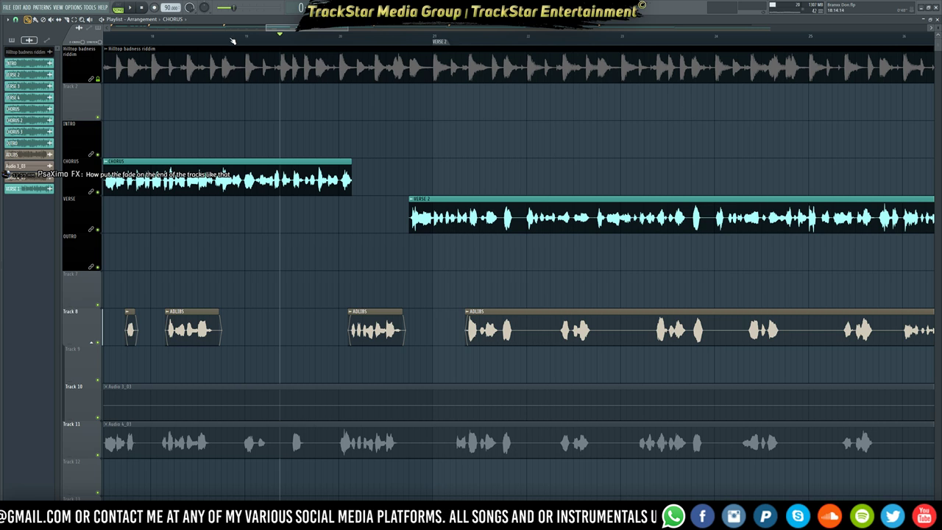
drag(231, 40, 238, 42)
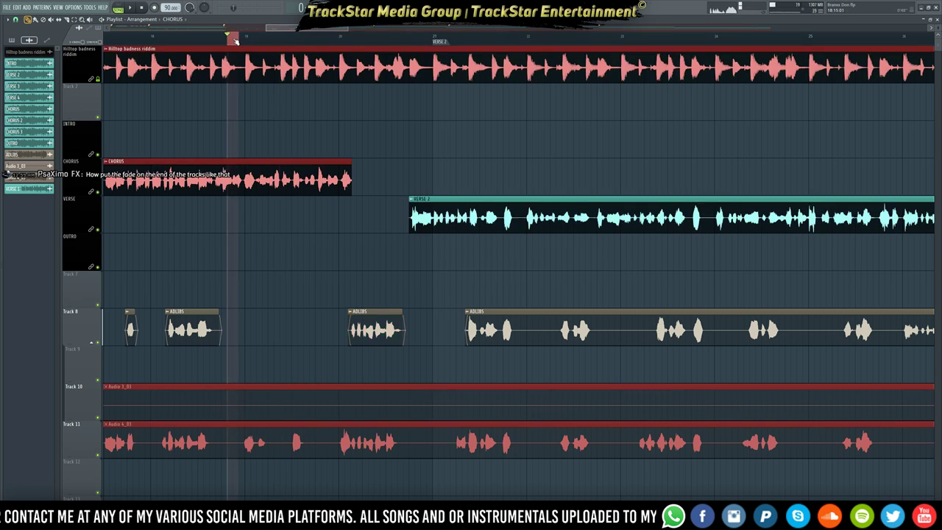
key(ctrl+d)
right_click(232, 41)
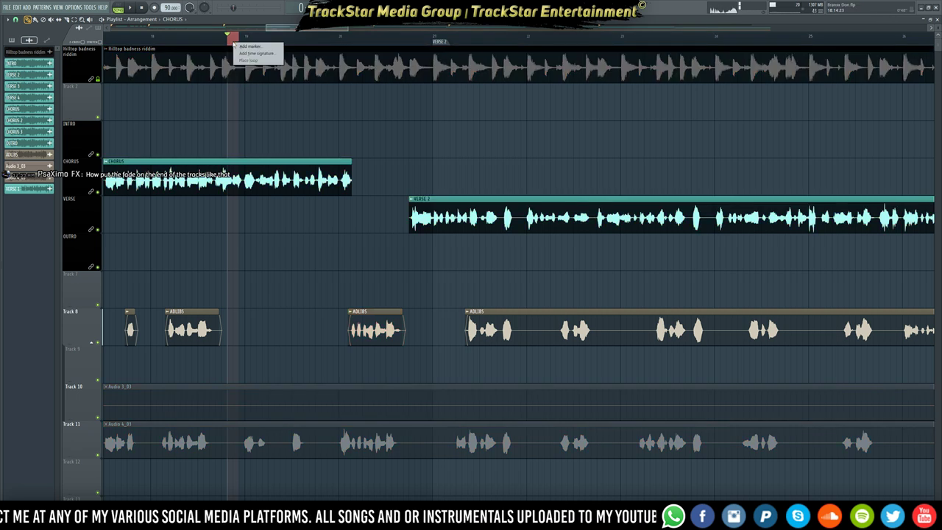
drag(231, 39, 387, 53)
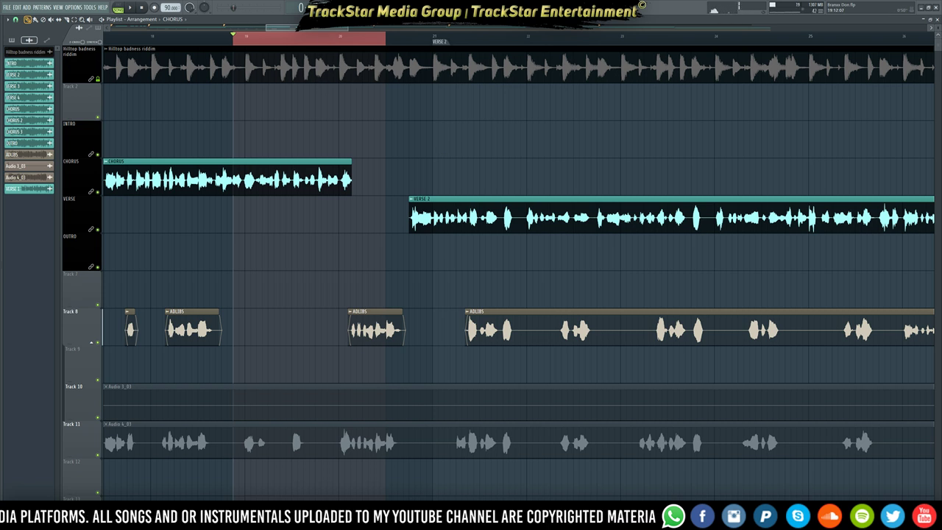
- Reopen Glitch2 from the riddim's mixer insert and audition the selected range with the empty sequence
key(F9)
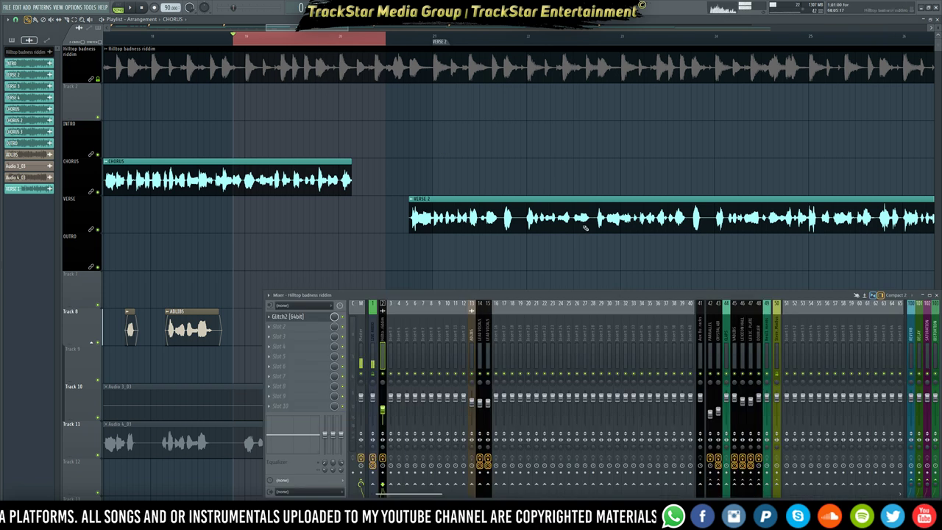
click(312, 318)
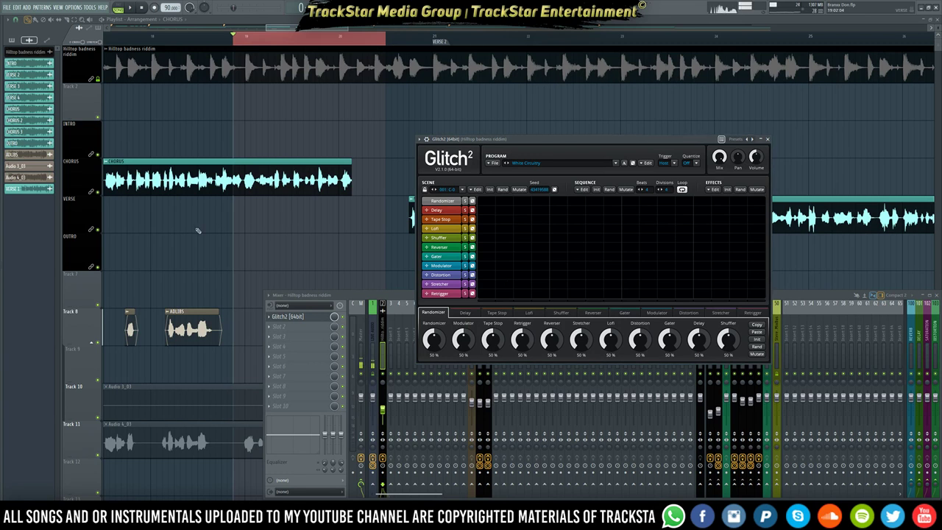
key(space)
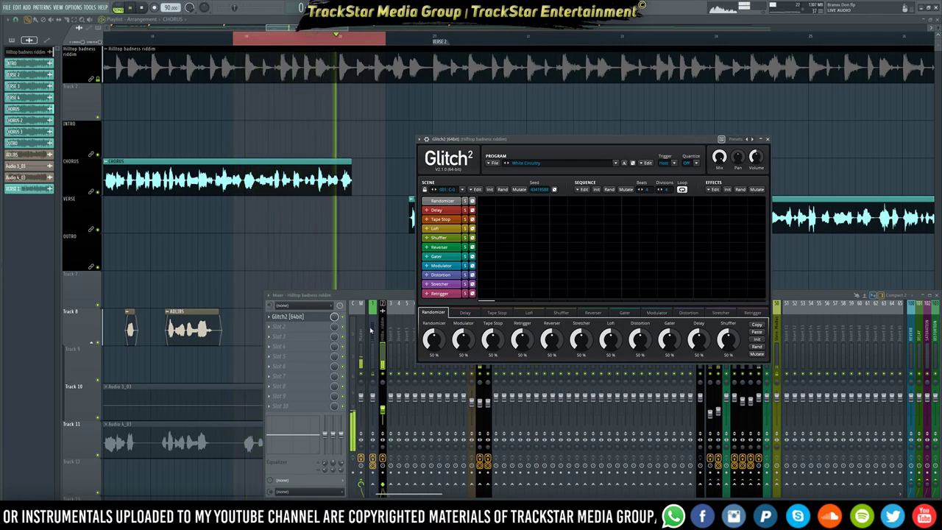
key(space)
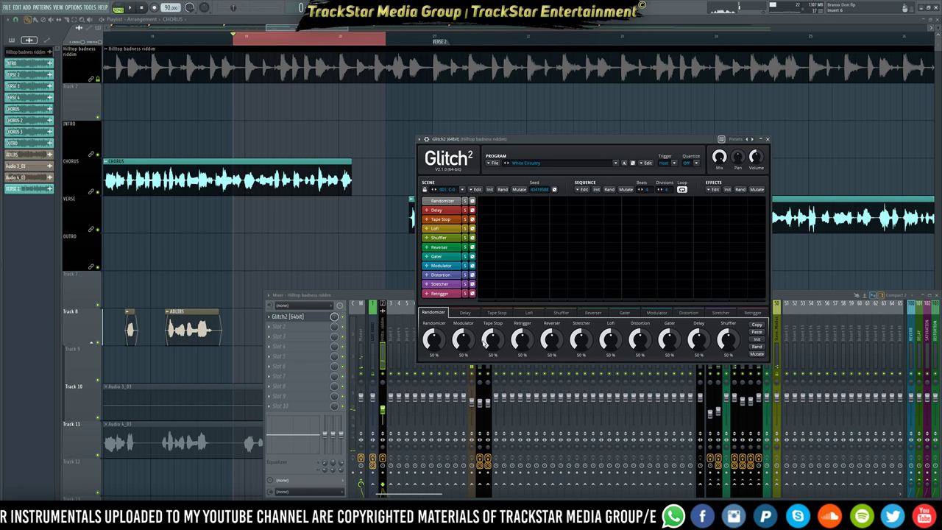
- Draw a Tape Stop block over the first quarter of the Glitch2 sequence, set Slow Down to 1 beat and audition it
click(438, 212)
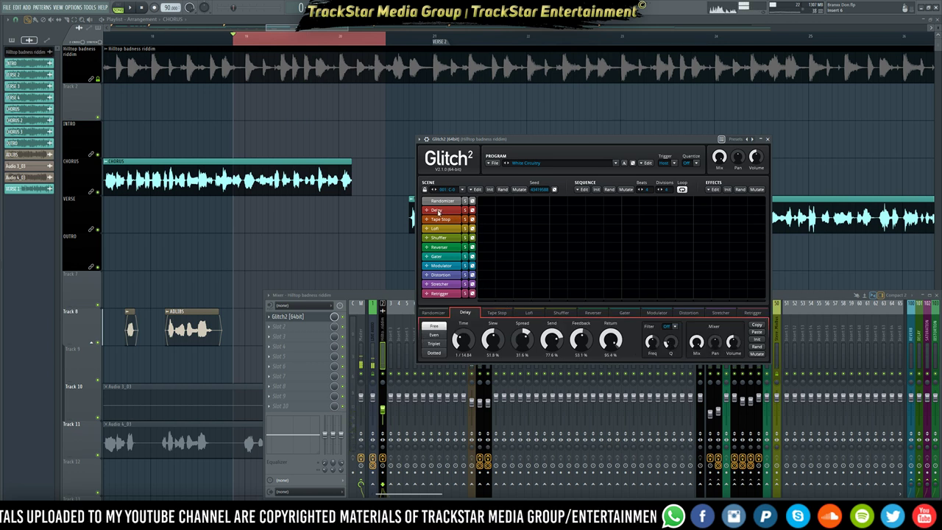
click(440, 220)
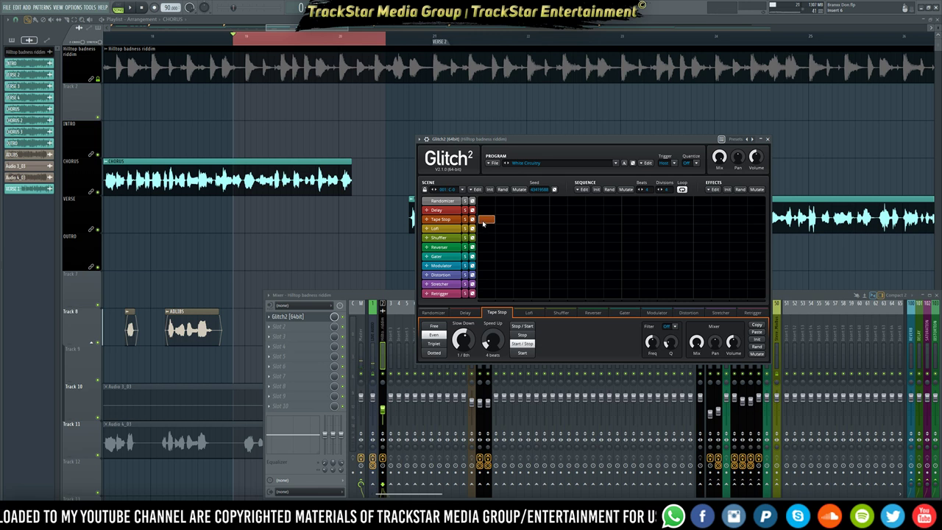
drag(495, 219, 549, 220)
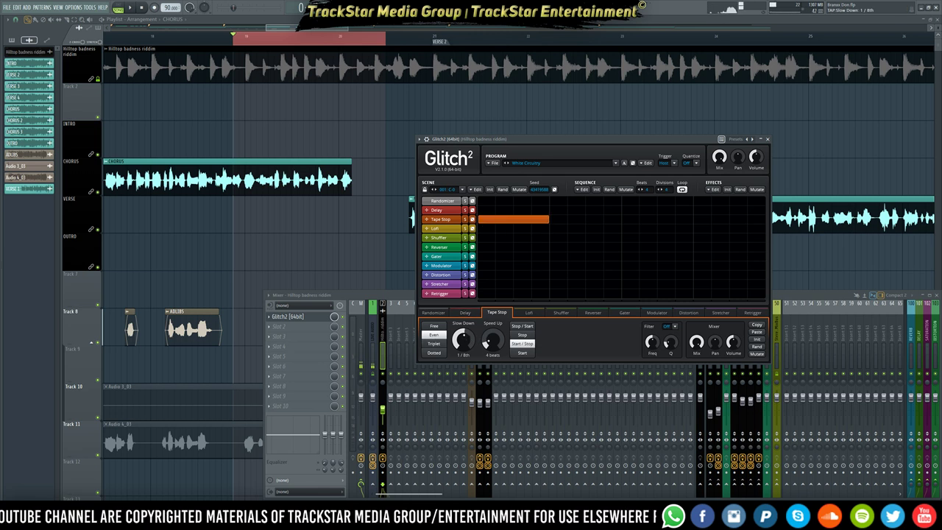
key(space)
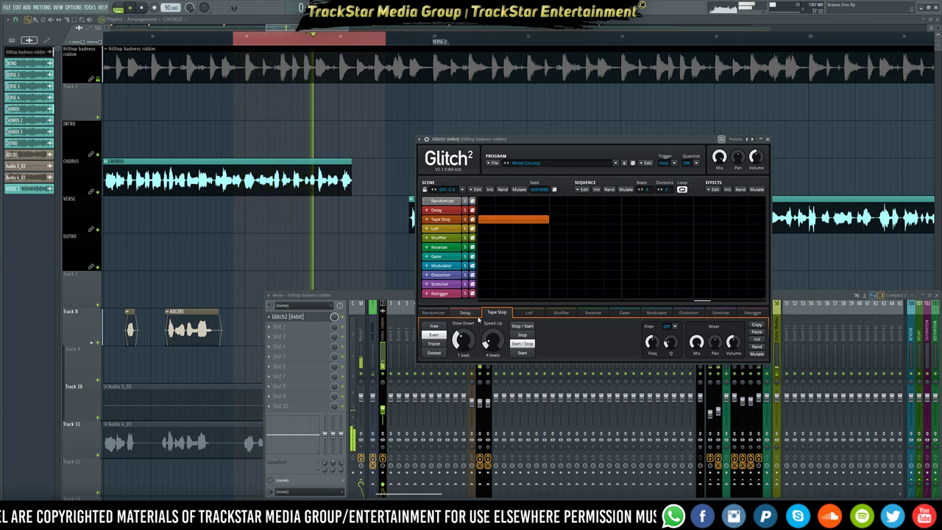
key(space)
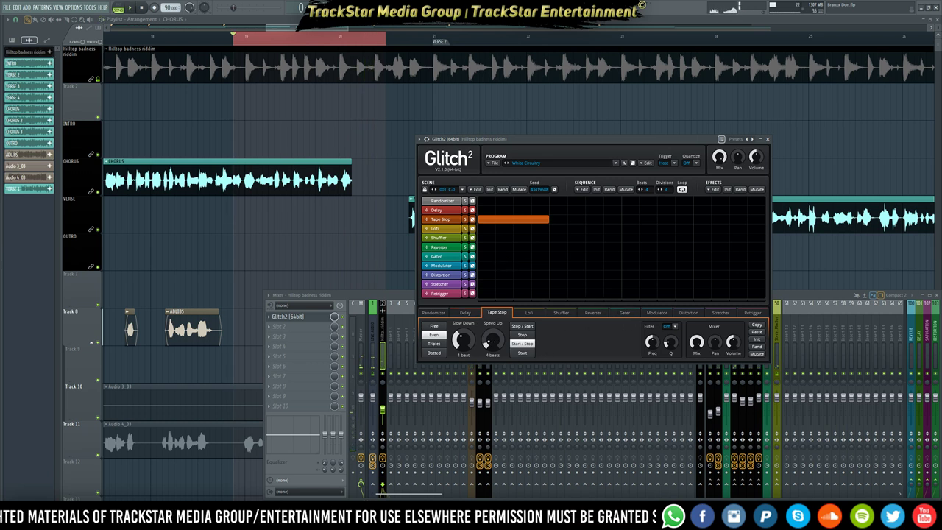
- Set Tape Stop to Stop mode with Slow Down 2 beats and Speed Up 8 beats, and extend its block to half the sequence
click(522, 336)
key(space)
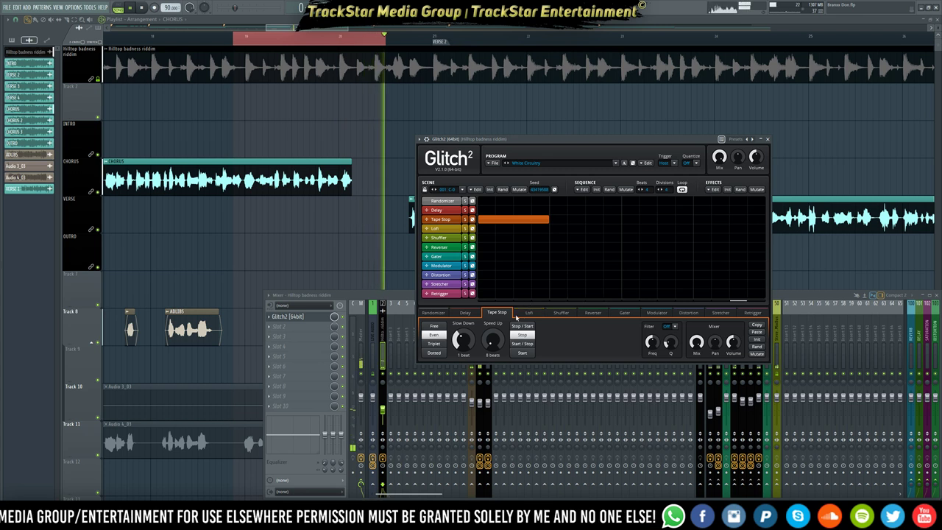
key(space)
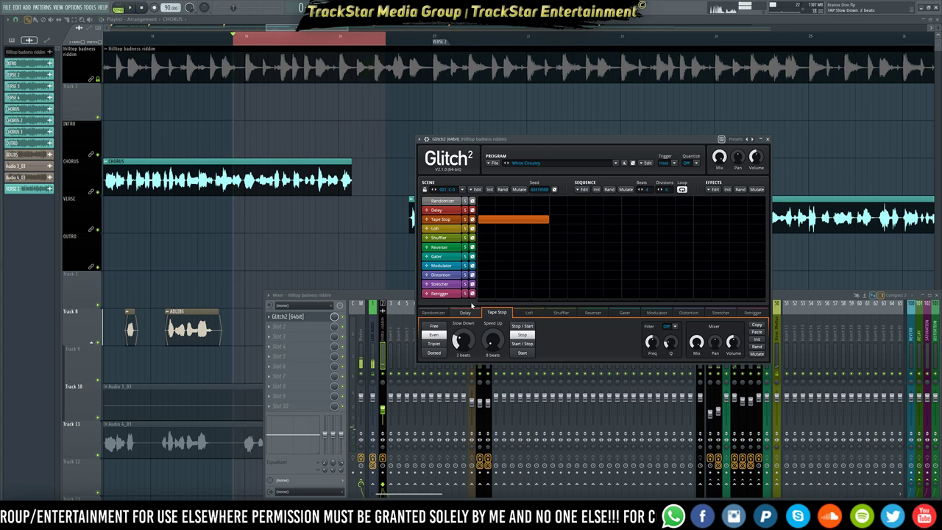
key(space)
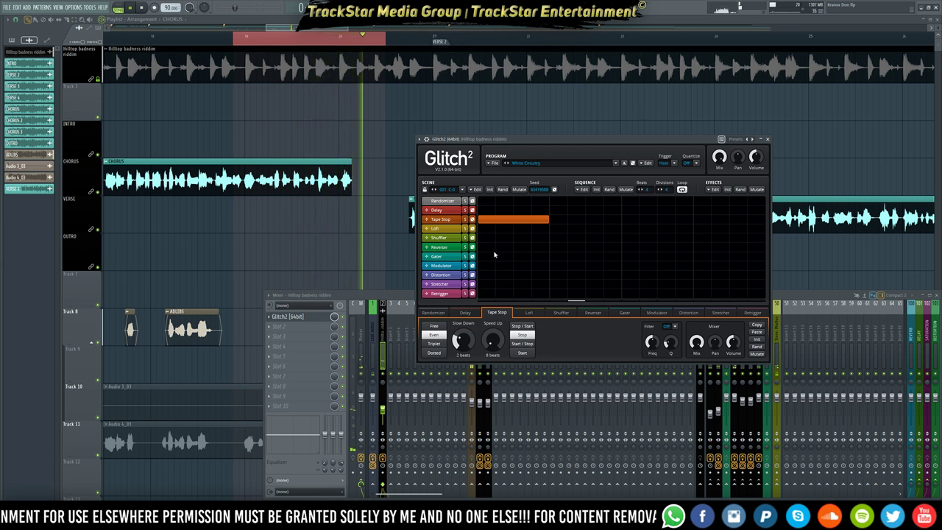
drag(549, 219, 637, 220)
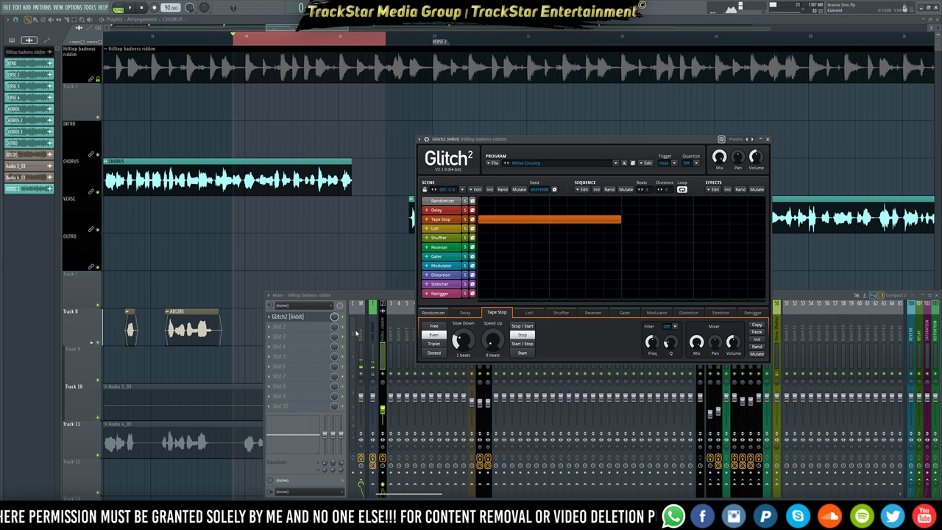
- Create an automation clip for Glitch2's mix level over the selected range and close the mixer and plugin windows
click(310, 315)
right_click(334, 316)
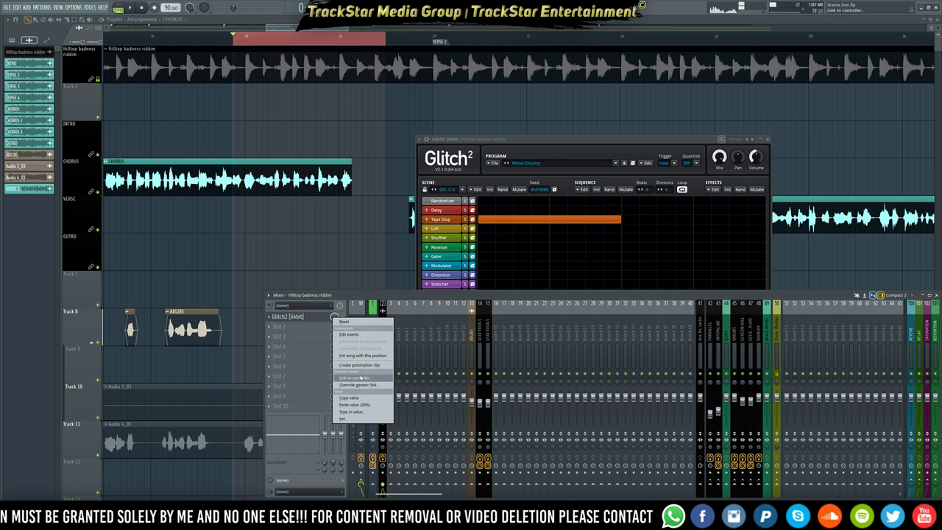
click(359, 365)
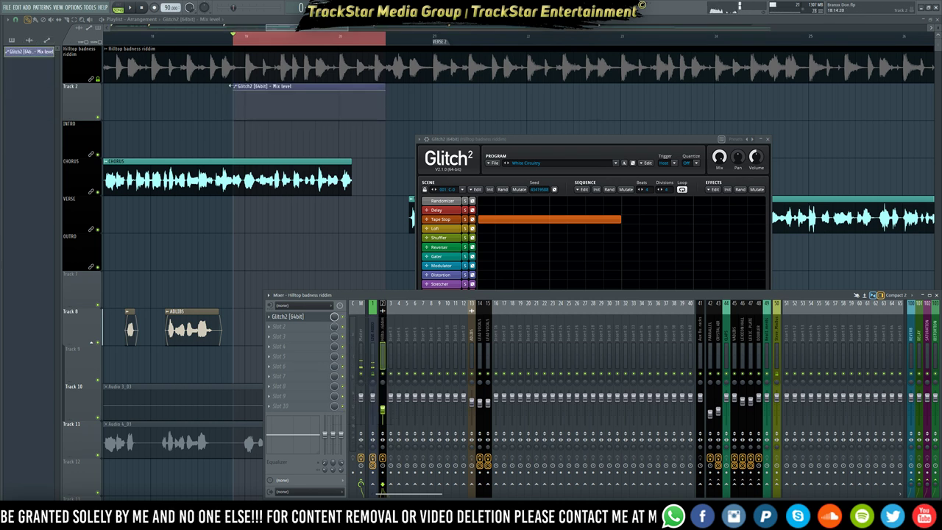
click(223, 151)
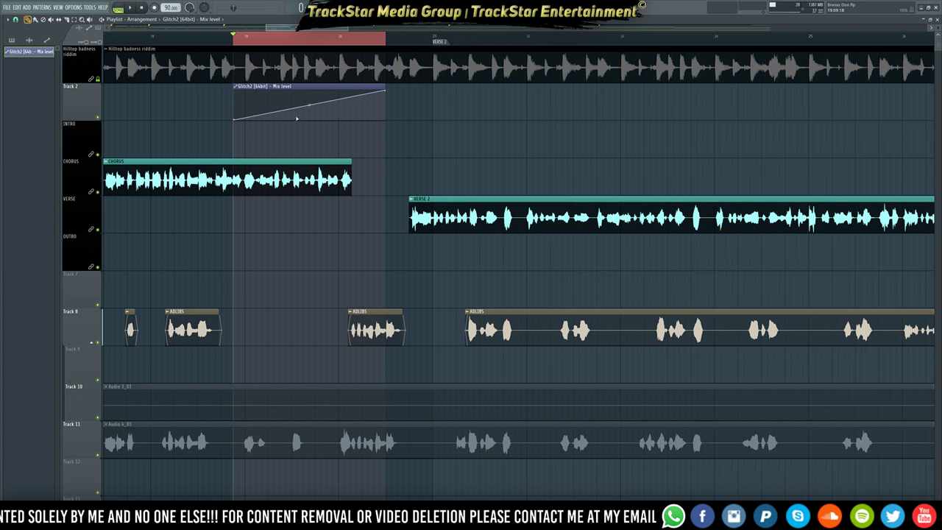
- Shape the Glitch2 mix-level automation to jump from zero to full at bar 20, extend it to the Verse 2 marker and curve it back to zero
drag(295, 110, 332, 158)
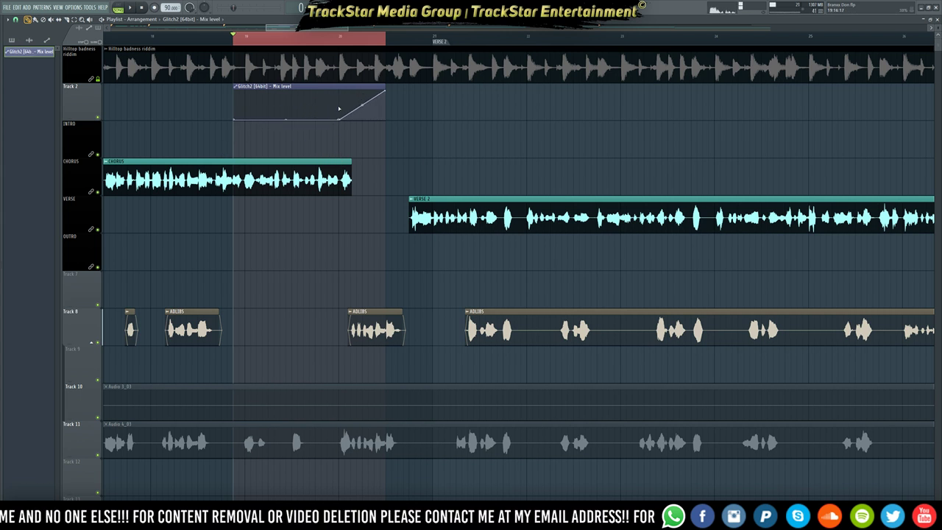
drag(339, 109, 430, 91)
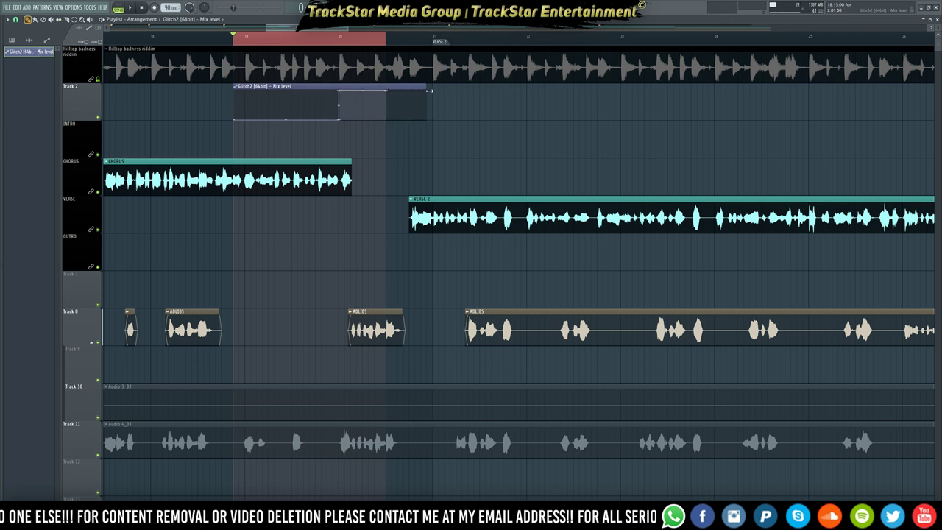
right_click(397, 108)
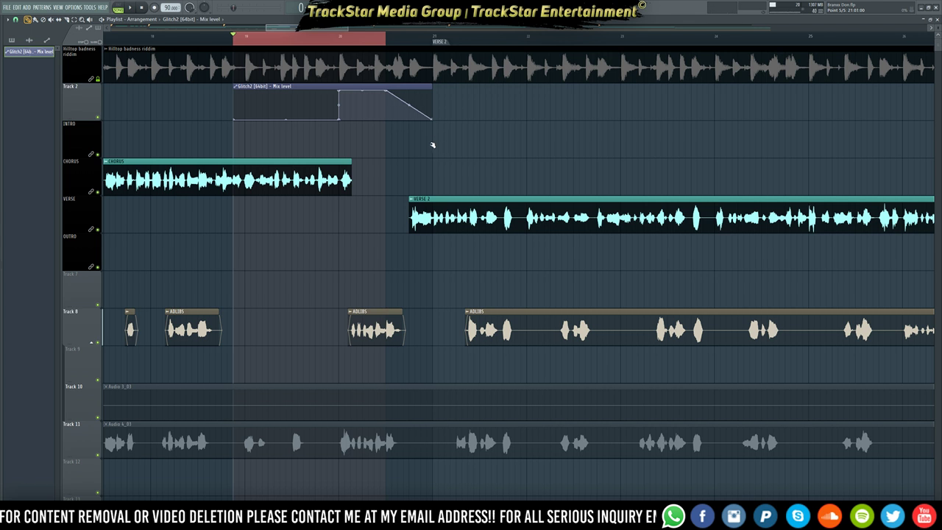
drag(409, 105, 409, 117)
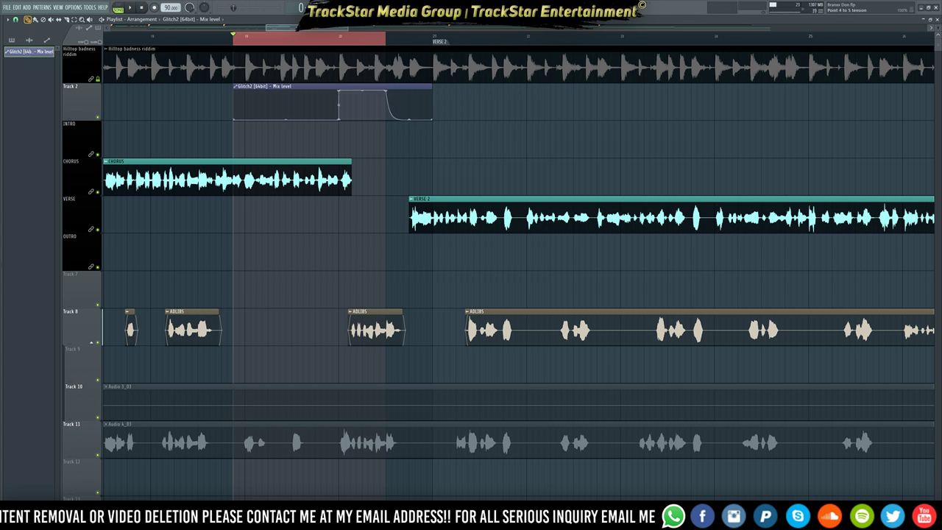
- During playback, try Glitch2's Tape Stop with Slow Down at 4 beats and Free timing, and return it to Even timing with 2 beats
key(space)
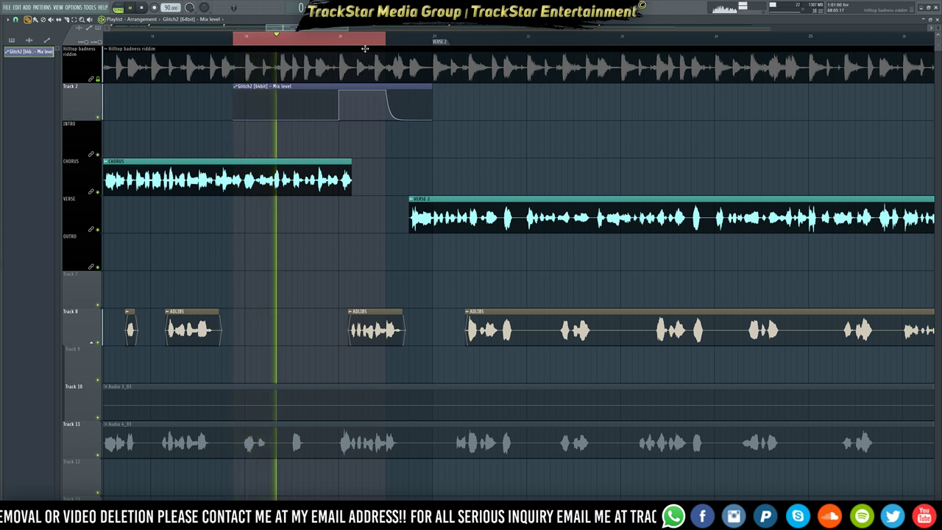
scroll(367, 42, up, 1)
scroll(367, 43, up, 1)
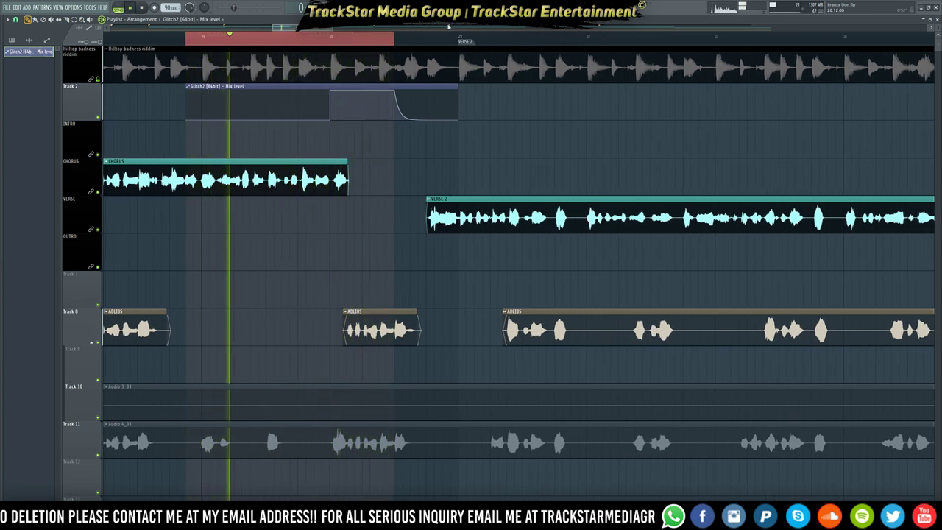
key(F9)
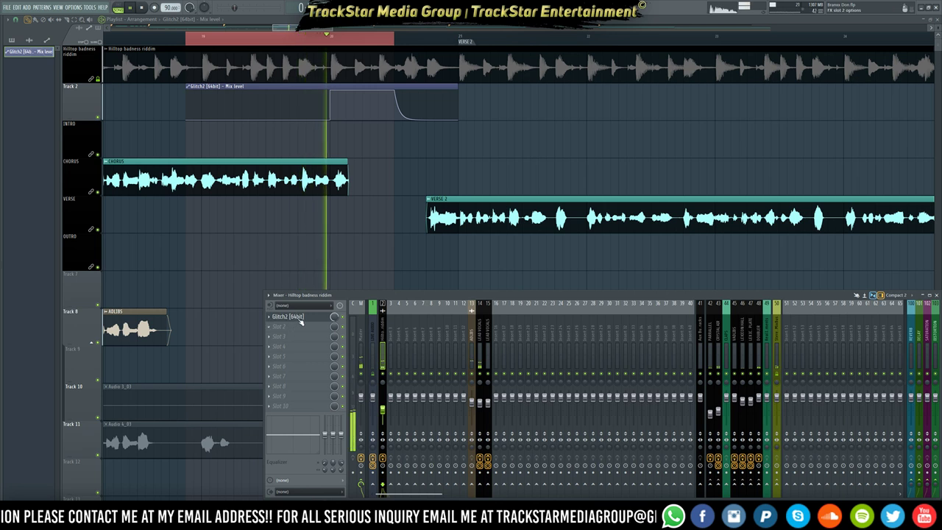
click(288, 316)
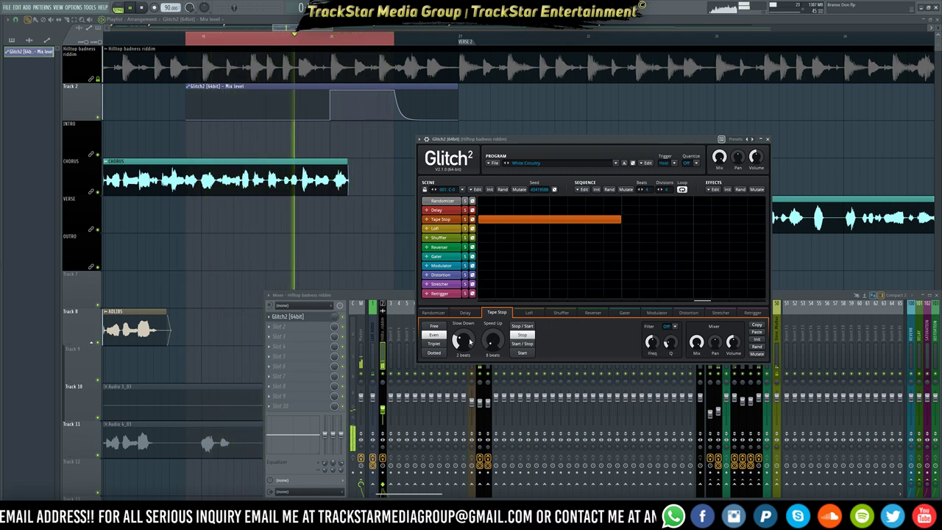
scroll(460, 340, up, 1)
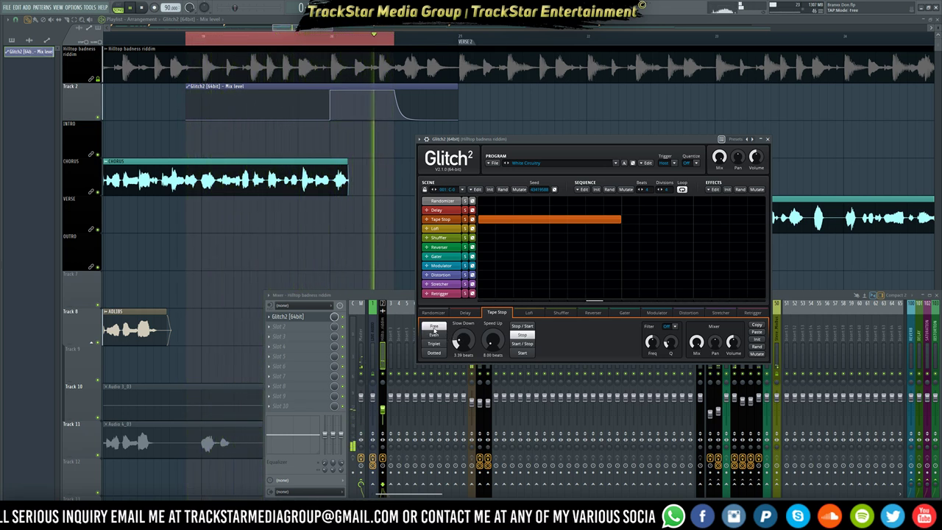
click(435, 326)
click(433, 335)
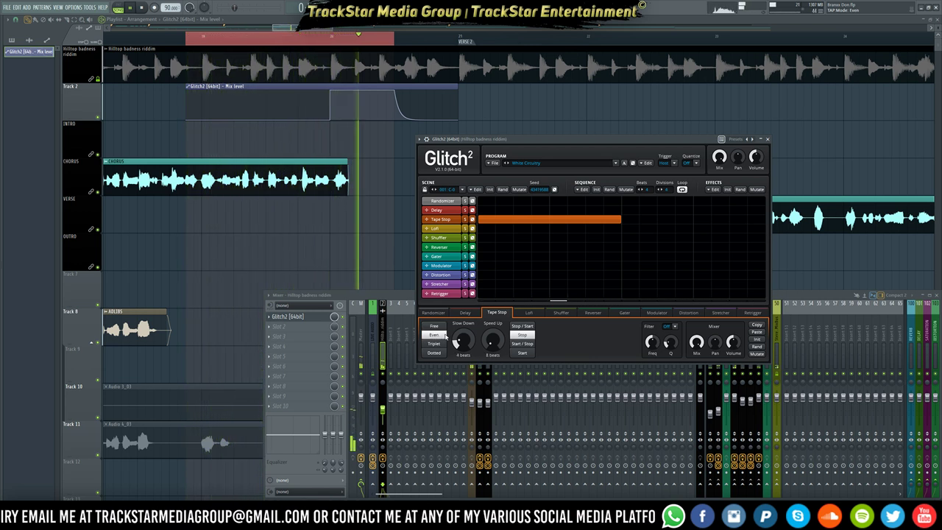
drag(462, 340, 463, 357)
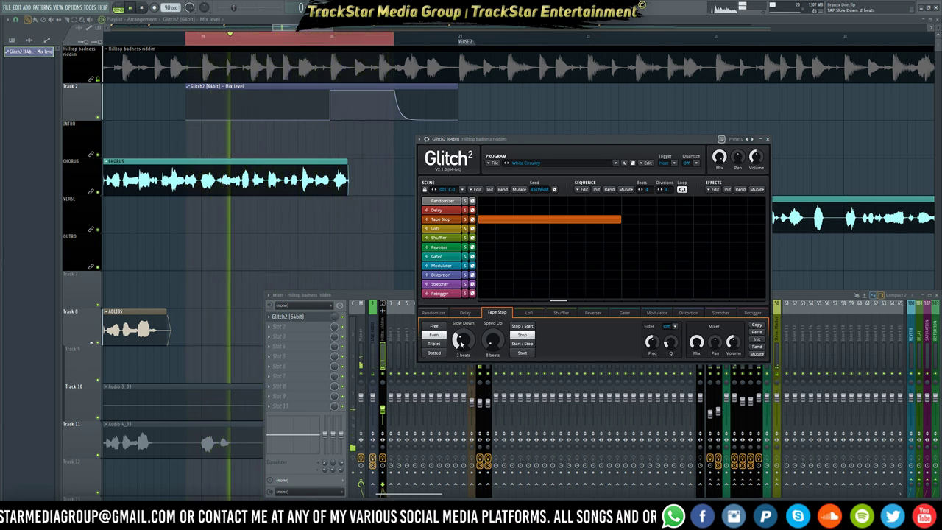
- Close the plugin and mixer windows, clear the time selection, and stop playback with the playhead at the start of the mix-level automation clip
right_click(349, 259)
key(ctrl+d)
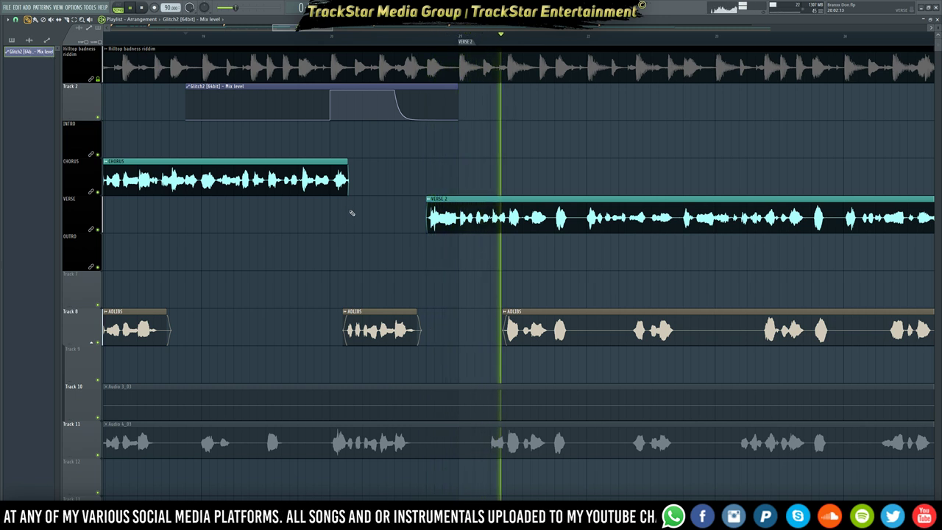
ctrl+right_click(369, 240)
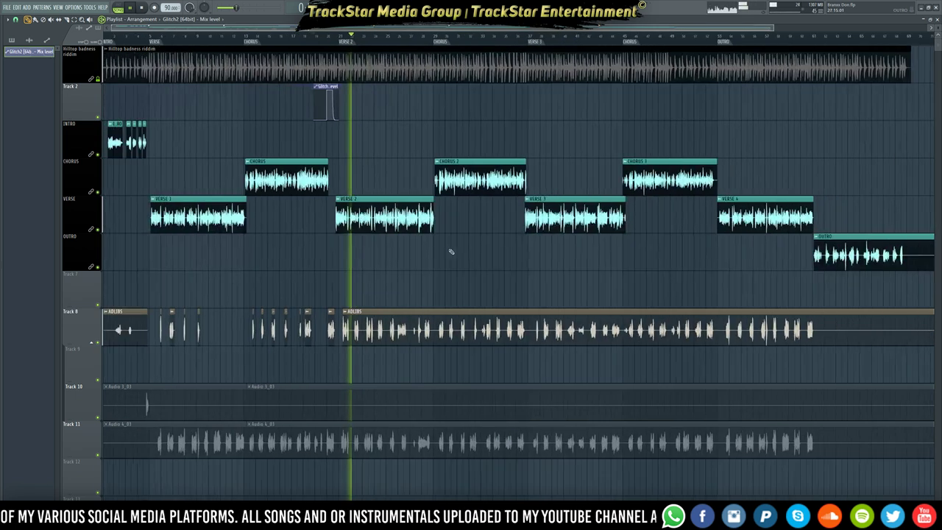
click(314, 36)
key(space)
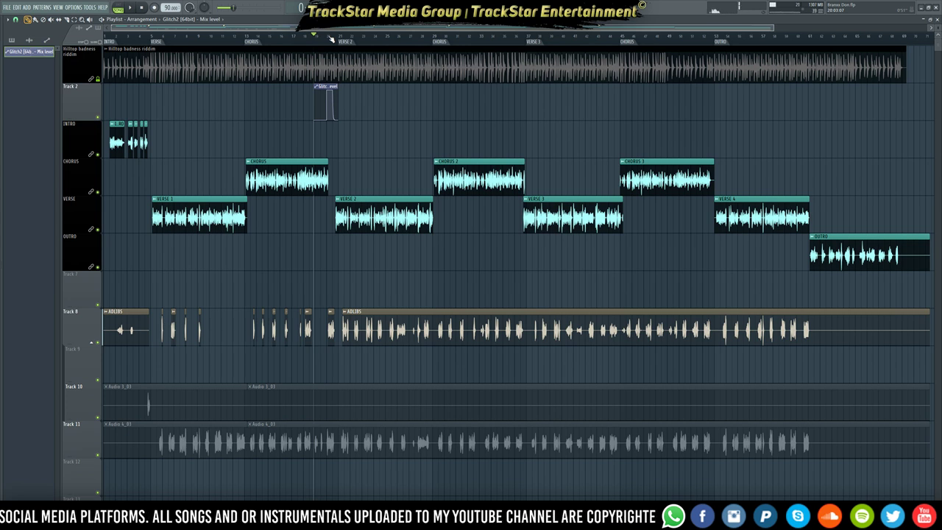
scroll(336, 45, up, 5)
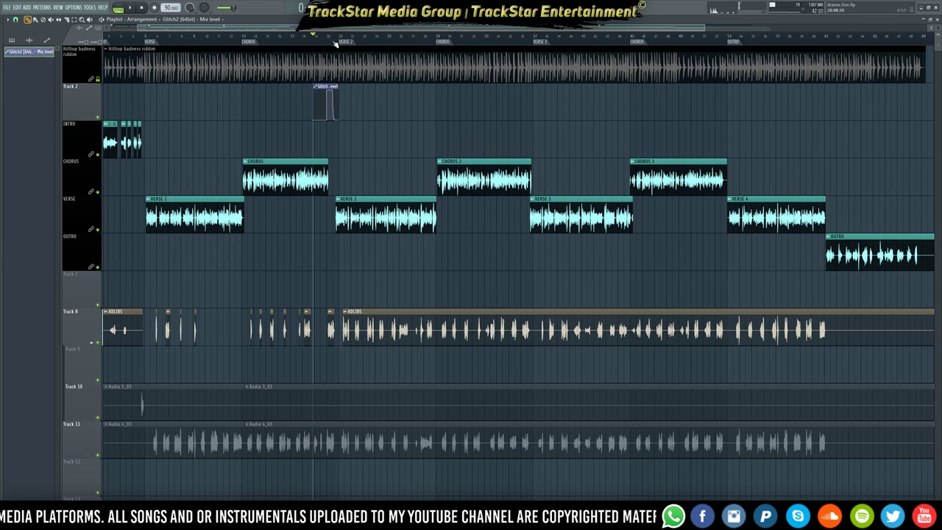
scroll(336, 45, up, 5)
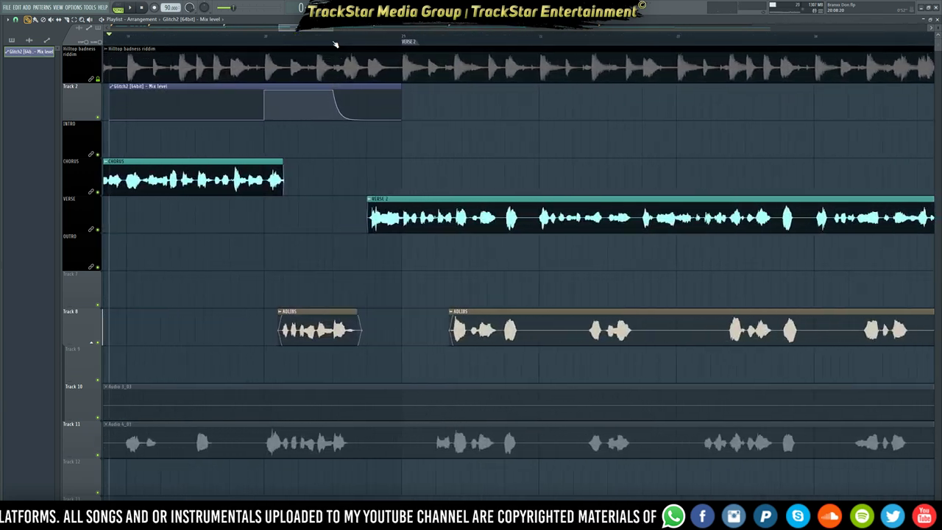
- Check the declicking modes of the ADLIBS and Audio 4_03 clips in their channel settings
double_click(341, 325)
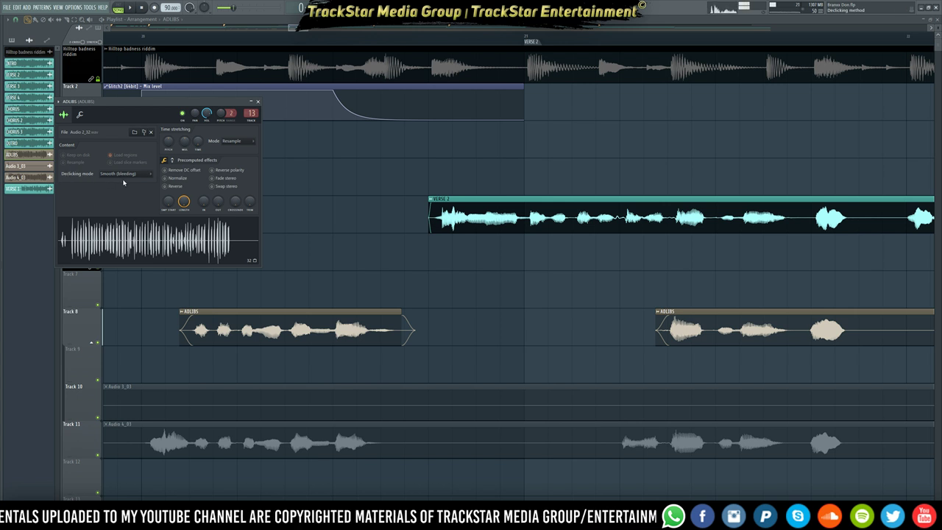
click(126, 174)
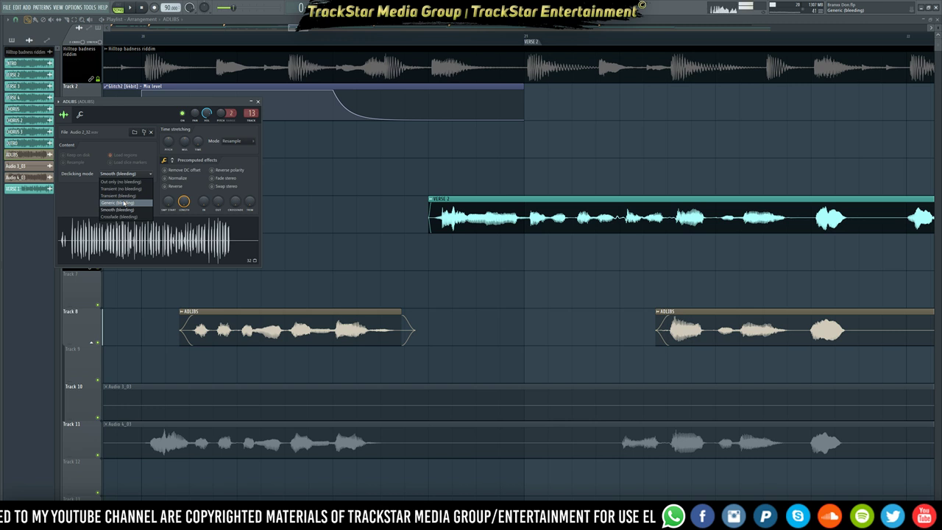
click(258, 102)
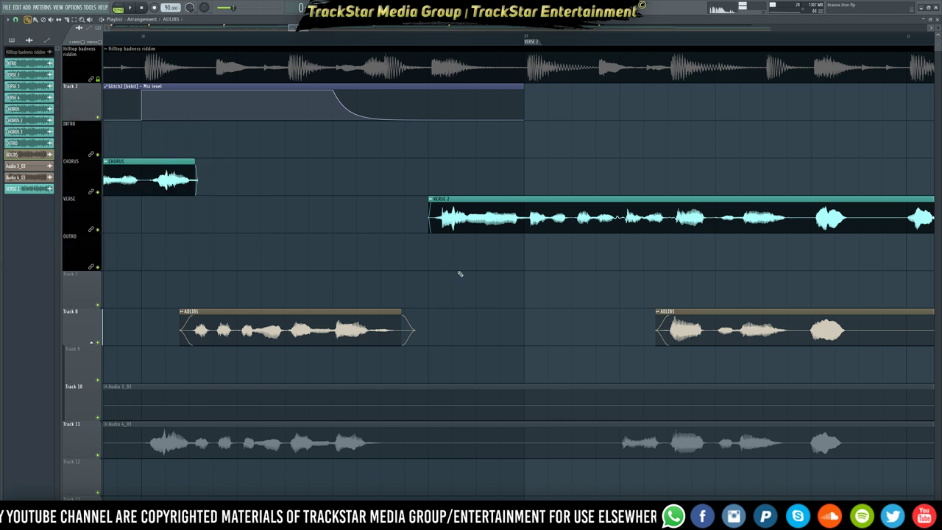
scroll(487, 297, down, 4)
double_click(371, 295)
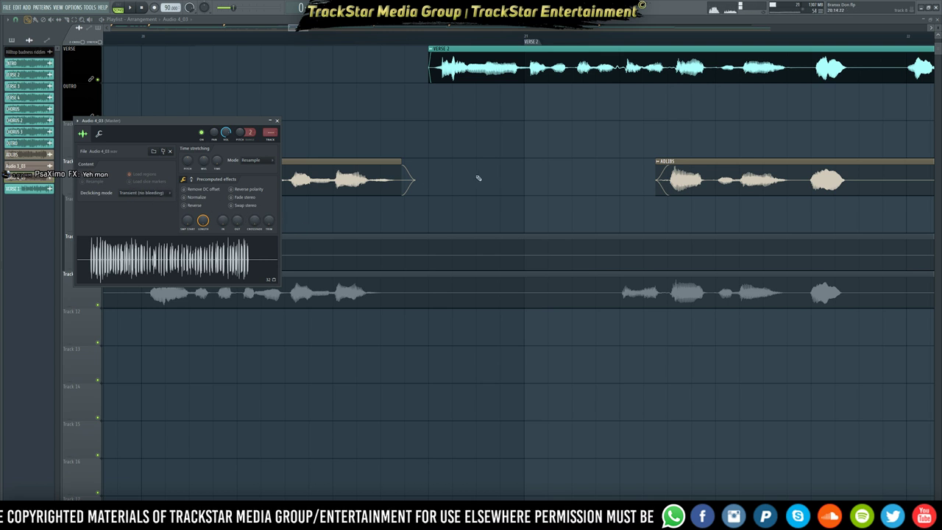
key(Escape)
- Try Generic (bleeding) as the ADLIBS declicking mode, switch back to Smooth (bleeding) and close the channel settings
double_click(324, 177)
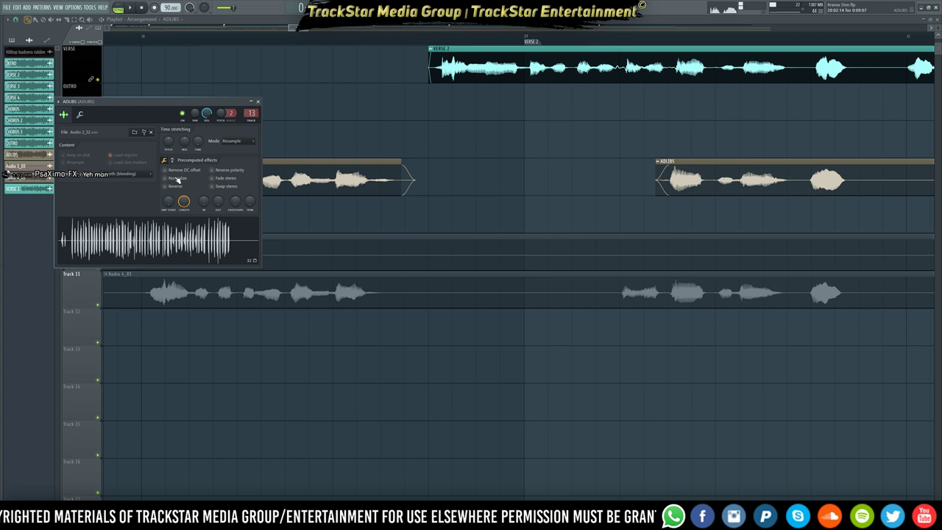
click(133, 176)
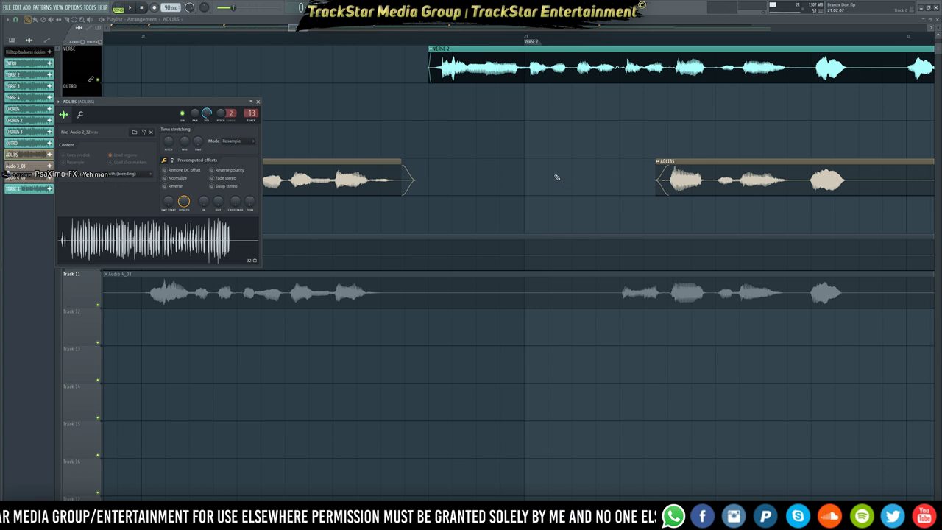
click(128, 175)
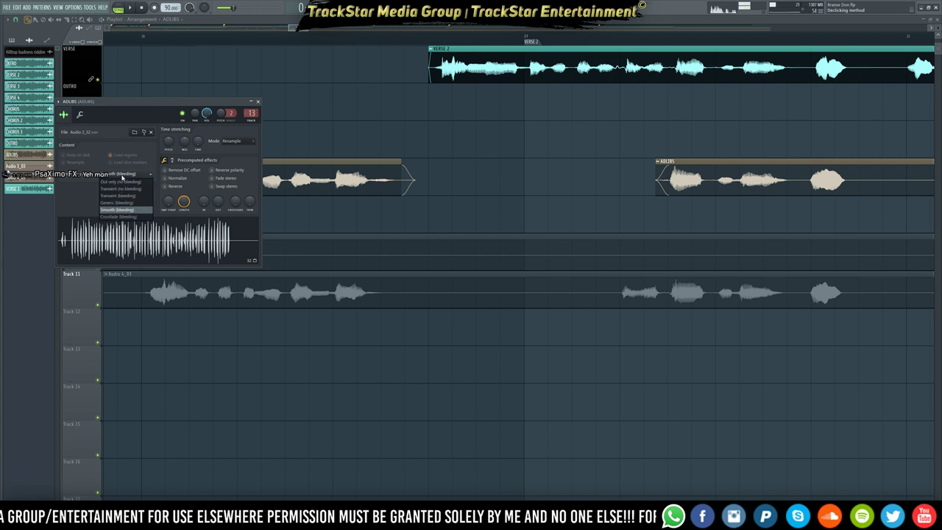
click(125, 203)
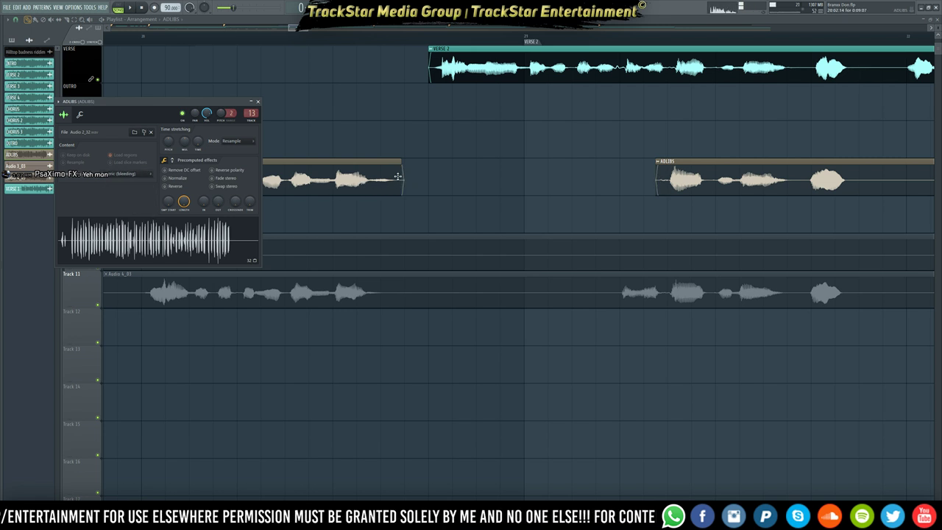
click(137, 177)
click(125, 212)
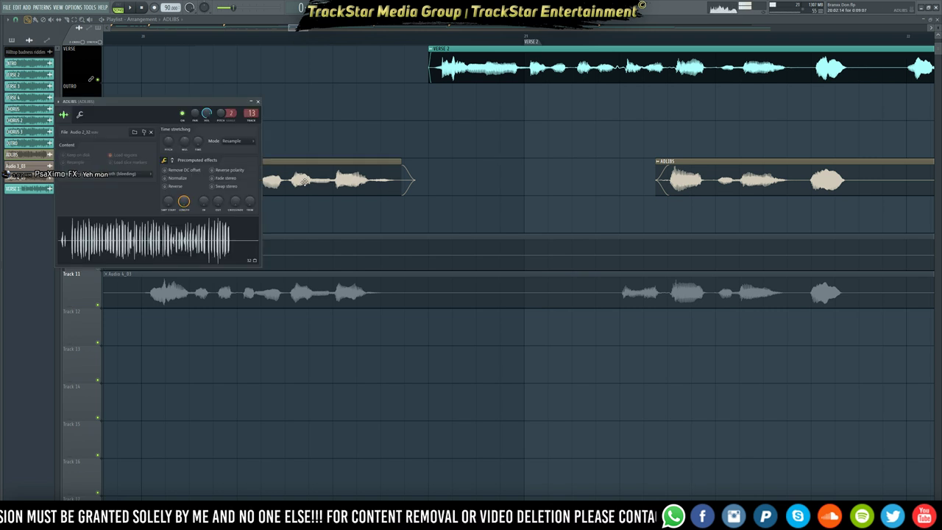
click(134, 177)
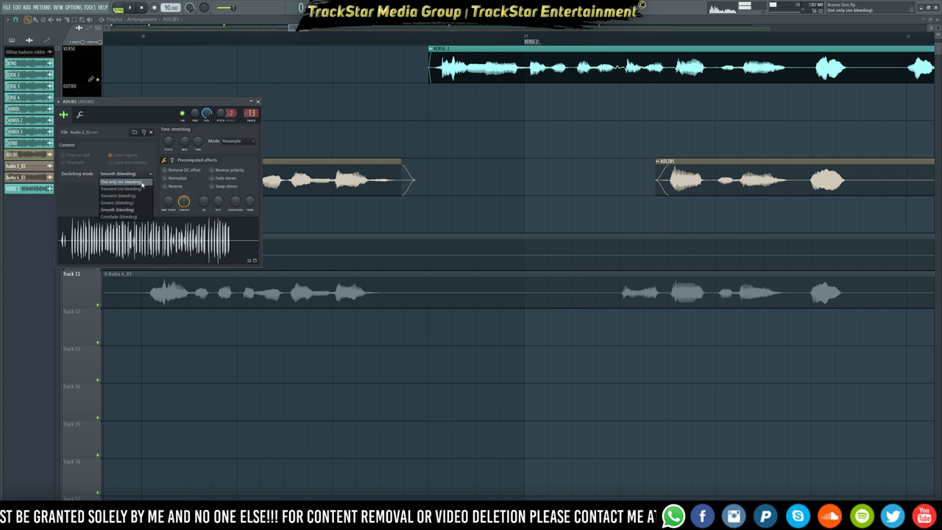
click(460, 160)
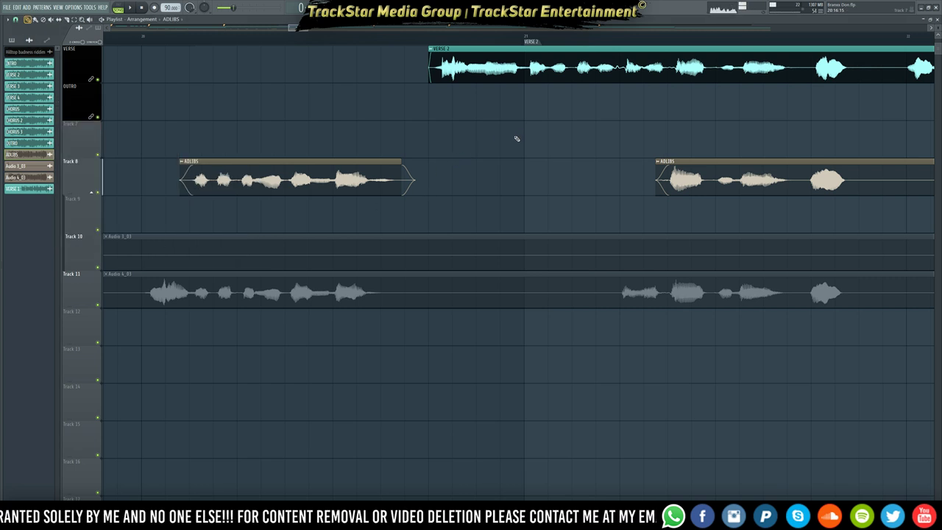
- Play back the transition from the chorus into Verse 2 with the tape-stop automation
scroll(517, 138, up, 4)
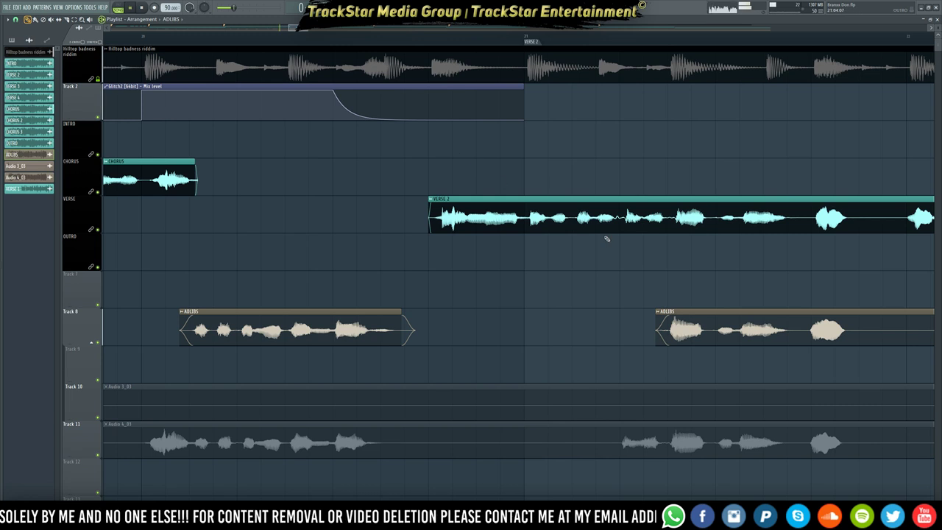
scroll(485, 42, down, 5)
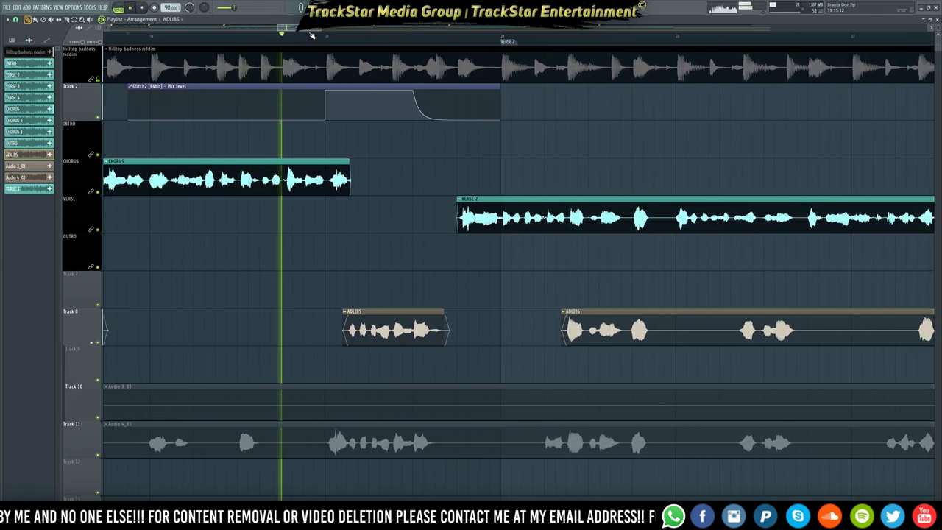
drag(321, 31, 324, 31)
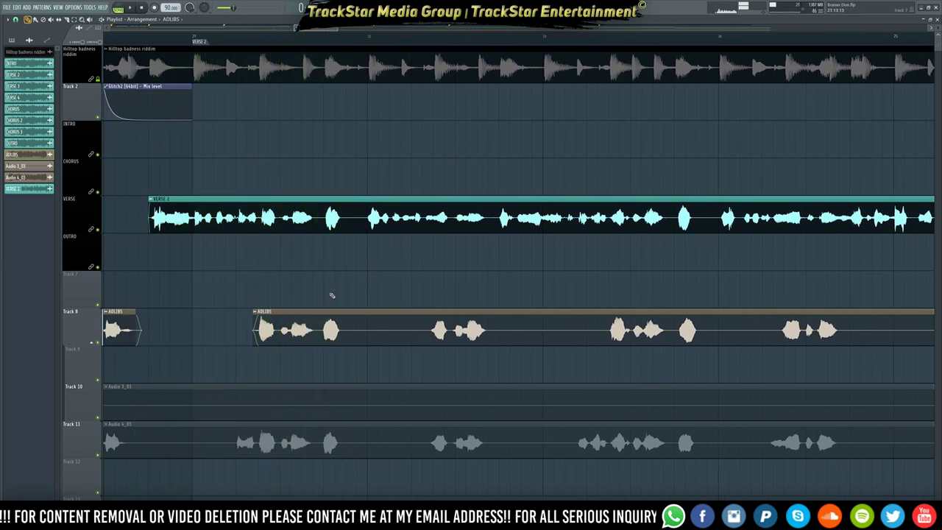
- Slice the ADLIBS clip before and after the single phrase early in Verse 2, and delete the portion preceding it
drag(308, 313, 314, 340)
right_click(294, 332)
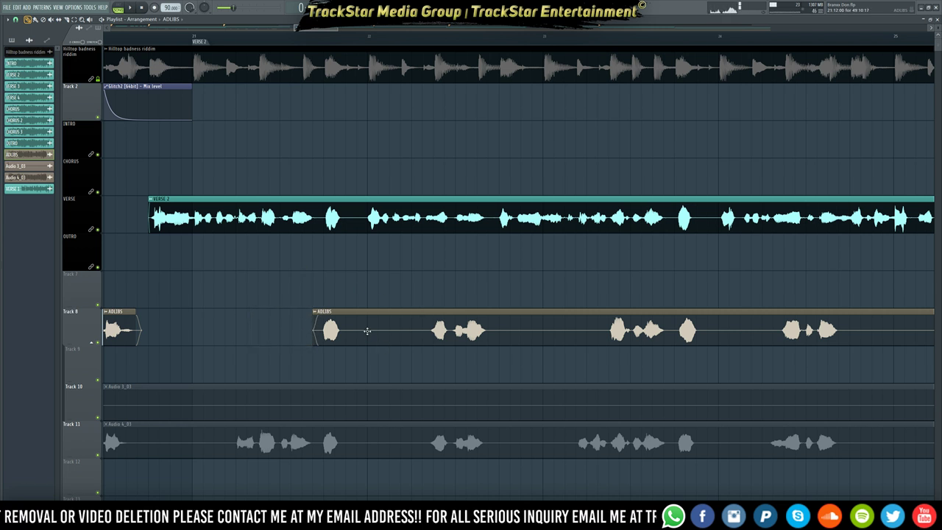
drag(331, 302, 354, 339)
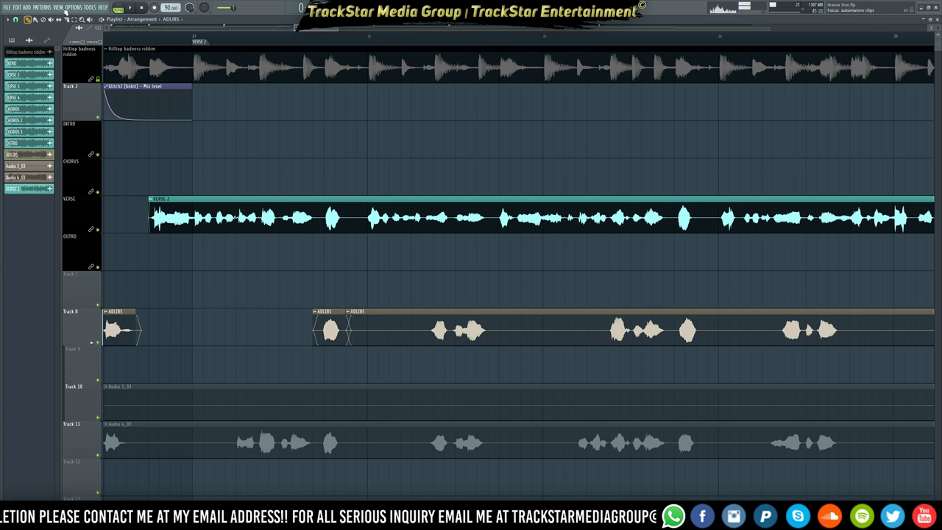
- Activate the Slice tool and audition the ADLIBS phrases against the start of Verse 2
click(67, 19)
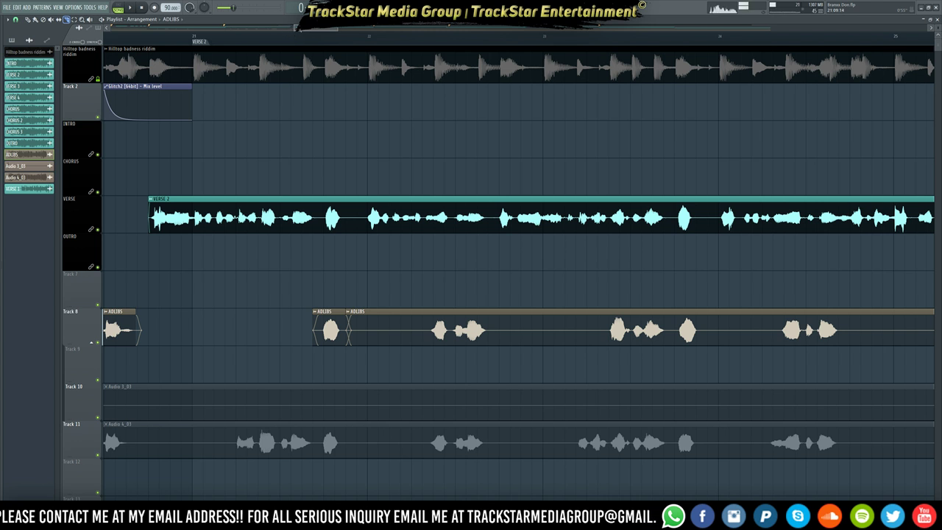
scroll(303, 91, right, 1)
key(space)
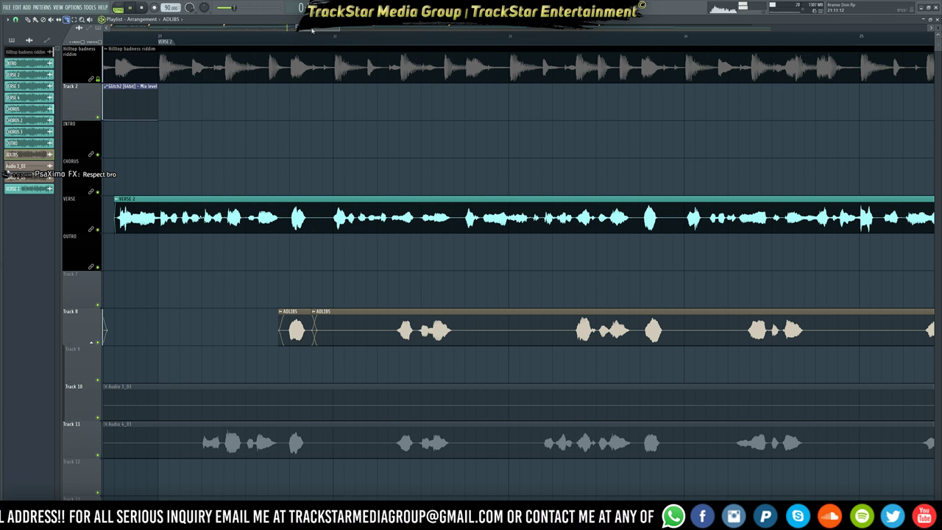
scroll(312, 29, left, 1)
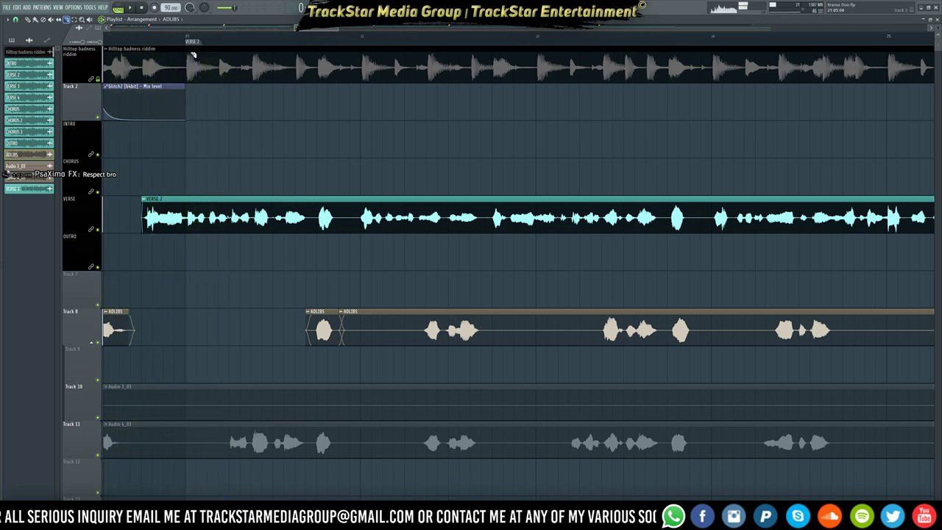
- Insert a new track directly below the VERSE track, ahead of OUTRO
scroll(329, 29, up, 2)
mouse_move(317, 30)
mouse_down()
mouse_move(286, 30)
mouse_move(305, 30)
mouse_up()
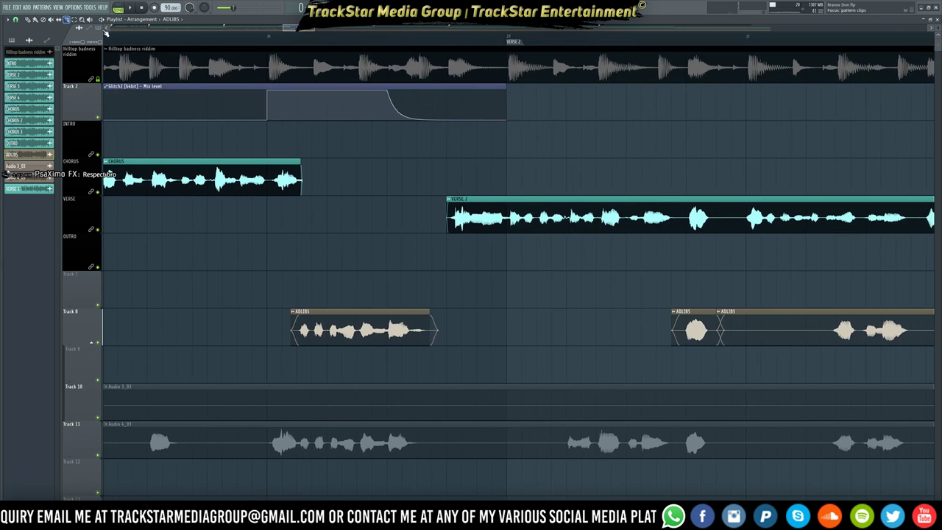
right_click(84, 240)
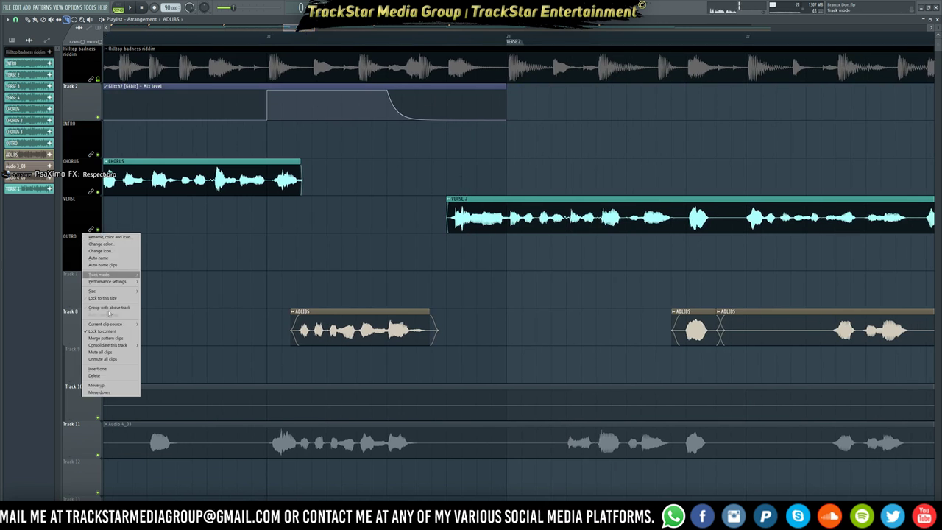
click(114, 369)
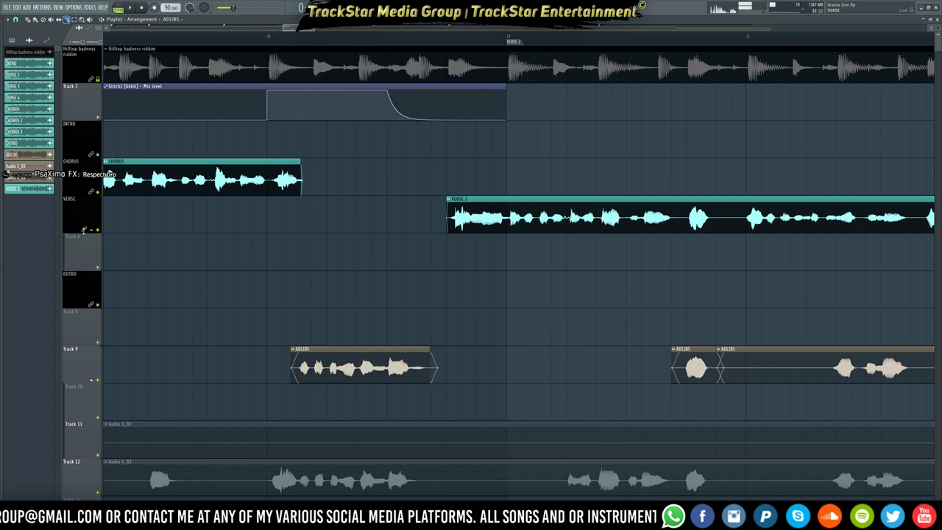
click(92, 231)
click(92, 230)
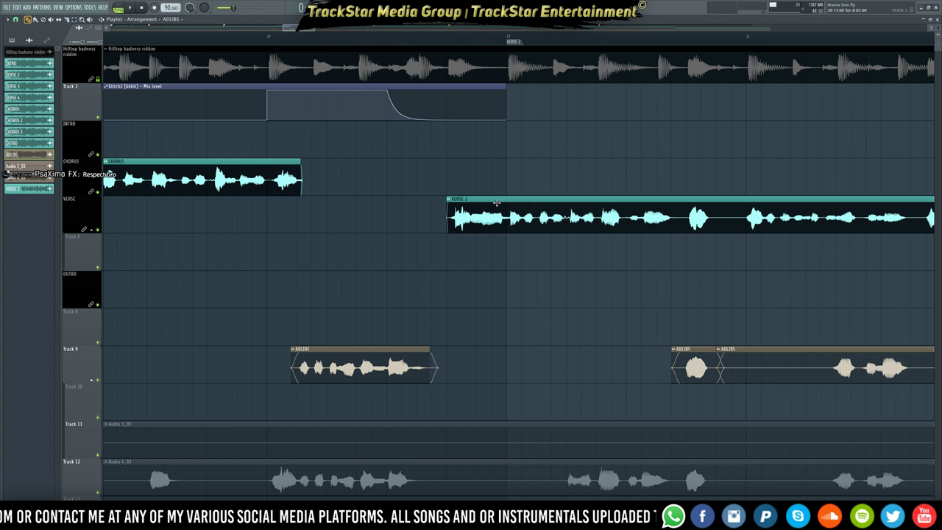
- Copy the VERSE 2 clip onto Track 6, keep only its opening phrase before bar 21, and shift it one step earlier
click(479, 263)
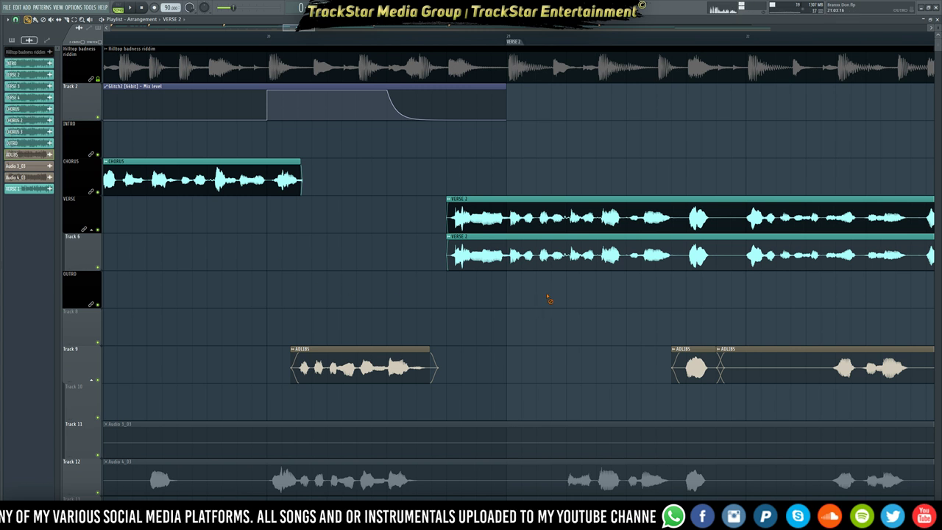
drag(549, 297, 514, 265)
right_click(529, 264)
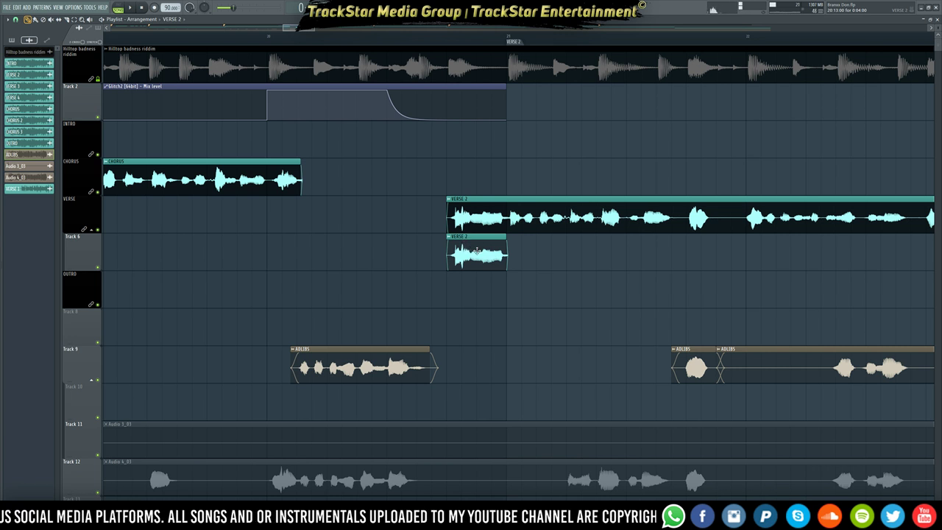
drag(475, 254, 460, 254)
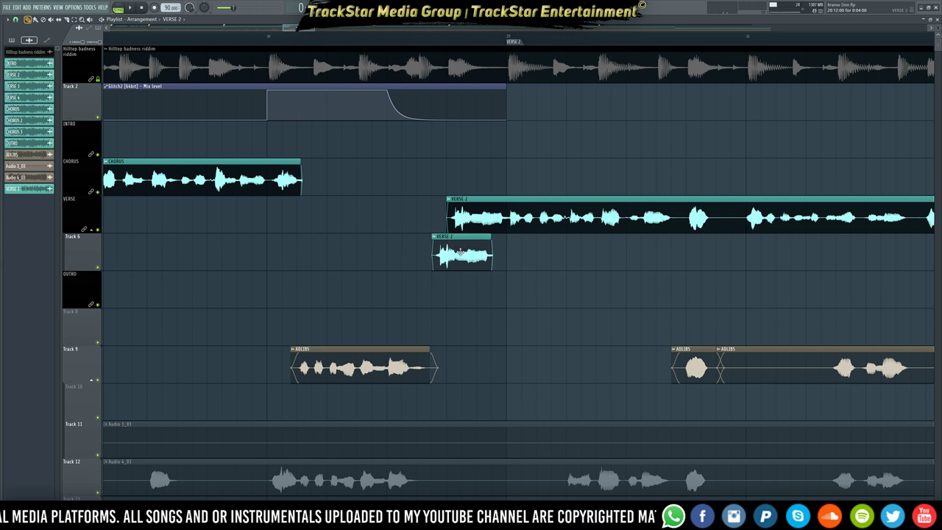
- Insert another track below VERSE and stagger a second copy of the short VERSE 2 clip on Track 7, one step earlier than Track 6's
right_click(95, 266)
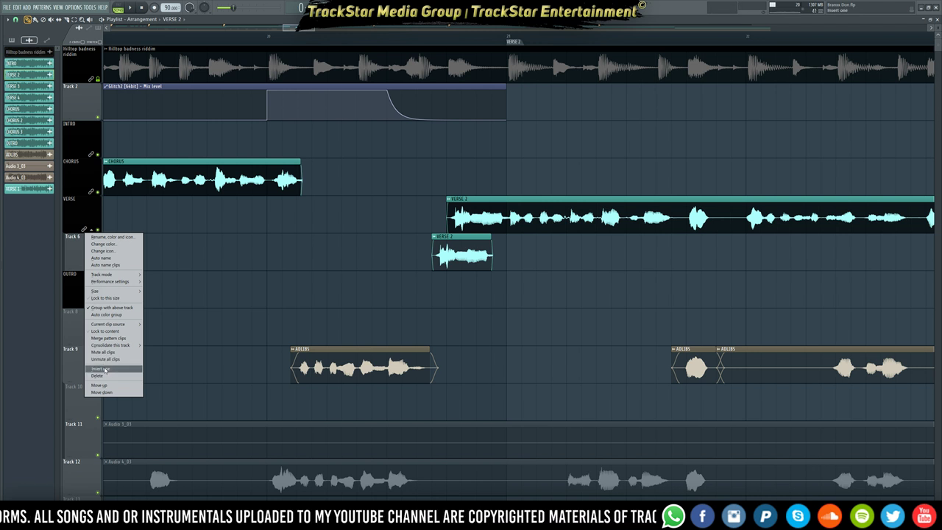
click(103, 368)
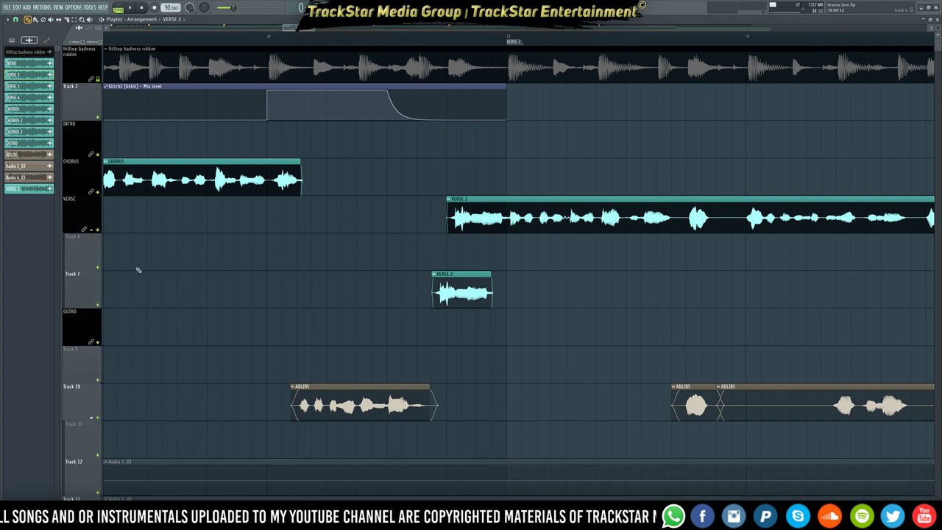
mouse_move(459, 296)
mouse_down()
mouse_move(459, 258)
mouse_move(455, 308)
mouse_move(447, 307)
mouse_up()
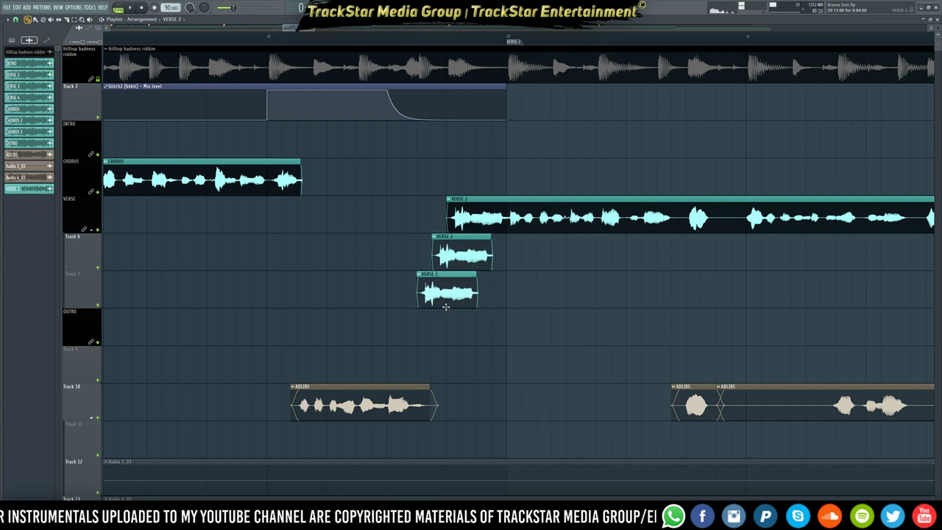
- Shorten both VERSE 2 copies on Tracks 6 and 7 to one step each and play back the stutter
mouse_move(520, 303)
ctrl+mouse_down()
mouse_move(448, 257)
mouse_move(459, 253)
mouse_move(447, 255)
ctrl+mouse_up()
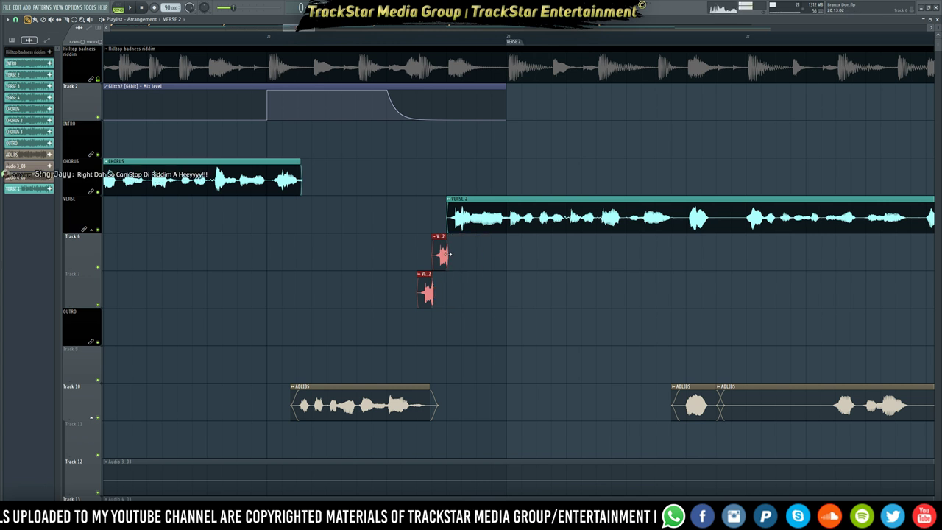
key(space)
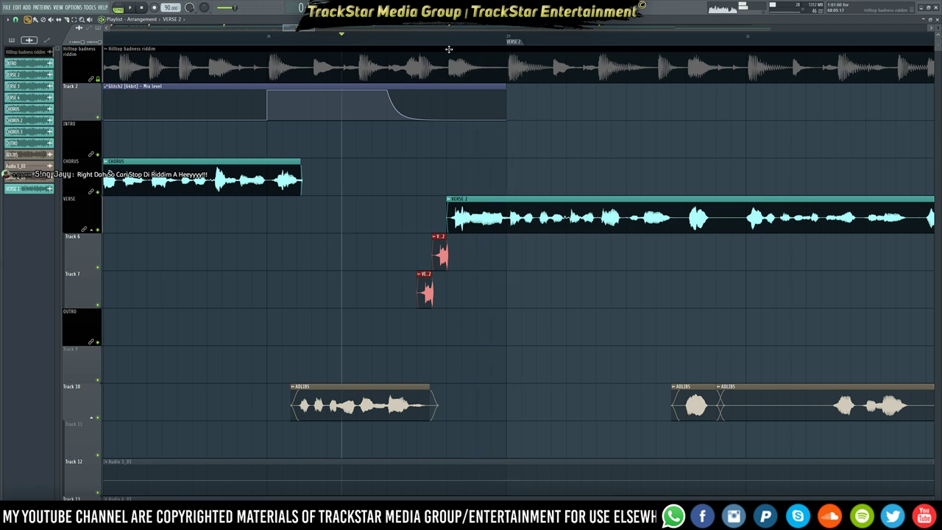
scroll(460, 42, up, 5)
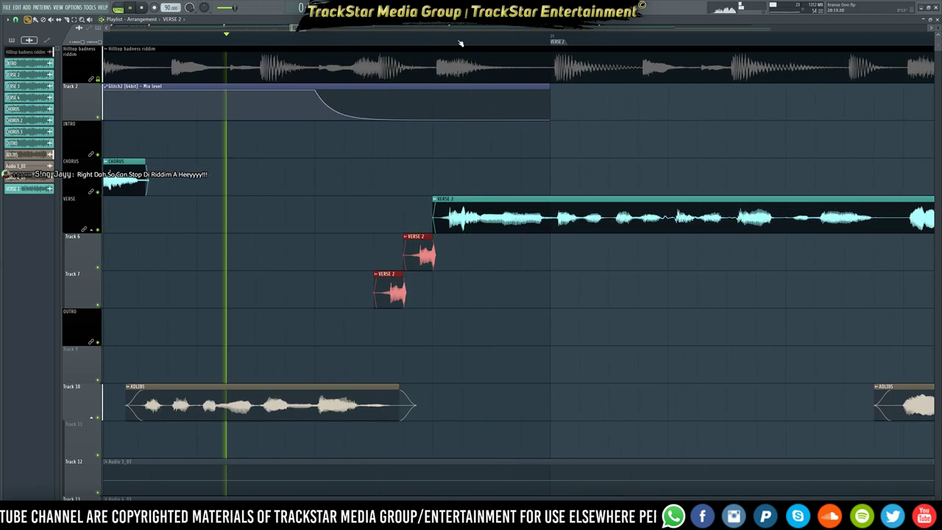
scroll(461, 44, up, 2)
key(space)
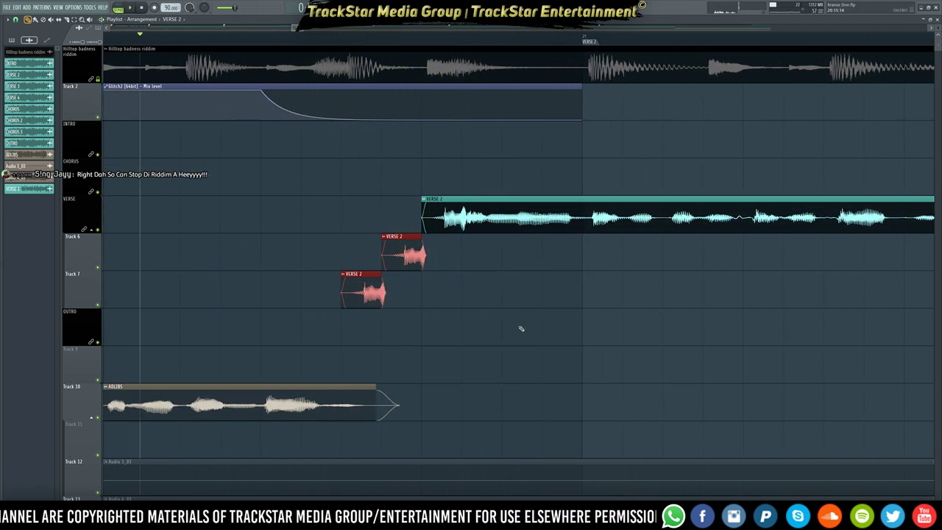
- Set the snap to 1/2 step and try moving the two VERSE 2 copies later, starting half a step apart
scroll(432, 45, up, 3)
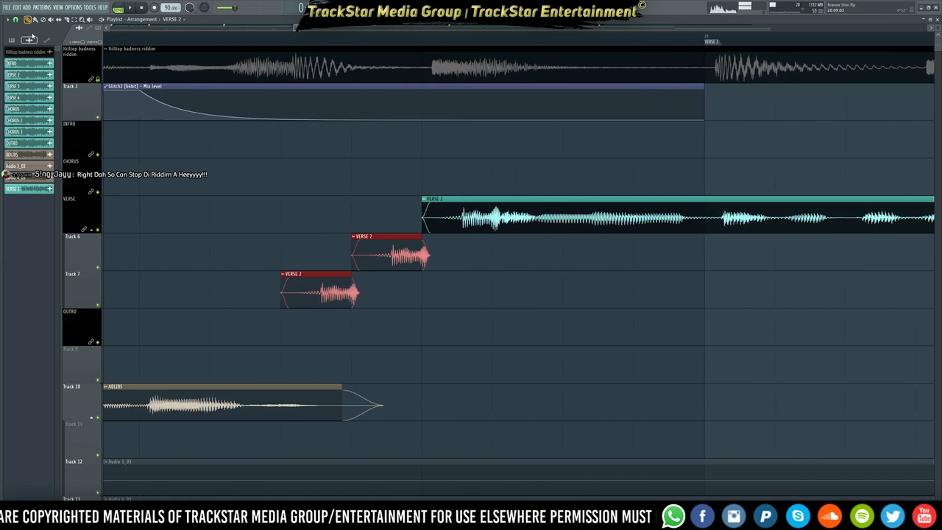
click(16, 20)
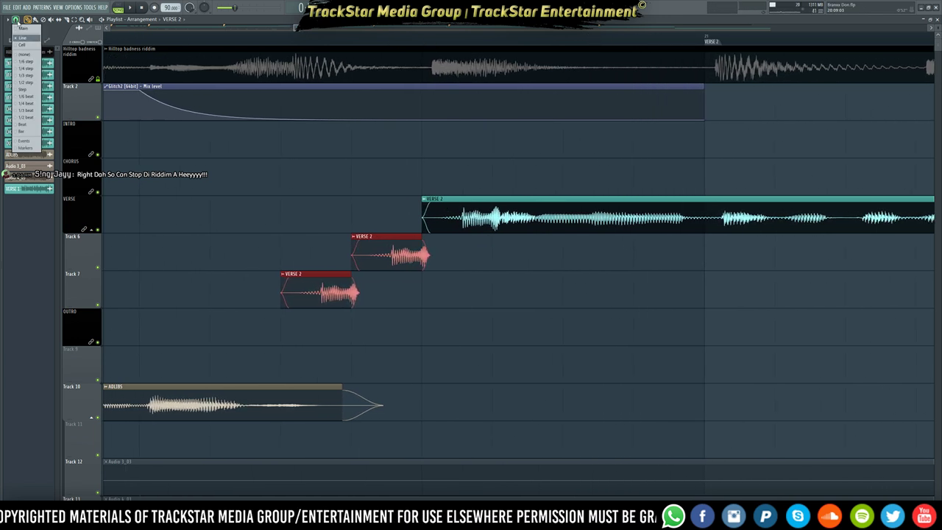
click(29, 83)
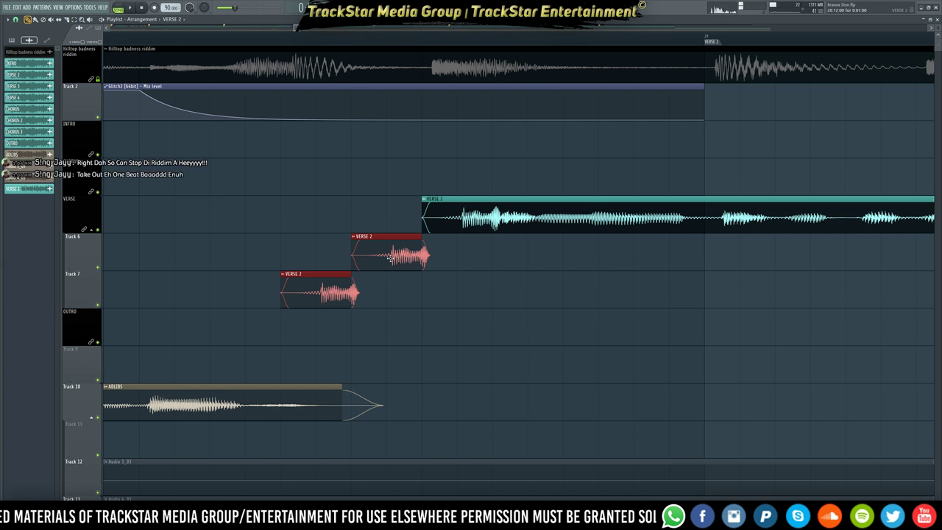
drag(405, 255, 425, 254)
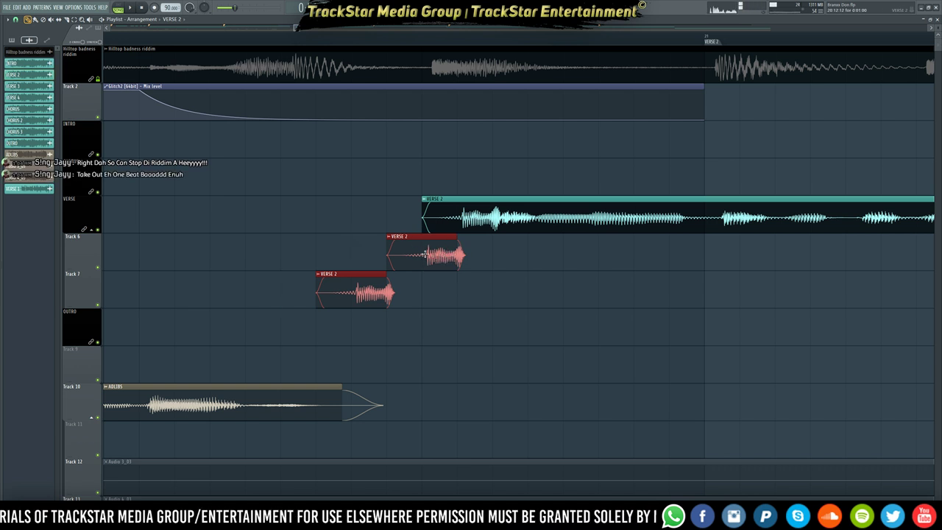
click(448, 312)
drag(369, 294, 404, 294)
key(space)
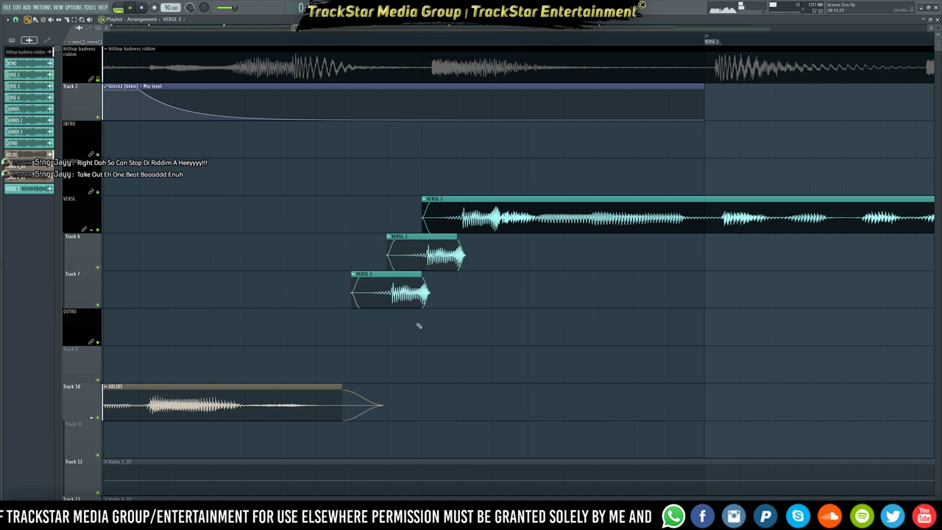
key(space)
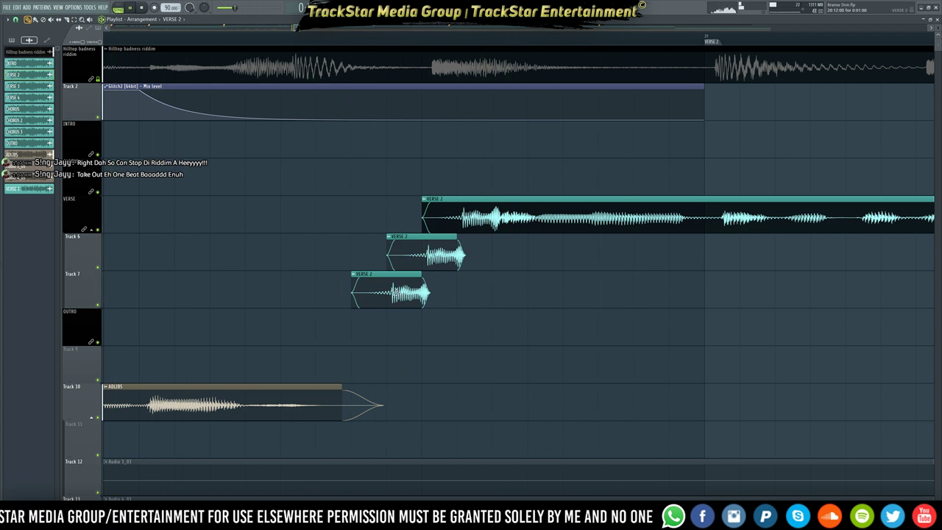
- Move the Track 6 and Track 7 copies back to one-step spacing ahead of the main VERSE 2 clip and play back
drag(438, 238, 331, 290)
click(345, 294)
key(space)
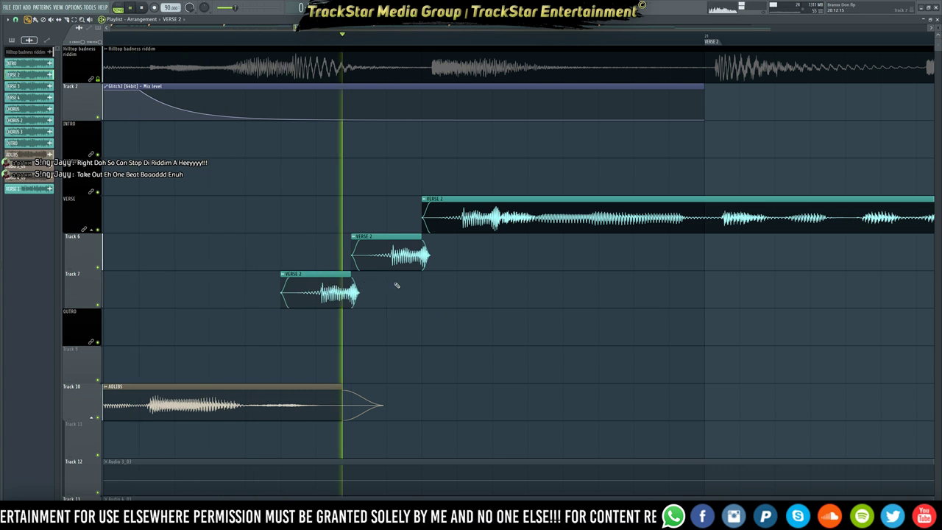
key(space)
- Try Transient (bleeding) as the declicking mode for VERSE 2
double_click(382, 250)
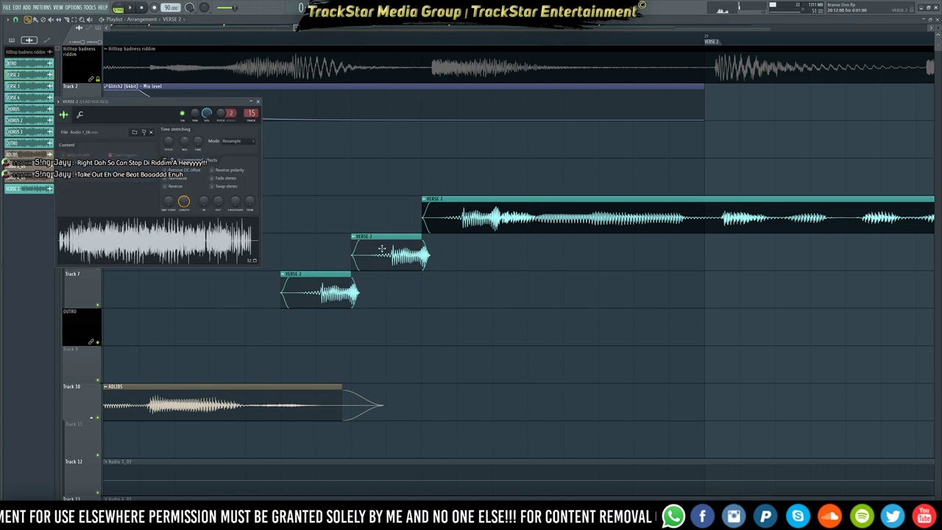
click(121, 176)
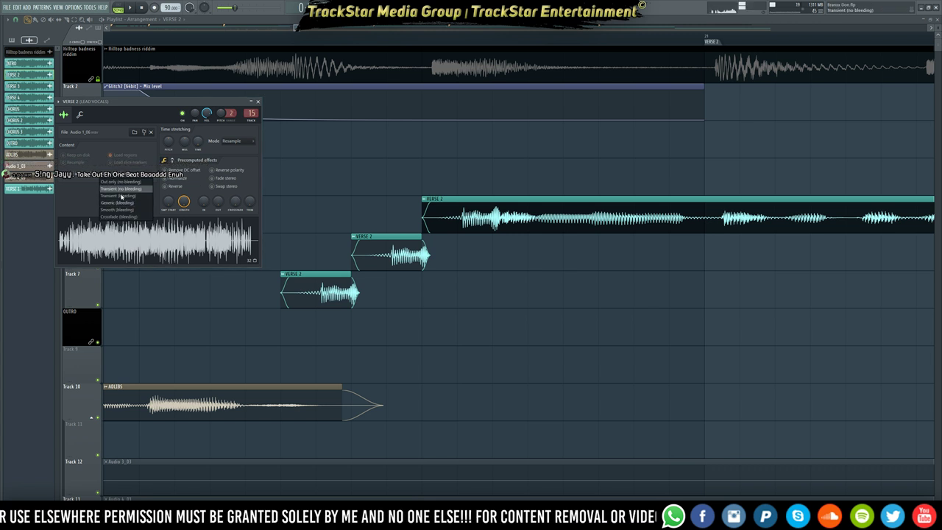
click(121, 196)
key(Escape)
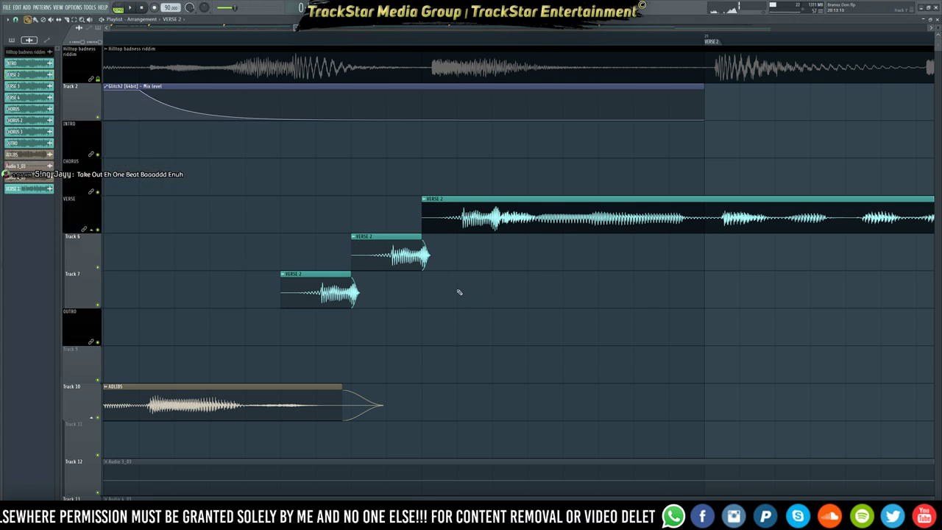
key(space)
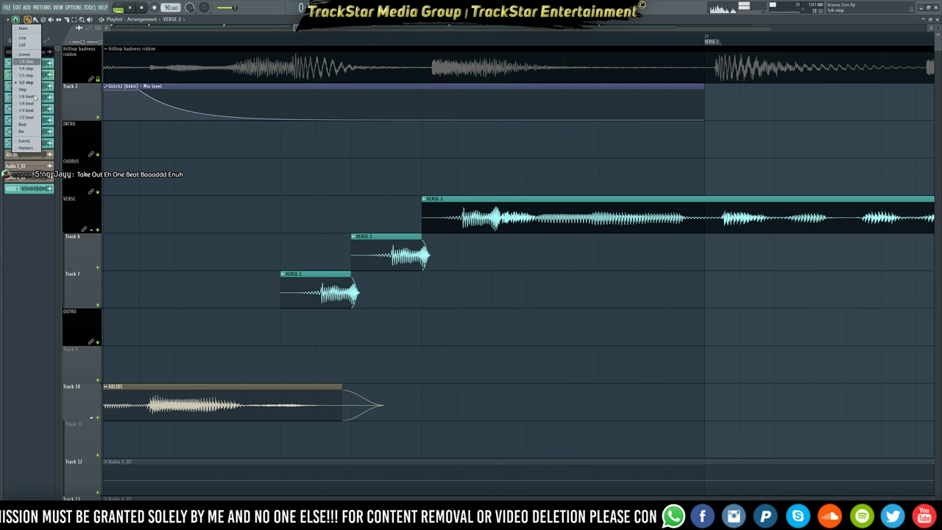
- Set the VERSE 2 declicking mode to Generic (bleeding) and close the channel settings
double_click(386, 253)
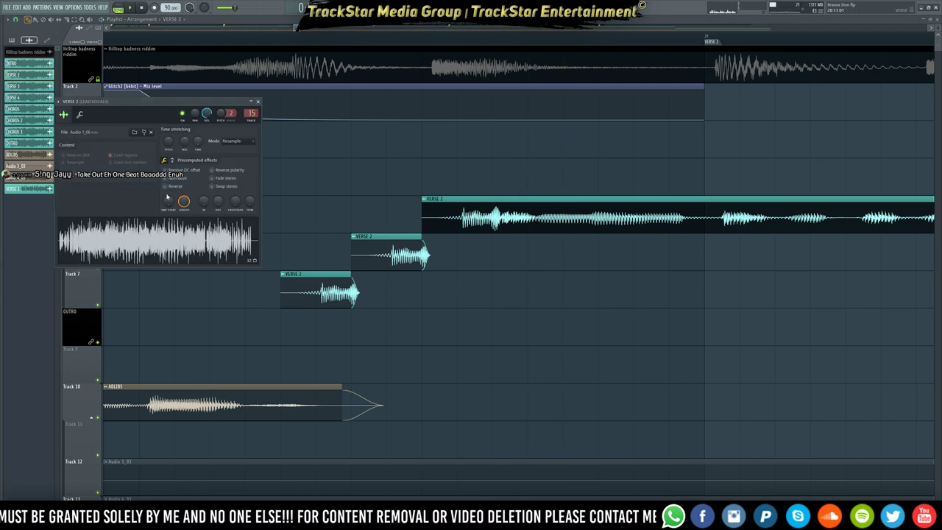
click(123, 176)
click(123, 204)
right_click(483, 337)
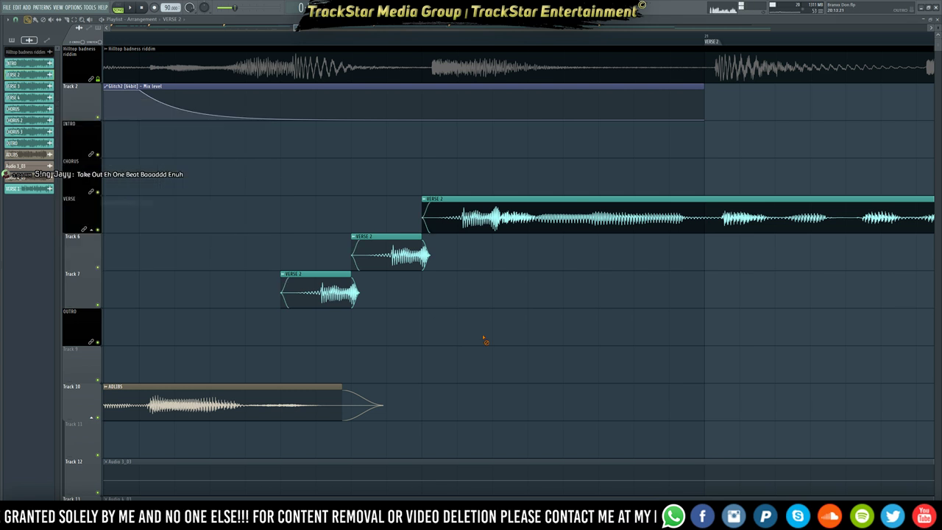
- Trim the quiet starts off both short VERSE 2 copies together and play back the result
click(14, 19)
drag(187, 158, 383, 313)
drag(280, 294, 312, 293)
key(space)
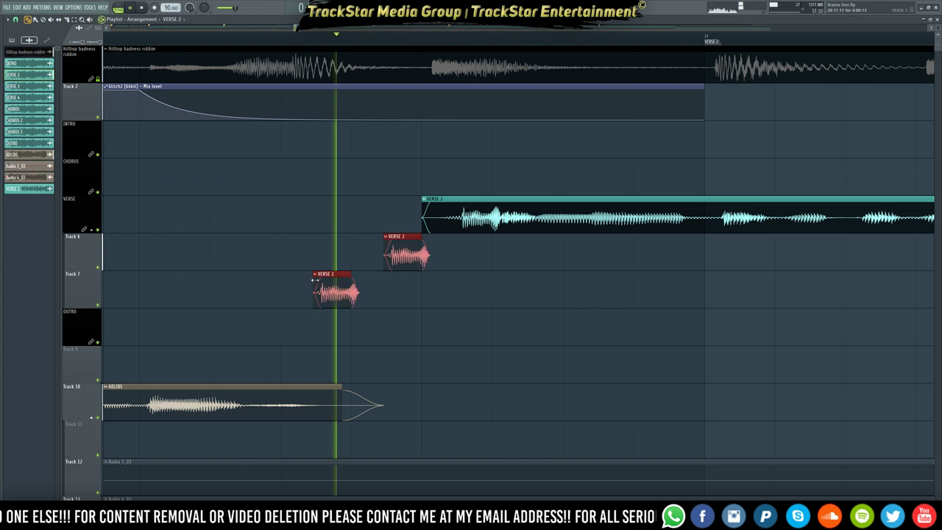
ctrl+click(171, 148)
key(space)
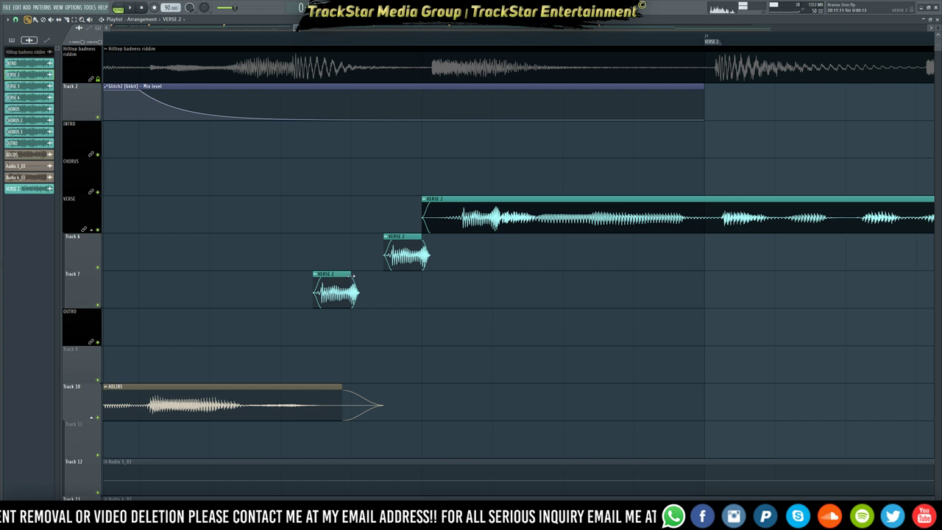
- Audition the stutter, then try the Track 6 copy a quarter step later and the Track 7 copy half a step later
key(space)
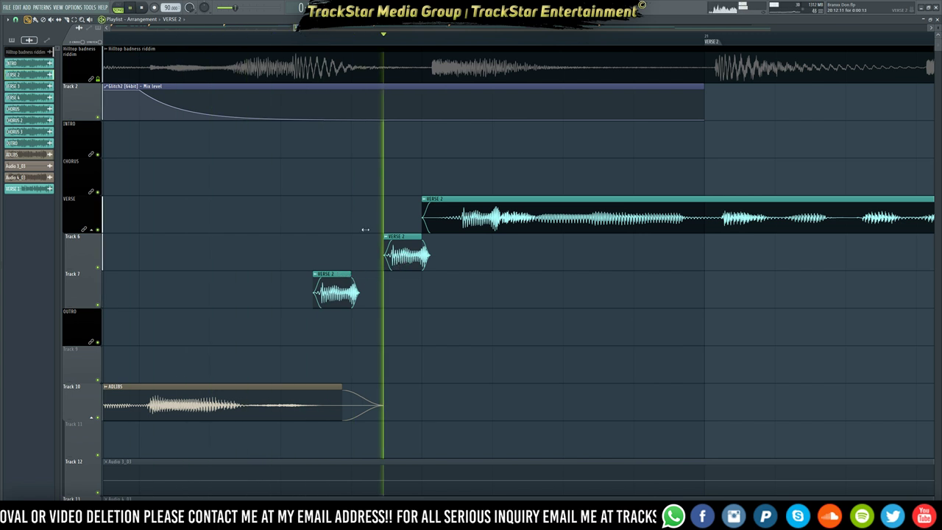
key(space)
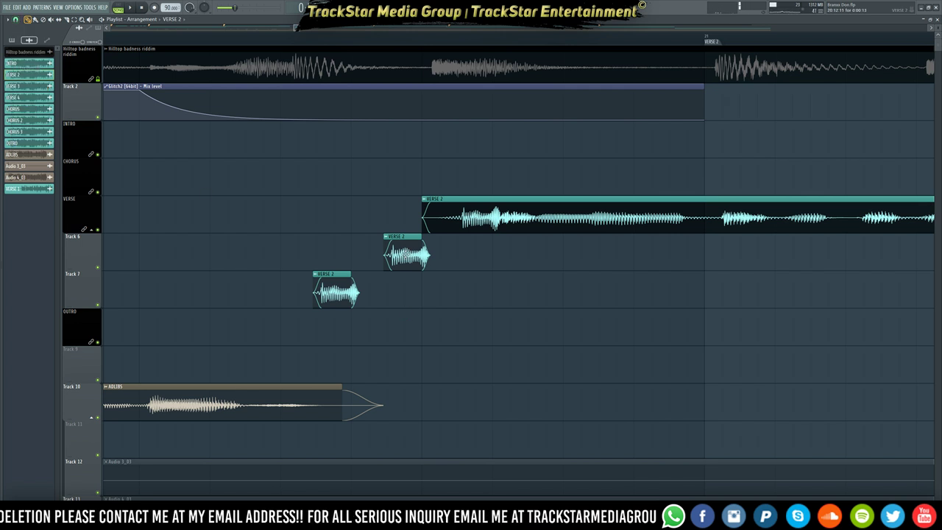
key(space)
key(space)
mouse_move(407, 254)
mouse_down()
mouse_move(441, 254)
mouse_move(421, 254)
mouse_up()
drag(335, 287, 366, 286)
key(space)
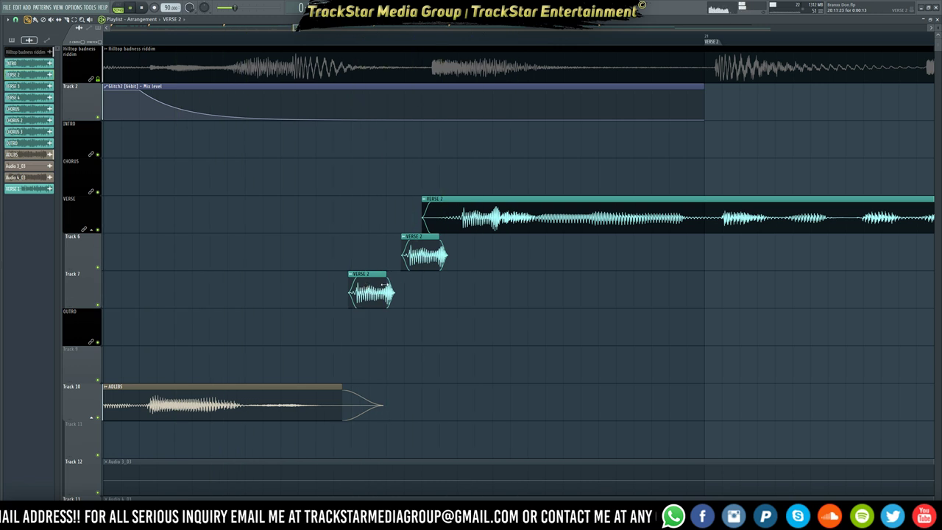
- Move both short VERSE 2 copies earlier, one step apart and clear of the main VERSE 2 clip, and play back the spacing
drag(377, 285, 324, 288)
key(space)
key(space)
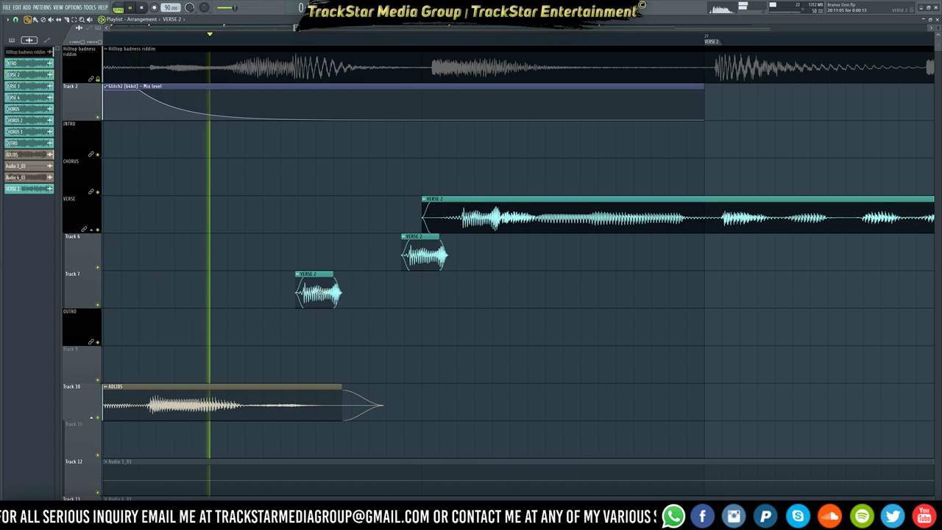
key(space)
drag(428, 261, 393, 261)
key(space)
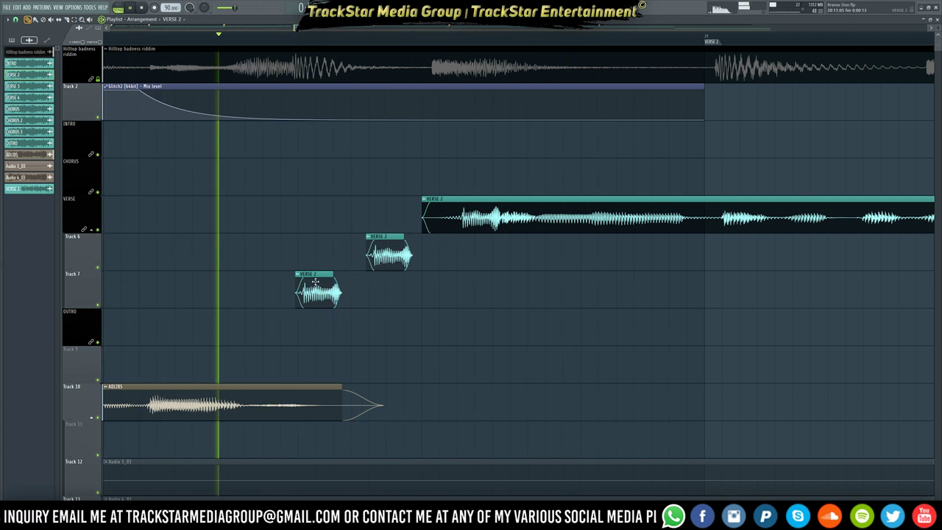
key(space)
- Duplicate the two short clips half a step earlier and one track higher, onto Track 6 and VERSE, and play back the stutter
drag(315, 281, 354, 203)
ctrl+shift+click(387, 262)
key(space)
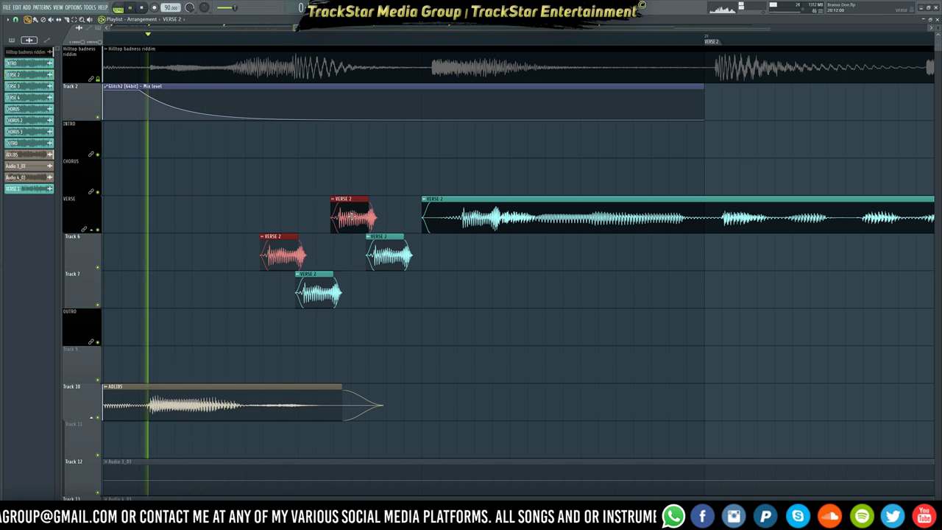
- Play back the four-clip stutter and delete the upper two duplicates and the Track 7 copy, leaving one short VERSE 2 clip on Track 6
key(space)
key(space)
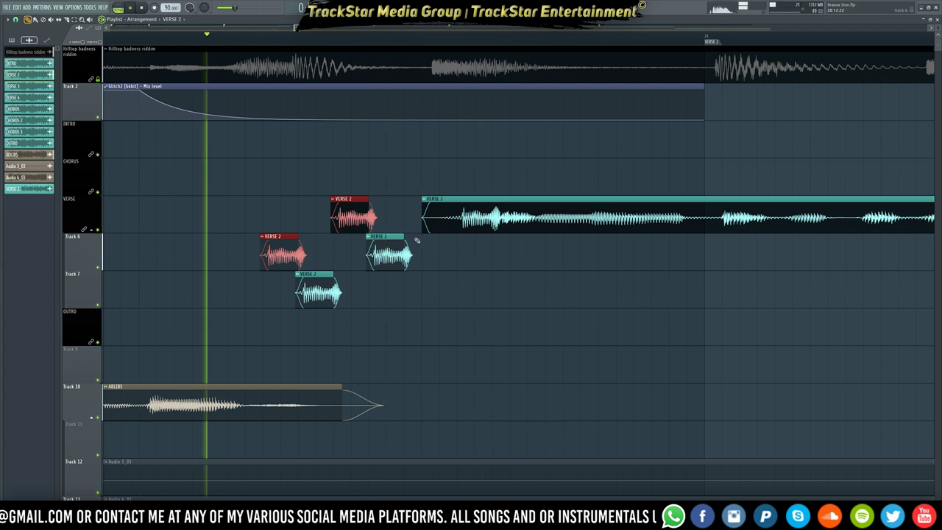
key(space)
key(Delete)
right_click(308, 305)
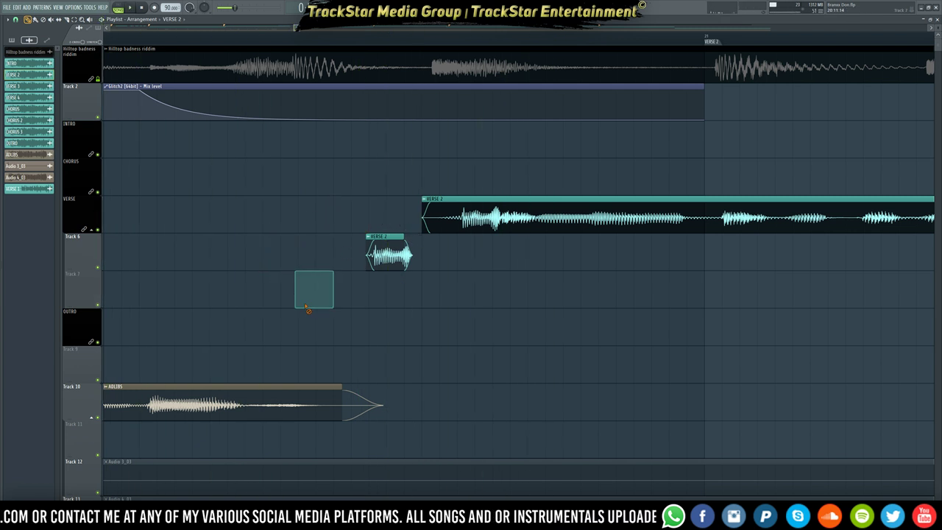
- Line up the short Track 6 copy under the matching first word of the main VERSE 2 clip, undoing the trial move earlier
drag(376, 251, 478, 250)
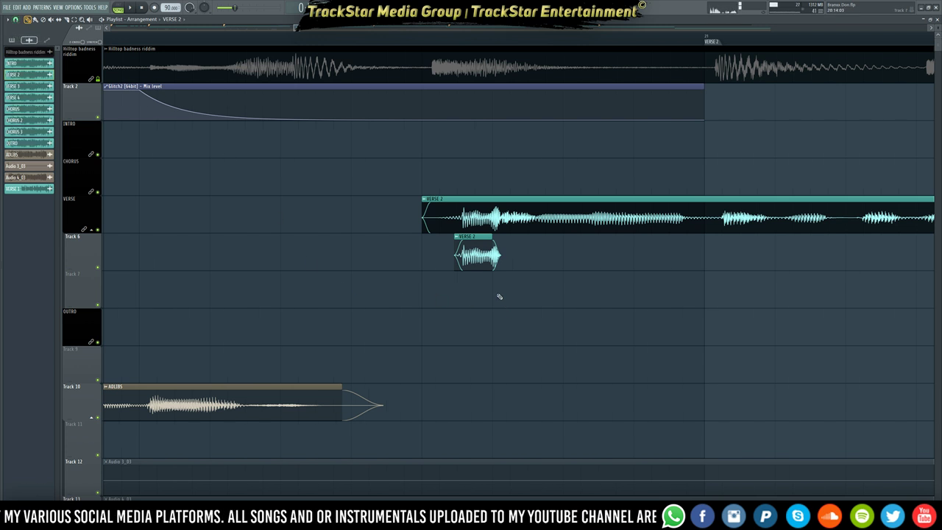
drag(478, 249, 367, 248)
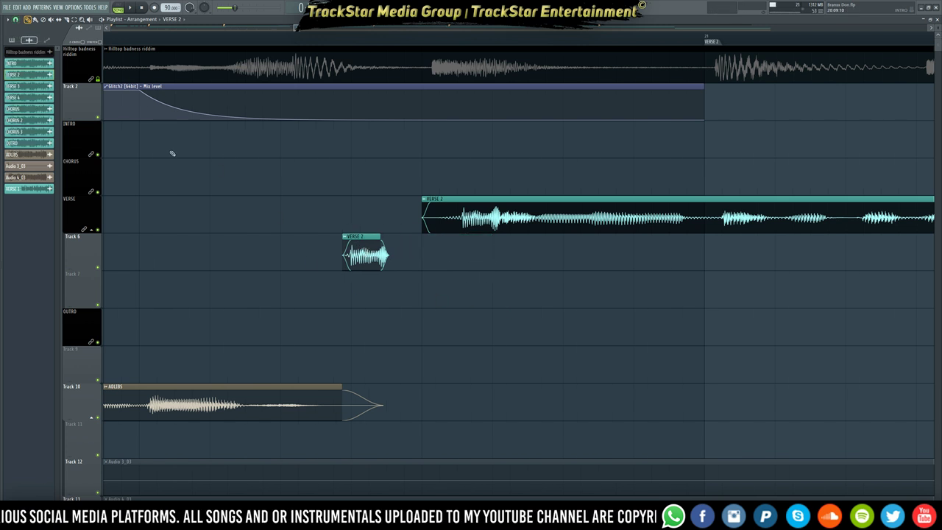
key(ctrl+z)
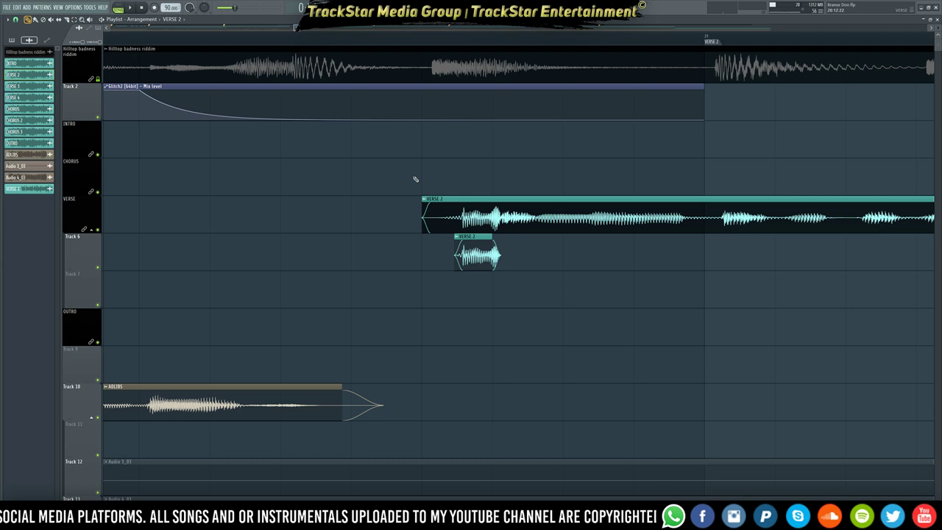
- Move the short Track 6 copy one step earlier, extend its end past the first word, and play back the lead-in
ctrl+right_click(396, 54)
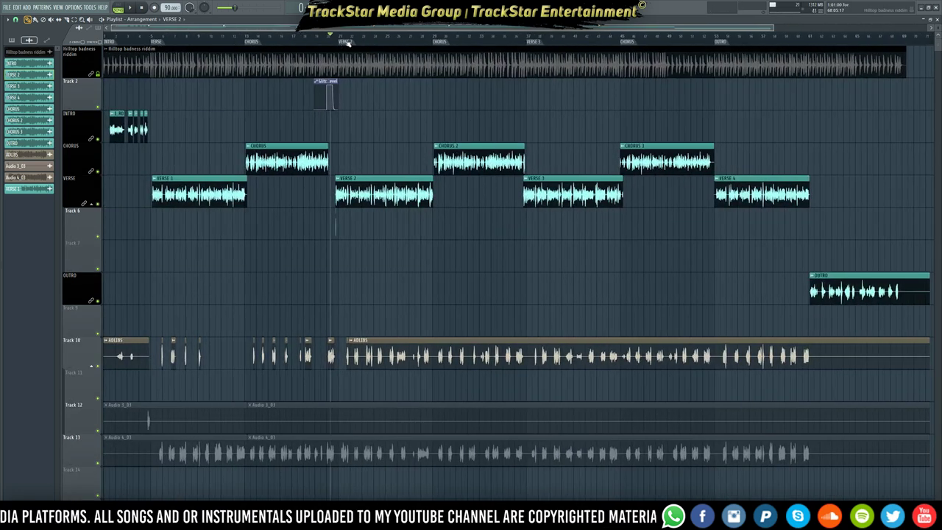
scroll(349, 43, up, 8)
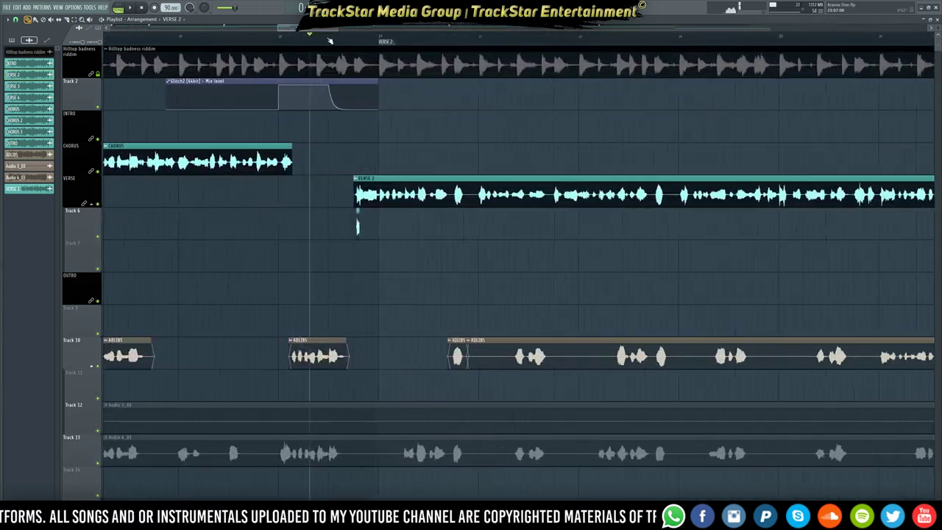
scroll(329, 41, up, 5)
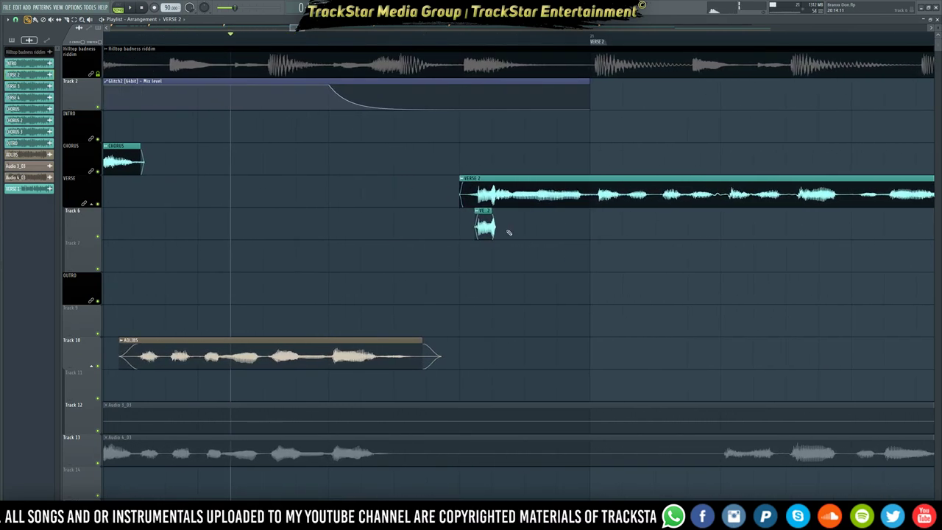
mouse_move(492, 216)
mouse_down()
mouse_move(526, 215)
mouse_move(480, 228)
mouse_up()
key(space)
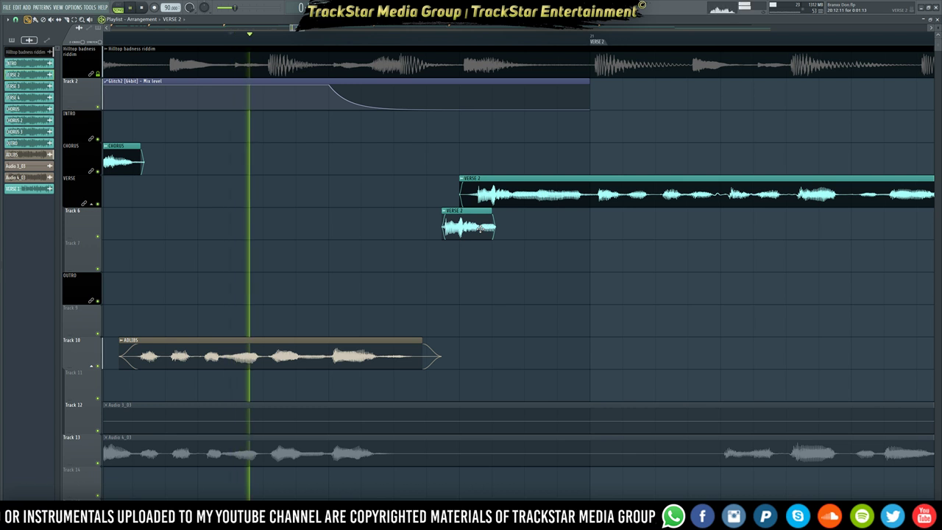
key(space)
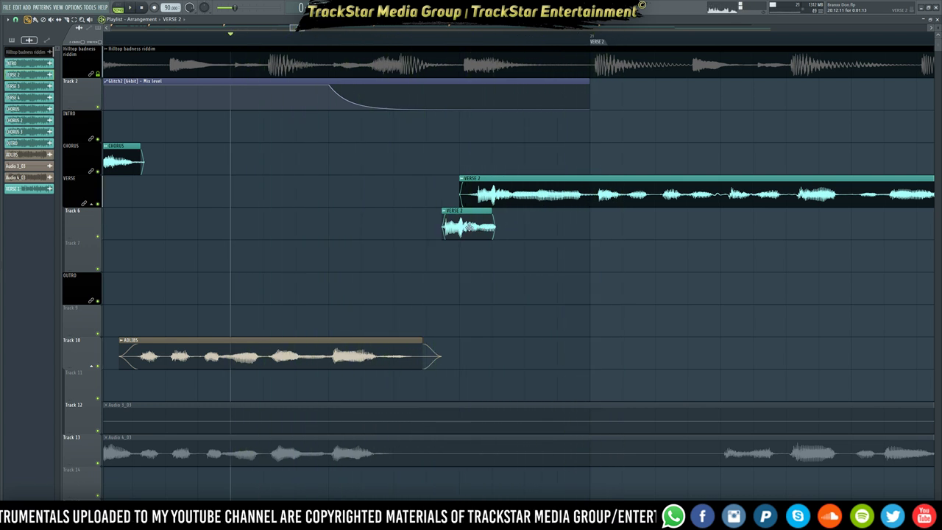
- Duplicate the short VERSE 2 copy one step earlier onto Track 7 and play back the repeats
drag(480, 229, 440, 263)
key(space)
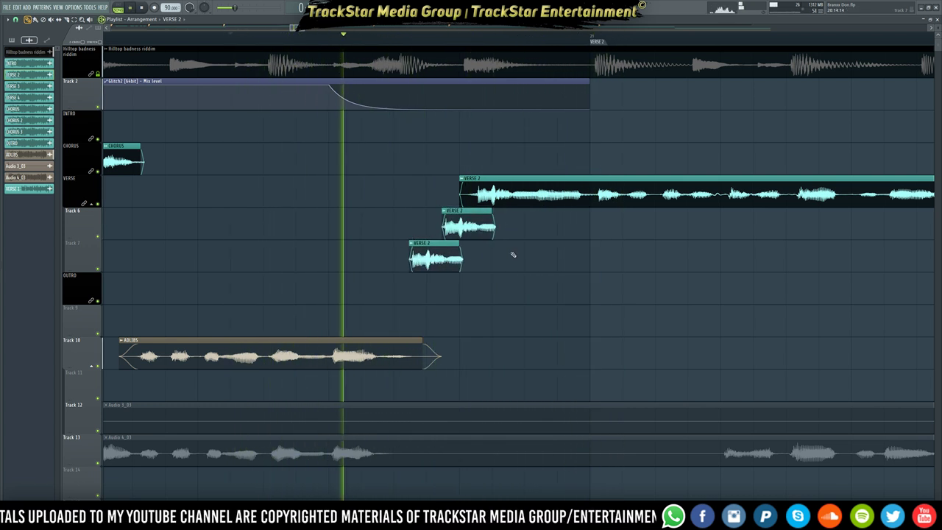
key(space)
- Trim the ends of both short VERSE 2 copies back together to the first word, and extend their starts slightly earlier
key(space)
drag(504, 249, 435, 225)
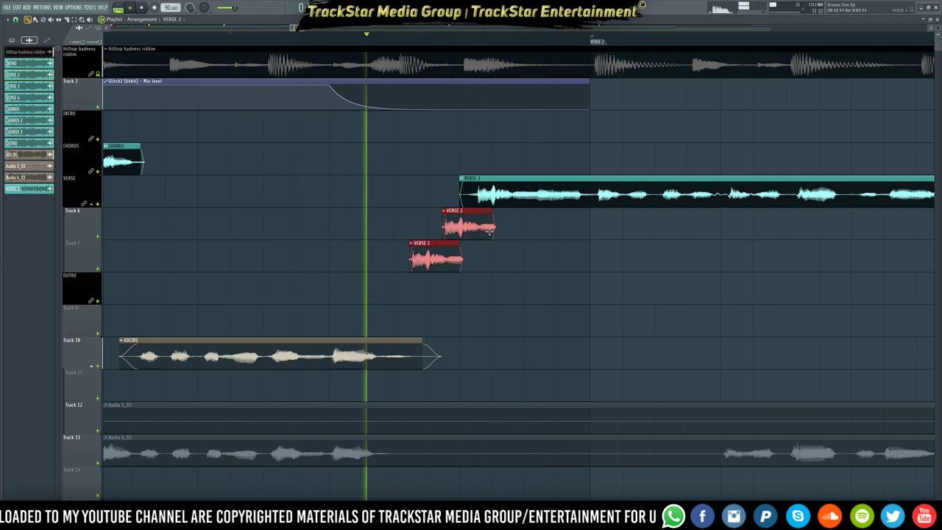
key(space)
key(space)
drag(493, 228, 466, 229)
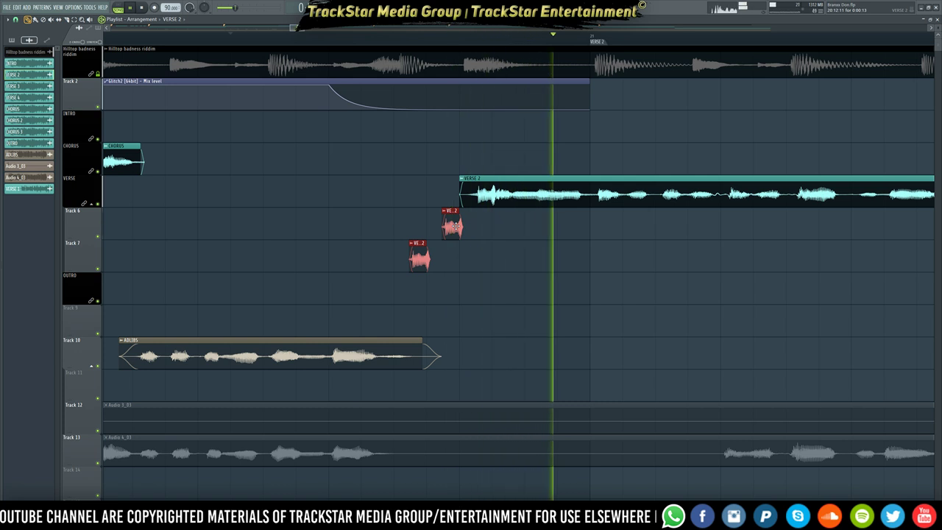
scroll(452, 224, up, 4)
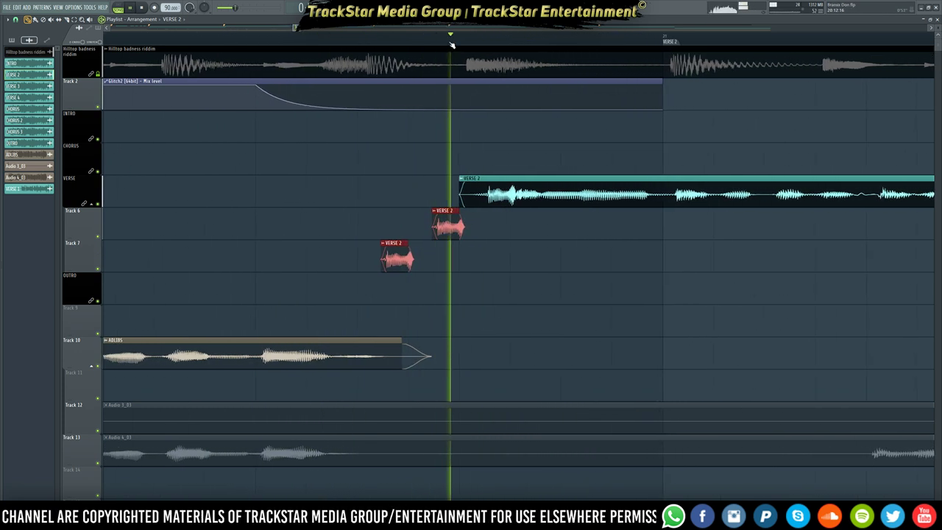
drag(422, 214, 410, 216)
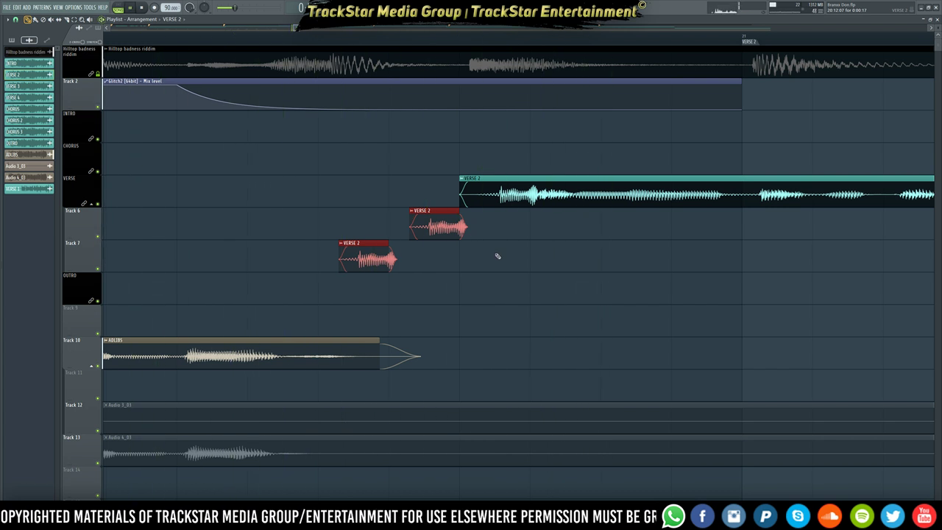
- Set the playlist snap to none and delete the short VERSE 2 copy on Track 7
click(463, 245)
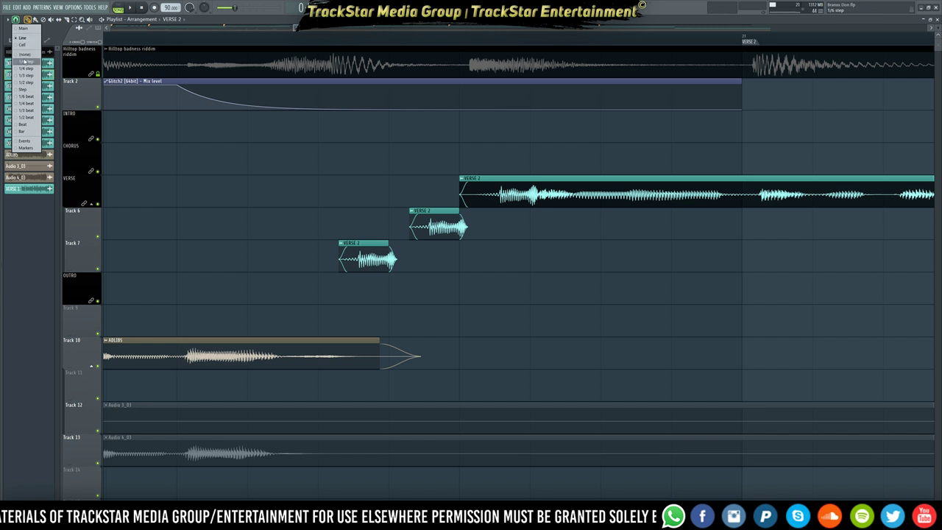
click(25, 56)
right_click(375, 270)
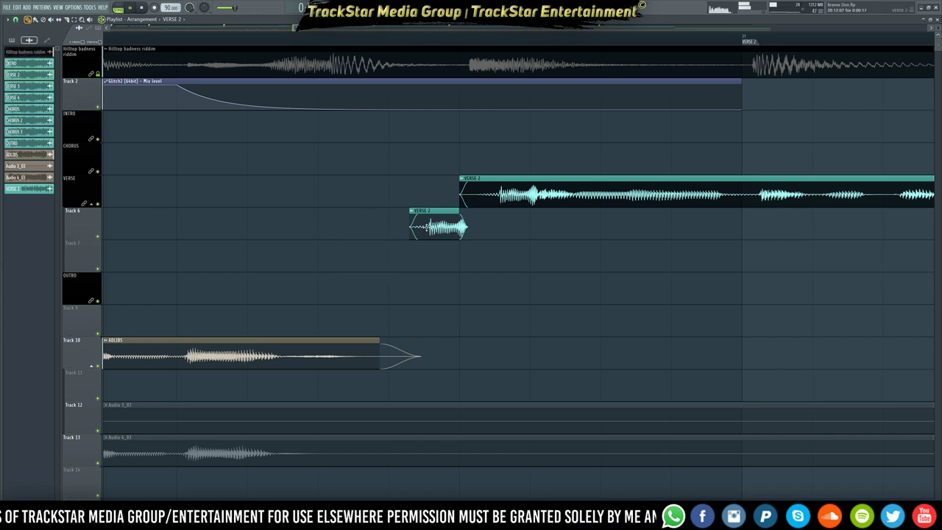
- Nudge the Track 6 copy slightly earlier so it ends at the main VERSE 2 clip's start, and replay the transition to check timing
key(space)
mouse_move(428, 227)
mouse_down()
mouse_move(445, 224)
mouse_move(425, 222)
mouse_up()
key(space)
key(space)
key(space)
key(space)
key(space)
key(space)
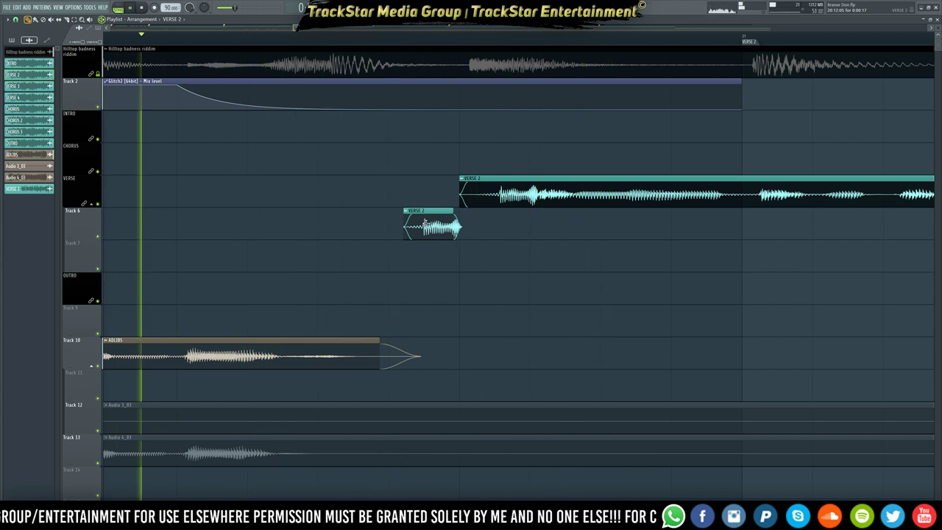
key(space)
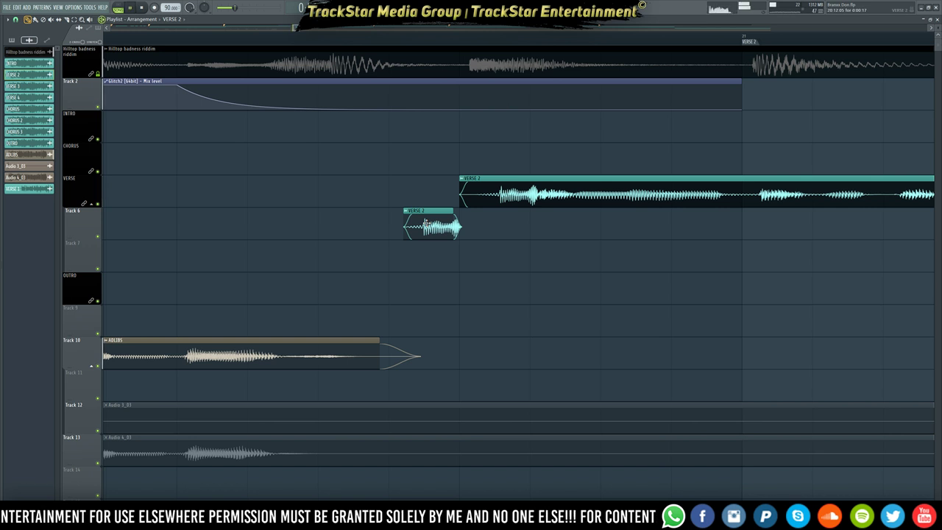
key(space)
key(space)
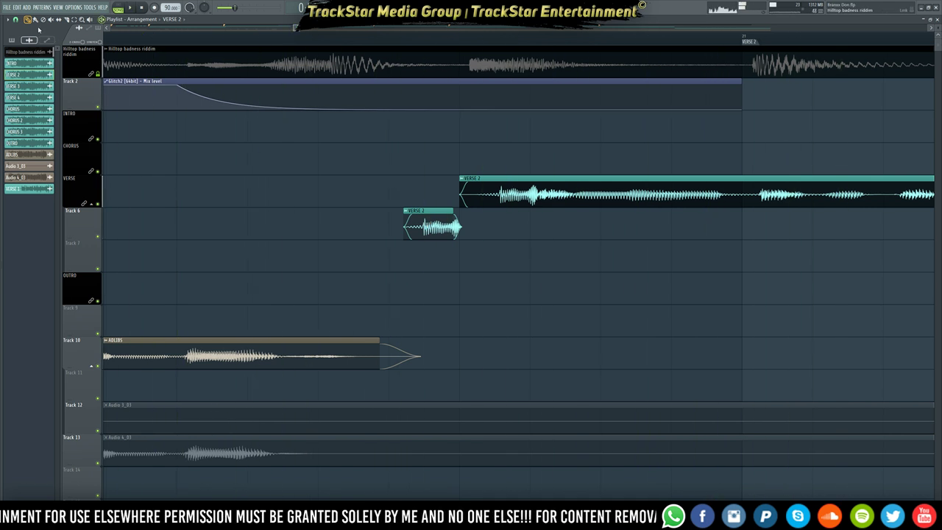
- Set the playlist snap to Cell, try a duplicate of the short copy on Track 7, and remove that duplicate
click(17, 20)
click(29, 45)
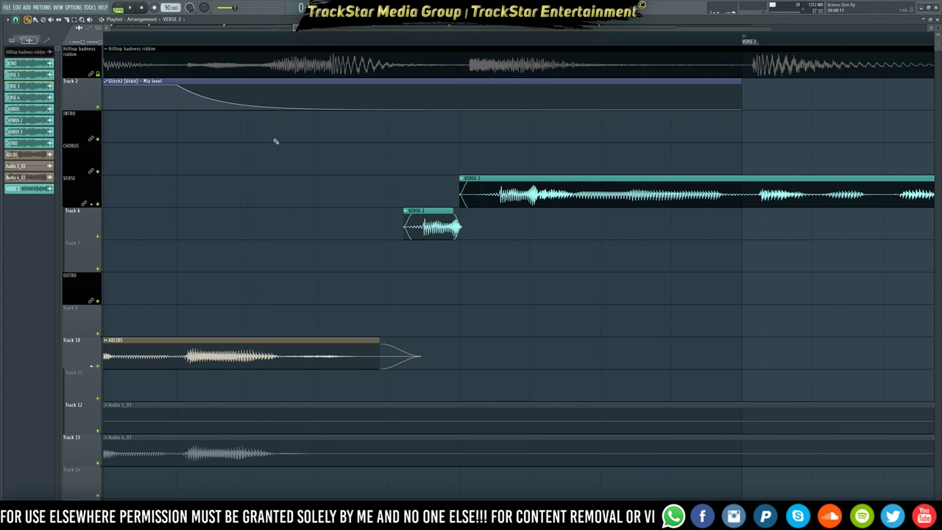
drag(418, 227, 367, 254)
right_click(368, 254)
- Extend the Track 6 copy's start to the grid line, duplicate it one step earlier onto Track 7, and play back the result
click(399, 221)
drag(399, 220, 337, 264)
key(space)
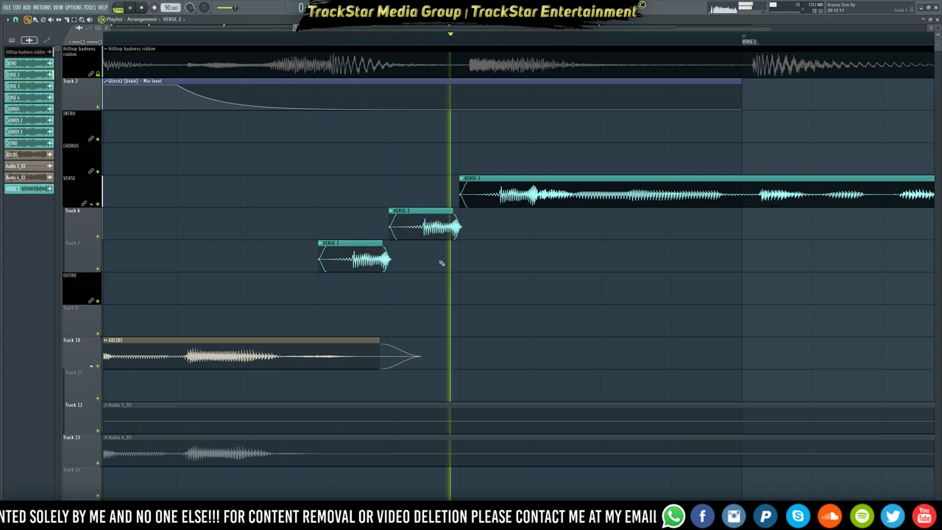
key(space)
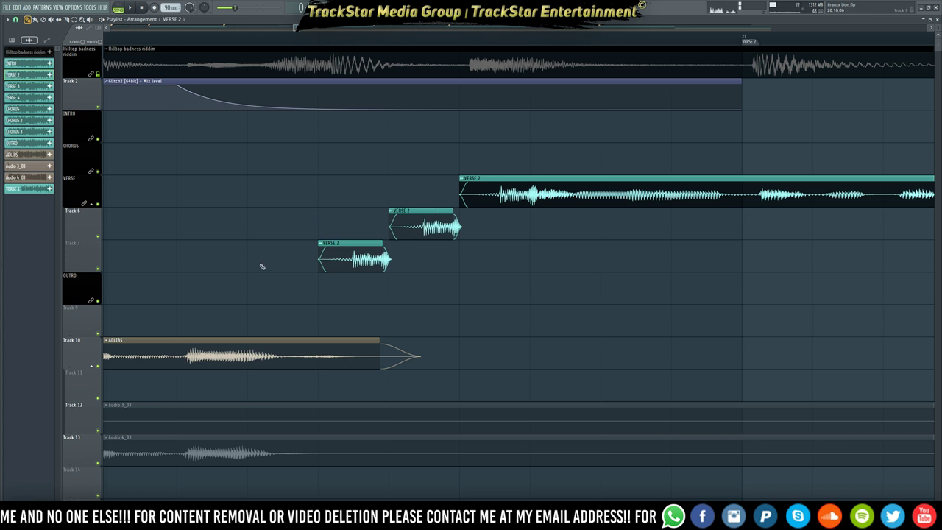
- Make the short VERSE 2 clips on Track 6 and Track 7 unique so each has its own channel
click(392, 213)
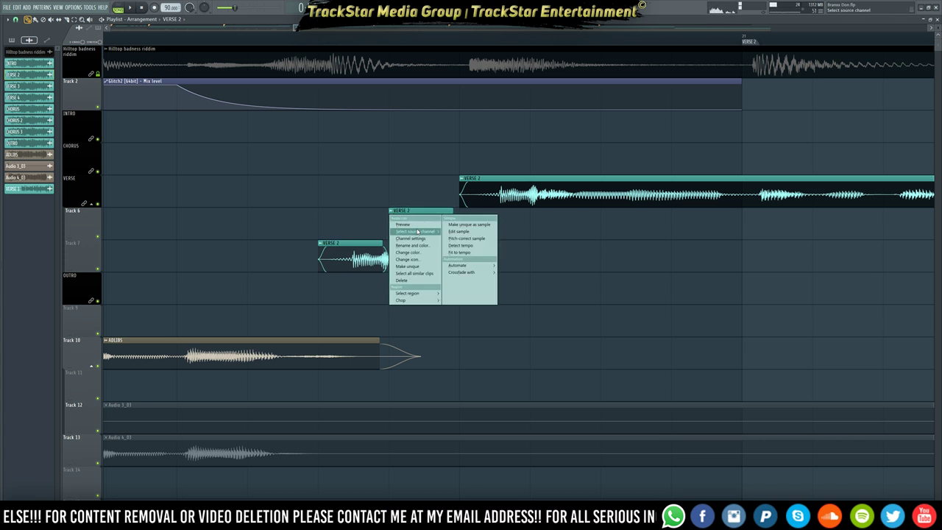
click(414, 269)
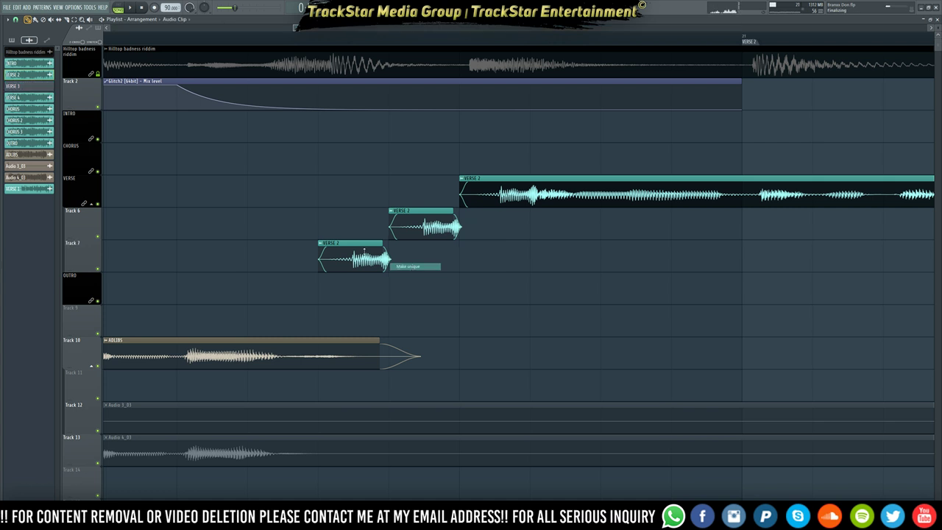
click(321, 244)
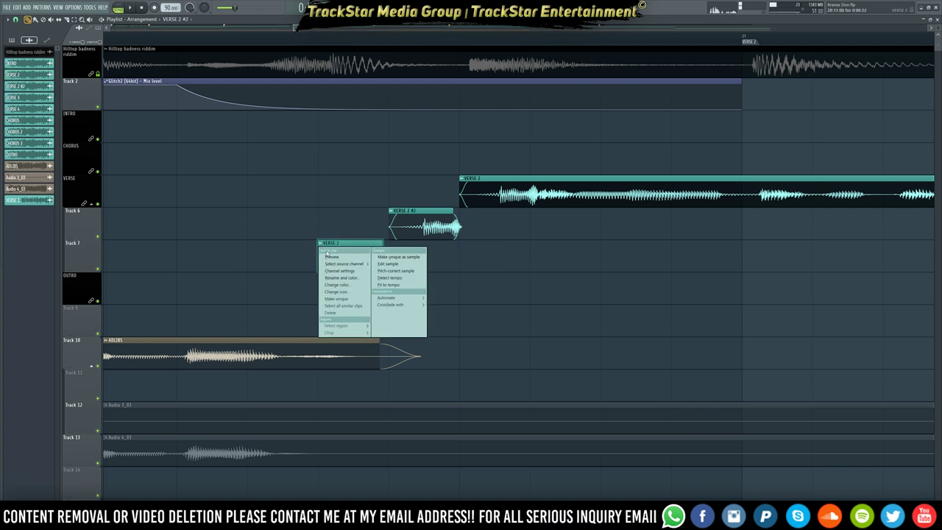
click(336, 298)
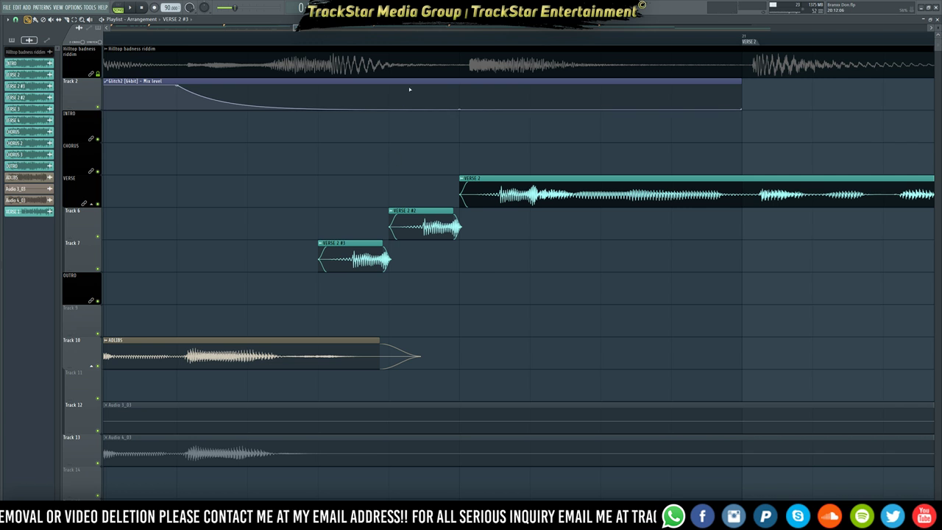
- Pan VERSE 2 #2 51% left and VERSE 2 #3 52% right, set their volumes to 55% and 39%, and play back the result
double_click(429, 232)
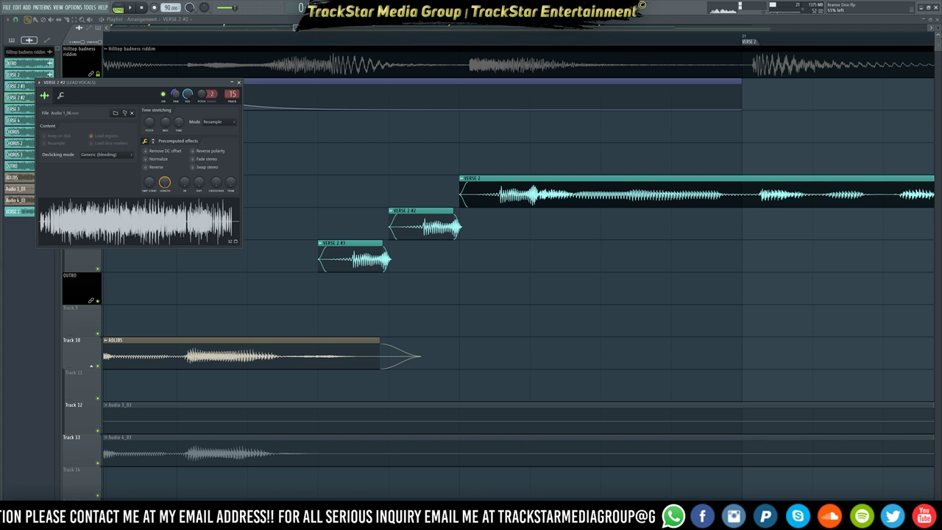
double_click(354, 258)
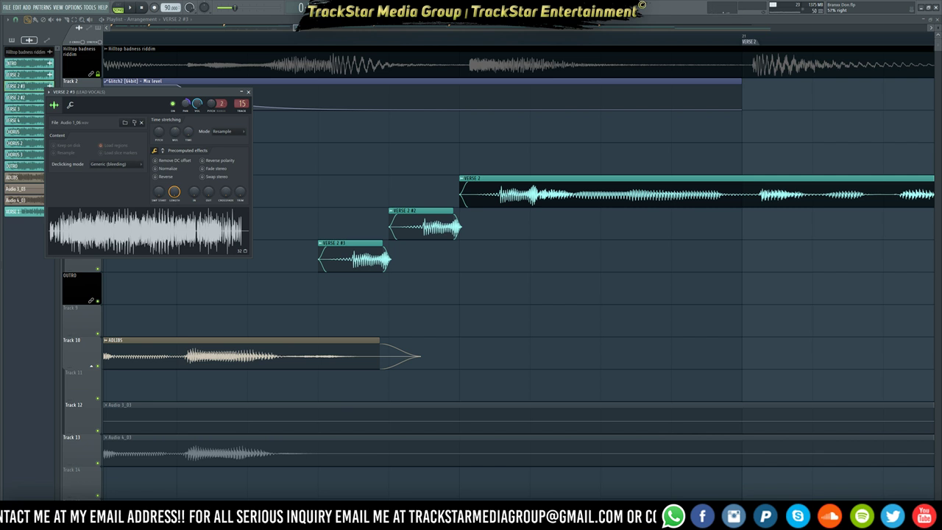
double_click(397, 221)
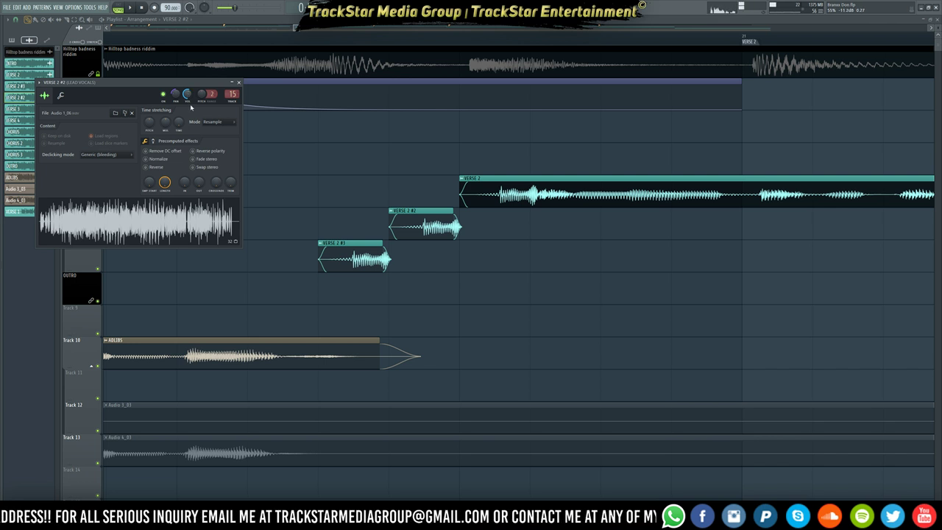
double_click(349, 253)
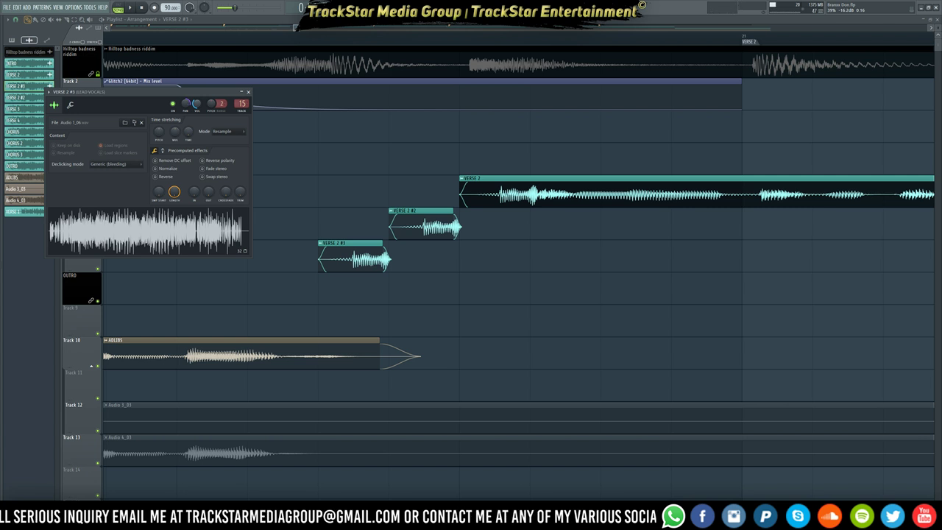
key(space)
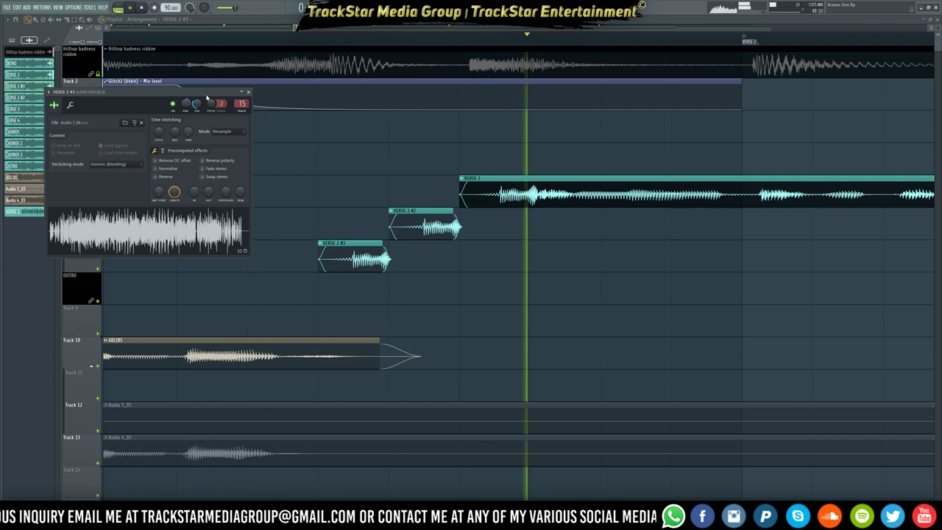
key(space)
key(Escape)
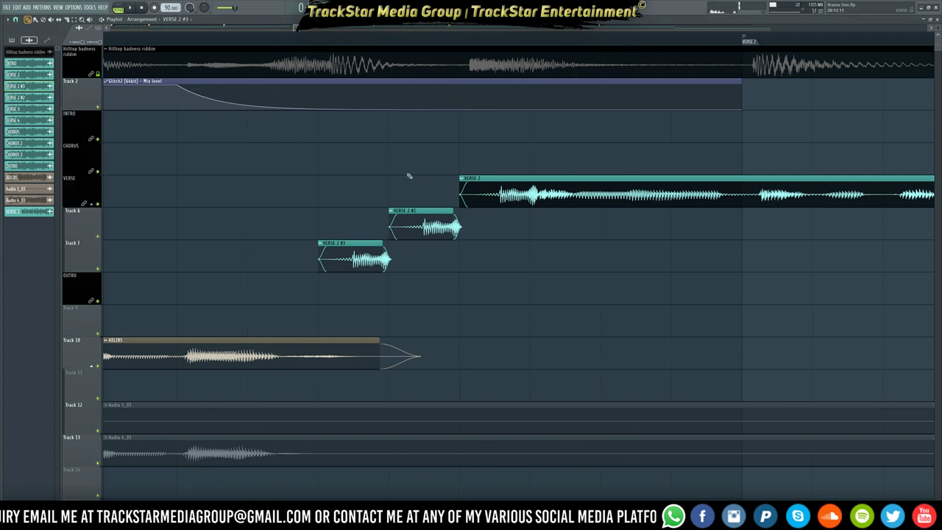
- Audition the lead-in with the VERSE track muted, and place another VERSE 2 #3 clip just after the existing one on Track 7
key(space)
key(space)
key(space)
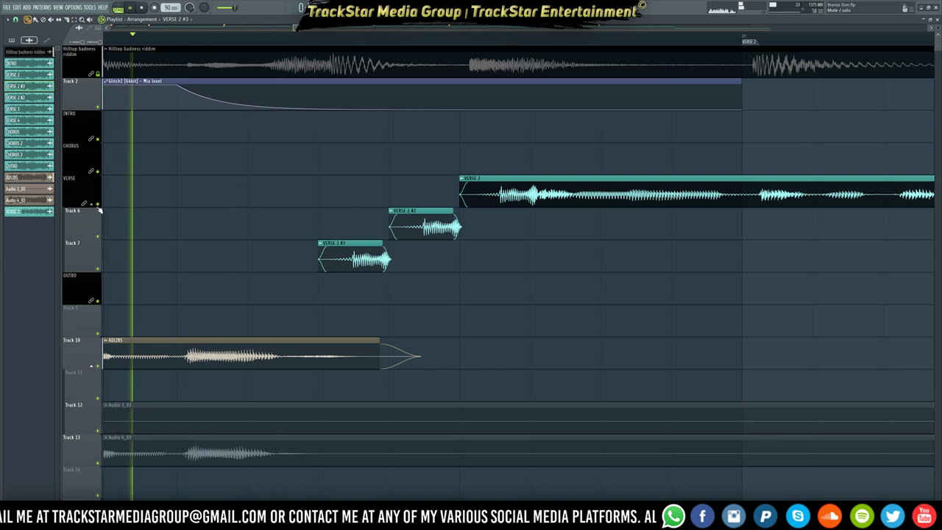
click(98, 205)
key(space)
click(407, 257)
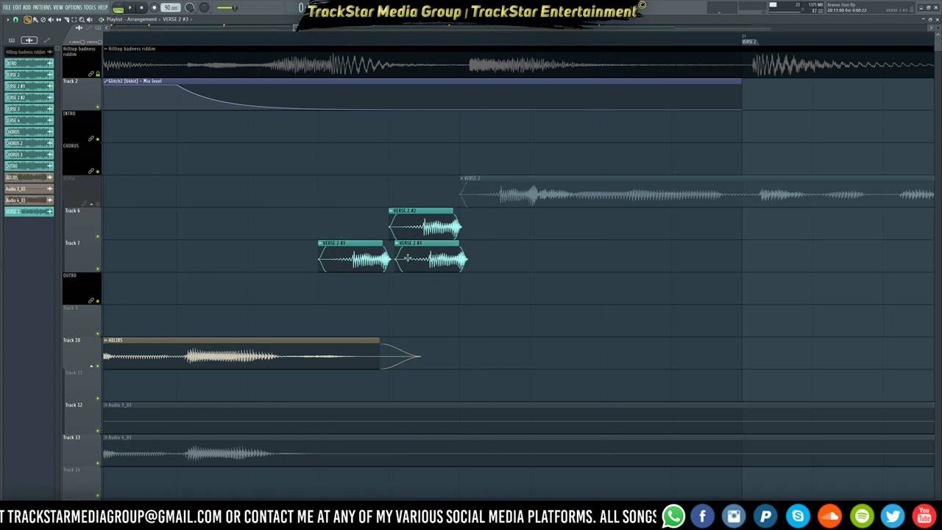
- Delete the extra VERSE 2 #3 clip, keeping only the original VERSE 2 #3 and VERSE 2 #2 clips before Verse 2
right_click(407, 258)
double_click(359, 240)
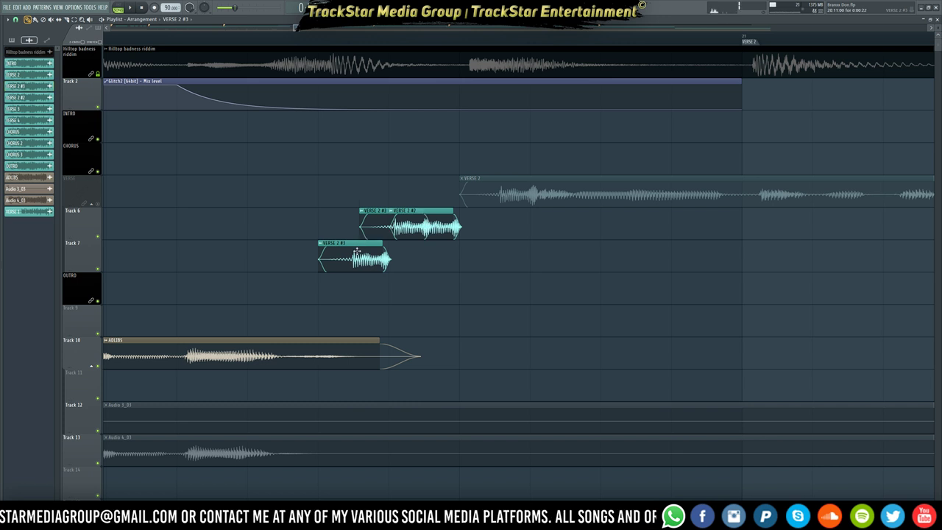
right_click(361, 238)
- Readjust the VERSE 2 #3 and VERSE 2 #2 channel volumes, bringing VERSE 2 #2 to about 24%, and play back the lead-in
double_click(354, 255)
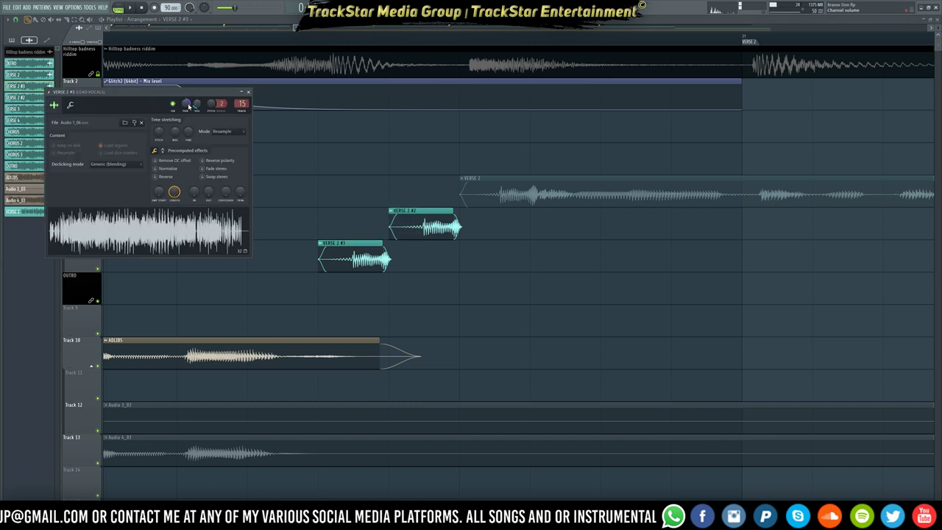
double_click(429, 227)
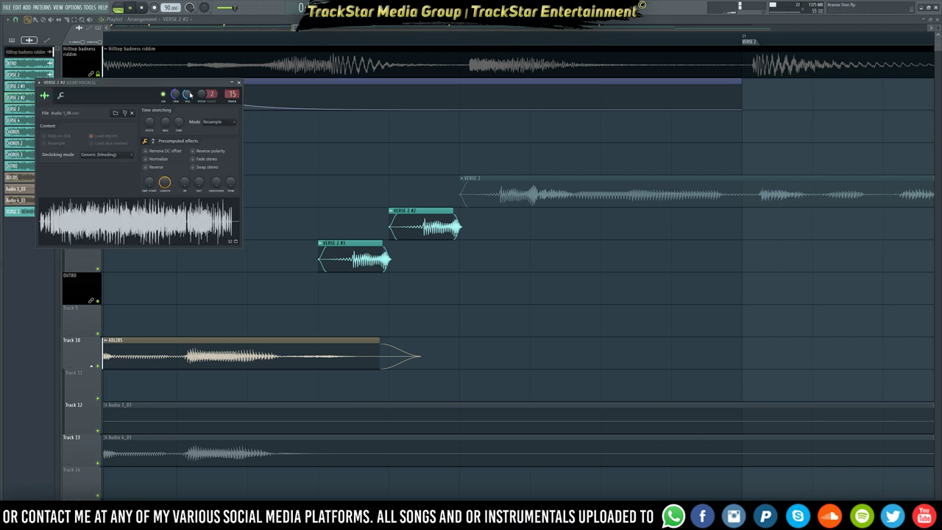
key(space)
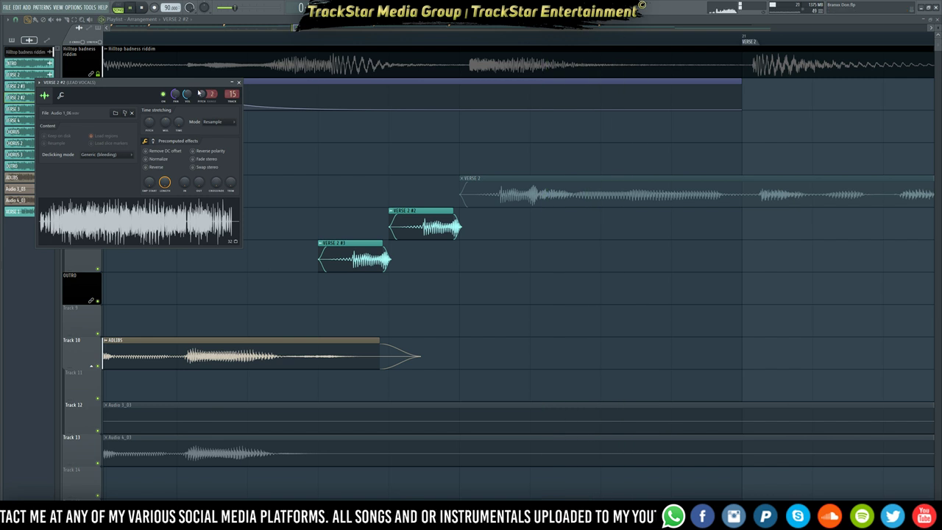
double_click(340, 254)
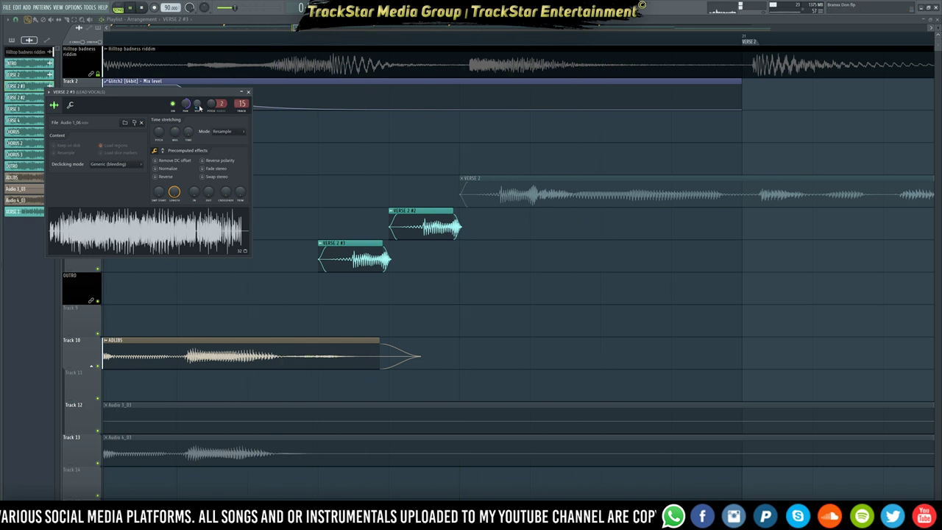
double_click(436, 230)
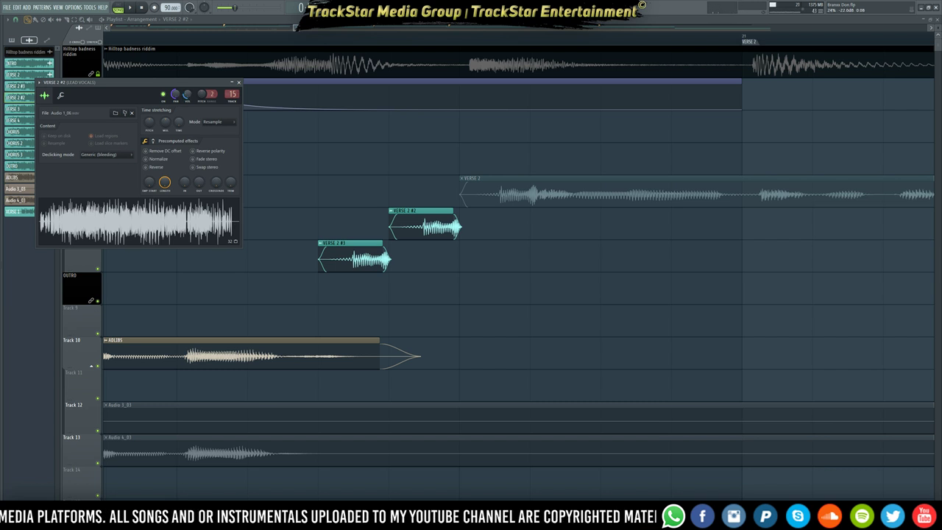
key(space)
click(349, 253)
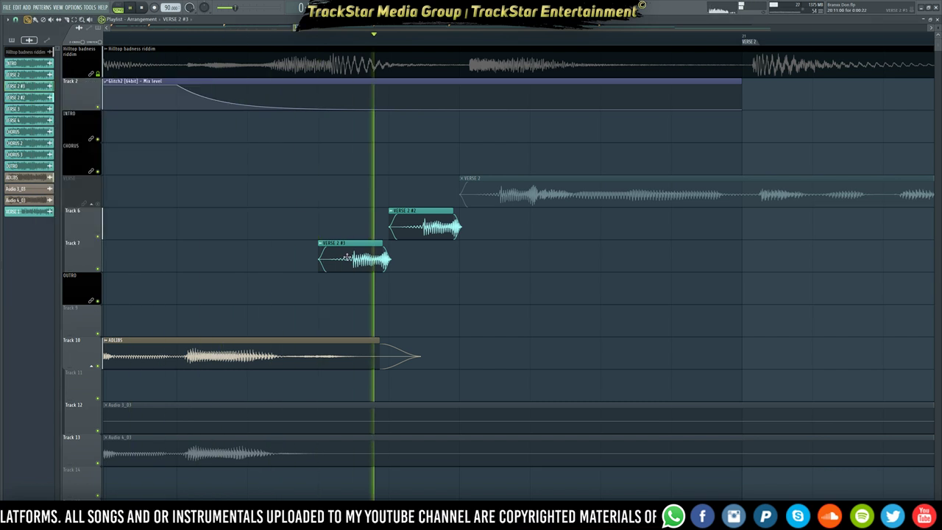
key(space)
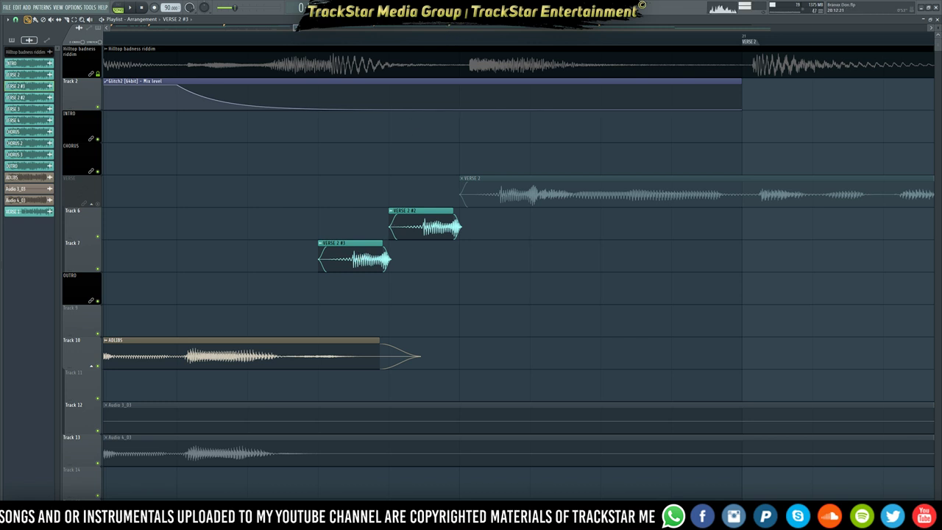
- Select the time range around the two short lead-in clips and create an automation clip for the LEAD VOCALS mixer track's panning
key(F9)
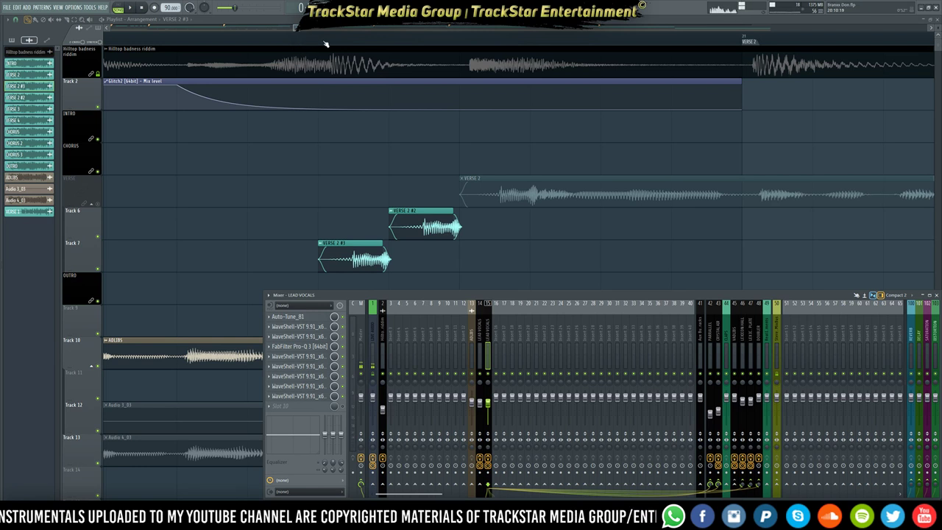
mouse_move(250, 40)
mouse_down()
mouse_move(494, 52)
mouse_move(529, 74)
mouse_up()
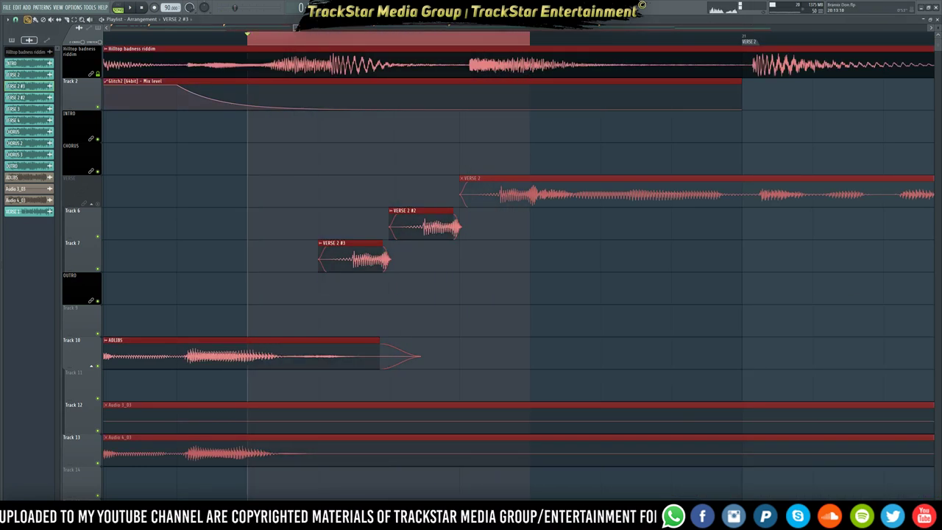
key(F9)
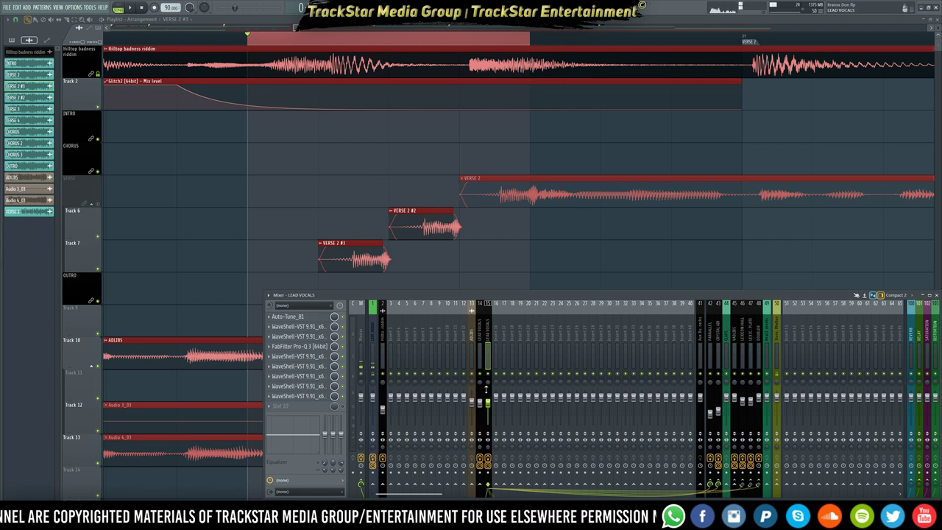
right_click(490, 383)
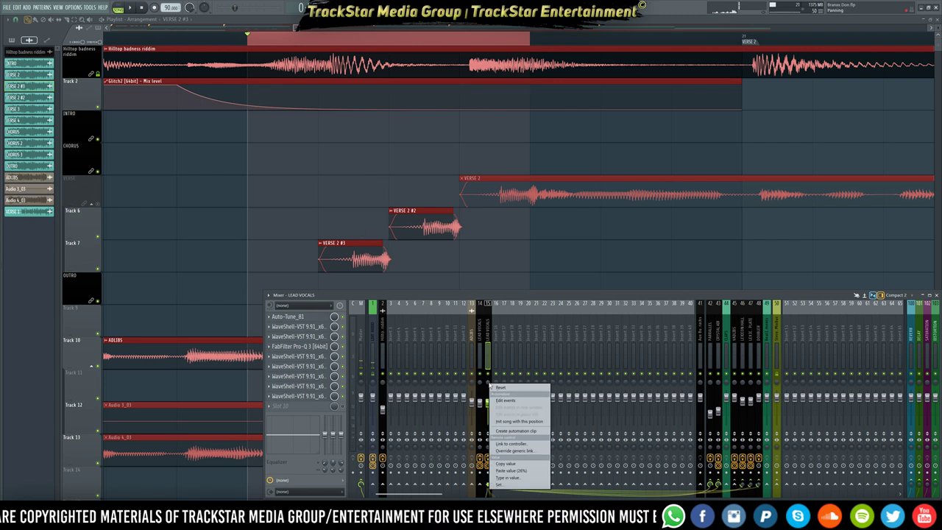
click(519, 431)
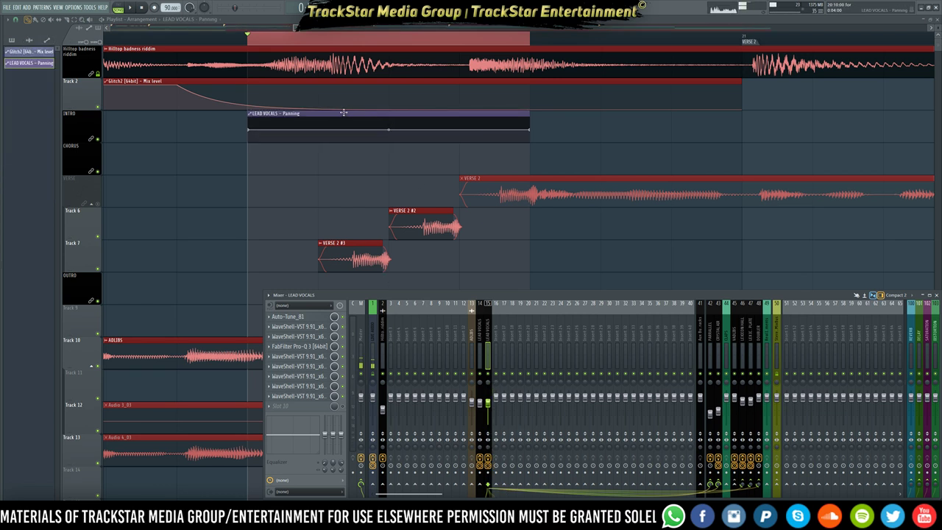
key(F9)
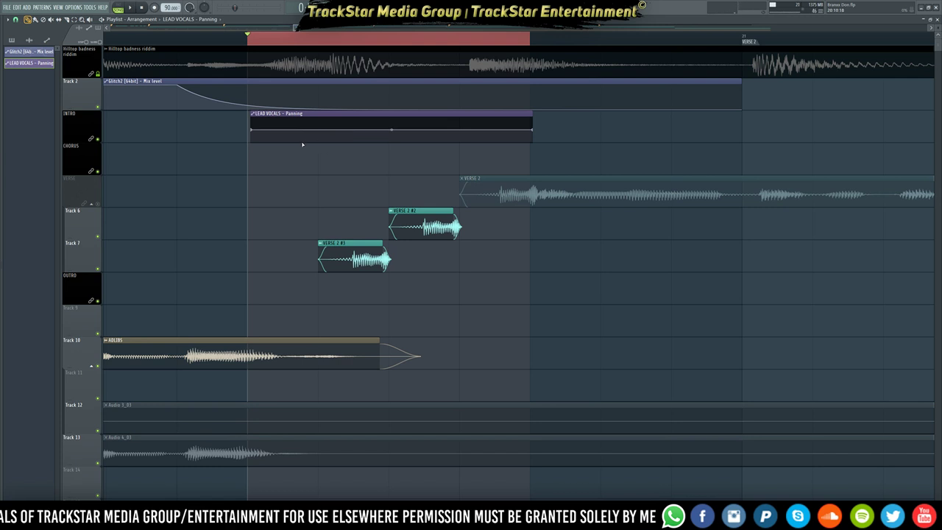
- Insert a new track above Track 7 and move the LEAD VOCALS - Panning automation clip onto it
right_click(84, 241)
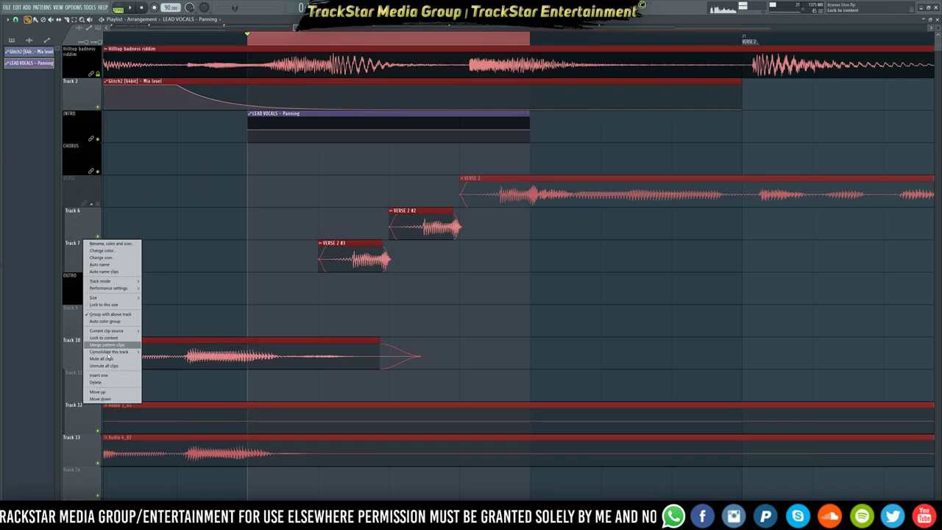
click(111, 376)
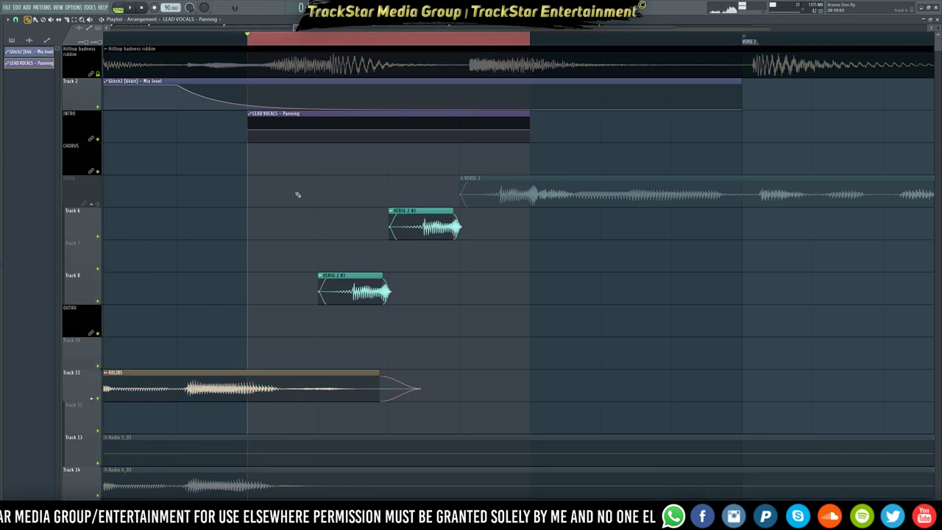
click(281, 114)
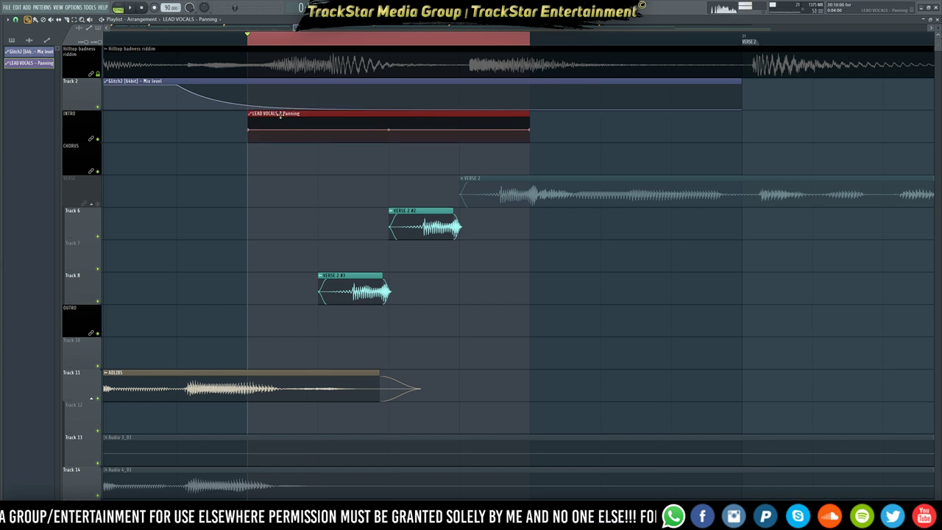
drag(280, 115, 283, 244)
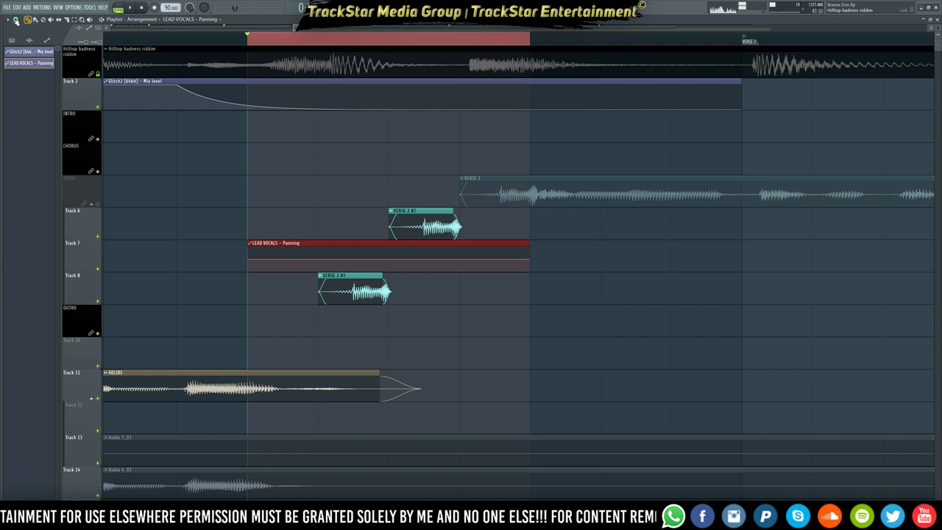
- Shape the panning automation to stay at 50% until VERSE 2 #3 starts, drop to hard left, and hold to that clip's end
click(15, 20)
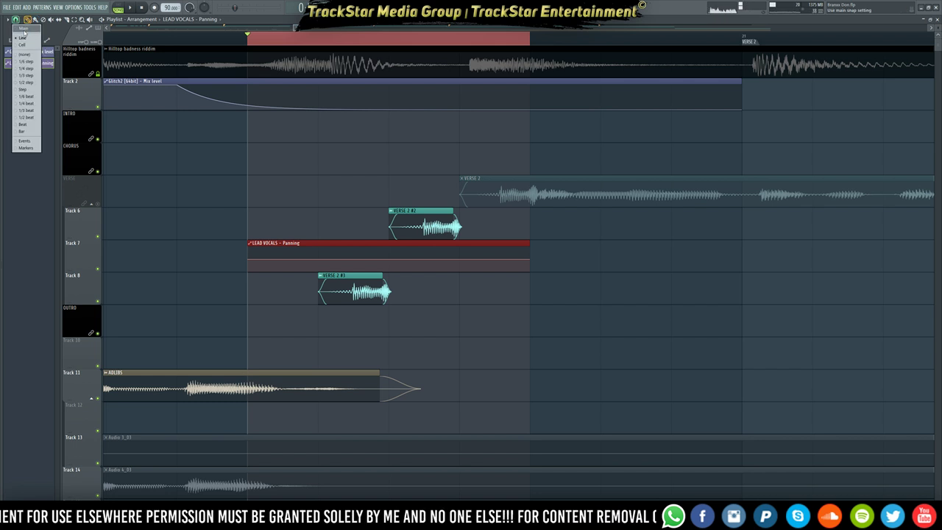
click(288, 177)
right_click(250, 259)
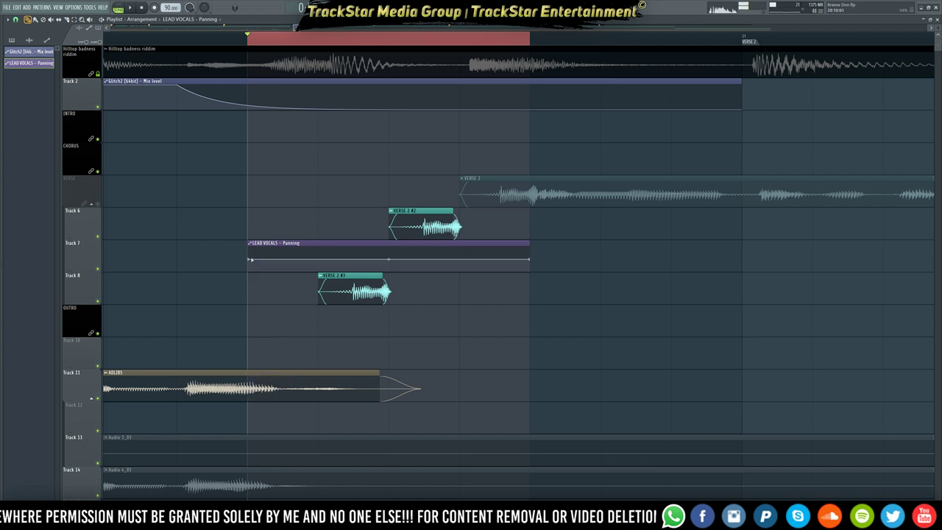
right_click(250, 260)
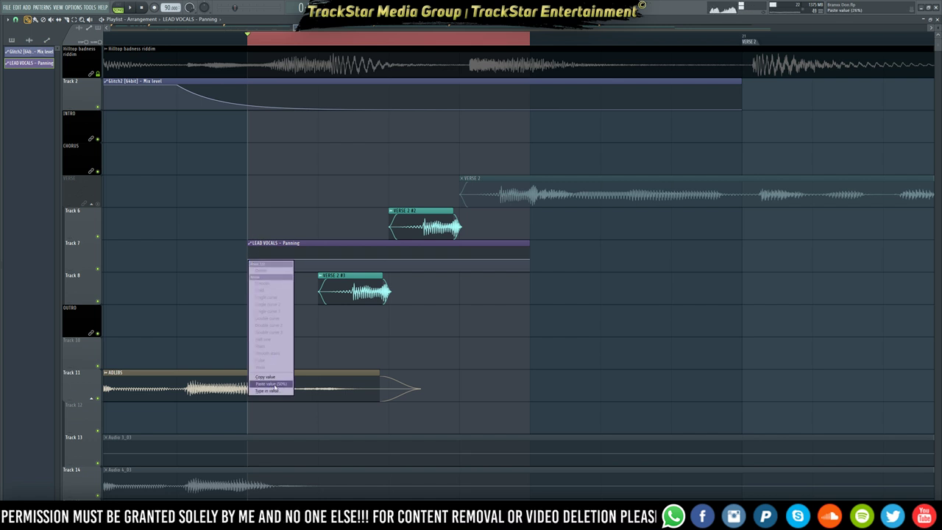
click(275, 384)
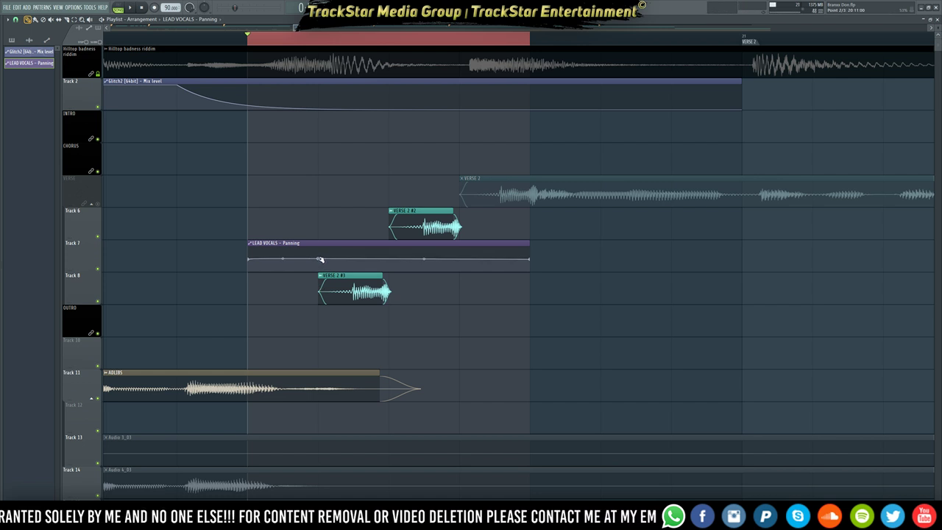
right_click(321, 260)
click(342, 384)
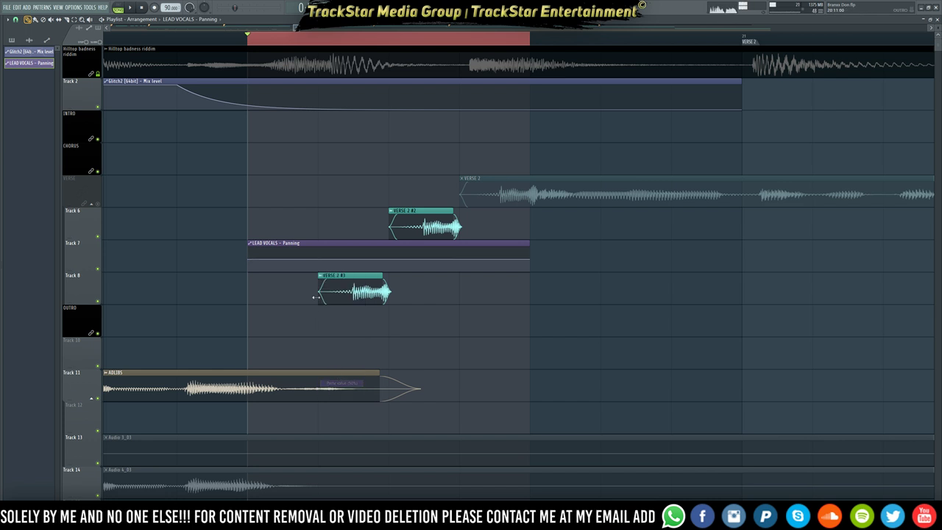
drag(319, 260, 318, 271)
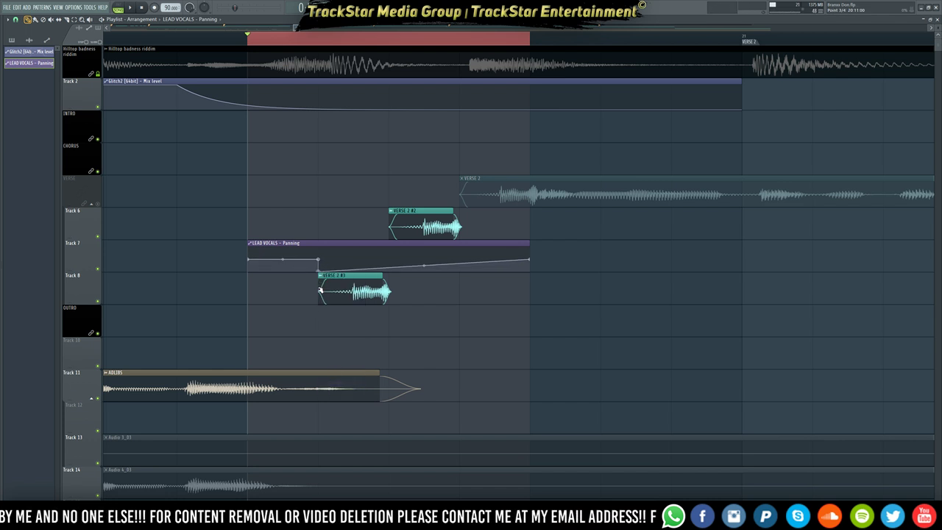
click(389, 270)
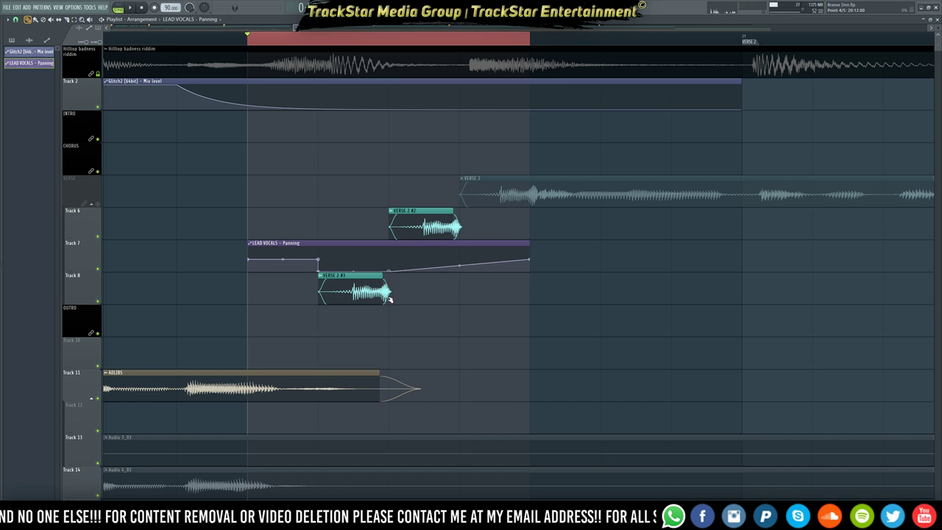
- Reset the channel panning of VERSE 2 #3 and VERSE 2 #2, and raise the panning automation to the right across VERSE 2 #2
double_click(356, 292)
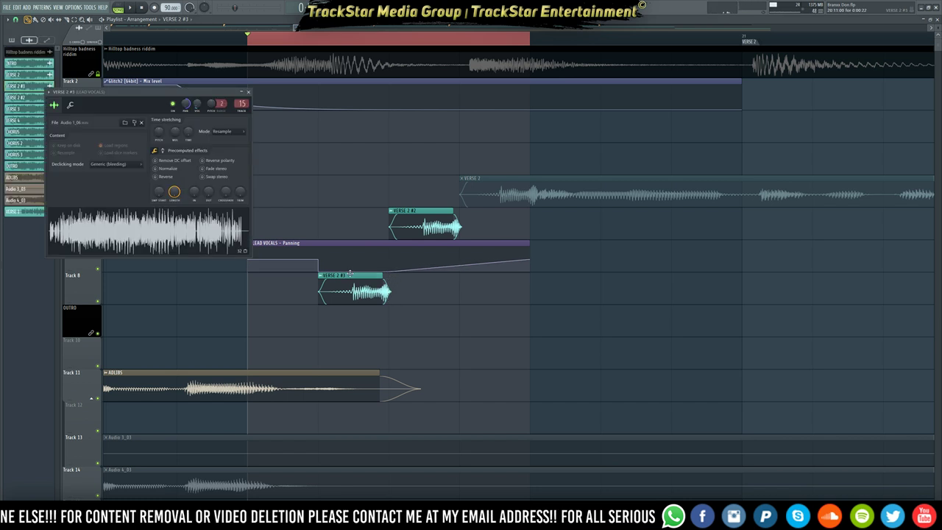
double_click(427, 227)
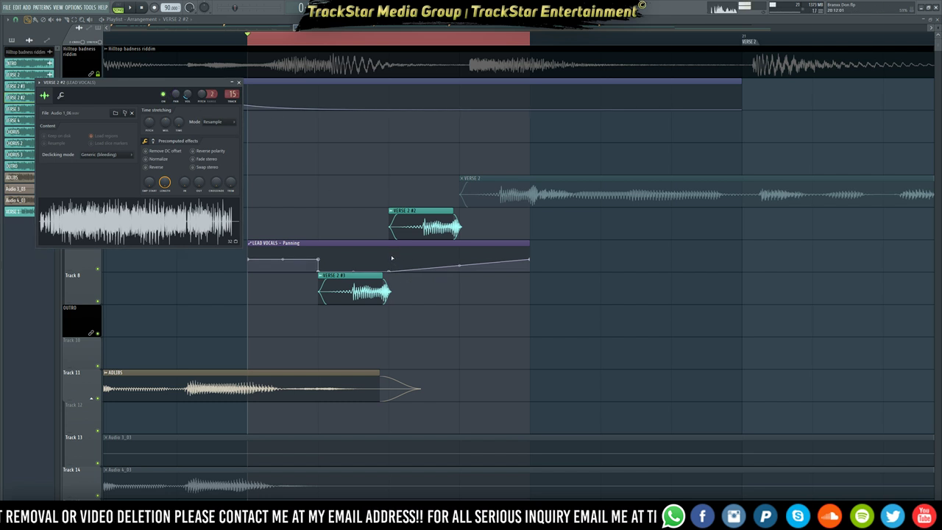
drag(404, 263, 402, 249)
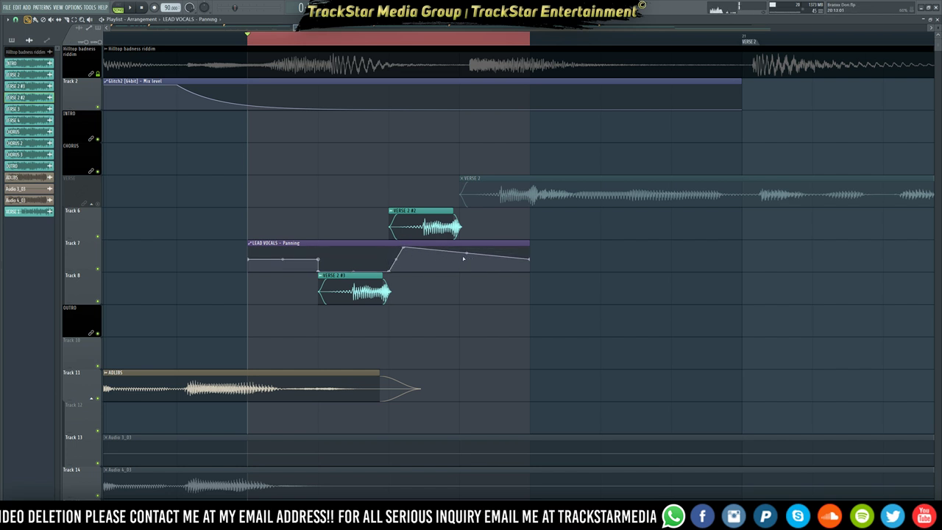
drag(464, 258, 494, 258)
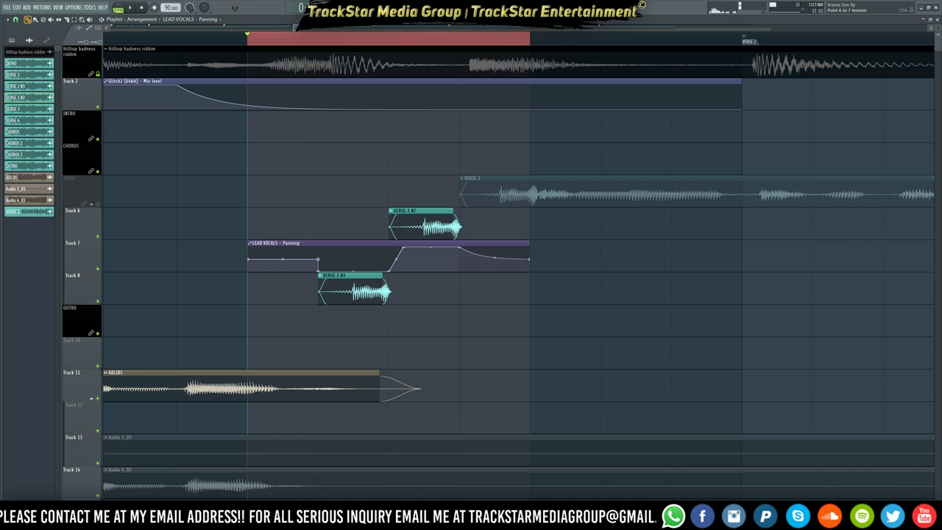
- Add a panning automation point just after VERSE 2 begins and paste the 50% centre value into it
right_click(477, 257)
right_click(478, 257)
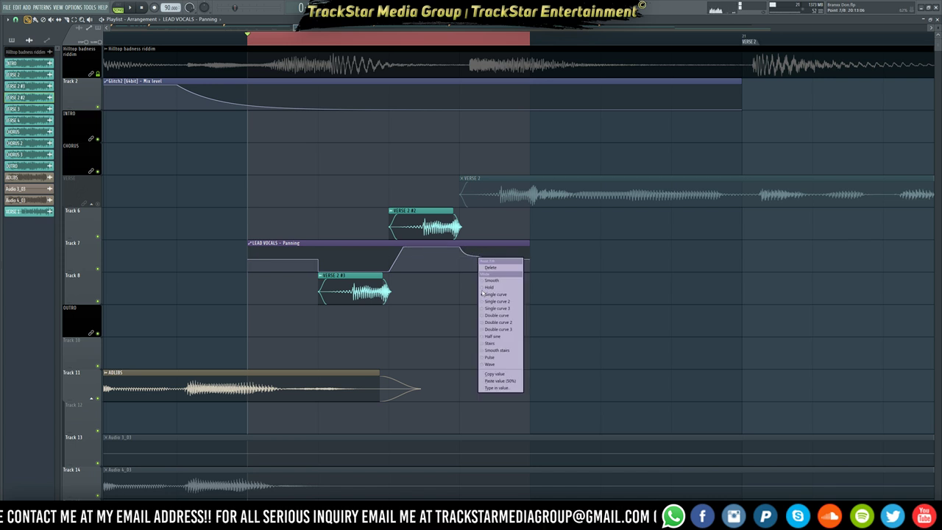
click(500, 377)
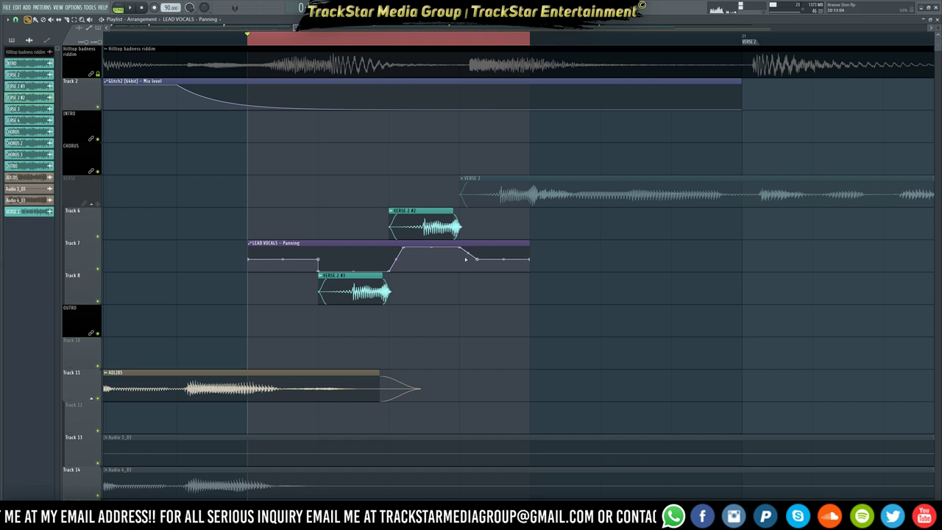
- Play back the lead-in with the VERSE track unmuted, and collapse the tracks grouped under VERSE
scroll(463, 49, down, 2)
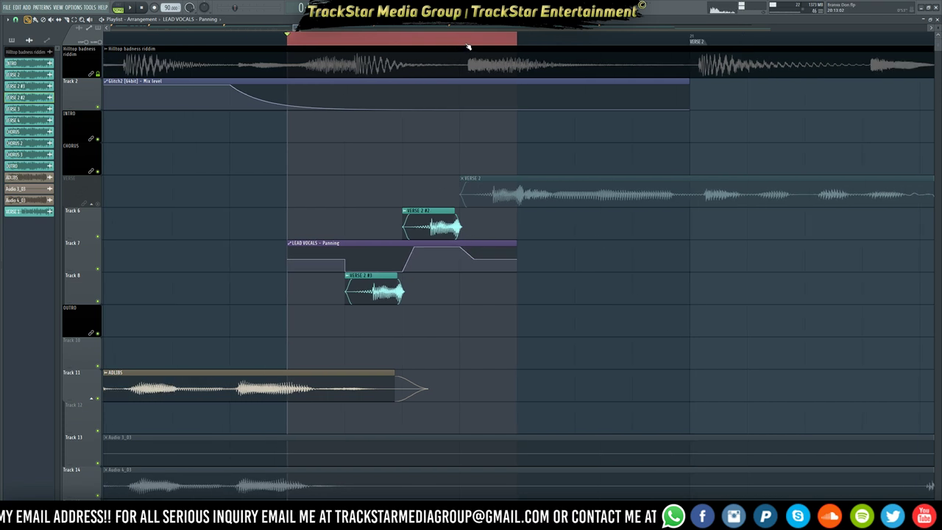
key(F9)
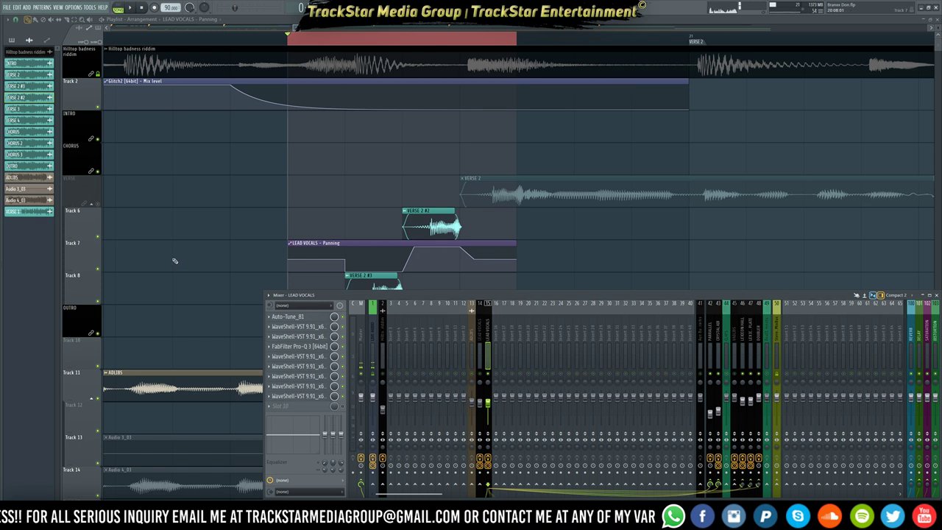
click(104, 204)
key(space)
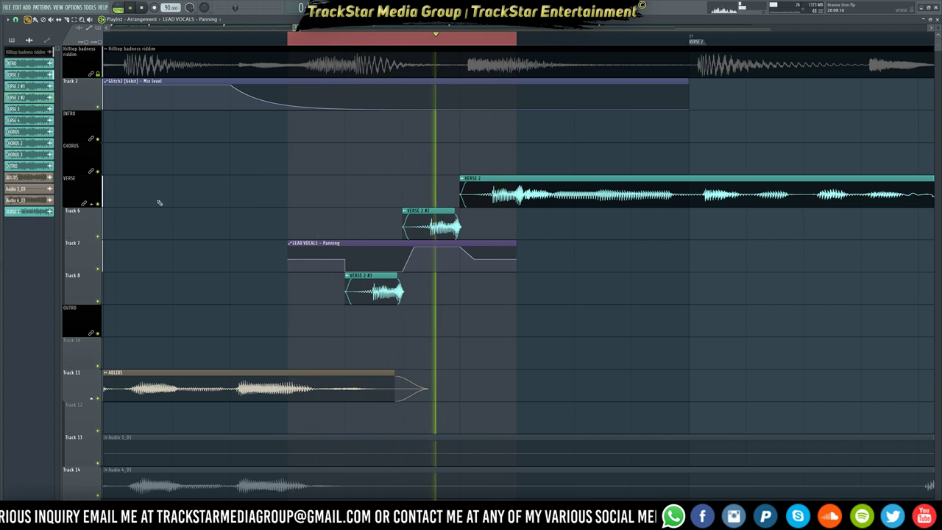
key(space)
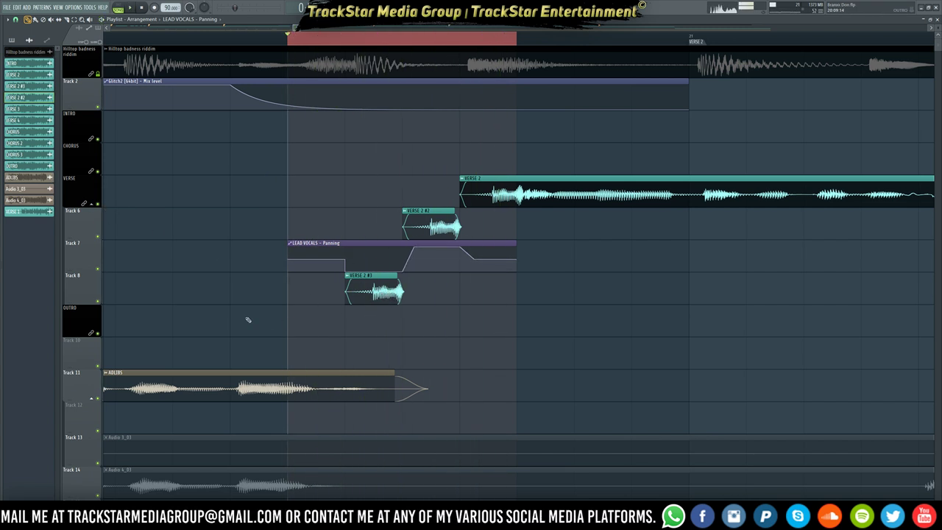
click(93, 207)
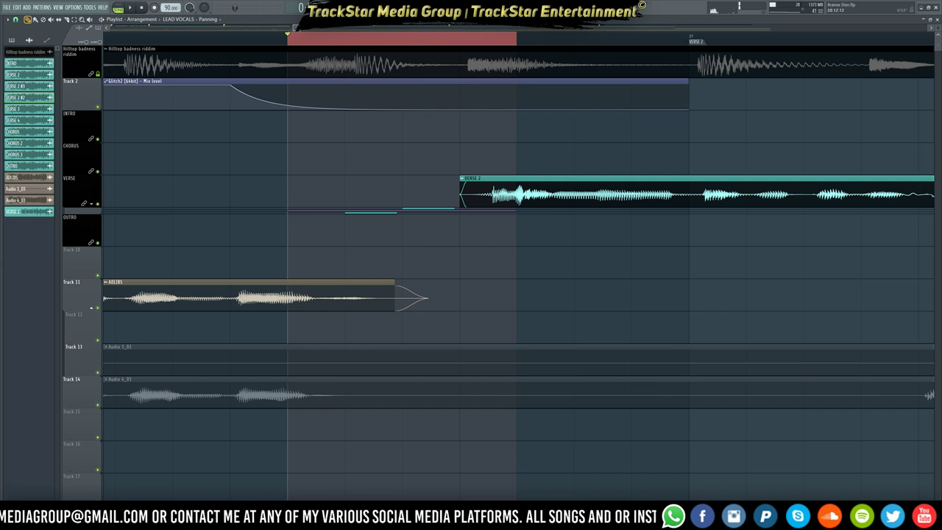
key(F9)
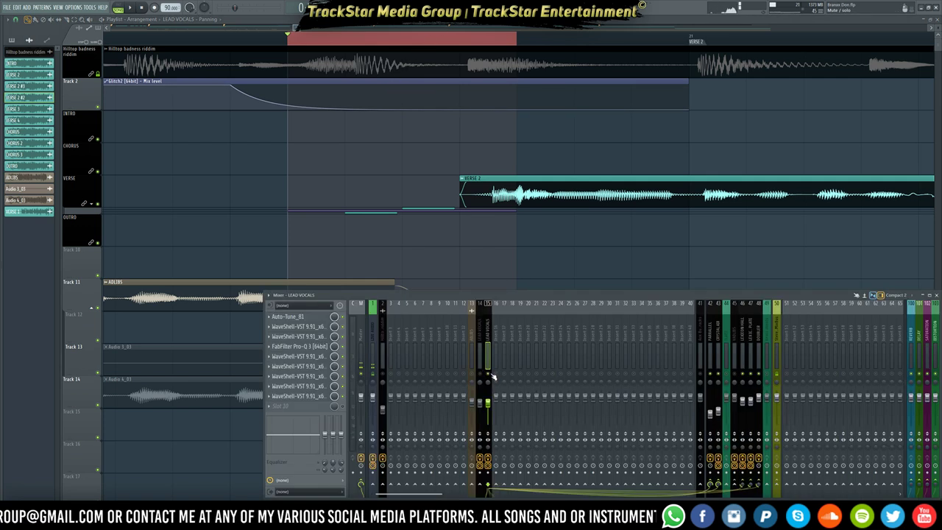
key(F9)
scroll(296, 61, down, 5)
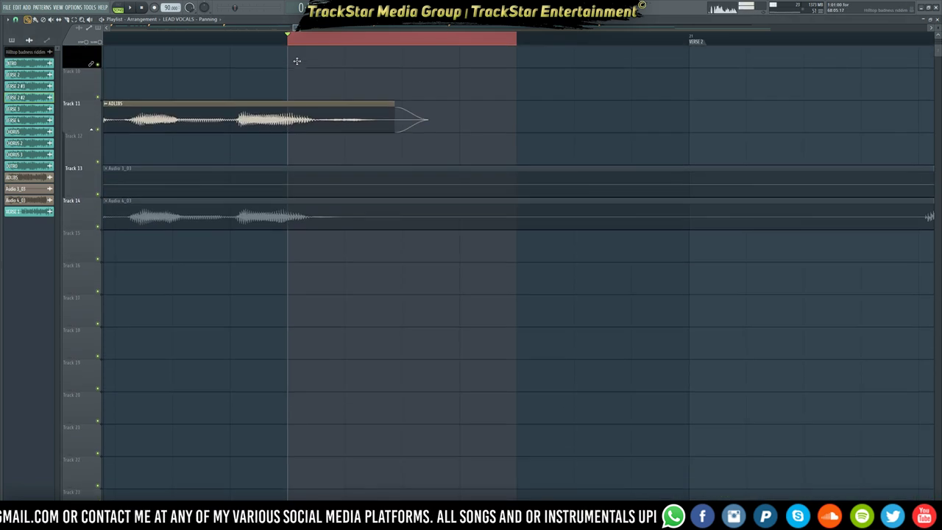
scroll(296, 73, down, 4)
scroll(298, 97, up, 4)
- Play back the transition from the first CHORUS clip into VERSE 2, starting at bar 19
ctrl+right_click(298, 99)
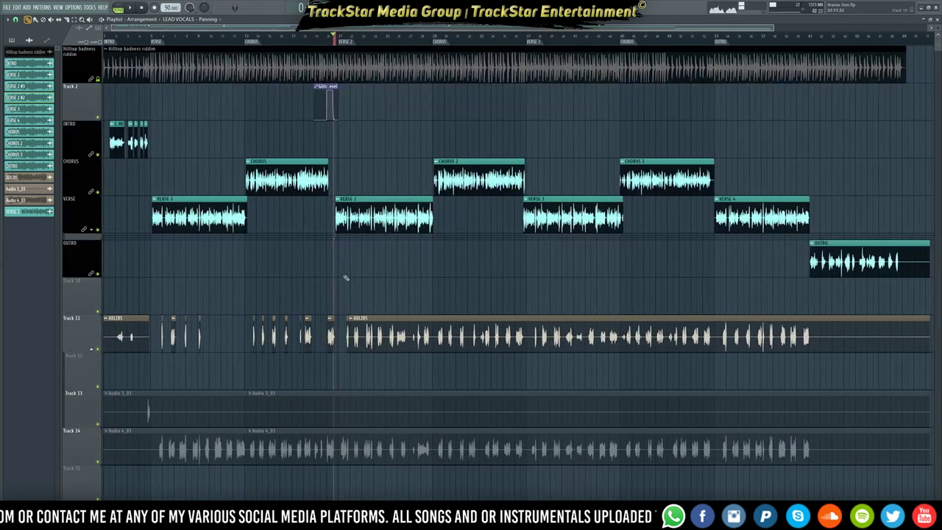
click(318, 39)
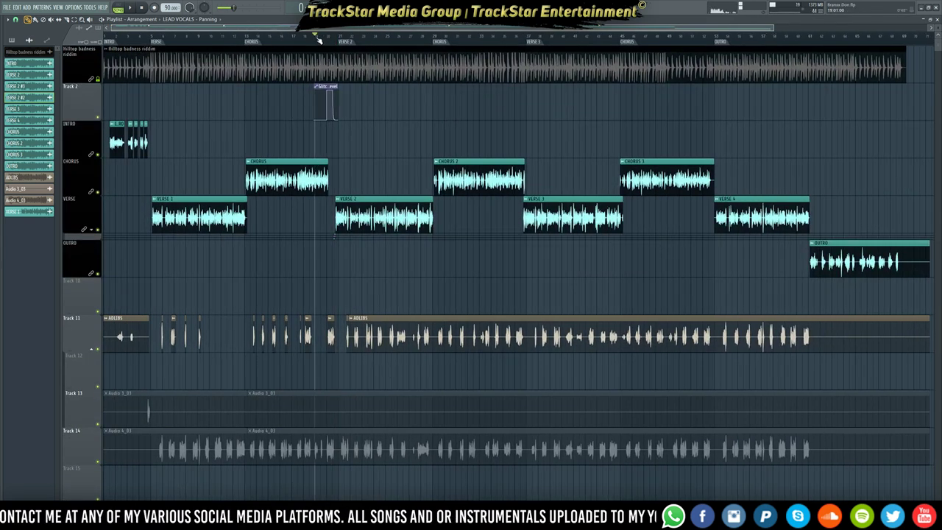
key(space)
scroll(335, 42, up, 8)
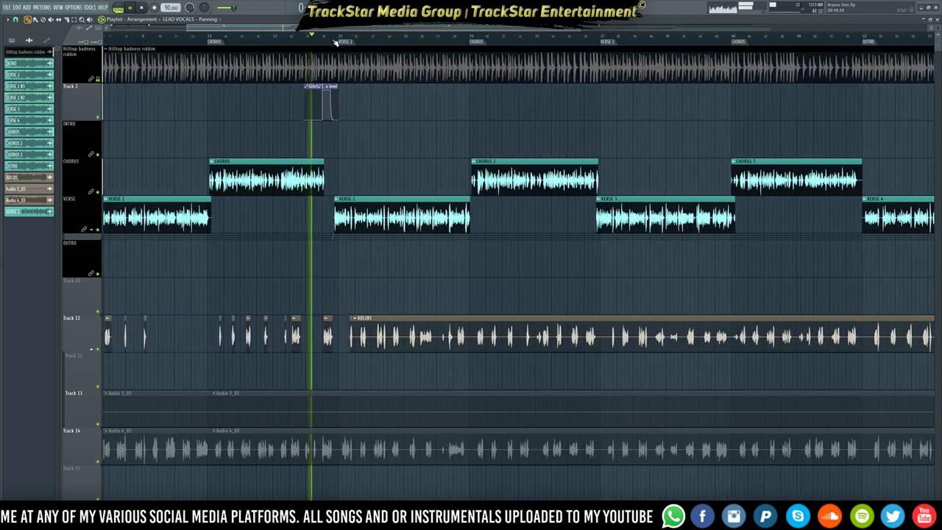
scroll(335, 42, up, 2)
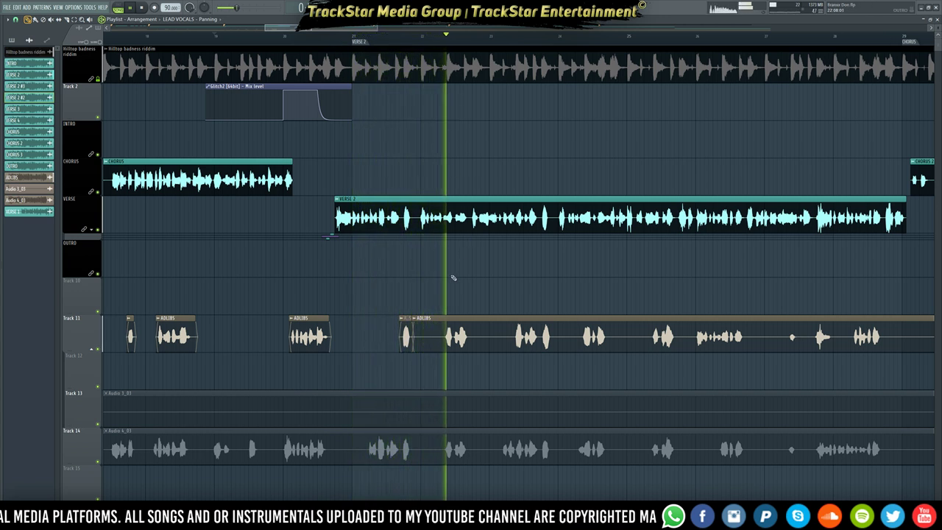
key(space)
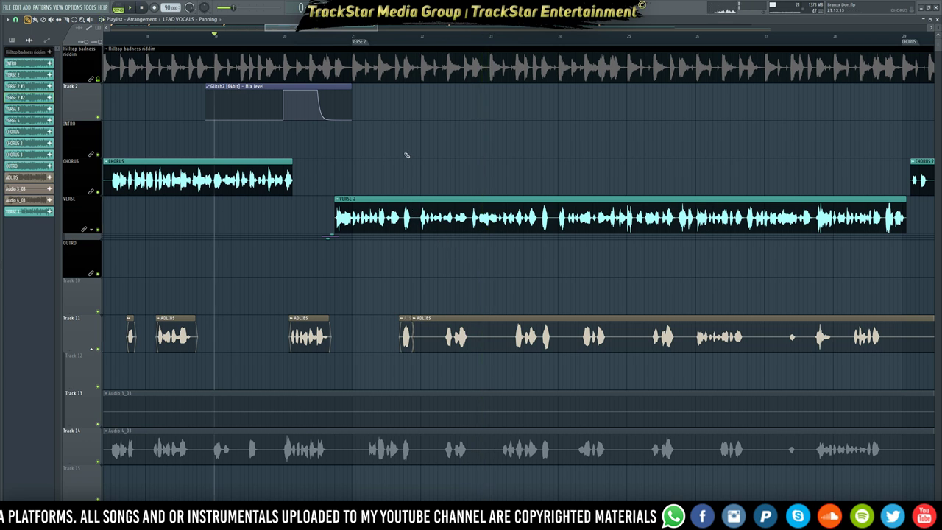
- Cut the word just before bar 22 out of the VERSE 2 clip, leaving a gap above the short ad-lib, and play it back
scroll(409, 46, up, 5)
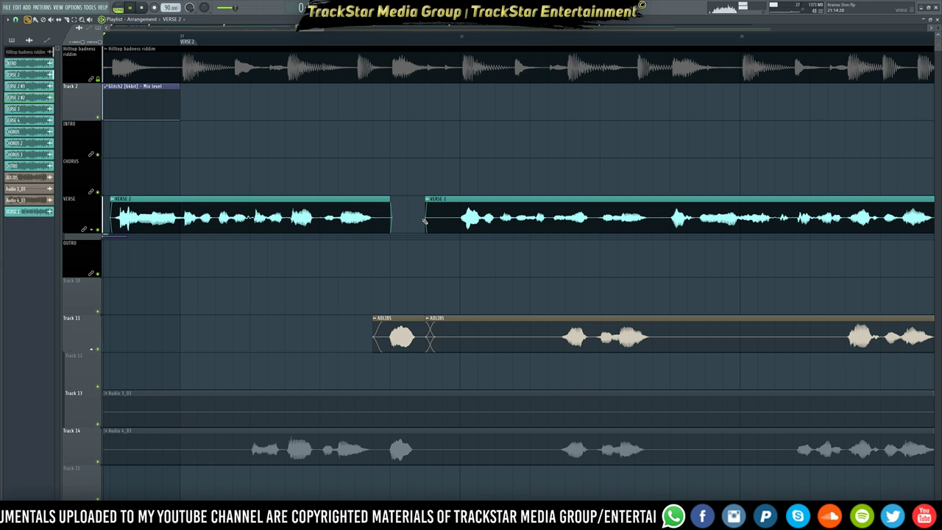
key(space)
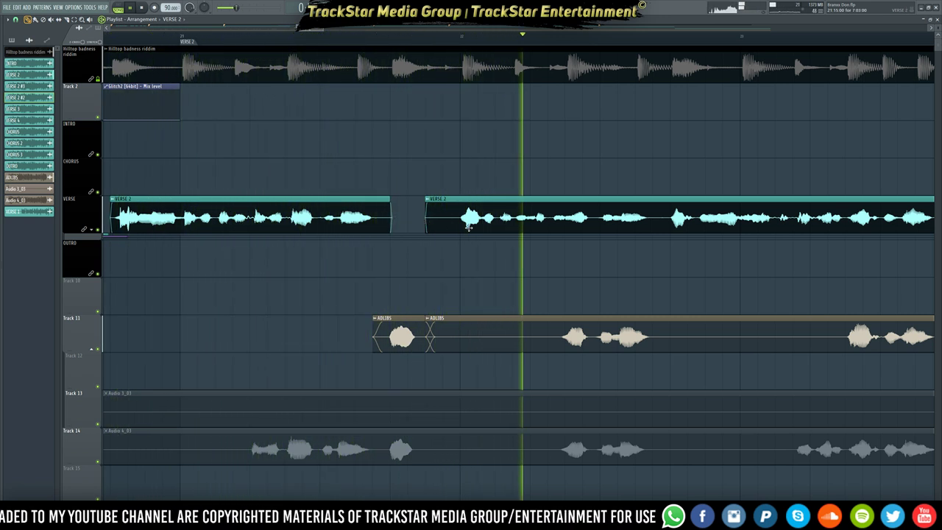
key(space)
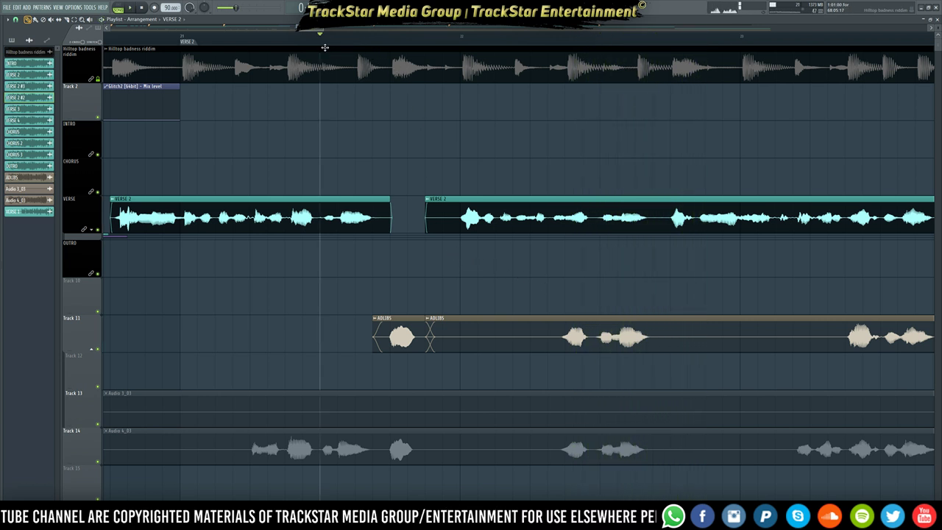
key(space)
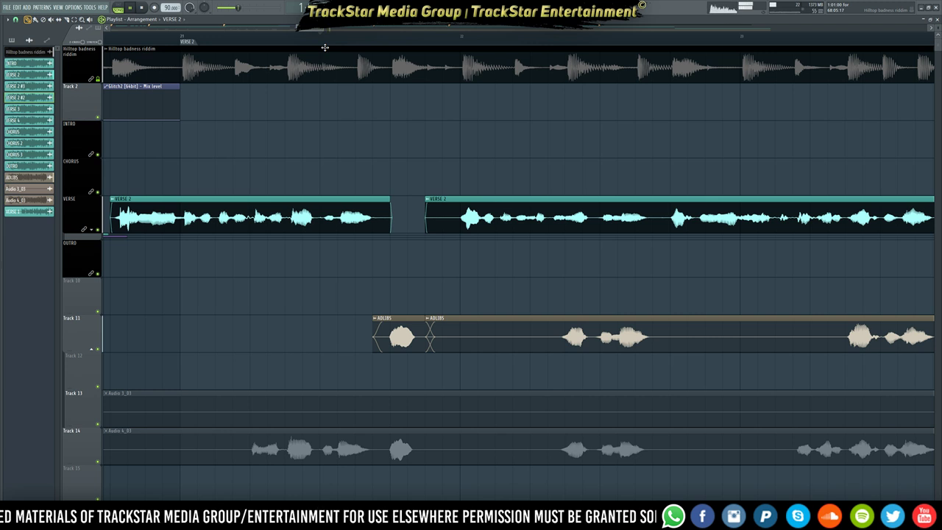
scroll(324, 47, down, 10)
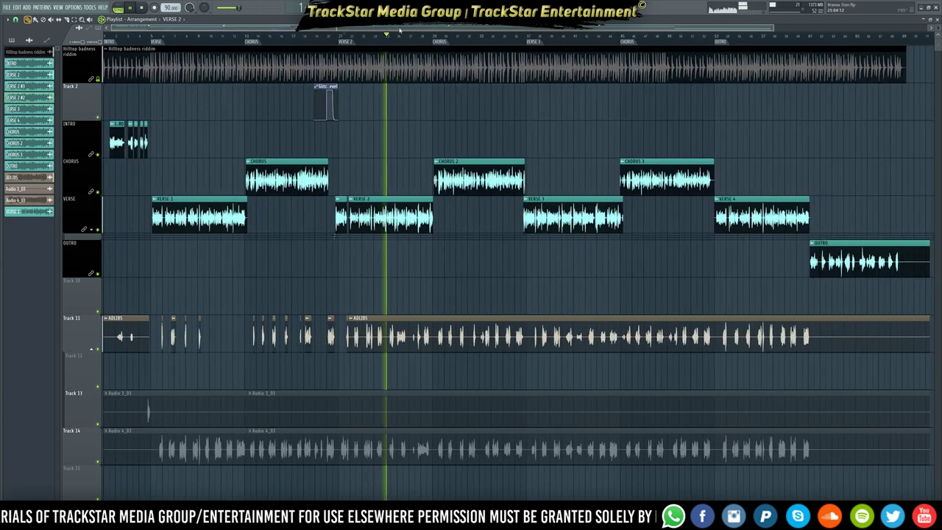
key(space)
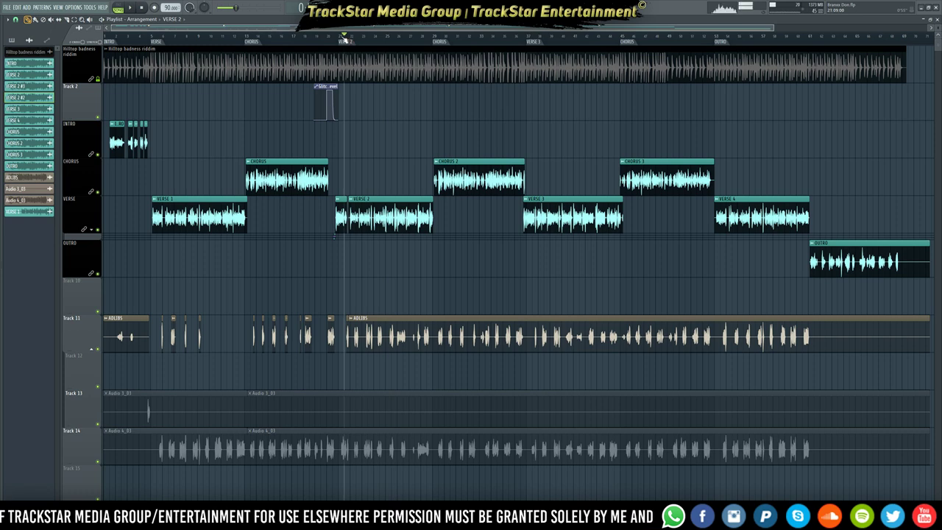
- Play back VERSE 2 from the middle of bar 21 to check the ad-lib in the gap before bar 22
scroll(345, 40, up, 8)
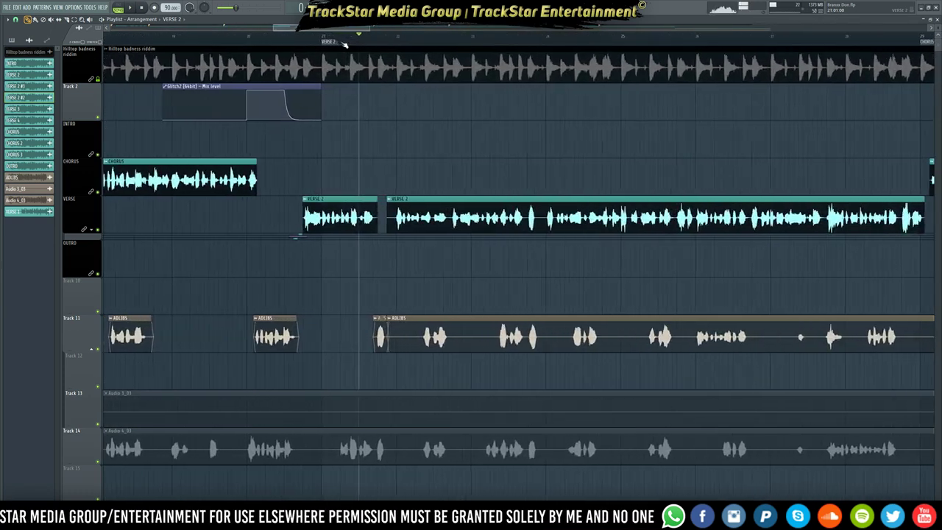
key(space)
scroll(452, 41, up, 3)
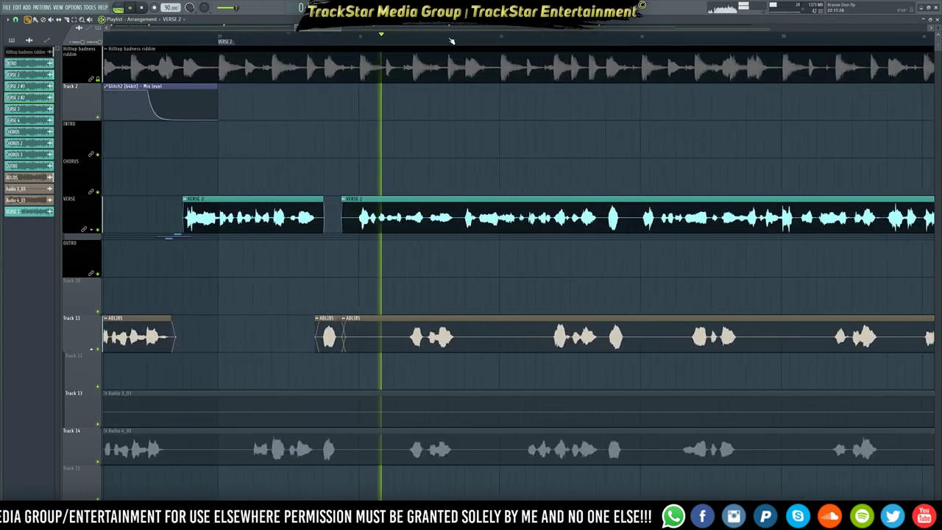
scroll(452, 42, up, 1)
drag(652, 54, 572, 57)
key(space)
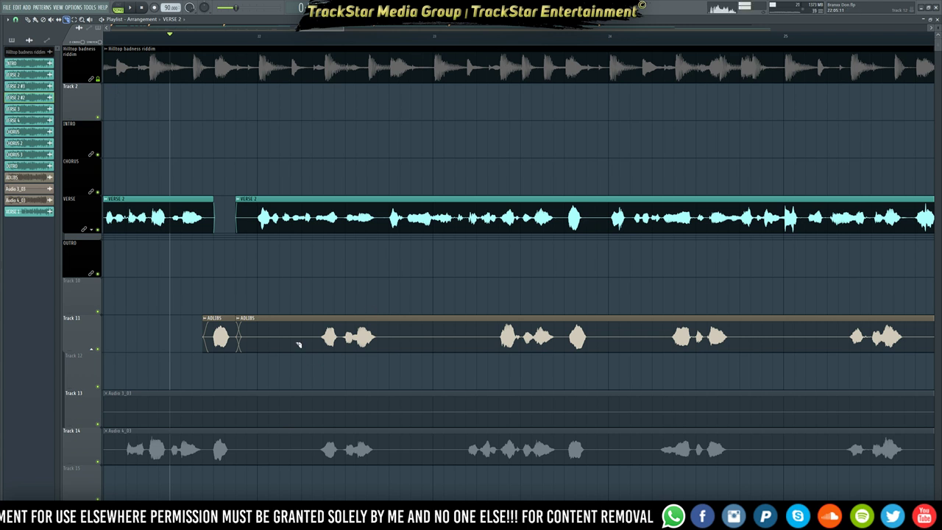
- Trim away the ADLIBS audio on Track 11 between bar 22 and the phrases late in bar 23, and play the verse from bar 22
drag(315, 347, 335, 354)
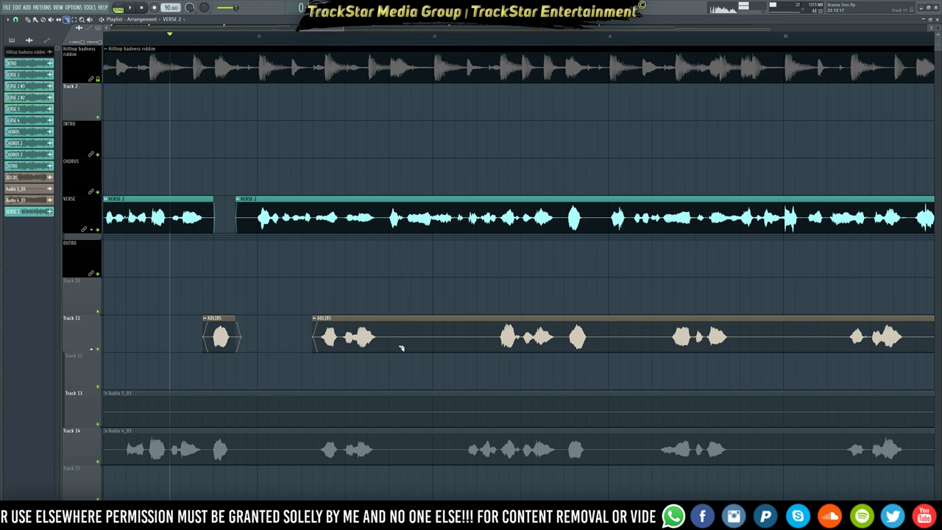
drag(421, 341, 501, 340)
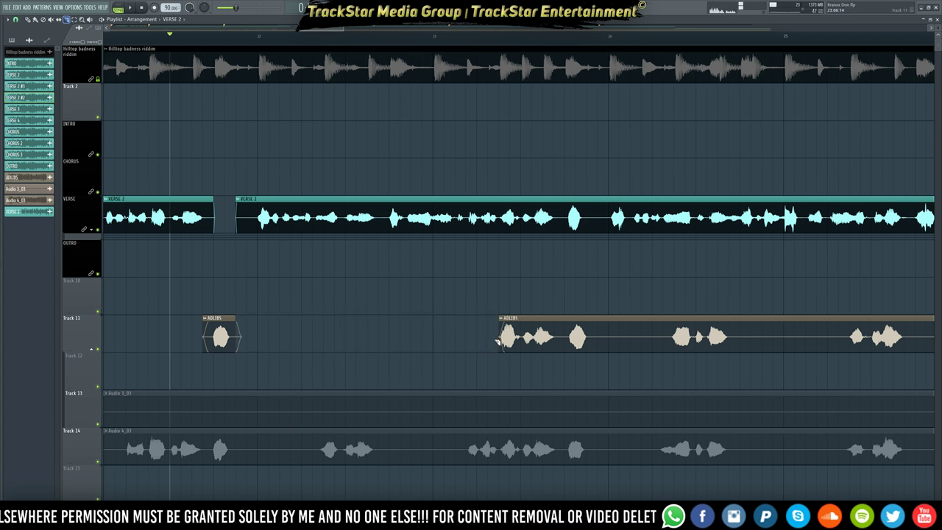
click(253, 43)
key(space)
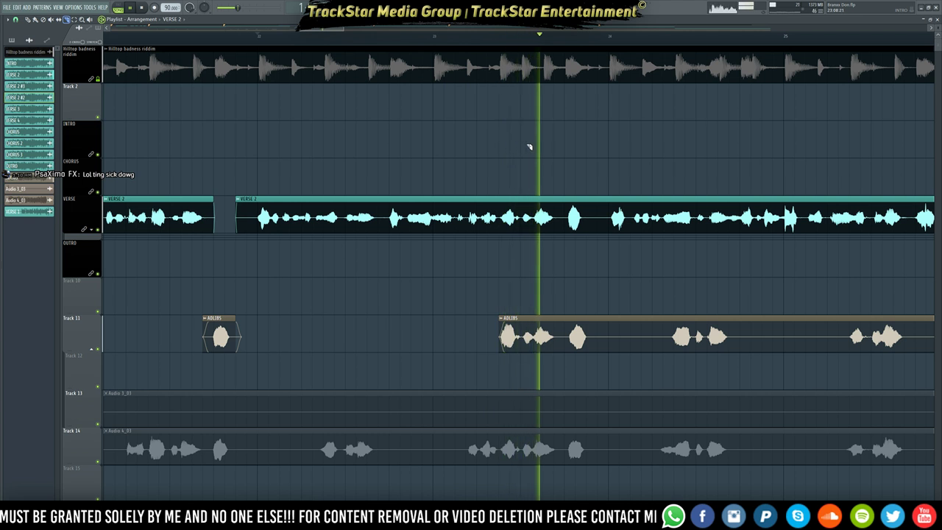
key(space)
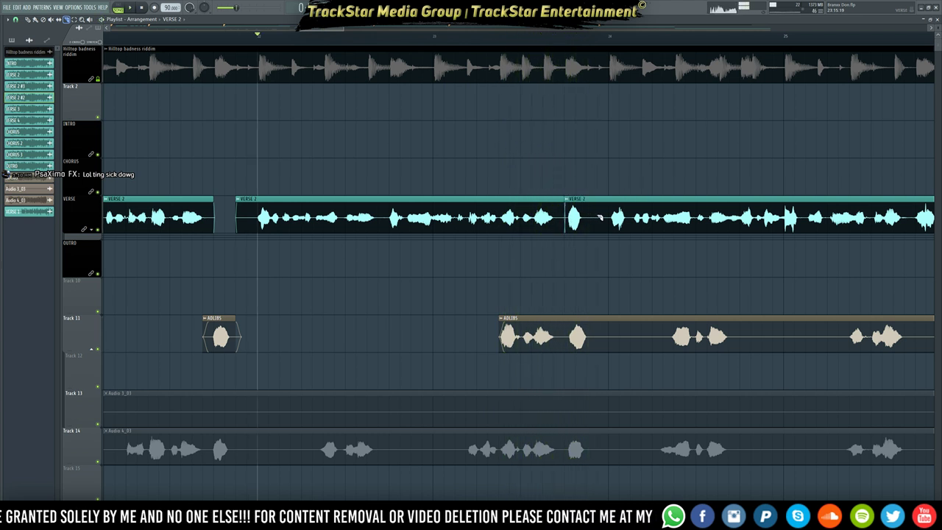
- Cut the word just before bar 24 out of VERSE 2 and isolate the matching ad-lib on Track 11 as its own clip
drag(600, 218, 597, 218)
right_click(556, 349)
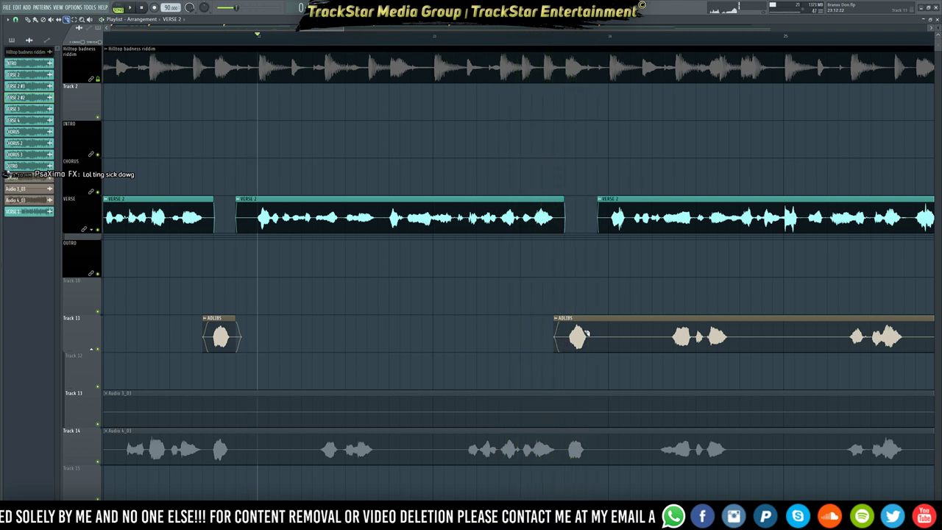
click(606, 345)
right_click(664, 344)
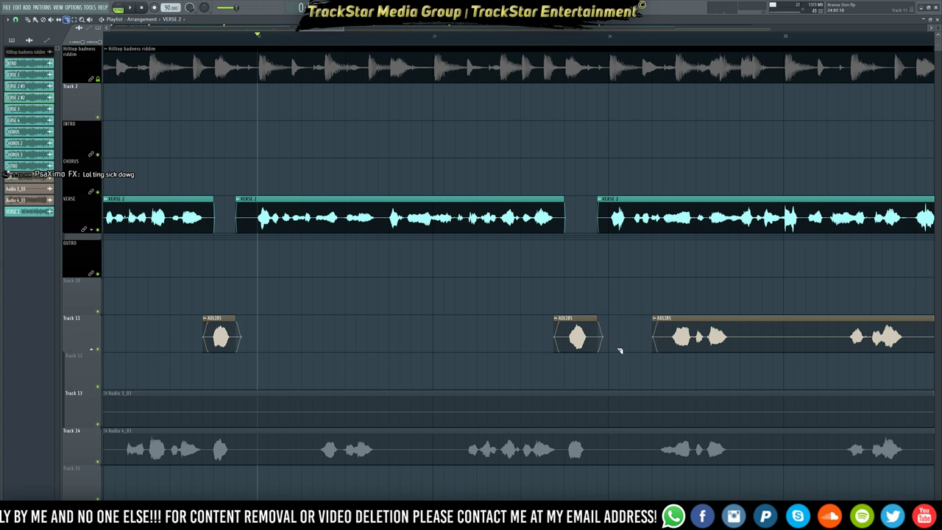
- Trim the ad-lib clip before bar 24 tightly around its waveform and shorten the start of the VERSE 2 segment at bar 22
scroll(598, 49, up, 5)
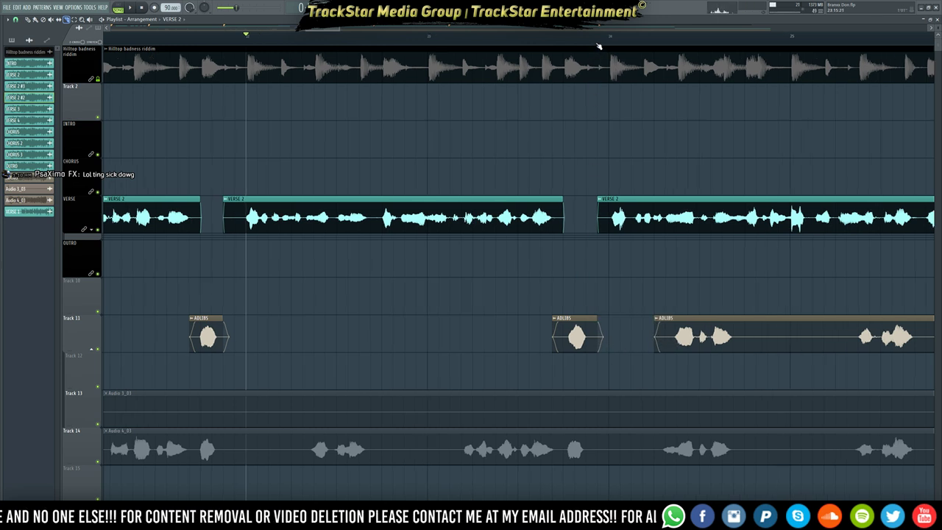
right_click(506, 340)
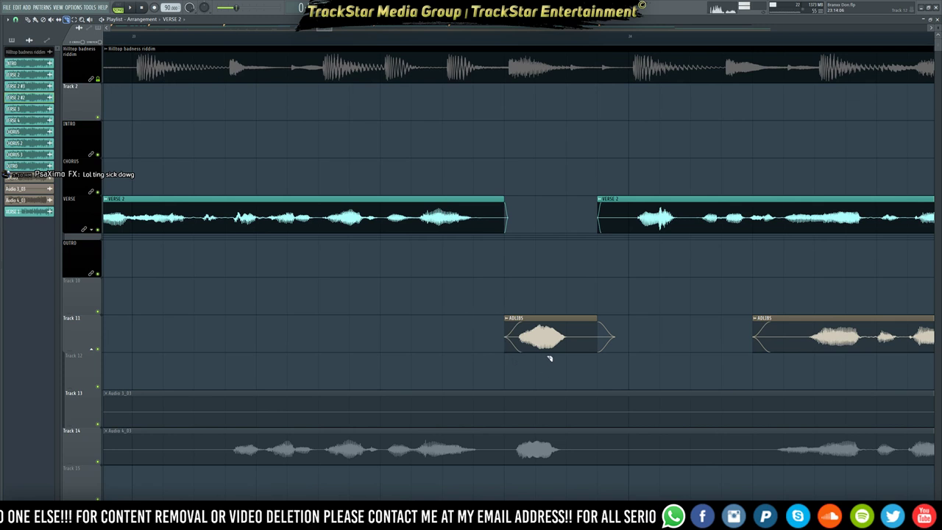
right_click(581, 343)
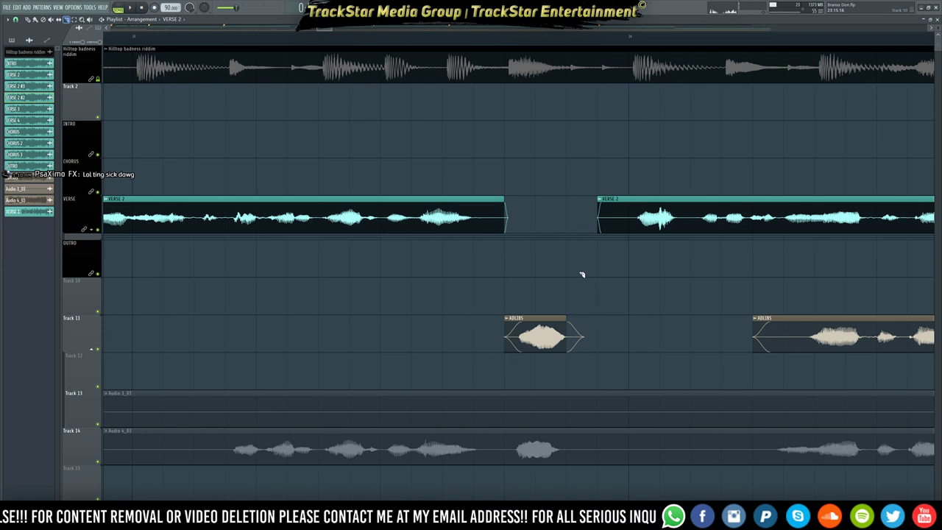
scroll(557, 33, down, 5)
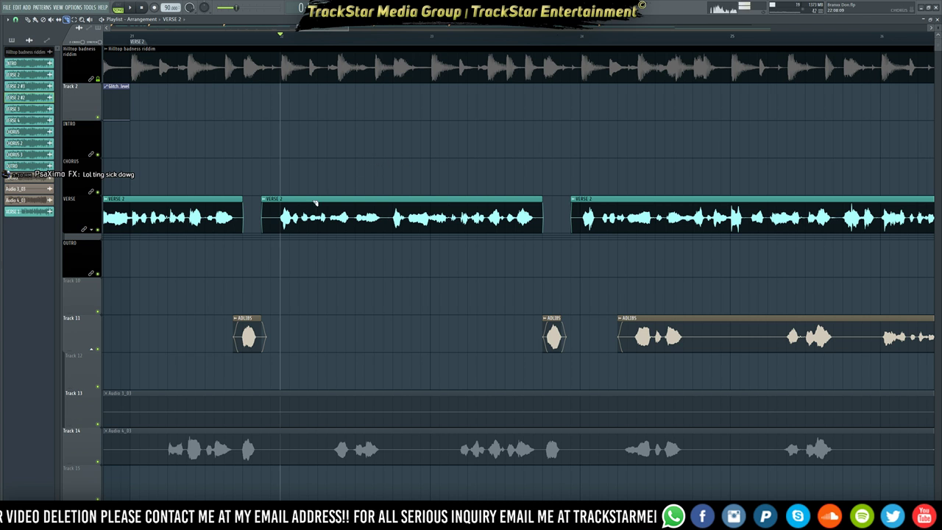
key(space)
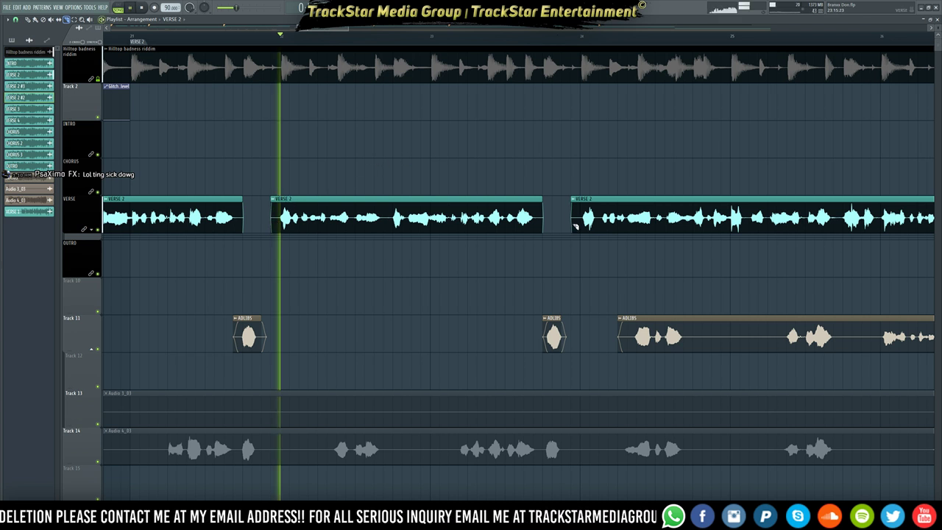
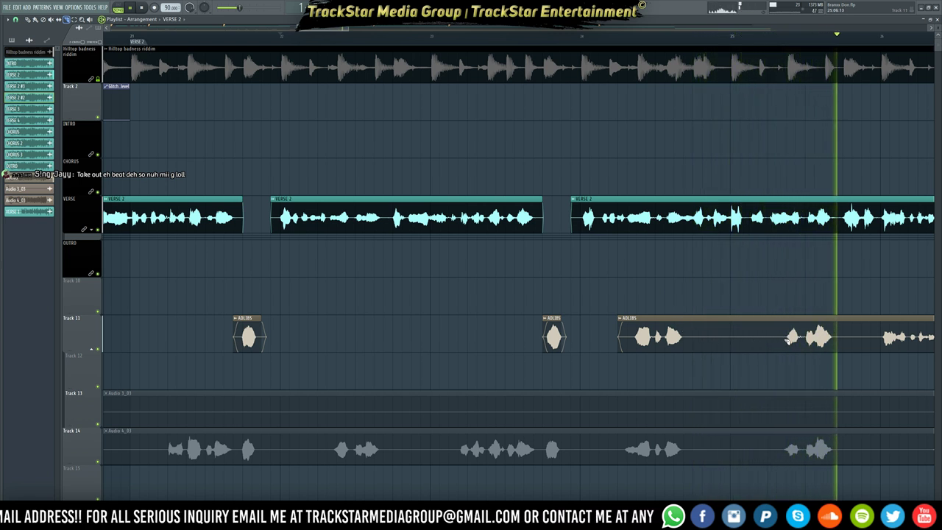
- Trim the long ADLIBS clip on Track 11 so it starts at the first ad-lib under CHORUS 2, removing the phrases from bars 24 to 28
right_click(854, 341)
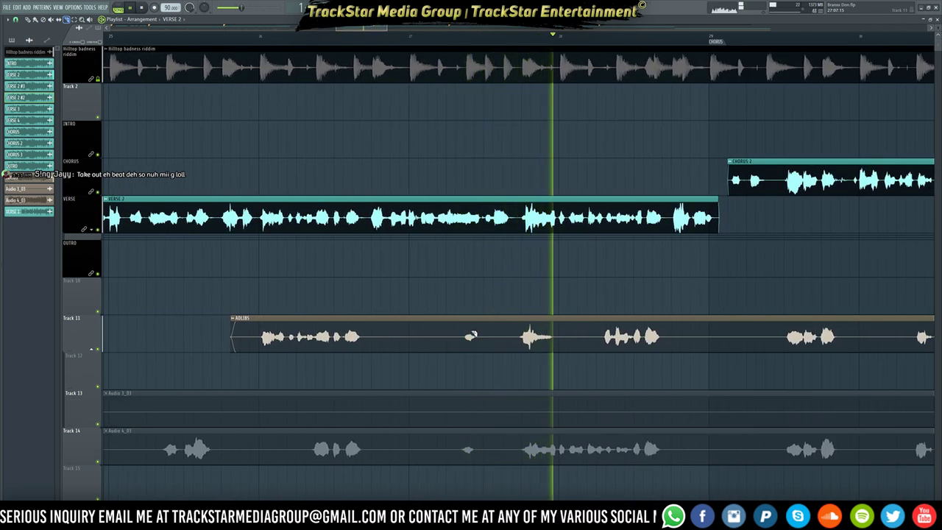
click(598, 344)
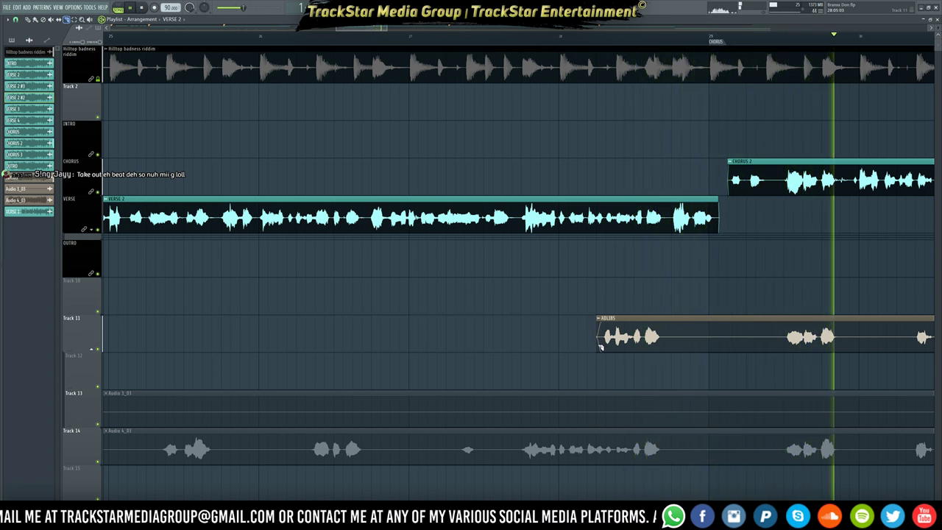
click(775, 345)
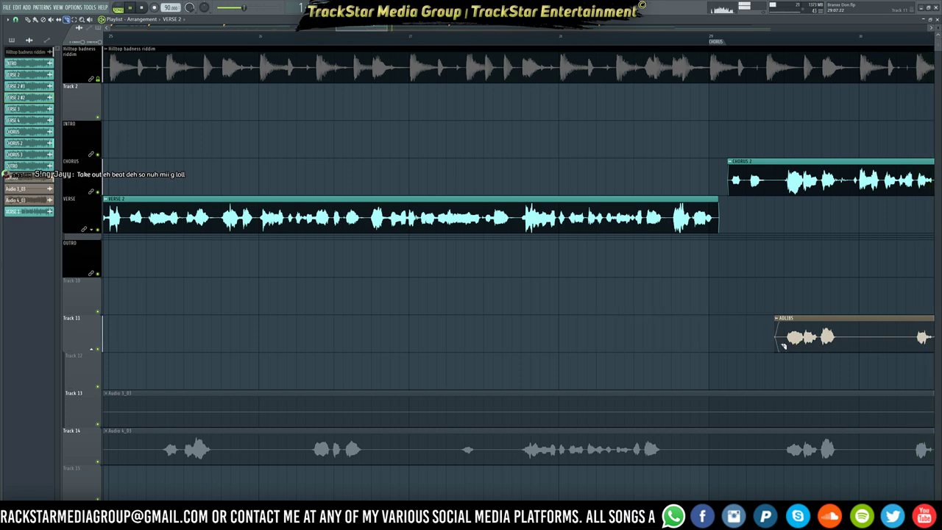
scroll(736, 53, down, 8)
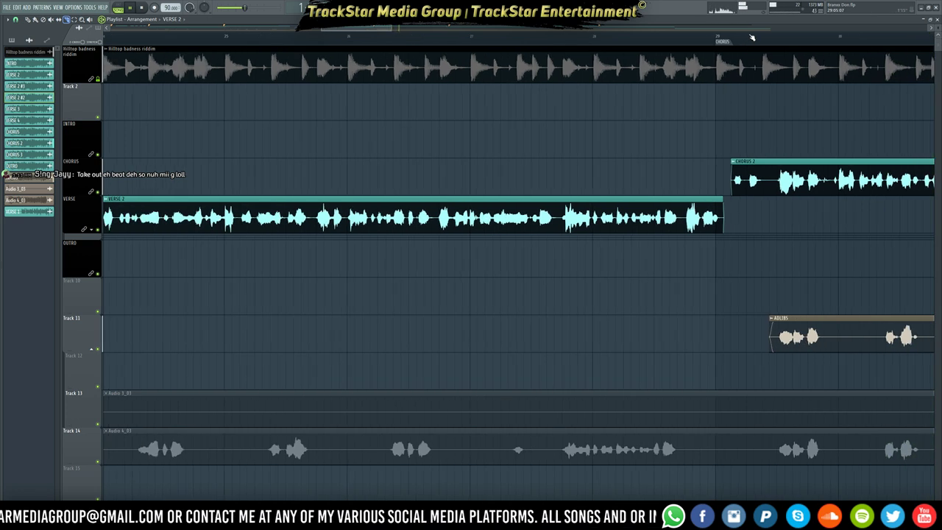
scroll(744, 42, down, 4)
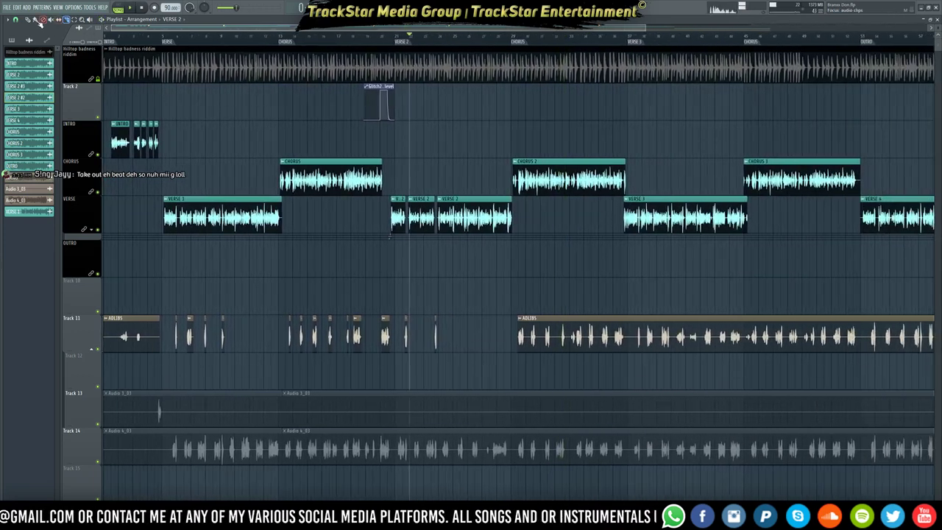
- Route the CHORUS 2 clip to mixer track 13 (ADLIBS) and start playing the arrangement from bar 22
double_click(551, 186)
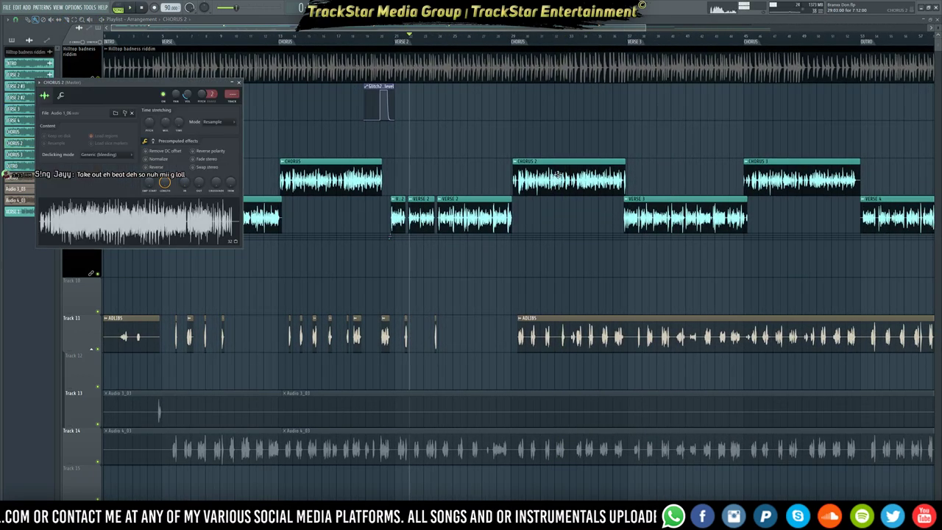
key(F9)
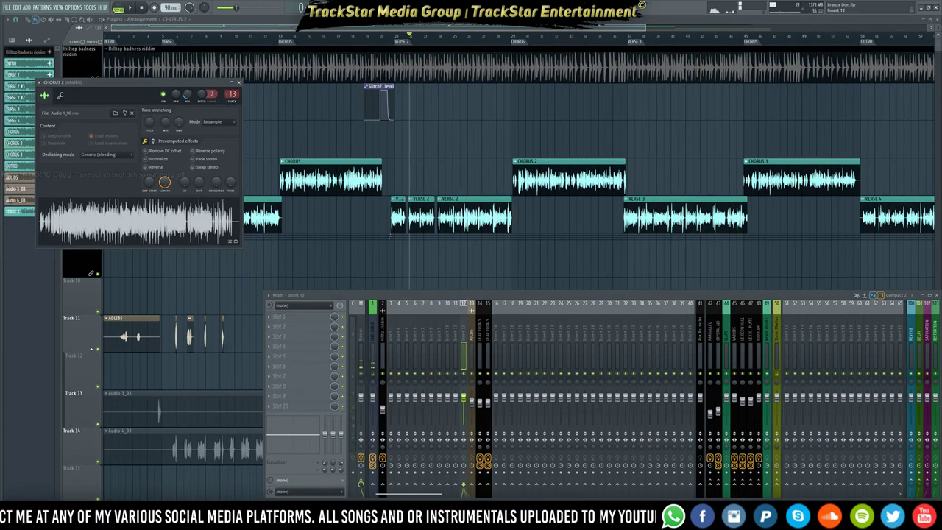
click(471, 353)
key(ctrl+l)
key(space)
right_click(561, 250)
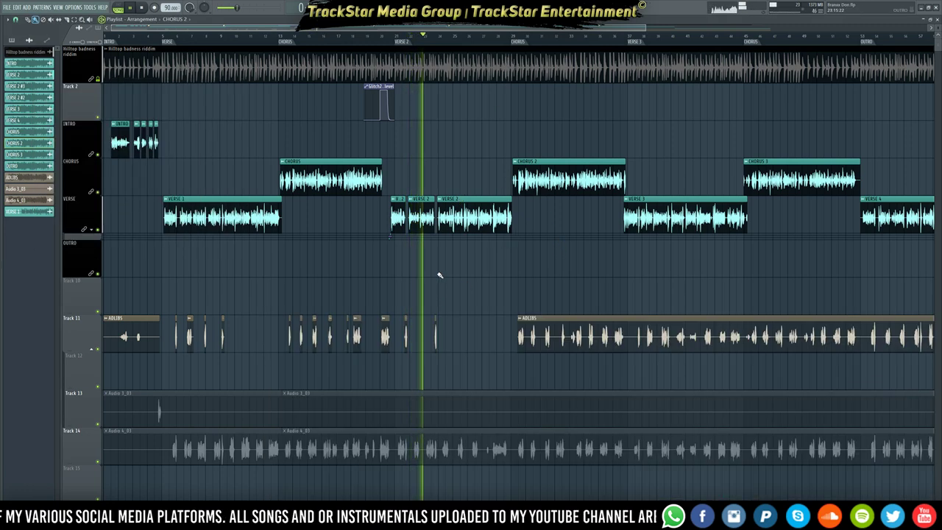
- Play Verse 2 from bar 22 to check how the trimmed lead segments and ad-libs sound together
scroll(434, 40, up, 5)
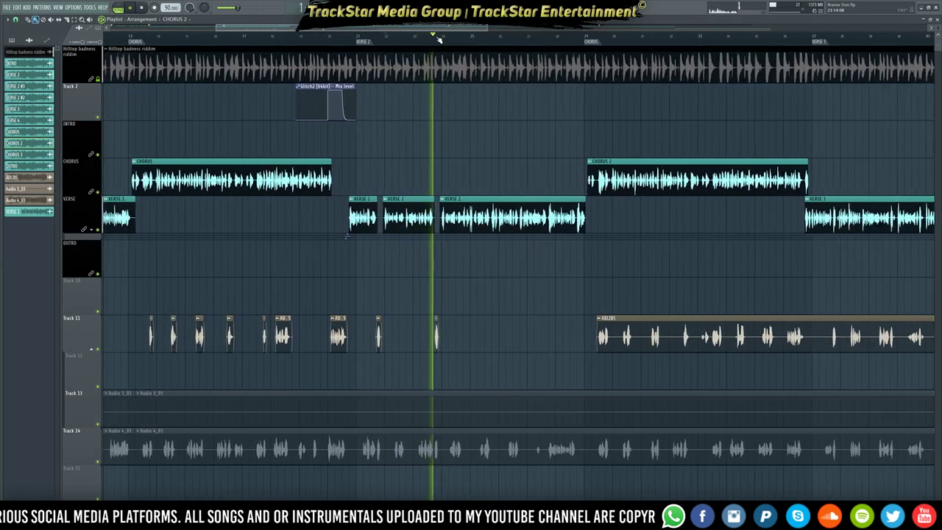
scroll(439, 39, up, 3)
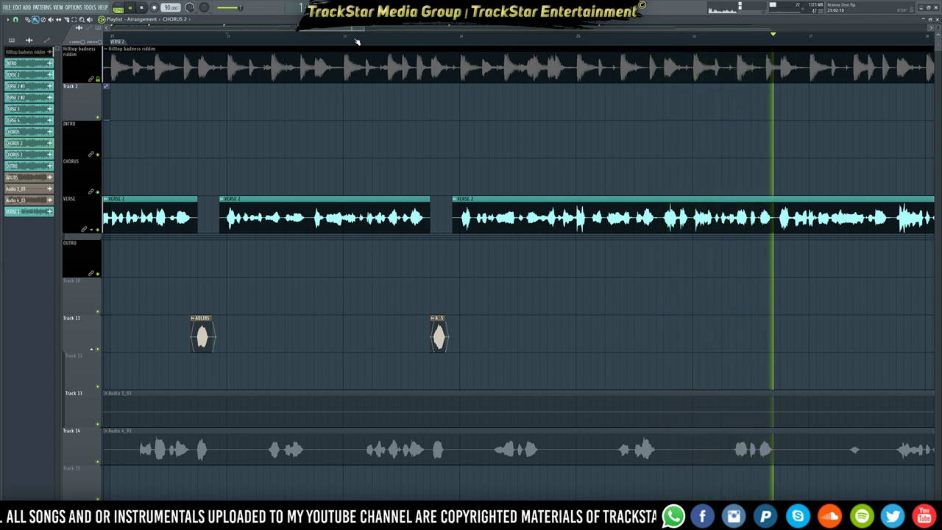
scroll(357, 38, up, 1)
key(space)
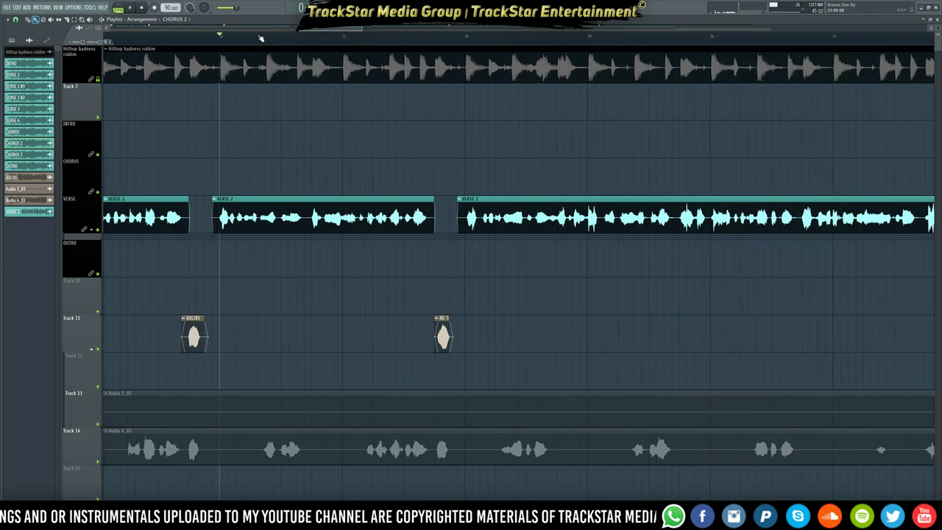
key(space)
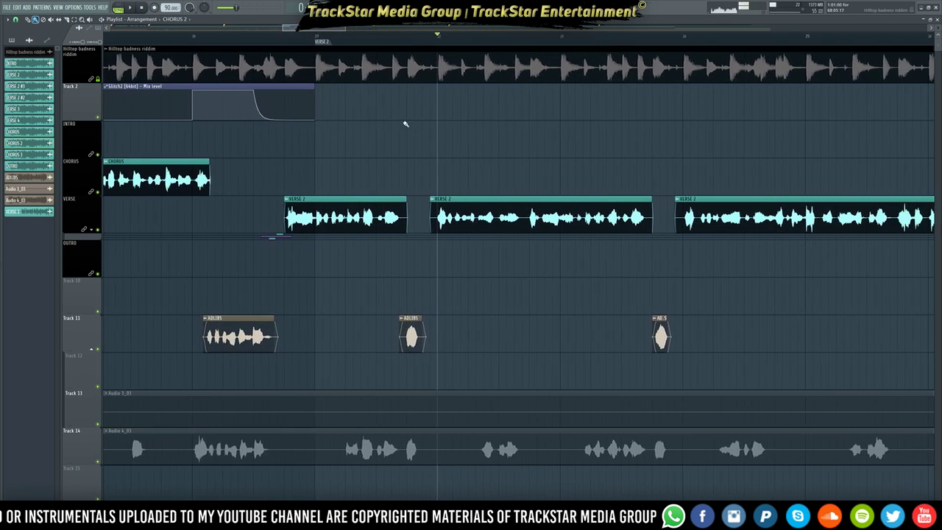
- Extend the starts of the second and third VERSE 2 segments backward to restore the words cut before bars 22 and 24
drag(418, 158, 662, 218)
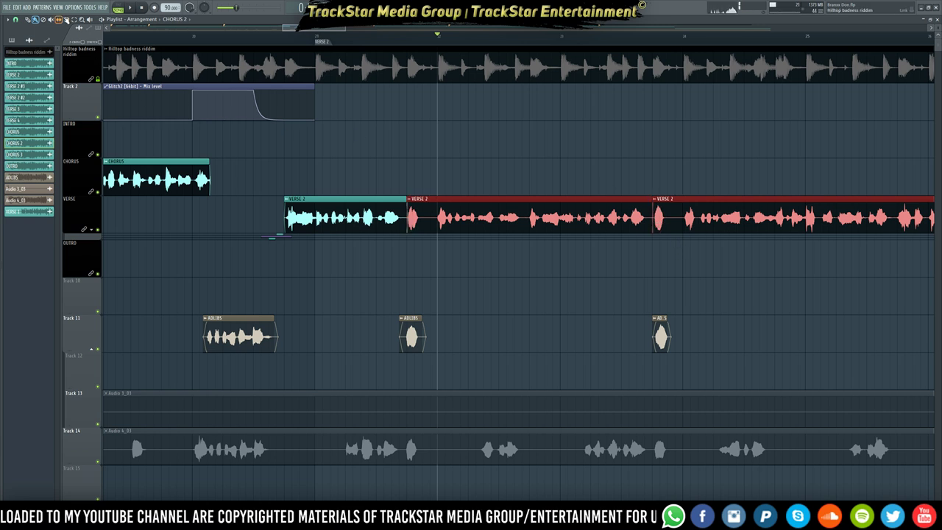
scroll(671, 41, up, 3)
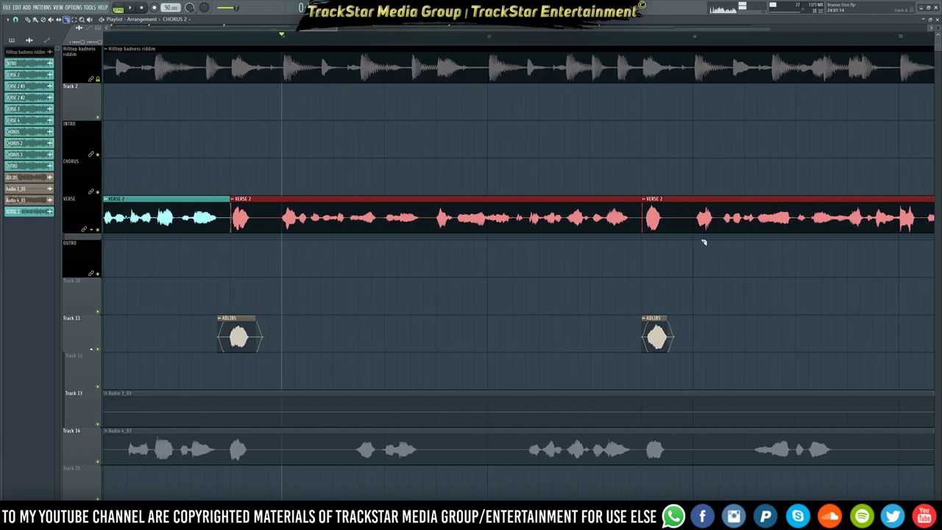
right_click(670, 230)
key(ctrl+z)
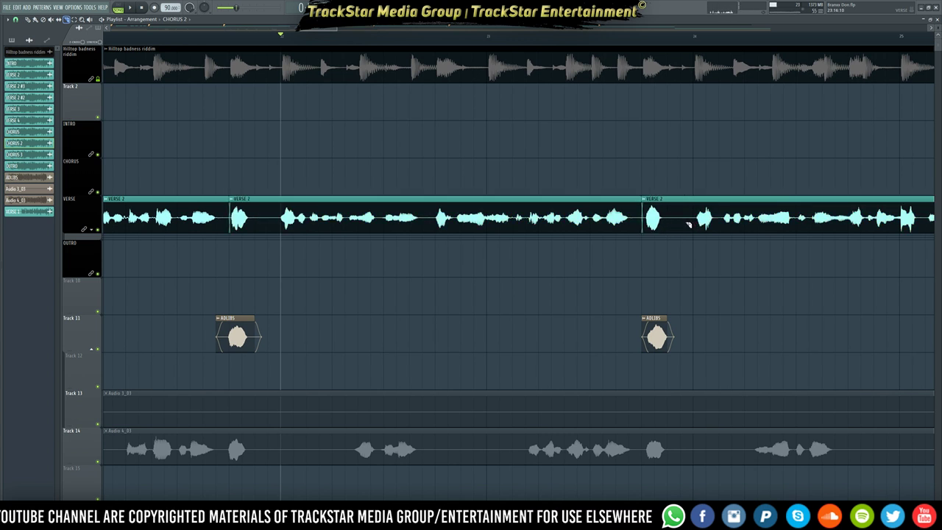
- Slice out the silent gaps around the restored VERSE 2 words before bars 22 and 24, and play the result from bar 21
right_click(692, 225)
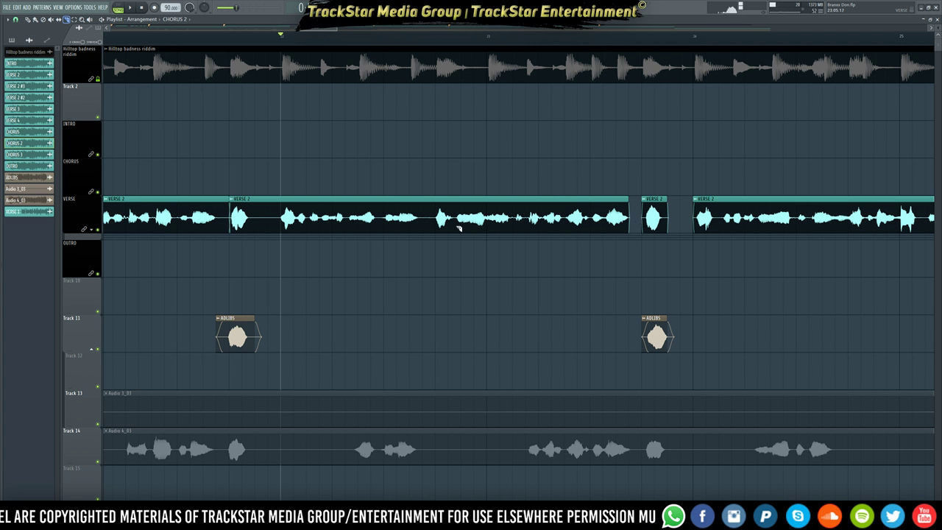
right_click(276, 228)
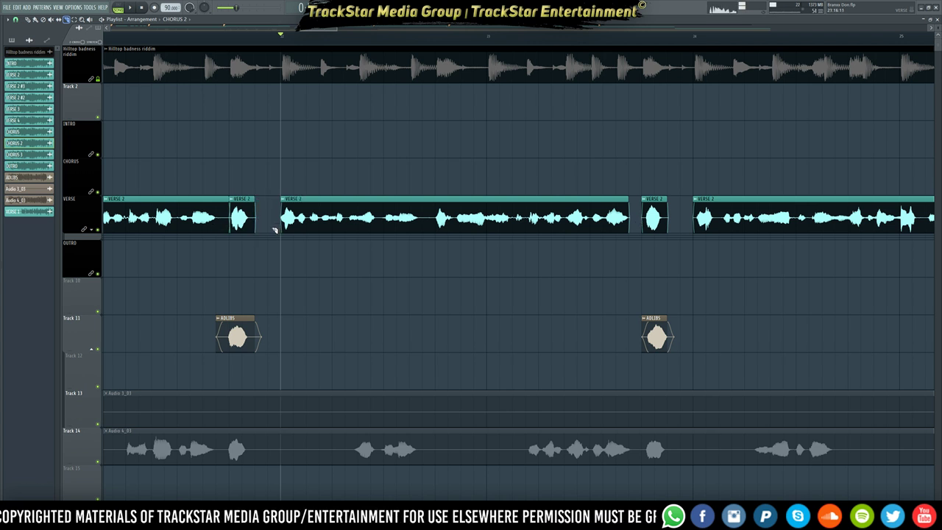
scroll(216, 220, up, 5)
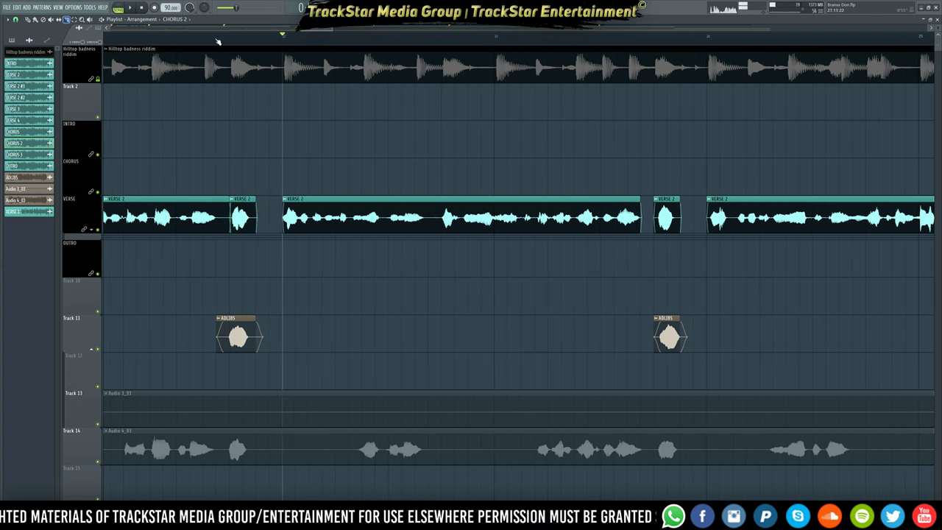
right_click(229, 232)
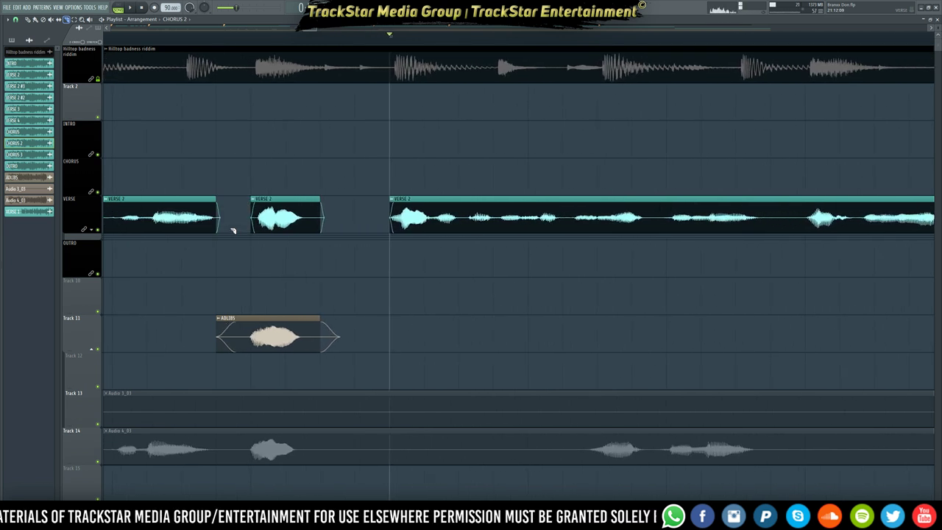
key(space)
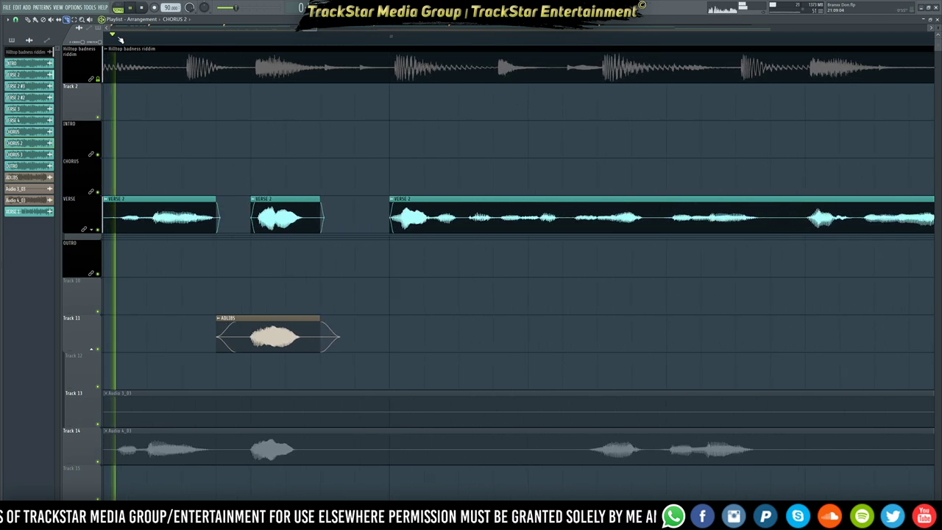
key(space)
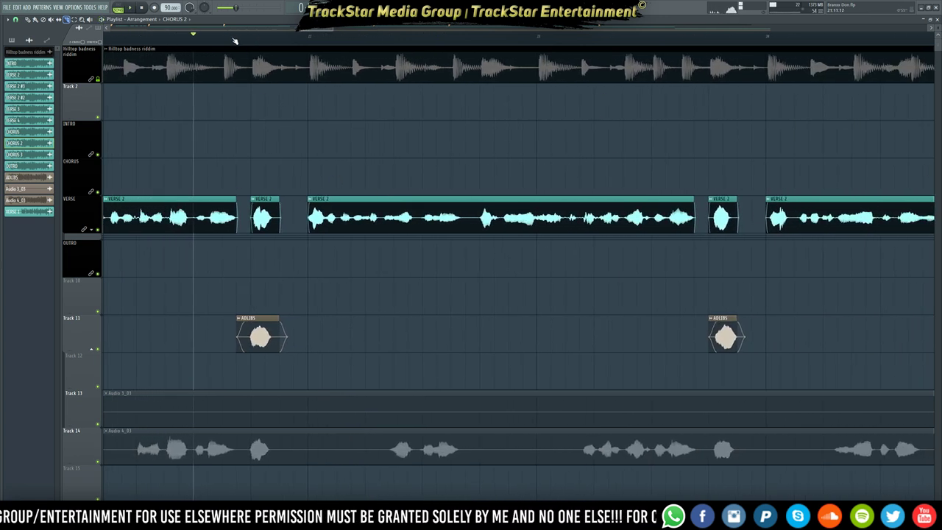
- Select the time range from the end of the first VERSE 2 segment to bar 22 and create a LEAD VOCALS volume automation clip there
drag(236, 37, 307, 33)
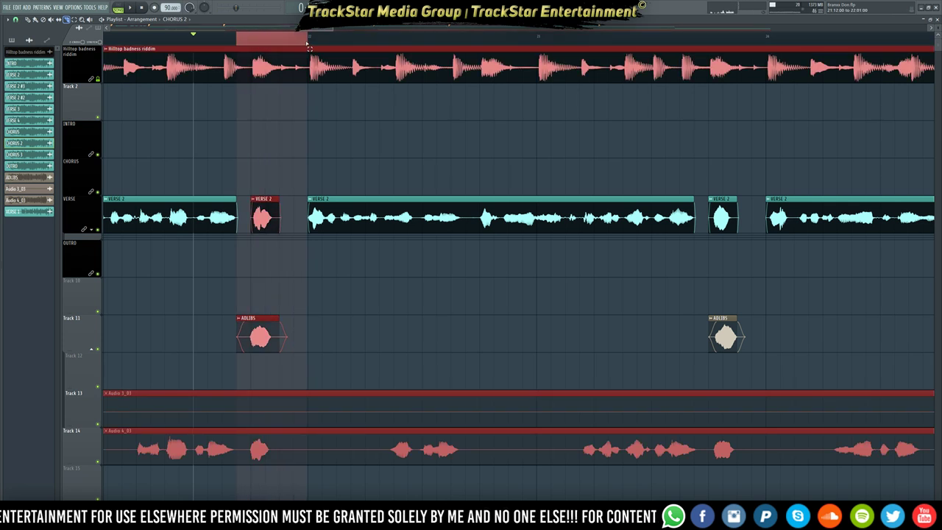
key(F9)
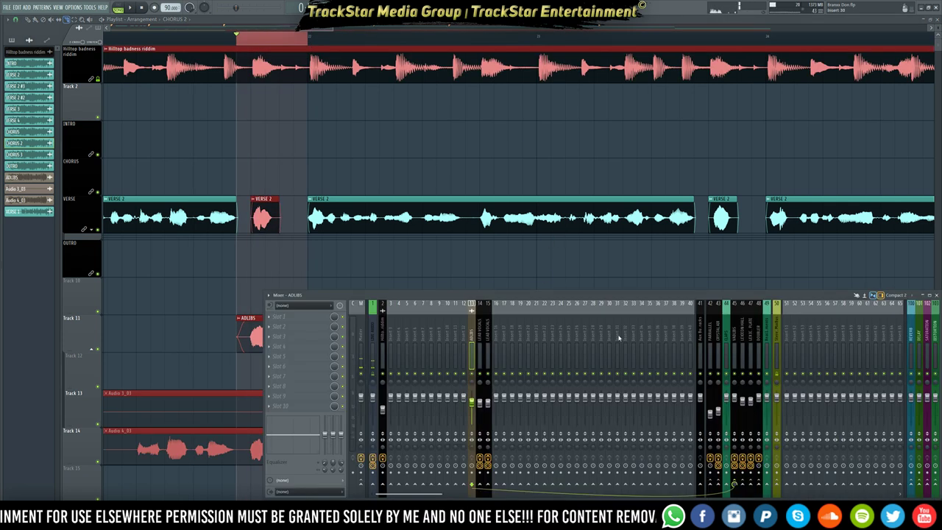
click(487, 340)
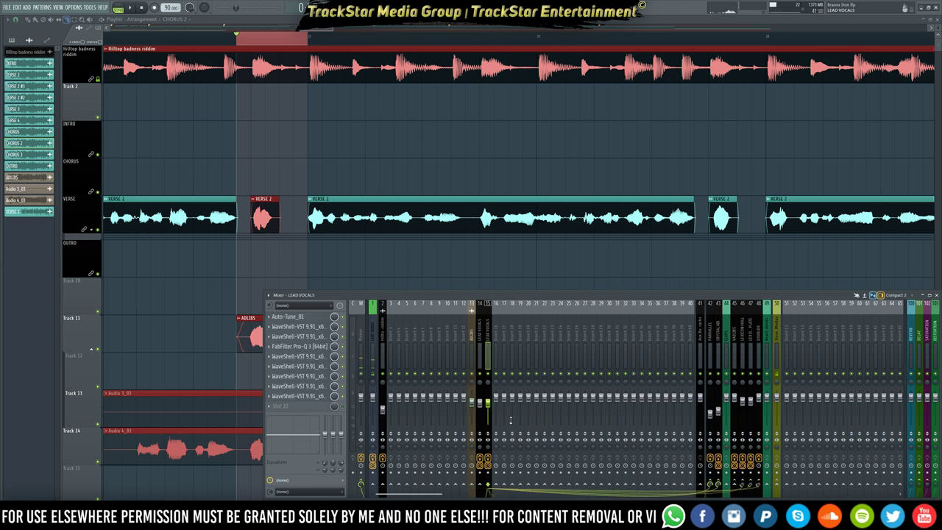
right_click(488, 407)
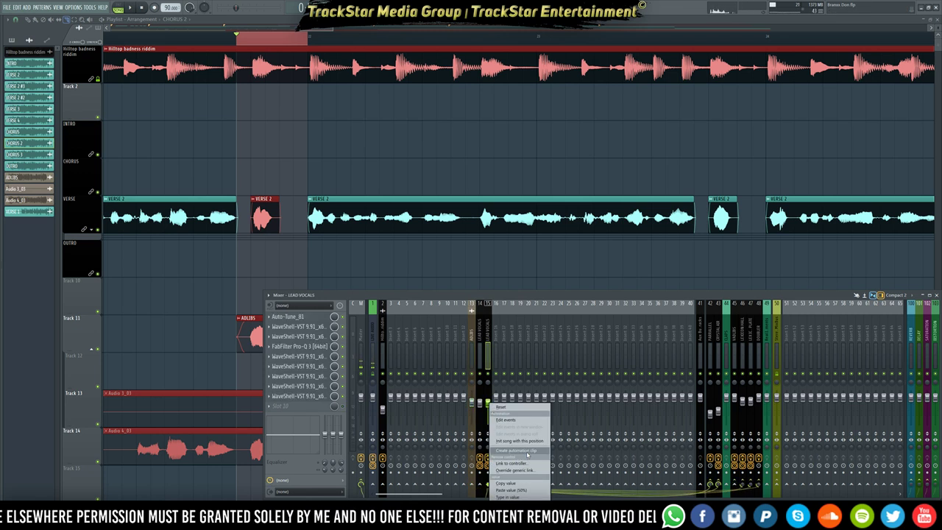
click(519, 450)
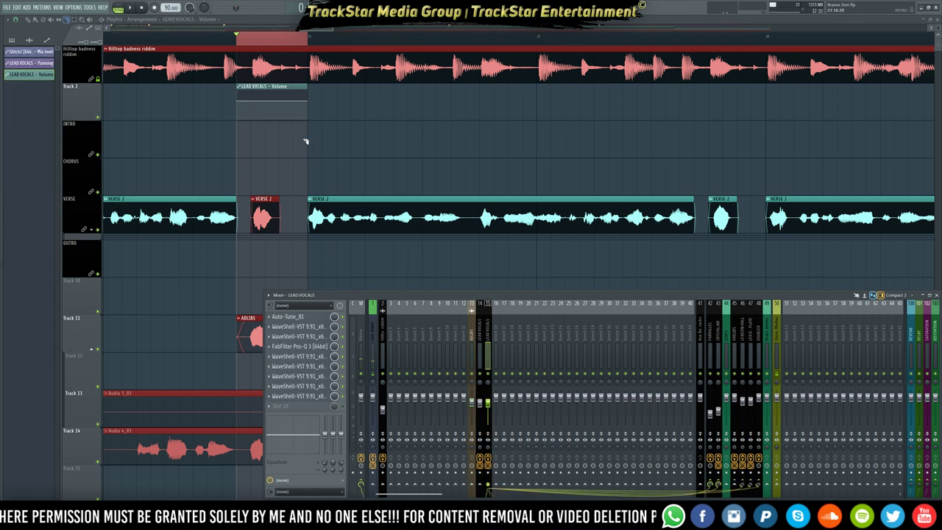
- Insert a track above OUTRO in the expanded VERSE group and place the volume automation clip on Track 9, aligned with the selected range
click(42, 23)
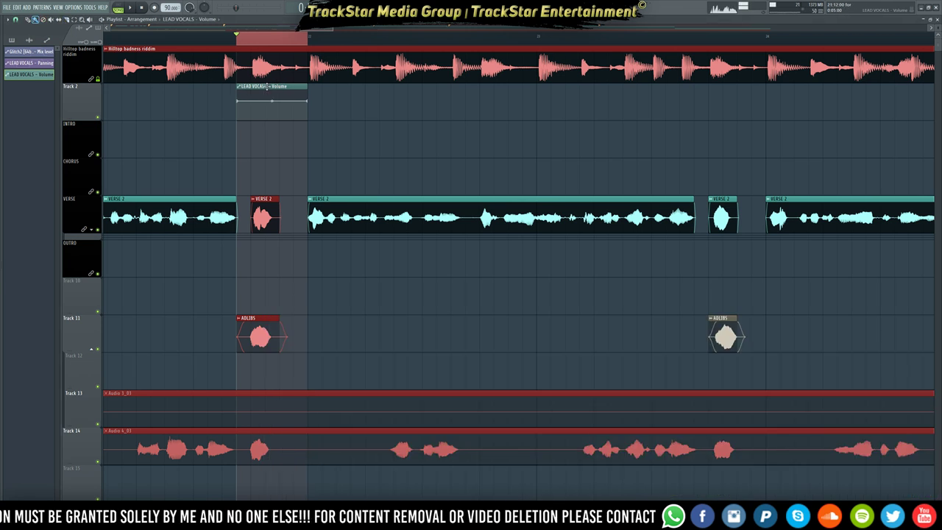
drag(267, 86, 287, 257)
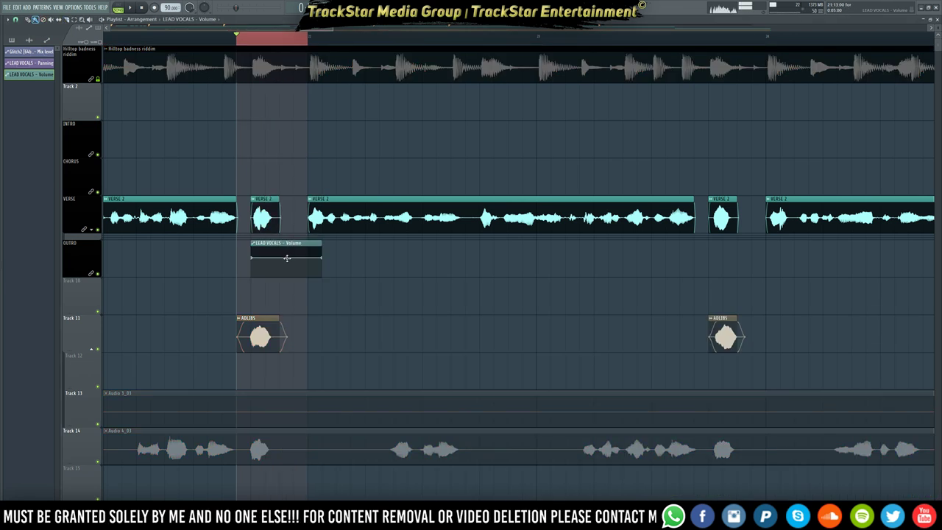
click(94, 230)
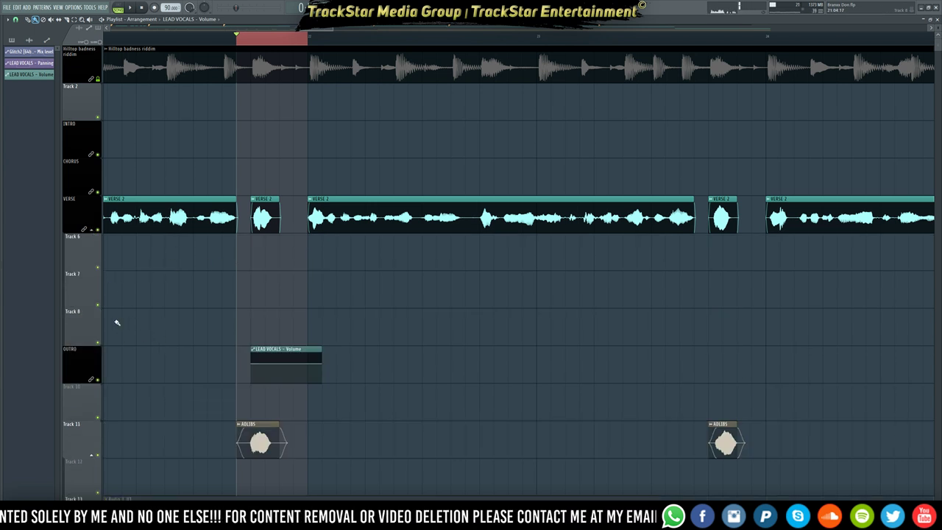
drag(282, 352, 265, 352)
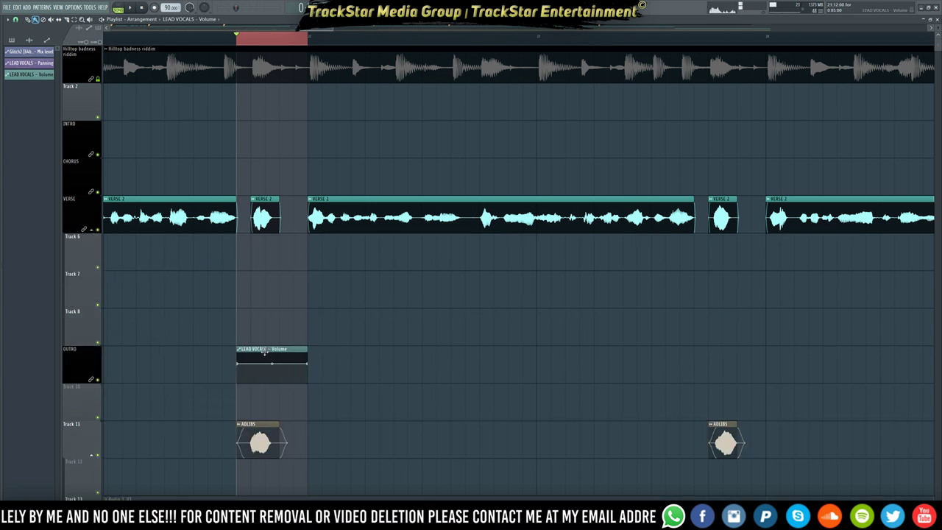
right_click(91, 309)
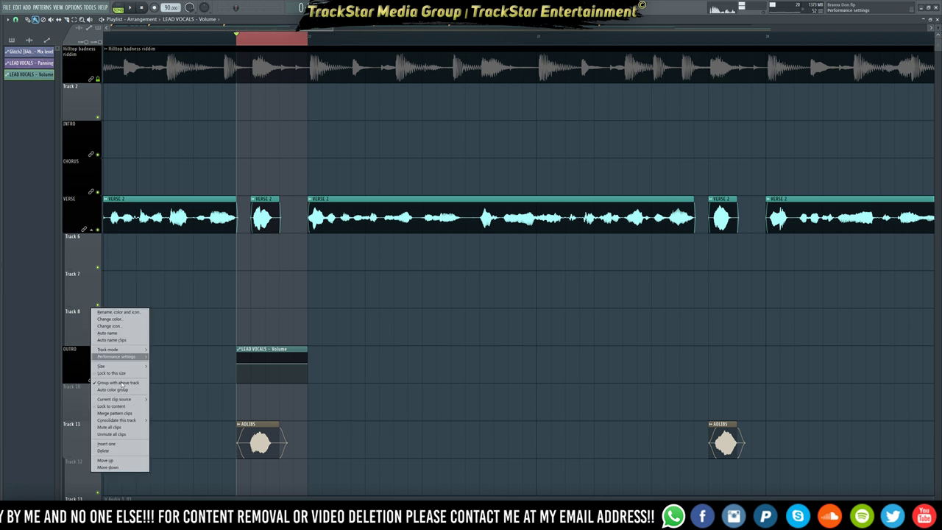
click(133, 447)
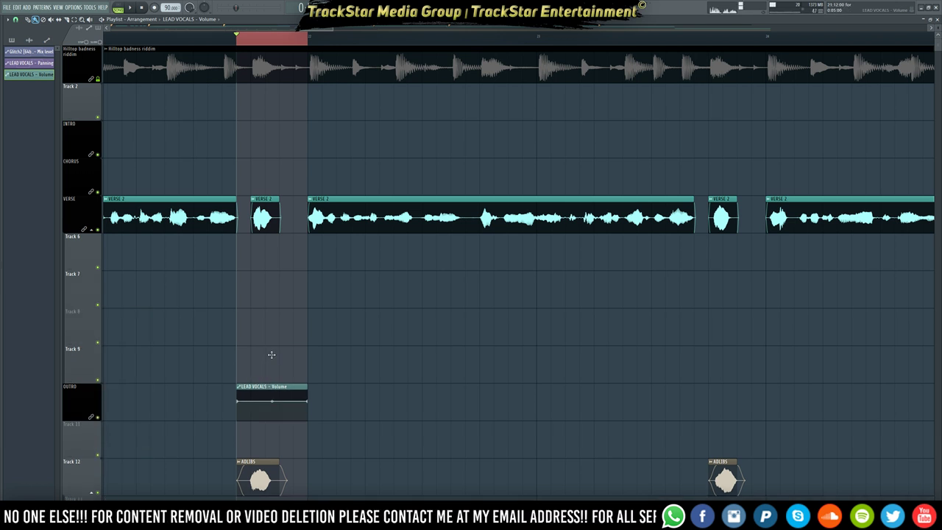
drag(271, 354, 272, 347)
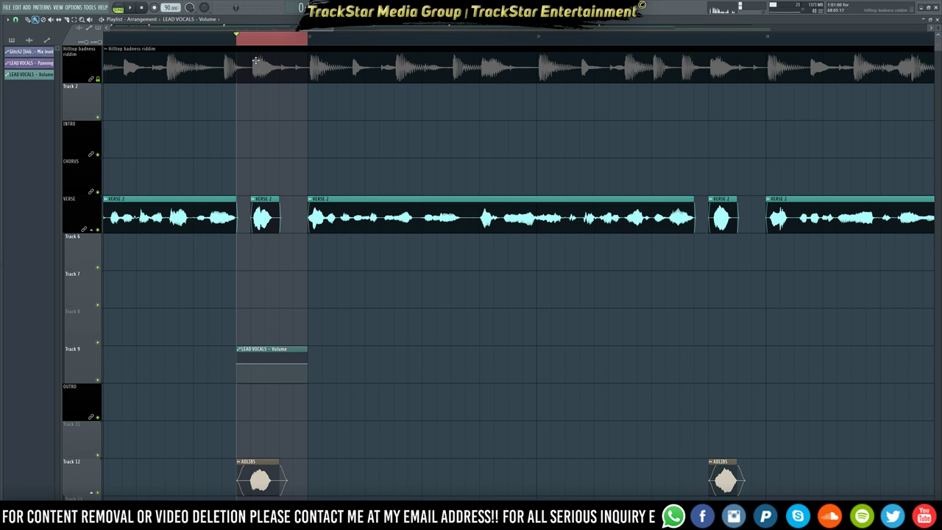
- Copy the value of the starting control point in the LEAD VOCALS volume automation clip on Track 9
scroll(255, 37, up, 5)
scroll(250, 30, left, 4)
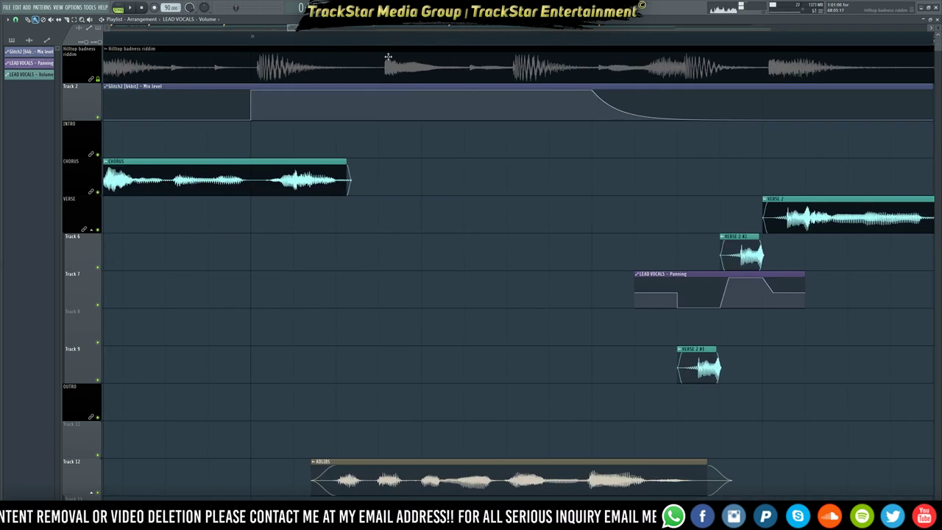
scroll(300, 34, right, 6)
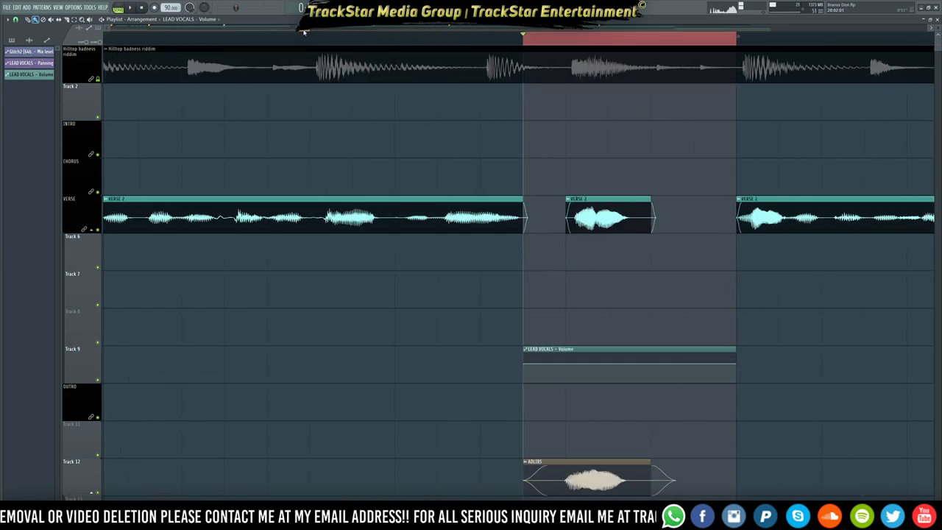
drag(304, 32, 307, 31)
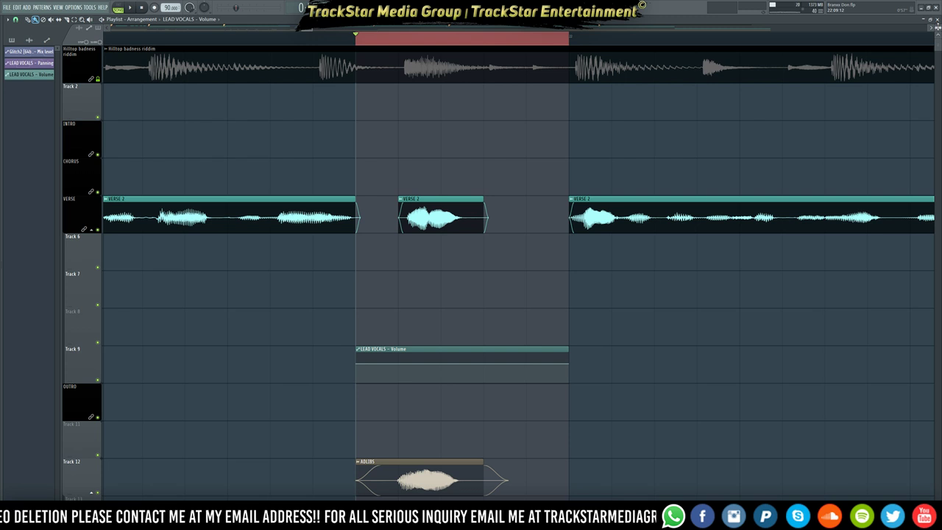
drag(938, 28, 938, 62)
scroll(591, 176, down, 5)
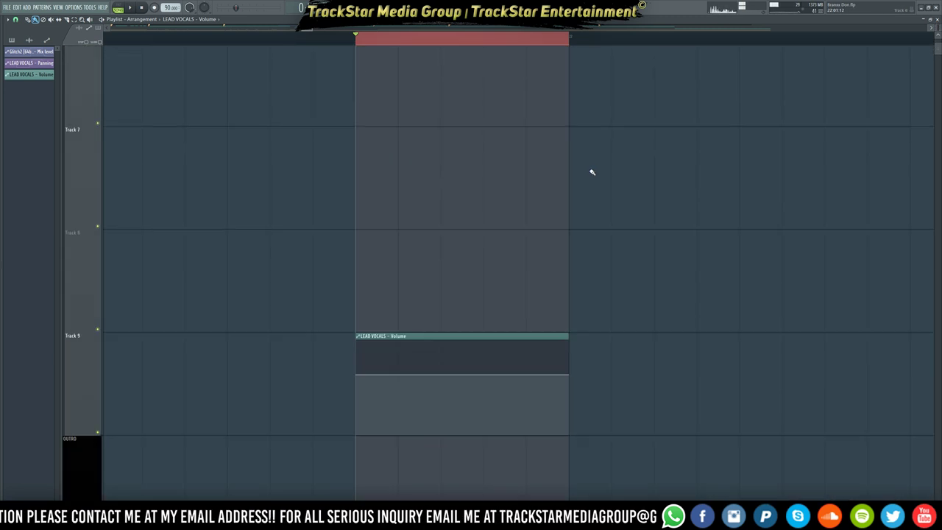
scroll(548, 147, up, 2)
scroll(495, 361, down, 3)
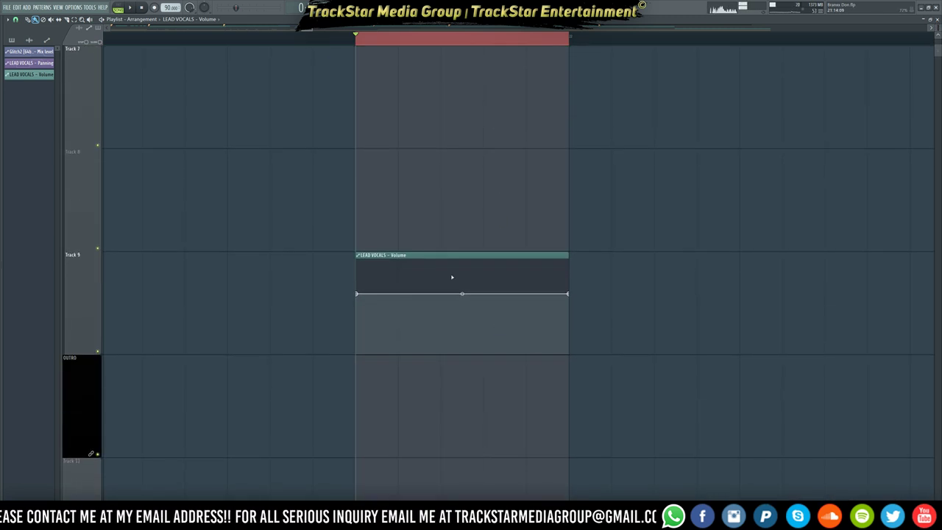
scroll(452, 276, up, 5)
scroll(456, 222, down, 3)
scroll(385, 307, down, 2)
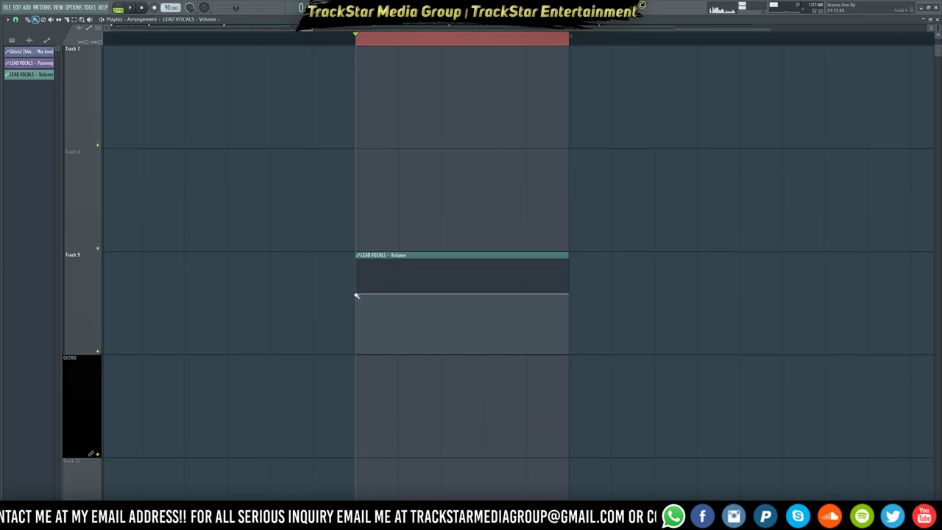
right_click(358, 294)
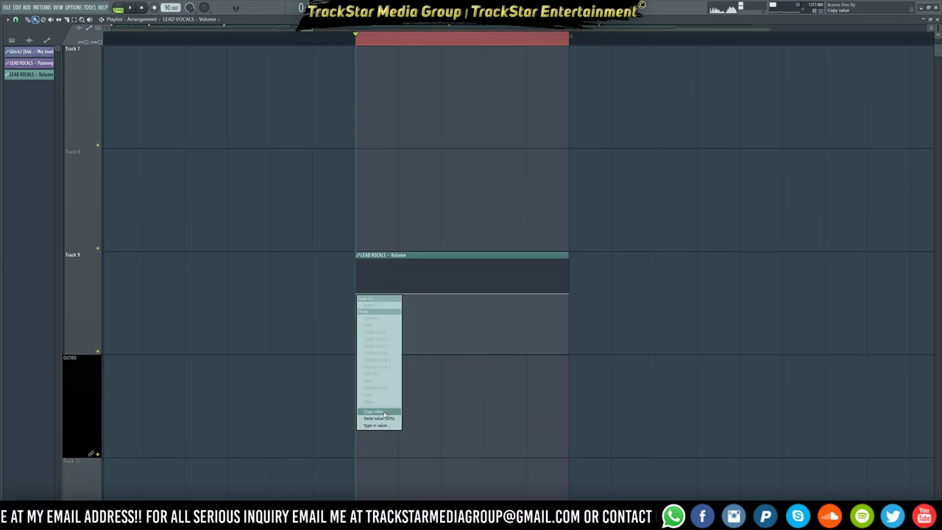
click(384, 414)
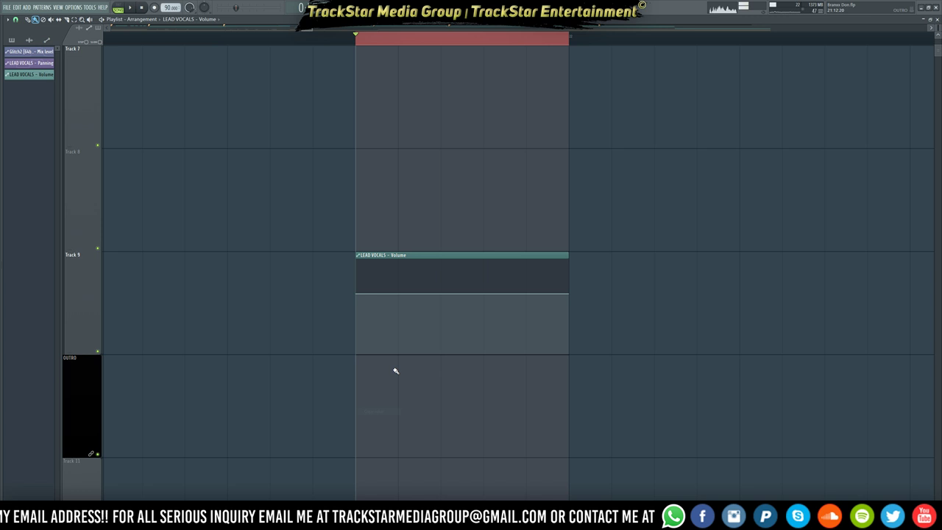
- Add three evenly spaced control points to the LEAD VOCALS volume clip and paste the copied 64% value into each
right_click(399, 293)
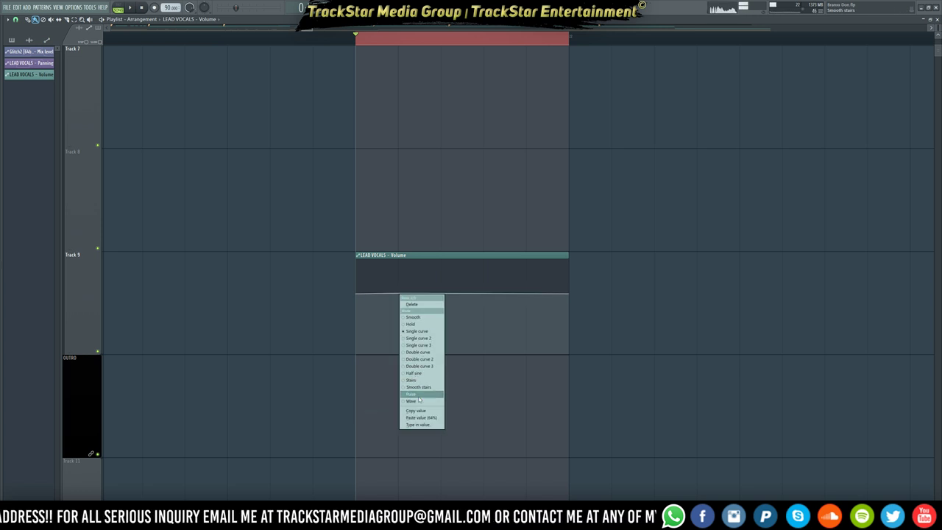
click(426, 418)
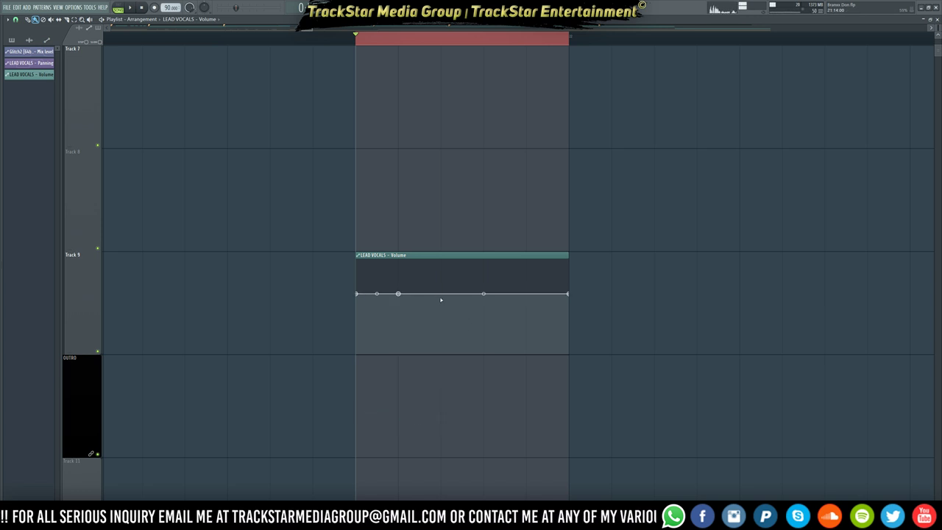
right_click(441, 295)
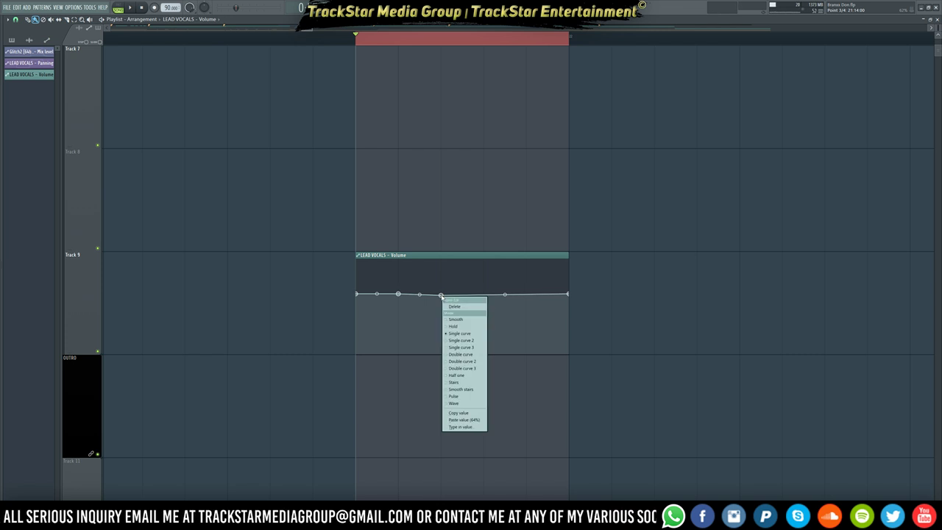
click(465, 420)
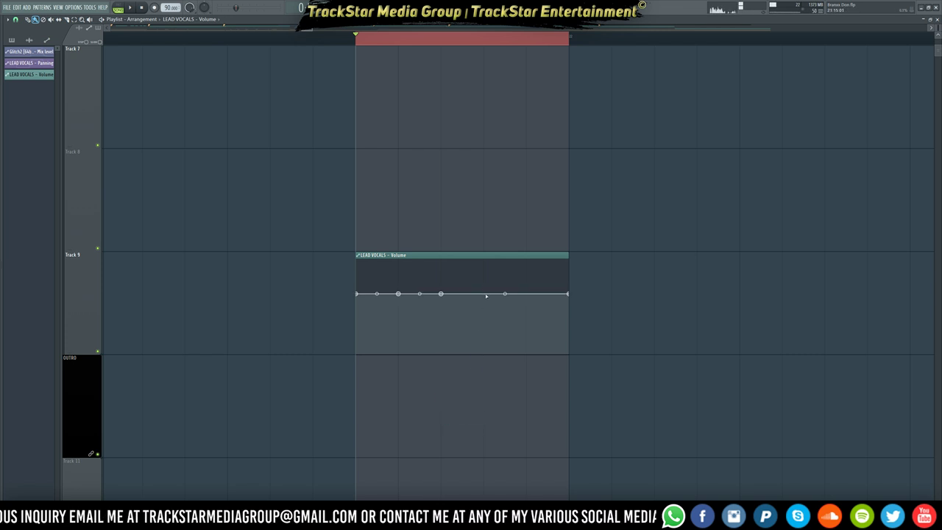
right_click(486, 295)
click(514, 420)
- Shape the volume automation into a smooth curved dip across the isolated VERSE 2 word before bar 22 and clear the time selection
scroll(480, 329, up, 5)
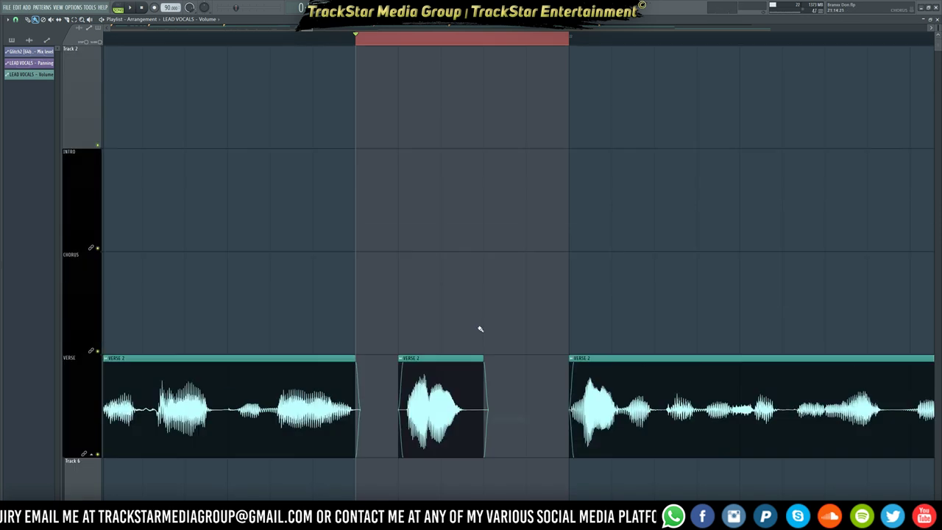
scroll(443, 192, down, 5)
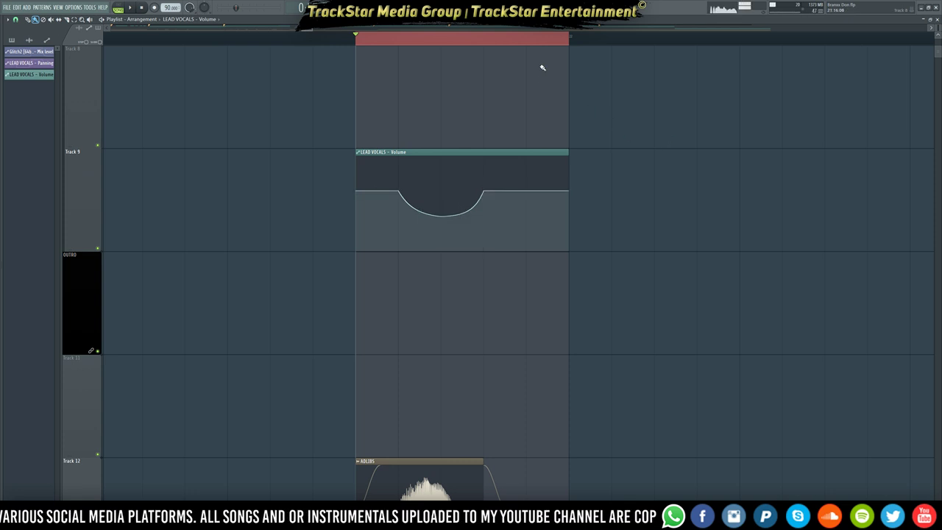
scroll(530, 37, down, 3)
key(ctrl+d)
scroll(445, 91, up, 4)
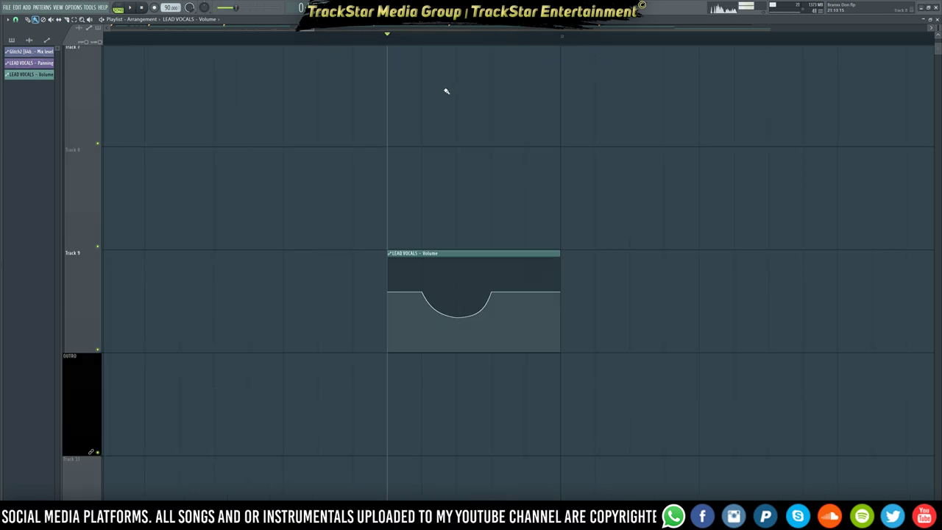
- Play VERSE 2 from bar 21 with the mixer displayed to check the lead vocal volume dip
ctrl+right_click(361, 40)
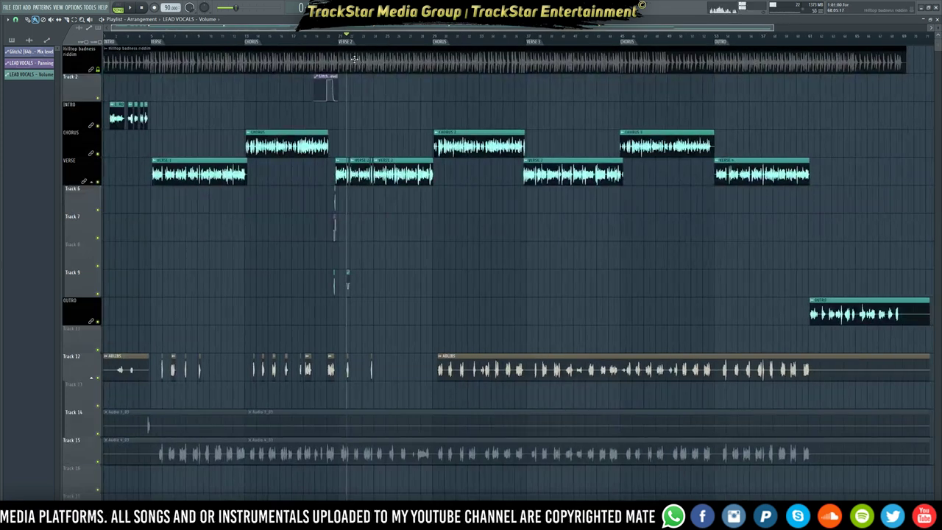
click(338, 40)
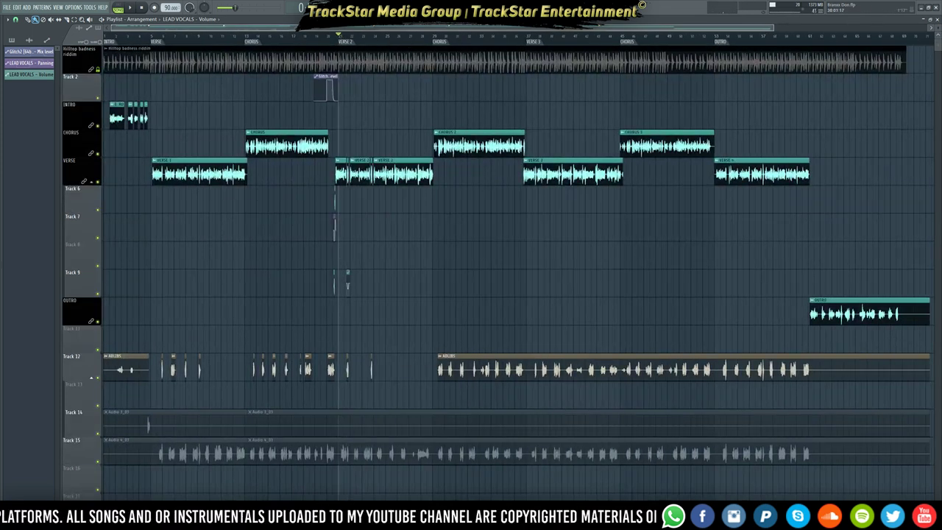
key(F9)
key(space)
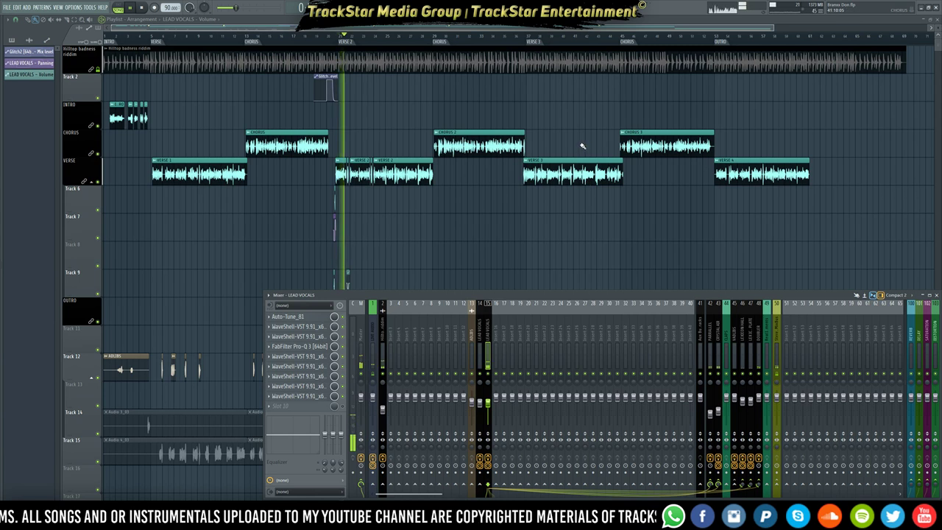
key(space)
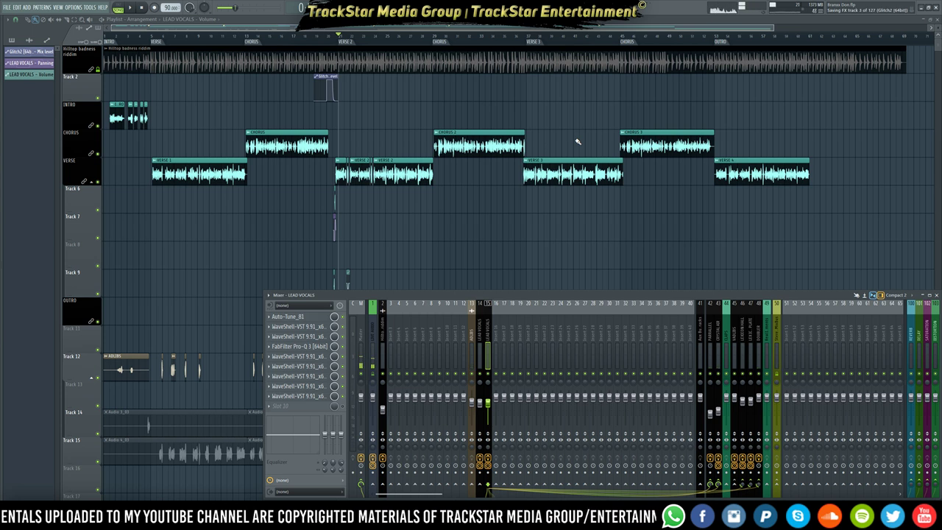
key(space)
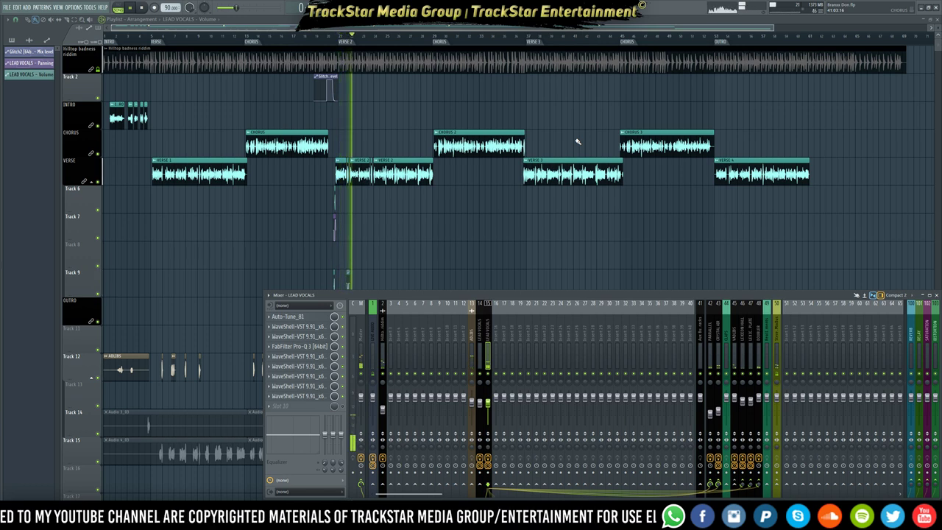
- Duplicate the Track 9 volume automation clip into the gap before bar 24, aligned with the preceding VERSE 2 segment's end, and collapse the VERSE group
scroll(422, 177, down, 1)
scroll(422, 177, down, 2)
ctrl+scroll(369, 82, up, 3)
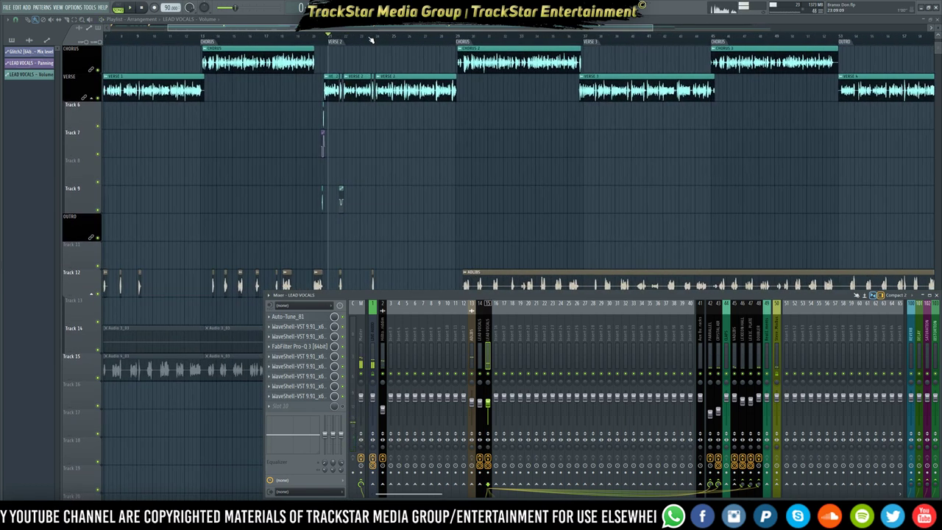
key(F9)
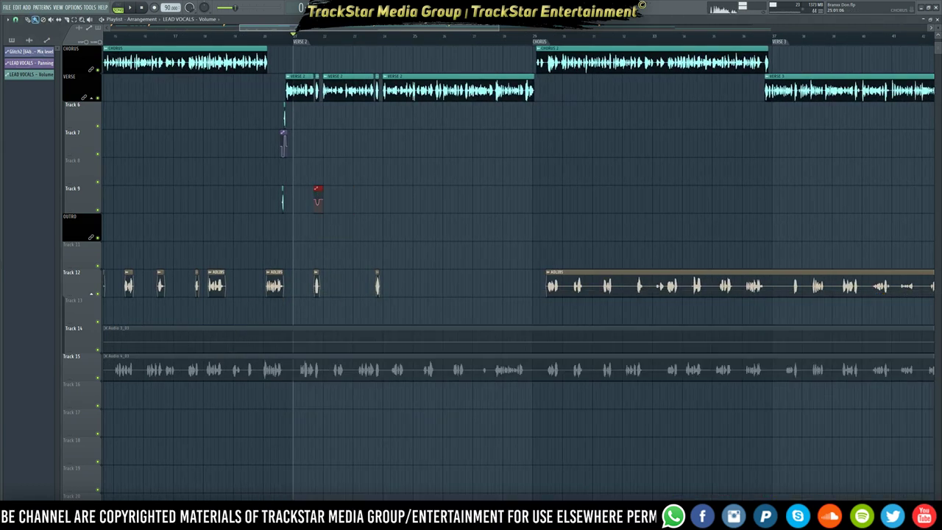
scroll(402, 42, up, 3)
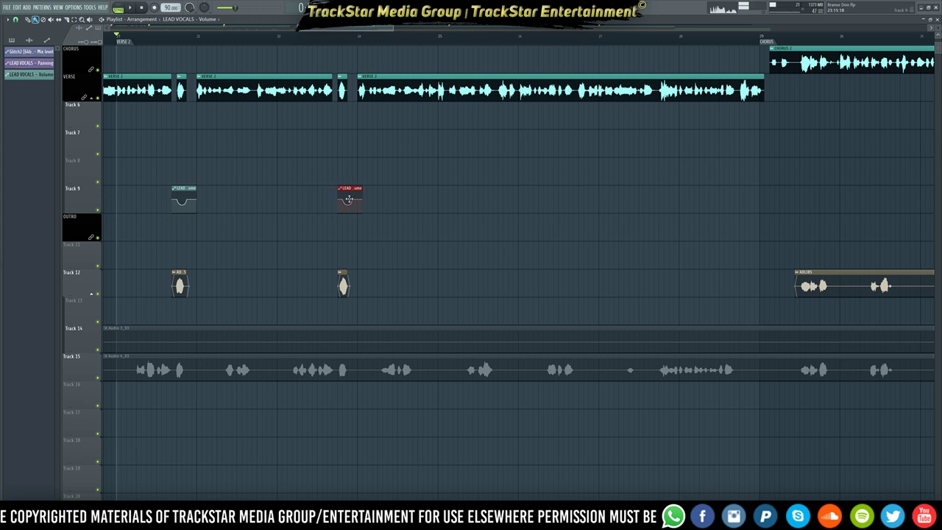
scroll(340, 40, up, 4)
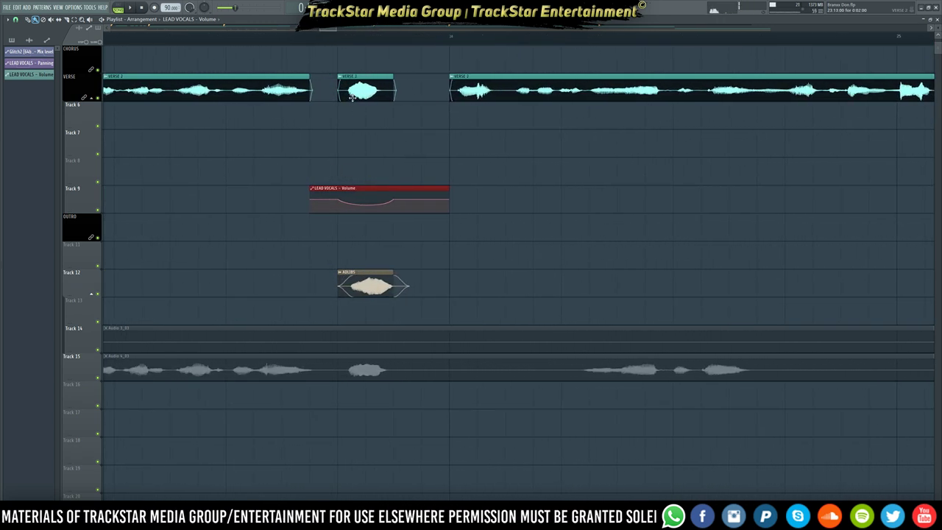
ctrl+click(527, 184)
ctrl+right_click(531, 160)
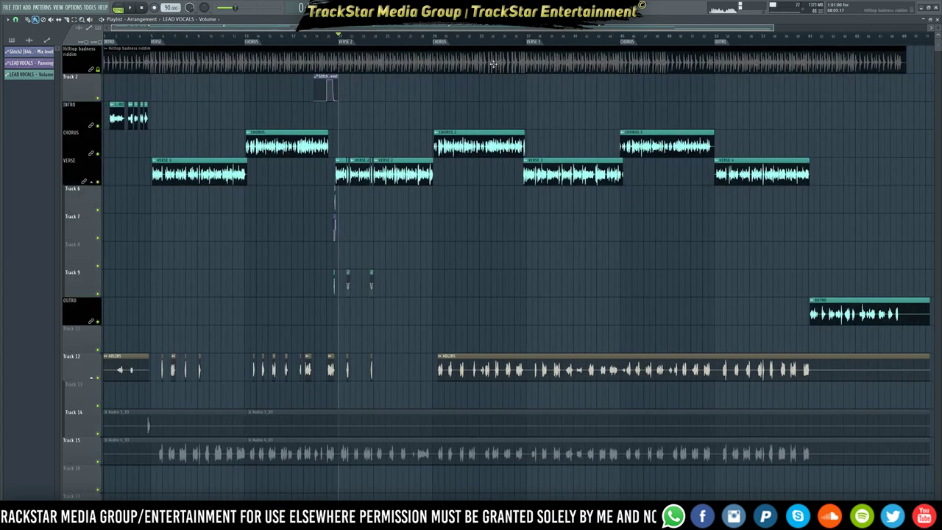
click(92, 184)
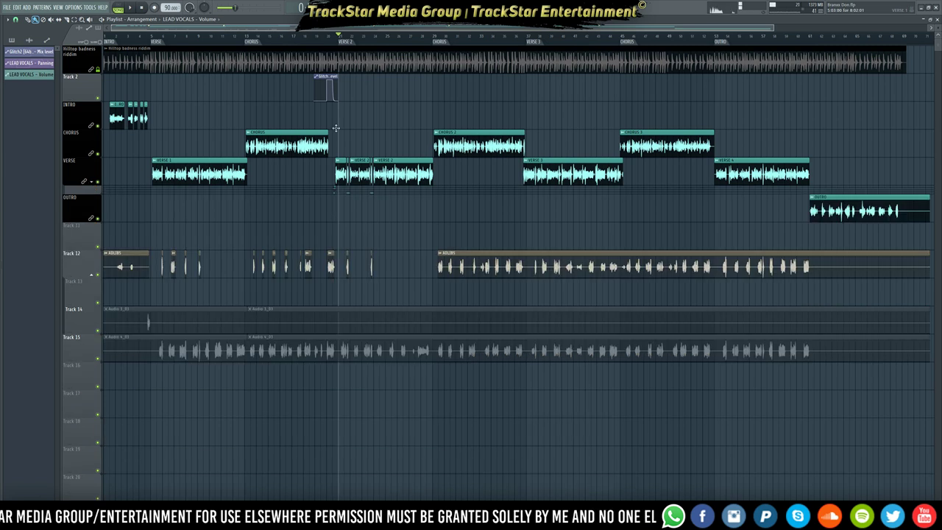
- Play the arrangement from bar 21 through the end of VERSE 2 into CHORUS 2 to review the vocals and ad-libs
key(F9)
key(space)
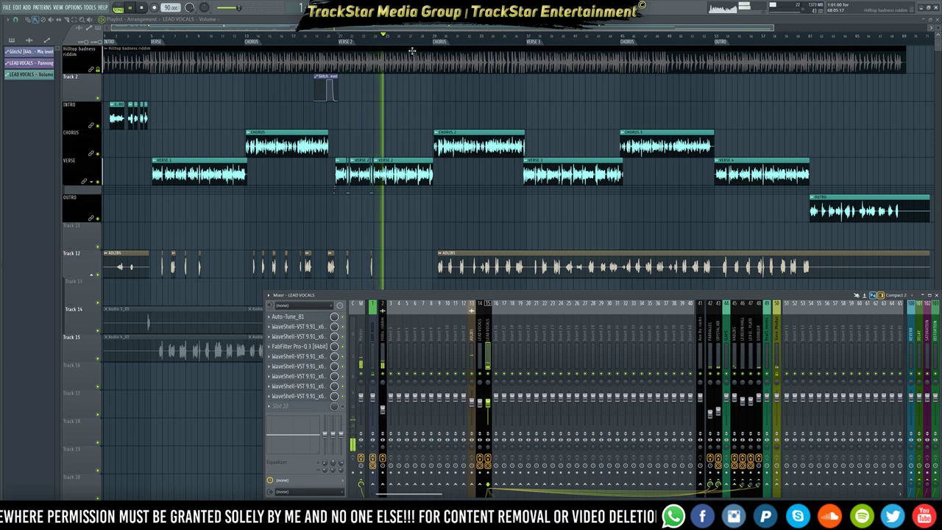
scroll(391, 42, up, 4)
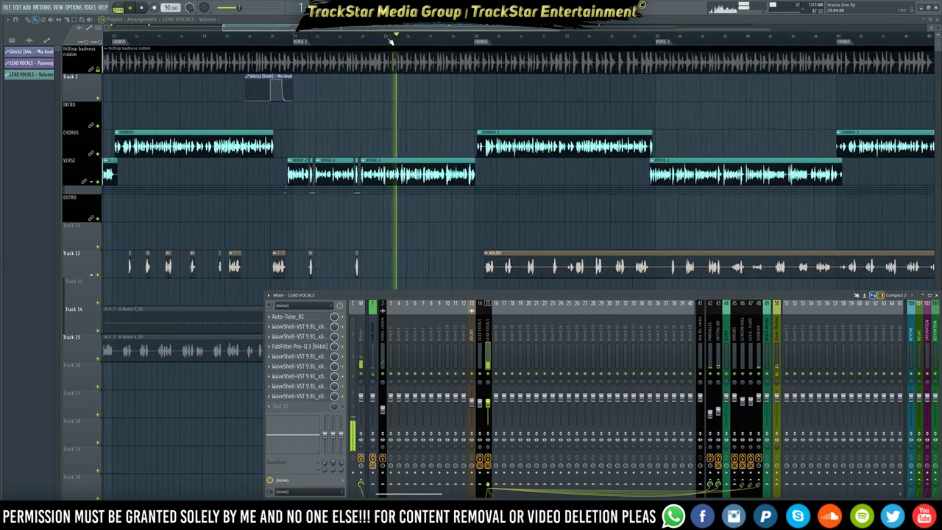
scroll(391, 41, up, 1)
drag(427, 28, 440, 29)
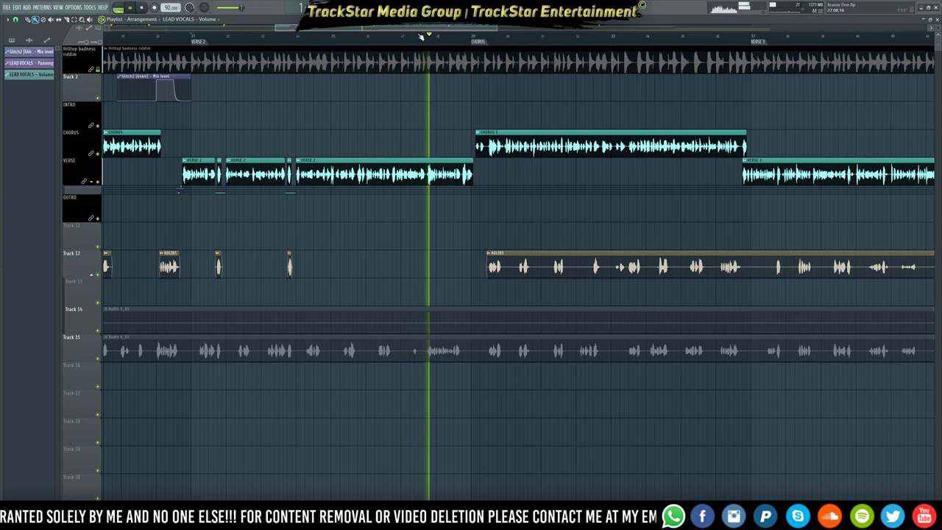
scroll(479, 41, up, 3)
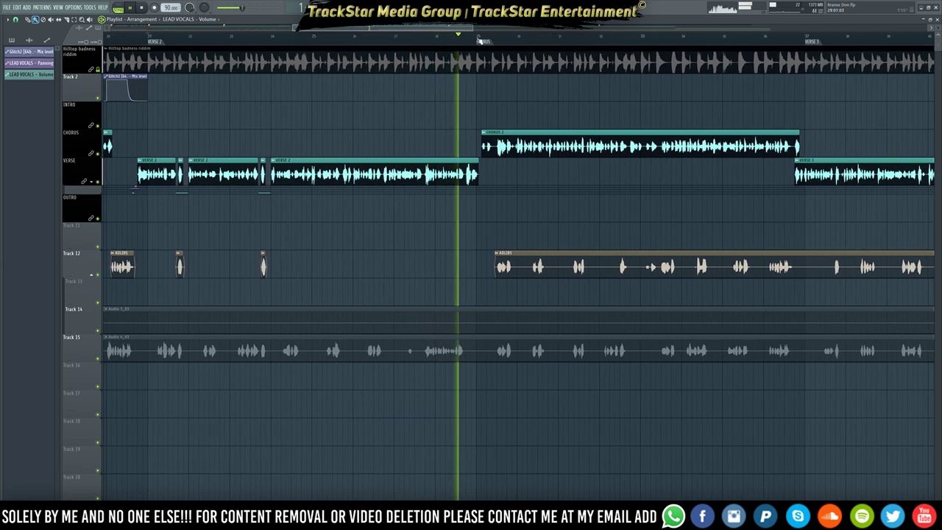
scroll(479, 40, up, 3)
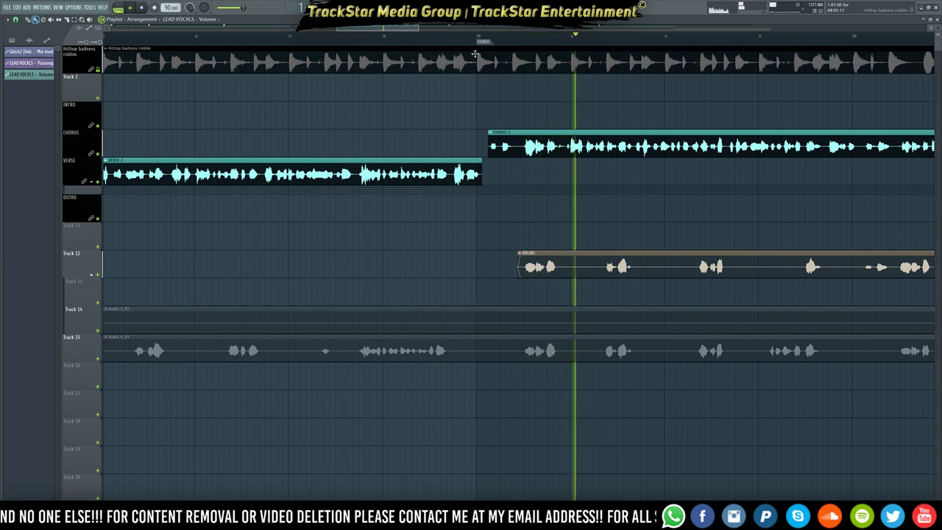
- Check the mixer track routing in the CHORUS 2 channel settings, view the routed mixer track, and stop playback
double_click(518, 139)
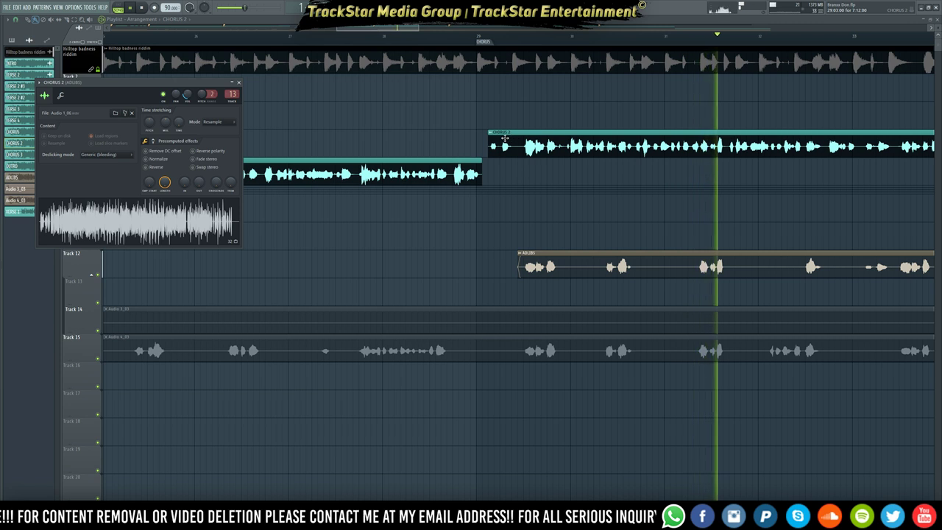
key(Escape)
scroll(556, 44, down, 4)
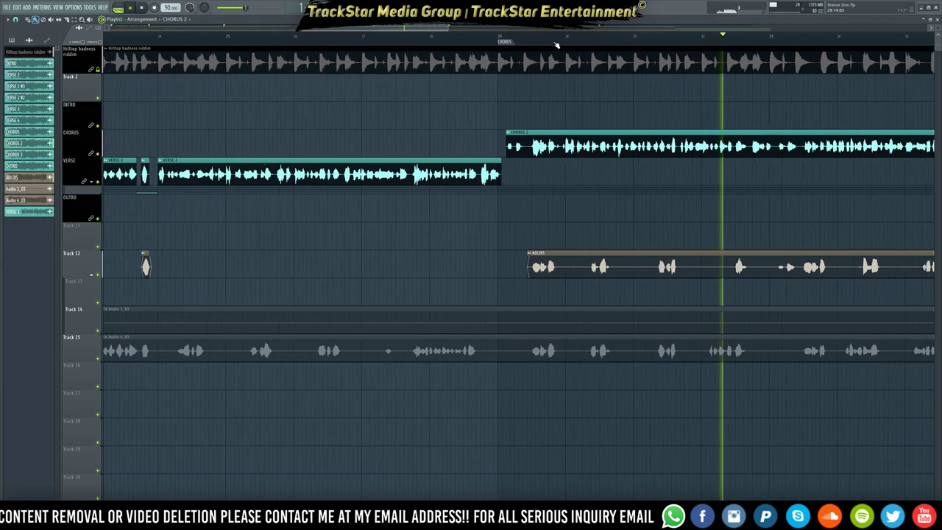
scroll(557, 44, down, 2)
key(F9)
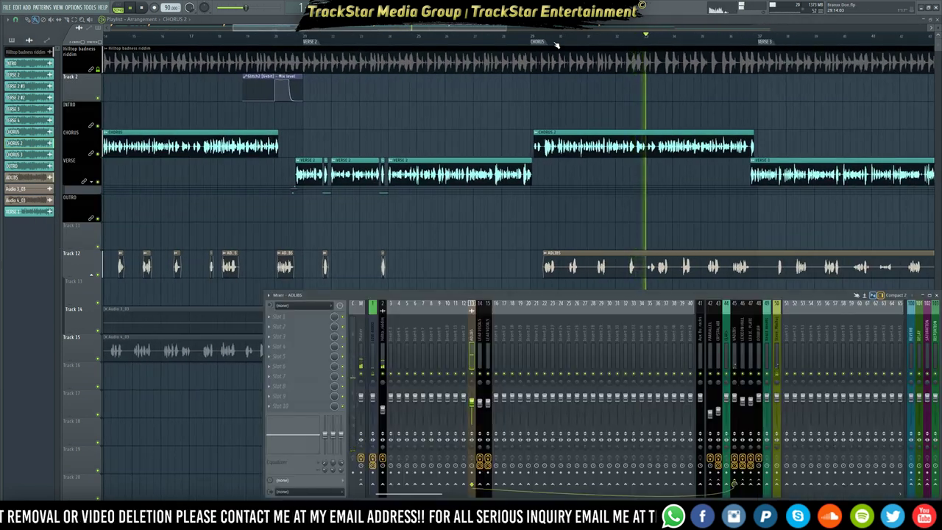
key(space)
key(F9)
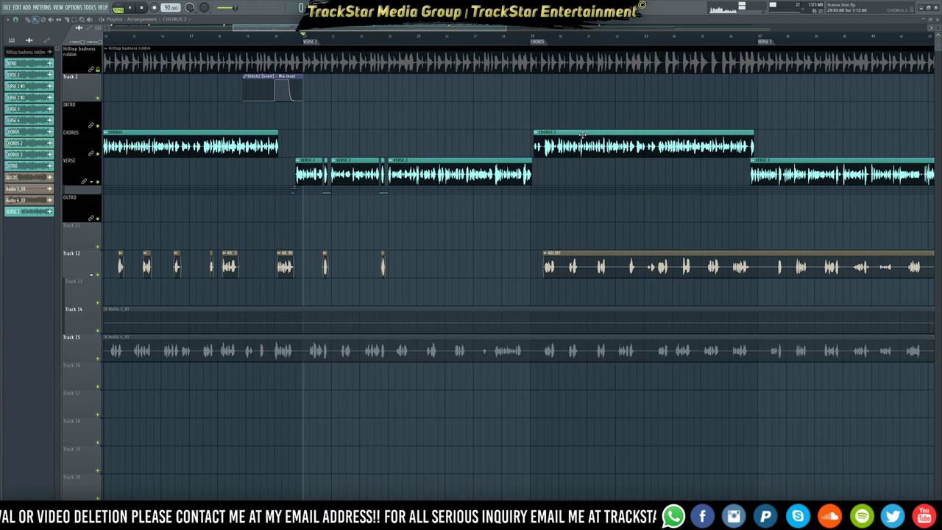
- View and close the CHORUS 2 channel settings, and play the arrangement from around the CHORUS marker at bar 29
double_click(580, 133)
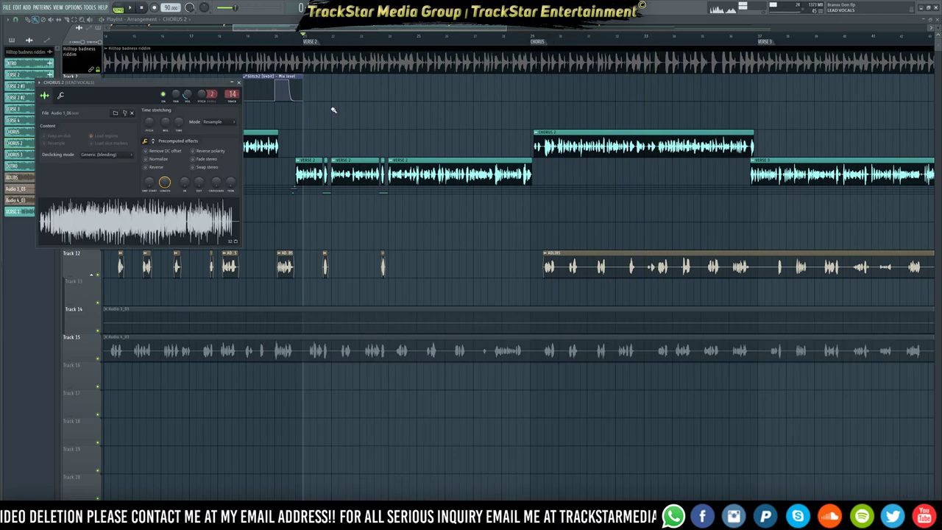
key(Escape)
key(space)
click(507, 42)
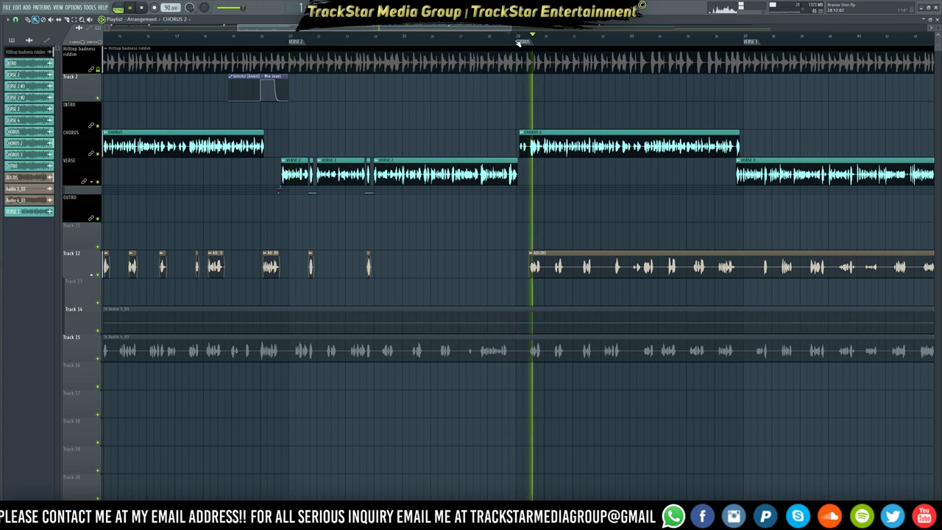
- Split CHORUS 2 after its opening words in bar 29 and remove the silent section before the next phrase
scroll(542, 44, up, 1)
scroll(542, 44, up, 3)
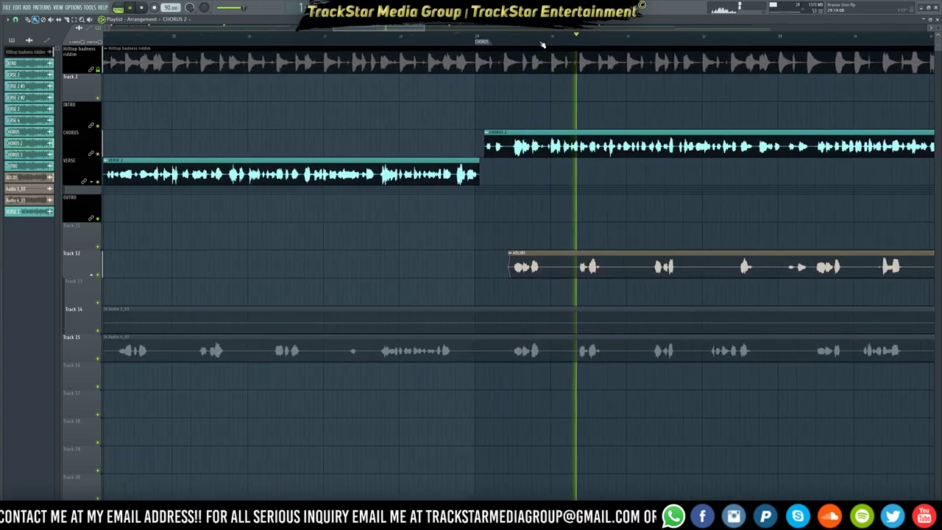
scroll(454, 41, up, 3)
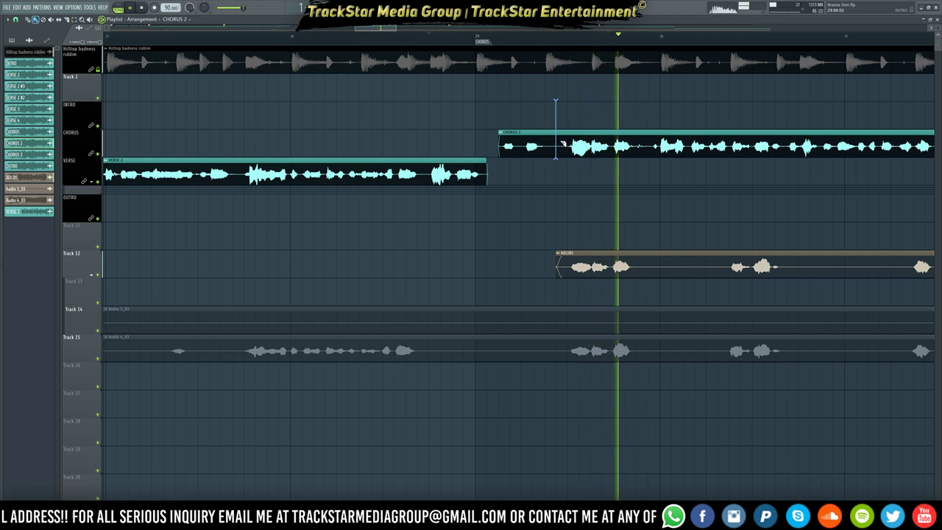
drag(563, 143, 563, 146)
scroll(580, 42, up, 4)
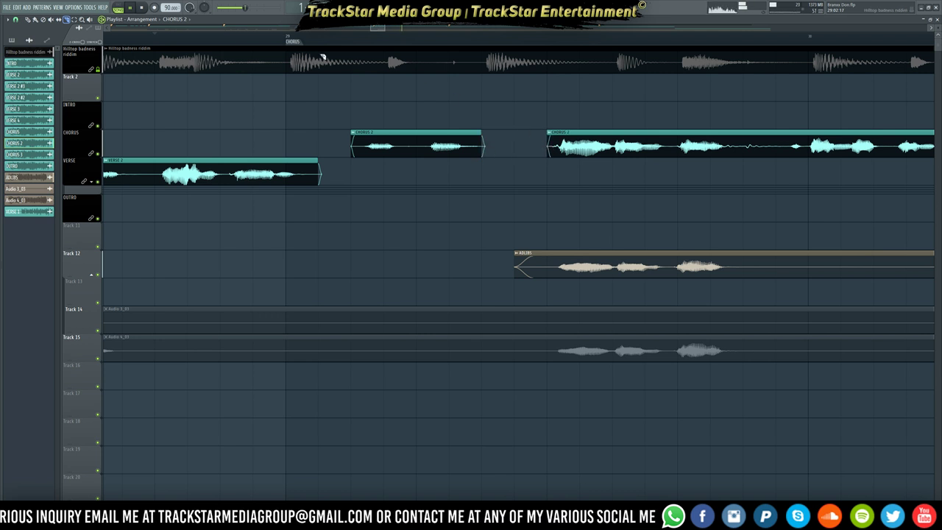
- Play from just before bar 29 to check the split at the start of CHORUS 2, and stop playback
click(226, 40)
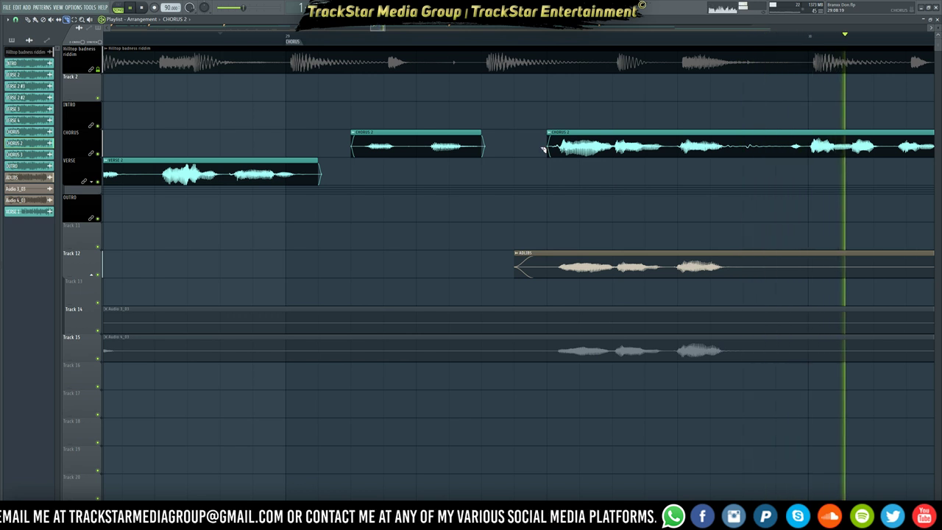
key(space)
key(space)
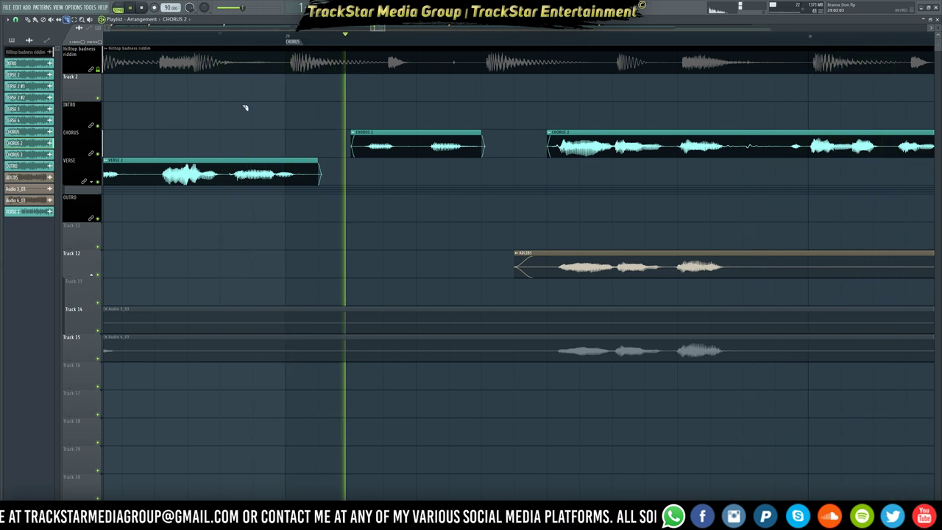
key(space)
- Set the playlist snapping to none and play the arrangement from just before CHORUS 2
click(17, 20)
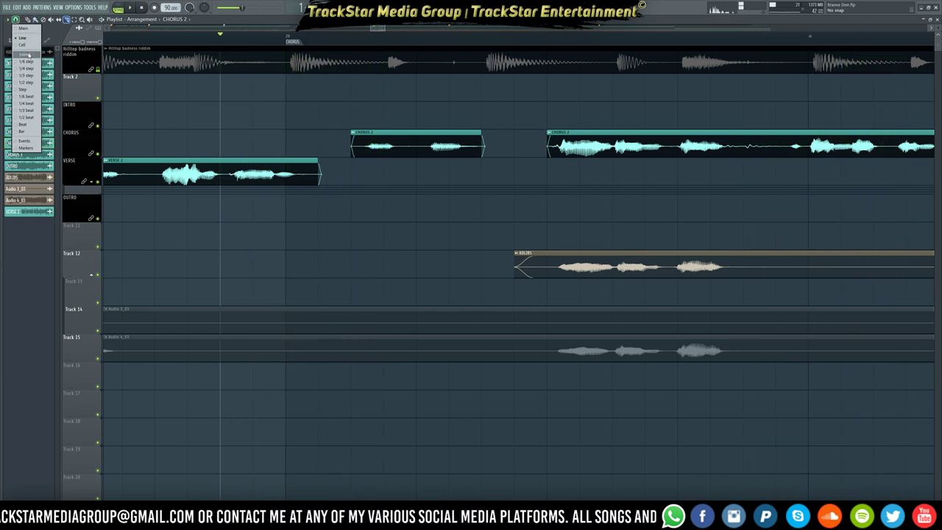
click(30, 55)
scroll(461, 40, down, 2)
mouse_move(373, 29)
mouse_down()
mouse_move(387, 32)
mouse_move(373, 35)
mouse_up()
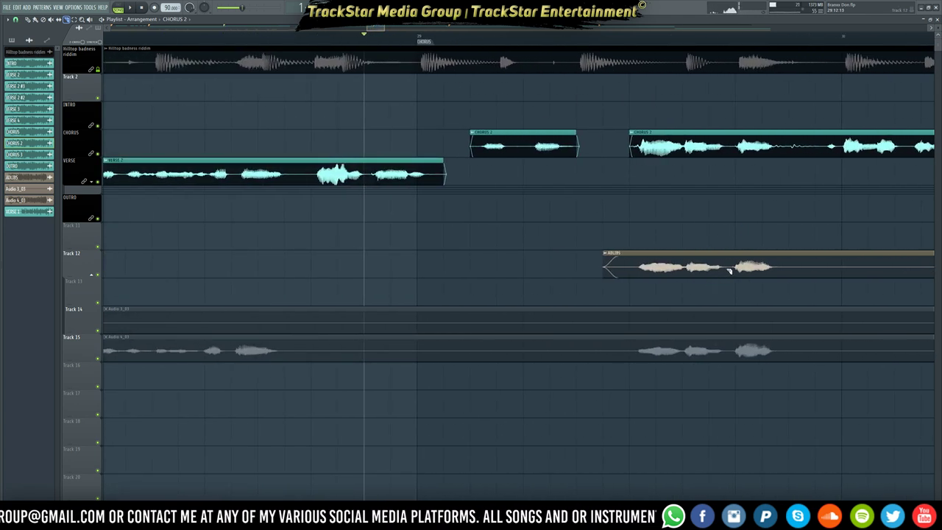
key(space)
- Slice the Track 12 ADLIBS clip on both sides of the bar 30 phrase and delete the section preceding it
drag(378, 30, 392, 30)
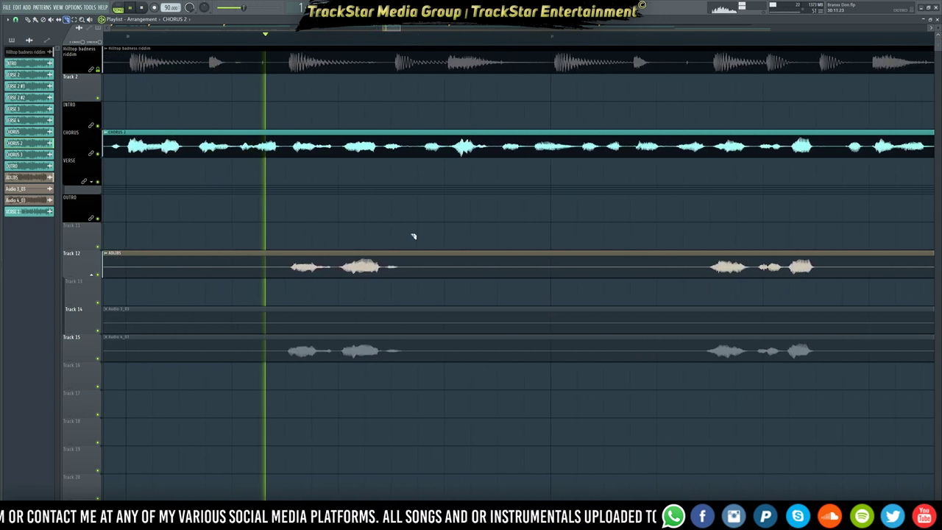
click(287, 267)
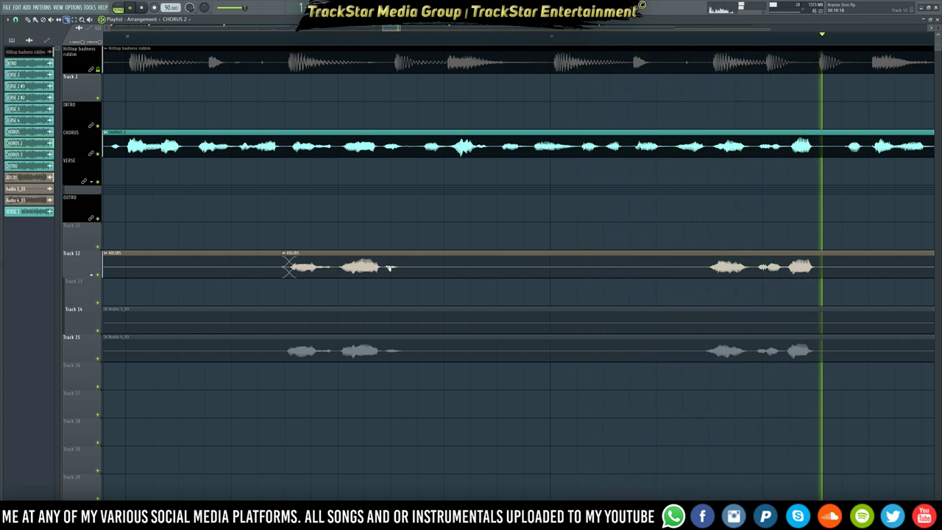
click(410, 267)
click(263, 262)
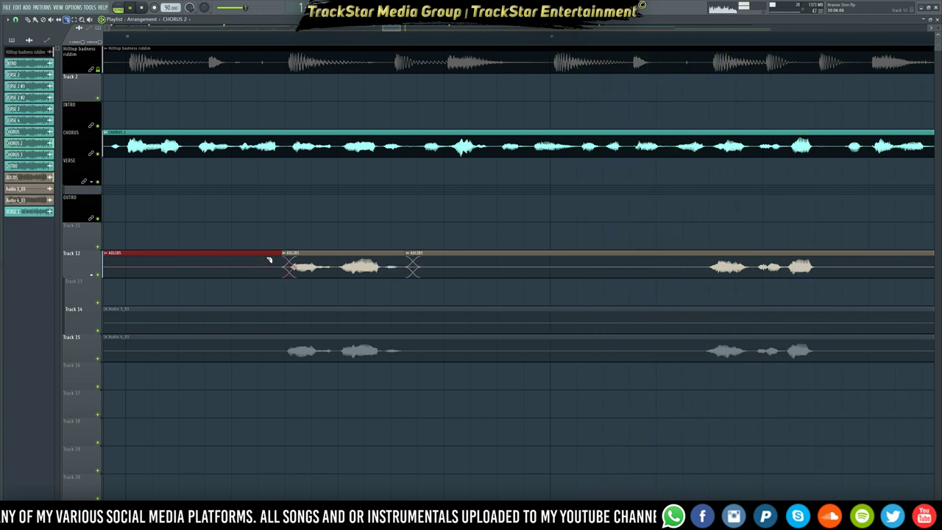
key(Delete)
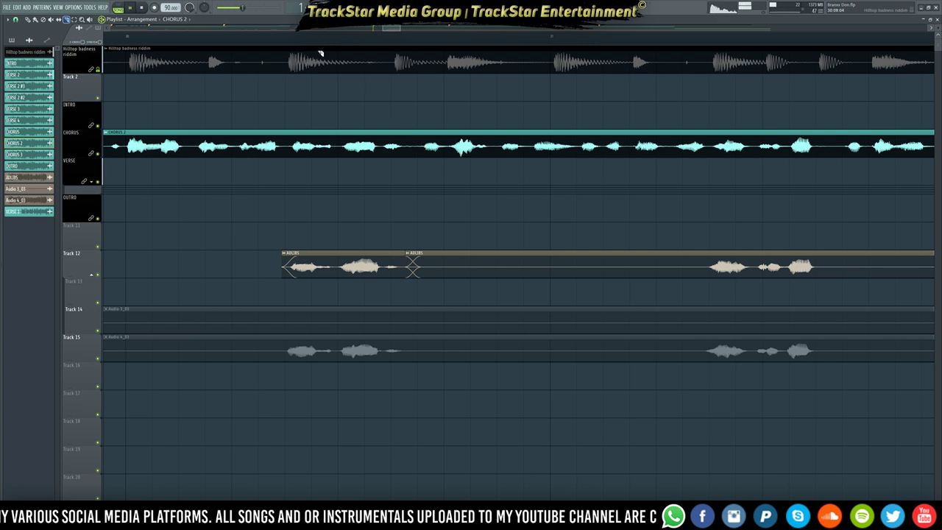
- Trim the opening word from the bar 30 ad-lib and isolate the bar 31 ad-lib phrase, deleting the silence between them
mouse_move(390, 27)
mouse_down()
mouse_move(367, 28)
mouse_move(389, 27)
mouse_up()
right_click(439, 273)
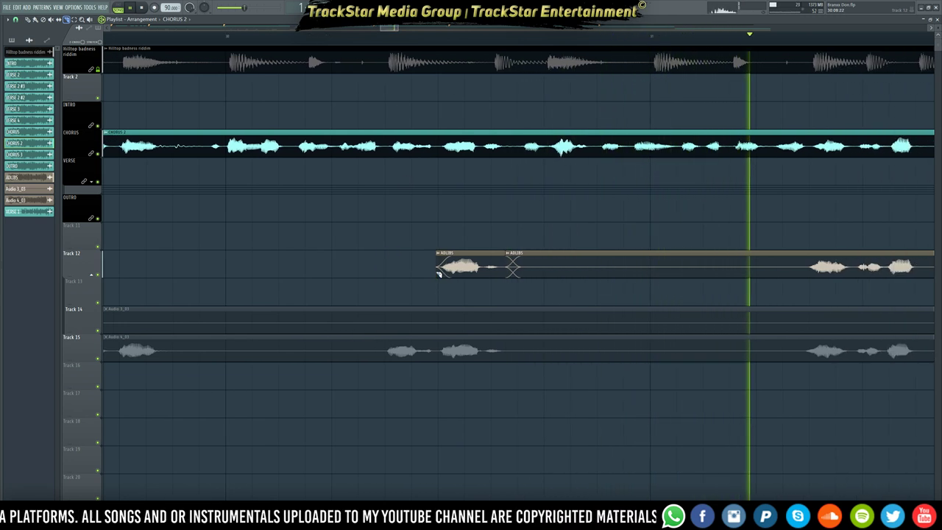
drag(395, 27, 398, 28)
right_click(440, 270)
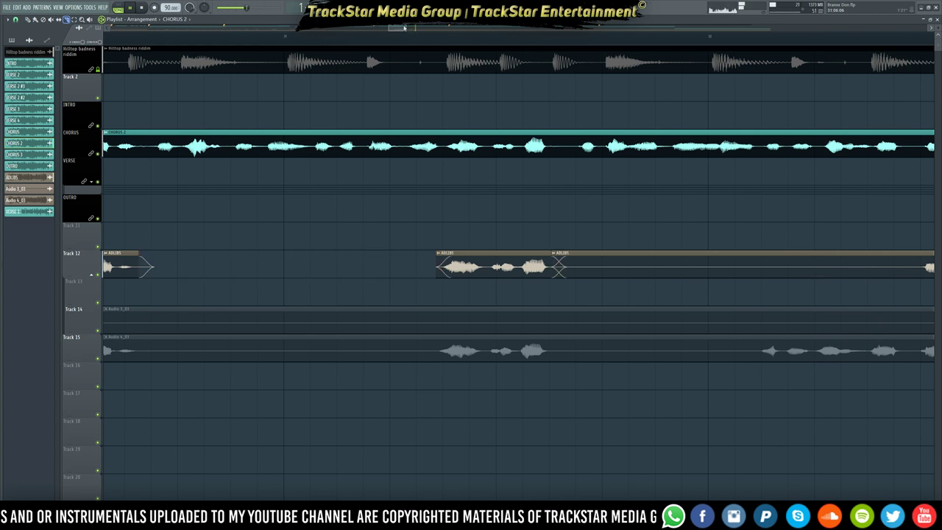
- Isolate the bar 32 ad-lib on Track 12 by deleting the silence around it, and replay from bar 32
drag(405, 28, 415, 27)
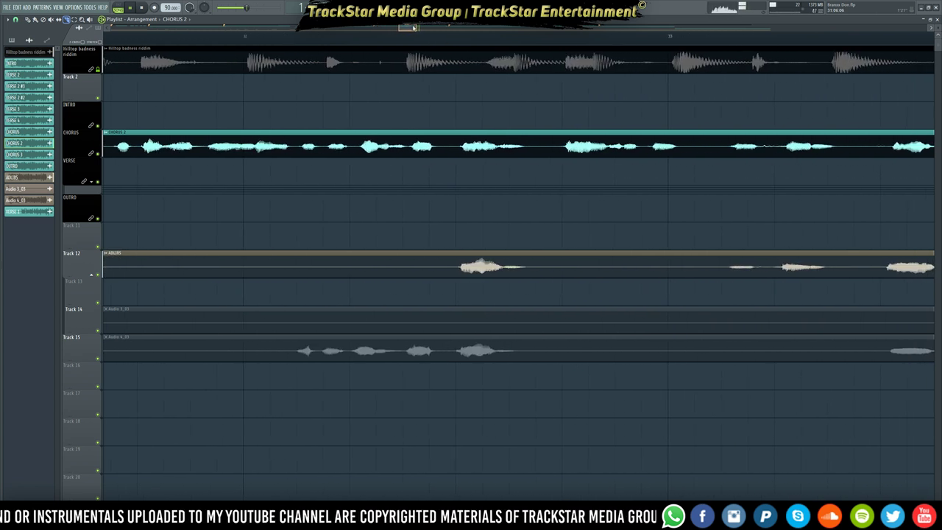
right_click(450, 272)
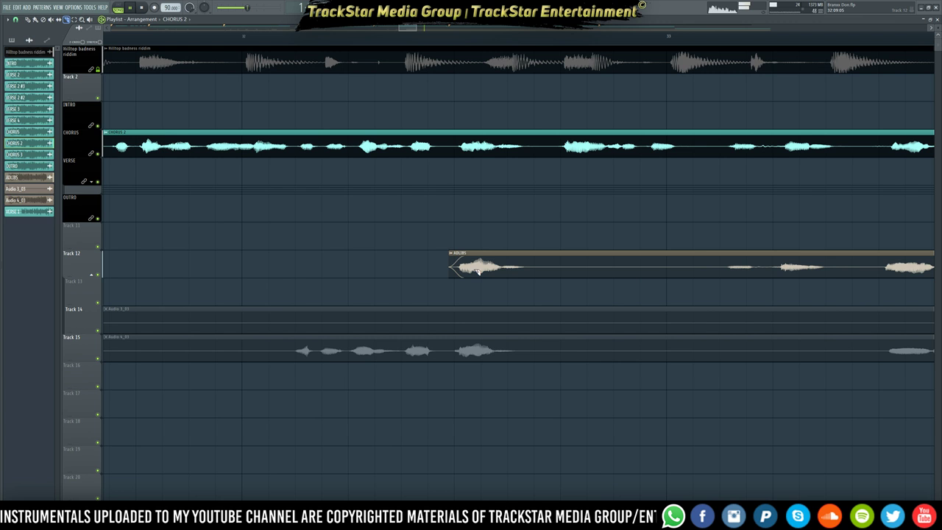
right_click(723, 272)
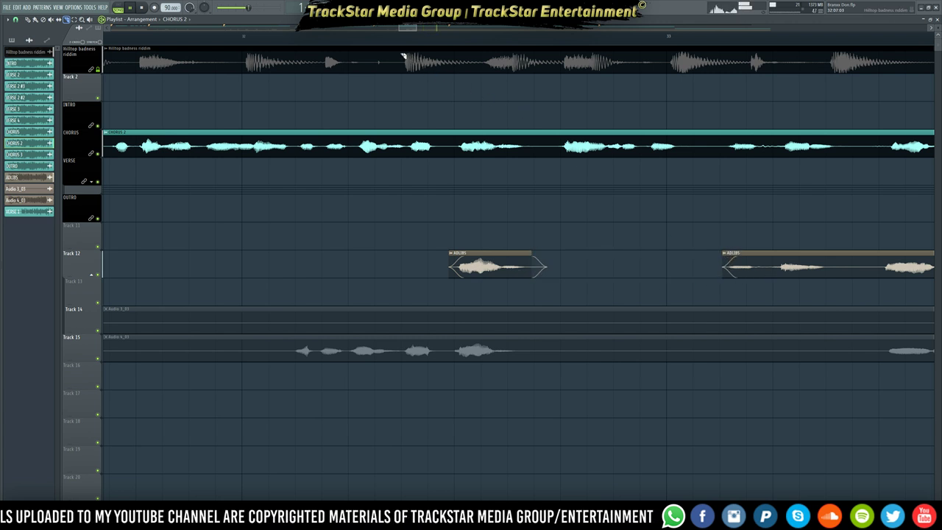
click(385, 37)
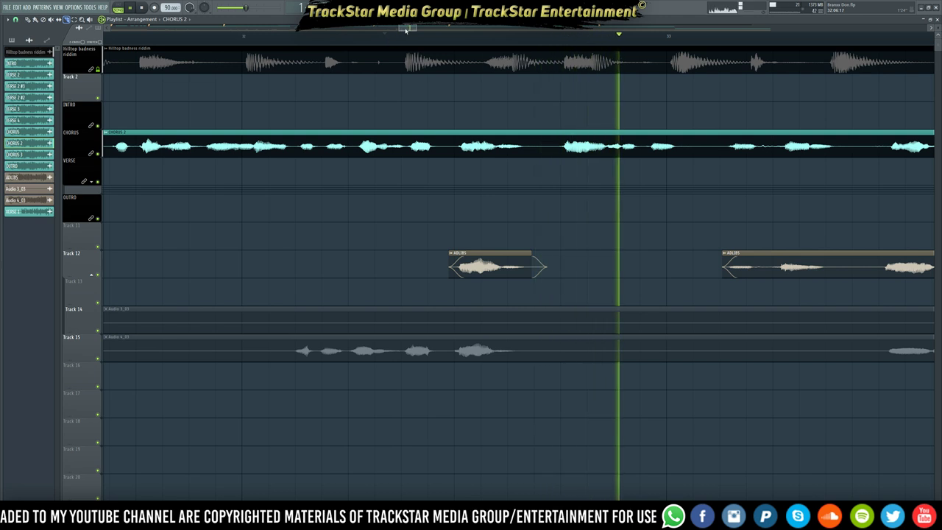
- Slice after the first ad-lib phrase in bar 33, keeping that phrase, and delete the section up to the bar's last ad-lib word
drag(405, 30, 416, 28)
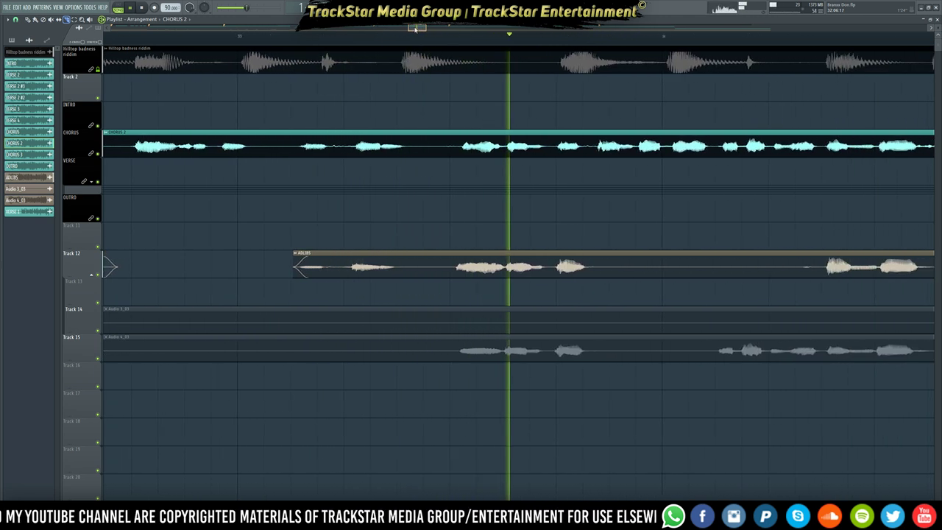
right_click(410, 273)
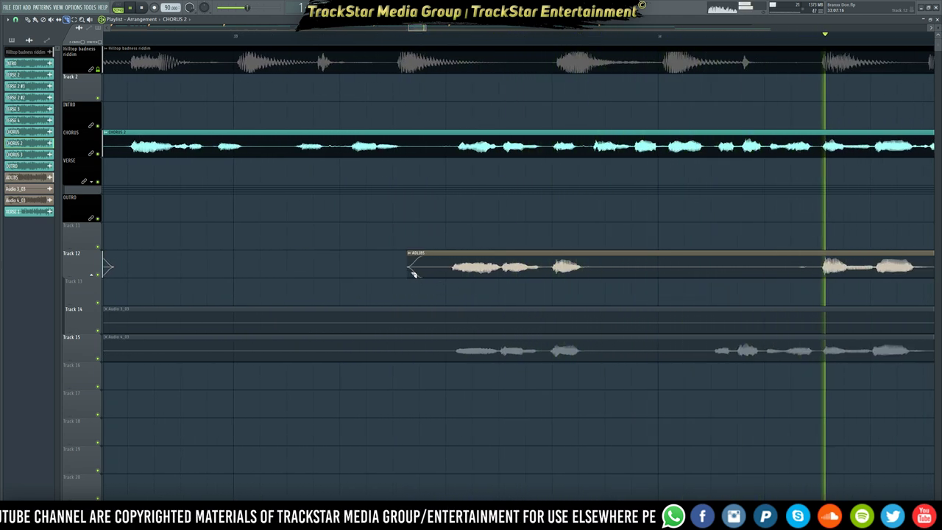
key(ctrl+z)
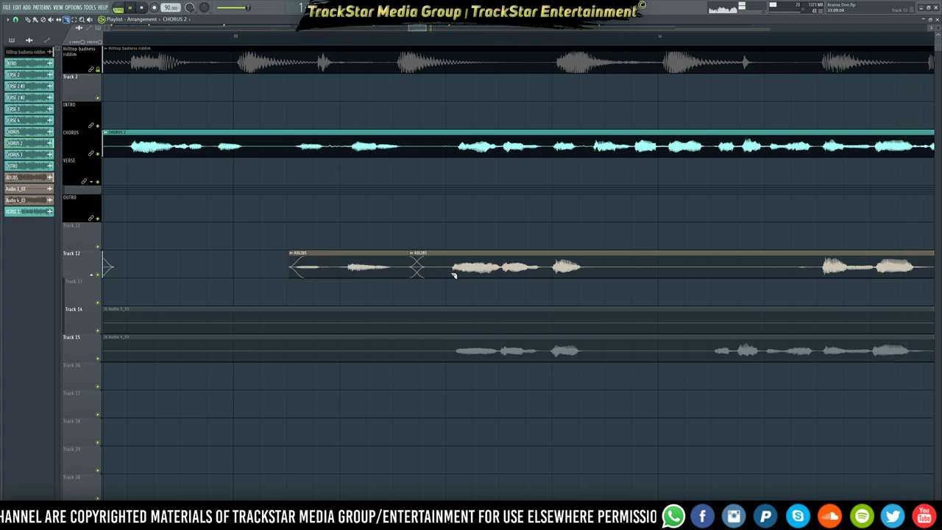
right_click(551, 269)
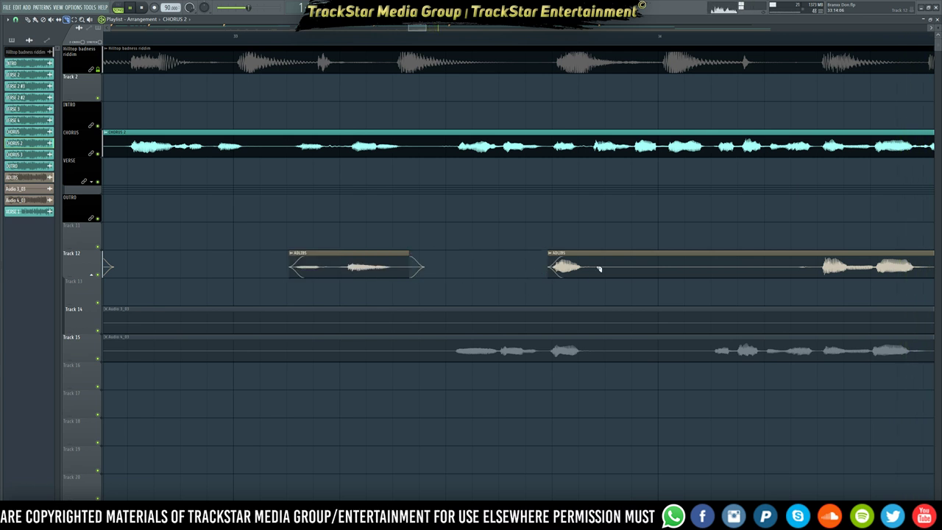
- Replay the bar 33 ad-libs and extend the starts of both ADLIBS clips there slightly earlier
click(351, 37)
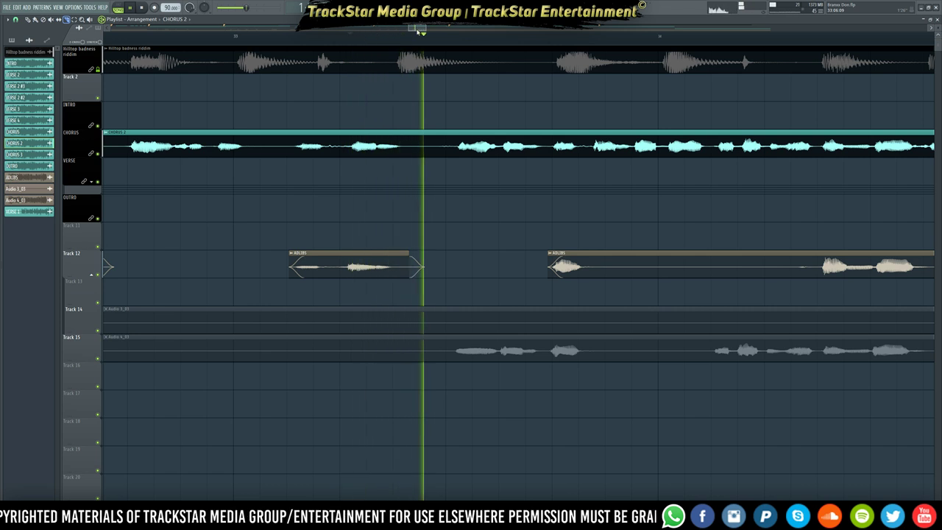
mouse_move(417, 28)
mouse_down()
mouse_move(440, 33)
mouse_move(427, 31)
mouse_up()
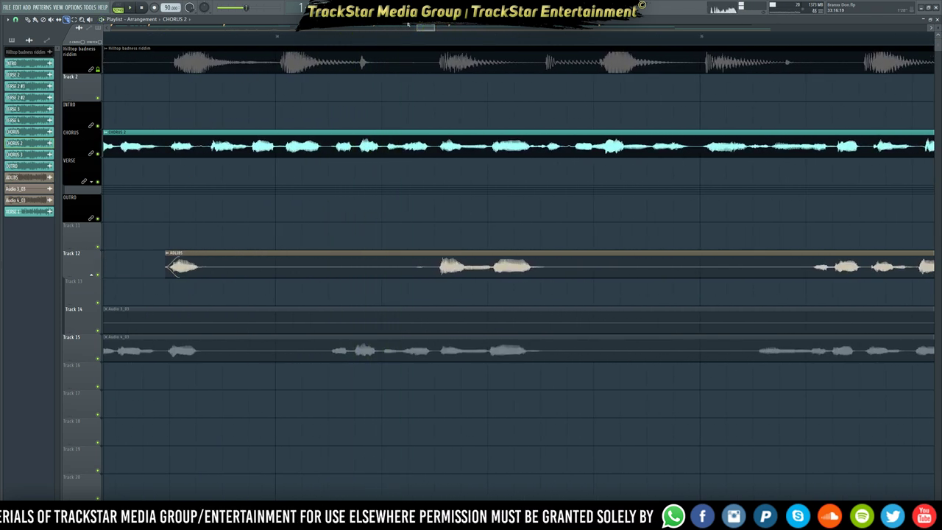
drag(426, 29, 419, 29)
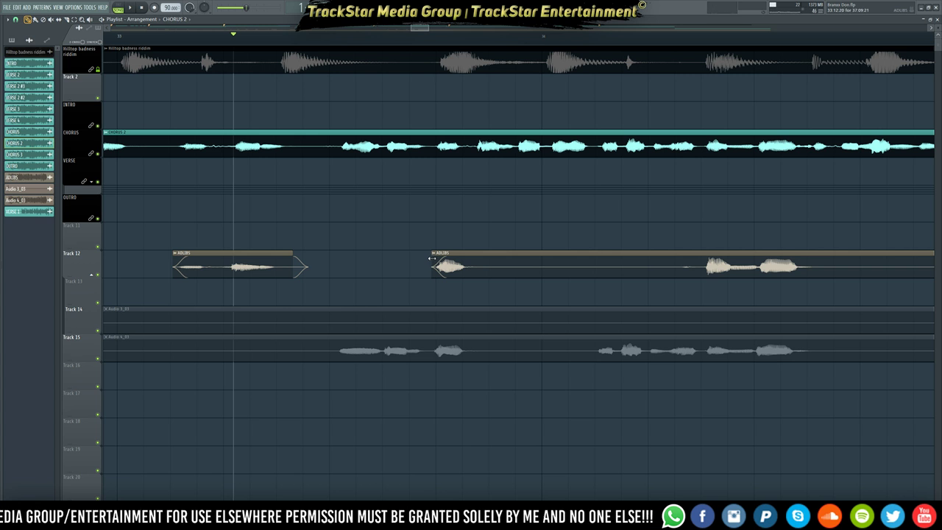
drag(432, 259, 423, 259)
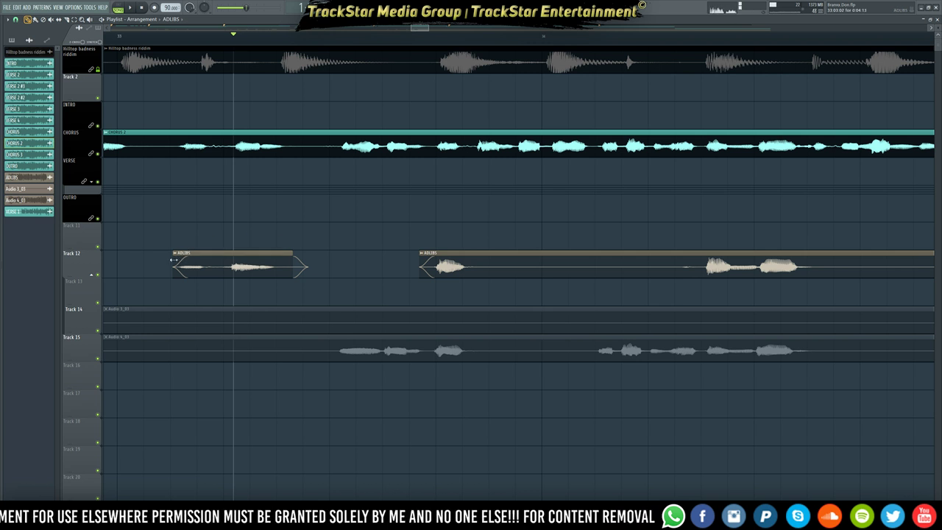
key(space)
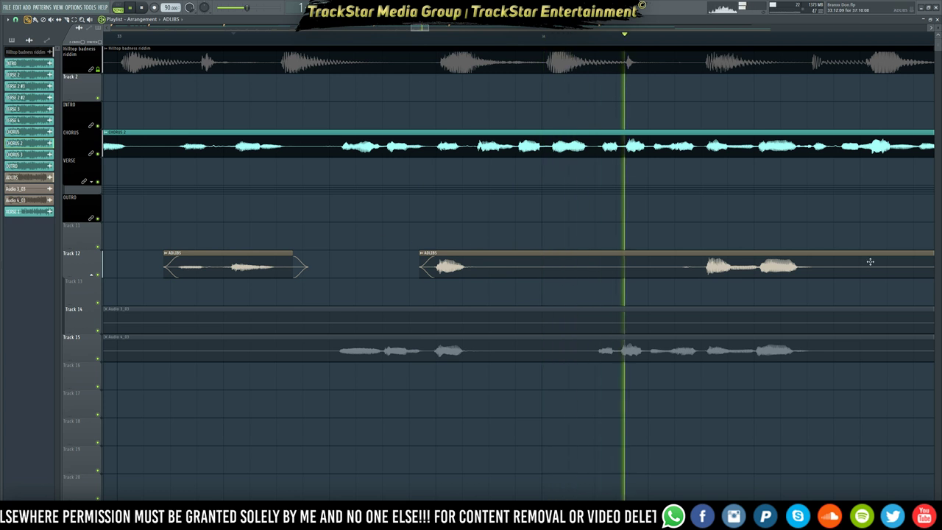
- Slice after the last bar 33 ad-lib, delete the silence up to the bar 34 phrase, and slice after that phrase
click(67, 20)
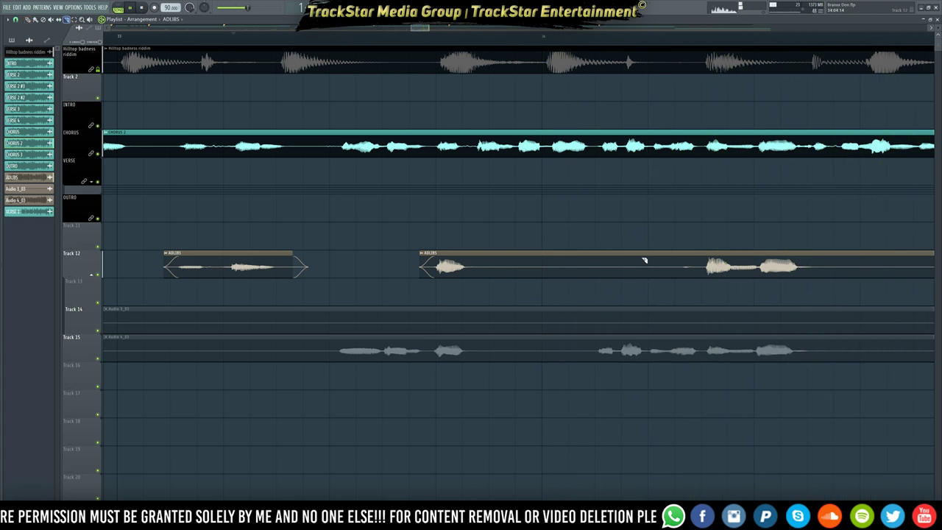
click(485, 269)
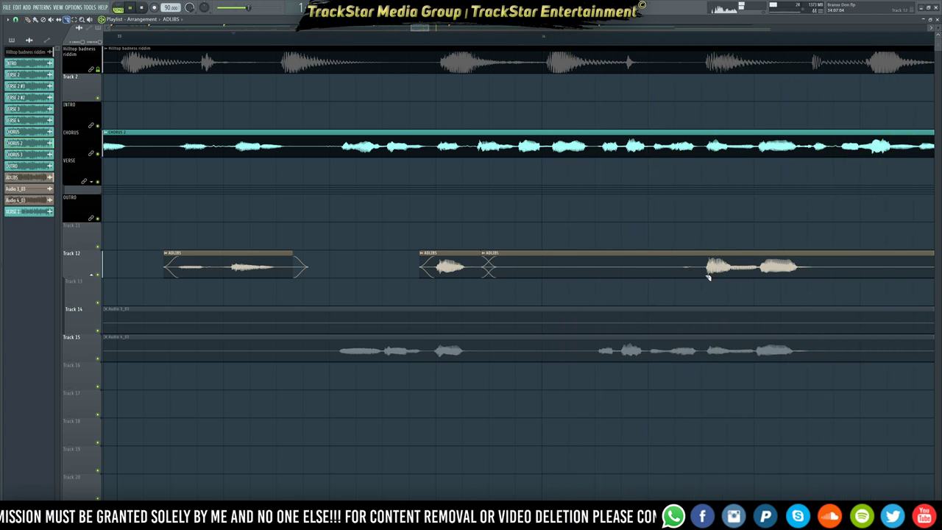
right_click(696, 274)
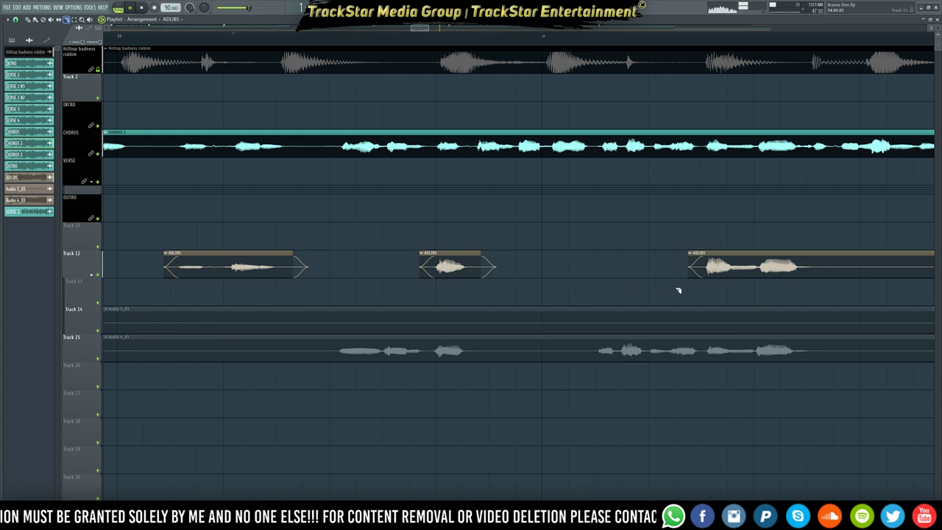
click(807, 273)
- Stop playback and delete the empty ADLIBS sections between the bar 34 phrase and the bar 35 phrase
scroll(496, 39, down, 6)
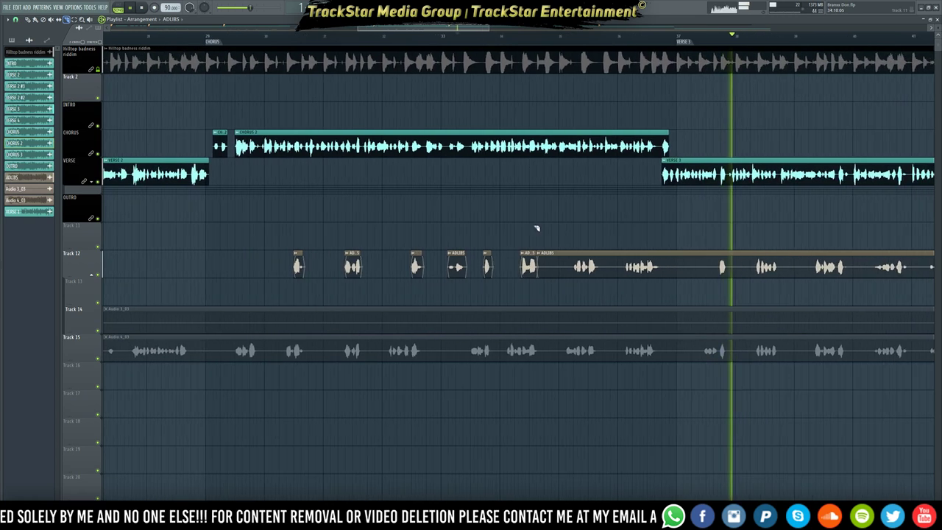
scroll(567, 39, up, 2)
scroll(568, 38, up, 2)
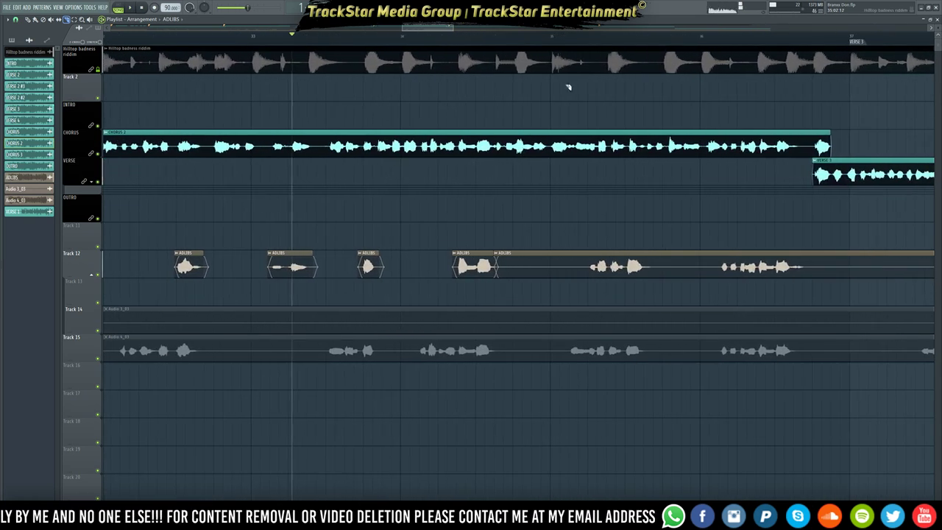
key(space)
drag(545, 270, 570, 274)
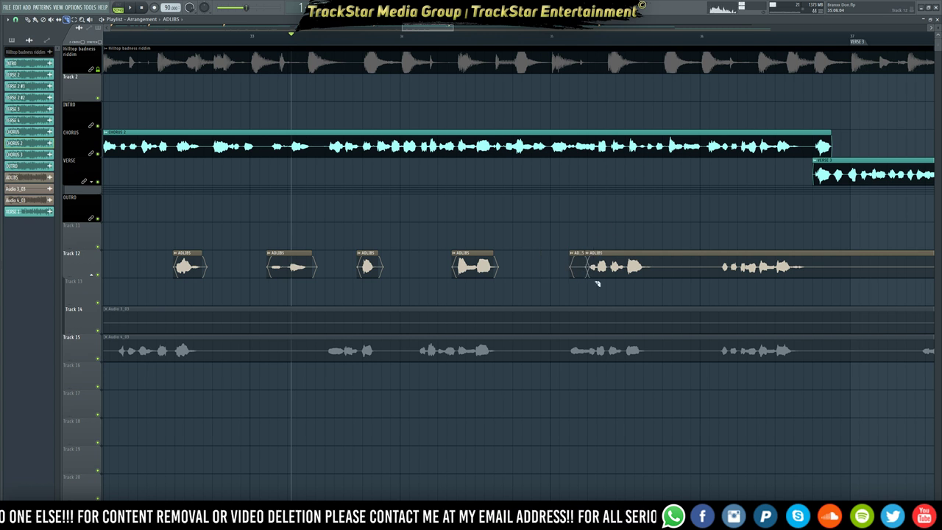
right_click(577, 271)
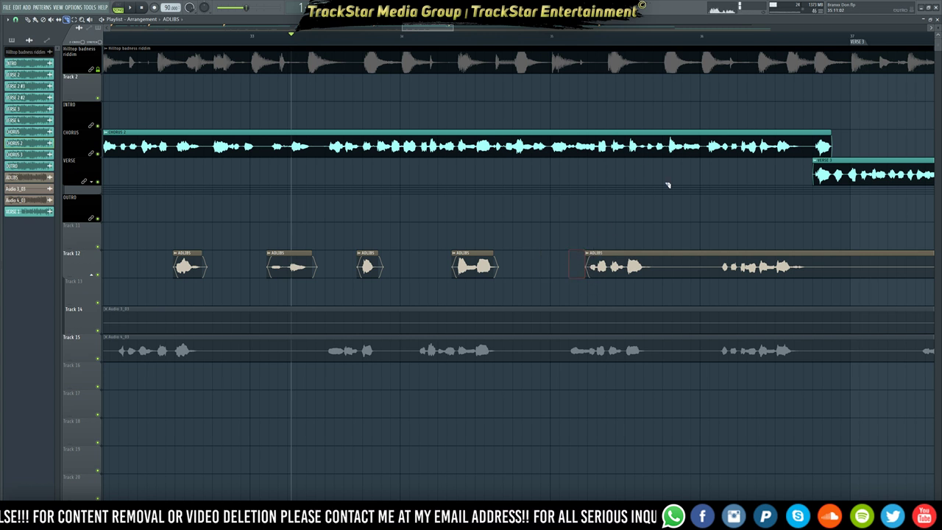
- Replay the ad-libs from bar 35 and delete the bar 35 phrase from the ADLIBS track
drag(434, 26, 445, 28)
key(space)
scroll(460, 42, up, 1)
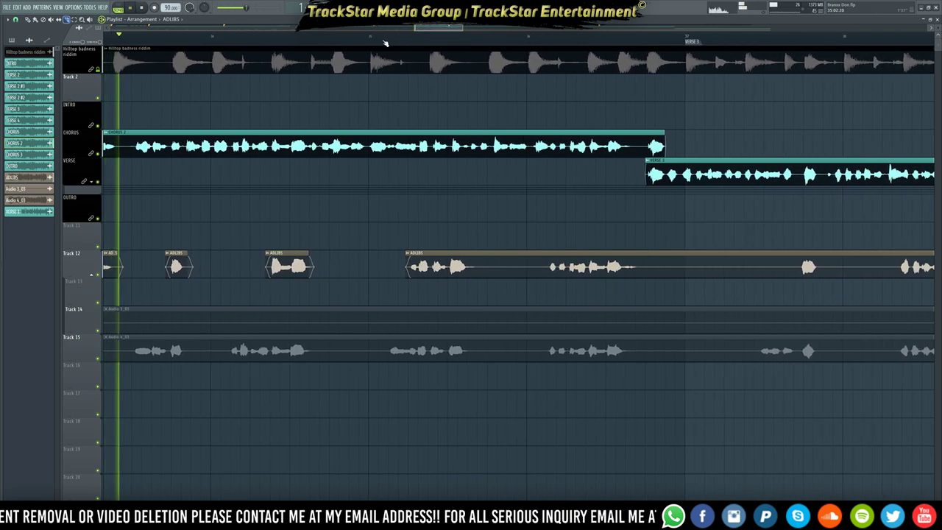
click(384, 41)
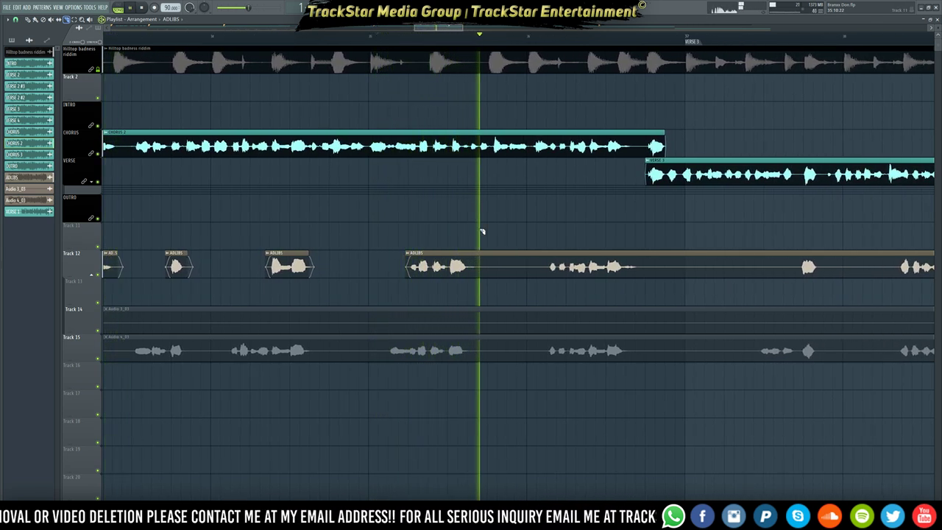
scroll(519, 276, up, 3)
right_click(519, 277)
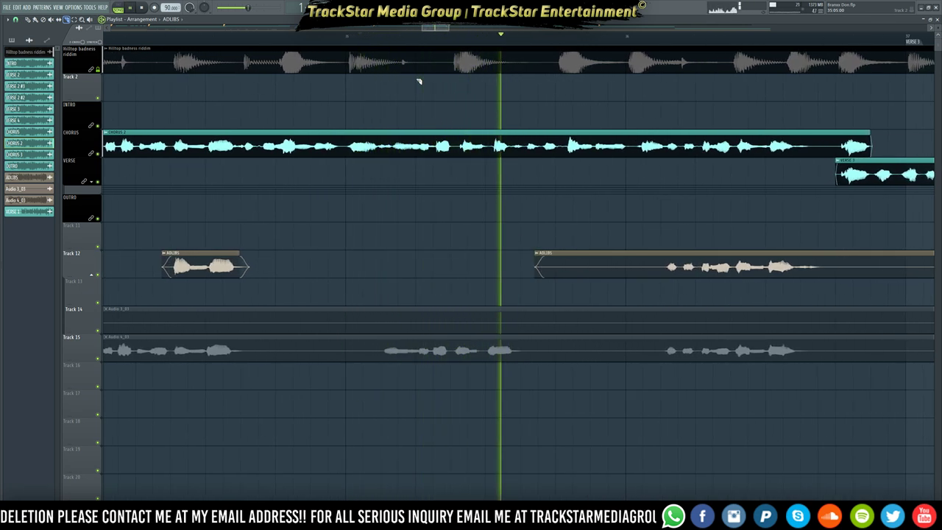
- Delete the ADLIBS silence before the bar 36 phrase, slice after that phrase, and delete the section up to the late bar 37 word
click(663, 269)
ctrl+click(641, 263)
key(Delete)
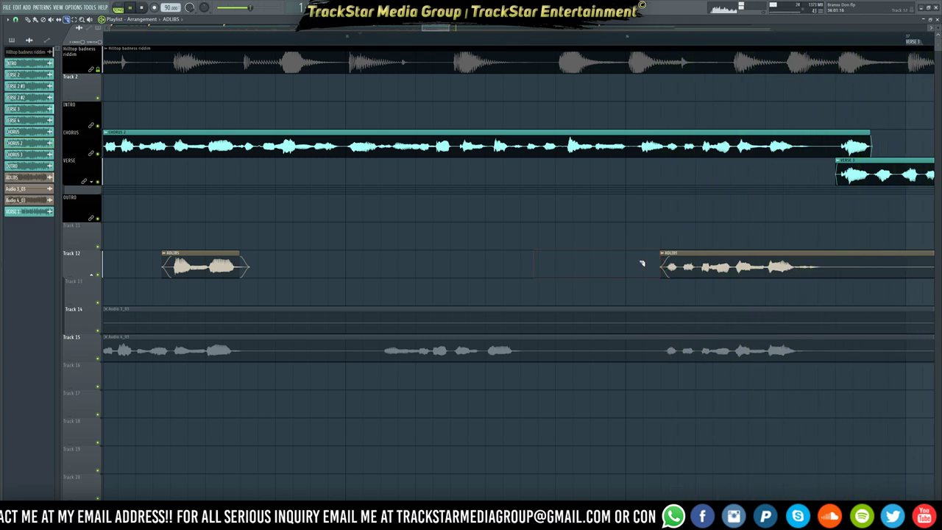
click(834, 261)
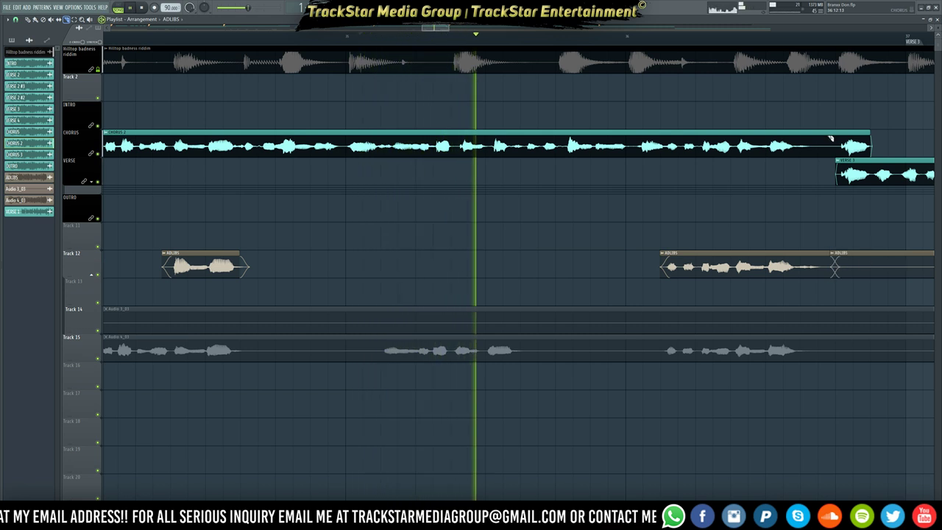
drag(443, 28, 462, 33)
right_click(572, 268)
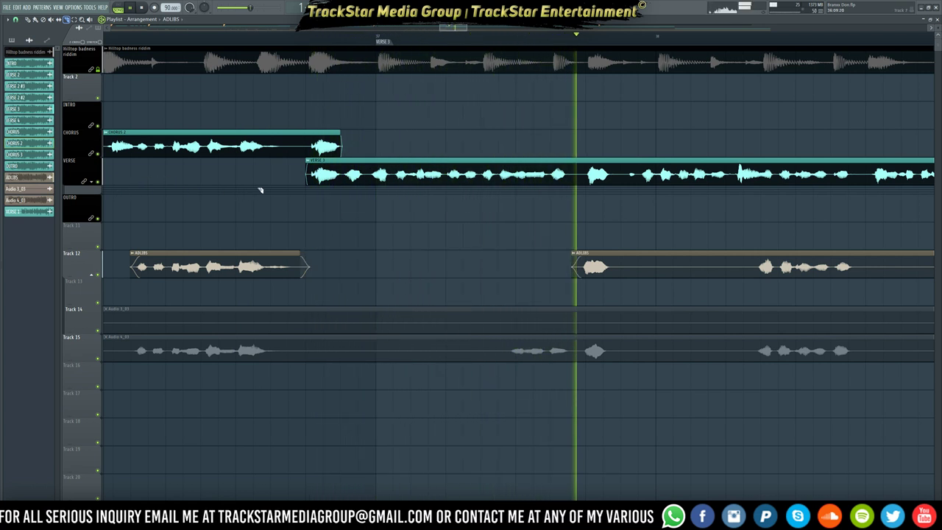
- Replay from the VERSE 3 marker and cut the riddim out from the last hit of bar 37 up to bar 38
click(375, 41)
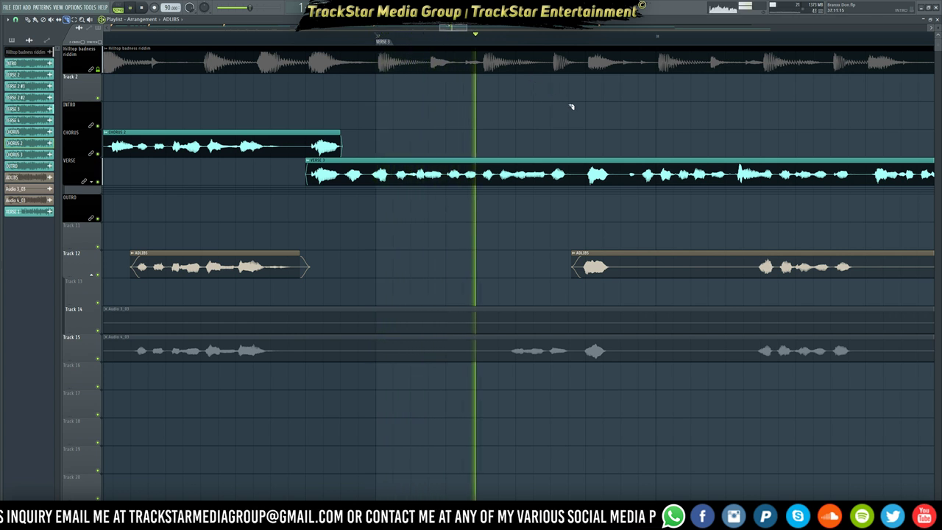
key(space)
key(space)
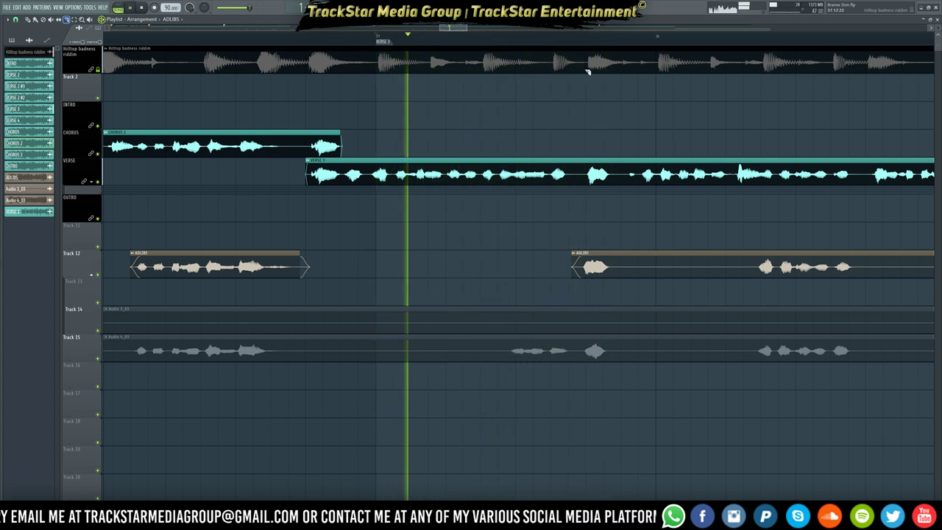
drag(588, 72, 588, 87)
drag(658, 61, 654, 96)
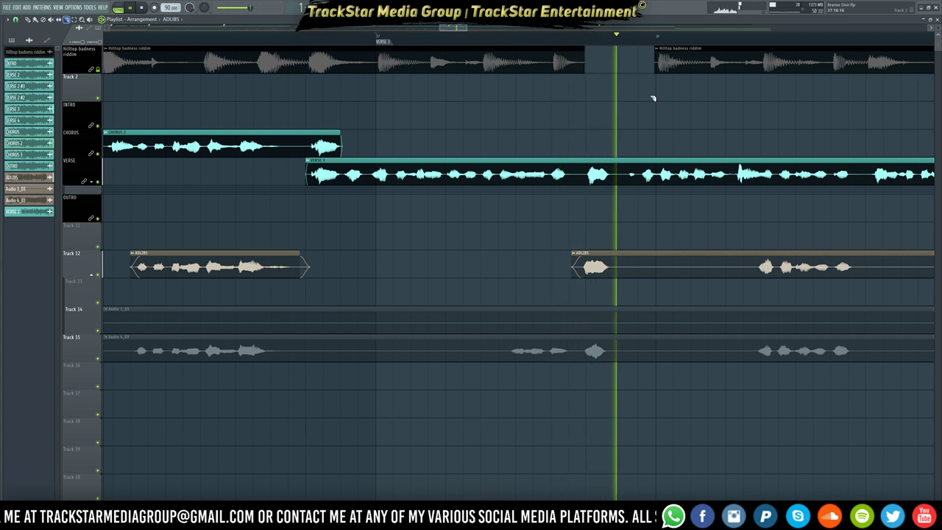
- Replay bar 37 and cut the isolated last word of that bar out of the VERSE 3 clip
key(space)
key(space)
drag(575, 159, 613, 190)
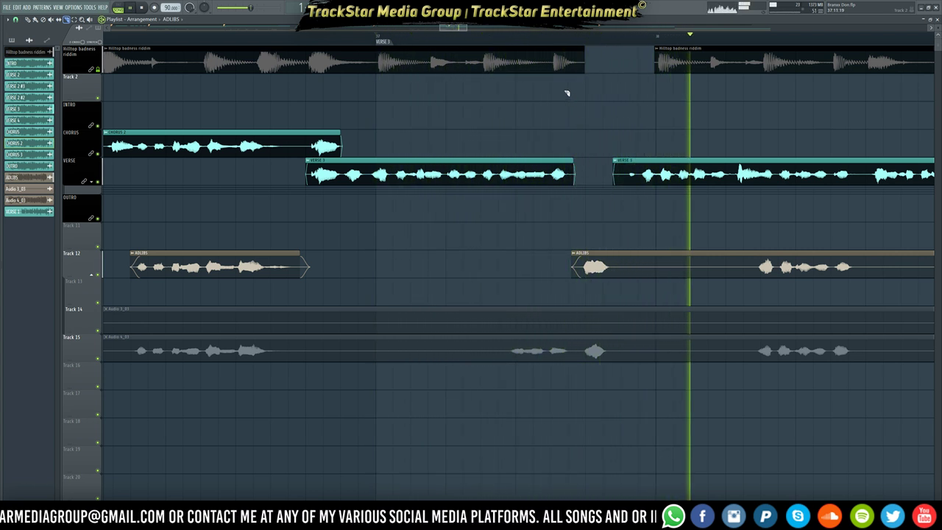
- Start the riddim drop one hit earlier in bar 37 and trim the second VERSE 3 clip to begin at its first phrase
key(space)
key(space)
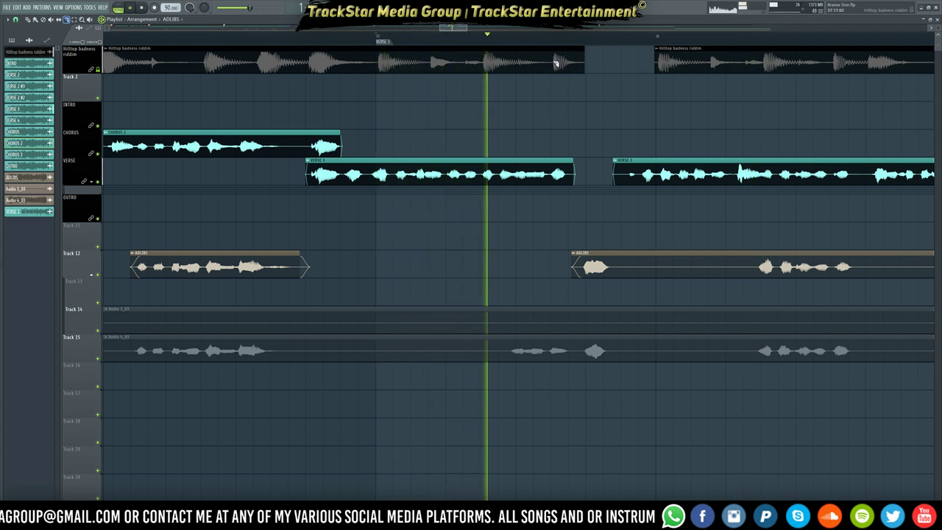
drag(557, 65, 563, 81)
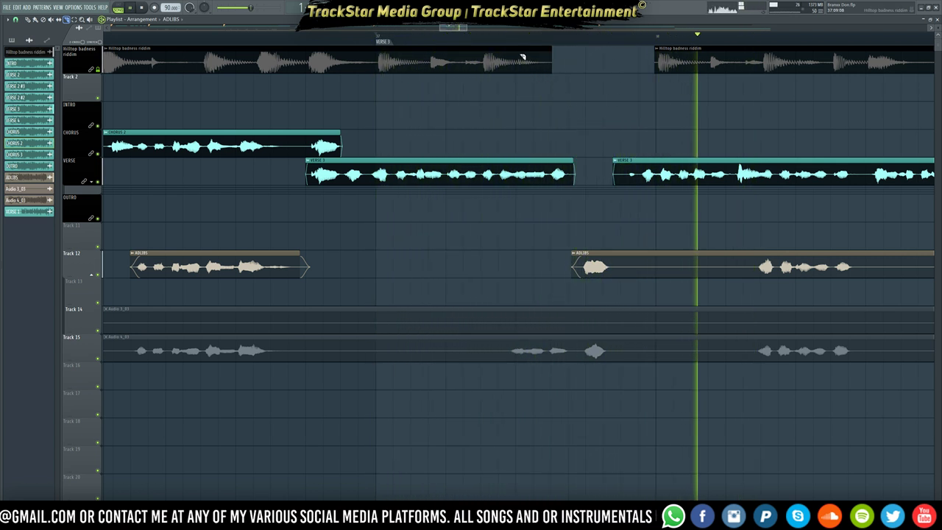
key(space)
key(space)
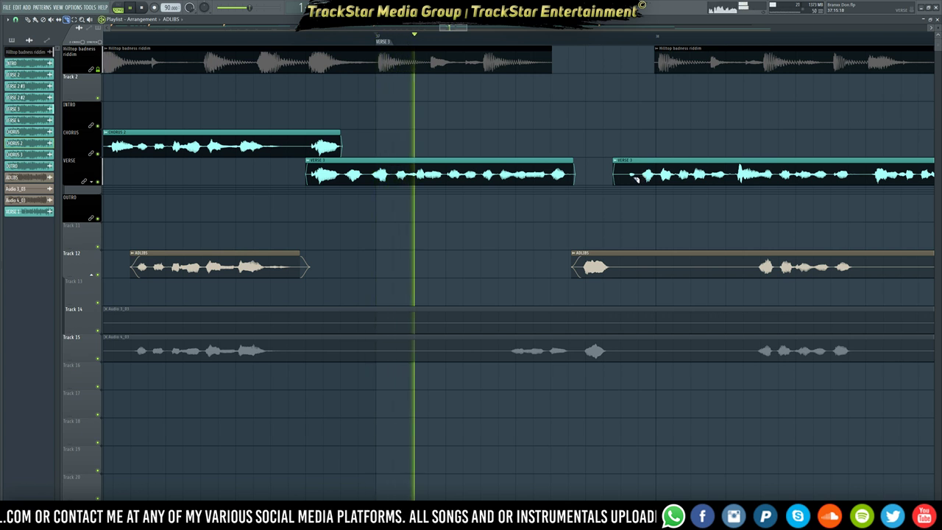
drag(636, 178, 636, 185)
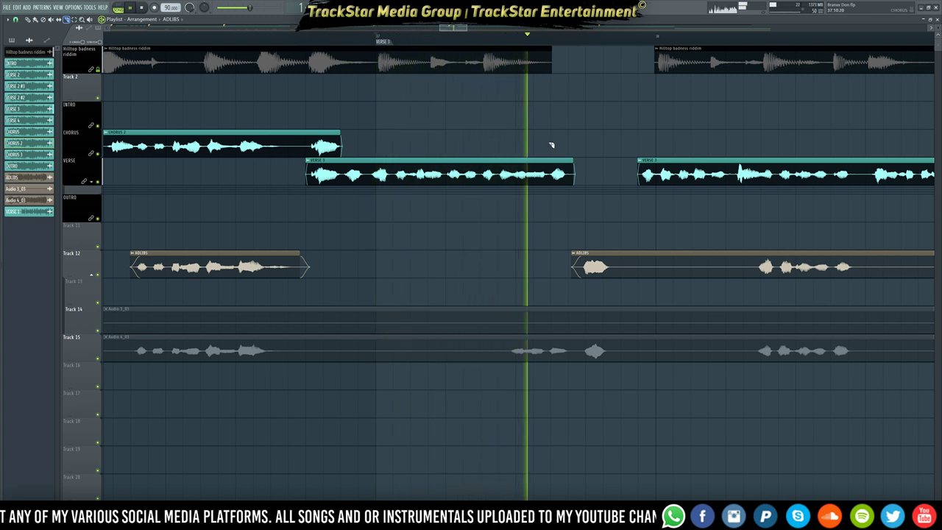
key(space)
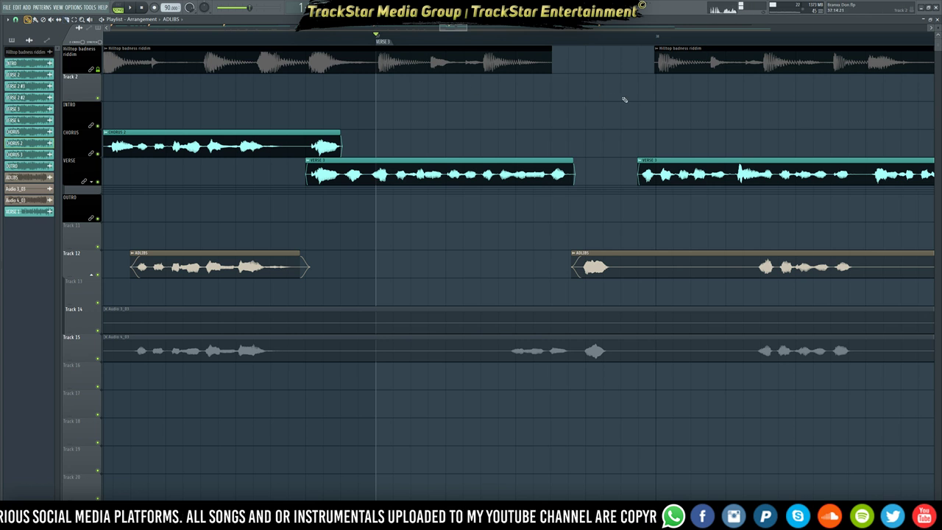
- Trim the second riddim clip's start to bar 38 and set the Hilltop badness riddim declicking mode to Generic (bleeding)
scroll(681, 46, up, 3)
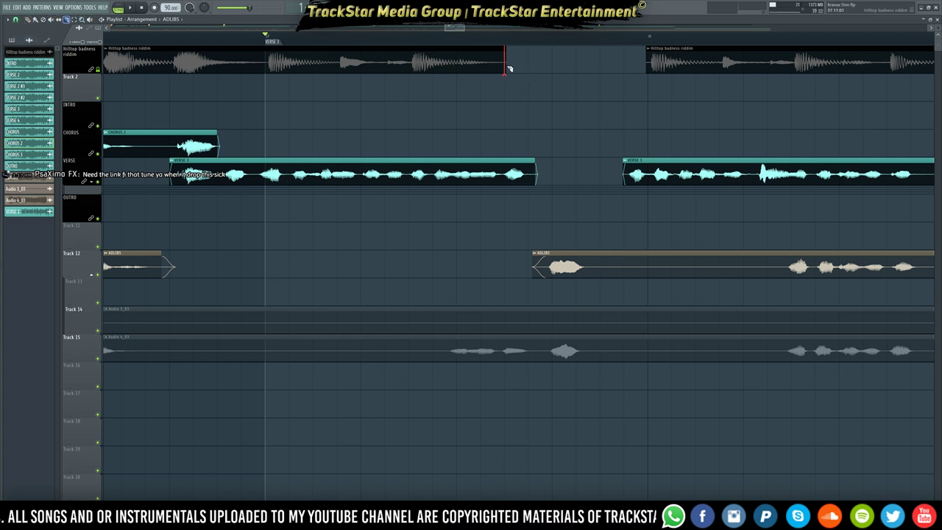
right_click(648, 68)
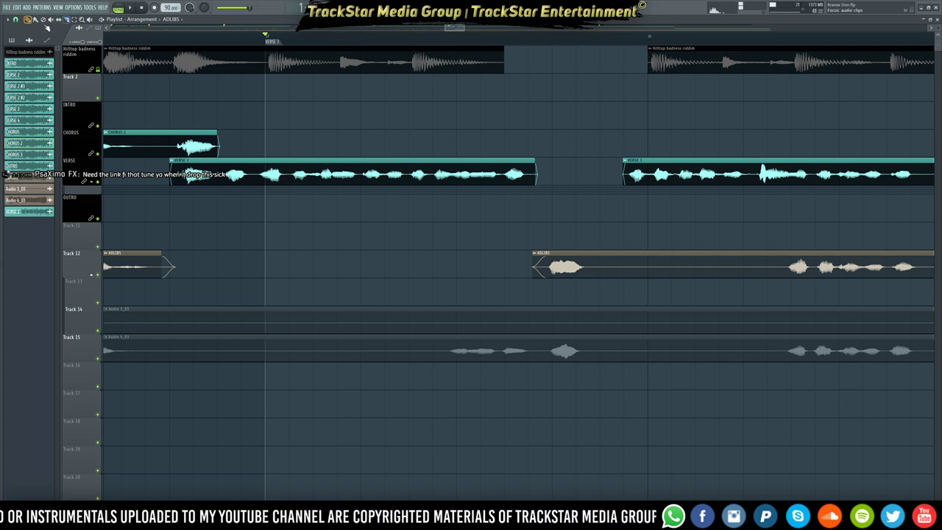
click(475, 63)
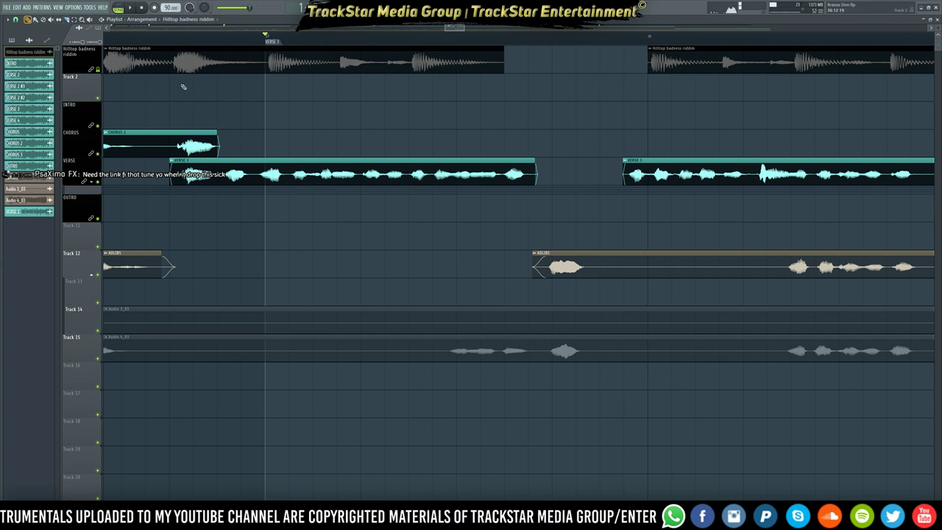
double_click(266, 55)
click(114, 163)
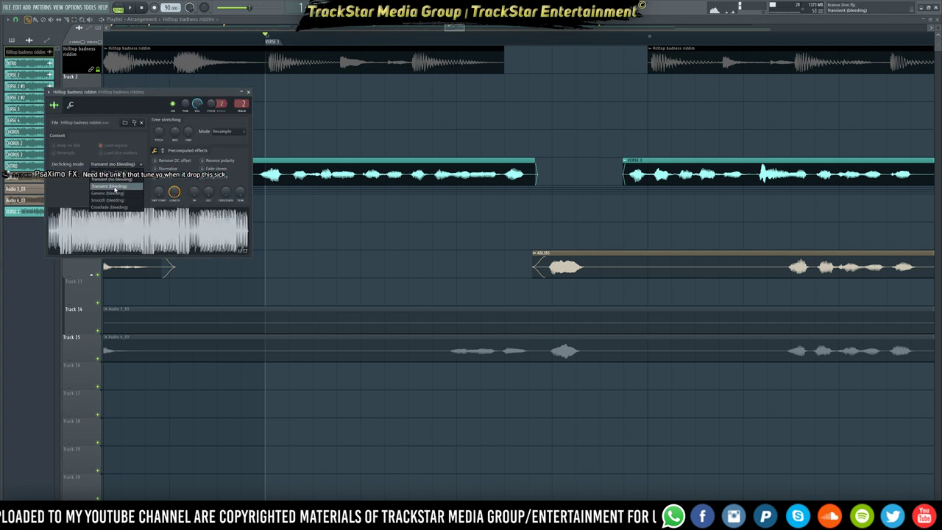
click(112, 193)
key(Escape)
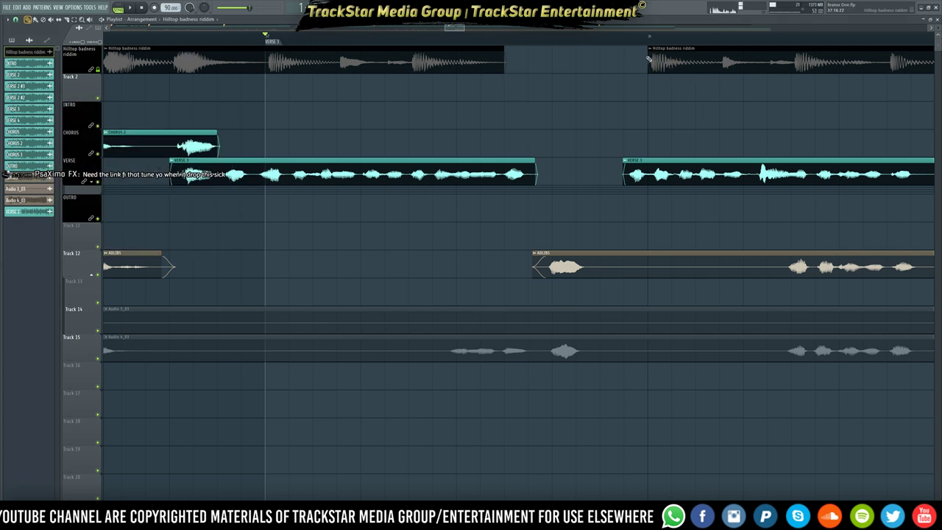
- Try placing short riddim pieces just before bar 38, and delete the riddim copy on Track 2
mouse_move(661, 58)
mouse_down()
mouse_move(615, 65)
mouse_move(649, 81)
mouse_move(649, 67)
mouse_up()
click(619, 65)
click(691, 86)
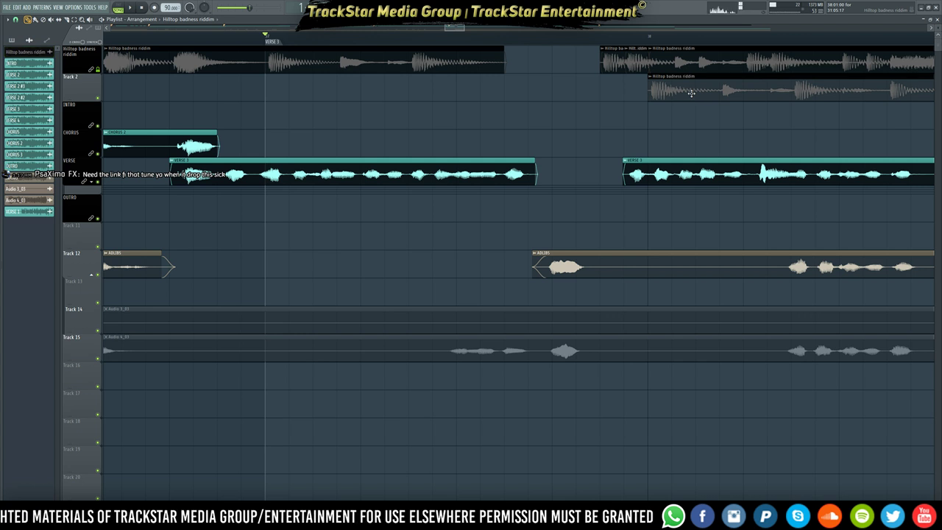
right_click(684, 84)
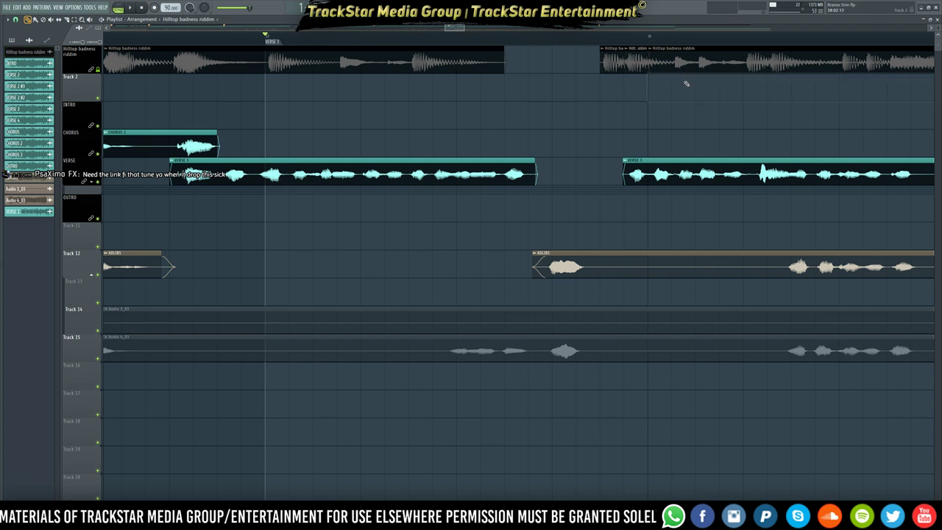
ctrl+click(635, 70)
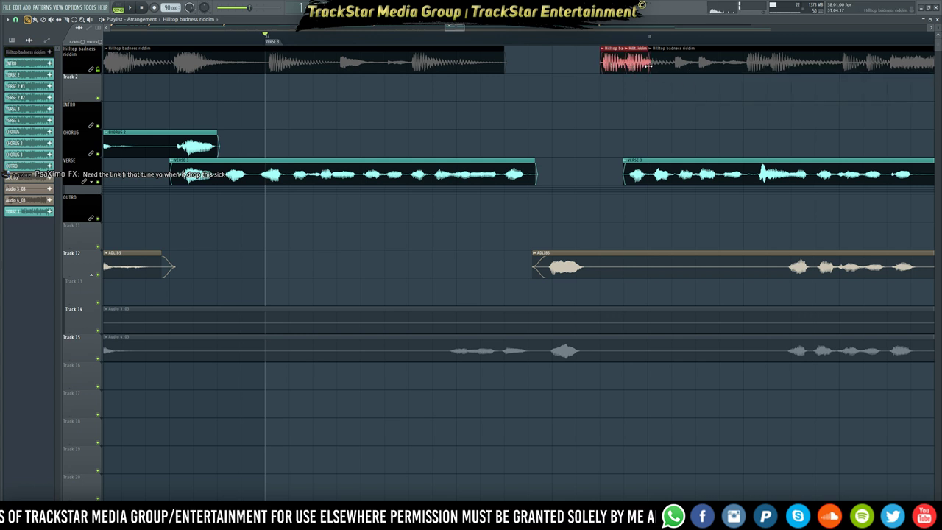
click(642, 66)
ctrl+click(638, 67)
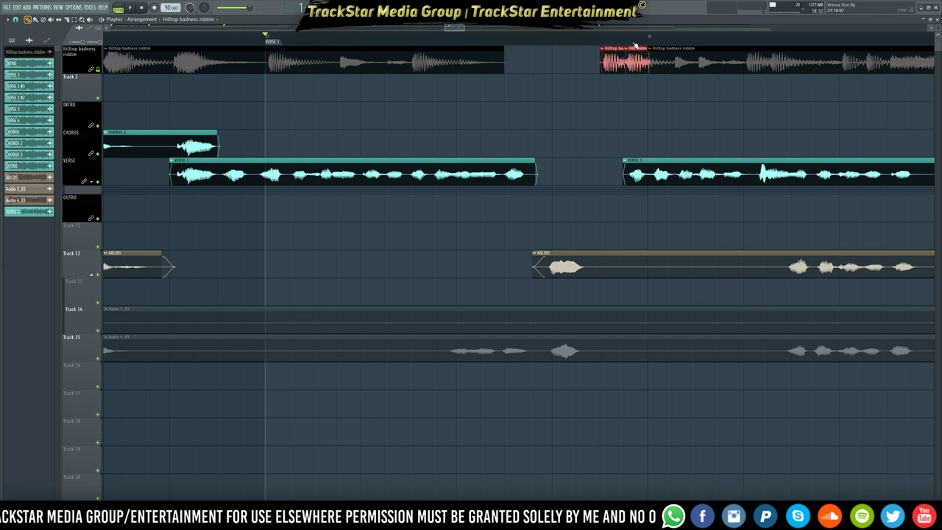
- Try adjusting the short riddim pieces against the bar 38 line, and delete all of them before bar 38
scroll(637, 67, up, 3)
click(689, 52)
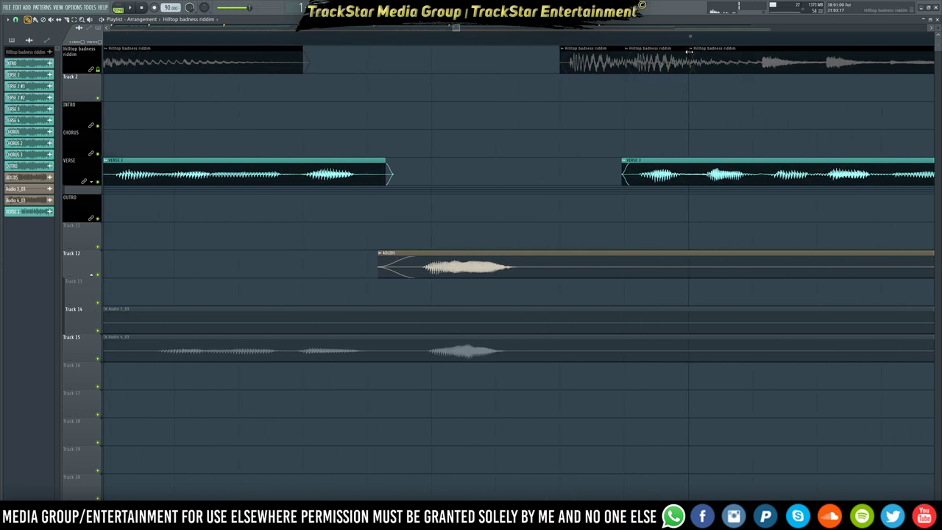
drag(608, 59, 686, 55)
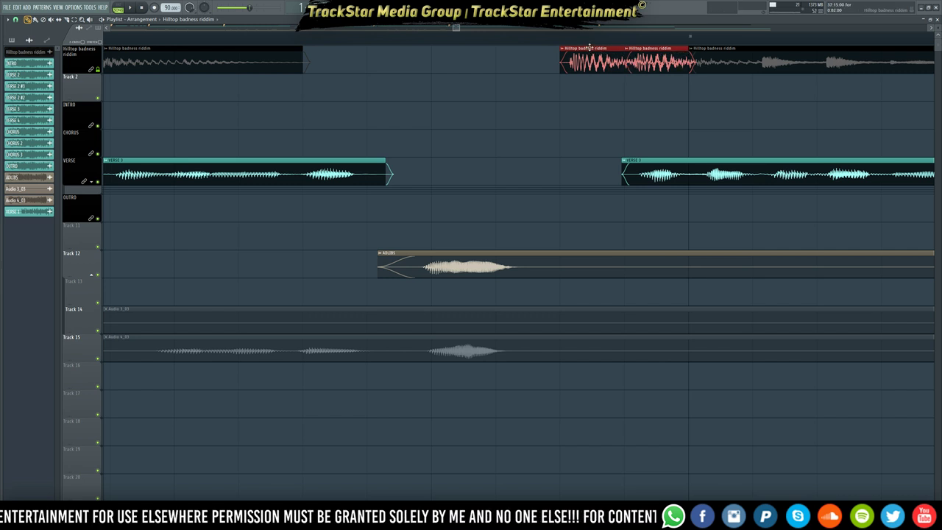
scroll(631, 43, up, 2)
drag(696, 57, 673, 57)
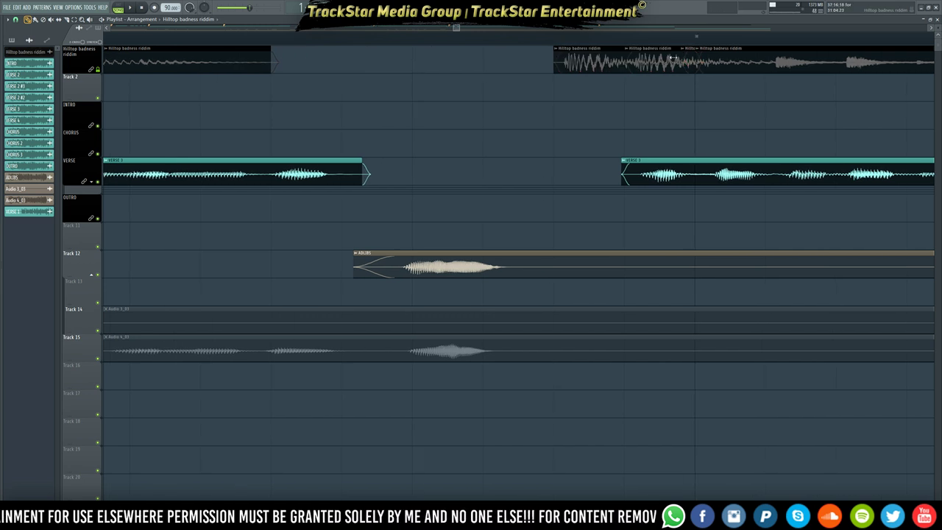
right_click(670, 59)
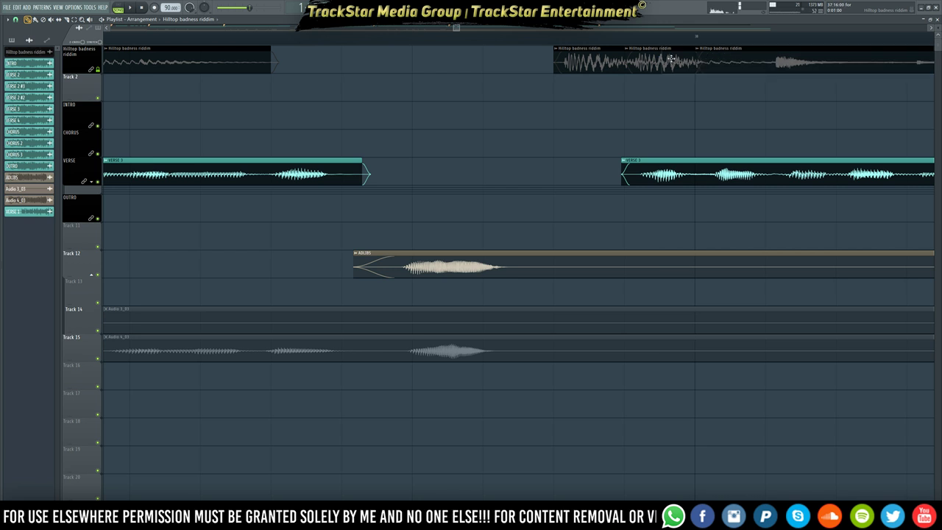
right_click(668, 60)
right_click(668, 63)
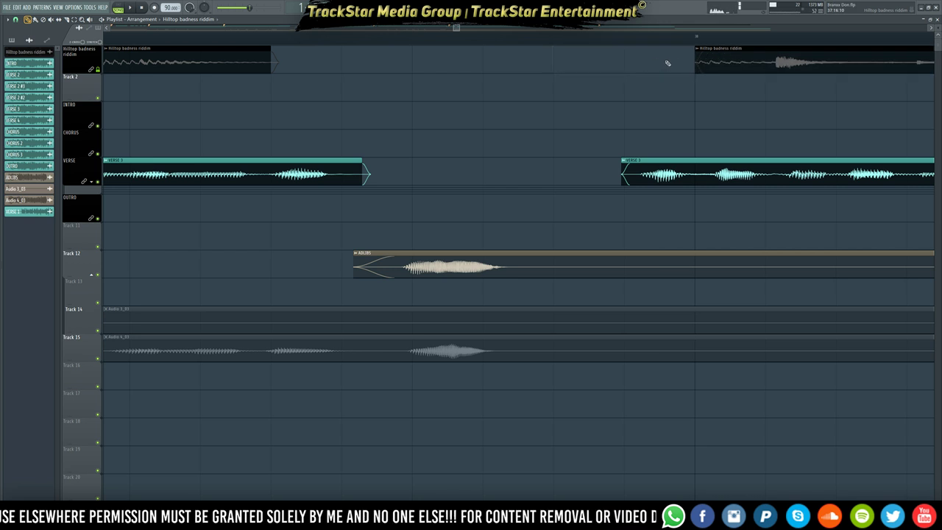
- Copy the riddim onto Track 2 split at bar 38, move the part from bar 38 to the INTRO track, and delete the leftover
drag(711, 68, 711, 101)
drag(712, 61, 695, 92)
double_click(714, 66)
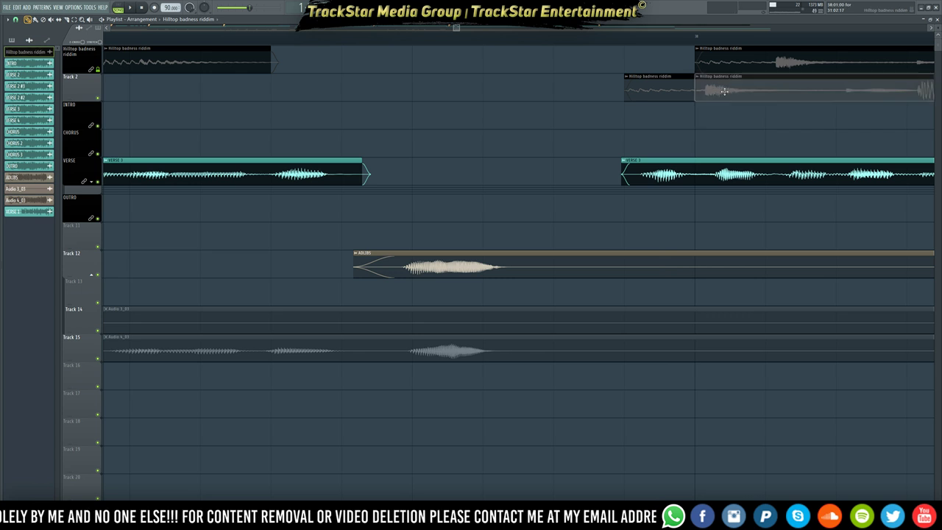
drag(743, 93, 743, 119)
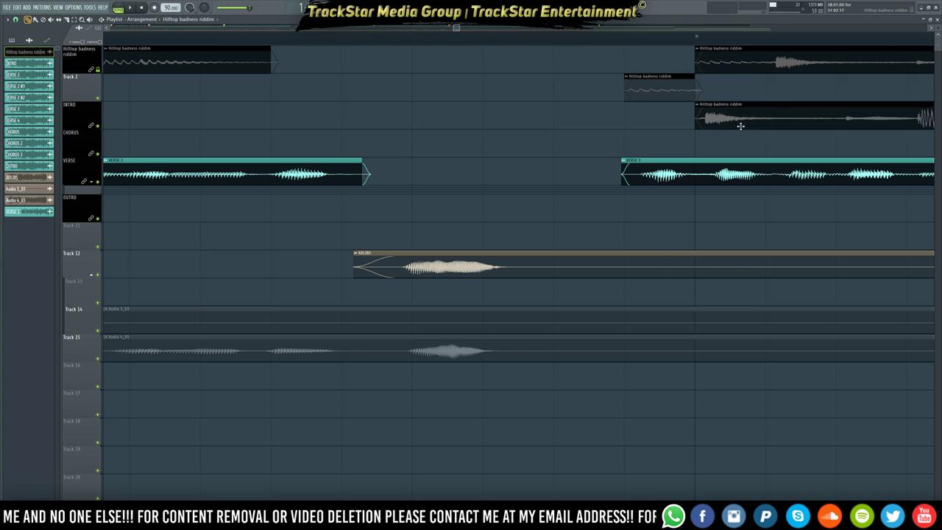
right_click(680, 92)
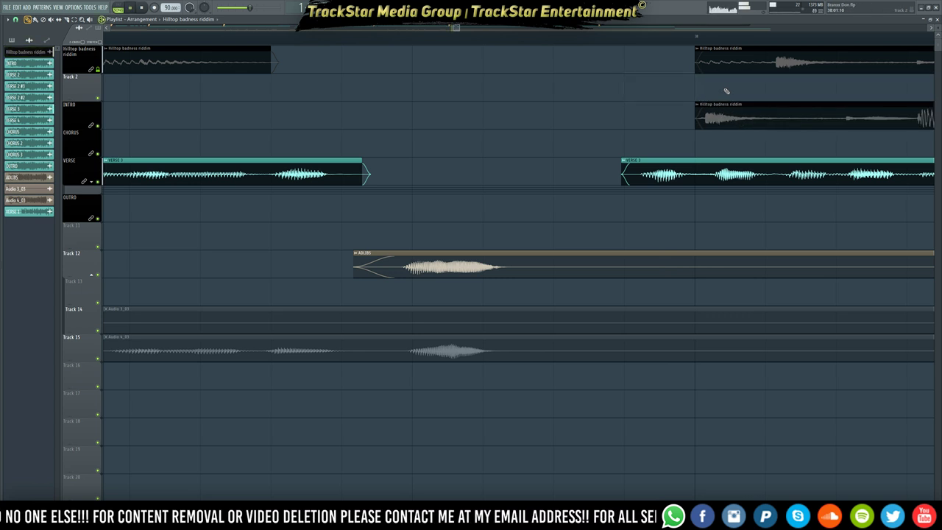
- Play back the drop and replace the riddim clip at bar 38 with the piece from the INTRO track
key(space)
scroll(734, 43, down, 4)
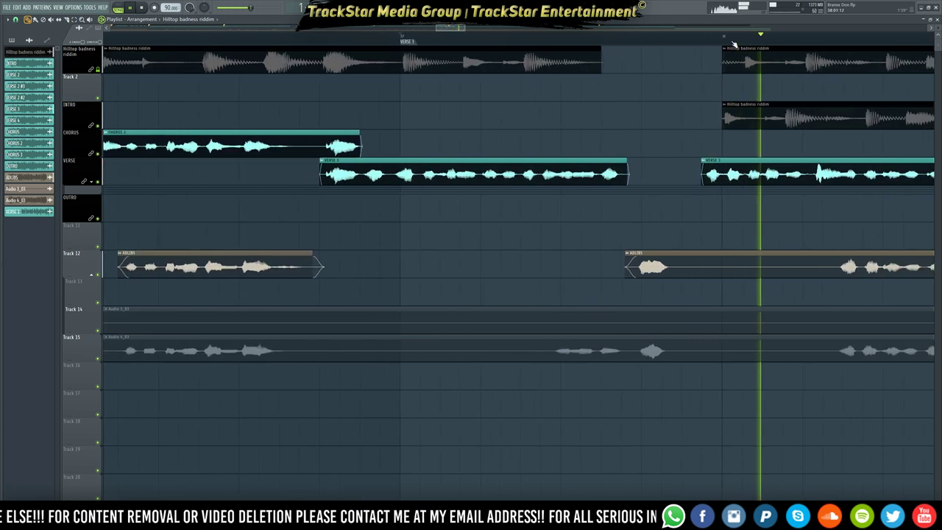
key(space)
key(space)
right_click(751, 69)
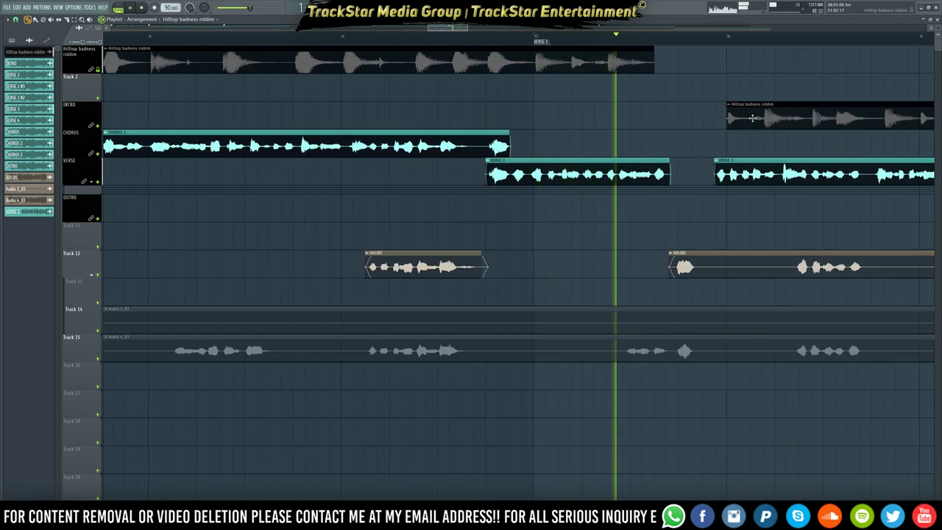
drag(748, 111, 747, 54)
key(space)
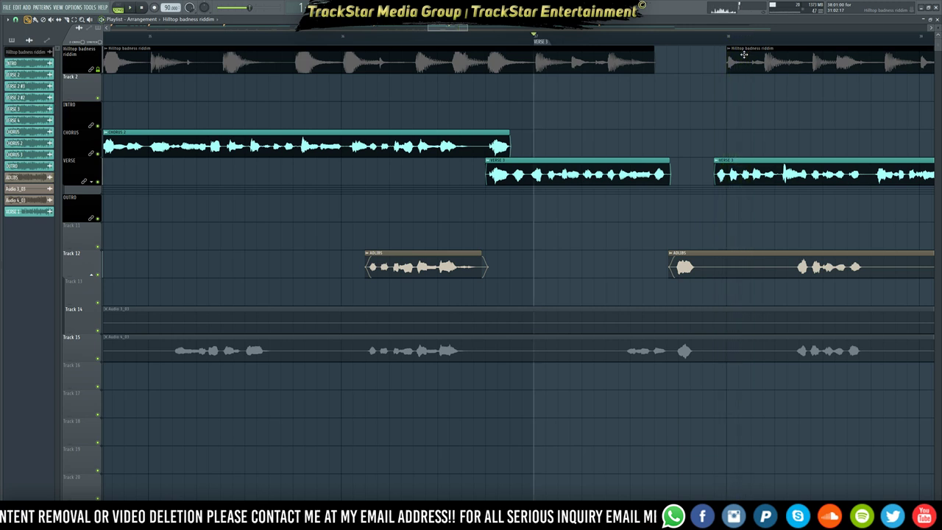
- Play back the drop and delete the riddim clip at bar 38
key(space)
right_click(747, 54)
key(space)
scroll(656, 42, down, 4)
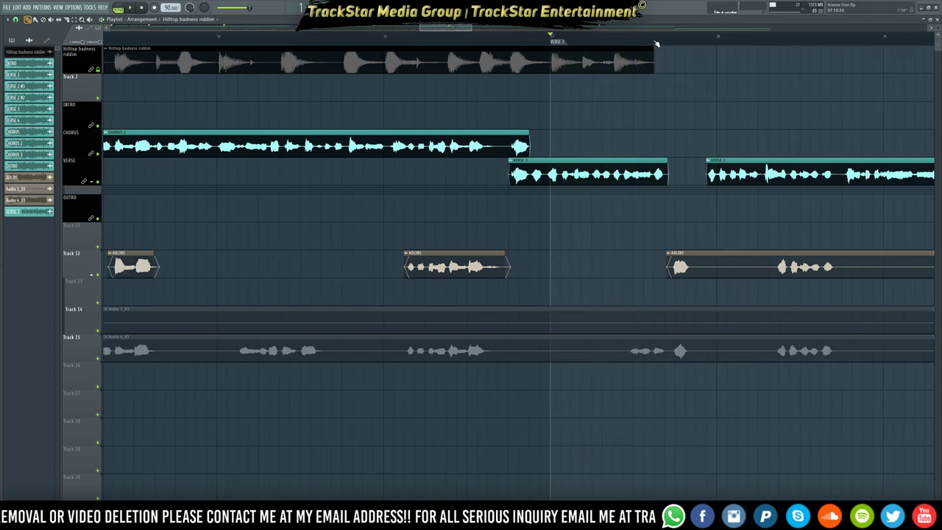
- Undo the recent riddim and Verse 3 edits around bar 38, back to the single riddim clip after the drop
key(ctrl+z)
key(ctrl+z)
key(ctrl+z)
key(ctrl+z)
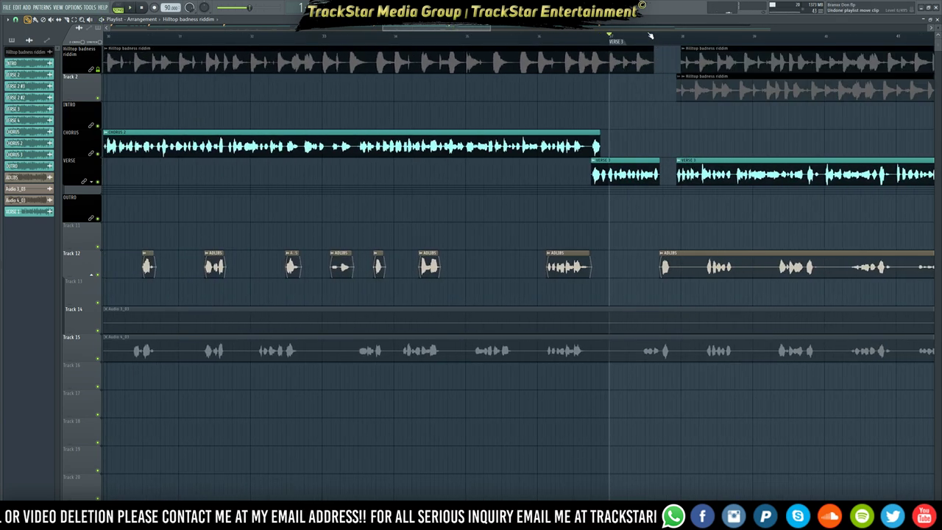
key(ctrl+z)
key(ctrl+z)
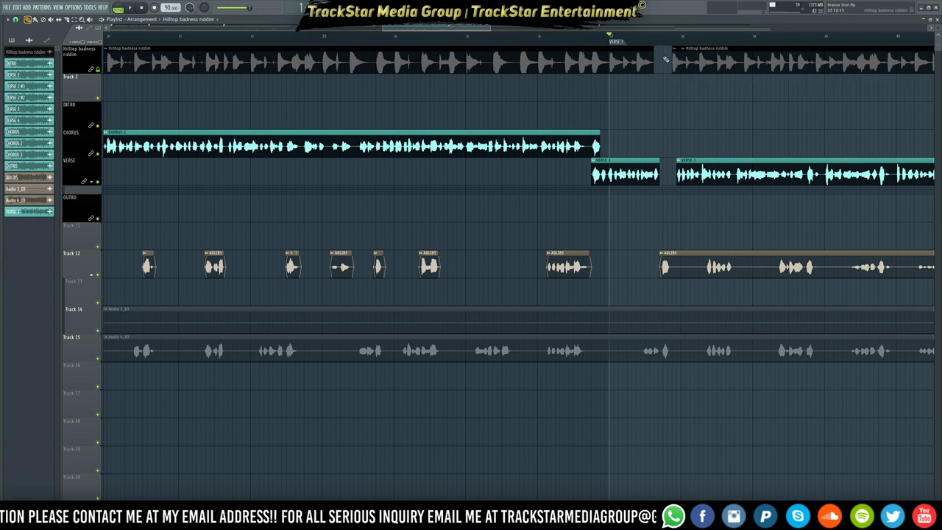
key(ctrl+s)
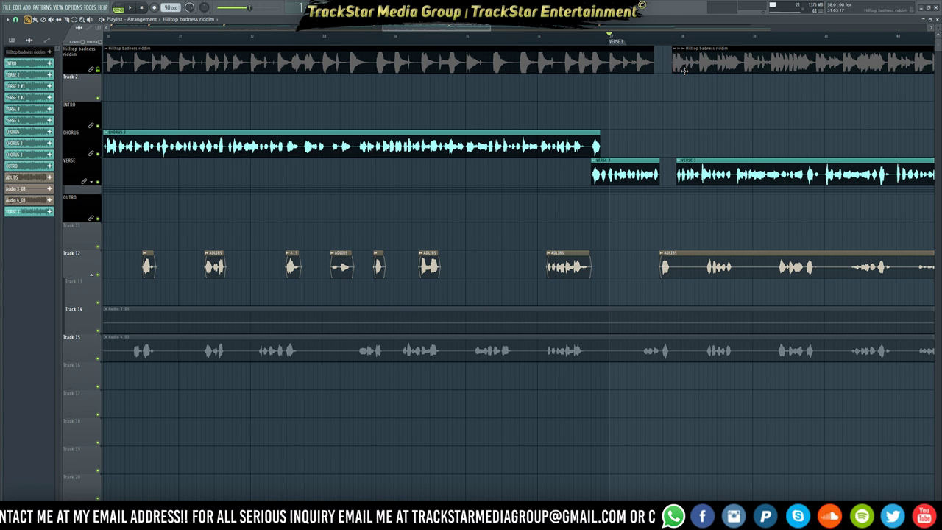
key(ctrl+z)
key(ctrl+z)
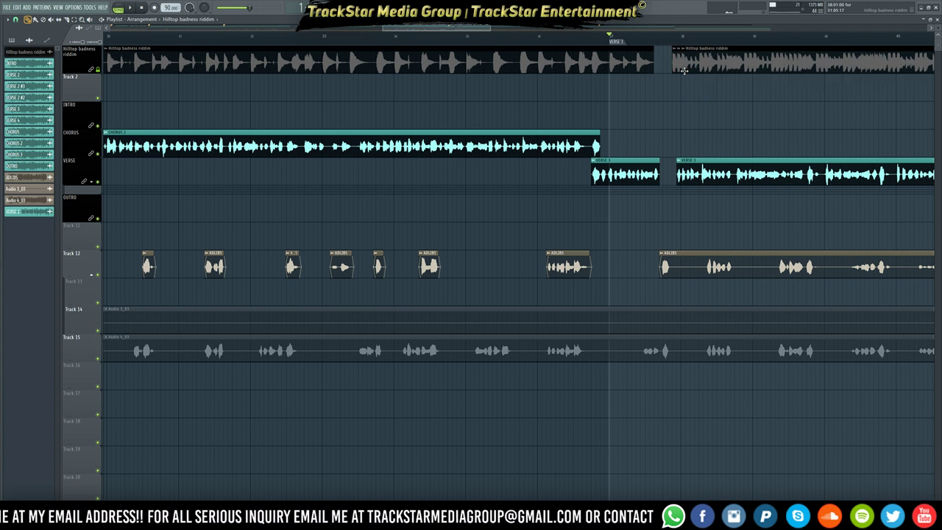
key(ctrl+z)
key(ctrl+z)
key(ctrl+z)
key(ctrl+z)
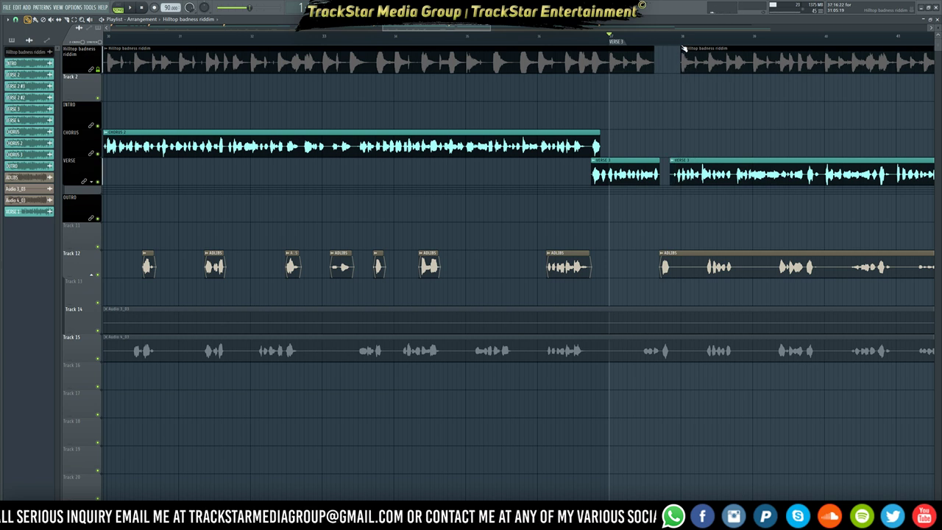
- Trim the riddim edges around the gap before bar 38, cut the silence at the start of the following Verse 3 clip, and play back
scroll(684, 48, up, 10)
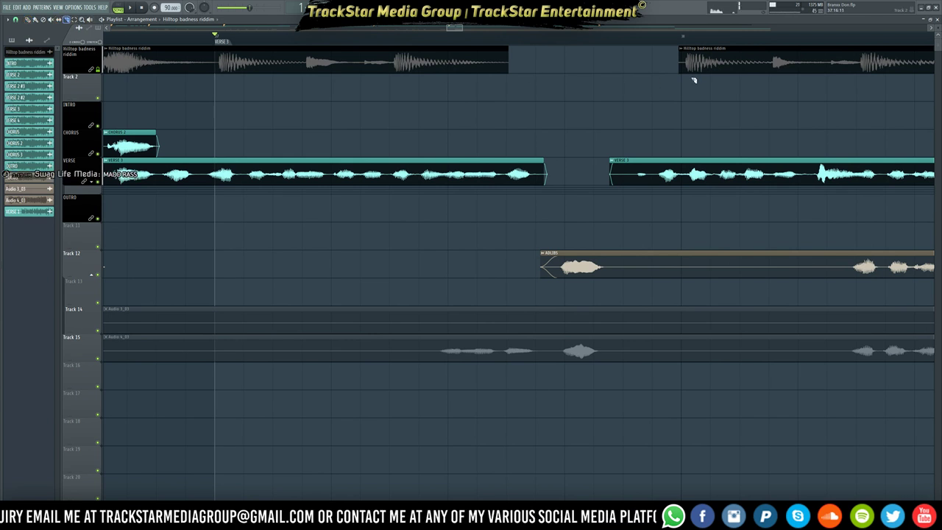
drag(683, 67, 682, 77)
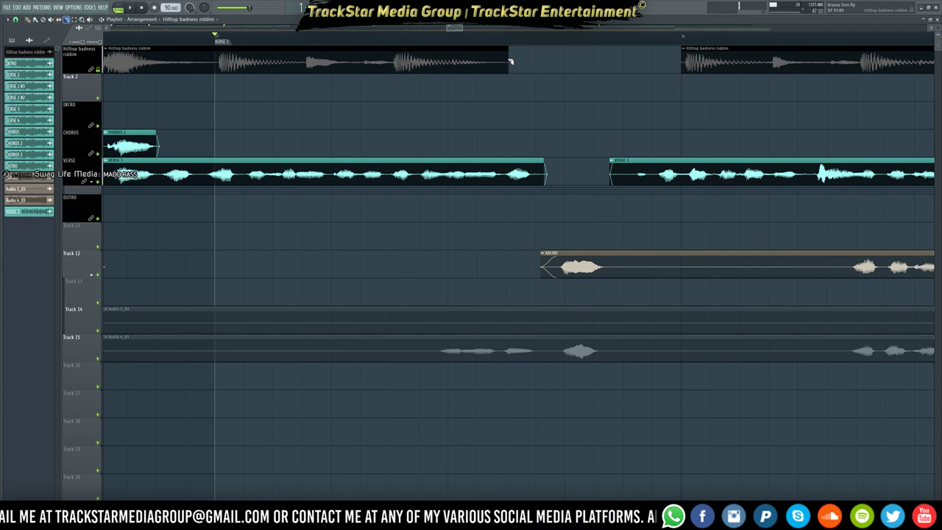
drag(655, 184, 650, 201)
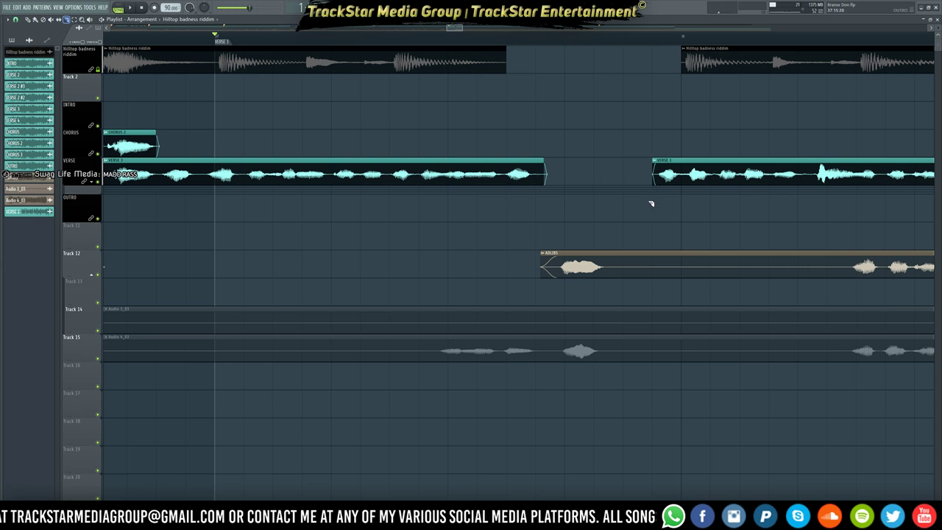
key(space)
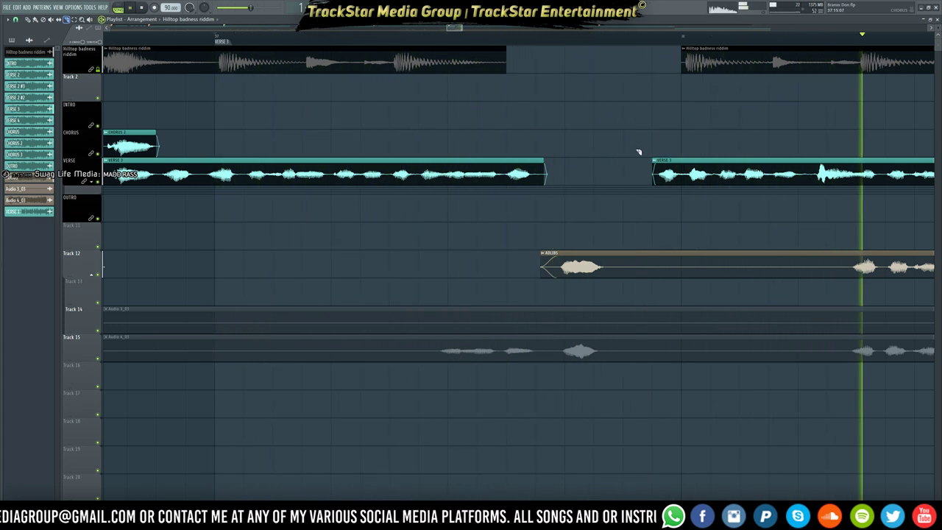
key(space)
key(alt+F8)
key(alt+F8)
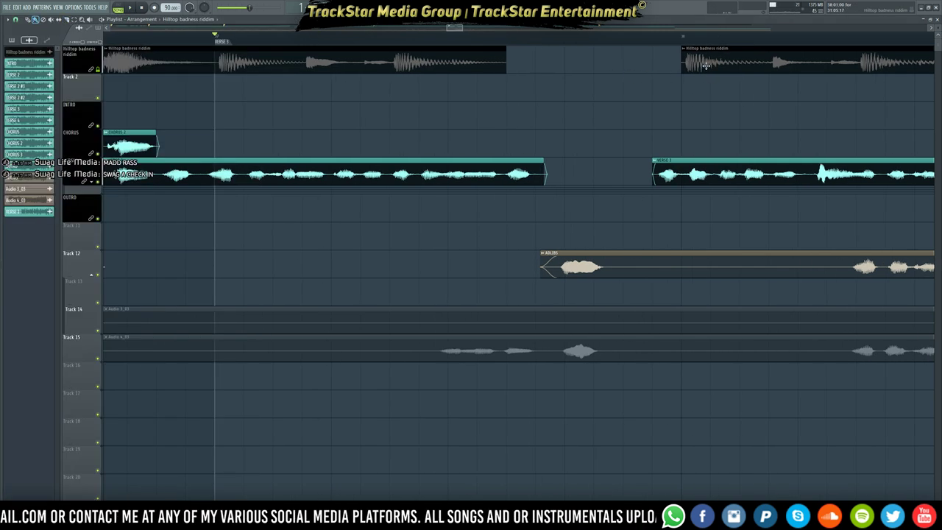
- Copy the riddim onto Track 2, slice off its first hit, place that piece just before bar 38, and delete the leftovers
drag(705, 65, 708, 94)
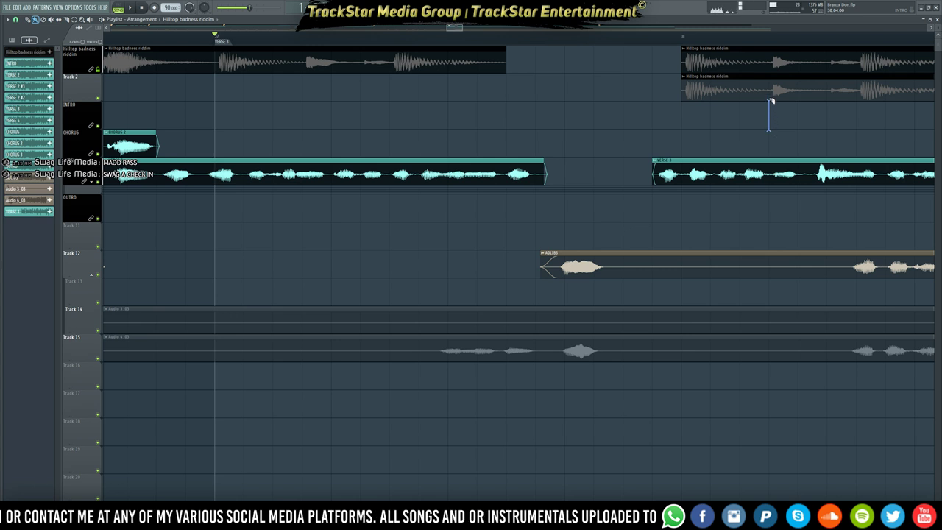
right_click(816, 94)
drag(770, 101, 642, 90)
right_click(751, 92)
ctrl+click(719, 115)
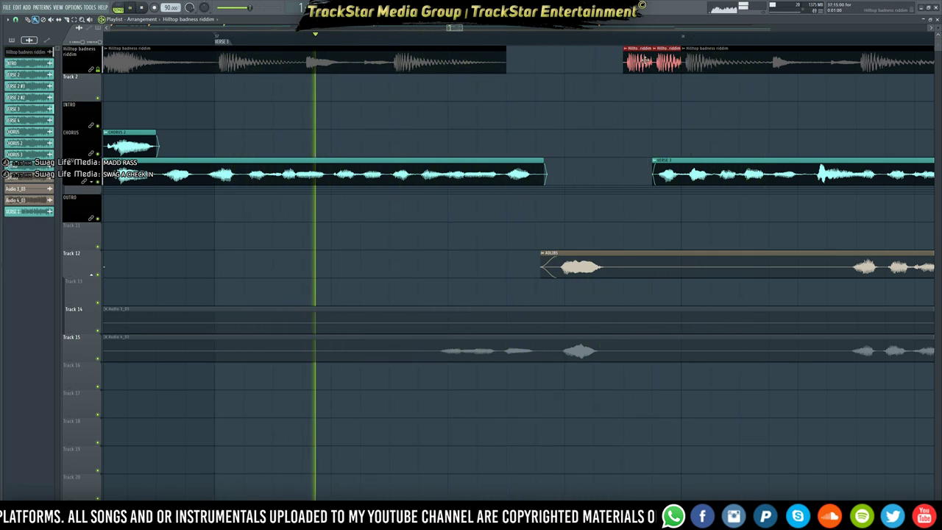
scroll(677, 42, up, 2)
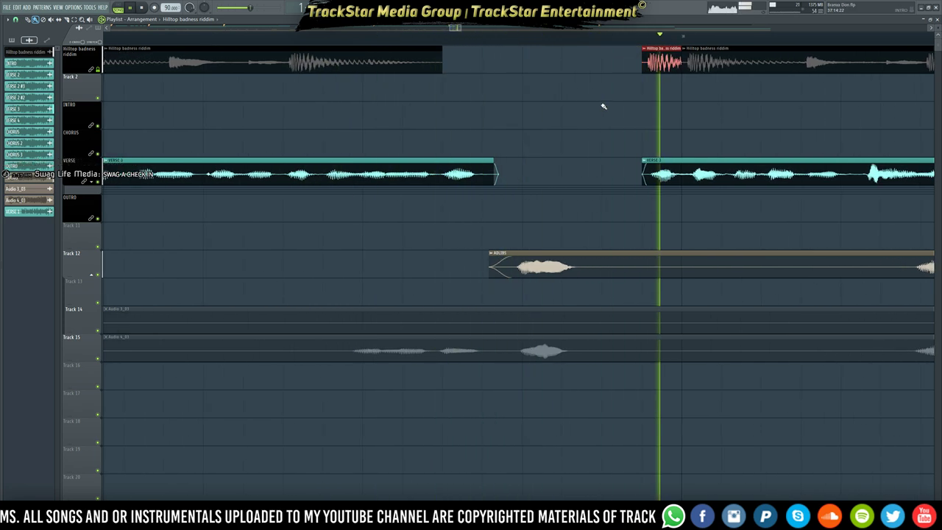
- Set the riddim's declicking mode to Generic (bleeding), place a second short riddim piece at 37:14:00, and play back the drop
double_click(652, 64)
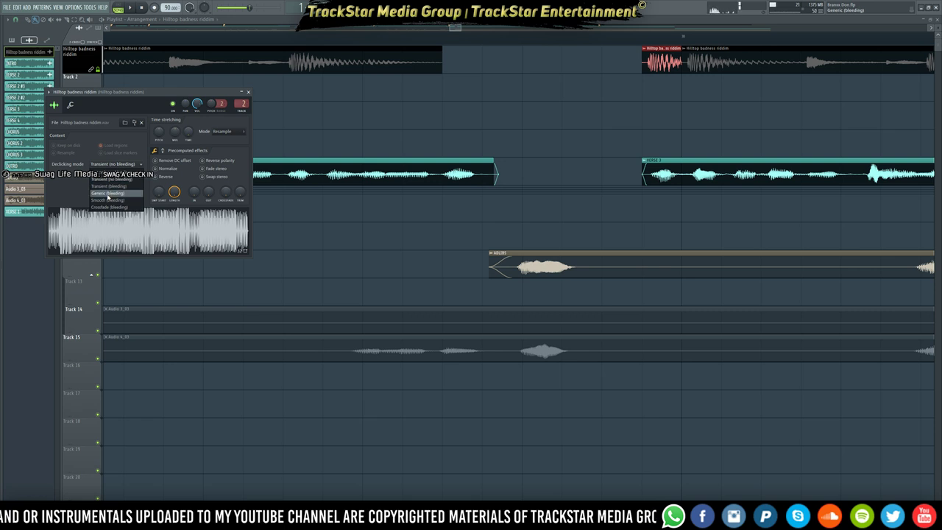
key(Escape)
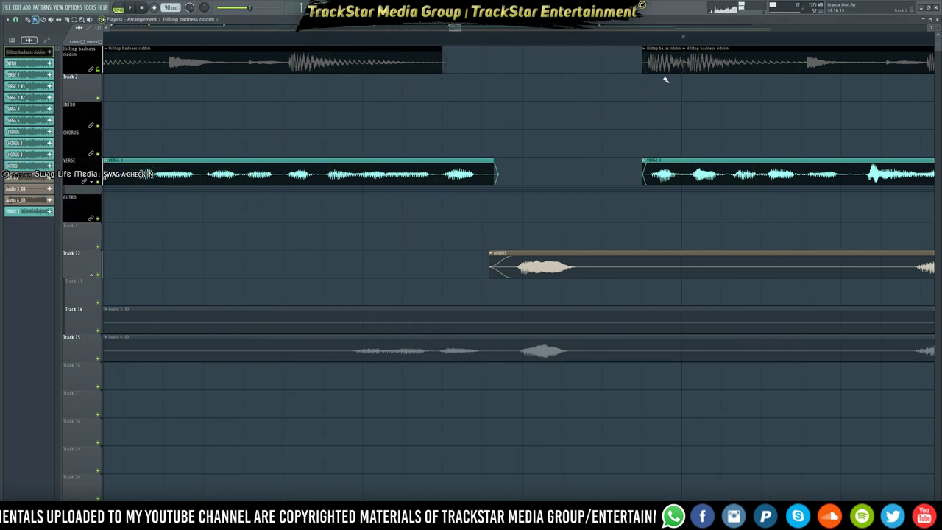
drag(664, 66, 505, 64)
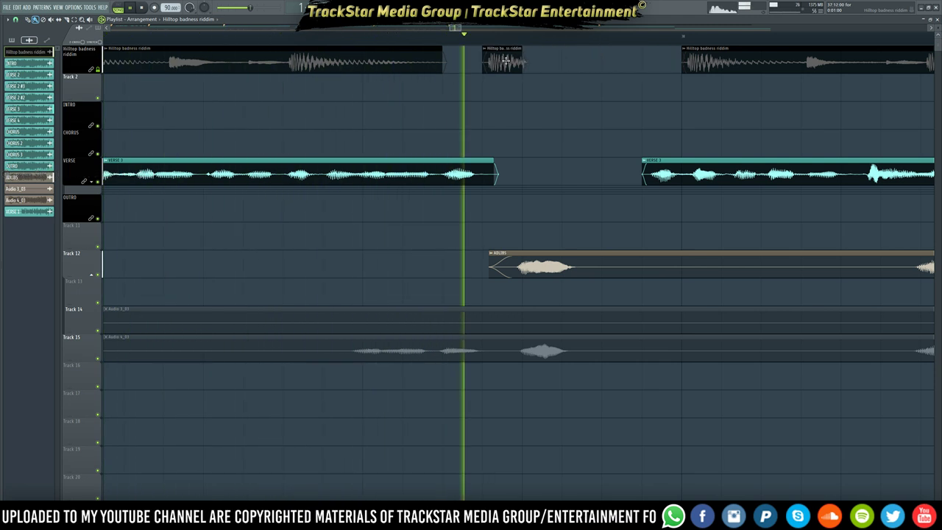
click(662, 65)
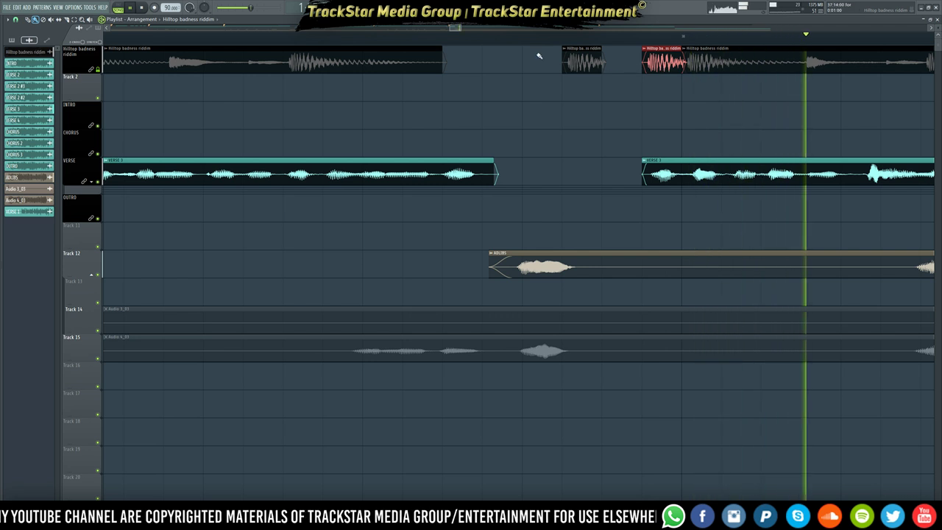
click(394, 43)
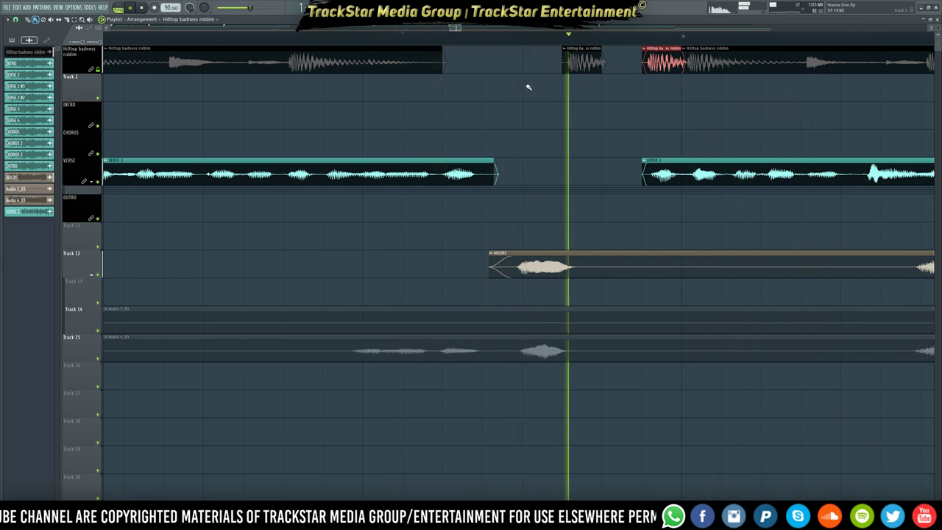
key(space)
key(space)
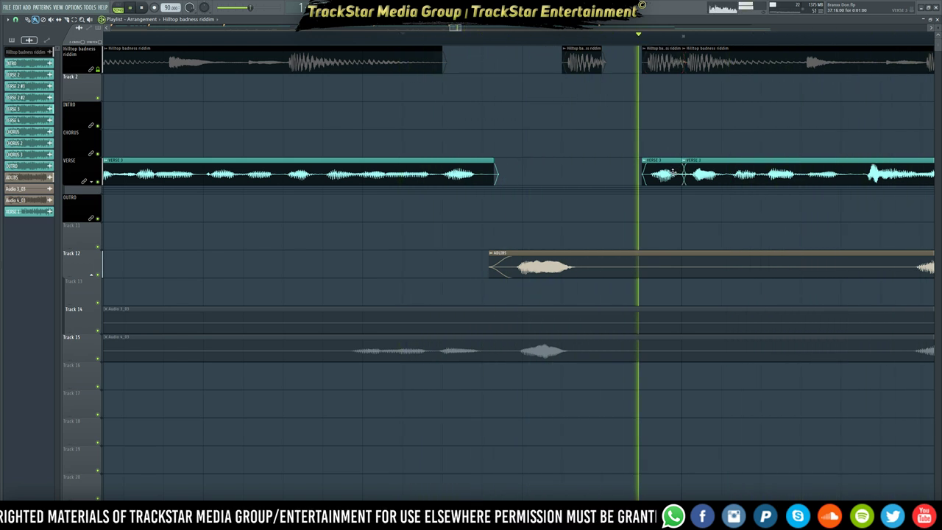
- Copy the short Verse 3 slice before bar 38 to 37:14:00, then try another copy at 37:15:00 and delete it
drag(677, 161, 576, 160)
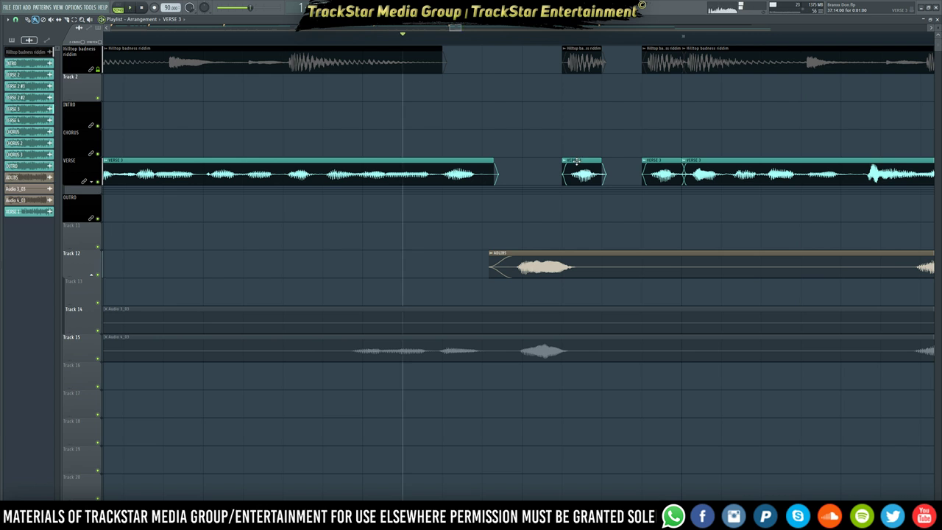
key(space)
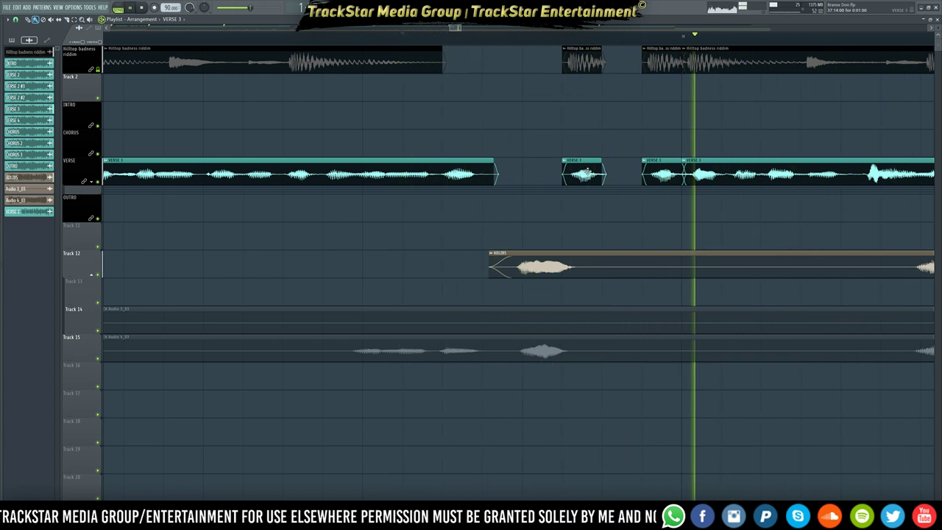
click(616, 171)
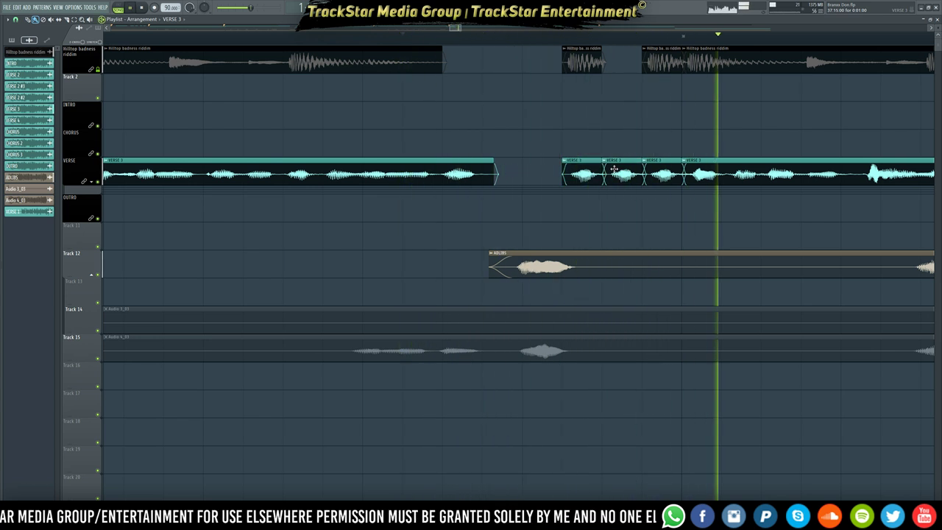
right_click(617, 172)
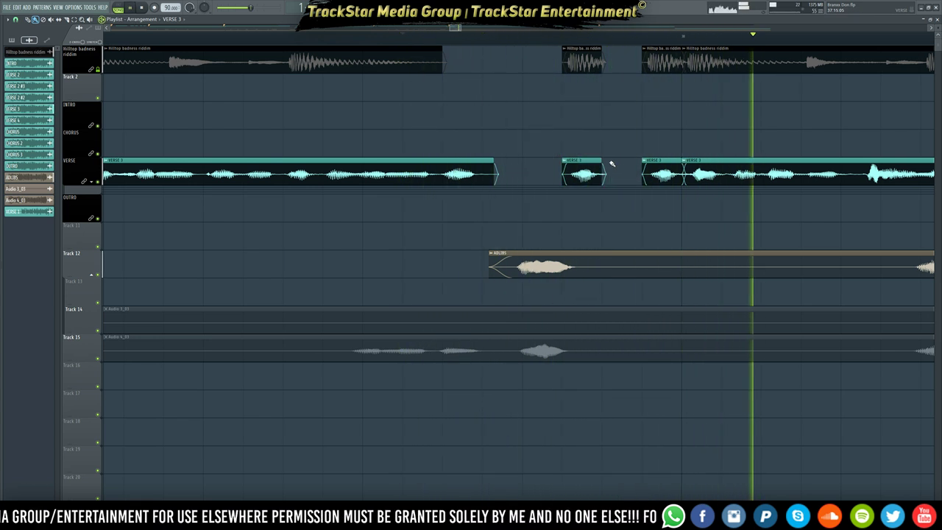
- Expand the VERSE track group and copy the LEAD VOCALS - Panning automation from the start of Verse 2 to before bar 38 on Track 7
click(93, 188)
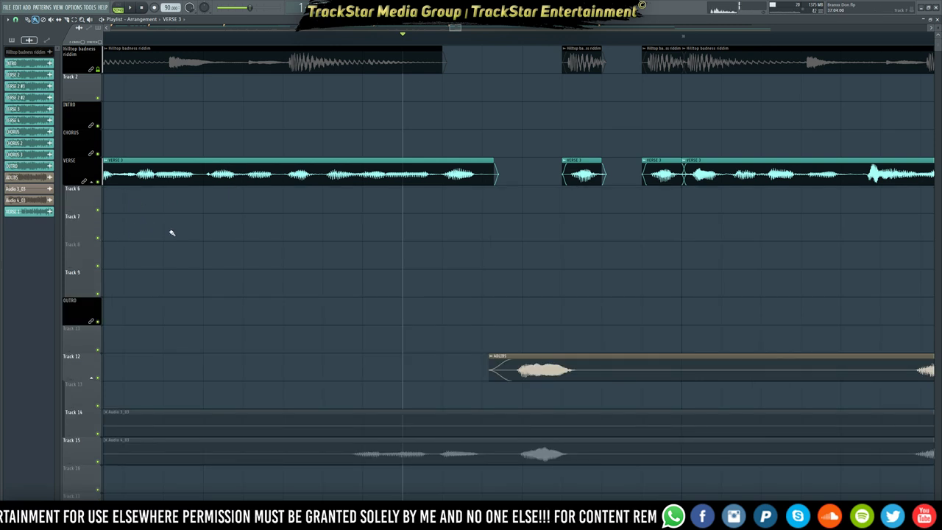
drag(456, 34, 426, 36)
scroll(430, 44, down, 2)
scroll(432, 46, down, 8)
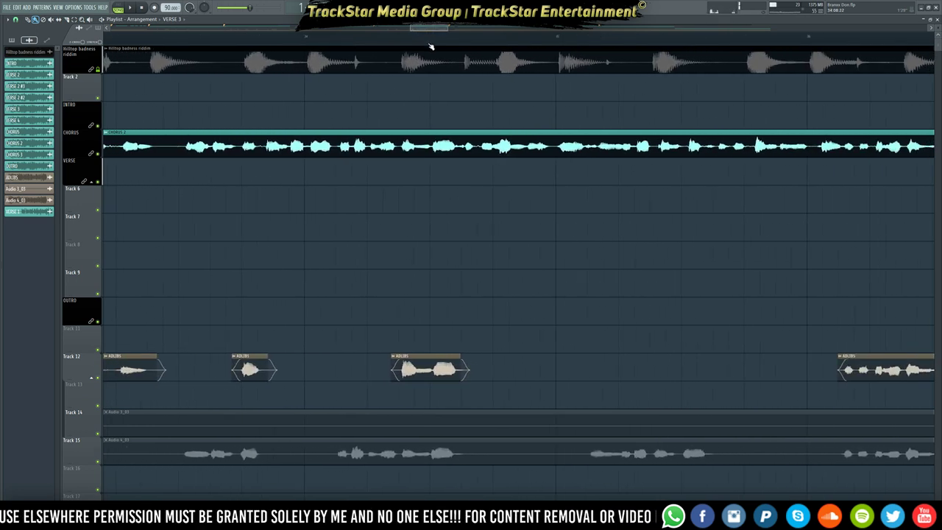
scroll(431, 46, down, 6)
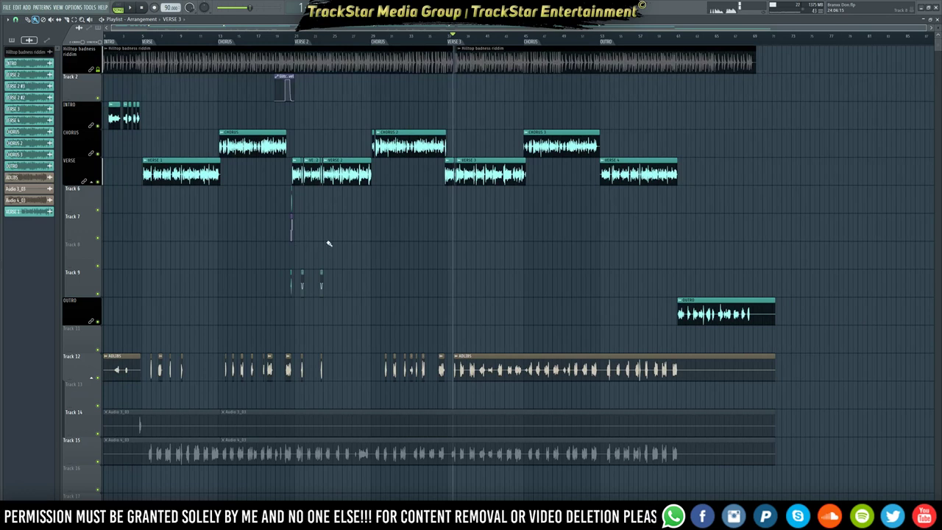
drag(326, 269, 253, 186)
scroll(279, 47, up, 5)
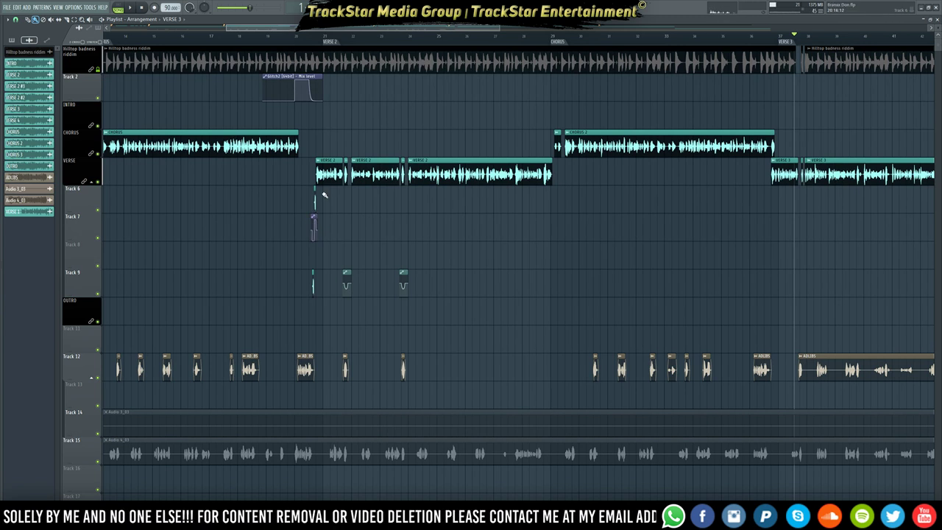
scroll(315, 218, up, 2)
scroll(315, 219, up, 4)
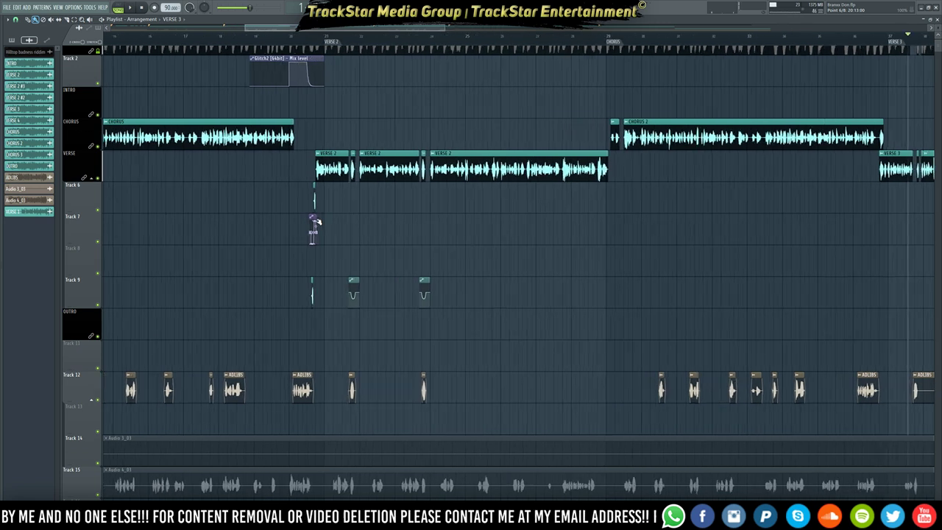
scroll(315, 220, right, 10)
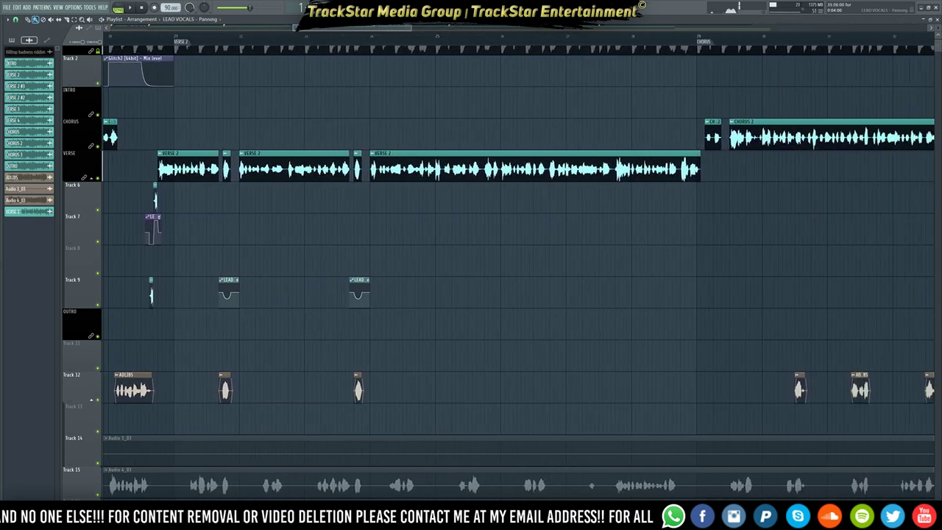
drag(937, 237, 704, 237)
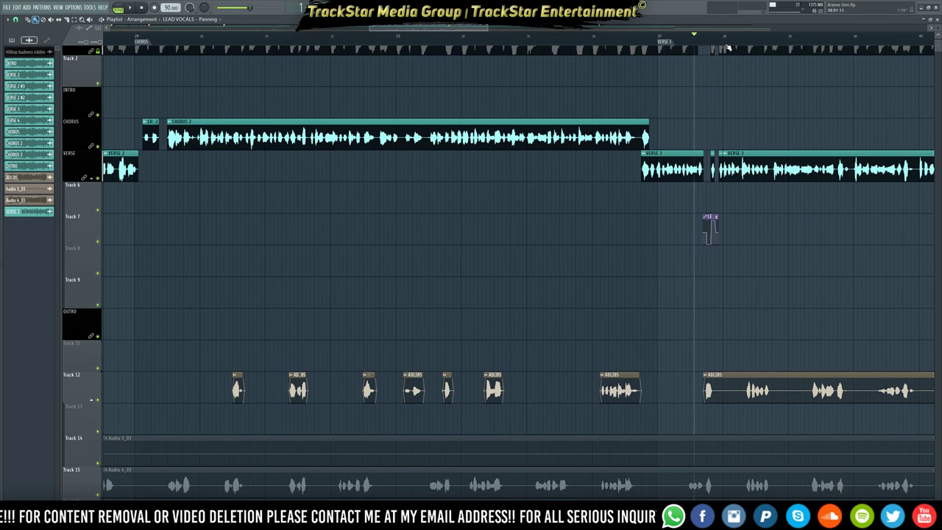
- Move the copied panning automation to 37:14:00 and the short Verse 3 copy to 37:15:00, and play back
scroll(727, 47, up, 6)
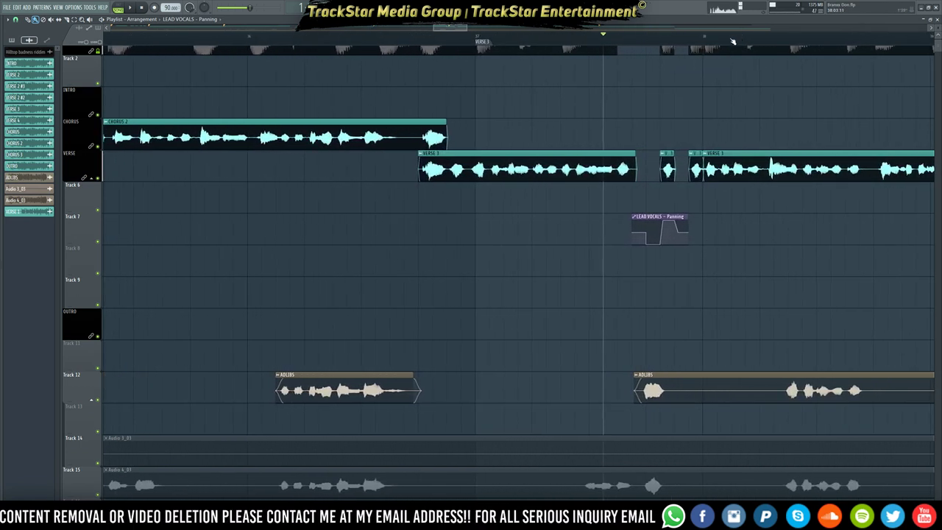
scroll(733, 41, up, 5)
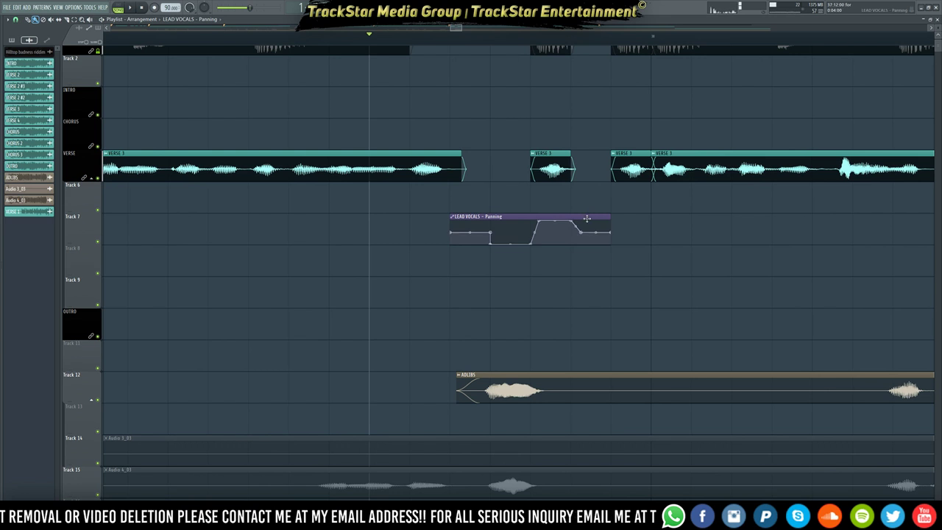
drag(587, 219, 656, 216)
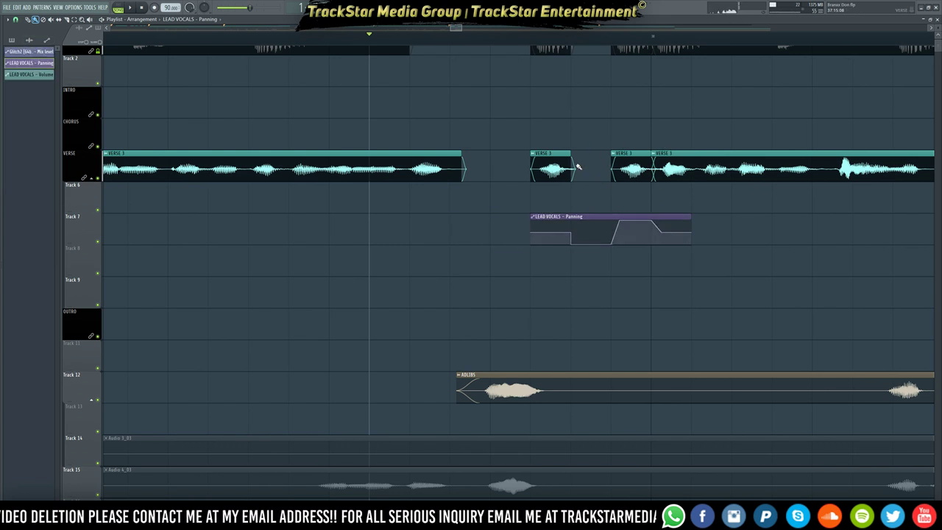
drag(567, 164, 609, 165)
key(space)
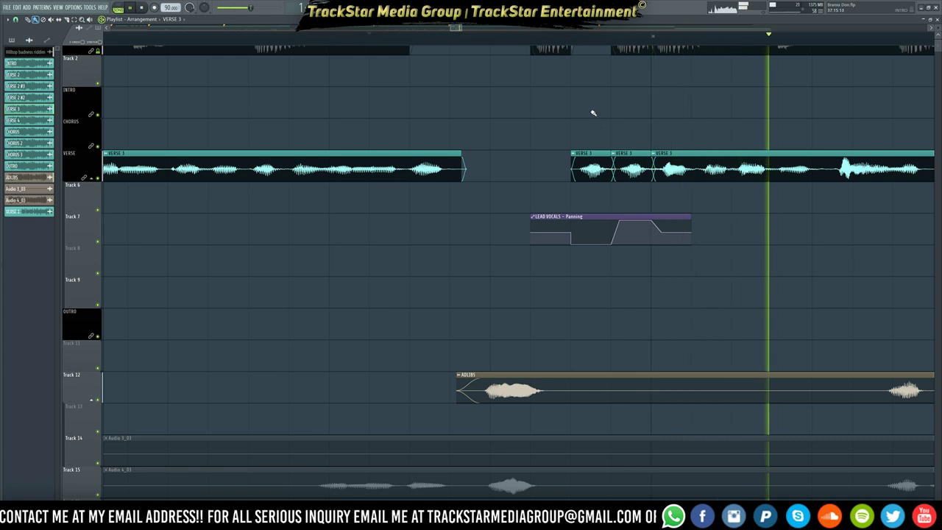
- Move the short riddim piece before bar 38 from 37:14:00 to 37:15:00 and play back the drop
scroll(608, 39, down, 1)
scroll(608, 39, down, 1)
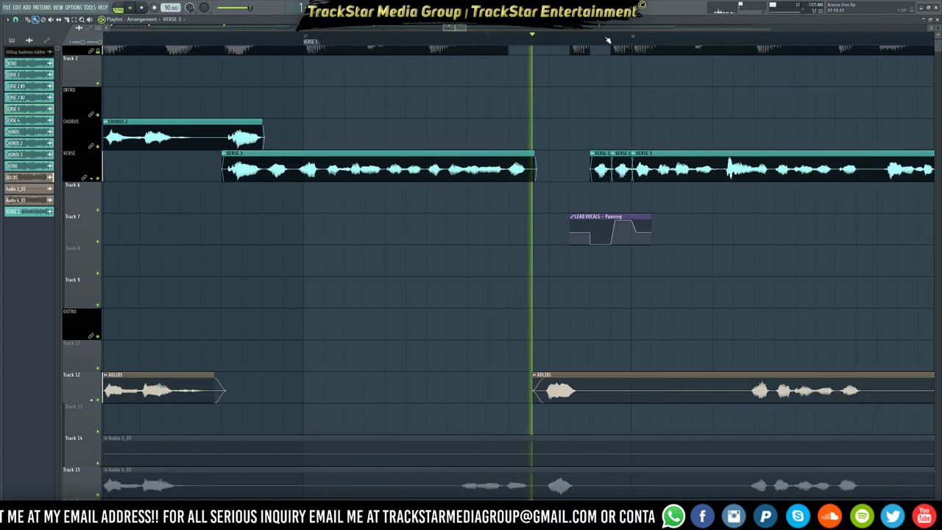
key(space)
key(space)
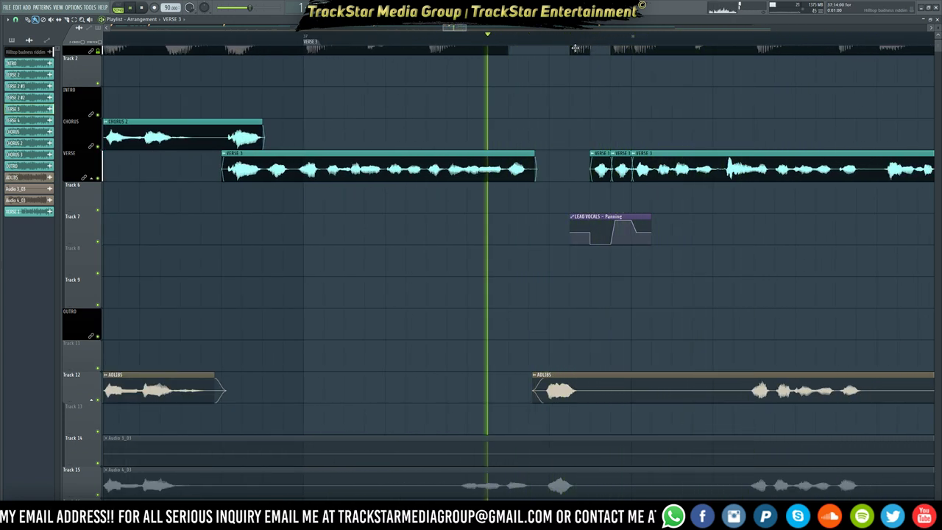
drag(577, 48, 595, 46)
key(space)
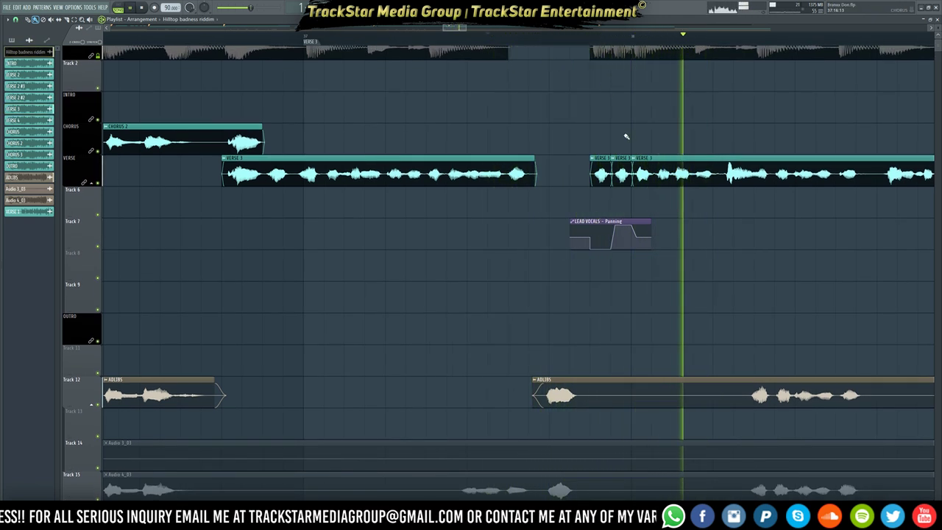
- Try the drop without the first short Verse 3 copy, then place the copy back at 37:15:00
key(space)
key(space)
right_click(602, 173)
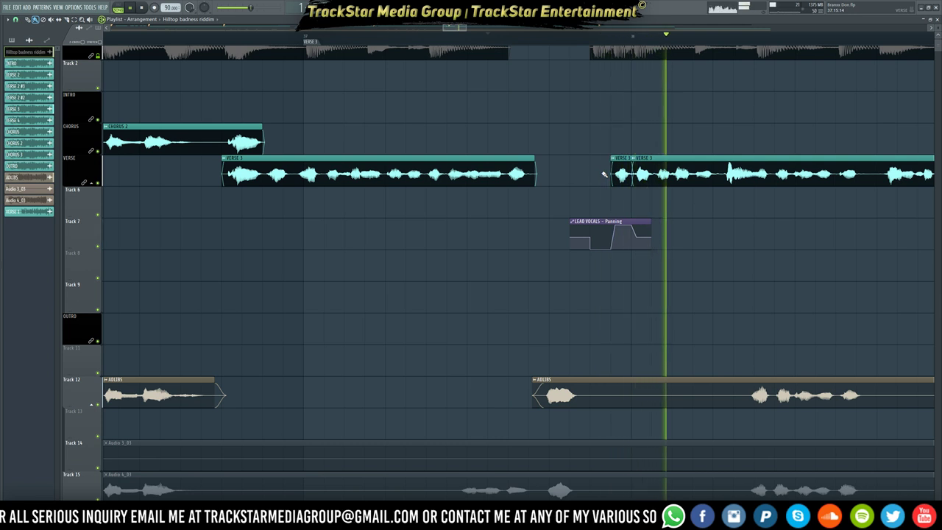
click(601, 173)
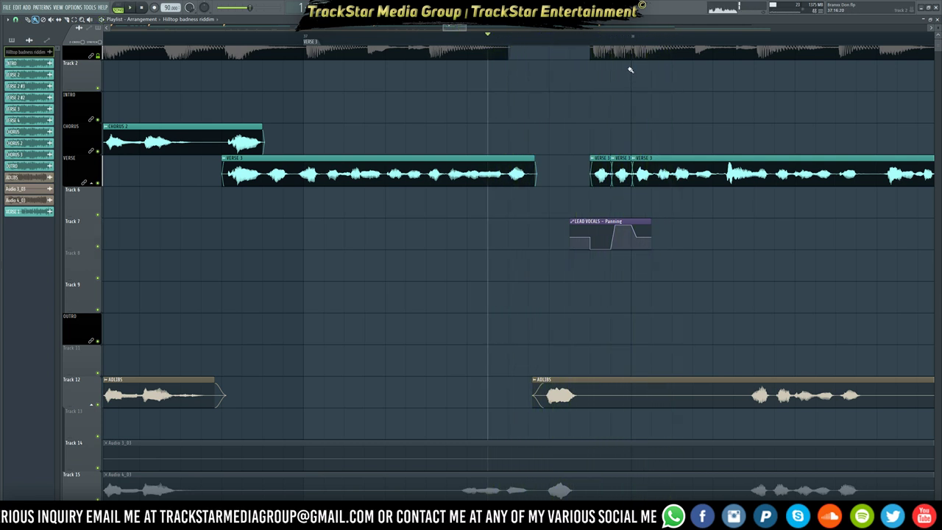
- Delete the short riddim pieces before bar 38 so the riddim resumes at bar 38, and play back the drop
key(space)
key(space)
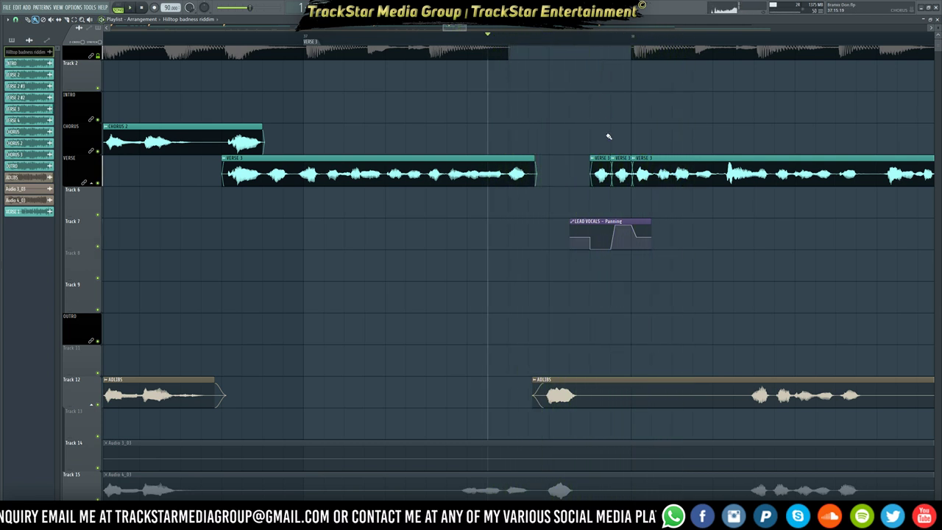
key(space)
ctrl+right_click(608, 138)
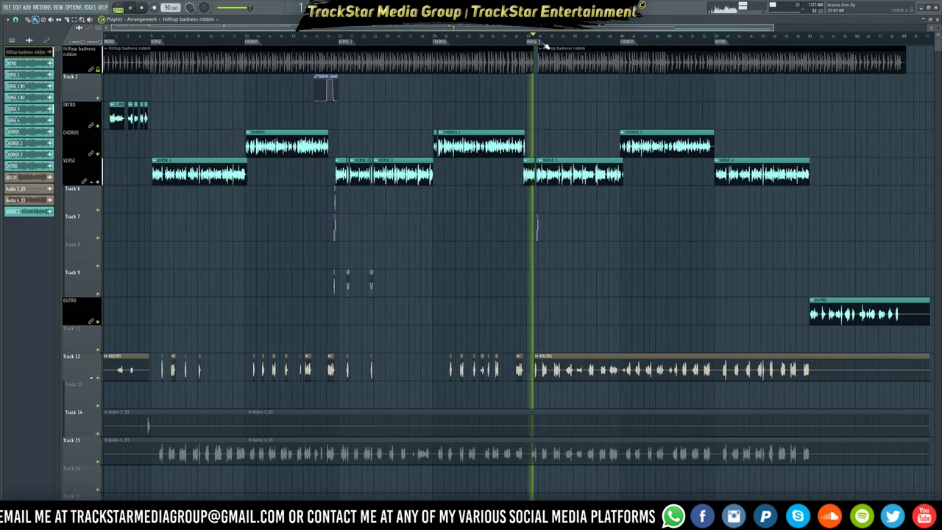
- Remove the short Verse 3 slice at 37:16:00, move the remaining copy to 37:14:00, and play back
scroll(541, 48, up, 8)
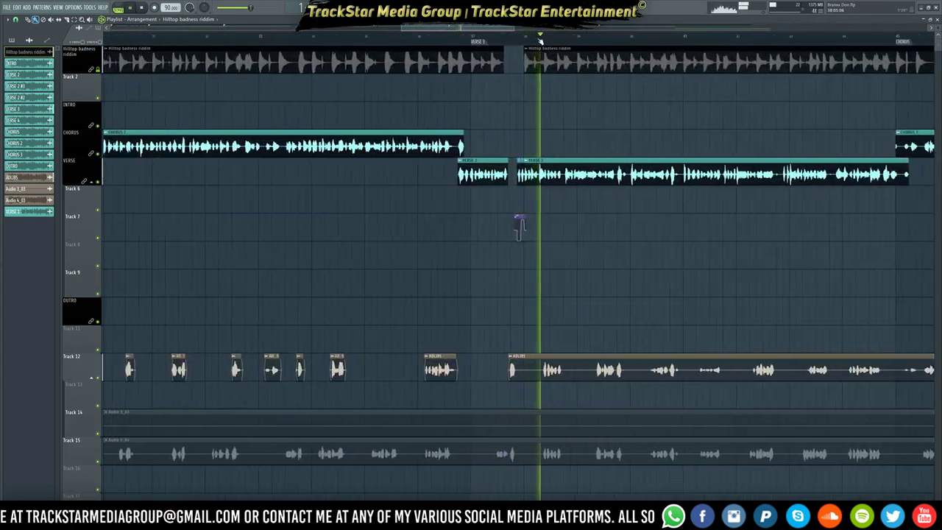
key(space)
key(space)
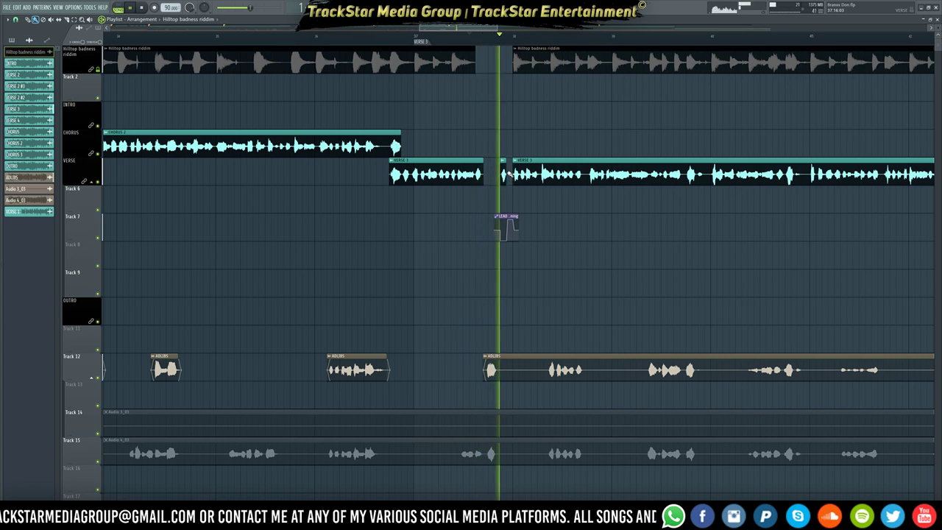
right_click(510, 171)
key(space)
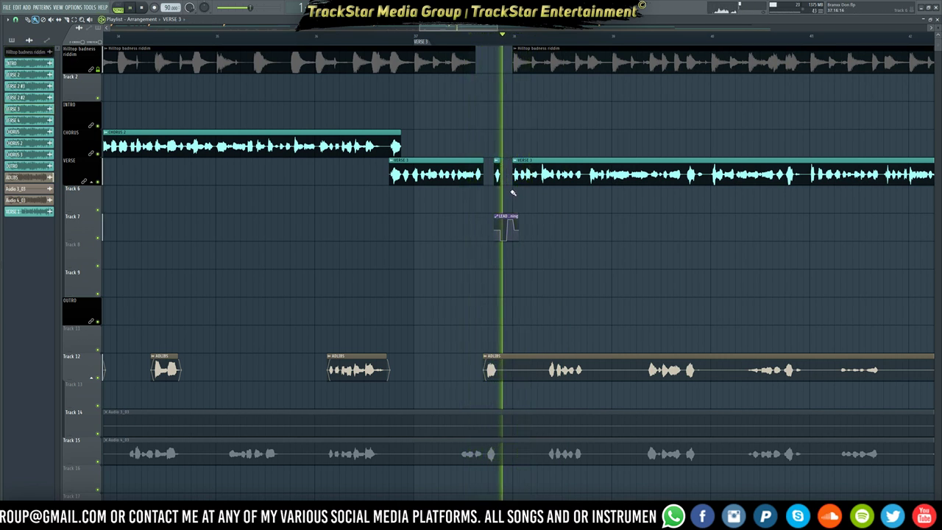
key(space)
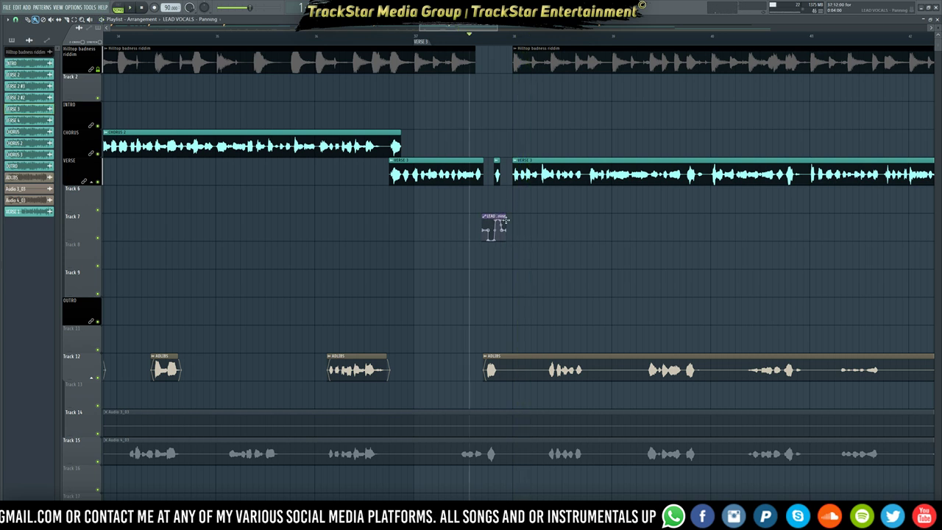
- Move the LEAD VOCALS - Panning automation to 37:13:00, place a short Verse 3 slice at 37:16:00, and play back the drop
click(501, 221)
key(space)
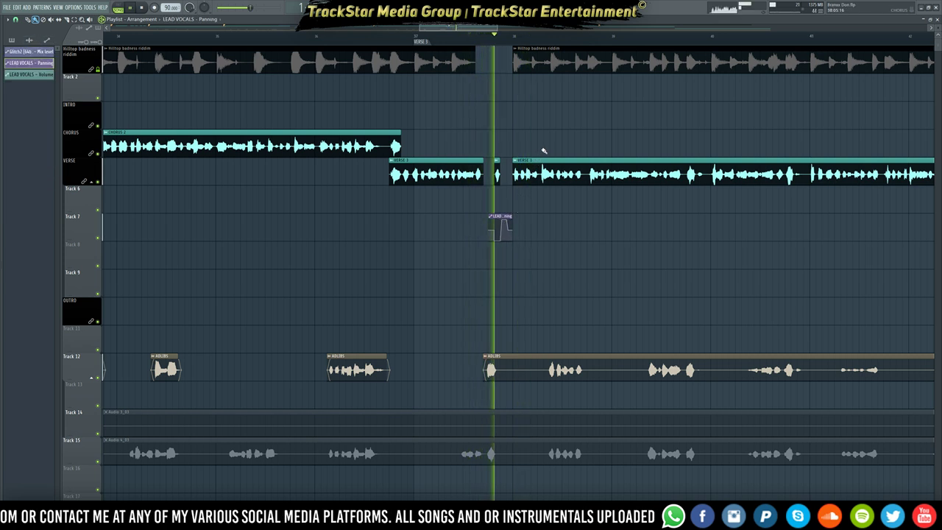
key(space)
scroll(510, 46, up, 6)
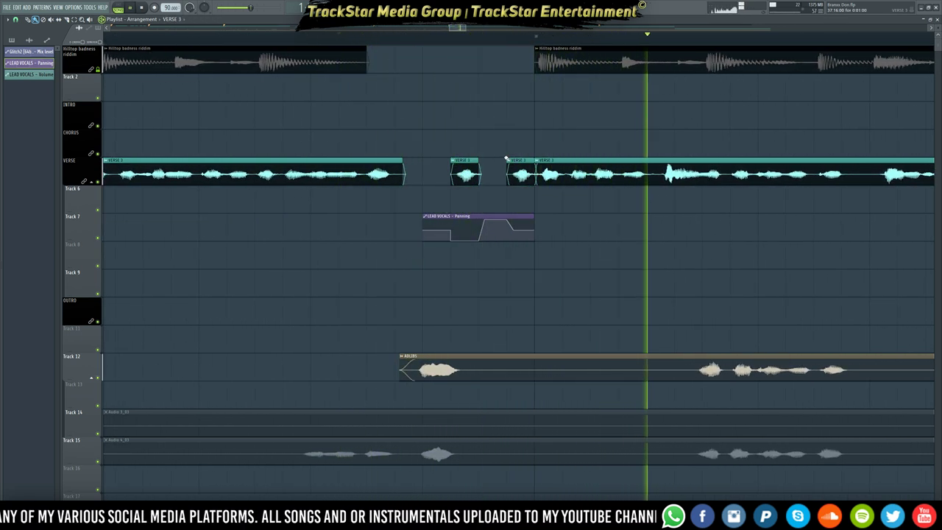
key(space)
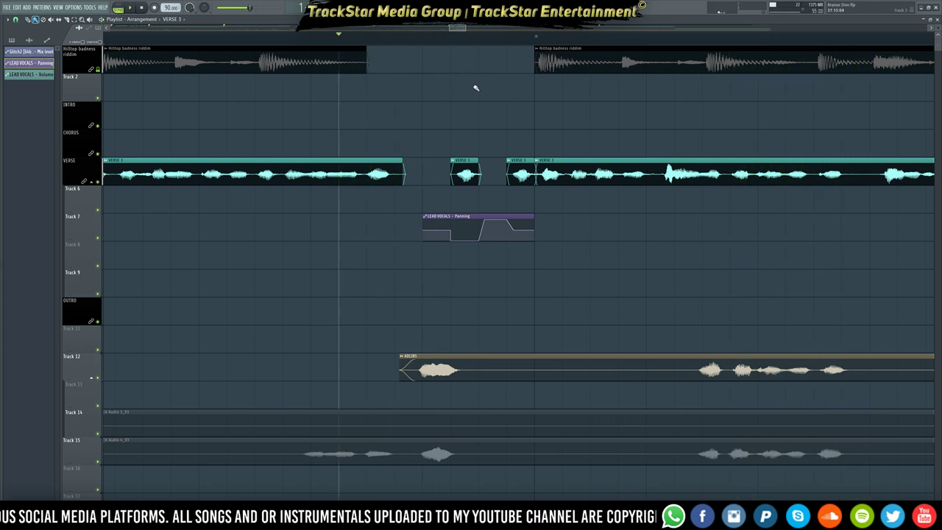
key(space)
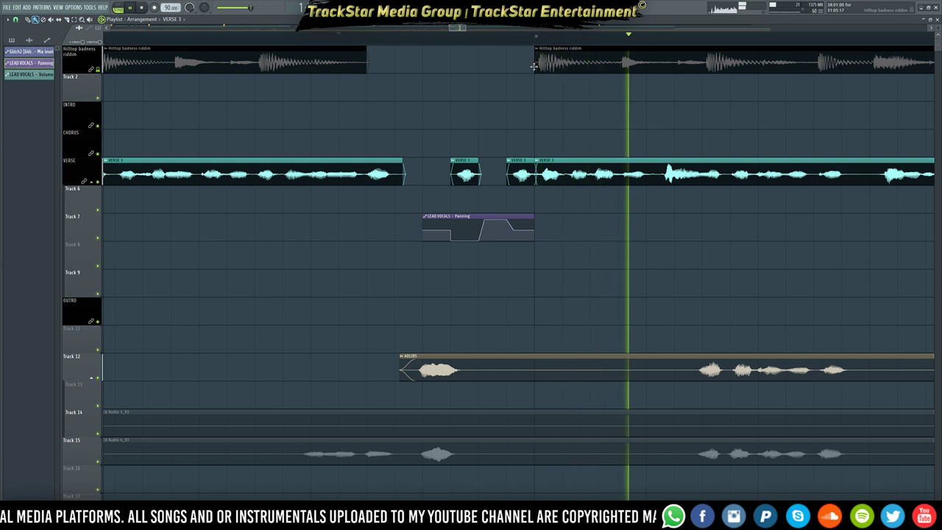
key(space)
key(space)
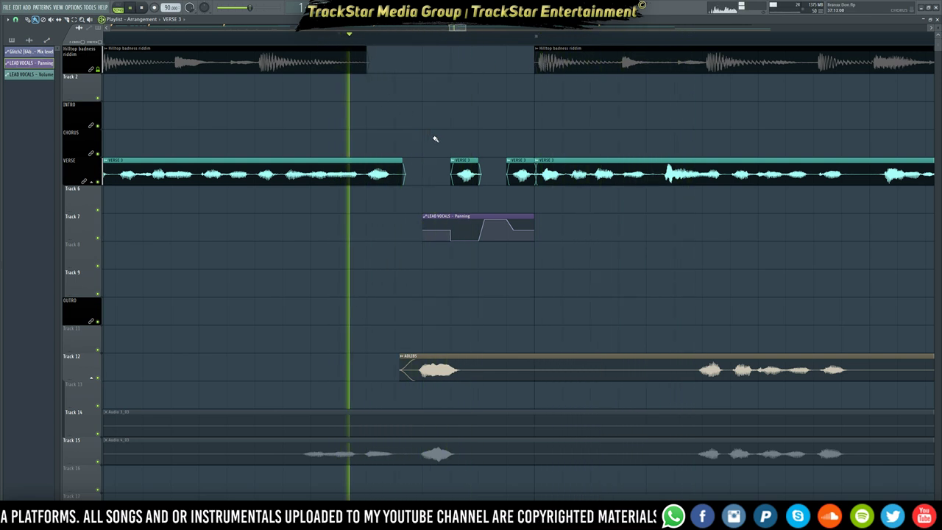
- Delete both short Verse 3 slices and the panning automation before bar 38, and play back the plain drop
drag(435, 138, 492, 158)
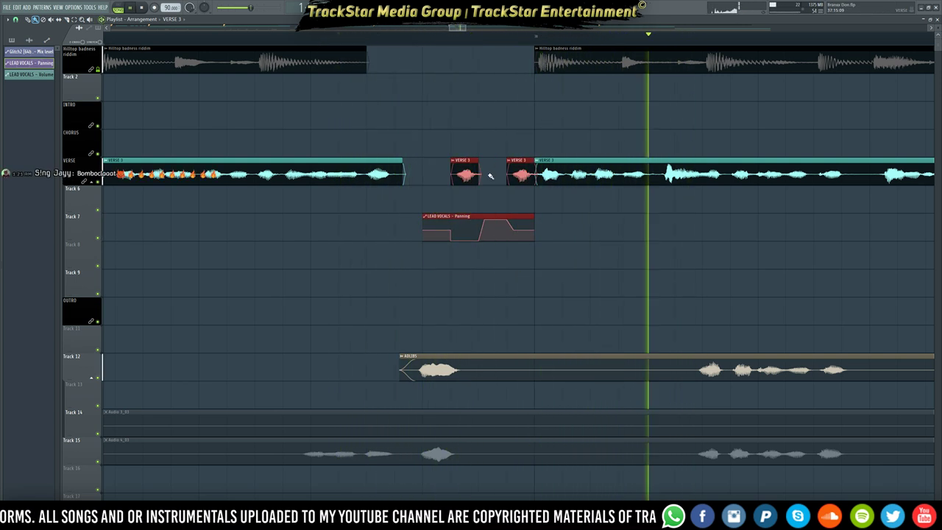
key(Delete)
key(space)
key(space)
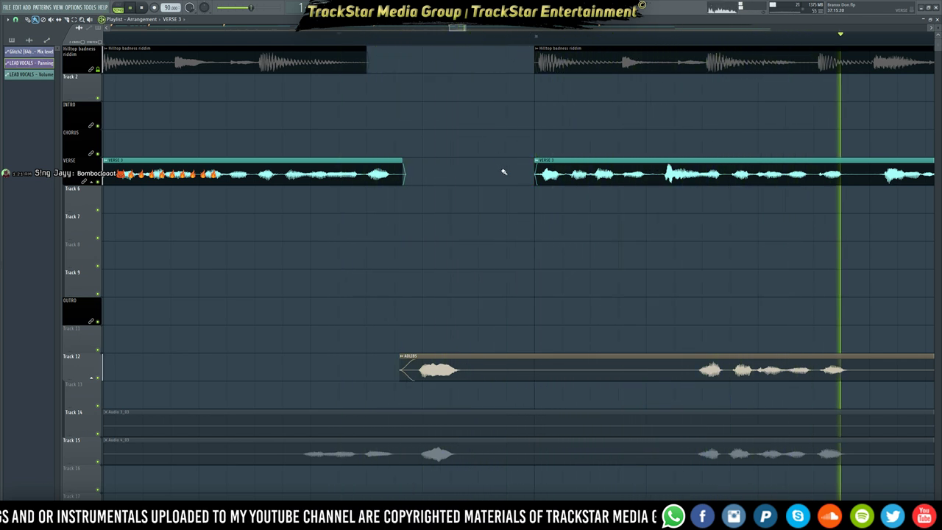
ctrl+right_click(250, 43)
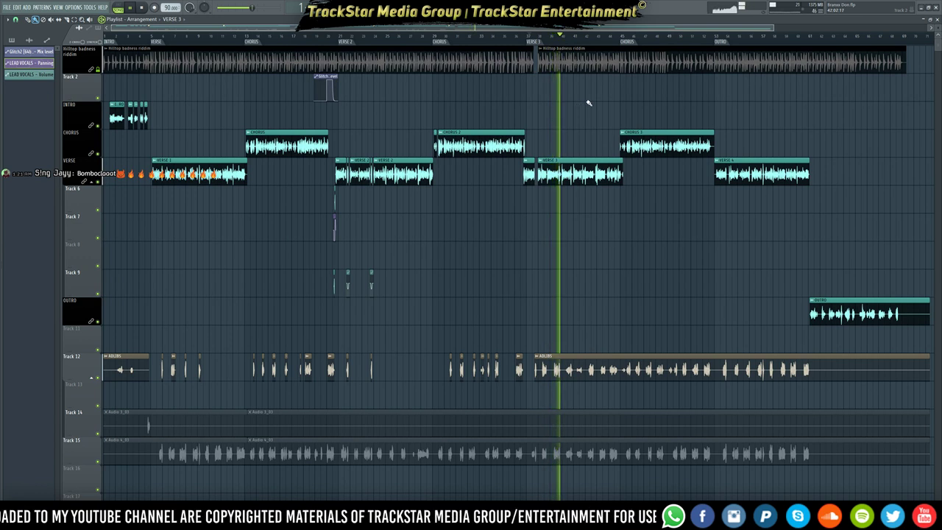
- Slice the Track 12 ADLIBS clip around its first two phrases in Verse 3 and delete the silent gaps up to bar 39's phrase
scroll(559, 43, up, 5)
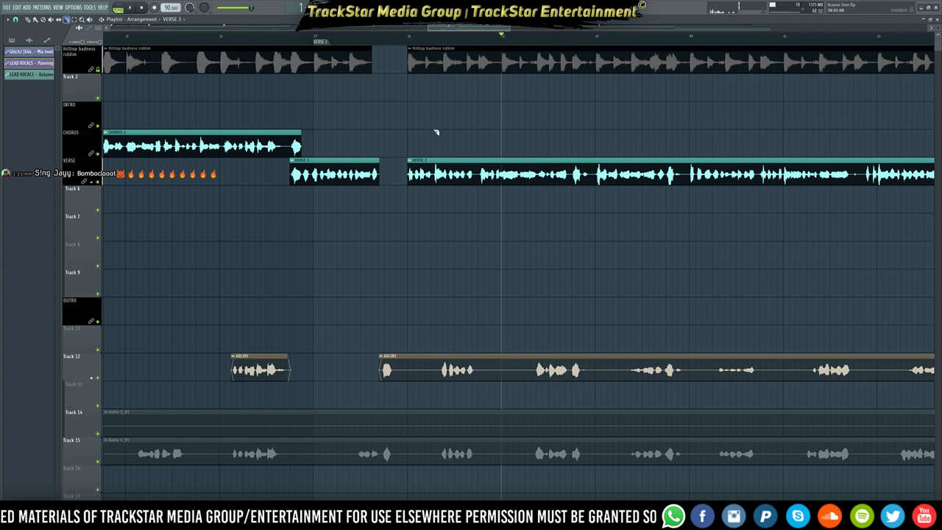
scroll(488, 44, up, 5)
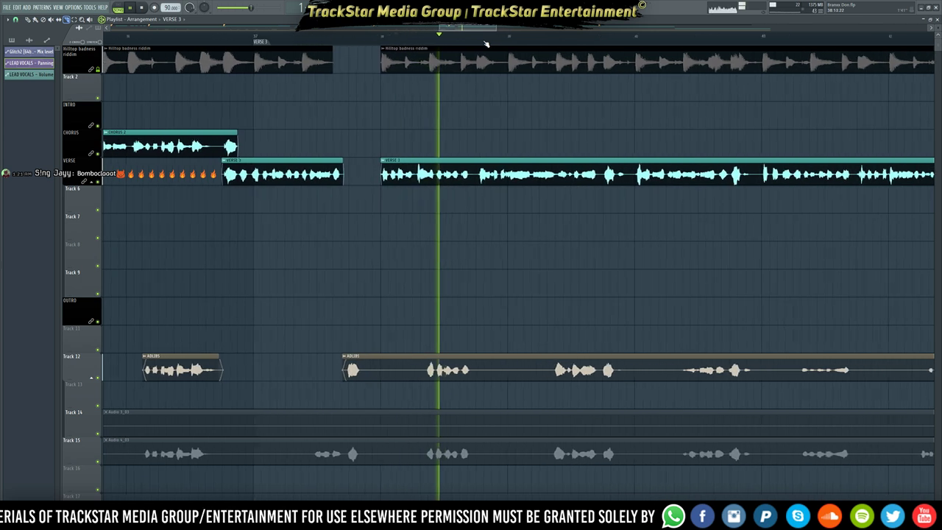
key(space)
key(space)
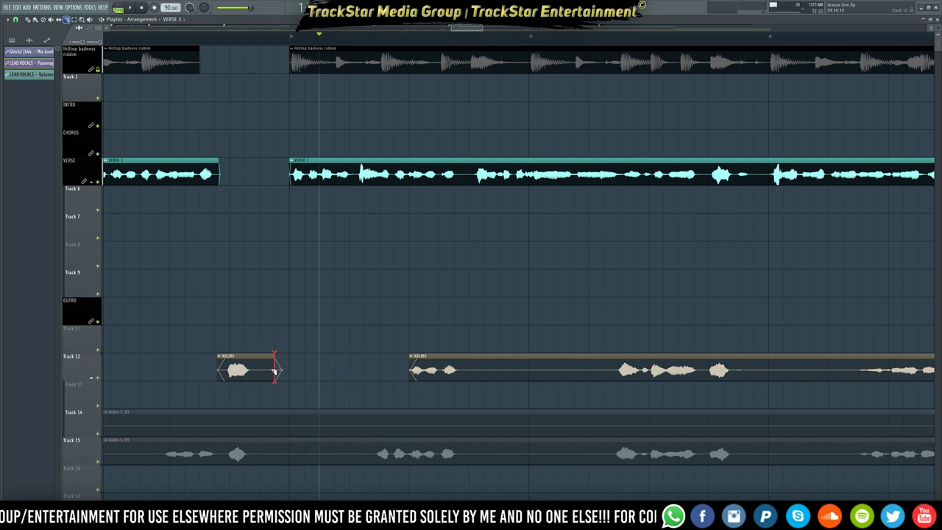
click(470, 377)
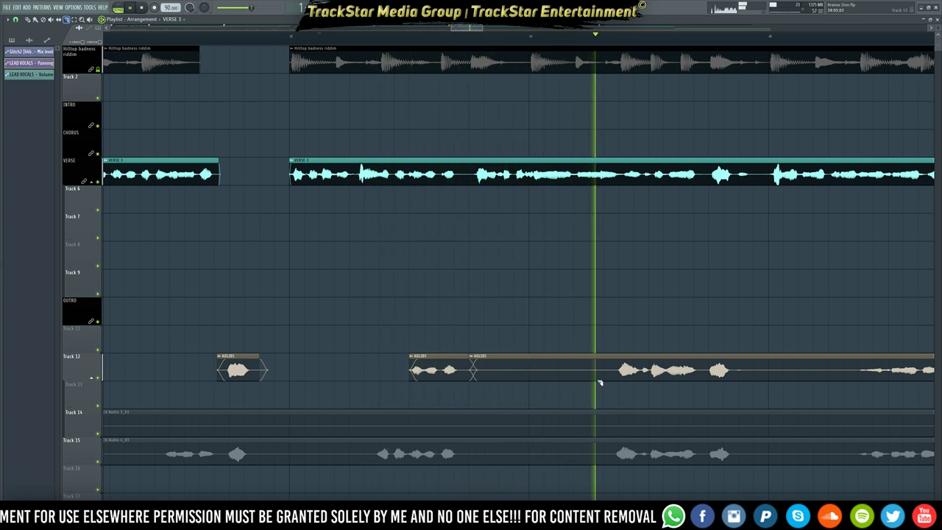
right_click(605, 377)
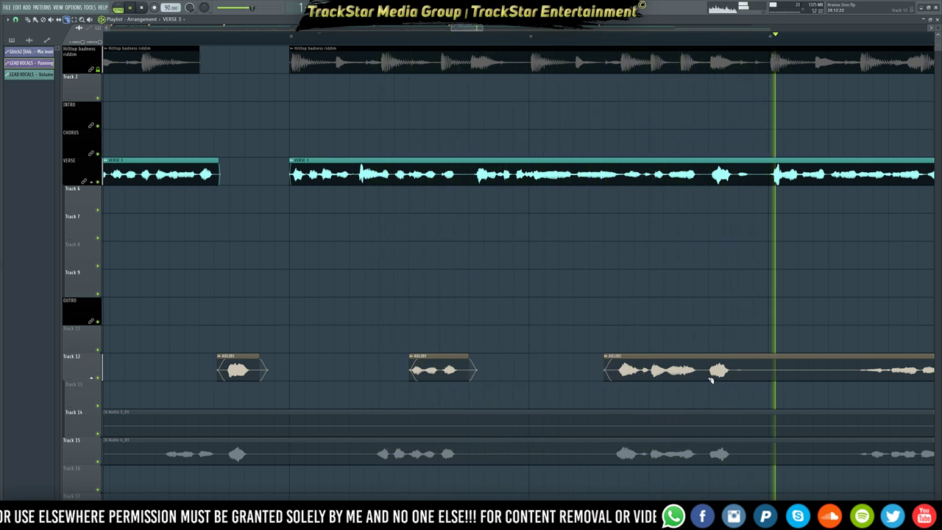
- Slice the ADLIBS clip around the middle phrase in bar 39 and delete that piece
click(652, 372)
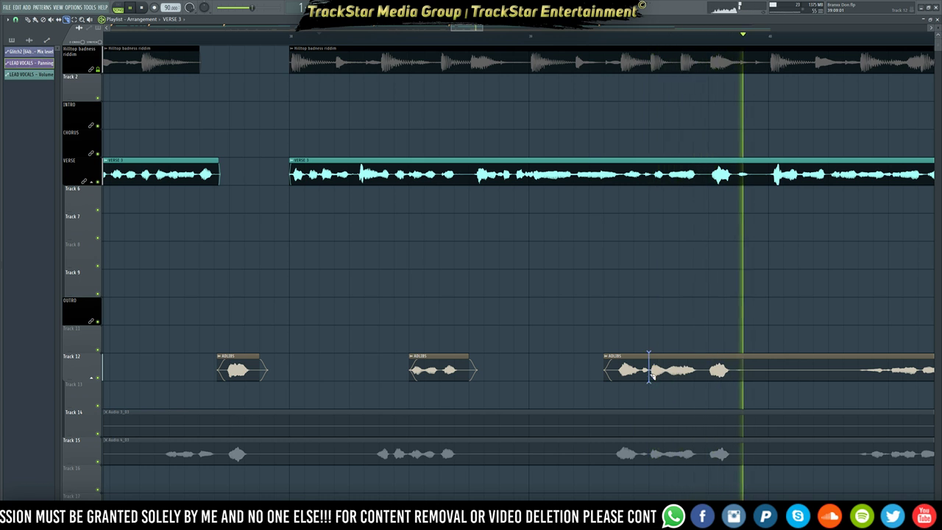
click(699, 373)
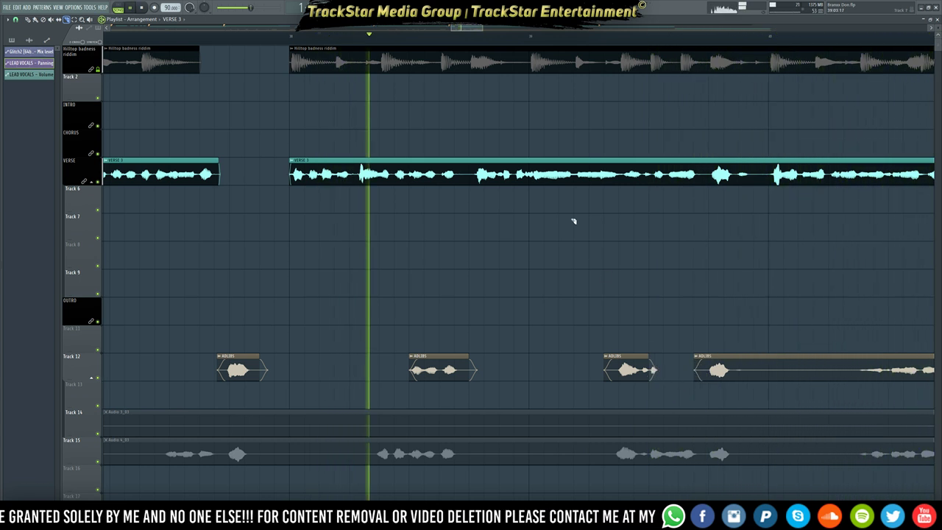
scroll(740, 37, up, 3)
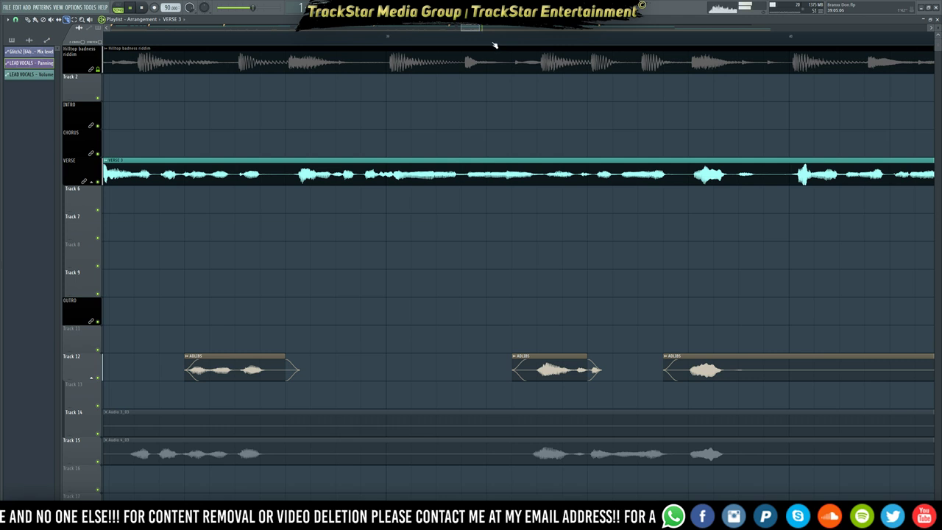
scroll(495, 44, down, 6)
- Collapse the current project history, switch the browser to all files, and open the Producer Drumkits folder
mouse_move(2, 226)
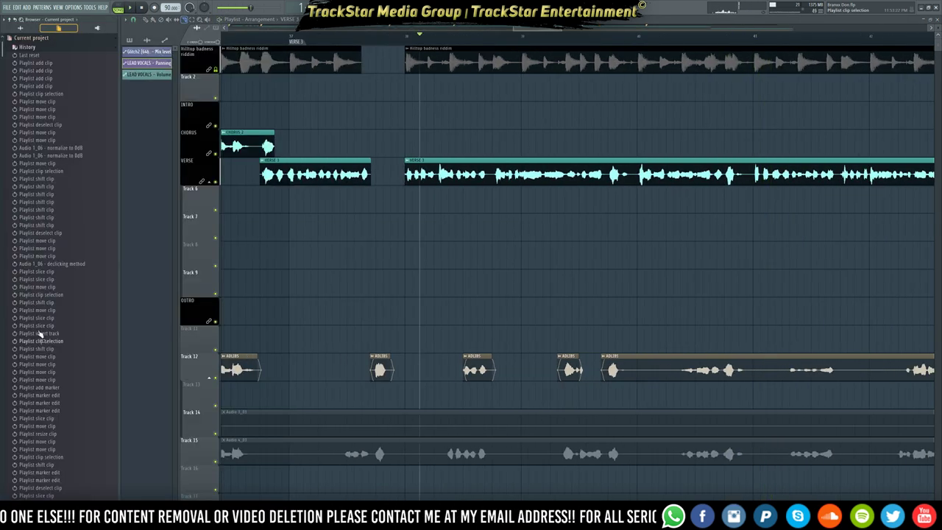
click(15, 37)
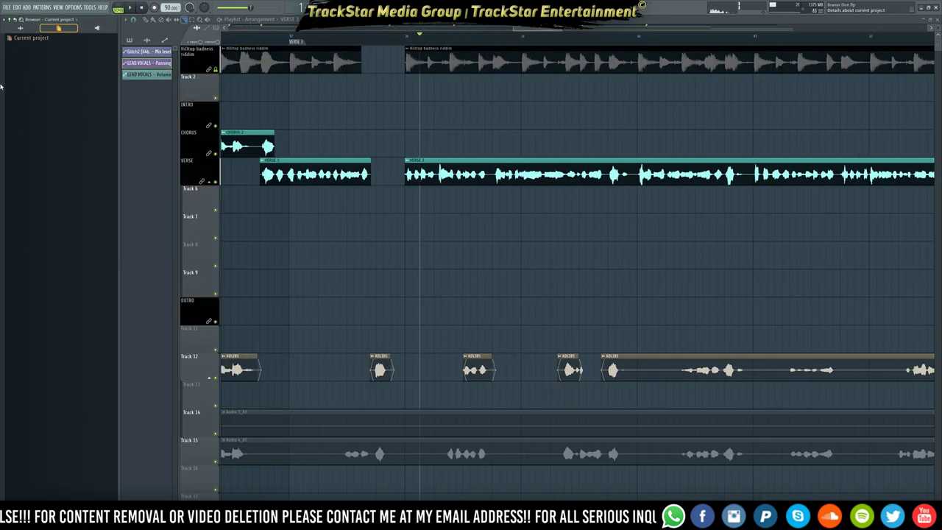
click(22, 28)
scroll(37, 360, down, 2)
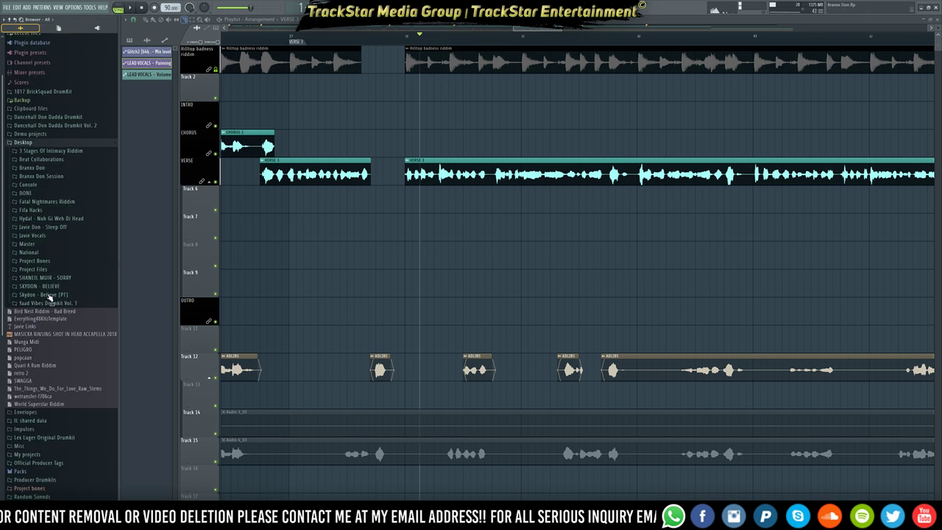
scroll(52, 287, down, 5)
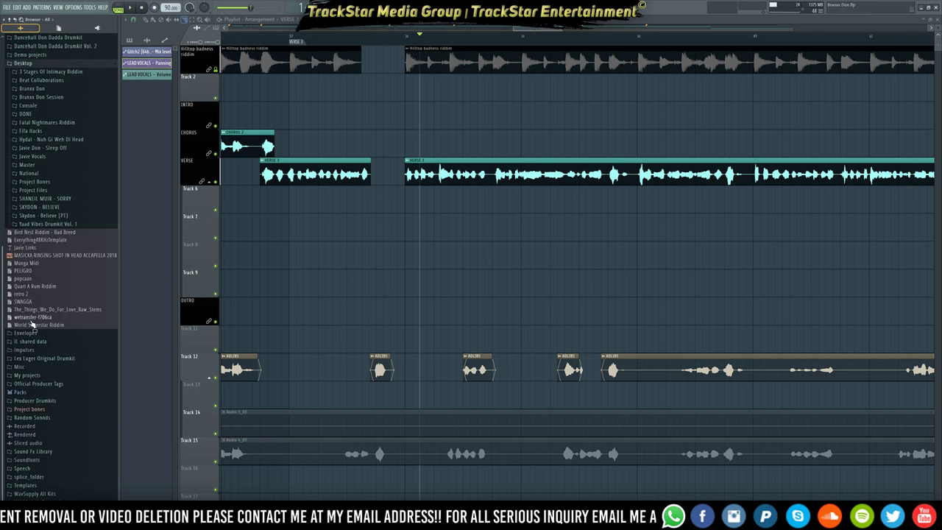
click(32, 404)
scroll(10, 390, down, 10)
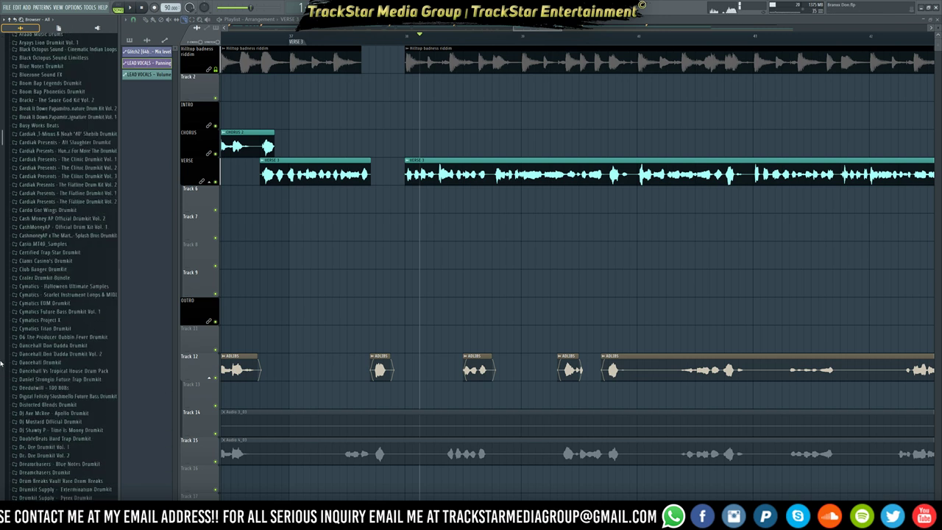
- Open the War Beats Drumkit Bundle folder among the producer drum kits
drag(6, 371, 2, 485)
scroll(7, 415, up, 3)
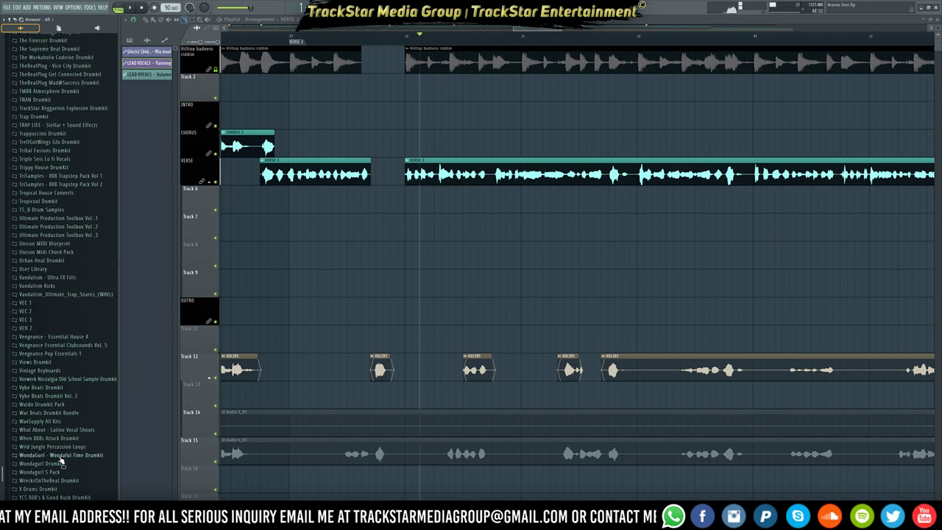
click(49, 422)
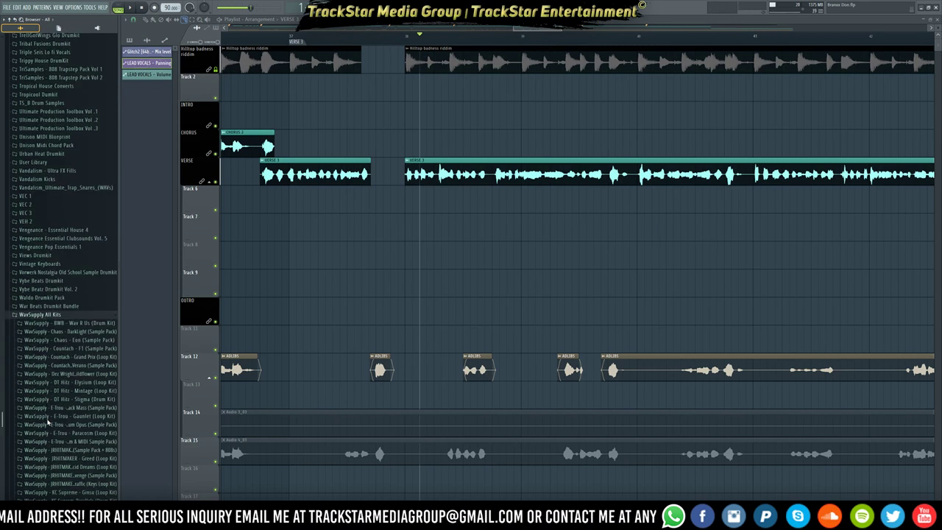
click(41, 275)
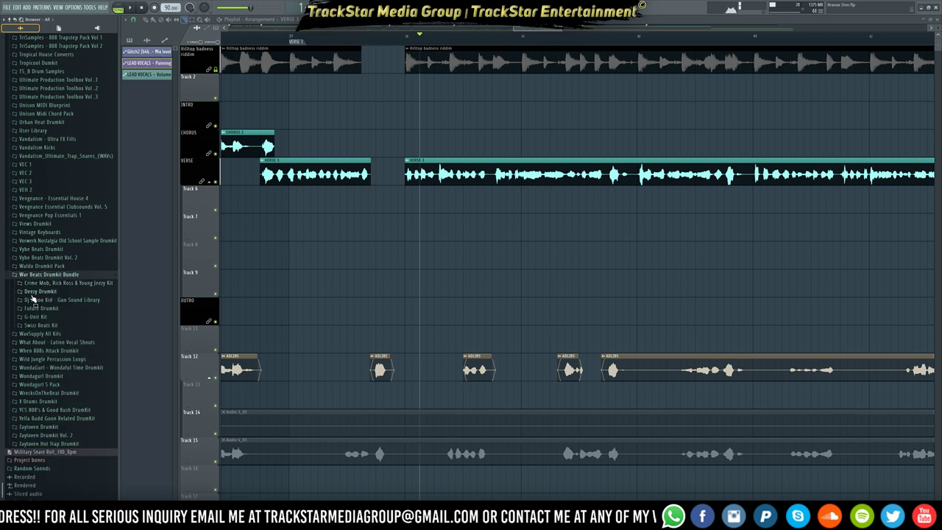
- Open Gun Kit 2 in the Dj Whoo Kid - Gun Sound Library and audition its gun samples down to m249-2
click(51, 300)
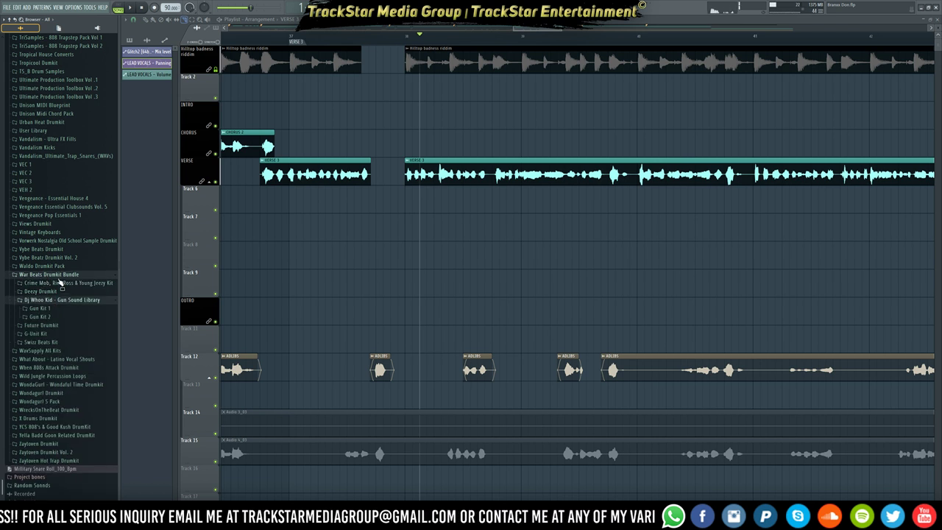
click(39, 317)
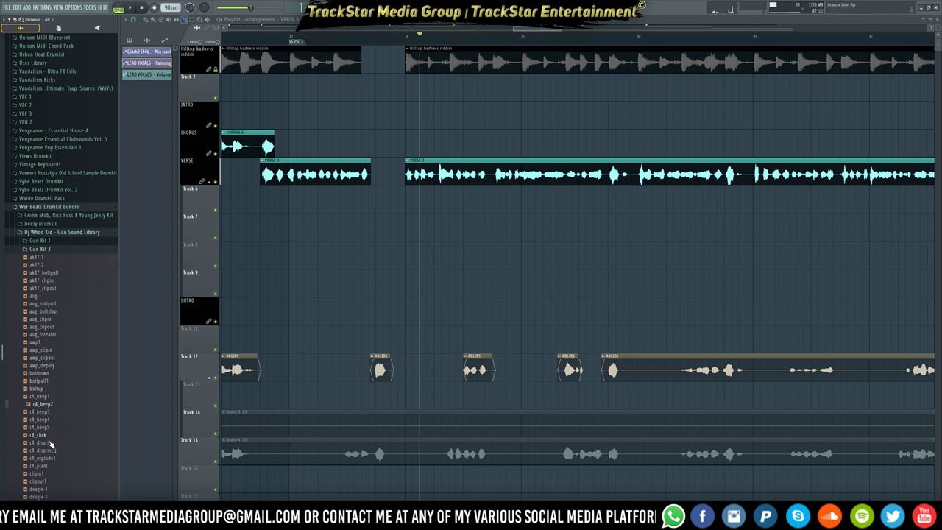
scroll(49, 457, down, 4)
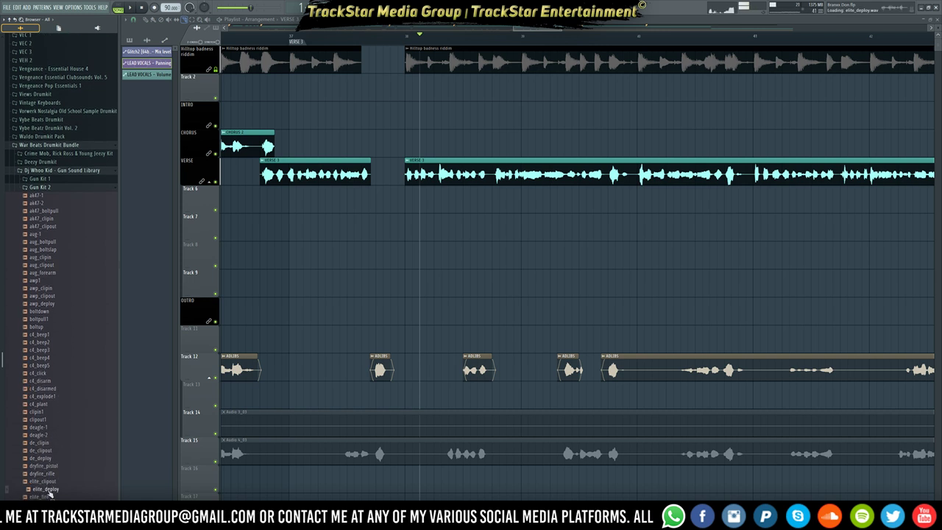
scroll(50, 494, down, 8)
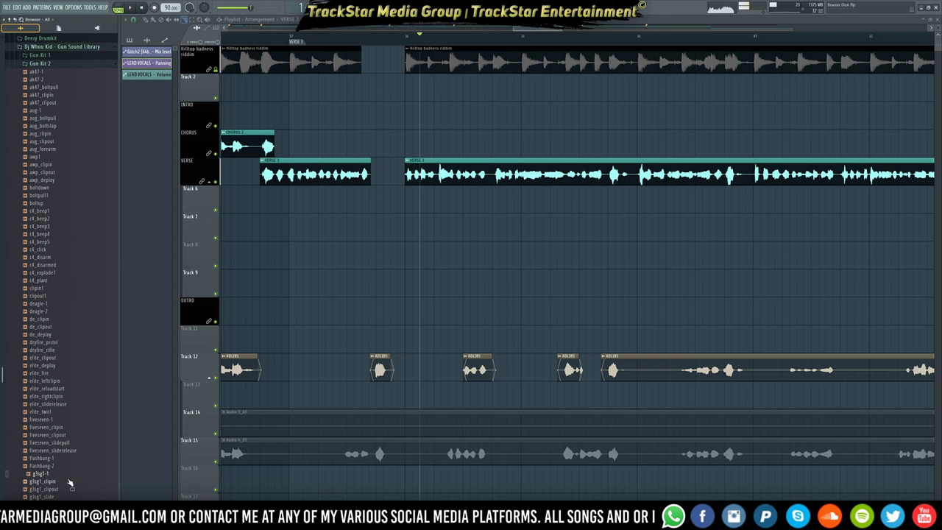
scroll(70, 482, down, 9)
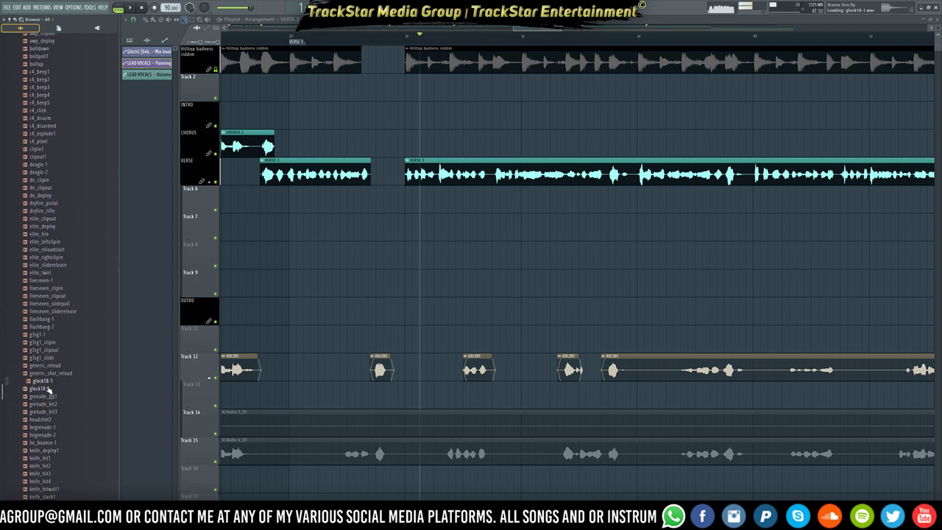
scroll(52, 396, down, 5)
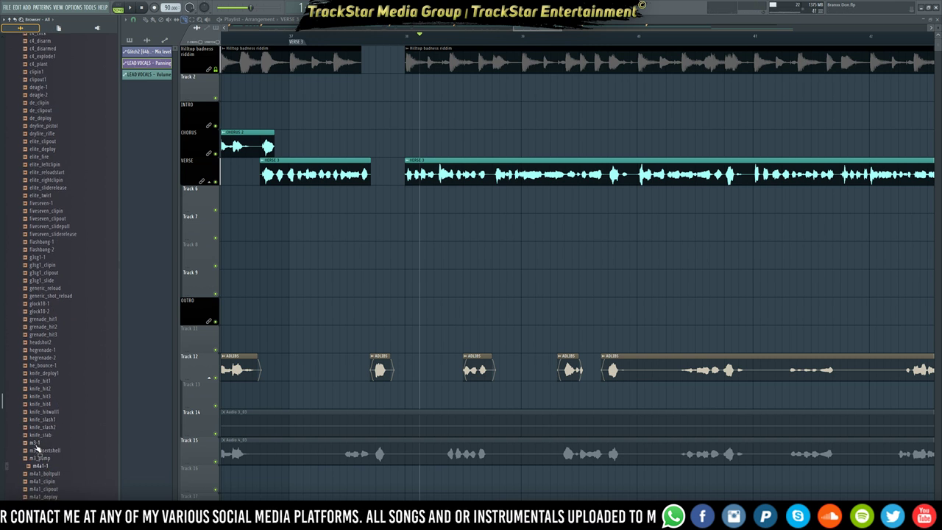
scroll(40, 482, down, 4)
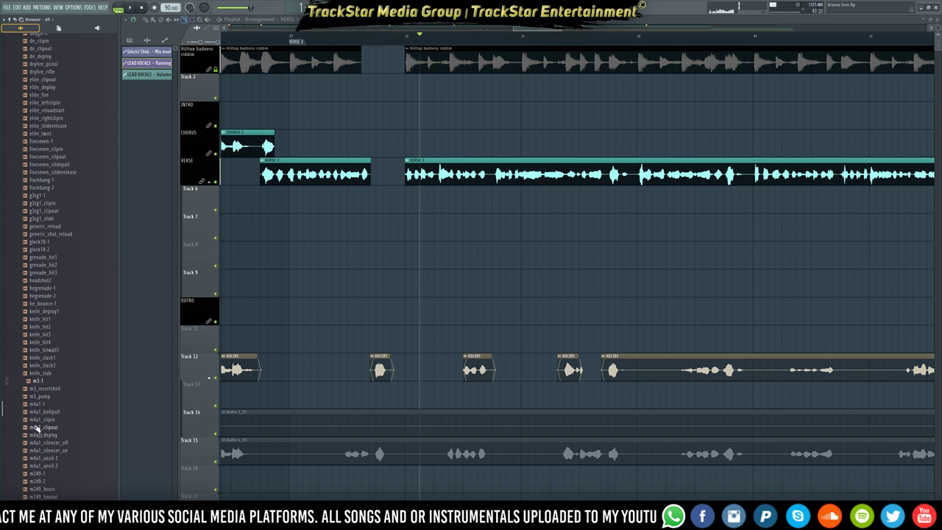
scroll(49, 463, down, 3)
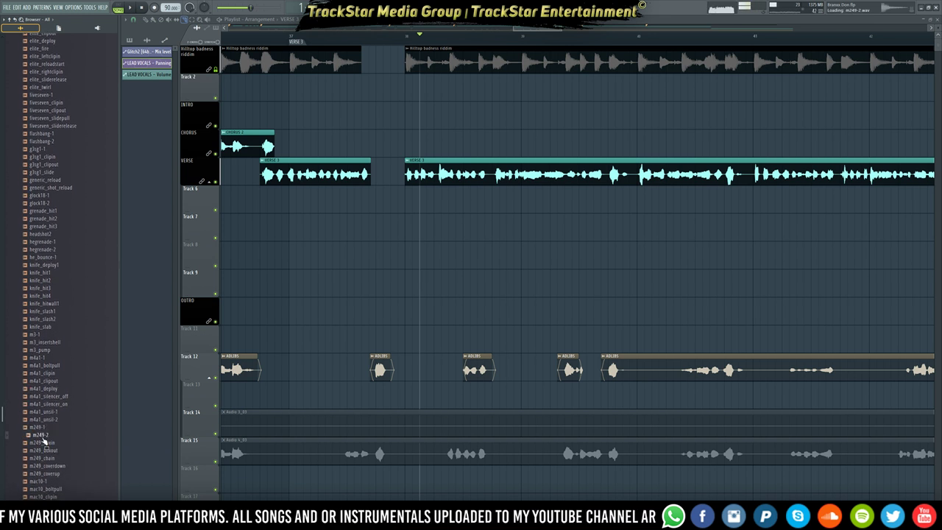
- Play Verse 3 for context and place the m249-2 sample on Track 11, above the start of the long ADLIBS clip in bar 39
key(space)
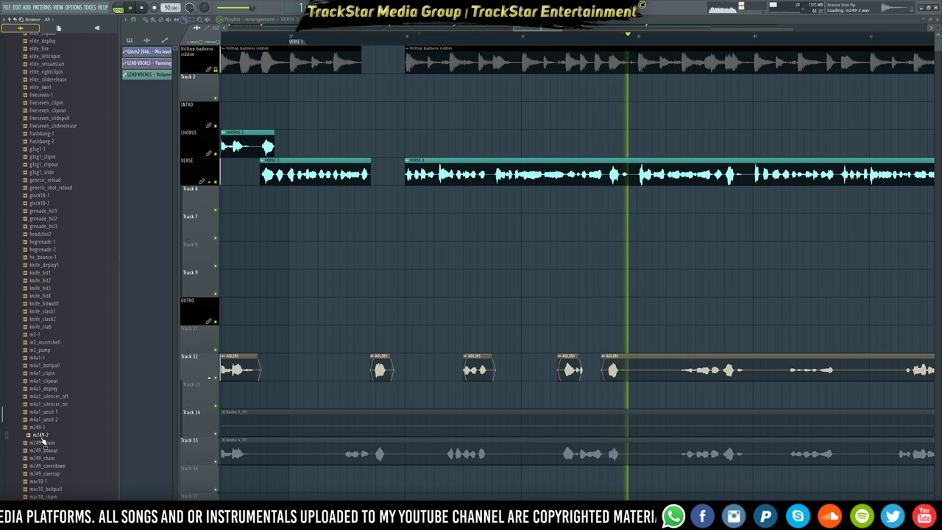
click(42, 439)
key(space)
drag(171, 429, 557, 338)
drag(500, 344, 501, 345)
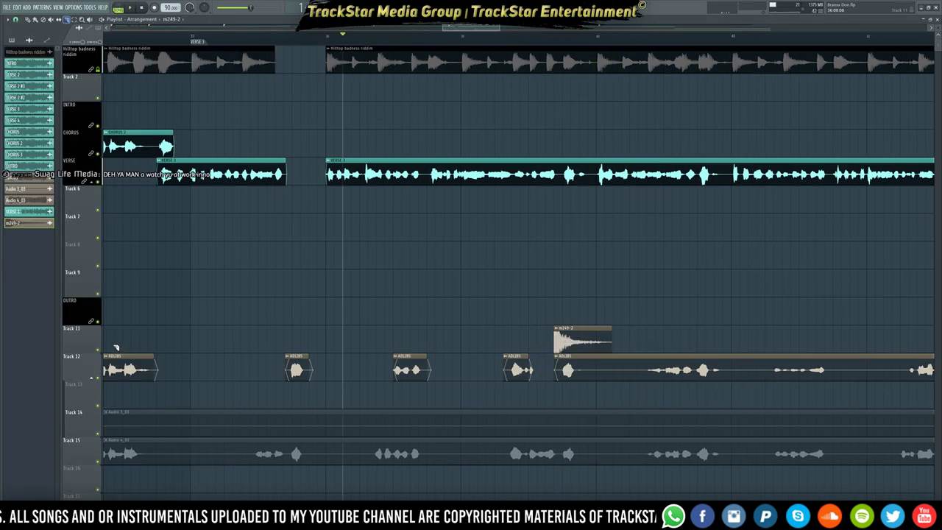
- Insert an empty track above OUTRO and delete the overlapping extra m249-2 clip on Track 12
right_click(88, 243)
click(113, 377)
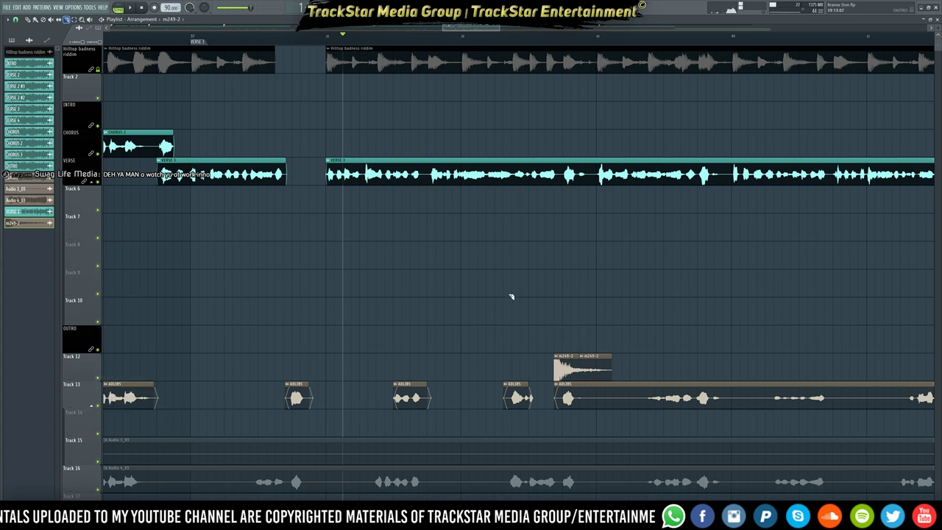
click(16, 21)
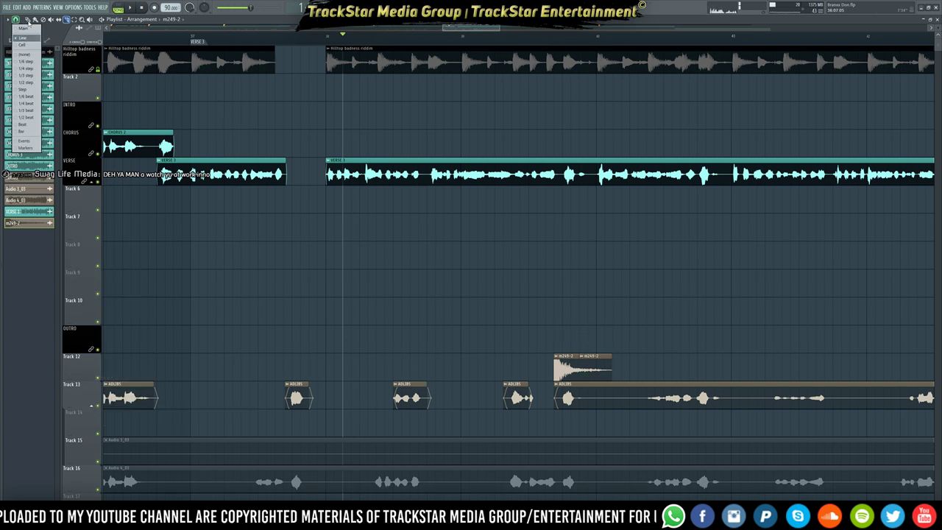
click(29, 20)
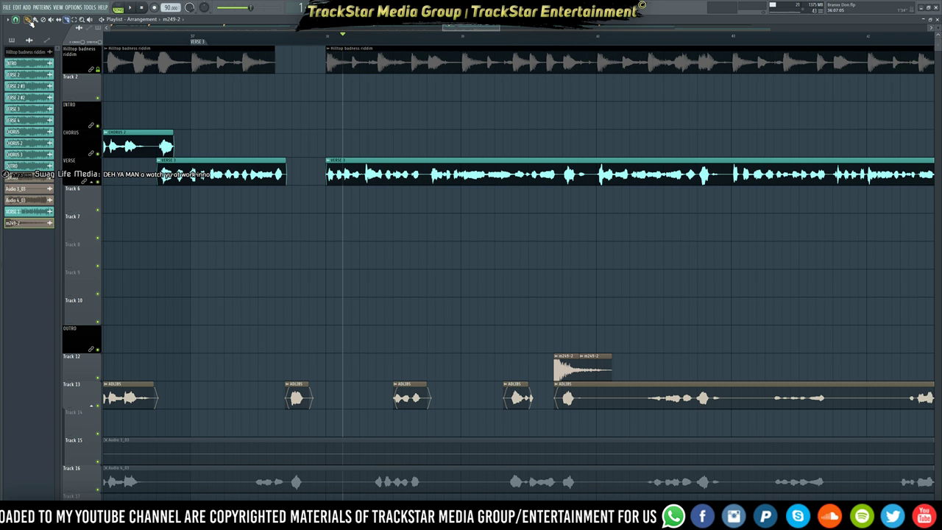
right_click(581, 358)
click(602, 331)
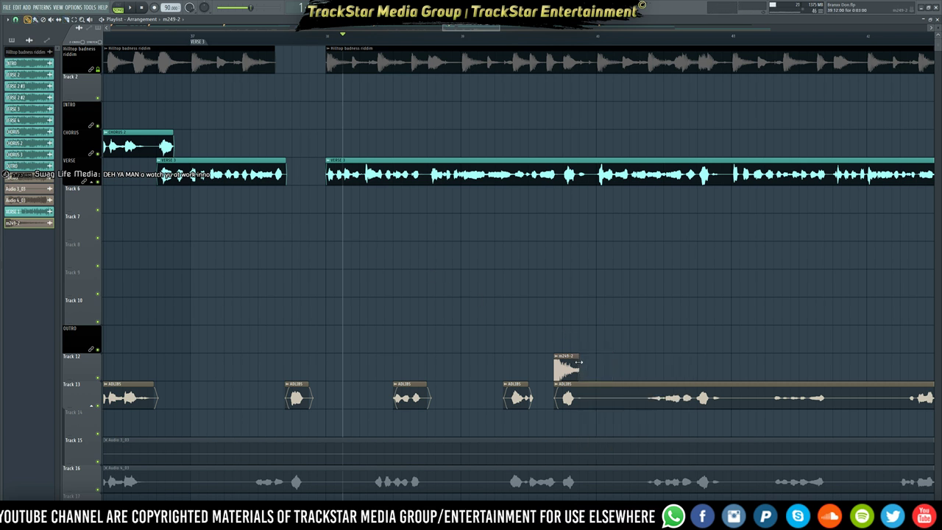
- Move the m249-2 clip up to Track 10 and trim it to five steps
drag(607, 357, 701, 361)
double_click(592, 362)
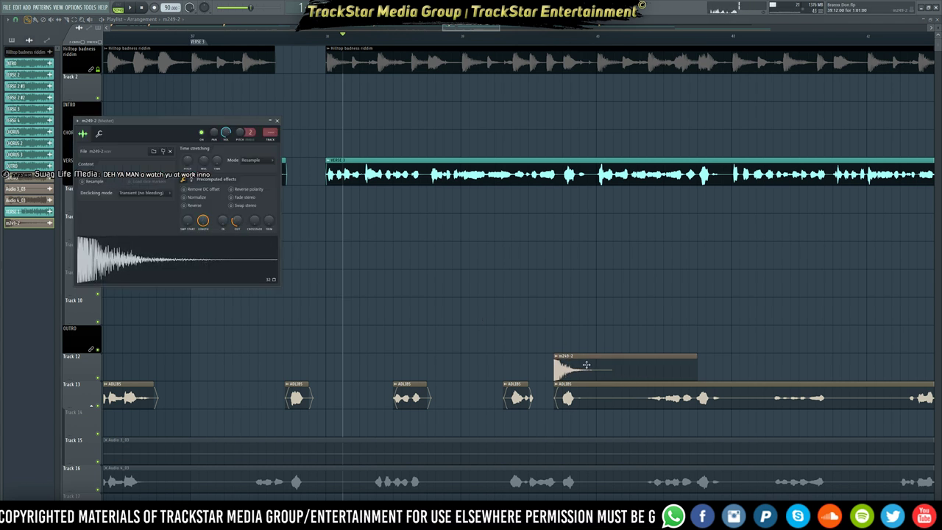
drag(586, 365, 587, 298)
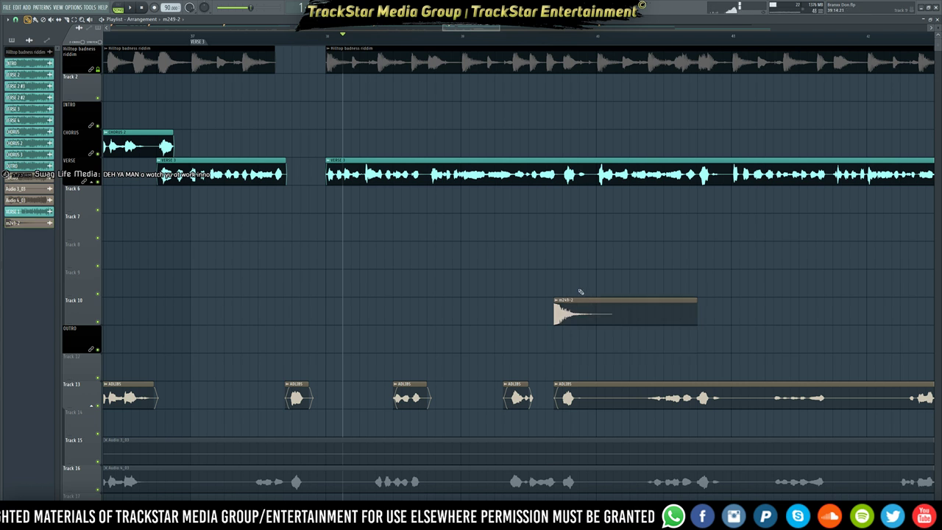
drag(696, 306, 631, 302)
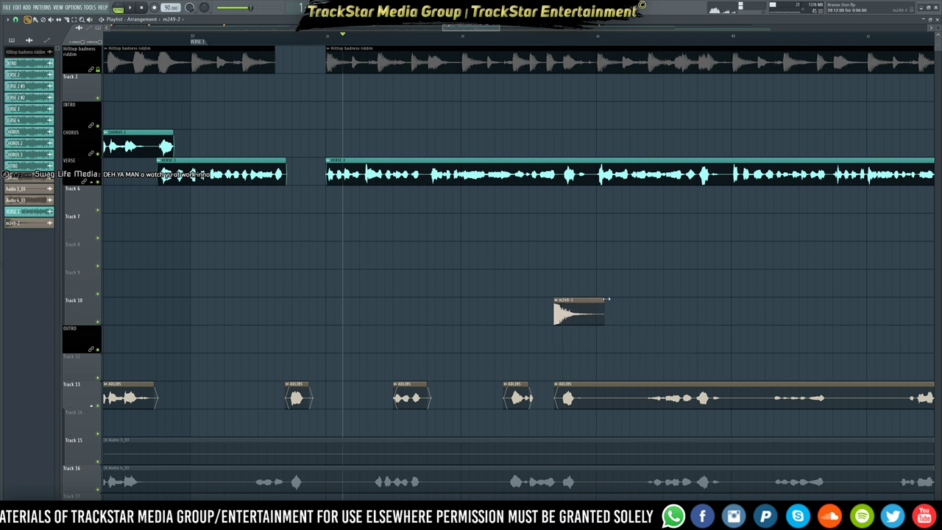
- Open the m249-2 channel settings and lower its volume to about 23% while playing the verse
double_click(575, 318)
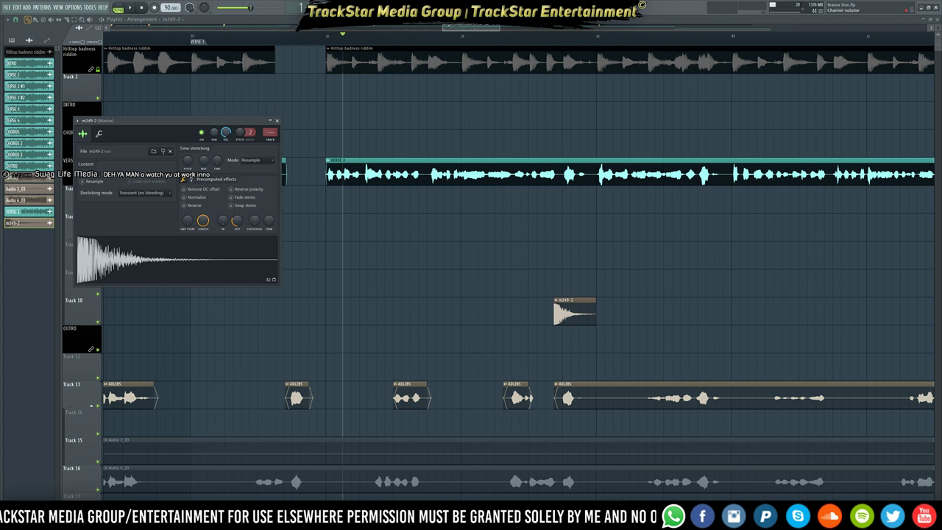
key(space)
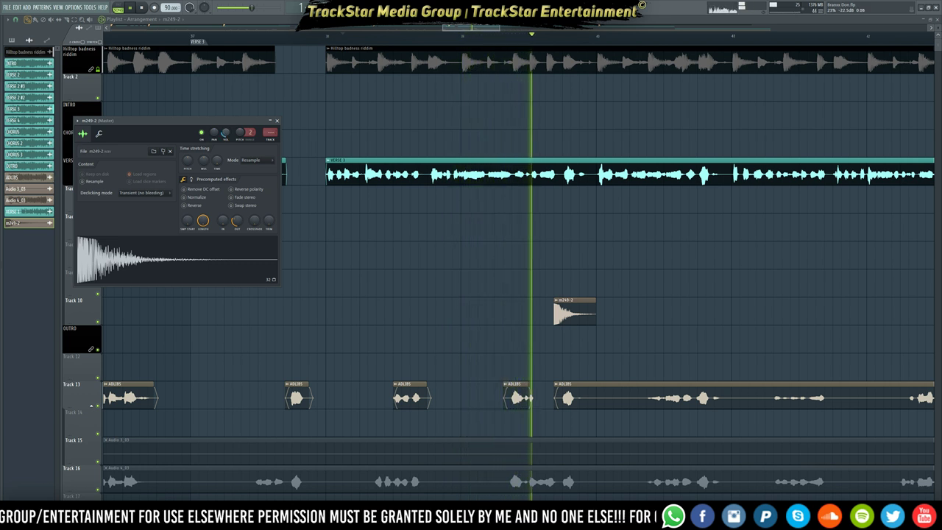
key(space)
key(space)
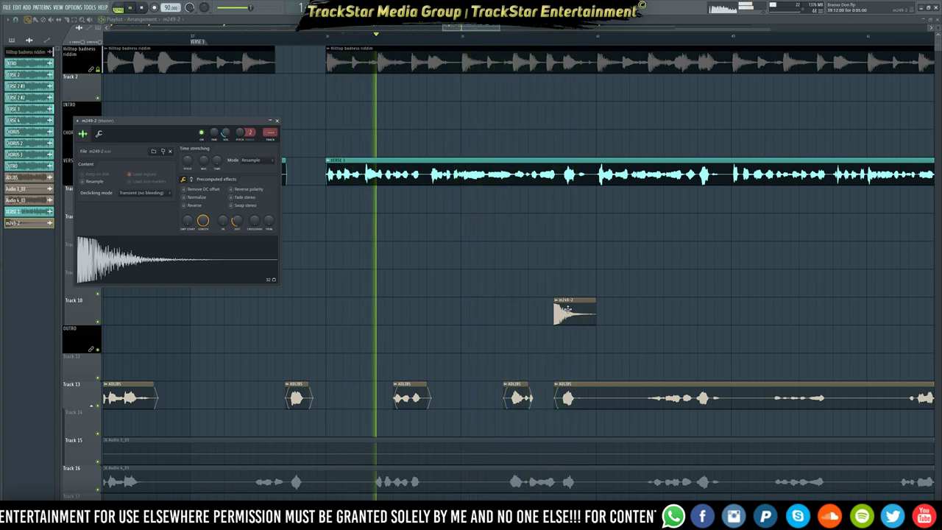
- Shift the m249-2 clip on Track 10 one step later in bar 39 and play it against the vocals
drag(567, 309, 576, 309)
scroll(579, 45, up, 1)
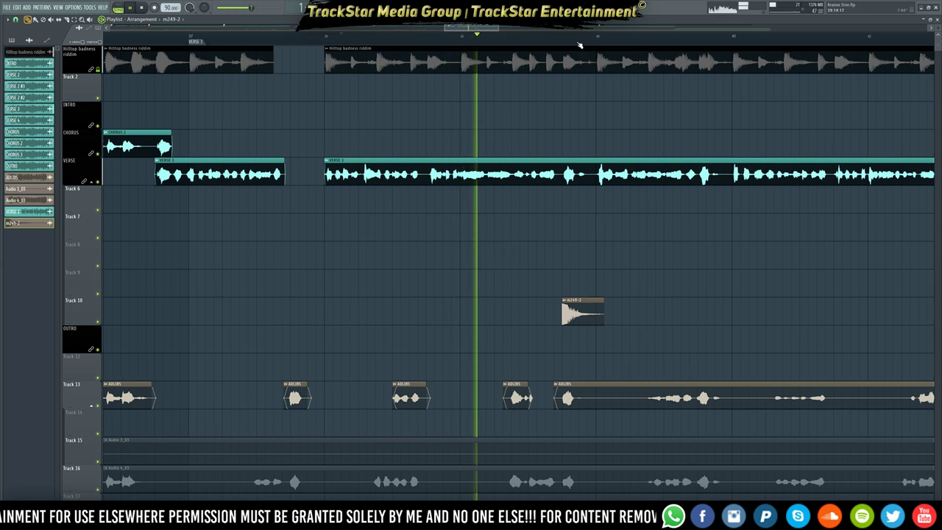
scroll(579, 45, up, 4)
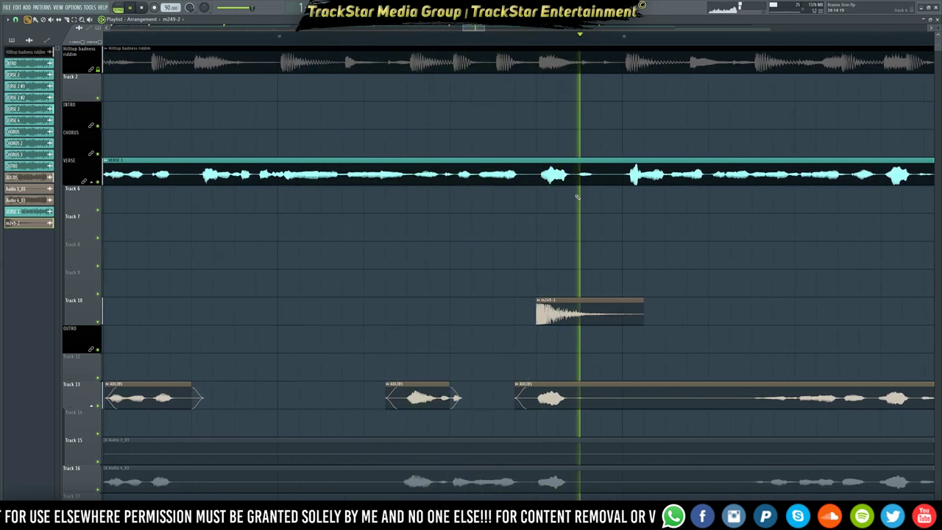
key(space)
- Audition more Gun Kit 2 samples and replace the m249-2 sample in its channel with p228-1
double_click(587, 314)
key(space)
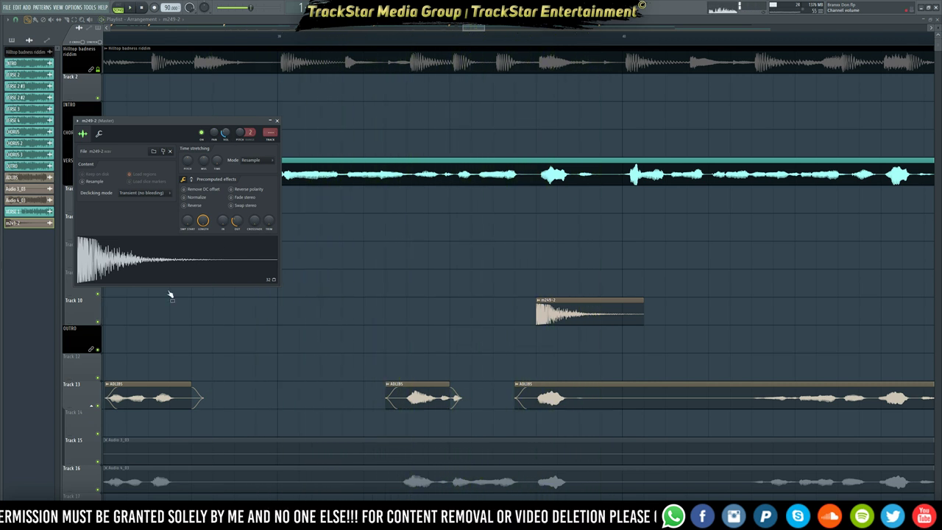
mouse_move(7, 368)
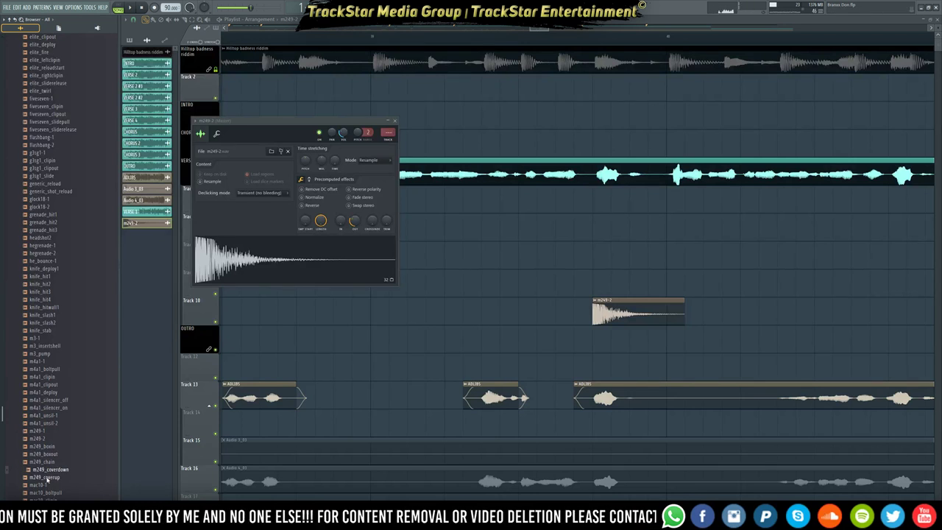
scroll(45, 482, down, 2)
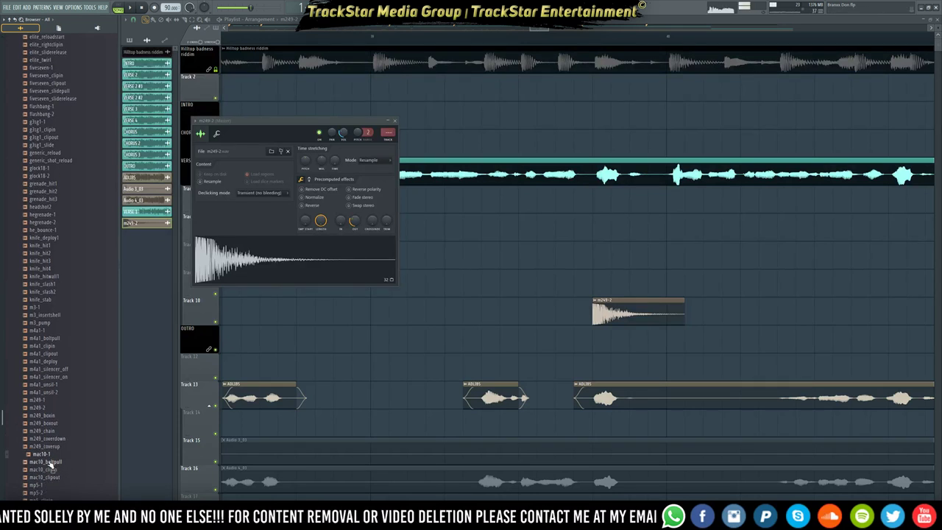
scroll(52, 466, down, 2)
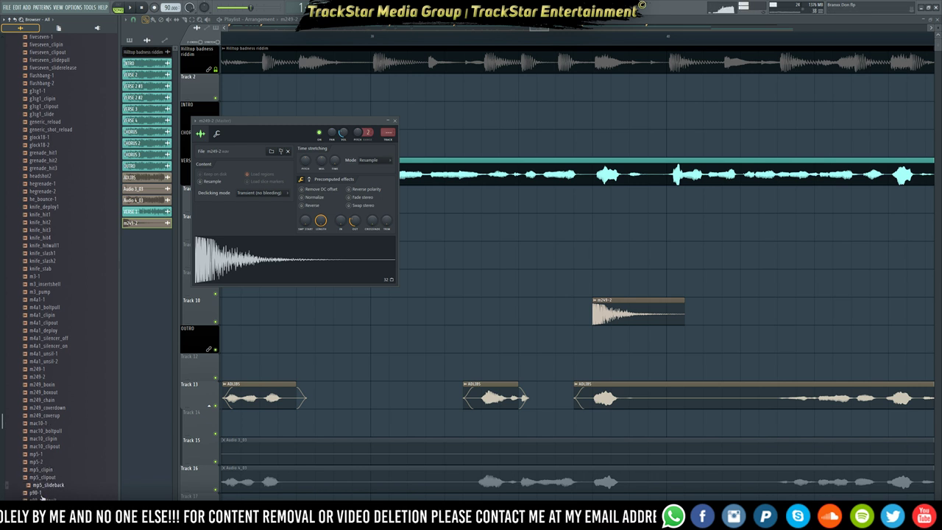
scroll(42, 485, down, 4)
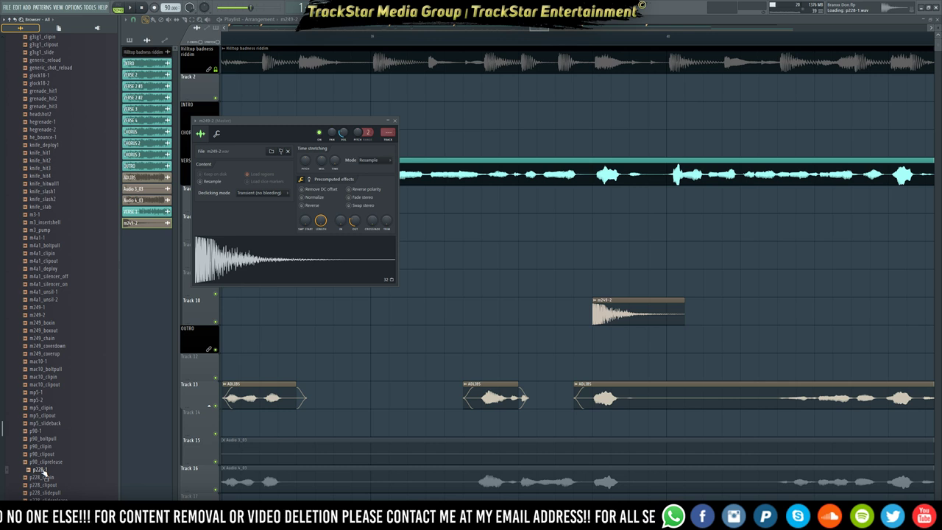
key(alt+F8)
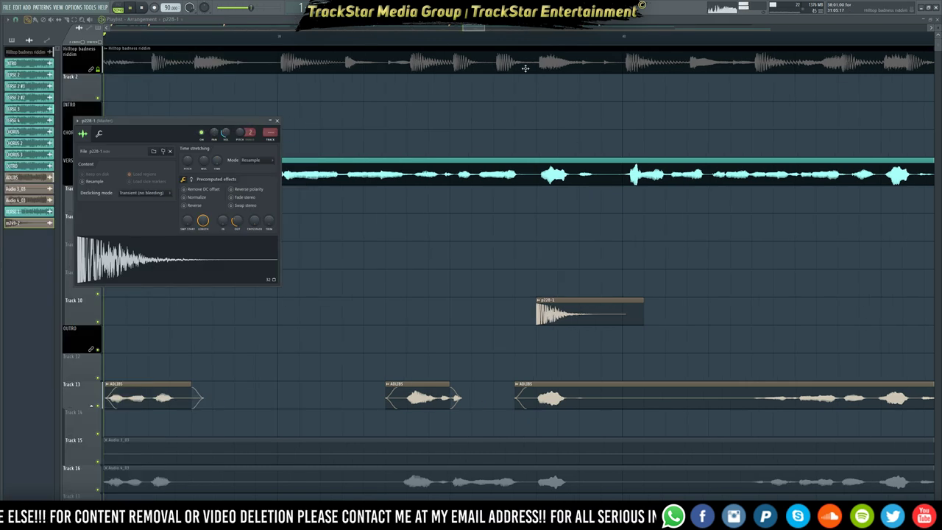
- Set the playback position just before the p228-1 clip and listen to it with the vocals
click(512, 37)
key(space)
key(space)
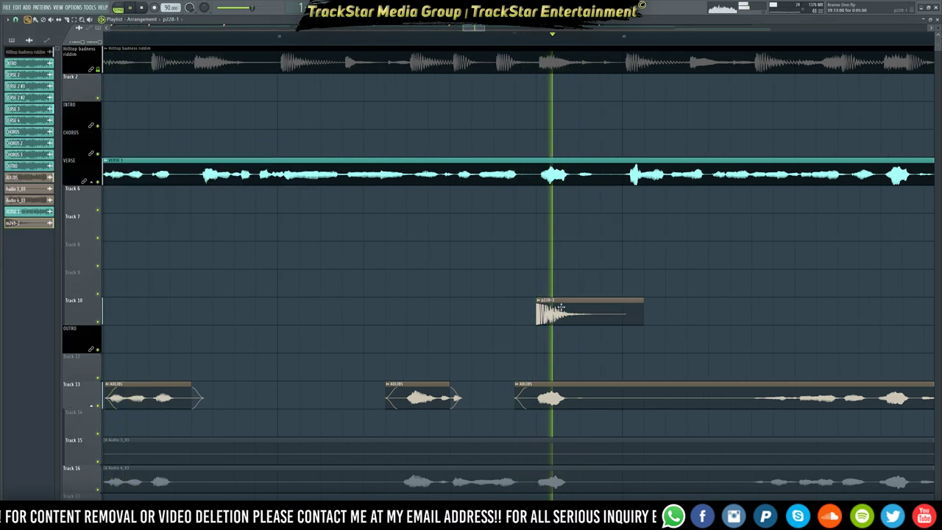
key(space)
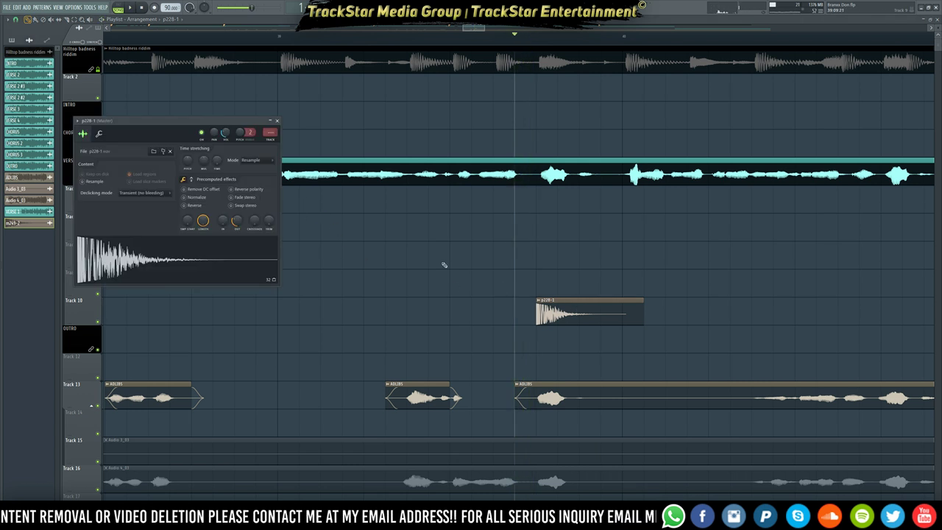
- Remove the p228-1 sample's fade-out and trim its Track 10 clip to four steps, replaying the passage
drag(235, 226, 236, 241)
key(space)
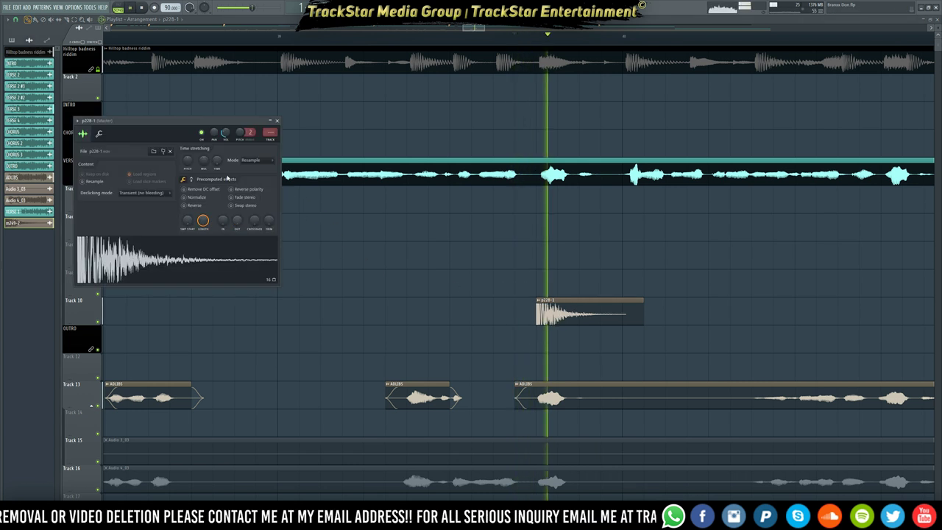
key(space)
key(space)
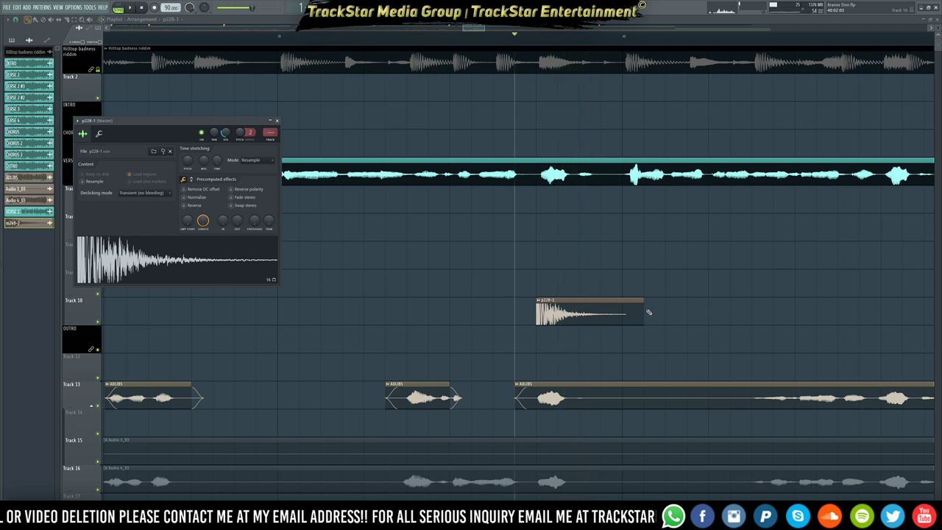
drag(641, 303, 623, 308)
key(space)
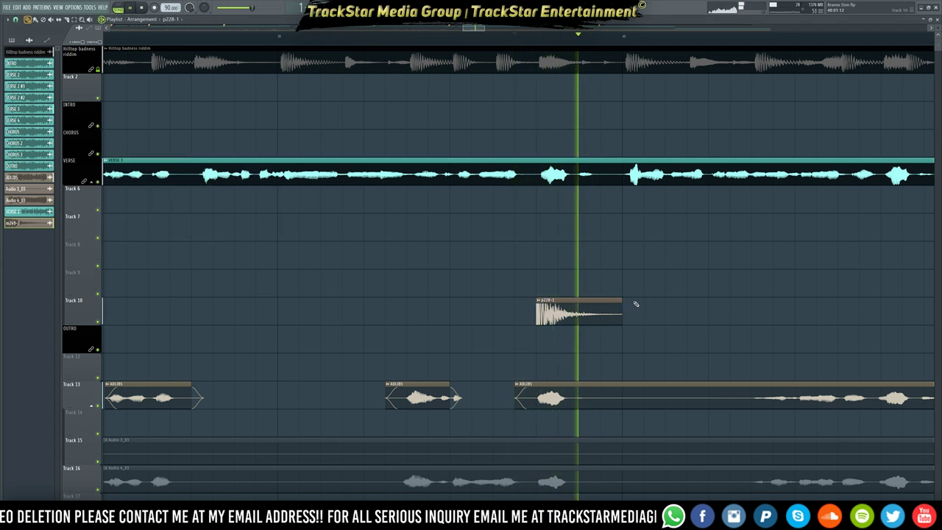
- Try the p228-1 clip three steps later on Track 10, and return it to its previous position
drag(560, 309, 602, 309)
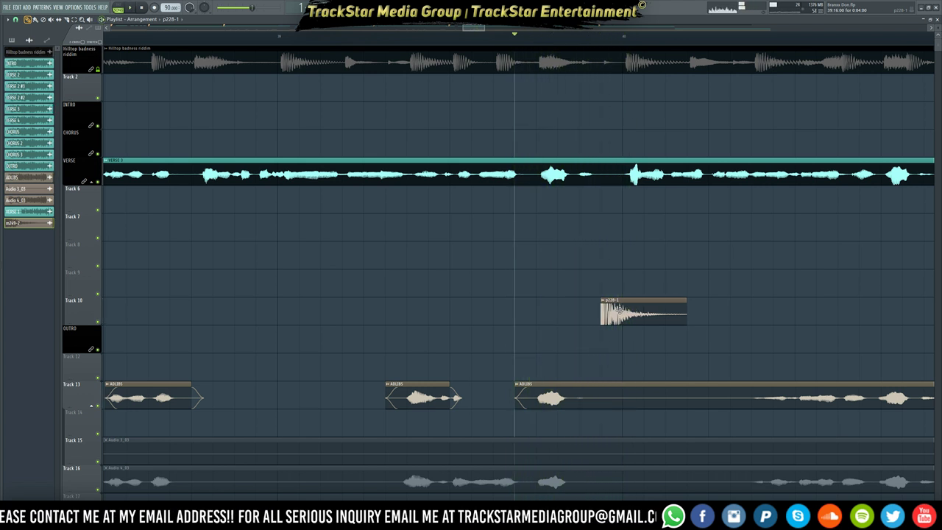
drag(595, 309, 552, 309)
key(space)
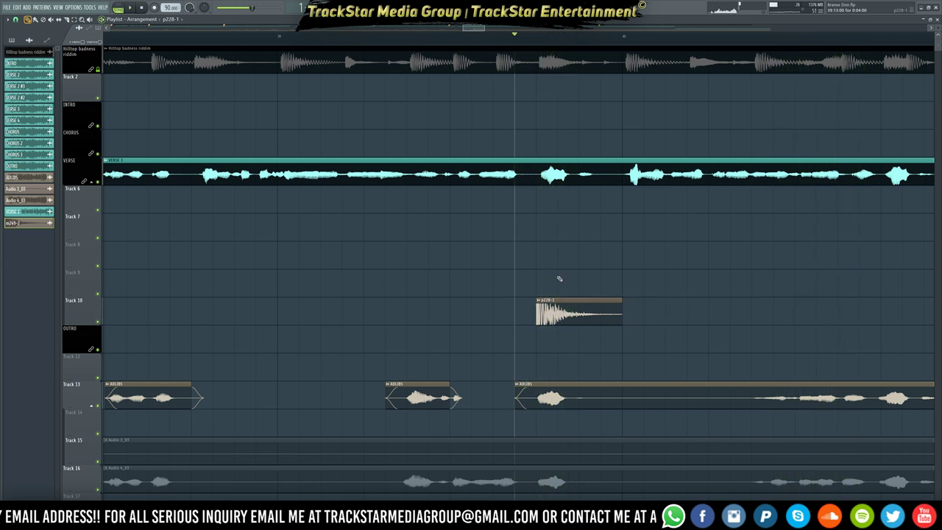
- Replay the passage with the p228-1 gunshot, delete its m249-2 channel from the project, and listen to the passage without it
key(space)
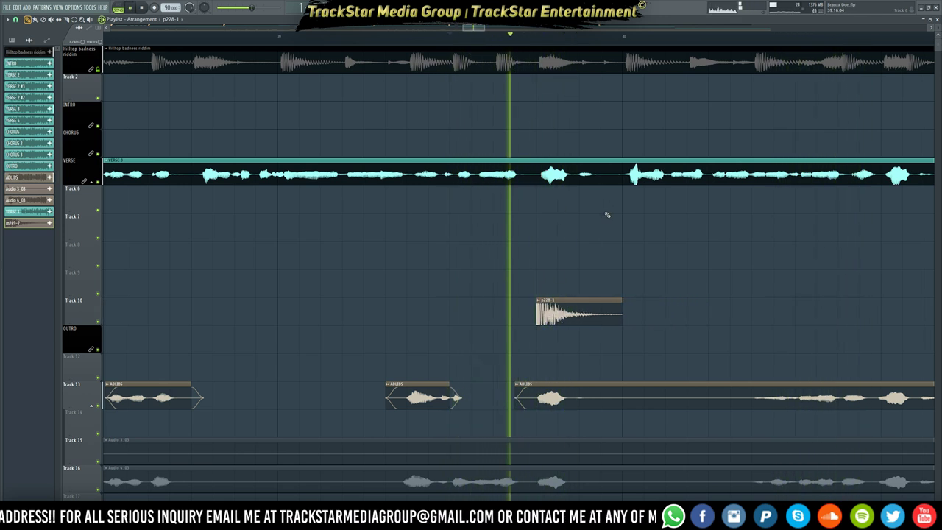
key(space)
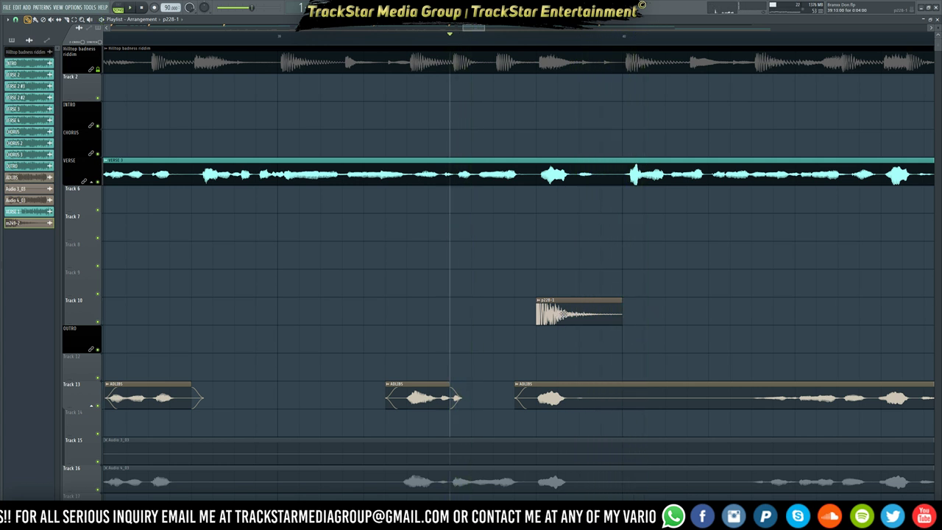
double_click(565, 313)
right_click(27, 226)
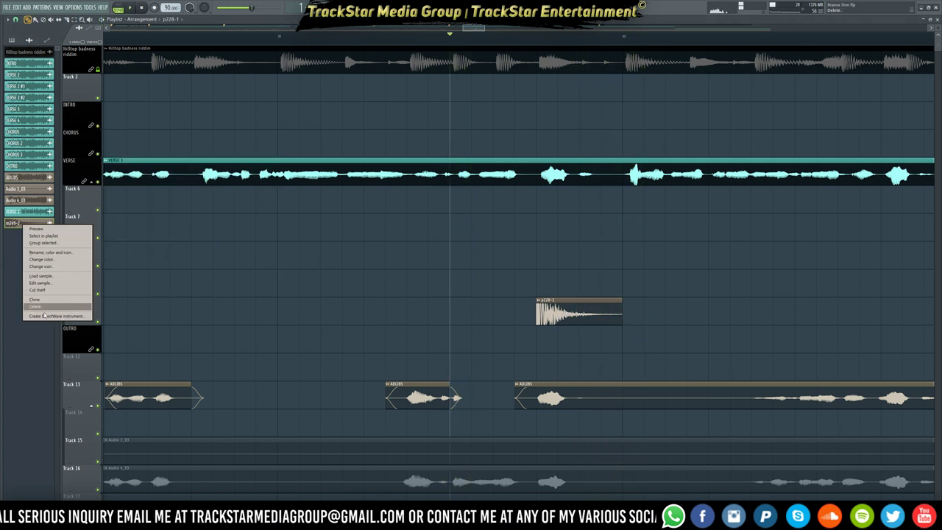
click(48, 307)
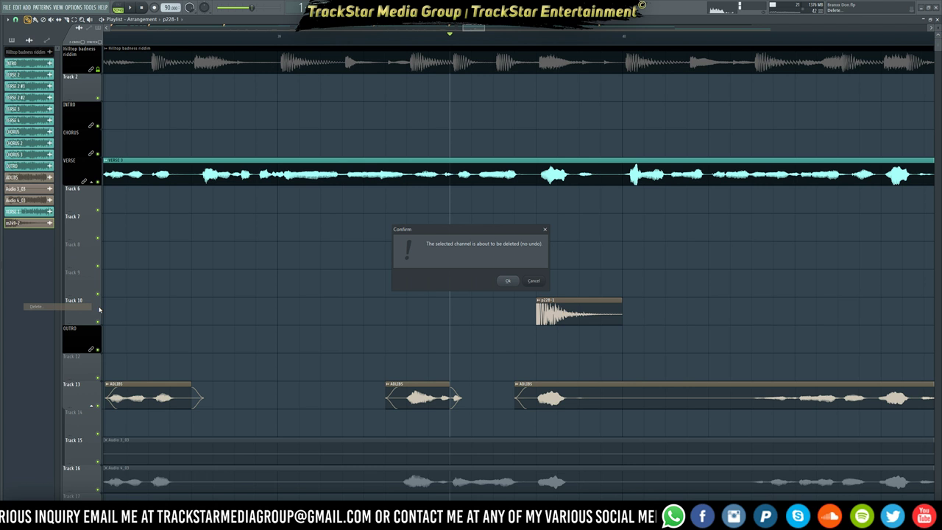
click(508, 280)
key(space)
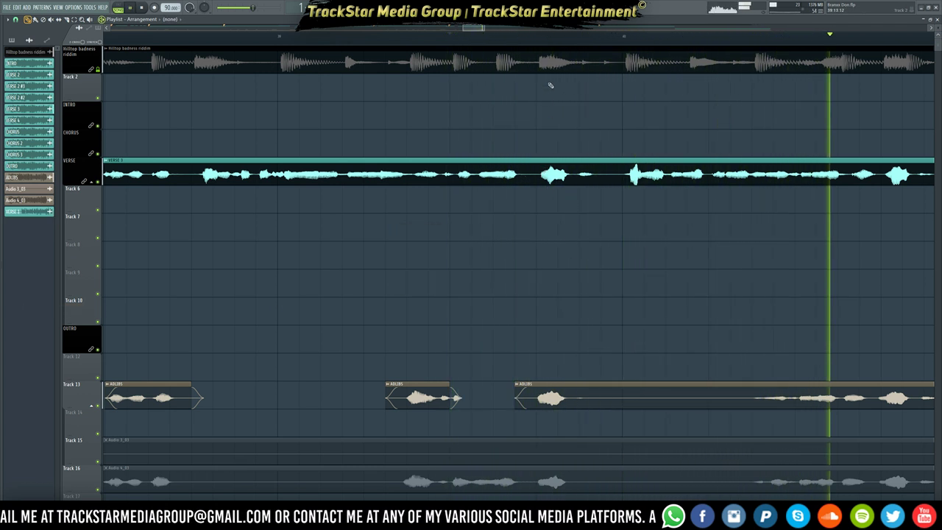
key(space)
- Copy the Verse 2 LEAD VOCALS - Volume automation clip onto Track 10 at 39:12, under the Verse 3 vocal, and play it
scroll(548, 40, down, 5)
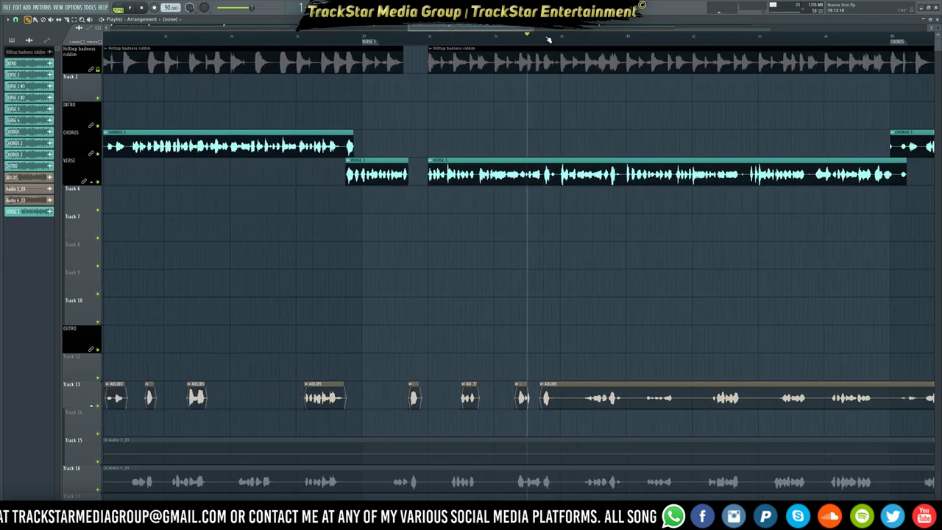
scroll(548, 40, down, 4)
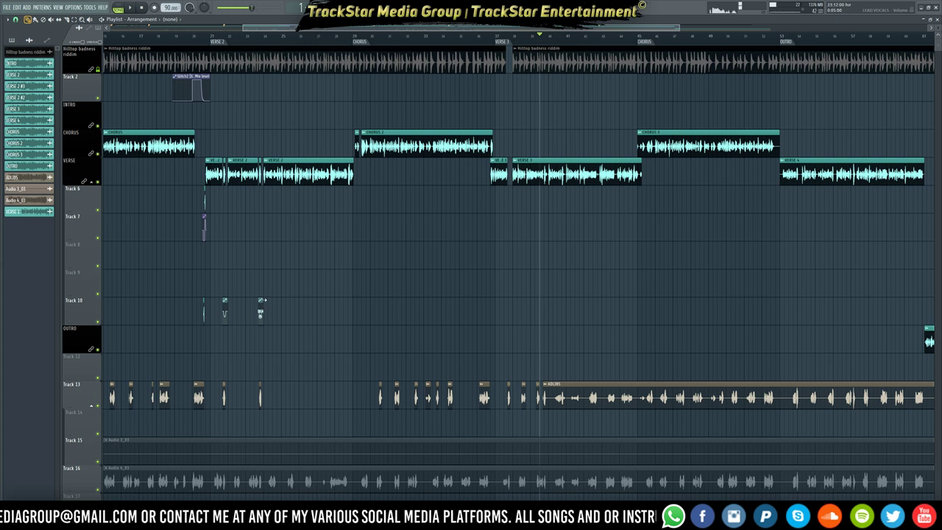
scroll(261, 303, up, 4)
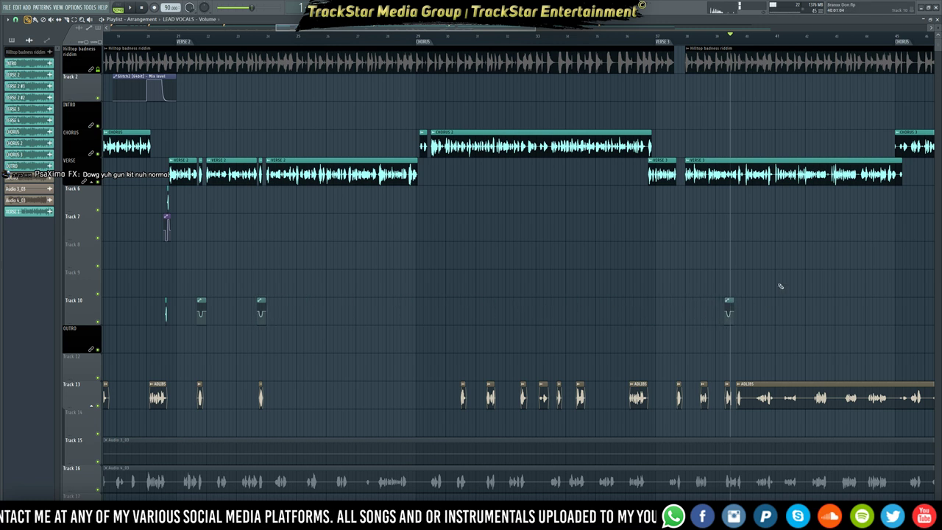
scroll(756, 41, up, 4)
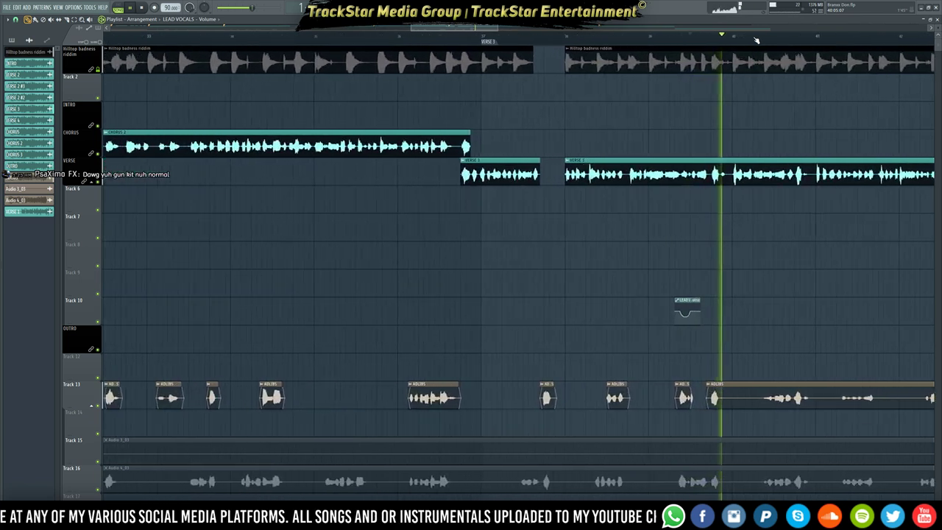
scroll(756, 40, up, 3)
drag(613, 305, 682, 302)
key(space)
key(space)
key(space)
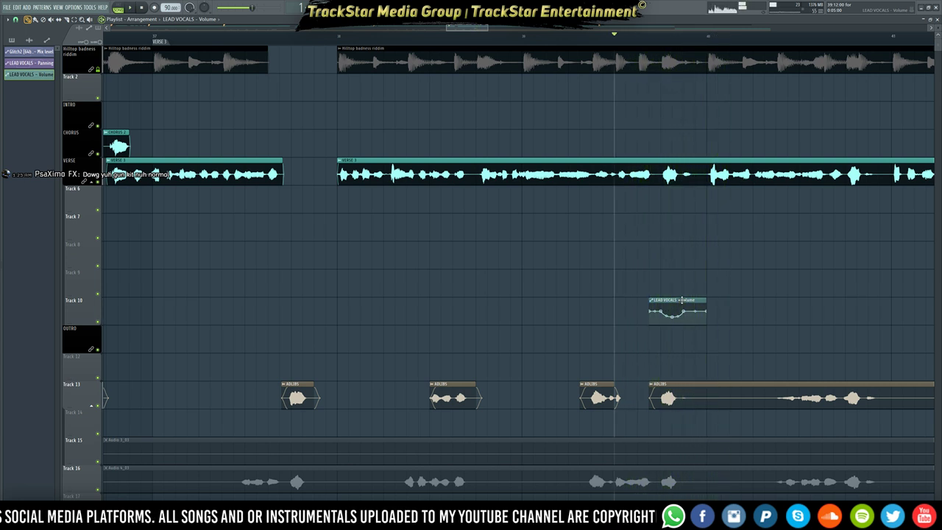
key(space)
- Move the Verse 3 LEAD VOCALS - Volume clip one step earlier to 39:11 and play the passage
scroll(711, 27, up, 5)
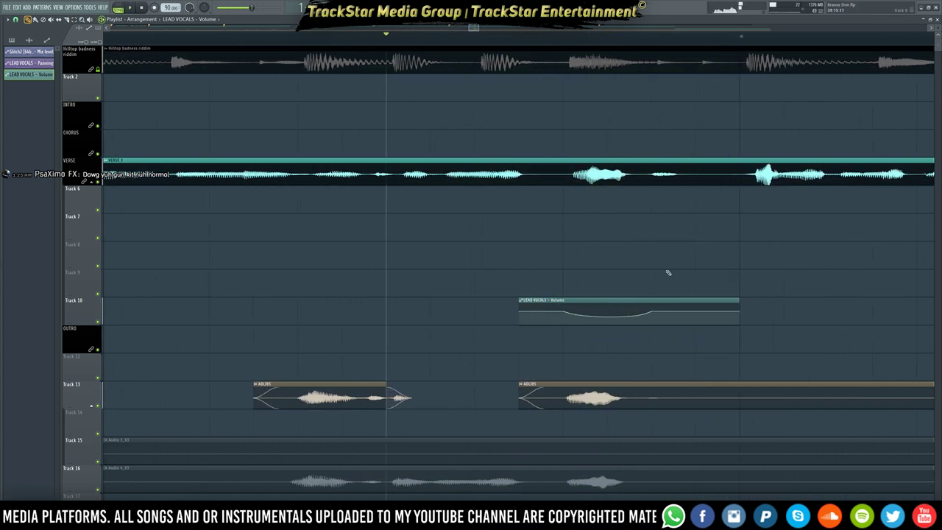
key(space)
key(space)
drag(630, 301, 615, 301)
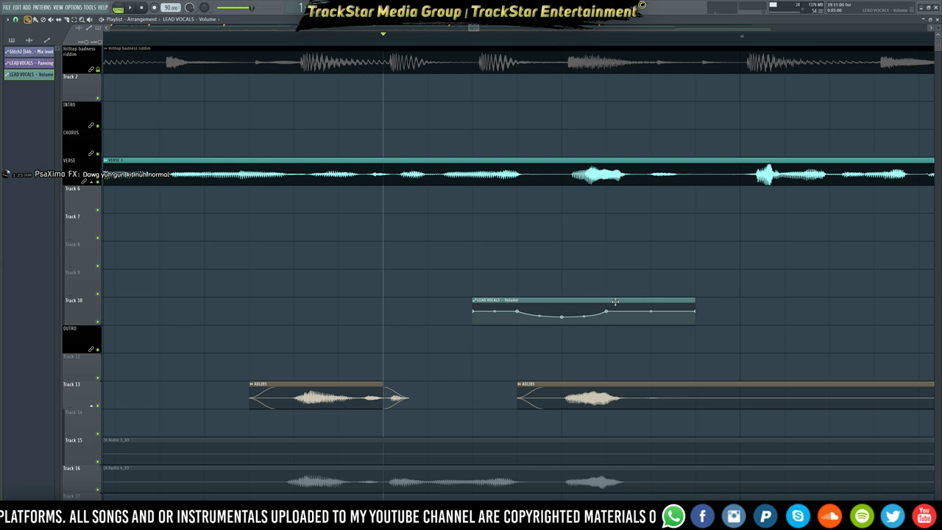
key(space)
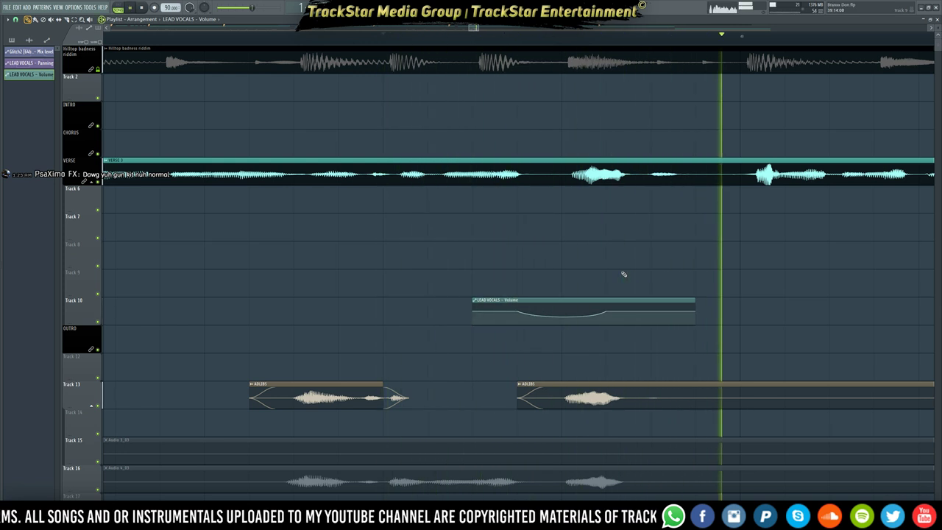
- Try a second LEAD VOCALS - Volume clip on Track 10 at 40:12, replay the passage, and delete that copy
scroll(537, 34, down, 5)
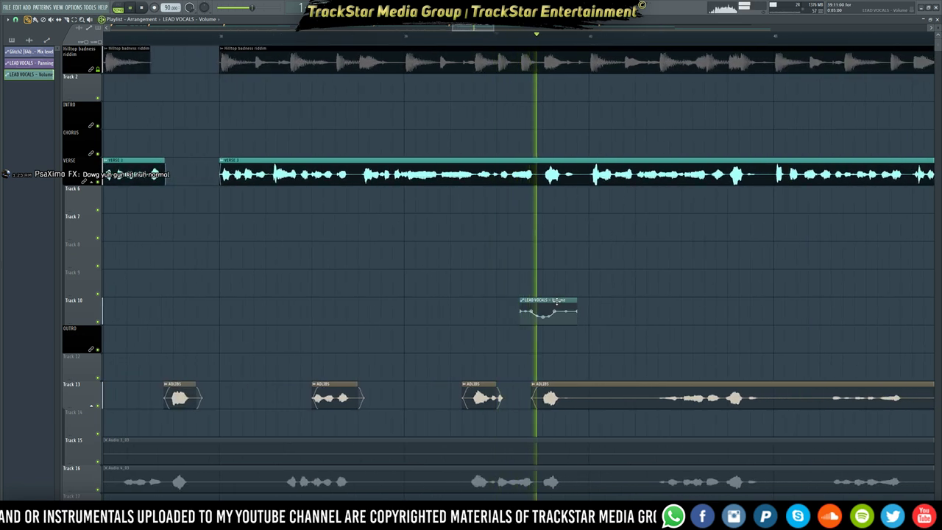
drag(554, 311, 751, 311)
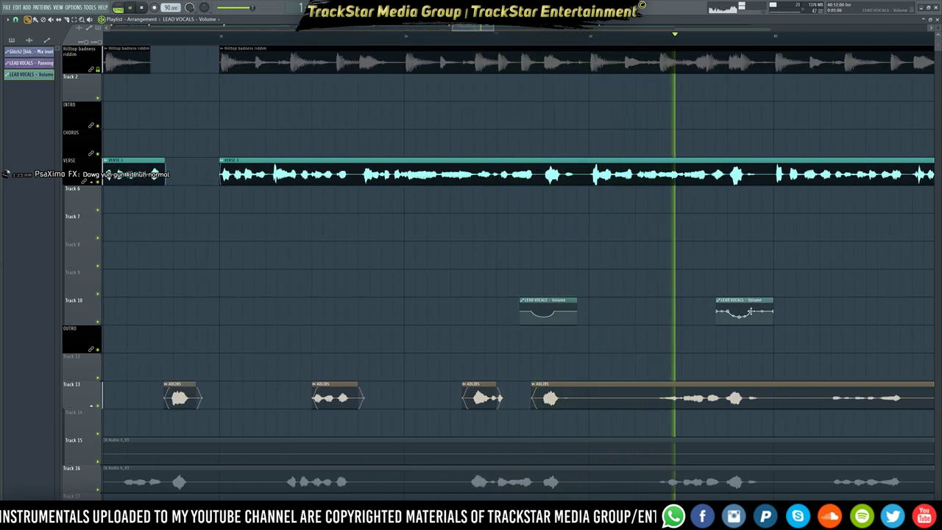
key(space)
key(space)
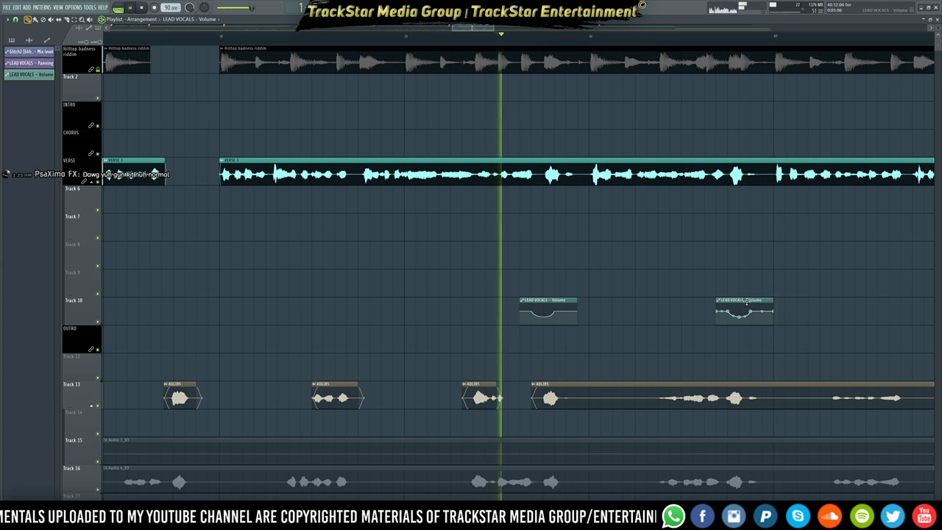
mouse_move(746, 300)
mouse_down()
mouse_move(737, 301)
mouse_move(748, 300)
mouse_up()
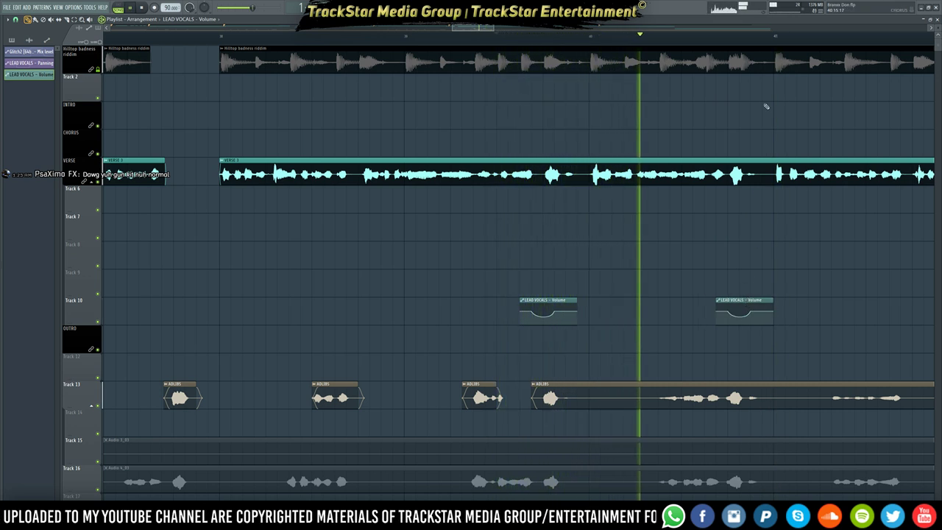
scroll(775, 42, up, 2)
scroll(776, 41, up, 5)
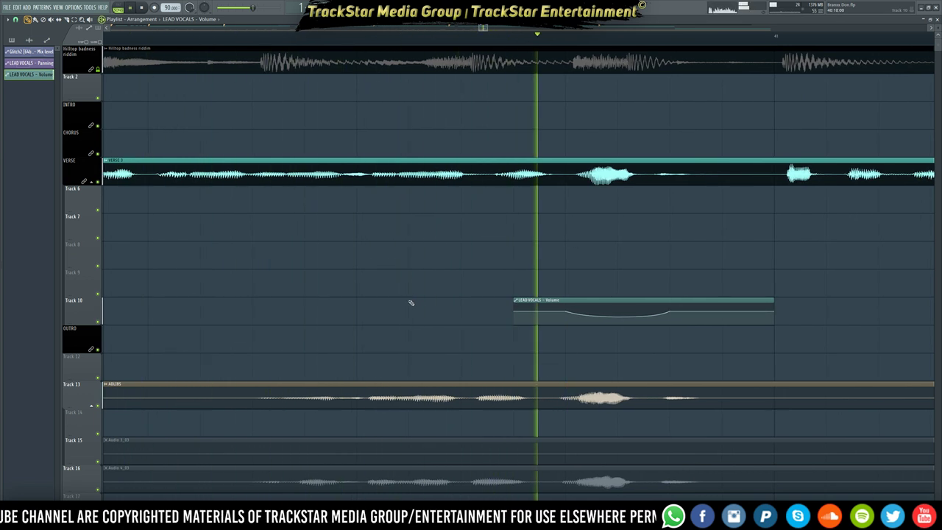
right_click(627, 306)
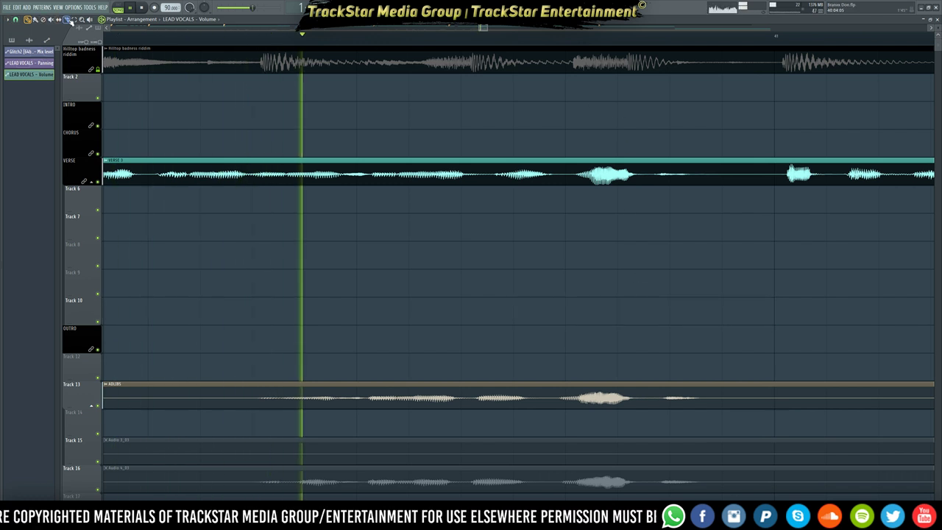
- Slice the Hilltop badness riddim at 40:13 and bar 41, remove the piece between the cuts, and play the drop
drag(568, 56, 568, 80)
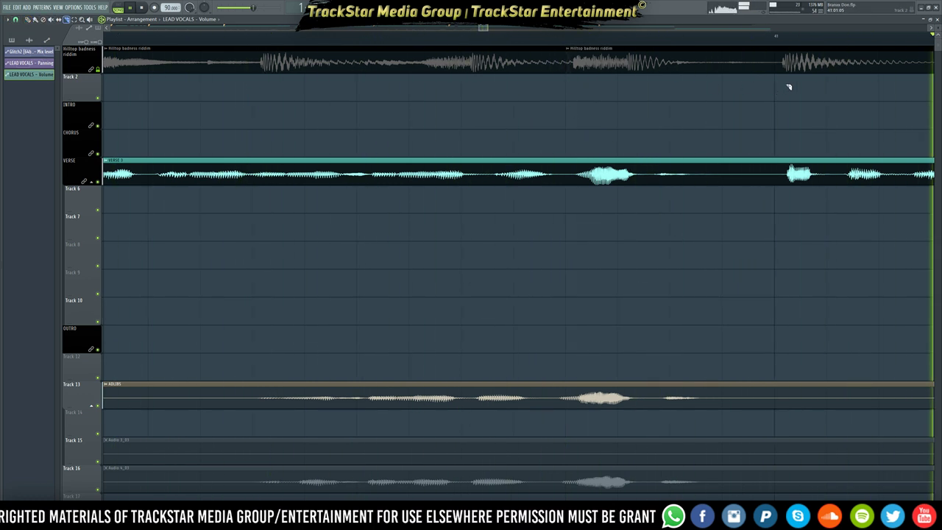
drag(778, 55, 779, 79)
key(space)
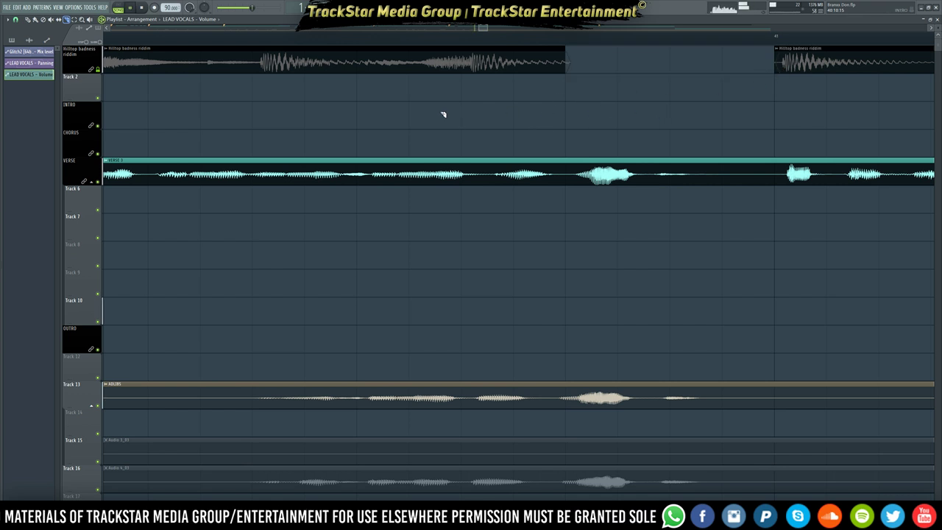
key(space)
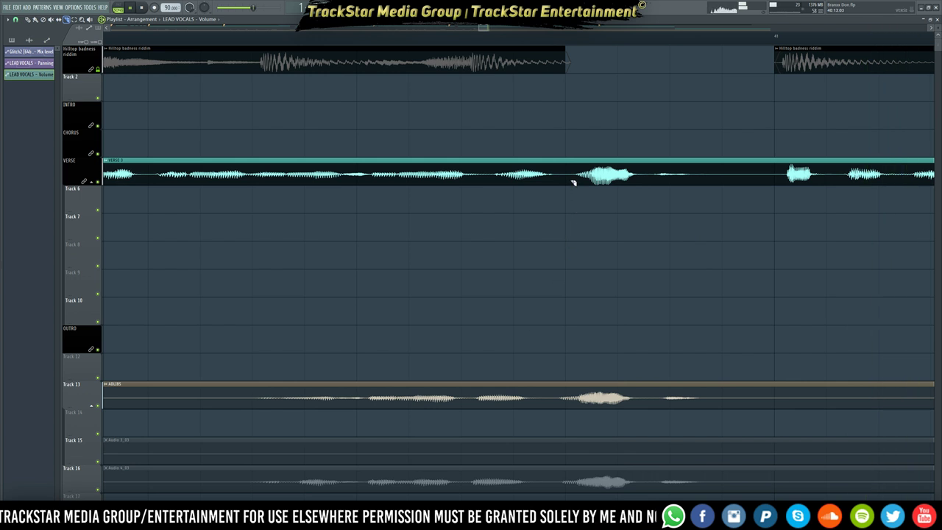
- Cut the loud Verse 3 phrase starting at 40:13, and cut out the ad-libs section just before that phrase on Track 13
drag(673, 163, 661, 203)
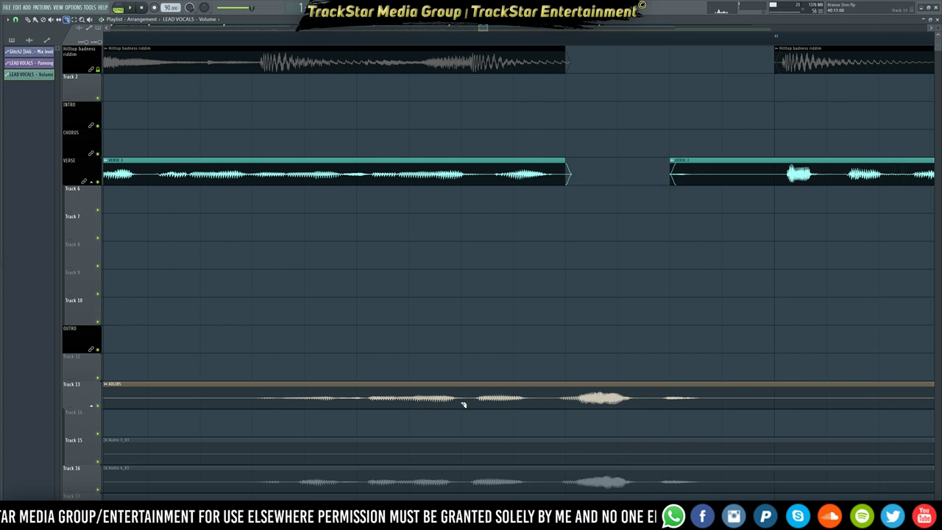
drag(537, 399, 508, 414)
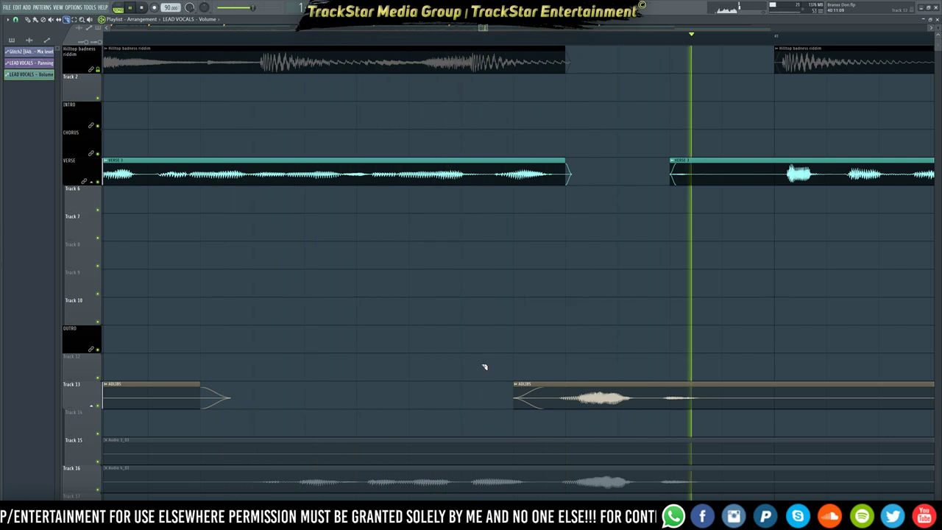
- Extend the later Verse 3 clip back over the cut phrase at 40:13, trim both clip edges at the join, and replay it
scroll(243, 42, down, 5)
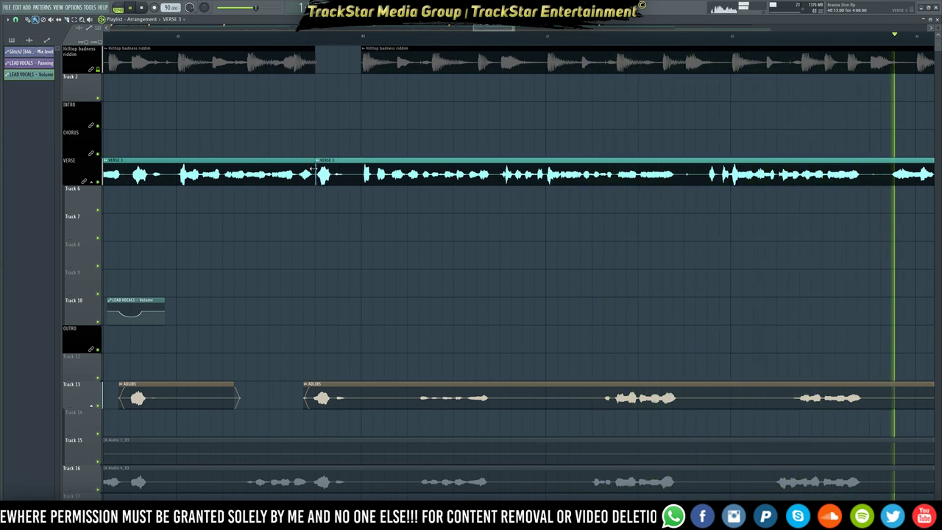
drag(337, 169, 317, 165)
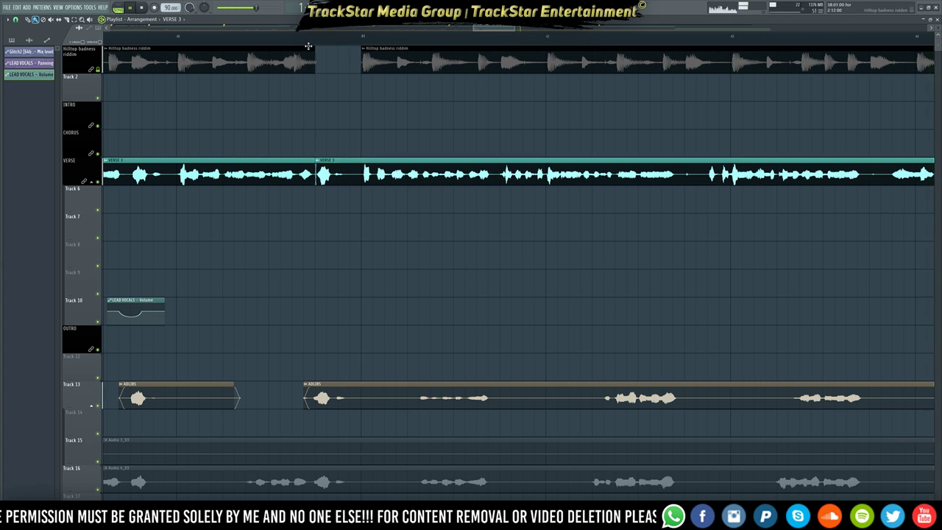
scroll(318, 169, up, 3)
scroll(324, 180, up, 1)
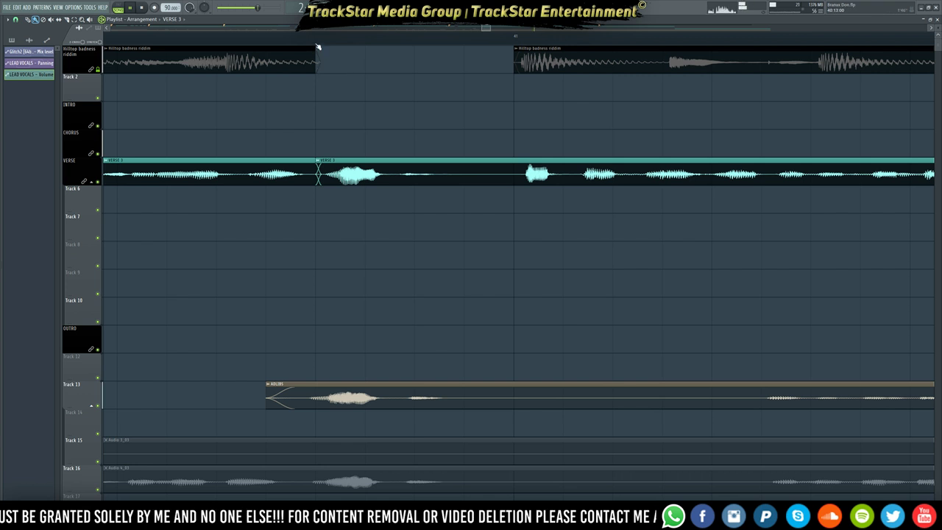
scroll(319, 77, up, 2)
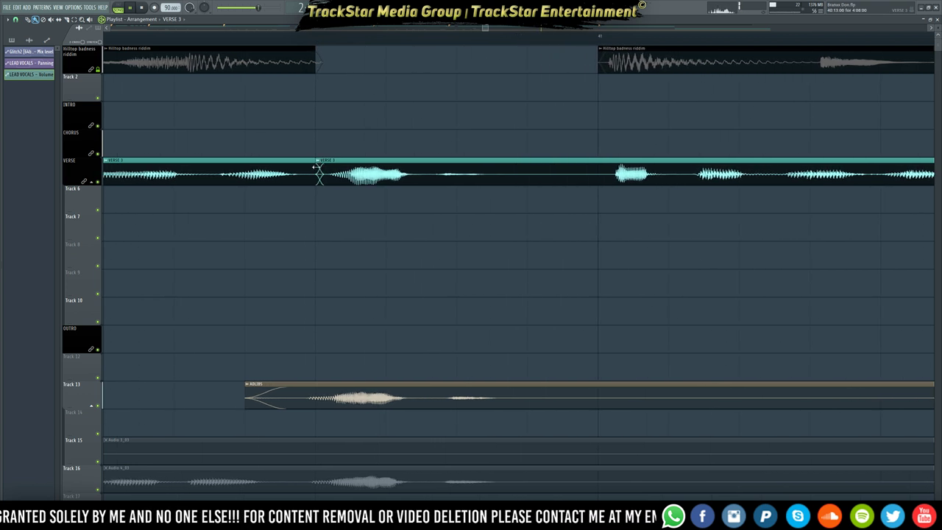
mouse_move(316, 168)
mouse_down()
mouse_move(305, 165)
mouse_move(331, 166)
mouse_move(320, 168)
mouse_up()
click(327, 161)
click(319, 170)
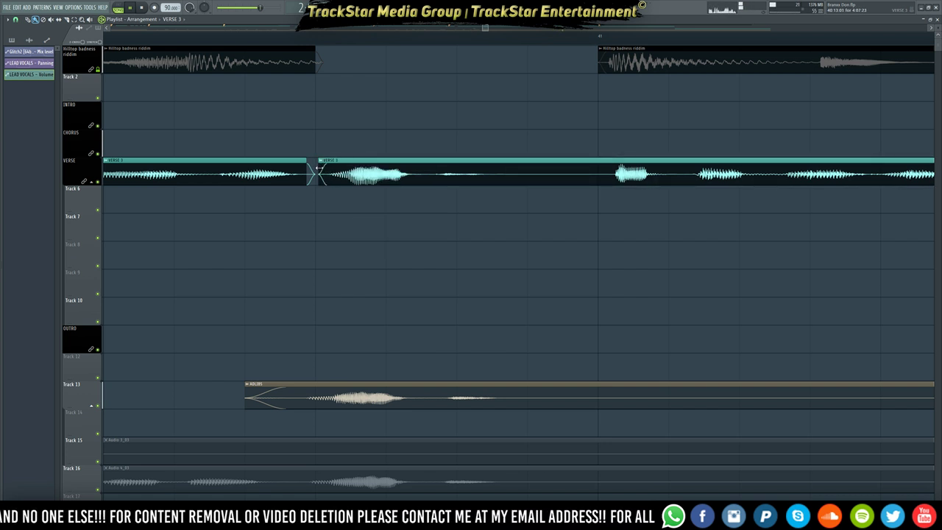
click(220, 35)
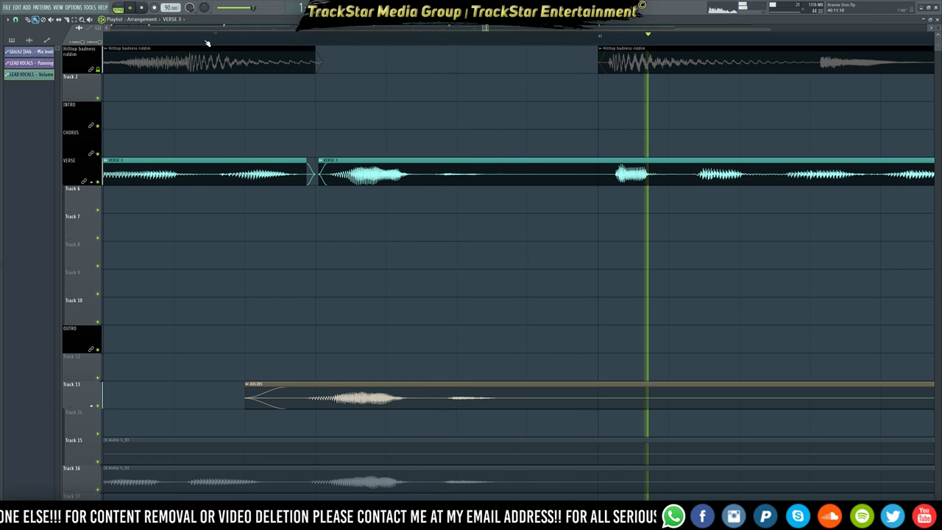
click(119, 36)
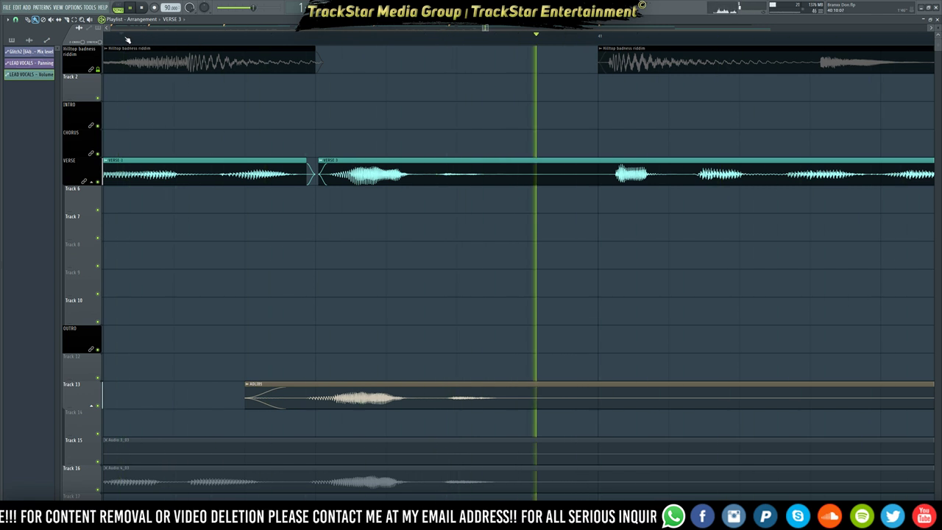
key(space)
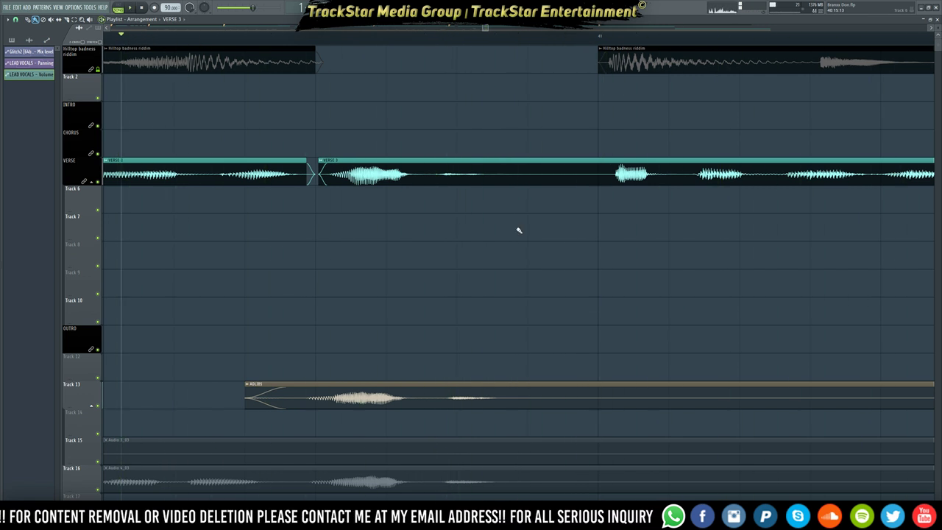
- Slice the Track 13 ad-libs at 40:16 and bar 41, remove the piece between the cuts, and replay the drop
click(598, 404)
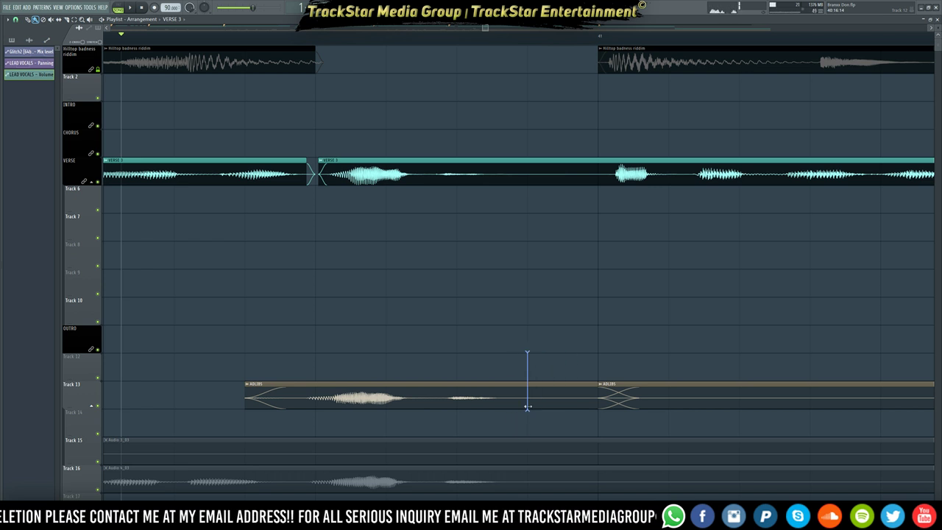
click(527, 405)
key(space)
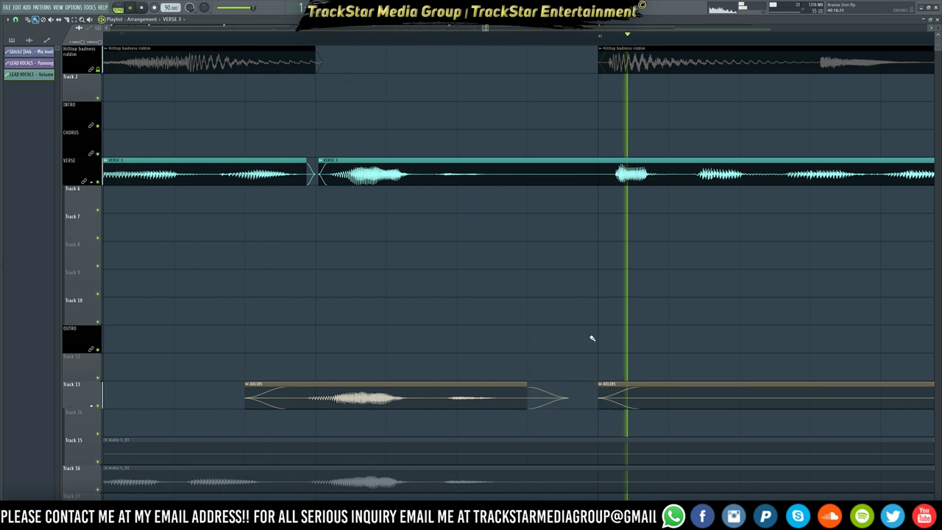
click(120, 35)
scroll(376, 43, down, 3)
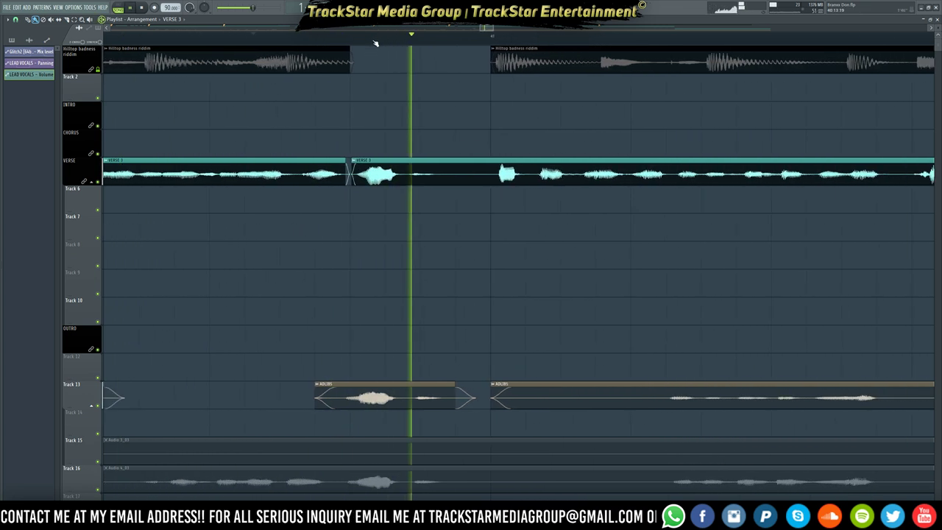
- Play the passage around the drop, select the time range 41:01 to 41:04, and replay it
scroll(375, 43, down, 3)
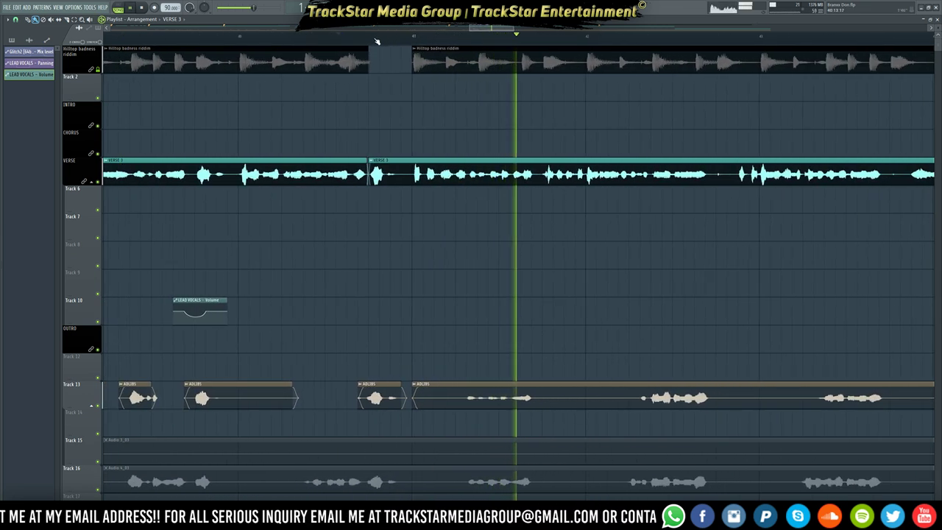
click(329, 36)
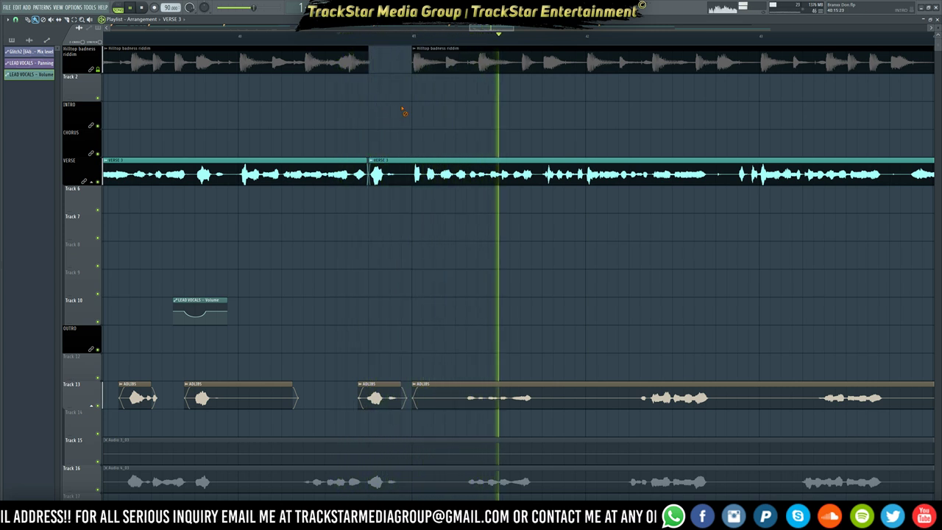
key(space)
key(space)
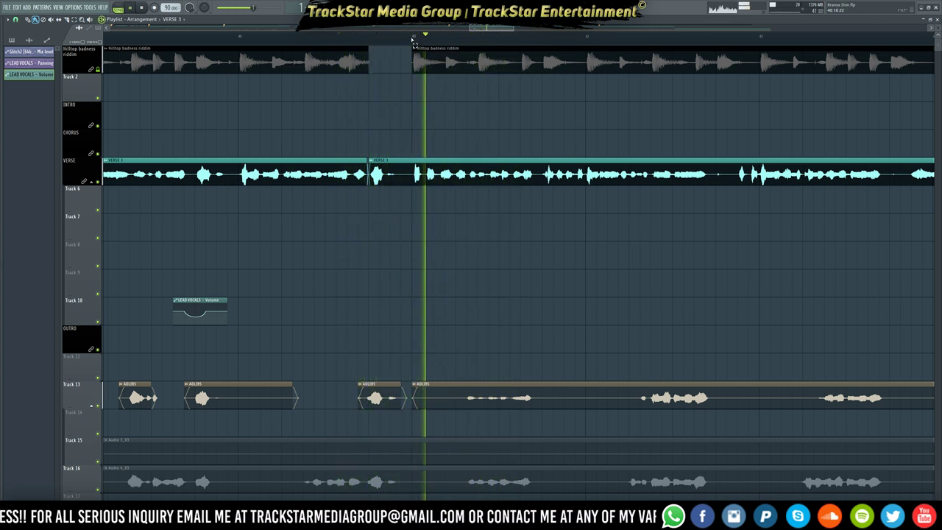
drag(412, 39, 444, 44)
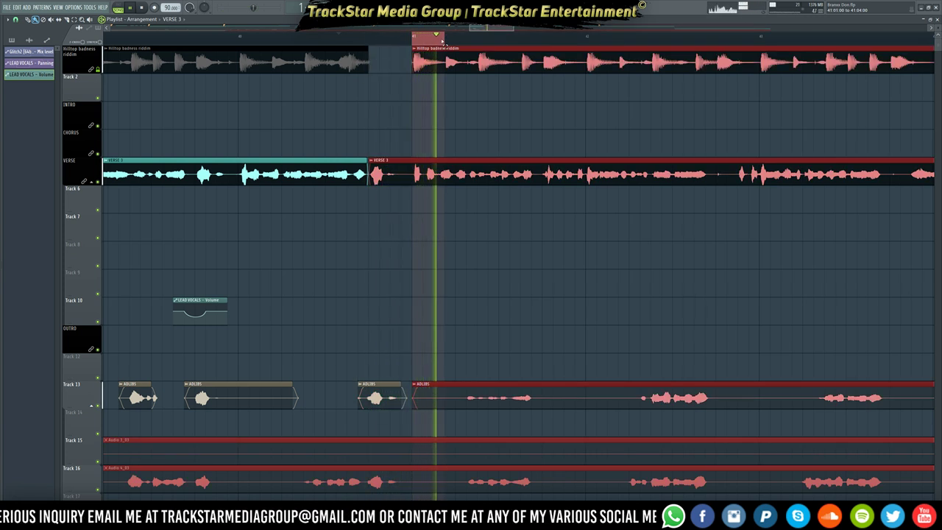
key(space)
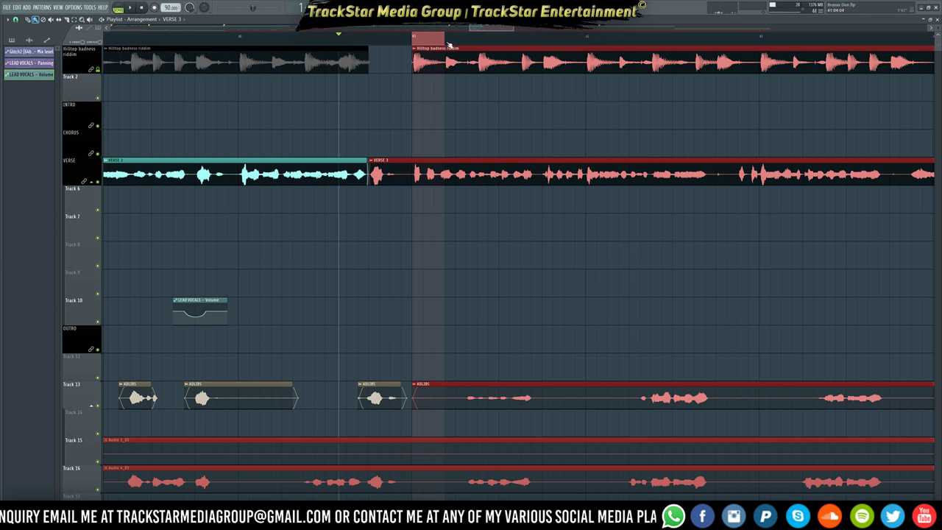
key(space)
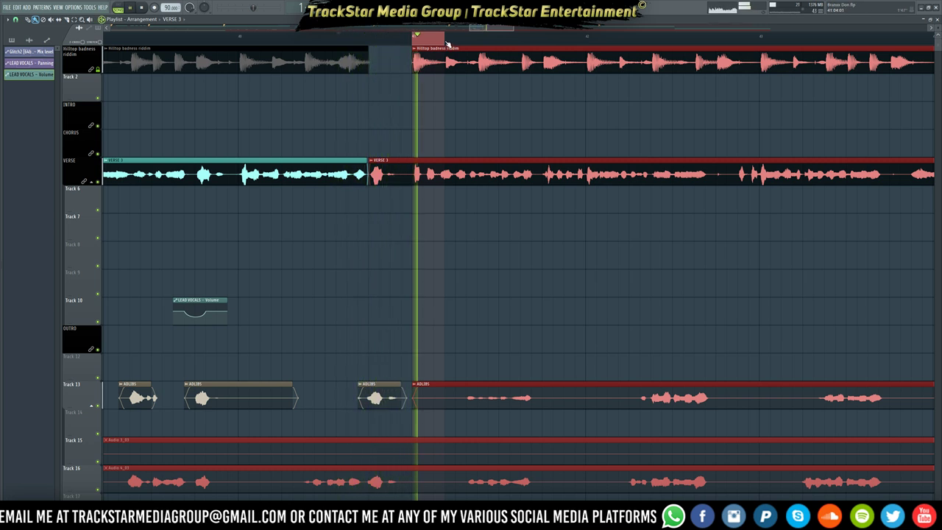
key(space)
- Isolate the lead vocals in the mixer, arm the Lexicon Hall and Lexicon Plate tracks, and render both to audio clips over the selection
key(F9)
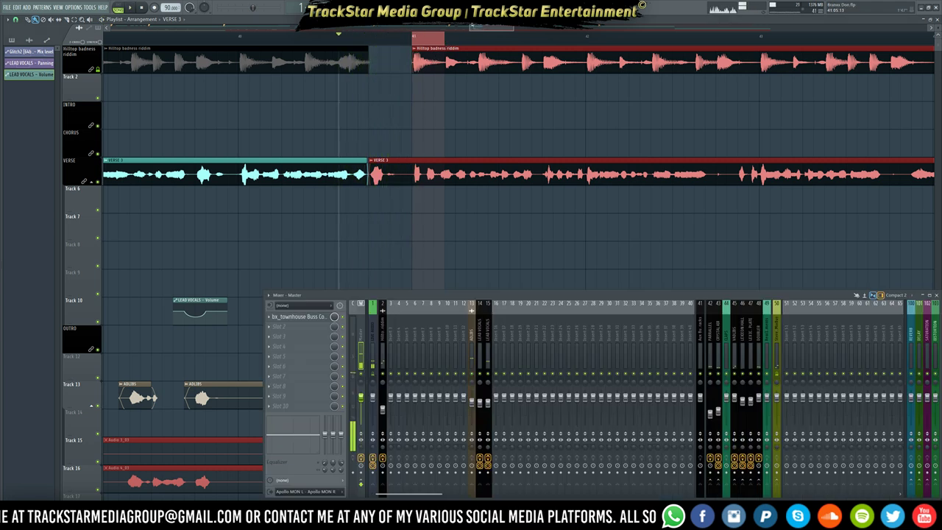
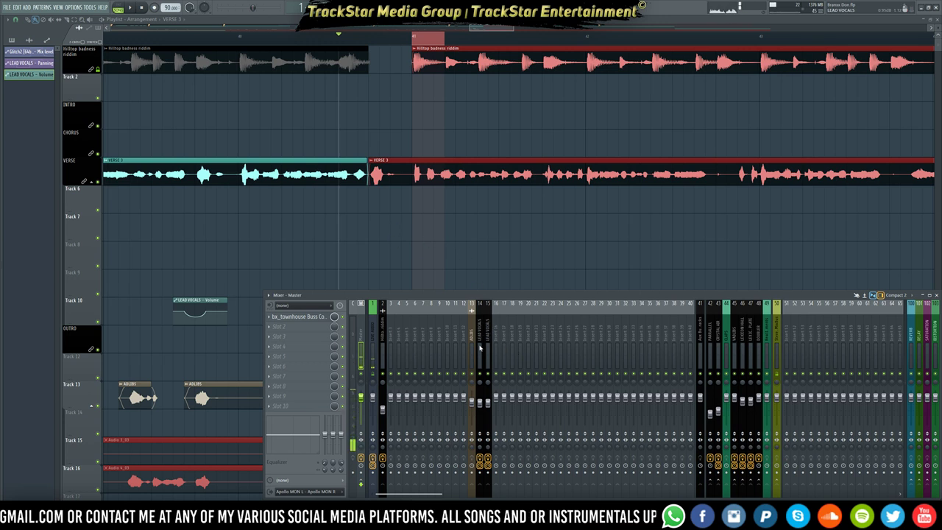
click(488, 380)
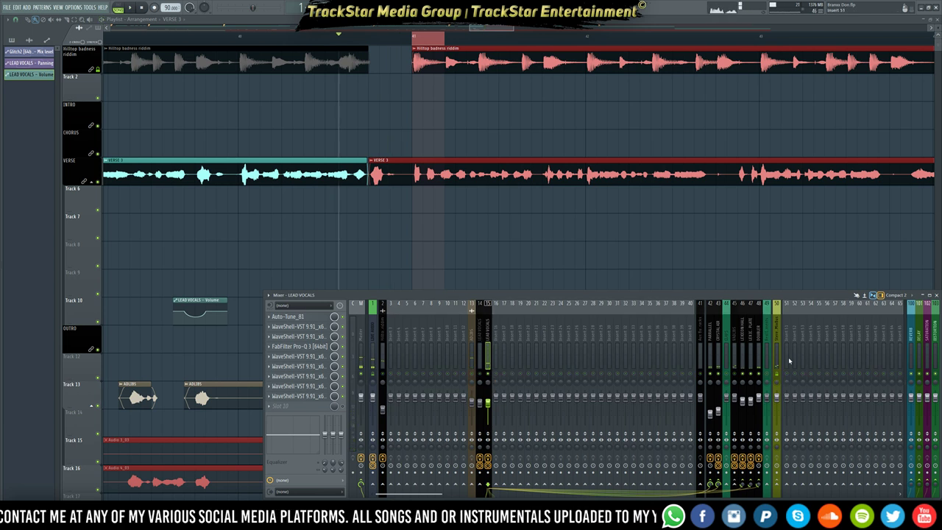
click(414, 42)
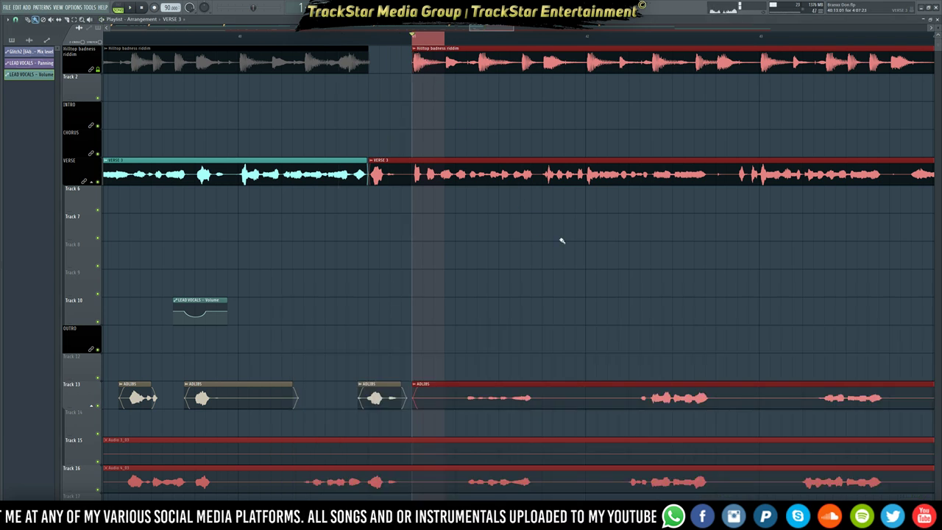
key(F9)
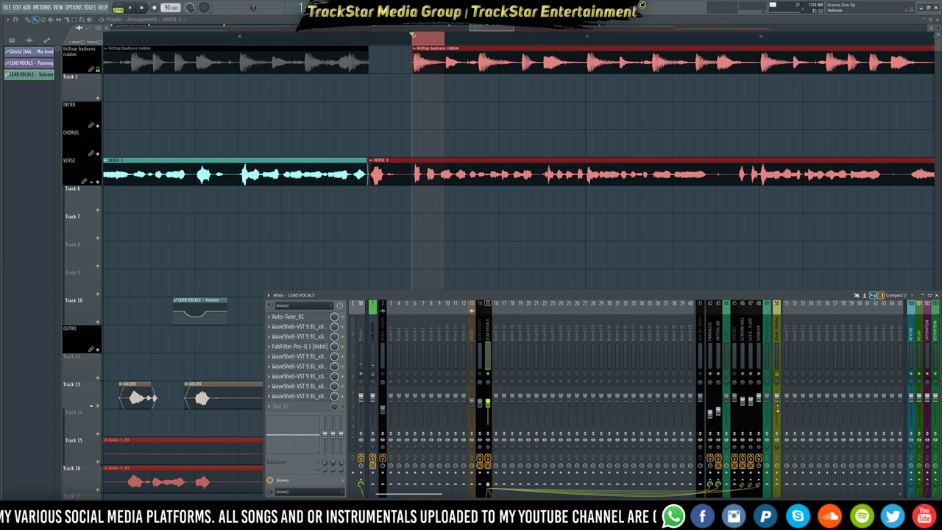
click(748, 477)
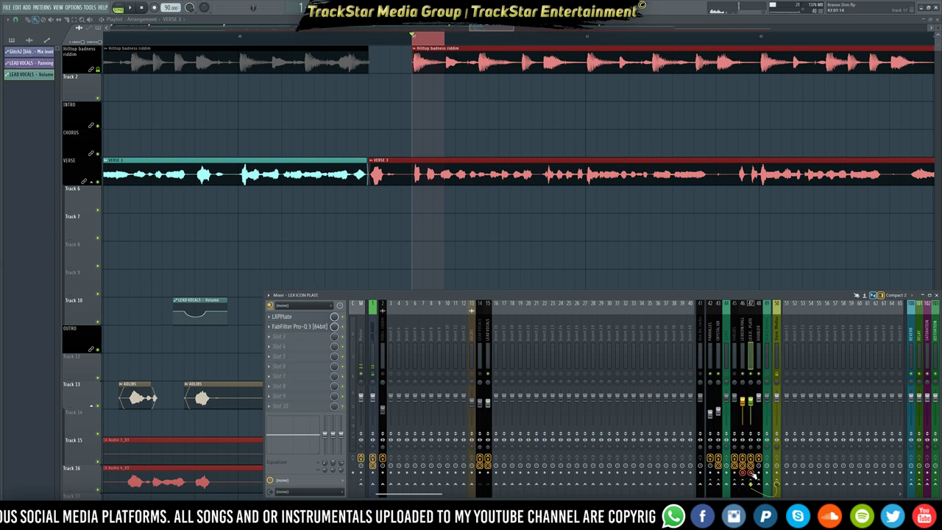
key(alt+r)
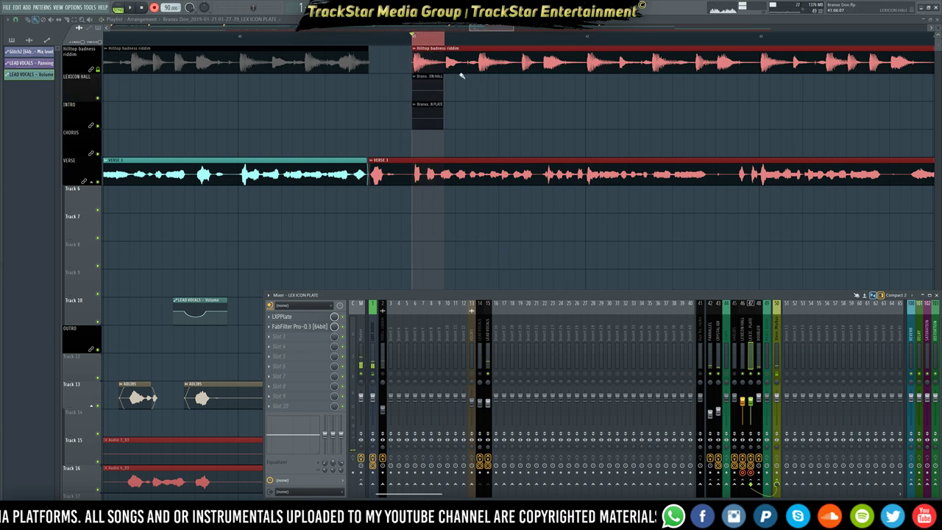
- Normalize the rendered Lexicon Hall and Lexicon Plate clips and move them down to Track 6 and Track 7
scroll(424, 41, up, 10)
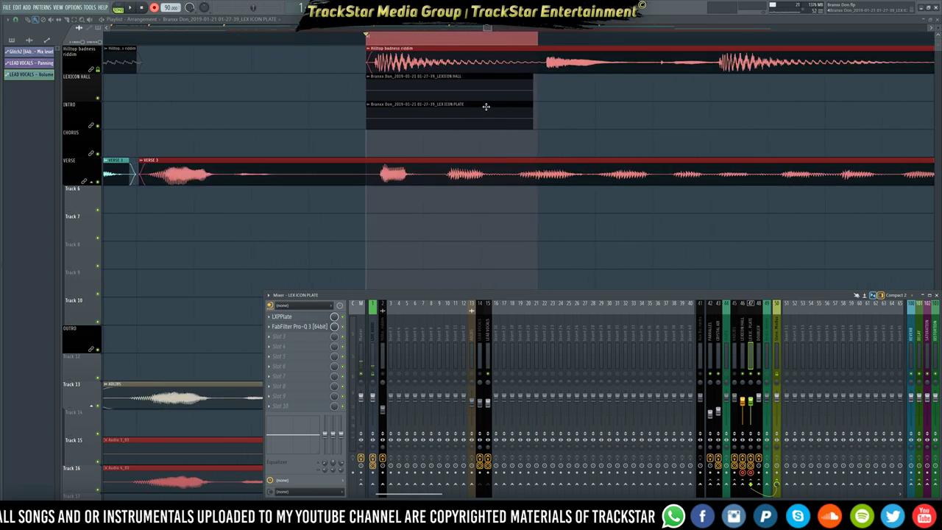
double_click(474, 91)
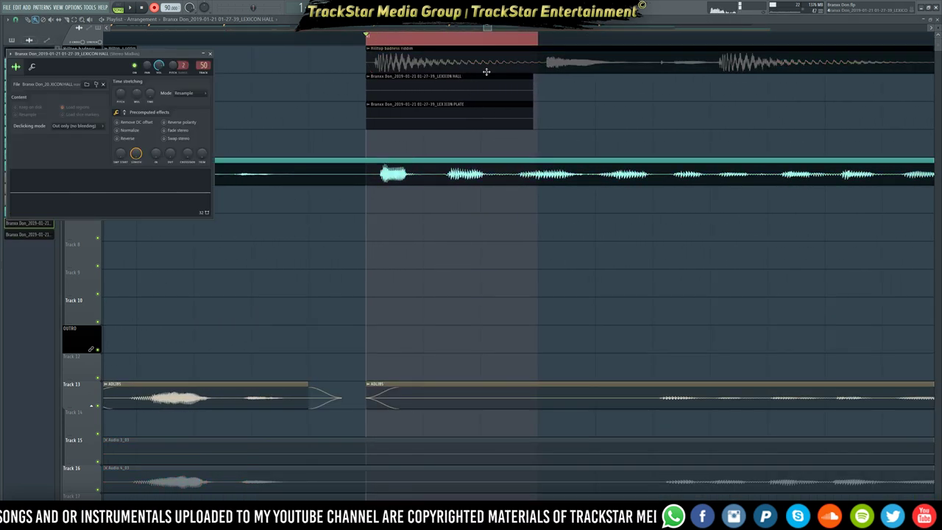
click(134, 131)
double_click(443, 118)
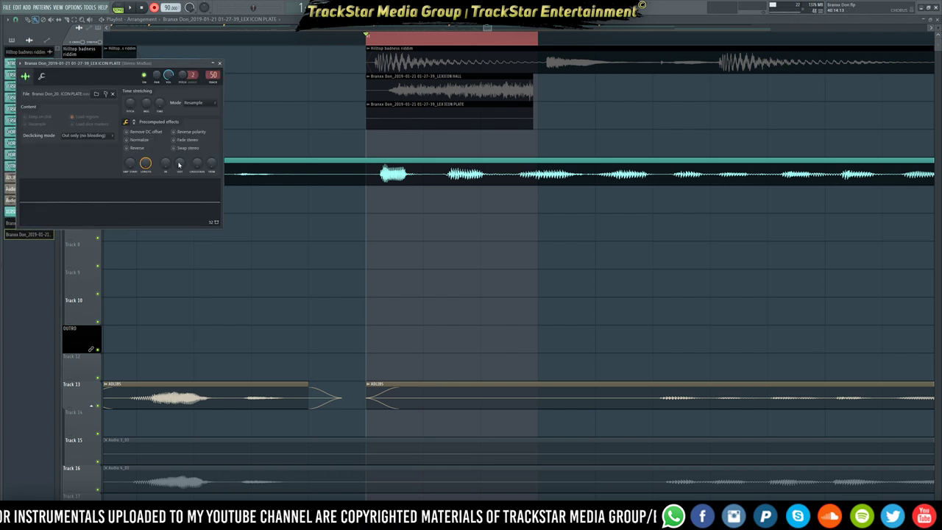
click(134, 142)
drag(481, 147, 432, 199)
ctrl+shift+click(448, 96)
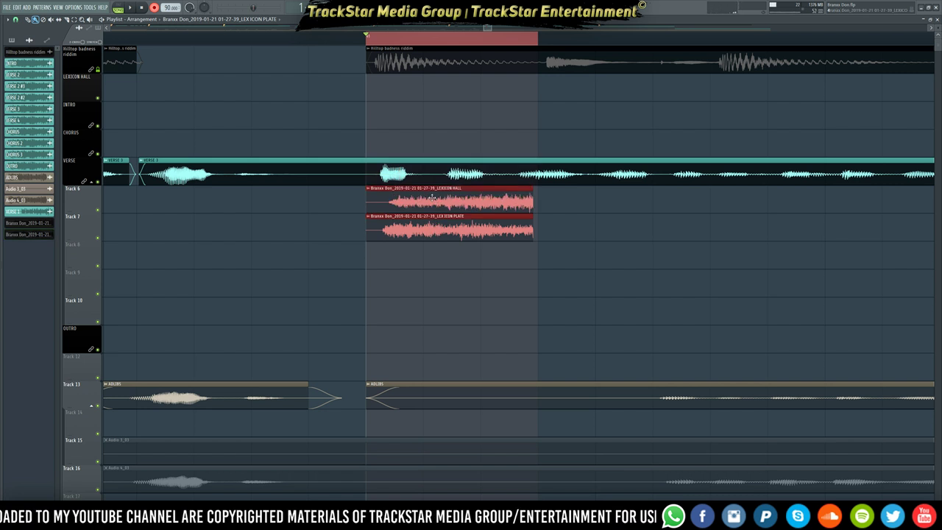
- Lower the channel volume of the Lexicon Hall and Lexicon Plate clips and play the selection
double_click(403, 202)
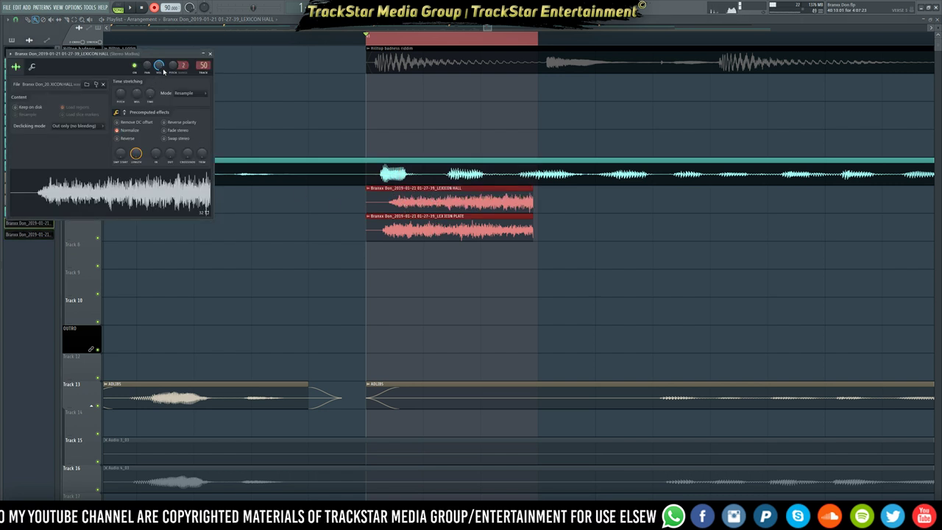
double_click(419, 230)
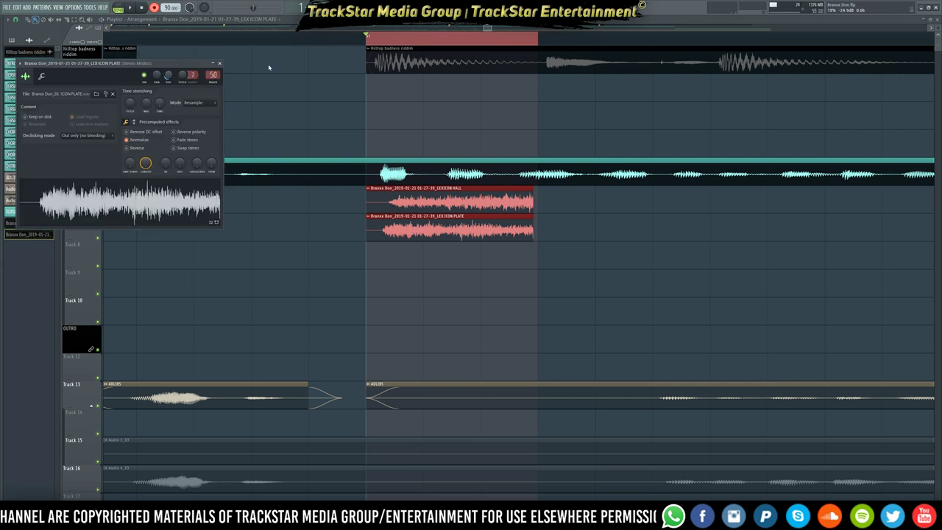
key(F9)
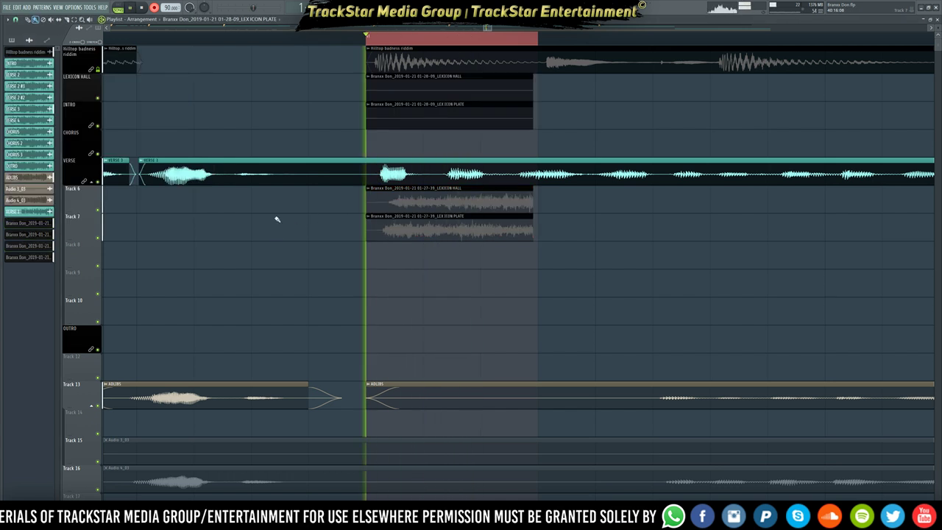
key(space)
key(space)
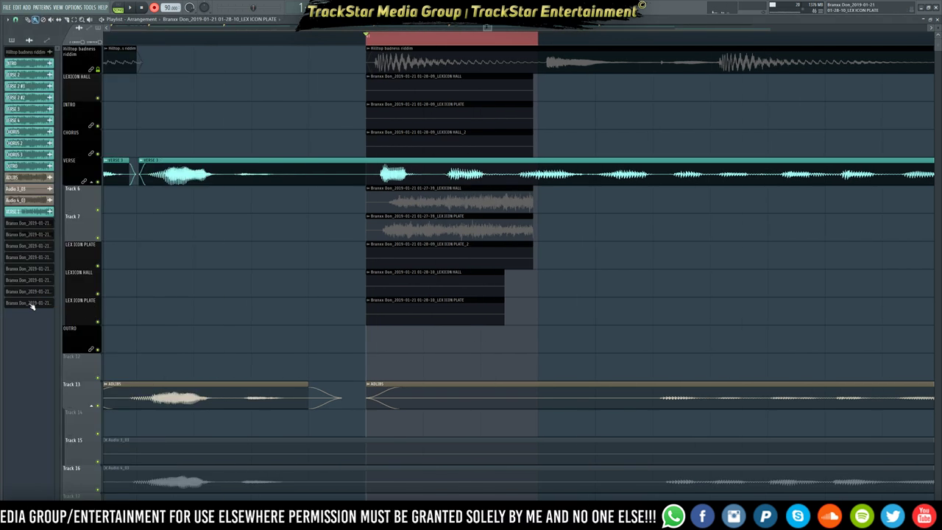
- Delete the six extra Lexicon Hall and Lexicon Plate recordings, keeping the two normalized clips on Tracks 6 and 7
ctrl+click(31, 304)
ctrl+click(33, 293)
ctrl+click(29, 280)
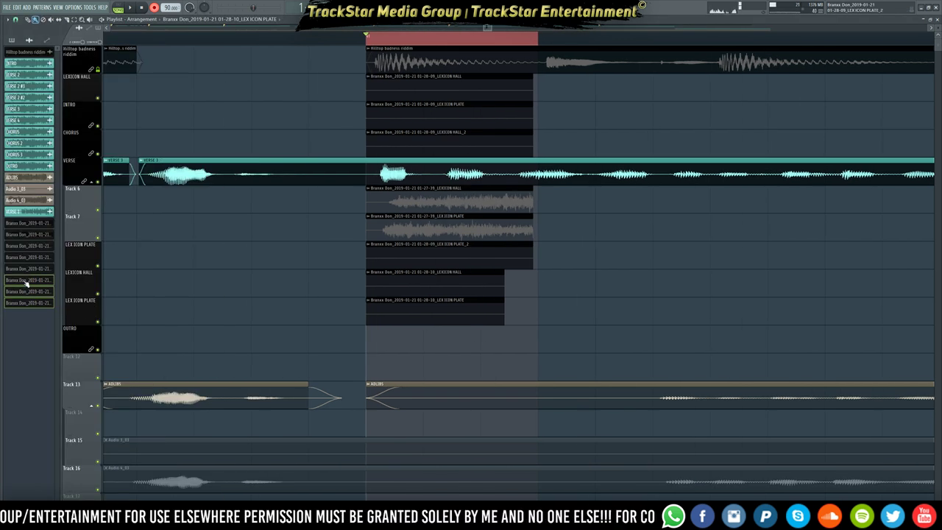
middle_click(26, 278)
key(Return)
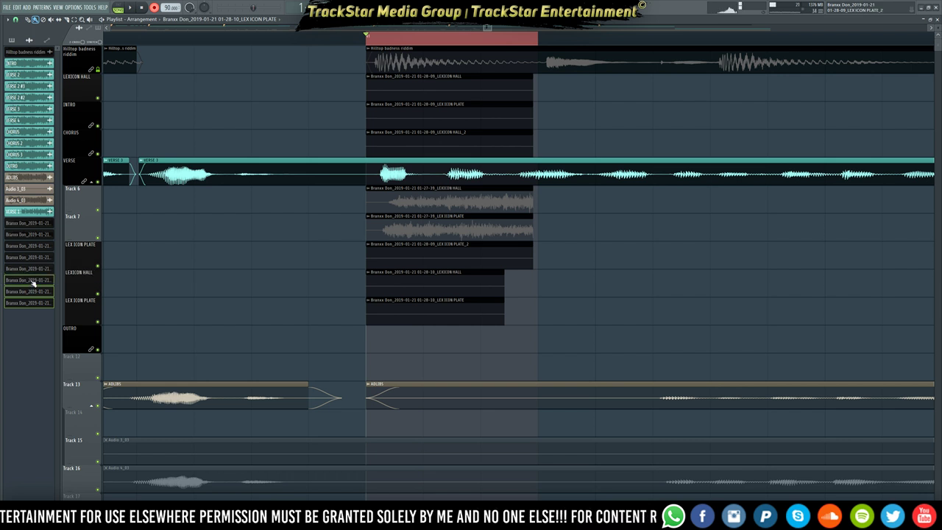
click(25, 269)
right_click(33, 246)
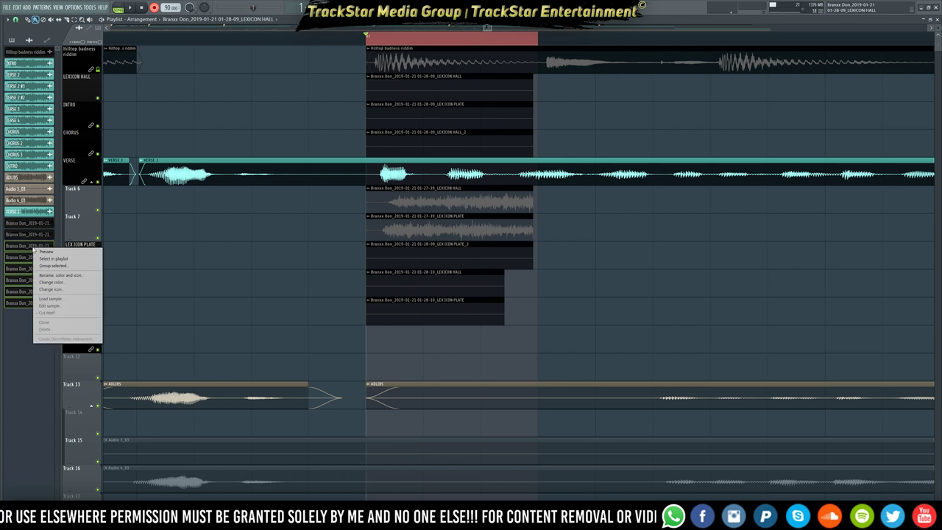
click(51, 330)
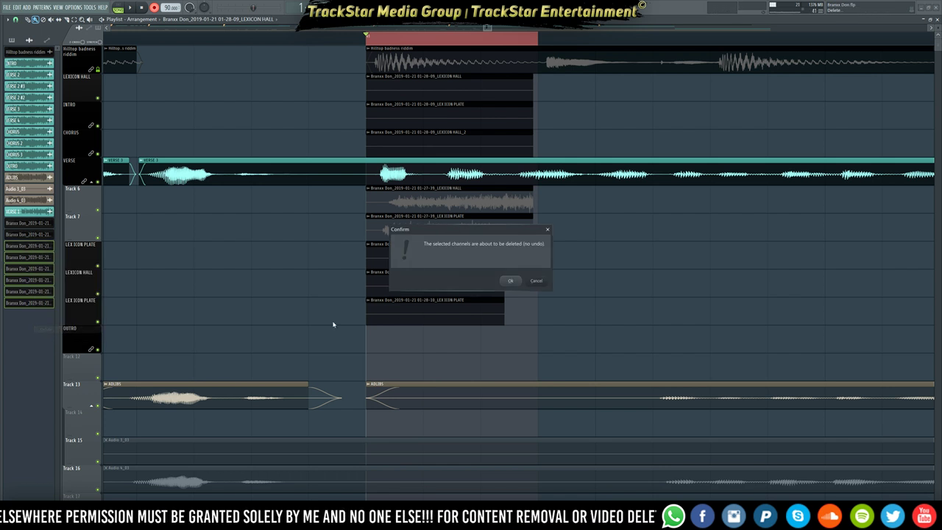
click(511, 282)
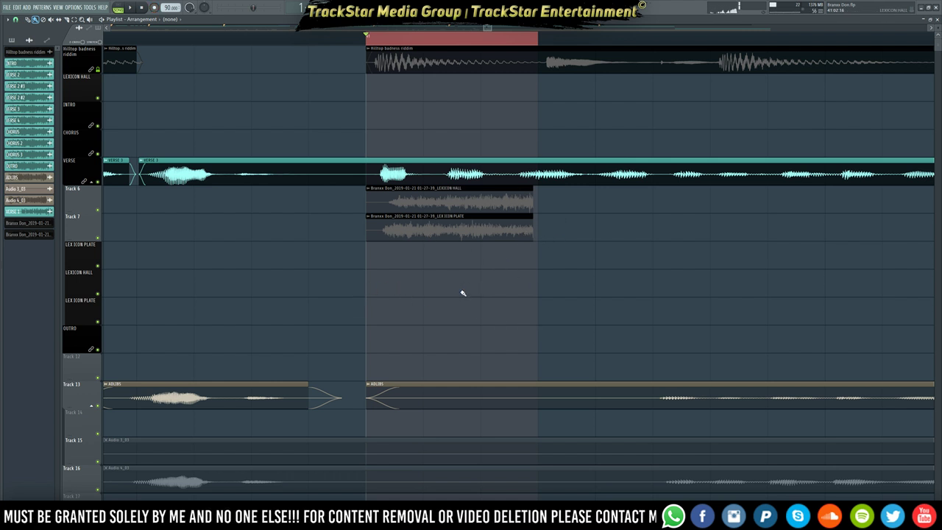
- Disarm recording on the Lexicon Hall and Lexicon Plate mixer tracks and replay the selection with the full mix
key(F9)
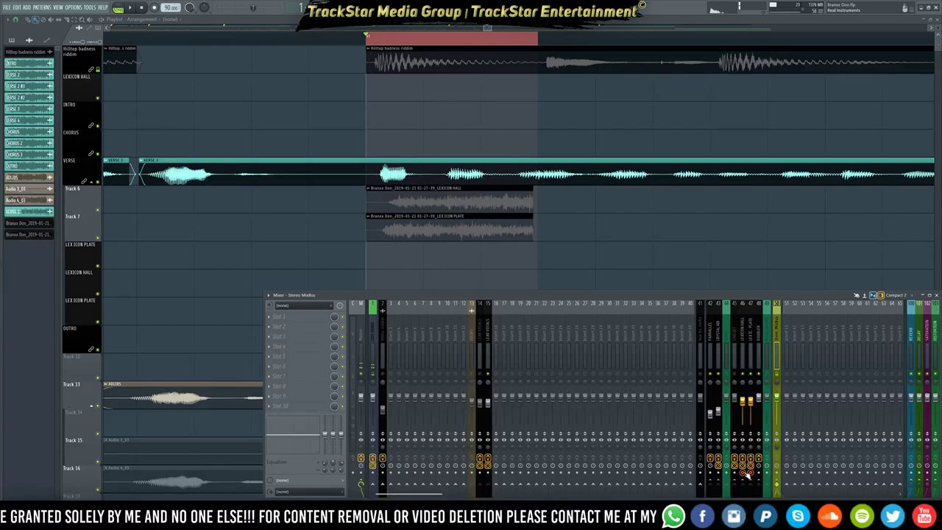
key(F9)
key(space)
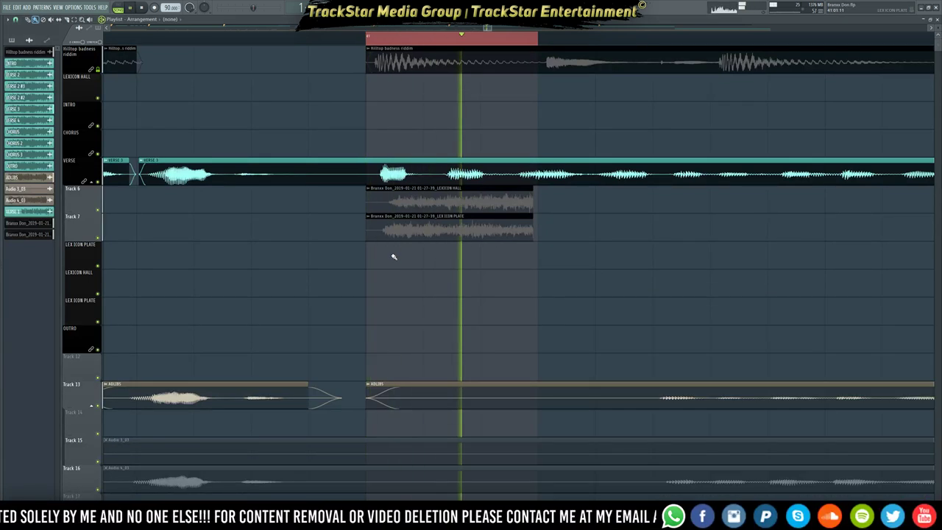
key(space)
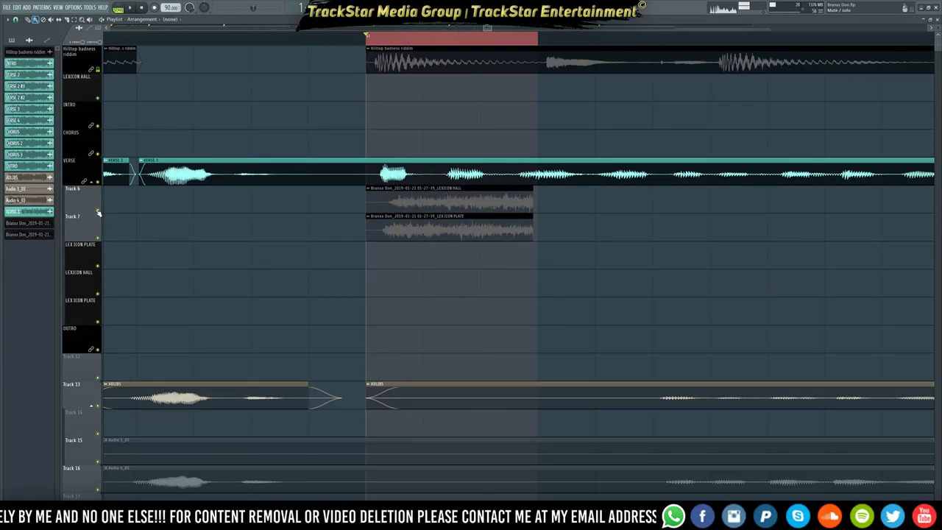
- Solo Track 6 and then Track 7, and play the selection with the Lexicon Plate clip soloed
right_click(97, 210)
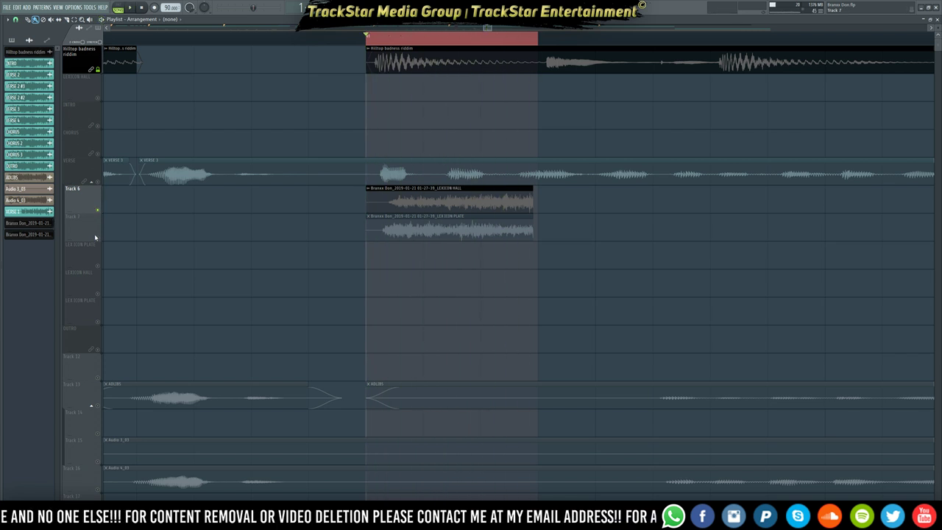
right_click(97, 238)
key(space)
key(space)
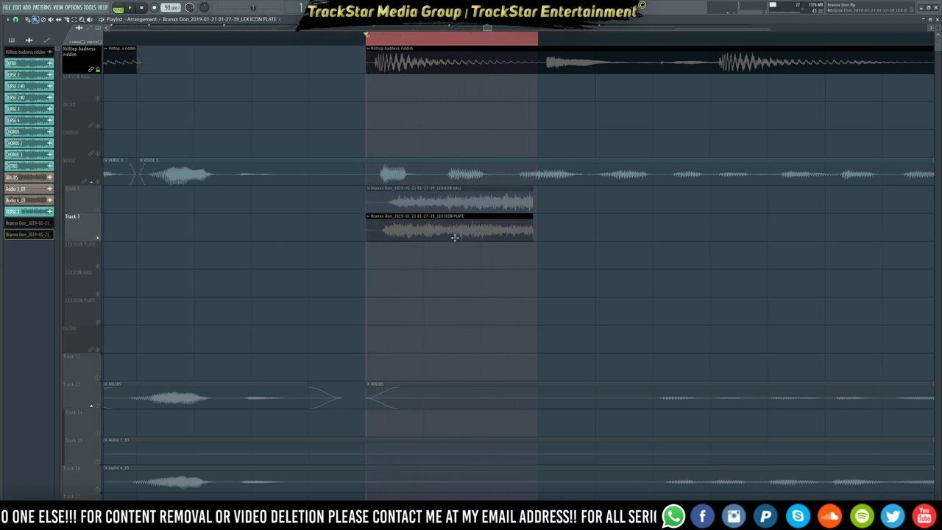
- Reverse the Lexicon Plate and Lexicon Hall samples and play the result
double_click(455, 237)
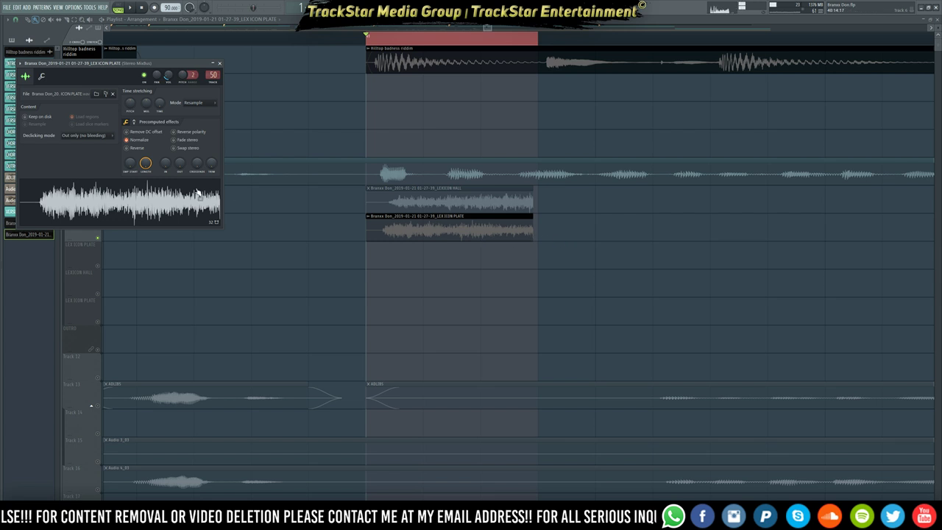
click(137, 148)
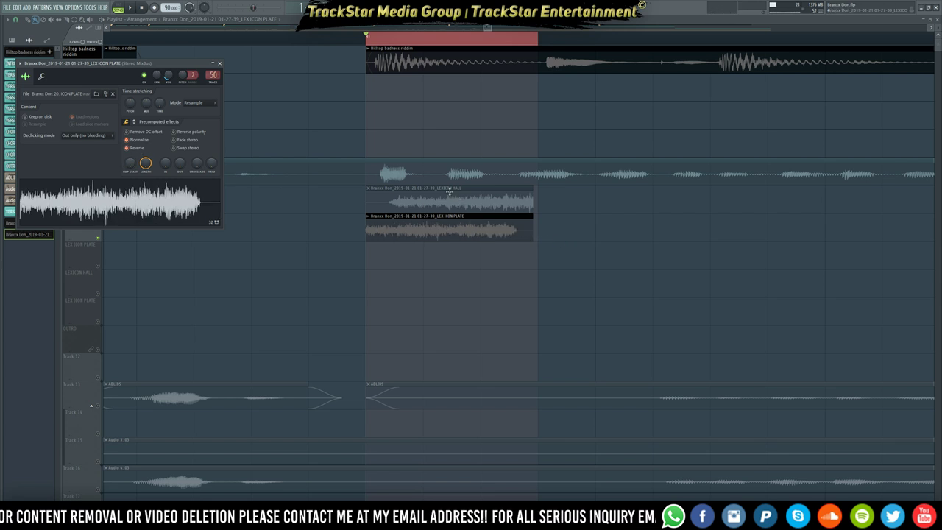
double_click(419, 207)
click(119, 139)
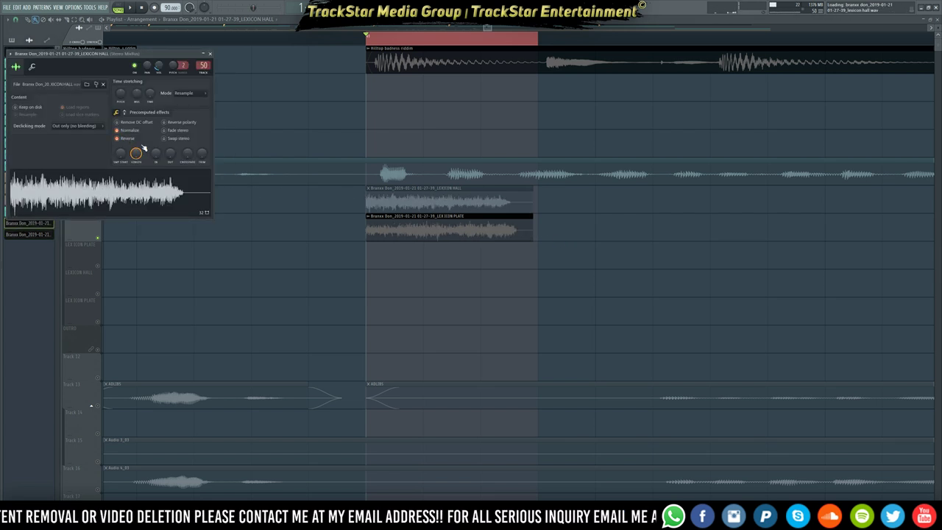
key(space)
key(space)
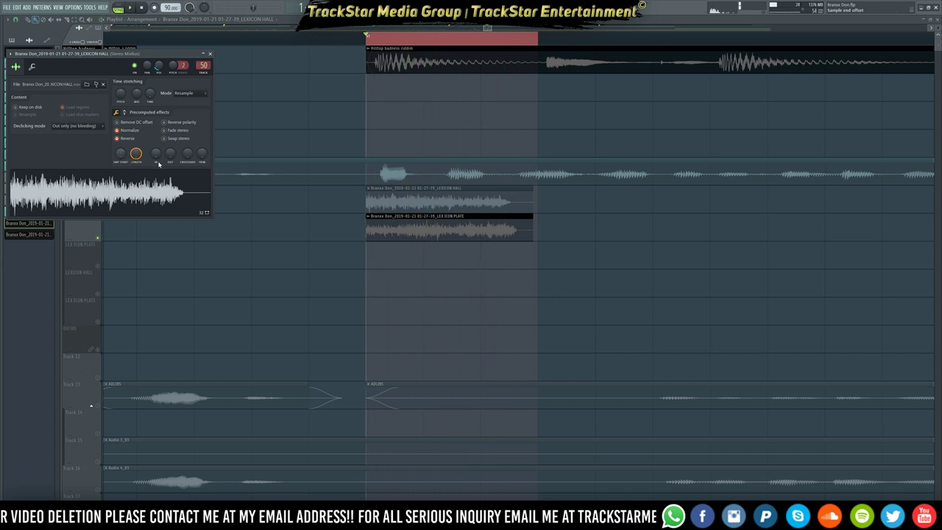
- Add a long fade-in to both the reversed Lexicon Hall and Lexicon Plate samples
drag(156, 153, 155, 134)
double_click(422, 233)
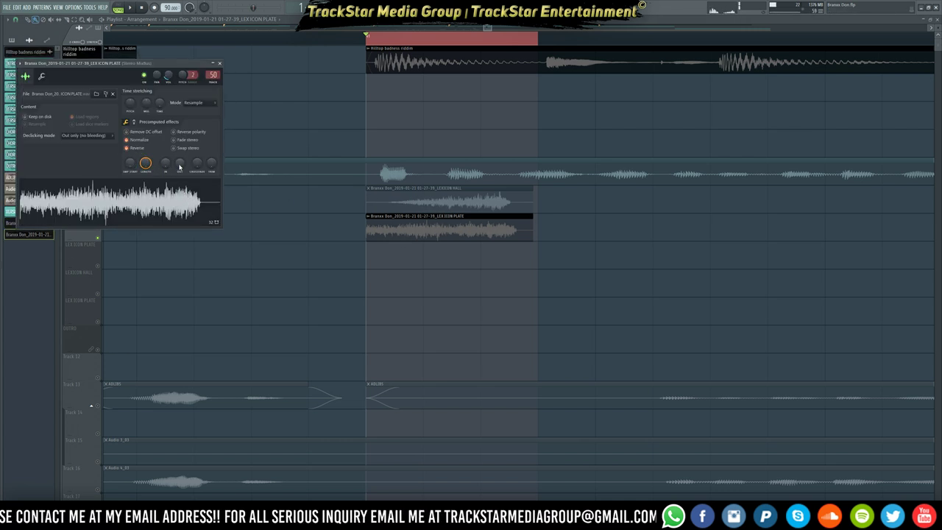
drag(166, 167, 167, 147)
click(372, 295)
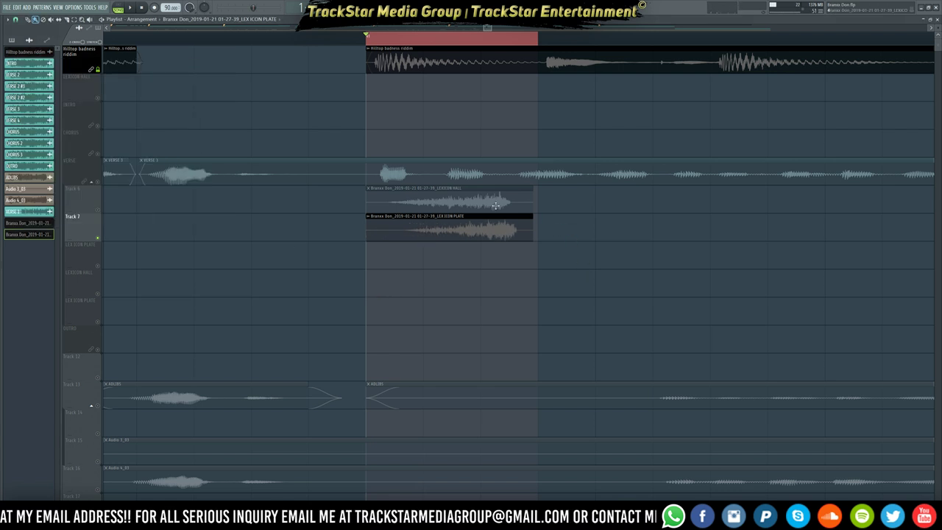
- Move both reversed reverb clips together to start at 40:14, just ahead of bar 41, and set the playback position to 40:13
drag(496, 205, 496, 257)
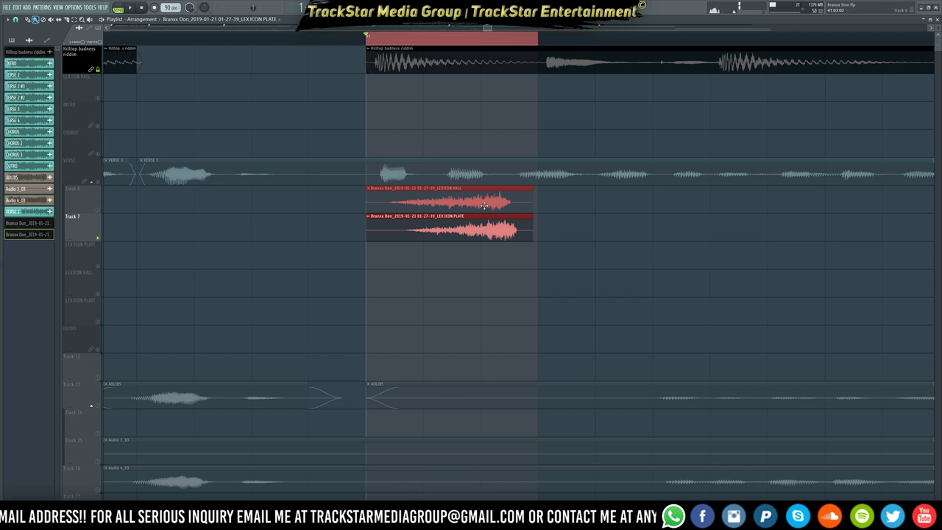
drag(484, 206, 327, 195)
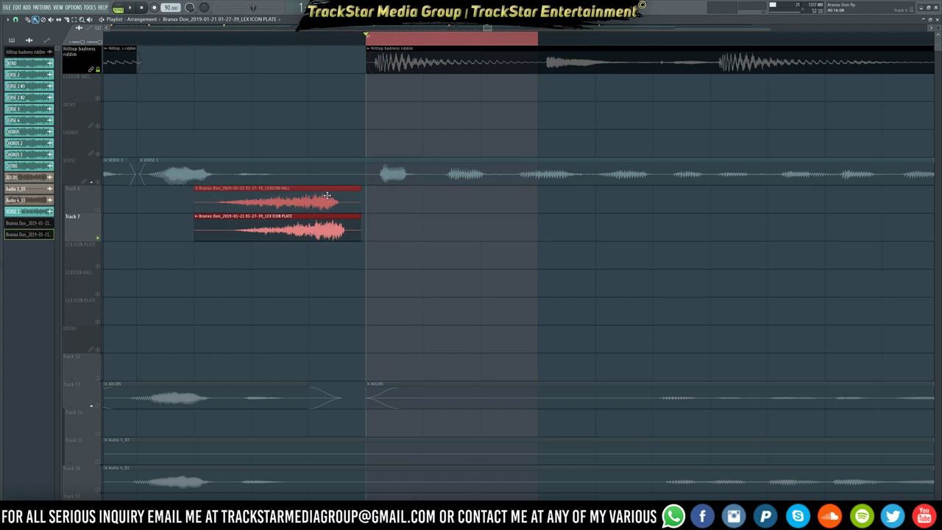
click(137, 42)
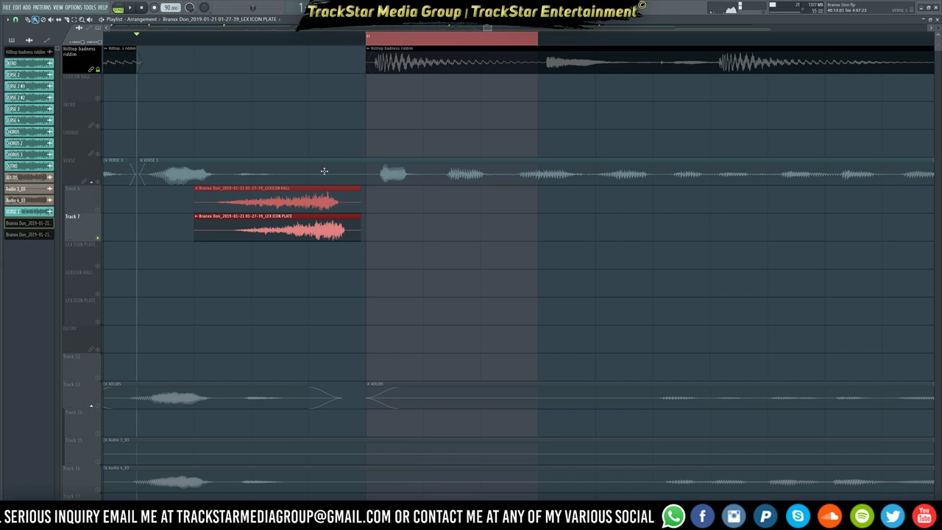
- Lengthen the two reversed Lexicon Hall and Plate clips and shift both so their swells end just after bar 41
drag(371, 193, 461, 200)
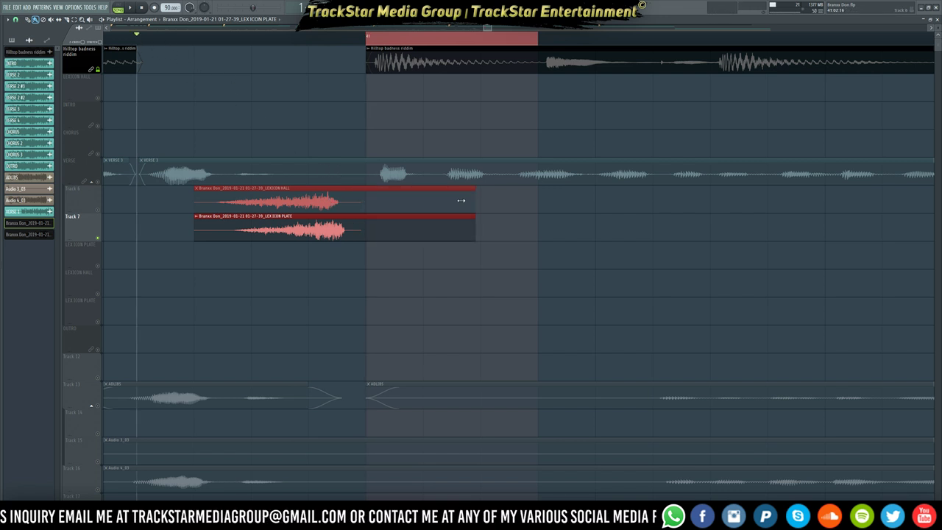
drag(369, 226, 381, 223)
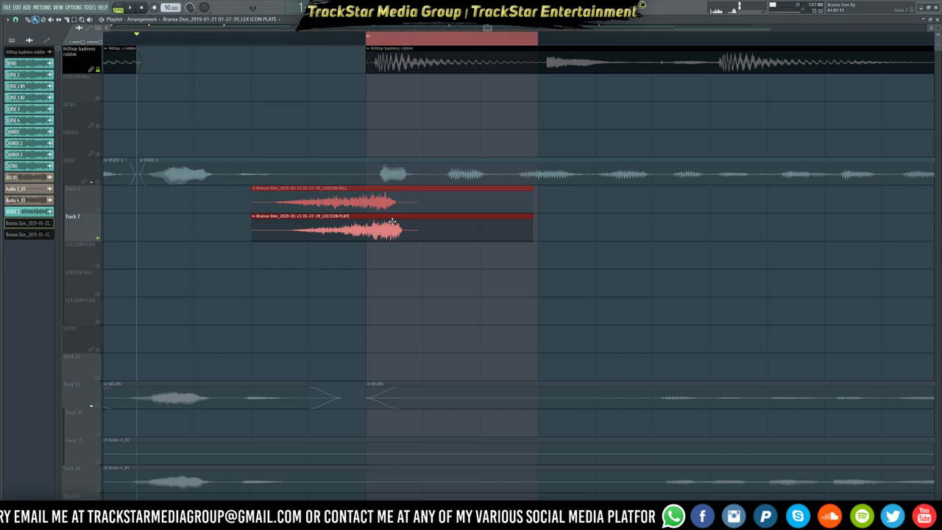
key(ctrl+z)
scroll(337, 35, up, 1)
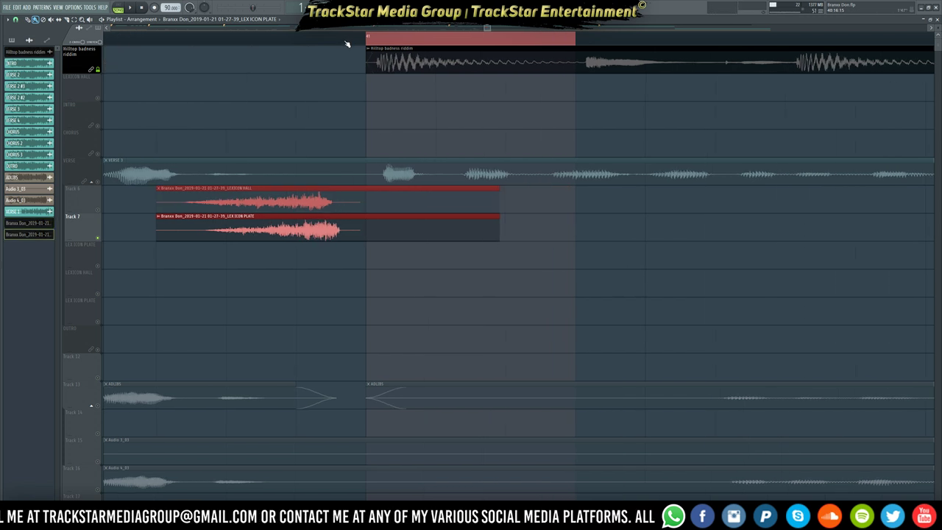
drag(389, 204, 423, 200)
key(space)
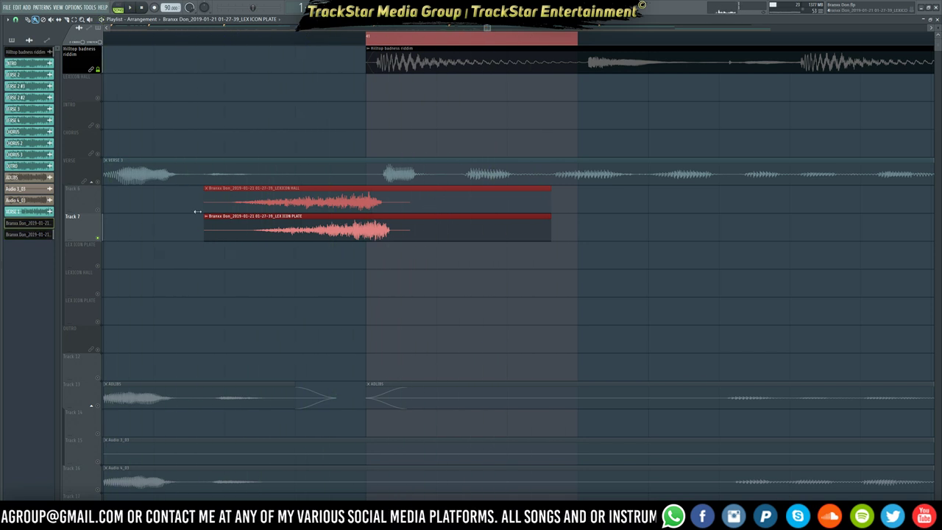
- Unsolo the two reversed reverb tracks, play back briefly, and clear the selected time range and clips
right_click(99, 211)
key(space)
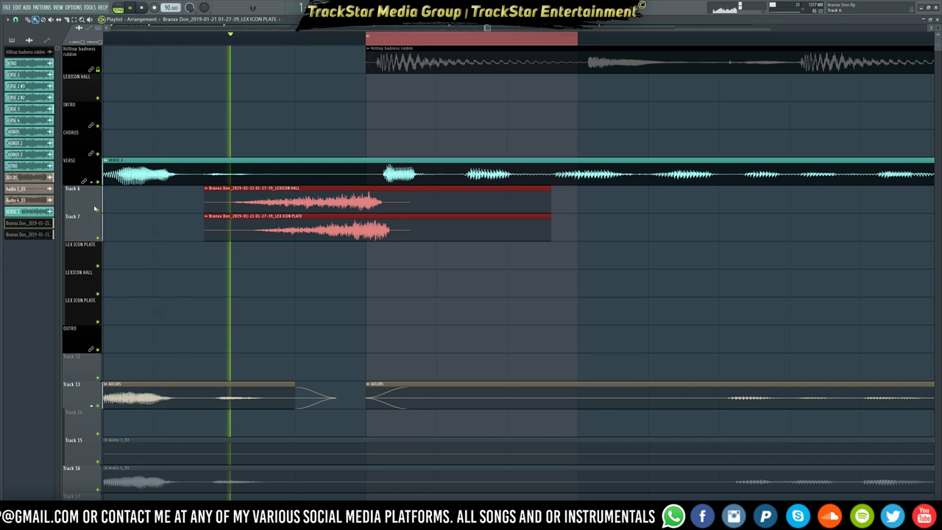
key(space)
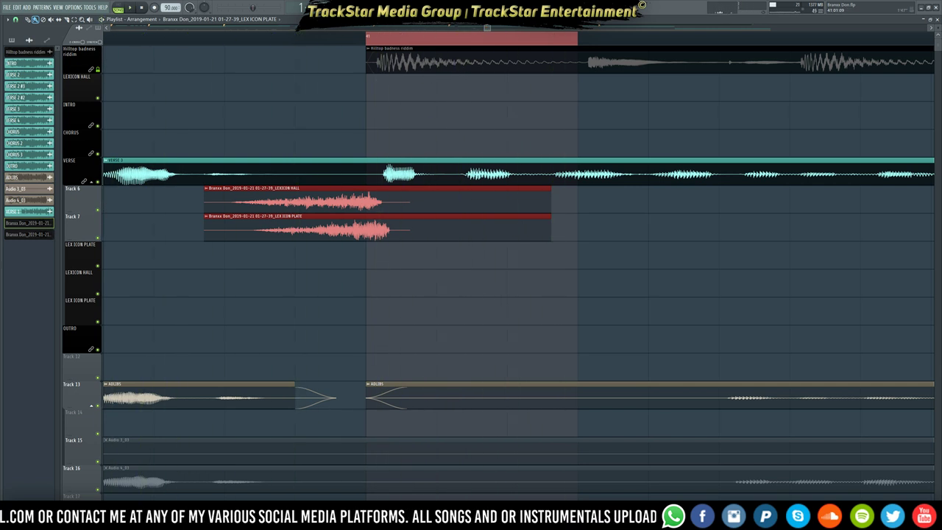
click(402, 128)
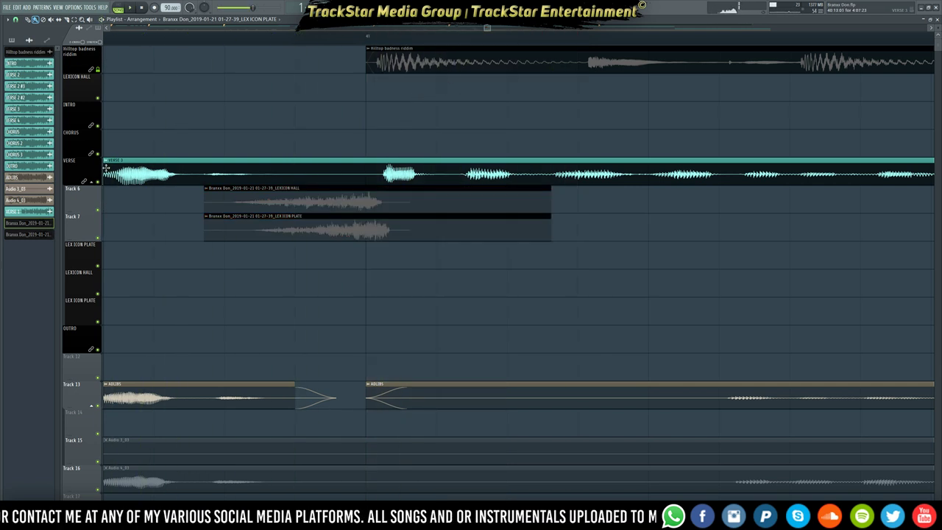
- Play back with the mixer shown, and trim the empty tails off both reversed reverb clips just after bar 41
key(F9)
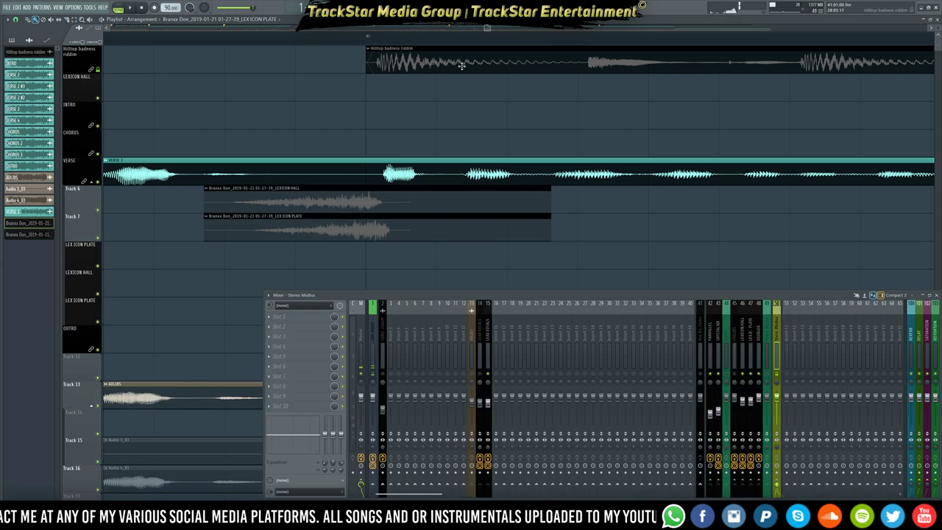
key(space)
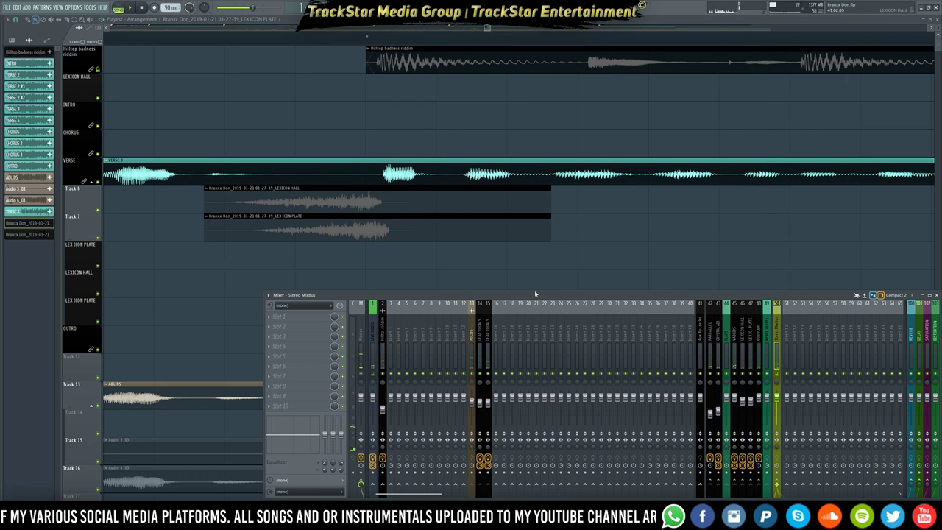
key(space)
key(F9)
drag(404, 243, 392, 206)
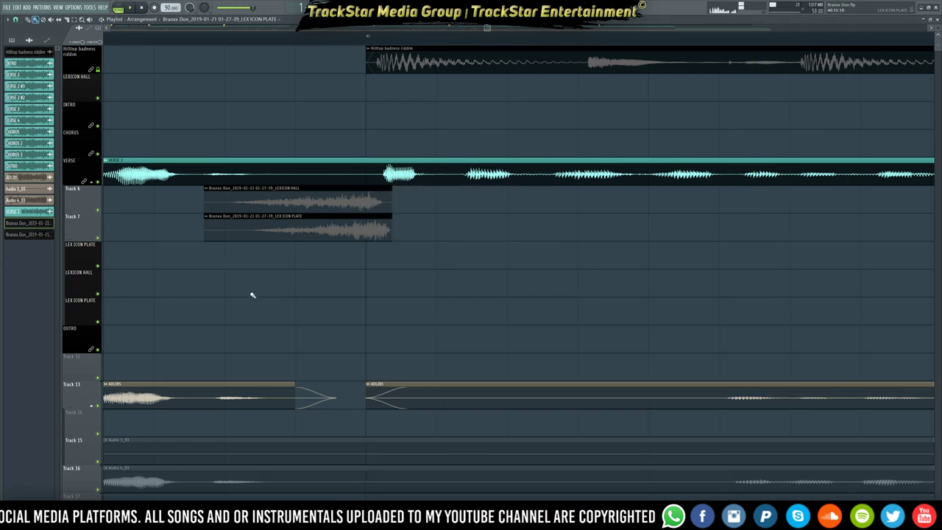
right_click(83, 199)
click(200, 288)
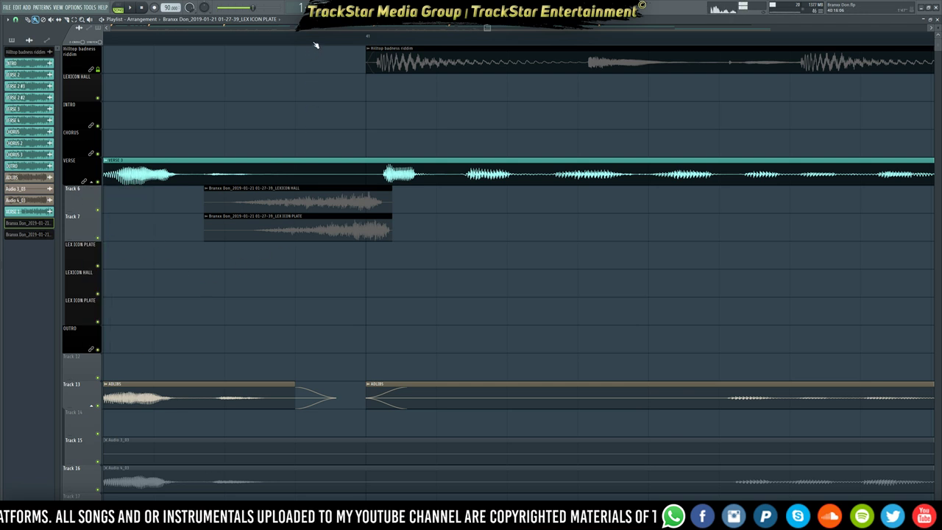
scroll(315, 46, down, 4)
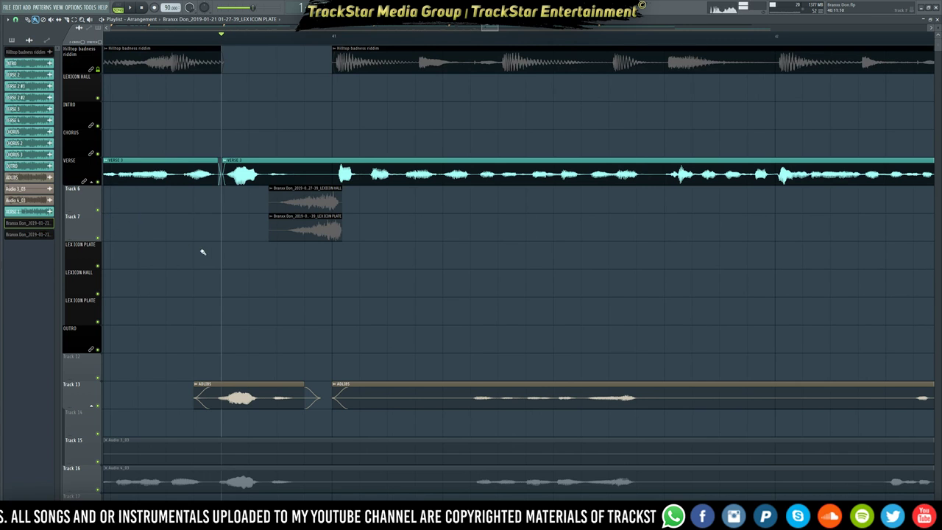
right_click(76, 193)
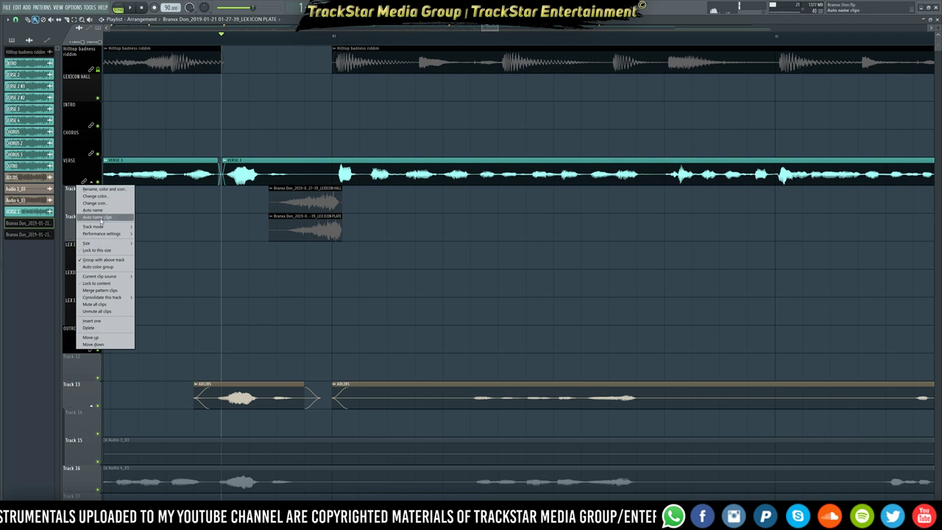
click(181, 243)
- Auto-name the empty LEXICON PLATE and LEXICON HALL tracks below Track 7, and auto-name the clips on the remaining LEXICON PLATE track
scroll(126, 269, down, 2)
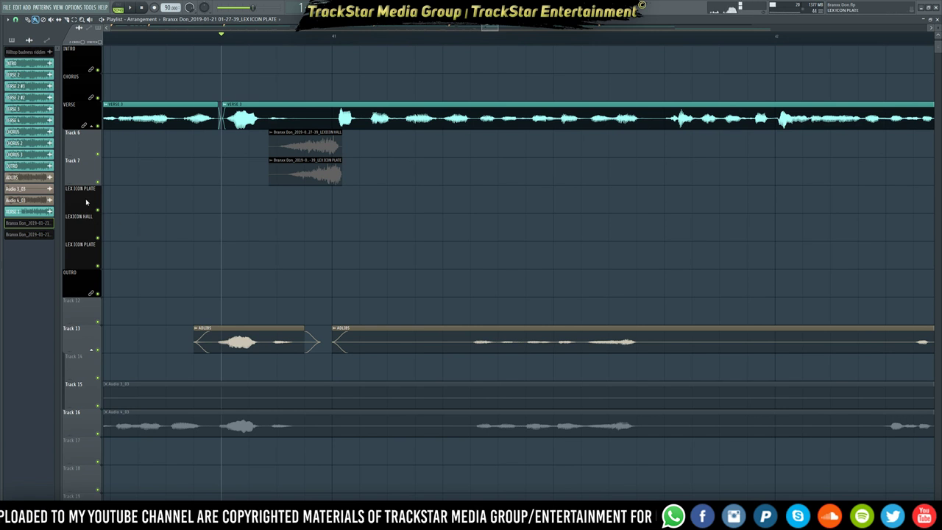
right_click(86, 202)
click(92, 216)
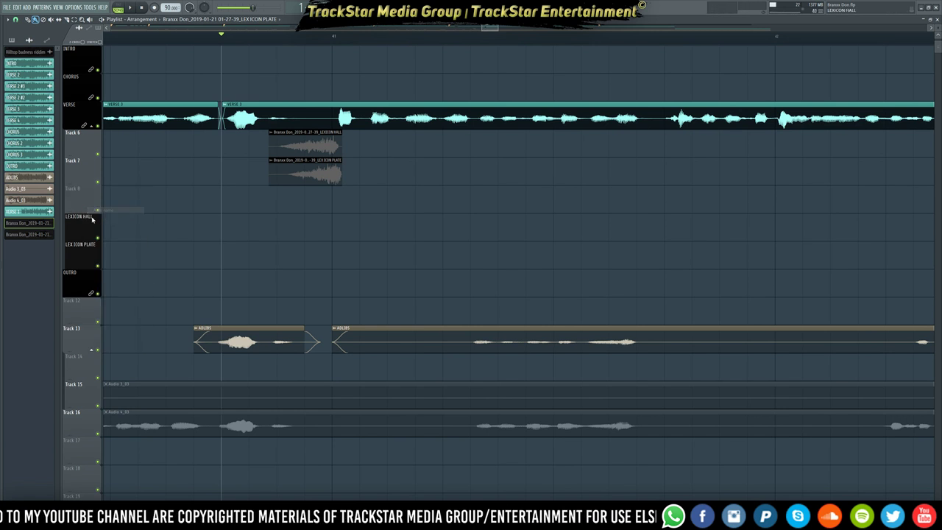
right_click(86, 229)
click(102, 238)
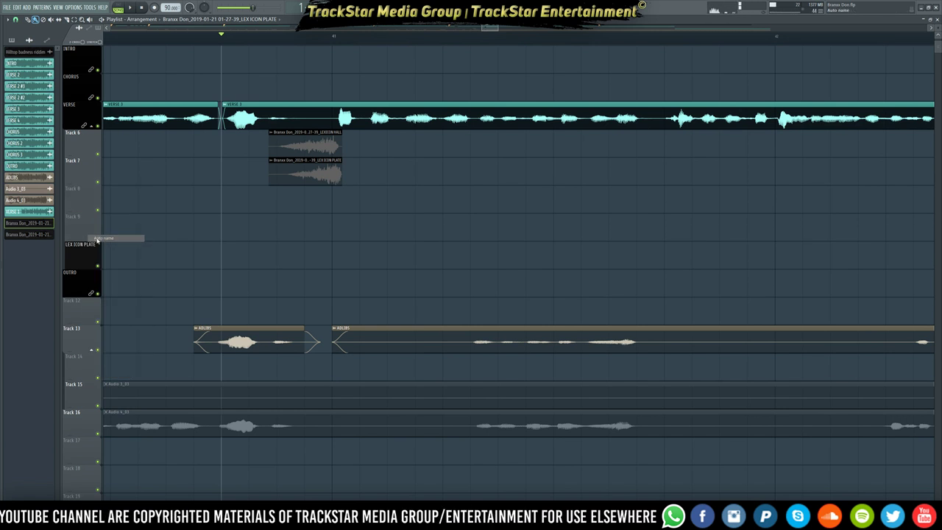
right_click(76, 253)
click(106, 273)
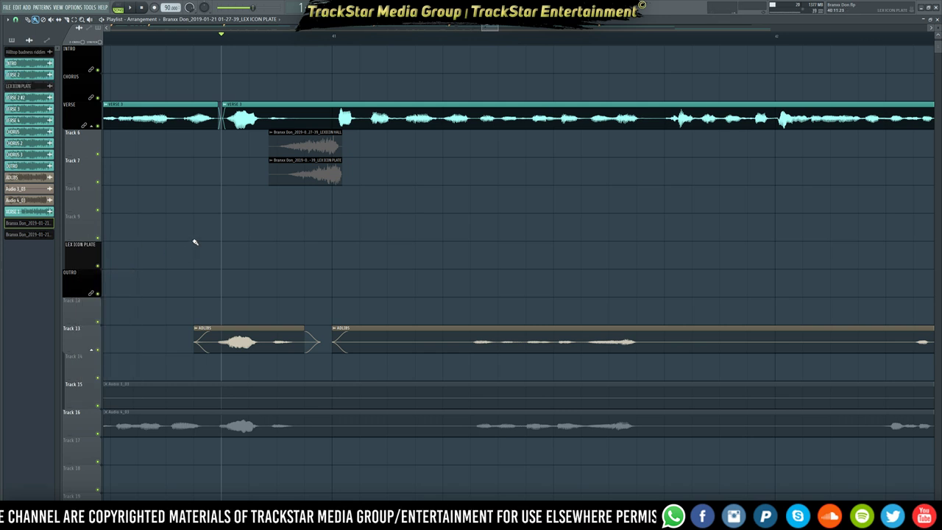
- Insert two empty tracks below Track 7 and move the two reversed reverb clips down to Tracks 8 and 9
scroll(195, 242, up, 2)
scroll(266, 235, down, 5)
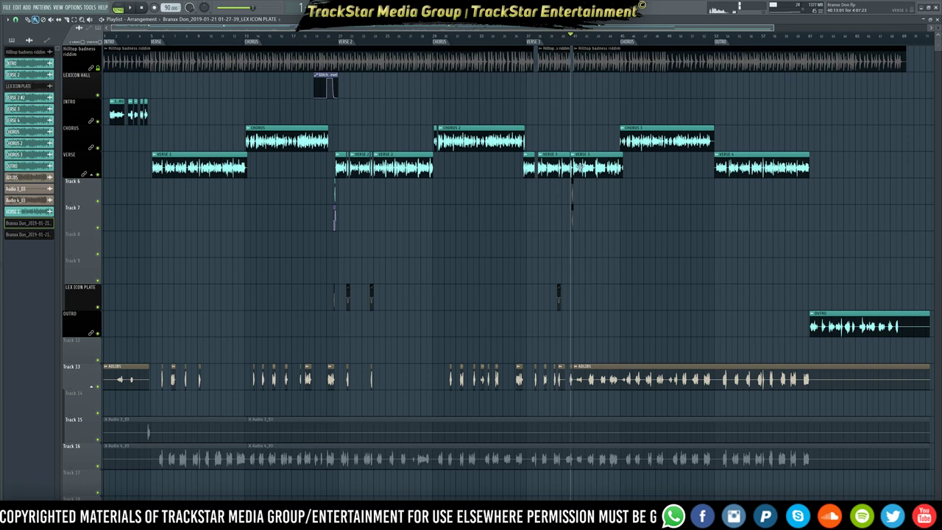
scroll(581, 47, up, 5)
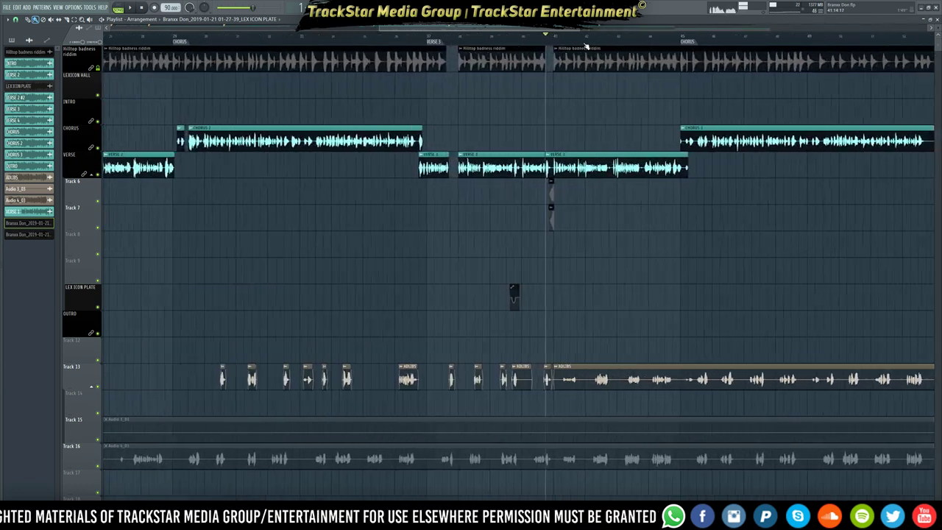
scroll(587, 46, up, 3)
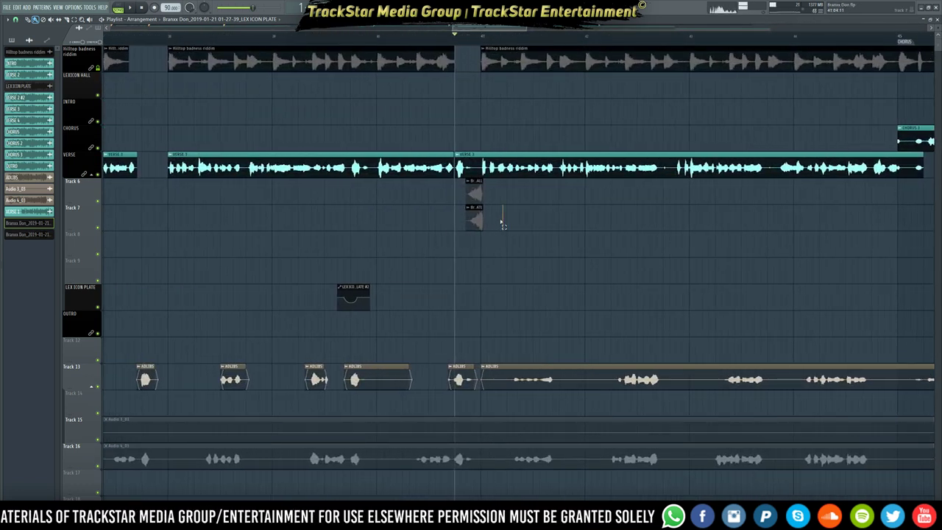
drag(503, 225, 466, 179)
right_click(81, 233)
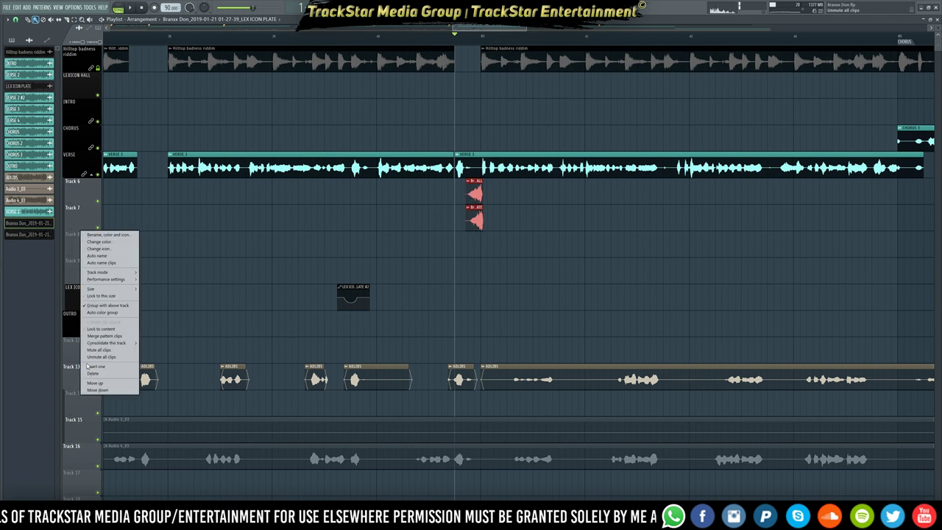
click(95, 366)
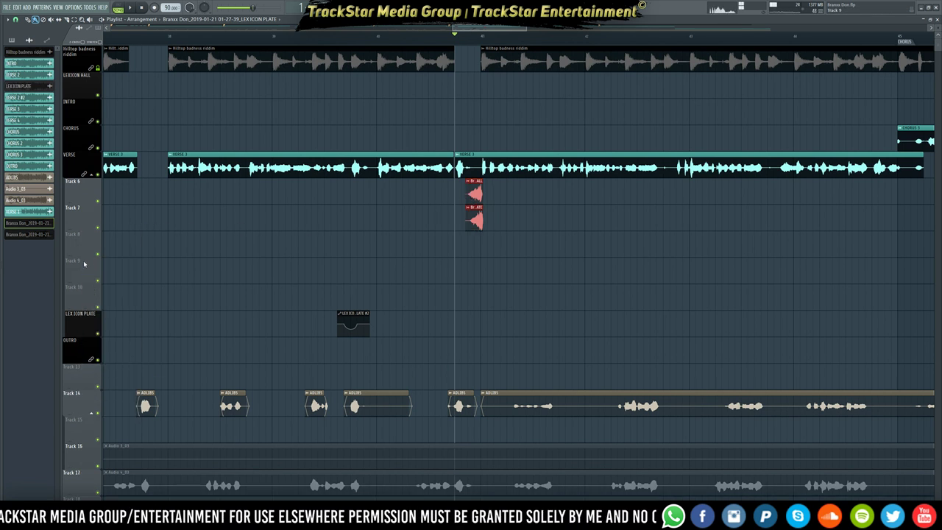
right_click(84, 263)
click(97, 396)
scroll(336, 352, down, 4)
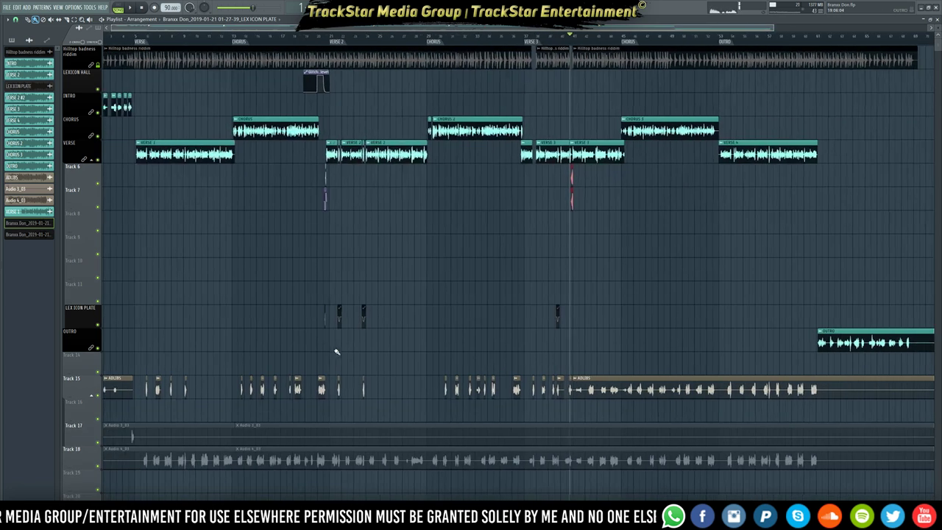
drag(592, 257, 560, 178)
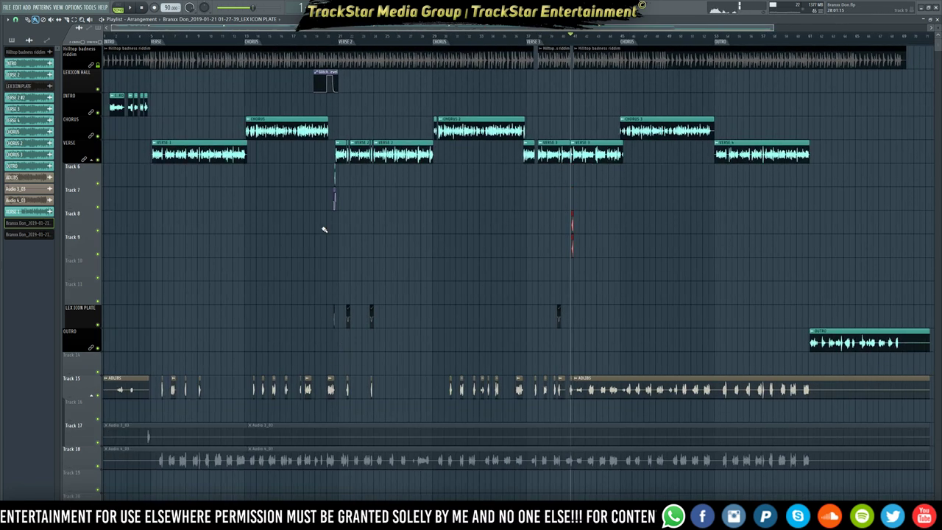
- Rename Track 8 to REV_VERB and Track 9 to REV_VERB_2
right_click(101, 219)
click(106, 219)
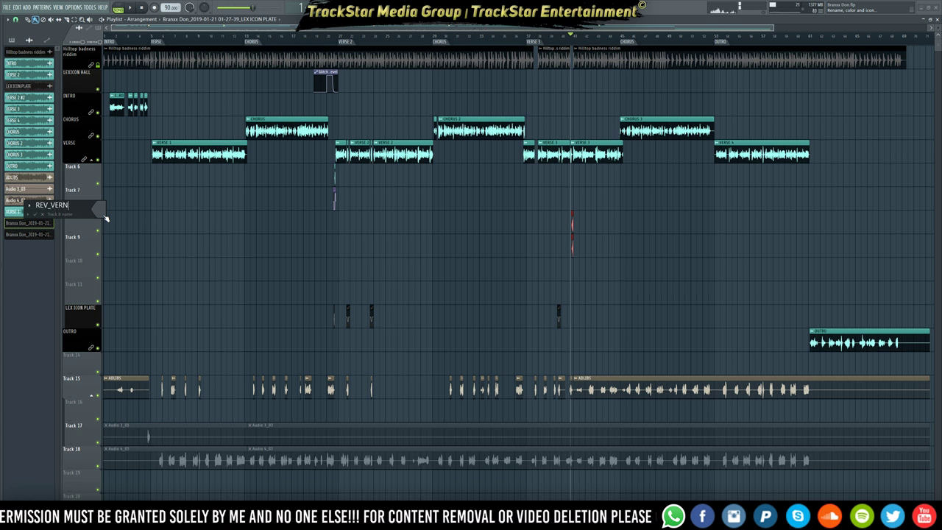
key(Return)
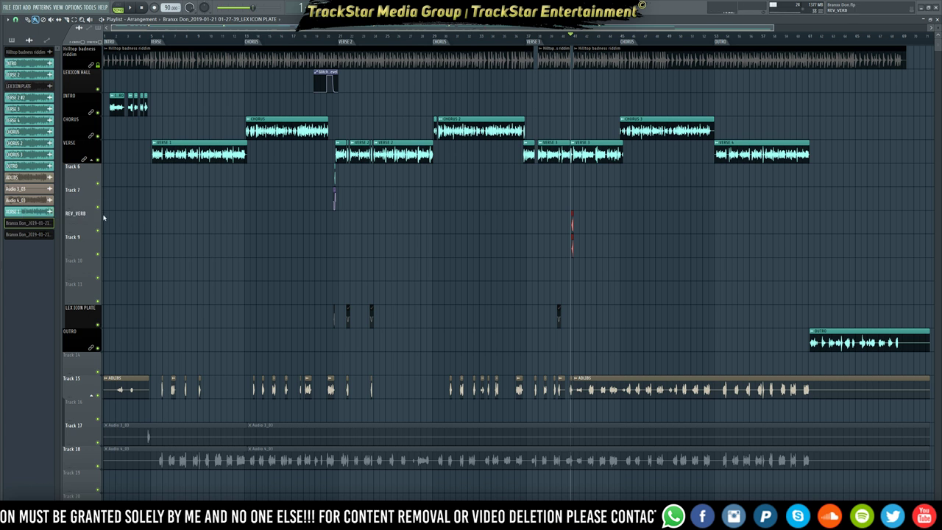
right_click(84, 241)
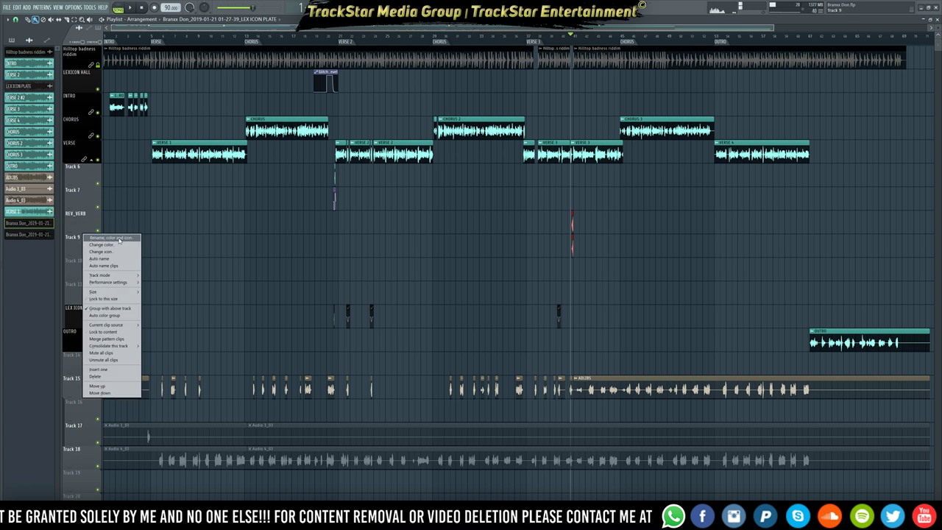
click(120, 239)
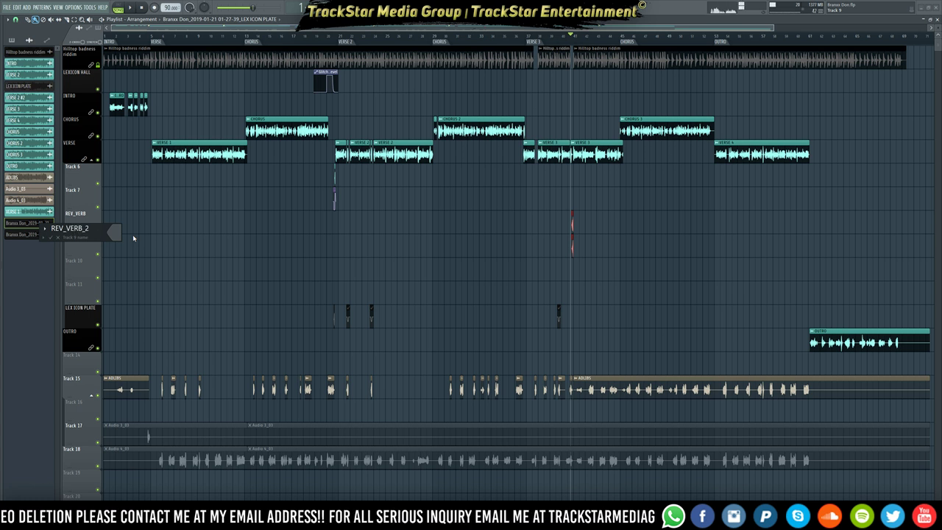
key(Return)
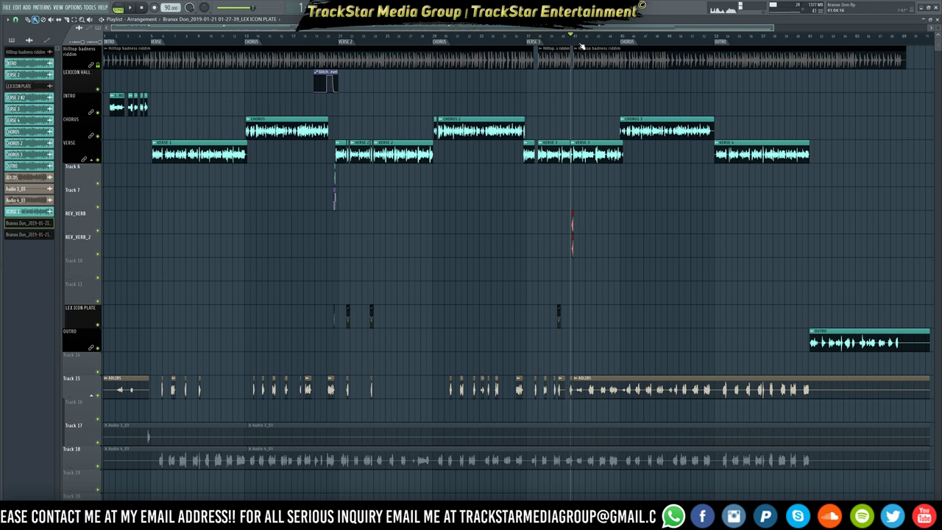
- Select the section from bar 40 to about the middle of bar 41 around the reversed reverbs and play it back
scroll(581, 46, up, 5)
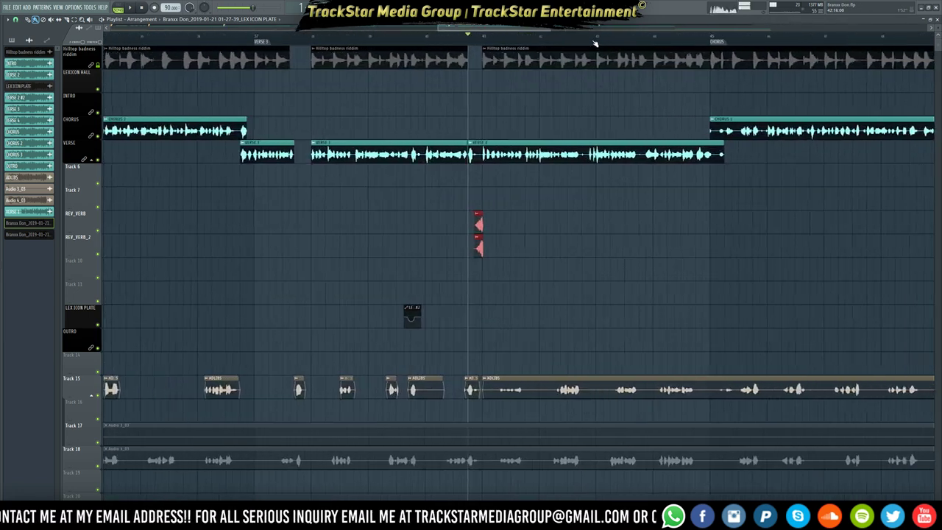
scroll(595, 44, up, 3)
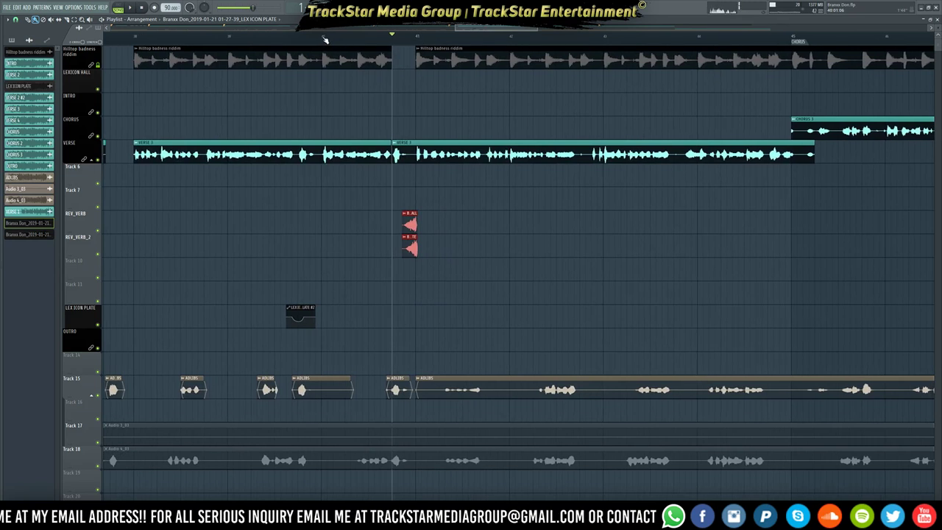
drag(325, 39, 465, 53)
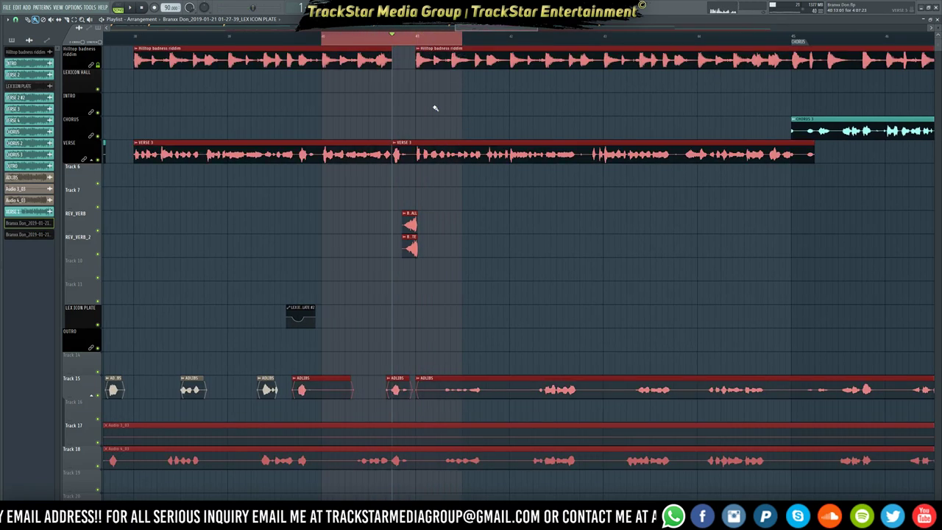
key(space)
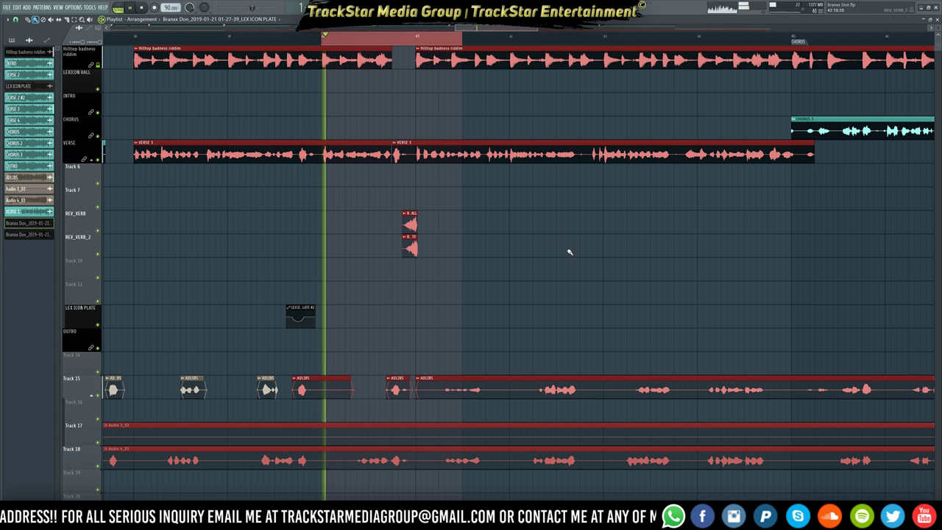
- Add a slight fade-in to the reversed Lexicon Hall and Lexicon Plate samples on REV_VERB and REV_VERB_2
double_click(410, 224)
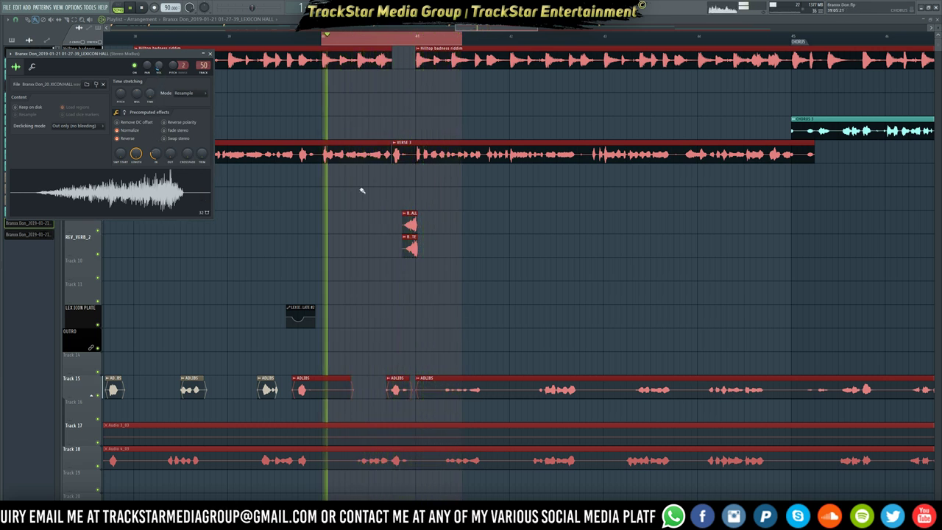
click(410, 246)
double_click(396, 235)
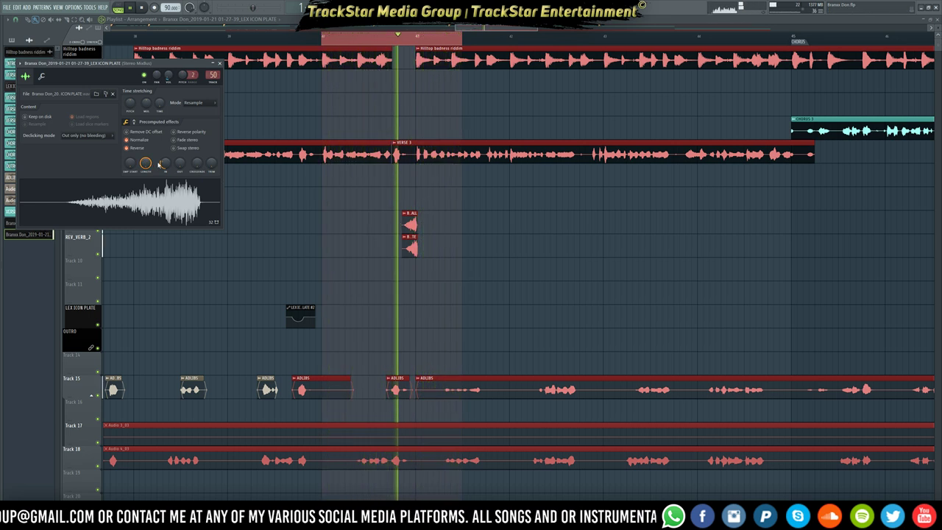
drag(163, 163, 164, 168)
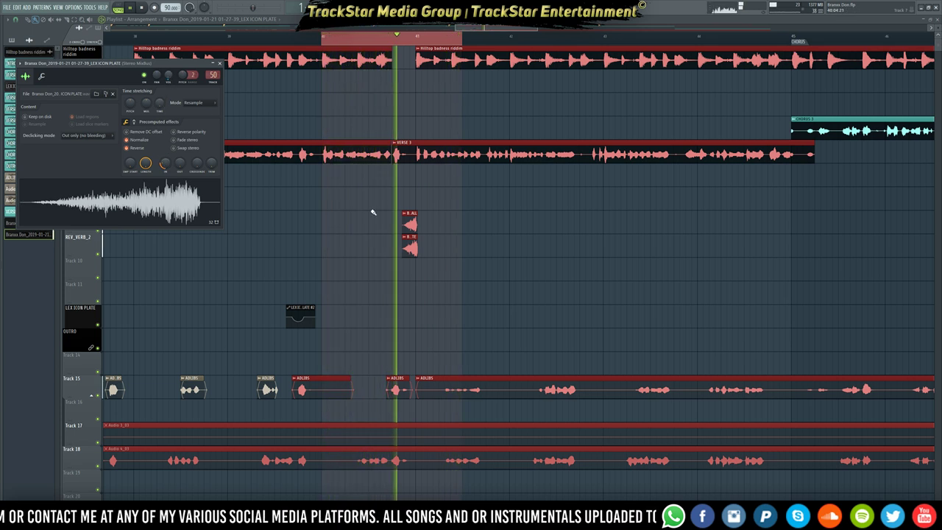
key(Escape)
double_click(403, 220)
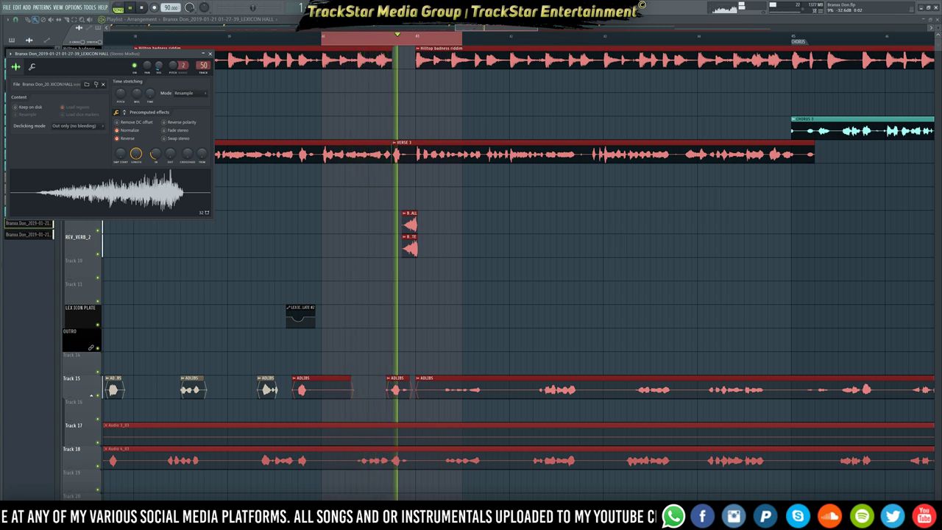
double_click(407, 240)
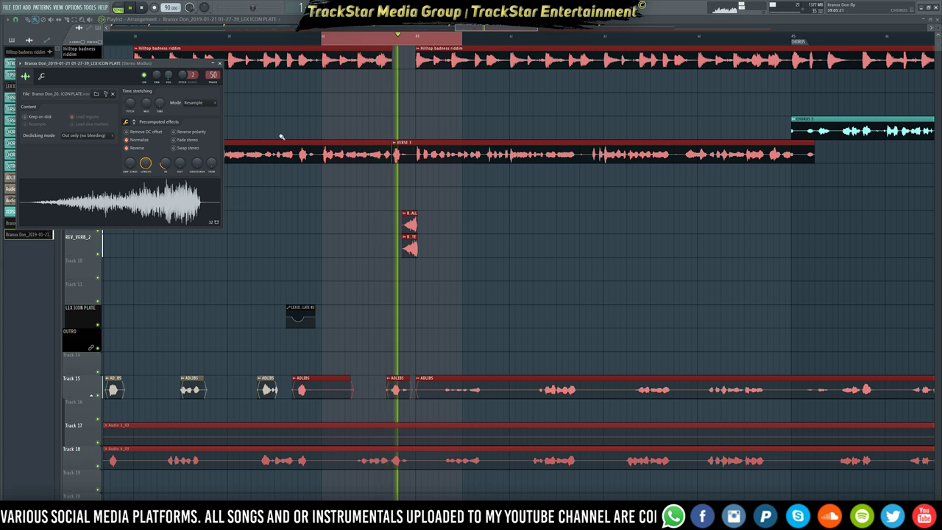
click(475, 232)
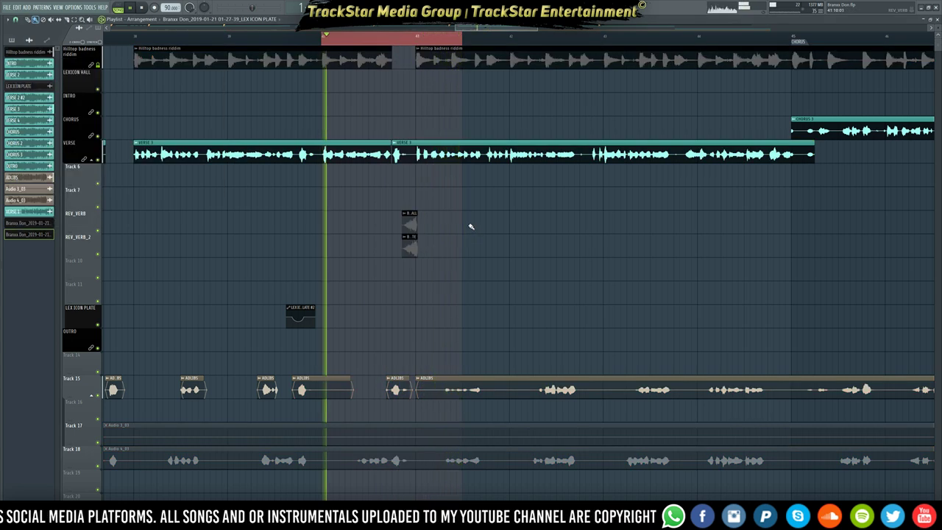
- Play back verse 3 from bar 40 across the reversed reverb swell into bar 41
scroll(471, 221, down, 10)
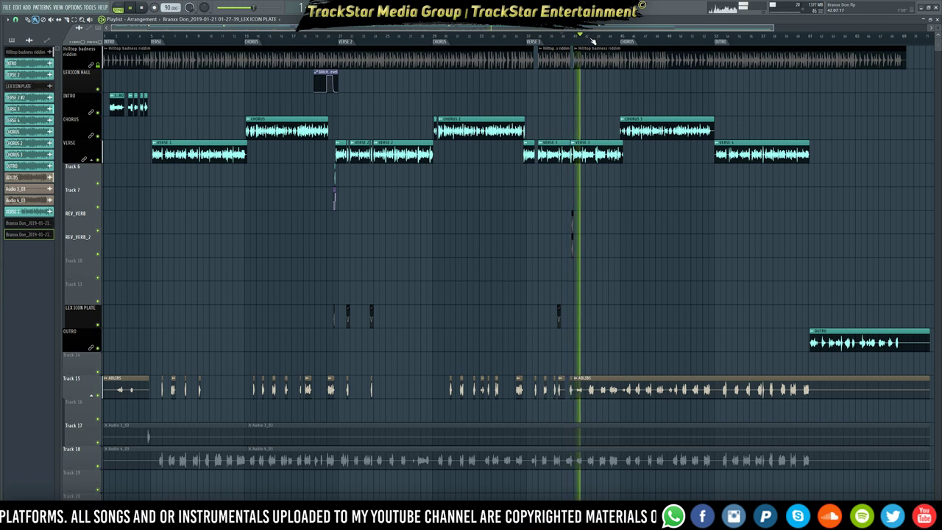
scroll(591, 36, up, 4)
scroll(593, 40, up, 6)
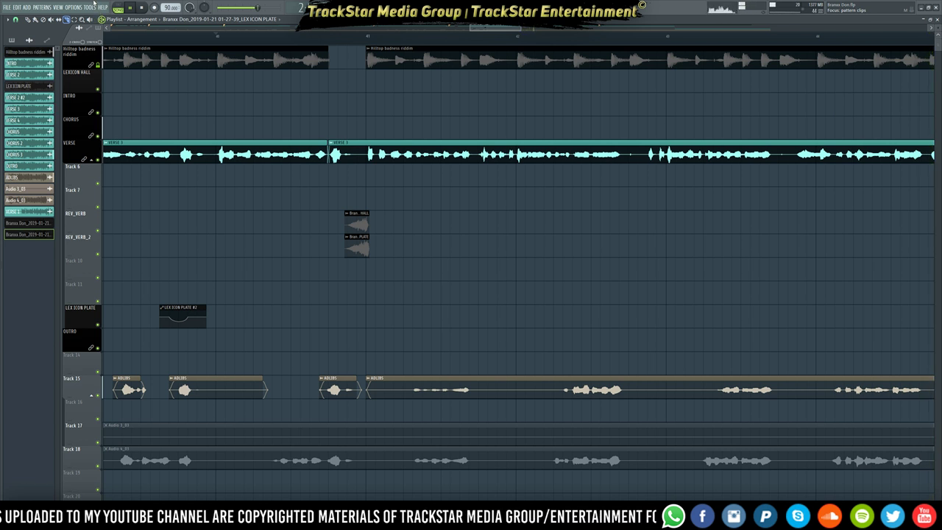
key(space)
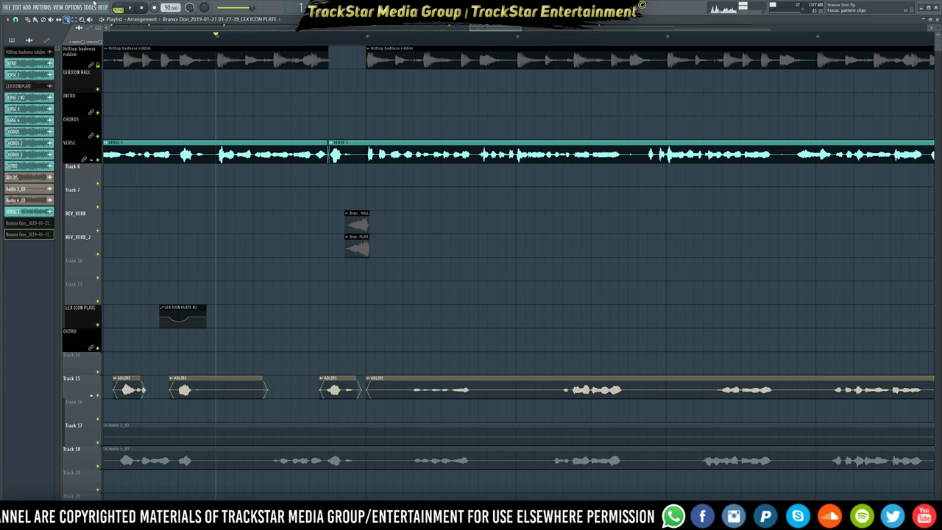
scroll(478, 263, down, 3)
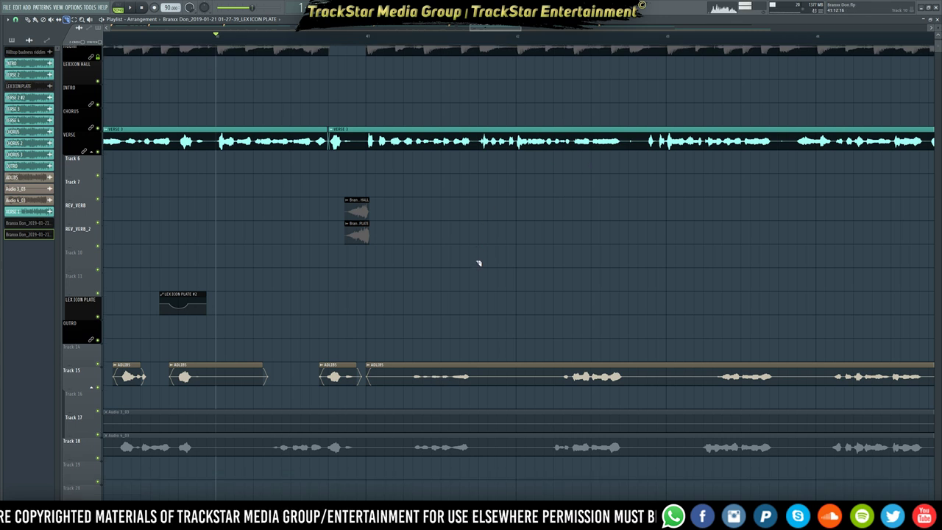
scroll(473, 242, up, 3)
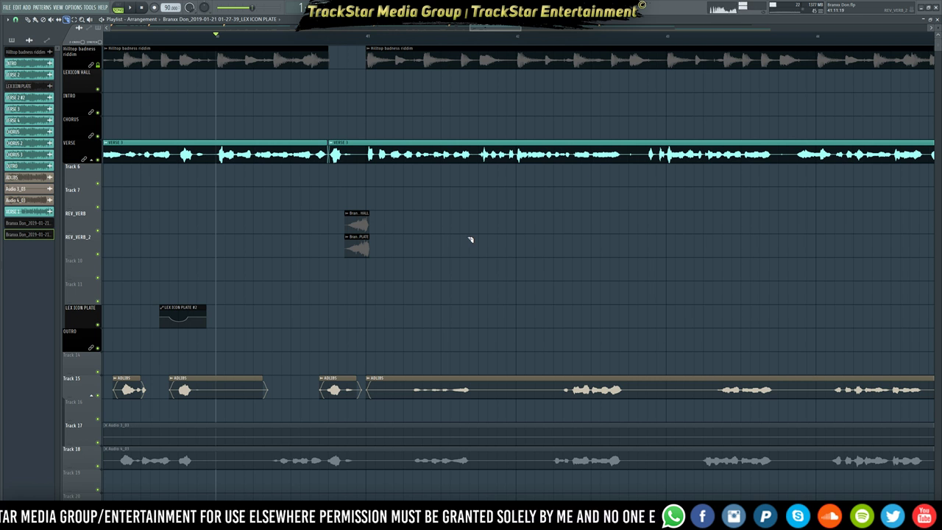
key(space)
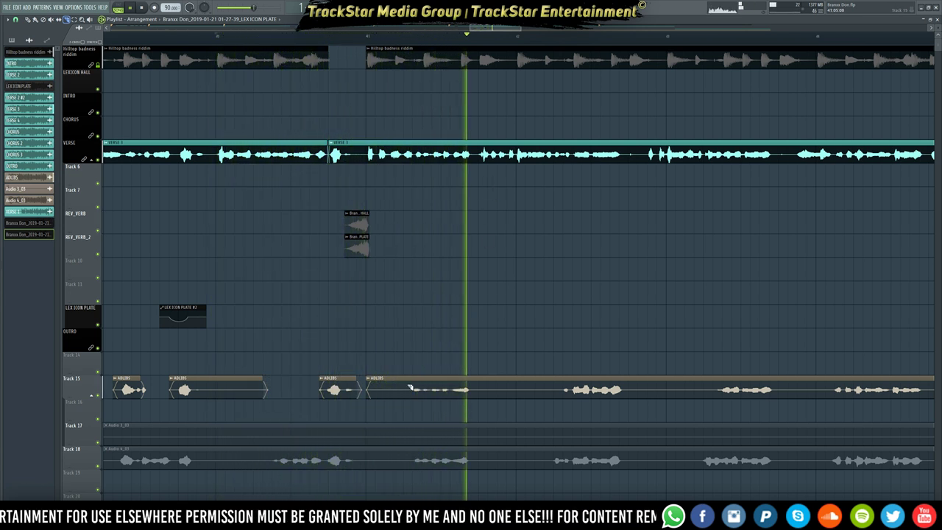
- Slice the Track 15 ad-lib clip around the first phrase after bar 41 and delete the silent gaps before and after it
click(406, 390)
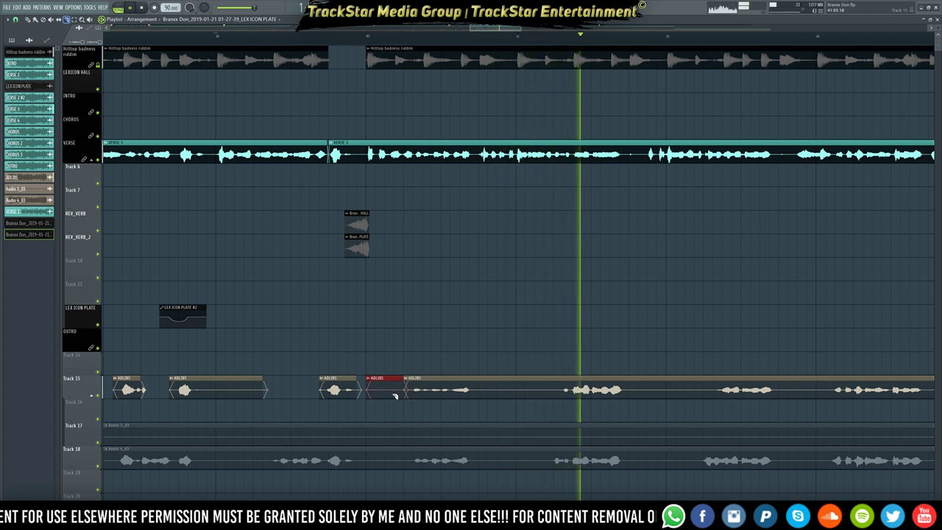
right_click(393, 391)
click(479, 391)
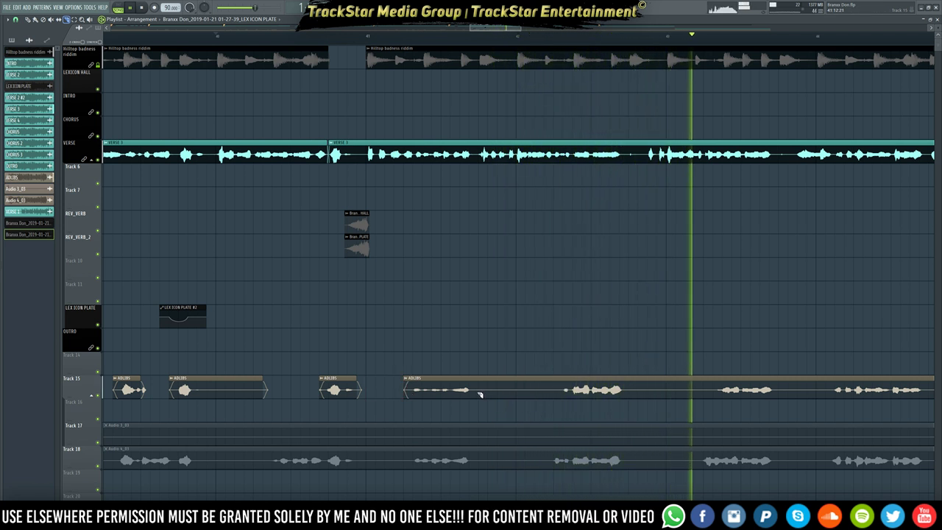
right_click(554, 395)
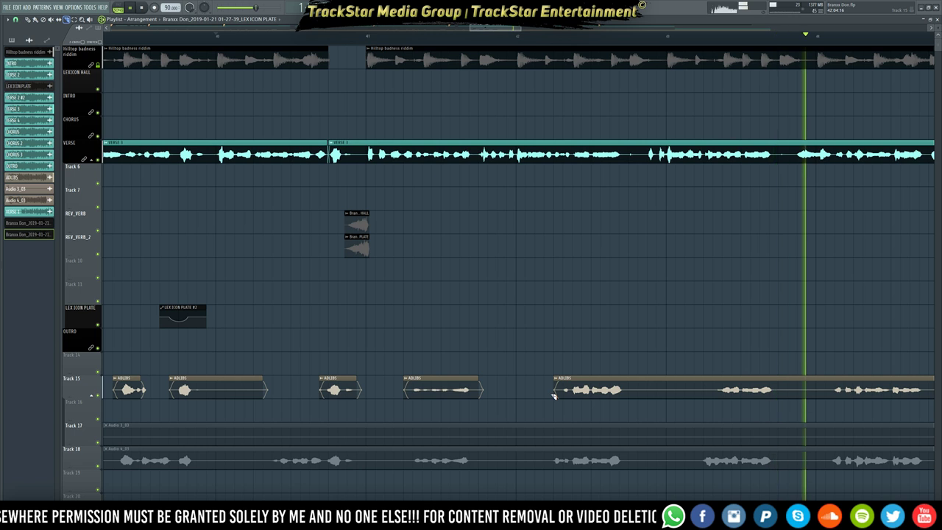
- Route the CHORUS 3 audio clip to the LEAD VOCALS mixer track 14
scroll(434, 40, down, 2)
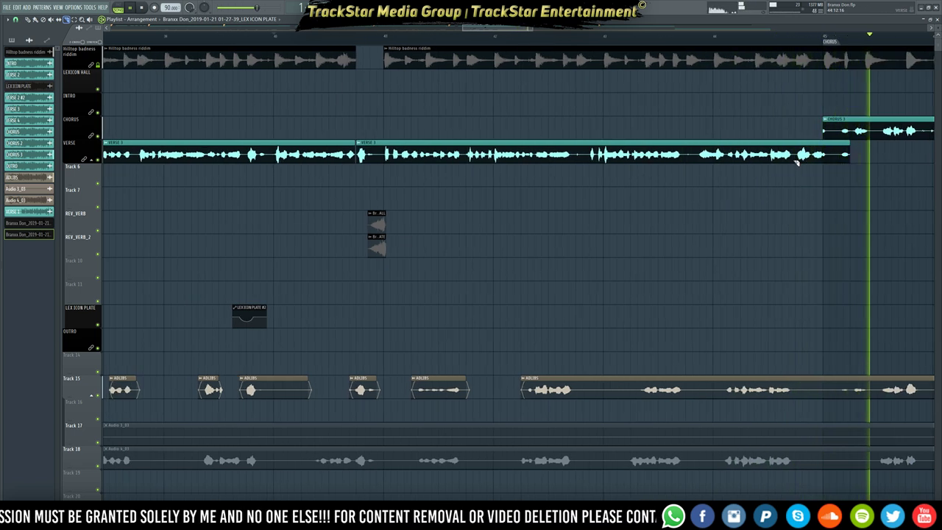
scroll(449, 37, down, 5)
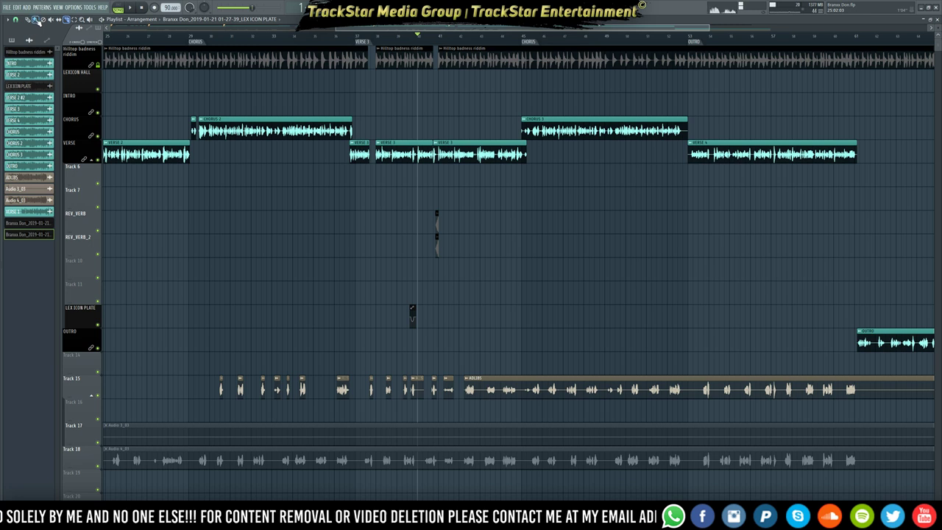
double_click(622, 131)
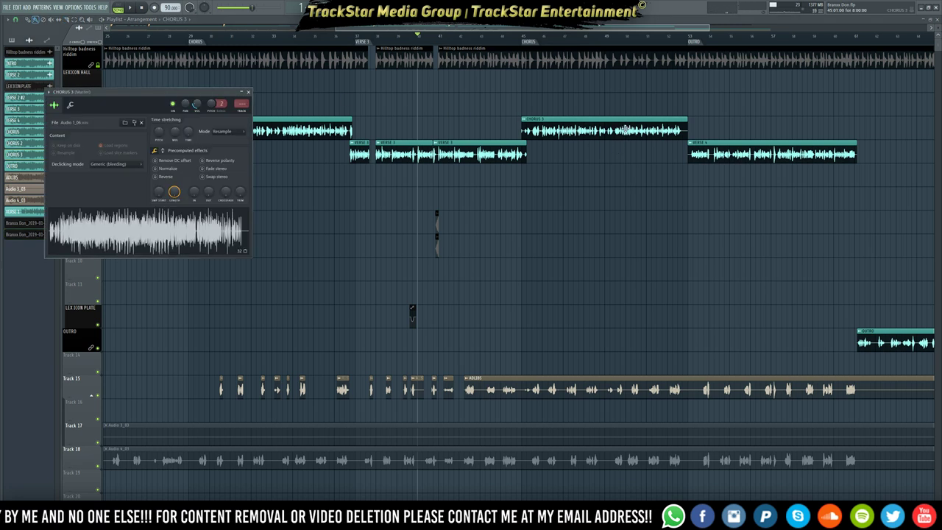
key(F9)
scroll(242, 106, up, 8)
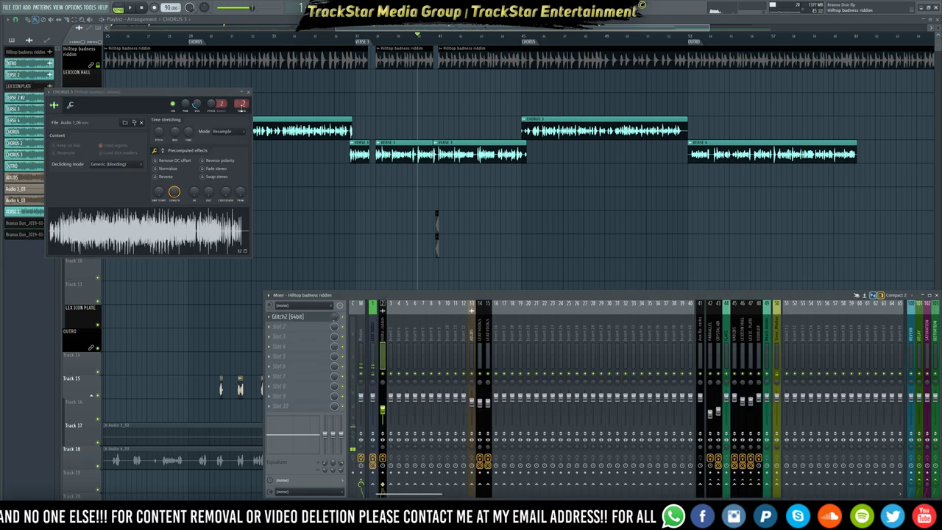
scroll(242, 107, up, 4)
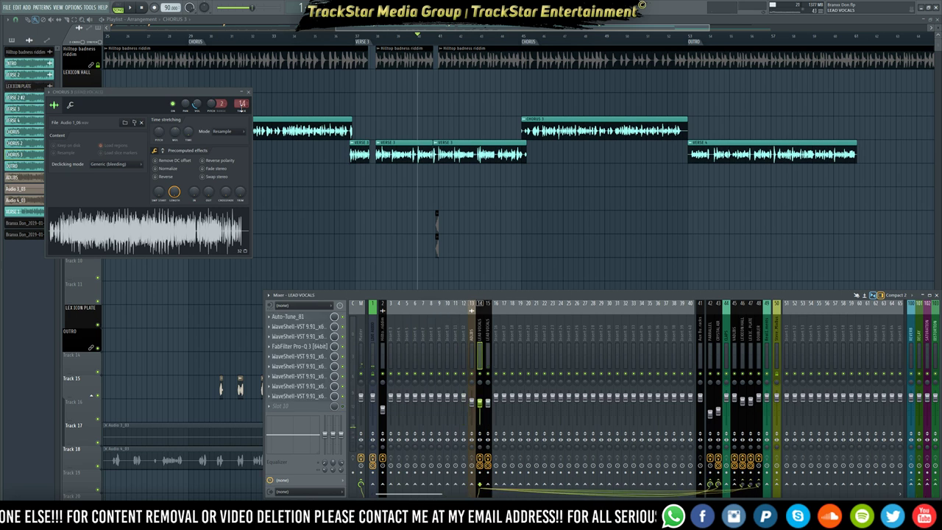
click(484, 270)
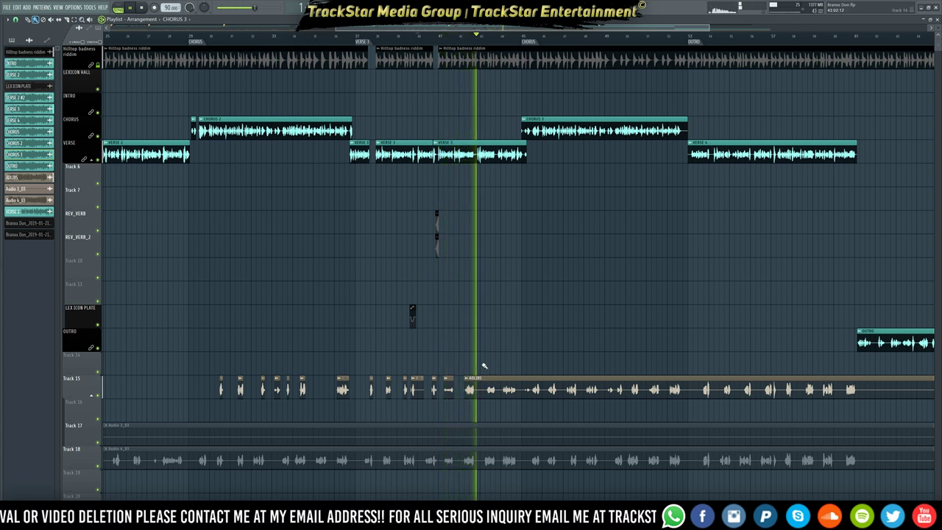
- Slice the long Track 15 ad-lib clip around the phrases between bars 42 and 45 and delete the silent gaps up to the chorus
scroll(484, 40, up, 4)
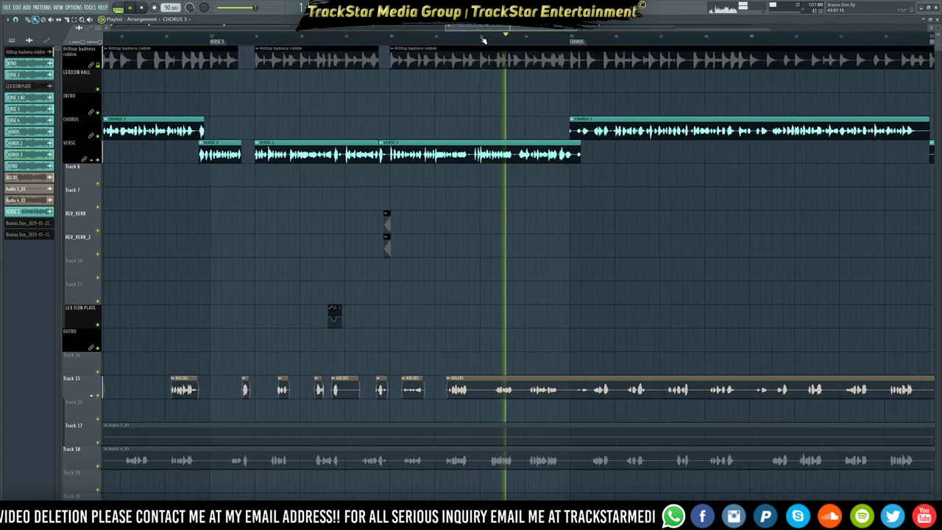
scroll(483, 40, up, 4)
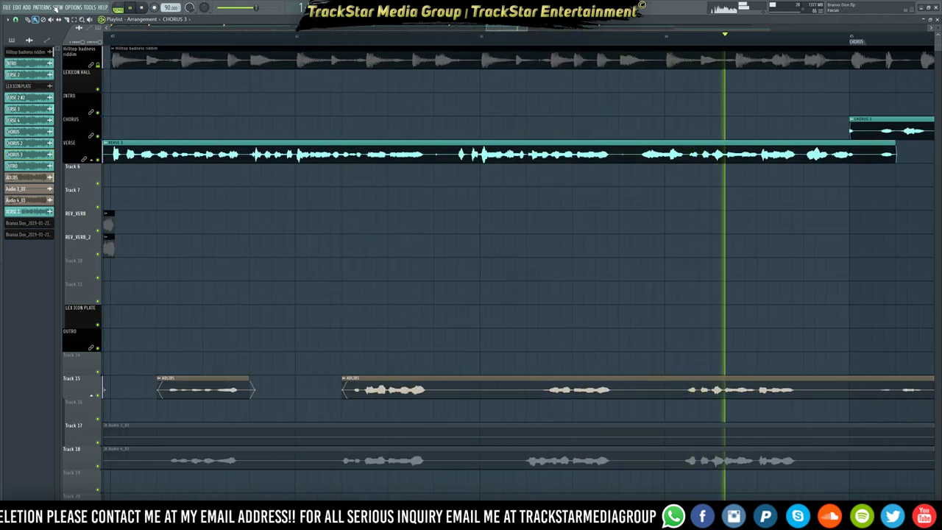
click(67, 19)
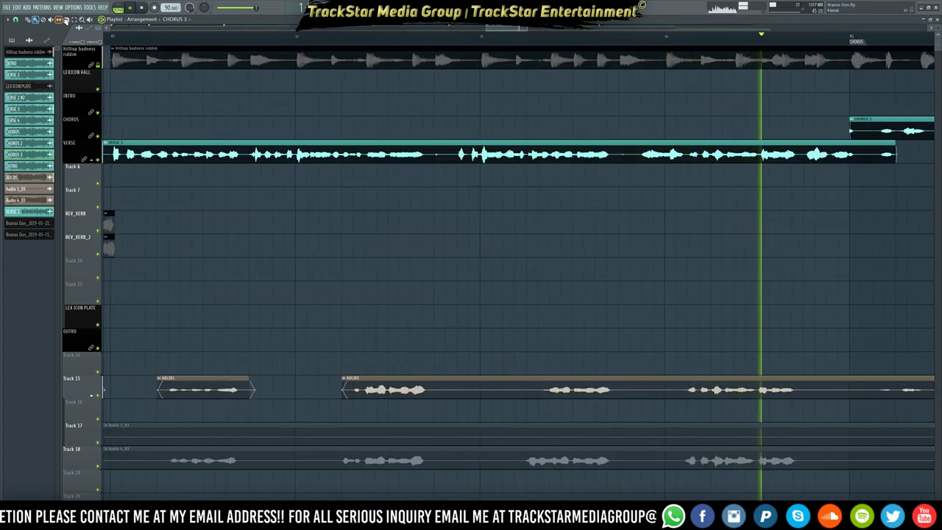
click(435, 395)
right_click(538, 393)
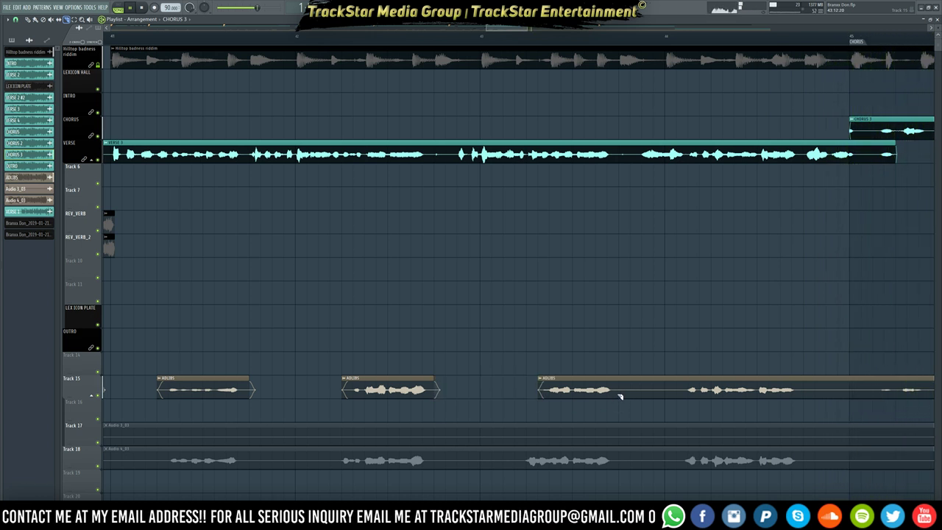
right_click(680, 395)
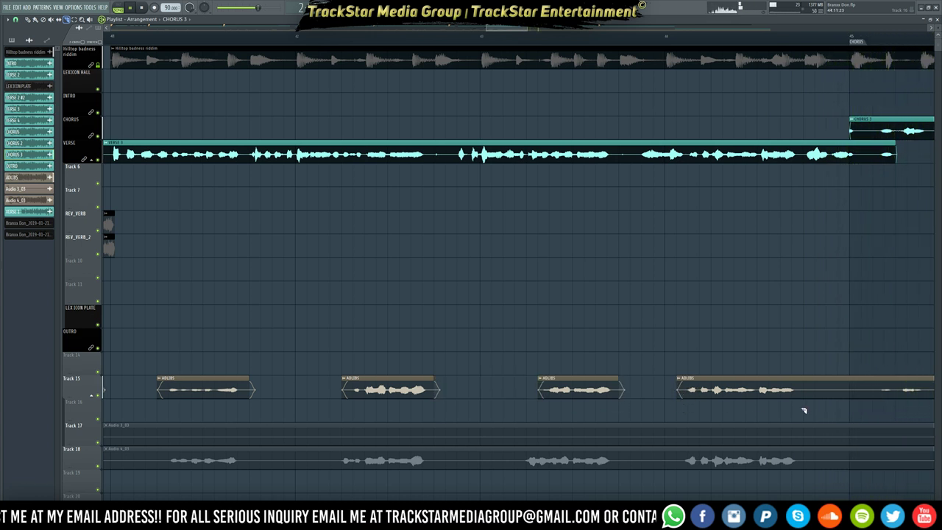
right_click(875, 395)
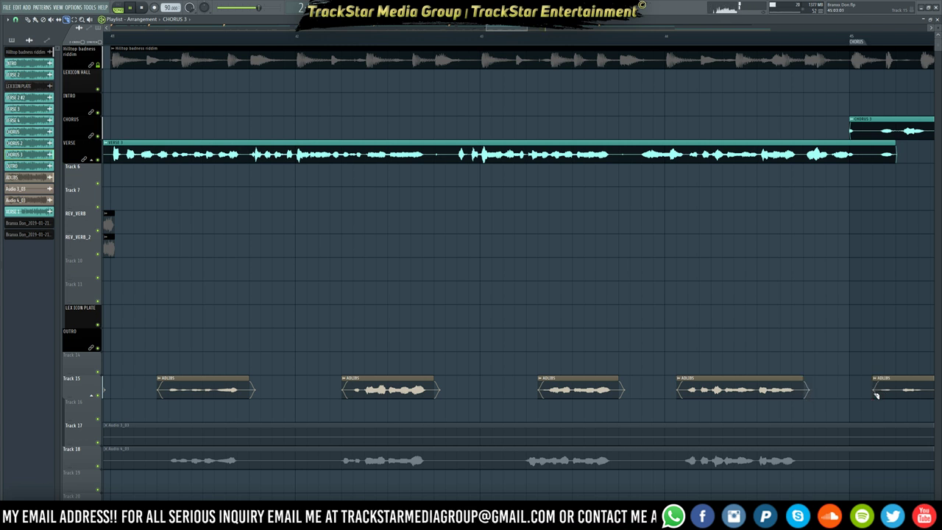
- Play back the end of verse 3 from bar 43 into the chorus to check the trimmed ad-libs
click(462, 53)
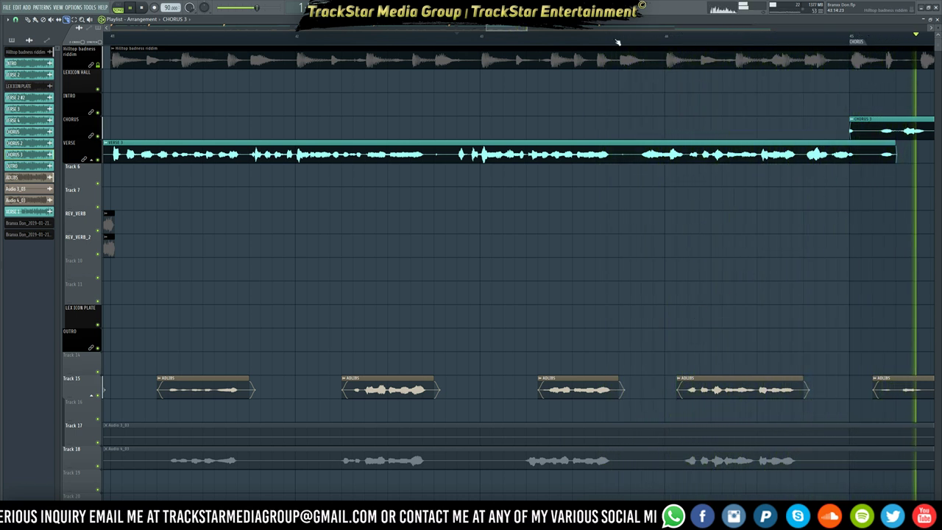
drag(512, 28, 535, 29)
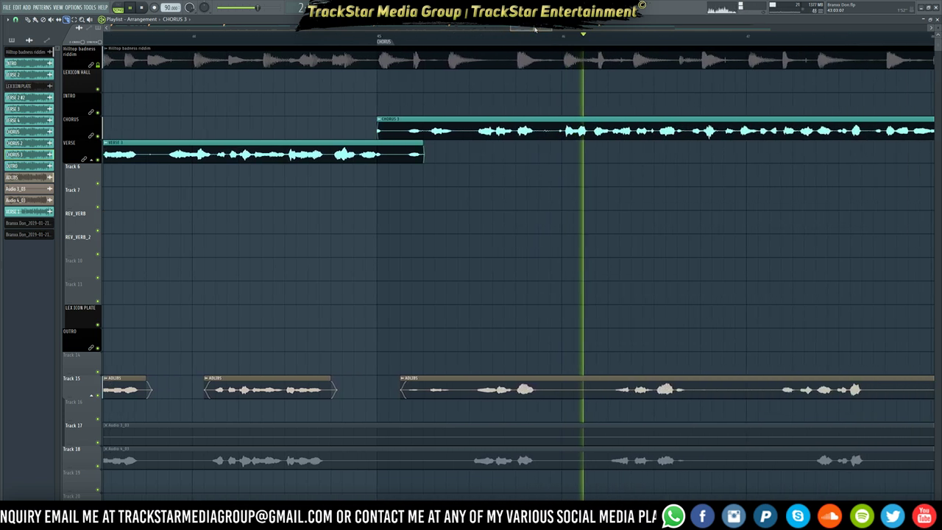
scroll(511, 42, down, 1)
scroll(511, 42, down, 4)
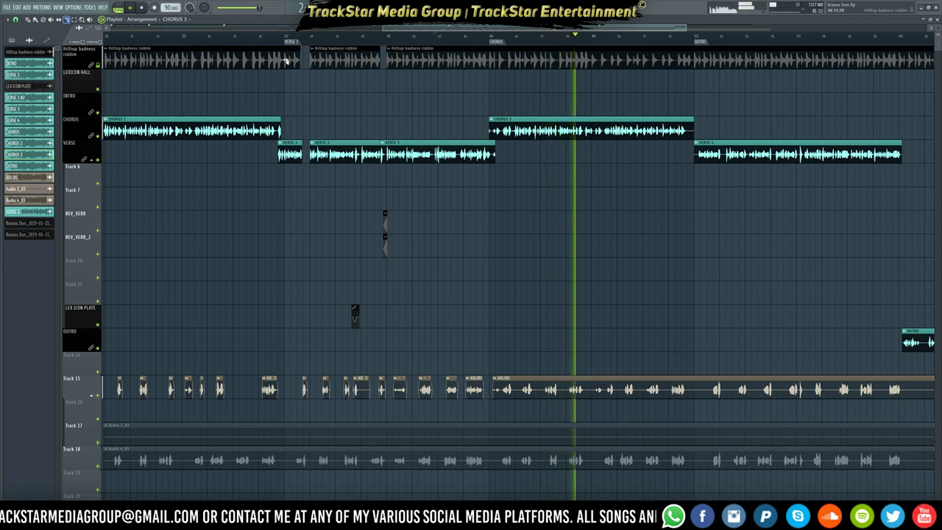
key(space)
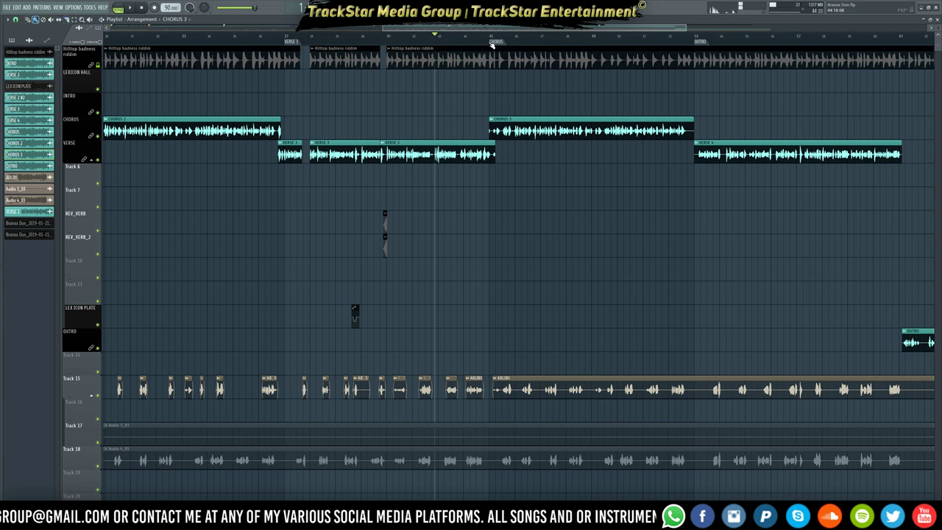
- Select the chorus 3 time range and insert FabFilter Pro-Q 3 in slot 2 of the Hilltop badness riddim mixer track
drag(490, 37, 707, 98)
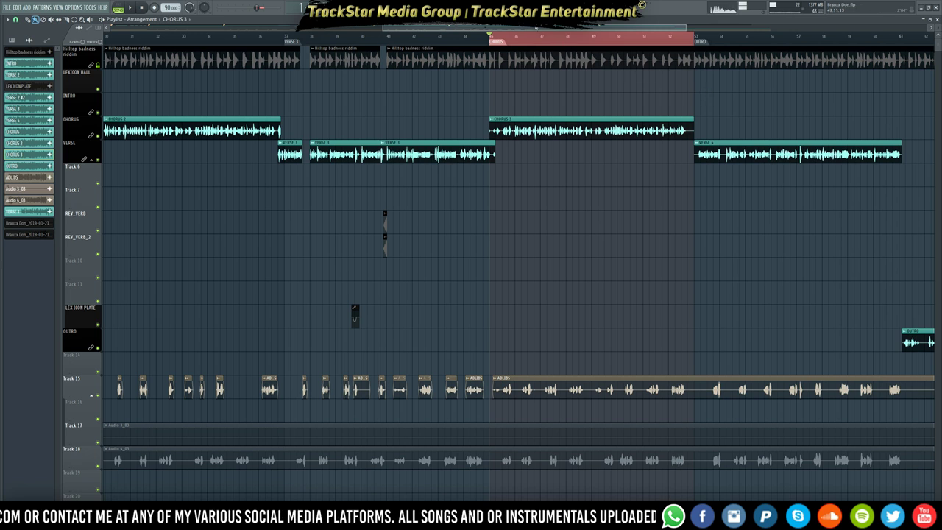
key(F9)
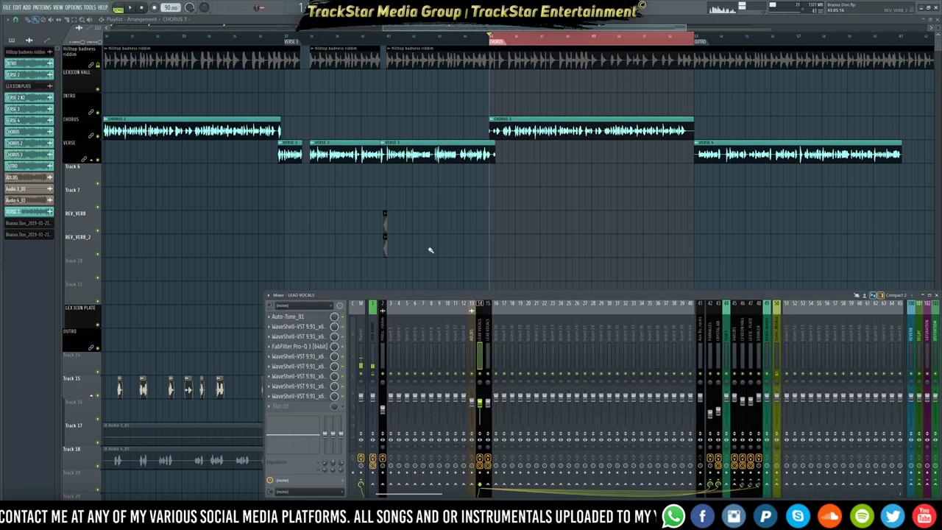
click(371, 329)
click(382, 333)
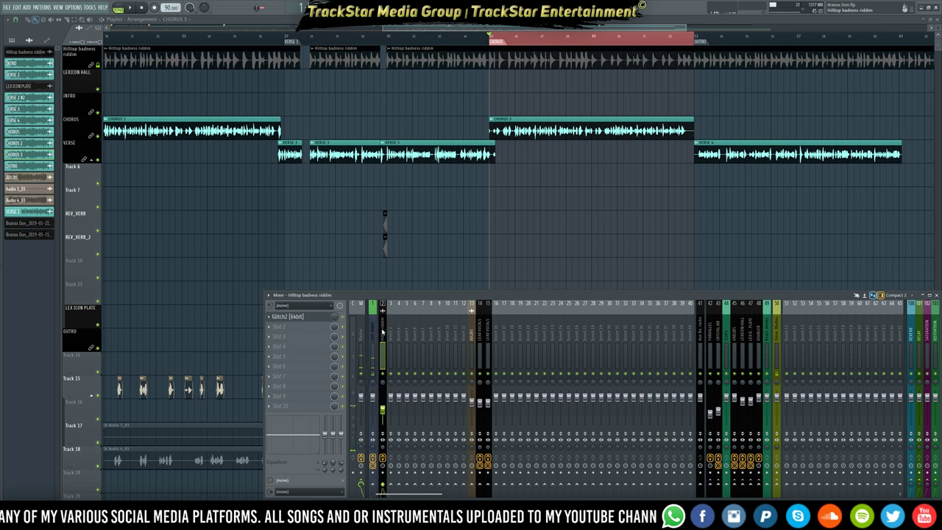
click(294, 327)
mouse_move(406, 303)
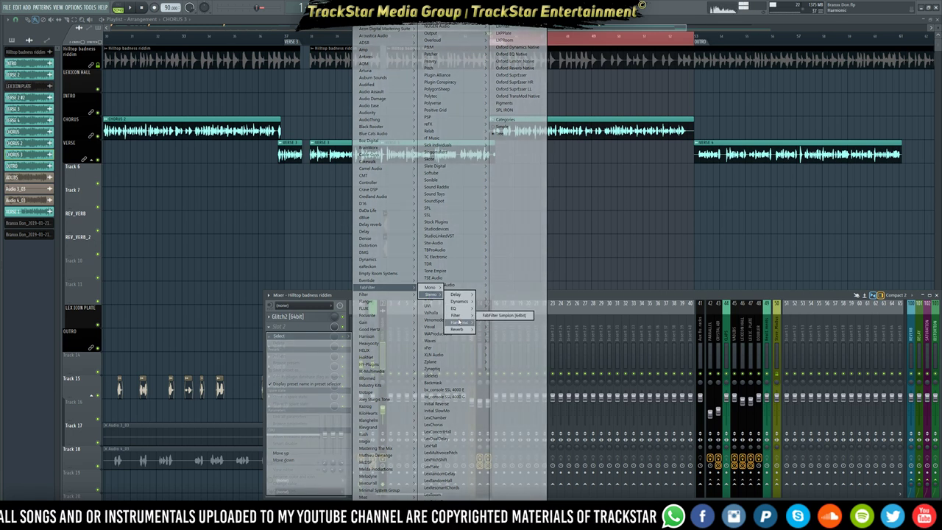
mouse_move(457, 309)
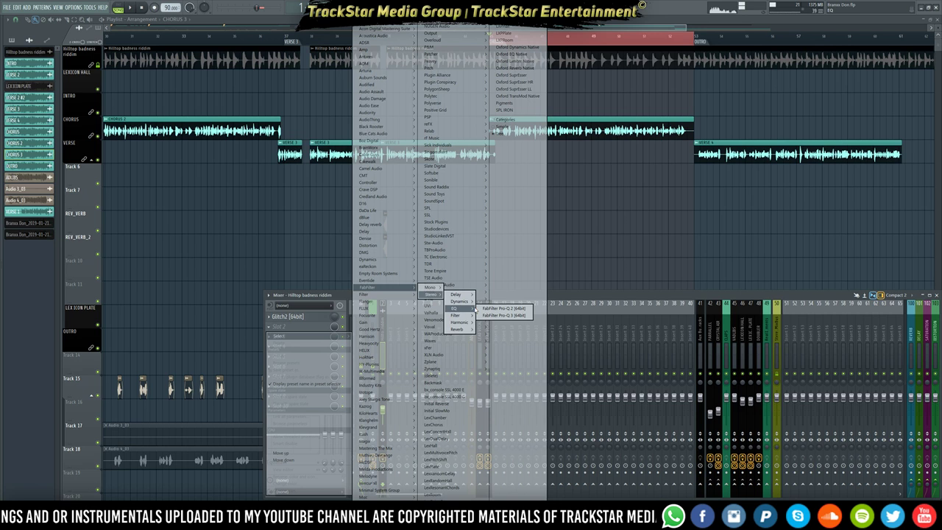
click(523, 317)
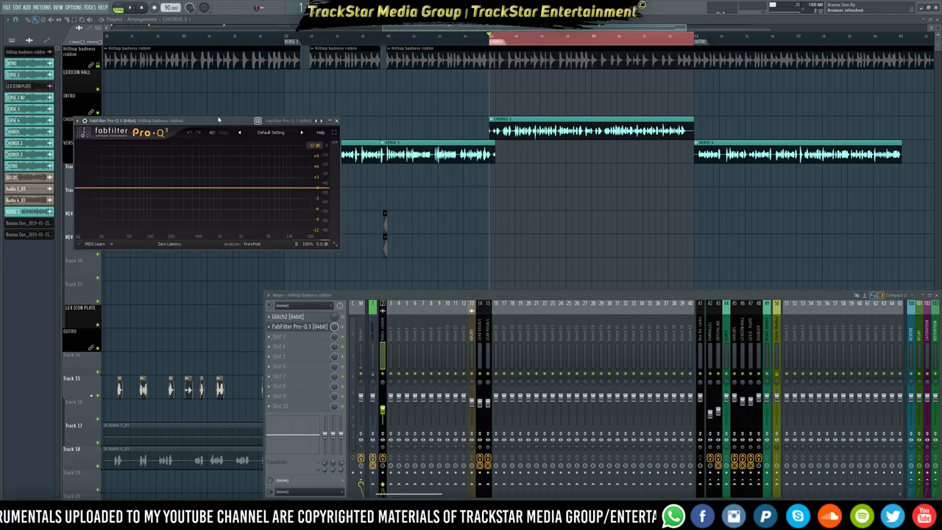
drag(204, 123, 422, 149)
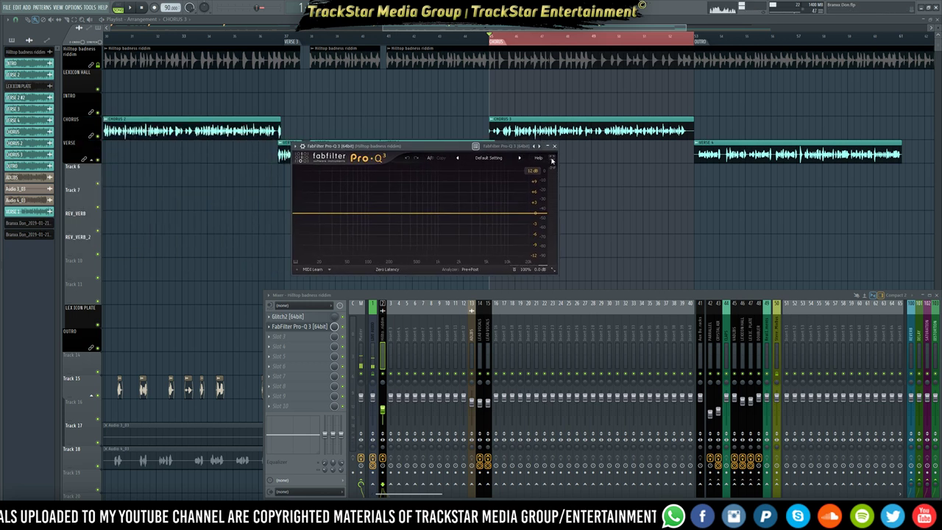
- Play back the chorus 3 range with the Pro-Q 3 analyzer enlarged to examine the riddim's frequency spectrum
click(552, 158)
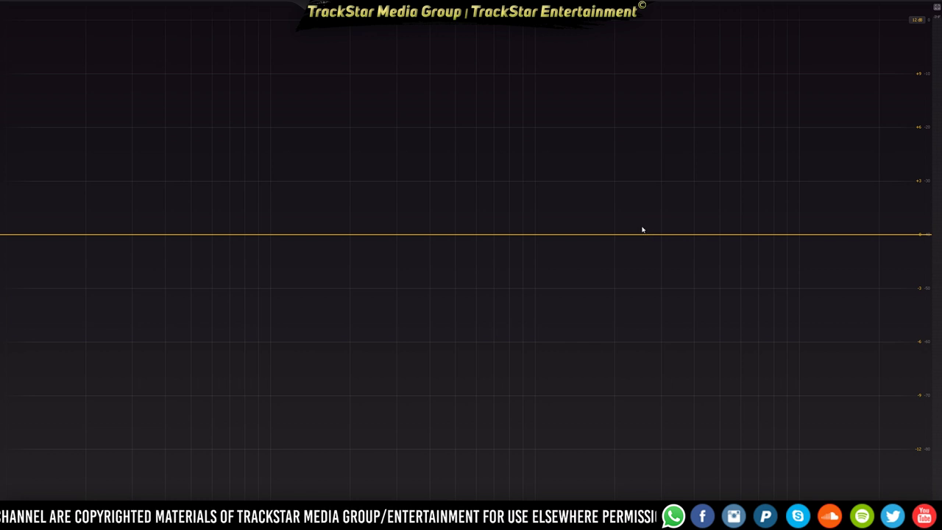
click(938, 7)
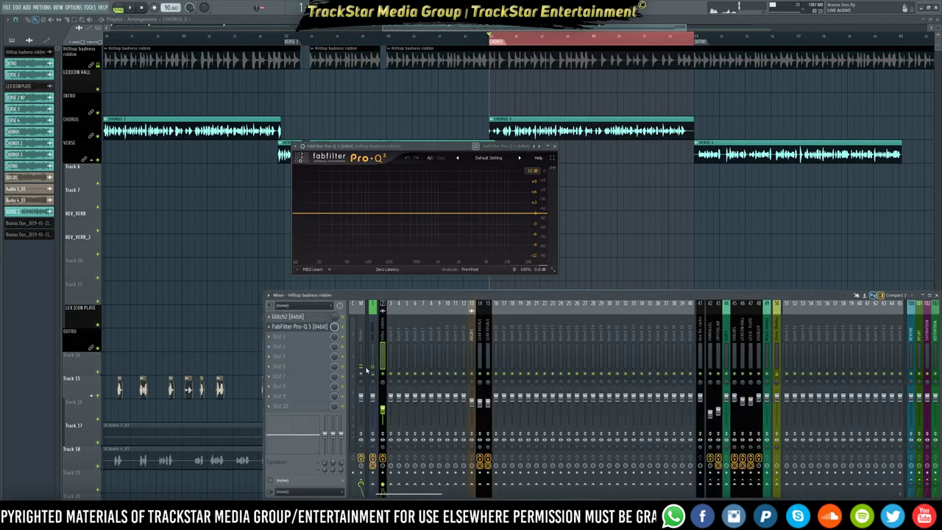
key(space)
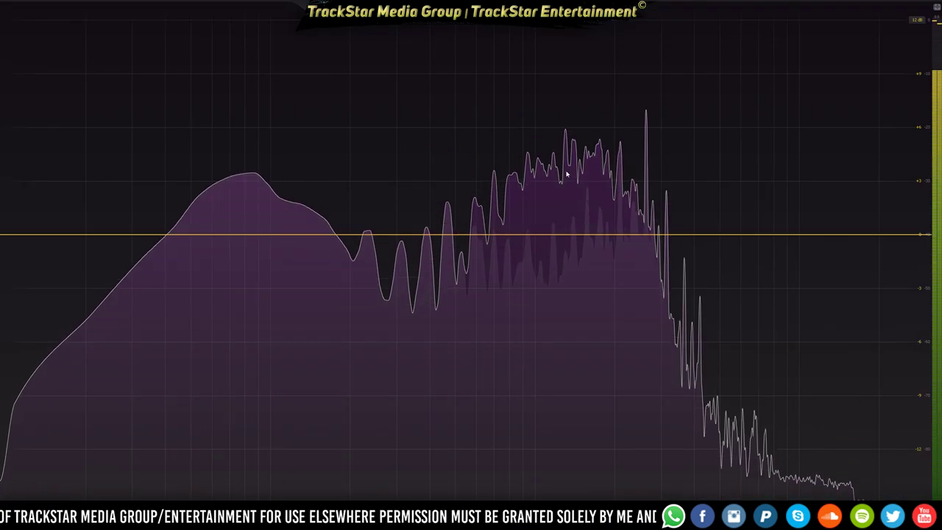
key(space)
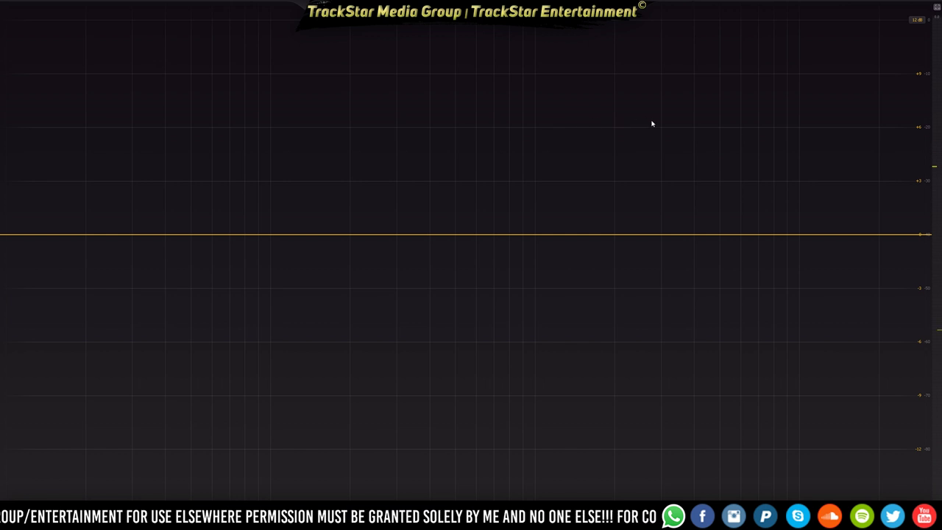
key(space)
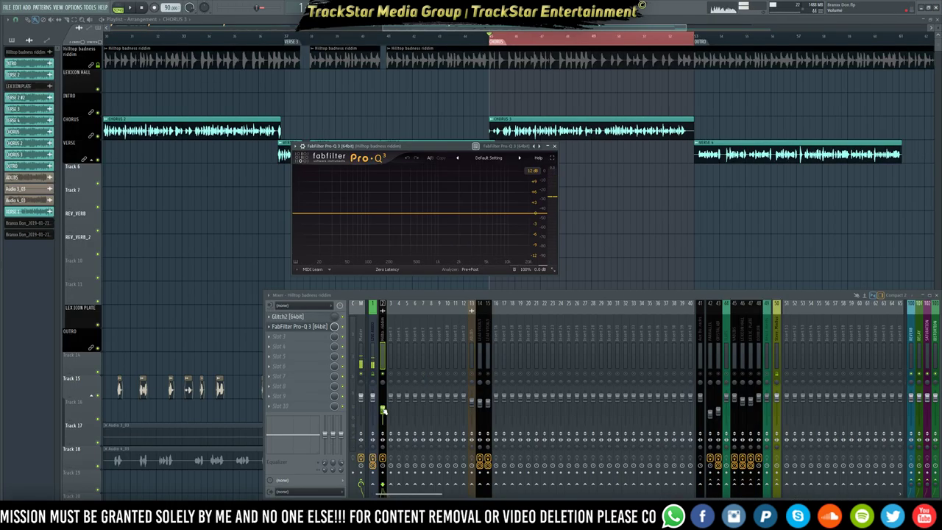
- Audition chorus 3 with the riddim track's mixer fader reset to default, and paste its copied level back
right_click(382, 409)
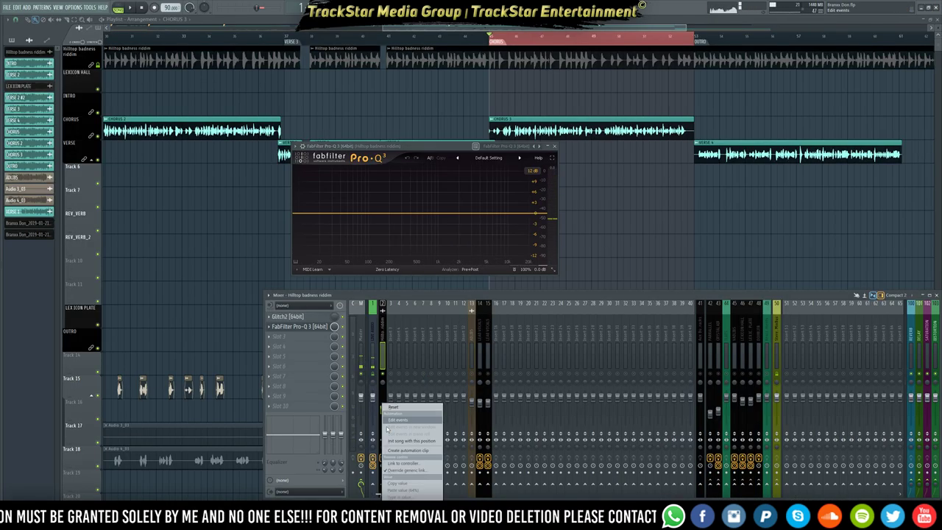
click(403, 462)
key(space)
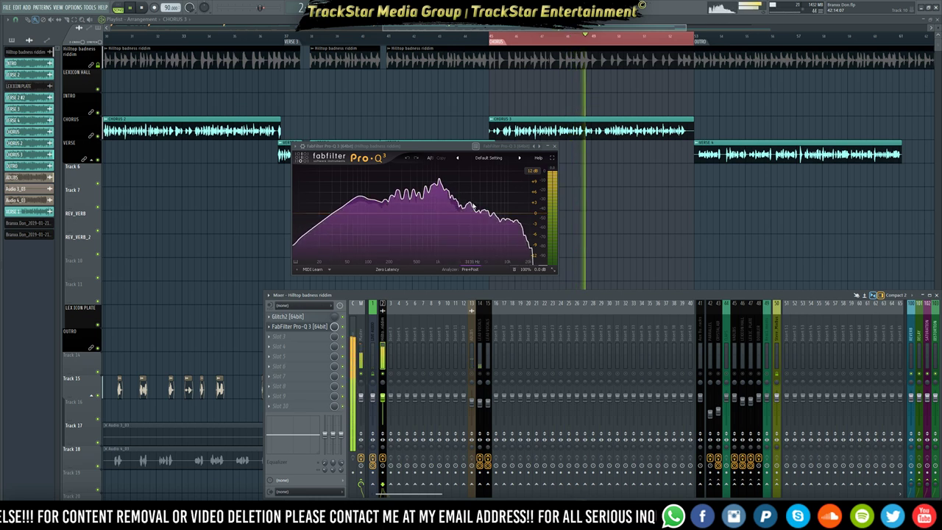
key(space)
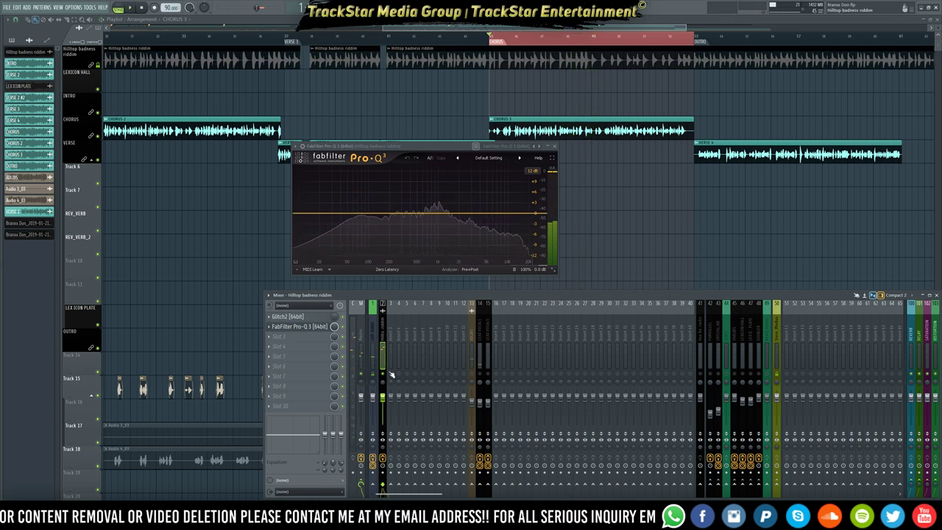
right_click(383, 397)
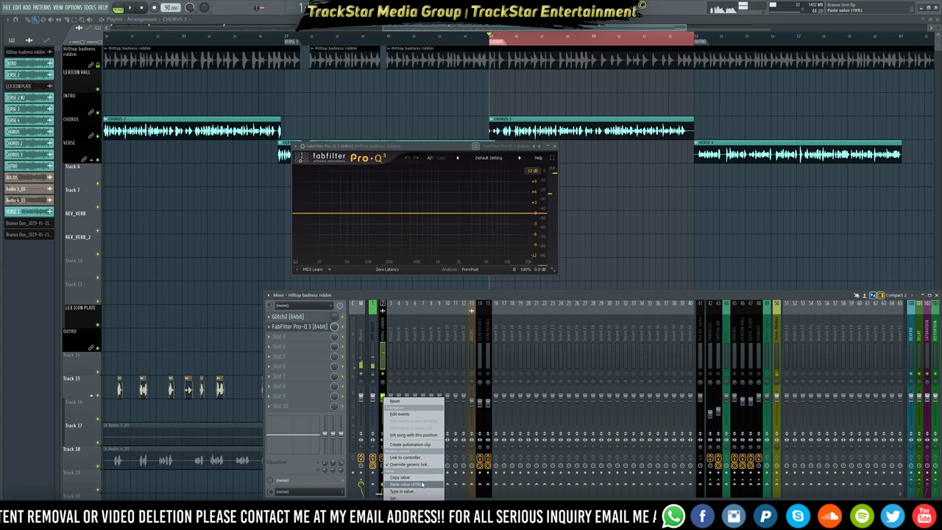
click(421, 484)
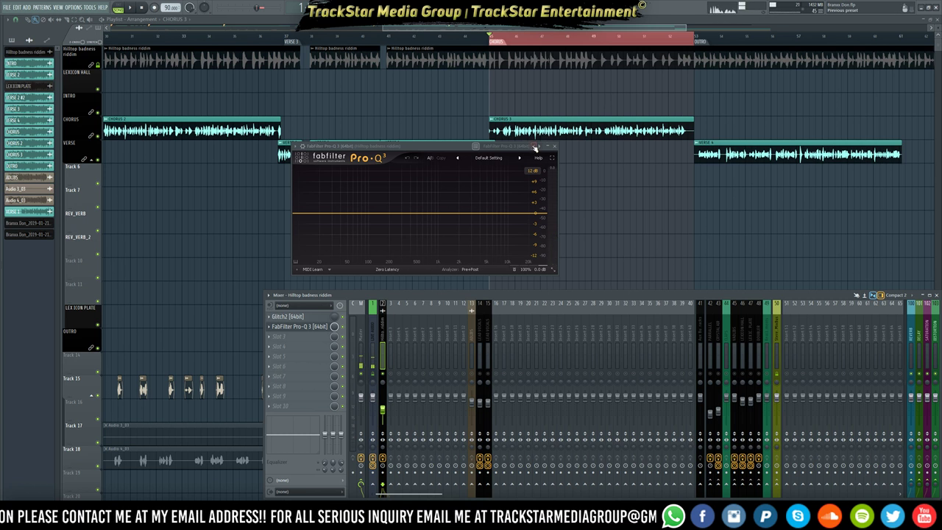
- Play the chorus in the full-screen Pro-Q 3 and add two dynamic bell bands at about 1.5 kHz and 2.5 kHz
click(552, 159)
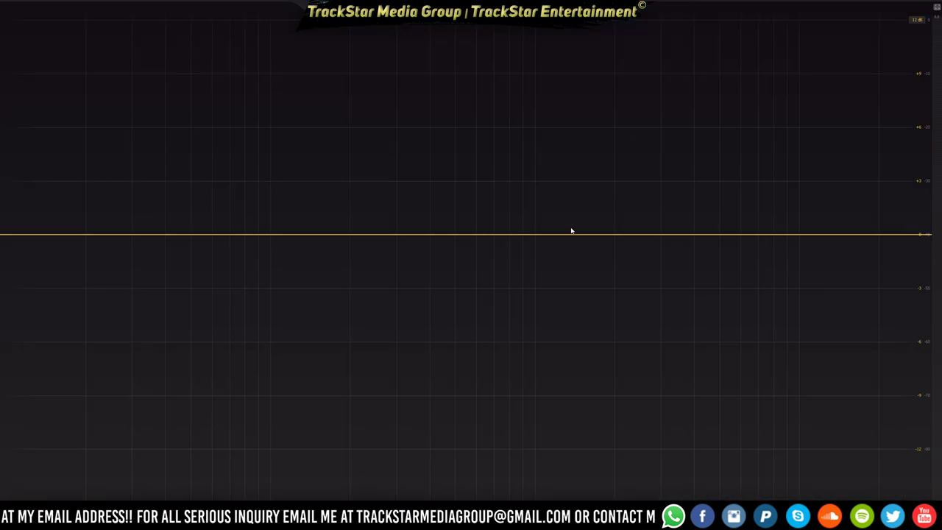
key(space)
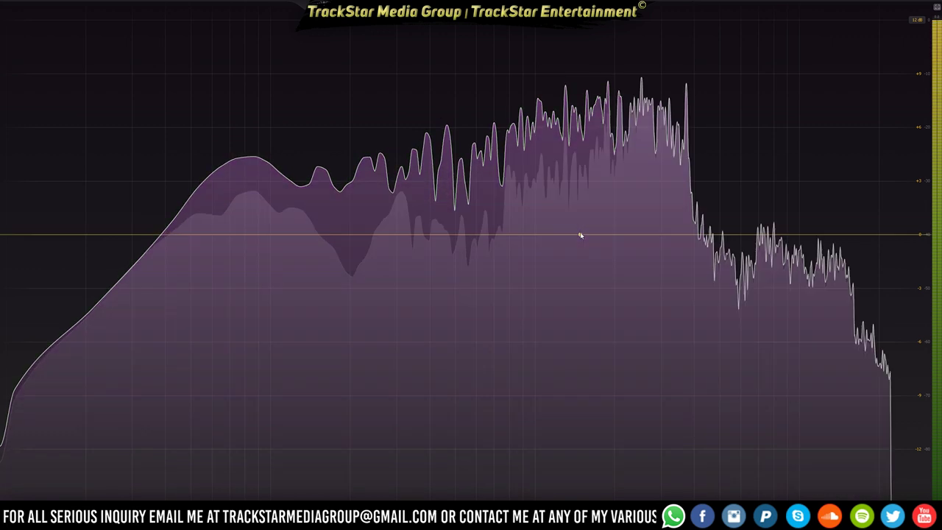
click(581, 234)
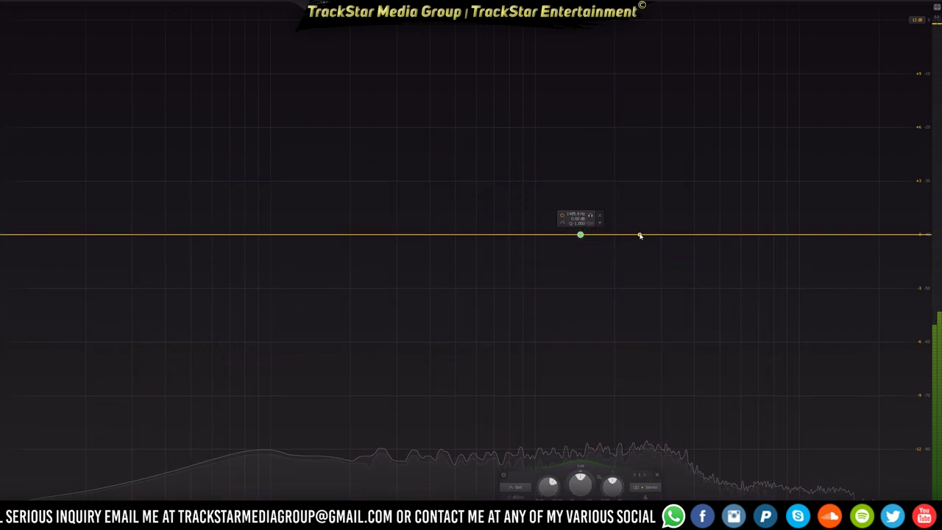
right_click(581, 235)
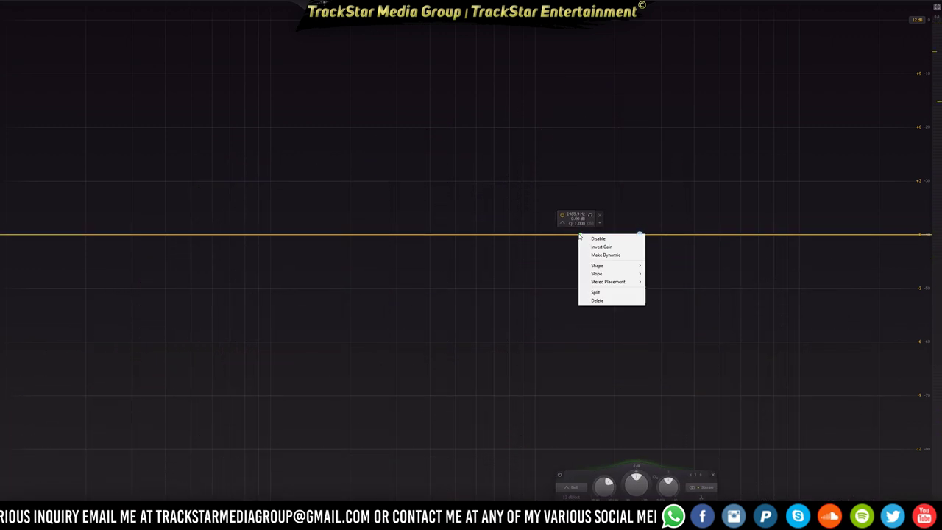
click(611, 254)
right_click(641, 235)
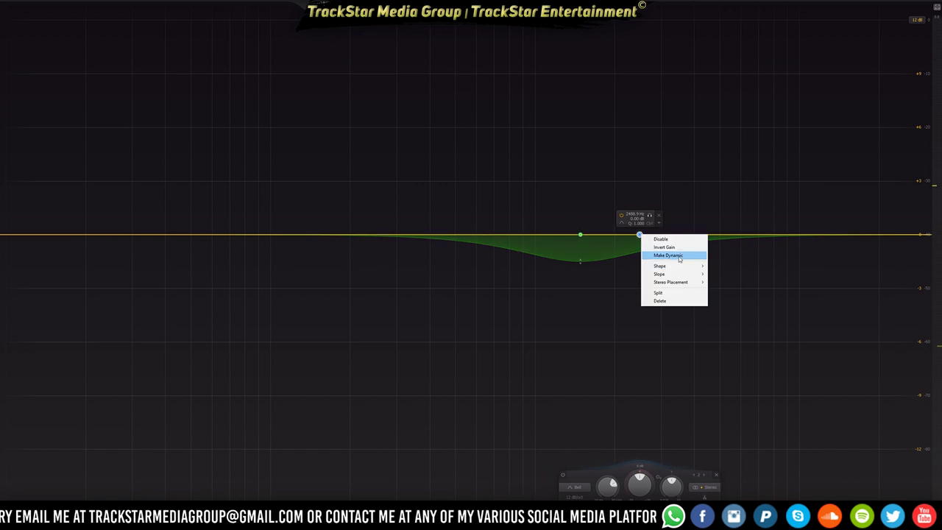
click(671, 256)
- Deepen the dynamic range of both EQ bands, narrow the 1.5 kHz band, and set the 2.5 kHz band's Q to about 1.4 during playback
scroll(581, 262, down, 3)
scroll(581, 263, up, 10)
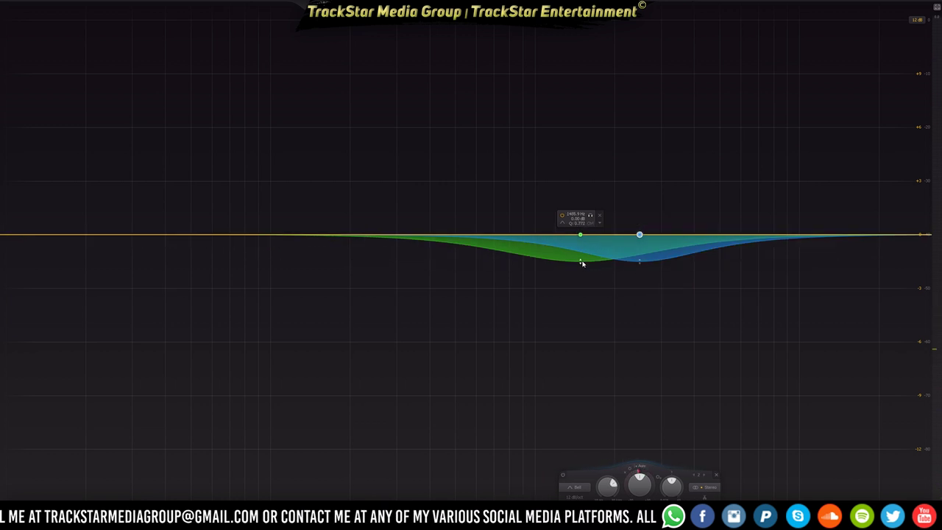
scroll(581, 262, down, 2)
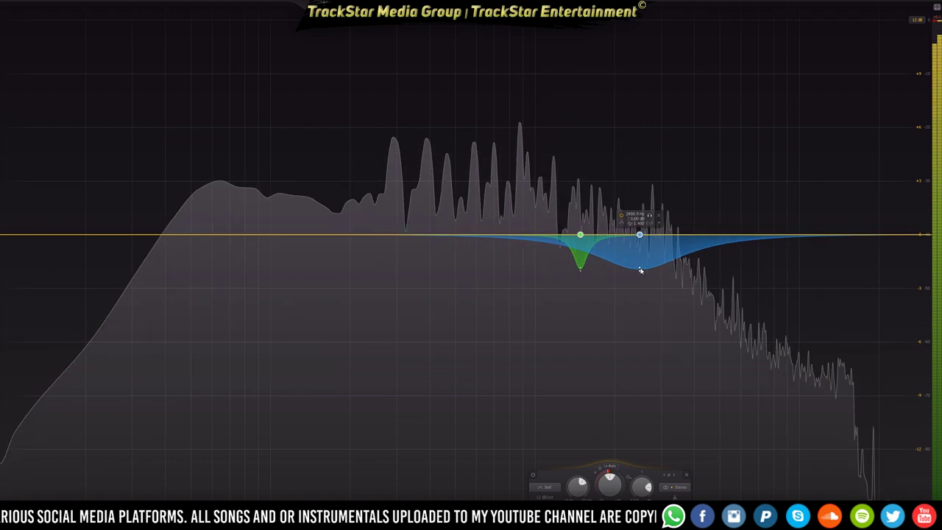
key(space)
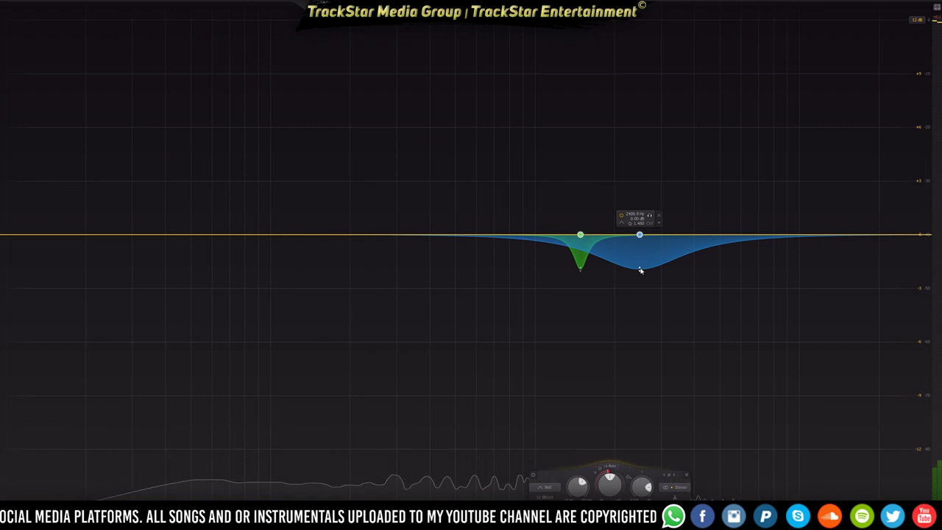
click(937, 6)
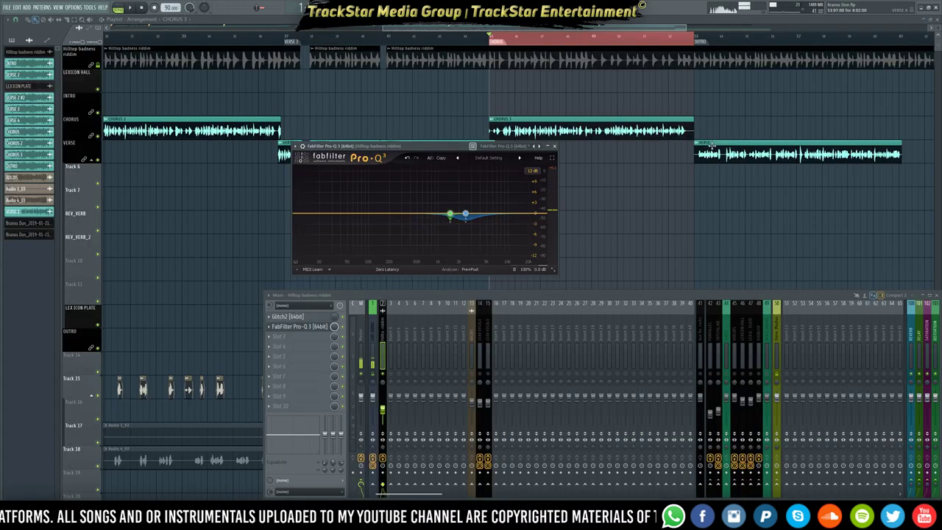
key(F12)
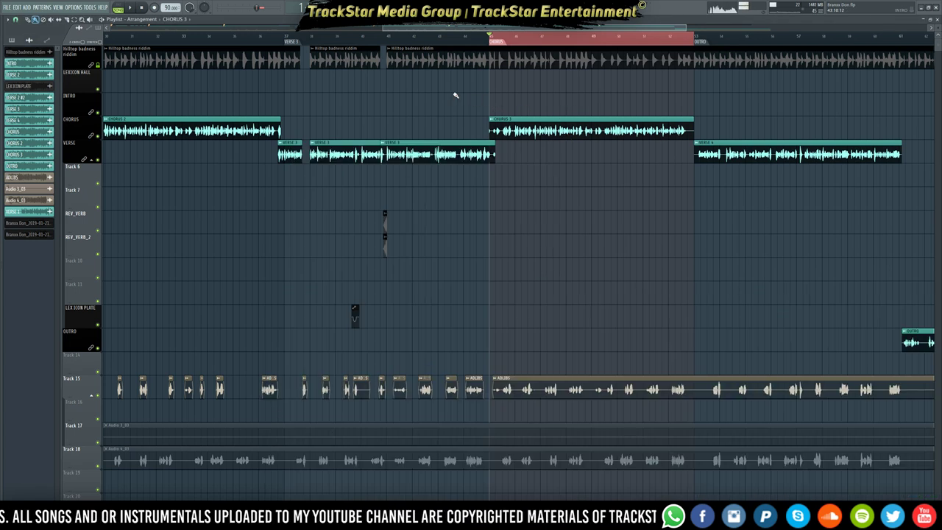
- Set the Pro-Q 3 mix level on the riddim mixer track to 0% and create an automation clip for it
key(F9)
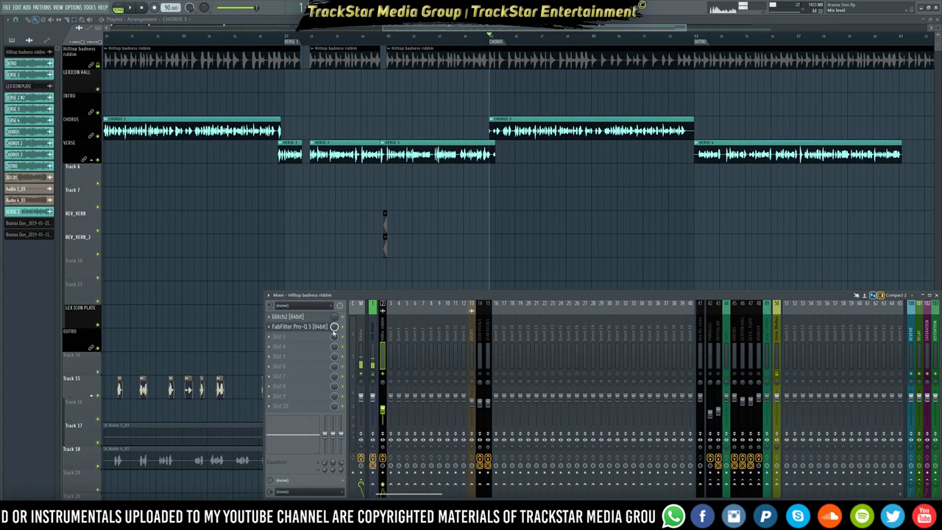
right_click(334, 328)
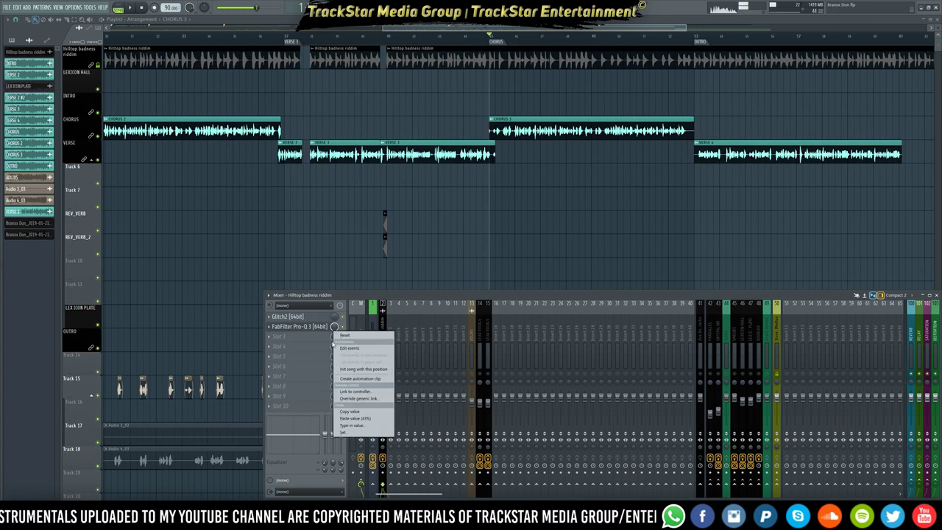
click(333, 328)
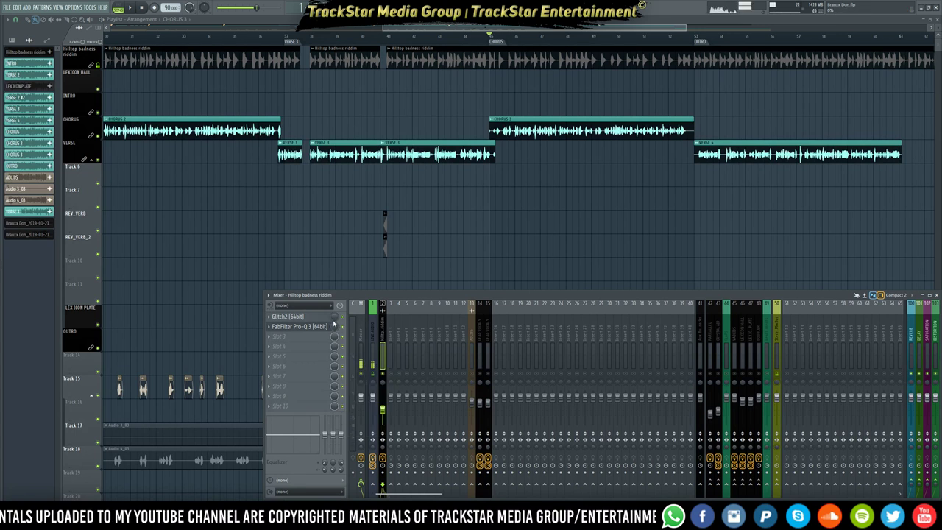
right_click(334, 329)
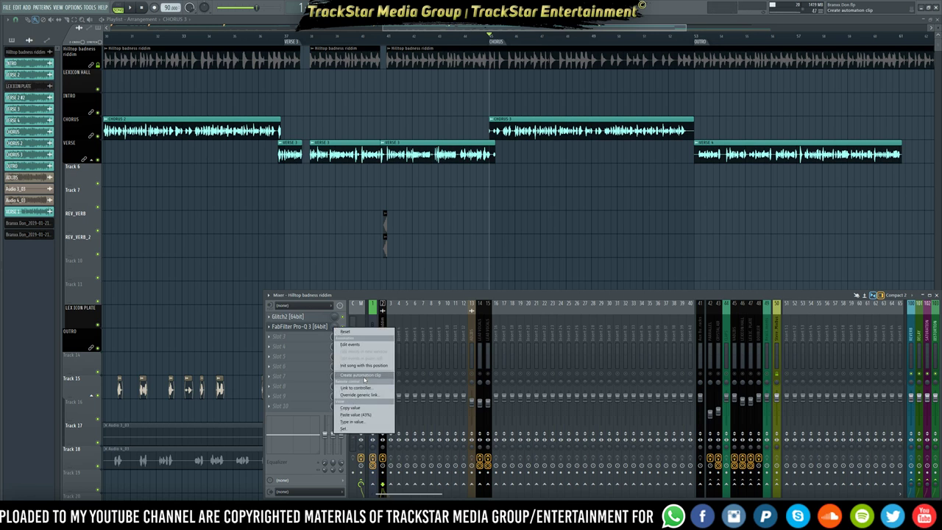
click(361, 376)
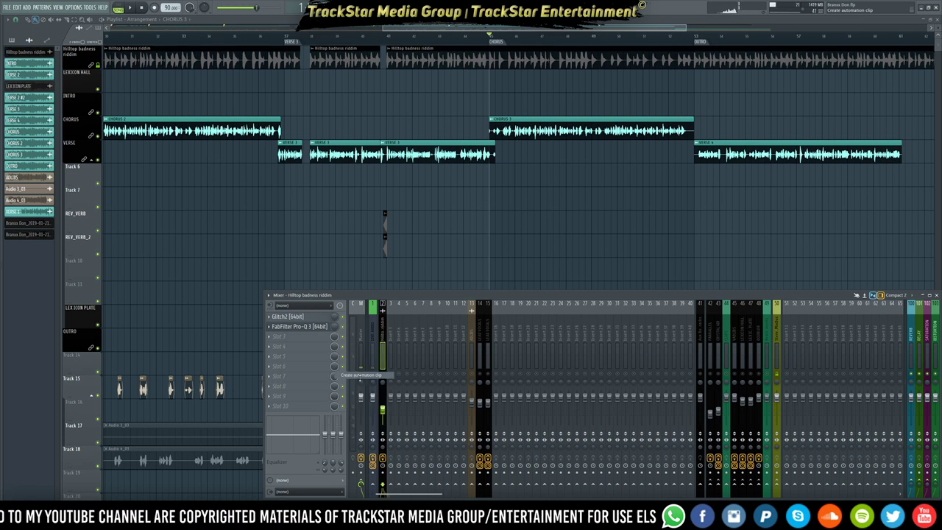
- Insert a new playlist track below the riddim track and move the Pro-Q 3 mix level automation clip onto it
drag(154, 262, 148, 237)
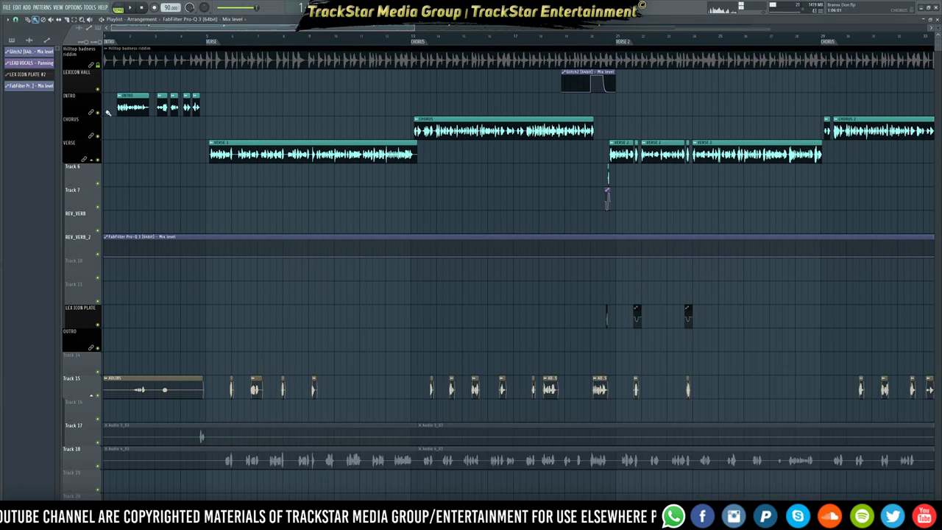
right_click(77, 73)
click(100, 204)
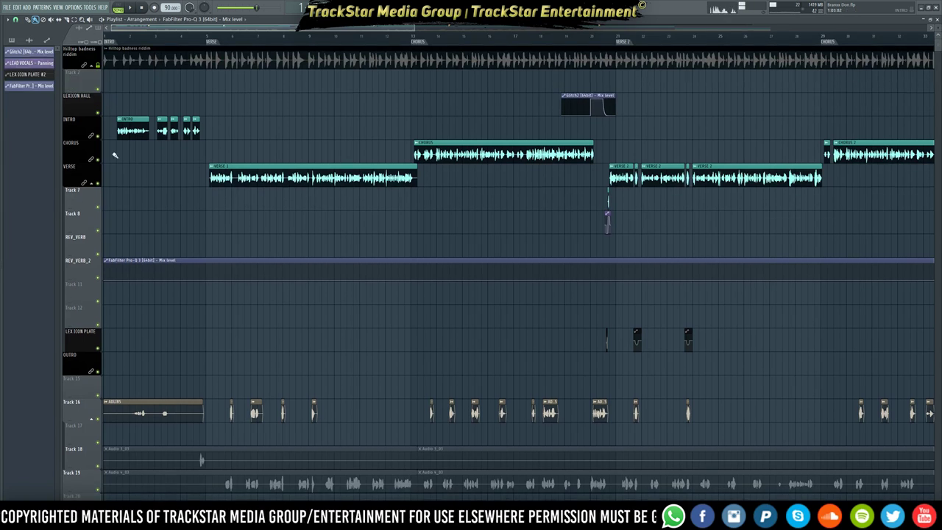
drag(137, 261, 106, 66)
- Rename the playlist track holding the Pro-Q 3 mix level automation as LOWAPASS FILTER EQ TRIGGER AUTOMATION
right_click(75, 75)
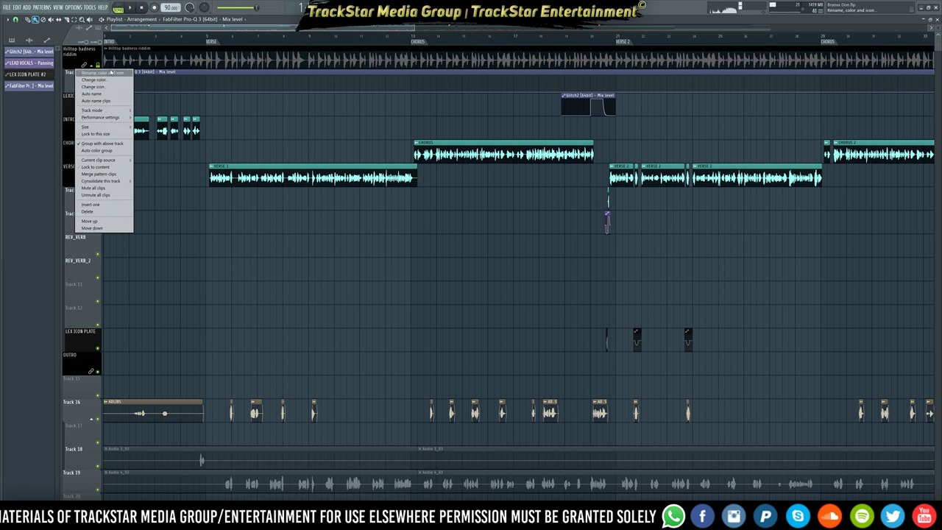
click(114, 75)
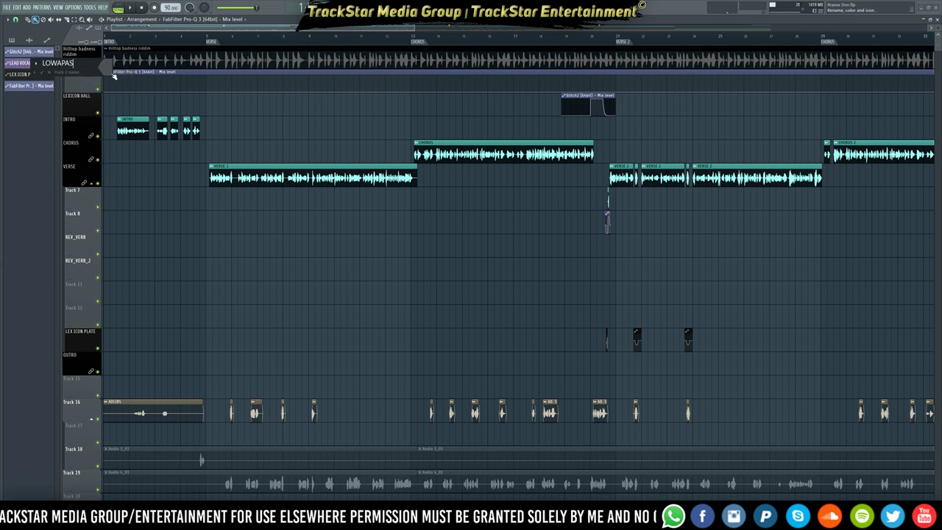
text(LOWPASS FILT)
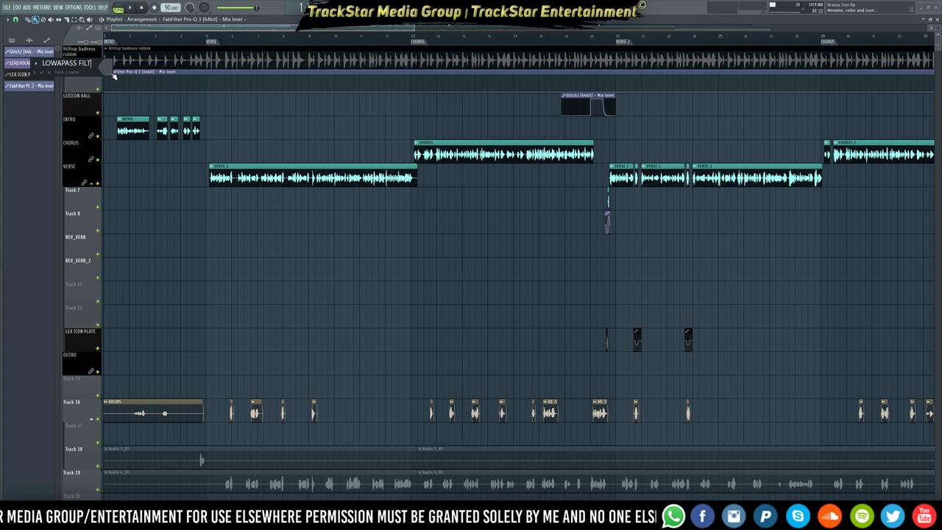
text(ER ME)
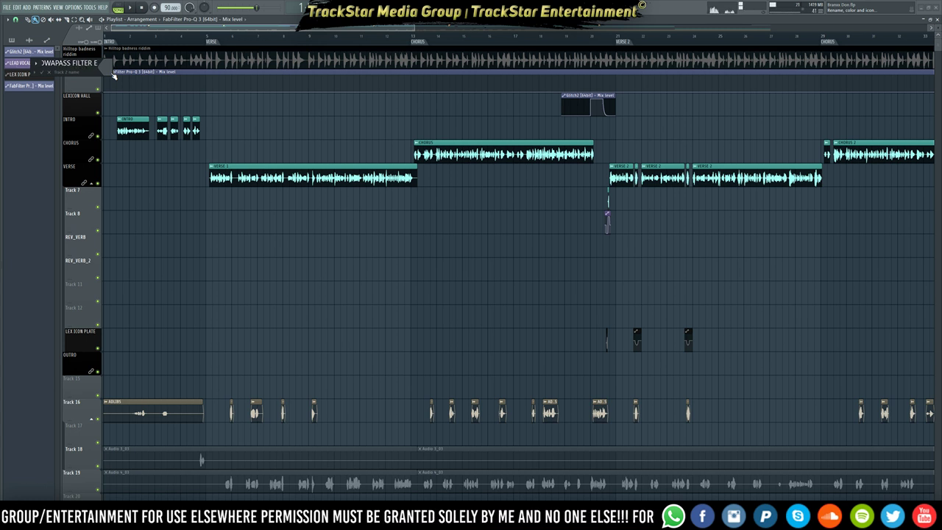
text(Q TRIG)
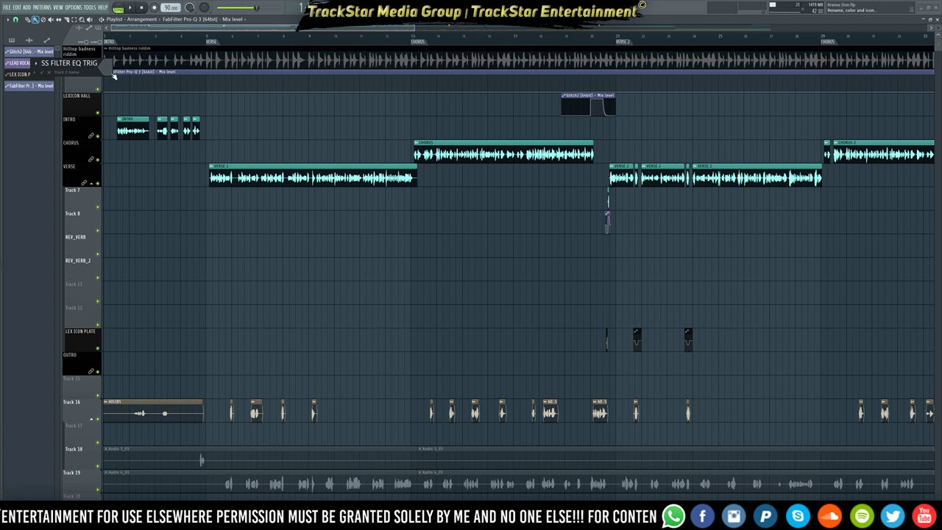
text(GER AUTOMATION)
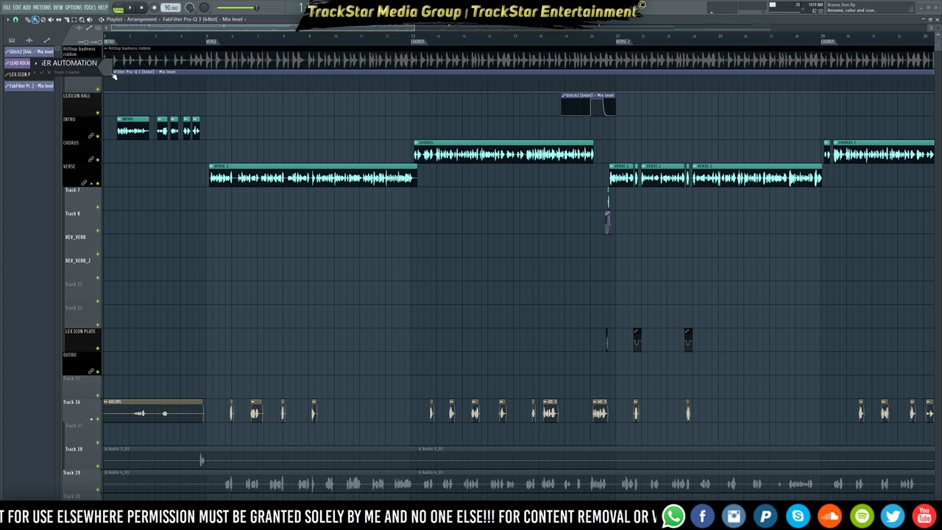
key(Return)
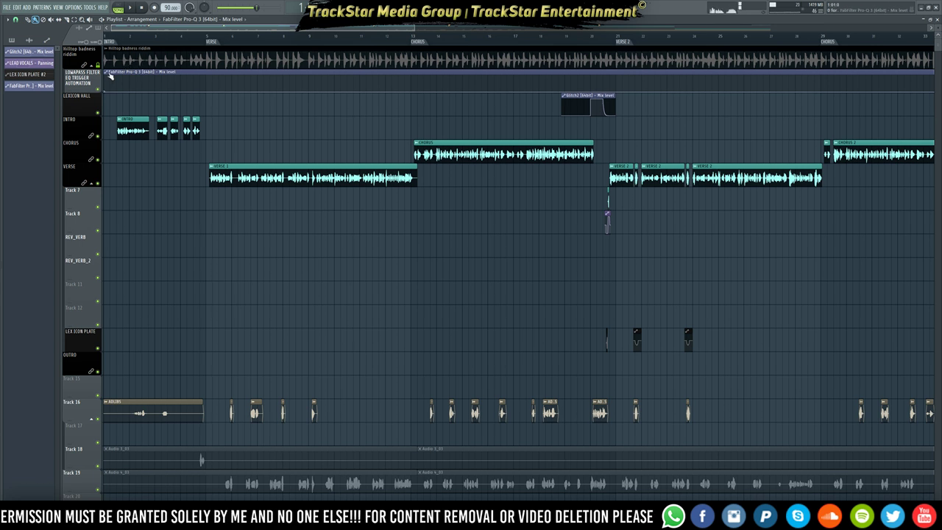
click(96, 66)
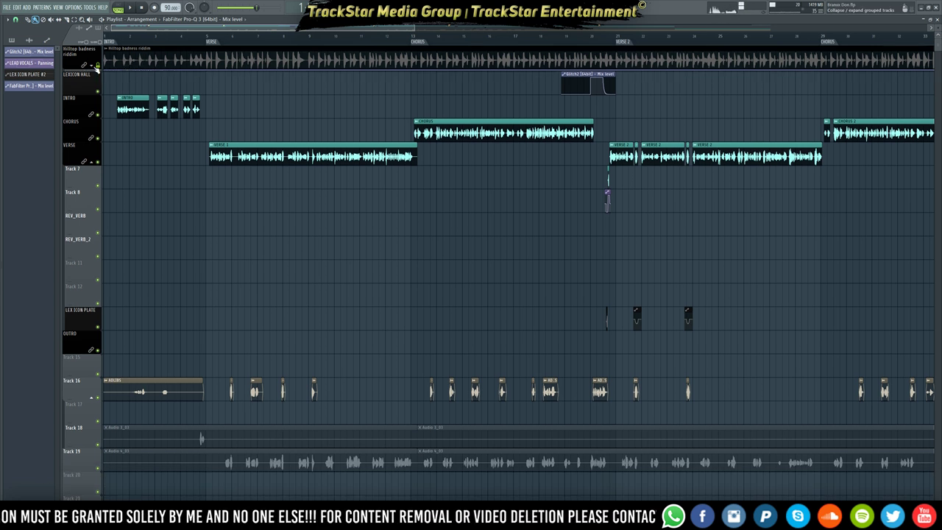
click(97, 65)
right_click(459, 151)
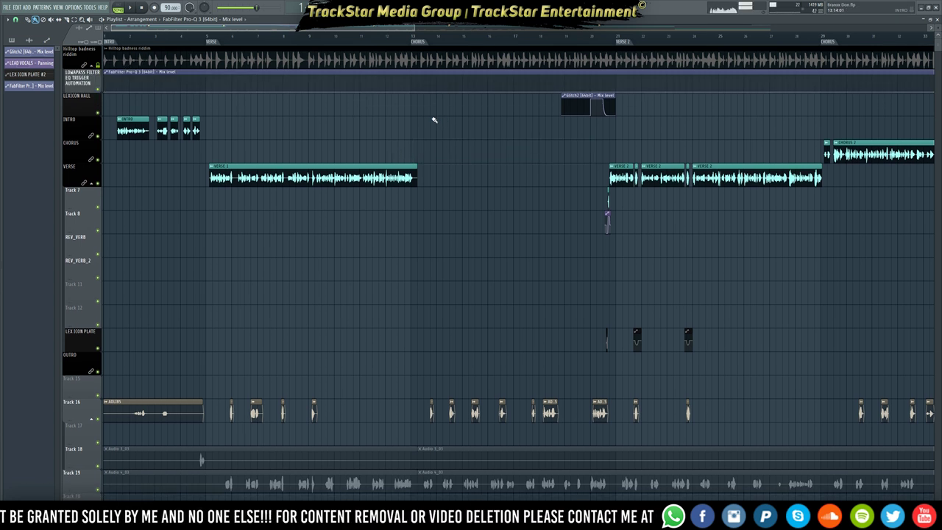
key(ctrl+z)
- Insert a playlist track above LEXICON HALL, move the Glitch2 mix level automation clips onto it, and place a short piece at bar 1
key(space)
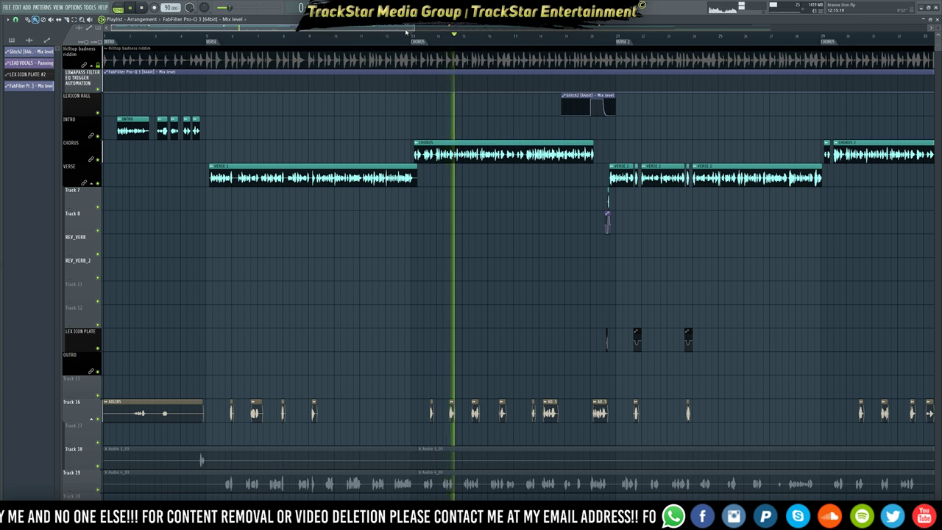
key(space)
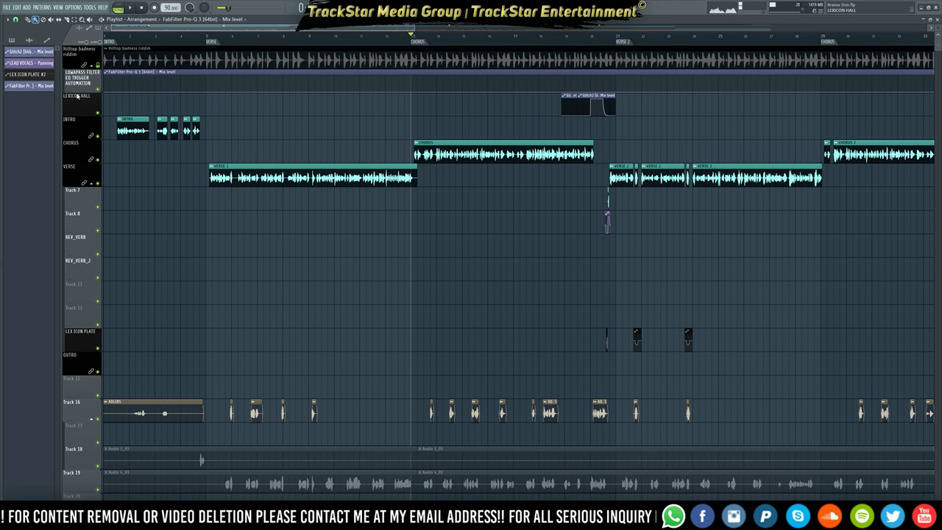
right_click(77, 95)
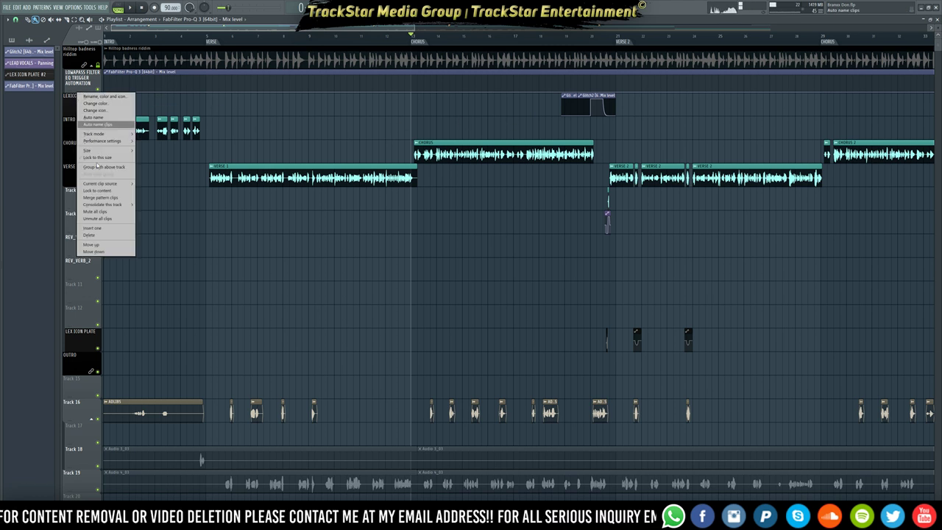
click(104, 229)
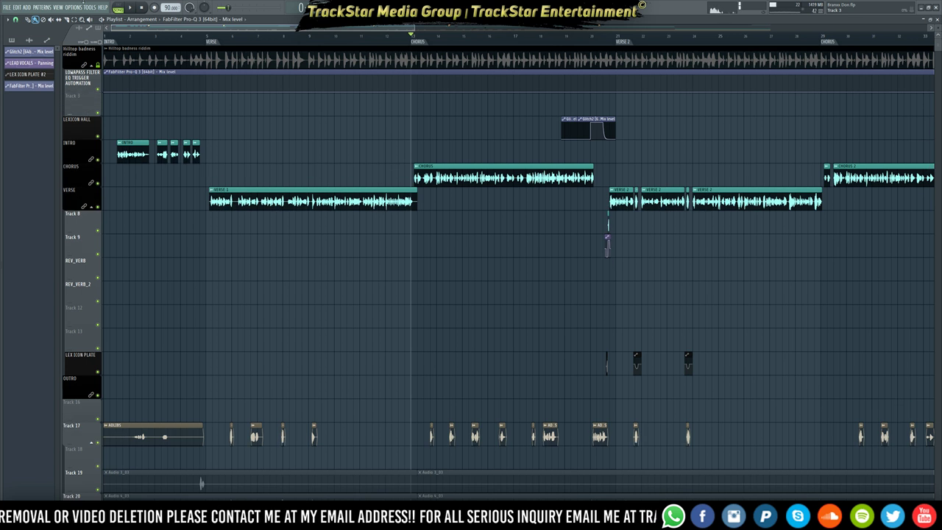
drag(693, 142, 527, 97)
key(shift+Up)
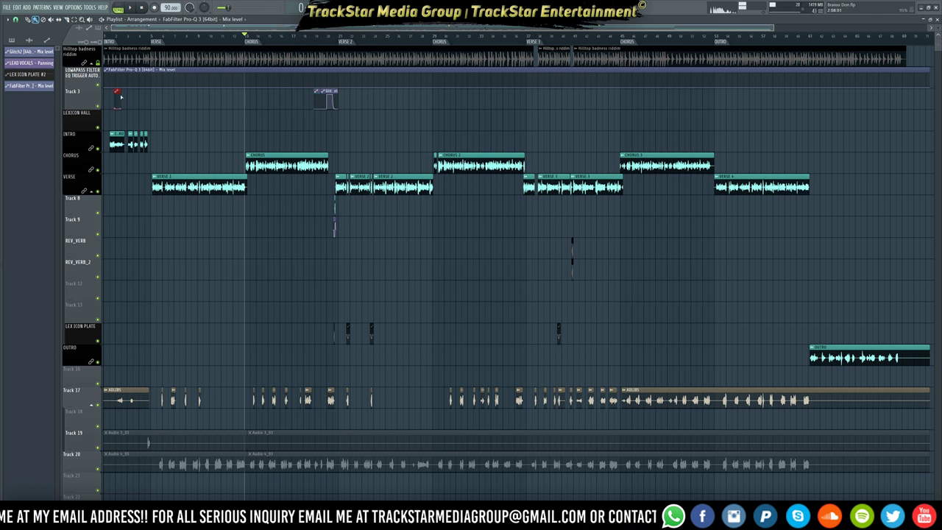
key(space)
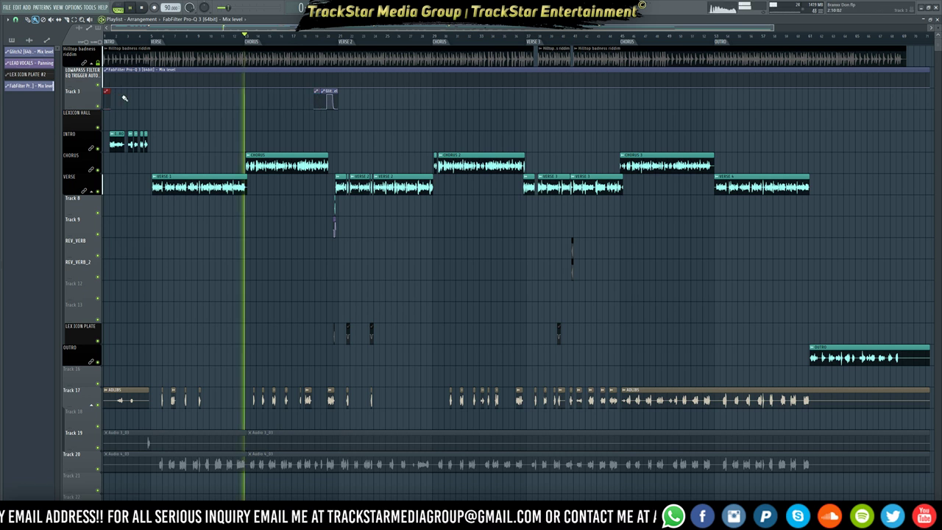
key(space)
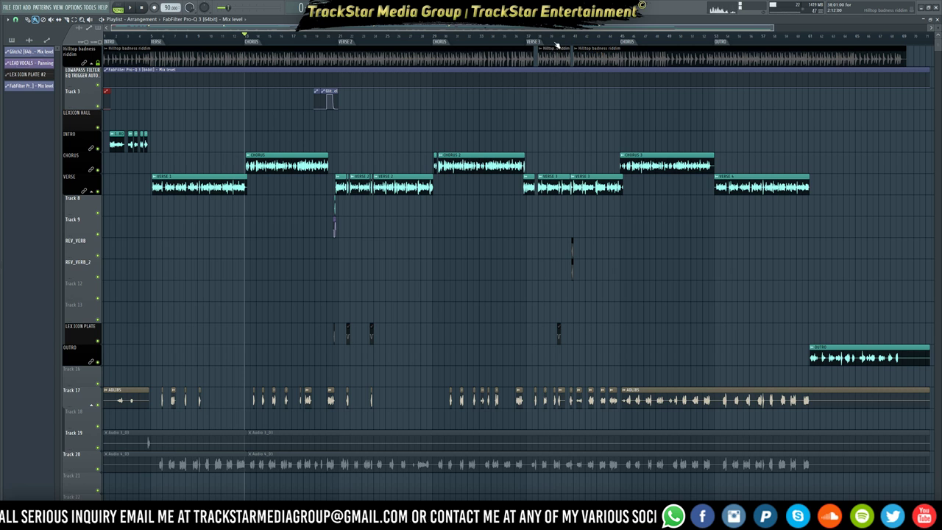
- Play the start of chorus 3 and add Pro-Q 3 mix level automation points just before and at bar 45
click(614, 36)
key(space)
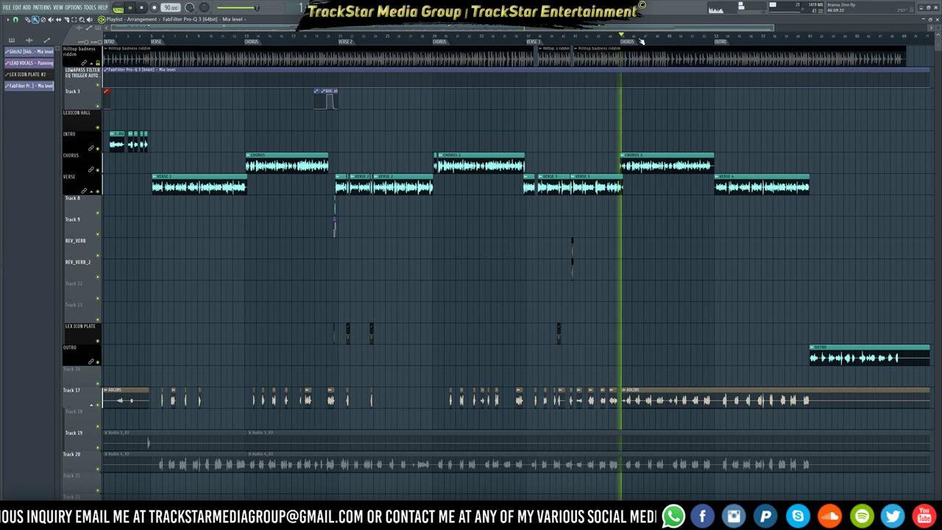
scroll(640, 40, up, 5)
key(space)
scroll(617, 61, up, 5)
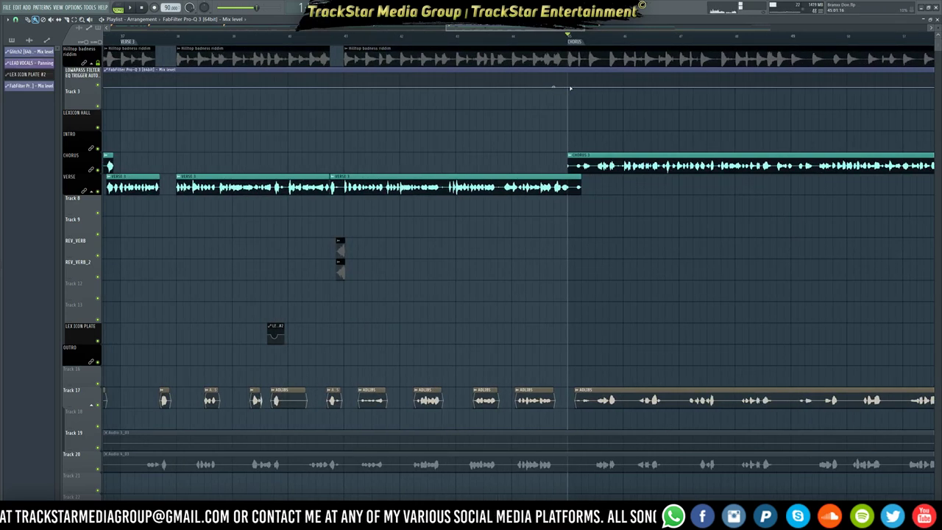
- Play chorus 3 from about the middle of bar 48 and add mix level automation points at and just after bar 49
key(space)
click(761, 36)
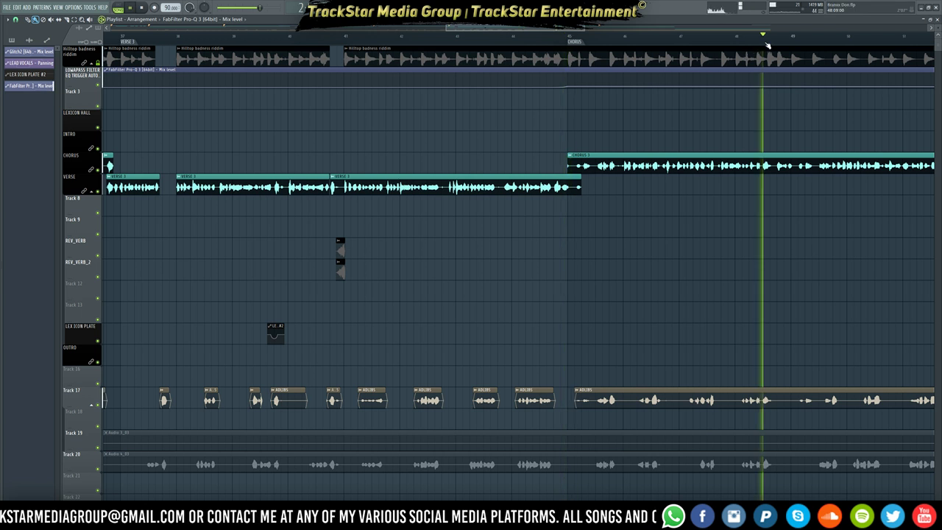
key(space)
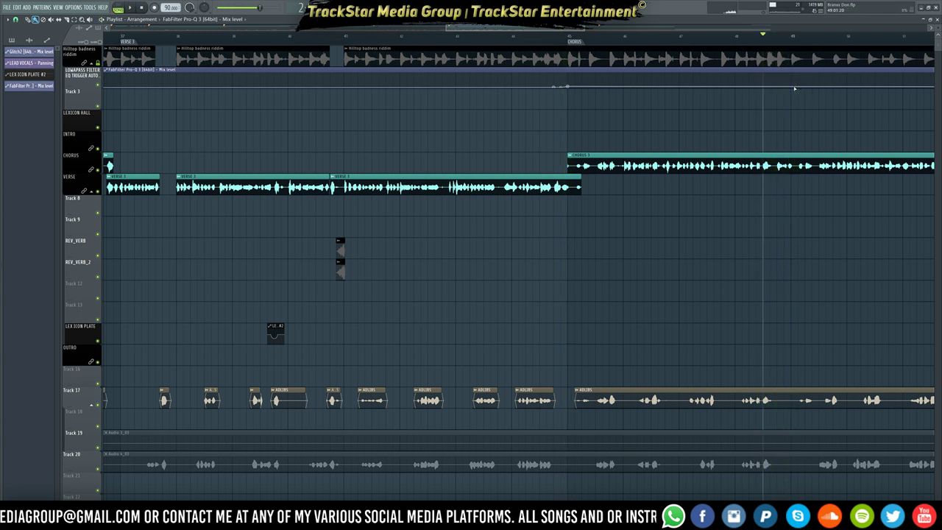
key(space)
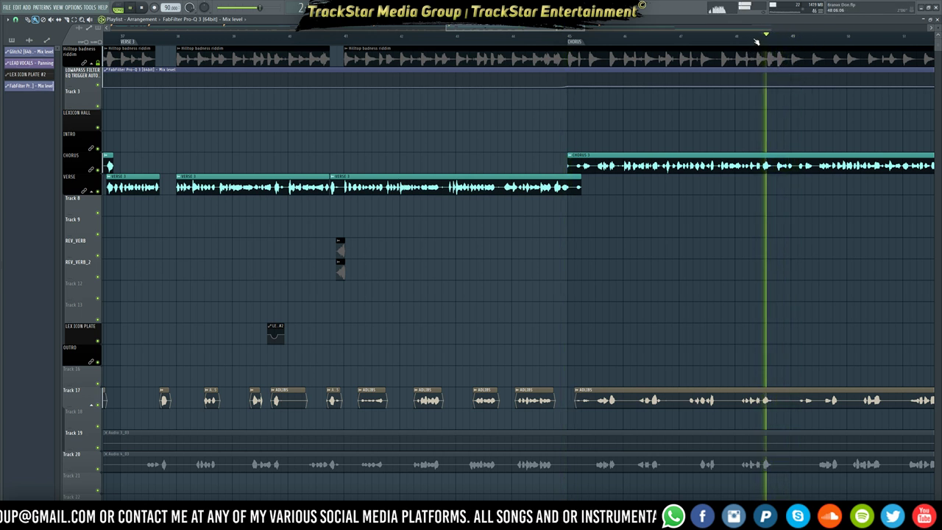
key(space)
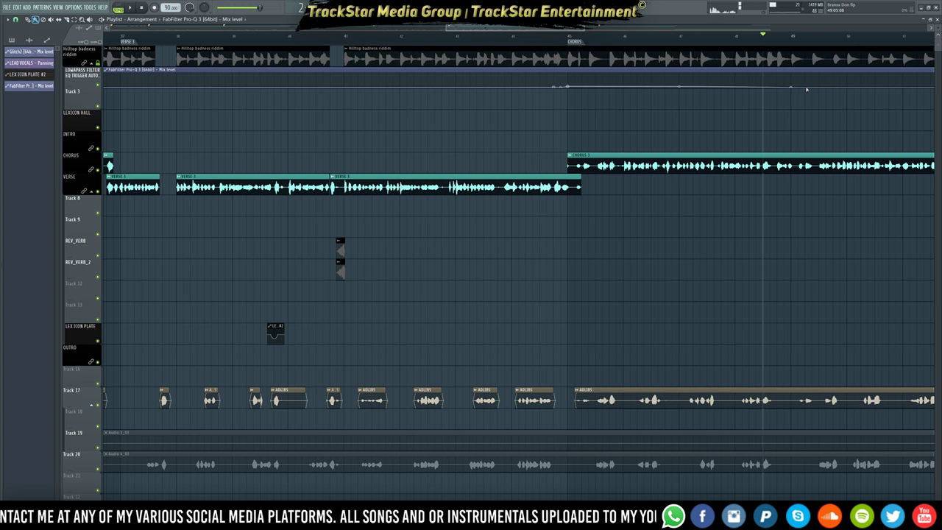
- Raise the mix level automation points at bars 45 and 49 to form a high plateau with short ramps over chorus 3
drag(792, 87, 791, 65)
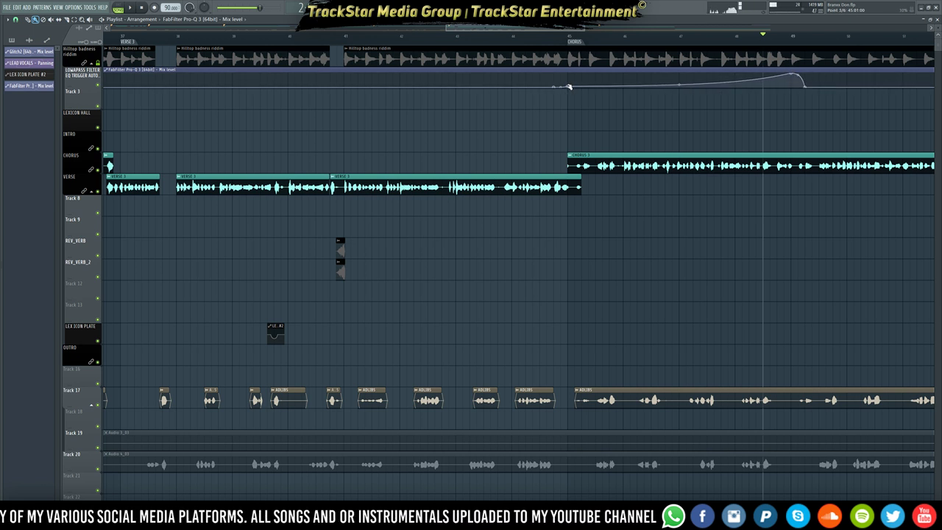
drag(568, 87, 577, 55)
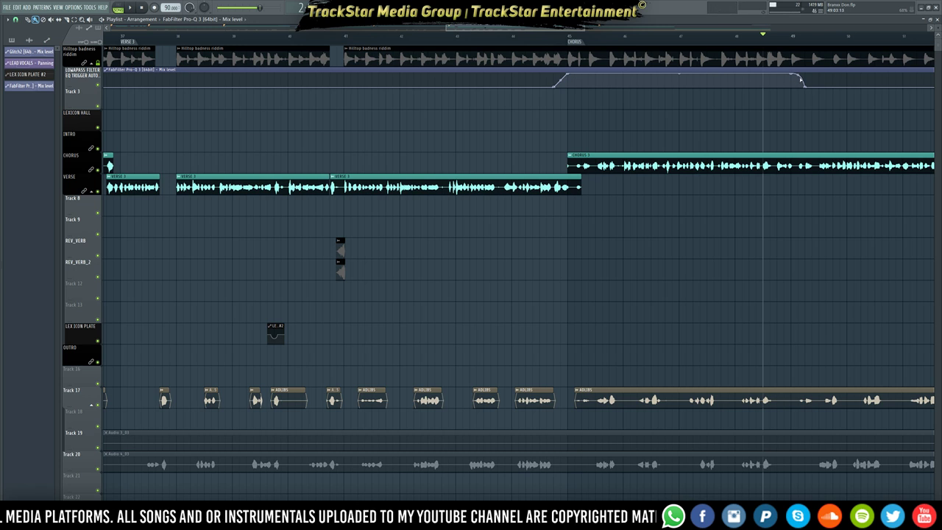
scroll(654, 74, down, 6)
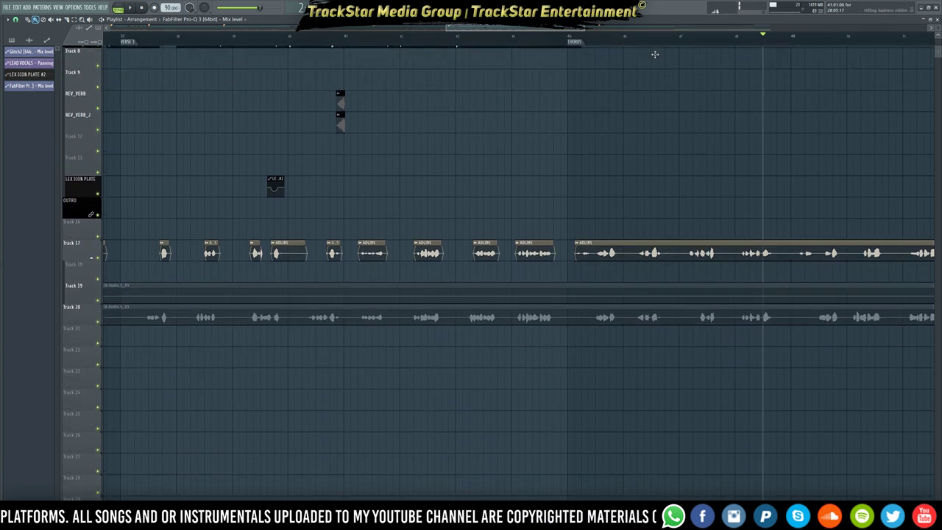
scroll(744, 50, up, 6)
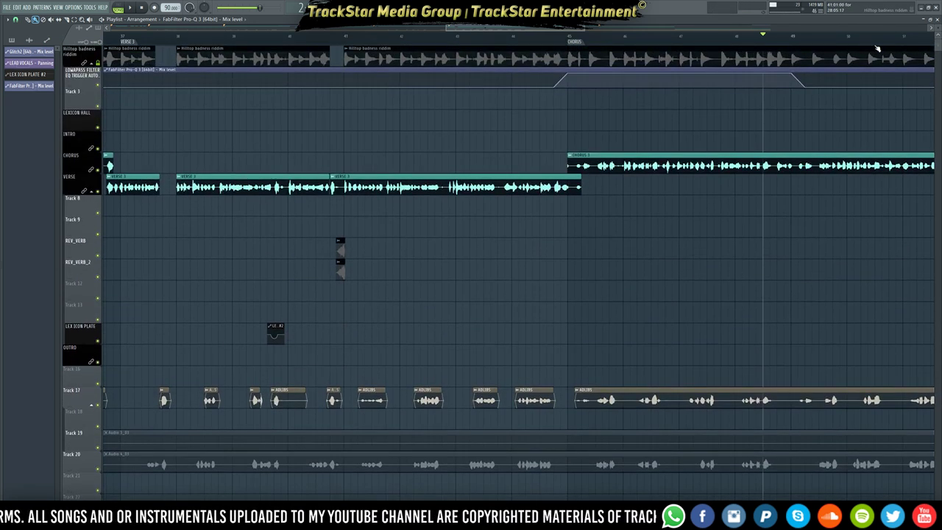
scroll(878, 40, down, 3)
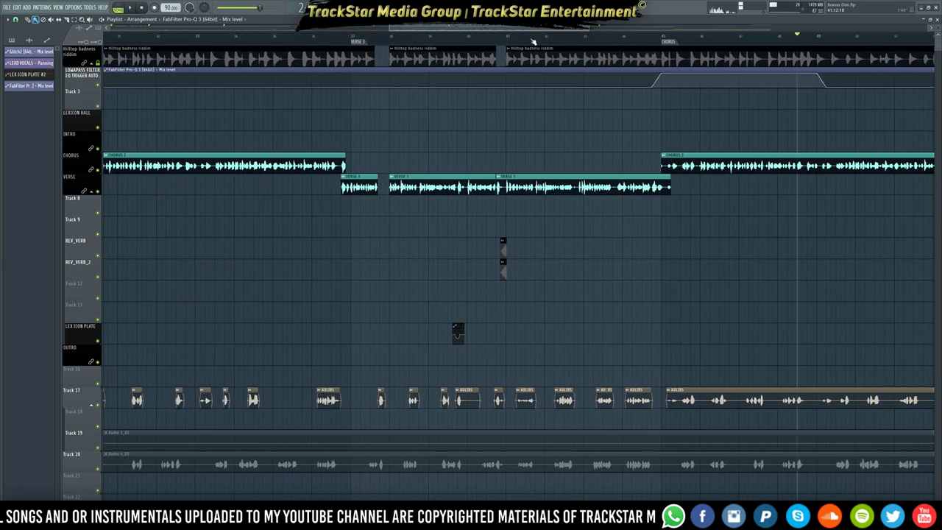
- Open the riddim's Pro-Q 3 beside the playlist and play from bar 41 into chorus 3 to check the mix level automation
key(F9)
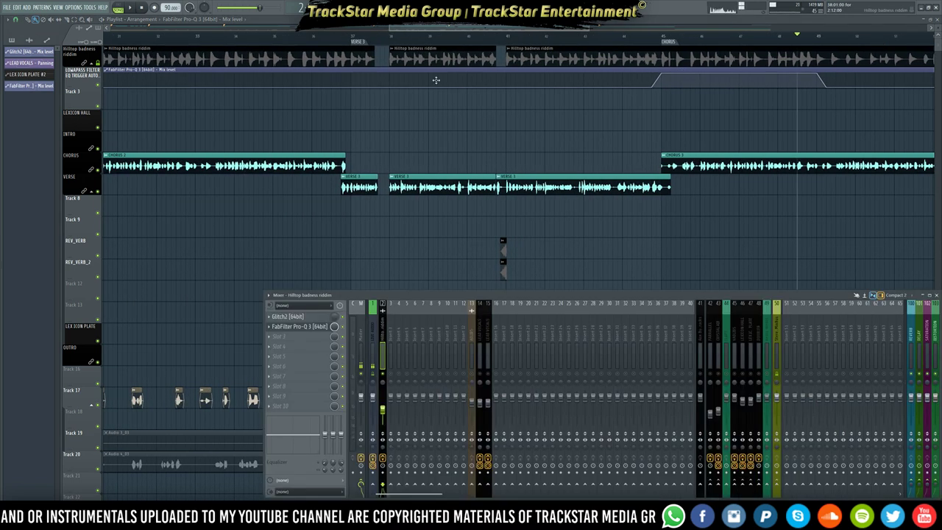
click(318, 328)
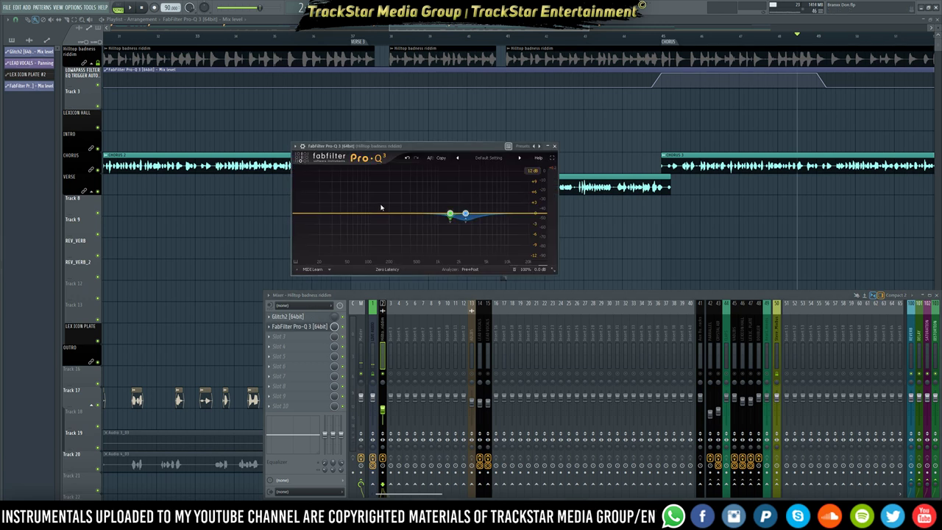
drag(434, 146, 237, 143)
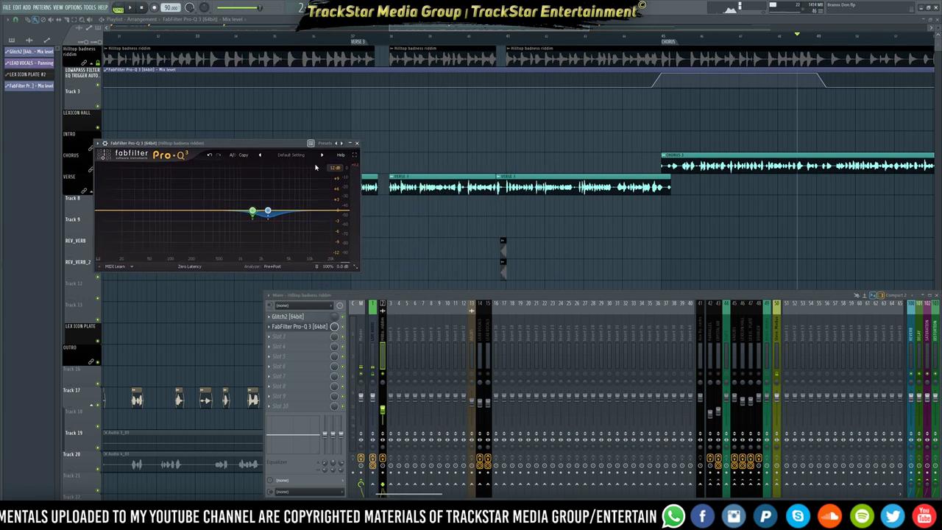
key(space)
key(space)
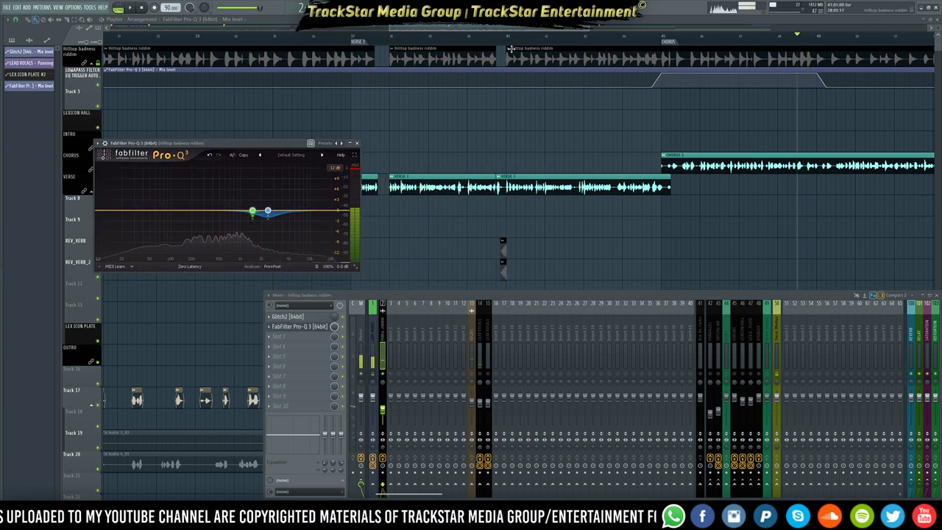
click(507, 45)
key(F9)
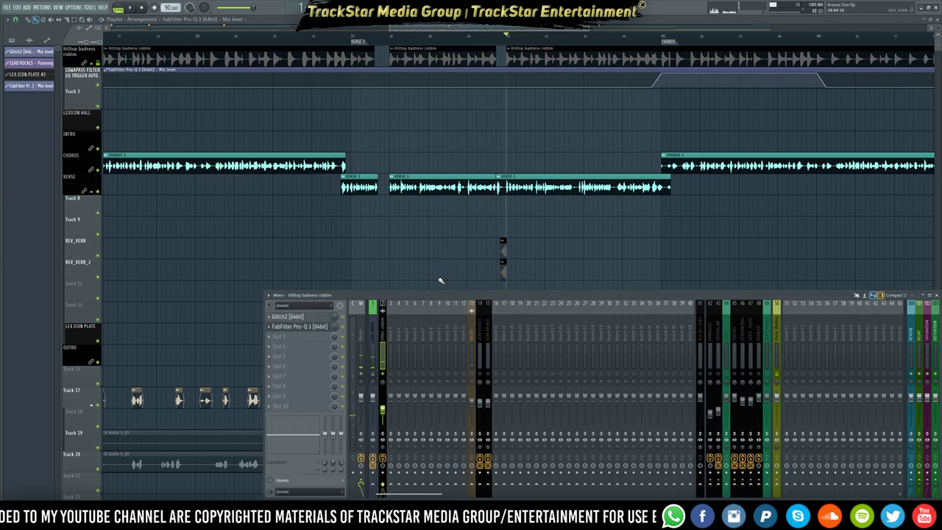
click(303, 328)
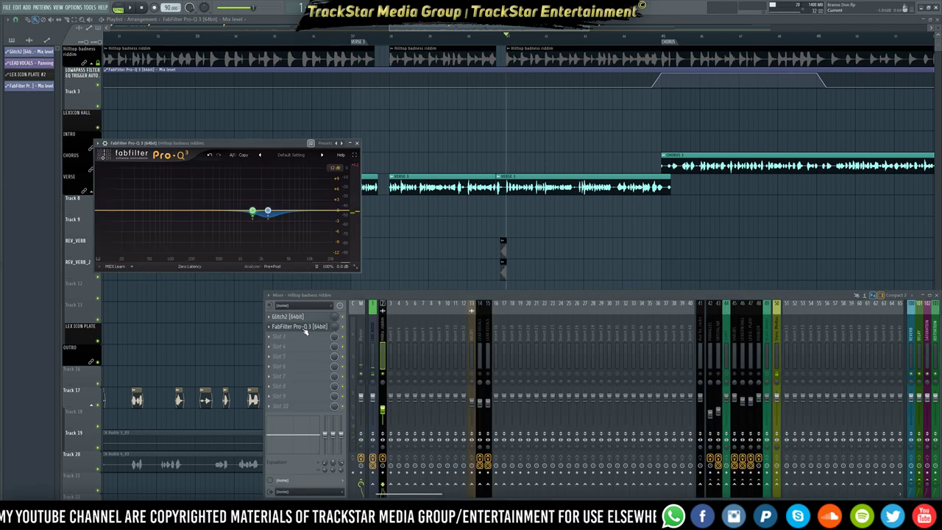
key(space)
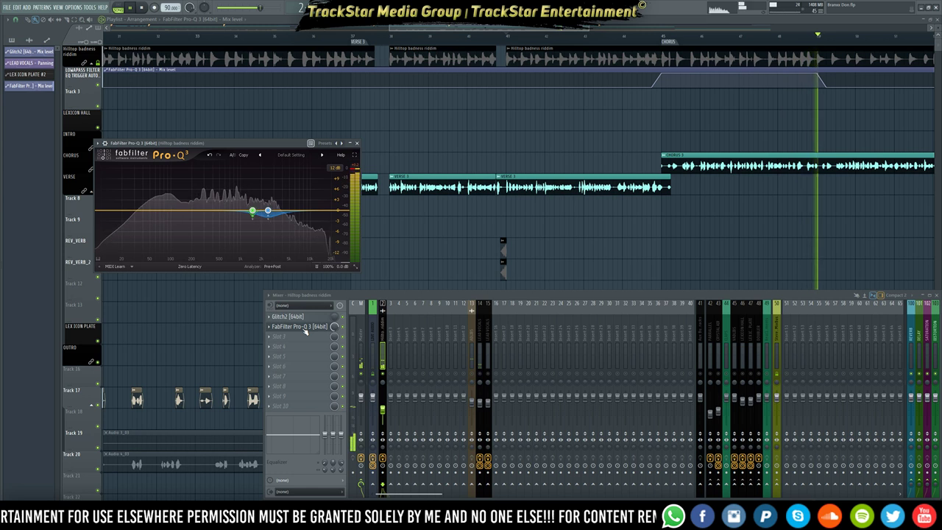
key(space)
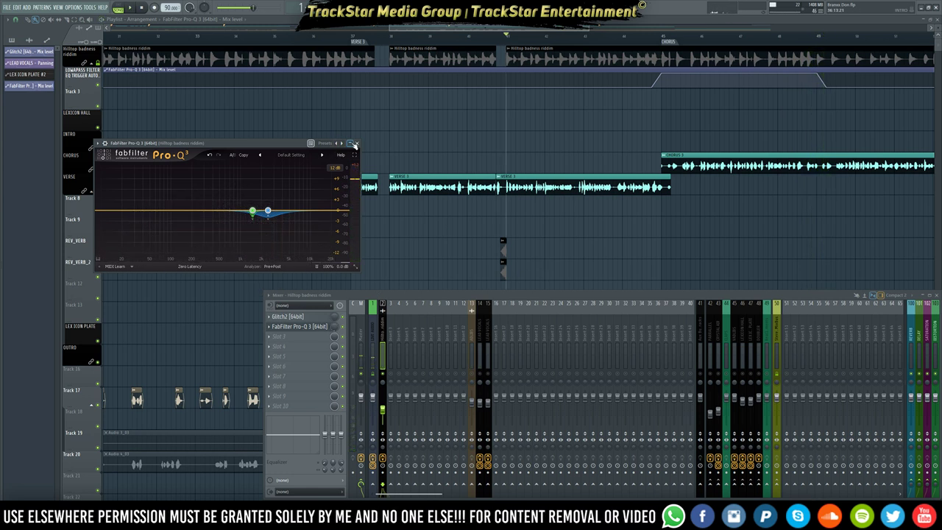
- Close the riddim's Pro-Q 3, hide the mixer and look over the whole arrangement down to the ad-lib track
click(358, 144)
scroll(363, 41, down, 6)
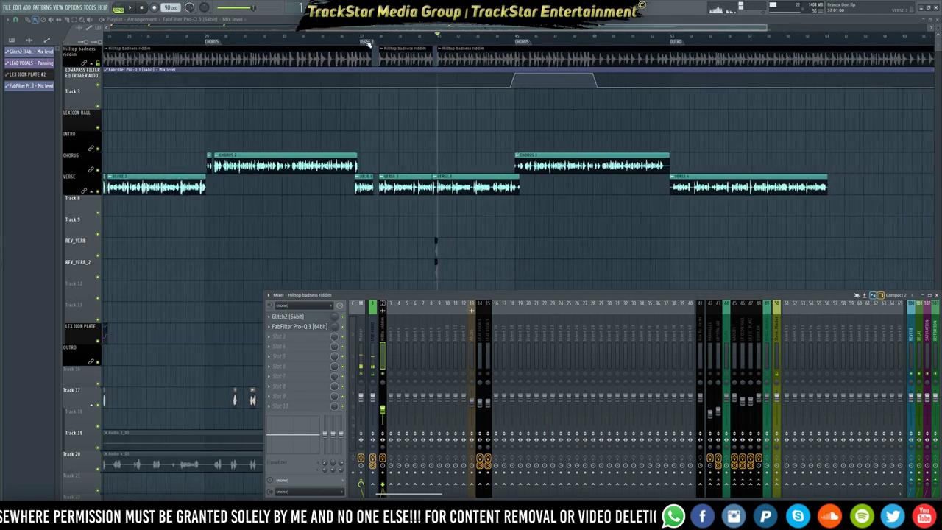
scroll(361, 42, down, 3)
scroll(736, 126, down, 4)
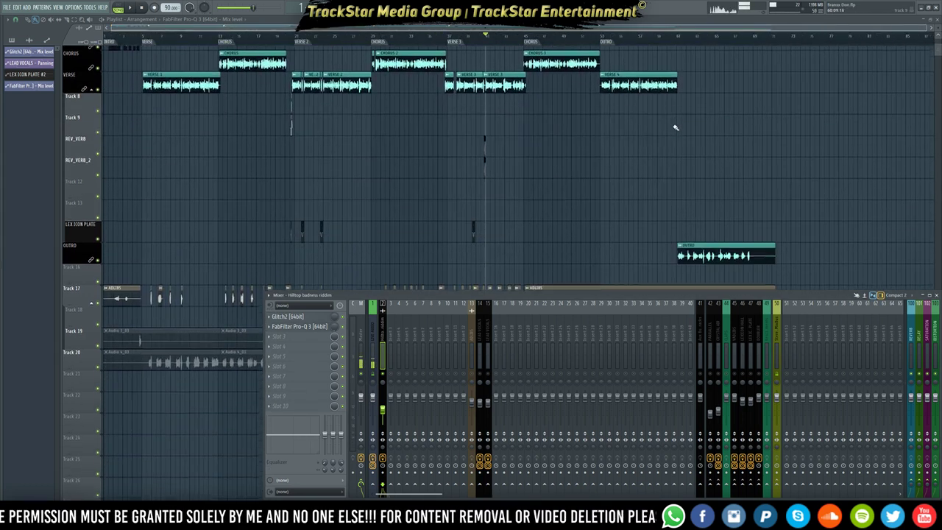
scroll(659, 108, up, 4)
scroll(655, 98, down, 6)
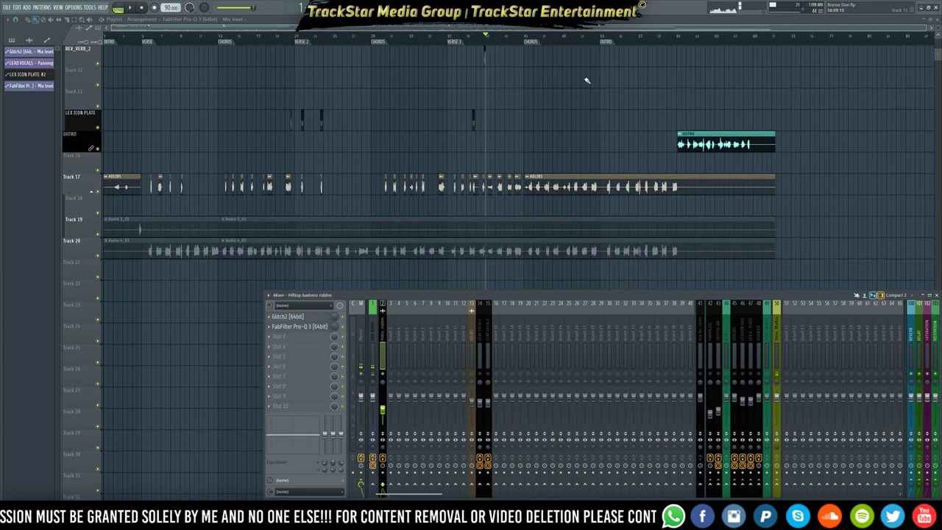
key(F9)
right_click(429, 226)
scroll(621, 99, up, 5)
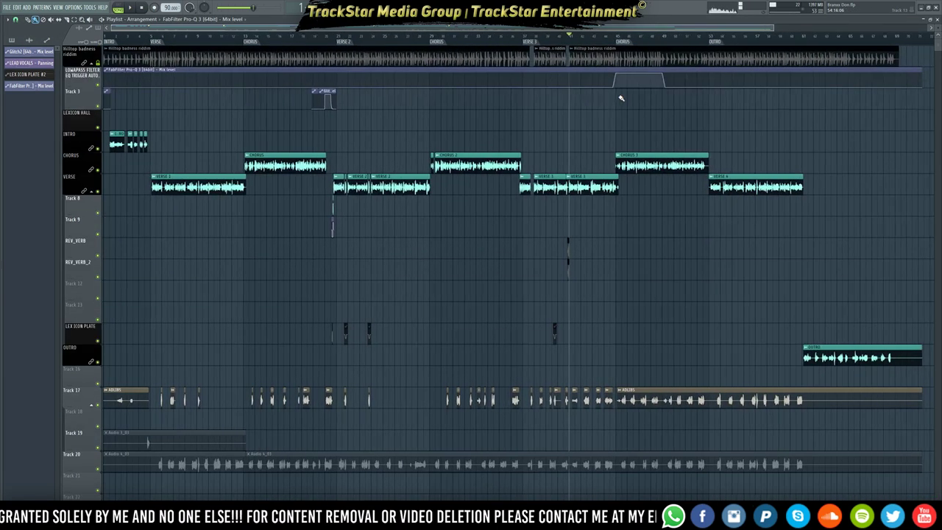
- Play the last part of verse 3 with the mixer shown and check the ad-lib clips on Track 17
key(space)
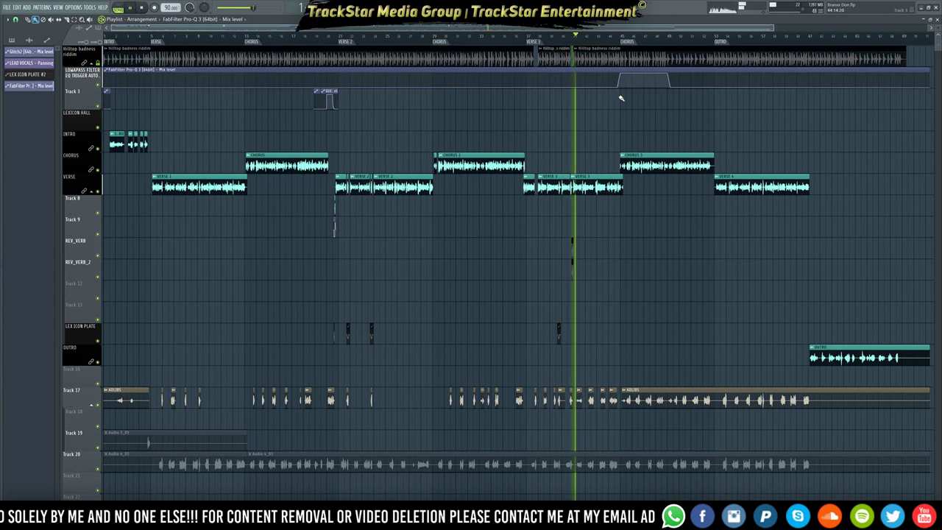
key(F9)
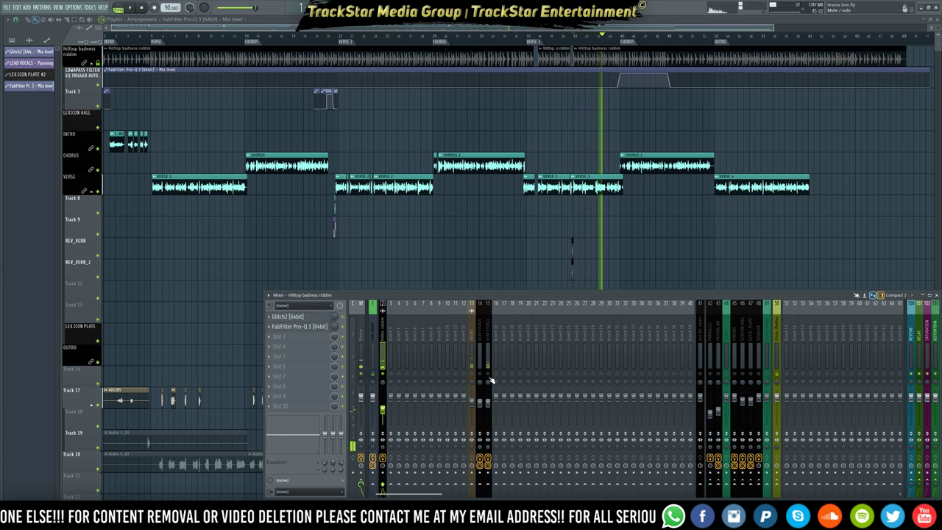
key(space)
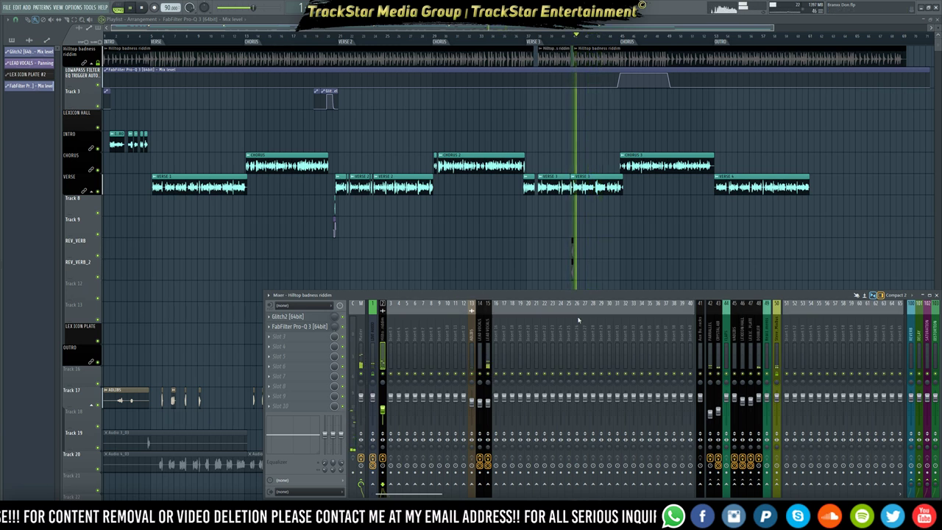
scroll(664, 236, down, 8)
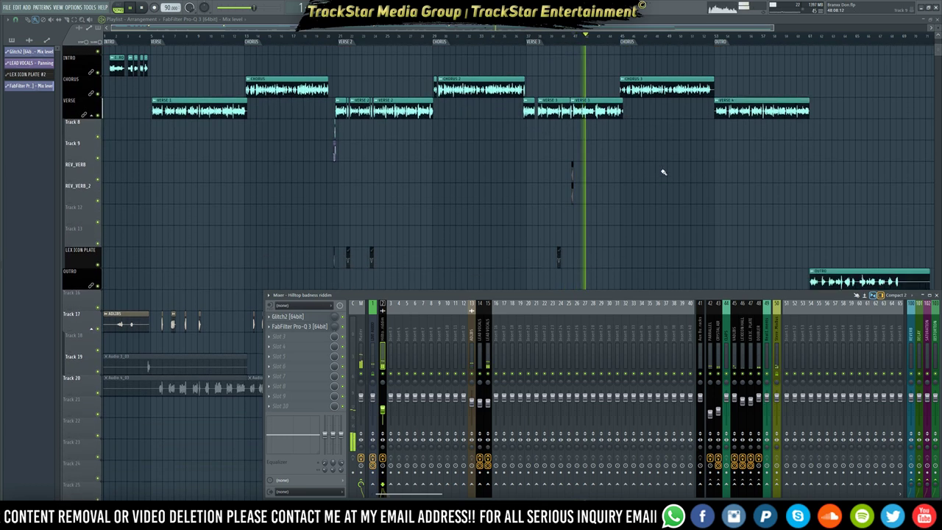
scroll(655, 151, down, 4)
scroll(630, 42, up, 5)
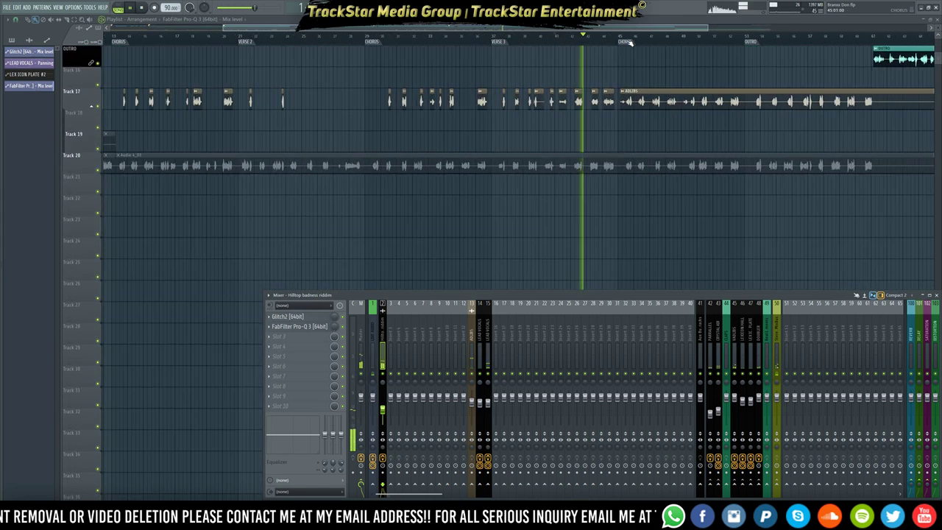
scroll(652, 92, up, 3)
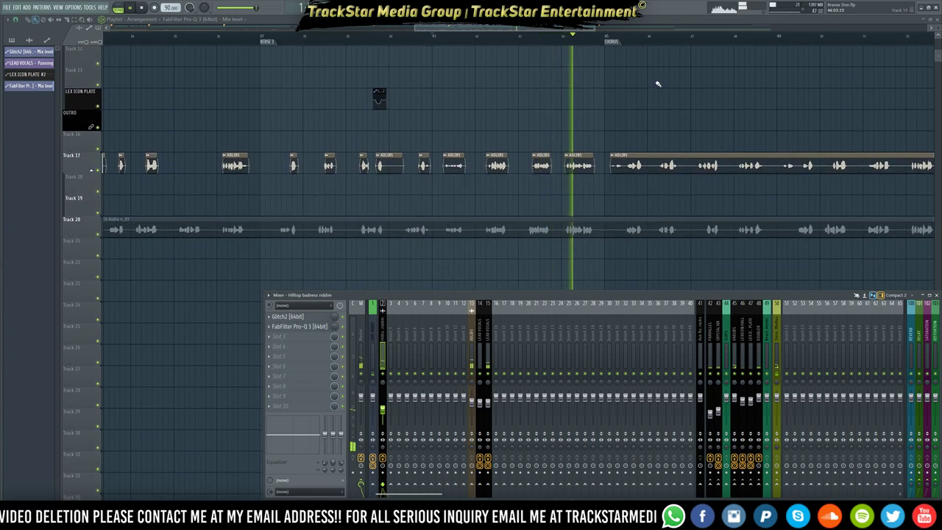
scroll(595, 38, up, 3)
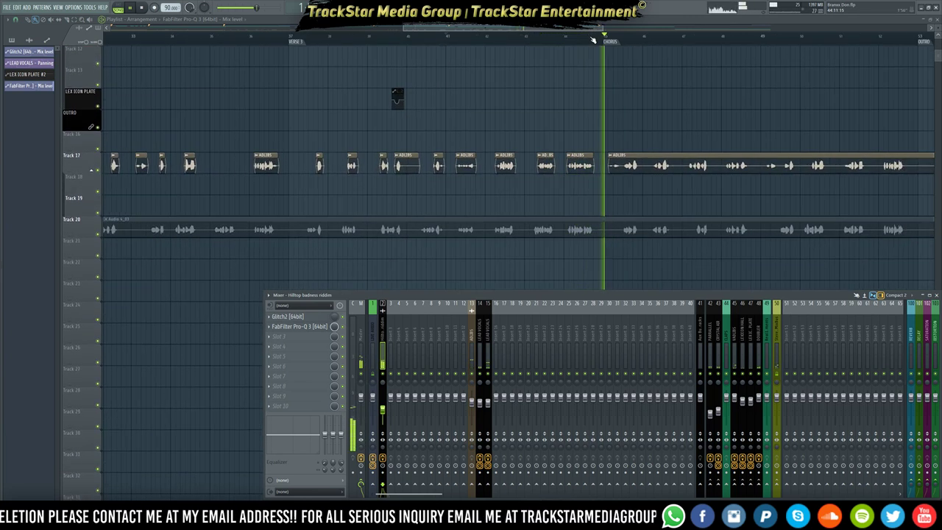
- Hide the mixer and compare the long ad-lib clip with the CHORUS 3 vocal while chorus 3 plays
key(F9)
scroll(593, 40, up, 1)
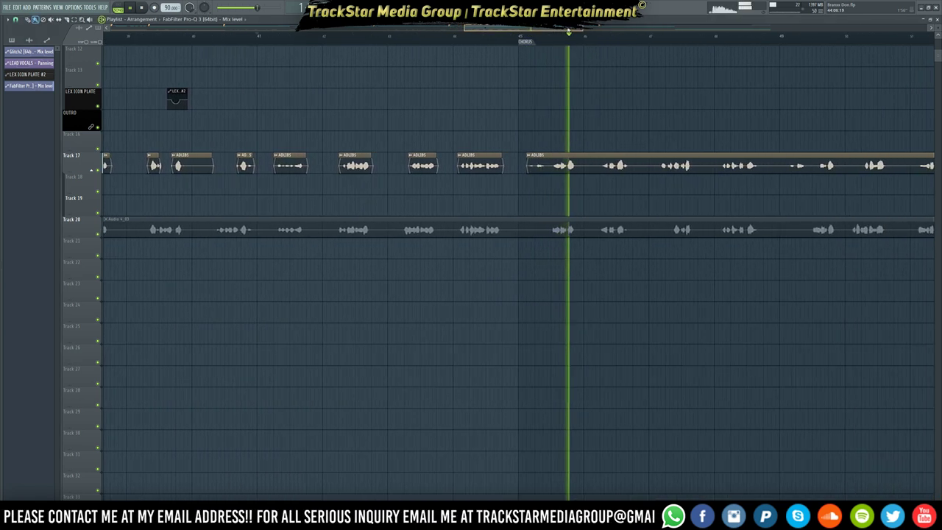
scroll(578, 41, up, 1)
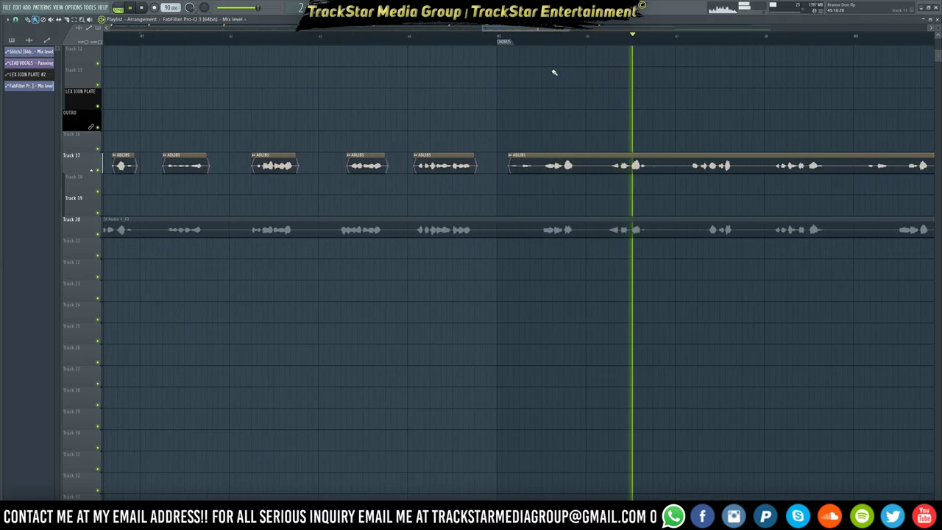
scroll(556, 110, up, 1)
scroll(563, 117, up, 6)
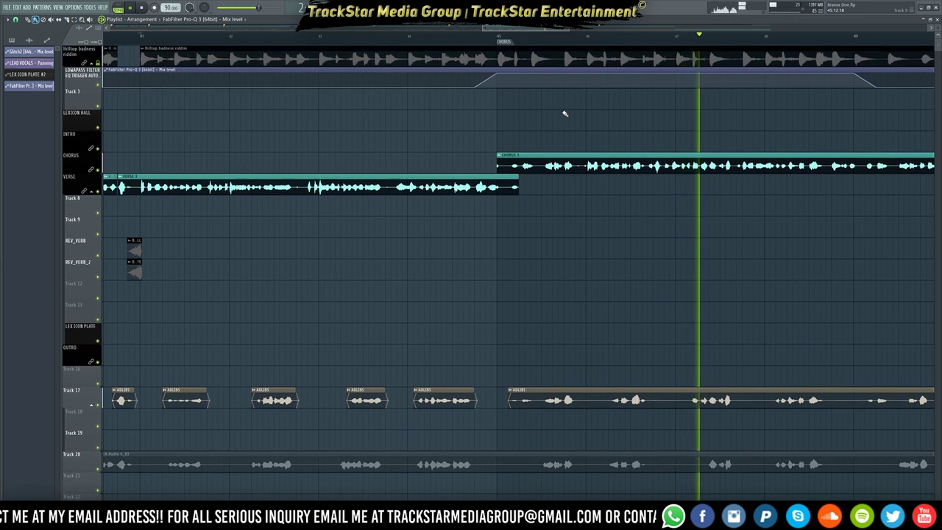
scroll(655, 147, down, 3)
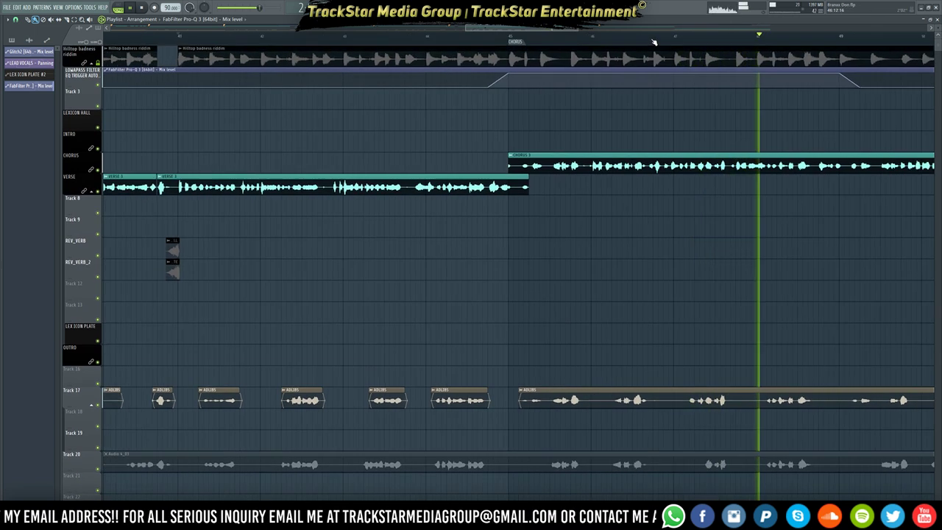
scroll(691, 156, down, 4)
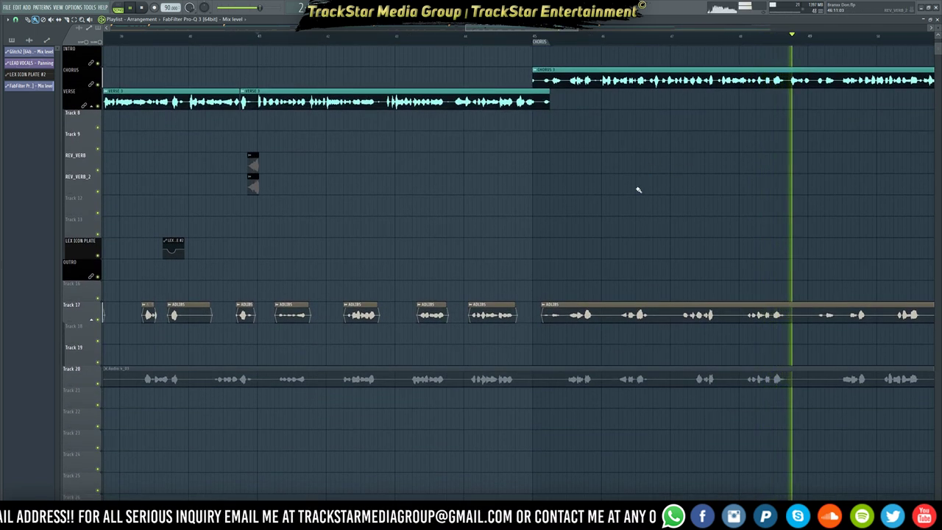
scroll(707, 36, up, 3)
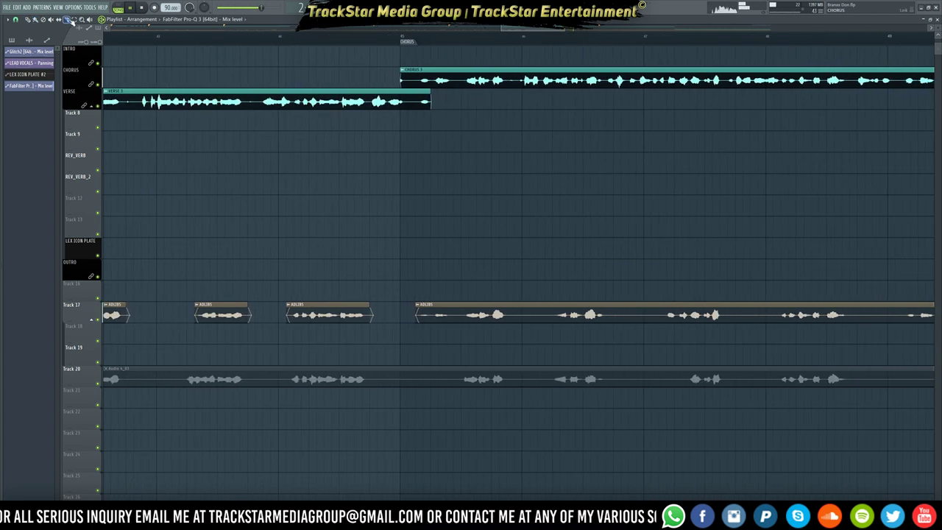
- Play from just before chorus 3 and slice out the unwanted ad-lib parts in the second half of bar 45 and at the start of bar 46
click(362, 35)
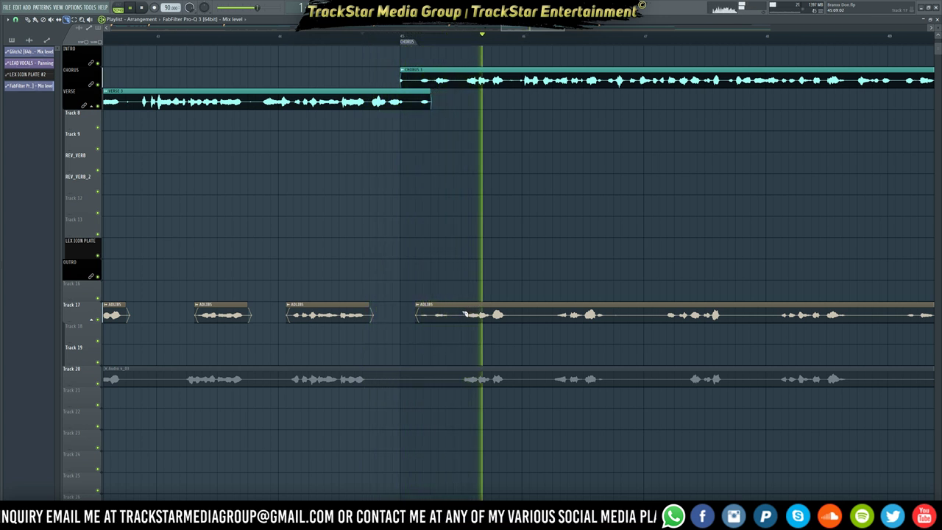
drag(462, 316, 486, 336)
key(space)
key(space)
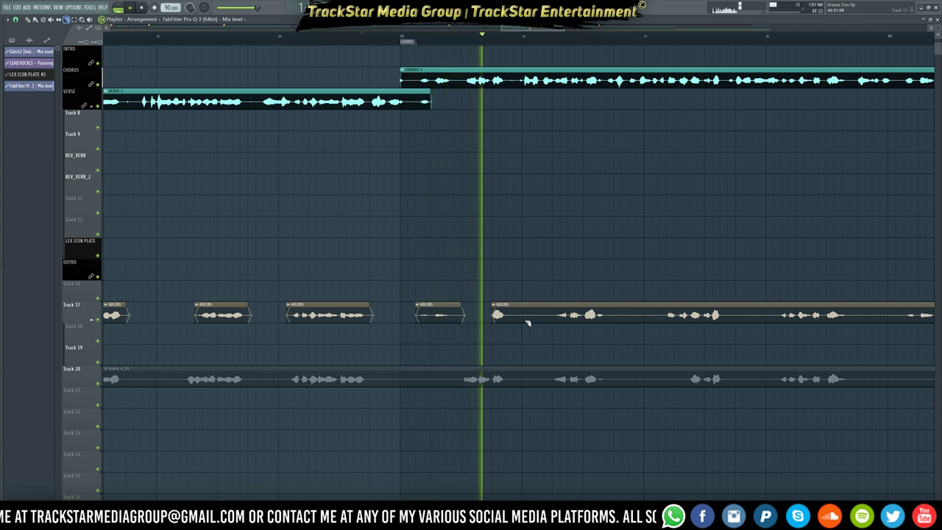
click(517, 321)
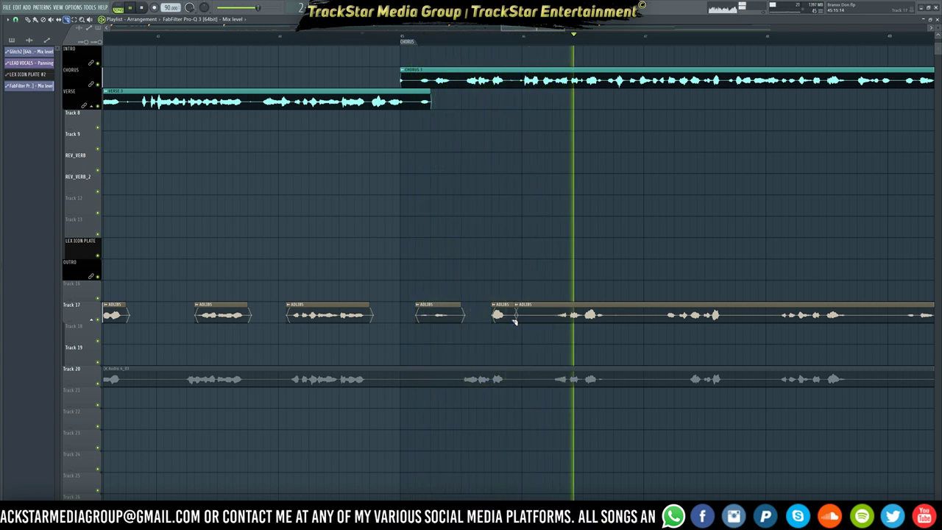
right_click(556, 321)
- Slice out the Track 17 ad-lib part from late in bar 46 to the middle of bar 47 and replay the chorus entry
click(609, 319)
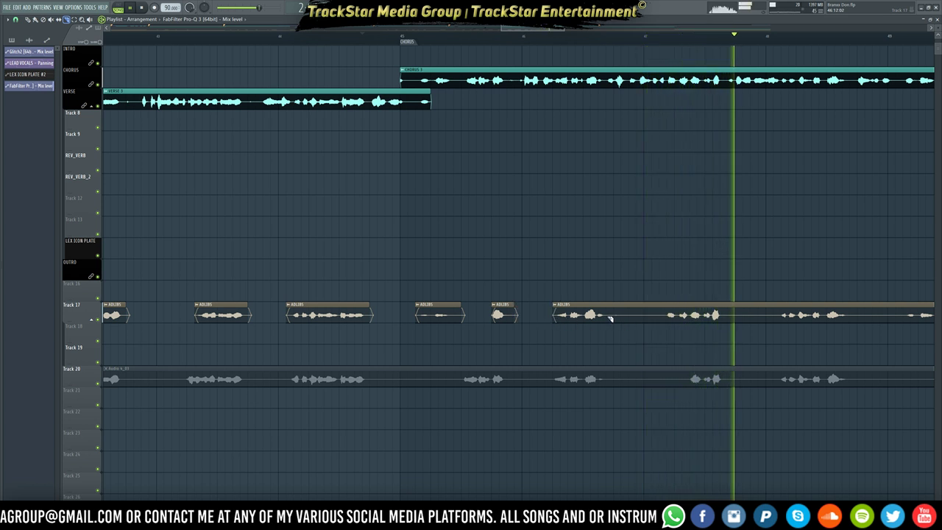
right_click(668, 322)
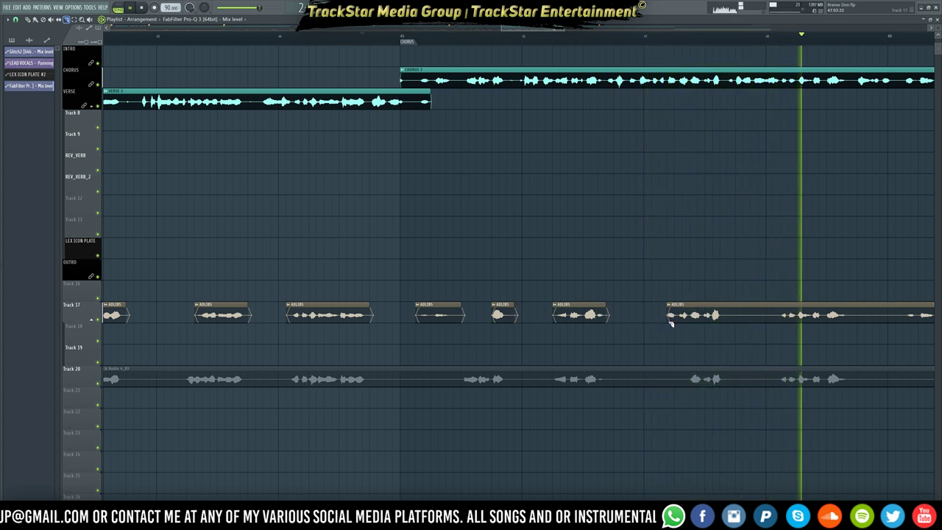
right_click(707, 317)
key(space)
key(space)
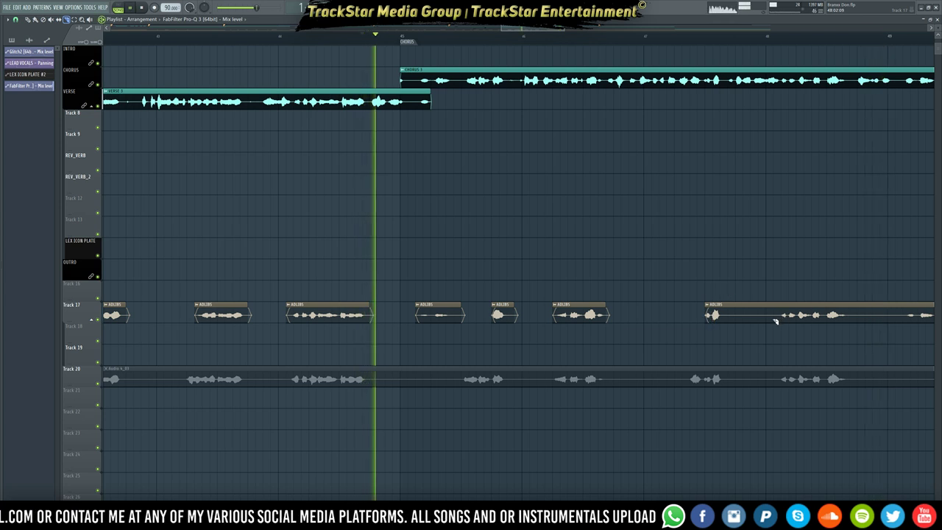
- Slice the ad-lib clip after its phrase in bar 47 and remove the part up to just past bar 48
click(723, 320)
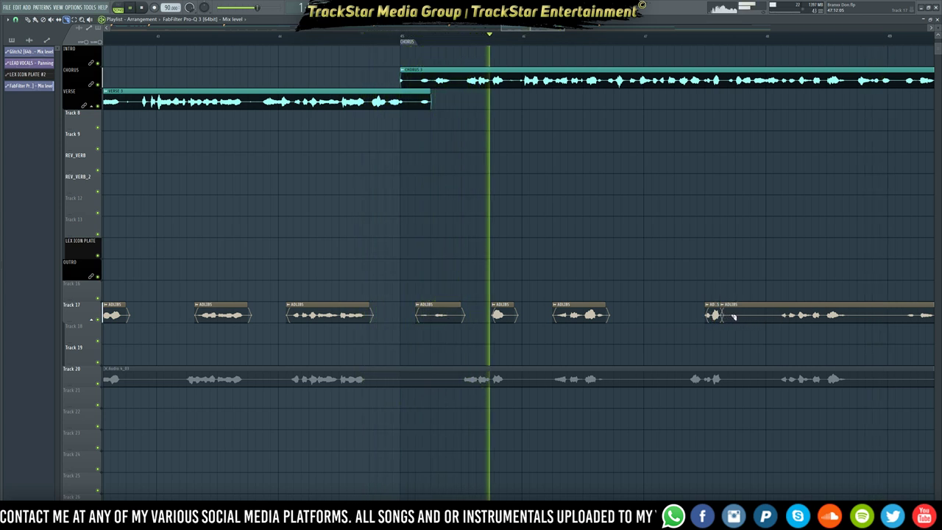
right_click(774, 319)
right_click(782, 319)
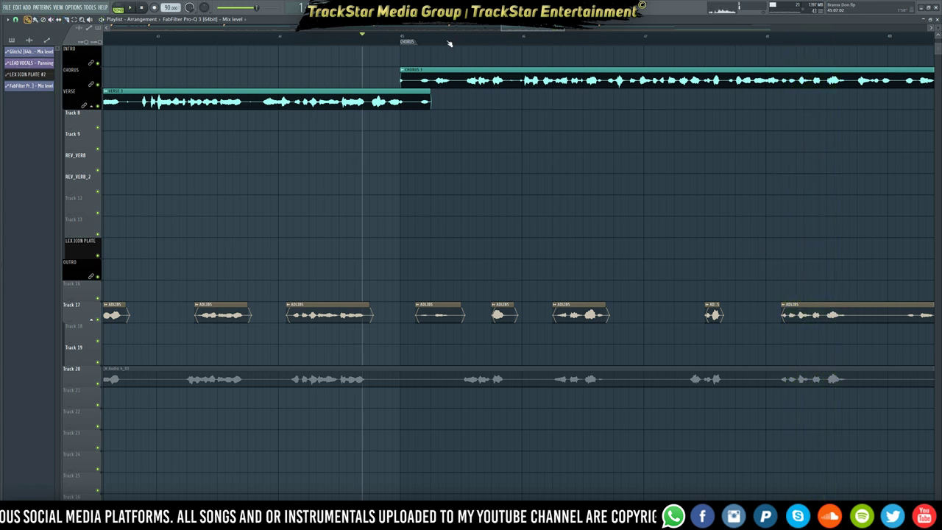
key(space)
- Open the first CHORUS clip's channel settings and copy its volume value
scroll(447, 42, down, 4)
scroll(450, 42, down, 6)
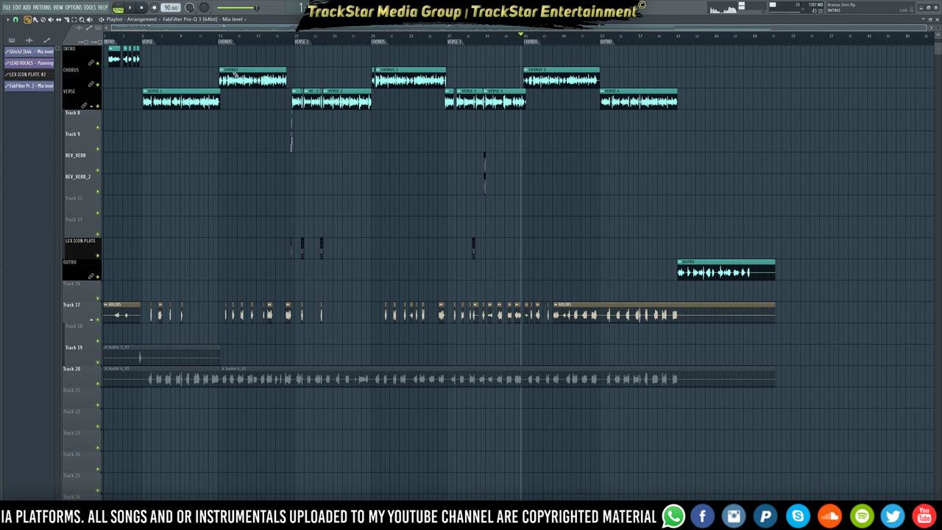
double_click(238, 72)
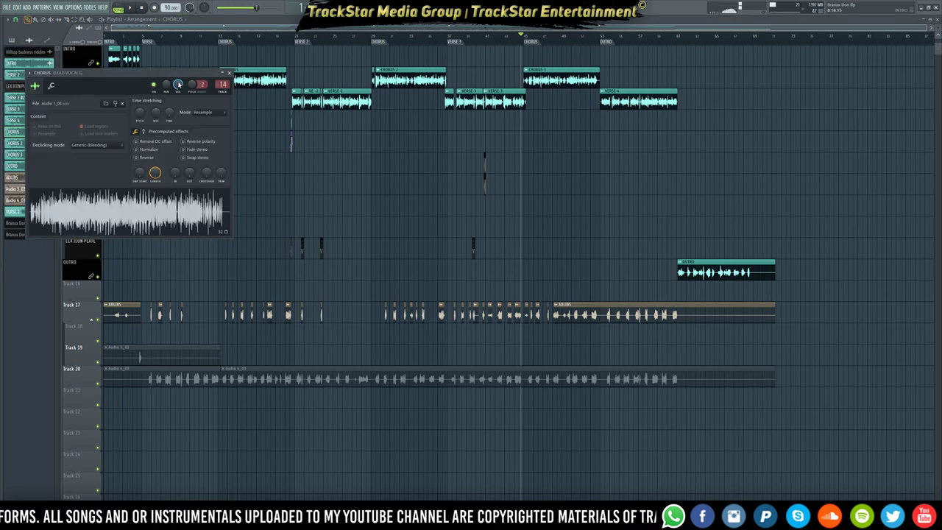
right_click(178, 84)
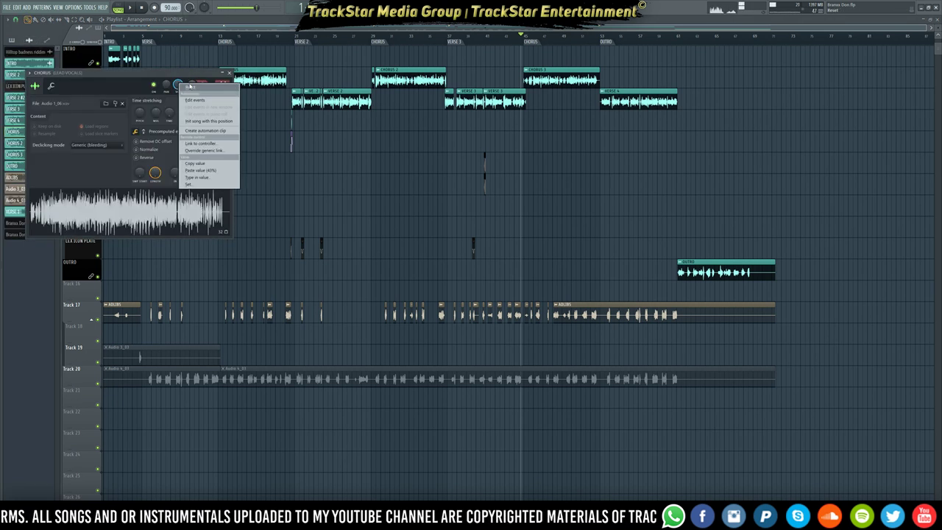
click(208, 164)
- Paste the copied 78% volume value onto the CHORUS 2 and CHORUS 3 clip channels
double_click(394, 77)
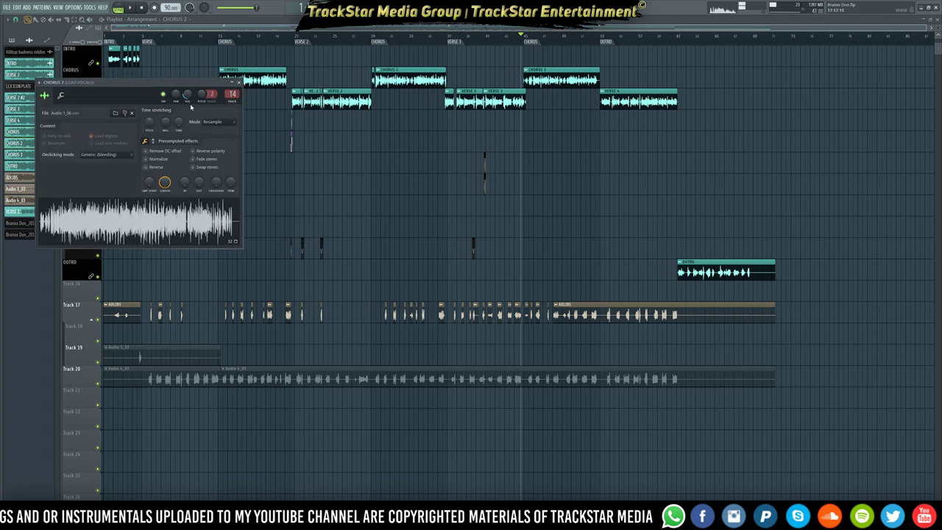
right_click(186, 96)
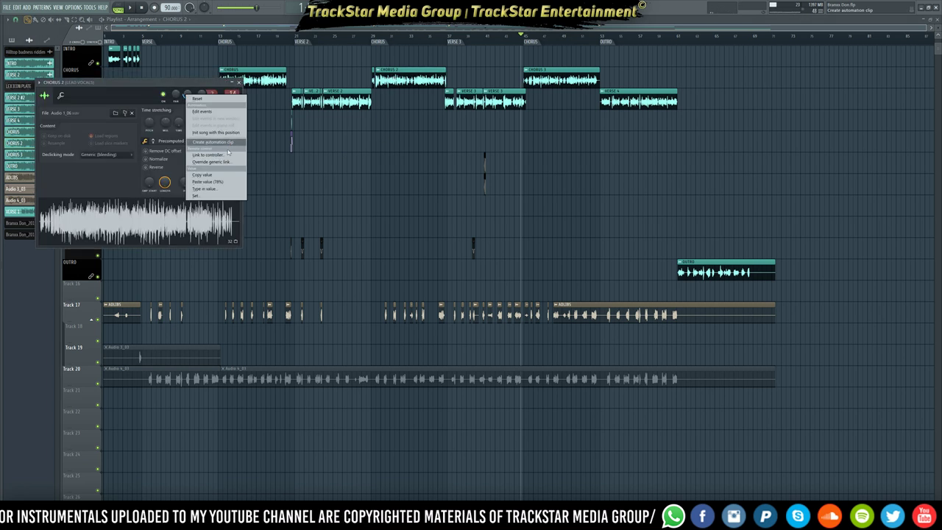
click(219, 182)
double_click(539, 75)
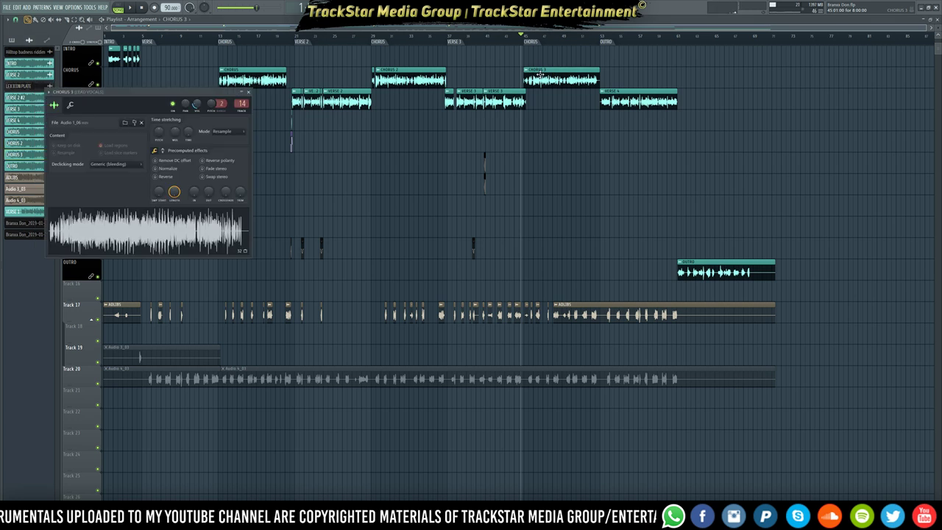
right_click(195, 103)
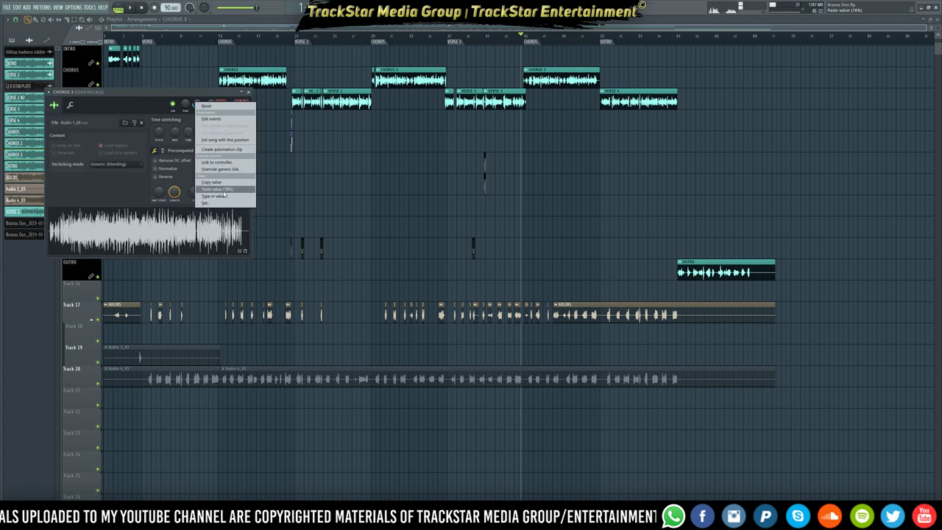
click(236, 190)
key(Escape)
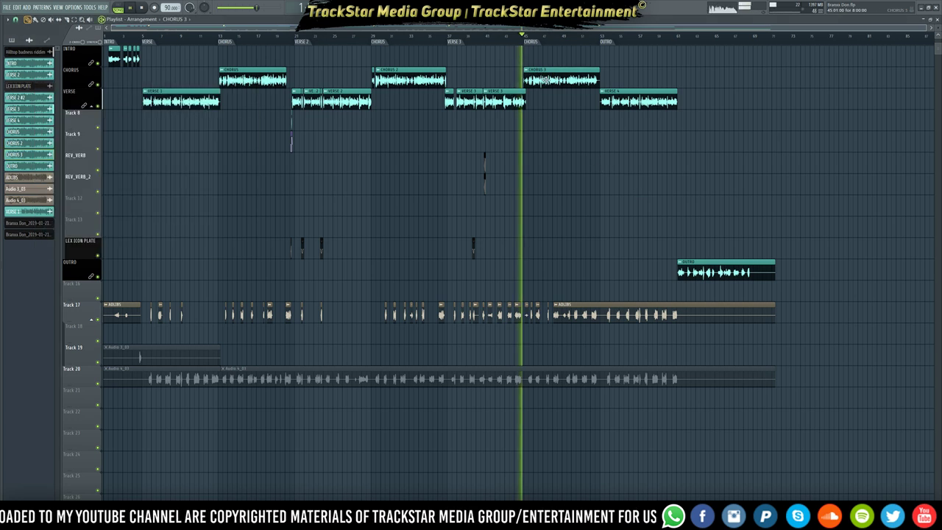
- Reapply the copied 78% volume to the CHORUS 3 channel while chorus 3 plays and stop playback
double_click(546, 80)
right_click(197, 104)
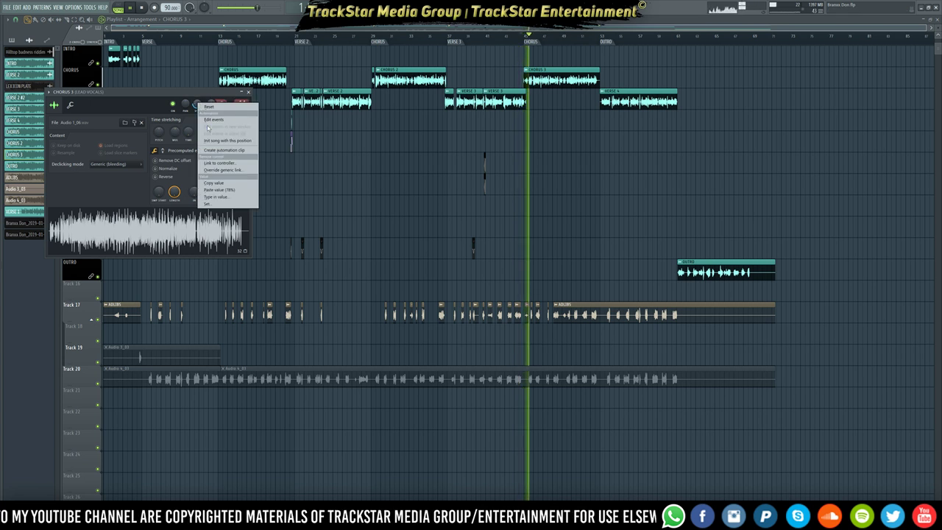
click(231, 191)
key(Escape)
key(space)
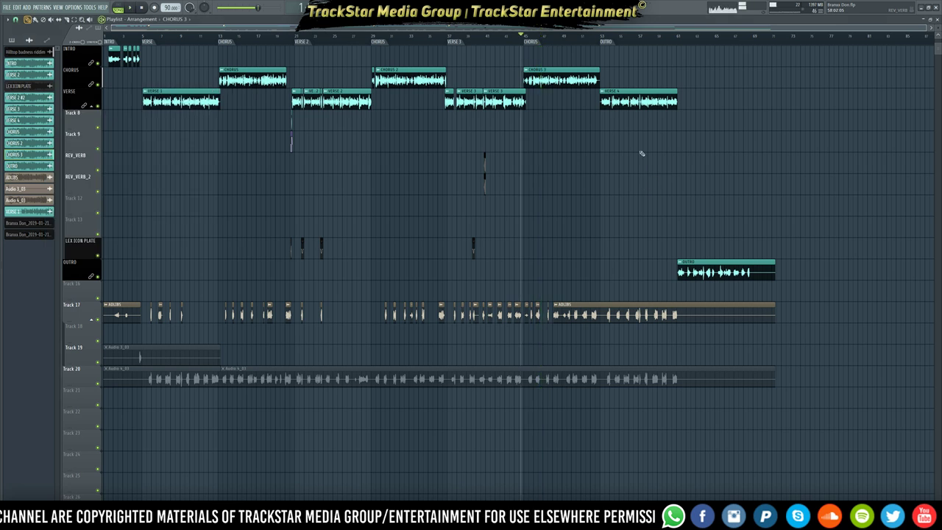
- Play back chorus 3 from its start and around bars 48 to 50 to check the trimmed ad-libs against the vocal
scroll(582, 31, up, 5)
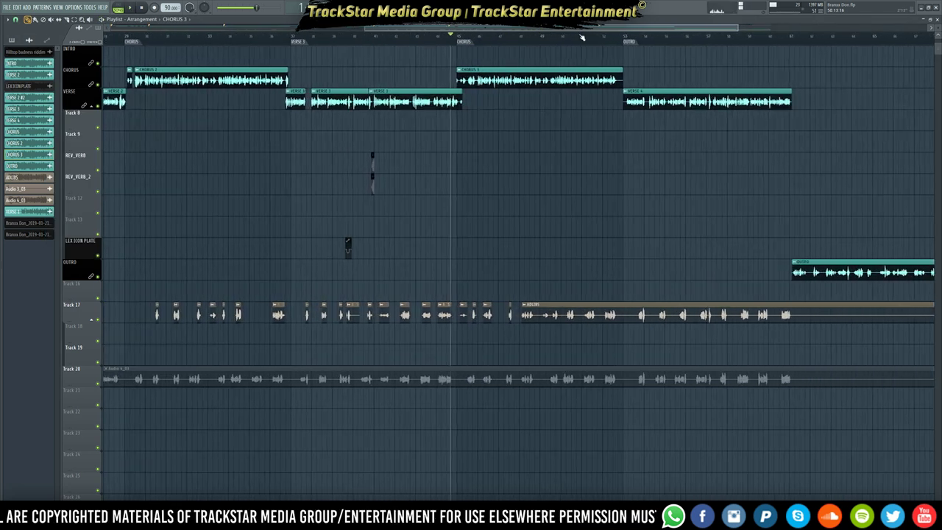
click(477, 48)
key(space)
right_click(490, 56)
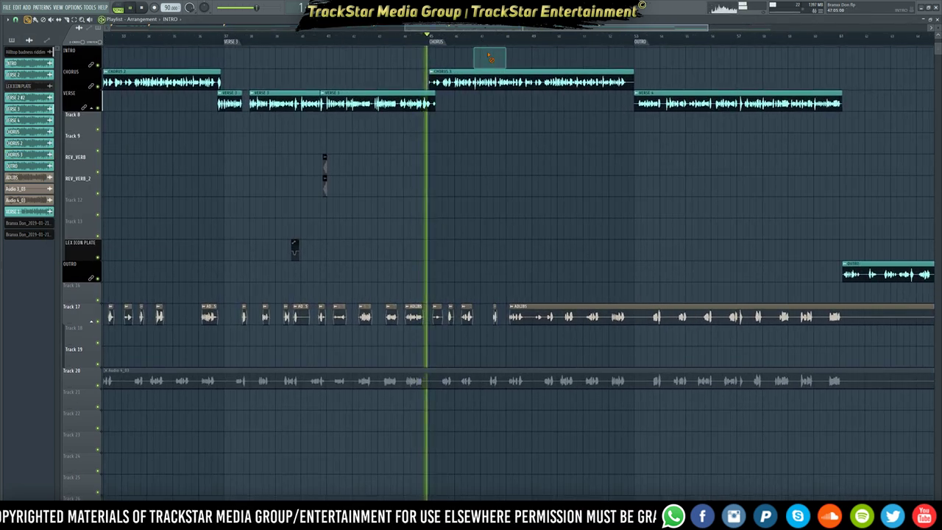
click(500, 38)
drag(541, 29, 504, 32)
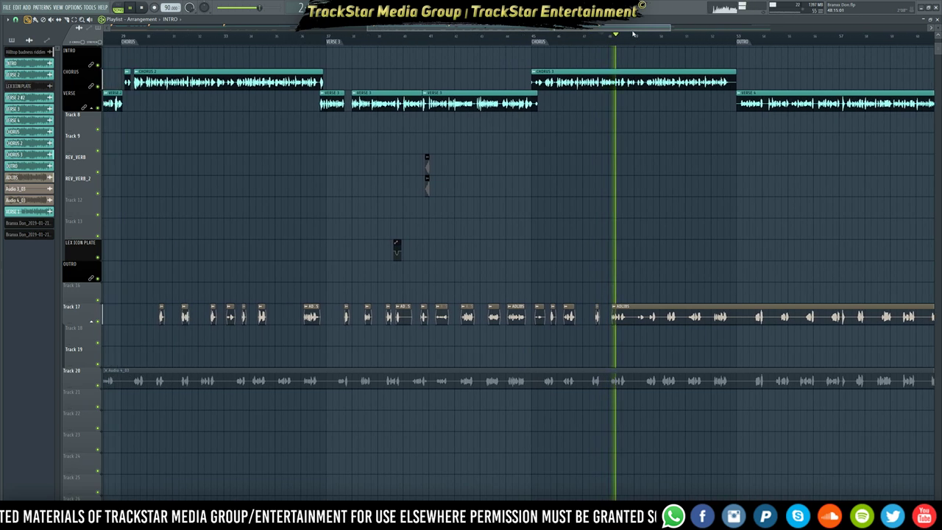
drag(632, 31, 645, 30)
scroll(588, 37, up, 5)
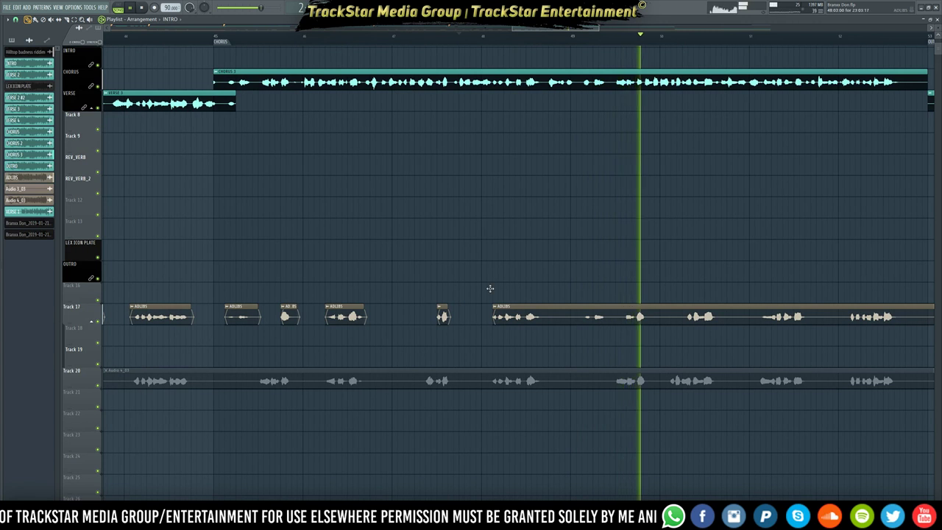
- Slice the Track 17 ad-lib clip between its phrases from bar 48 to bar 52 and remove the silent gaps
click(66, 19)
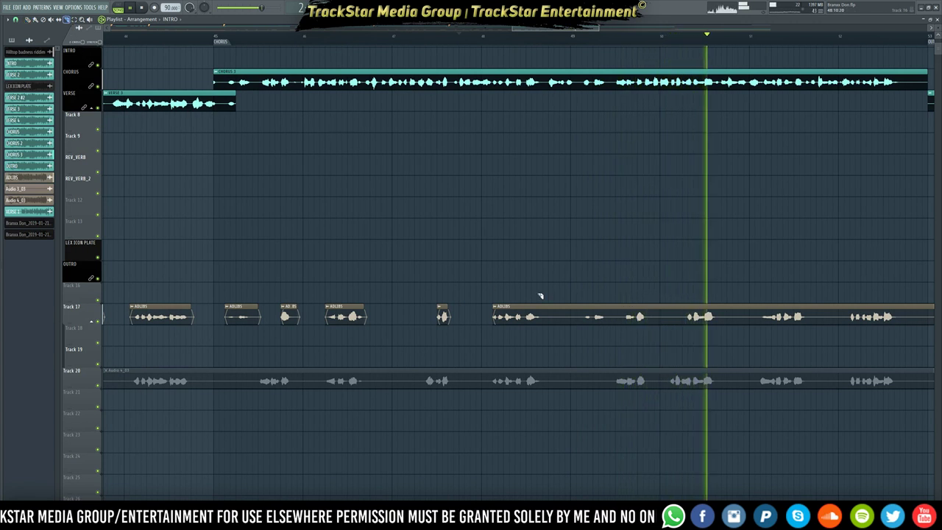
drag(544, 298, 564, 332)
right_click(578, 320)
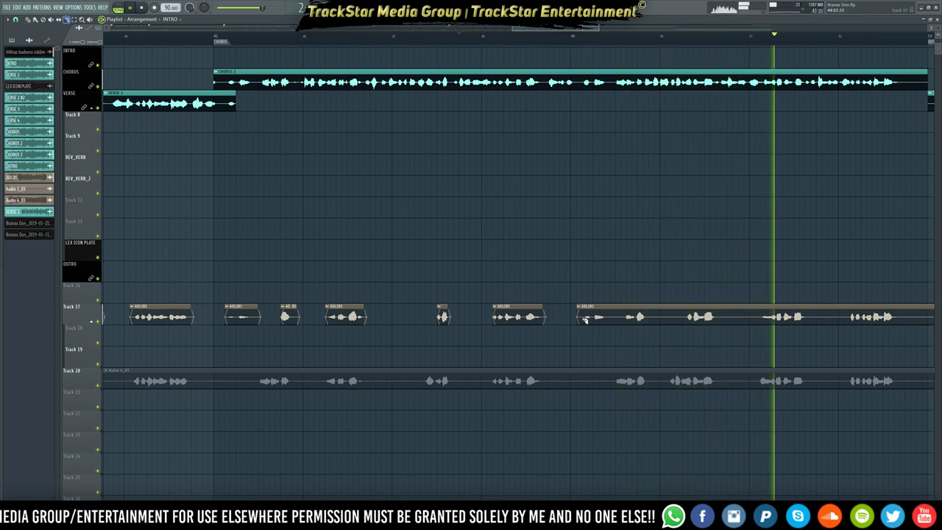
right_click(583, 319)
drag(612, 313, 612, 323)
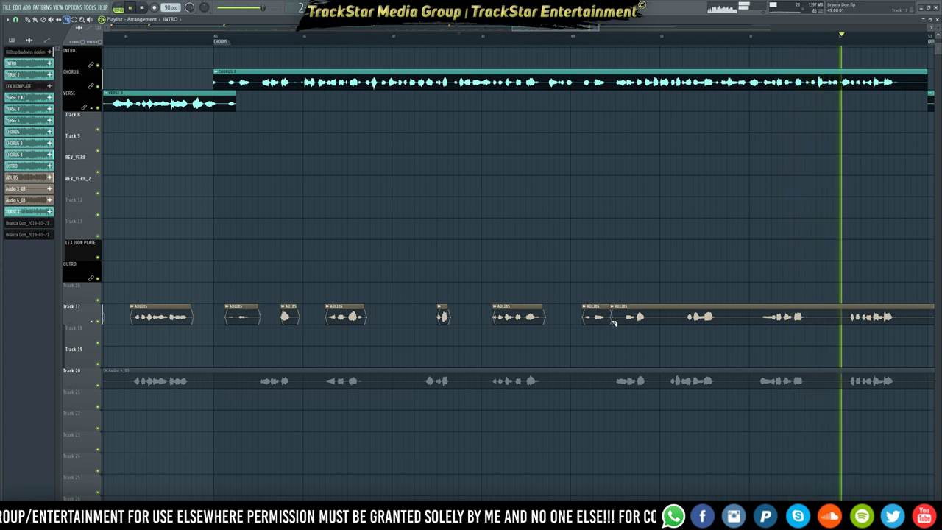
right_click(622, 319)
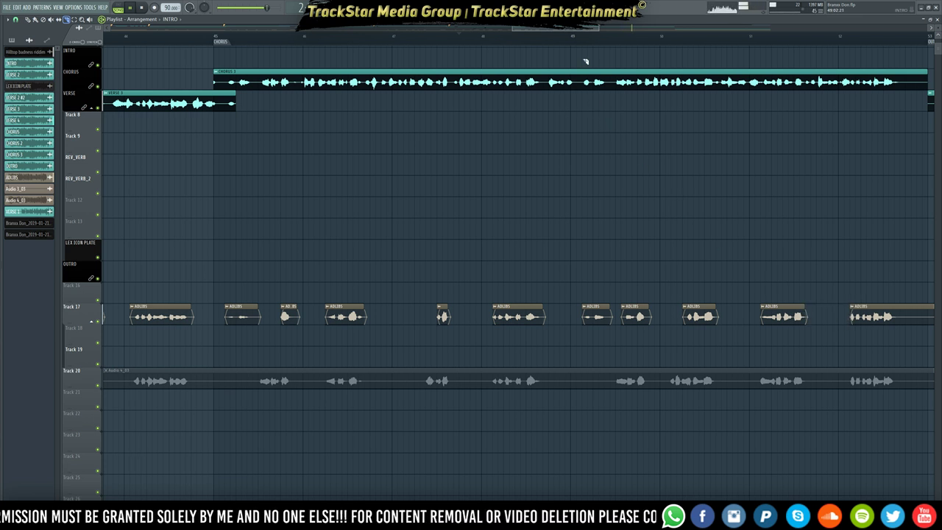
- Slice the ad-lib clip after its last phrase in chorus 3 and remove the part up to the first outro ad-lib in bar 53
click(615, 41)
scroll(620, 39, down, 2)
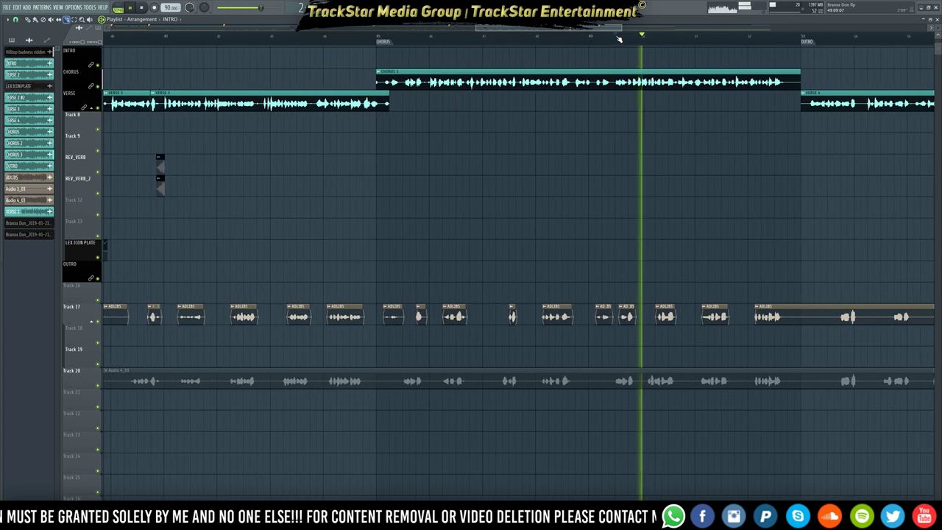
drag(574, 29, 594, 30)
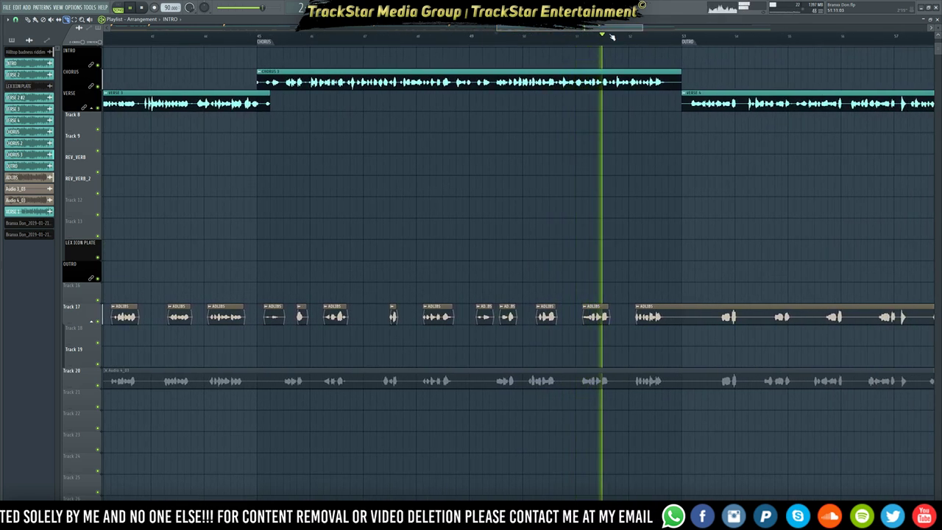
drag(579, 30, 596, 29)
drag(569, 300, 569, 324)
right_click(615, 318)
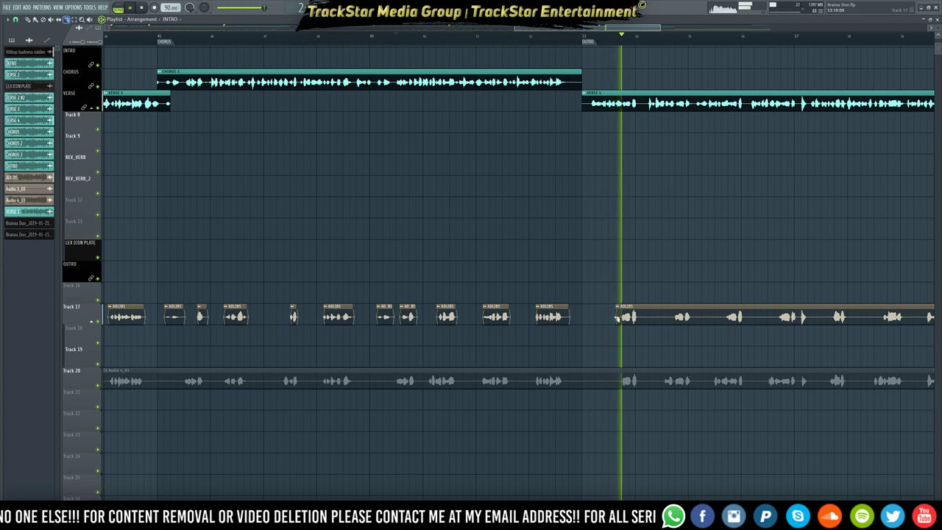
- Try playing the outro section without the VERSE 4 clip and restore the clip
scroll(676, 41, down, 5)
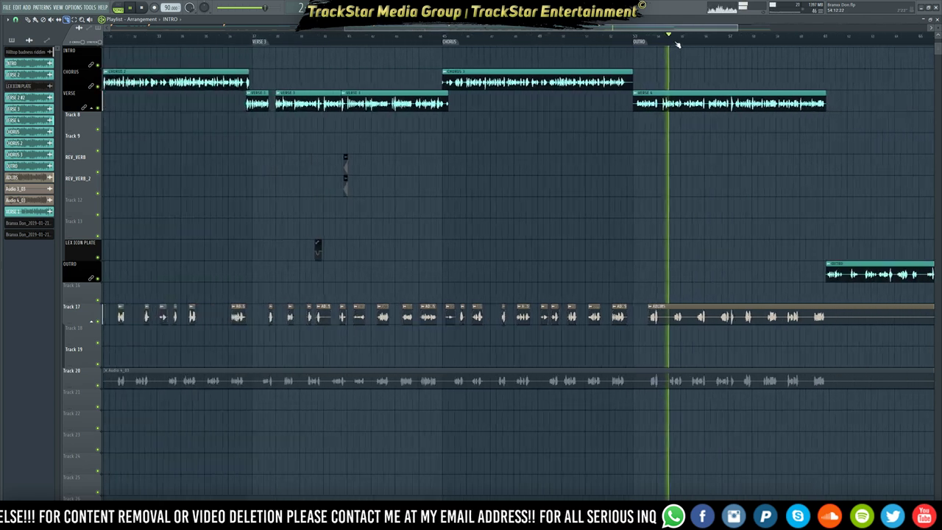
click(665, 104)
right_click(667, 99)
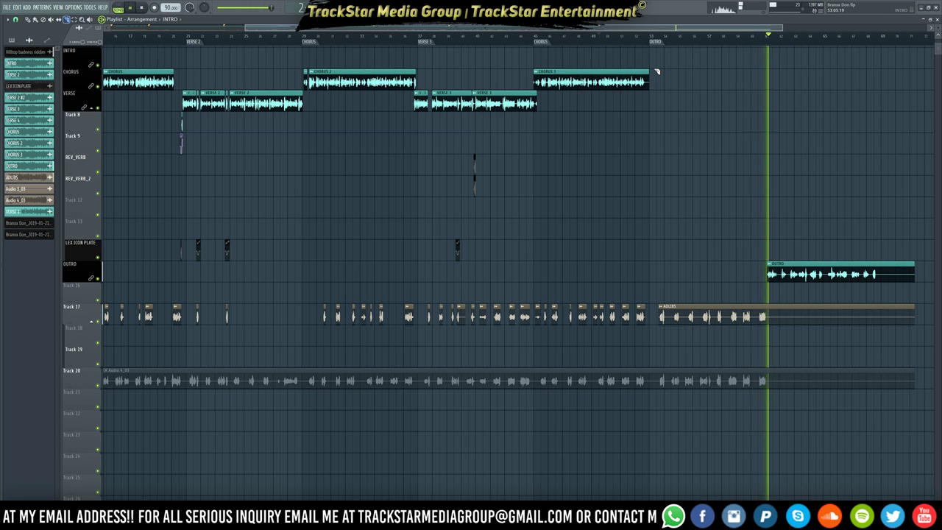
ctrl+right_click(754, 173)
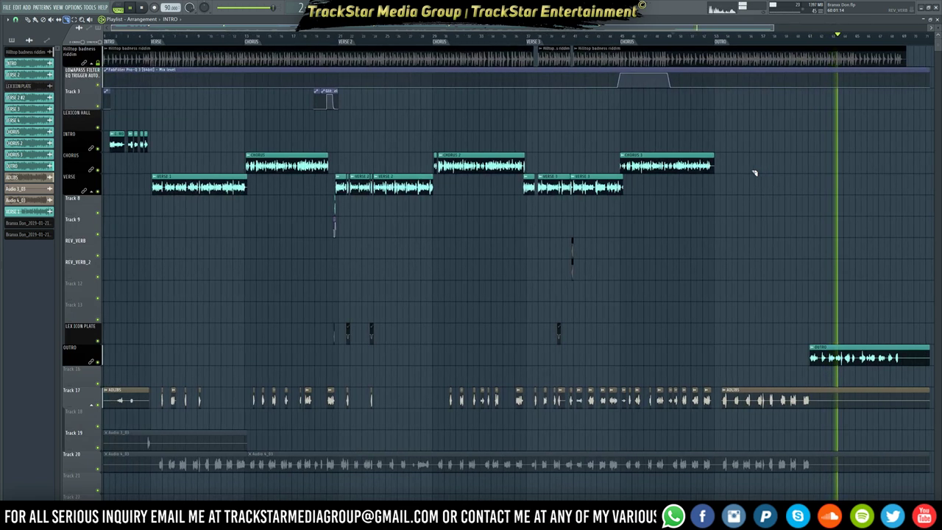
click(754, 173)
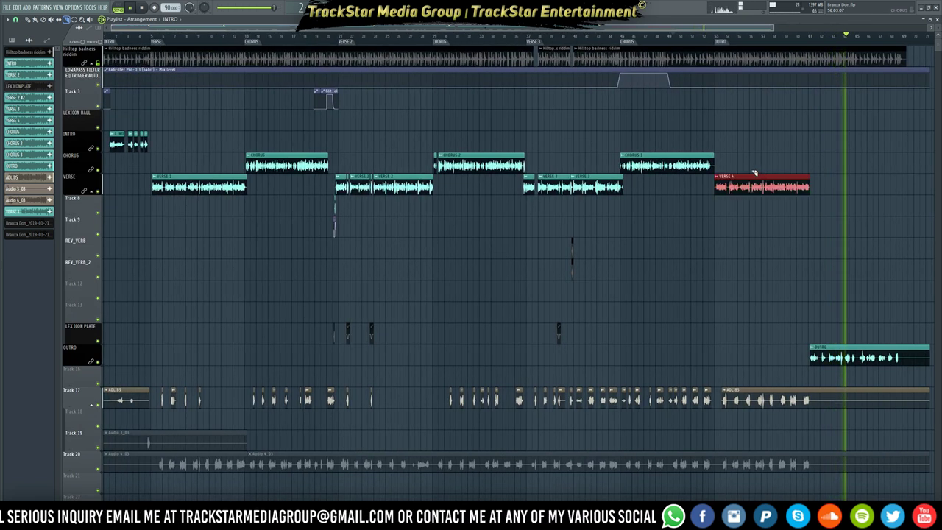
- Play the start of the outro section at bar 53 to compare VERSE 4 with the ad-libs, and stop playback
click(709, 36)
scroll(729, 37, up, 4)
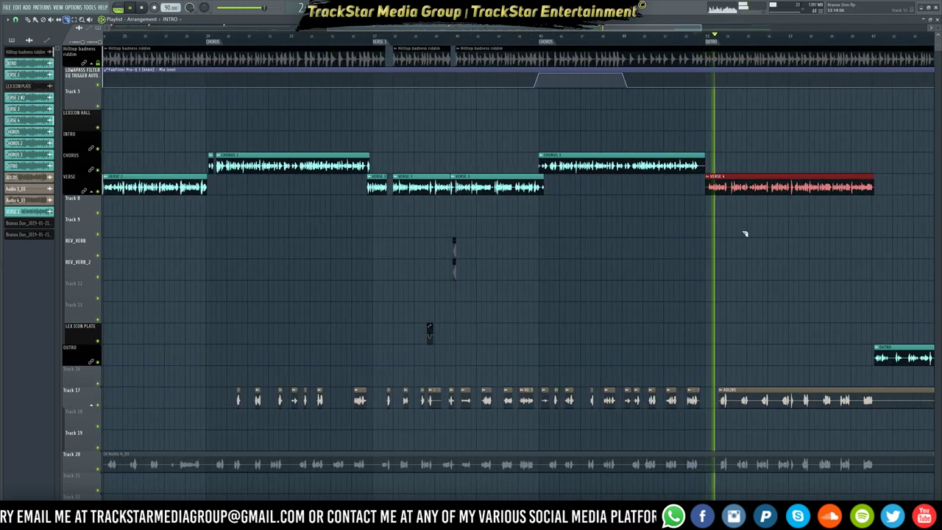
scroll(754, 39, up, 1)
scroll(755, 39, up, 5)
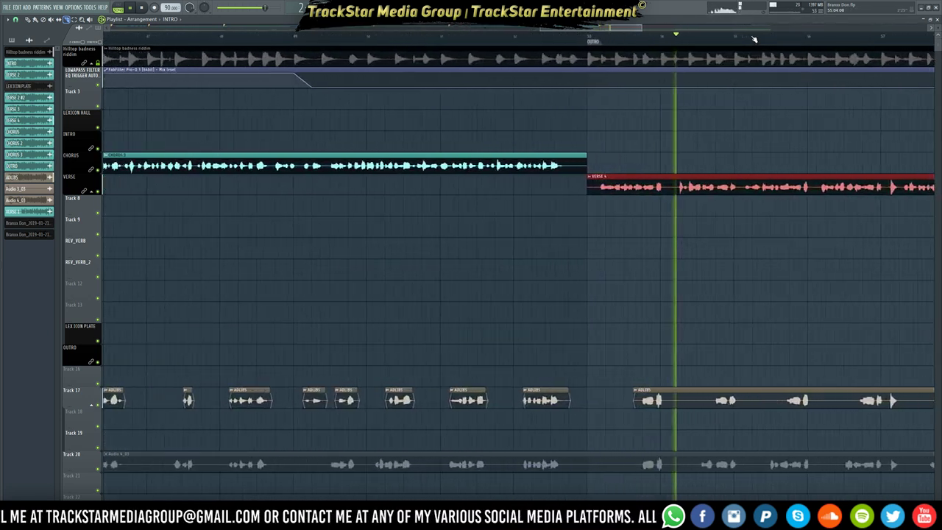
drag(607, 28, 630, 29)
click(304, 36)
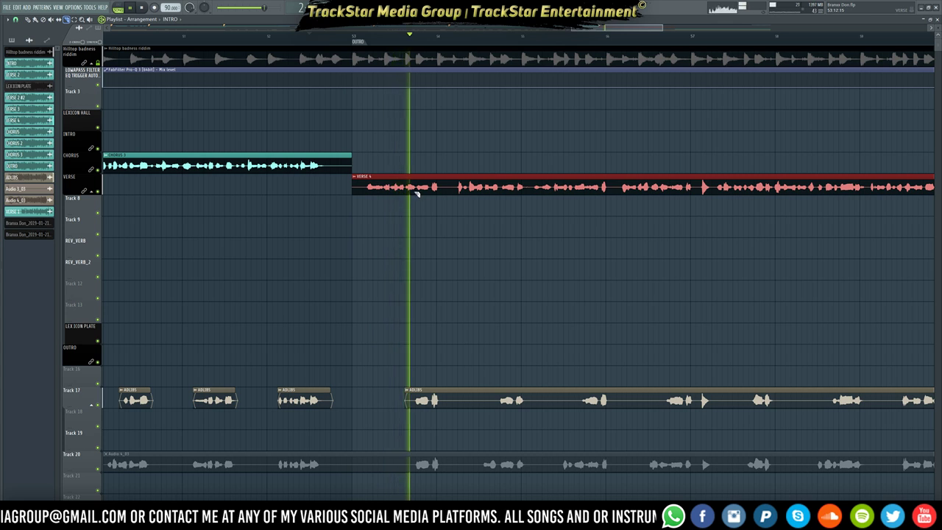
key(space)
mouse_move(609, 28)
mouse_down()
mouse_move(635, 28)
mouse_move(618, 41)
mouse_up()
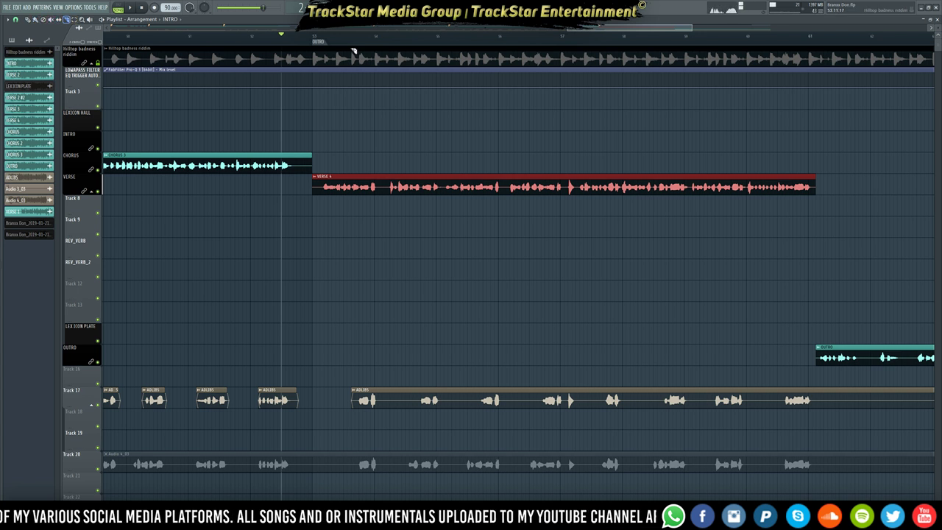
- Set the playlist snap to none for free cutting around the first outro ad-lib
click(16, 21)
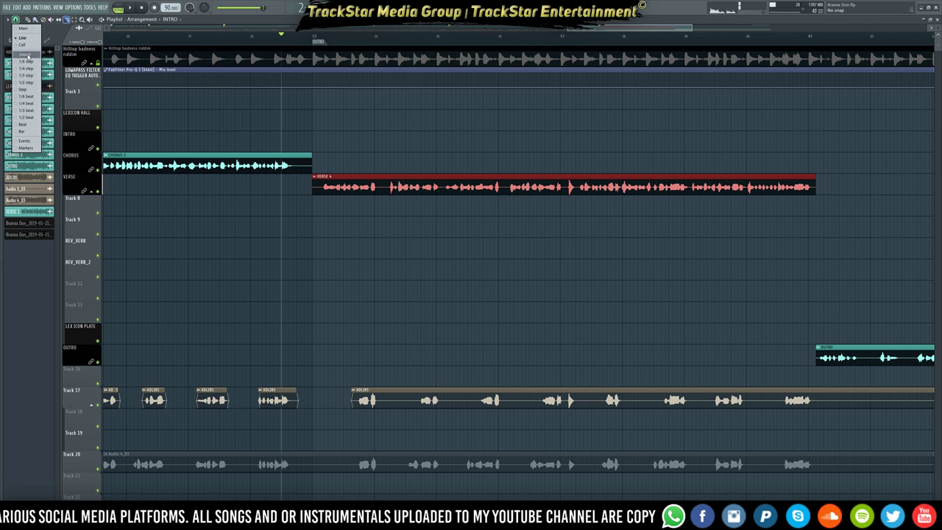
click(25, 55)
scroll(416, 57, up, 5)
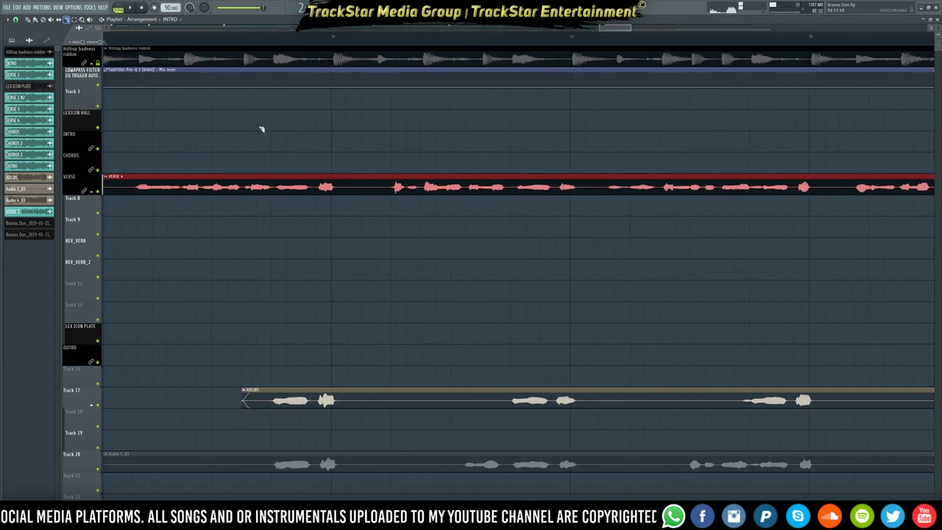
click(246, 196)
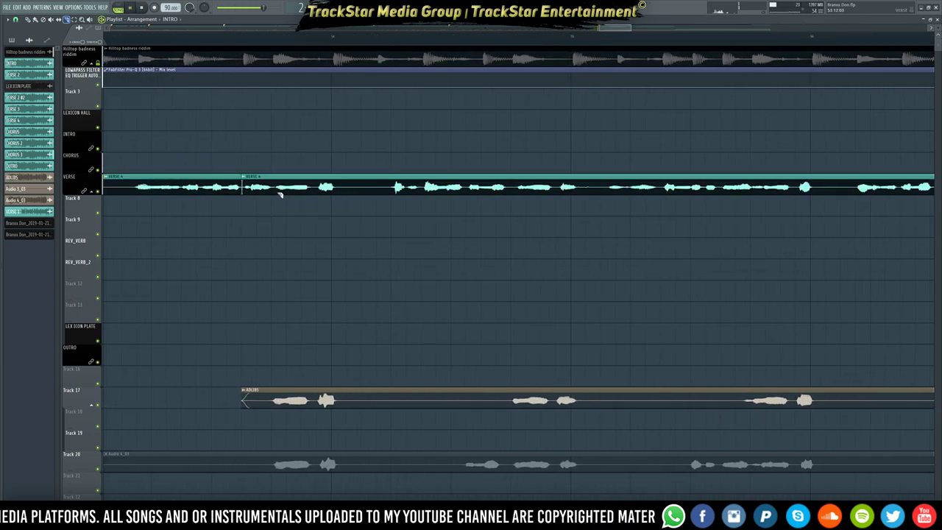
right_click(382, 195)
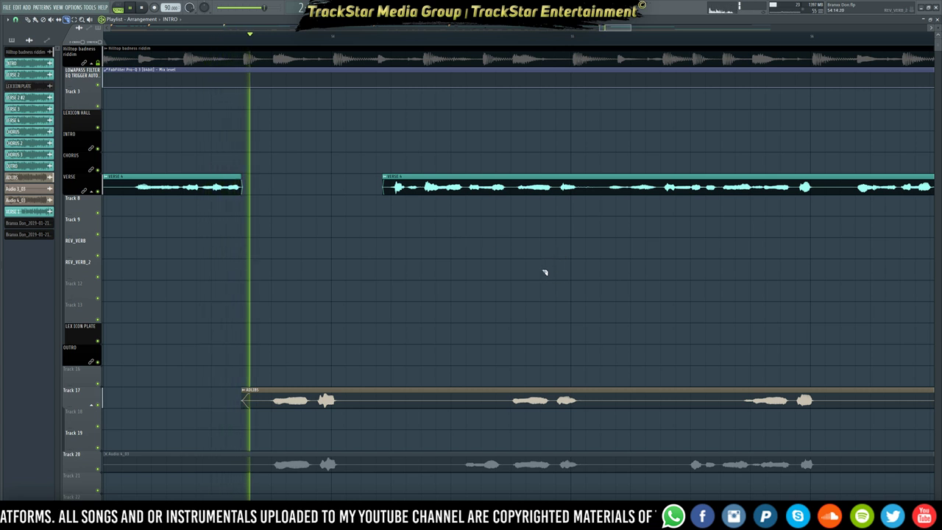
key(ctrl+z)
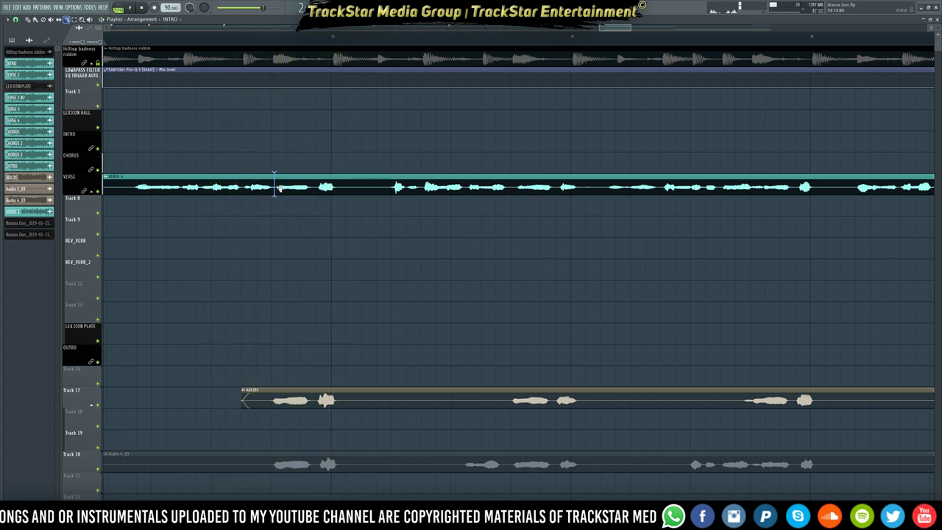
- Slice VERSE 4 around the ad-lib phrases between bars 53 and 57 and remove the pieces that overlap them
right_click(389, 193)
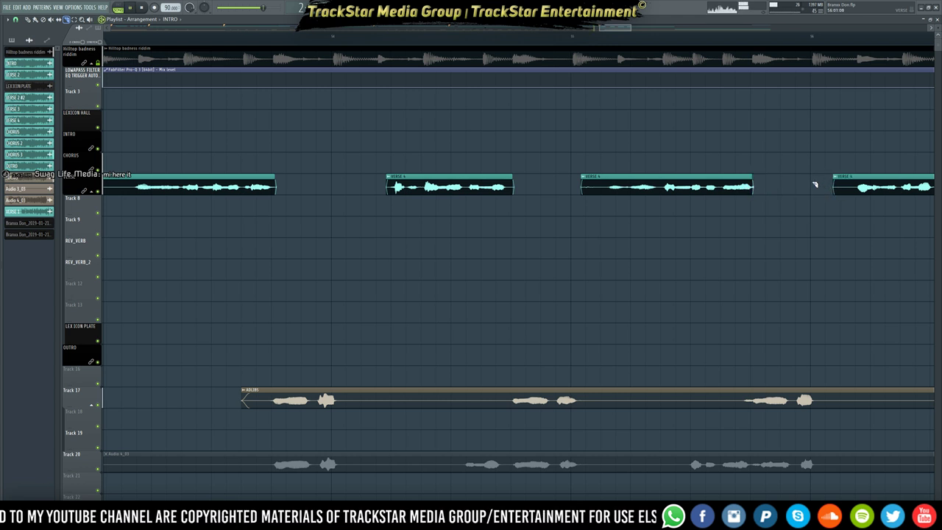
drag(621, 30, 637, 32)
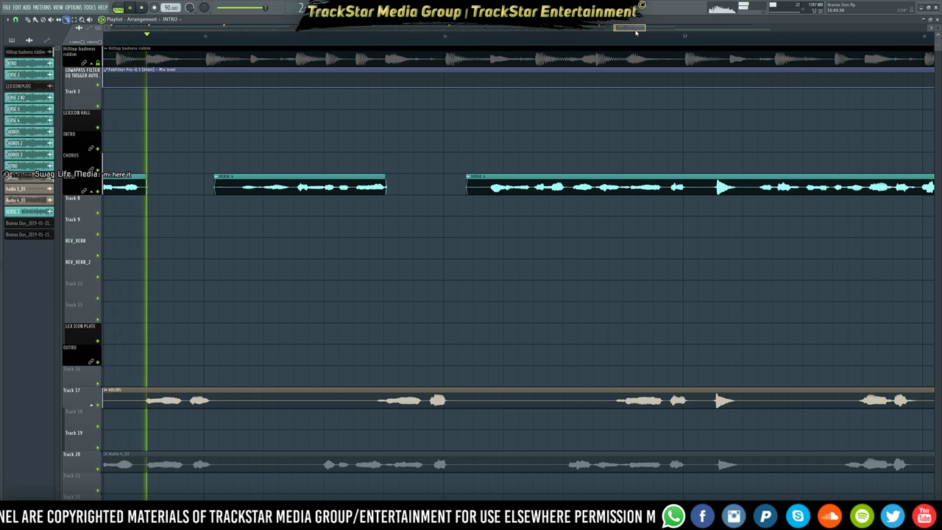
drag(637, 33, 639, 32)
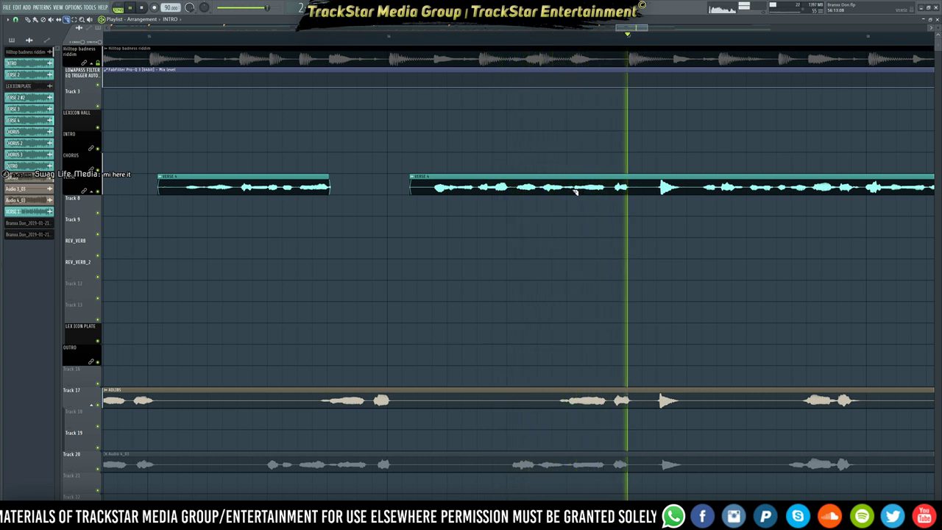
drag(567, 187, 565, 200)
drag(642, 189, 657, 195)
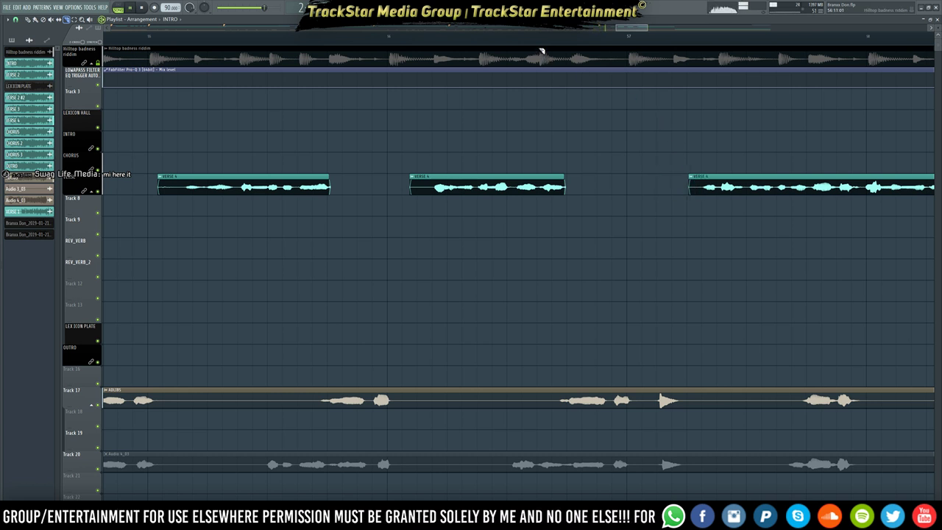
- Cut the remaining VERSE 4 pieces that double the ad-libs, from bar 57 up to the start of the OUTRO clip
drag(635, 29, 639, 29)
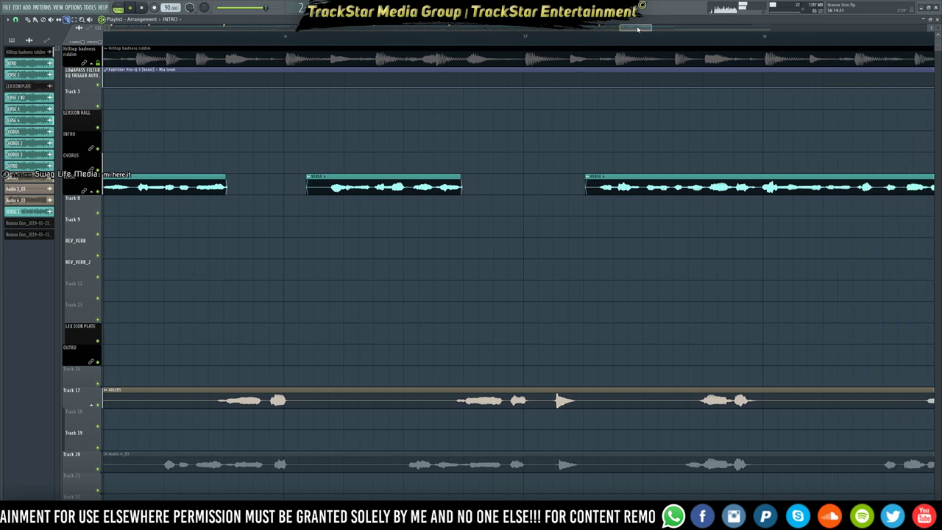
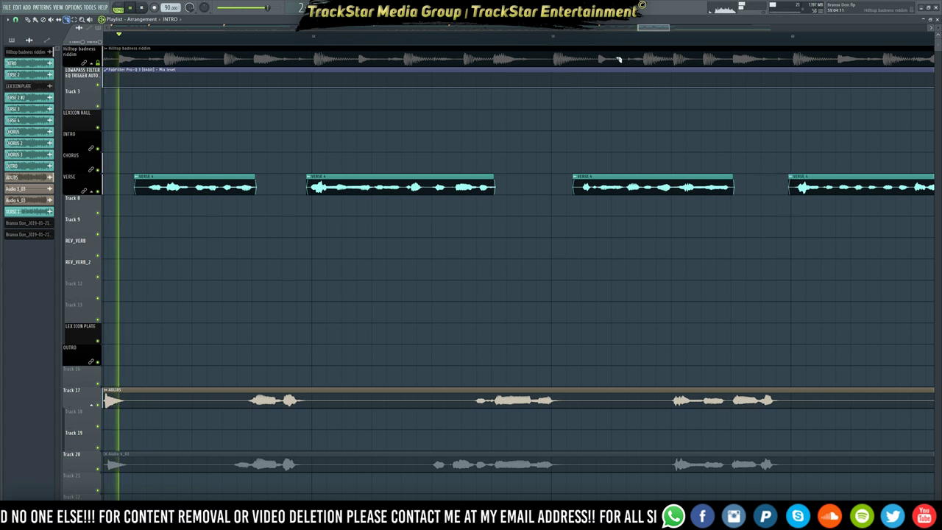
drag(653, 28, 669, 29)
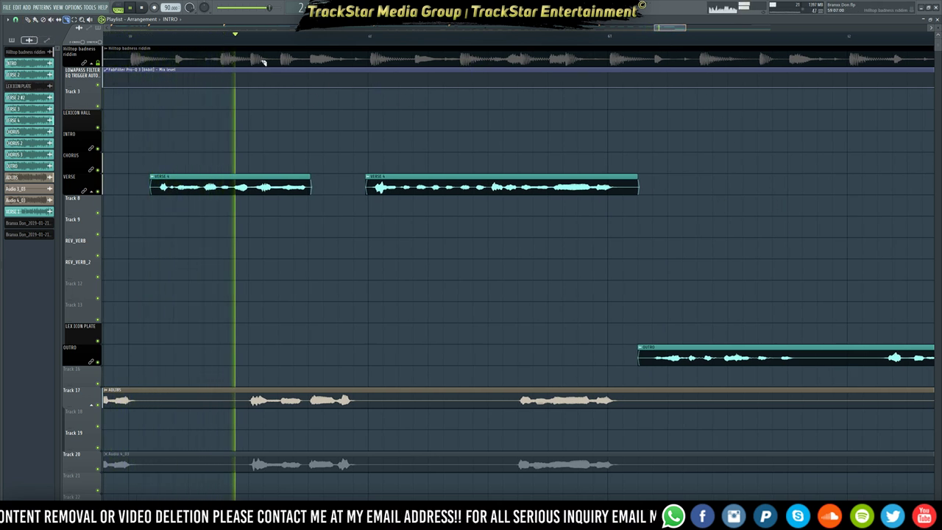
drag(520, 172, 523, 199)
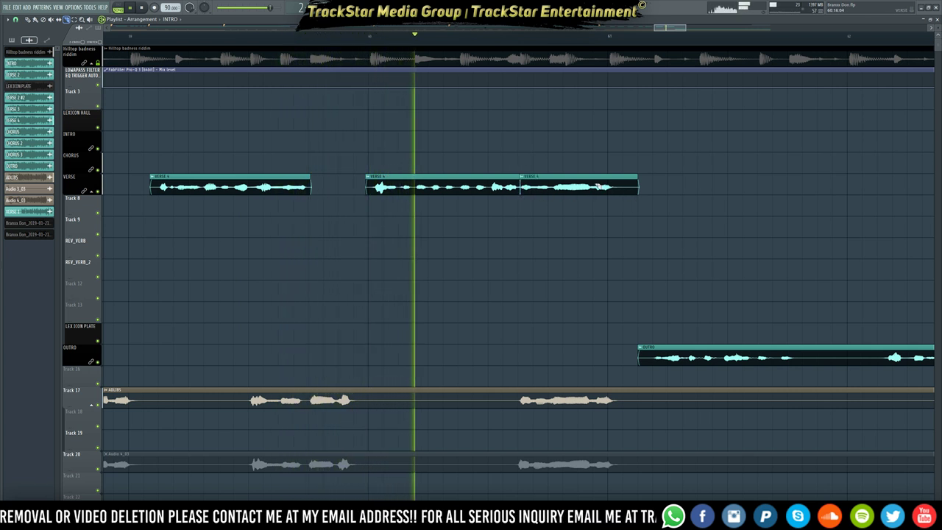
ctrl+click(598, 187)
key(Delete)
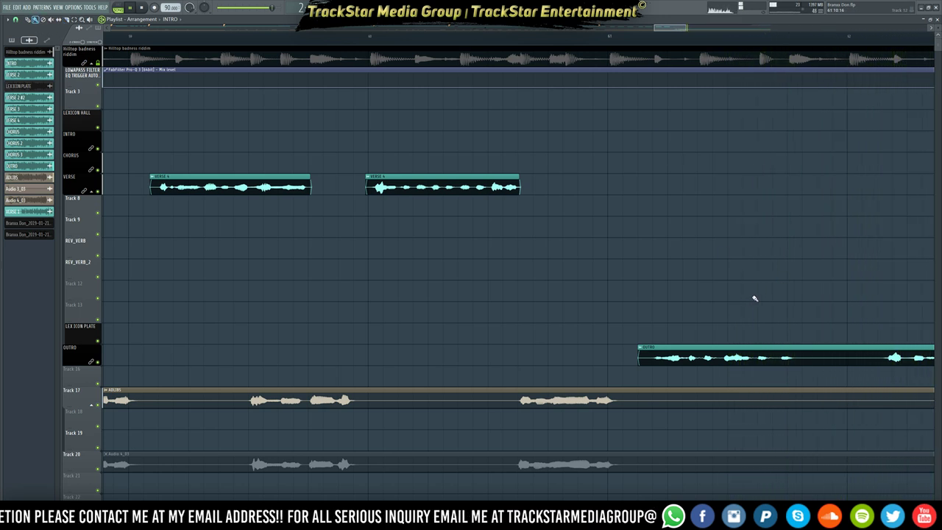
- Route the OUTRO vocal clip's channel to mixer track 14, LEAD VOCALS, and stop playback
key(F9)
key(space)
scroll(751, 203, down, 7)
double_click(653, 156)
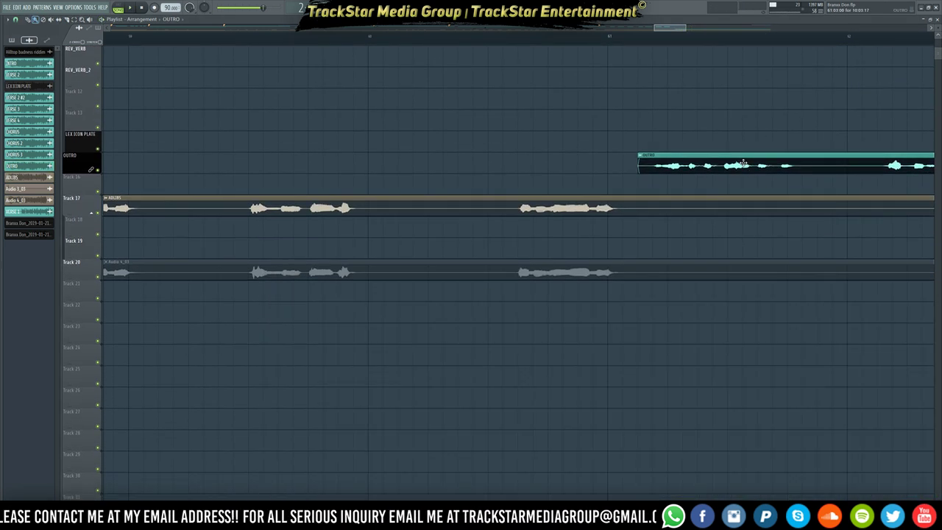
key(F9)
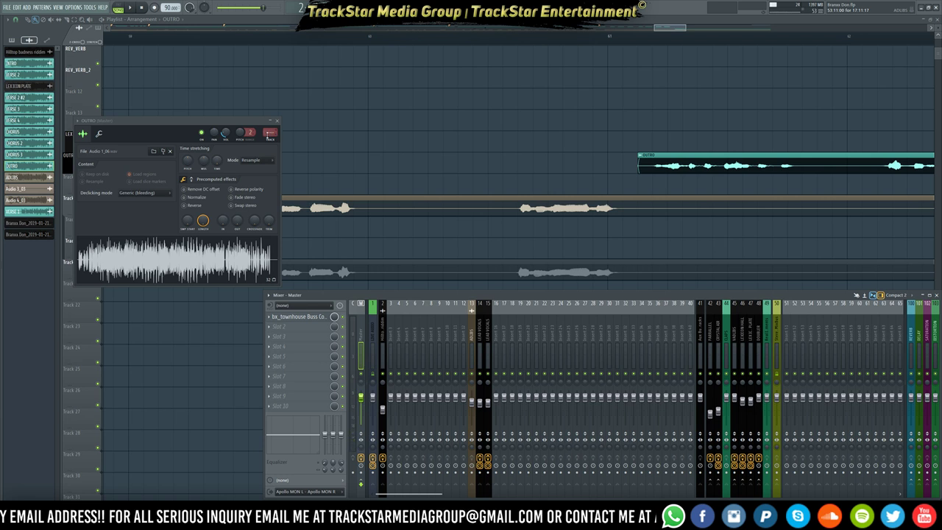
scroll(268, 135, up, 4)
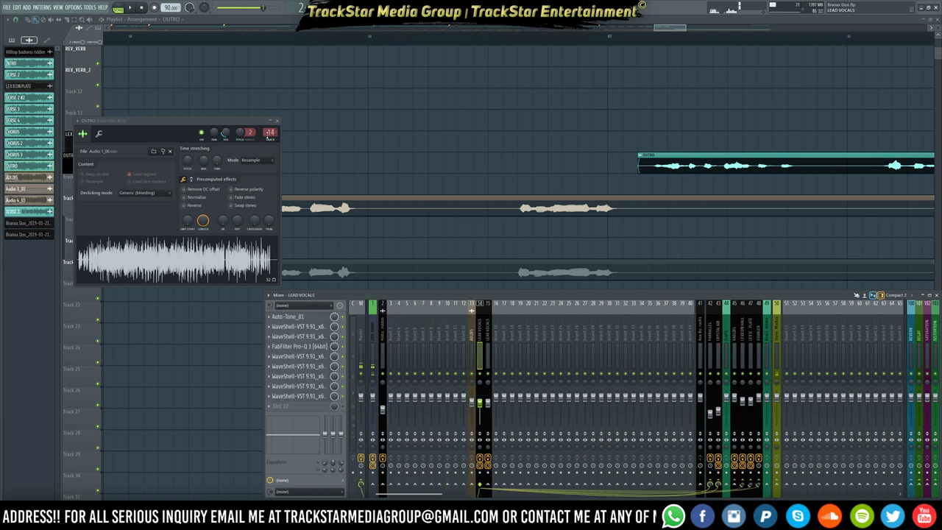
ctrl+right_click(527, 137)
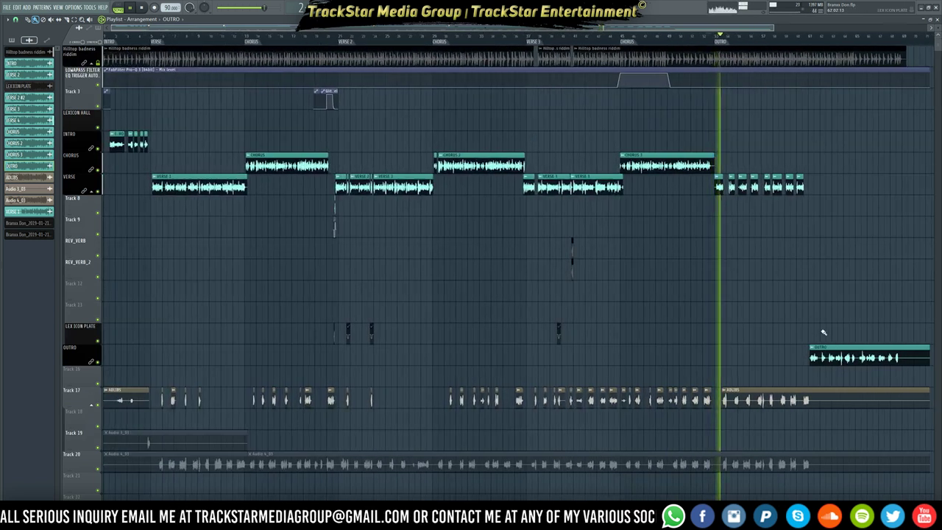
key(space)
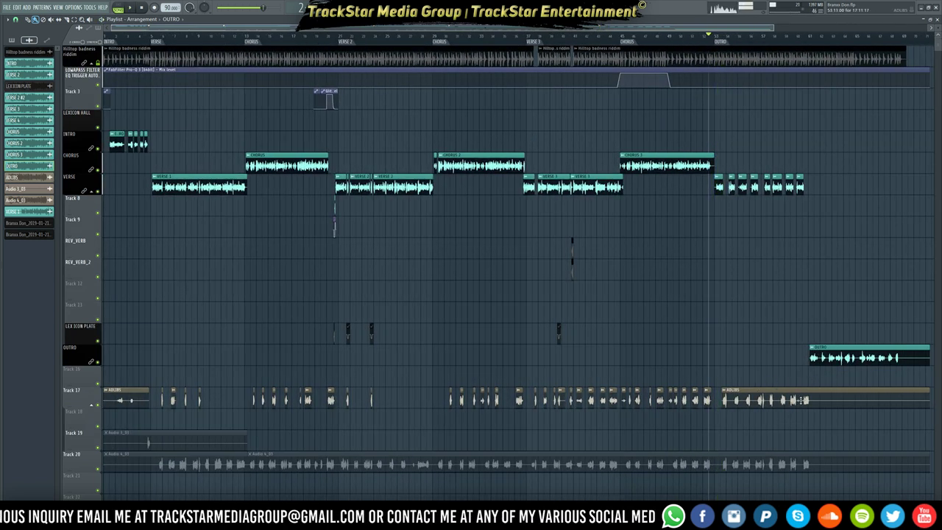
- Slice the ad-lib just before bar 40 in verse 3 after its phrase and delete the silent tail
scroll(837, 43, up, 3)
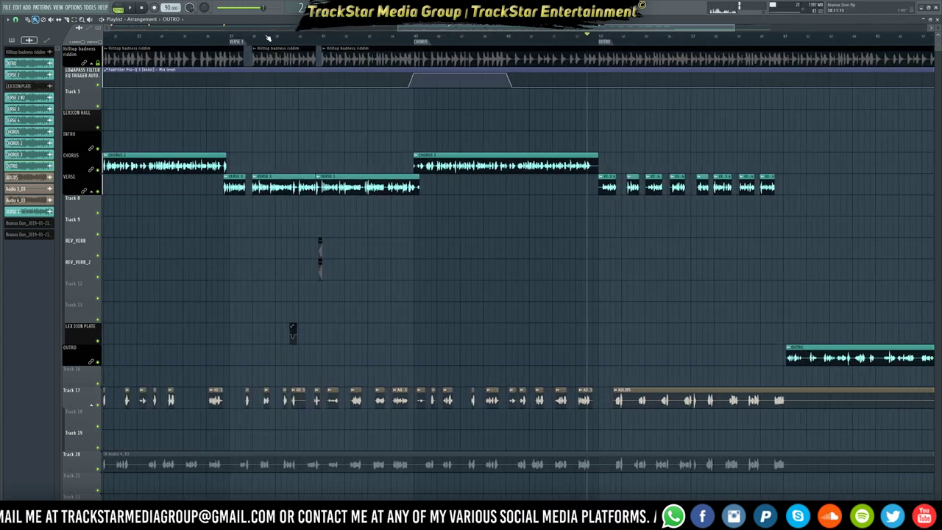
scroll(262, 38, up, 4)
scroll(263, 38, up, 3)
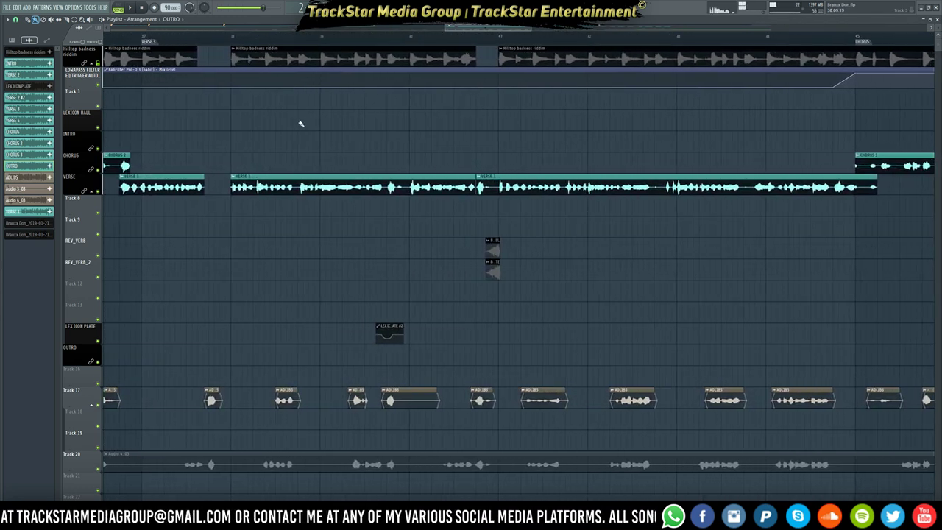
click(67, 20)
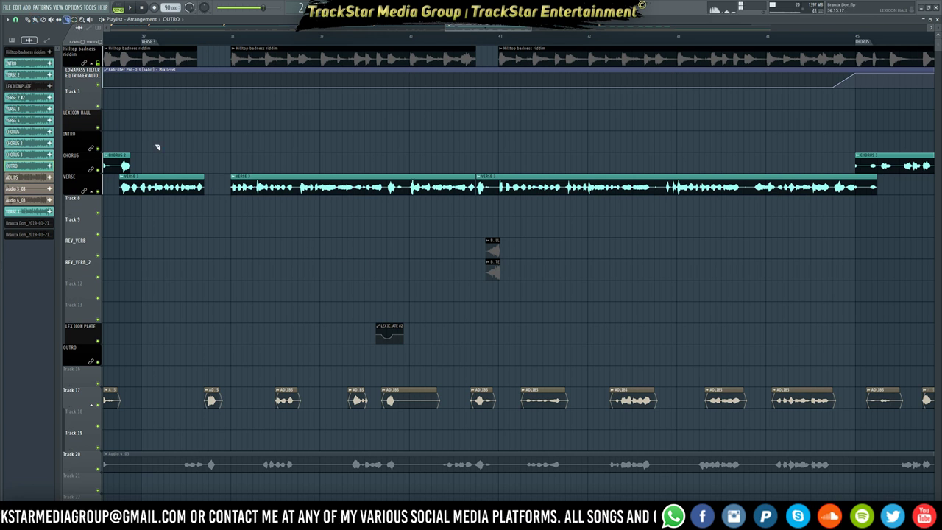
mouse_move(398, 385)
mouse_down()
mouse_move(398, 406)
mouse_move(398, 387)
mouse_up()
key(ctrl+z)
ctrl+click(412, 402)
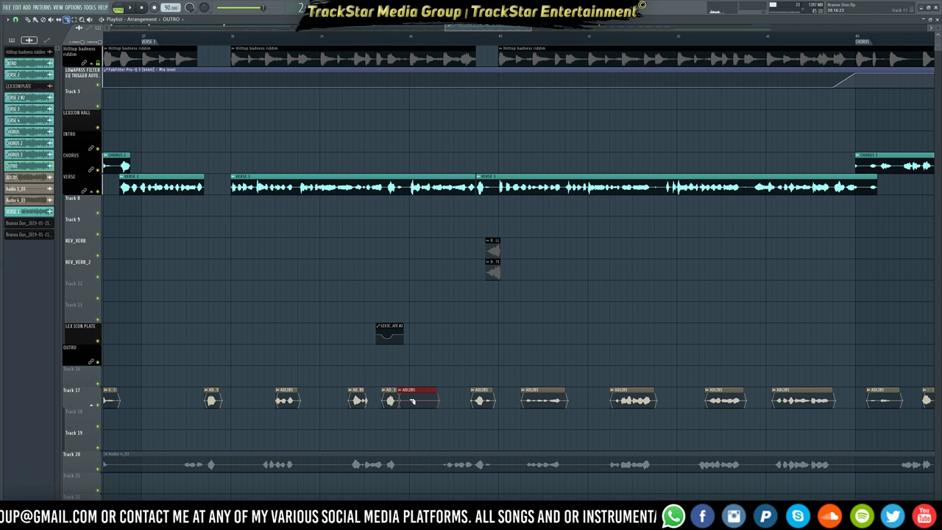
key(Delete)
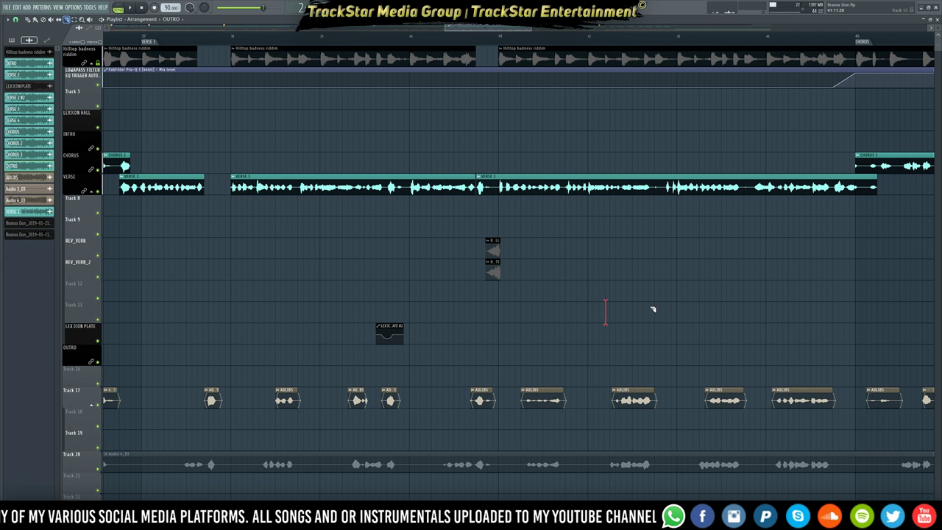
- Trim the silent edges of the late verse 3 ad-libs and the tail of the last chorus 3 ad-lib before the outro
drag(685, 311, 693, 275)
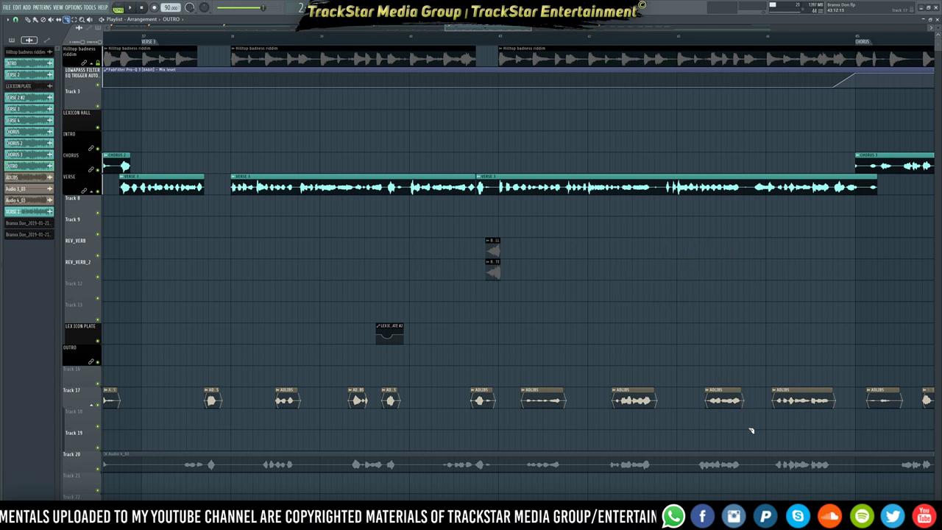
drag(777, 407, 775, 414)
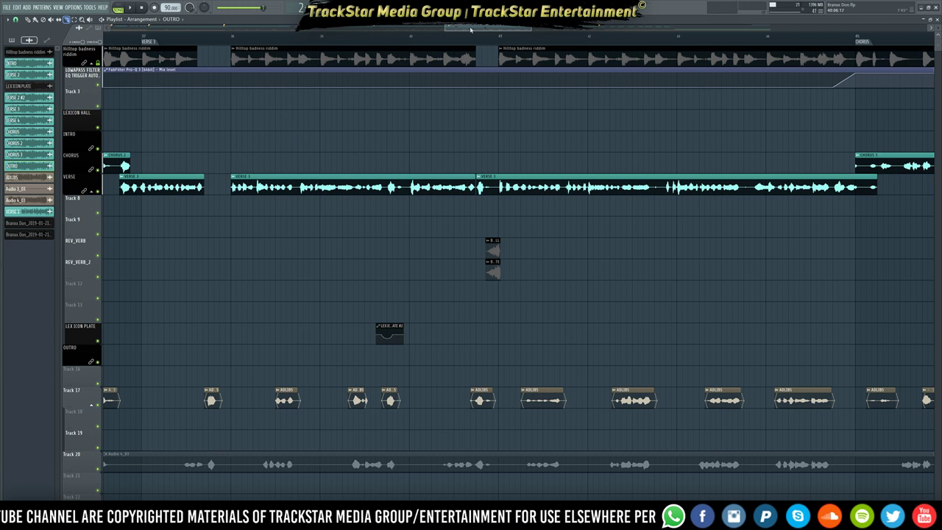
drag(471, 29, 513, 29)
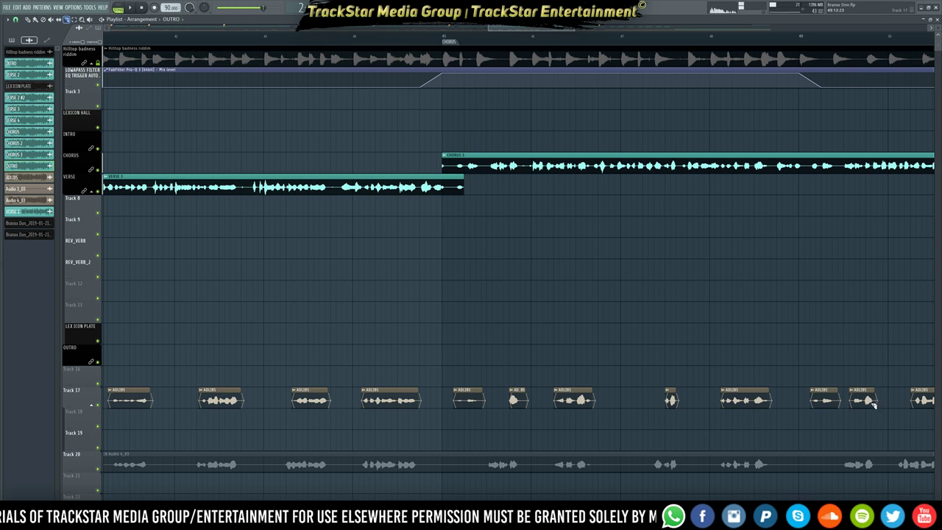
drag(532, 32, 618, 38)
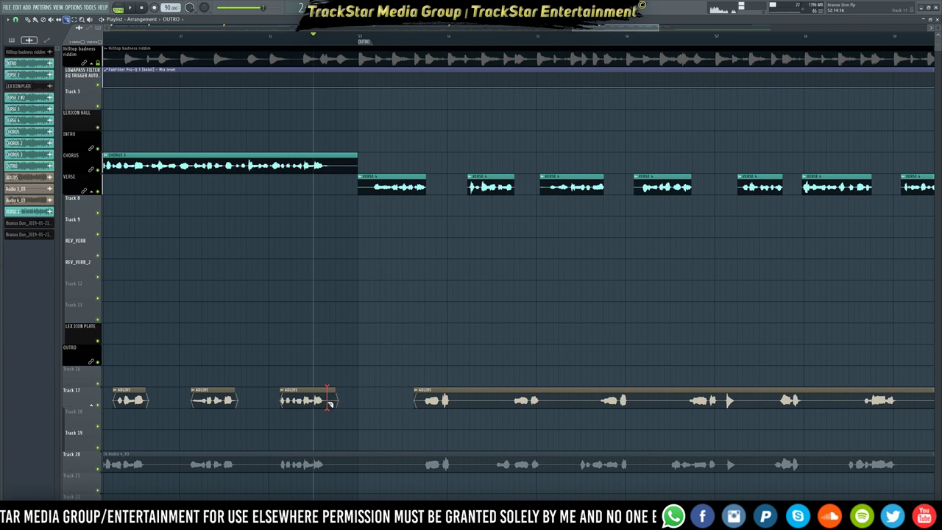
drag(328, 409, 327, 409)
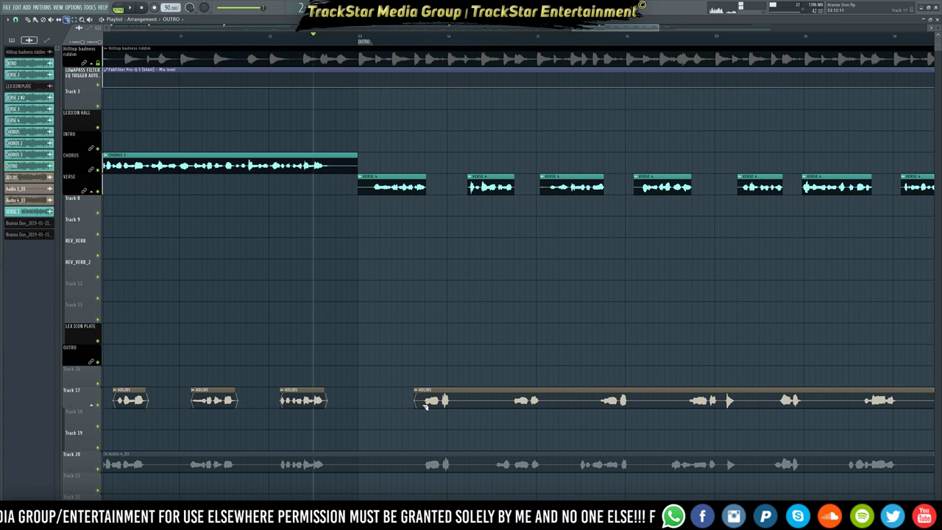
- Slice the outro ad-libs around the first three phrases from bar 53 to bar 56 and remove the silence between them
drag(425, 407, 445, 401)
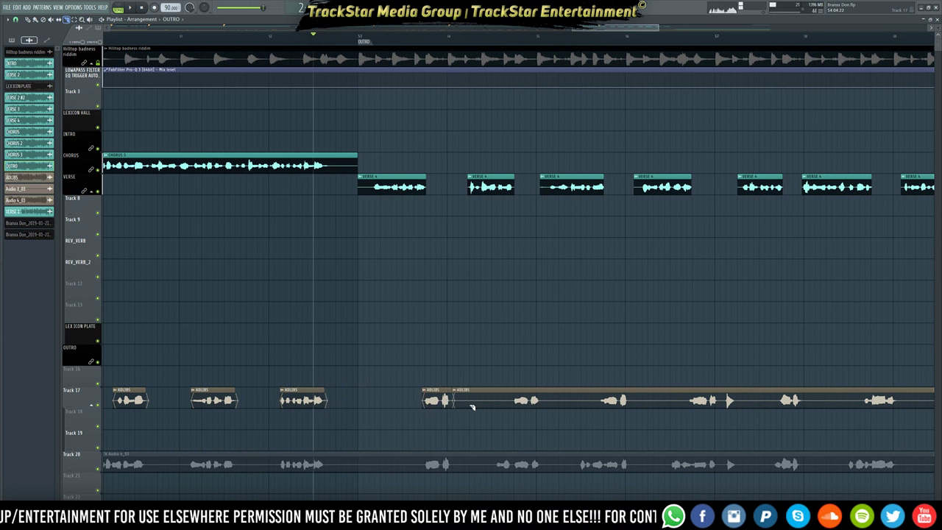
click(511, 404)
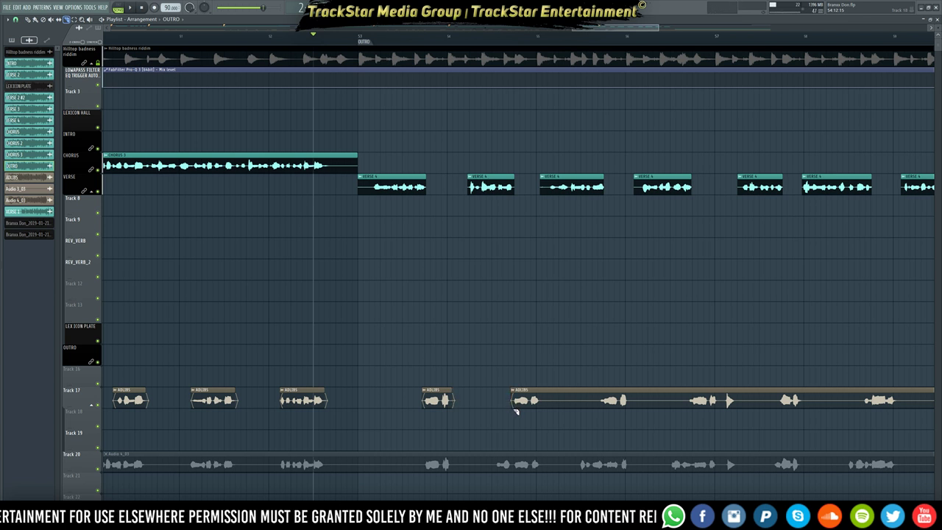
click(540, 404)
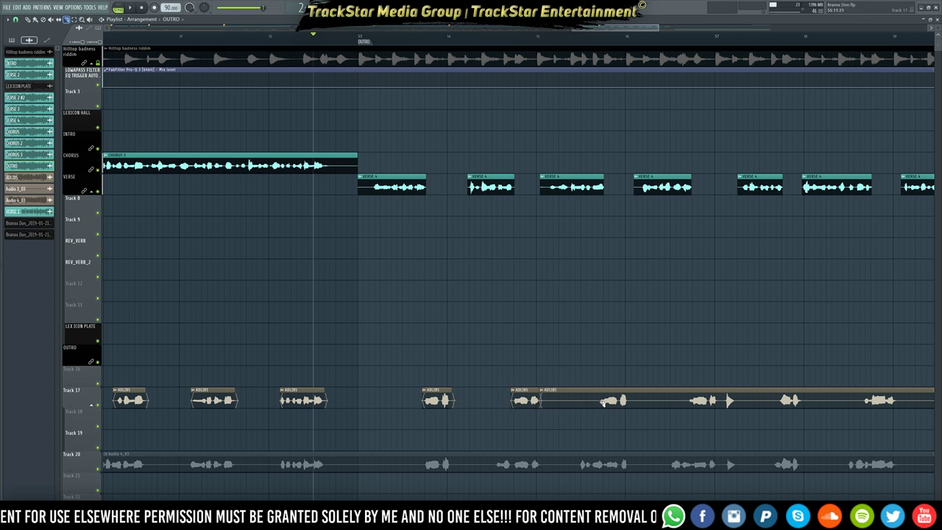
click(601, 405)
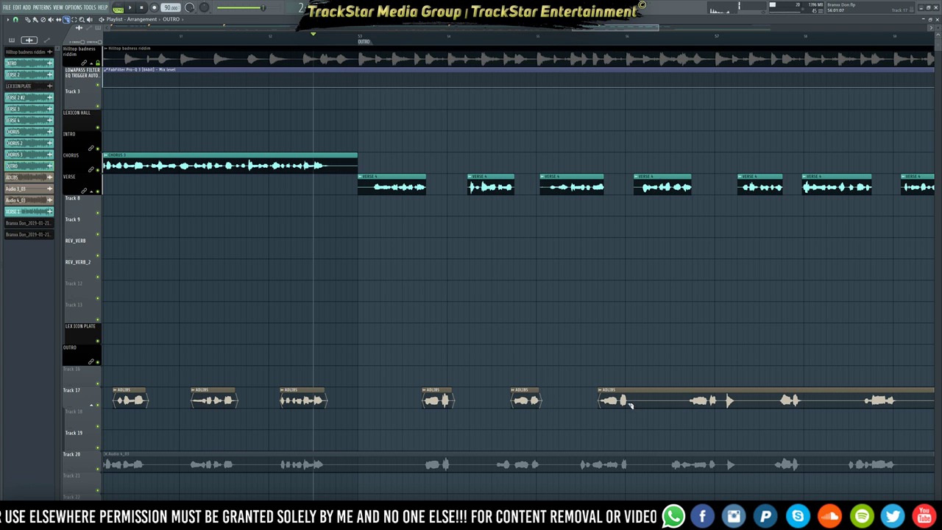
click(692, 404)
- Play the outro while isolating the three ad-lib phrases between bars 56 and 58 and removing the silent gaps
key(space)
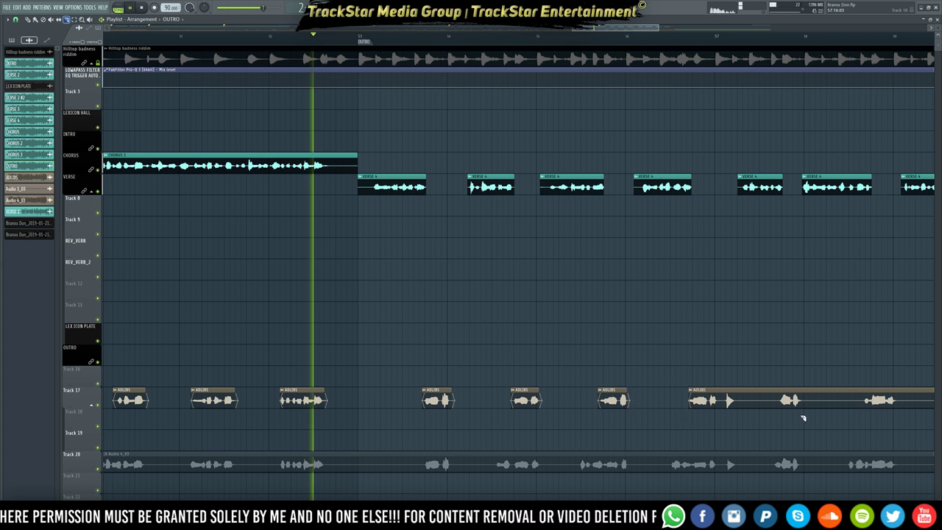
click(720, 403)
right_click(724, 404)
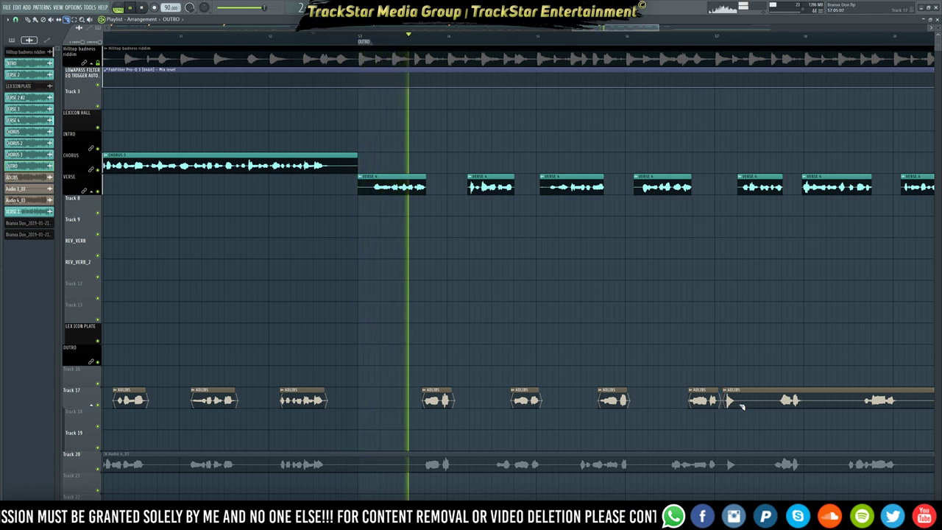
drag(738, 405, 739, 413)
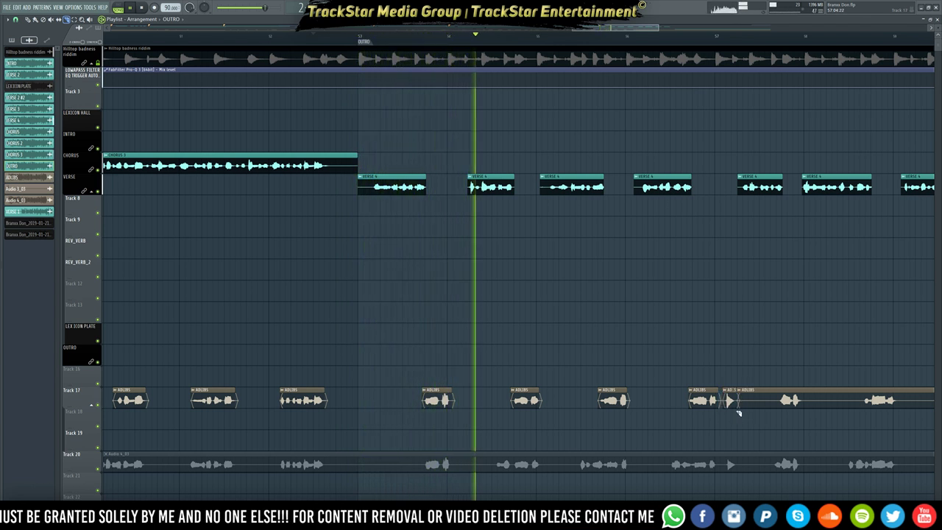
right_click(781, 403)
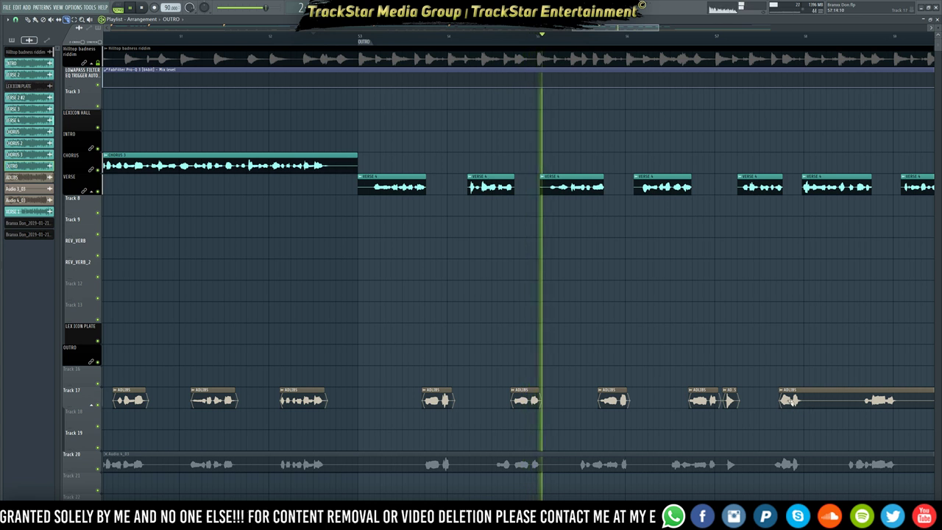
click(806, 403)
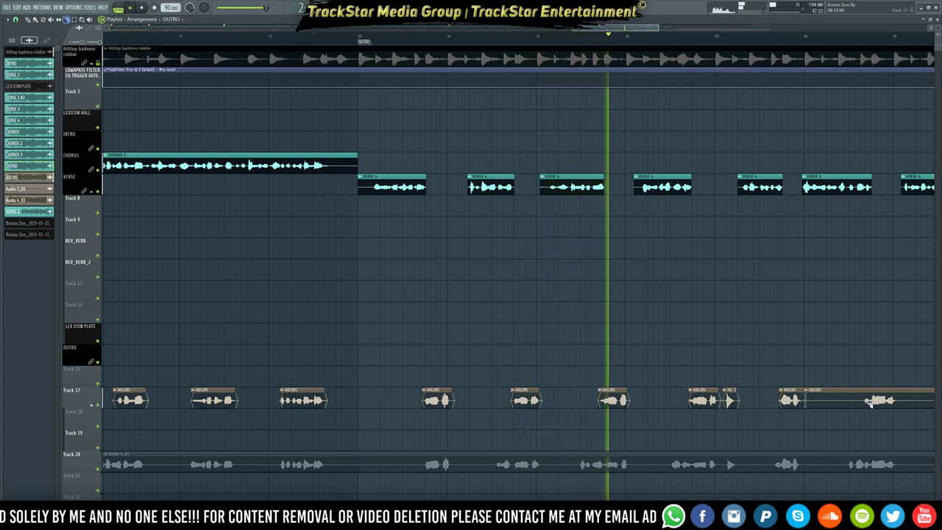
- Isolate the last three outro ad-libs between bars 58 and 61 and delete the empty remainder running under the OUTRO clip
right_click(867, 403)
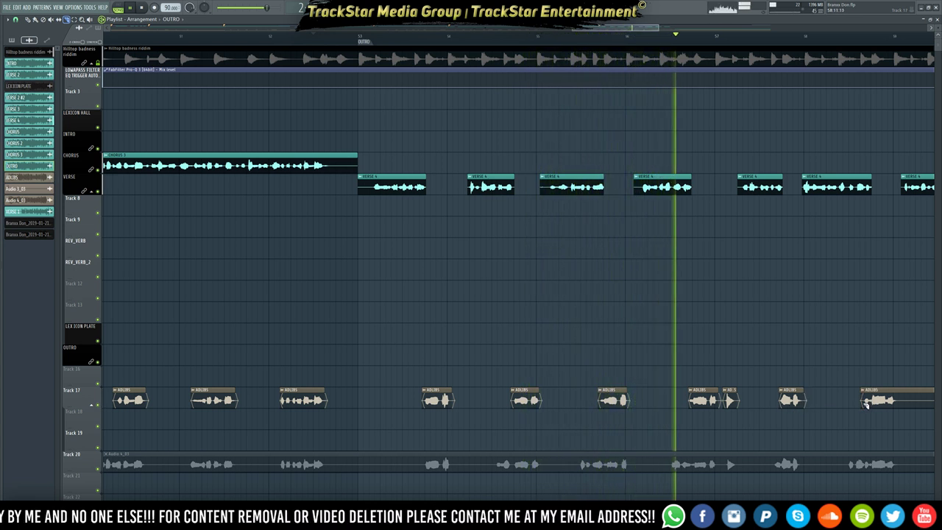
click(900, 397)
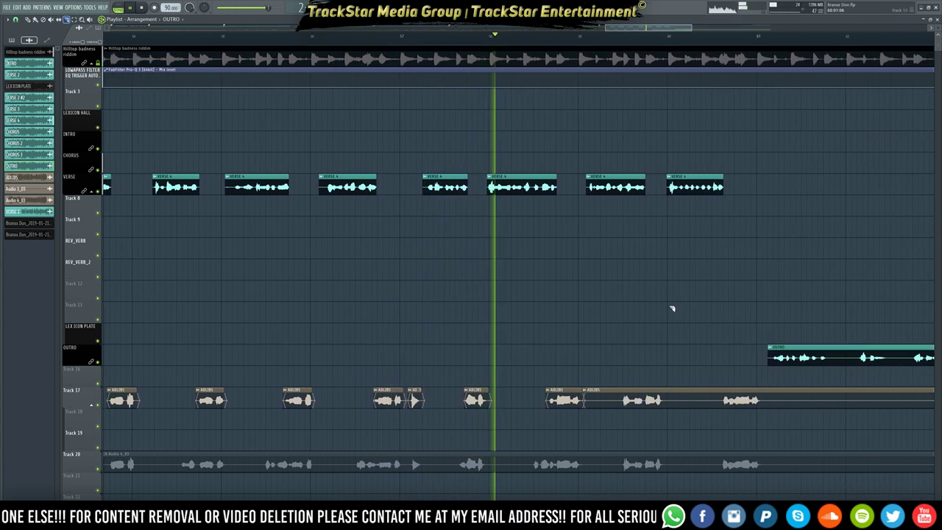
right_click(622, 401)
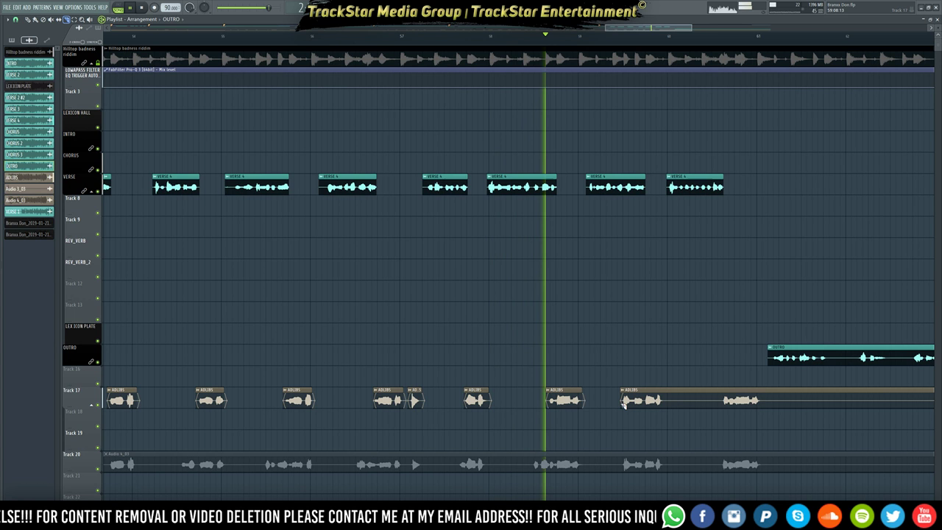
click(663, 404)
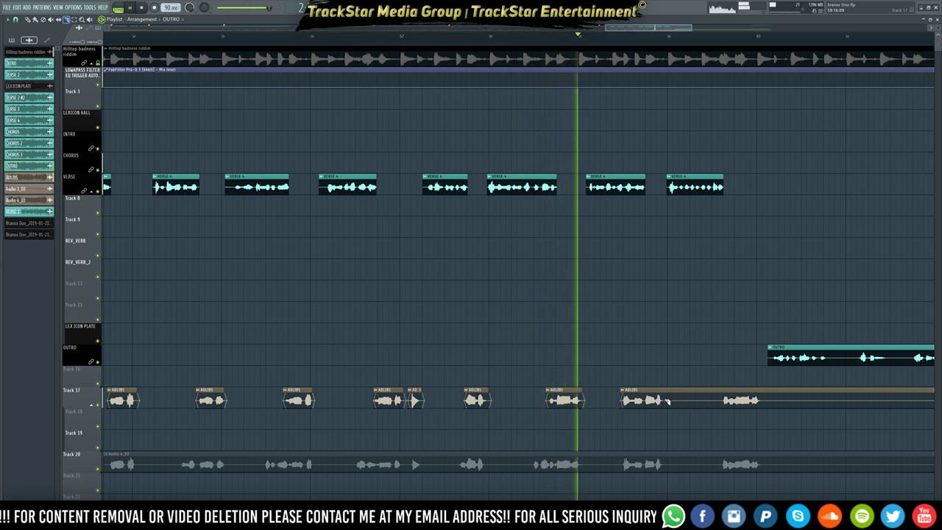
right_click(721, 401)
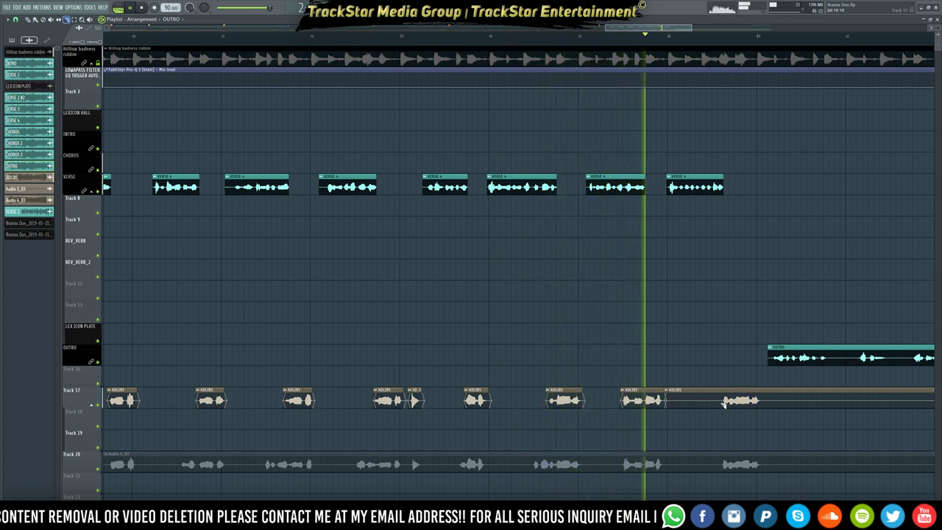
click(764, 403)
ctrl+click(828, 402)
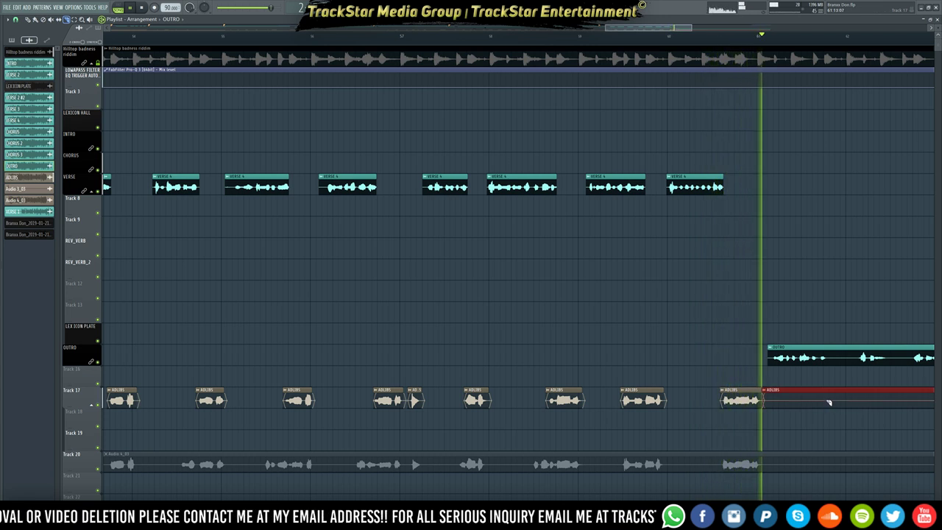
key(Delete)
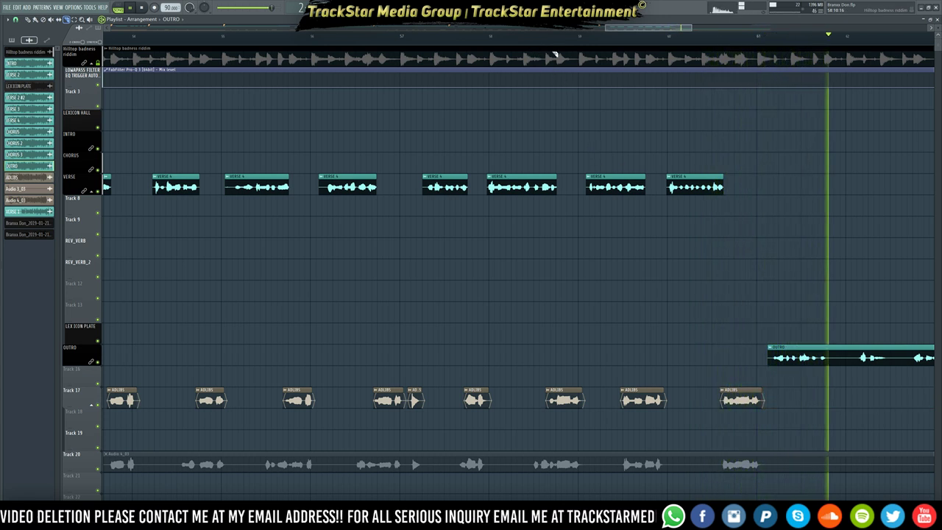
scroll(606, 27, down, 5)
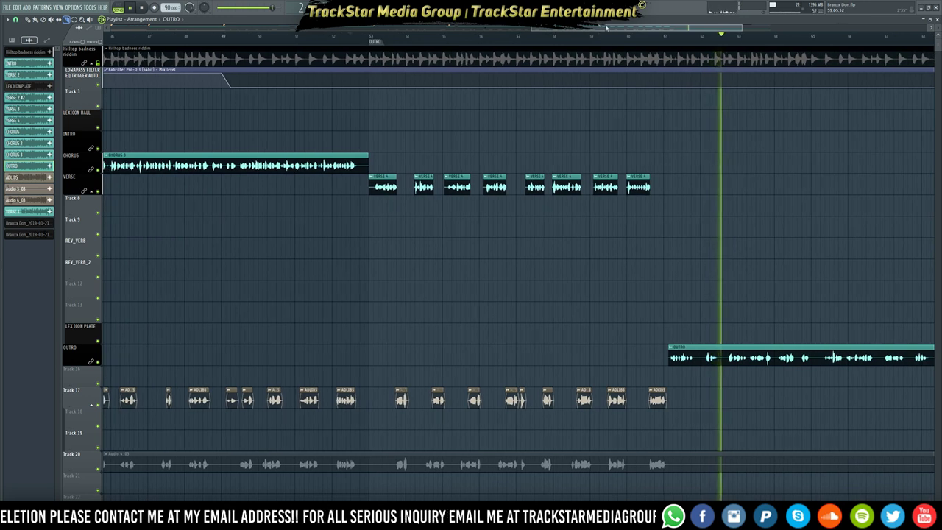
mouse_move(613, 28)
mouse_down()
mouse_move(564, 29)
mouse_move(597, 29)
mouse_up()
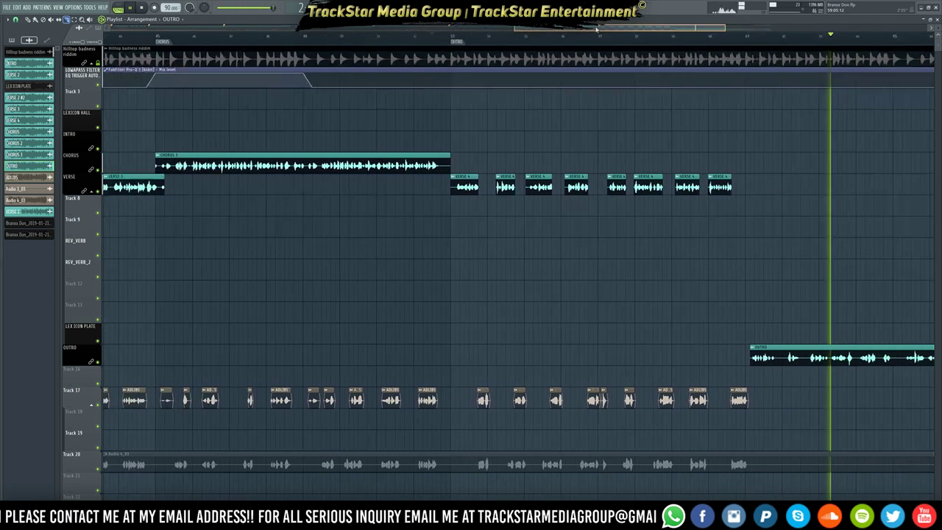
scroll(597, 35, down, 5)
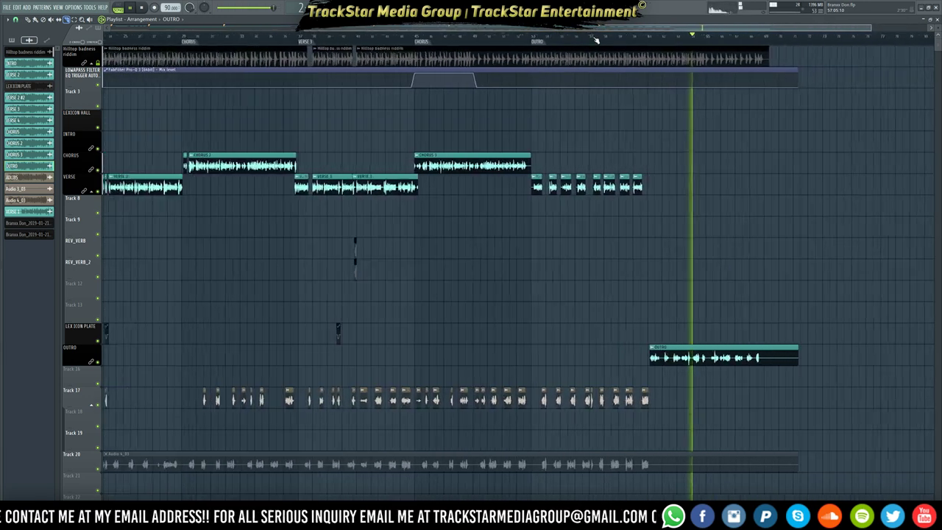
scroll(596, 40, down, 4)
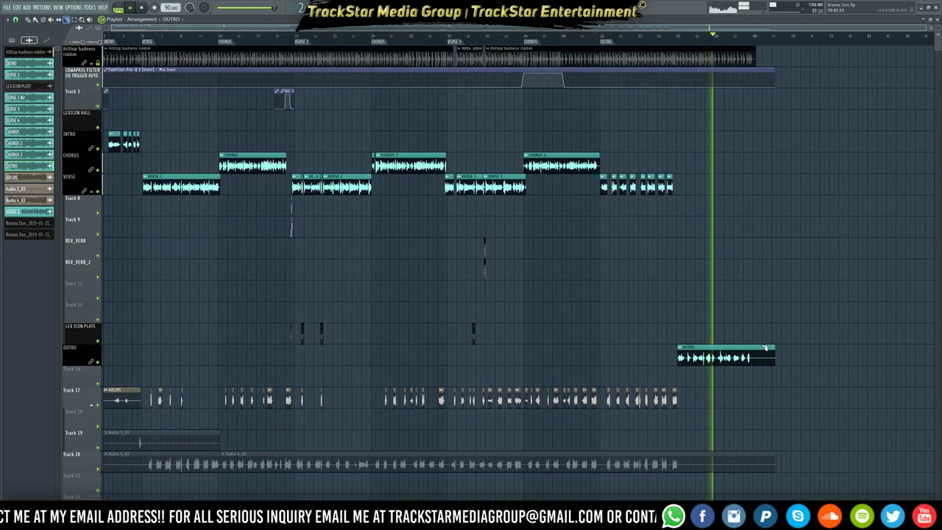
- Cut the silent tail off the OUTRO vocal clip, then isolate its first four phrases and remove the silence between them
drag(751, 342, 753, 367)
scroll(750, 44, up, 1)
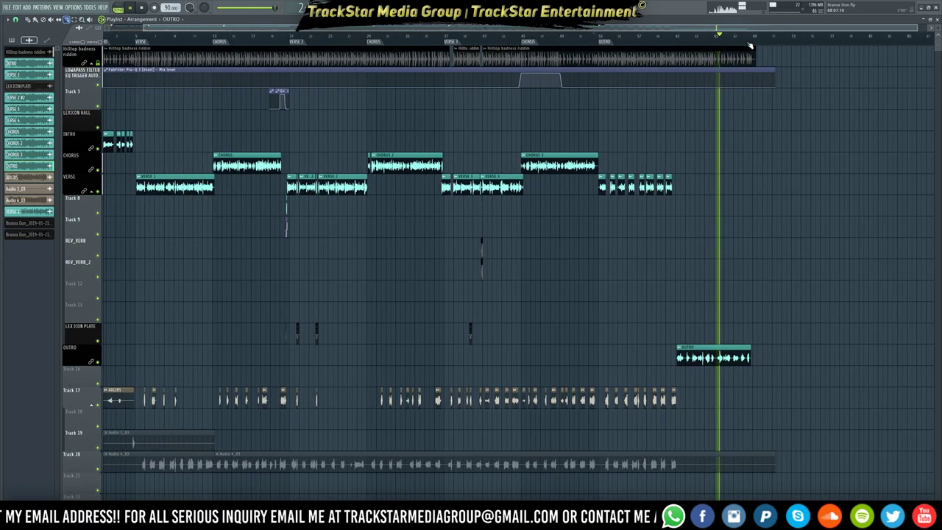
scroll(750, 46, up, 4)
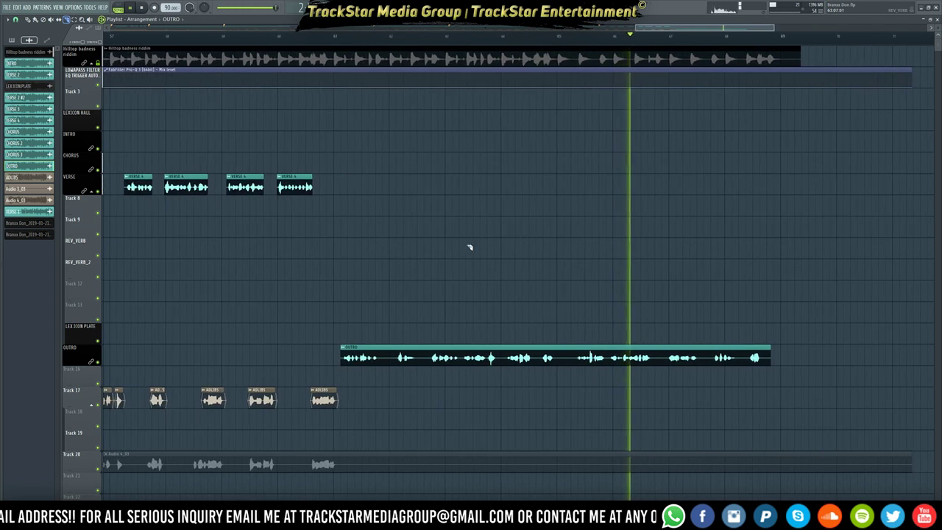
scroll(450, 38, up, 3)
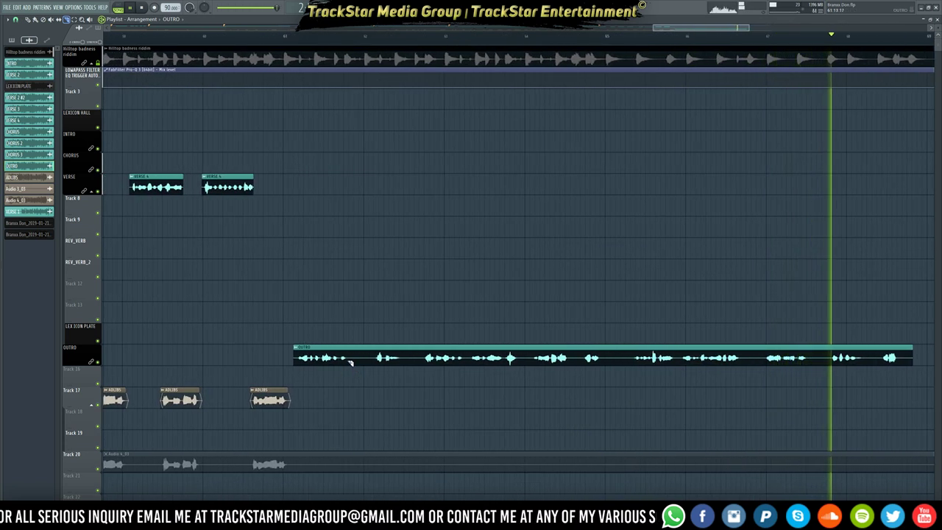
drag(349, 362, 519, 366)
right_click(531, 363)
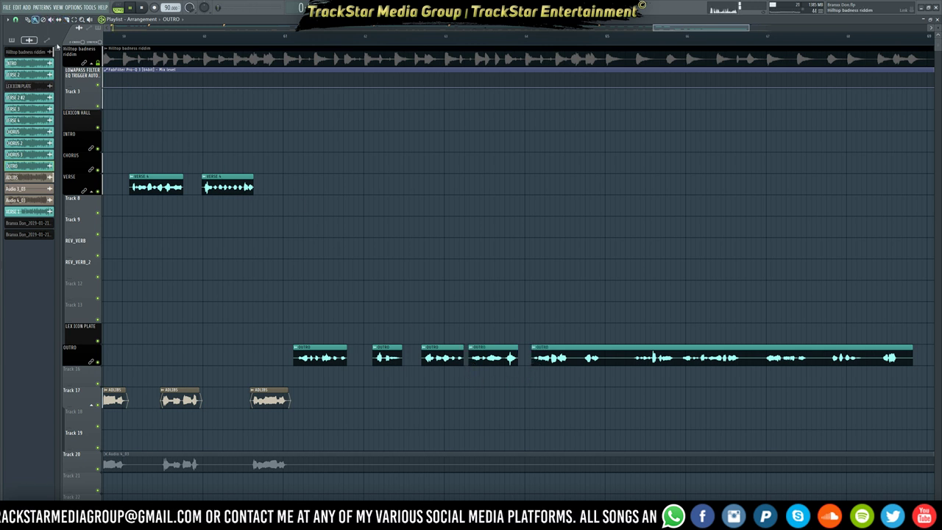
- Set the OUTRO vocal clip's declicking mode to Smooth (bleeding)
double_click(335, 360)
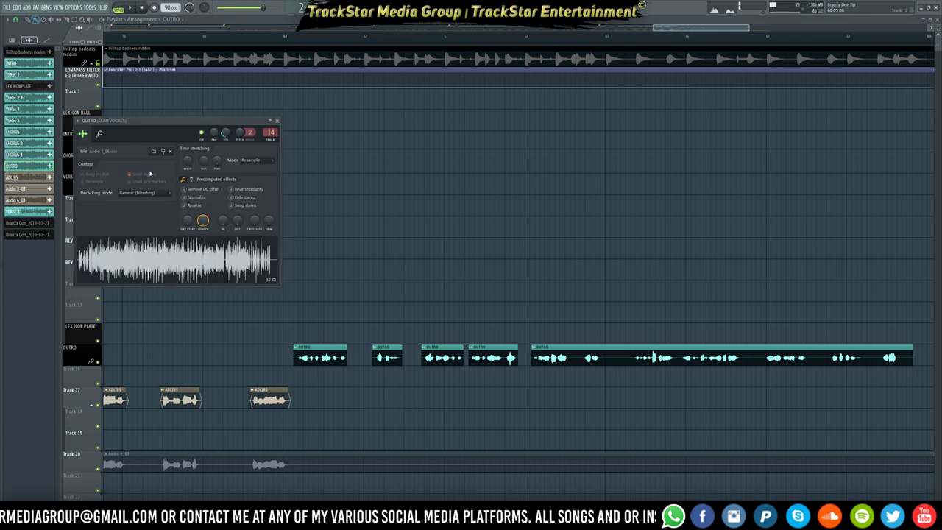
click(144, 193)
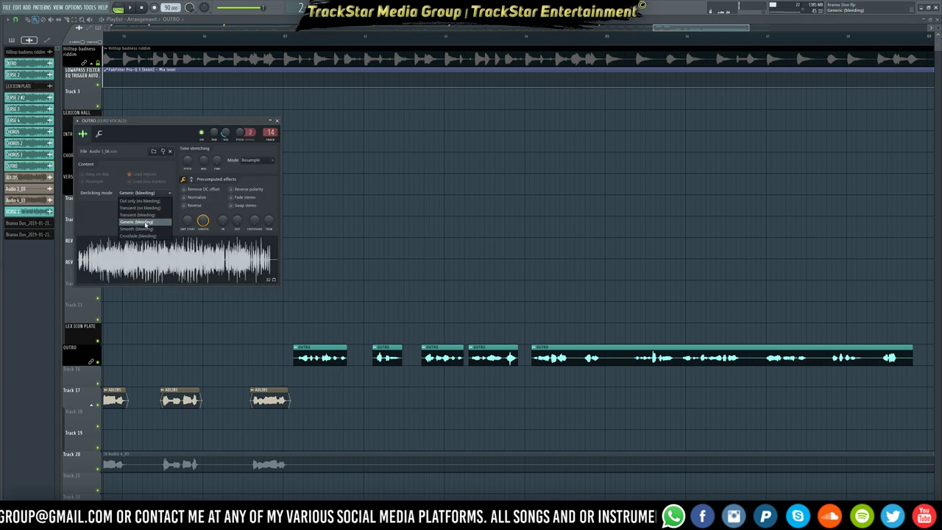
click(145, 222)
click(154, 193)
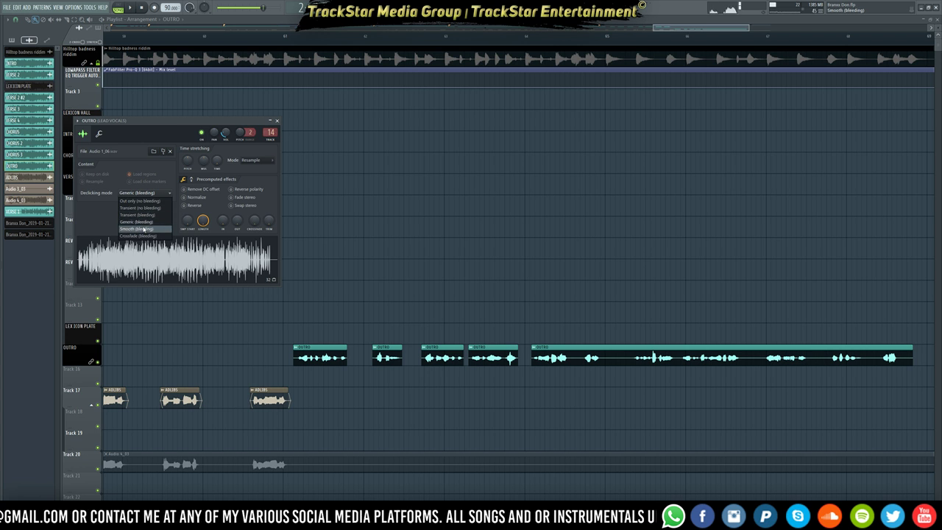
click(144, 229)
key(space)
key(Escape)
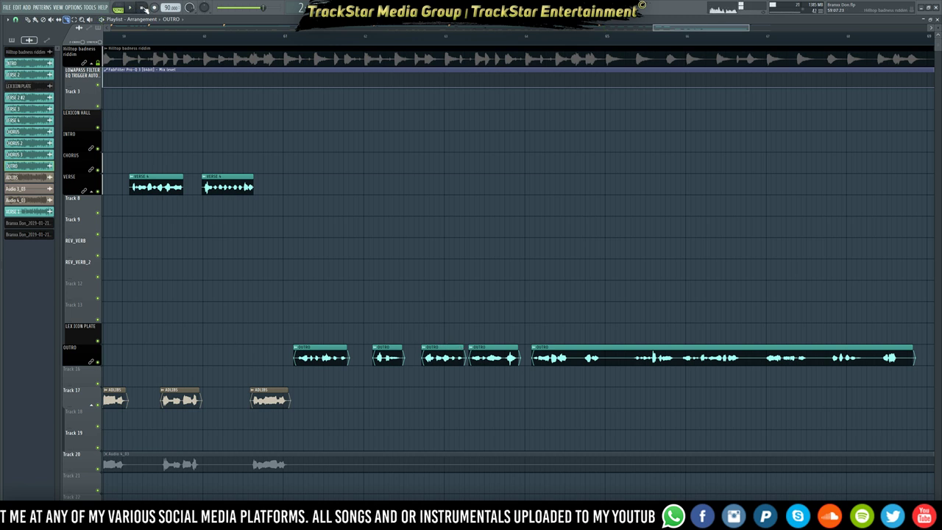
- Open the INTRO vocal clip's sampler settings to check its declicking mode
scroll(254, 41, down, 1)
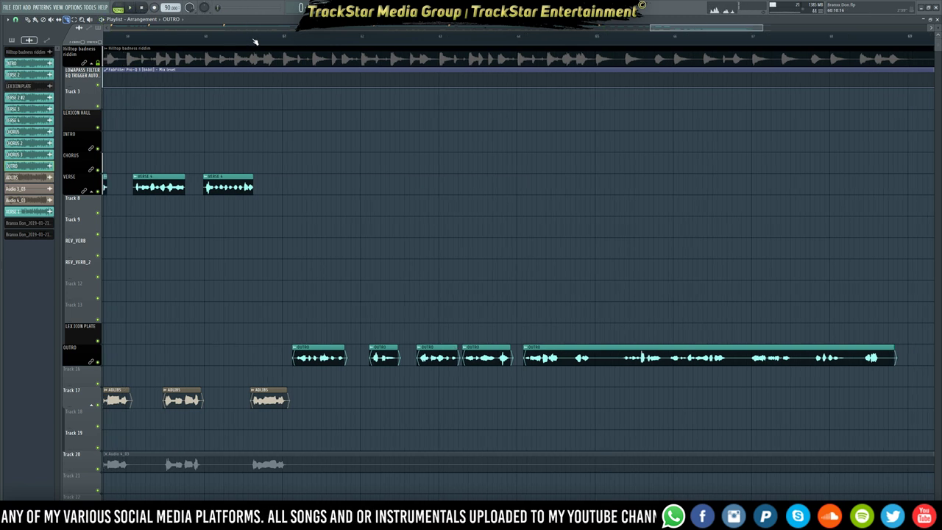
scroll(254, 41, down, 3)
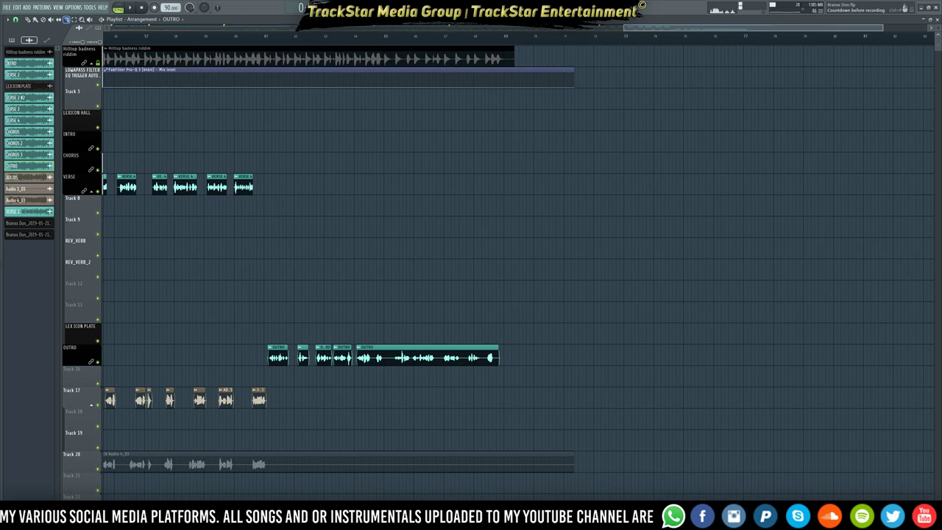
scroll(243, 91, down, 4)
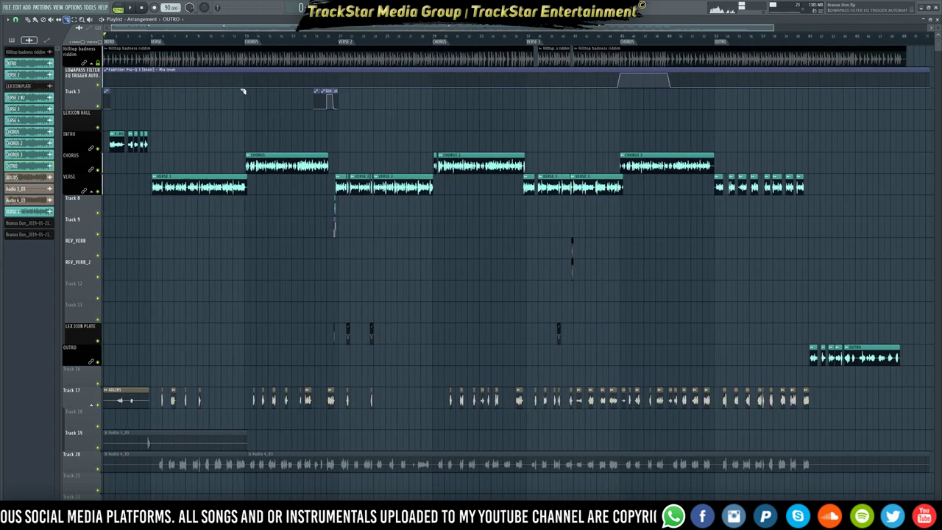
right_click(136, 107)
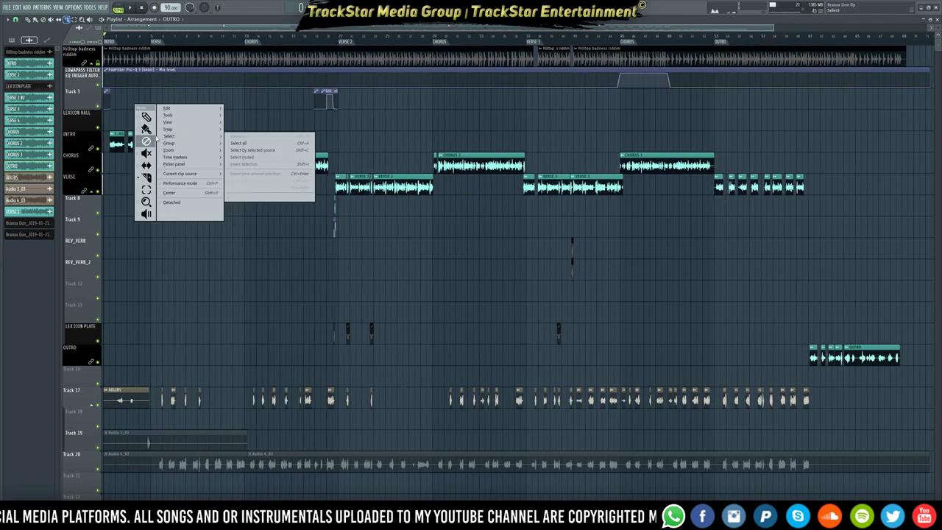
click(144, 129)
double_click(120, 144)
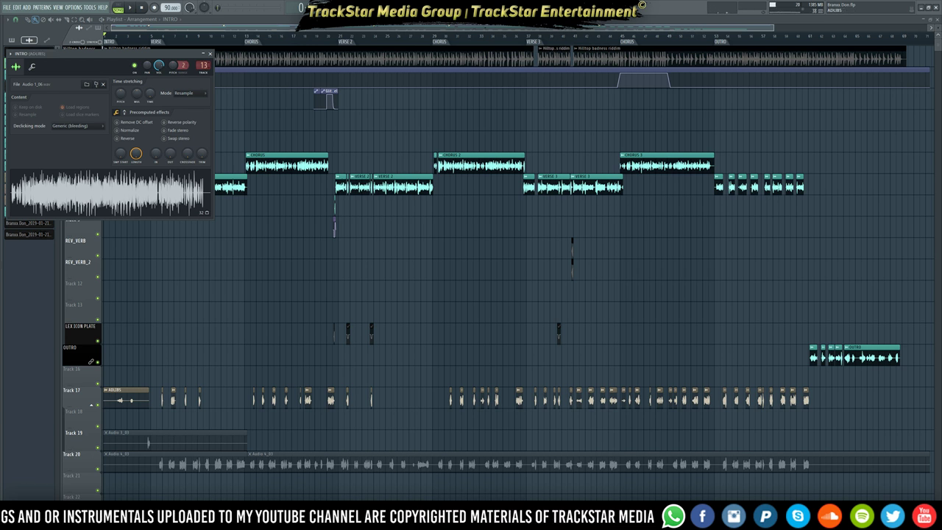
right_click(235, 228)
- Play the intro and delete the long ADLIBS clip running beneath it on Track 17
key(space)
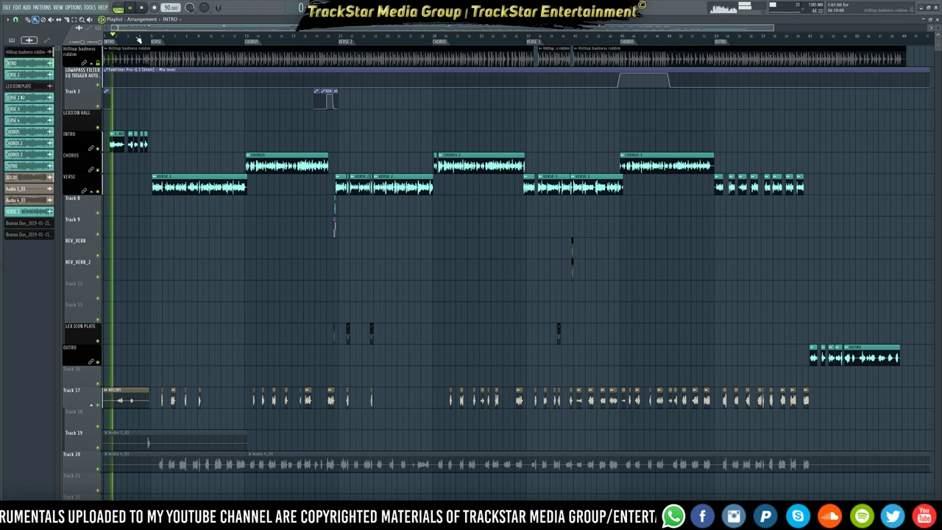
scroll(125, 39, up, 2)
scroll(125, 38, up, 4)
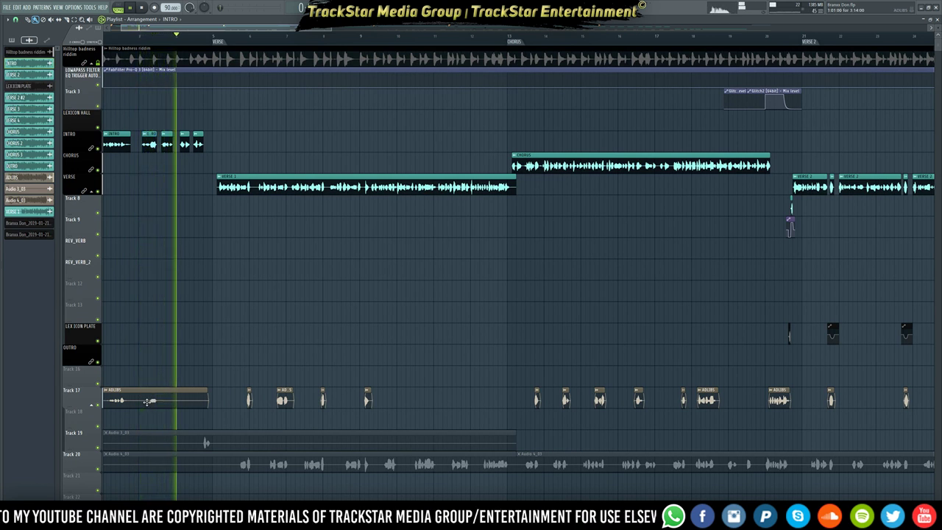
right_click(128, 405)
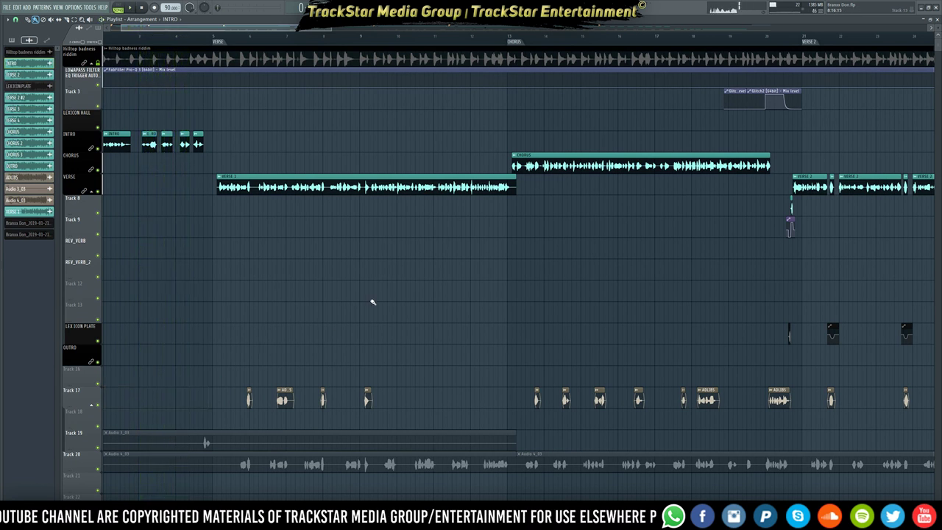
- Play the outro from about bar 63 to review the separated OUTRO vocal phrases
scroll(412, 364, down, 5)
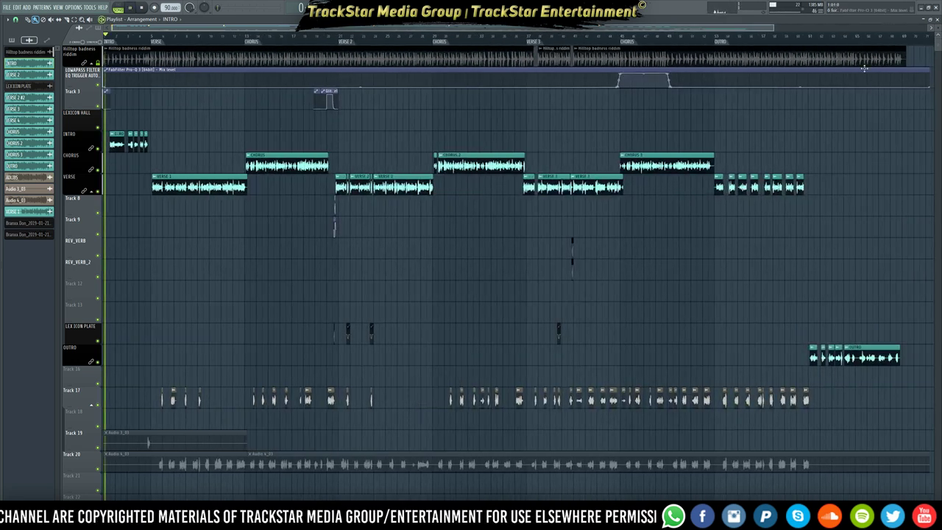
click(835, 37)
scroll(836, 40, up, 5)
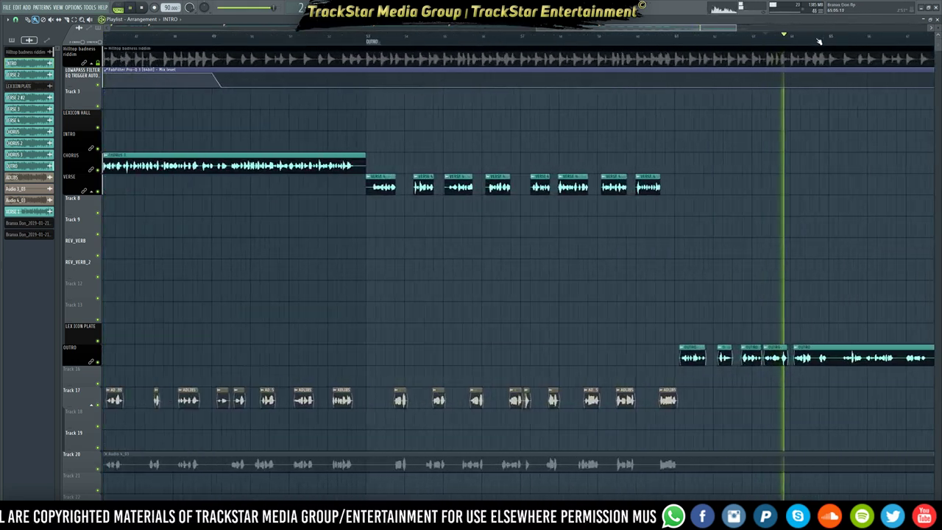
drag(647, 28, 705, 42)
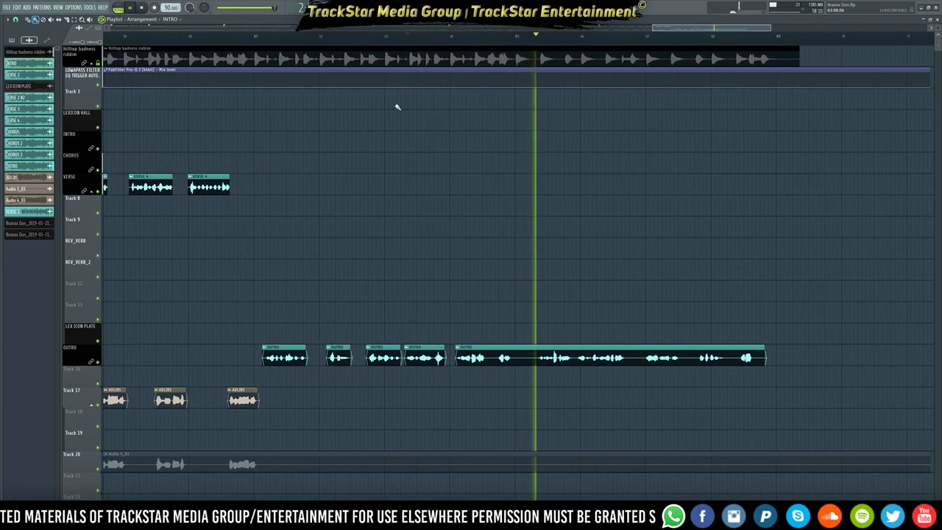
key(space)
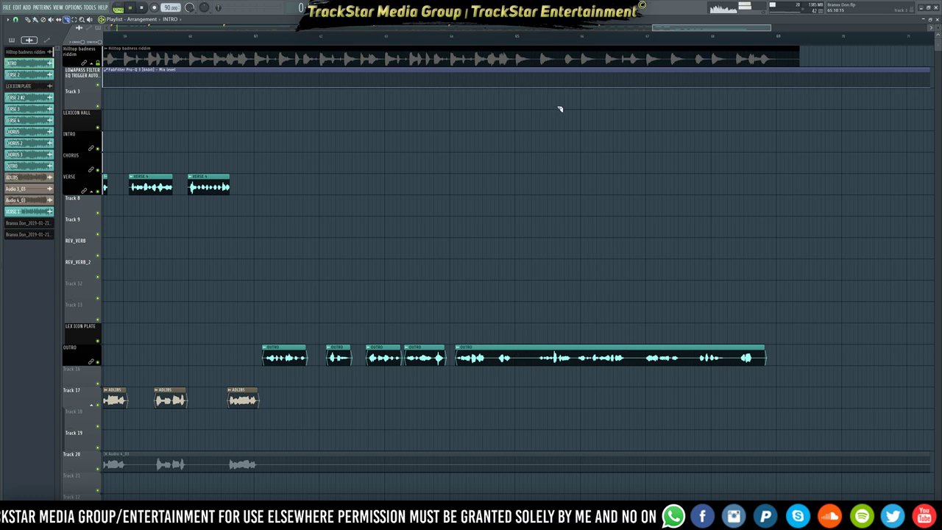
- Isolate the fifth, sixth and seventh OUTRO phrases and remove the silent gaps around them
scroll(609, 50, up, 3)
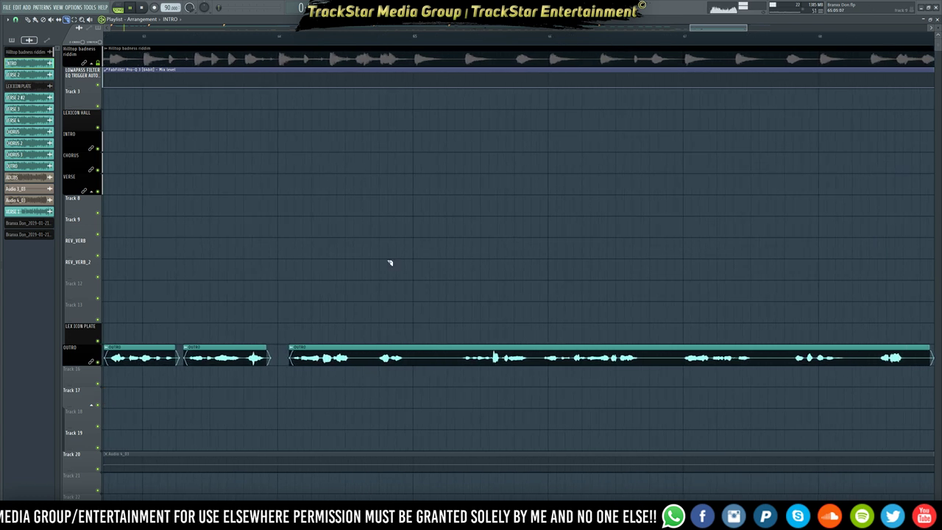
click(354, 364)
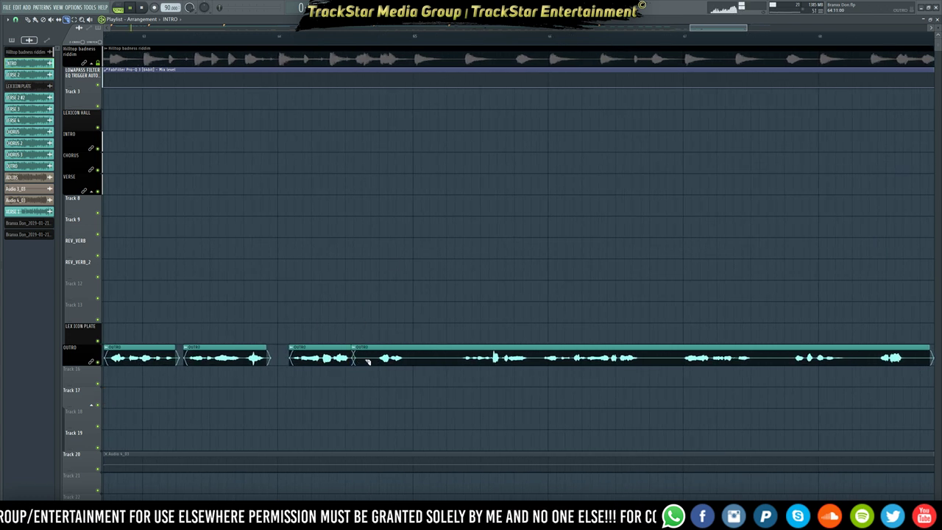
right_click(378, 361)
click(407, 361)
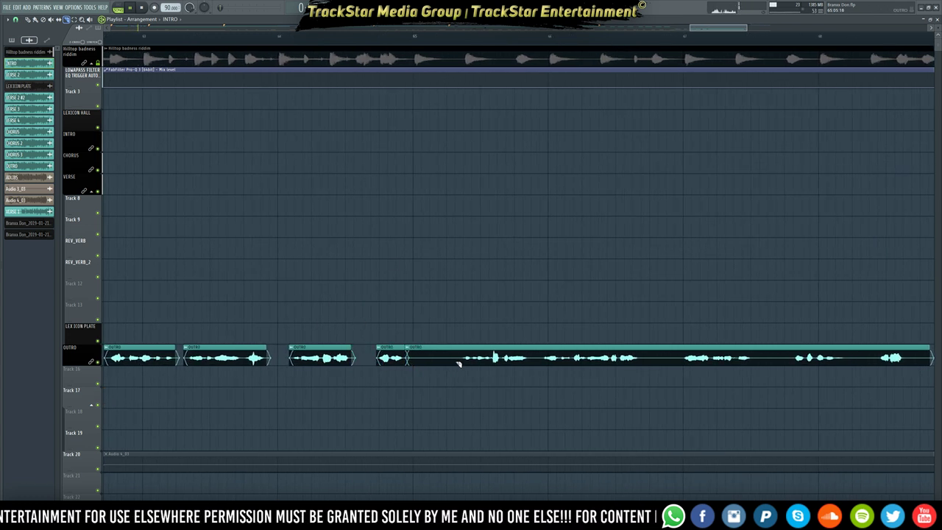
right_click(462, 363)
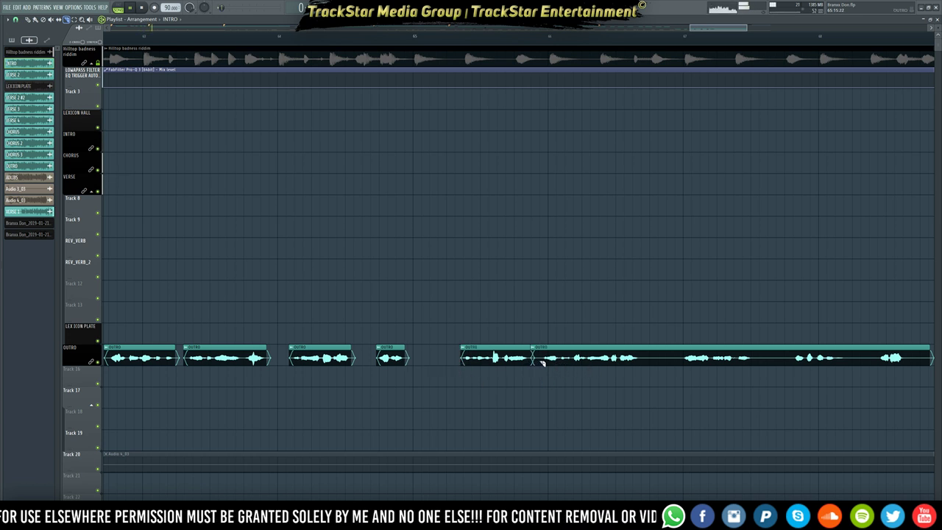
right_click(543, 363)
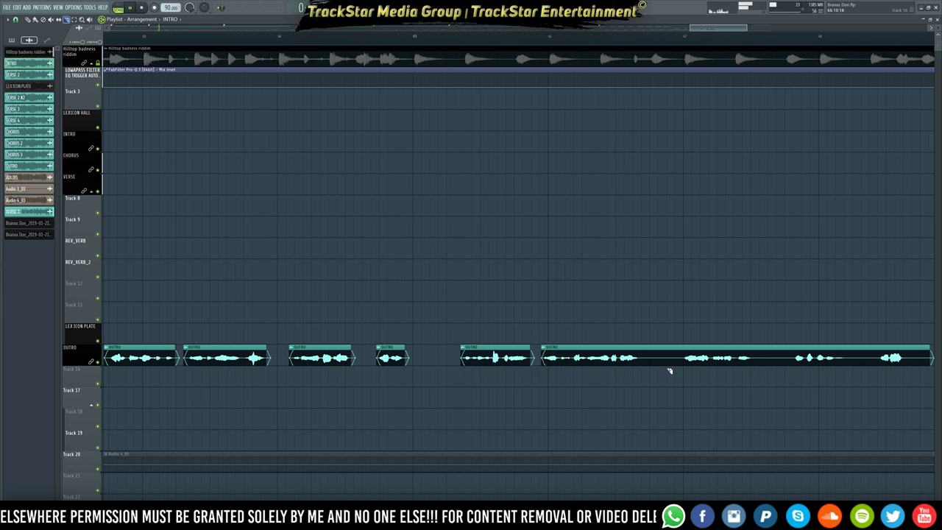
- Isolate the last four OUTRO phrases, removing the silence between them and the empty piece after the final one
click(643, 363)
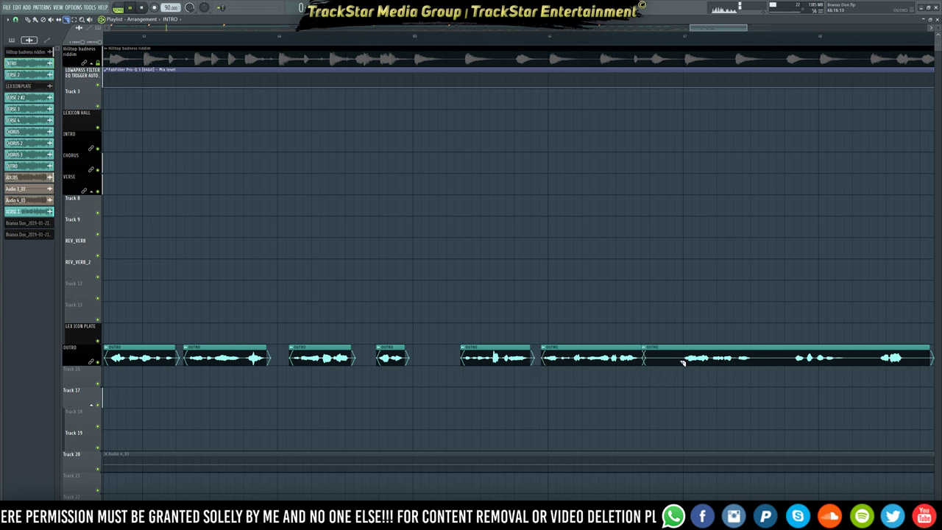
click(679, 364)
right_click(660, 364)
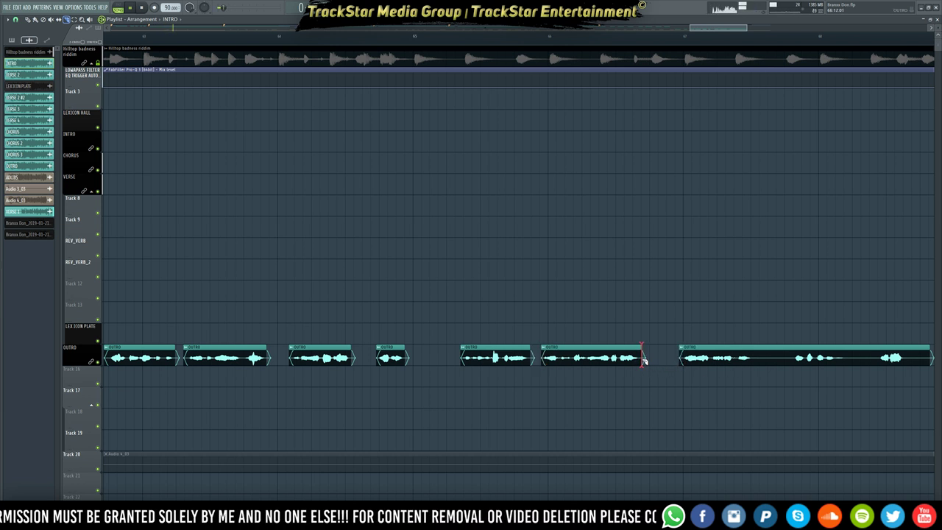
click(753, 365)
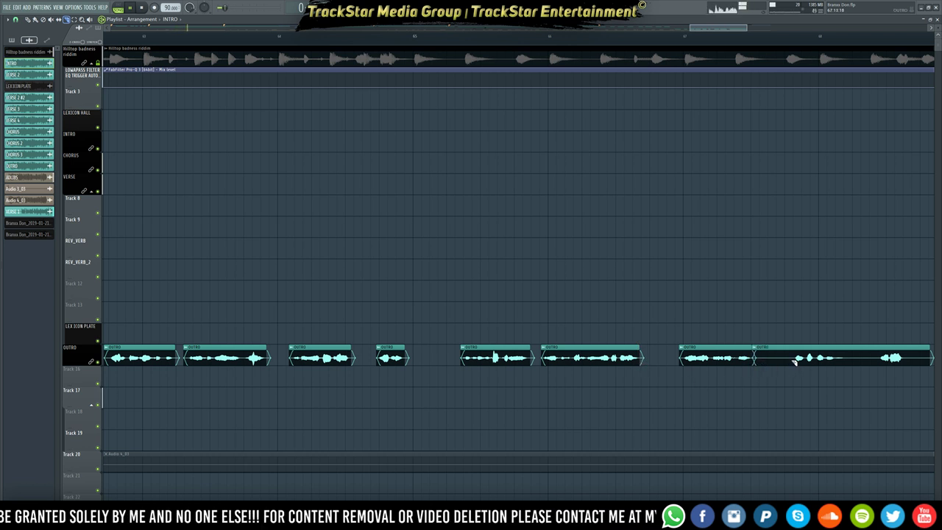
click(792, 363)
right_click(790, 365)
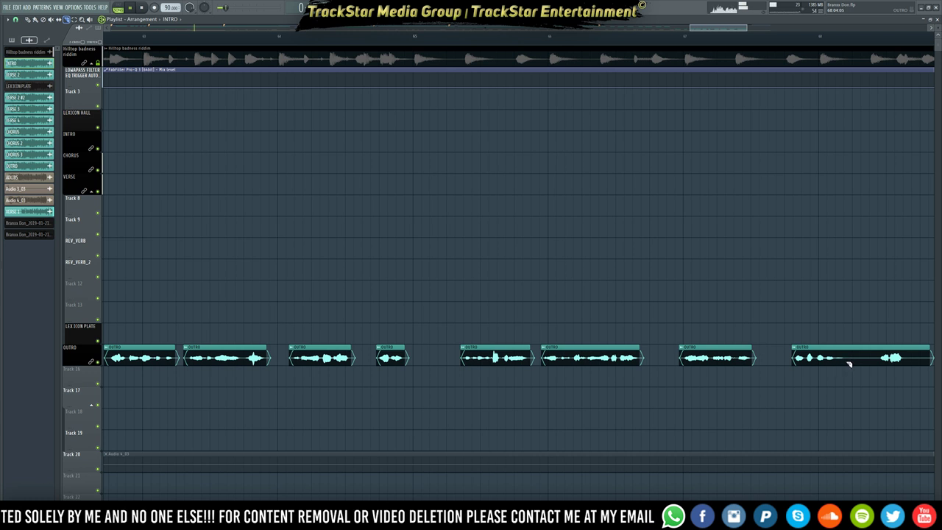
right_click(879, 361)
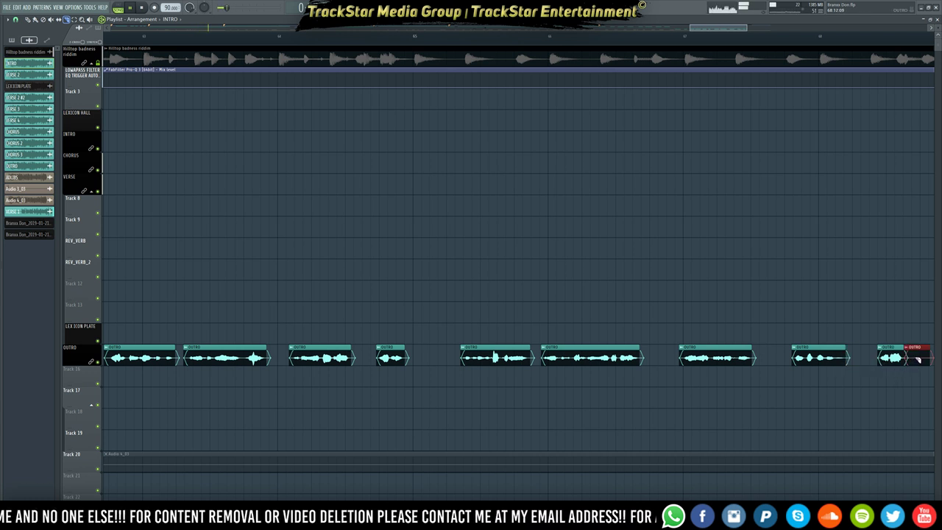
- Play the first chorus into verse 2 and check the LEAD VOCALS channel in the mixer
scroll(899, 338, down, 8)
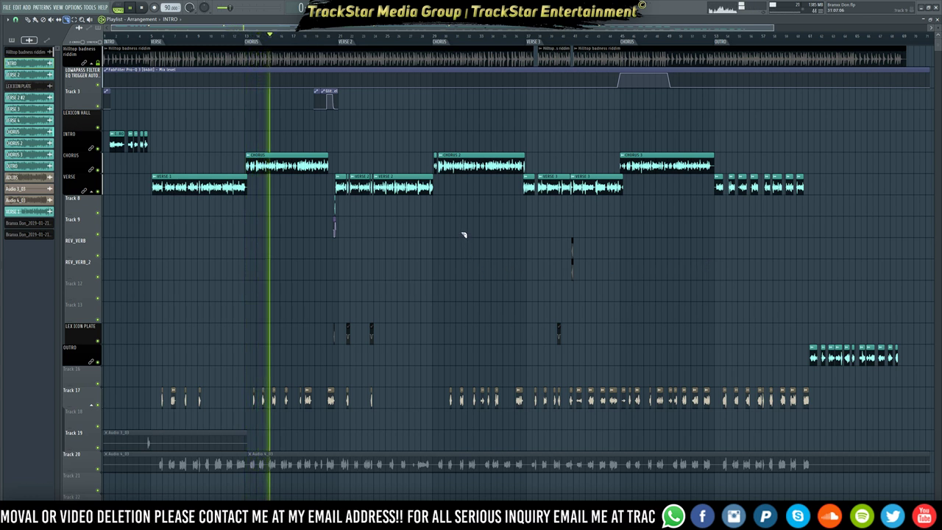
key(F9)
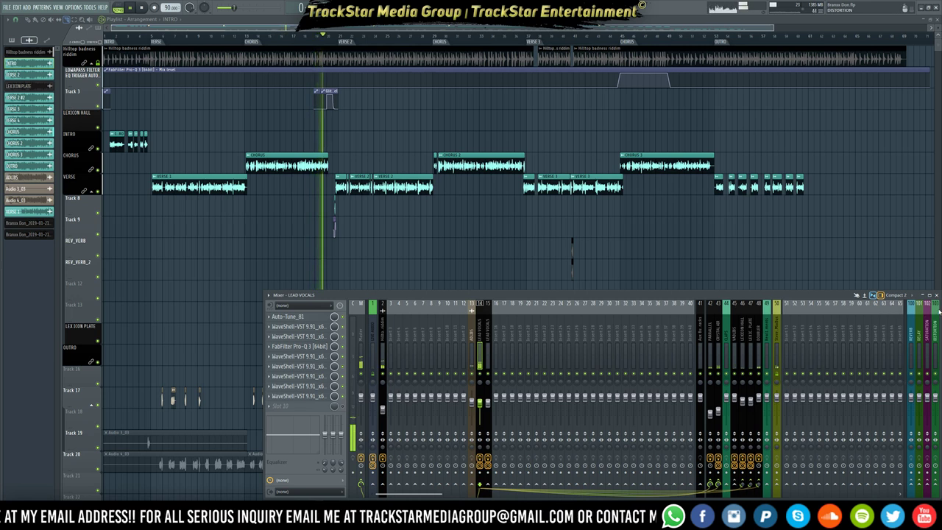
click(878, 270)
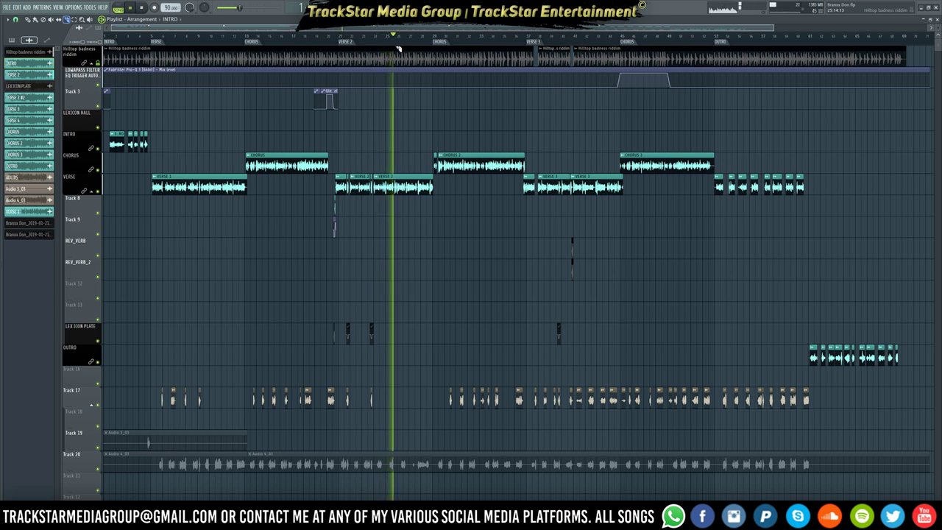
- Stop playback, select the first chorus section on the timeline and open the mixer on the LEAD VOCALS channel
key(space)
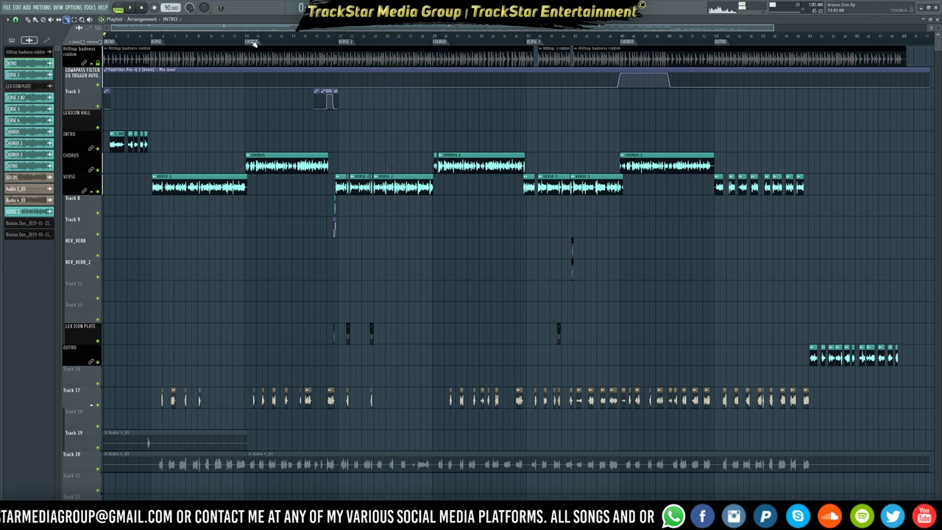
drag(247, 40, 332, 42)
key(F9)
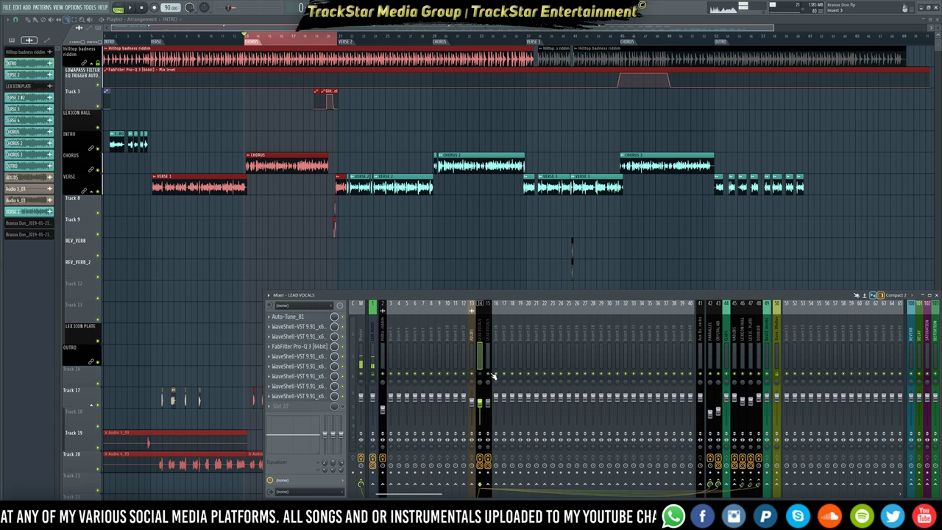
- Open PanMan on the VADLIBS mixer channel and load its basic panning preset 2 BarWideSlow MIDI
click(734, 346)
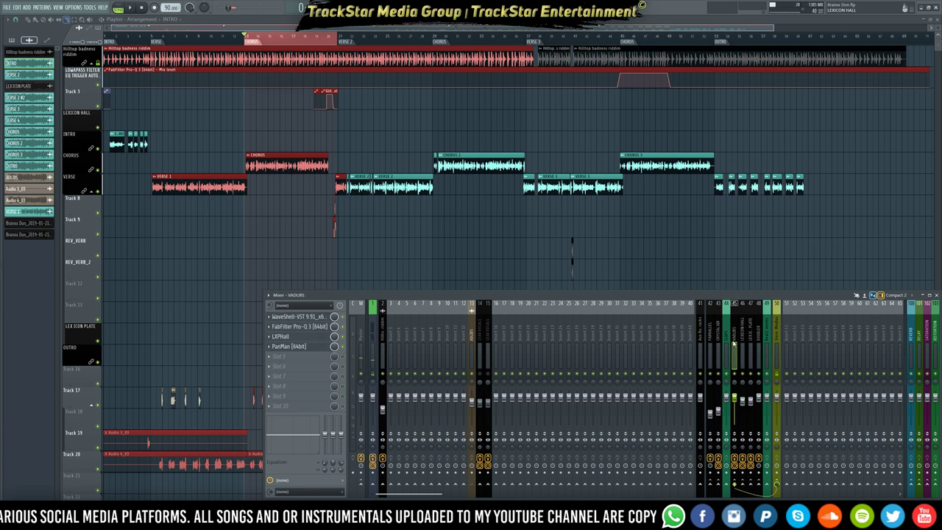
click(296, 347)
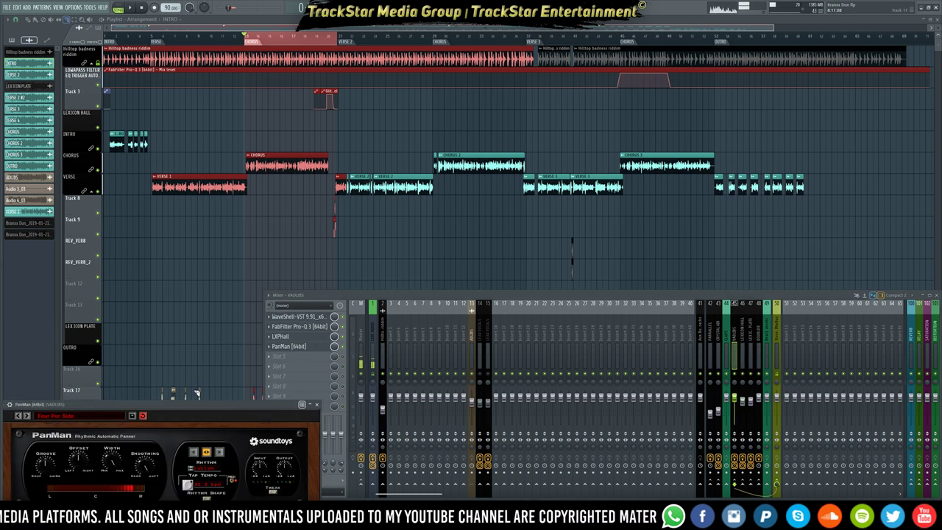
drag(134, 407, 535, 314)
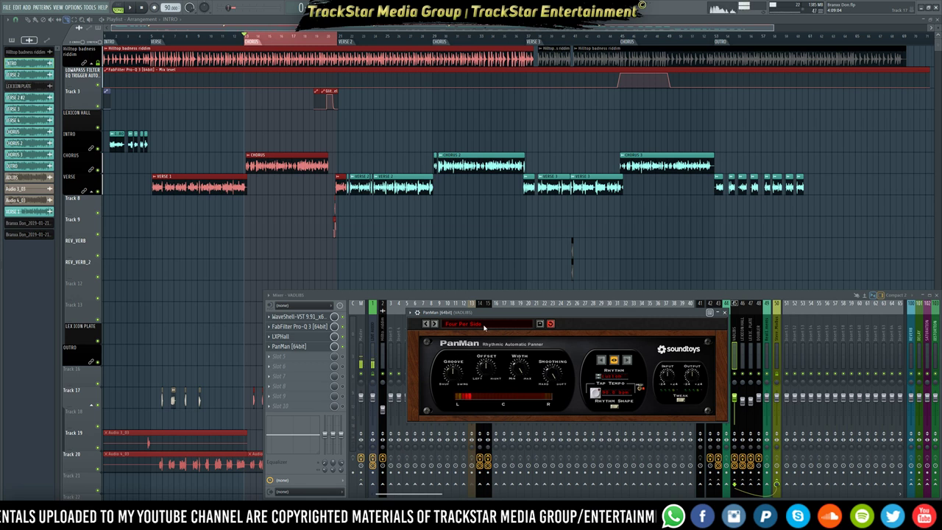
click(472, 327)
mouse_move(492, 328)
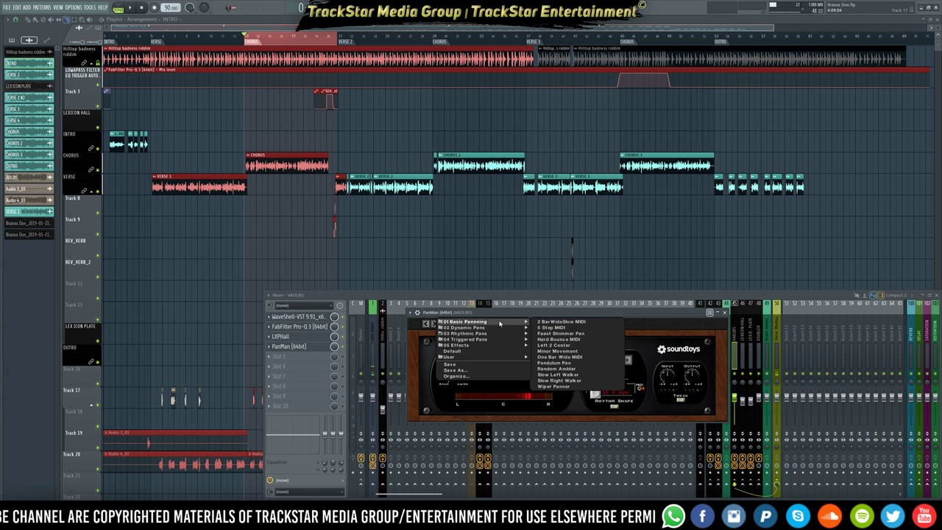
click(561, 324)
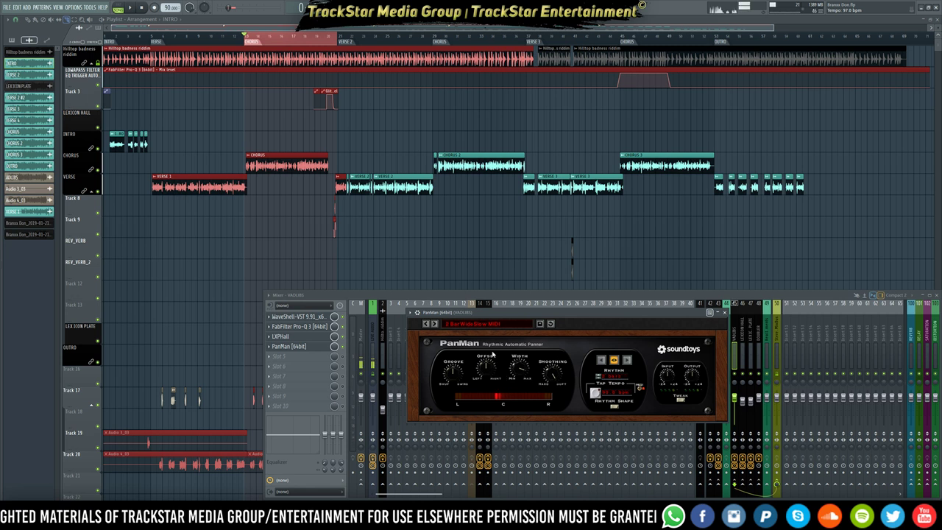
- Load PanMan's Pendulum Pan preset from the basic panning presets and audition it over the first chorus
click(490, 326)
mouse_move(478, 334)
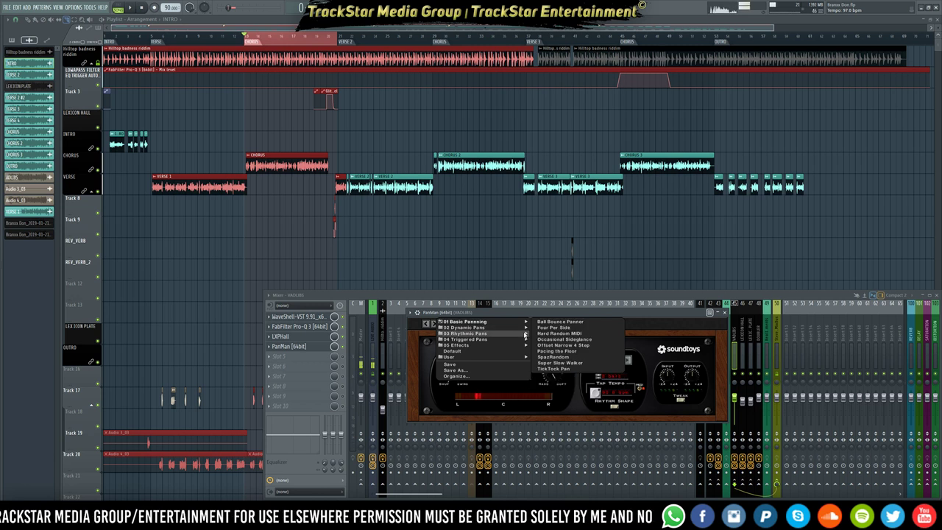
mouse_move(516, 324)
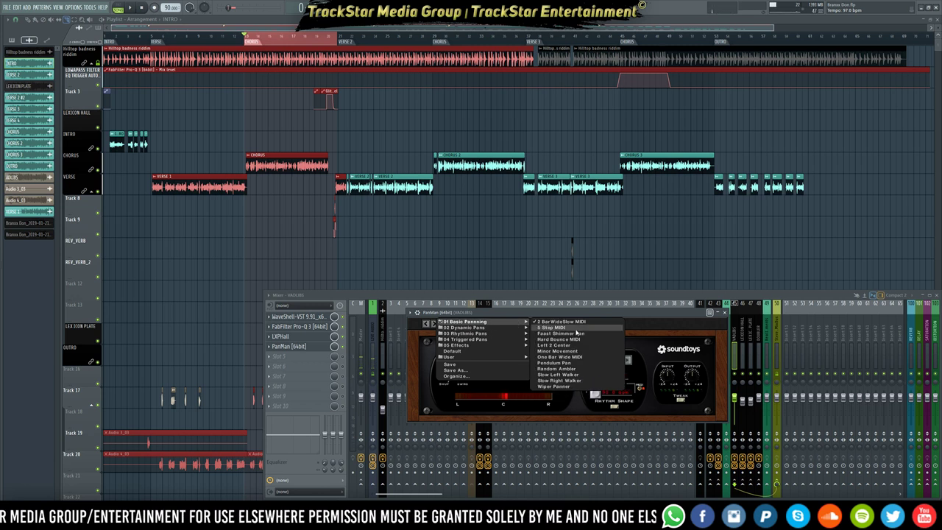
click(565, 364)
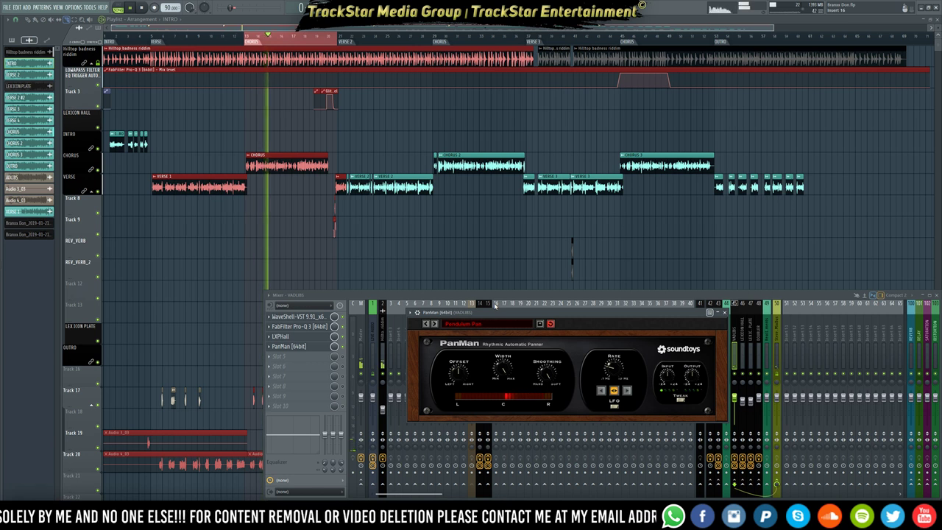
key(space)
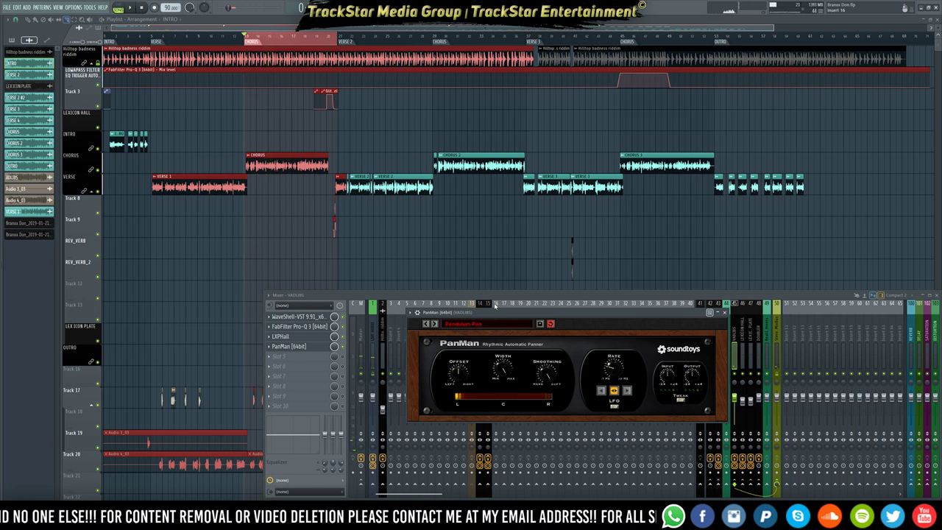
- Load PanMan's rhythmic preset Four Per Side and audition it over the first chorus
drag(542, 318, 639, 327)
click(577, 332)
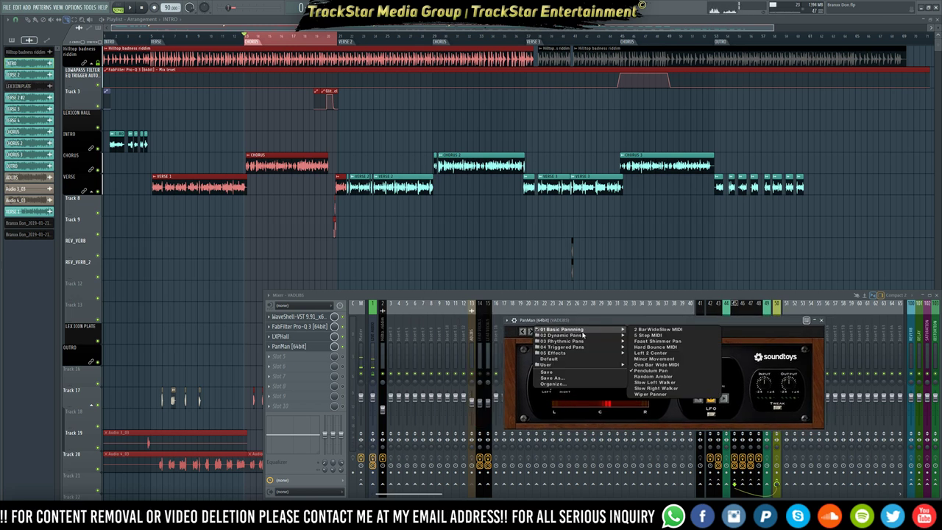
mouse_move(583, 337)
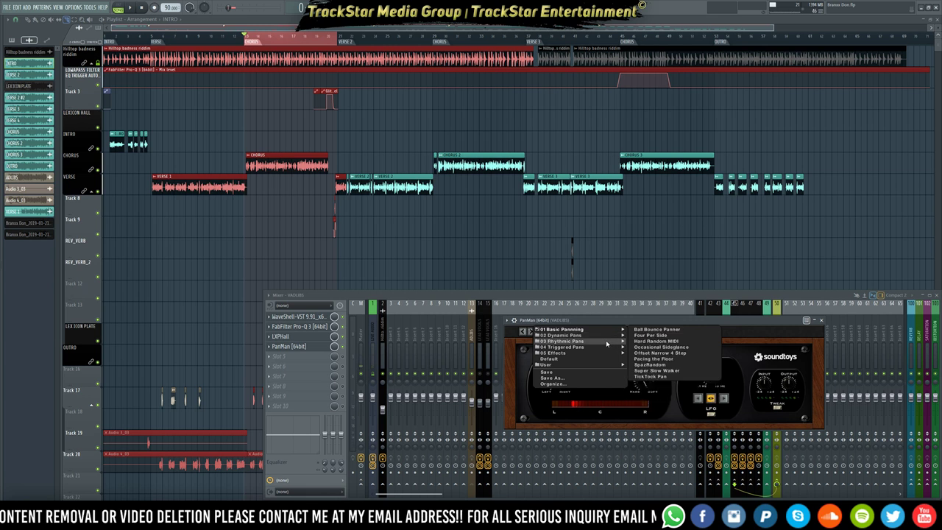
click(647, 336)
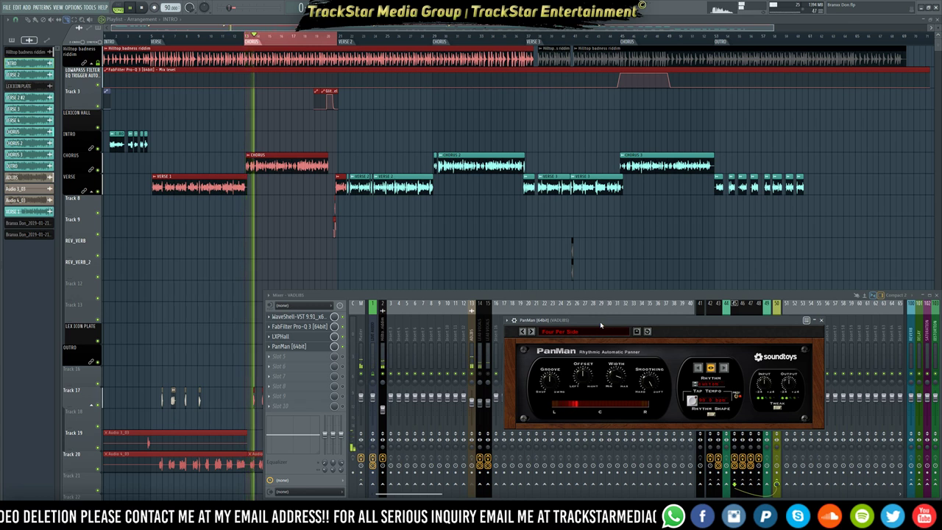
key(space)
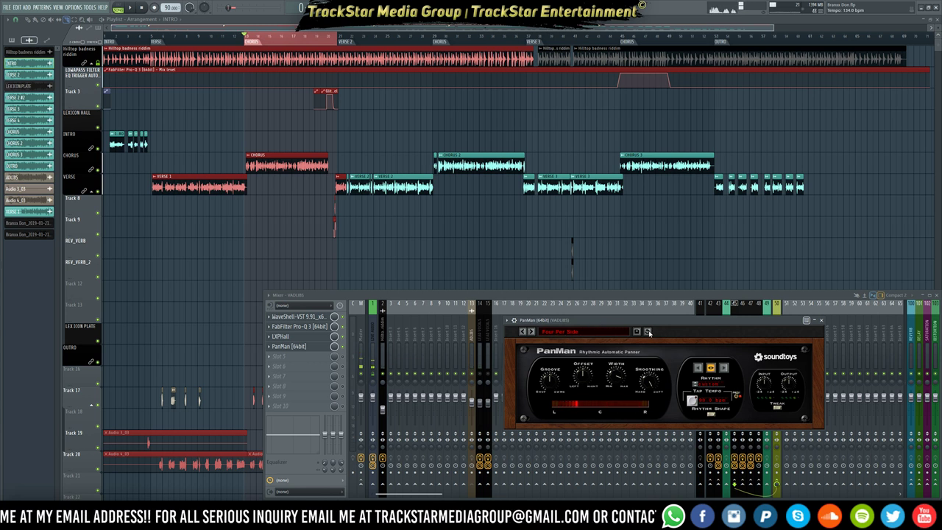
- Switch PanMan to the Pendulum Pan preset, play the first chorus with it and close the plugin
click(566, 339)
mouse_move(565, 336)
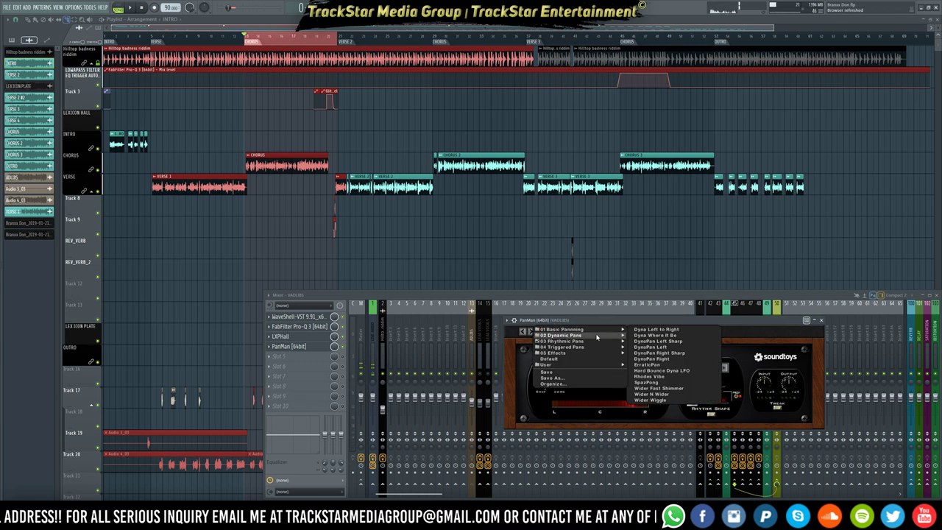
mouse_move(594, 343)
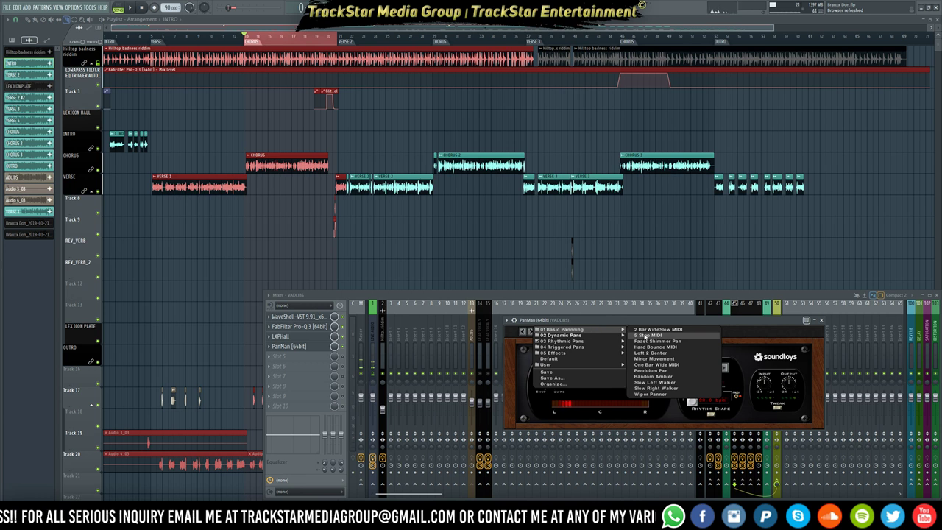
click(640, 371)
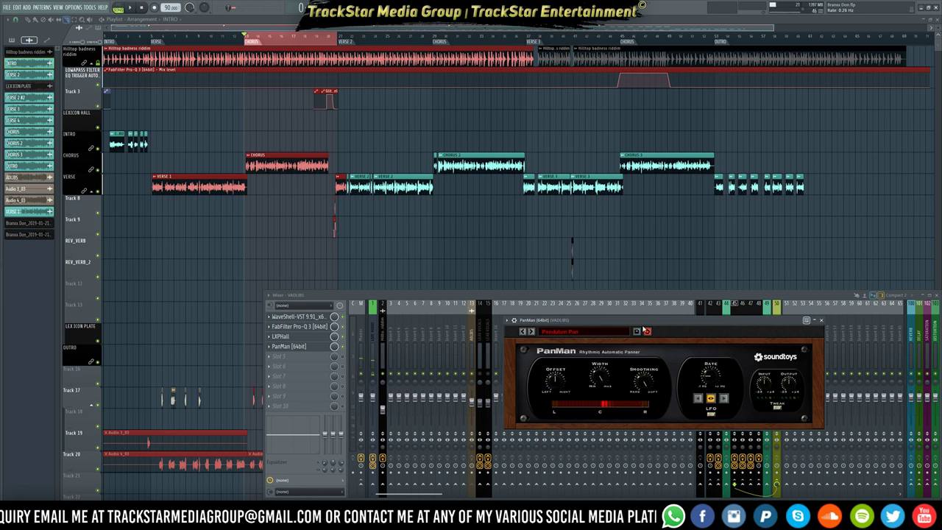
key(space)
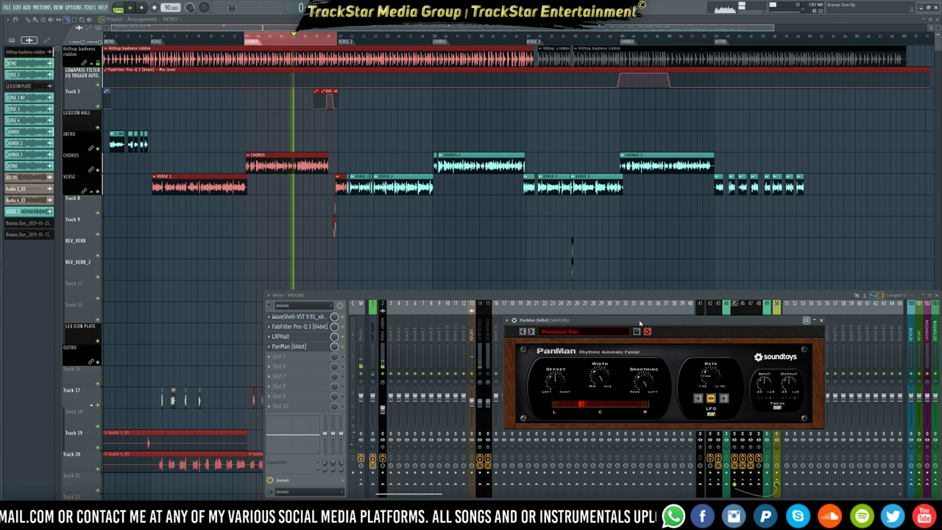
click(822, 320)
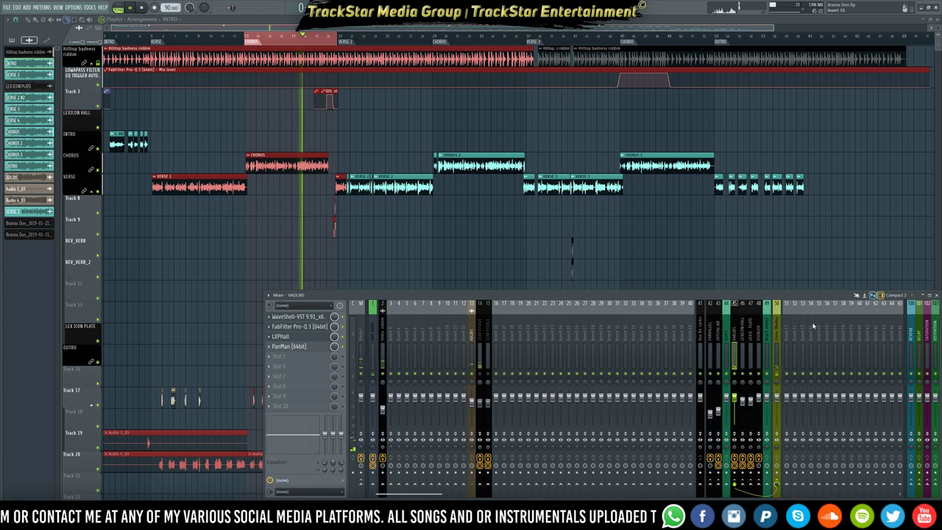
- Stop playback, bring the muted LEAD VOCALS channels back into the mix and replay the first chorus
key(space)
right_click(480, 374)
right_click(481, 374)
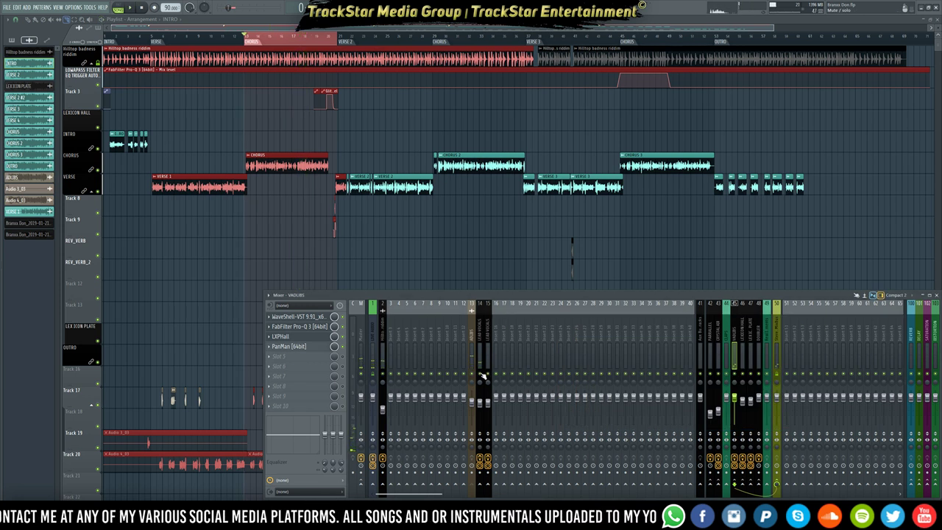
key(space)
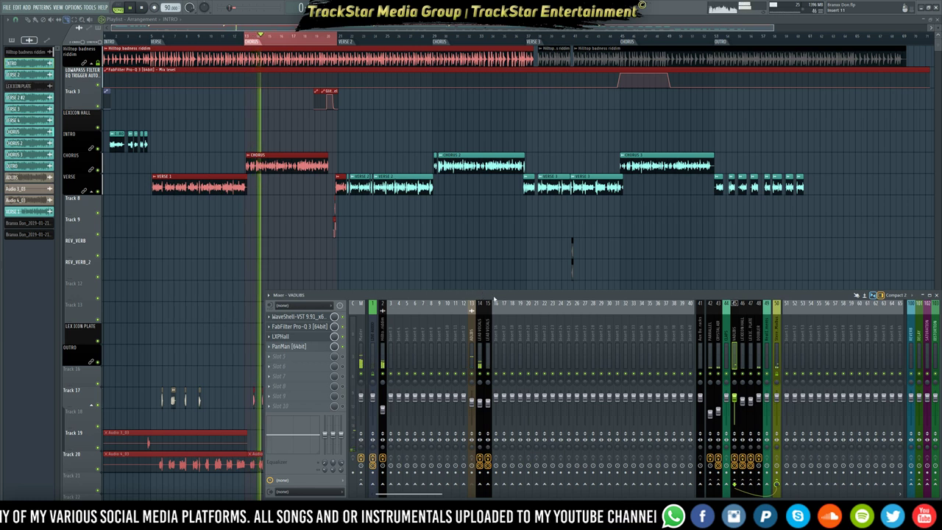
- Listen on through the second chorus and verse 3, checking the mixer levels and the arrangement, and stop playback
key(F9)
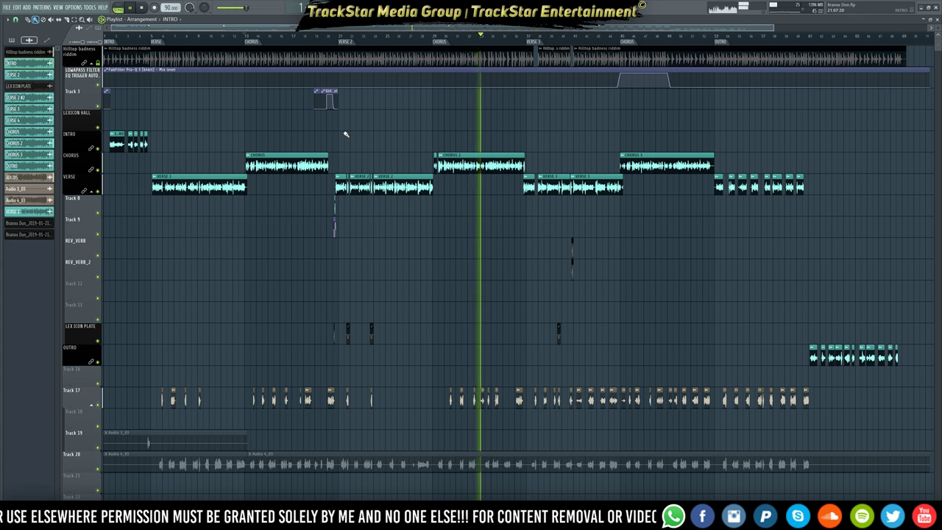
key(F9)
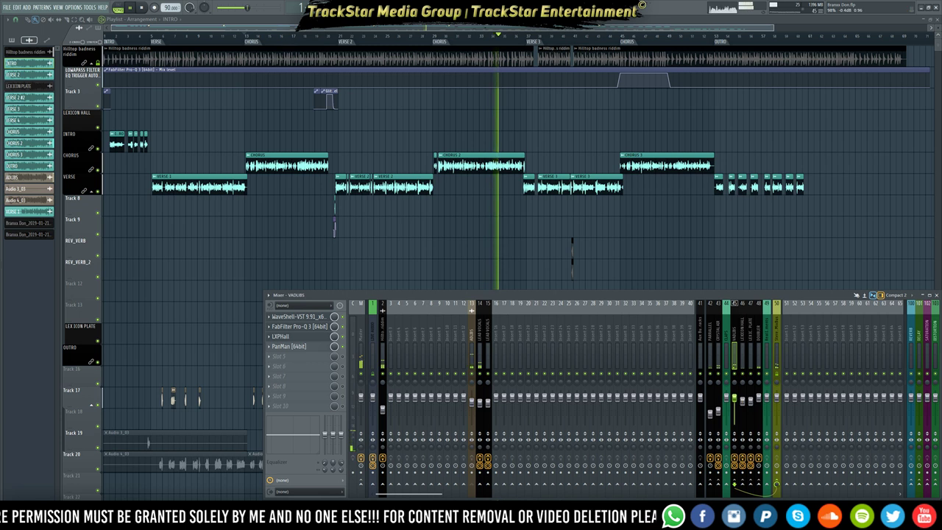
key(F9)
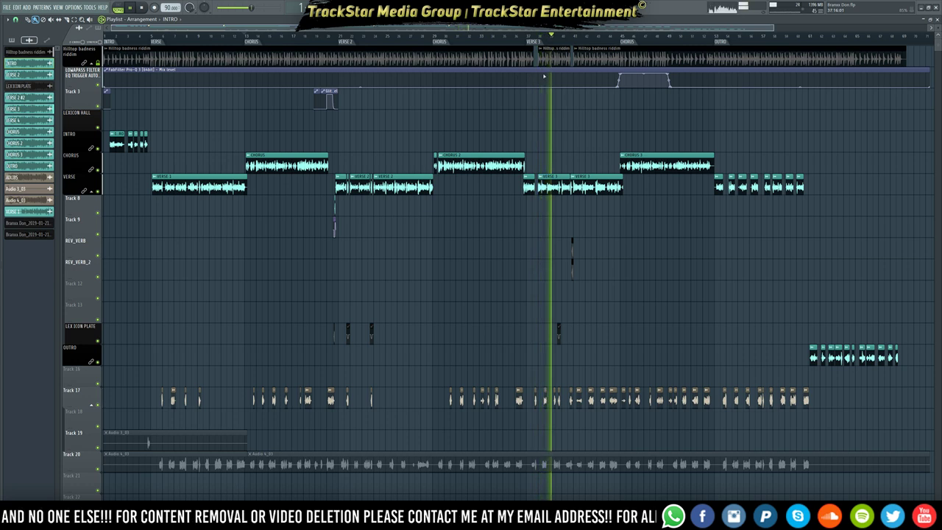
scroll(576, 41, up, 4)
scroll(575, 42, up, 3)
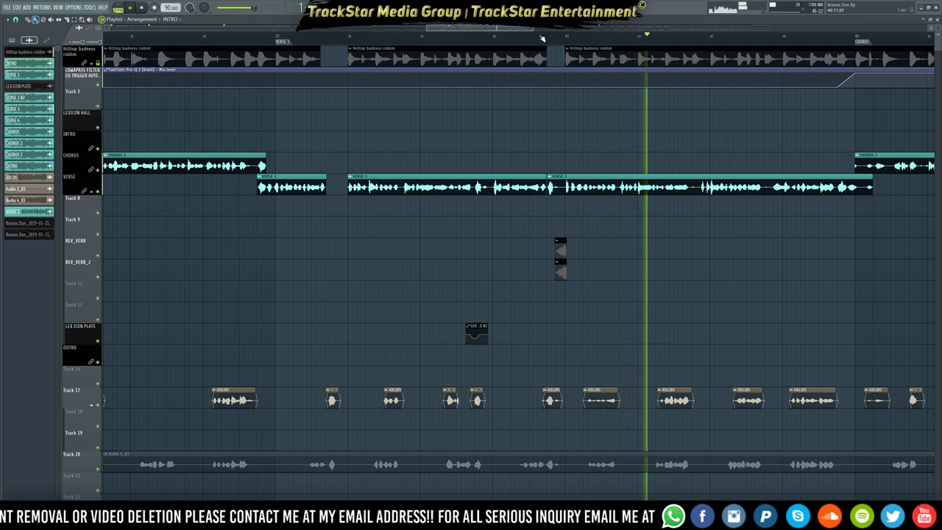
scroll(437, 42, down, 3)
scroll(436, 41, down, 5)
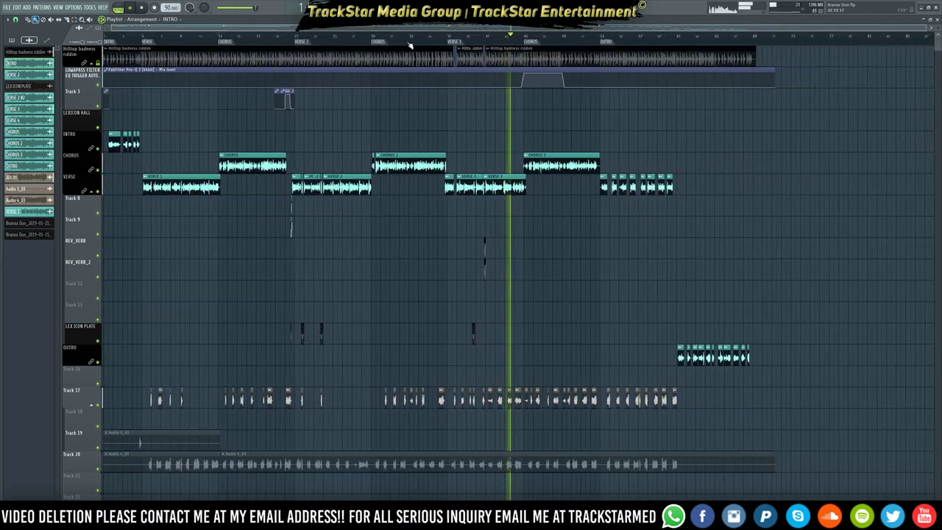
key(space)
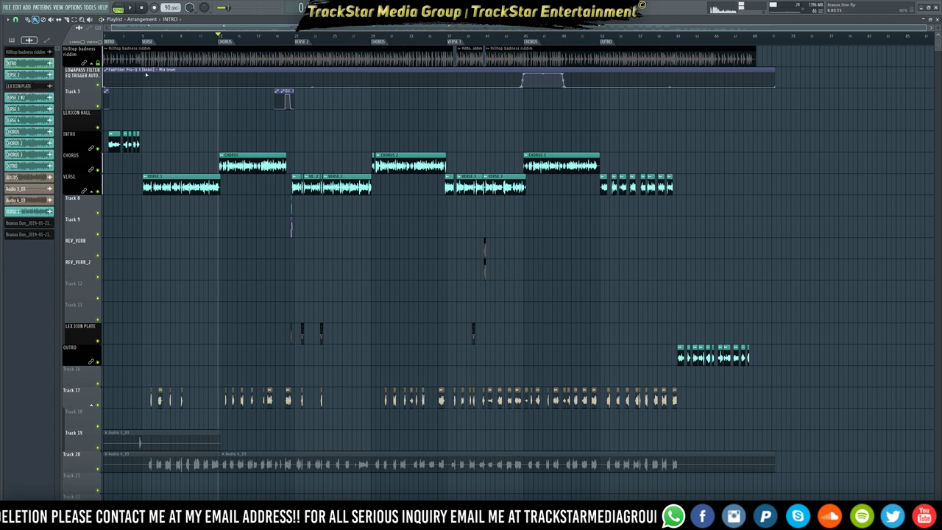
- Place the playhead at the first verse and slice the FabFilter Pro-Q 3 Mix level automation clip before and after its raised section in the third chorus
click(142, 35)
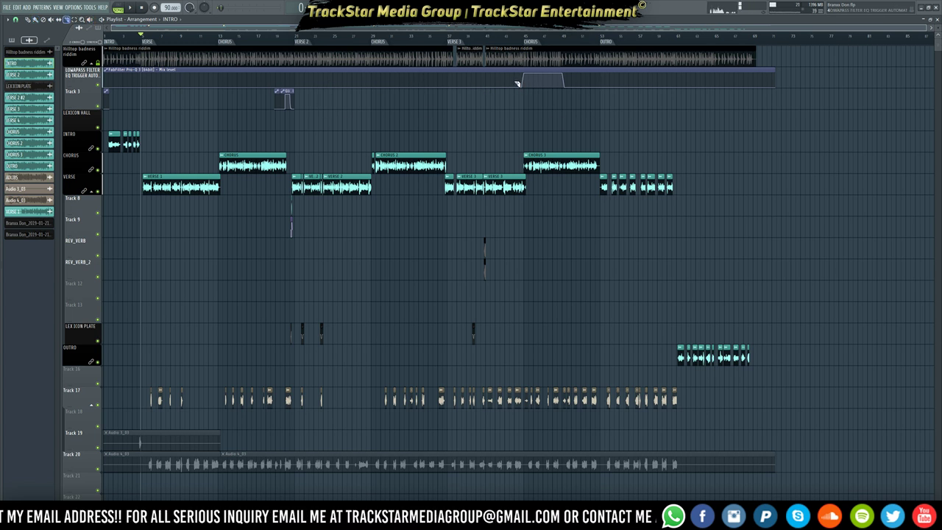
click(515, 83)
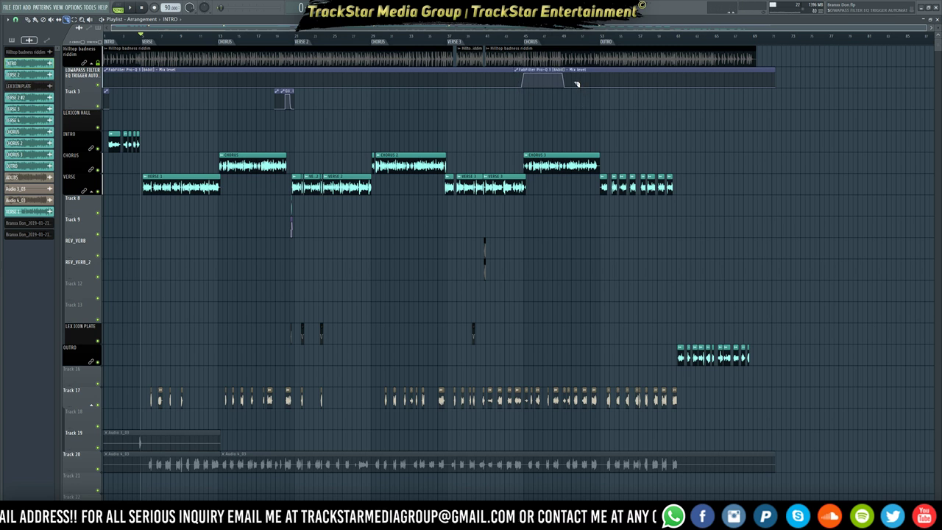
click(572, 81)
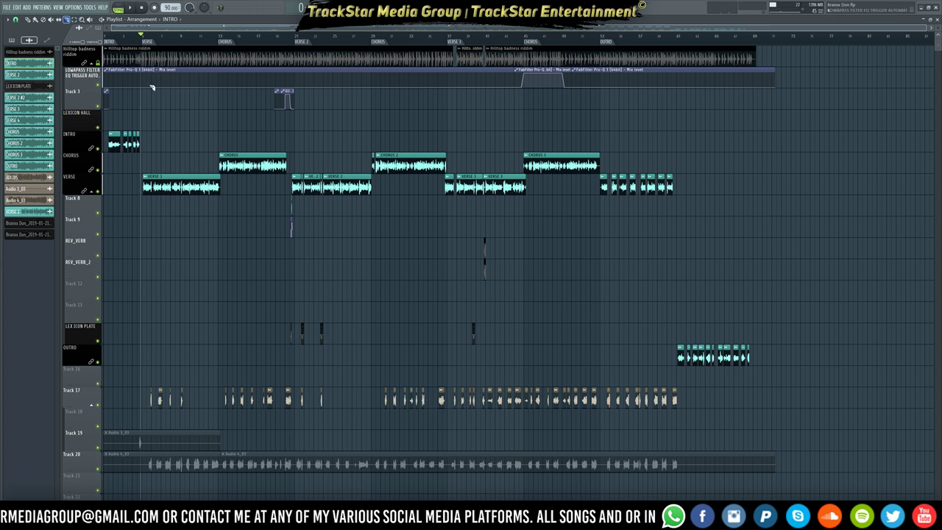
- Locate the point just before the first verse, set the snap to Line and slice the lowpass filter's Mix level automation clip there
key(space)
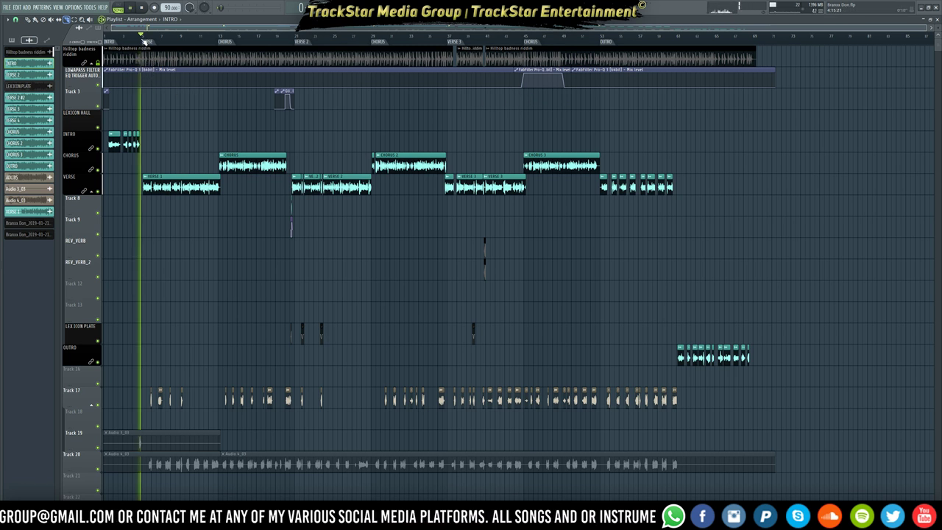
key(space)
click(139, 40)
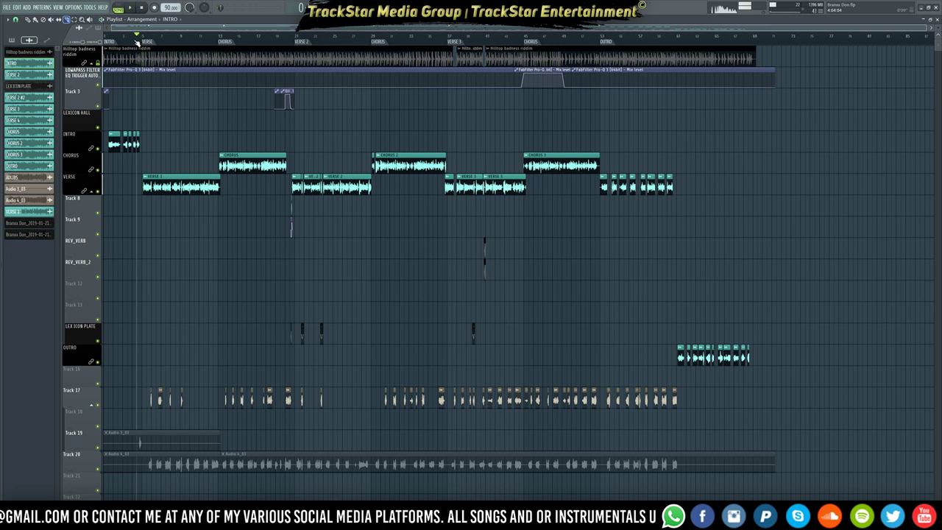
scroll(137, 40, up, 4)
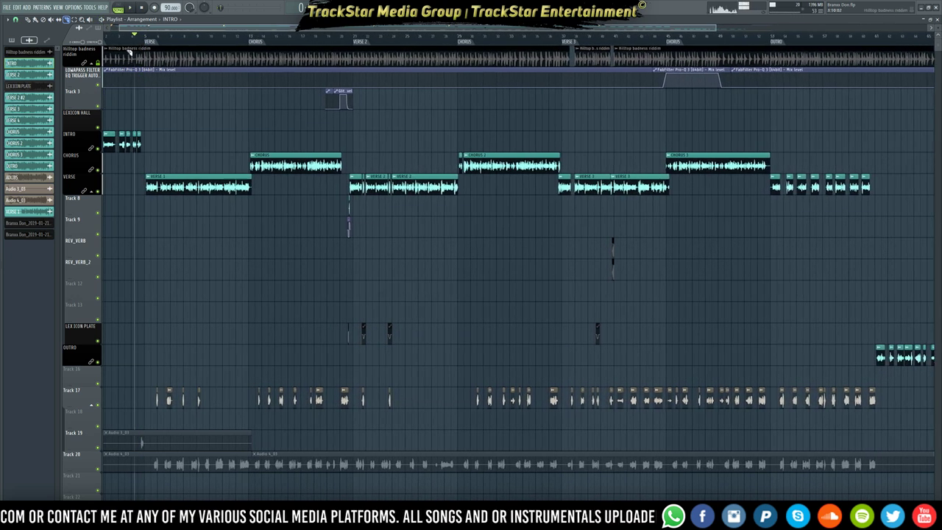
scroll(137, 40, down, 2)
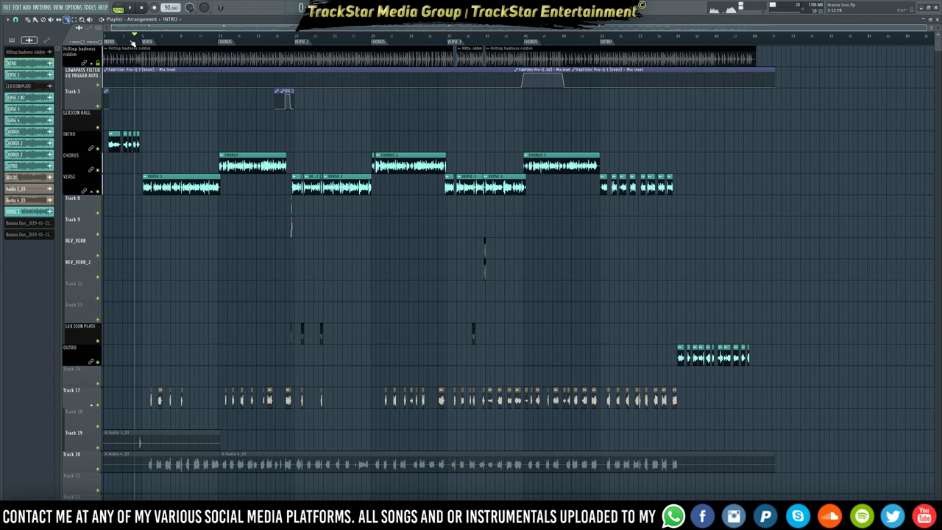
click(131, 40)
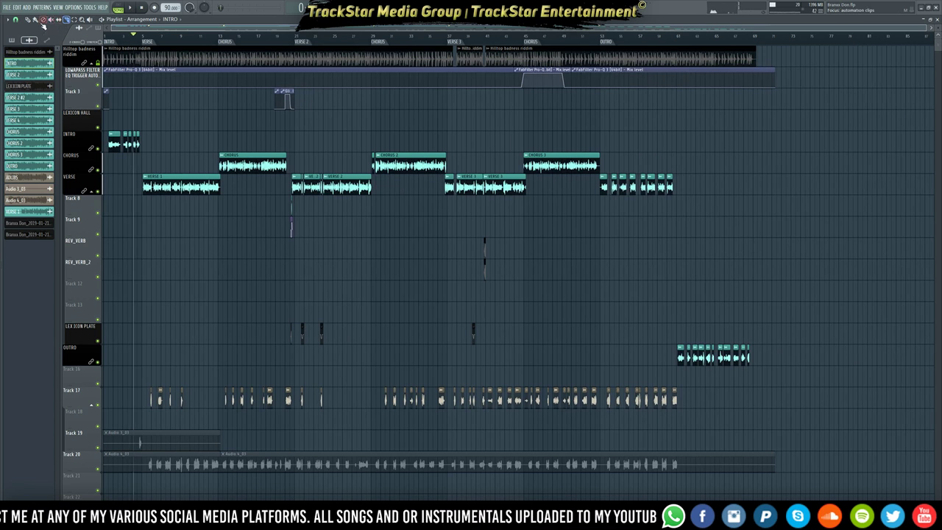
click(16, 20)
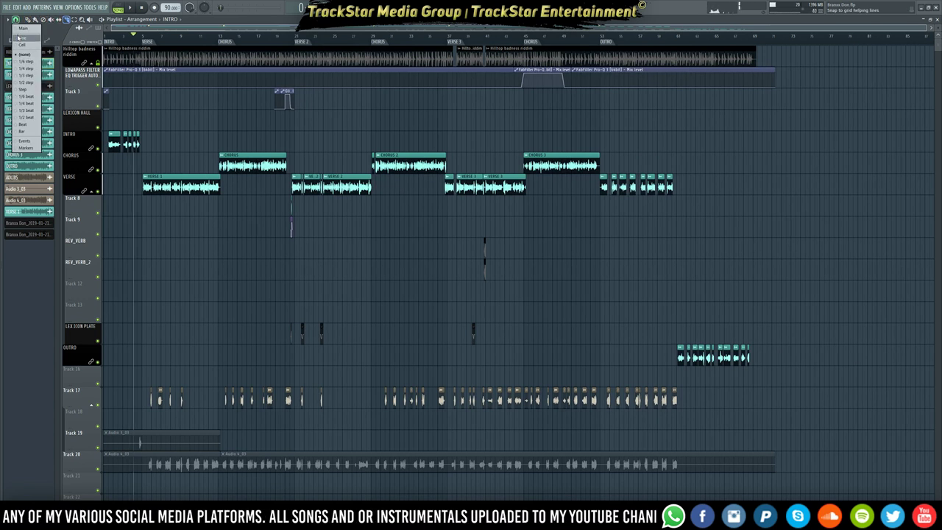
click(20, 37)
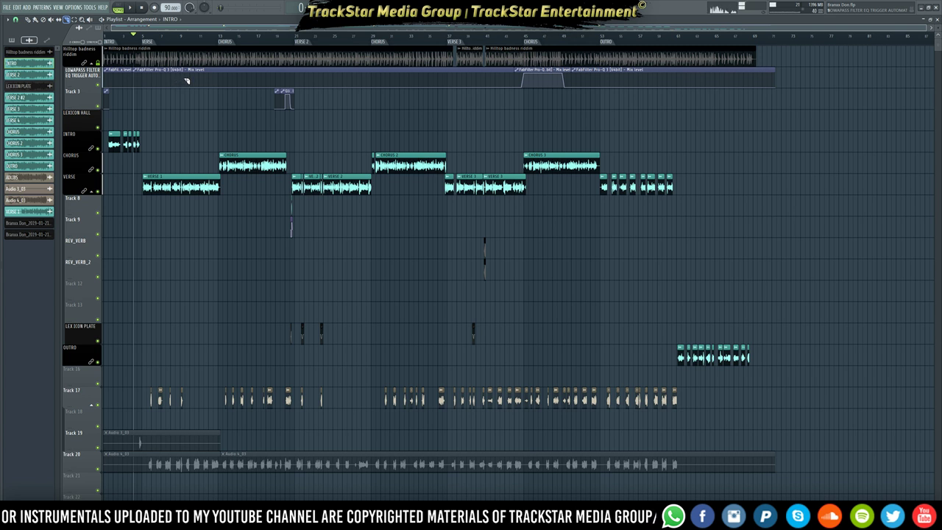
- Audition the first verse, slice the Mix level automation clip partway through it and delete the section between the two cuts
click(179, 38)
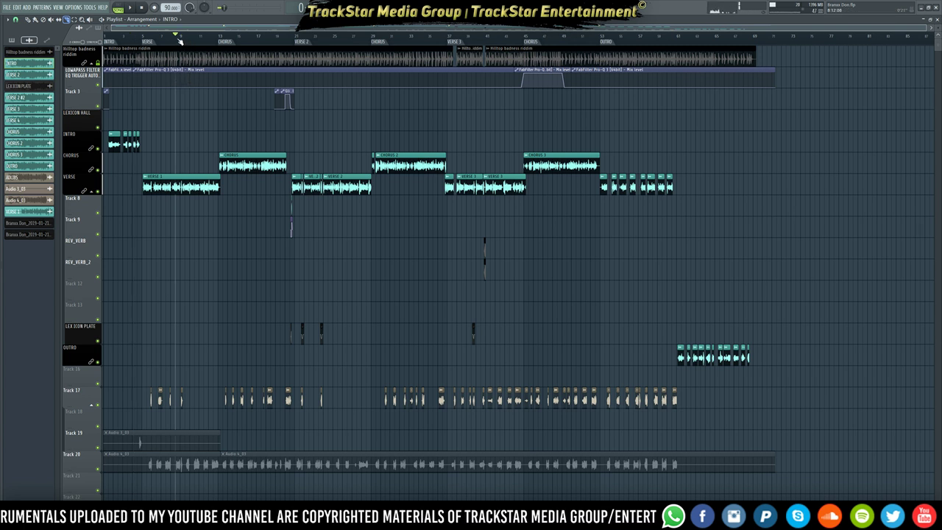
key(space)
key(space)
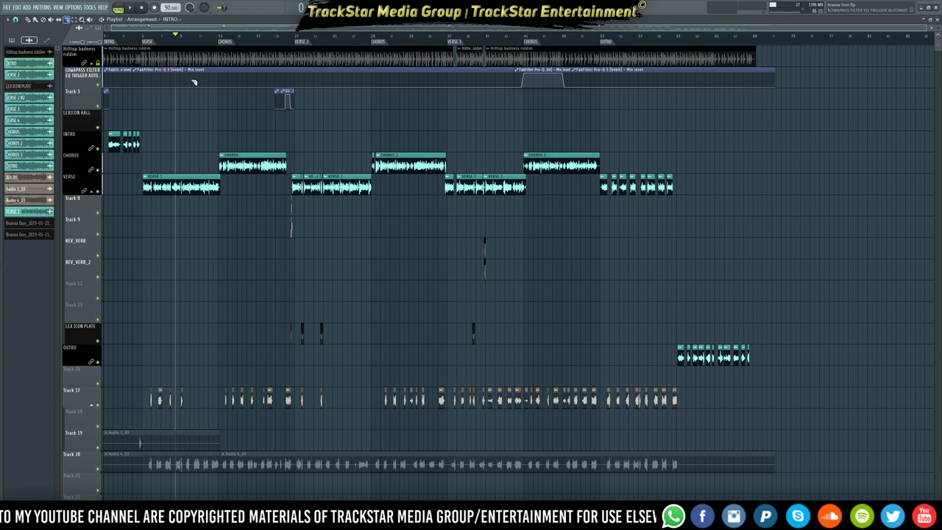
right_click(193, 81)
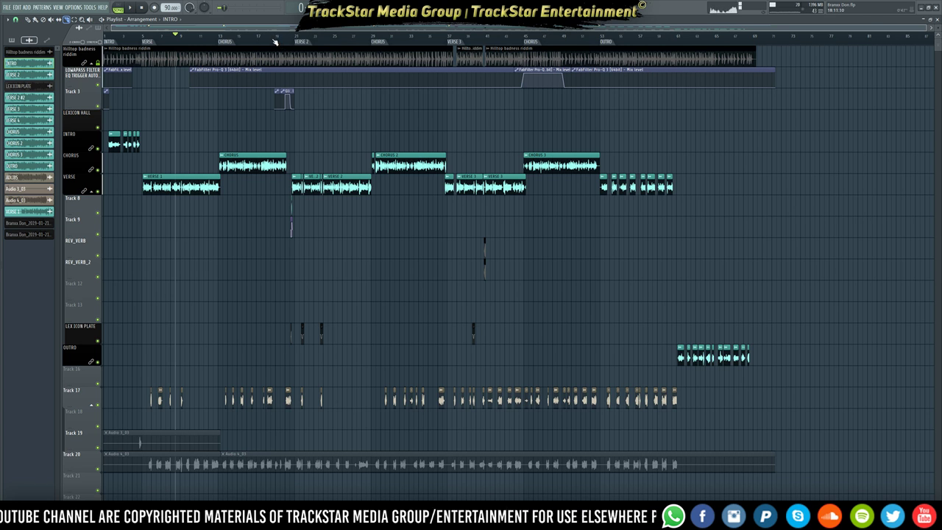
- Audition the second chorus and slice the Mix level automation clip about a third of the way through it
click(249, 38)
key(space)
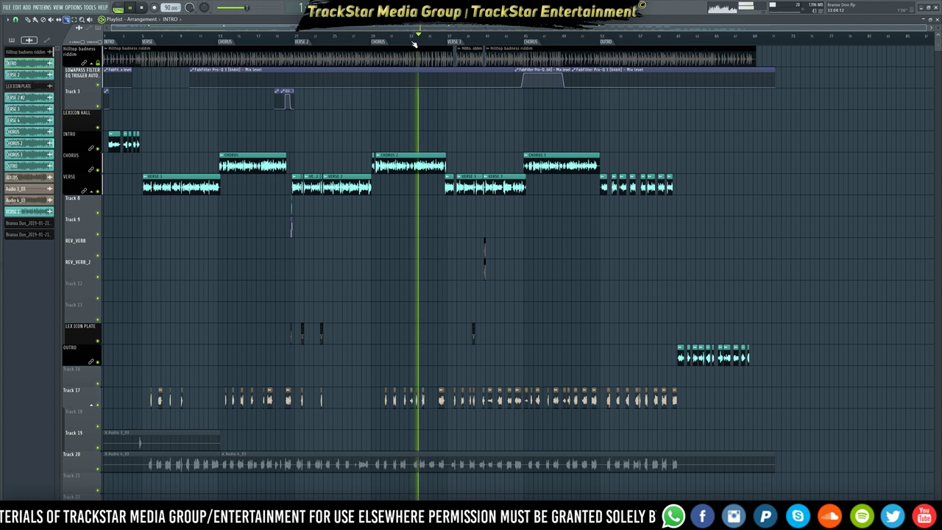
key(space)
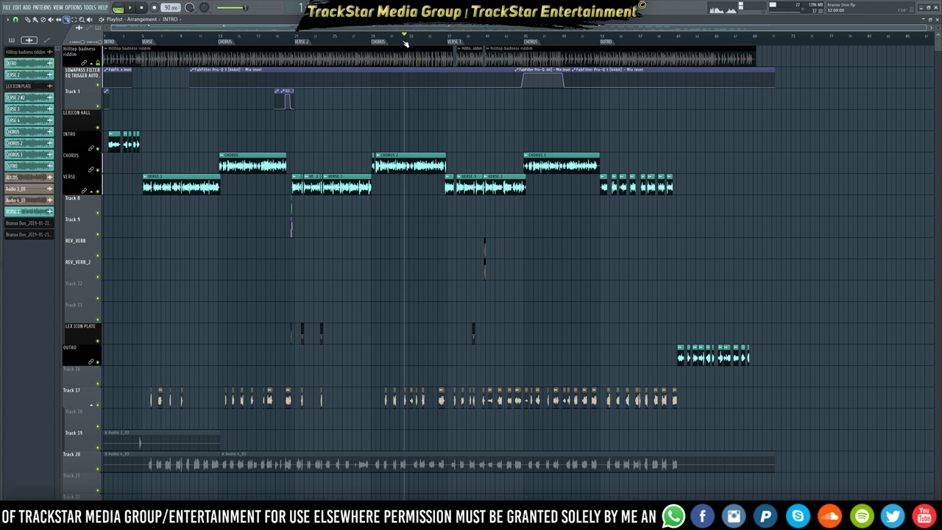
click(404, 38)
key(space)
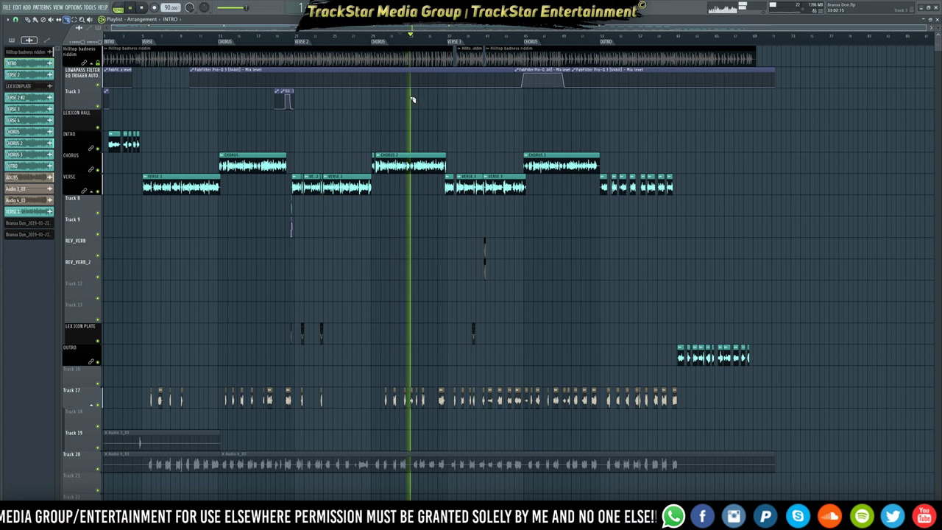
key(space)
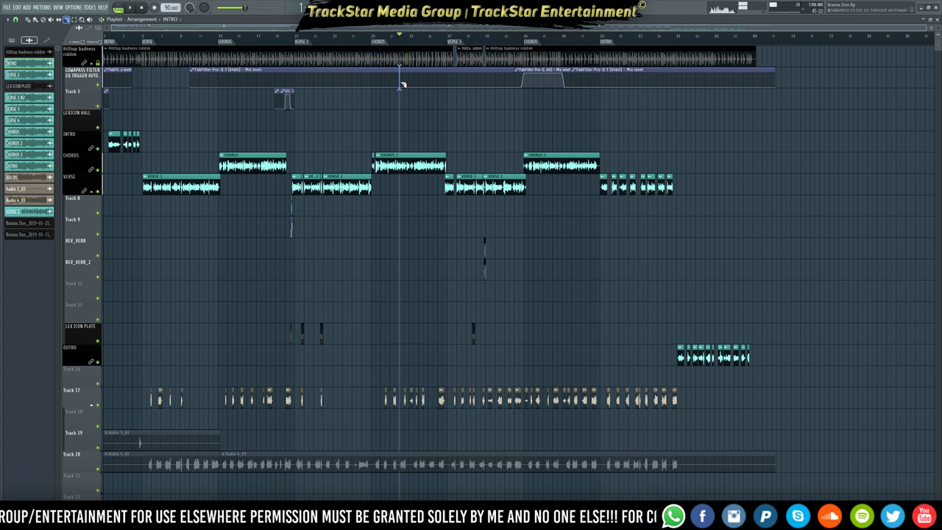
click(403, 84)
- Audition the end of the second chorus, slice the Mix level automation clip early in verse 3 and delete the section between the cuts
click(437, 37)
key(space)
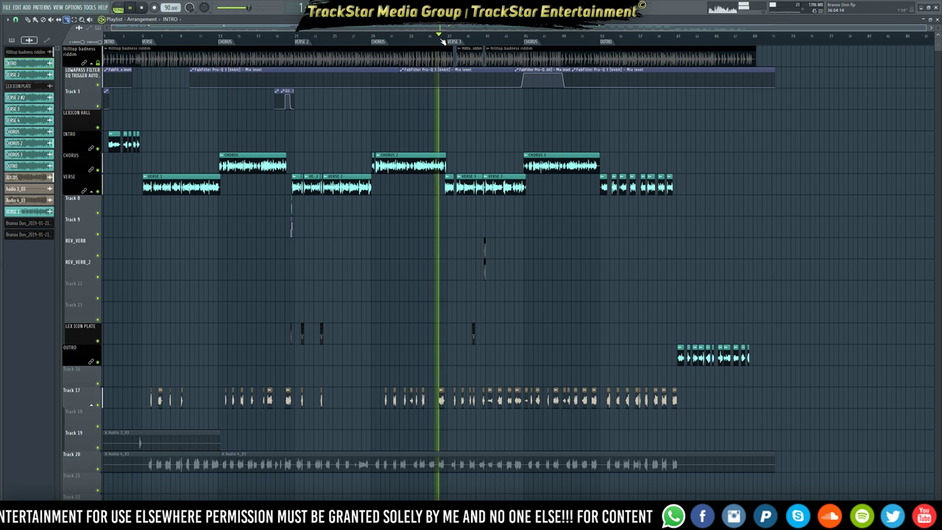
key(space)
click(456, 86)
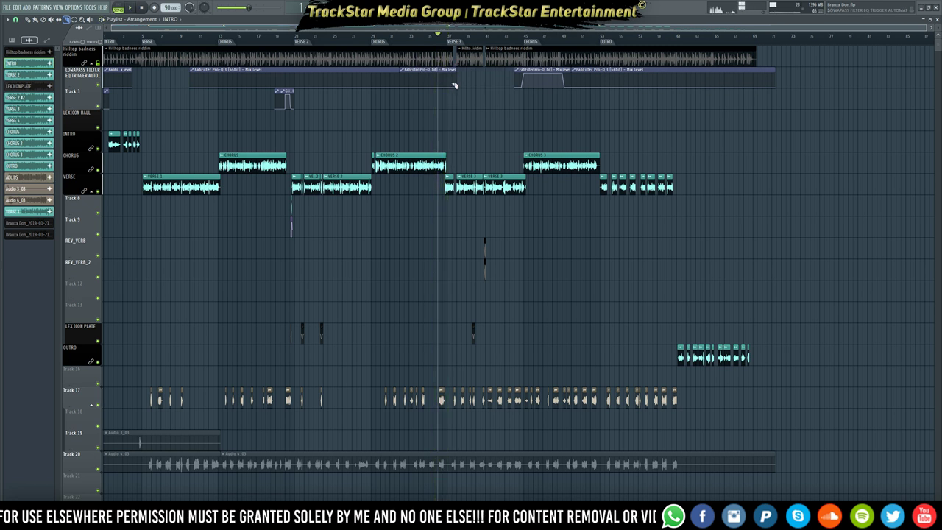
key(ctrl+z)
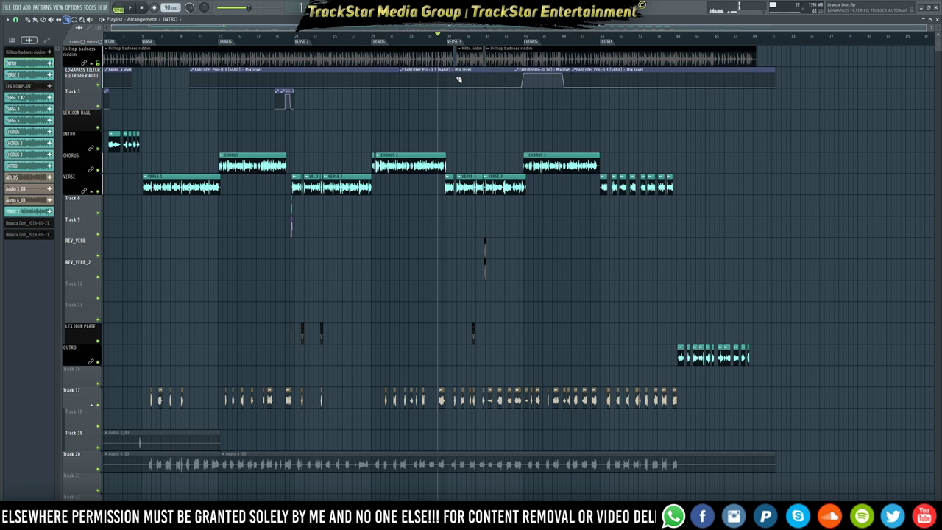
click(456, 81)
ctrl+click(445, 83)
key(Delete)
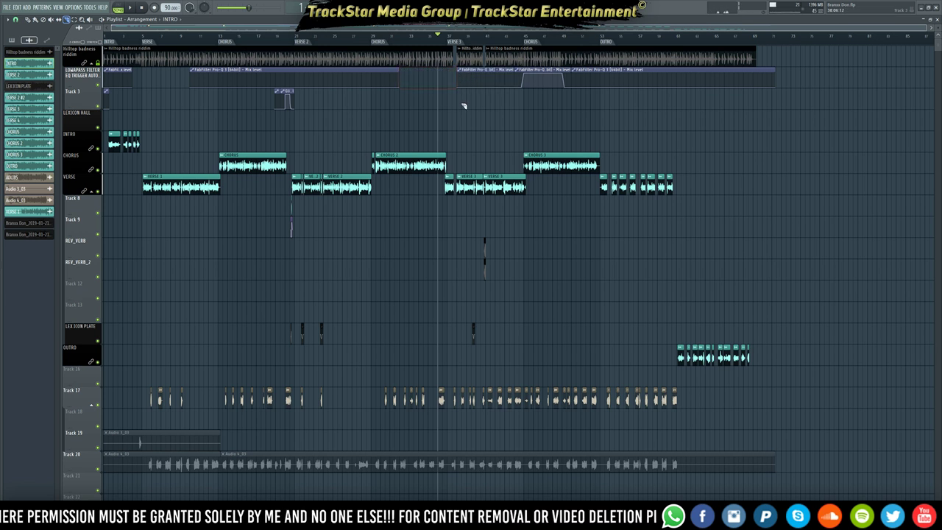
- Spot-check the outro, and copy the third chorus's raised Mix level automation clip into the gaps at the second chorus and first verse
drag(608, 39, 731, 44)
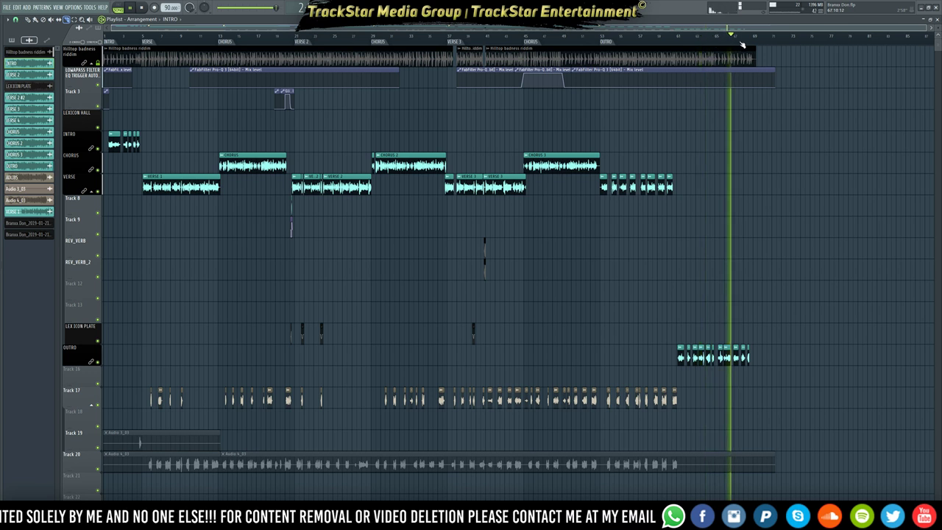
key(space)
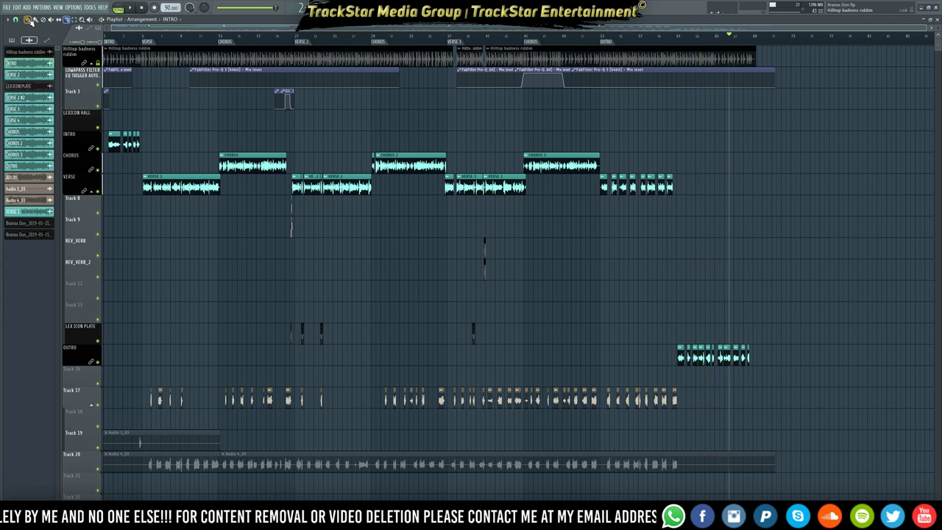
drag(538, 71, 156, 68)
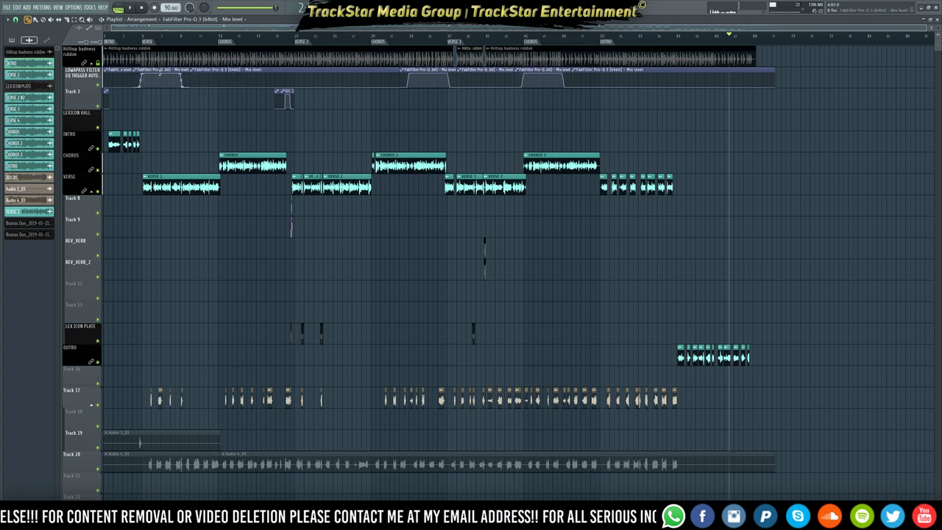
- Collapse the tracks grouped under the Hilltop badness riddim and VERSE tracks
scroll(480, 141, up, 5)
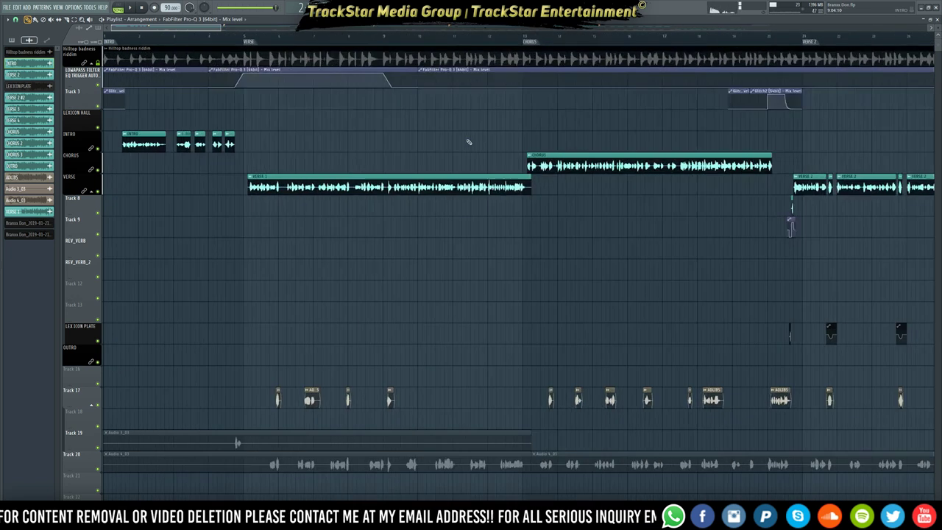
scroll(346, 130, down, 4)
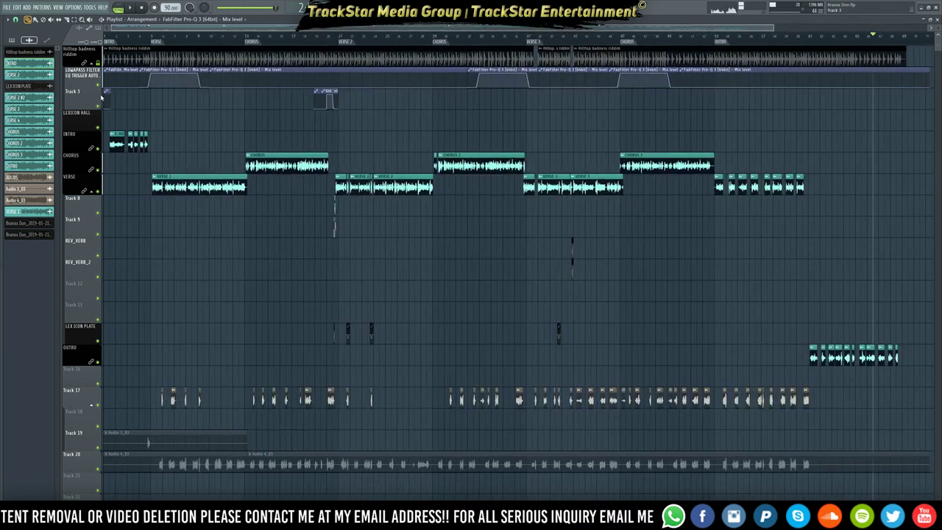
click(95, 67)
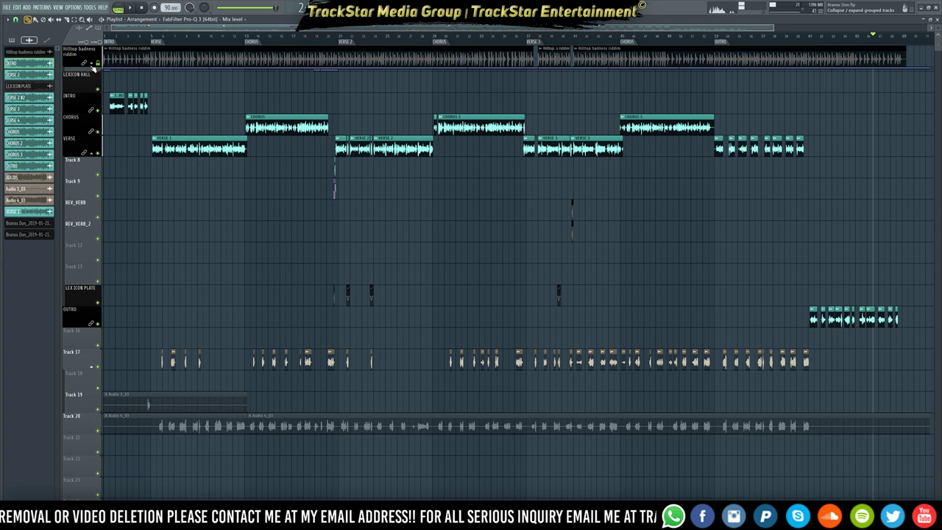
click(93, 155)
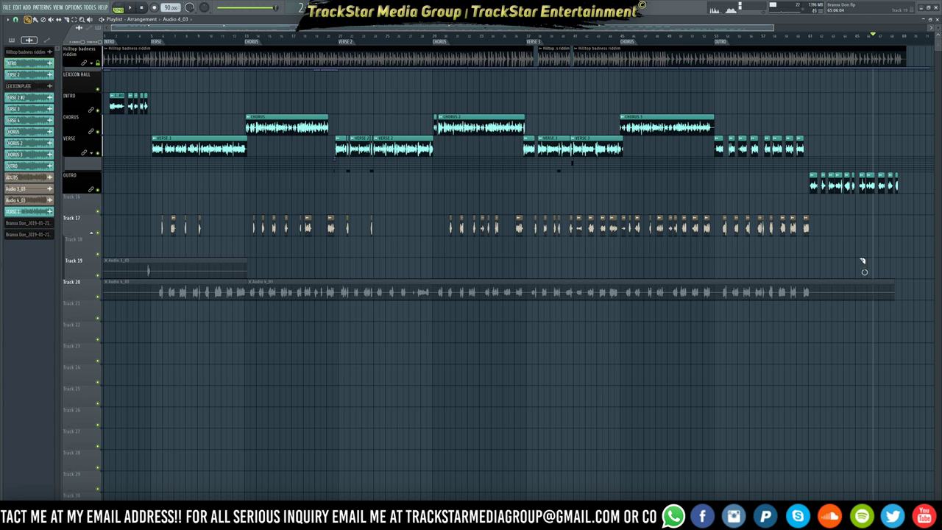
- Trim the empty end of the muted Audio 4_03 clip, and slice off and delete the silent parts of Audio 4_03 and Audio 3_03
drag(825, 299, 819, 303)
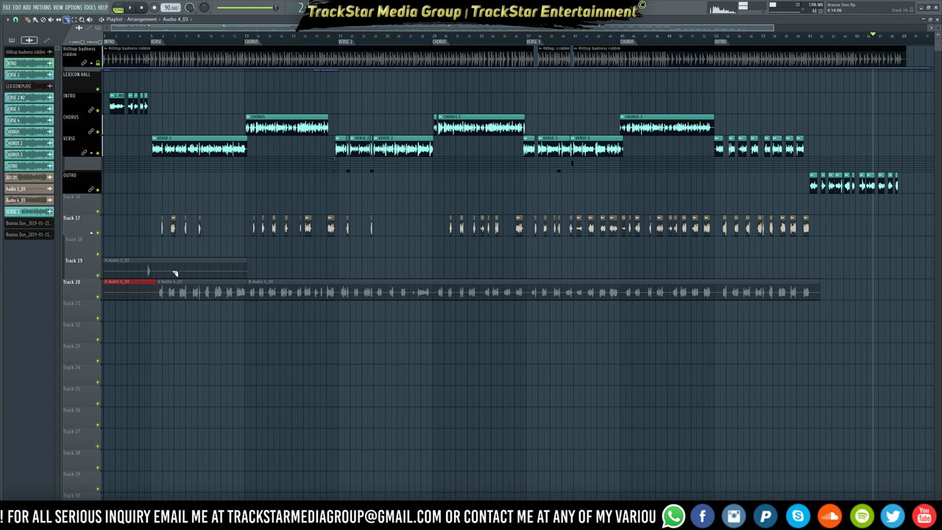
key(Delete)
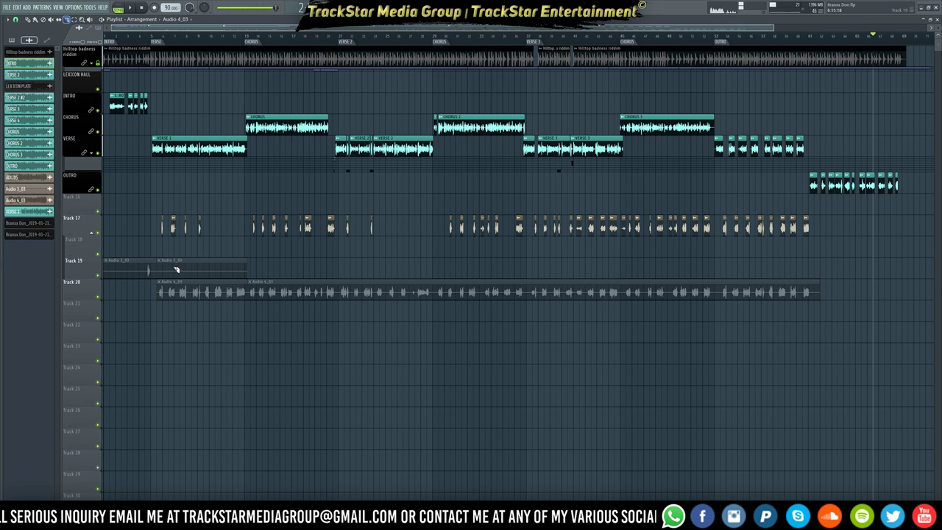
key(Delete)
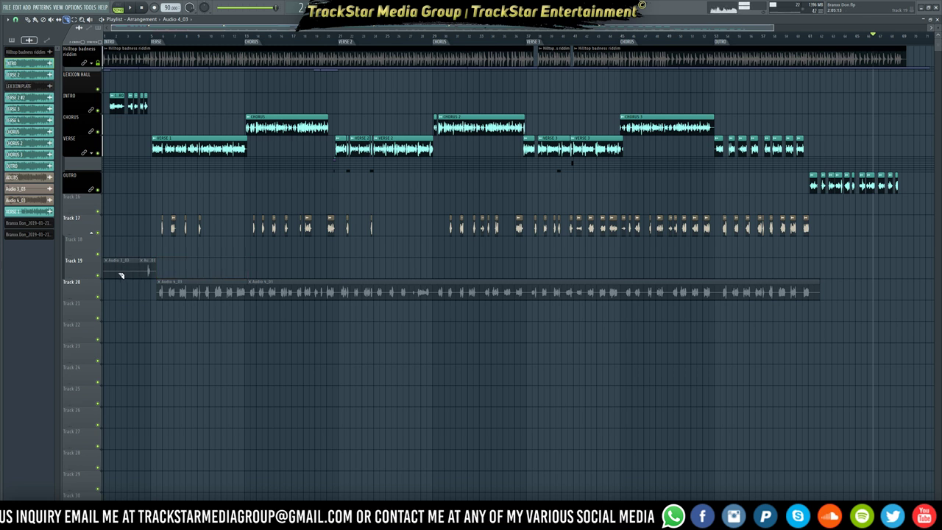
key(Delete)
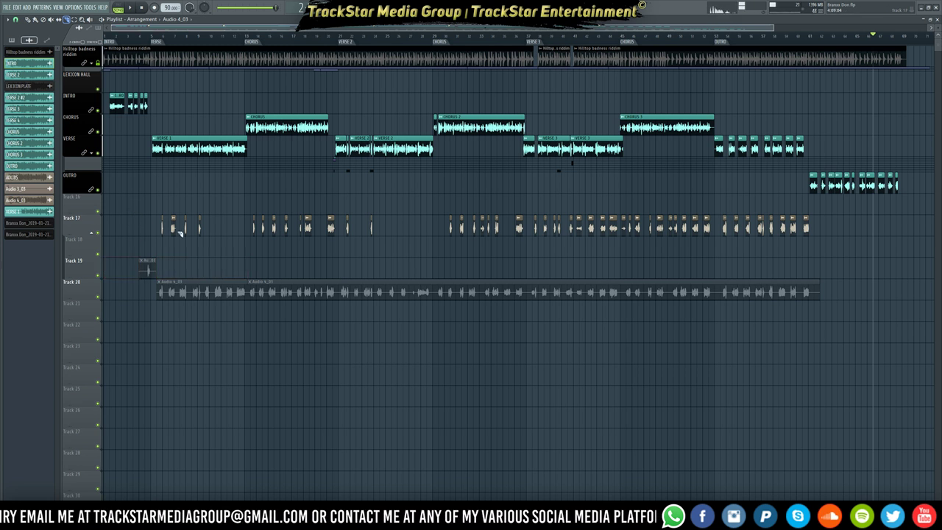
- Select the last Hilltop badness riddim clip and extend its end past bar 69, beyond the end of the automation clip
scroll(215, 214, up, 3)
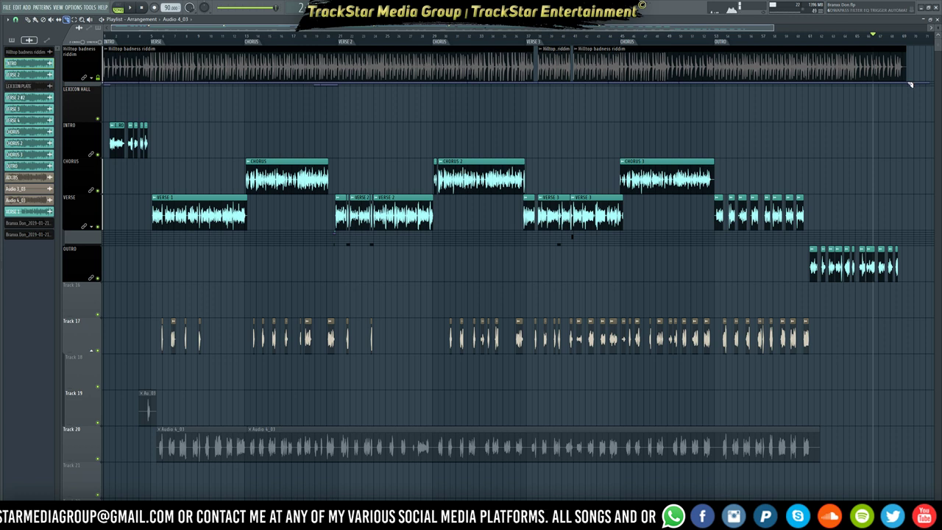
scroll(914, 42, up, 5)
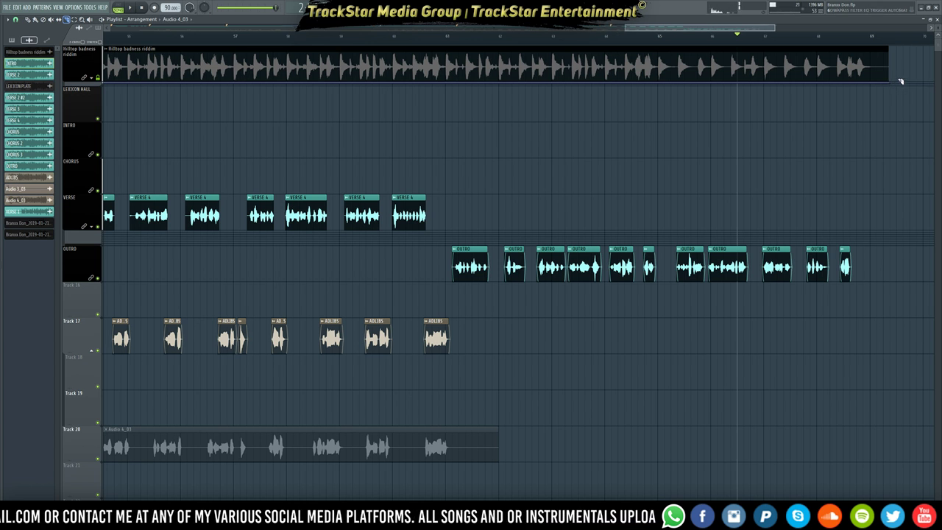
click(884, 68)
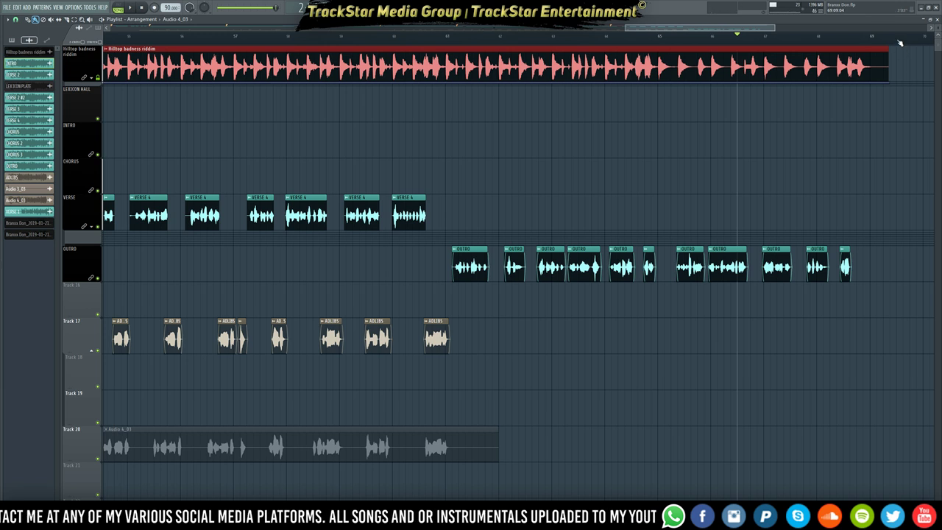
scroll(899, 43, up, 6)
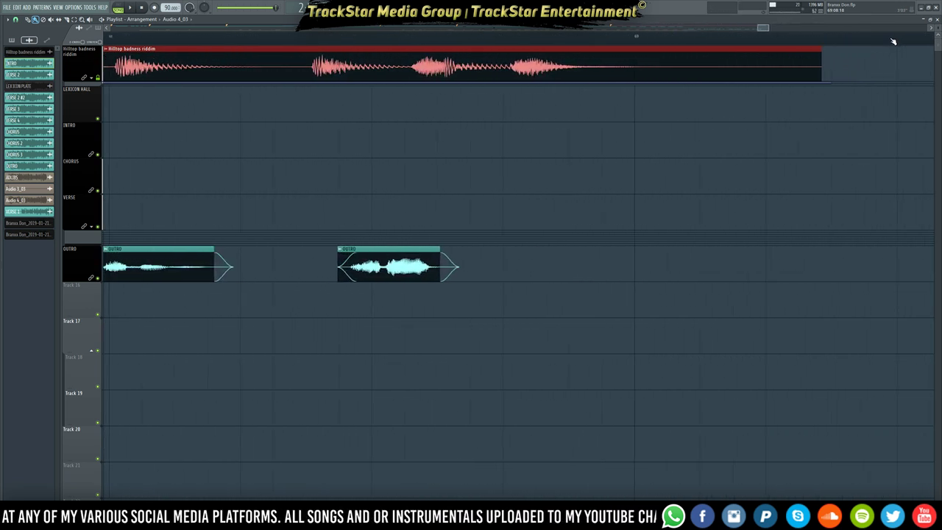
scroll(892, 42, up, 3)
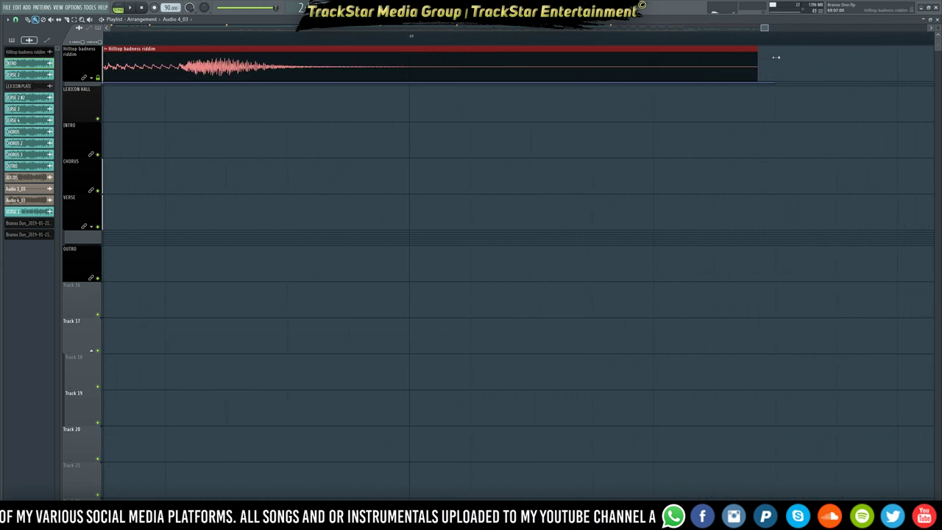
drag(775, 57, 793, 52)
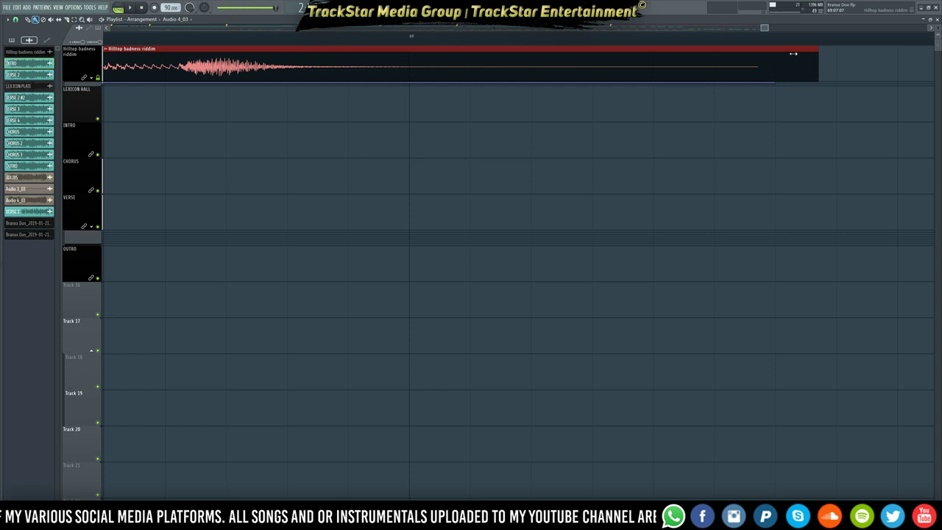
- Fine-tune the end of the last Hilltop badness riddim clip around the end of the automation clip beneath it
right_click(772, 101)
drag(779, 53, 793, 63)
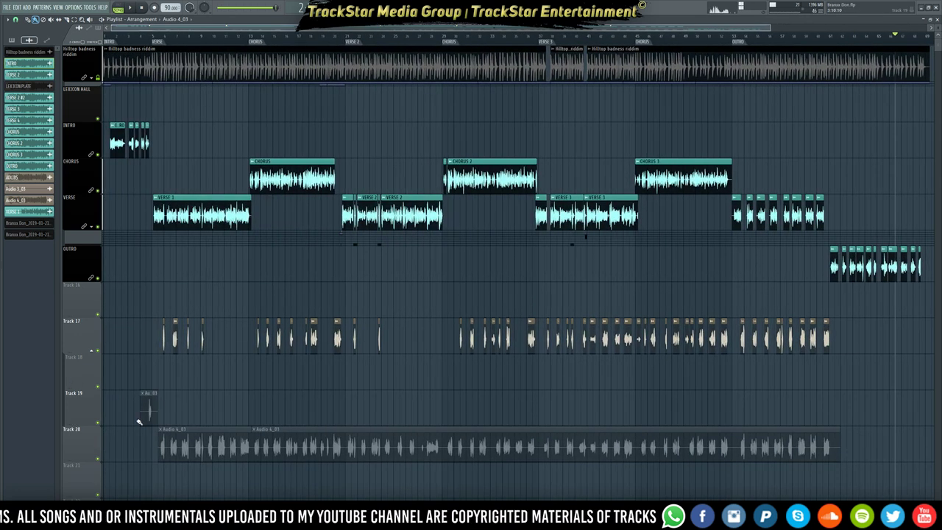
- Move the muted Audio 3_03 and Audio 4_03 clips up one track and collapse the tracks grouped under Track 17
drag(227, 459, 526, 481)
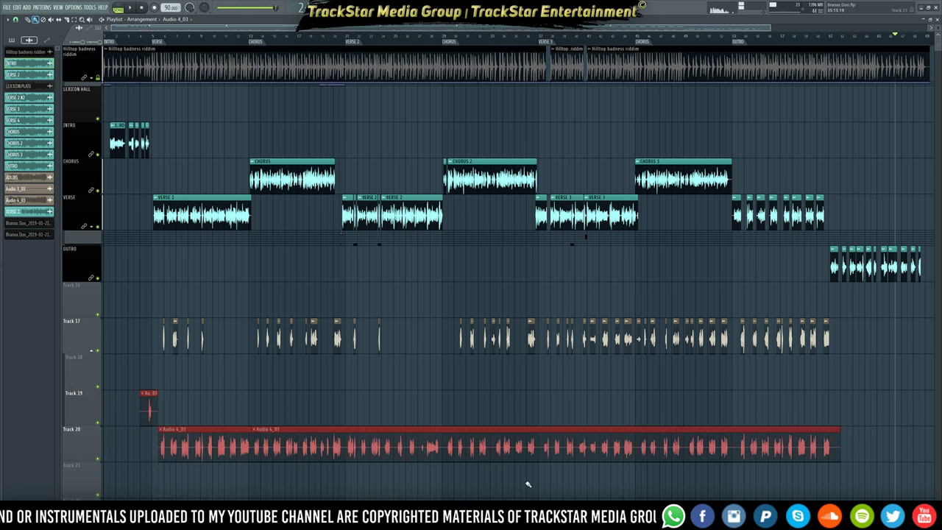
key(shift+Up)
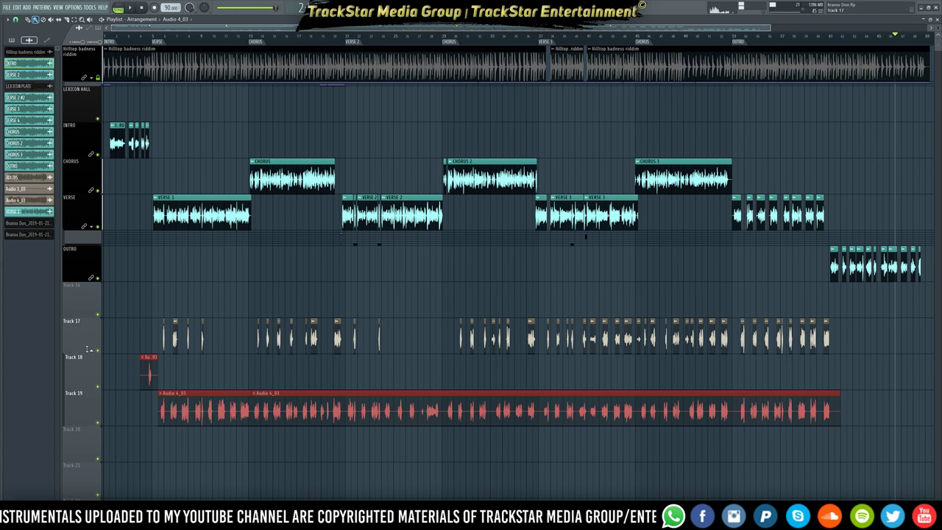
click(94, 353)
- Rename Track 17 as ADLIBS and give it the black colour used by the other named tracks
right_click(85, 322)
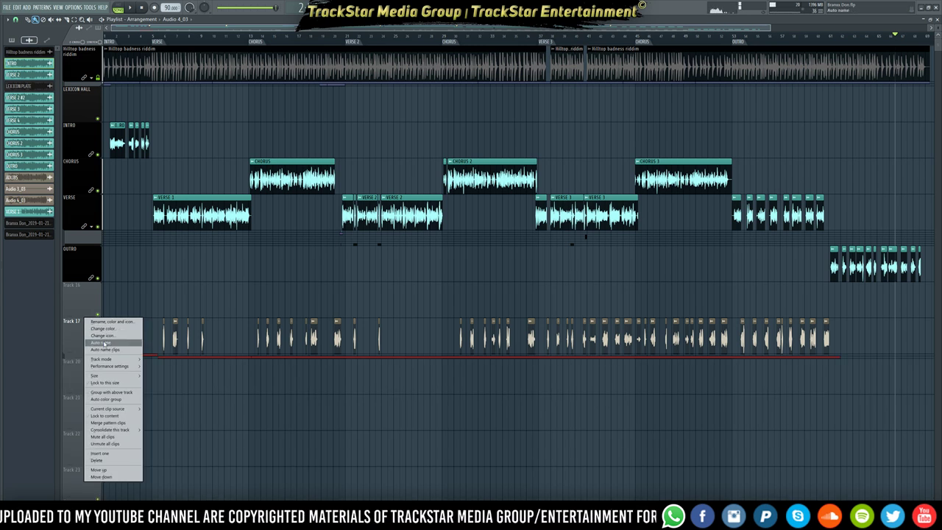
click(110, 322)
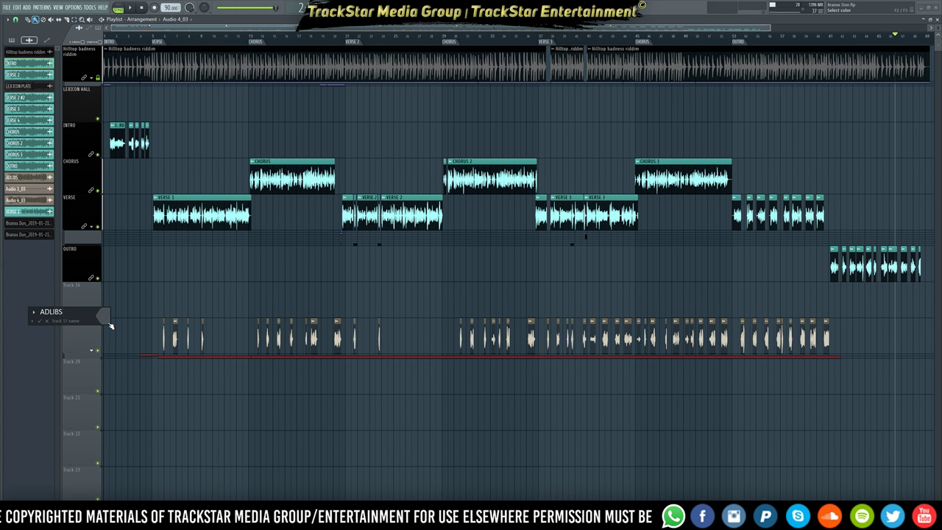
click(109, 323)
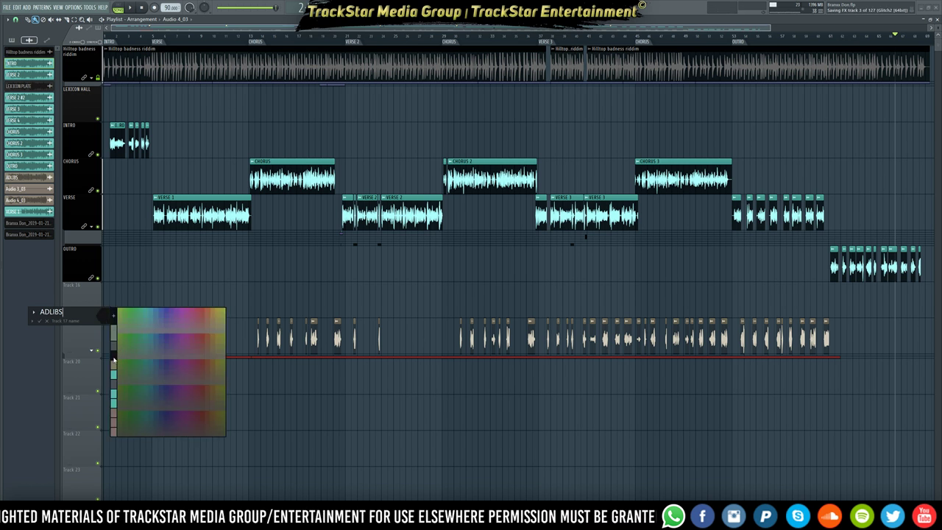
click(116, 346)
key(Return)
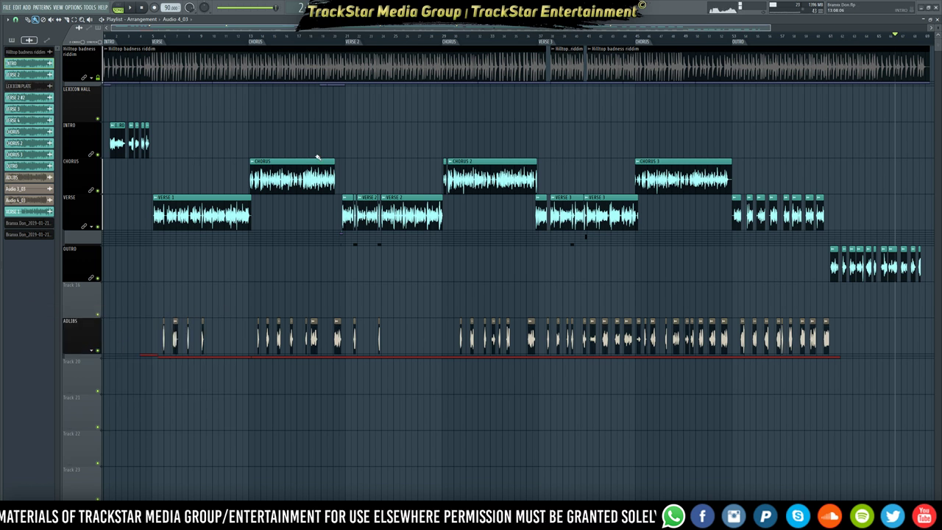
- Play the whole song from the beginning with the mixer open to review the finished mix
drag(136, 36, 104, 36)
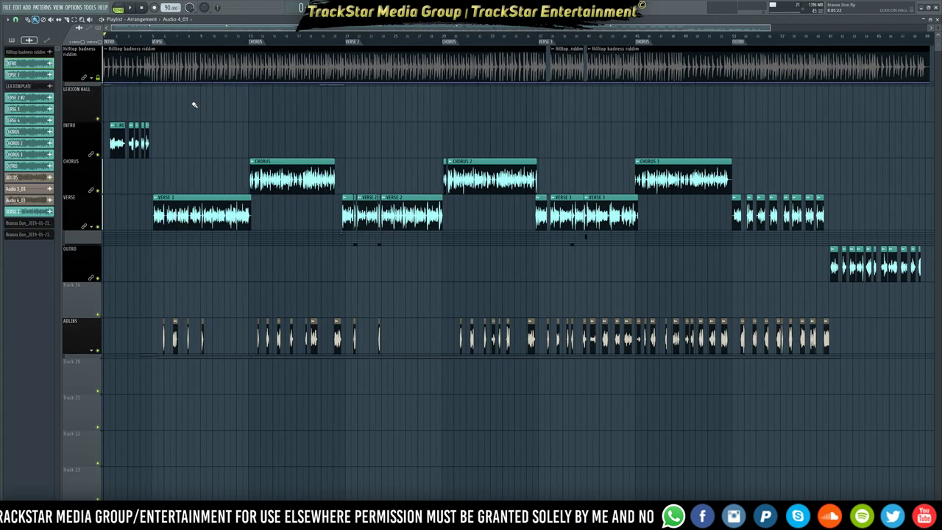
key(F9)
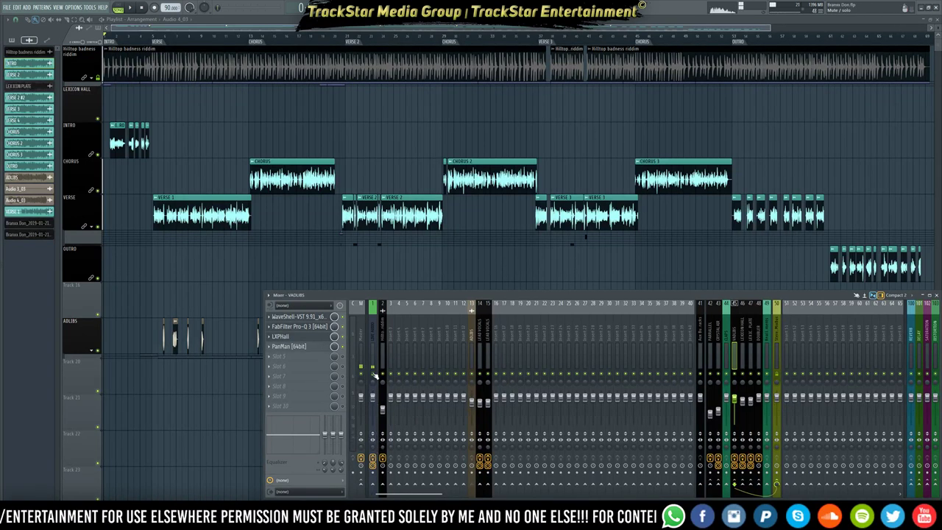
key(space)
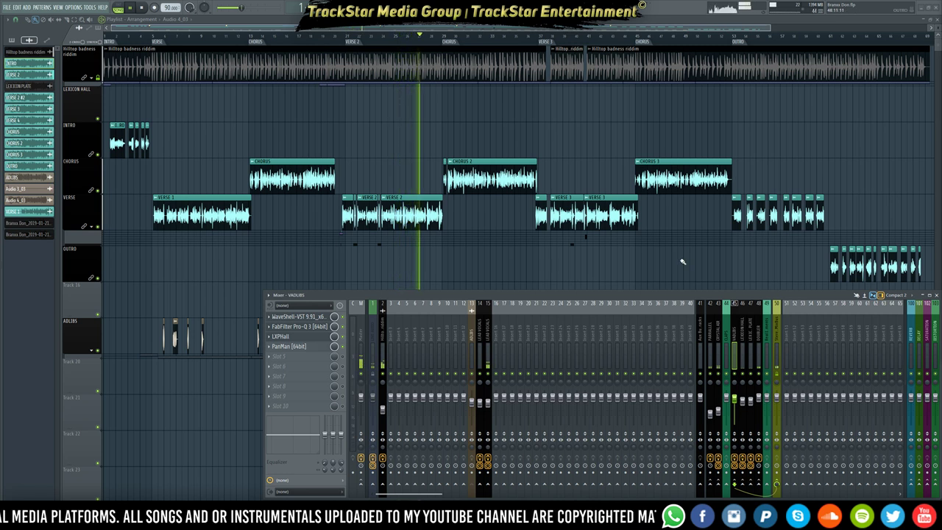
- Open all effect editors on the LEAD VOCALS mixer track 15 to examine its plugin chain
click(488, 344)
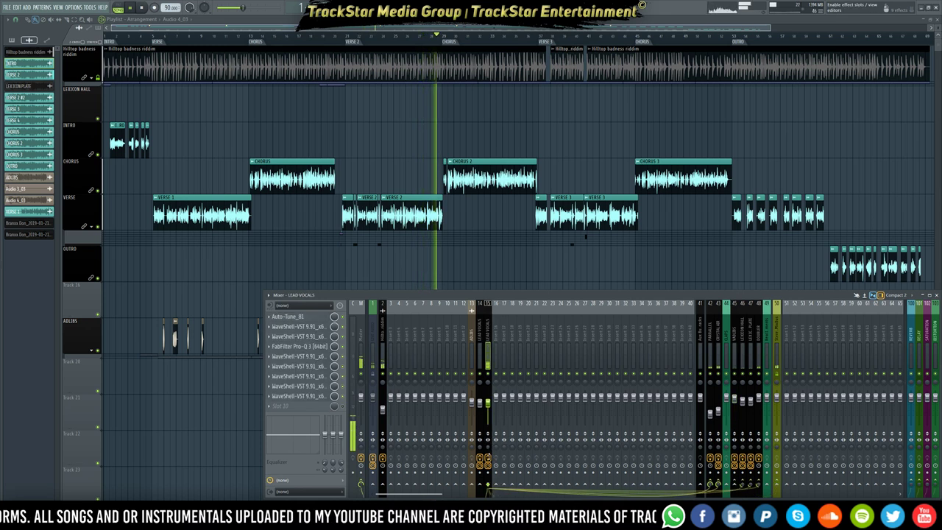
right_click(491, 458)
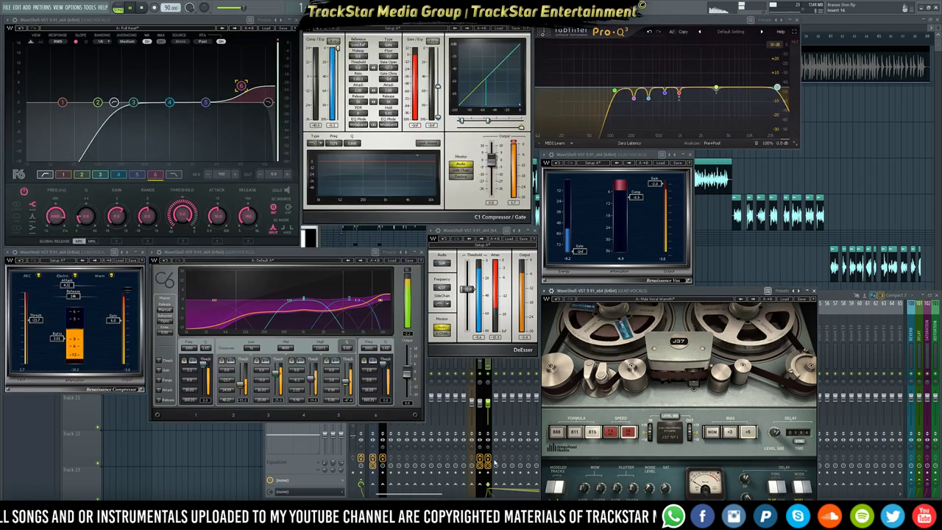